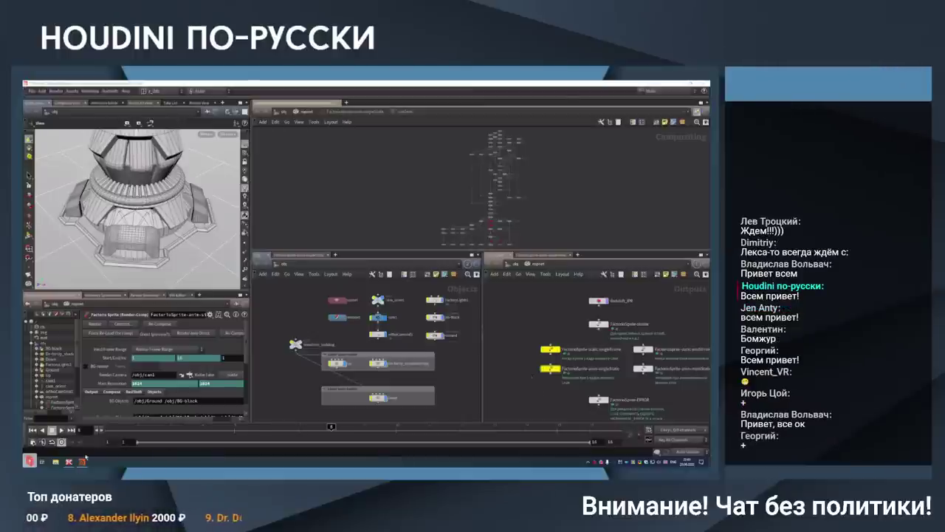
Bring the Double Commander file manager in front of Houdini from the taskbar
{"action": "left_click", "coordinate": [69, 461]}
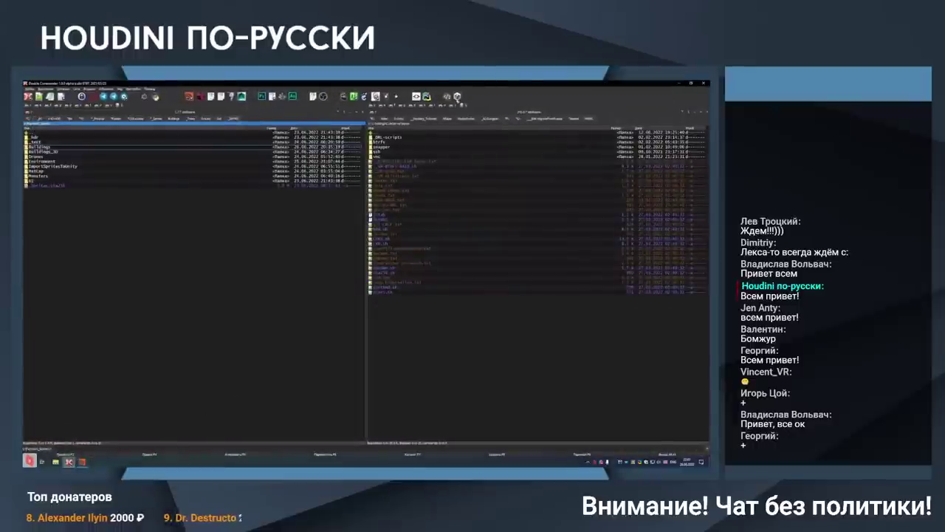
Minimize Double Commander so Unity Hub's Projects list is visible
{"action": "left_click", "coordinate": [680, 85]}
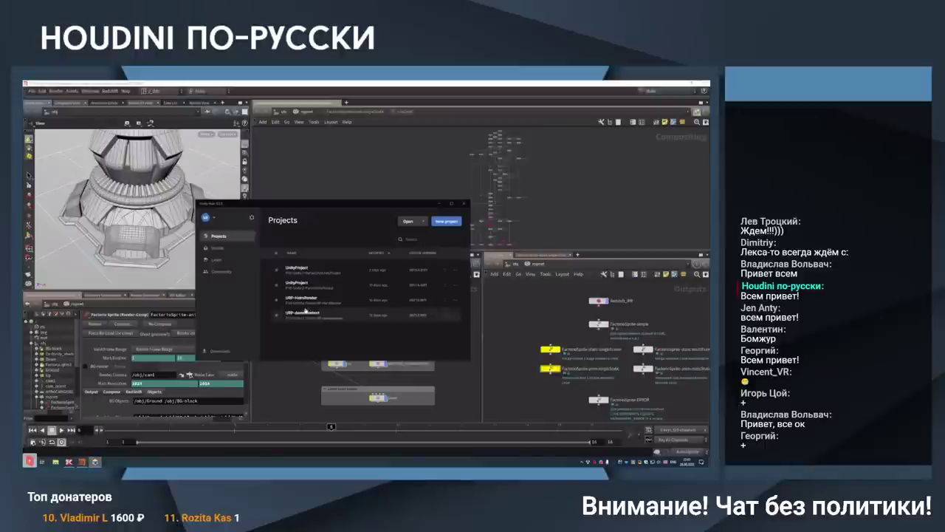
Launch UnityProject from Unity Hub's Projects list into the Unity Editor
{"action": "left_click", "coordinate": [319, 273]}
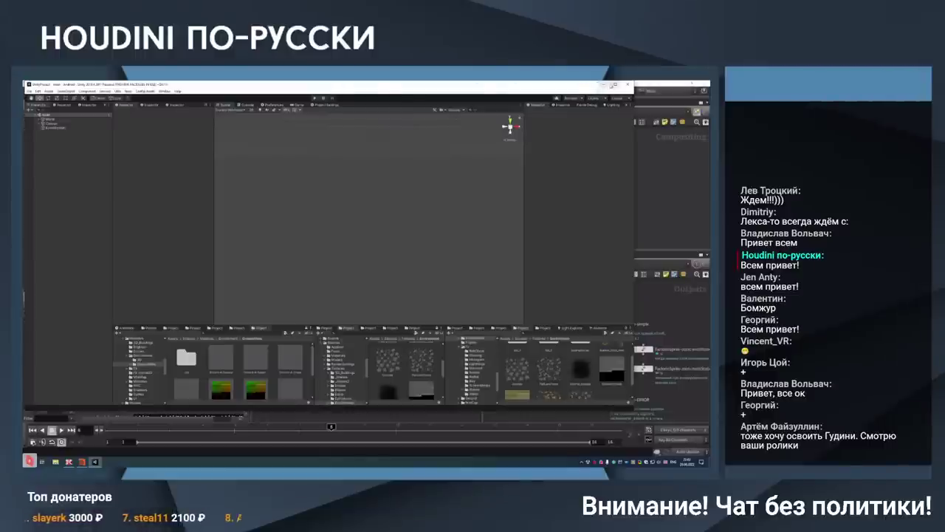
Minimize the Unity Editor to return to Houdini's Accumulator building scene
{"action": "left_click", "coordinate": [605, 86]}
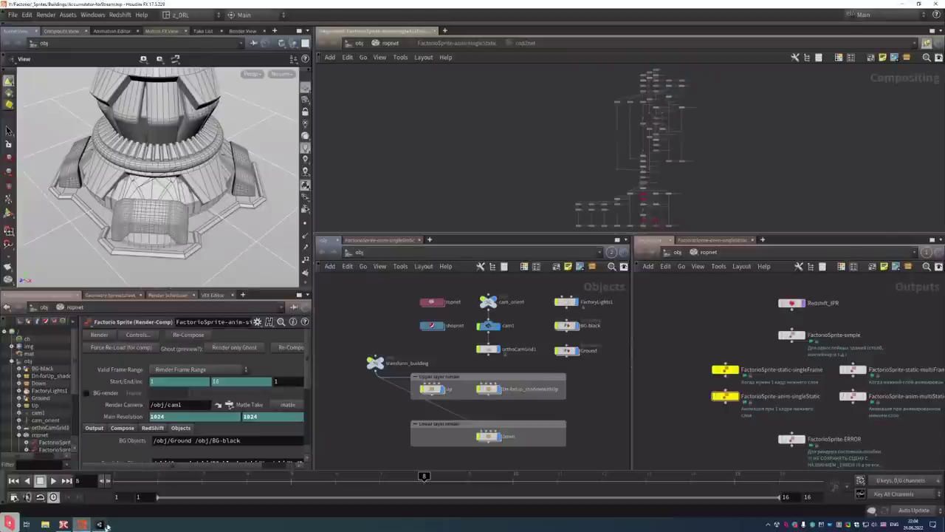
Bring the UnityProject editor window back in front of Houdini from the taskbar
{"action": "left_click", "coordinate": [81, 524]}
{"action": "left_click", "coordinate": [82, 524]}
{"action": "left_click", "coordinate": [99, 524]}
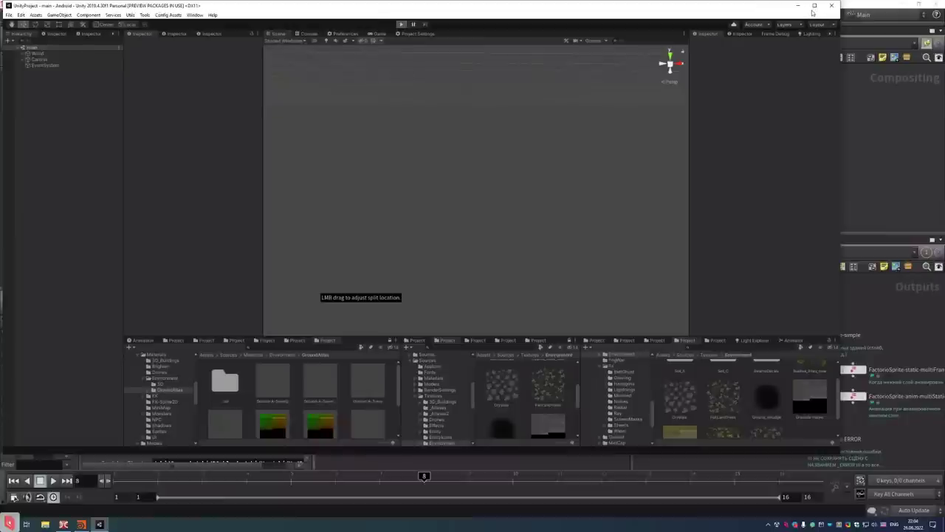
Maximize the Unity Editor and widen the Game view by dragging its splitter left
{"action": "left_click", "coordinate": [814, 5]}
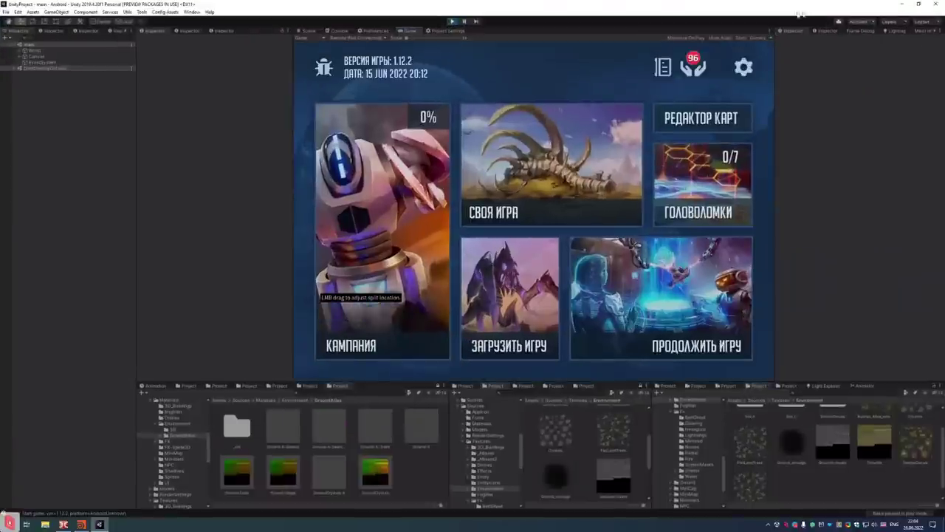
{"action": "left_click_drag", "start_coordinate": [294, 74], "coordinate": [255, 74]}
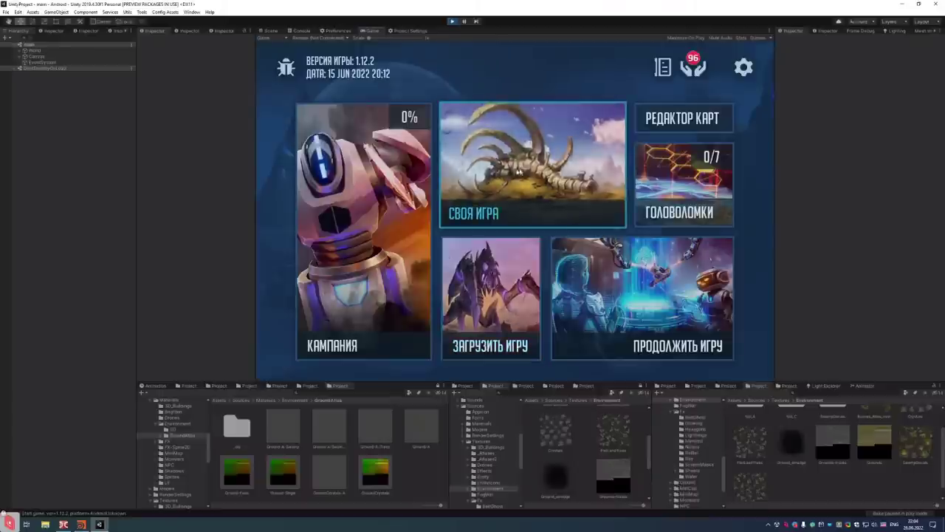
Load the '#все игровые объекты' save through the Загрузить игру dialog
{"action": "left_click", "coordinate": [510, 266]}
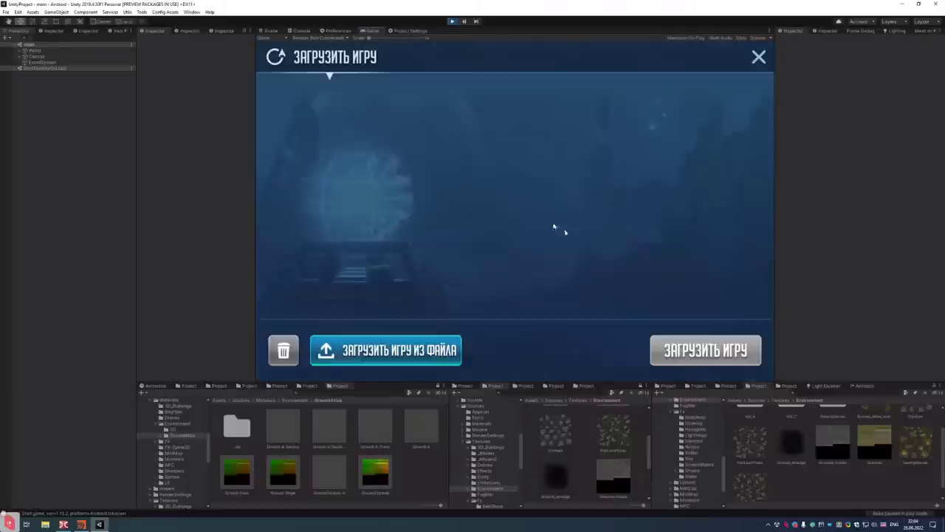
{"action": "scroll", "coordinate": [392, 185], "scroll_direction": "down", "scroll_amount": 3}
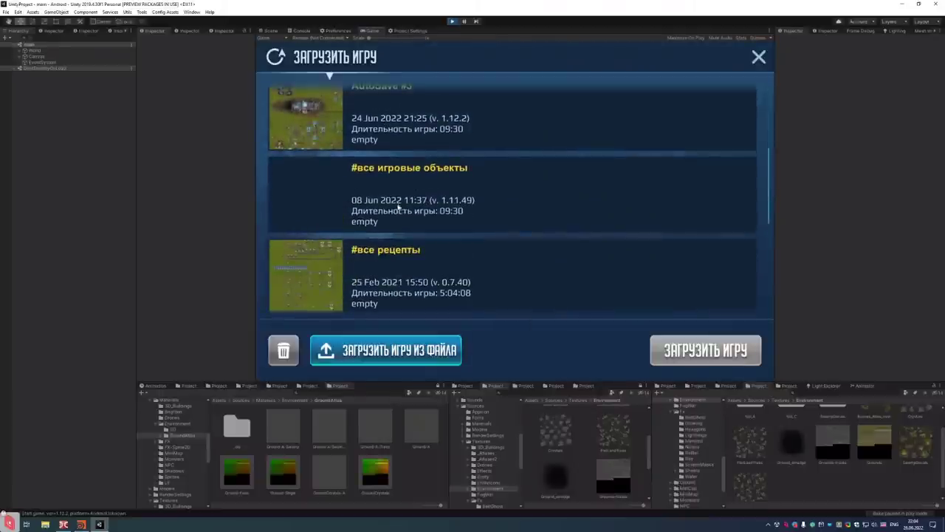
{"action": "left_click", "coordinate": [397, 207]}
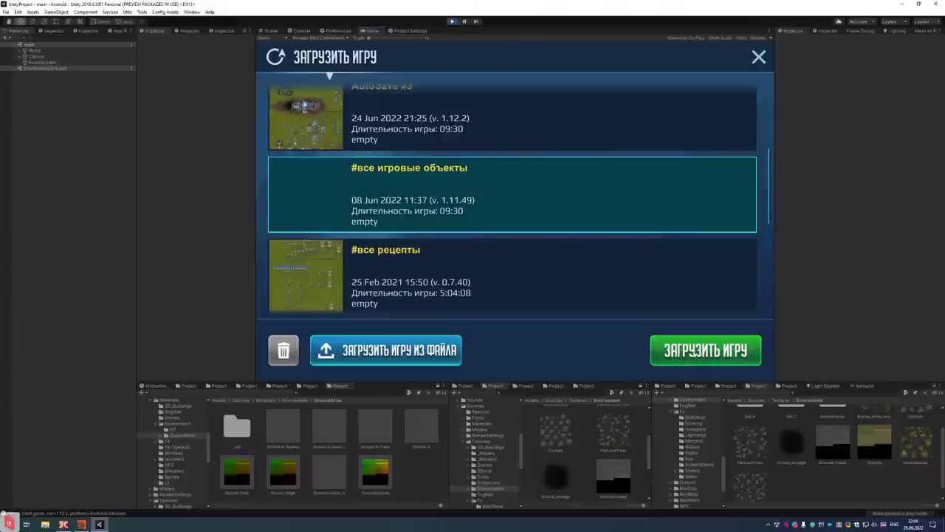
{"action": "left_click", "coordinate": [705, 351]}
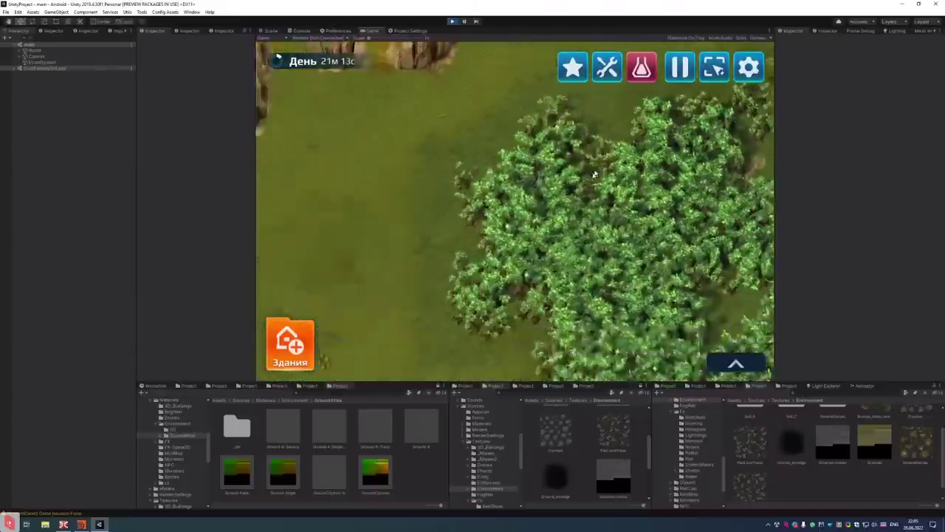
Maximize the Game view over the whole Unity Editor via its tab menu
{"action": "left_click", "coordinate": [769, 33]}
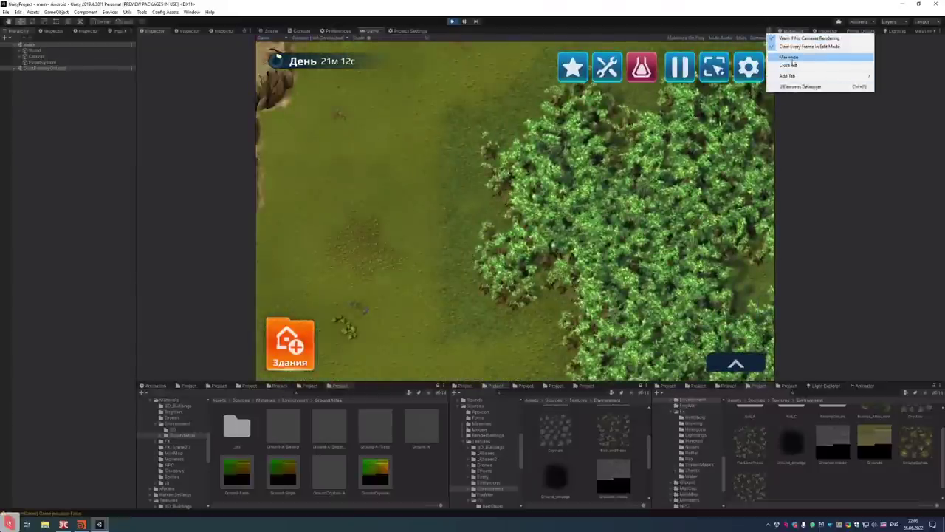
{"action": "left_click", "coordinate": [788, 60]}
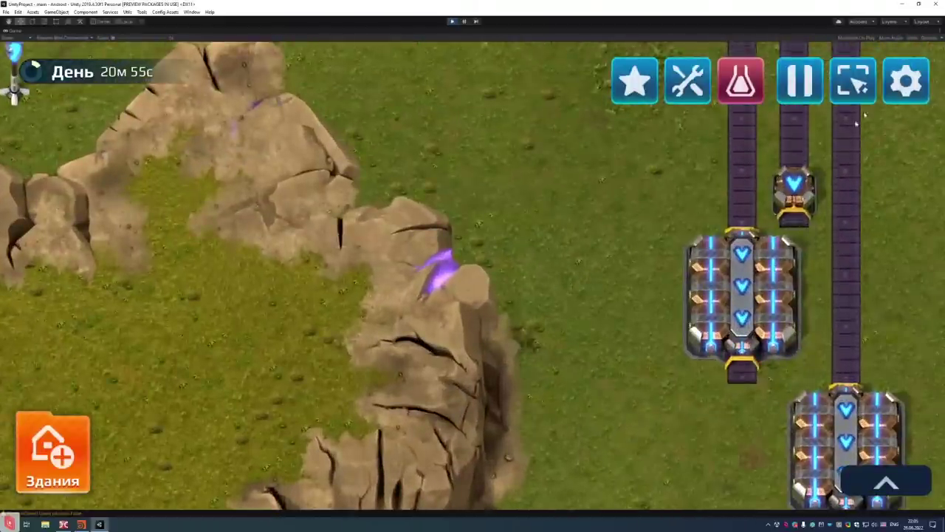
Toggle the game to night with the День/Ночь button in the debug panel
{"action": "key", "text": "Escape"}
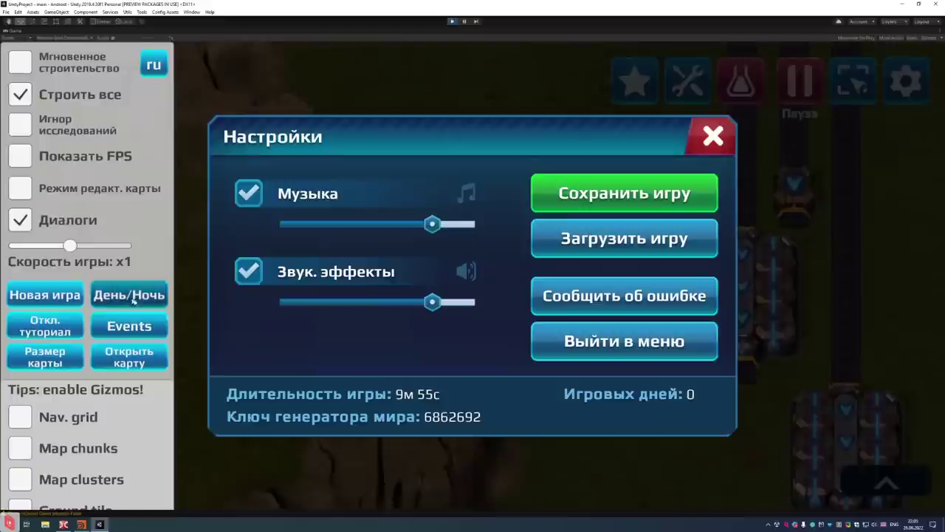
{"action": "left_click", "coordinate": [713, 137]}
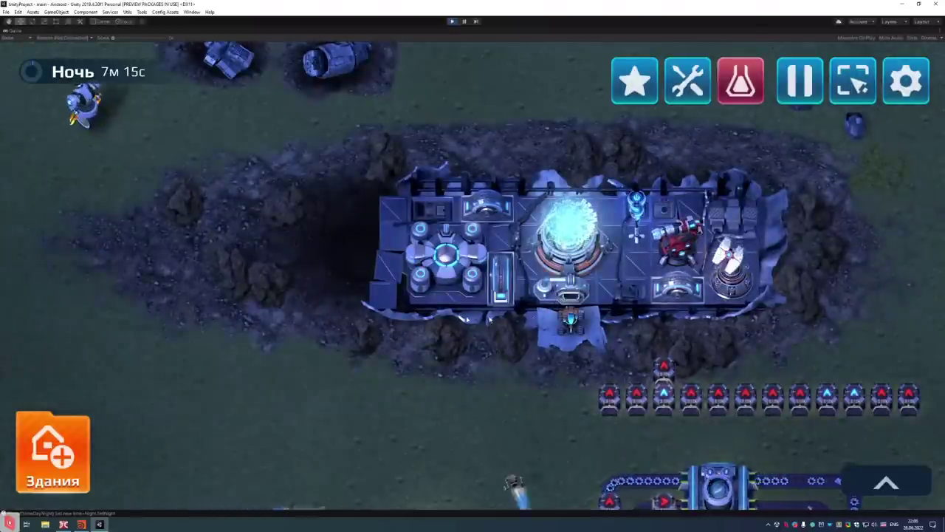
Zoom the game camera in and out on the HQ's blue beam and pan across the night base
{"action": "scroll", "coordinate": [458, 345], "scroll_direction": "down", "scroll_amount": 5}
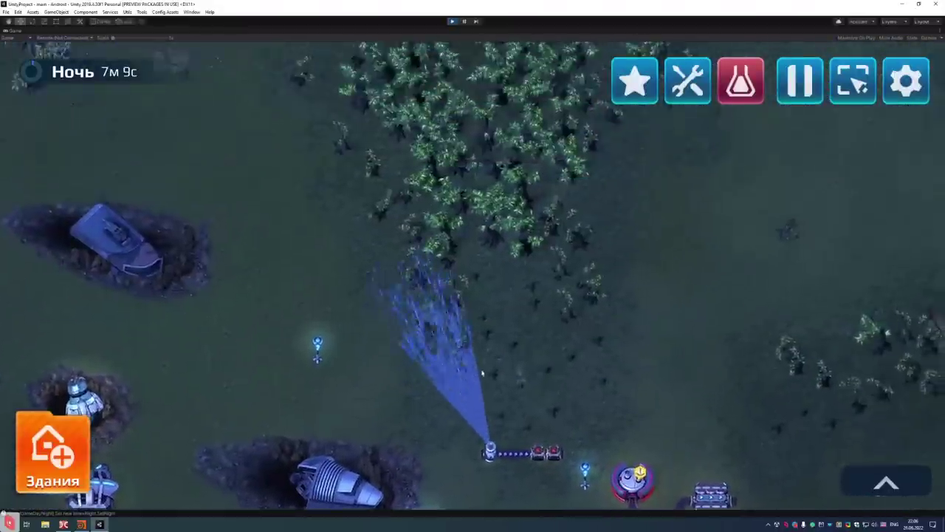
{"action": "scroll", "coordinate": [484, 348], "scroll_direction": "up", "scroll_amount": 5}
{"action": "scroll", "coordinate": [484, 347], "scroll_direction": "down", "scroll_amount": 5}
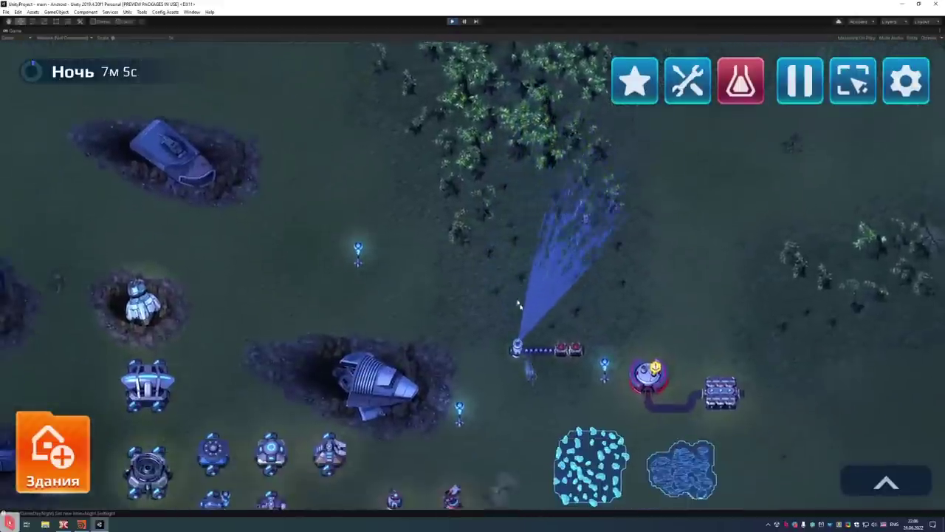
{"action": "scroll", "coordinate": [505, 332], "scroll_direction": "up", "scroll_amount": 5}
{"action": "scroll", "coordinate": [500, 325], "scroll_direction": "down", "scroll_amount": 5}
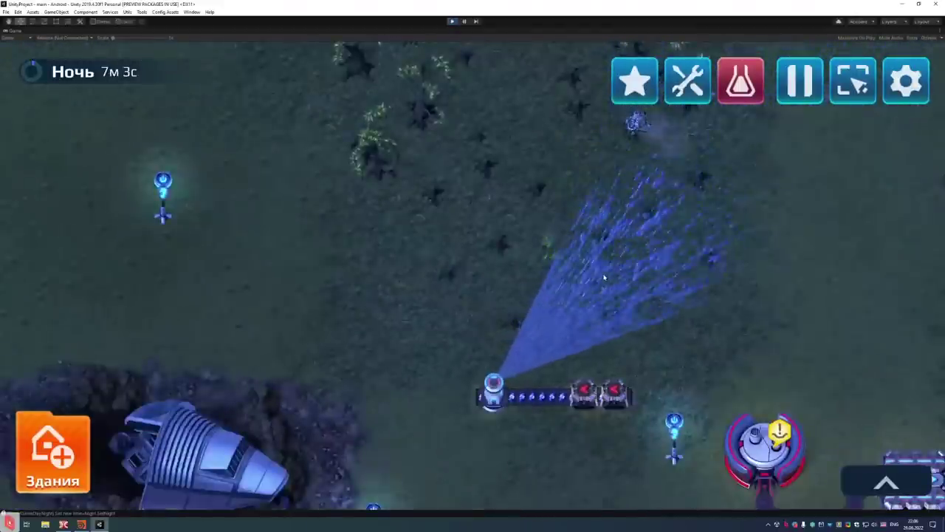
{"action": "scroll", "coordinate": [547, 277], "scroll_direction": "down", "scroll_amount": 3}
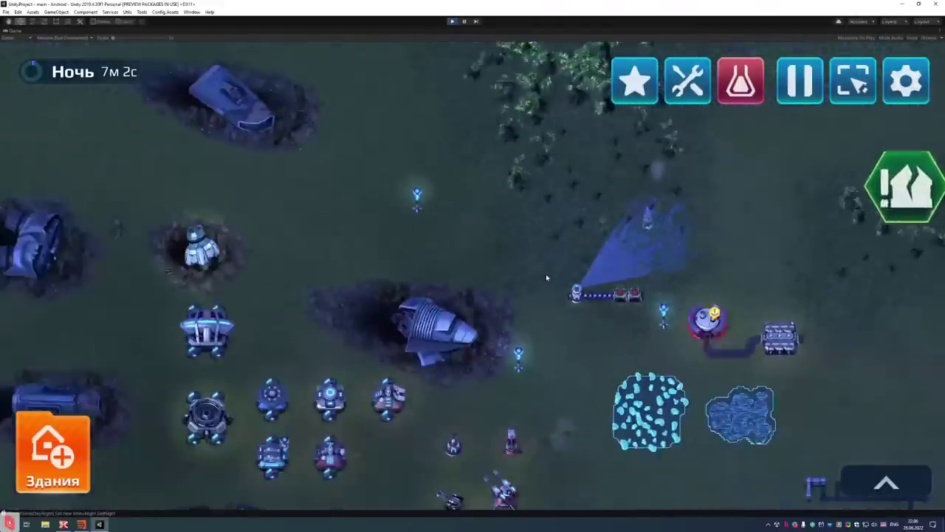
{"action": "key", "text": "Left"}
{"action": "key", "text": "Down"}
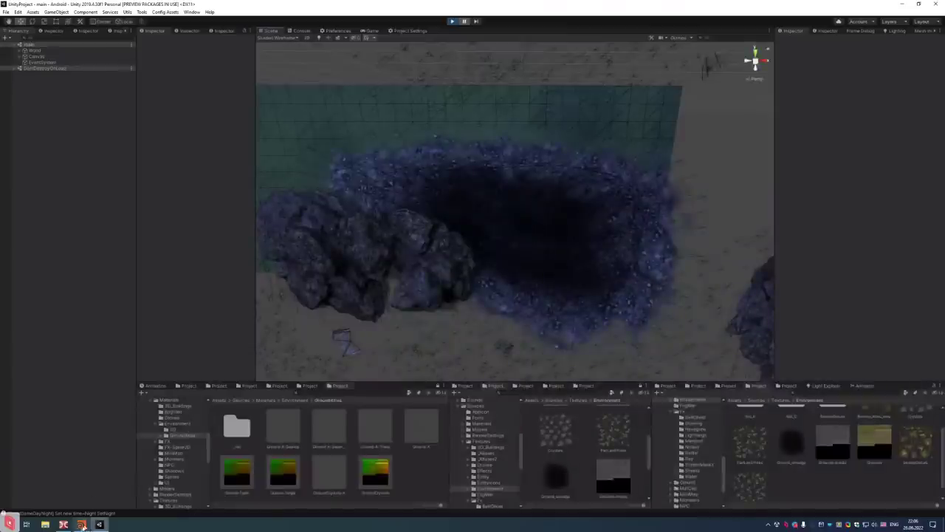
Bring the Houdini FX window back in front of Unity's running game
{"action": "left_click", "coordinate": [81, 525]}
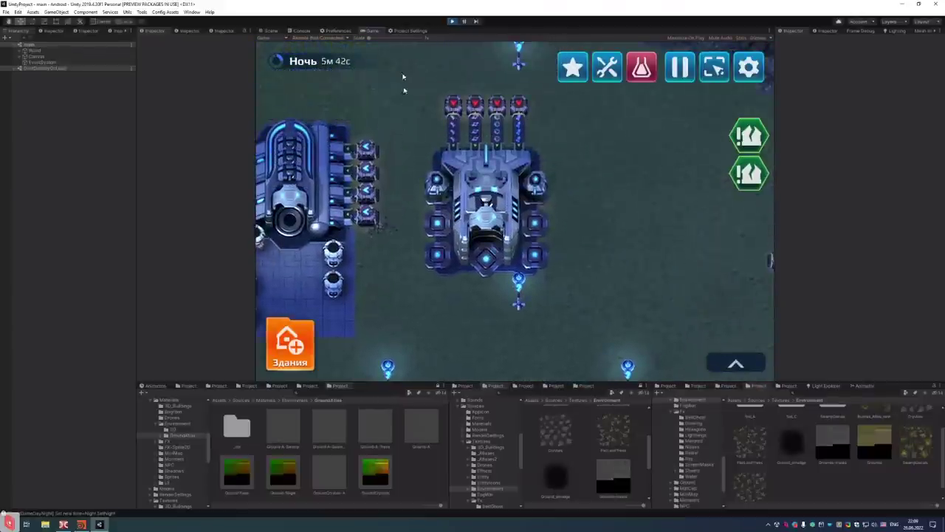
Pause the Unity game at the 5m 42s night timer and return to Houdini
{"action": "left_click", "coordinate": [464, 21]}
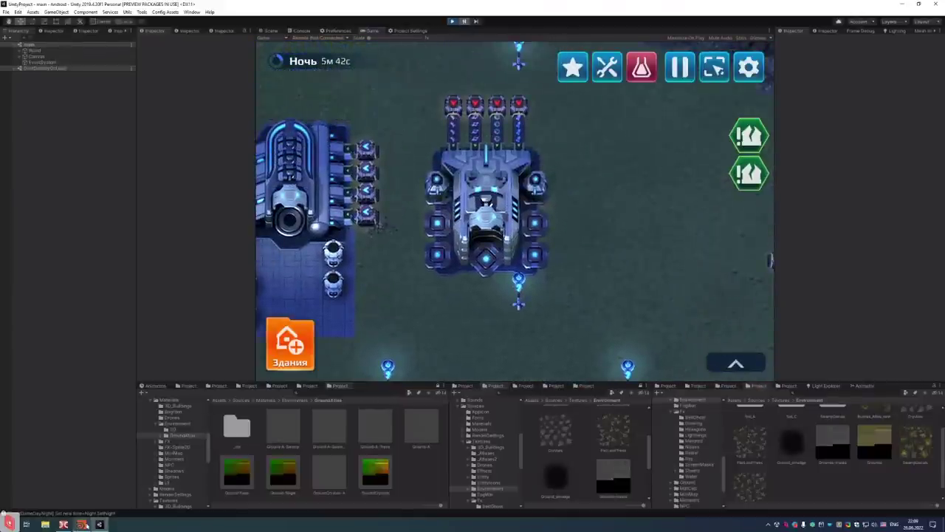
{"action": "left_click", "coordinate": [83, 526]}
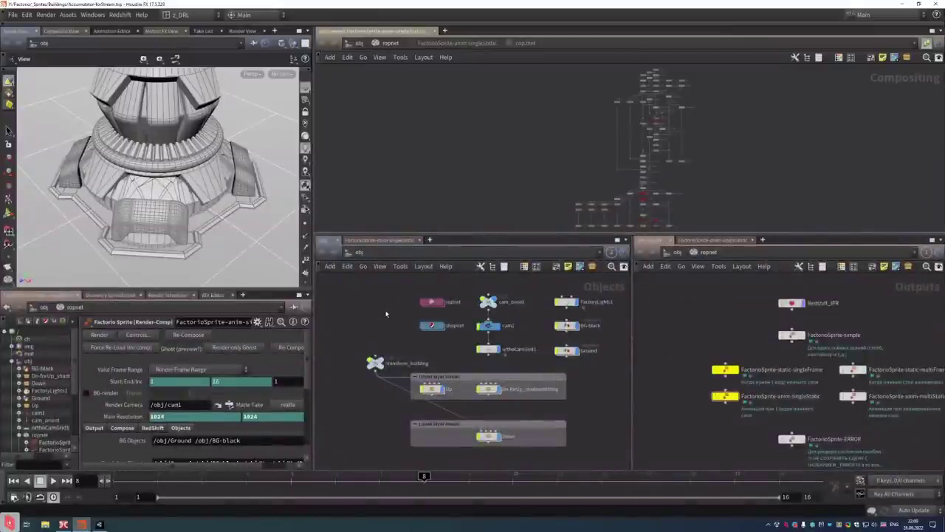
Box-select the four FactorioSprite output nodes and zoom in on their annotations
{"action": "left_click", "coordinate": [724, 369]}
{"action": "left_click_drag", "start_coordinate": [677, 355], "coordinate": [881, 416]}
{"action": "left_click_drag", "start_coordinate": [686, 355], "coordinate": [880, 428]}
{"action": "scroll", "coordinate": [746, 429], "scroll_direction": "up", "scroll_amount": 3}
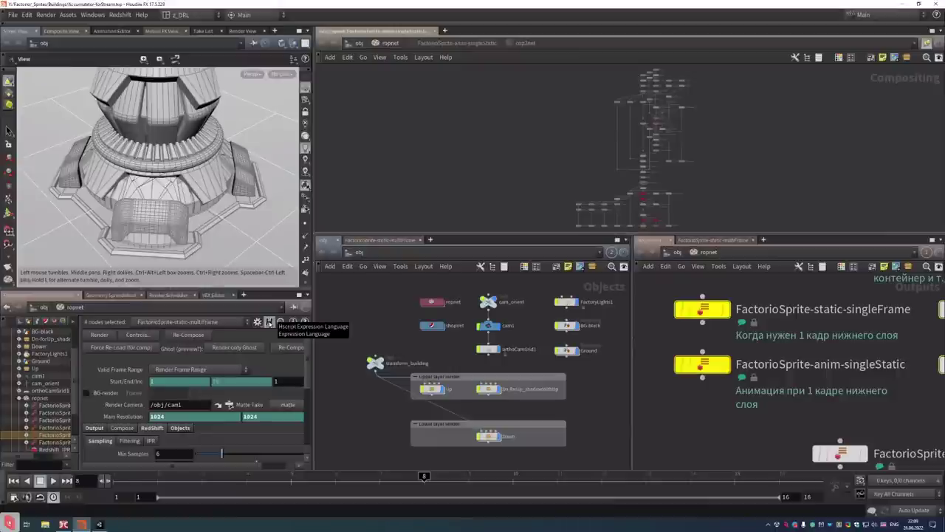
Switch to Unity's running game showing conveyor lines between factory modules
{"action": "left_click", "coordinate": [100, 524]}
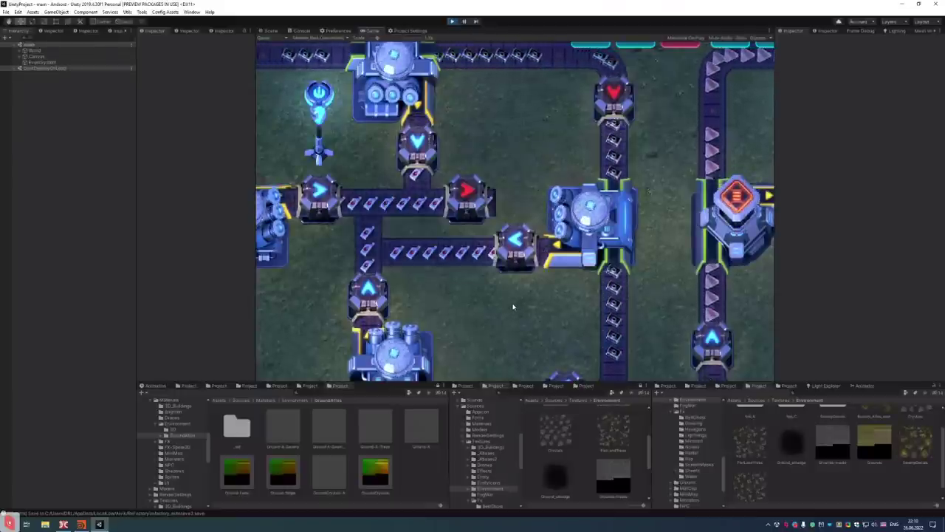
Zoom onto the large building in Unity's game, pause it, and return to Houdini
{"action": "scroll", "coordinate": [513, 307], "scroll_direction": "down", "scroll_amount": 5}
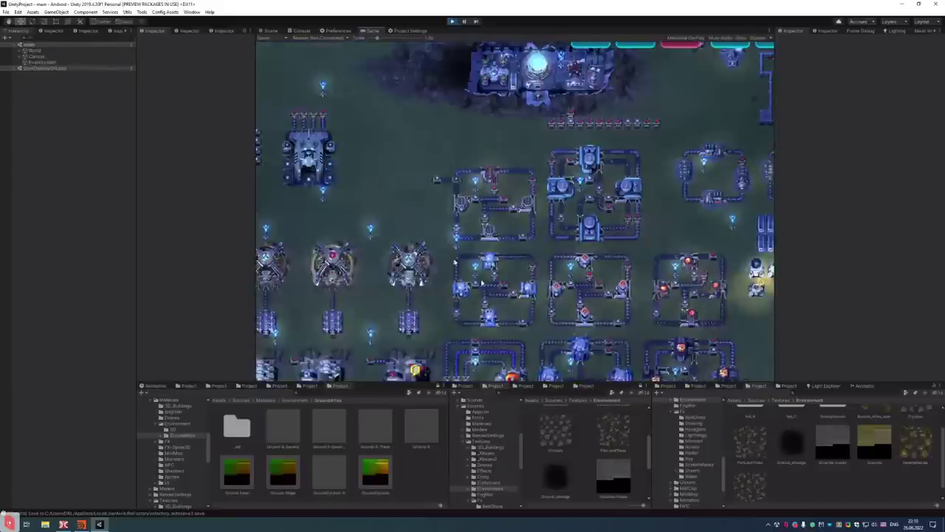
{"action": "scroll", "coordinate": [540, 264], "scroll_direction": "up", "scroll_amount": 5}
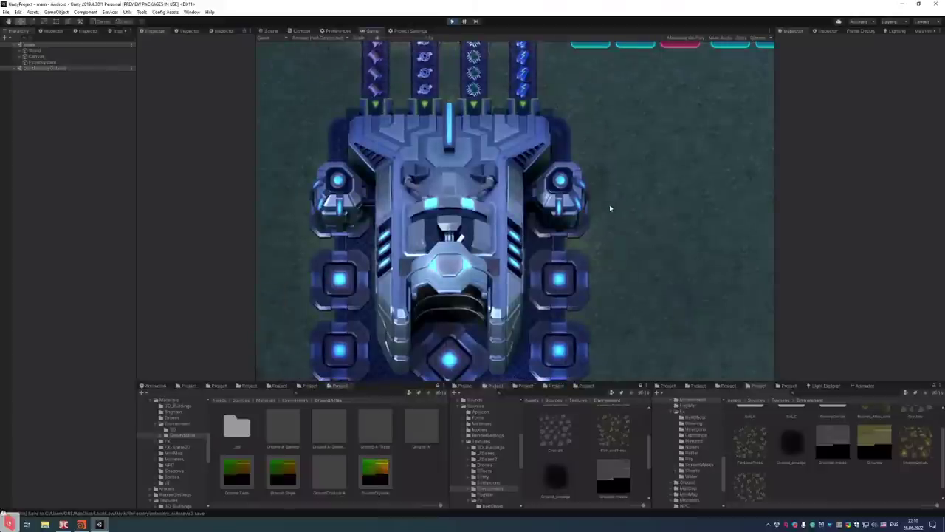
{"action": "left_click", "coordinate": [465, 23]}
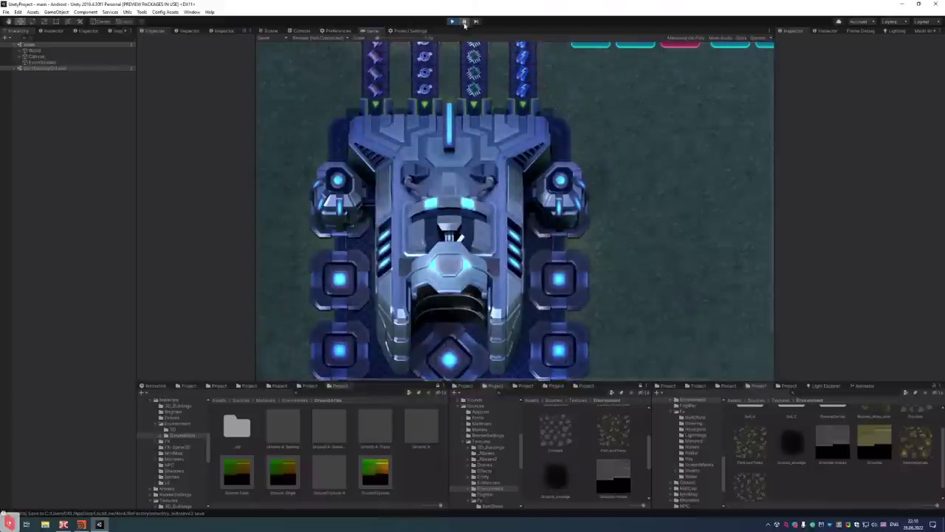
{"action": "left_click", "coordinate": [80, 525]}
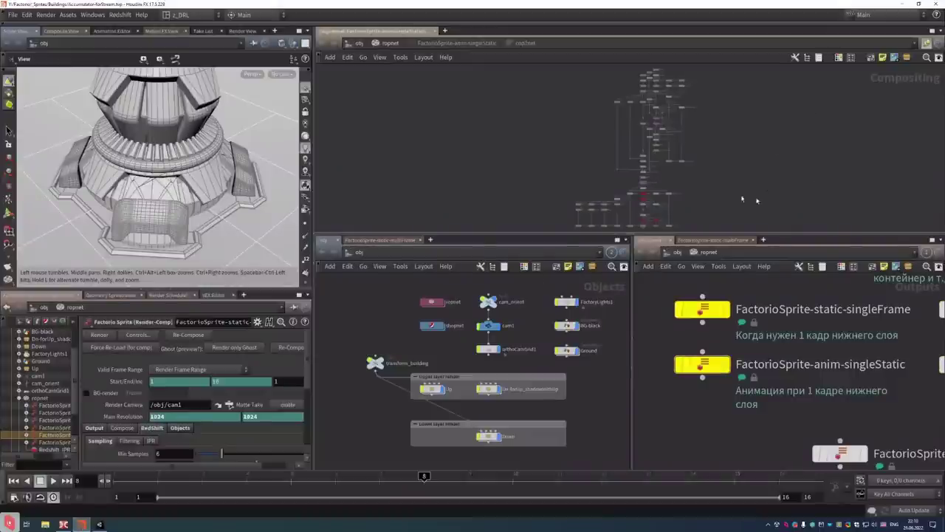
Allow editing of contents on the FactorioSprite-anim-singleStatic node
{"action": "left_click", "coordinate": [683, 371]}
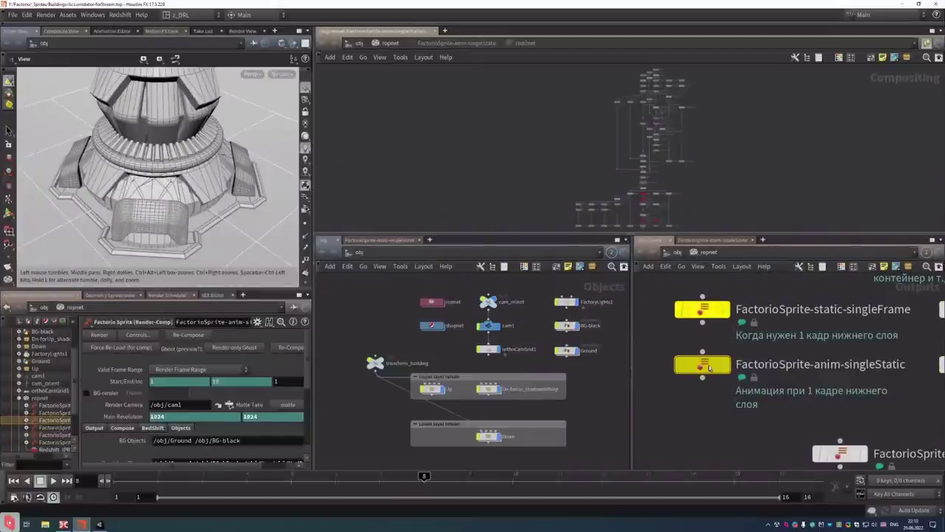
{"action": "right_click", "coordinate": [703, 359]}
{"action": "left_click", "coordinate": [741, 473]}
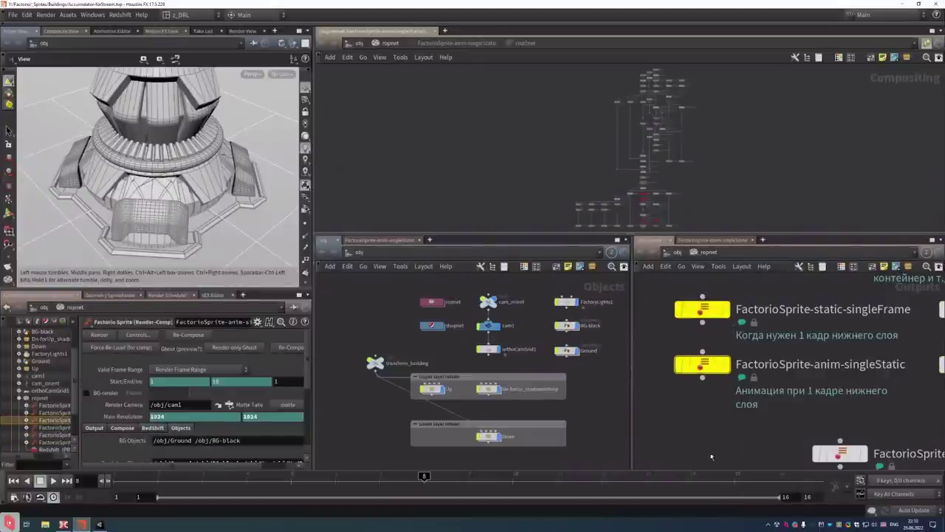
Display inCleanup1, then inCleanup2, in Composite View to show the grassy ground texture
{"action": "scroll", "coordinate": [734, 135], "scroll_direction": "up", "scroll_amount": 6}
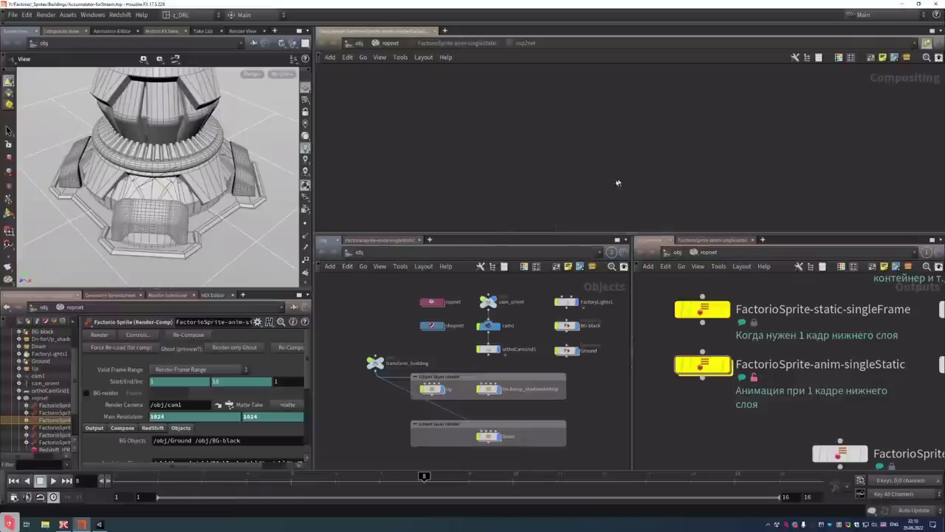
{"action": "scroll", "coordinate": [674, 147], "scroll_direction": "up", "scroll_amount": 3}
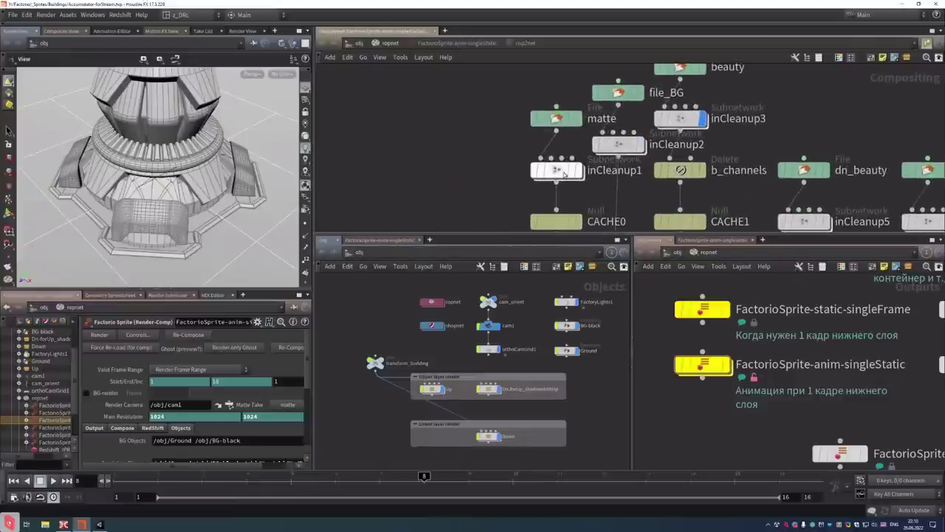
{"action": "left_click", "coordinate": [578, 170]}
{"action": "left_click", "coordinate": [59, 31]}
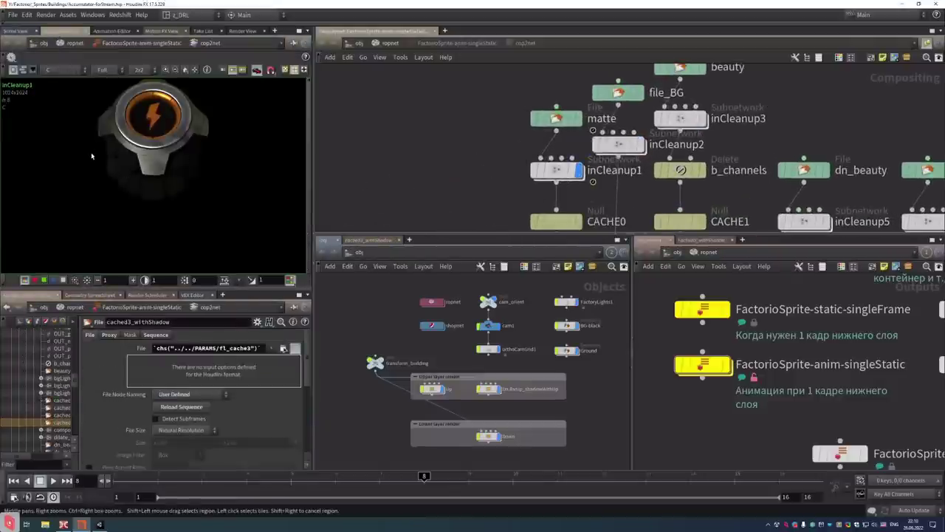
{"action": "scroll", "coordinate": [92, 155], "scroll_direction": "down", "scroll_amount": 3}
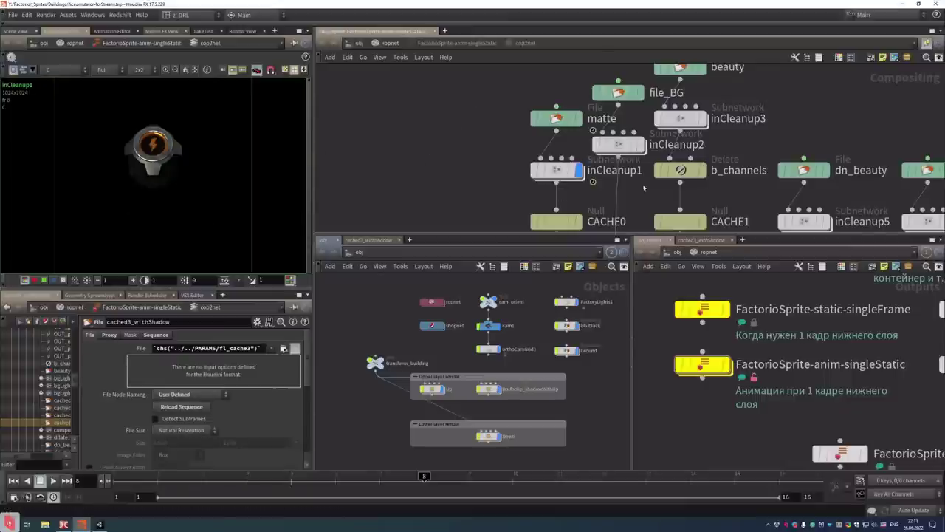
{"action": "scroll", "coordinate": [517, 159], "scroll_direction": "down", "scroll_amount": 10}
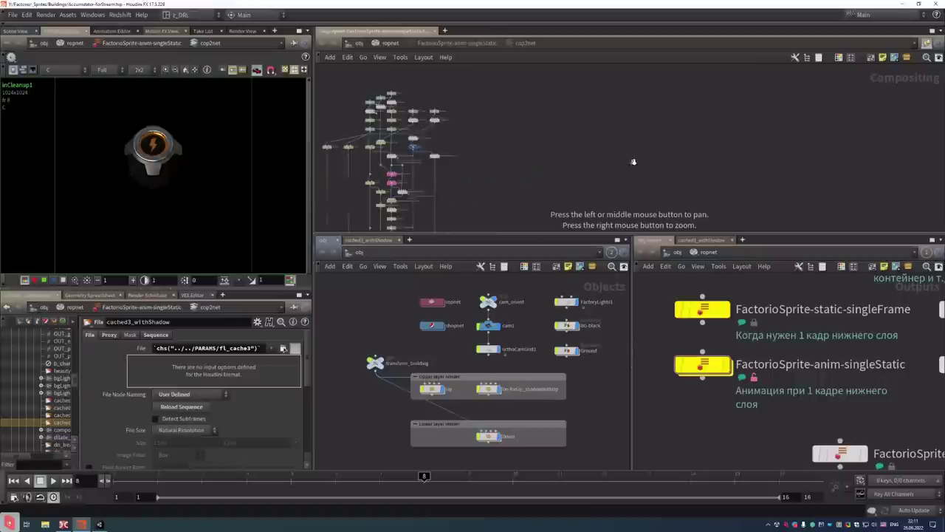
{"action": "scroll", "coordinate": [614, 164], "scroll_direction": "up", "scroll_amount": 10}
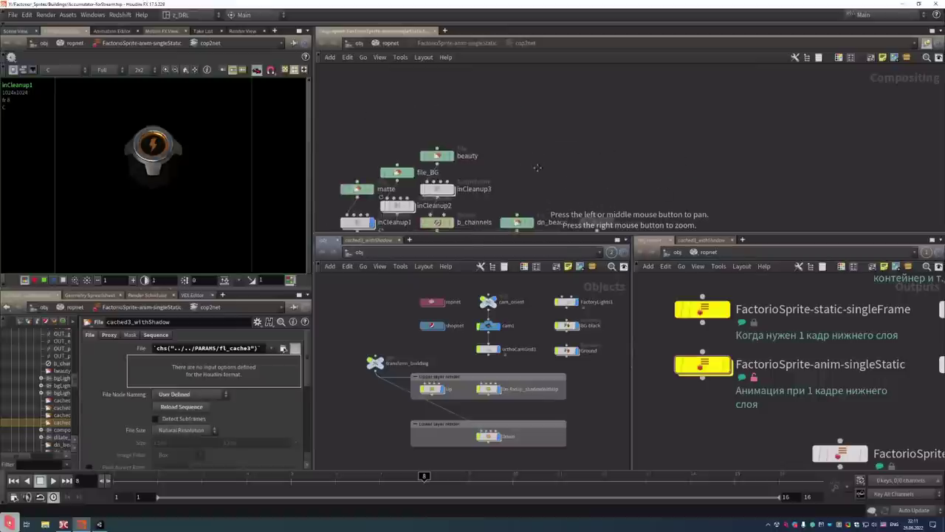
{"action": "middle_click_drag", "start_coordinate": [629, 140], "coordinate": [727, 101]}
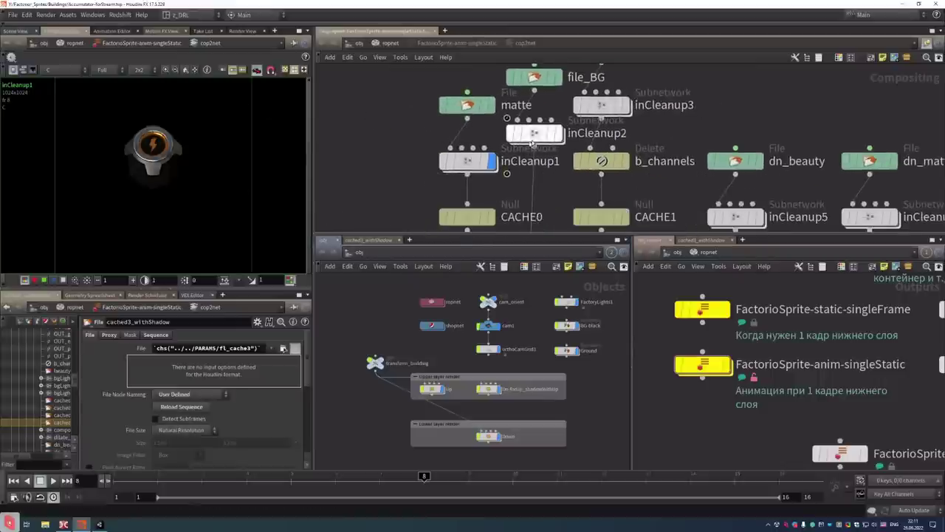
{"action": "left_click", "coordinate": [562, 133]}
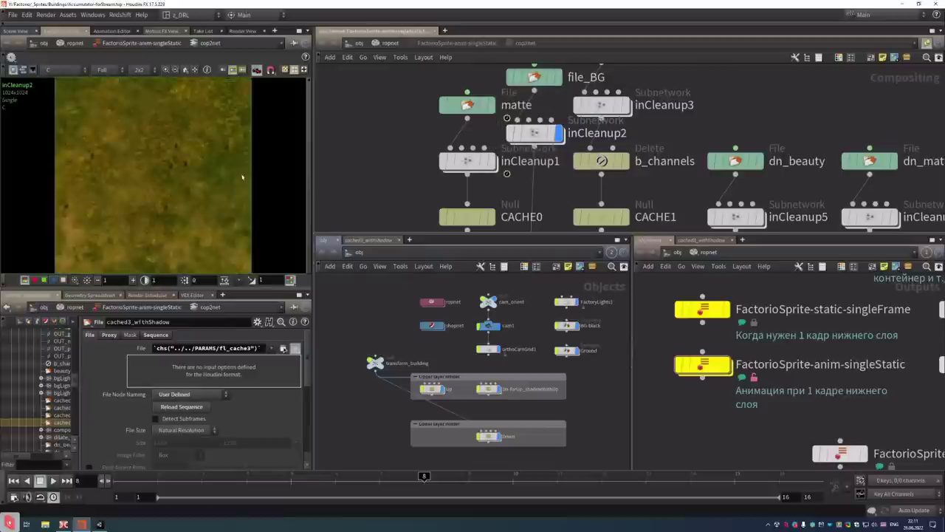
Open the viewer Display Options on the Correction tab and edit the Default Display LUT field
{"action": "key", "text": "d"}
{"action": "left_click", "coordinate": [118, 162]}
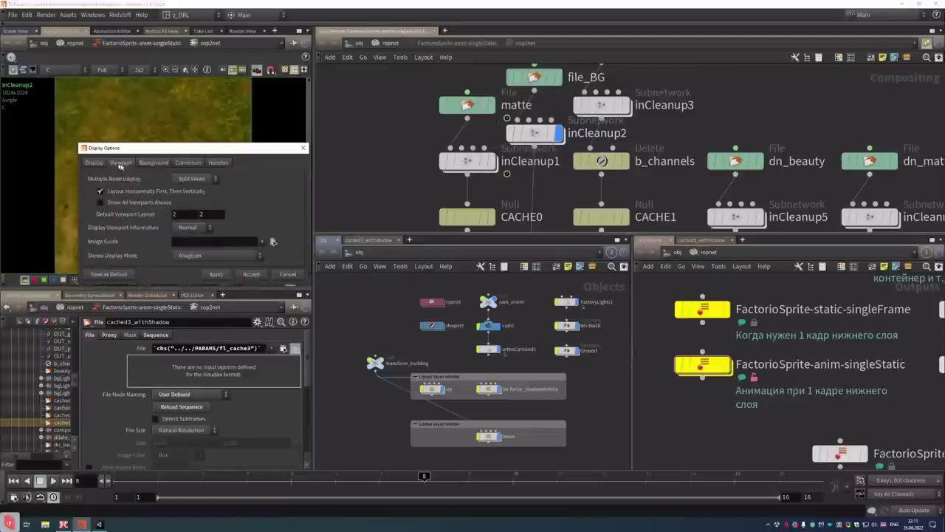
{"action": "left_click", "coordinate": [154, 162]}
{"action": "left_click", "coordinate": [119, 162]}
{"action": "left_click", "coordinate": [152, 163]}
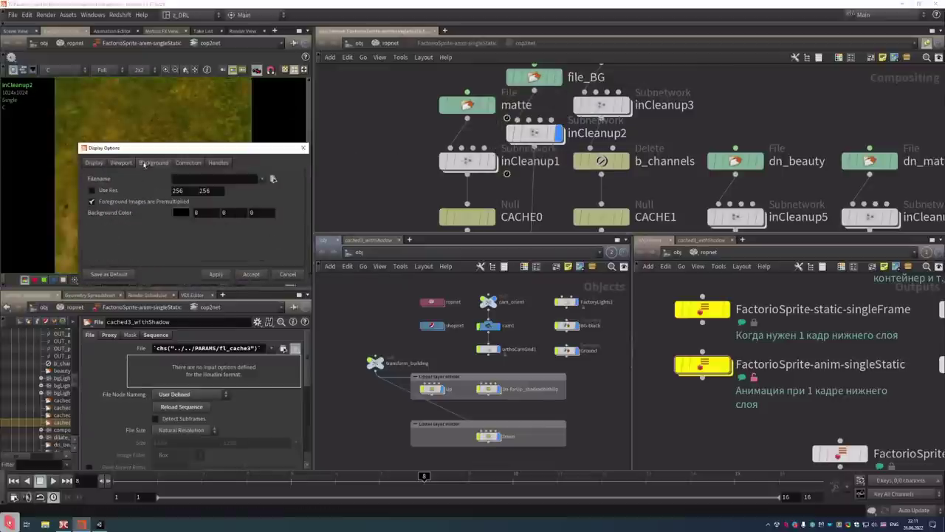
{"action": "left_click", "coordinate": [189, 163]}
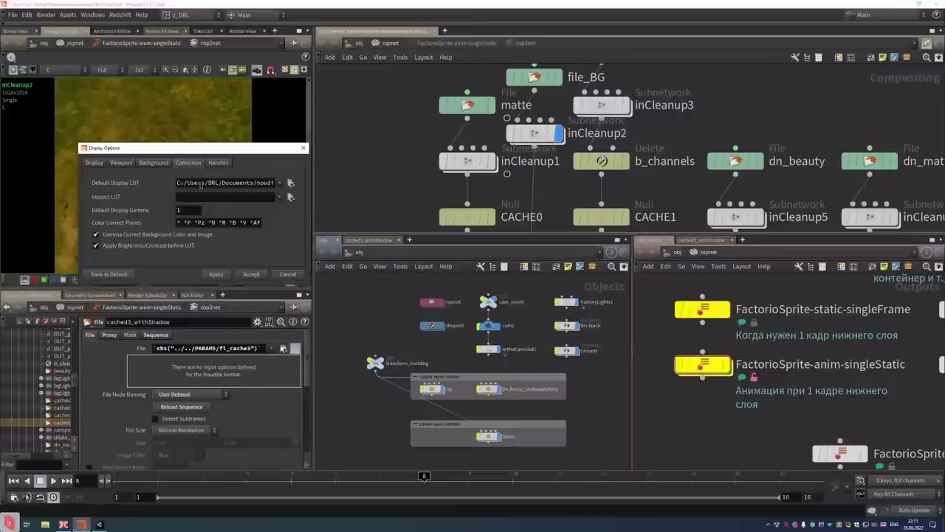
{"action": "left_click", "coordinate": [209, 183]}
Find the LUT files in Double Commander under C:\1-CG\_LUTs, then return to Houdini
{"action": "left_click", "coordinate": [63, 524]}
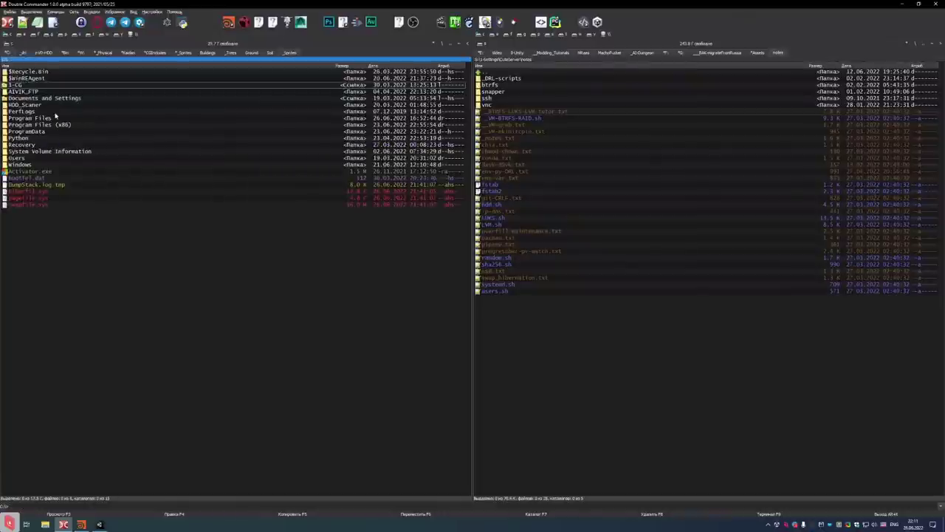
{"action": "double_click", "coordinate": [55, 117]}
{"action": "key", "text": "Down"}
{"action": "key", "text": "Down"}
{"action": "key", "text": "Down"}
{"action": "key", "text": "Down"}
{"action": "key", "text": "Down"}
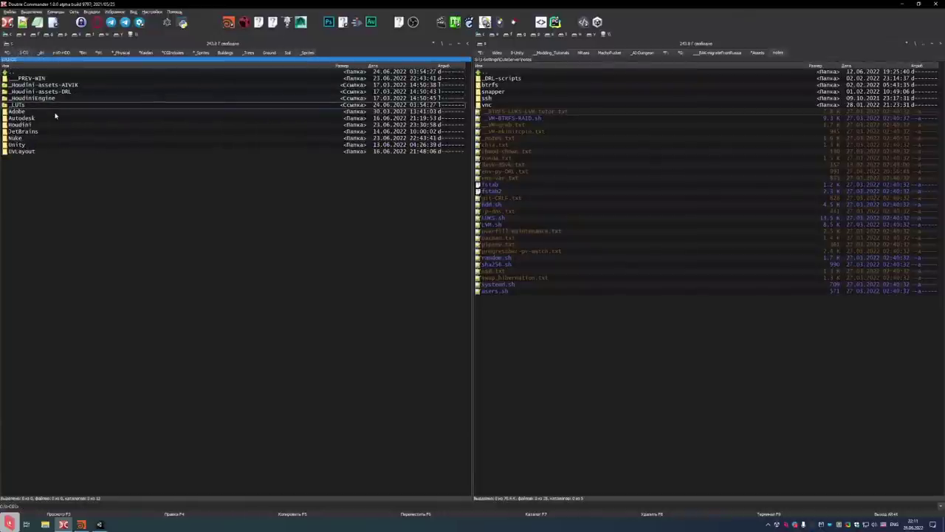
{"action": "key", "text": "Return"}
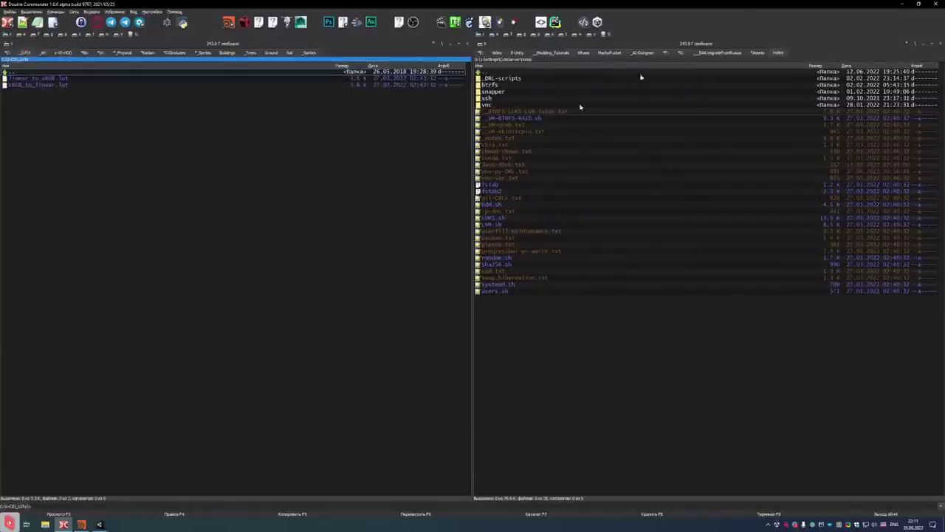
{"action": "key", "text": "alt+Tab"}
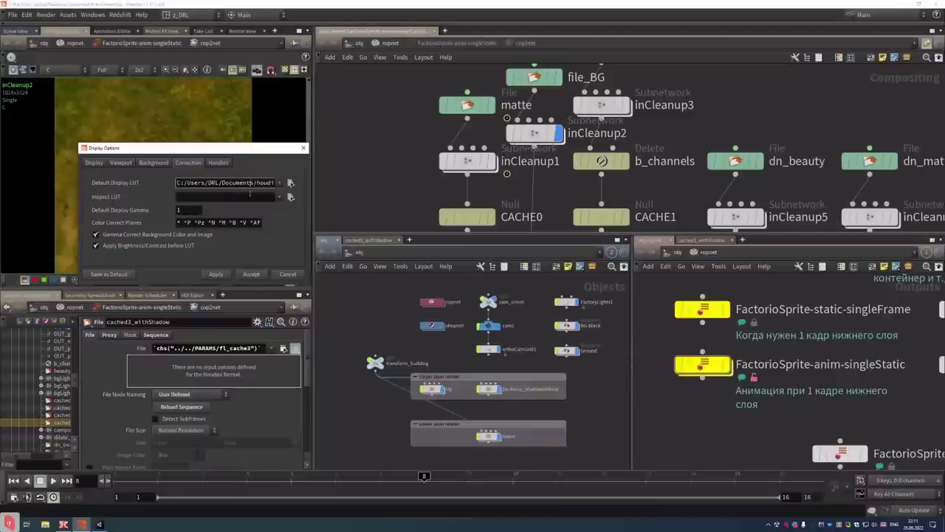
Replace the Default Display LUT path with the pasted _LUTs folder path
{"action": "key", "text": "End"}
{"action": "key", "text": "ctrl+a"}
{"action": "type", "text": "C:\\1-CG\\_LUTs\\linear_to_sRGB.lut"}
{"action": "key", "text": "Return"}
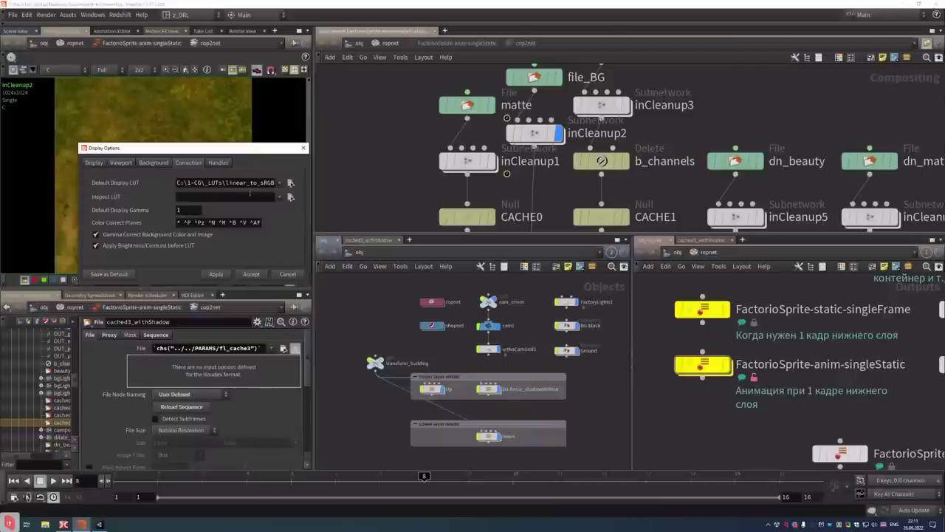
Browse to C:/1-CG/_LUTs/, choose linear_to_sRGB.lut, and accept the display options
{"action": "left_click", "coordinate": [291, 182]}
{"action": "left_click", "coordinate": [254, 76]}
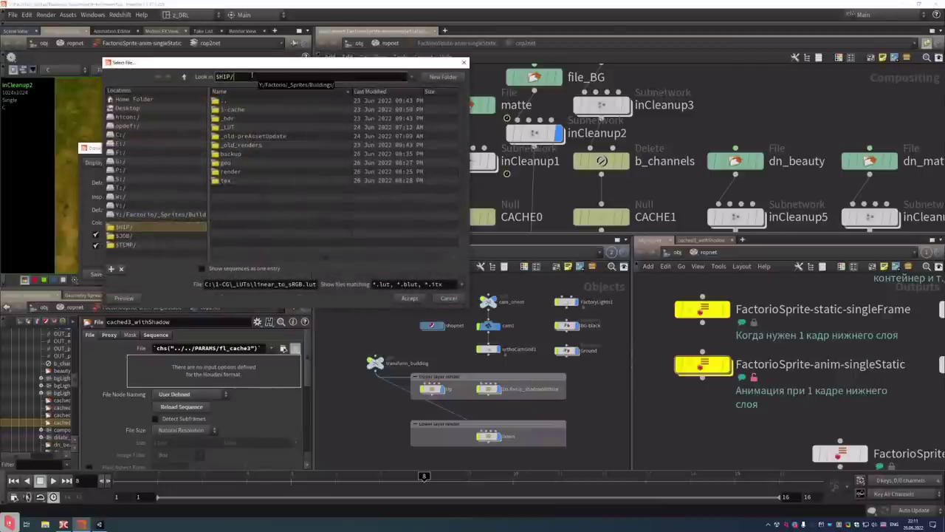
{"action": "type", "text": "C:/1-CG/_LUTs/"}
{"action": "key", "text": "Return"}
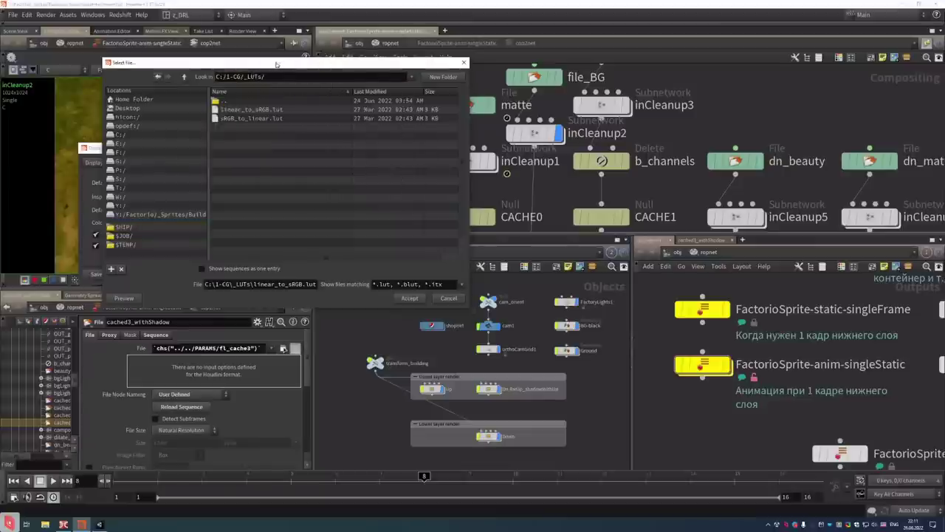
{"action": "left_click_drag", "start_coordinate": [276, 64], "coordinate": [573, 81]}
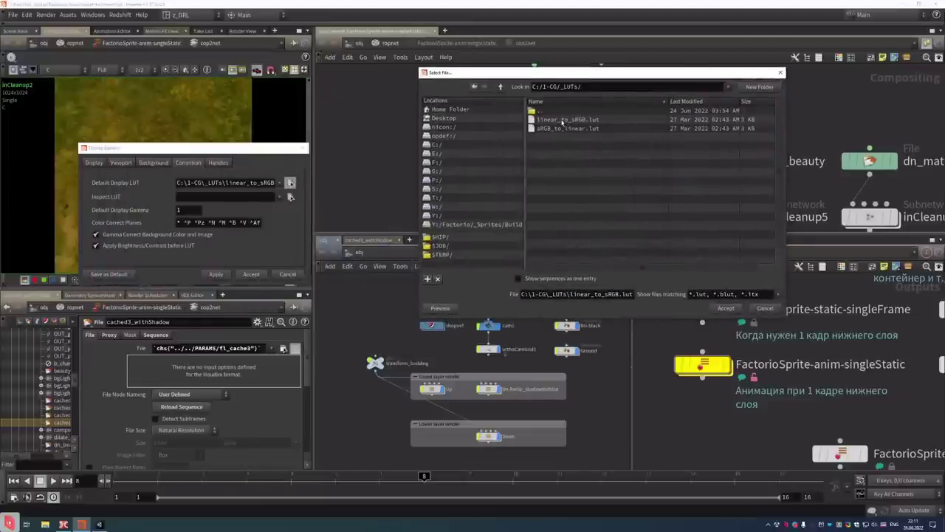
{"action": "left_click", "coordinate": [563, 121]}
{"action": "left_click", "coordinate": [726, 308]}
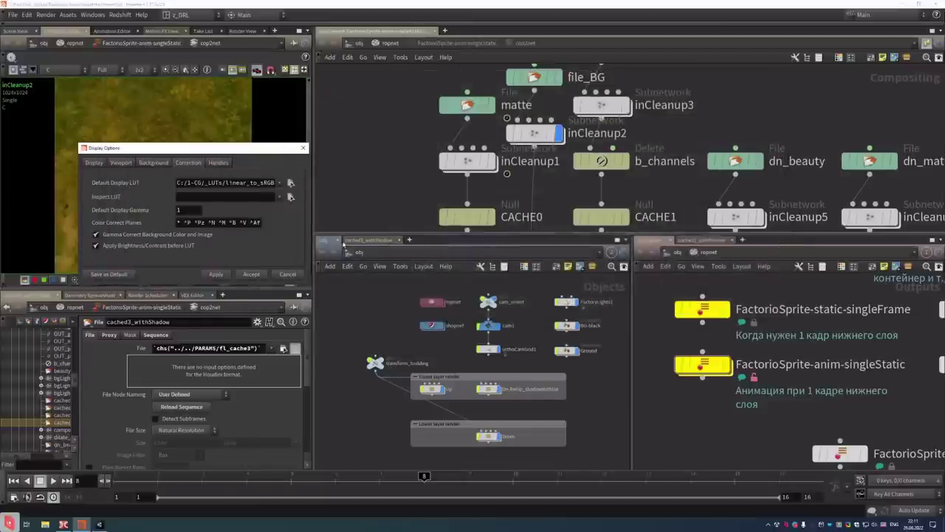
{"action": "left_click", "coordinate": [251, 274]}
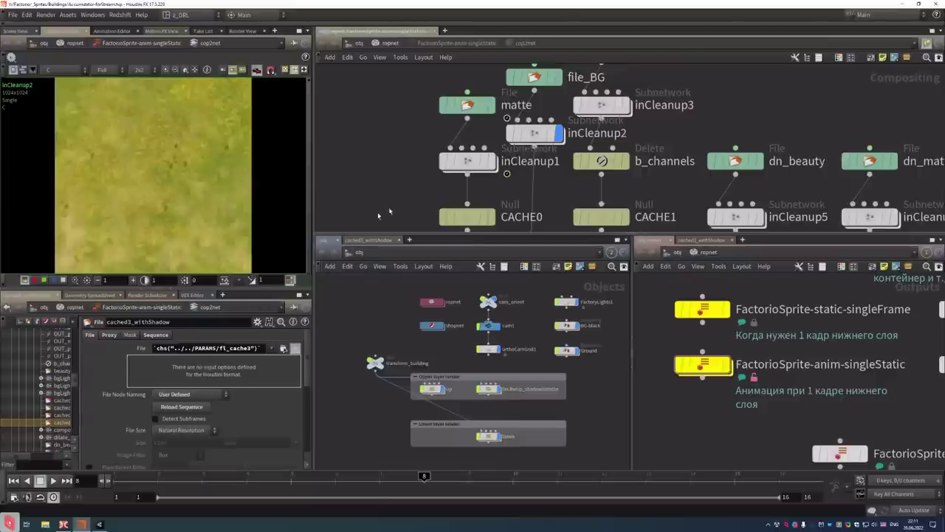
Select the anim-singleStatic render node, the inCleanup1 node, then the FactorioSprite-anim-singleStatic node
{"action": "left_click", "coordinate": [701, 364]}
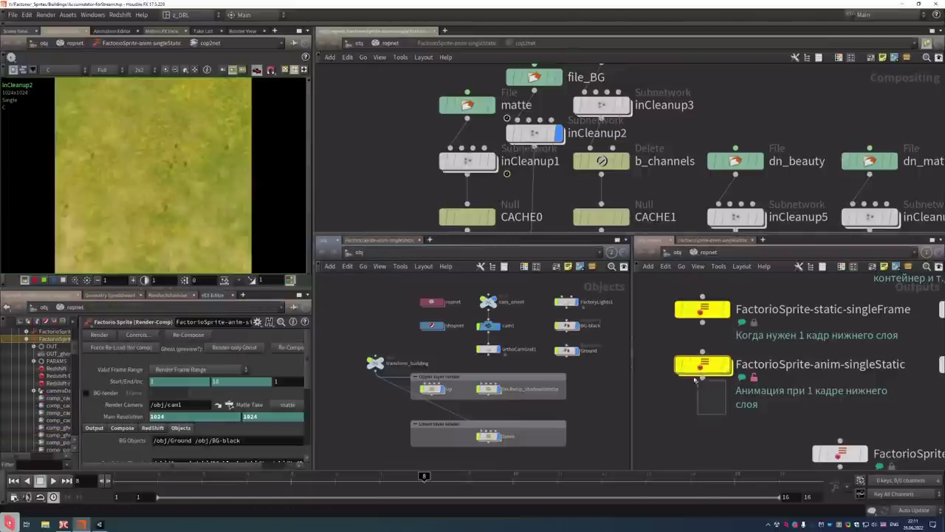
{"action": "mouse_move", "coordinate": [458, 172]}
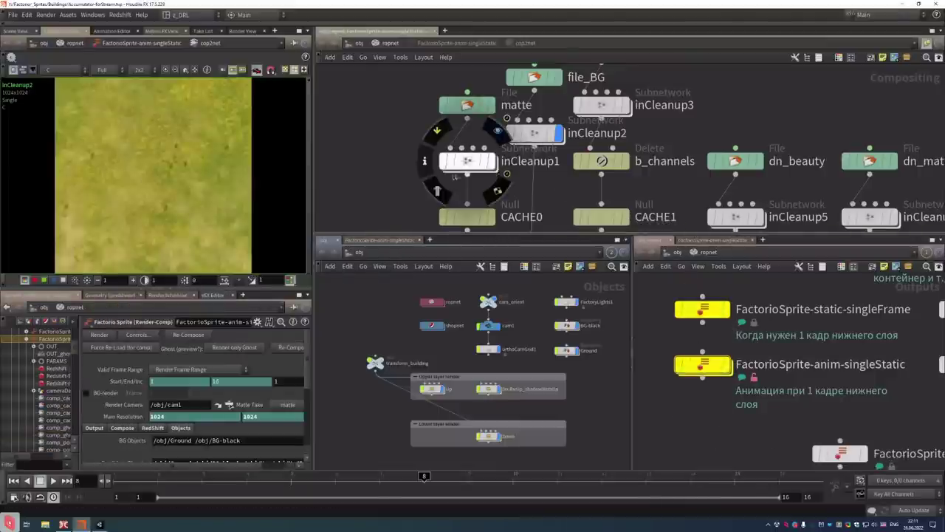
{"action": "left_click_drag", "start_coordinate": [405, 181], "coordinate": [494, 164]}
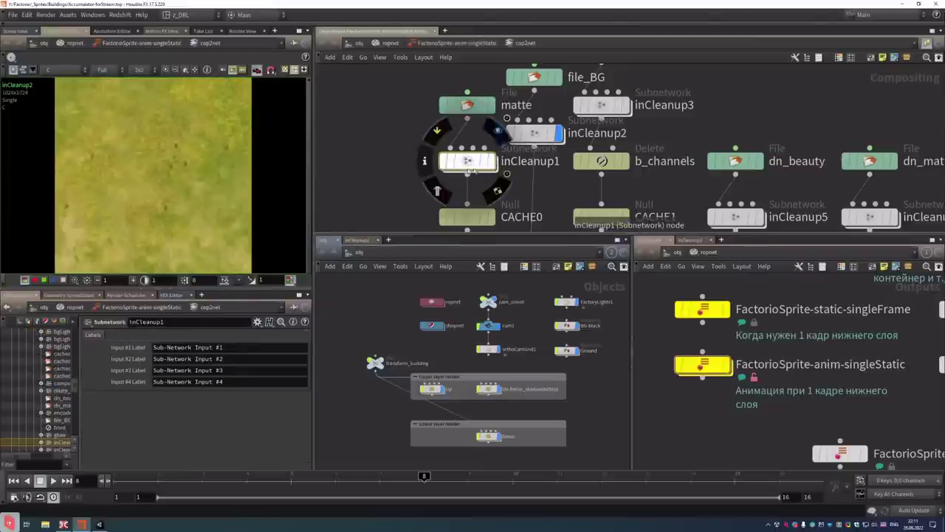
{"action": "left_click_drag", "start_coordinate": [378, 134], "coordinate": [492, 189]}
{"action": "mouse_move", "coordinate": [492, 164]}
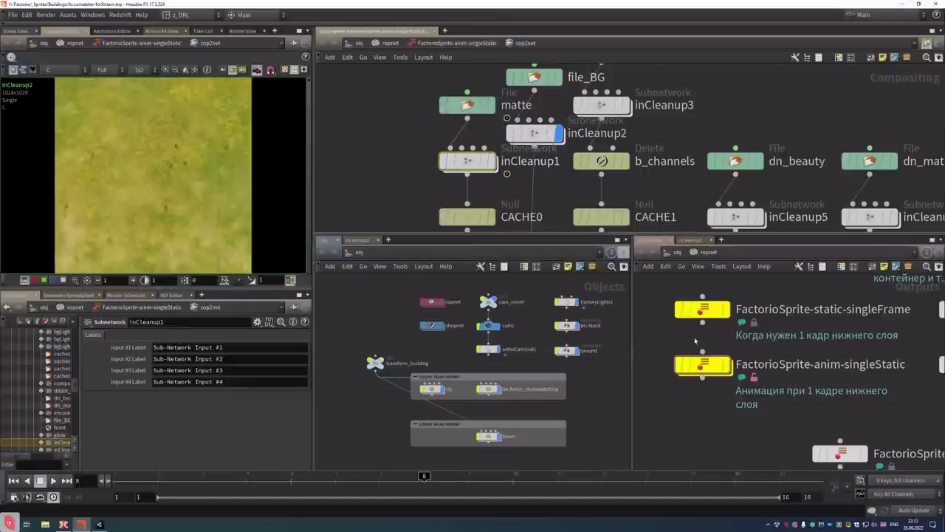
{"action": "left_click_drag", "start_coordinate": [772, 417], "coordinate": [674, 323]}
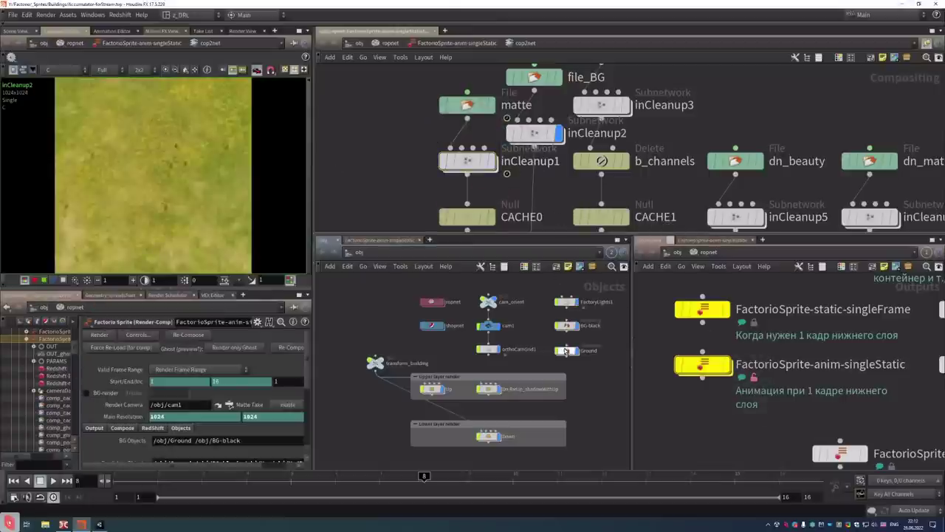
Show the BG-black object's Matte settings and tumble the Accumulator model in Scene View
{"action": "mouse_move", "coordinate": [566, 352]}
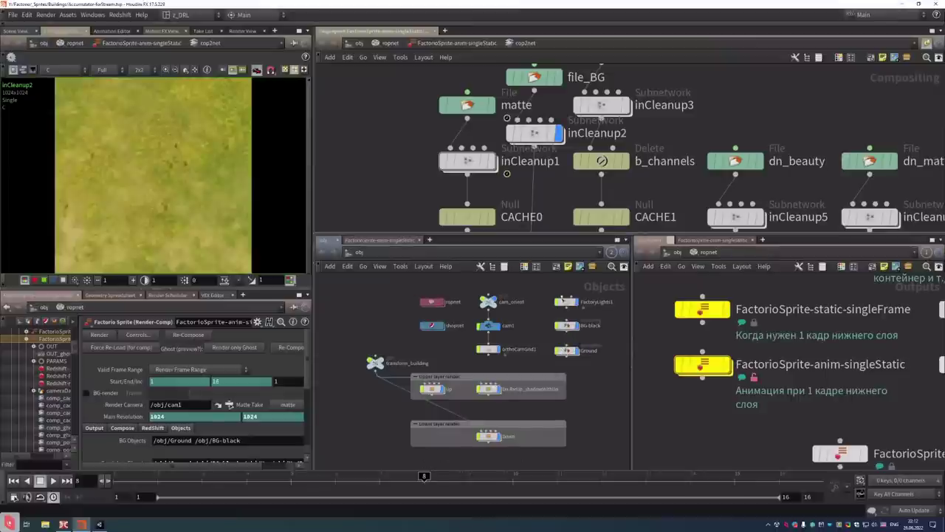
{"action": "left_click", "coordinate": [566, 301]}
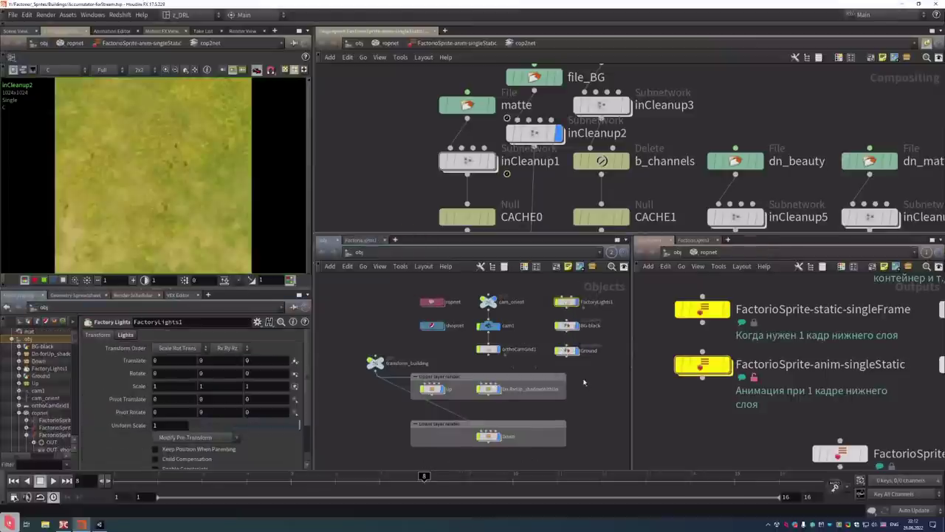
{"action": "left_click", "coordinate": [567, 325]}
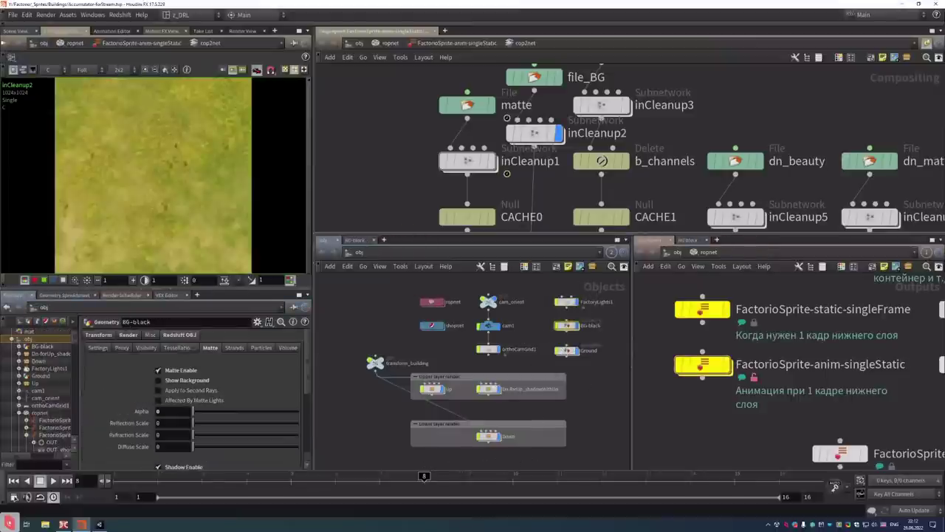
{"action": "left_click", "coordinate": [10, 33]}
{"action": "scroll", "coordinate": [155, 162], "scroll_direction": "down", "scroll_amount": 5}
{"action": "mouse_move", "coordinate": [170, 170]}
{"action": "left_mouse_down"}
{"action": "mouse_move", "coordinate": [195, 178]}
{"action": "mouse_move", "coordinate": [100, 170]}
{"action": "mouse_move", "coordinate": [70, 155]}
{"action": "mouse_move", "coordinate": [59, 170]}
{"action": "mouse_move", "coordinate": [52, 159]}
{"action": "mouse_move", "coordinate": [197, 186]}
{"action": "left_mouse_up"}
{"action": "scroll", "coordinate": [185, 174], "scroll_direction": "up", "scroll_amount": 5}
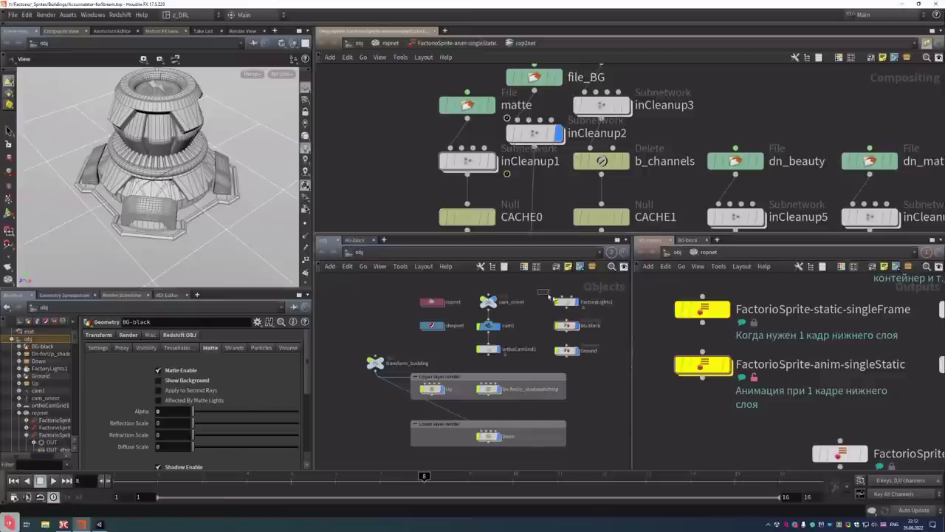
Inspect FactoryLights1 and the render node, then display inCleanup1 and view its composite
{"action": "left_click", "coordinate": [566, 302]}
{"action": "left_click", "coordinate": [701, 364]}
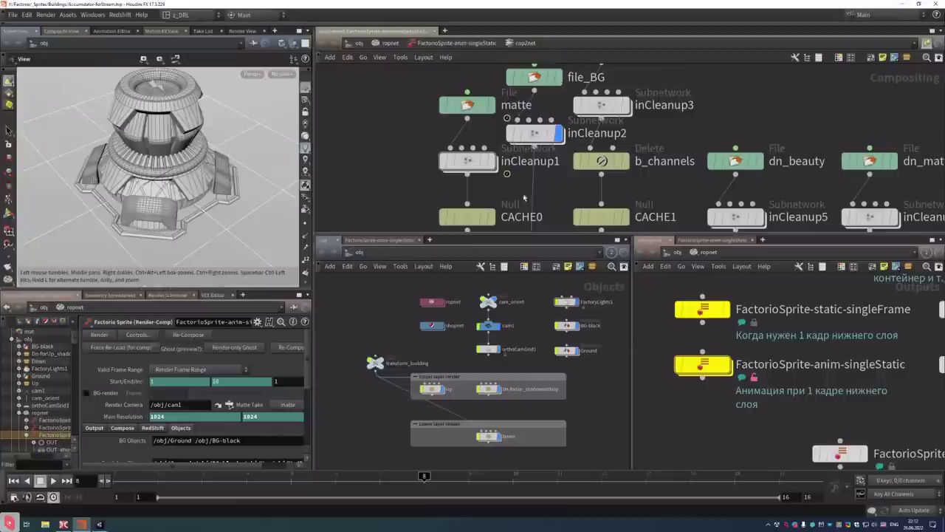
{"action": "left_click", "coordinate": [476, 164]}
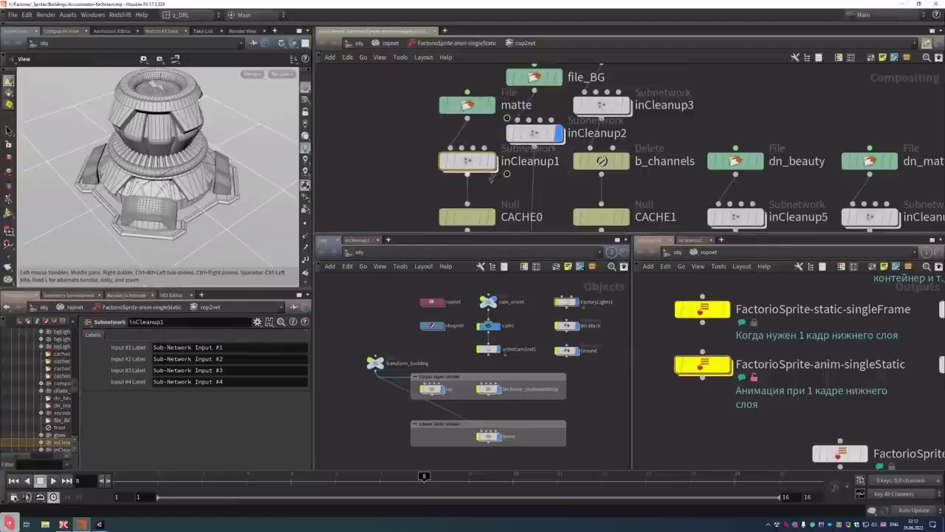
{"action": "left_click", "coordinate": [492, 161]}
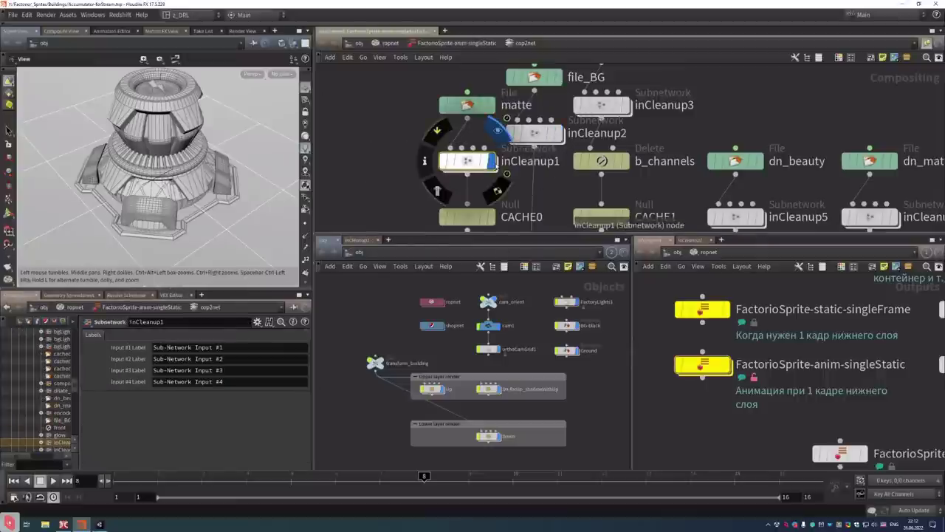
{"action": "left_click", "coordinate": [48, 32]}
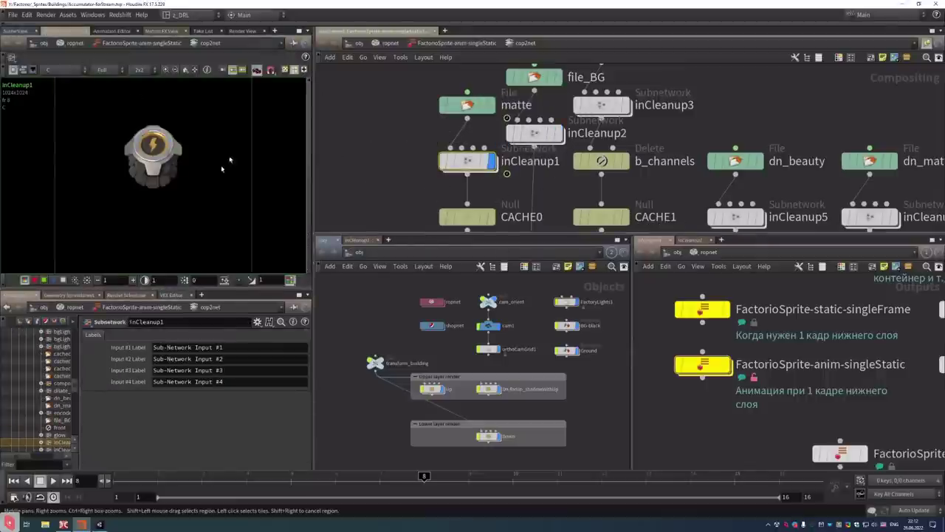
{"action": "left_click", "coordinate": [16, 31]}
In the Unity game, zoom and pan to the accumulator towers, then switch to the Scene view
{"action": "left_click", "coordinate": [95, 525]}
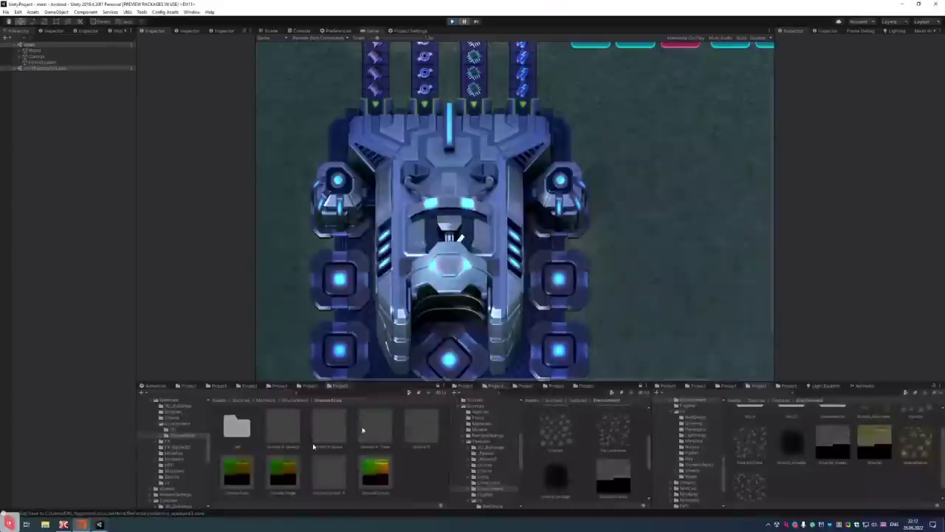
{"action": "scroll", "coordinate": [522, 186], "scroll_direction": "down", "scroll_amount": 6}
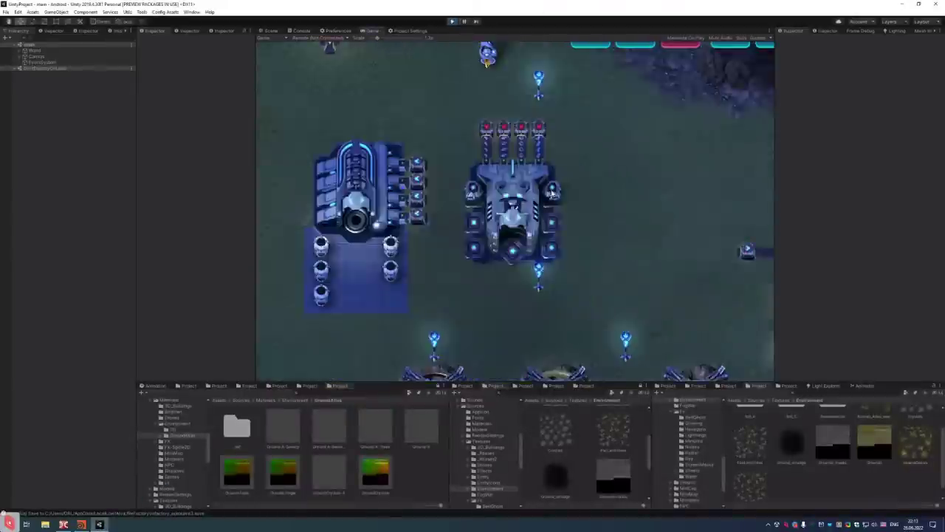
{"action": "left_click_drag", "start_coordinate": [522, 186], "coordinate": [466, 263]}
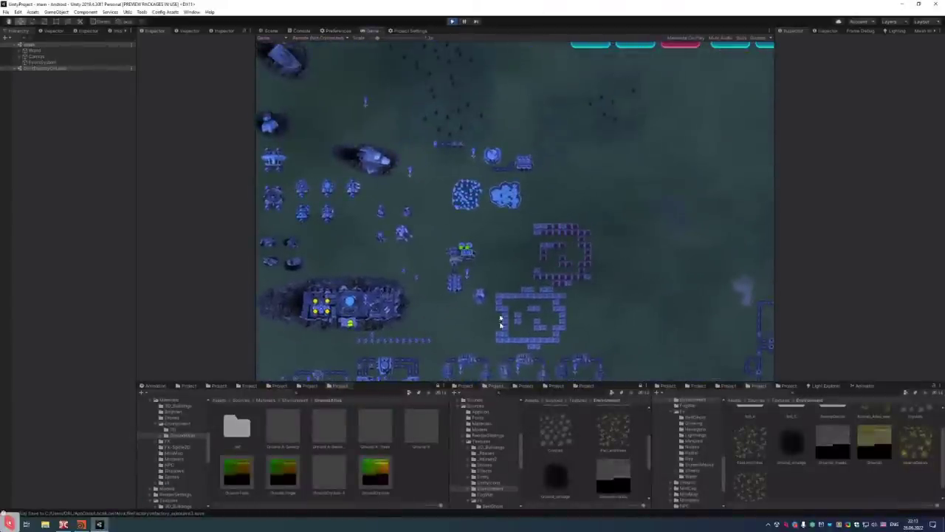
{"action": "scroll", "coordinate": [500, 322], "scroll_direction": "up", "scroll_amount": 8}
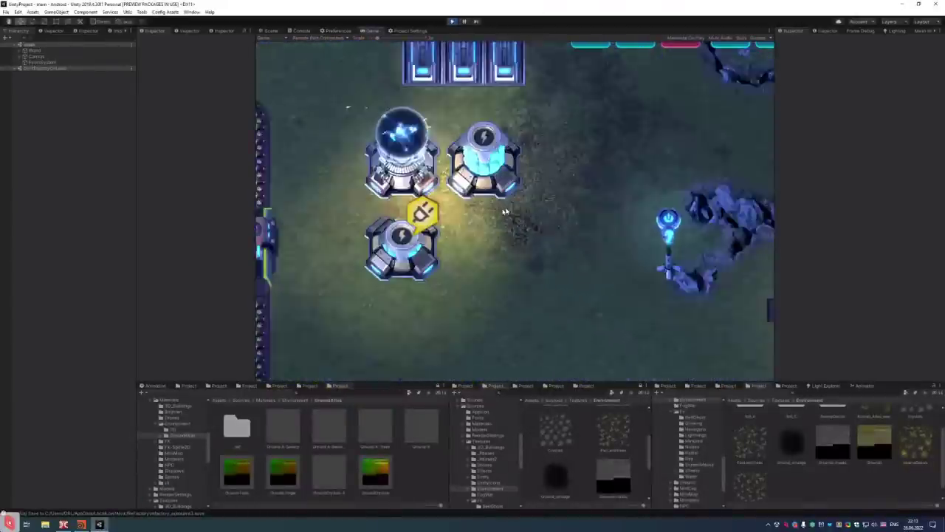
{"action": "scroll", "coordinate": [504, 212], "scroll_direction": "up", "scroll_amount": 2}
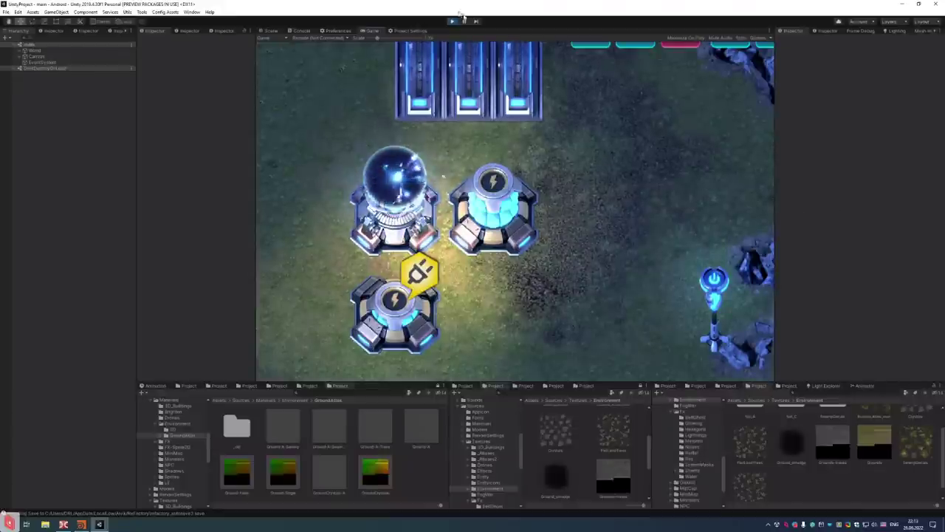
{"action": "key", "text": "ctrl+1"}
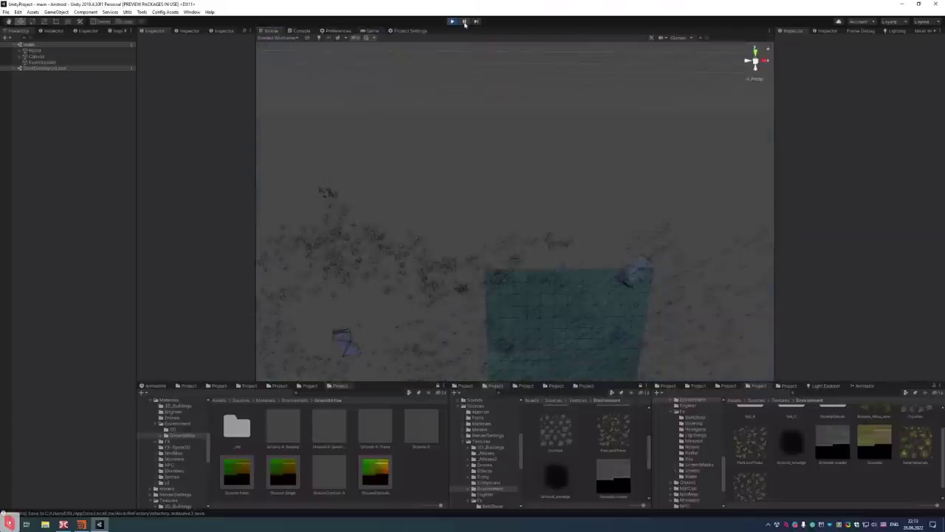
Pause the game and navigate the Scene view across the town map to the power buildings
{"action": "key", "text": "ctrl+2"}
{"action": "key", "text": "ctrl+1"}
{"action": "left_click", "coordinate": [465, 22]}
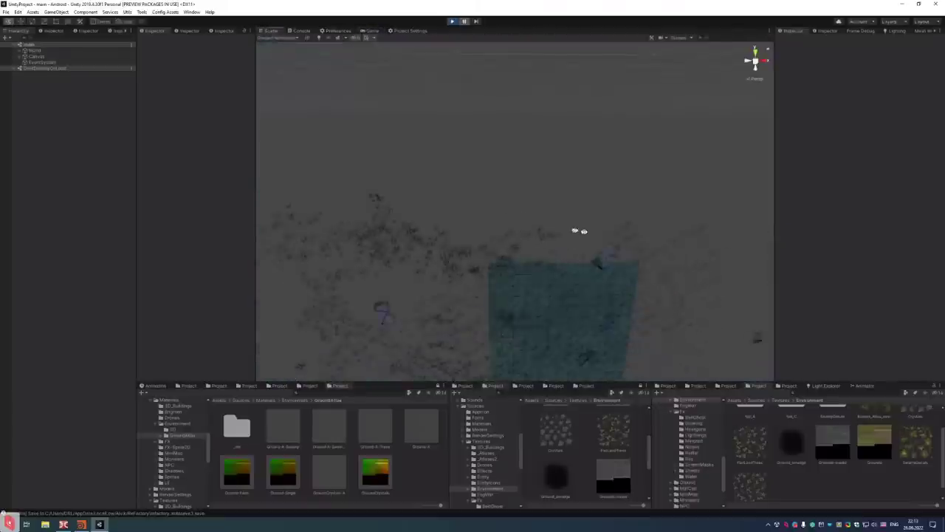
{"action": "right_click_drag", "start_coordinate": [579, 231], "coordinate": [398, 171]}
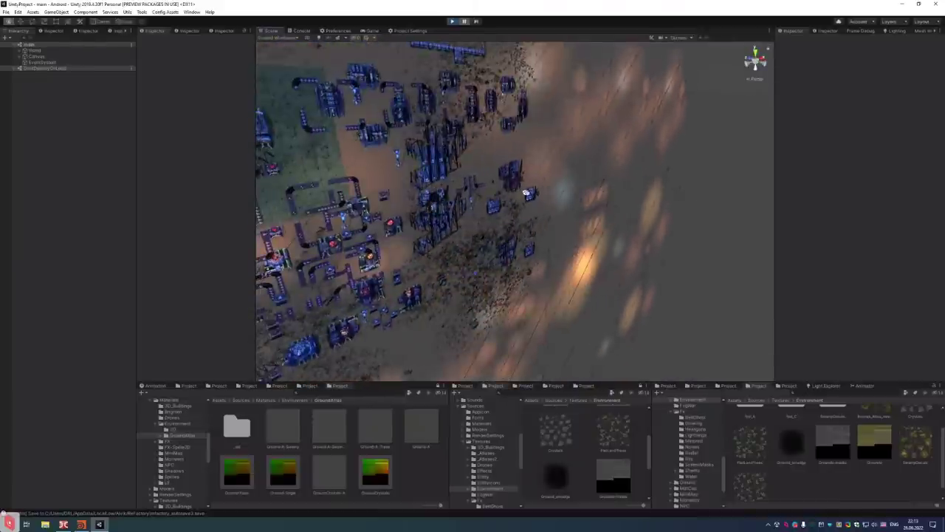
{"action": "right_click_drag", "start_coordinate": [526, 193], "coordinate": [621, 244]}
{"action": "scroll", "coordinate": [538, 283], "scroll_direction": "up", "scroll_amount": 5}
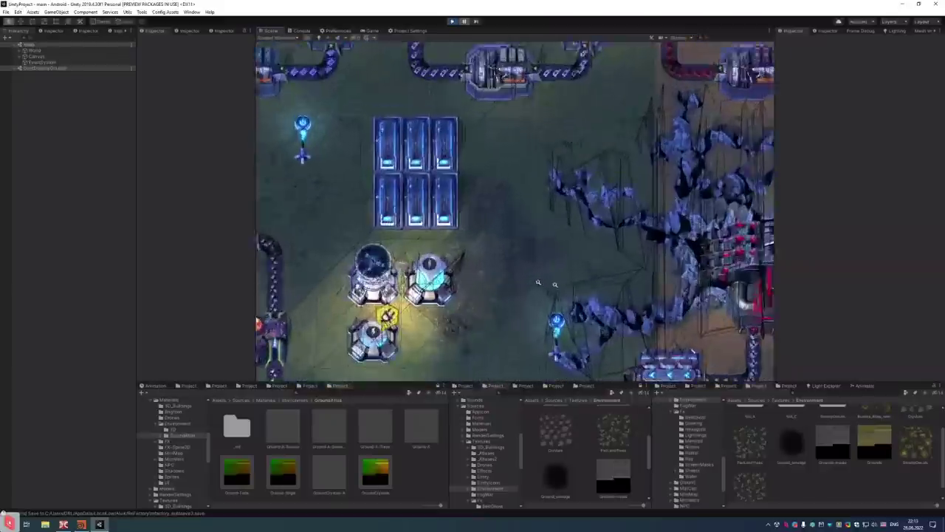
{"action": "scroll", "coordinate": [538, 283], "scroll_direction": "up", "scroll_amount": 5}
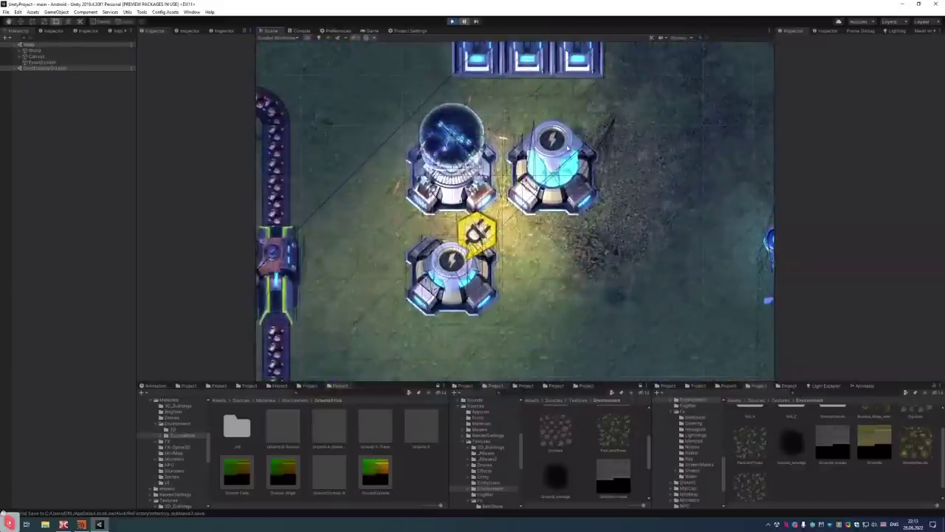
Select and frame the glowing power building's light, then select the accumulator battery object
{"action": "left_click", "coordinate": [554, 158]}
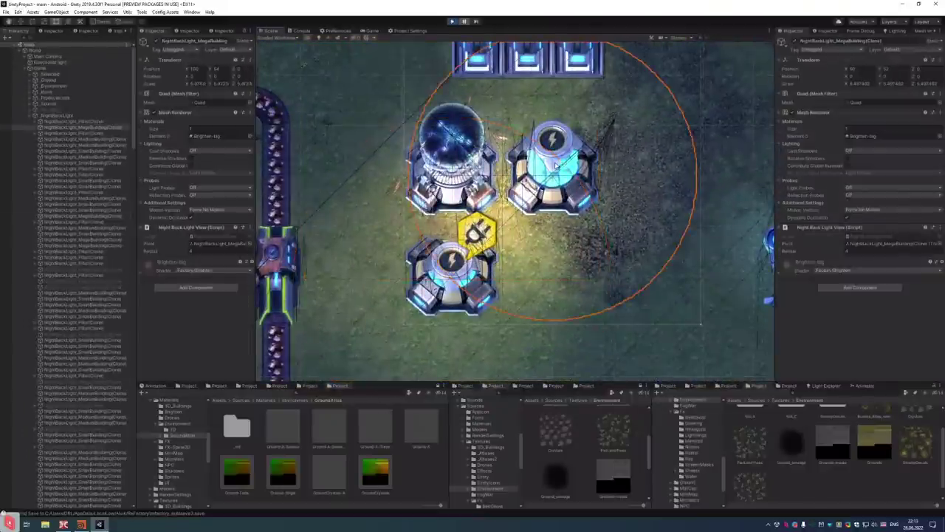
{"action": "key", "text": "f"}
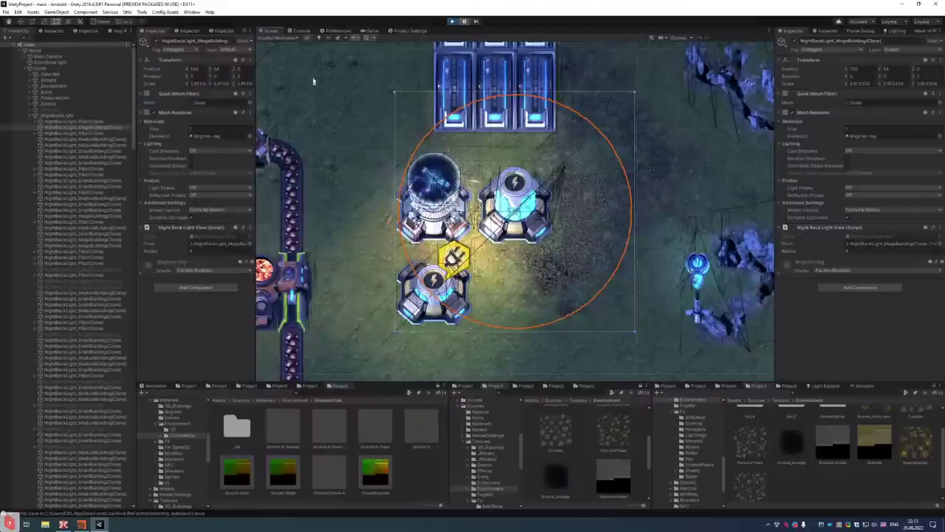
{"action": "left_click_drag", "start_coordinate": [298, 42], "coordinate": [565, 223], "text": "alt"}
{"action": "left_click", "coordinate": [565, 223]}
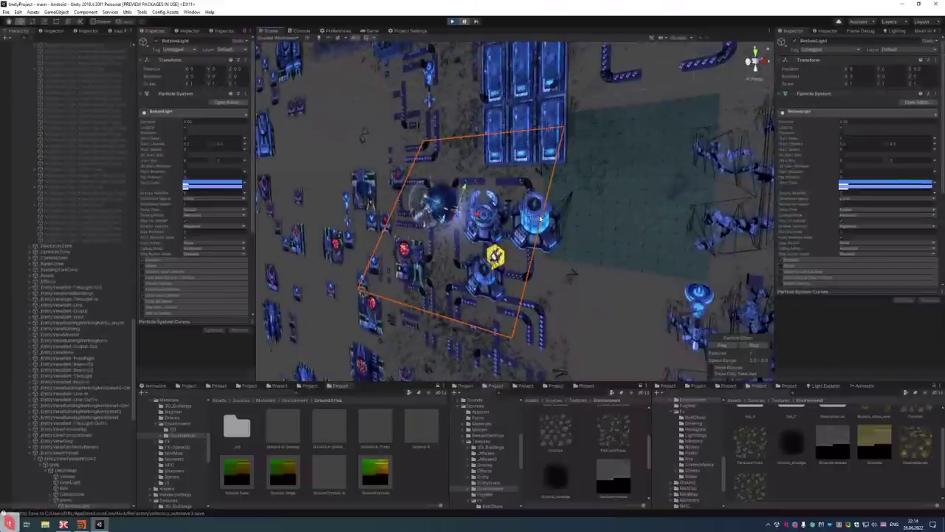
Frame the battery and select its body child in the Hierarchy
{"action": "key", "text": "f"}
{"action": "left_click_drag", "start_coordinate": [565, 223], "coordinate": [271, 228], "text": "alt"}
{"action": "left_click", "coordinate": [37, 458]}
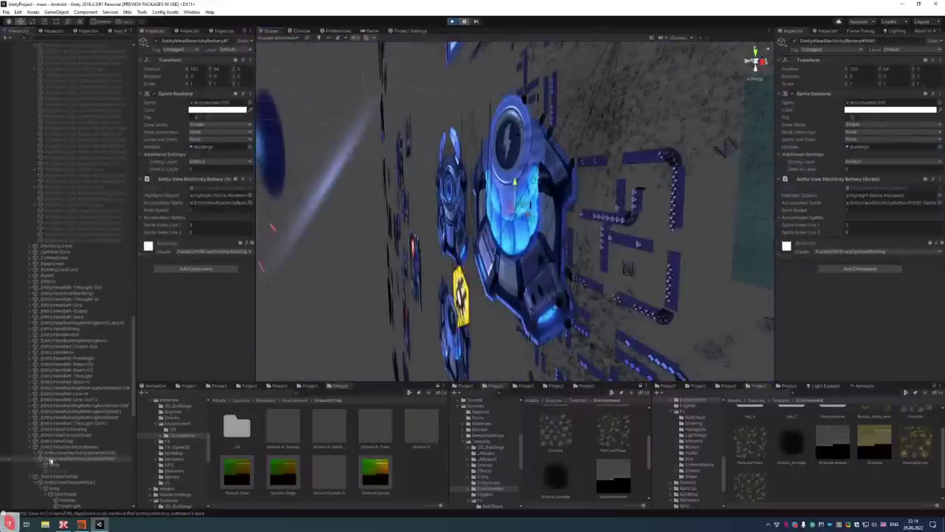
{"action": "left_click", "coordinate": [53, 464]}
Orbit around the battery's body sprite, switch the Scene to 2D mode, and return to Houdini
{"action": "left_click_drag", "start_coordinate": [352, 328], "coordinate": [686, 192], "text": "alt"}
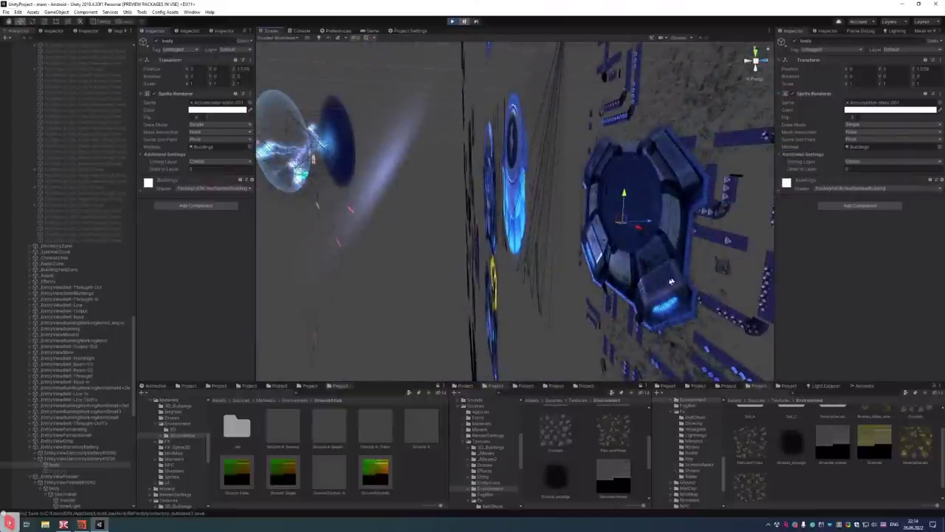
{"action": "left_click_drag", "start_coordinate": [699, 303], "coordinate": [686, 240], "text": "alt"}
{"action": "scroll", "coordinate": [555, 226], "scroll_direction": "up", "scroll_amount": 3}
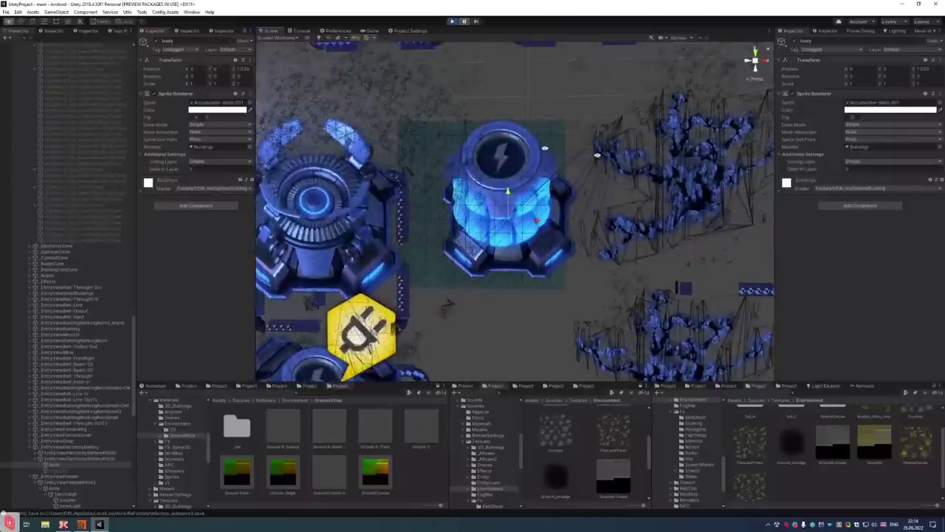
{"action": "left_click_drag", "start_coordinate": [555, 225], "coordinate": [573, 221], "text": "alt"}
{"action": "scroll", "coordinate": [573, 220], "scroll_direction": "down", "scroll_amount": 5}
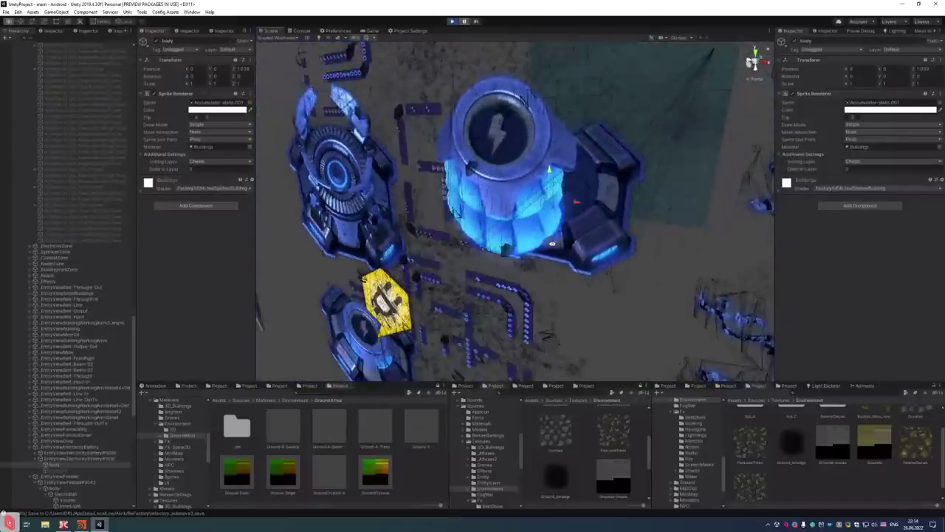
{"action": "left_click_drag", "start_coordinate": [486, 237], "coordinate": [564, 246], "text": "alt"}
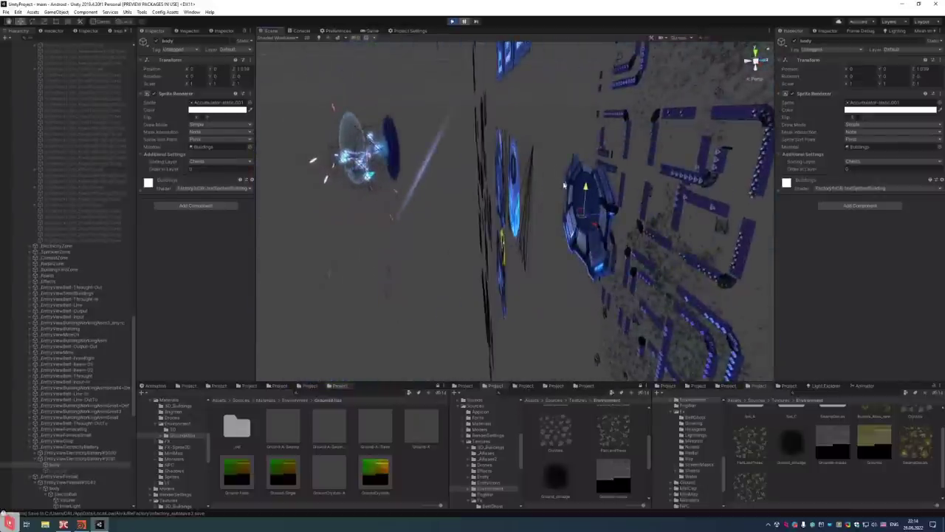
{"action": "left_click_drag", "start_coordinate": [575, 141], "coordinate": [522, 135], "text": "alt"}
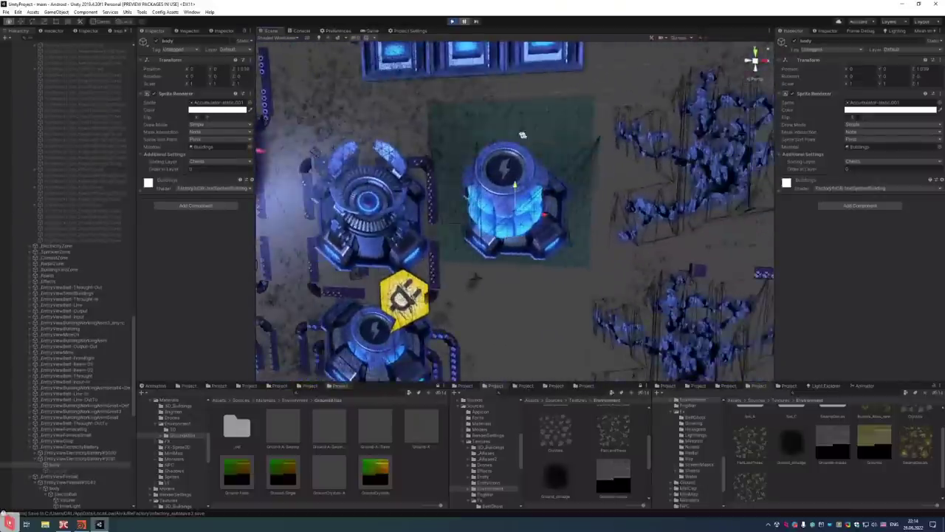
{"action": "left_click", "coordinate": [309, 37]}
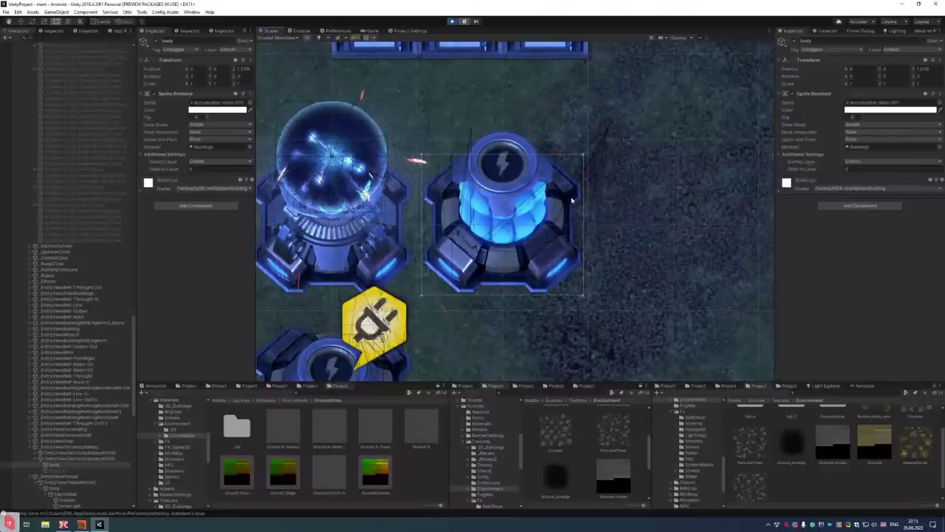
{"action": "key", "text": "alt+Tab"}
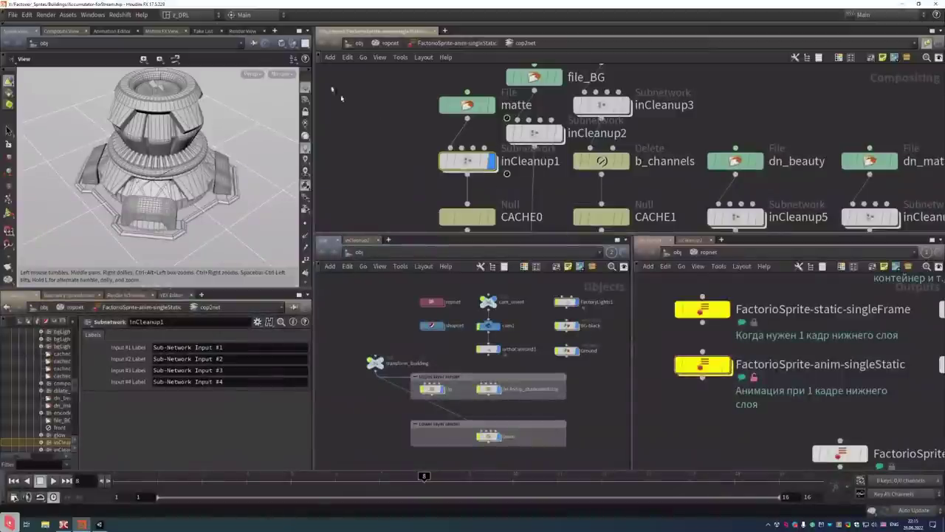
View the inCleanup1 composite and its alpha mask, then display inCleanup3 and inCleanup2
{"action": "left_click", "coordinate": [64, 31]}
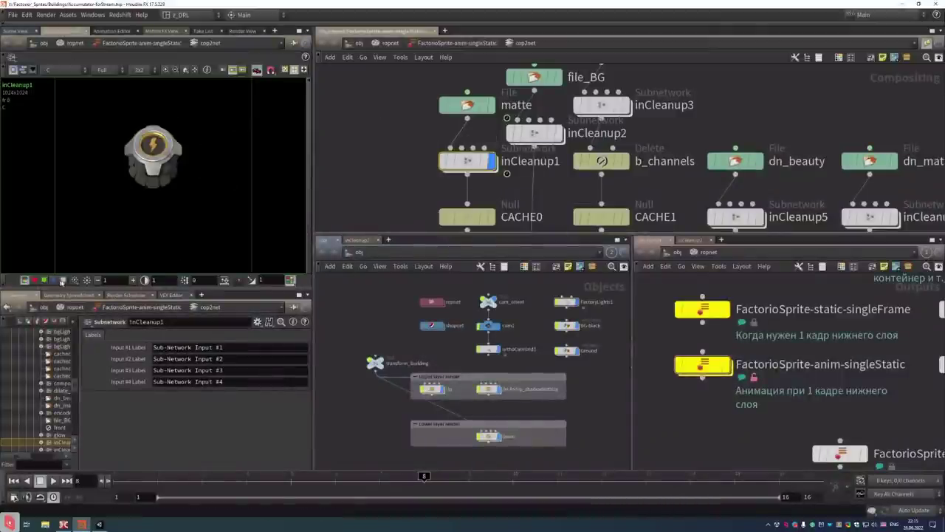
{"action": "key", "text": "a"}
{"action": "key", "text": "c"}
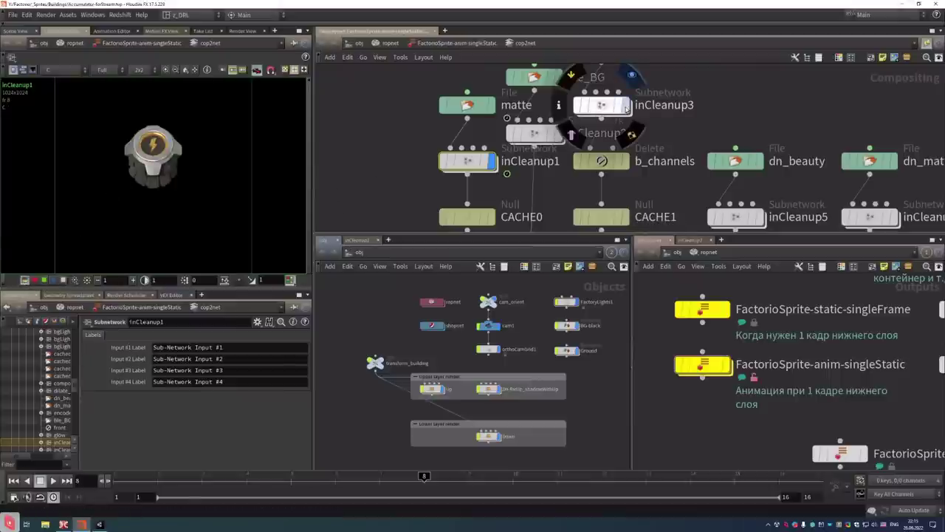
{"action": "left_click", "coordinate": [626, 106]}
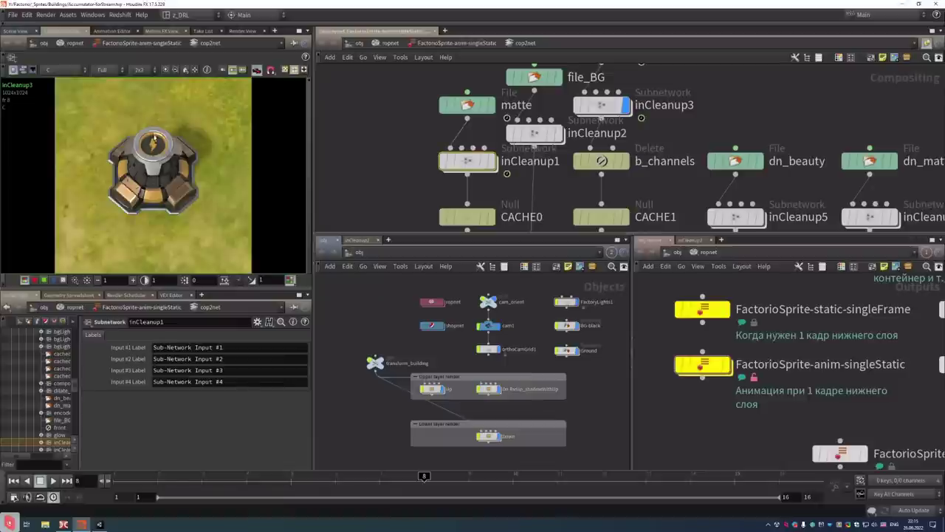
{"action": "left_click", "coordinate": [559, 134]}
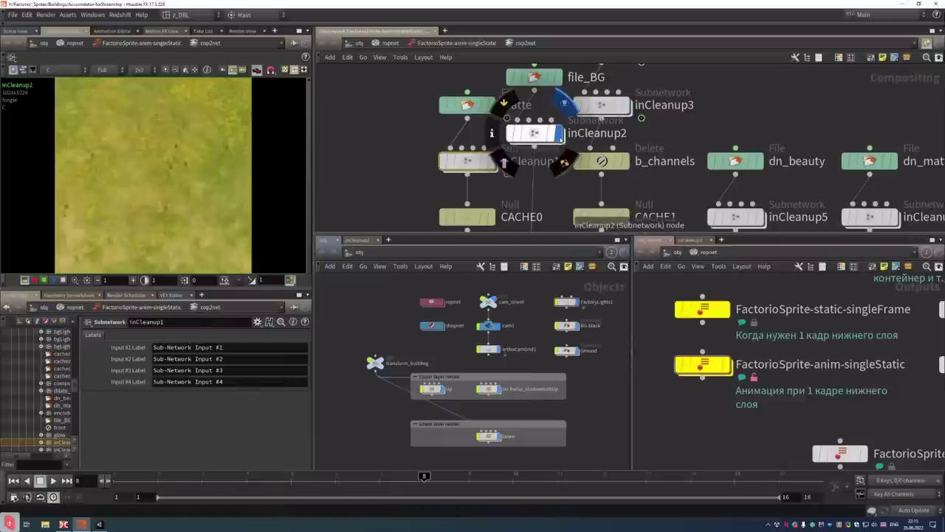
Compare cached1_beauty and cached0_matte, check the matte's alpha, then preview BG_noFG_withShadow
{"action": "middle_click_drag", "start_coordinate": [382, 195], "coordinate": [350, 110]}
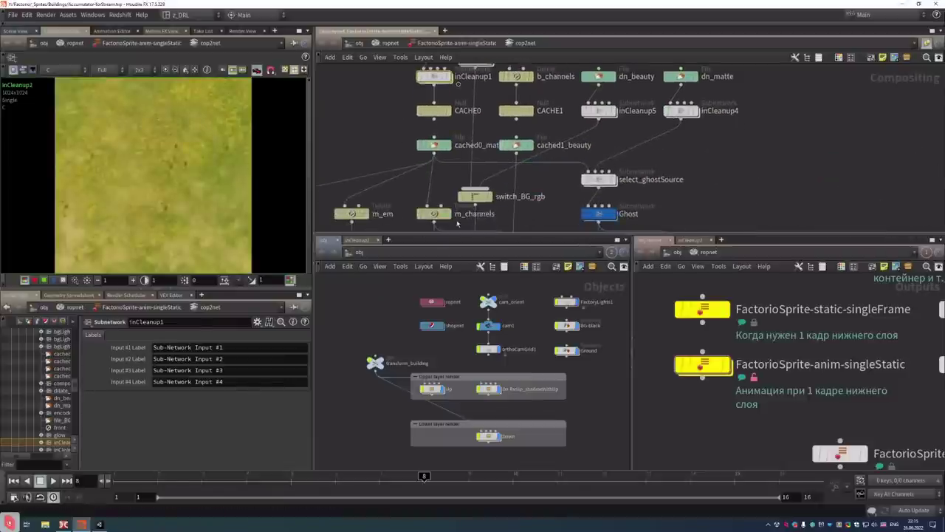
{"action": "left_click", "coordinate": [452, 127]}
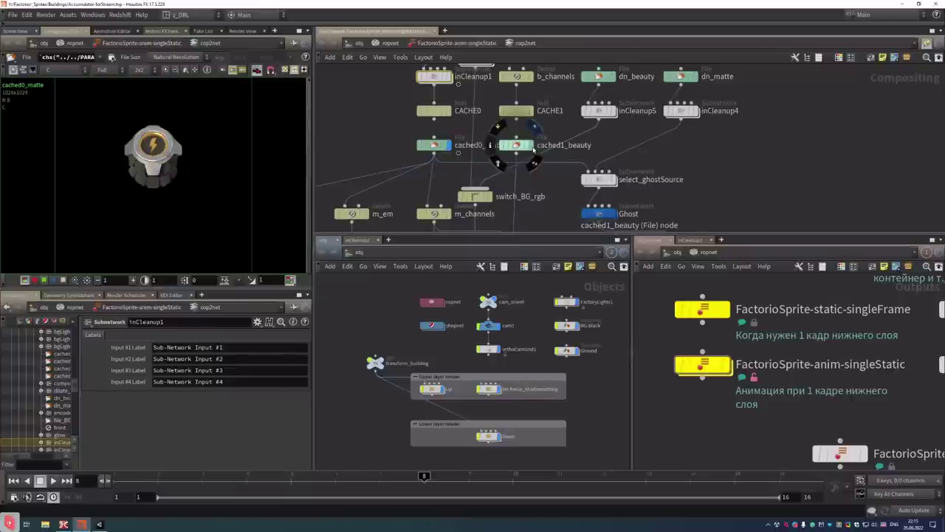
{"action": "left_click", "coordinate": [533, 127]}
{"action": "left_click", "coordinate": [452, 127]}
{"action": "middle_click_drag", "start_coordinate": [545, 212], "coordinate": [552, 177]}
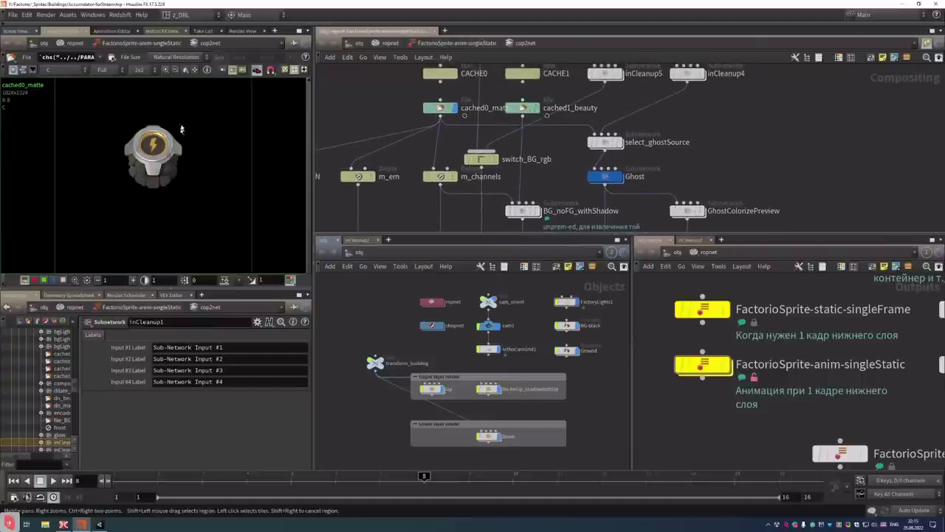
{"action": "left_click", "coordinate": [535, 108]}
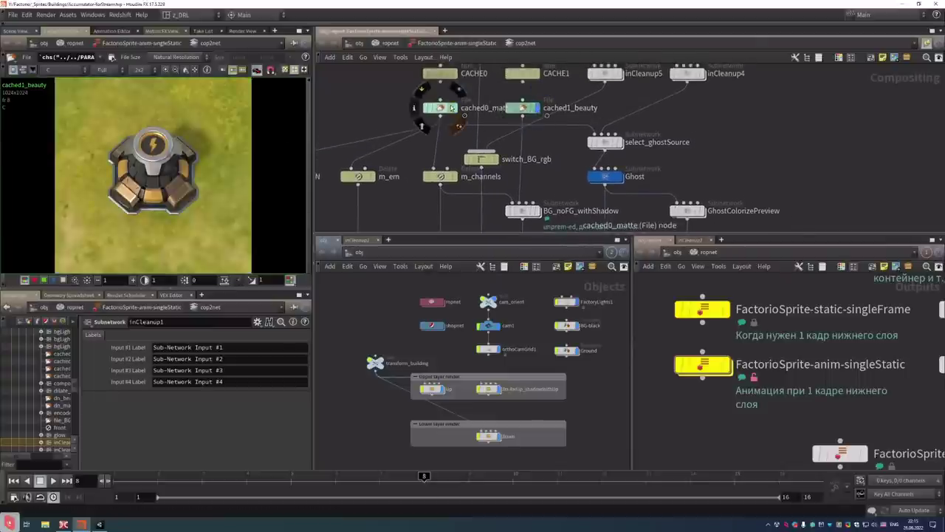
{"action": "left_click", "coordinate": [454, 108]}
{"action": "left_click", "coordinate": [63, 280]}
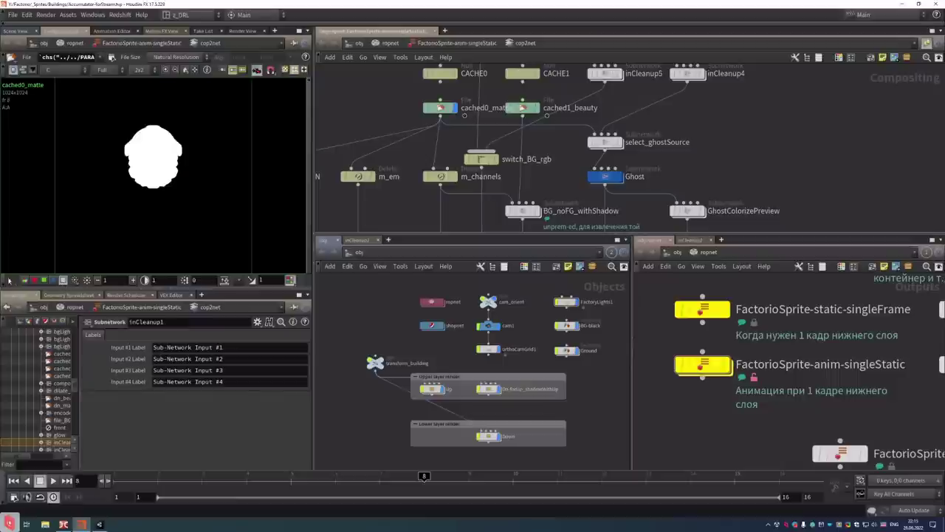
{"action": "left_click", "coordinate": [25, 281]}
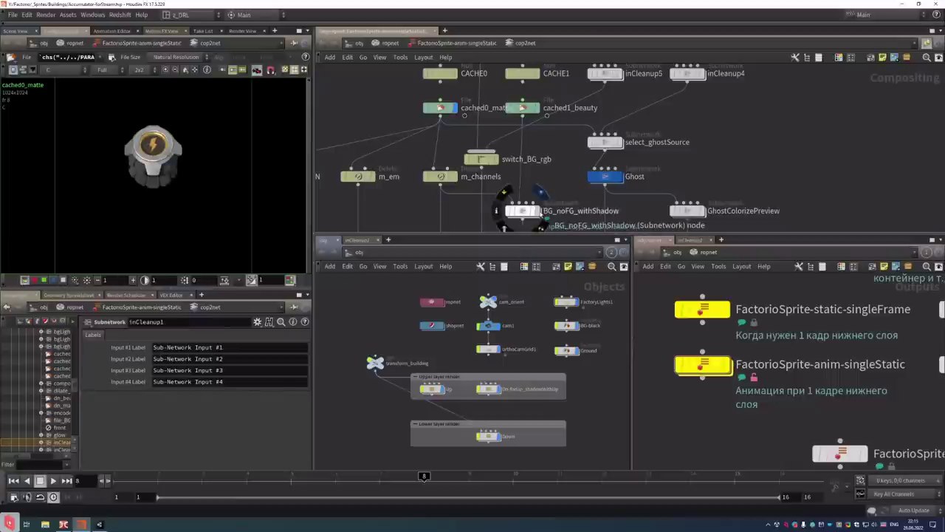
{"action": "left_click", "coordinate": [536, 211]}
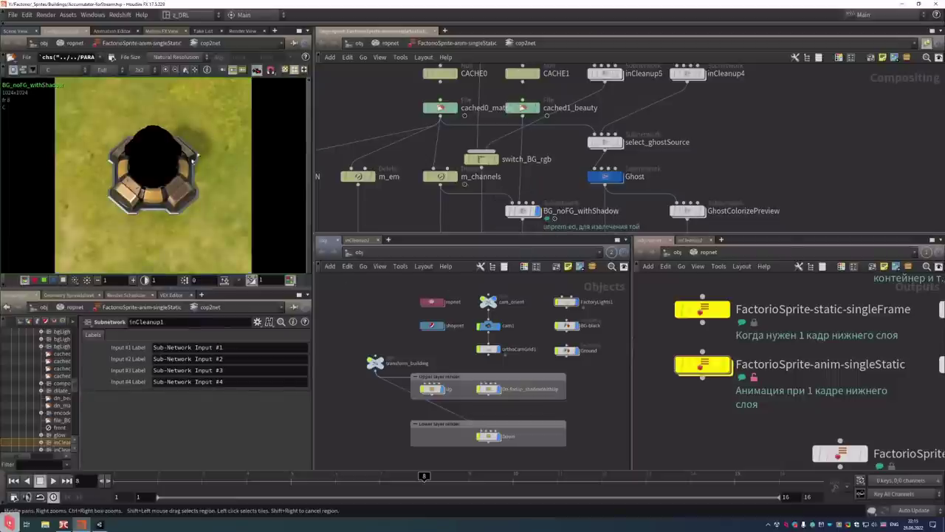
{"action": "middle_click_drag", "start_coordinate": [519, 209], "coordinate": [527, 149]}
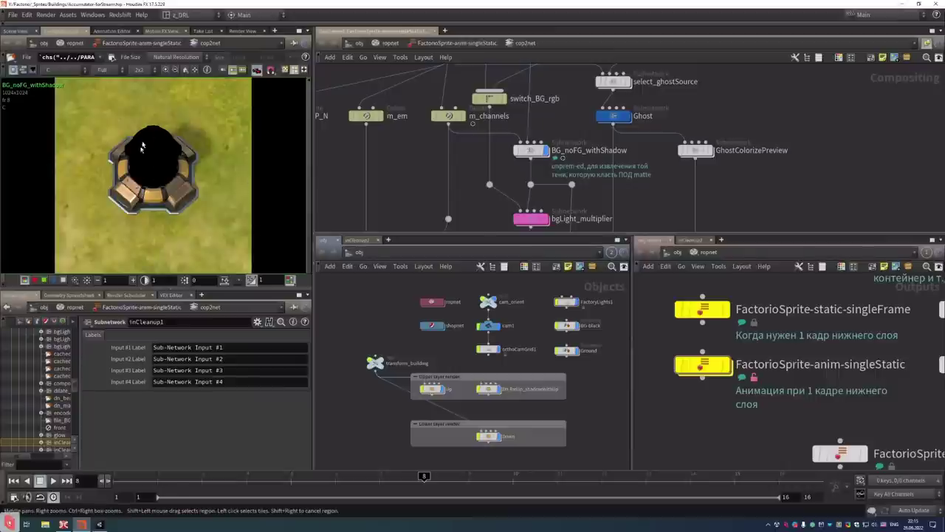
Display switch_BG_rgb and close the Houdini Console's missing-frame warning
{"action": "middle_click_drag", "start_coordinate": [505, 98], "coordinate": [510, 141]}
{"action": "left_click", "coordinate": [509, 141]}
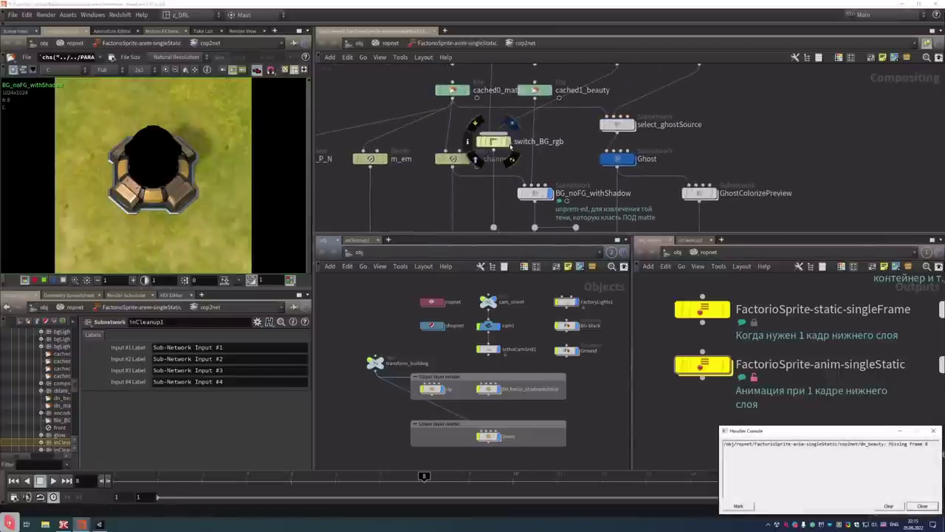
{"action": "left_click", "coordinate": [923, 506]}
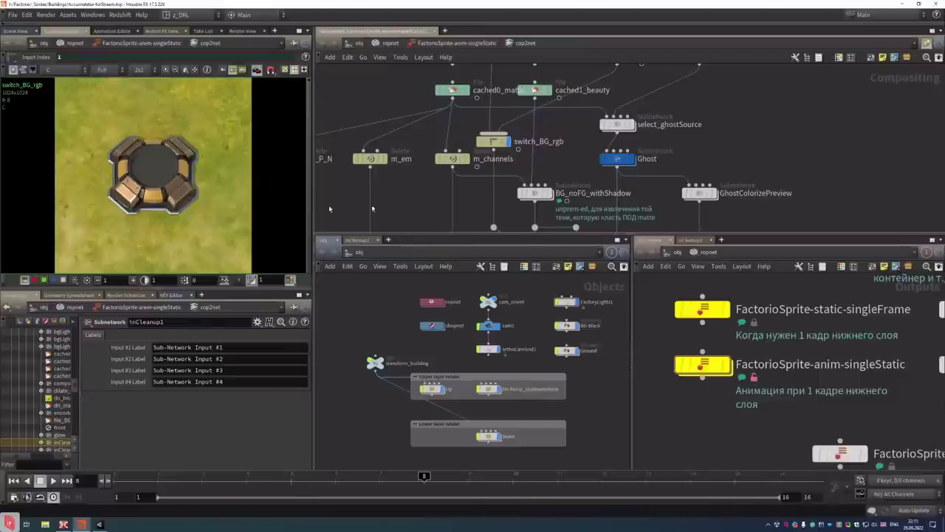
Toggle display between BG_noFG_withShadow and switch_BG_rgb to compare, then preview bgLight_multiplier
{"action": "middle_click_drag", "start_coordinate": [553, 199], "coordinate": [550, 163]}
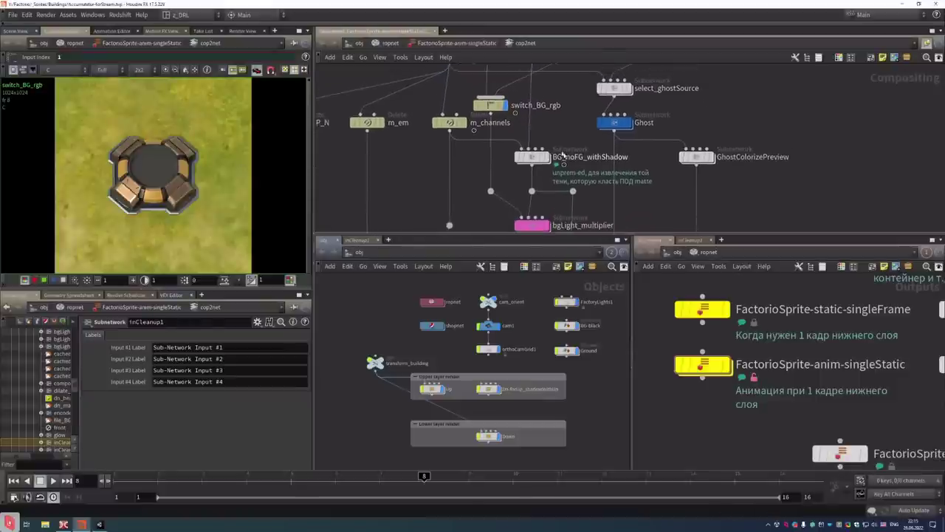
{"action": "left_click", "coordinate": [546, 156]}
{"action": "left_click", "coordinate": [505, 105]}
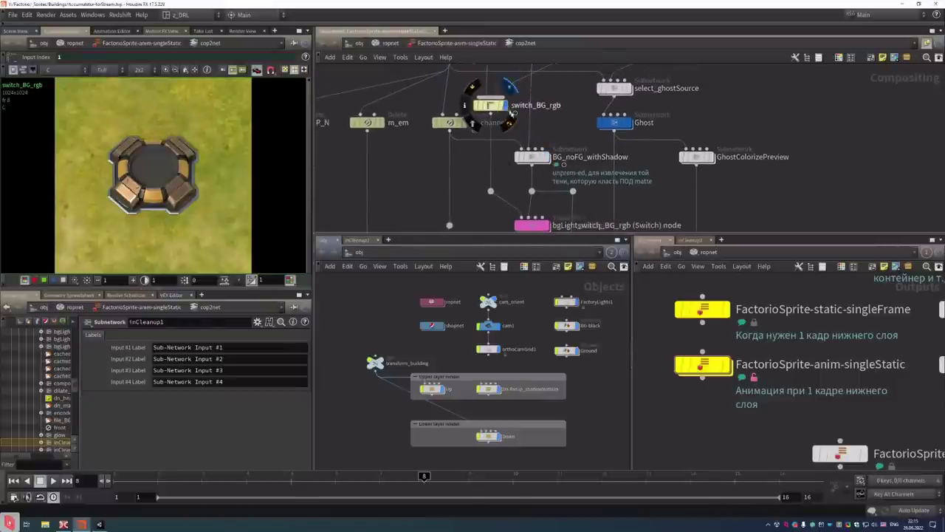
{"action": "left_click", "coordinate": [546, 156]}
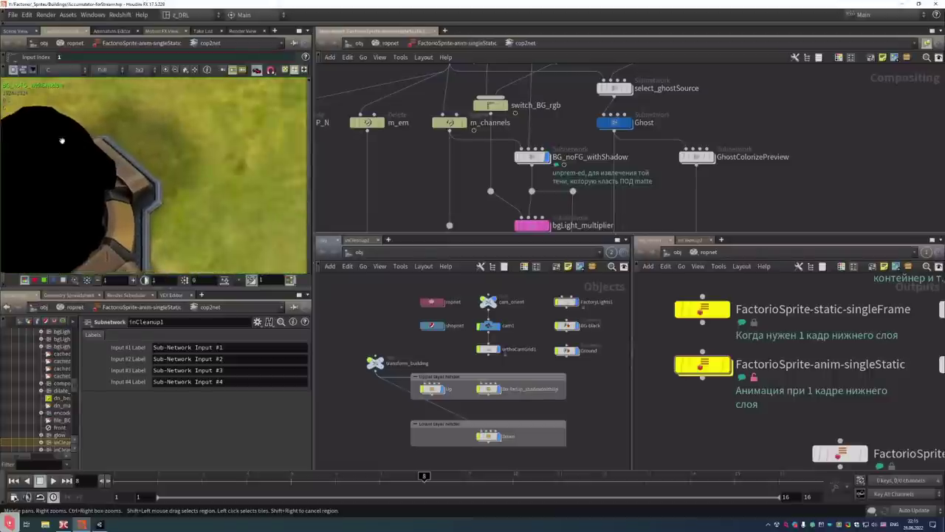
{"action": "left_click", "coordinate": [504, 105]}
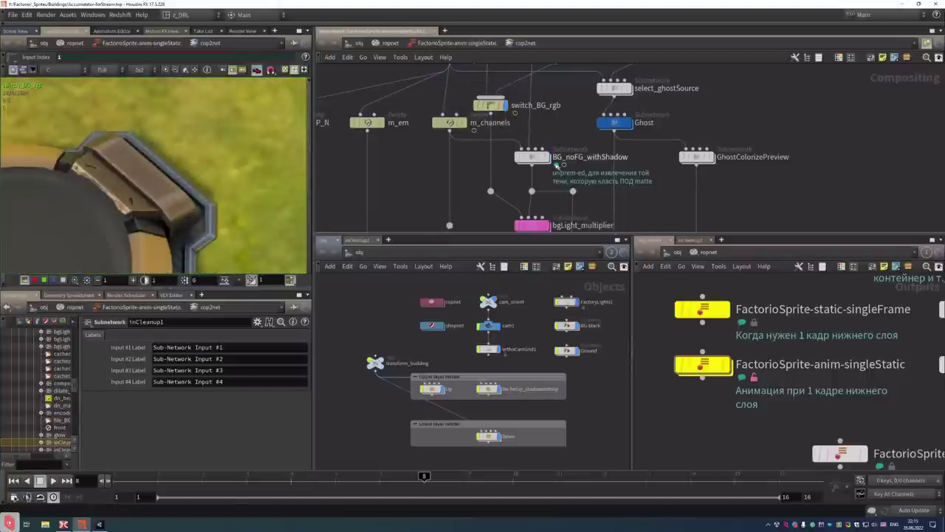
{"action": "left_click", "coordinate": [547, 157]}
{"action": "left_click", "coordinate": [504, 105]}
{"action": "left_click", "coordinate": [547, 157]}
{"action": "left_click", "coordinate": [504, 105]}
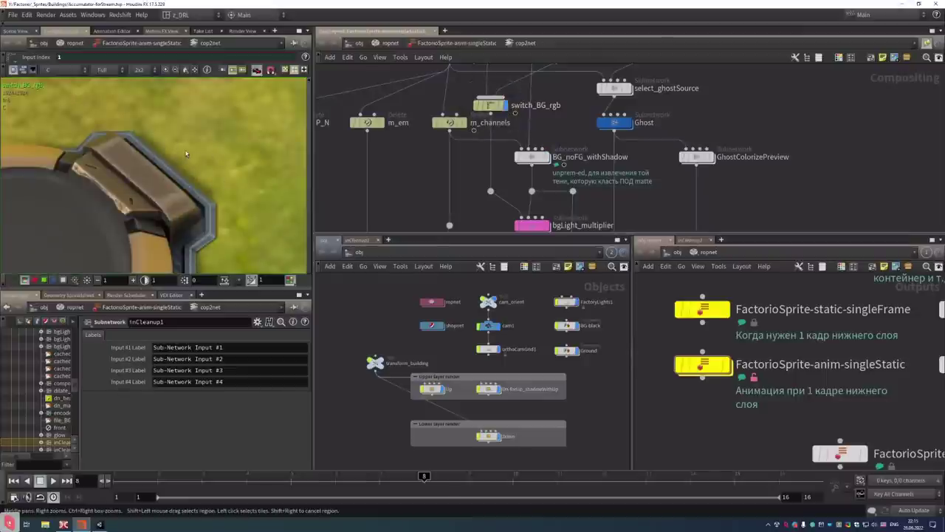
{"action": "left_click", "coordinate": [548, 157]}
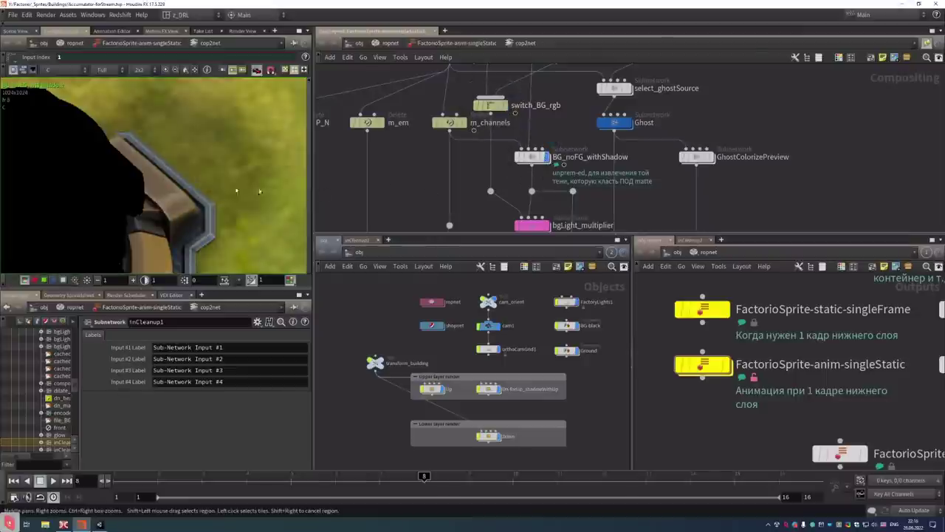
{"action": "middle_click_drag", "start_coordinate": [549, 231], "coordinate": [533, 139]}
{"action": "left_click", "coordinate": [531, 119]}
Display bgLight_norm and zoom in on it in the viewer, then display switch_fixShadows_for_upLayer
{"action": "scroll", "coordinate": [123, 174], "scroll_direction": "down", "scroll_amount": 3}
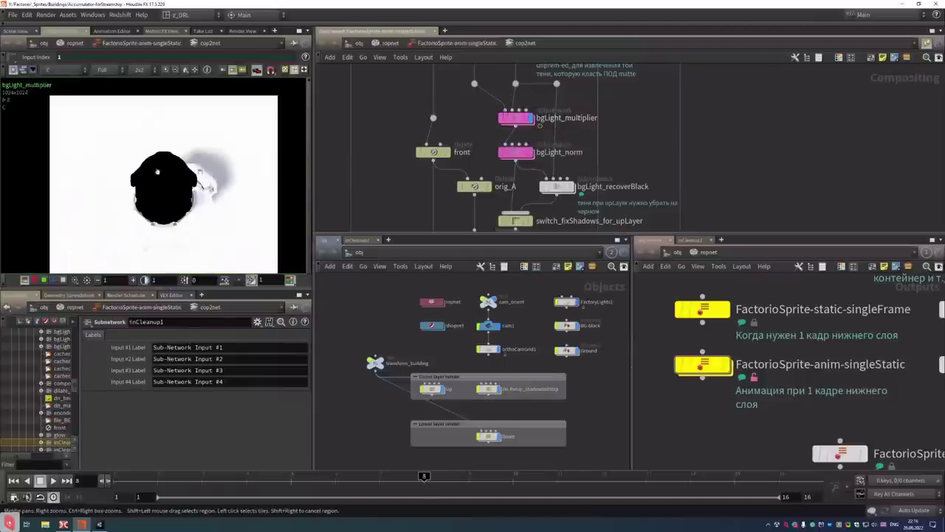
{"action": "left_click", "coordinate": [531, 152]}
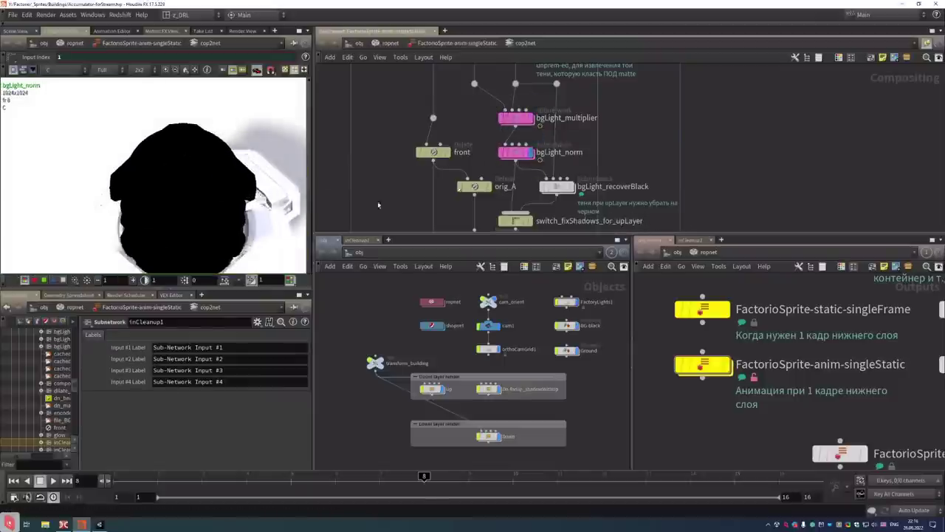
{"action": "scroll", "coordinate": [197, 158], "scroll_direction": "up", "scroll_amount": 2}
{"action": "middle_click_drag", "start_coordinate": [531, 222], "coordinate": [533, 161]}
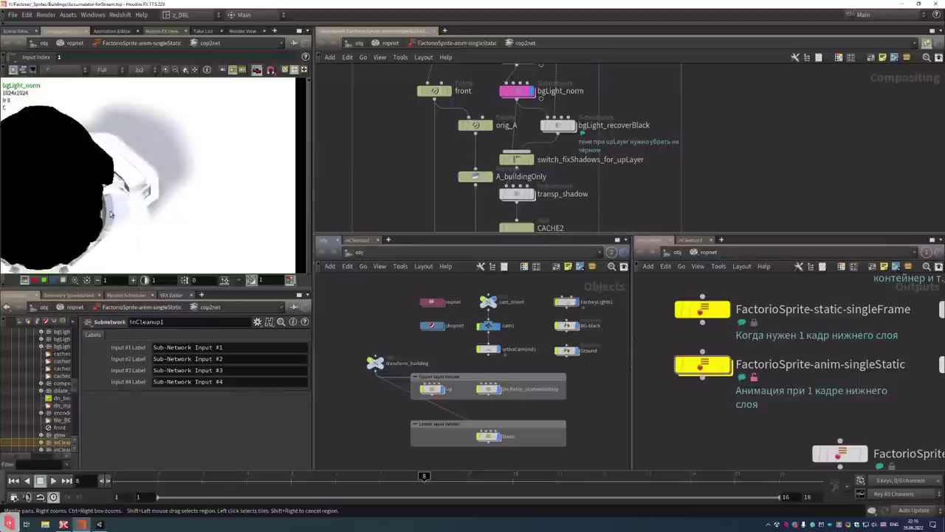
{"action": "scroll", "coordinate": [148, 192], "scroll_direction": "up", "scroll_amount": 1}
{"action": "middle_click_drag", "start_coordinate": [111, 192], "coordinate": [159, 198]}
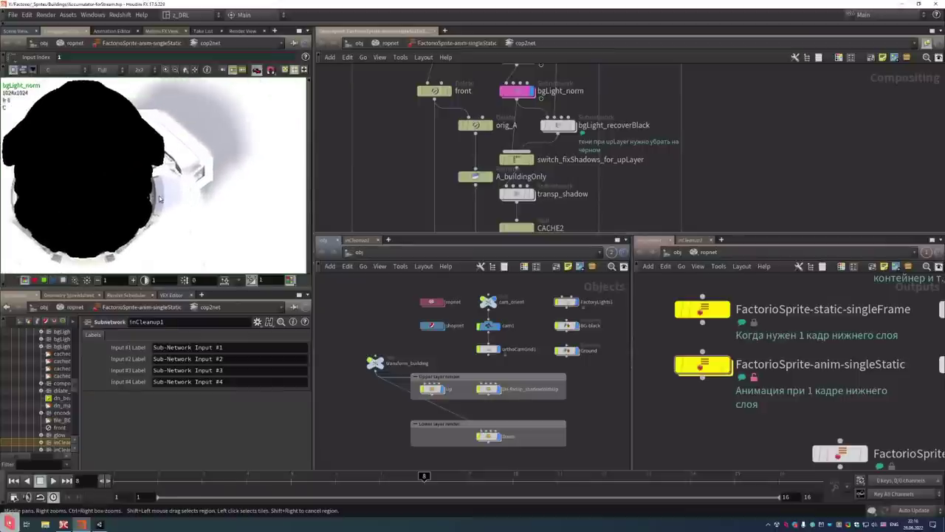
{"action": "middle_click_drag", "start_coordinate": [145, 231], "coordinate": [201, 171]}
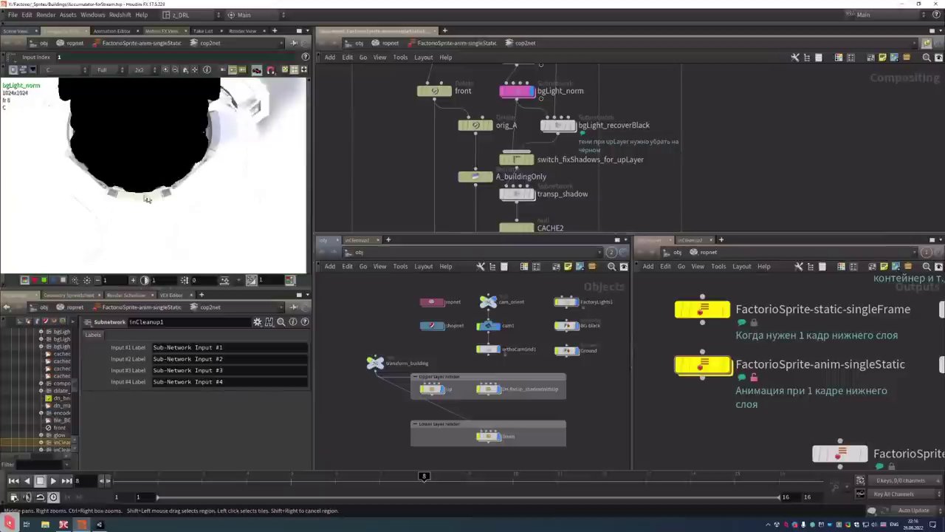
{"action": "mouse_move", "coordinate": [132, 212]}
{"action": "right_mouse_down"}
{"action": "mouse_move", "coordinate": [236, 192]}
{"action": "mouse_move", "coordinate": [119, 206]}
{"action": "right_mouse_up"}
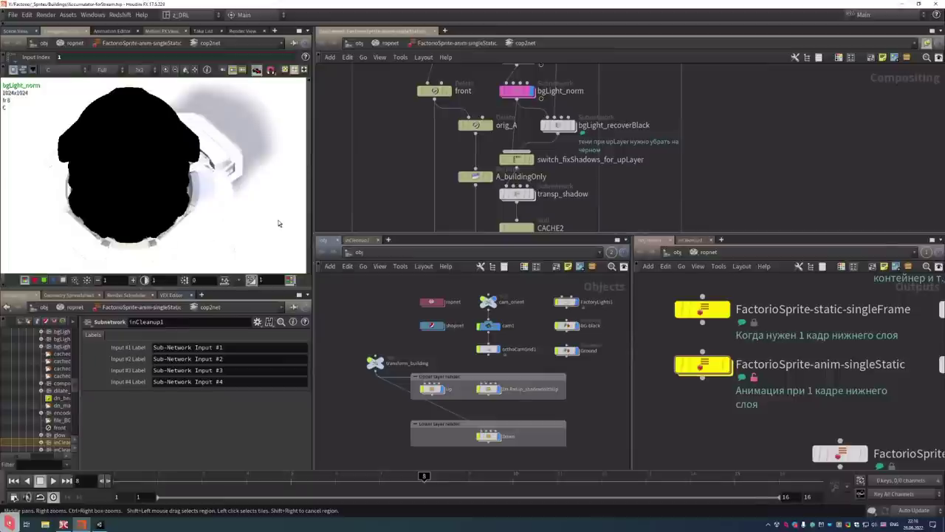
{"action": "left_click", "coordinate": [532, 160]}
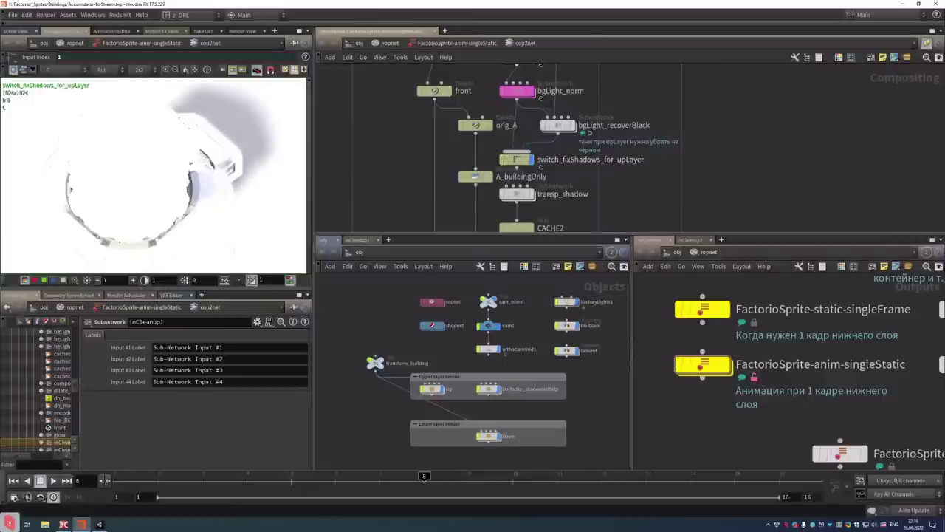
{"action": "scroll", "coordinate": [125, 177], "scroll_direction": "down", "scroll_amount": 2}
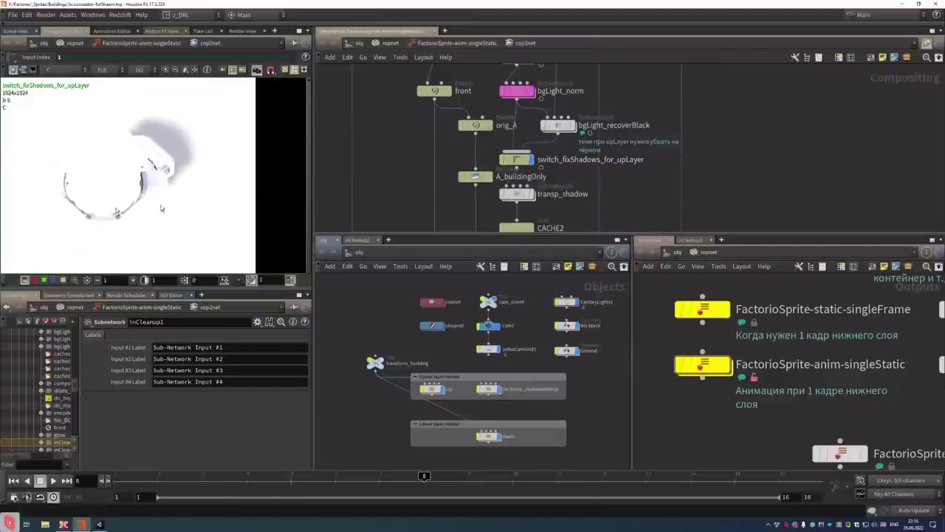
Display transp_shadow, raise the viewer exposure, and view its alpha channel
{"action": "mouse_move", "coordinate": [539, 210]}
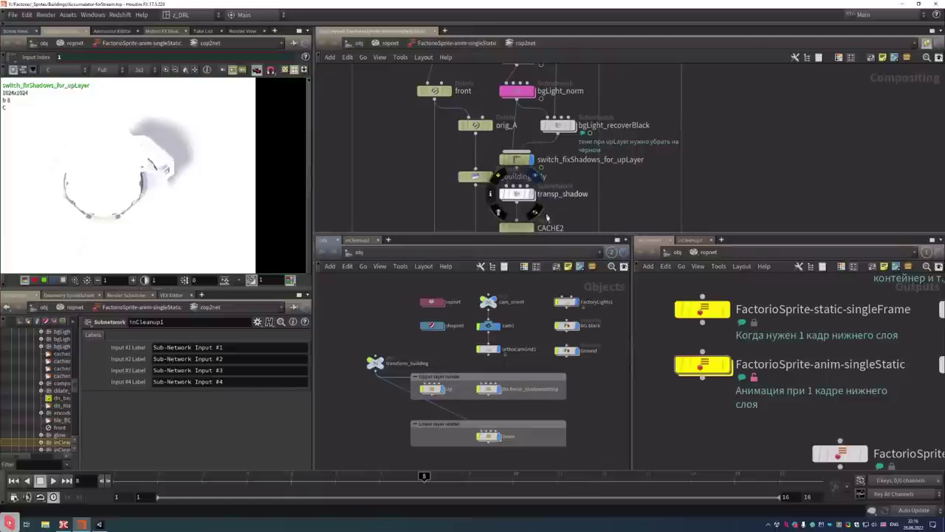
{"action": "left_click", "coordinate": [536, 213]}
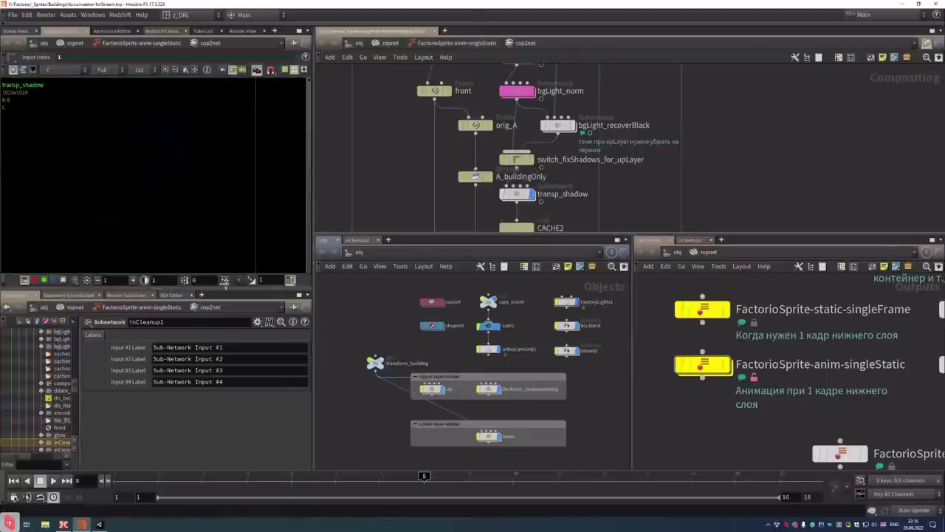
{"action": "left_click", "coordinate": [224, 280]}
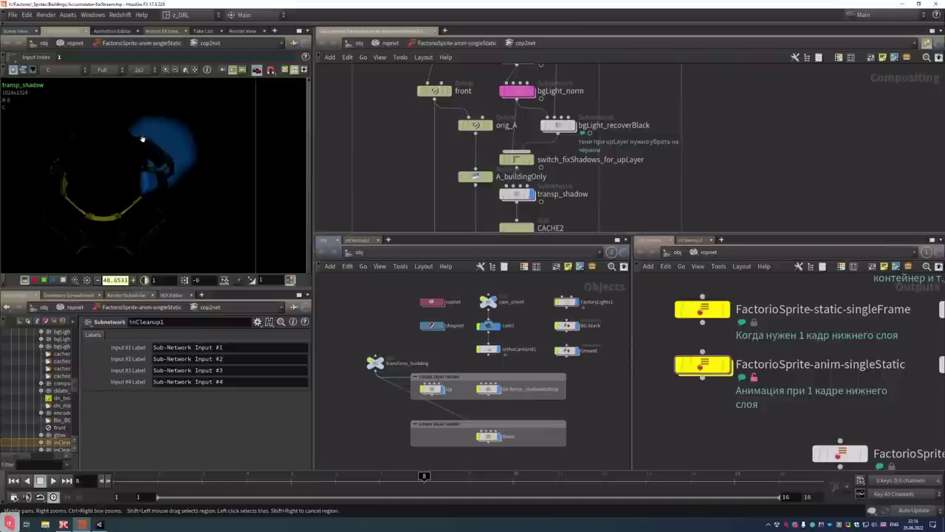
{"action": "scroll", "coordinate": [143, 141], "scroll_direction": "up", "scroll_amount": 5}
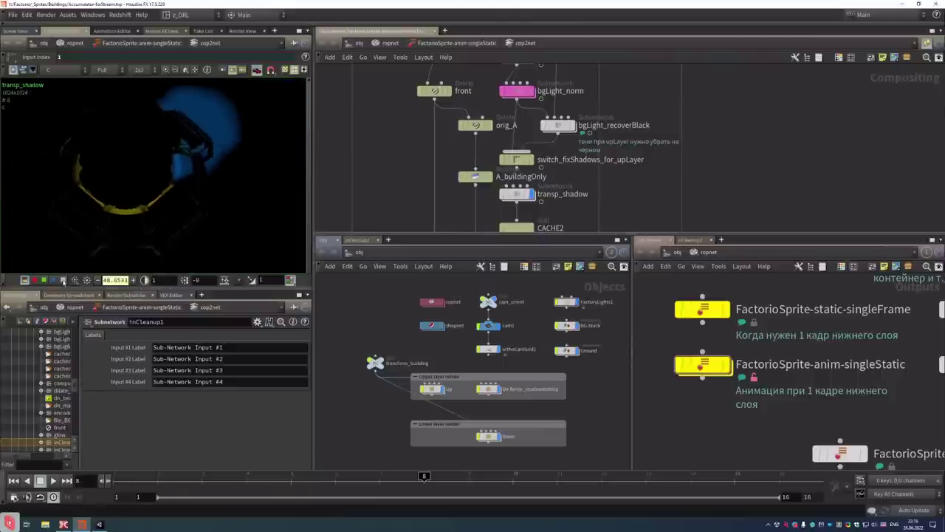
{"action": "left_click", "coordinate": [63, 280]}
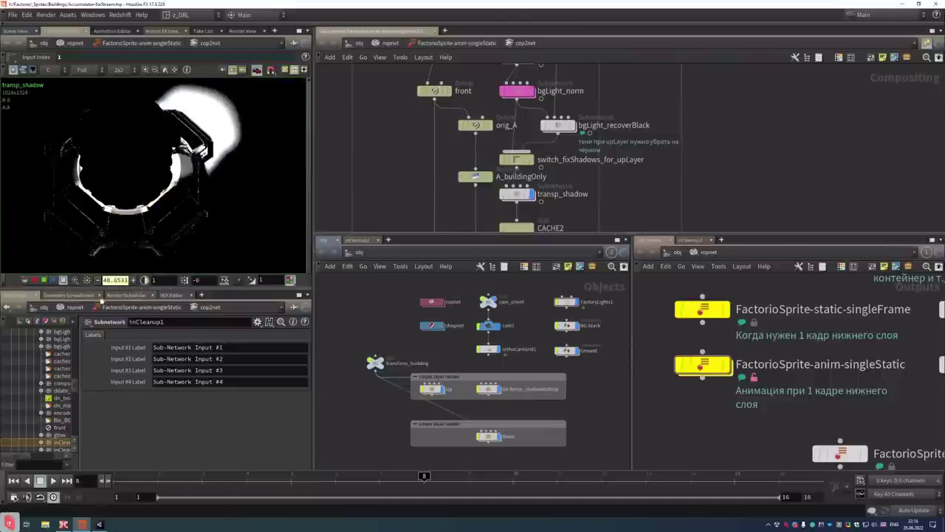
Reset the viewer adjustments to colour display and set the display flag on over2
{"action": "left_click", "coordinate": [77, 282]}
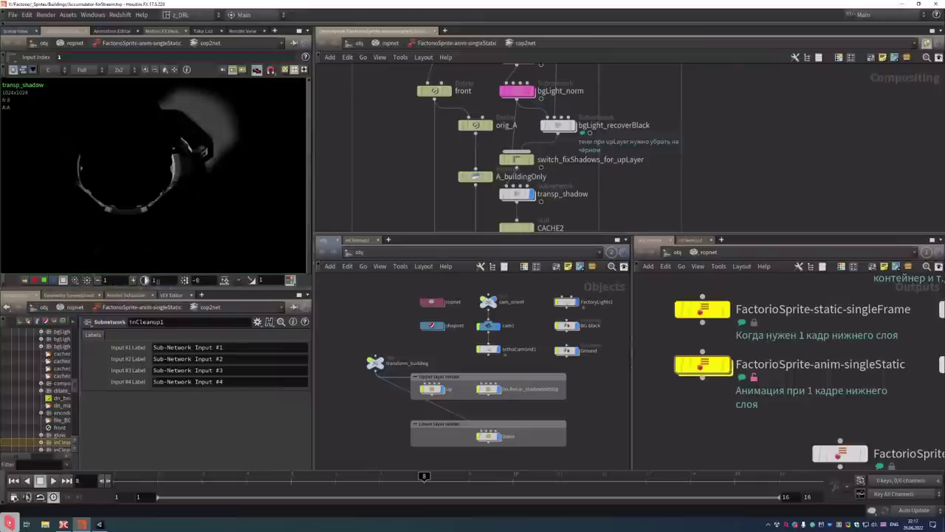
{"action": "left_click", "coordinate": [195, 280]}
{"action": "left_click", "coordinate": [25, 280]}
{"action": "middle_click_drag", "start_coordinate": [565, 194], "coordinate": [599, 132]}
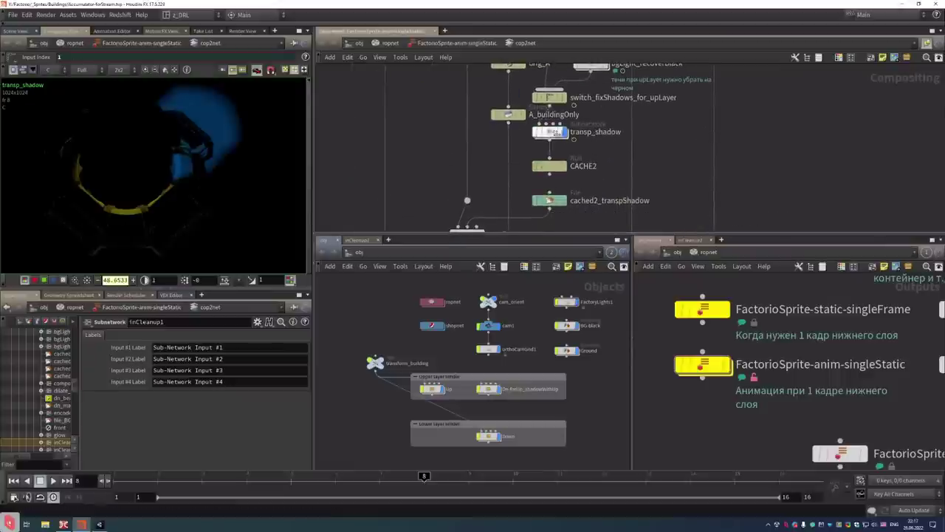
{"action": "middle_click_drag", "start_coordinate": [507, 185], "coordinate": [528, 112]}
{"action": "left_click", "coordinate": [503, 164]}
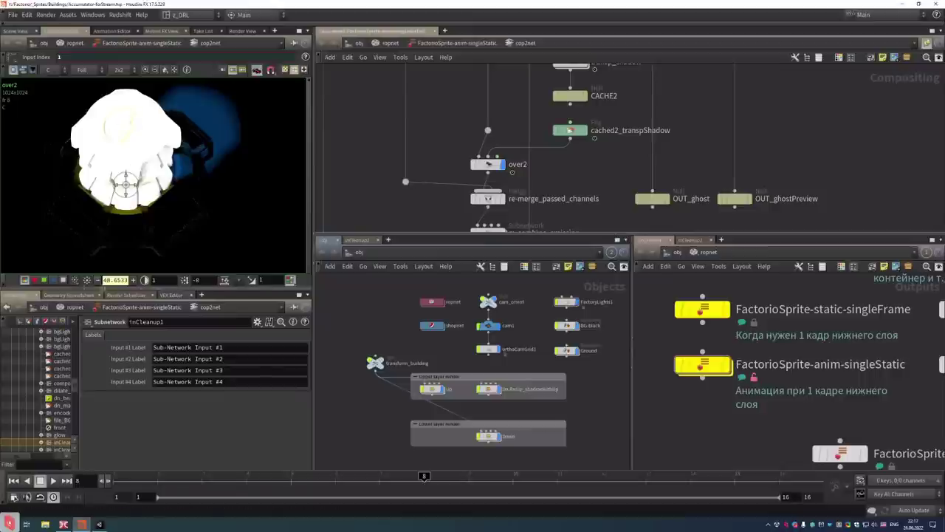
Reset over2's exposure, check its alpha and return to colour, then switch to Double Commander
{"action": "left_click", "coordinate": [87, 281]}
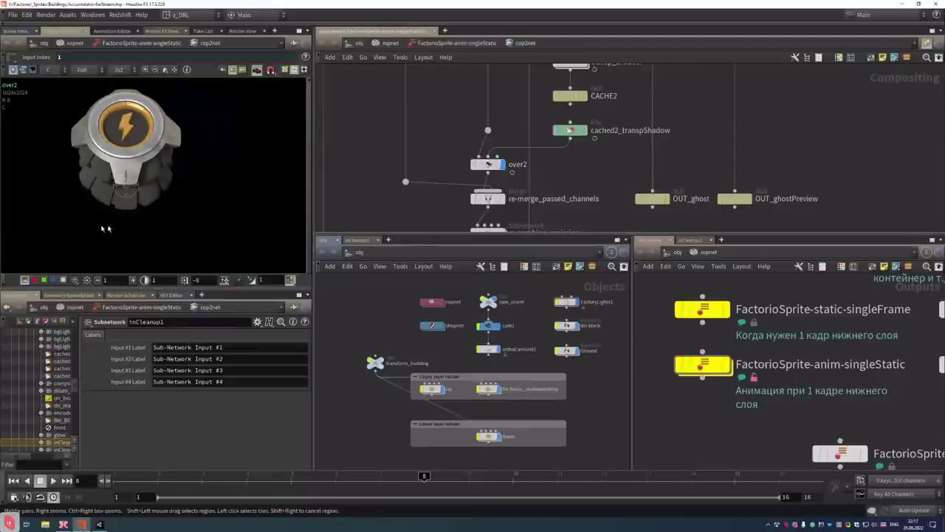
{"action": "left_click", "coordinate": [63, 280]}
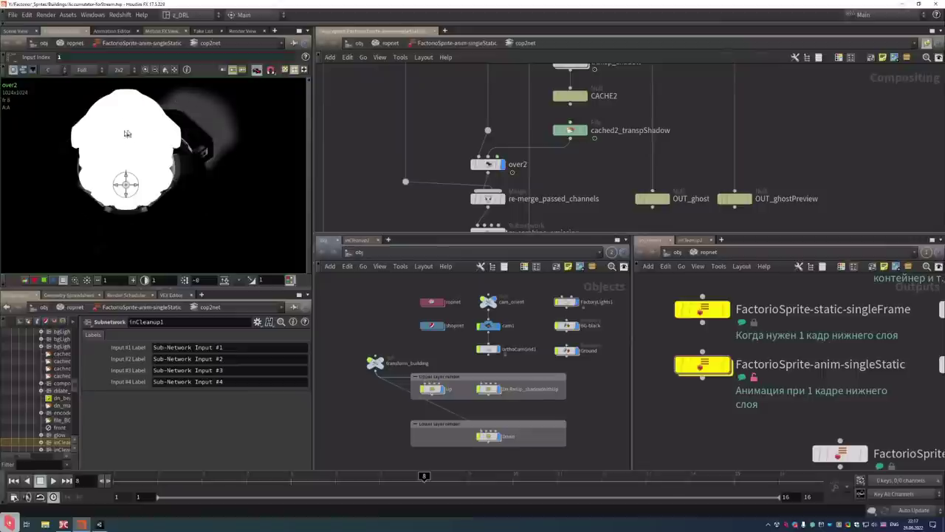
{"action": "left_click", "coordinate": [25, 280]}
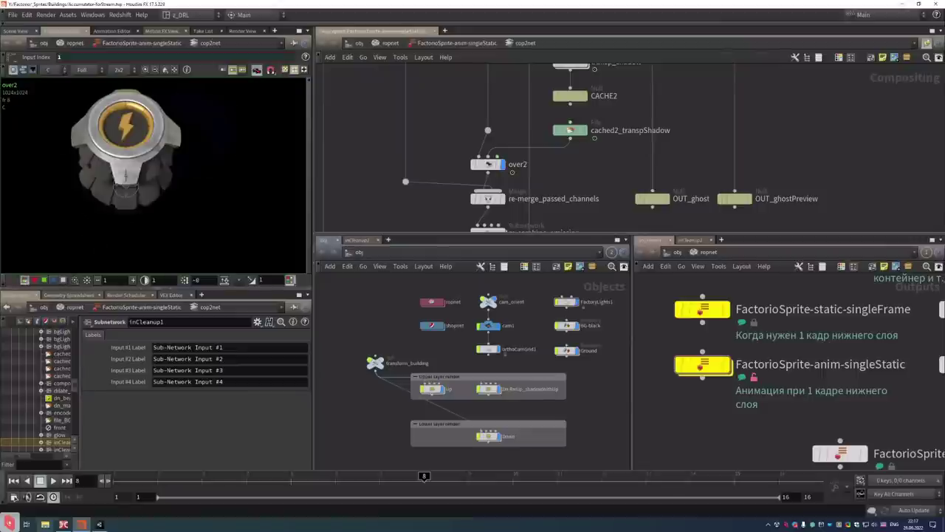
{"action": "left_click", "coordinate": [64, 524]}
Open Buildings > render > Accumulator_forStream > preview and view Accumulator-forStream.005.png, stepping forward
{"action": "left_click", "coordinate": [250, 53]}
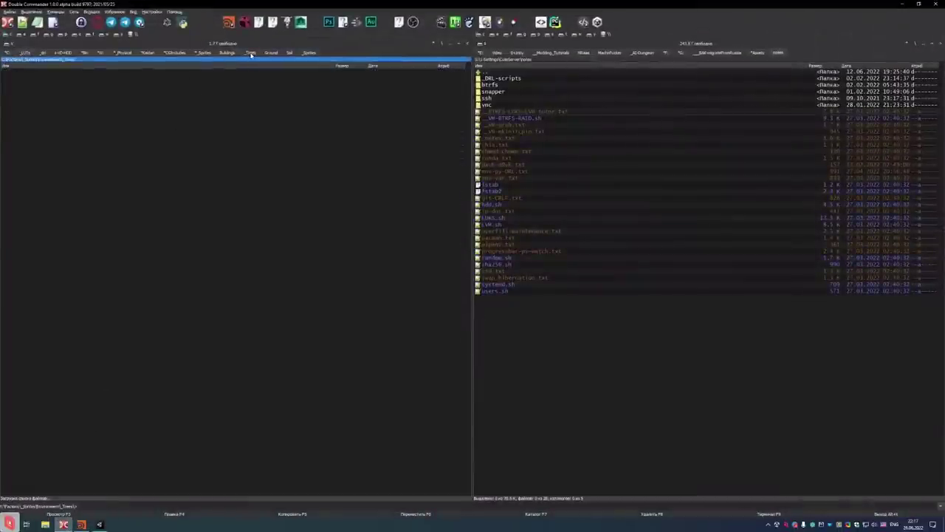
{"action": "left_click", "coordinate": [228, 53]}
{"action": "left_click", "coordinate": [55, 118]}
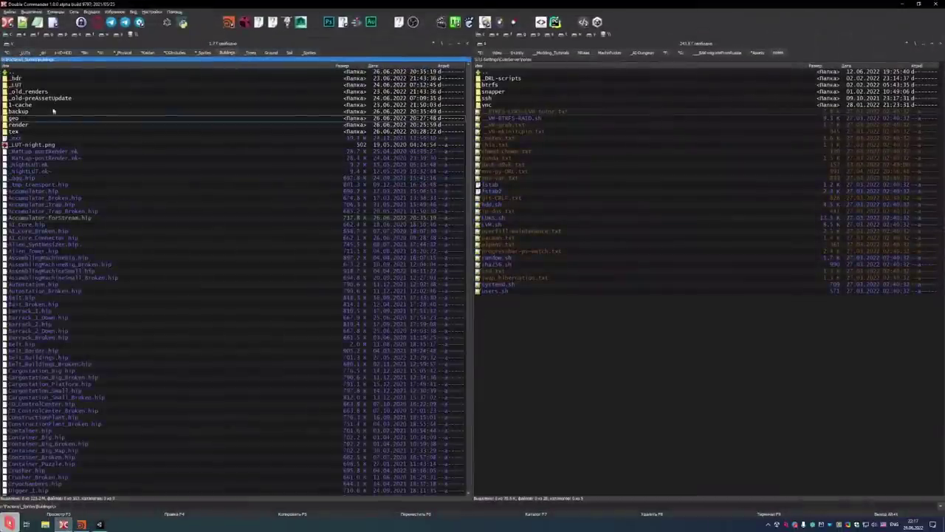
{"action": "left_click", "coordinate": [29, 126]}
{"action": "key", "text": "Return"}
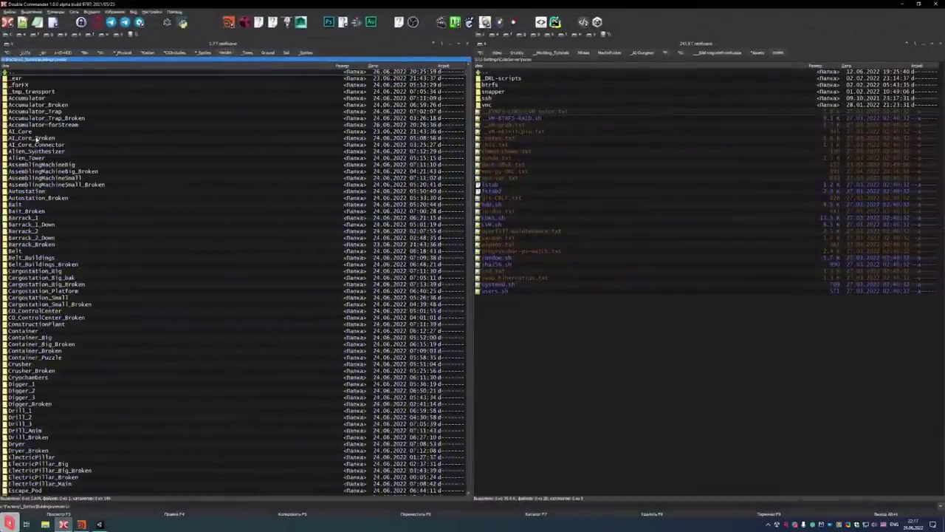
{"action": "left_click", "coordinate": [65, 125]}
{"action": "key", "text": "Return"}
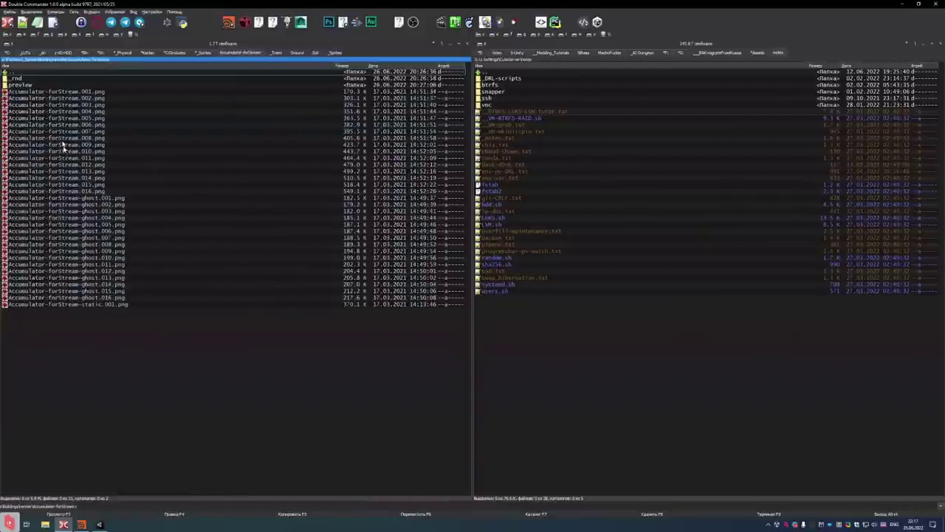
{"action": "left_click", "coordinate": [27, 85]}
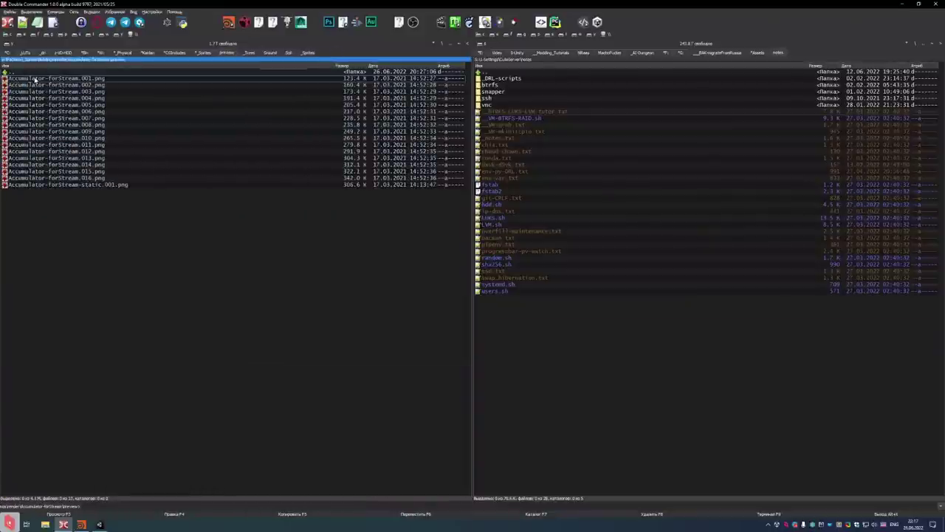
{"action": "double_click", "coordinate": [50, 104]}
{"action": "key", "text": "Right"}
{"action": "key", "text": "Right"}
{"action": "key", "text": "Right"}
{"action": "key", "text": "Right"}
{"action": "key", "text": "Right"}
{"action": "key", "text": "Right"}
{"action": "key", "text": "Right"}
{"action": "key", "text": "Right"}
{"action": "key", "text": "Right"}
{"action": "key", "text": "Right"}
{"action": "key", "text": "Right"}
{"action": "key", "text": "Right"}
{"action": "key", "text": "Right"}
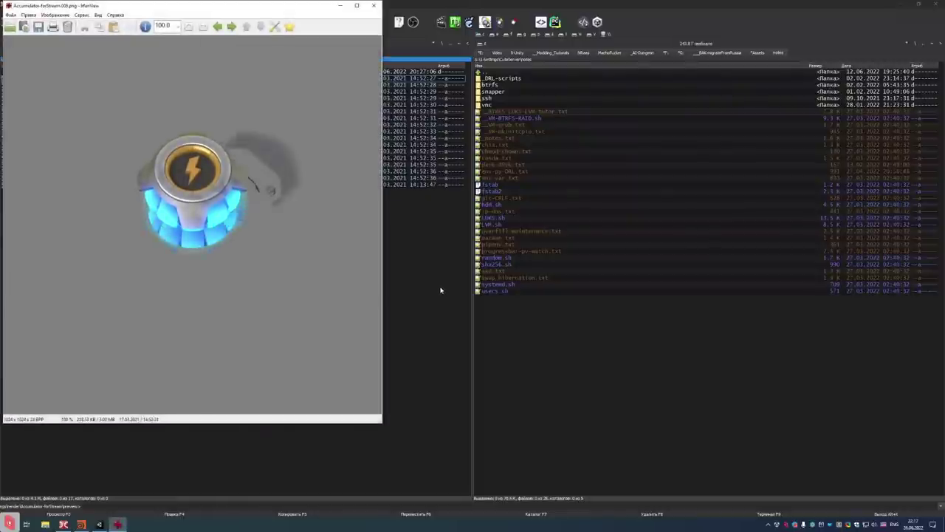
Flip through the 17 accumulator preview frames in IrfanView, including a full-screen pass
{"action": "key", "text": "Right"}
{"action": "key", "text": "Right"}
{"action": "key", "text": "Right"}
{"action": "key", "text": "Right"}
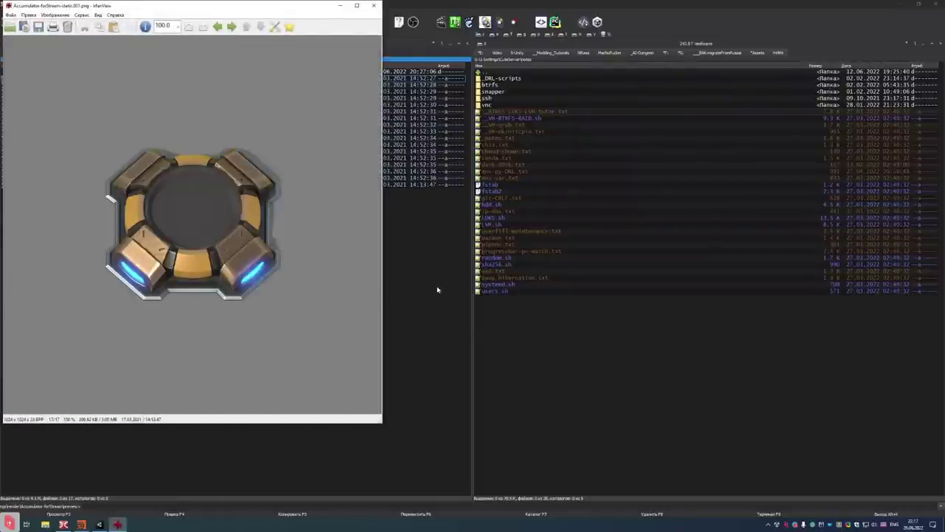
{"action": "key", "text": "Right"}
{"action": "key", "text": "Right"}
{"action": "key", "text": "Right"}
{"action": "key", "text": "Right"}
{"action": "key", "text": "Right"}
{"action": "key", "text": "Right"}
{"action": "key", "text": "Right"}
{"action": "key", "text": "Right"}
{"action": "key", "text": "Right"}
{"action": "key", "text": "Right"}
{"action": "key", "text": "Right"}
{"action": "key", "text": "Right"}
{"action": "key", "text": "Right"}
{"action": "key", "text": "Right"}
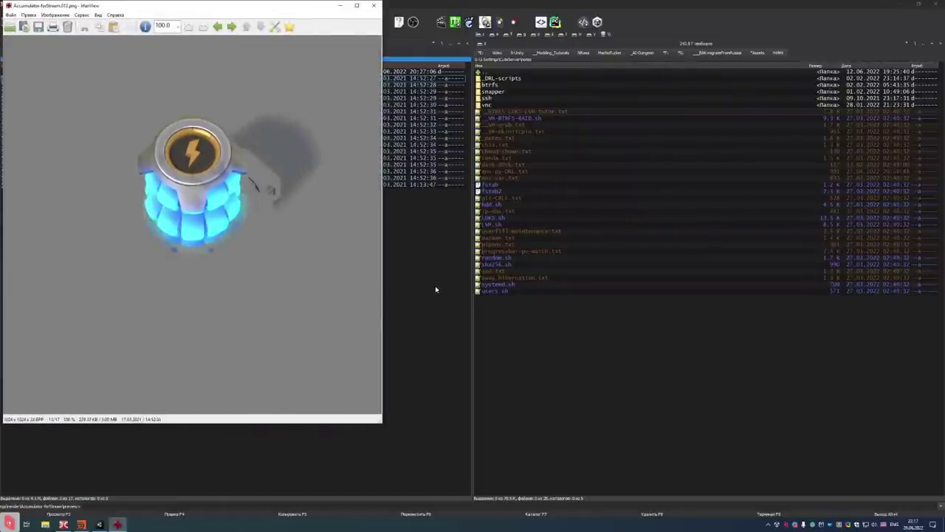
{"action": "key", "text": "Right"}
{"action": "key", "text": "Right"}
{"action": "key", "text": "Right"}
{"action": "key", "text": "Right"}
{"action": "key", "text": "Right"}
{"action": "key", "text": "Right"}
{"action": "key", "text": "Right"}
{"action": "key", "text": "Right"}
{"action": "key", "text": "Right"}
{"action": "key", "text": "Right"}
{"action": "key", "text": "Right"}
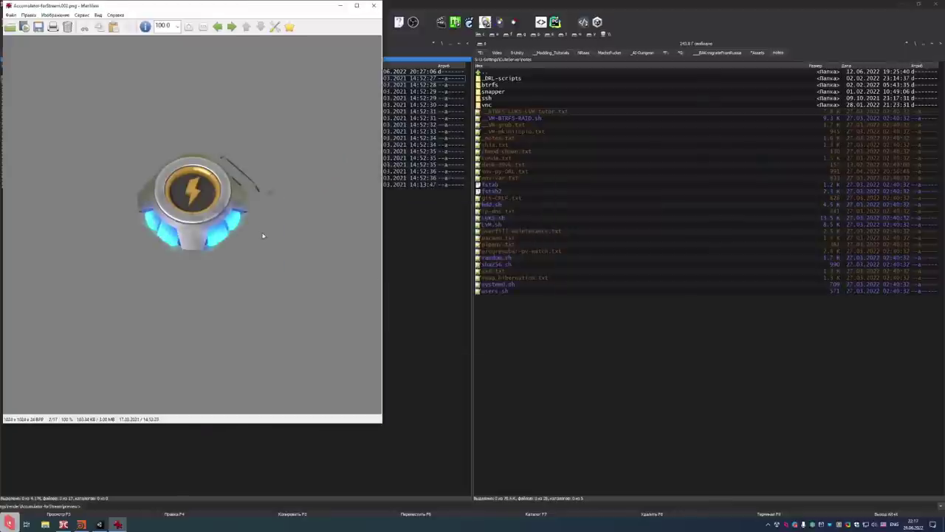
{"action": "key", "text": "Right"}
{"action": "key", "text": "Right"}
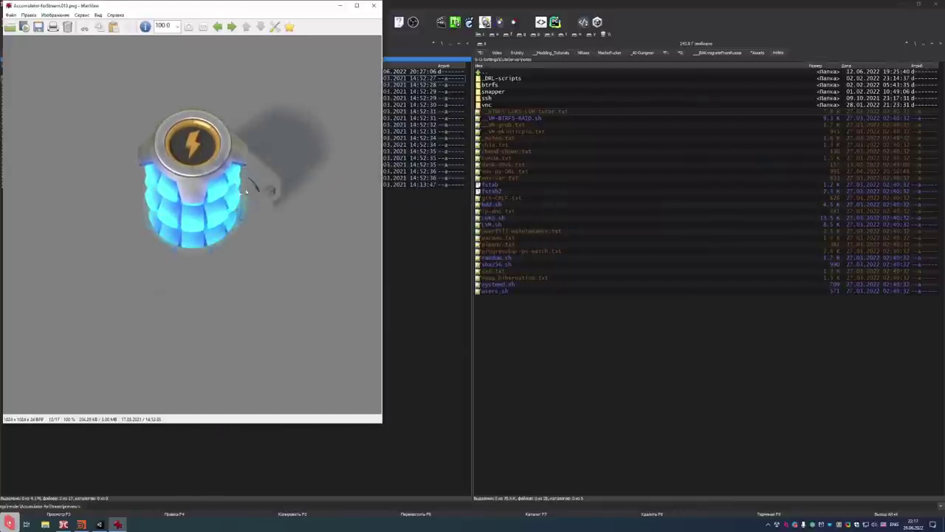
{"action": "key", "text": "Return"}
{"action": "key", "text": "Right"}
{"action": "key", "text": "Right"}
{"action": "key", "text": "Right"}
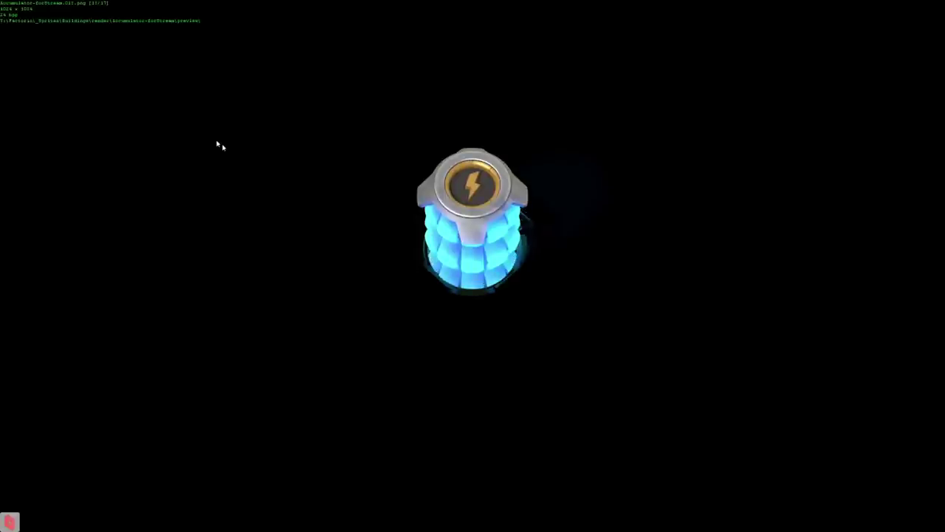
{"action": "key", "text": "Right"}
{"action": "key", "text": "Right"}
{"action": "key", "text": "Left"}
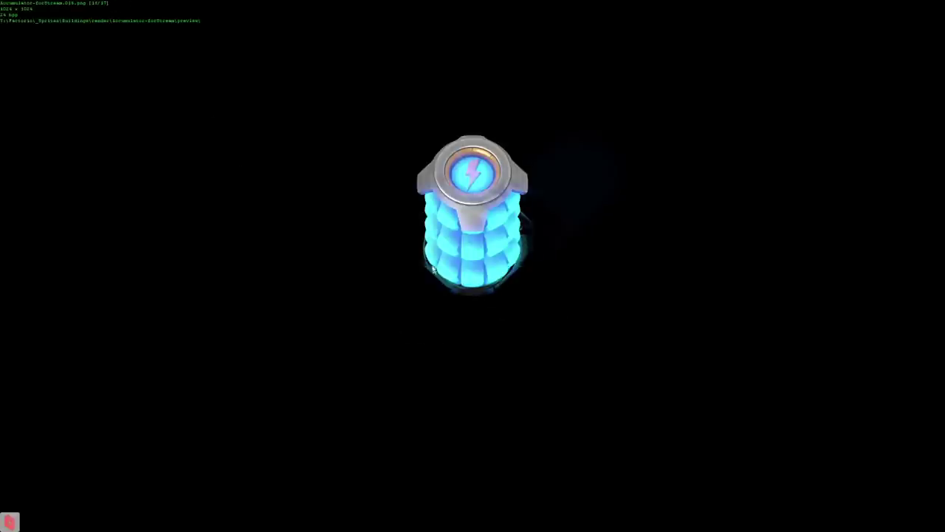
{"action": "key", "text": "Left"}
{"action": "key", "text": "Left"}
{"action": "key", "text": "Left"}
{"action": "key", "text": "Left"}
{"action": "key", "text": "Left"}
{"action": "key", "text": "Left"}
{"action": "key", "text": "Left"}
{"action": "key", "text": "Left"}
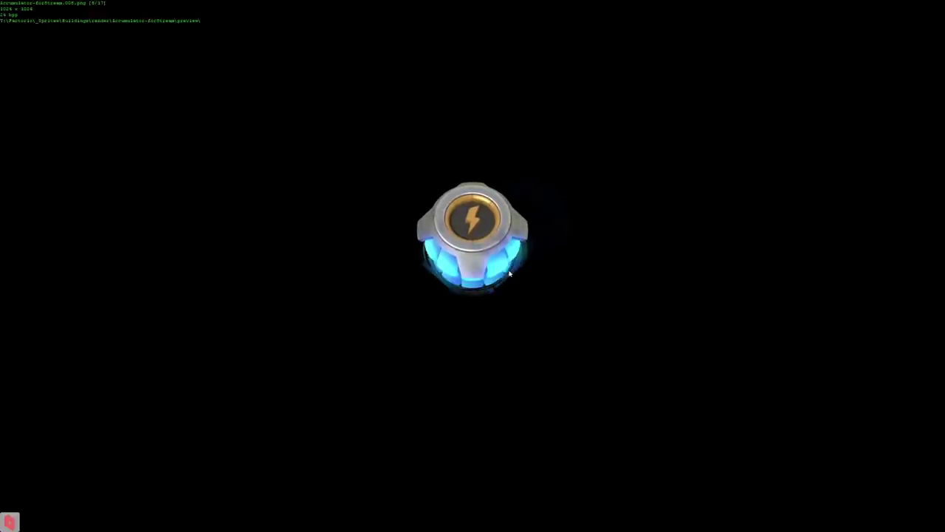
{"action": "key", "text": "Return"}
Step back through a few frames, close IrfanView and return to the Accumulator-forStream folder
{"action": "key", "text": "Left"}
{"action": "key", "text": "Left"}
{"action": "key", "text": "Left"}
{"action": "key", "text": "Left"}
{"action": "key", "text": "Left"}
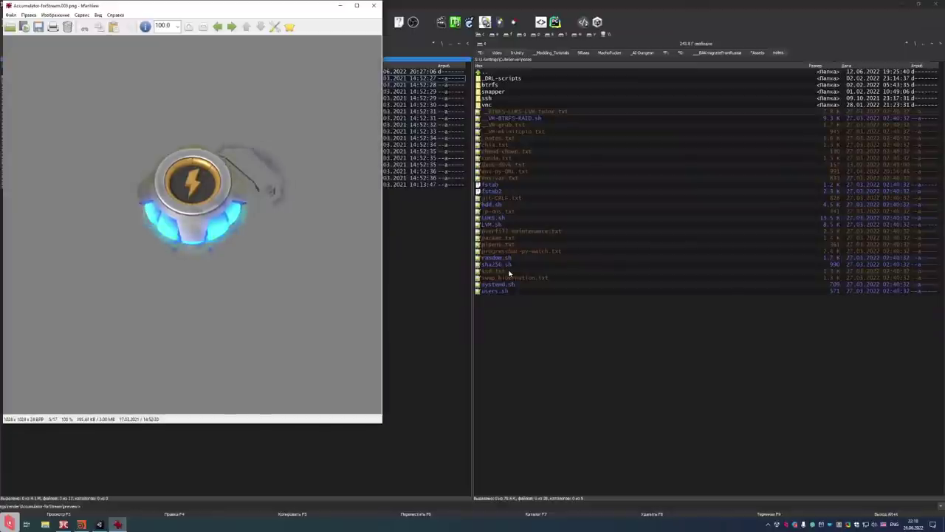
{"action": "key", "text": "Left"}
{"action": "key", "text": "Escape"}
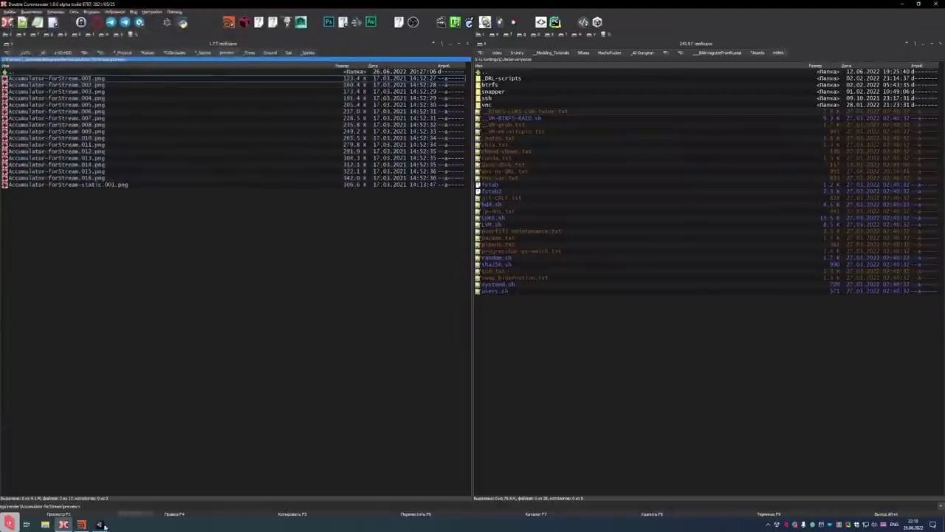
{"action": "key", "text": "BackSpace"}
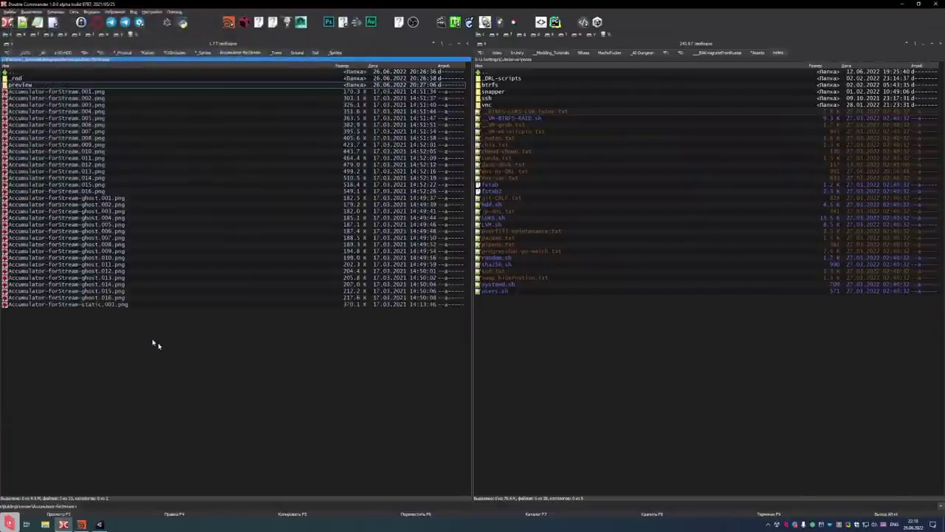
Back in Houdini, move the display flag from re-merge_passed_channels and re-combine_emission to cached3_withShadow
{"action": "key", "text": "alt+Tab"}
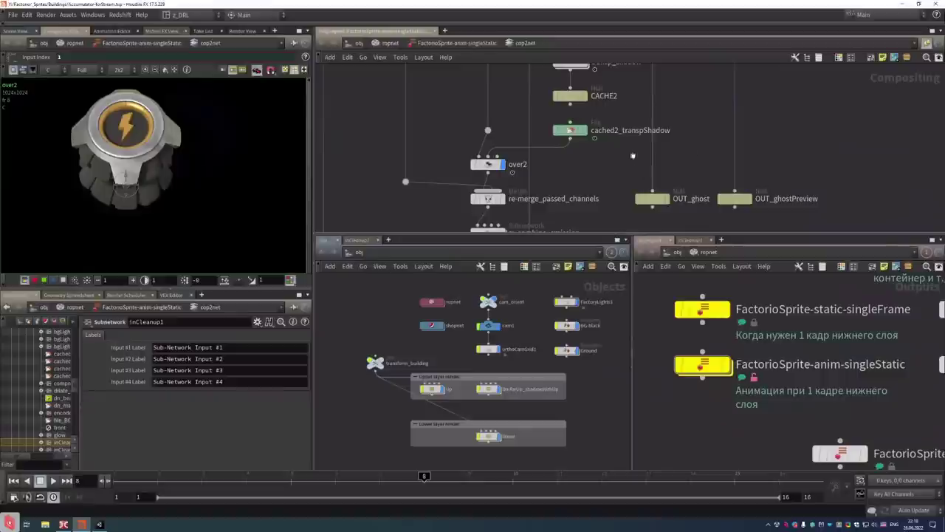
{"action": "middle_click_drag", "start_coordinate": [633, 156], "coordinate": [613, 103]}
{"action": "scroll", "coordinate": [540, 147], "scroll_direction": "up", "scroll_amount": 2}
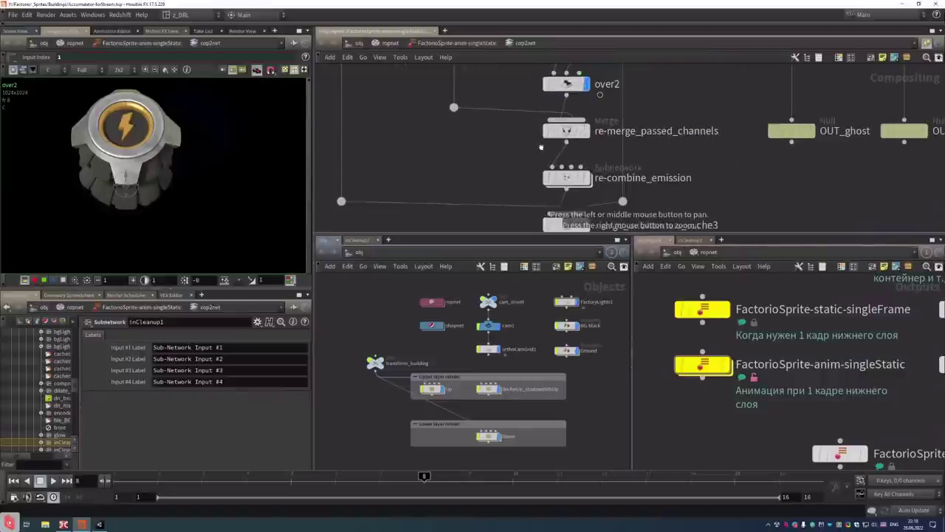
{"action": "left_click", "coordinate": [585, 130]}
{"action": "left_click", "coordinate": [587, 177]}
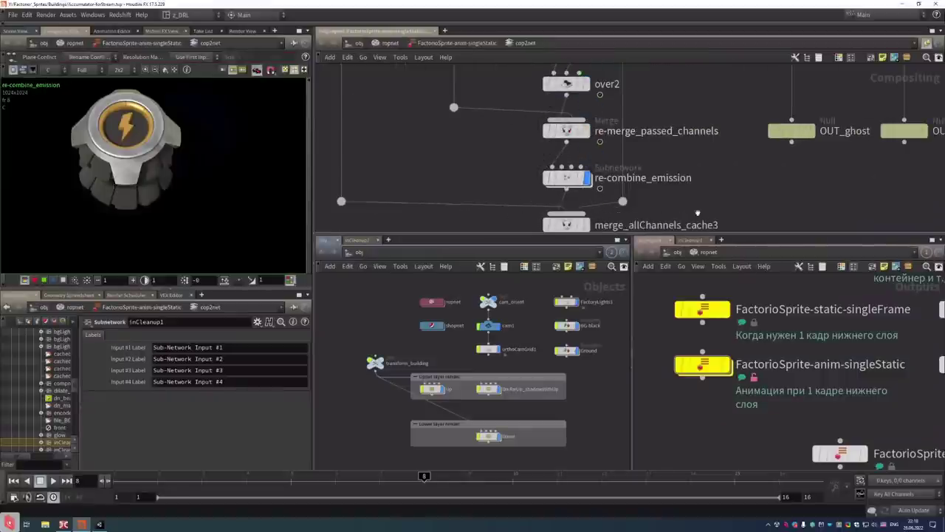
{"action": "middle_click_drag", "start_coordinate": [698, 212], "coordinate": [701, 125]}
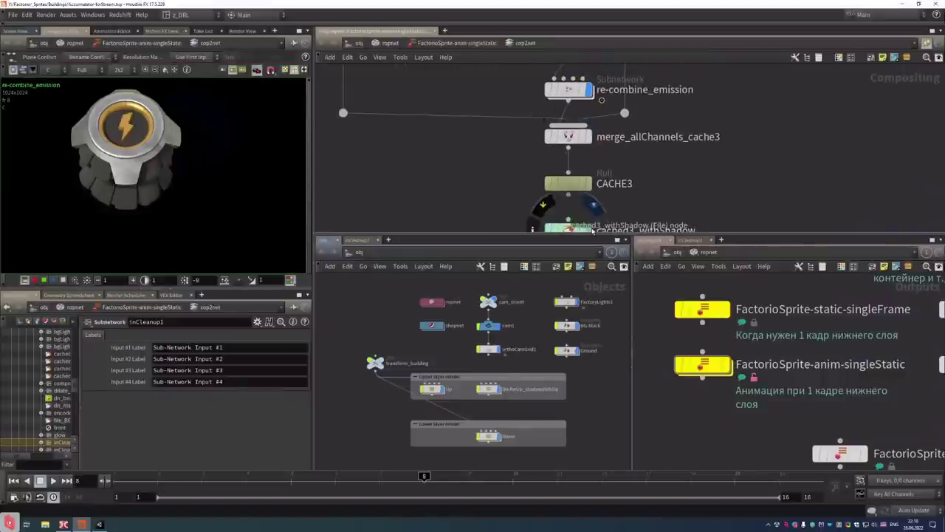
{"action": "left_click", "coordinate": [590, 229]}
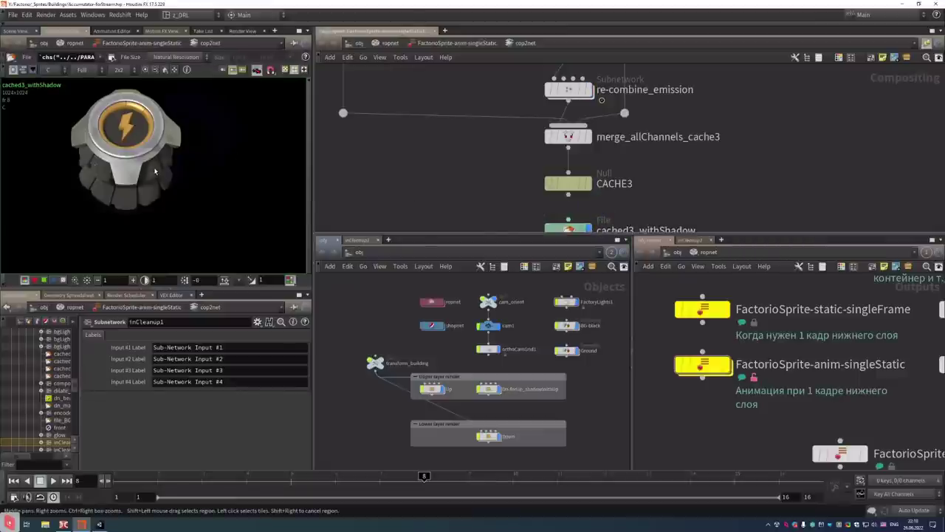
Set viewer exposure to 0.22299, probe the sprite's pixel RGBA values, then zoom out to the full image
{"action": "left_click", "coordinate": [225, 284]}
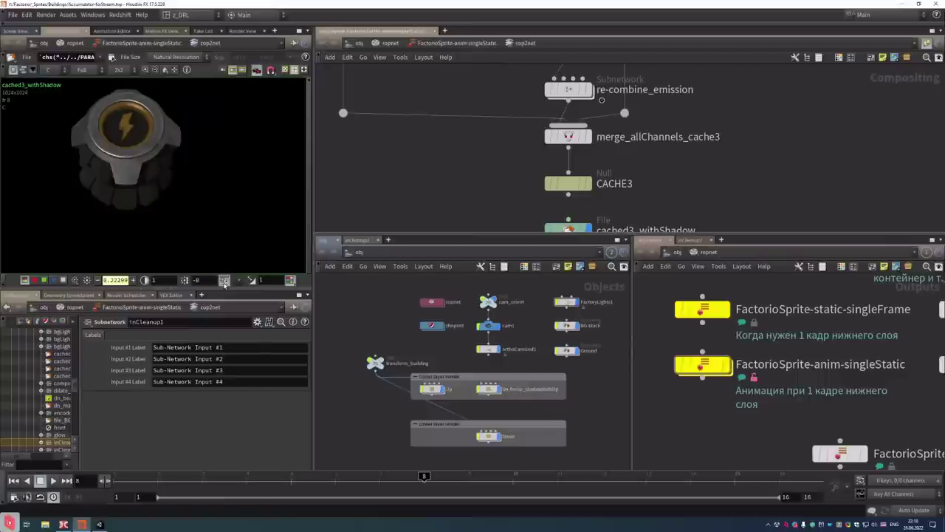
{"action": "scroll", "coordinate": [216, 151], "scroll_direction": "up", "scroll_amount": 6}
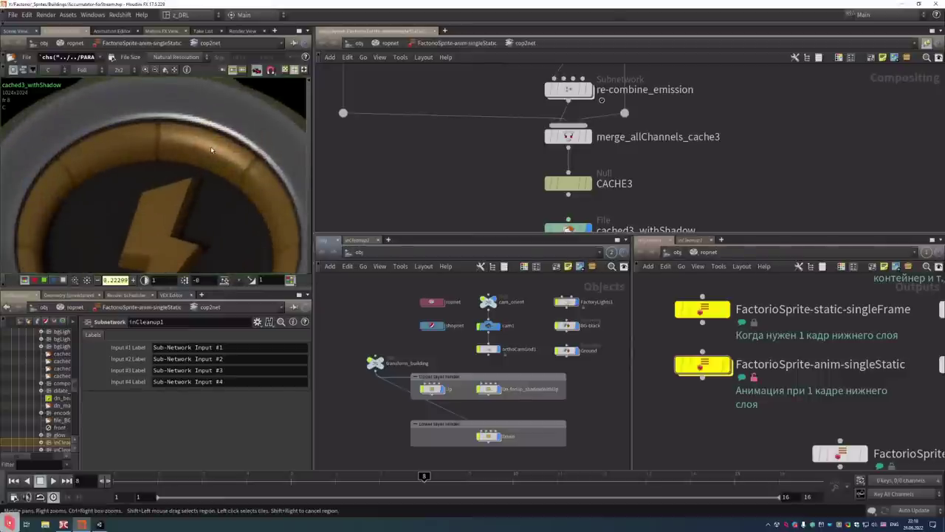
{"action": "left_click_drag", "start_coordinate": [210, 148], "coordinate": [210, 148]}
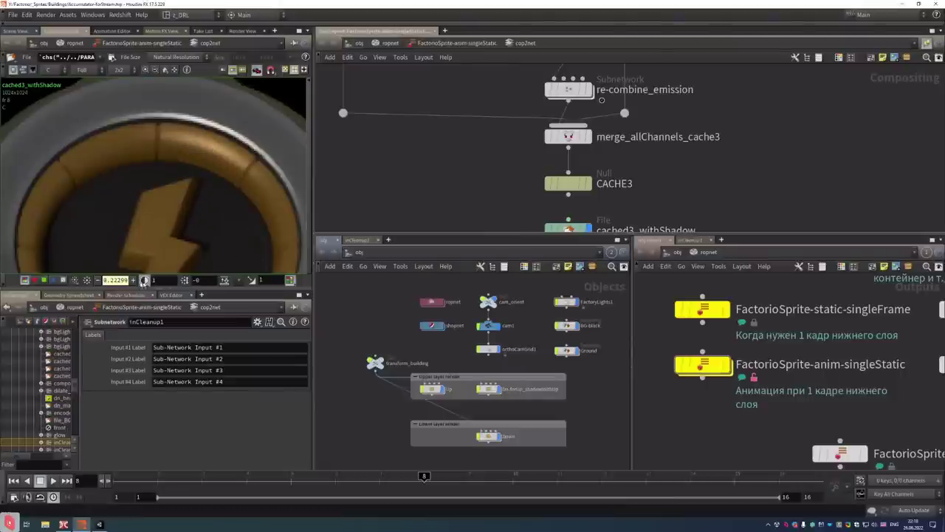
{"action": "scroll", "coordinate": [166, 183], "scroll_direction": "down", "scroll_amount": 3}
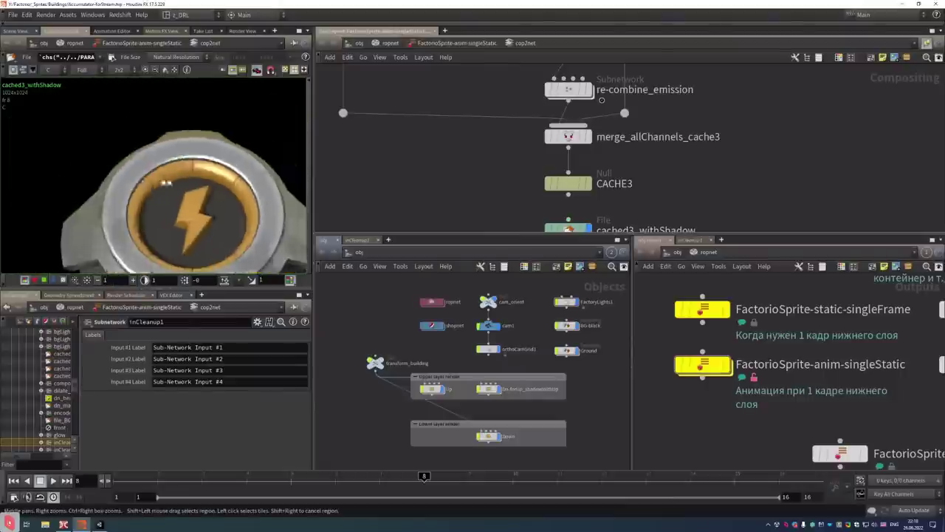
{"action": "scroll", "coordinate": [166, 183], "scroll_direction": "down", "scroll_amount": 4}
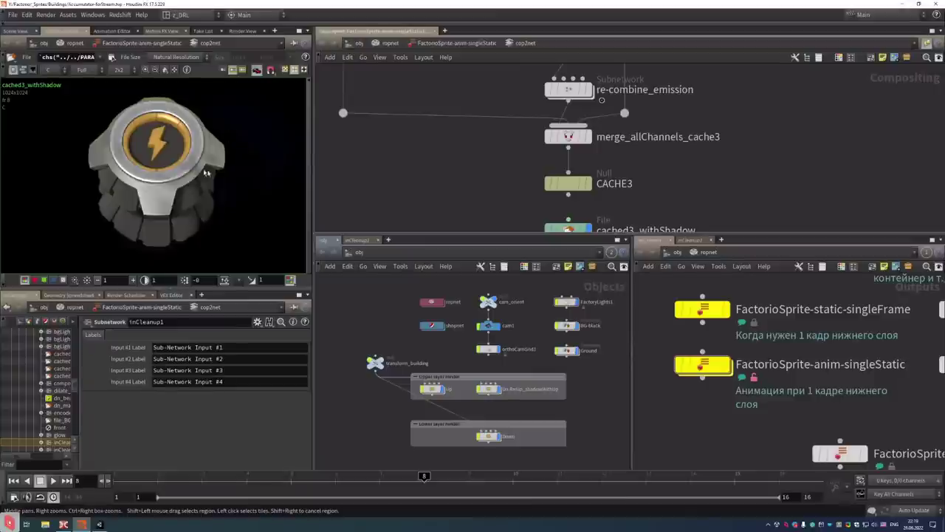
Select cached3_withShadow and view its withEm emission plane
{"action": "middle_click_drag", "start_coordinate": [679, 188], "coordinate": [679, 99]}
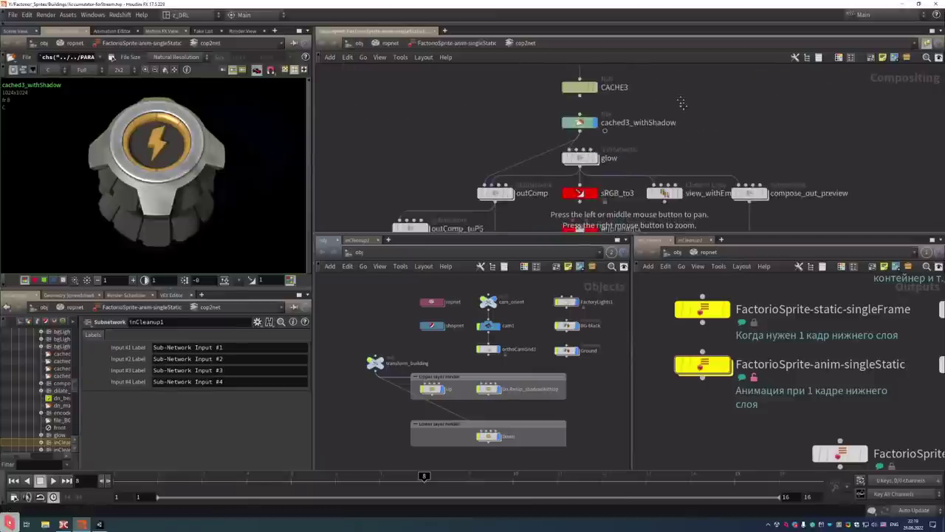
{"action": "scroll", "coordinate": [579, 129], "scroll_direction": "up", "scroll_amount": 3}
{"action": "left_click", "coordinate": [579, 118]}
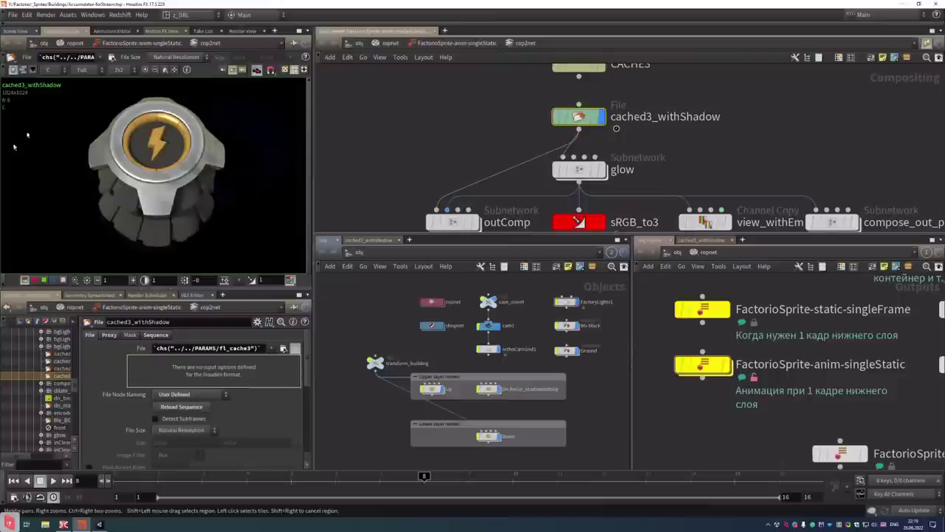
{"action": "left_click", "coordinate": [48, 69]}
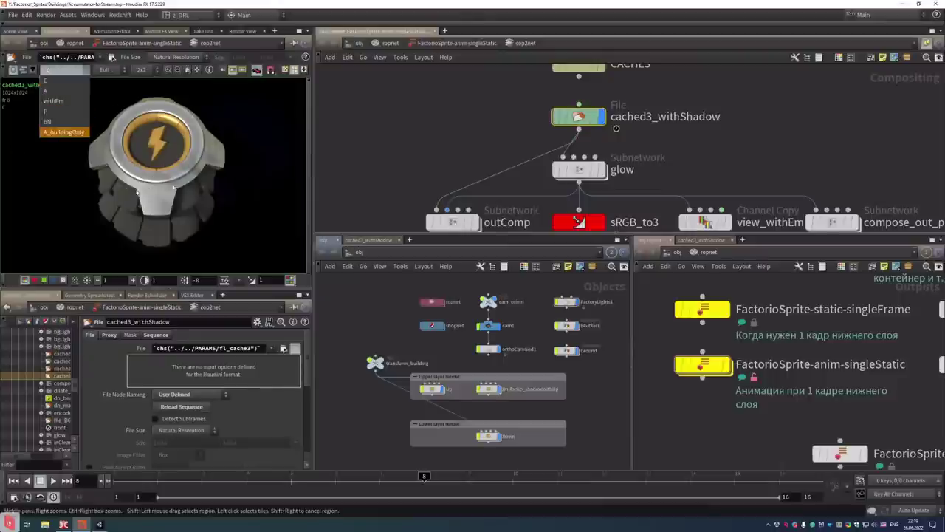
{"action": "left_click", "coordinate": [53, 100]}
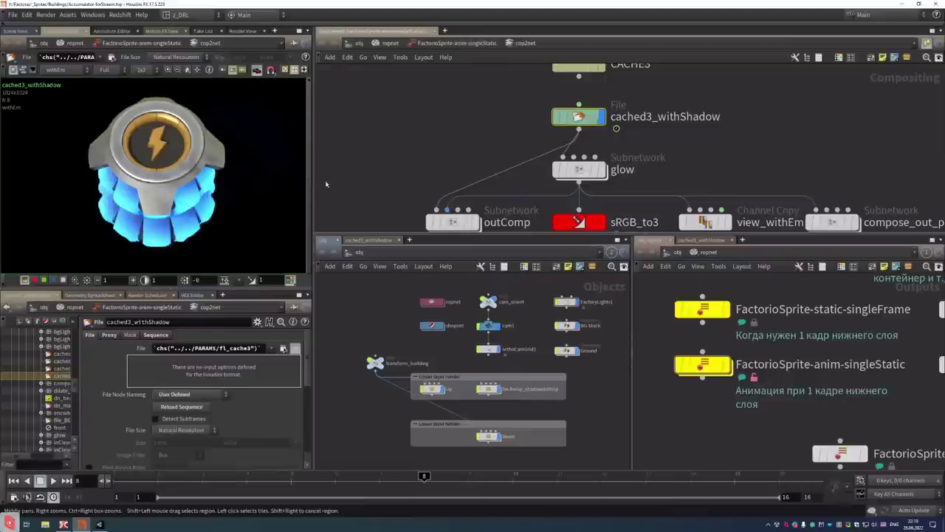
Display the glow node and compare its A, A_buildingOnly and C planes plus the alpha view
{"action": "middle_click_drag", "start_coordinate": [751, 249], "coordinate": [702, 179]}
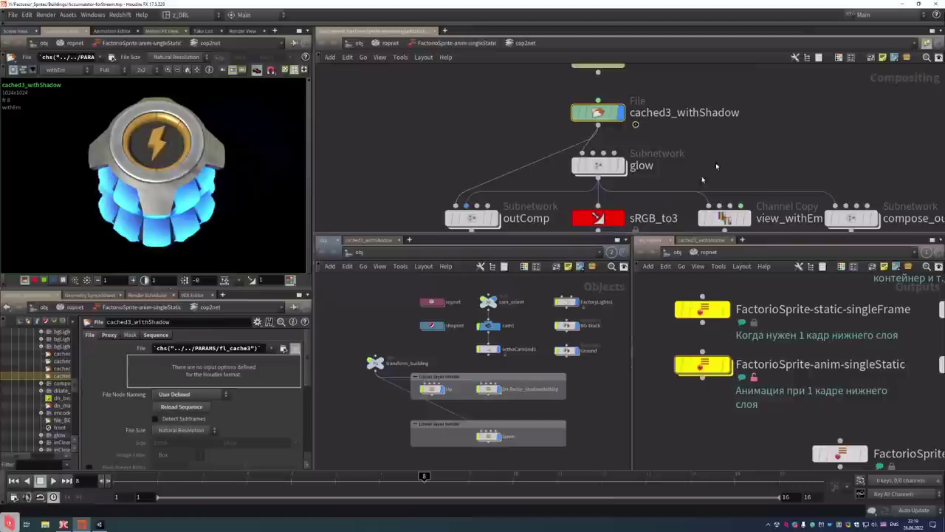
{"action": "left_click", "coordinate": [622, 169]}
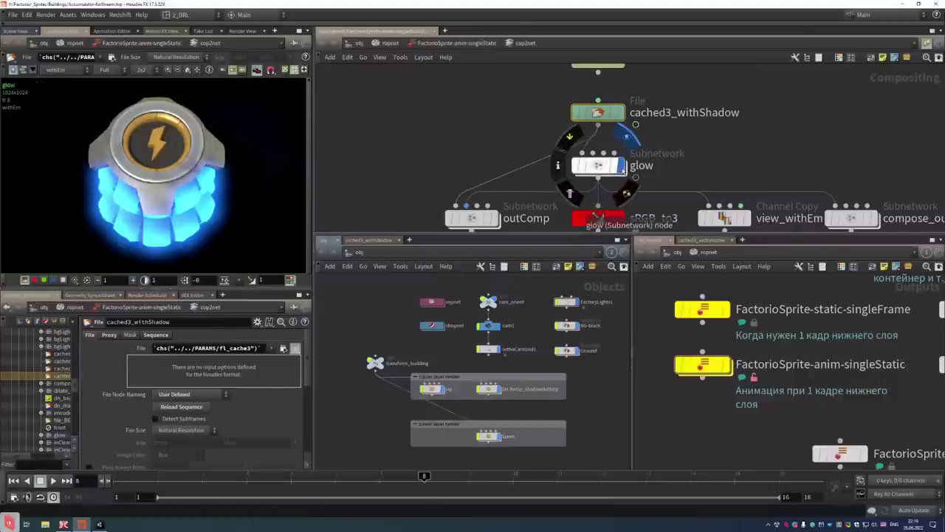
{"action": "left_click", "coordinate": [59, 69]}
{"action": "left_click", "coordinate": [59, 101]}
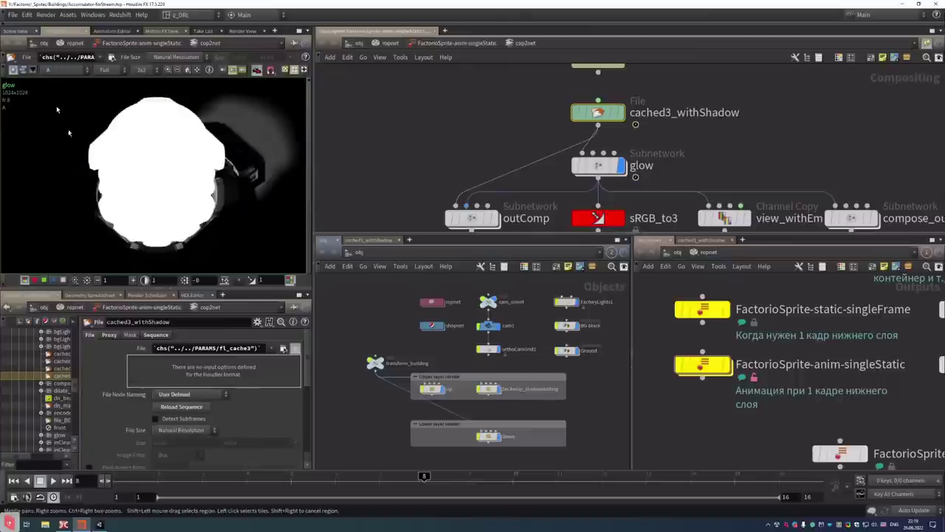
{"action": "left_click", "coordinate": [59, 69]}
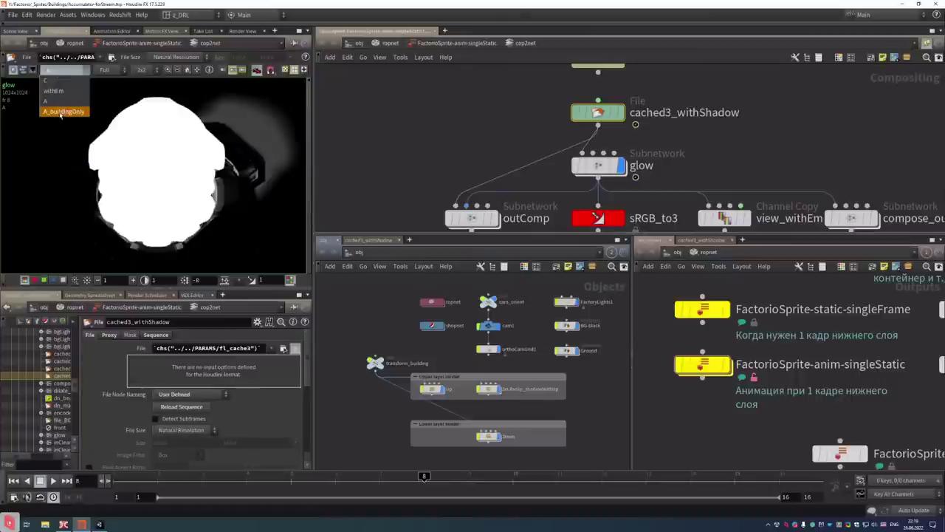
{"action": "left_click", "coordinate": [61, 112]}
{"action": "left_click", "coordinate": [59, 69]}
{"action": "left_click", "coordinate": [57, 81]}
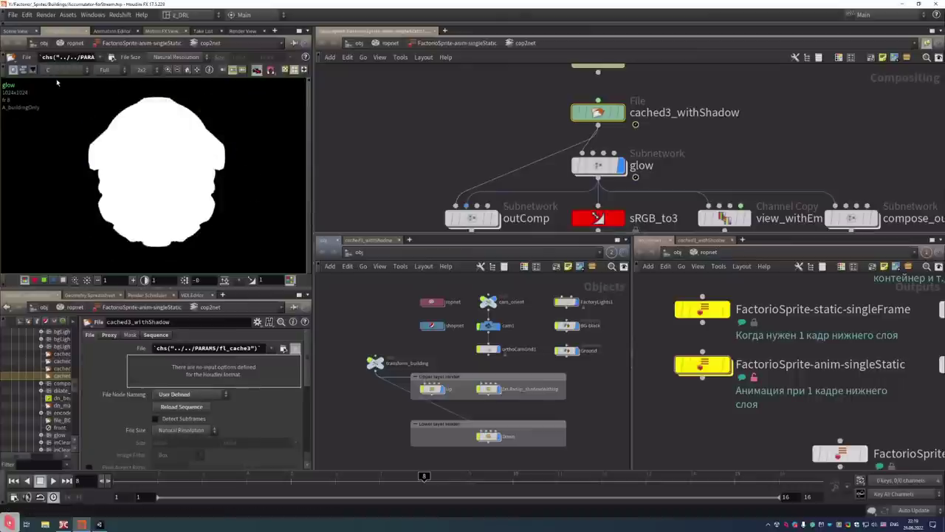
{"action": "left_click", "coordinate": [59, 69]}
{"action": "left_click", "coordinate": [60, 72]}
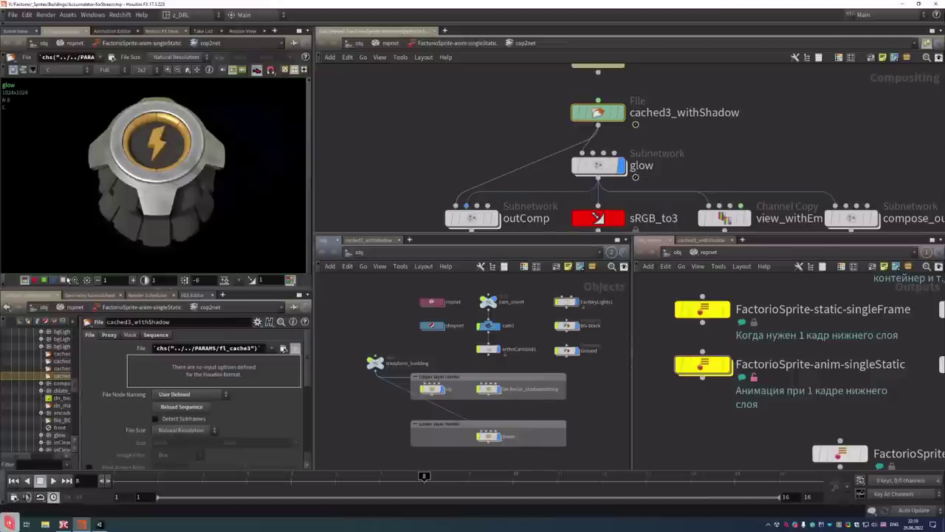
{"action": "key", "text": "a"}
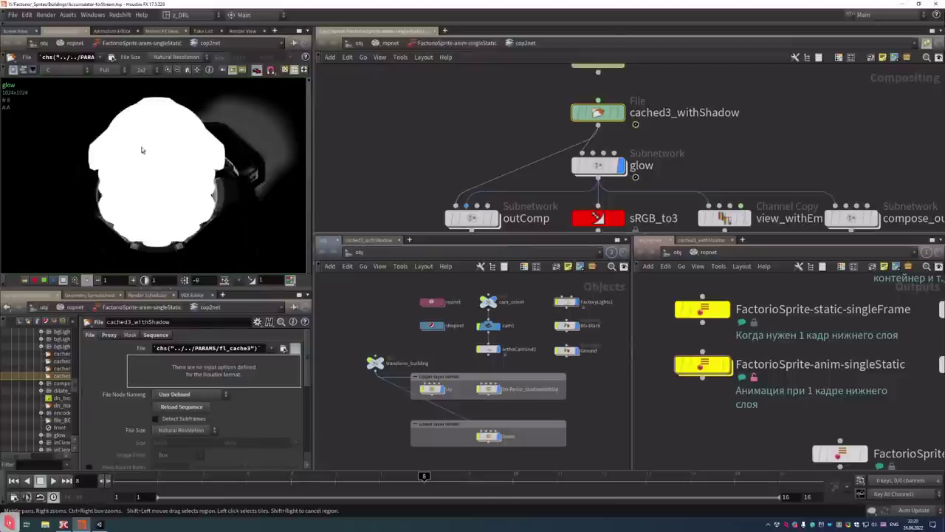
{"action": "middle_click_drag", "start_coordinate": [487, 147], "coordinate": [604, 99]}
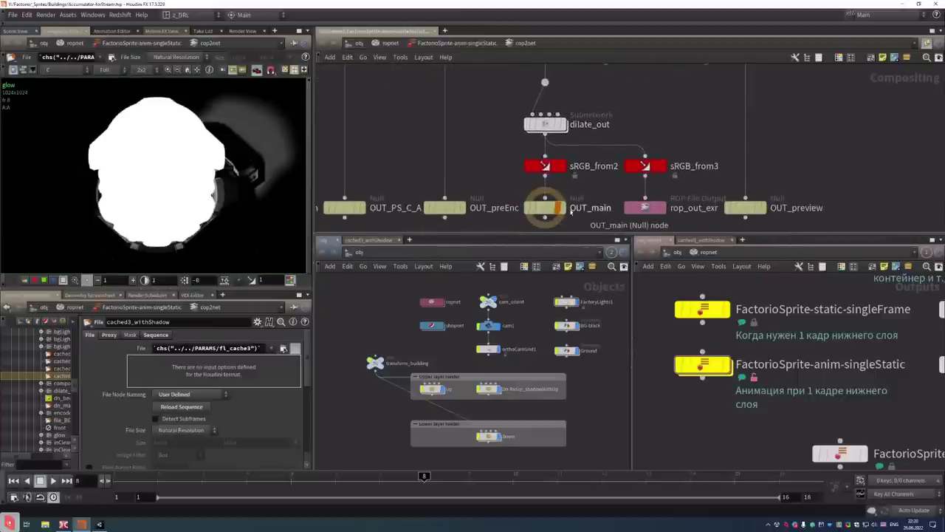
Display OUT_main and zoom in on its alpha mask, then recentre the image
{"action": "left_click", "coordinate": [566, 209]}
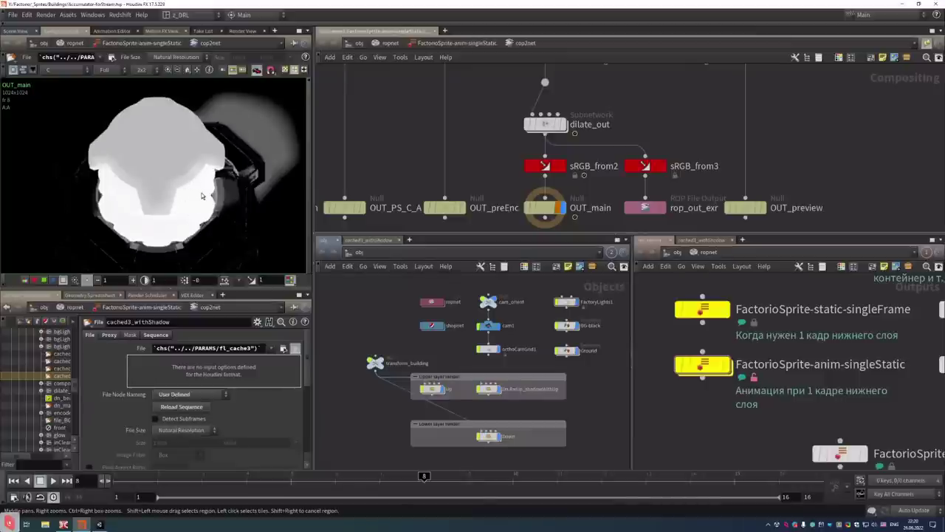
{"action": "right_click_drag", "start_coordinate": [178, 219], "coordinate": [192, 187]}
{"action": "middle_click_drag", "start_coordinate": [192, 187], "coordinate": [174, 218]}
Display the sRGB_to3 node and view its colour plane C instead of alpha
{"action": "scroll", "coordinate": [589, 137], "scroll_direction": "down", "scroll_amount": 3}
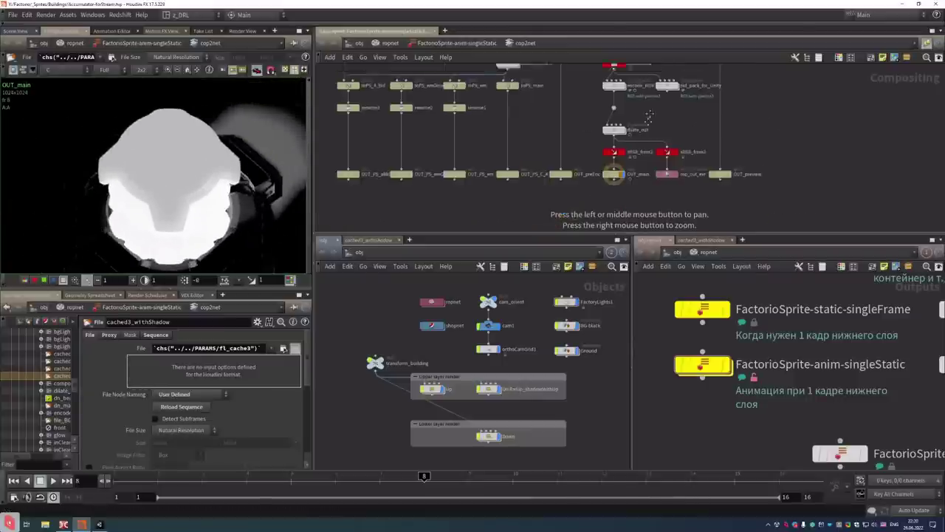
{"action": "scroll", "coordinate": [589, 137], "scroll_direction": "up", "scroll_amount": 5}
{"action": "left_click", "coordinate": [582, 119]}
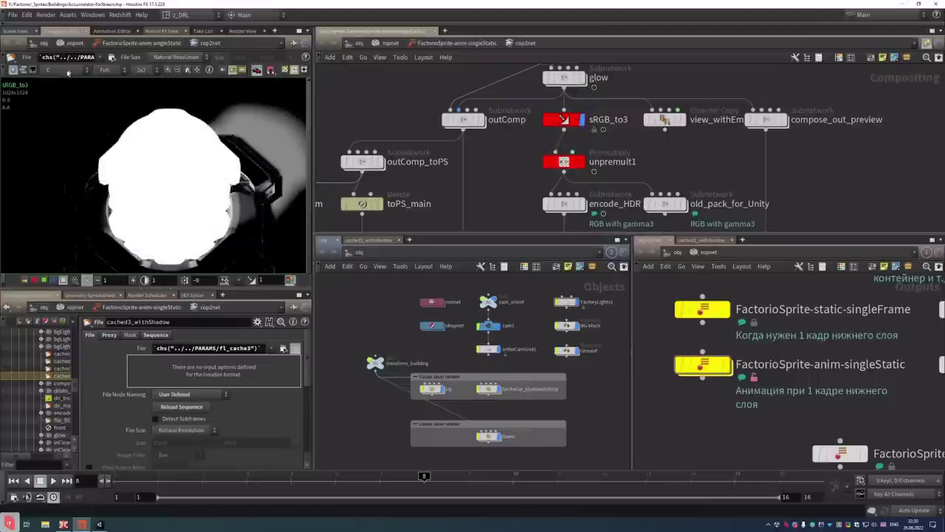
{"action": "left_click", "coordinate": [68, 71]}
{"action": "left_click", "coordinate": [59, 110]}
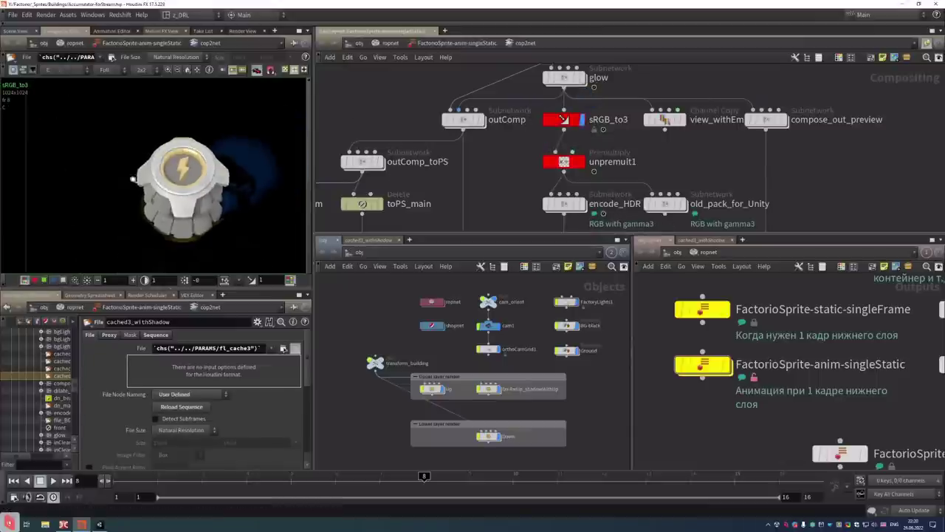
Display the glow node with the withEm emission plane
{"action": "middle_click_drag", "start_coordinate": [564, 127], "coordinate": [573, 177]}
{"action": "left_click", "coordinate": [574, 129]}
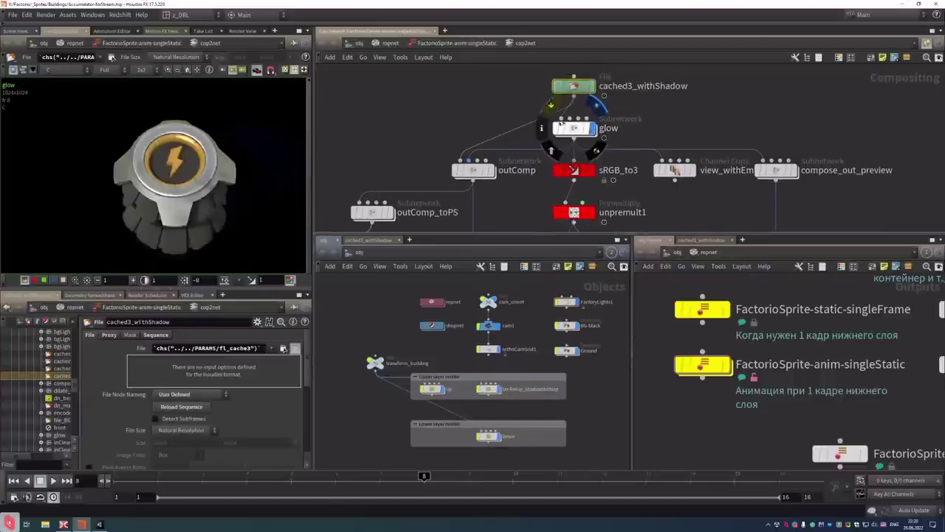
{"action": "left_click", "coordinate": [57, 70]}
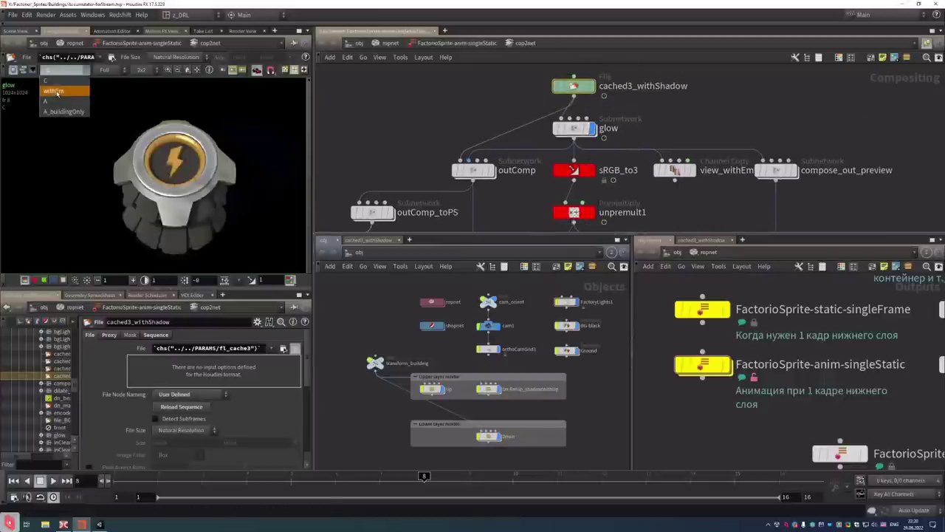
{"action": "left_click", "coordinate": [57, 92]}
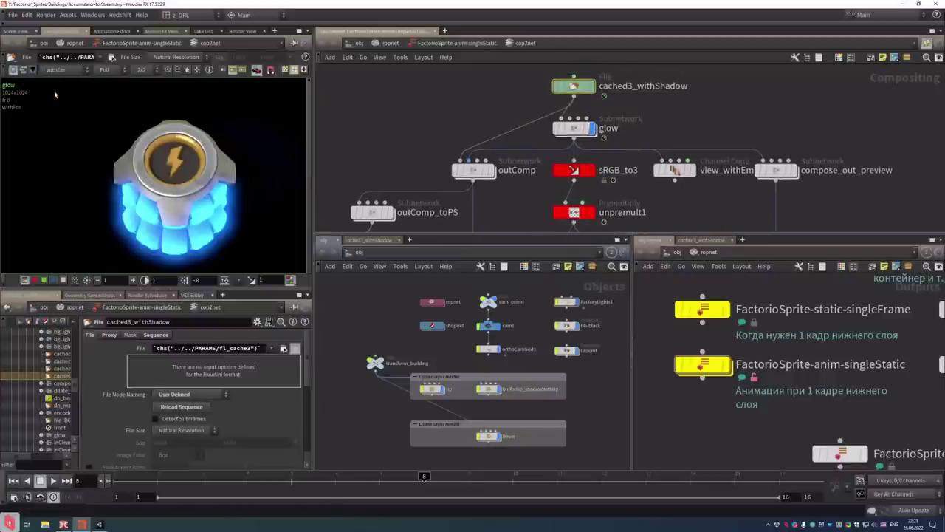
Enter the glow subnetwork and display em_with_bldA, selecting it to see its merge settings
{"action": "double_click", "coordinate": [574, 128]}
{"action": "scroll", "coordinate": [664, 209], "scroll_direction": "up", "scroll_amount": 8}
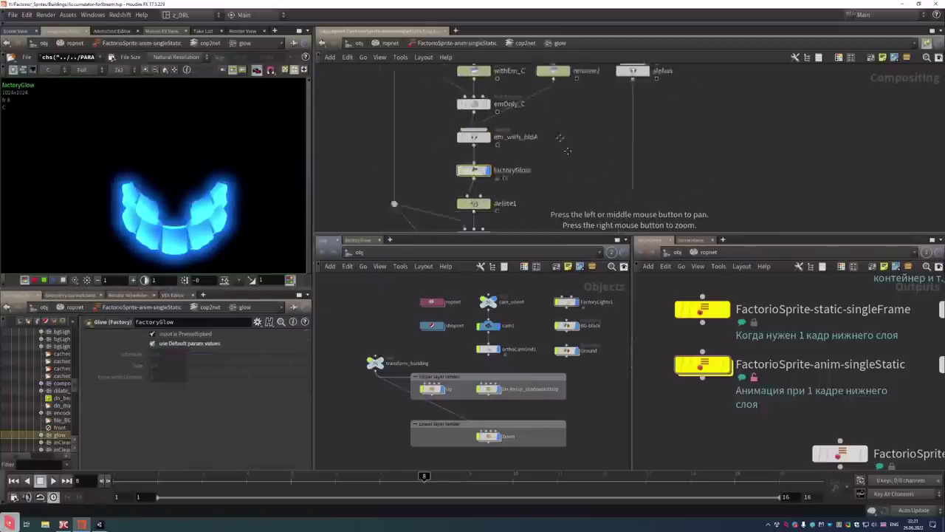
{"action": "left_click", "coordinate": [528, 146]}
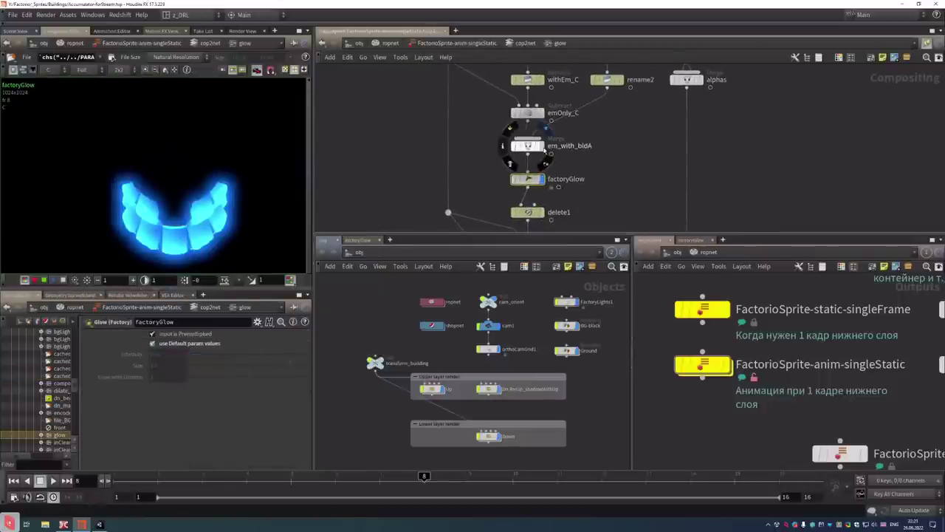
{"action": "left_click_drag", "start_coordinate": [615, 159], "coordinate": [500, 140]}
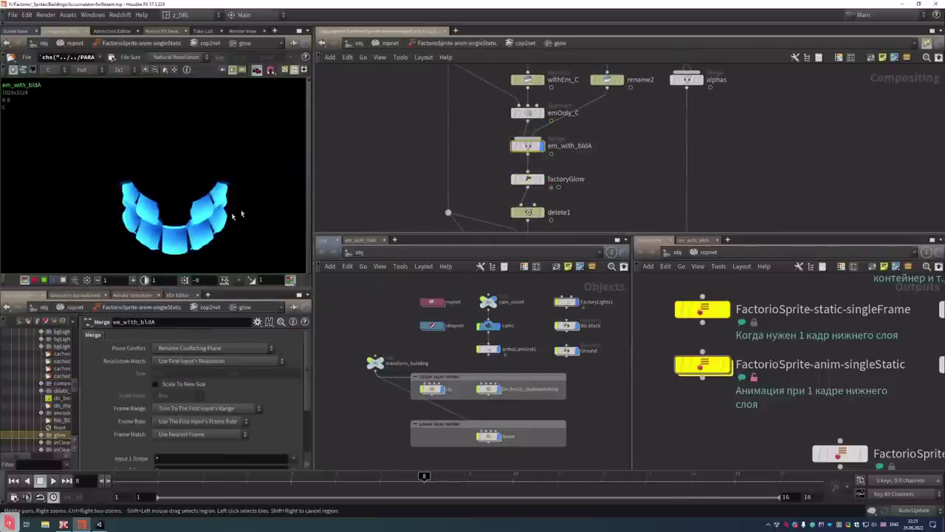
{"action": "middle_click_drag", "start_coordinate": [555, 80], "coordinate": [553, 133]}
Compare rename2's building-only mask, withEm_C and em_with_bldA's emission, then switch to Unity
{"action": "left_click", "coordinate": [617, 134]}
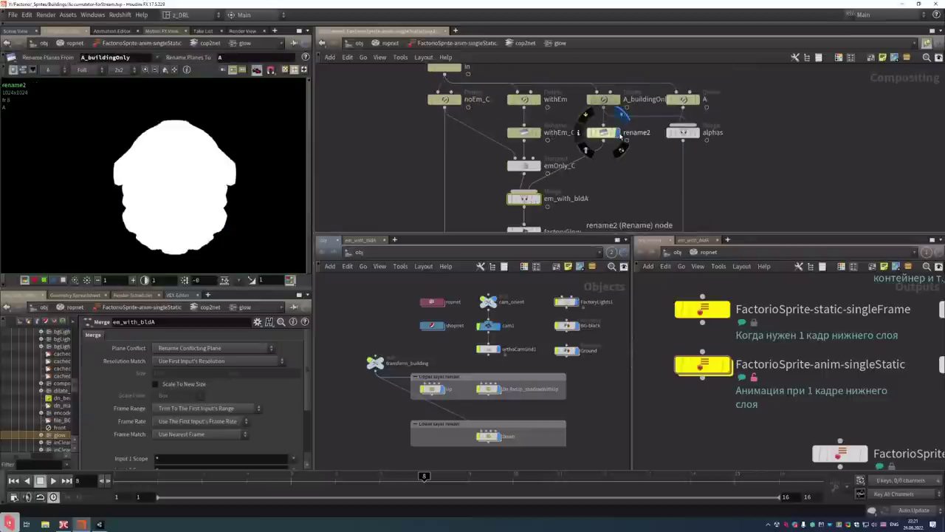
{"action": "left_click", "coordinate": [538, 132]}
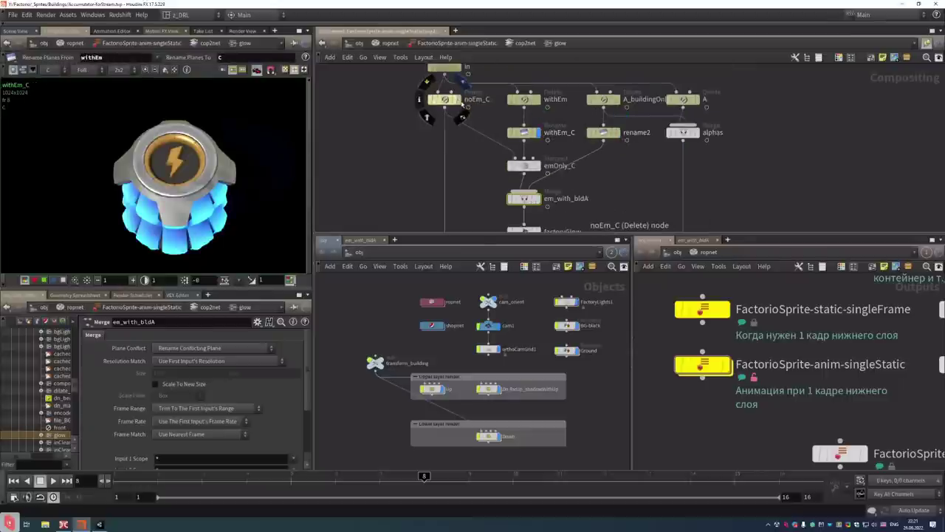
{"action": "left_click", "coordinate": [538, 198]}
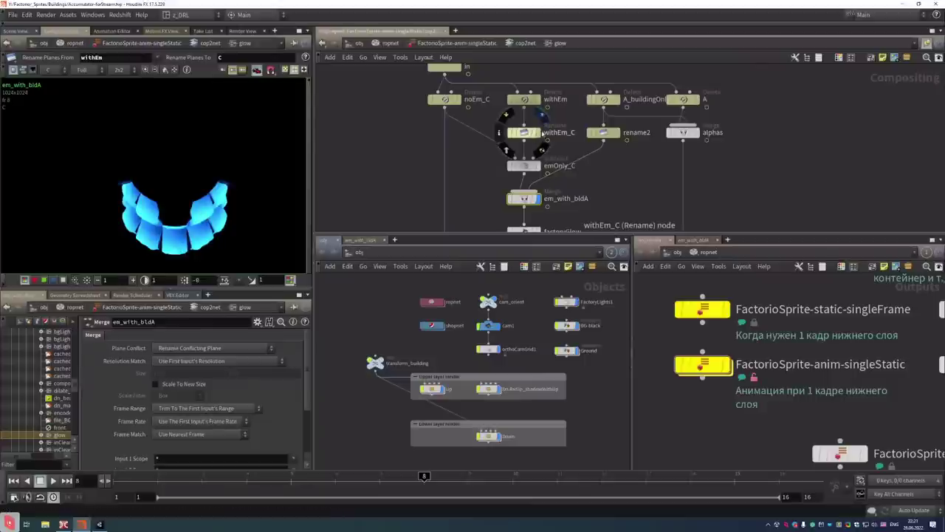
{"action": "left_click", "coordinate": [540, 133]}
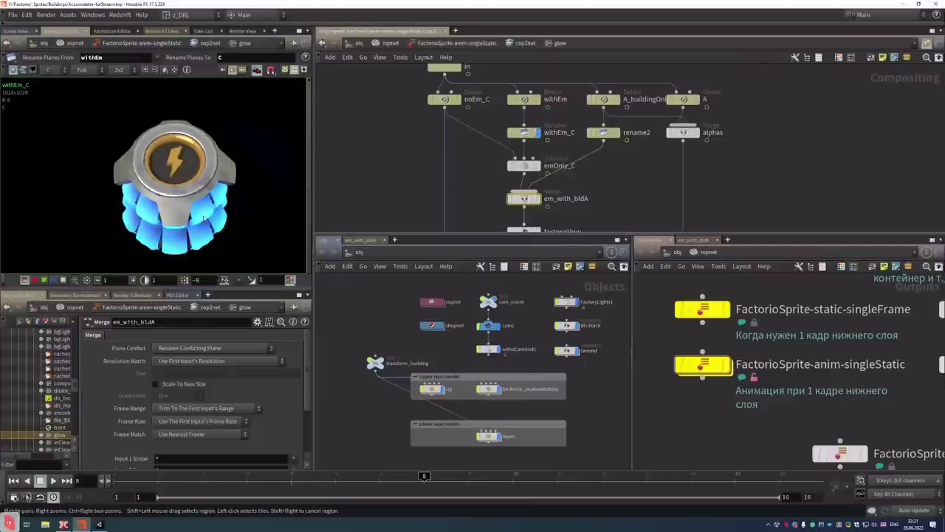
{"action": "key", "text": "alt+Tab"}
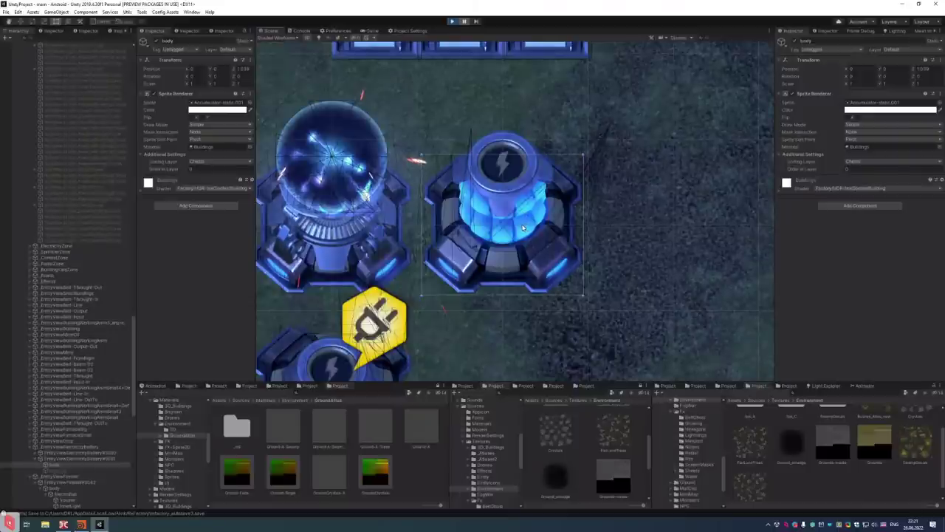
In Unity's Game view, toggle day/night from the settings debug panel, ending on night, then return to Houdini
{"action": "left_click", "coordinate": [365, 33]}
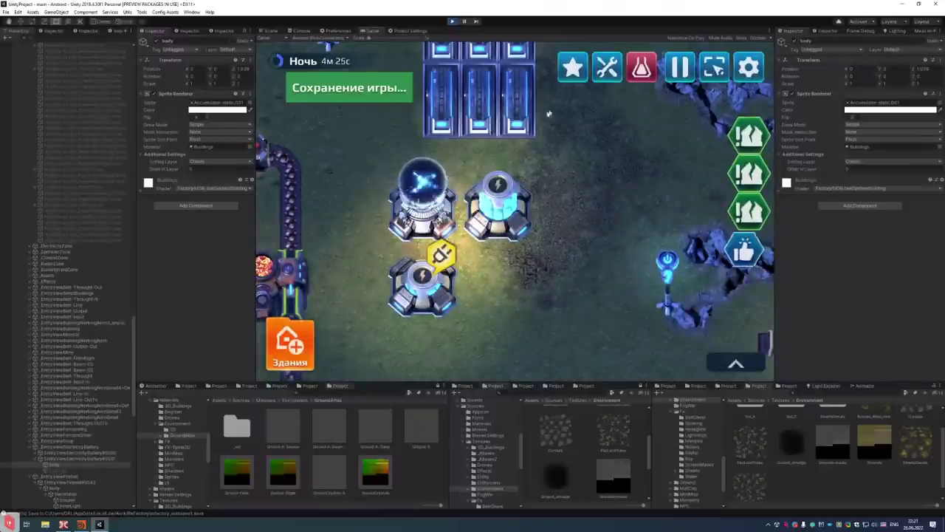
{"action": "key", "text": "Escape"}
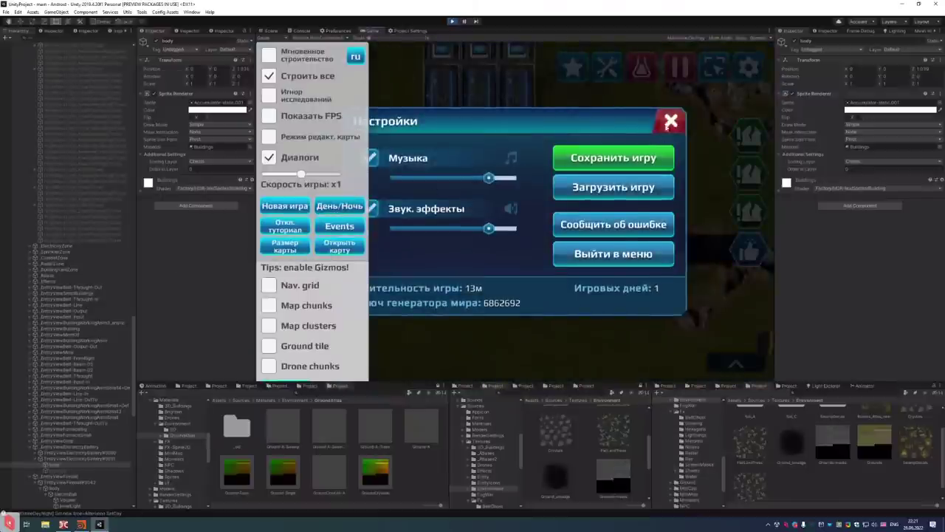
{"action": "left_click", "coordinate": [669, 121]}
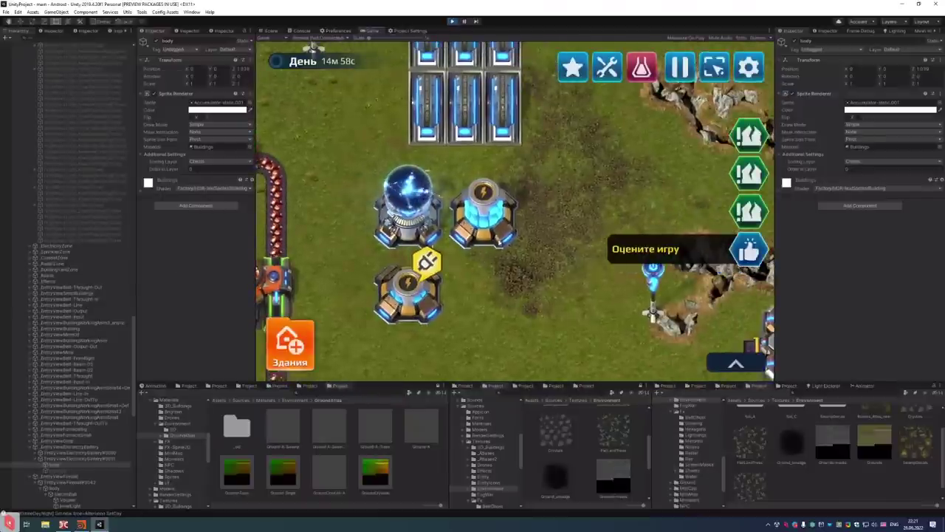
{"action": "scroll", "coordinate": [539, 247], "scroll_direction": "up", "scroll_amount": 1}
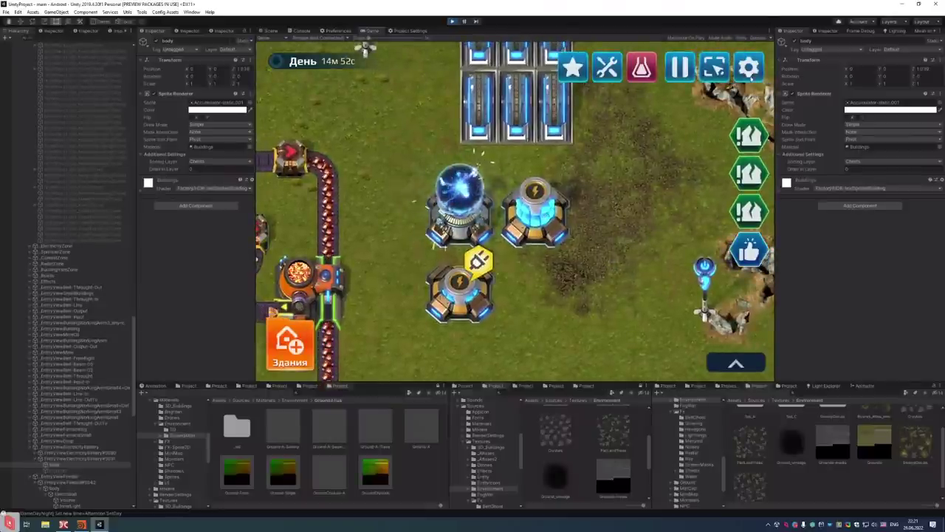
{"action": "key", "text": "Escape"}
{"action": "left_click", "coordinate": [341, 207]}
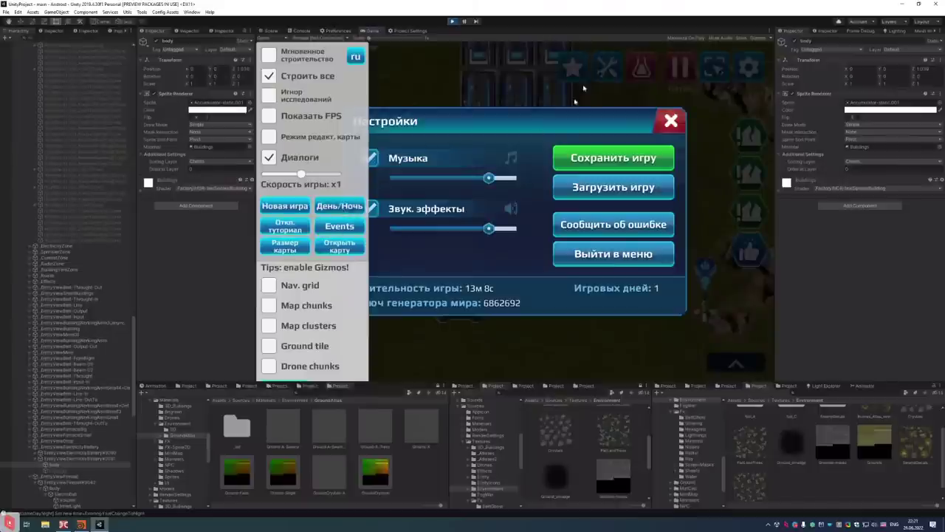
{"action": "key", "text": "Escape"}
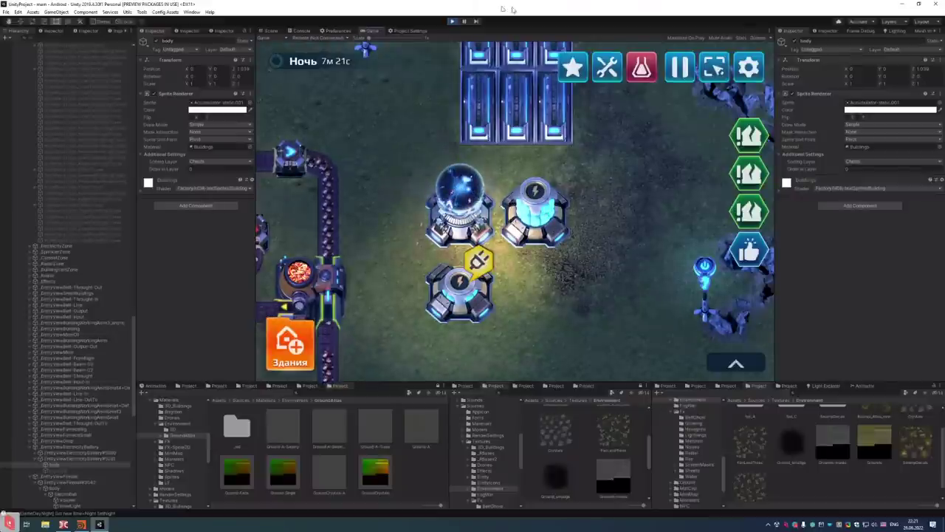
{"action": "left_click", "coordinate": [81, 523]}
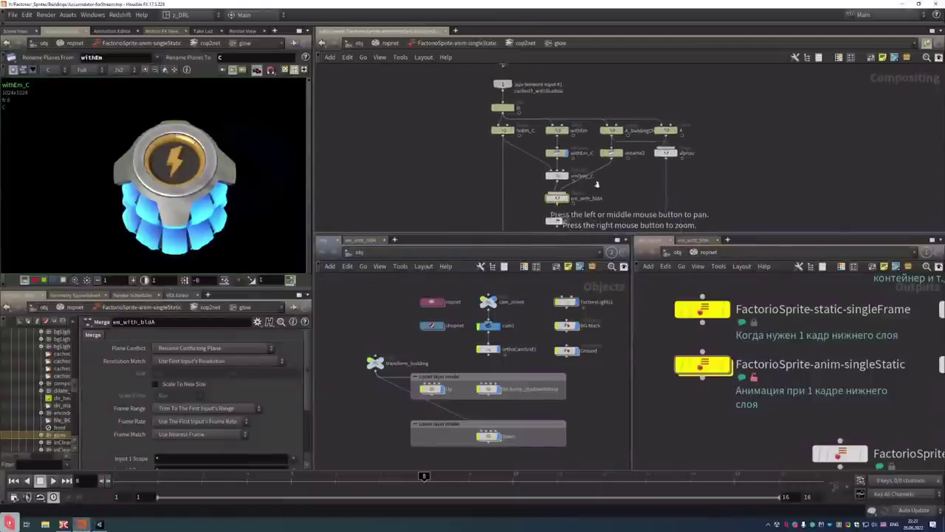
Go up to cop2net, display OUT_main and check its alpha channel before returning to full colour
{"action": "middle_click_drag", "start_coordinate": [609, 192], "coordinate": [635, 158]}
{"action": "scroll", "coordinate": [655, 133], "scroll_direction": "up", "scroll_amount": 2}
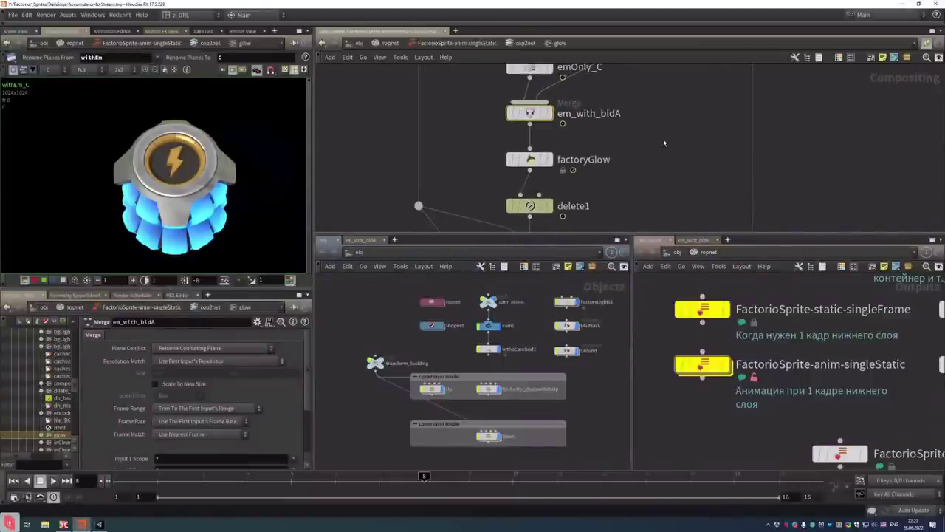
{"action": "left_click", "coordinate": [533, 45]}
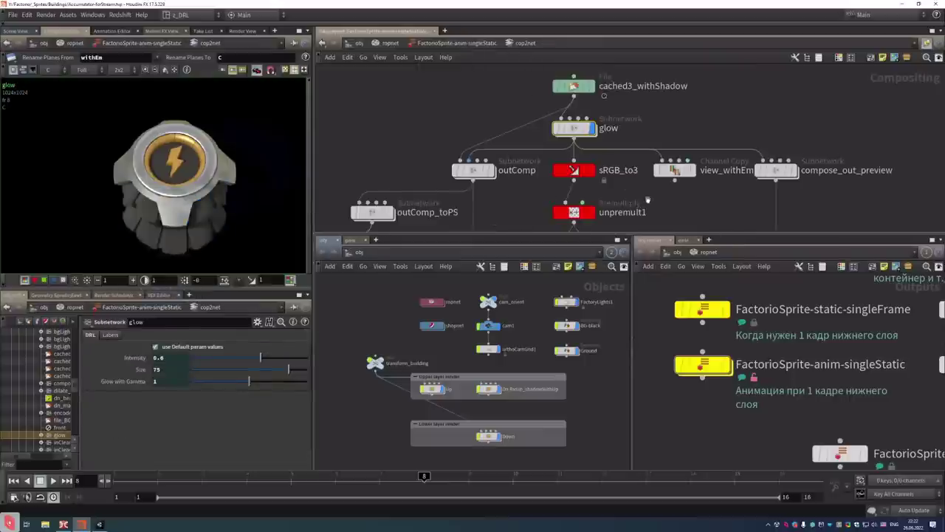
{"action": "middle_click_drag", "start_coordinate": [647, 199], "coordinate": [645, 109]}
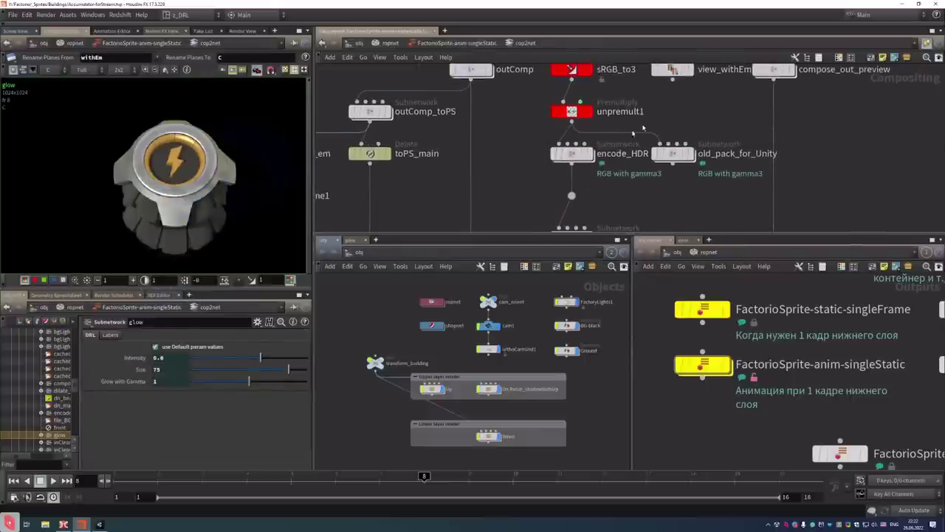
{"action": "middle_click_drag", "start_coordinate": [642, 129], "coordinate": [639, 7]}
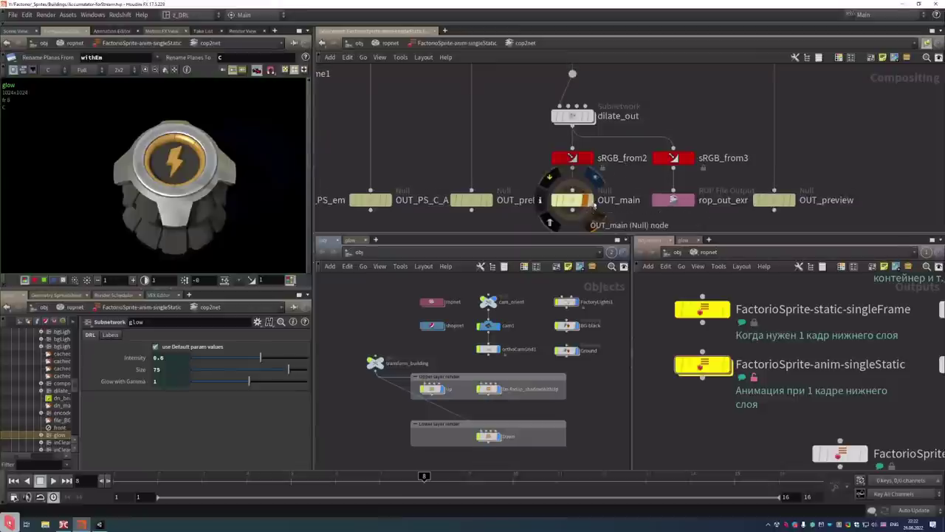
{"action": "left_click", "coordinate": [592, 205]}
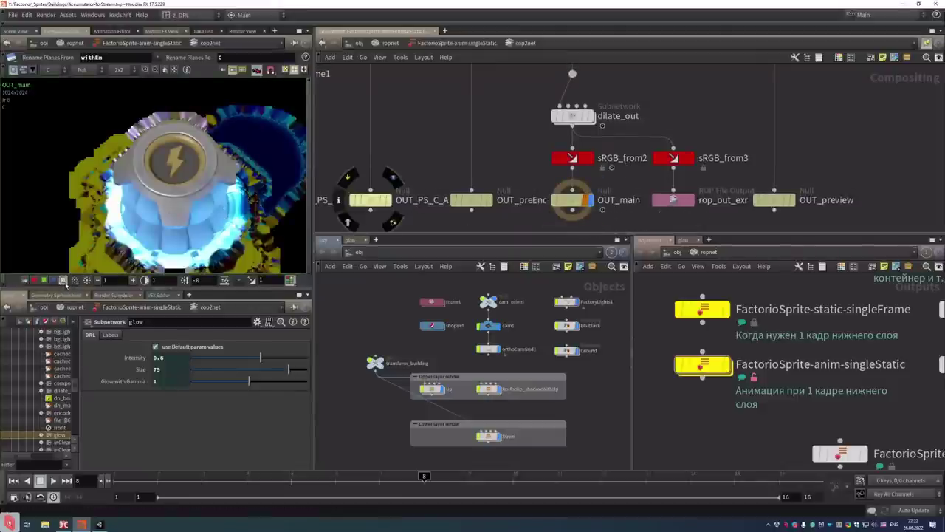
{"action": "left_click", "coordinate": [50, 72]}
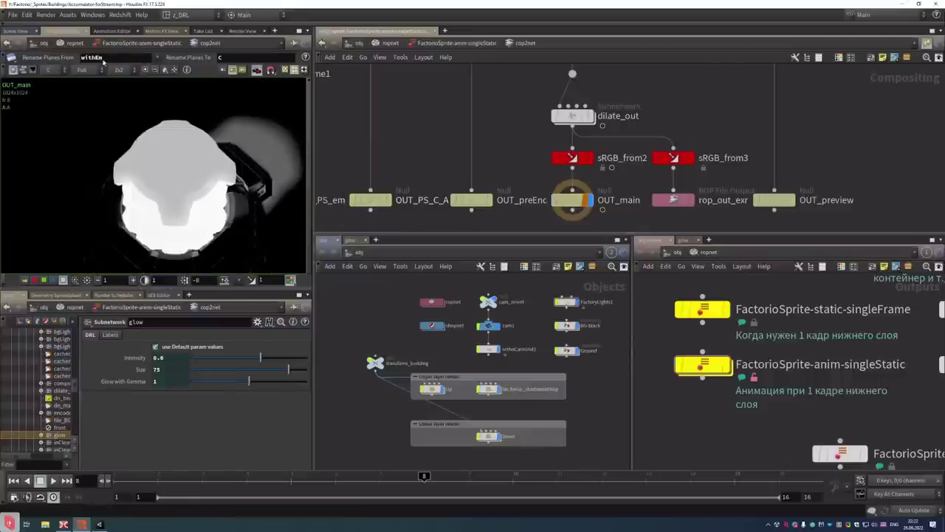
{"action": "left_click", "coordinate": [24, 281]}
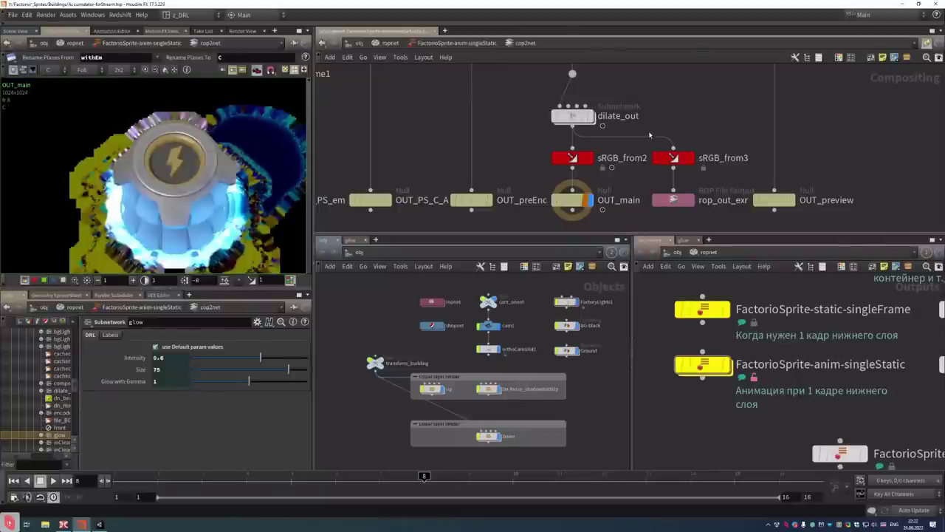
Display the encode_HDR result in the viewer
{"action": "scroll", "coordinate": [653, 141], "scroll_direction": "down", "scroll_amount": 5}
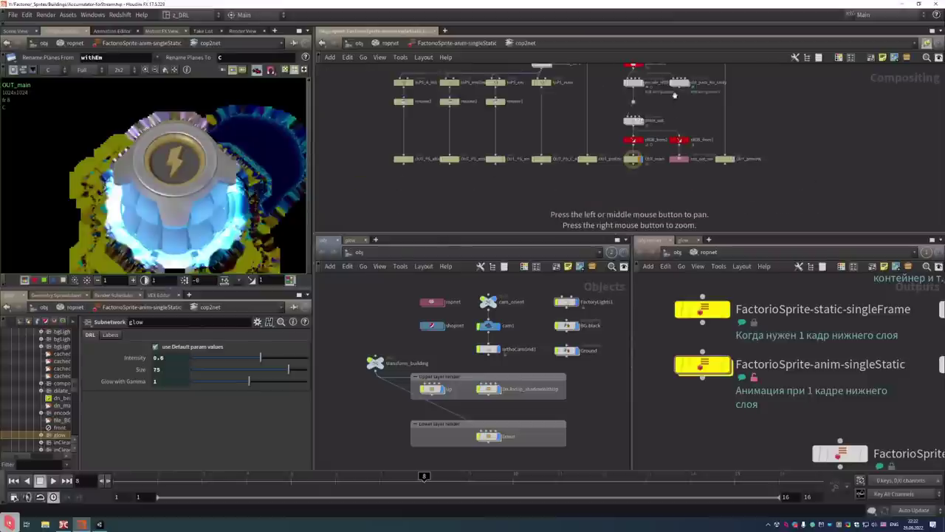
{"action": "scroll", "coordinate": [650, 158], "scroll_direction": "up", "scroll_amount": 4}
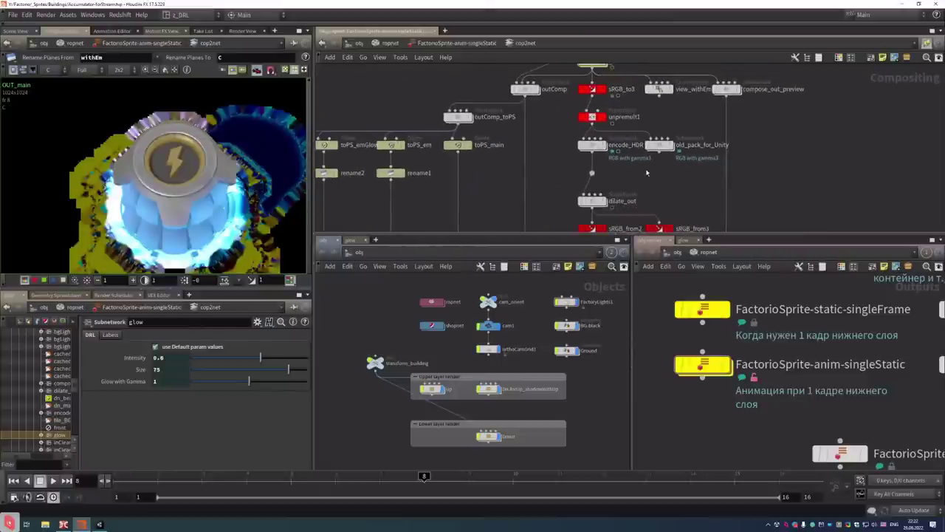
{"action": "scroll", "coordinate": [188, 166], "scroll_direction": "down", "scroll_amount": 2}
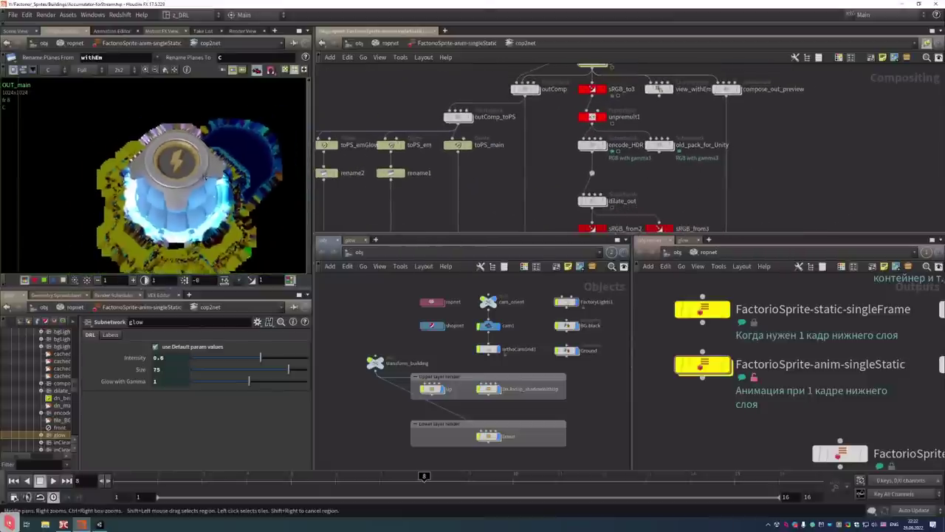
{"action": "scroll", "coordinate": [190, 174], "scroll_direction": "up", "scroll_amount": 4}
{"action": "scroll", "coordinate": [594, 137], "scroll_direction": "up", "scroll_amount": 2}
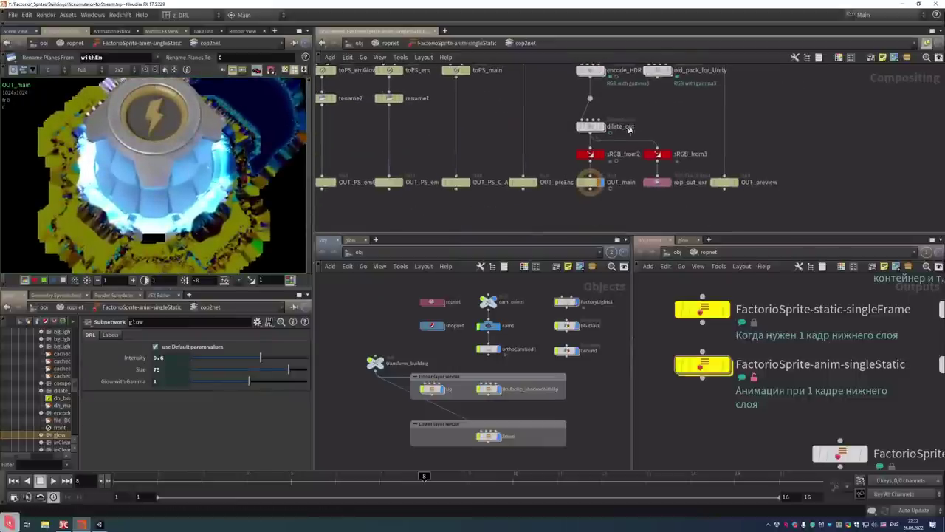
{"action": "scroll", "coordinate": [595, 135], "scroll_direction": "down", "scroll_amount": 2}
{"action": "left_click", "coordinate": [585, 134]}
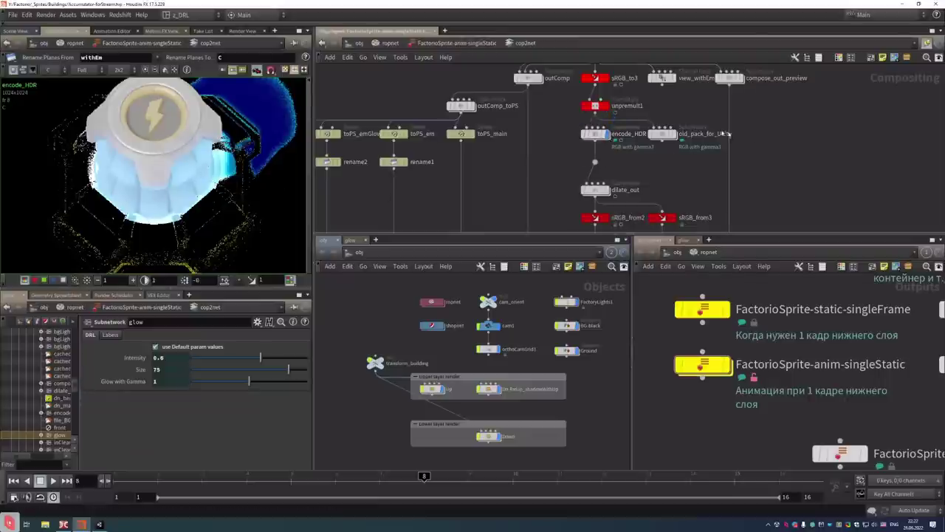
Copy unpremult1 and paste it as unpremult2, wired next to encode_HDR
{"action": "middle_click_drag", "start_coordinate": [612, 111], "coordinate": [618, 141]}
{"action": "left_click", "coordinate": [588, 135]}
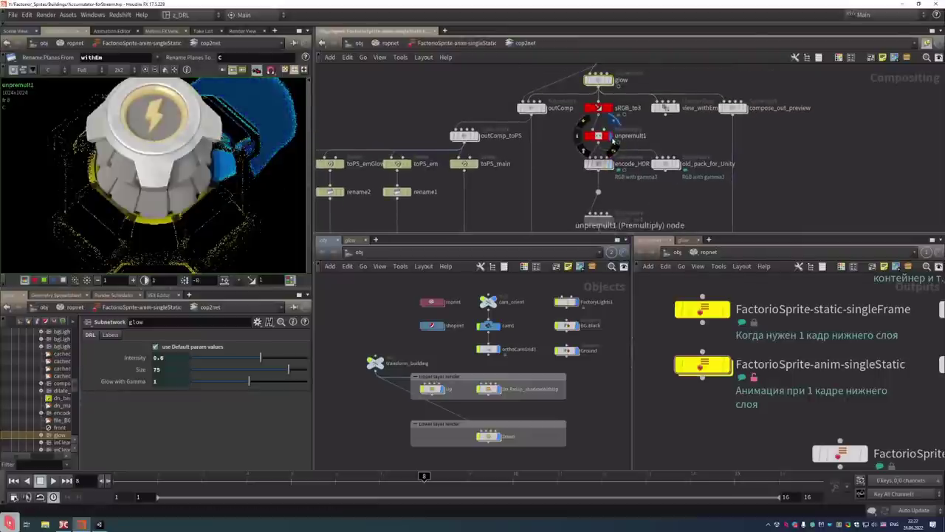
{"action": "left_click", "coordinate": [588, 163]}
{"action": "key", "text": "Tab"}
{"action": "key", "text": "Escape"}
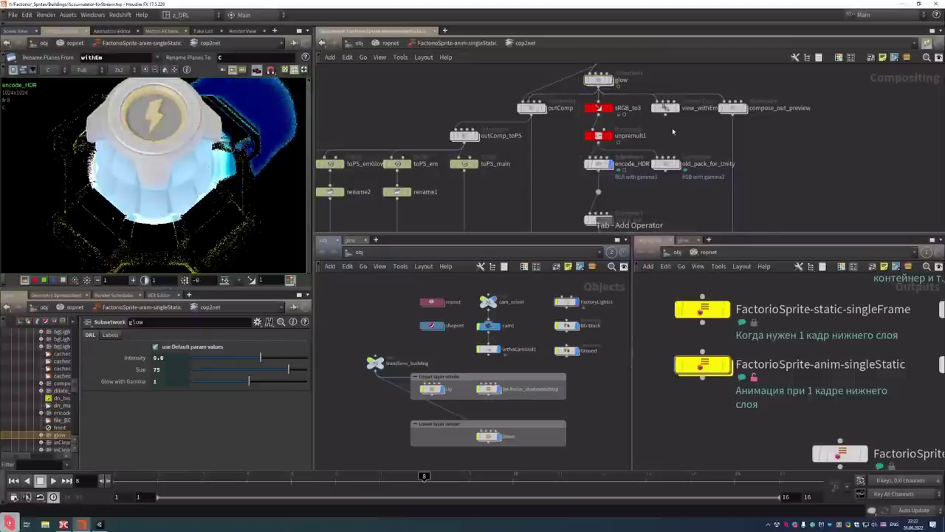
{"action": "left_click", "coordinate": [599, 136]}
{"action": "key", "text": "ctrl+v"}
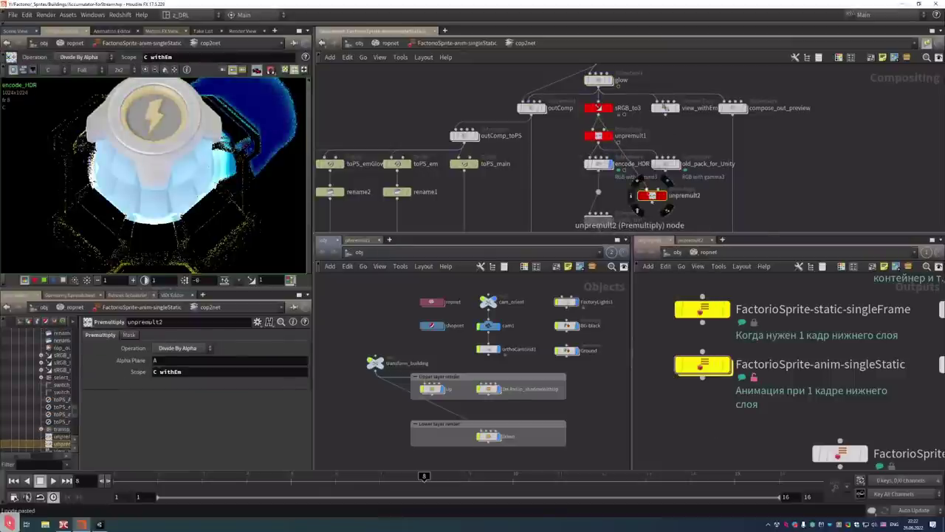
{"action": "left_click", "coordinate": [650, 189]}
{"action": "left_click", "coordinate": [601, 174]}
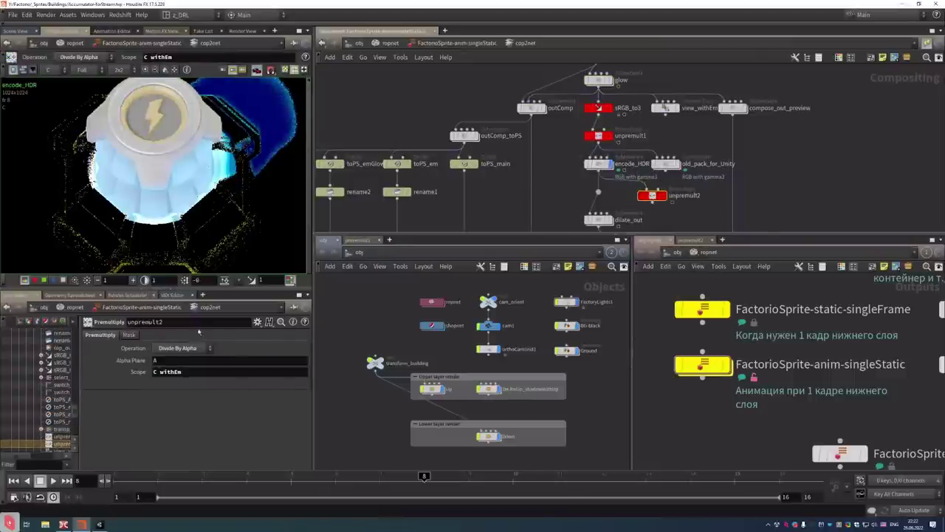
Set unpremult2's operation to Multiply By Alpha and display its result
{"action": "left_click", "coordinate": [183, 347]}
{"action": "left_click", "coordinate": [177, 359]}
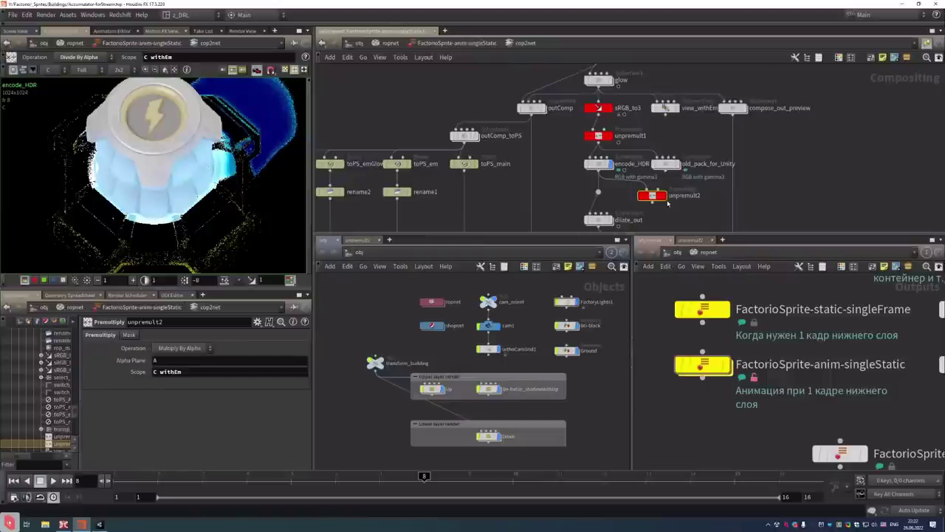
{"action": "left_click", "coordinate": [666, 200]}
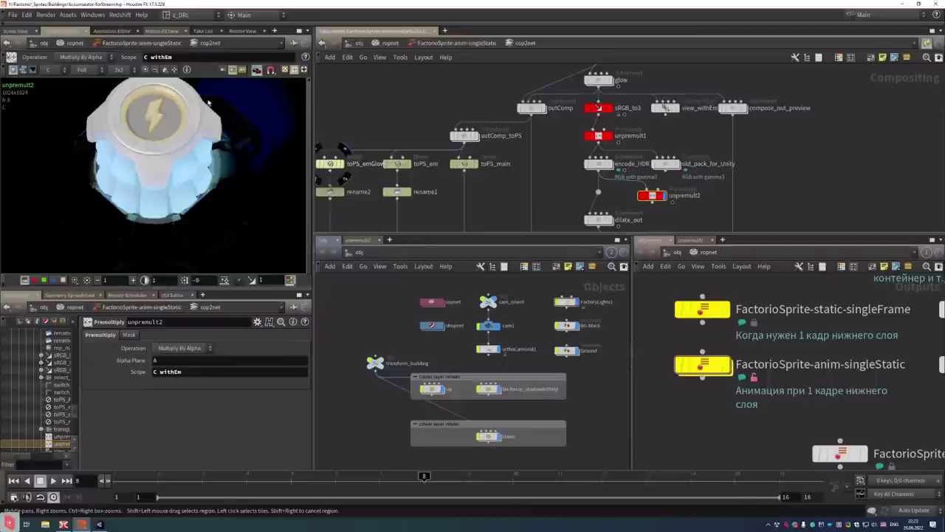
Orbit the 3D scene over the accumulator, then show the encode_HDR settings and its unpremult2 composite
{"action": "left_click", "coordinate": [15, 31]}
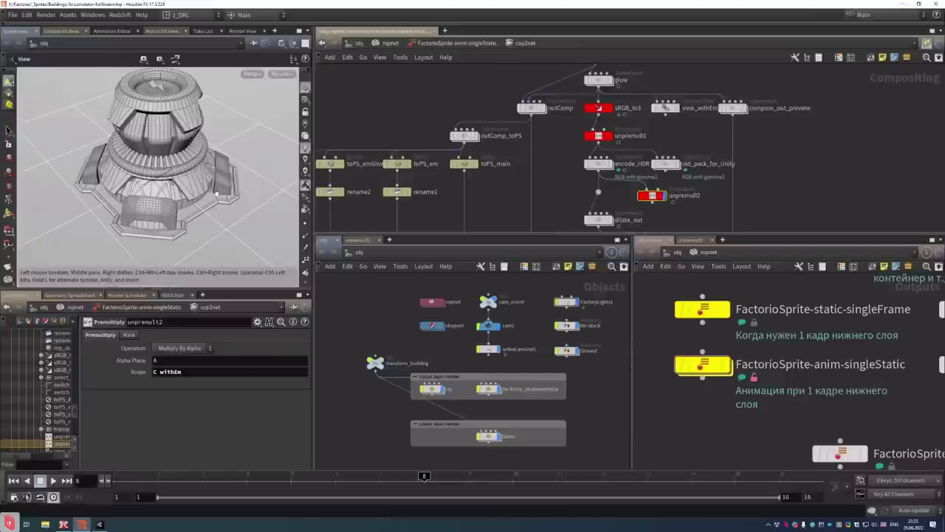
{"action": "right_click_drag", "start_coordinate": [236, 227], "coordinate": [206, 180]}
{"action": "left_click_drag", "start_coordinate": [207, 179], "coordinate": [202, 134]}
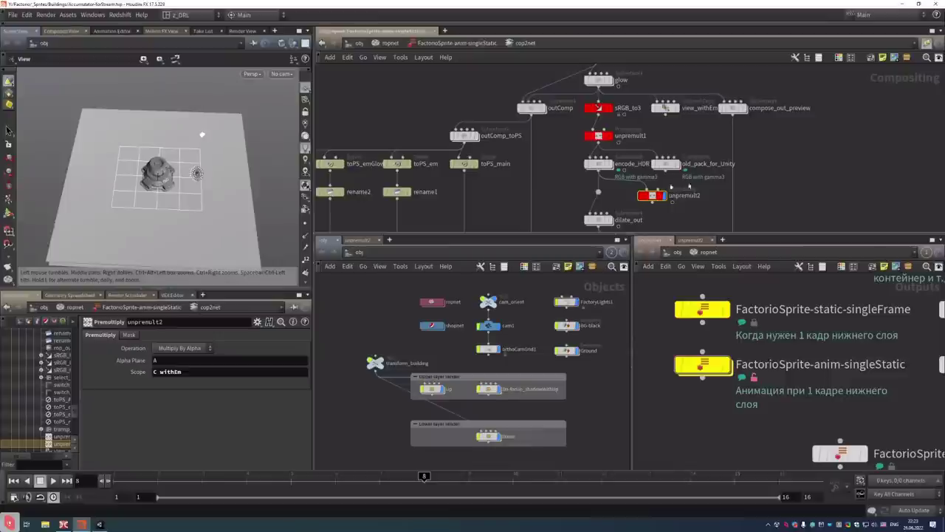
{"action": "left_click", "coordinate": [598, 164]}
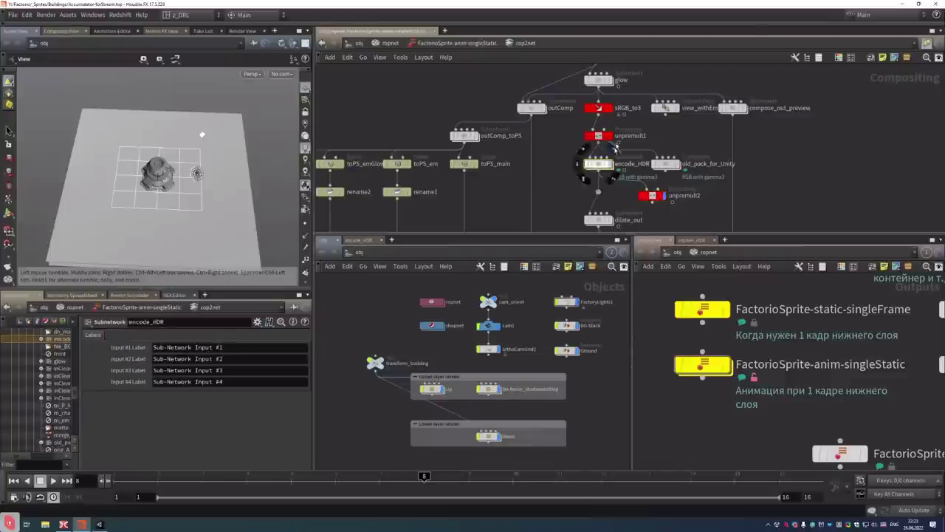
{"action": "left_click", "coordinate": [52, 33]}
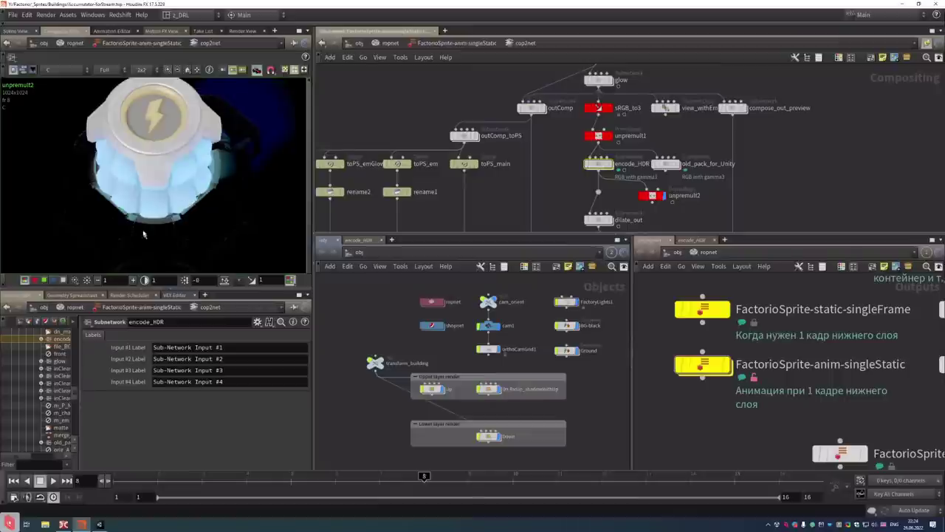
Enter the encode_HDR subnet and preview the extract_emission image
{"action": "double_click", "coordinate": [609, 164]}
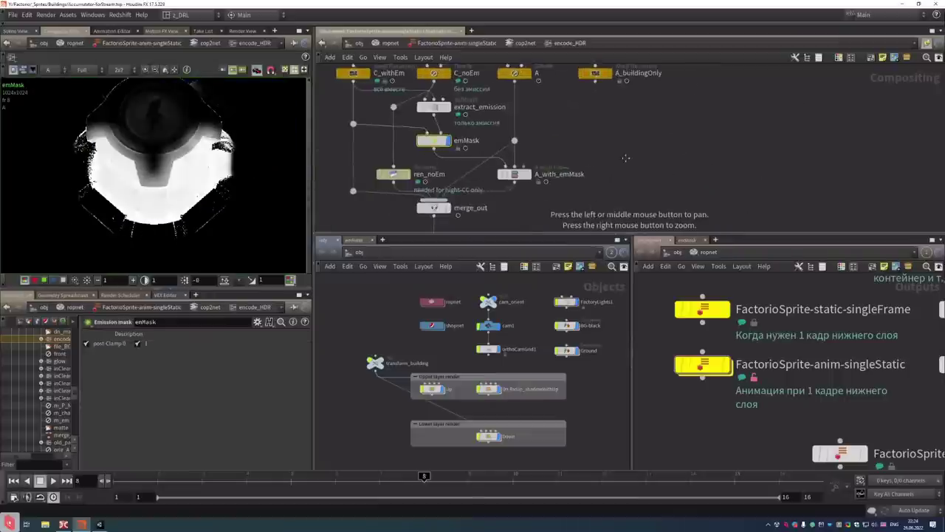
{"action": "left_click_drag", "start_coordinate": [626, 157], "coordinate": [627, 190]}
{"action": "scroll", "coordinate": [561, 148], "scroll_direction": "up", "scroll_amount": 2}
{"action": "left_click_drag", "start_coordinate": [529, 143], "coordinate": [581, 172]}
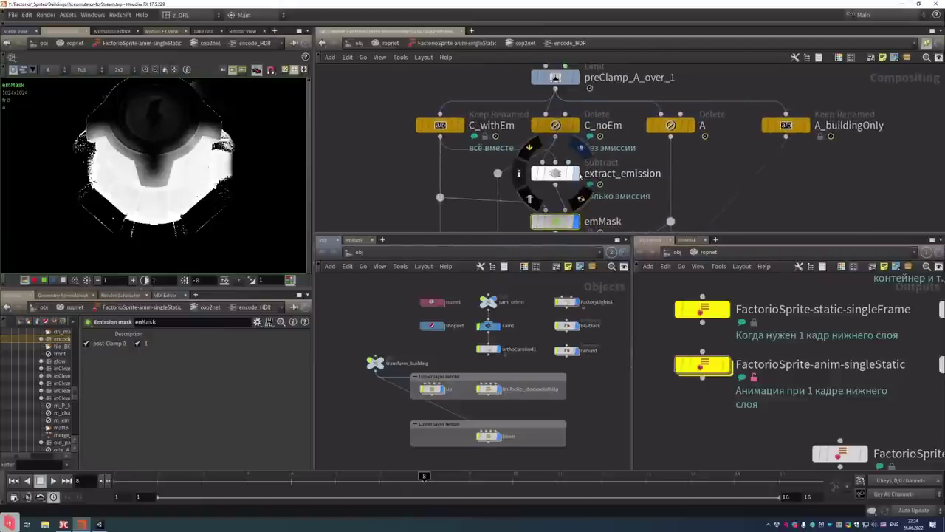
{"action": "left_click", "coordinate": [581, 173]}
Preview the emMask and A_with_emMask images in the viewer
{"action": "middle_click_drag", "start_coordinate": [578, 226], "coordinate": [607, 144]}
{"action": "left_click", "coordinate": [604, 140]}
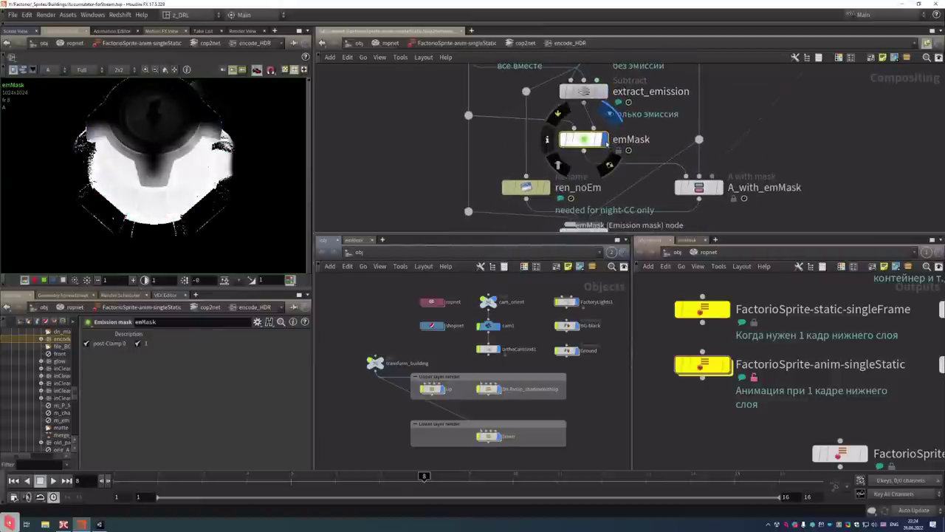
{"action": "middle_click_drag", "start_coordinate": [750, 226], "coordinate": [716, 164]}
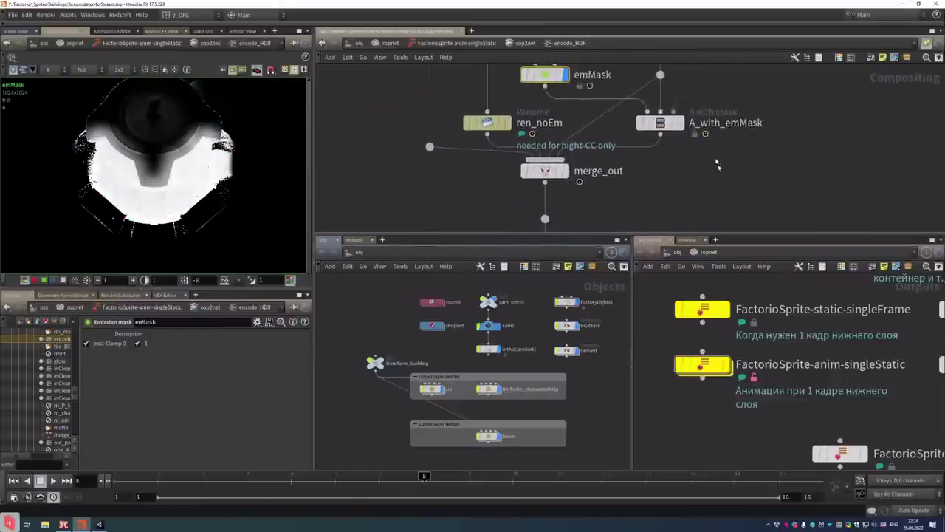
{"action": "left_click", "coordinate": [679, 122]}
{"action": "middle_click_drag", "start_coordinate": [493, 152], "coordinate": [448, 229]}
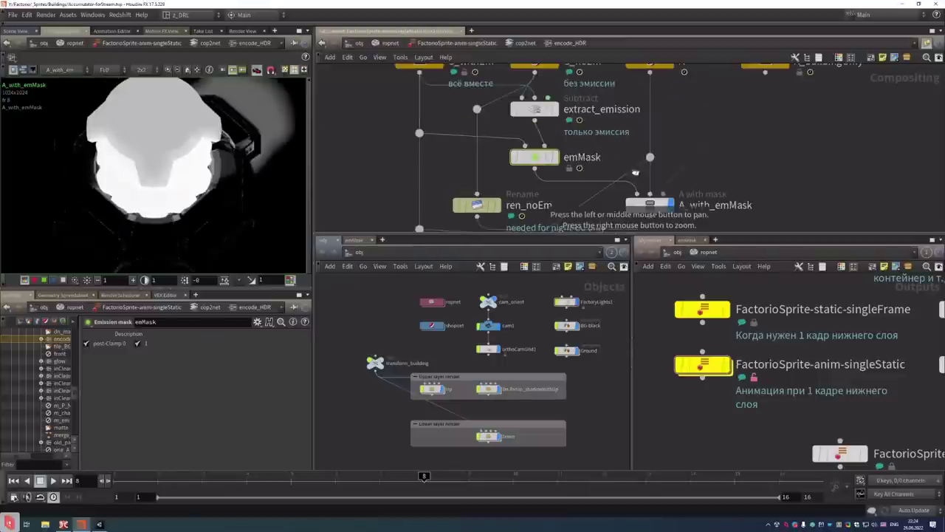
{"action": "left_click", "coordinate": [555, 158]}
Preview the A_buildingOnly mask, node A, and the A_with_emMask result
{"action": "middle_click_drag", "start_coordinate": [749, 65], "coordinate": [663, 132]}
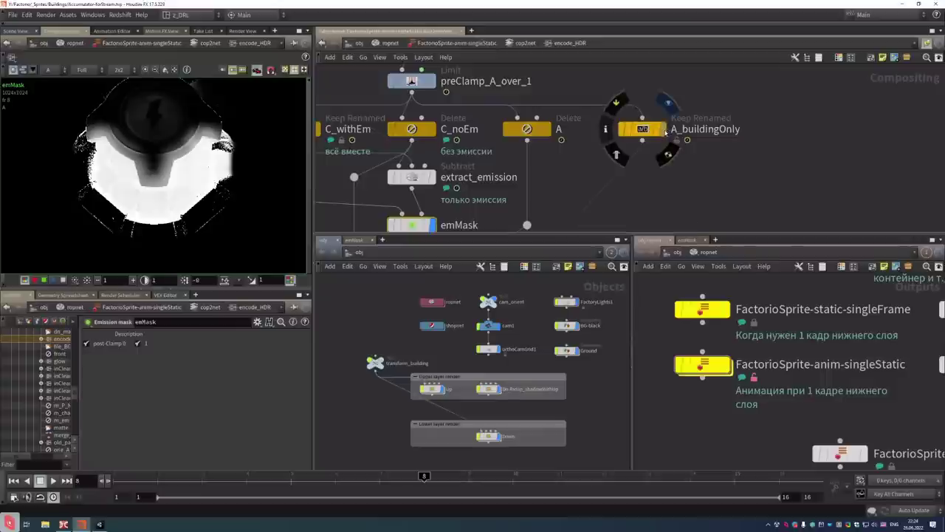
{"action": "left_click", "coordinate": [667, 104]}
{"action": "middle_click_drag", "start_coordinate": [556, 223], "coordinate": [671, 260]}
{"action": "left_click", "coordinate": [612, 116]}
{"action": "middle_click_drag", "start_coordinate": [681, 210], "coordinate": [660, 134]}
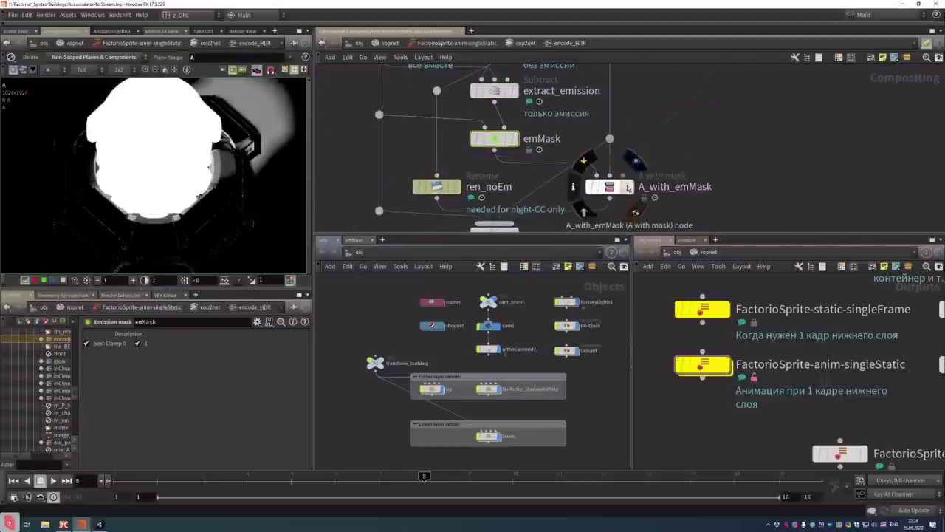
{"action": "left_click", "coordinate": [626, 179]}
Inspect the clamp limits of the preClamp_all_negative nodes
{"action": "middle_click_drag", "start_coordinate": [576, 229], "coordinate": [721, 206]}
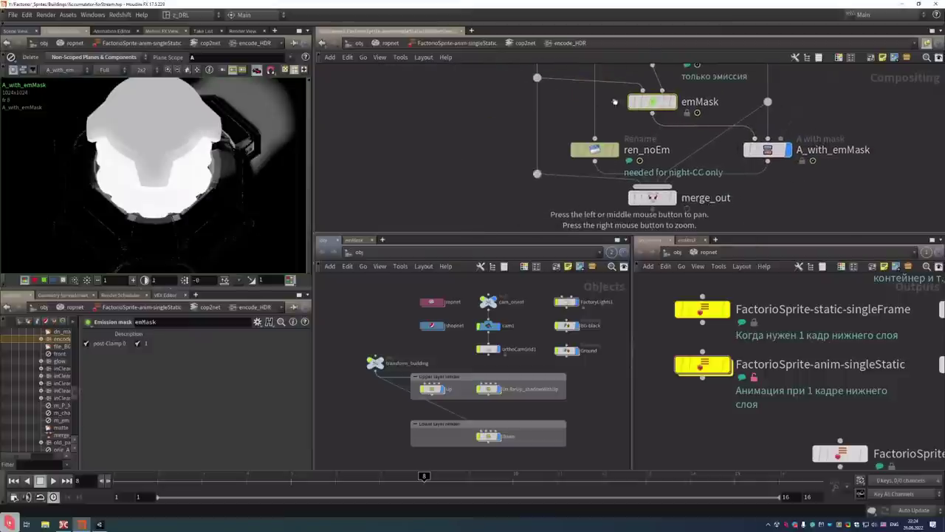
{"action": "middle_click_drag", "start_coordinate": [584, 111], "coordinate": [567, 189]}
{"action": "middle_click_drag", "start_coordinate": [567, 133], "coordinate": [559, 194]}
{"action": "middle_click_drag", "start_coordinate": [705, 181], "coordinate": [588, 225]}
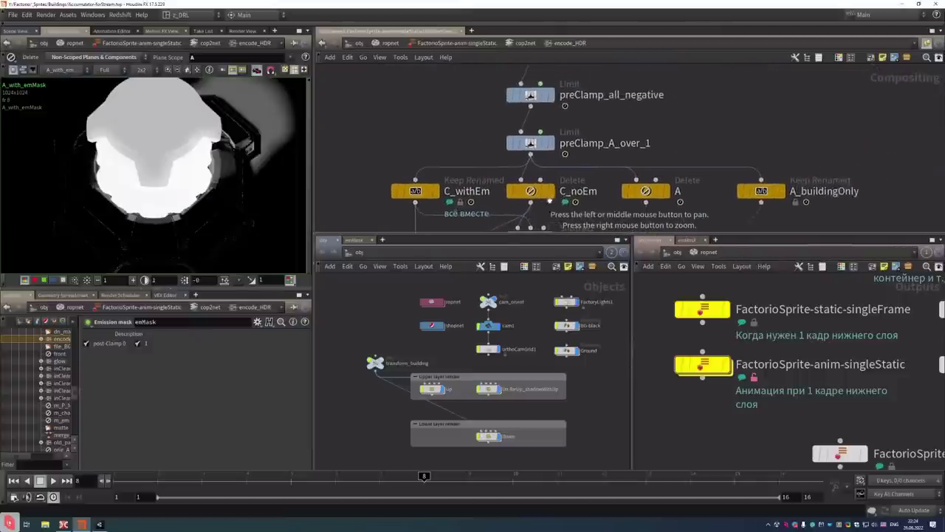
{"action": "middle_click_drag", "start_coordinate": [561, 111], "coordinate": [544, 161]}
{"action": "left_click", "coordinate": [525, 195]}
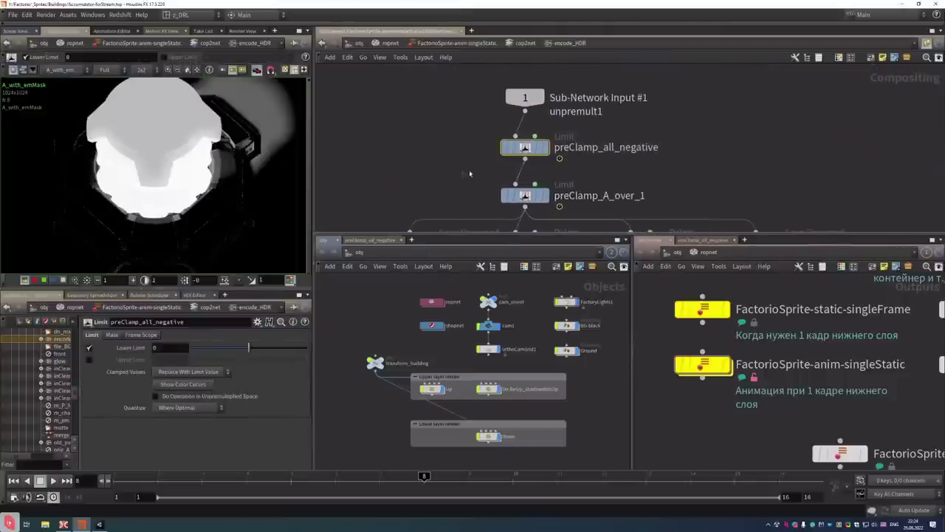
Select factoryEncodeHDR and choose Allow Editing of Contents to unlock it
{"action": "middle_click_drag", "start_coordinate": [547, 200], "coordinate": [547, 169]}
{"action": "middle_click_drag", "start_coordinate": [576, 222], "coordinate": [584, 120]}
{"action": "middle_click_drag", "start_coordinate": [613, 221], "coordinate": [632, 129]}
{"action": "middle_click_drag", "start_coordinate": [632, 175], "coordinate": [633, 89]}
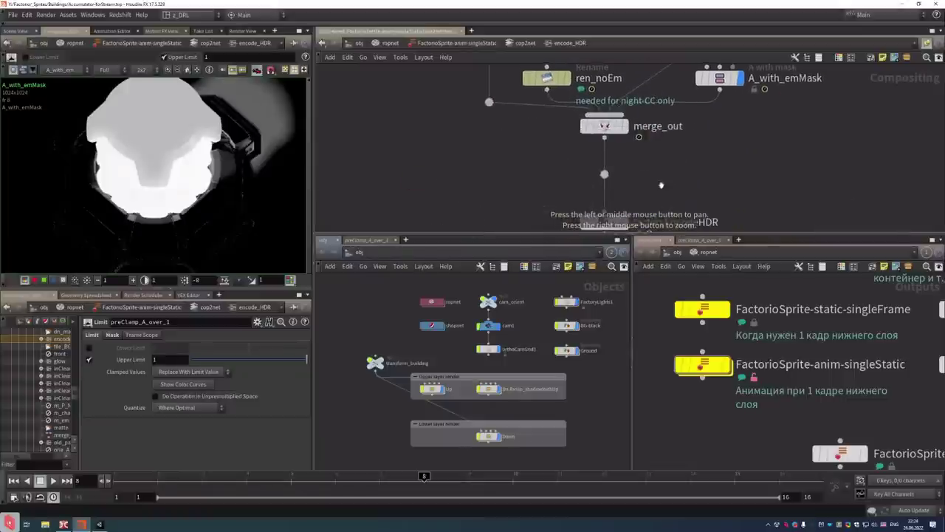
{"action": "middle_click_drag", "start_coordinate": [627, 221], "coordinate": [622, 152]}
{"action": "left_click", "coordinate": [605, 112]}
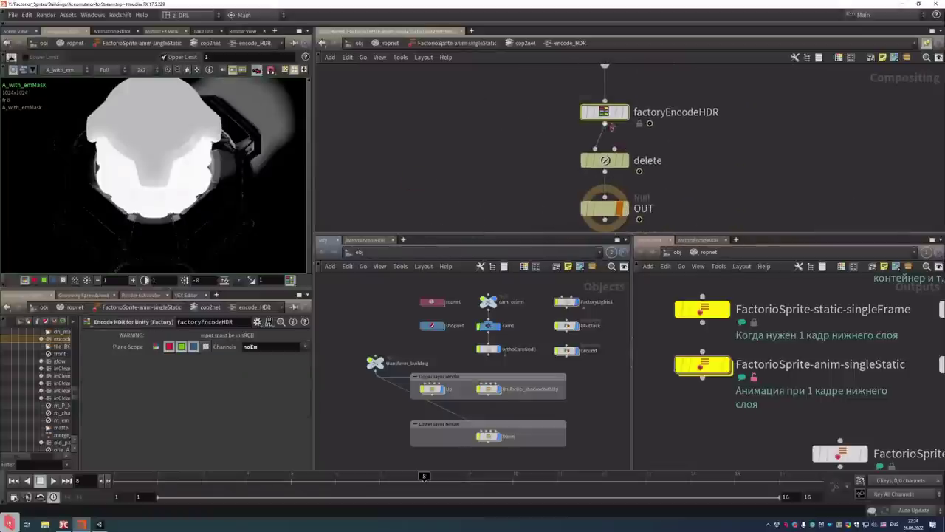
{"action": "right_click", "coordinate": [608, 117]}
{"action": "left_click", "coordinate": [652, 297]}
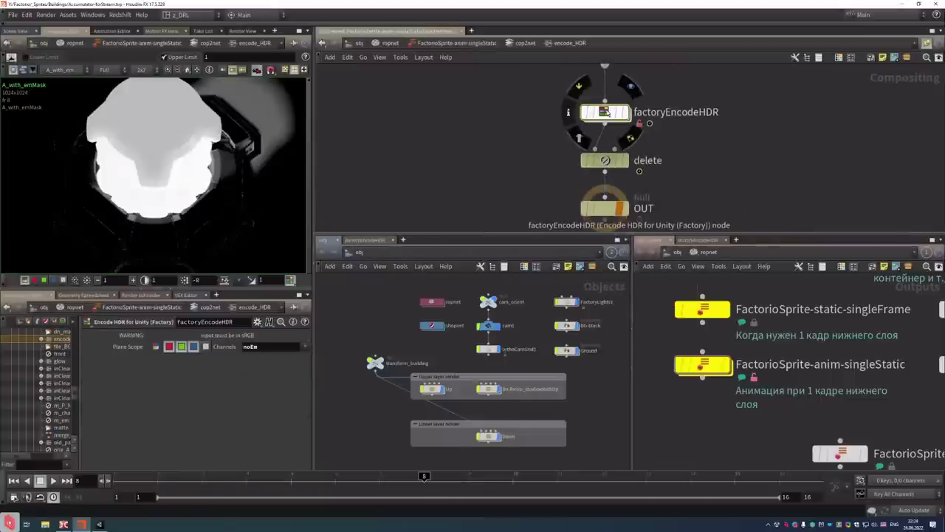
Enter factoryEncodeHDR and inspect the in node and gamma_pre's gamma value
{"action": "double_click", "coordinate": [604, 112]}
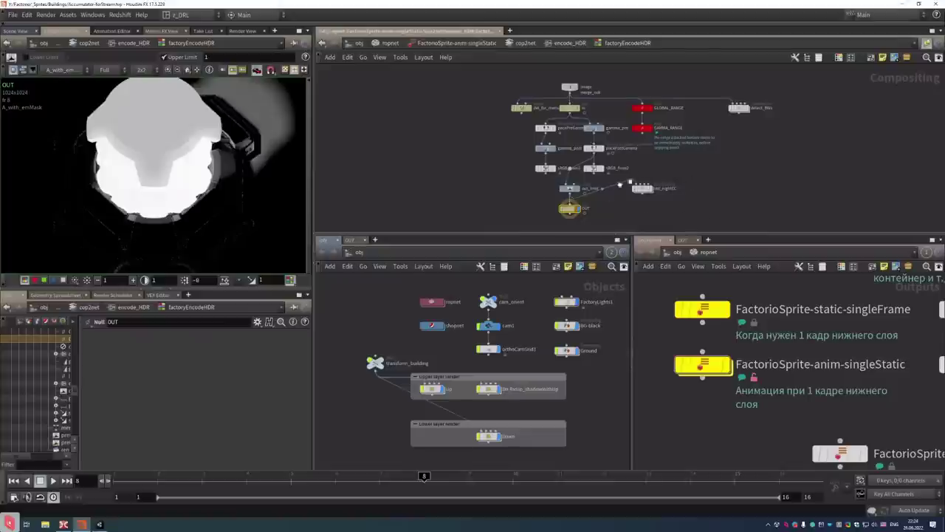
{"action": "scroll", "coordinate": [602, 122], "scroll_direction": "up", "scroll_amount": 5}
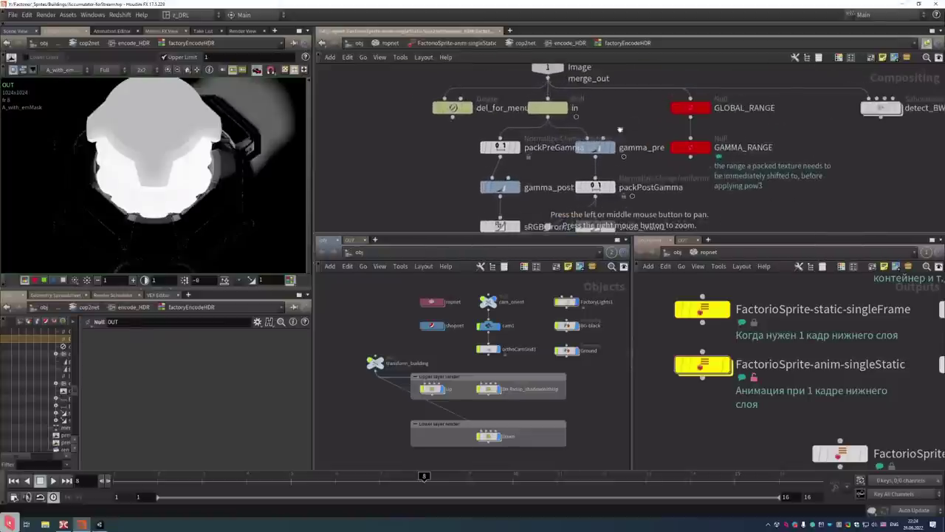
{"action": "scroll", "coordinate": [620, 129], "scroll_direction": "up", "scroll_amount": 3}
{"action": "left_click", "coordinate": [576, 131]}
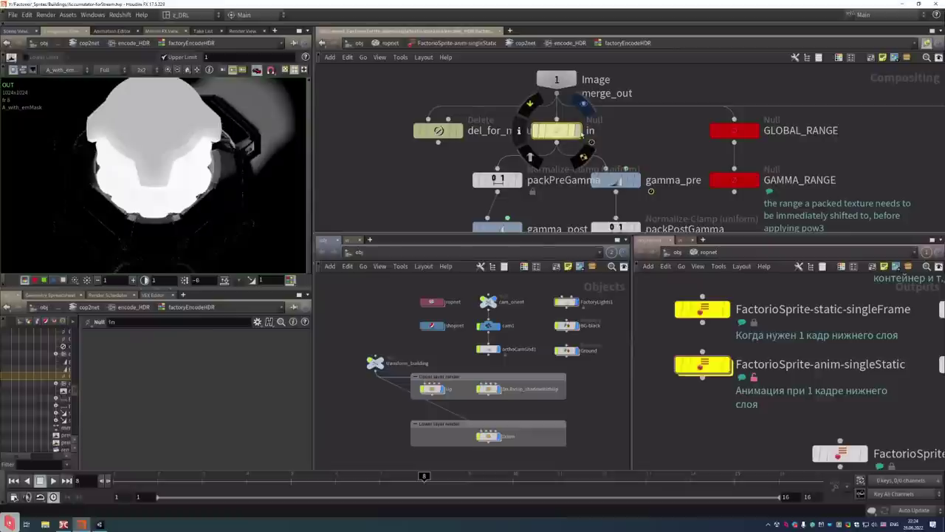
{"action": "middle_click_drag", "start_coordinate": [631, 181], "coordinate": [650, 158]}
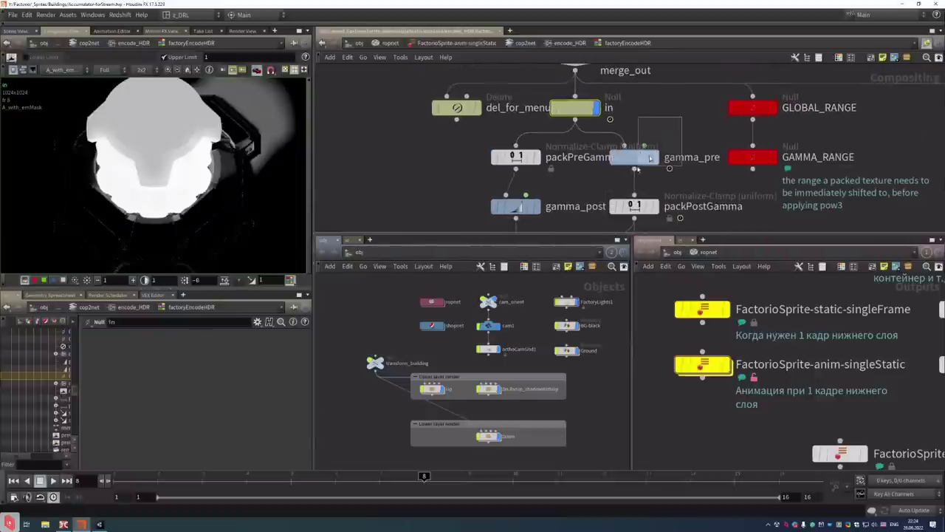
{"action": "left_click", "coordinate": [650, 158]}
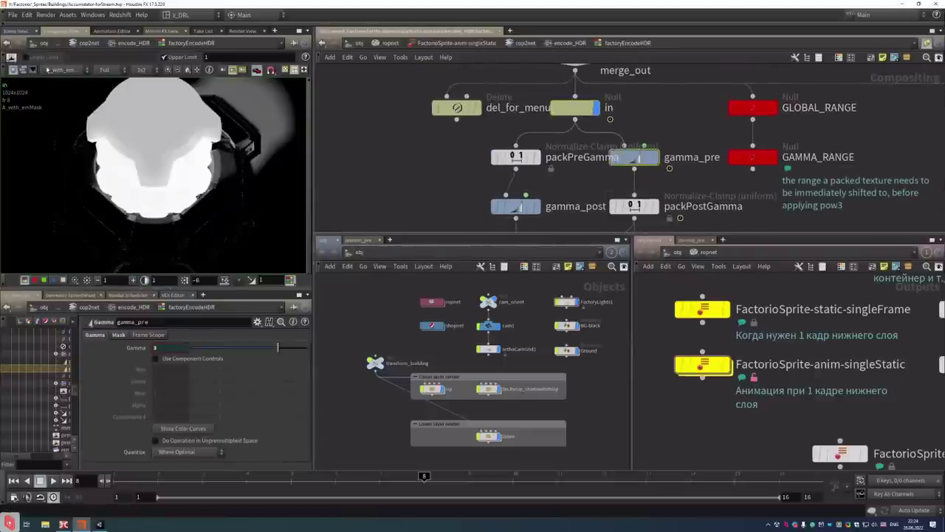
Preview colour plane C at 0.4545 display gamma, then step through the nodes to packPostGamma
{"action": "left_click", "coordinate": [60, 69]}
{"action": "left_click", "coordinate": [52, 81]}
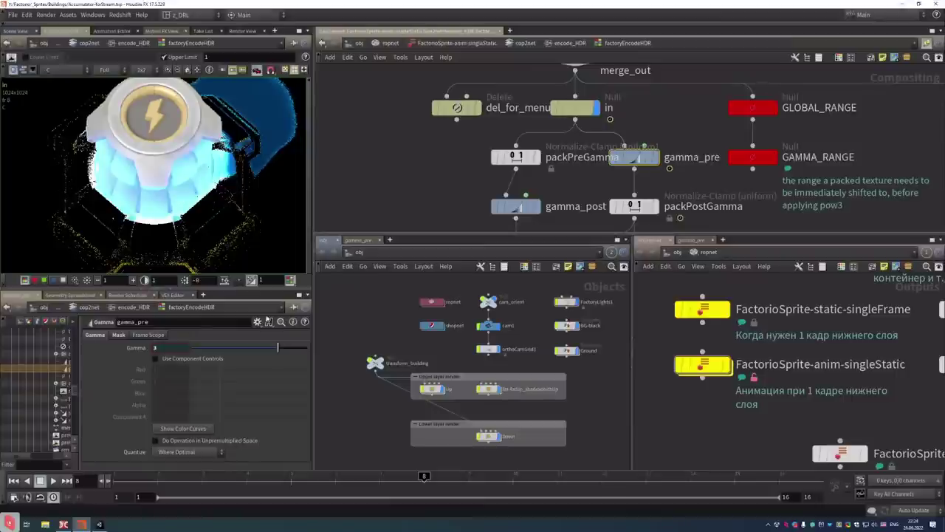
{"action": "left_click", "coordinate": [272, 281]}
{"action": "key", "text": "Return"}
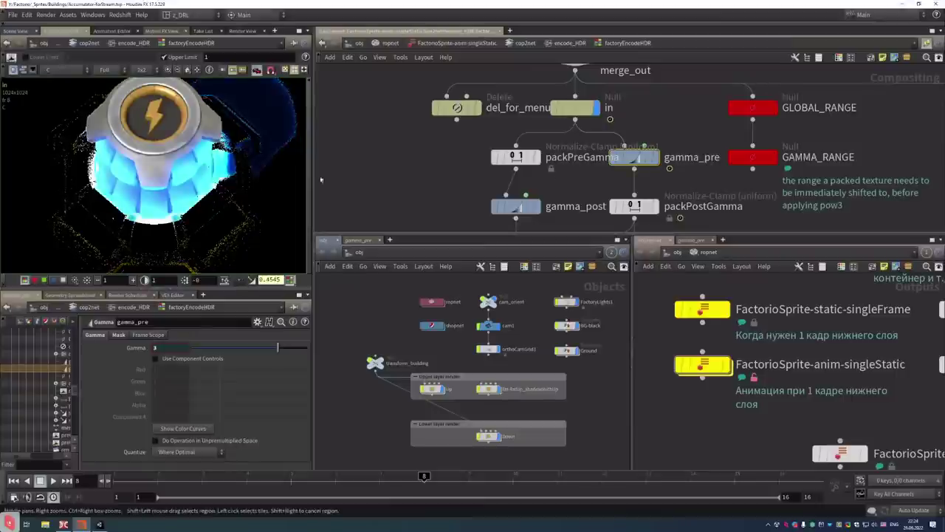
{"action": "key", "text": "Up"}
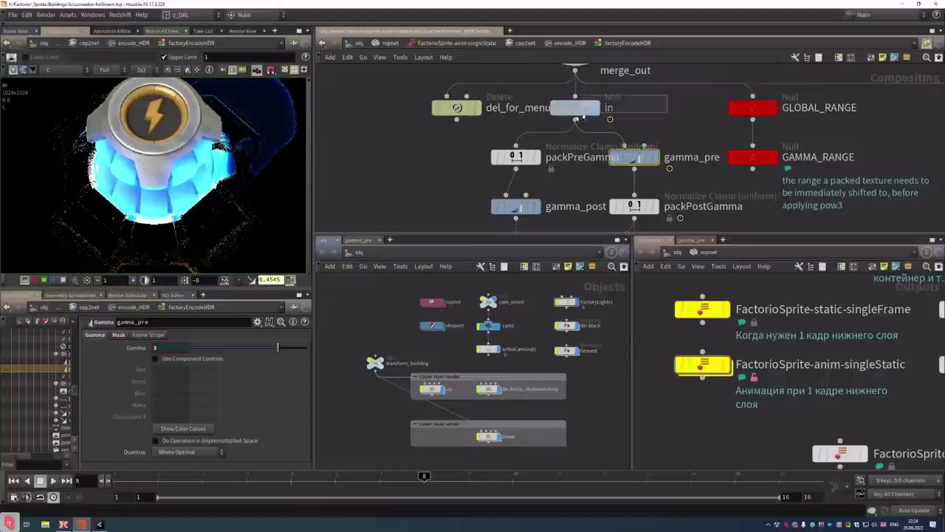
{"action": "key", "text": "Down"}
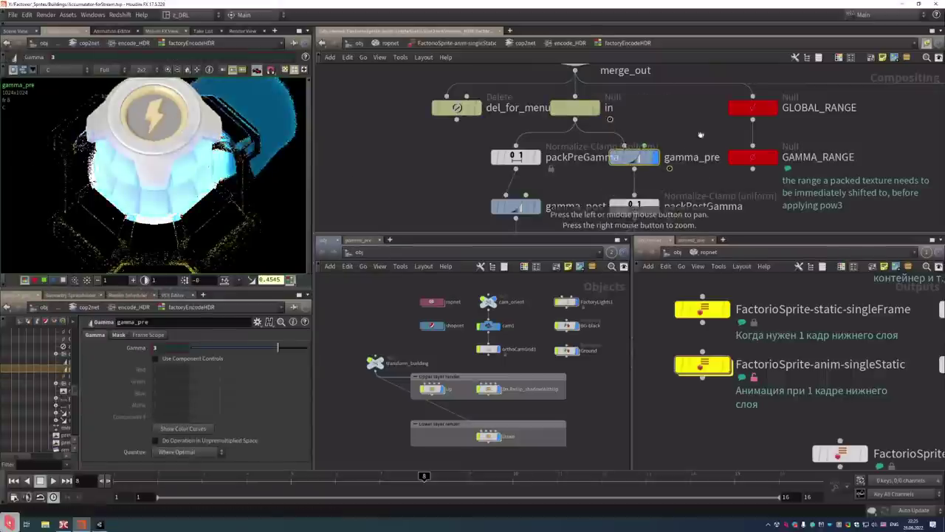
{"action": "key", "text": "Down"}
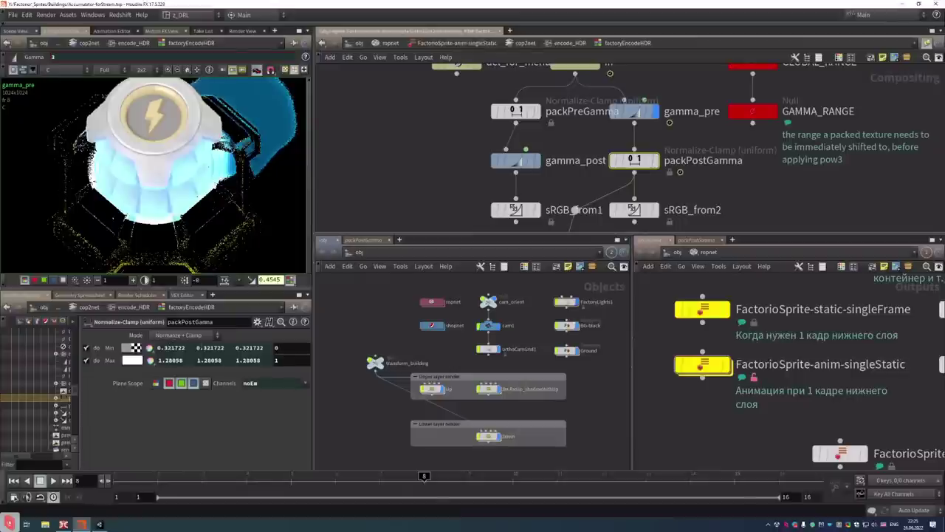
Display the packPostGamma result, pan to out_limit, and switch to Double Commander
{"action": "left_click", "coordinate": [659, 163]}
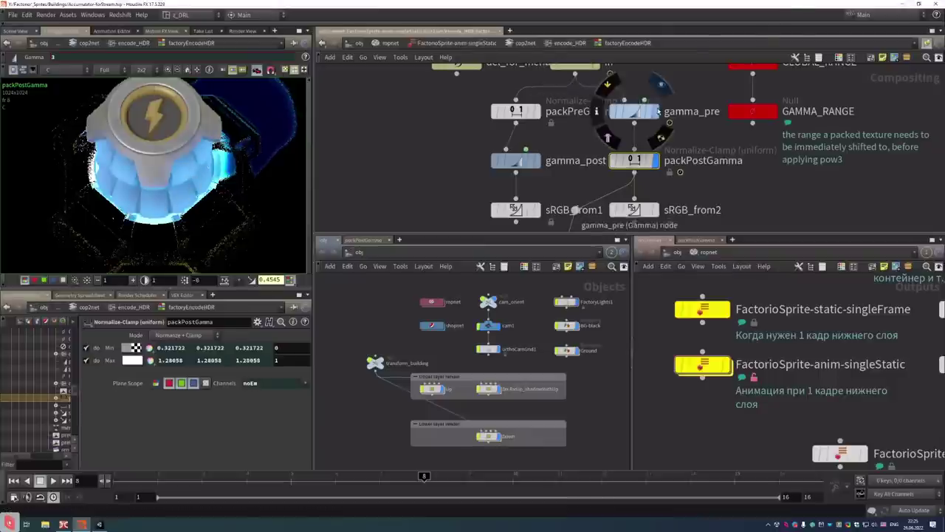
{"action": "middle_click_drag", "start_coordinate": [690, 194], "coordinate": [707, 125]}
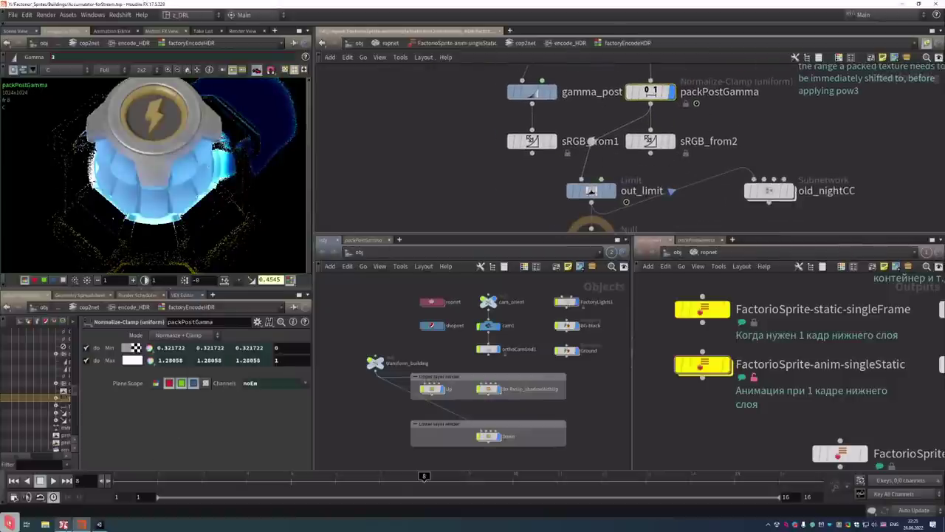
{"action": "left_click", "coordinate": [65, 524]}
Open Accumulator-forStream.001.png in IrfanView and step back and forth through the frames
{"action": "key", "text": "Down"}
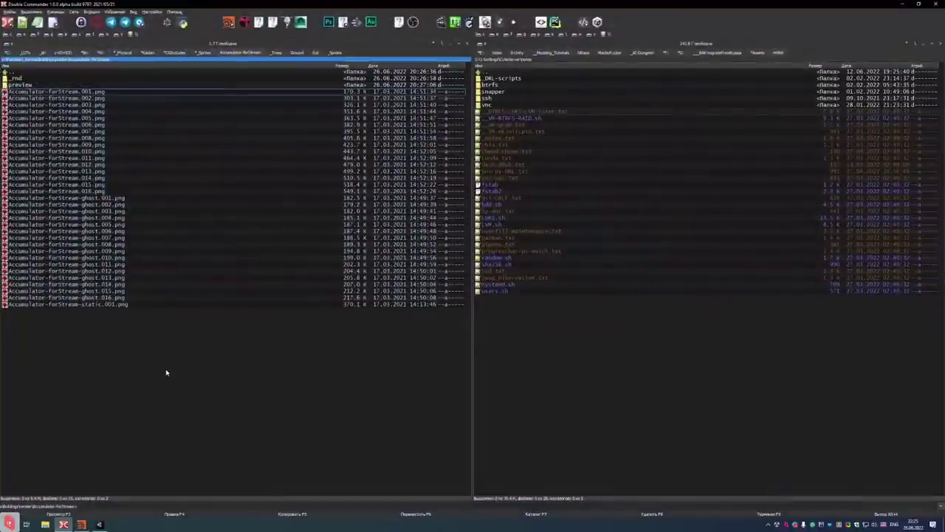
{"action": "key", "text": "Return"}
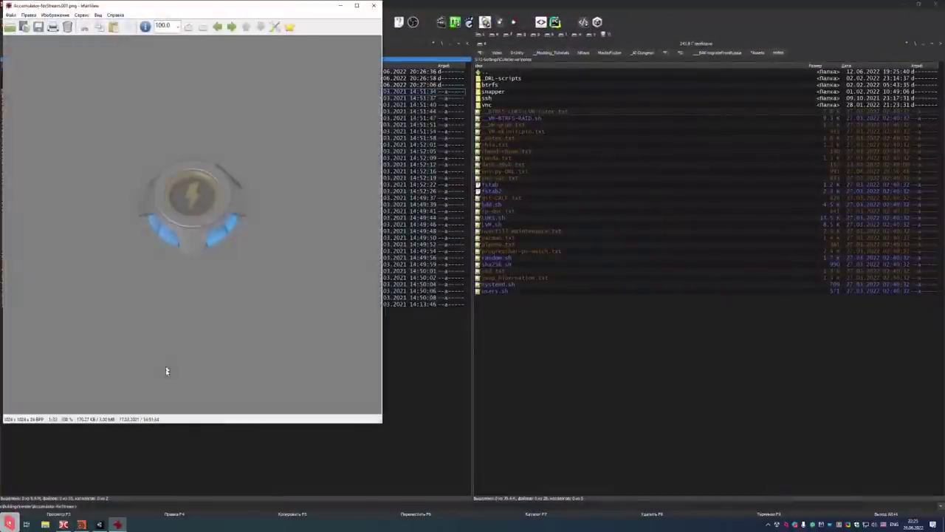
{"action": "key", "text": "space"}
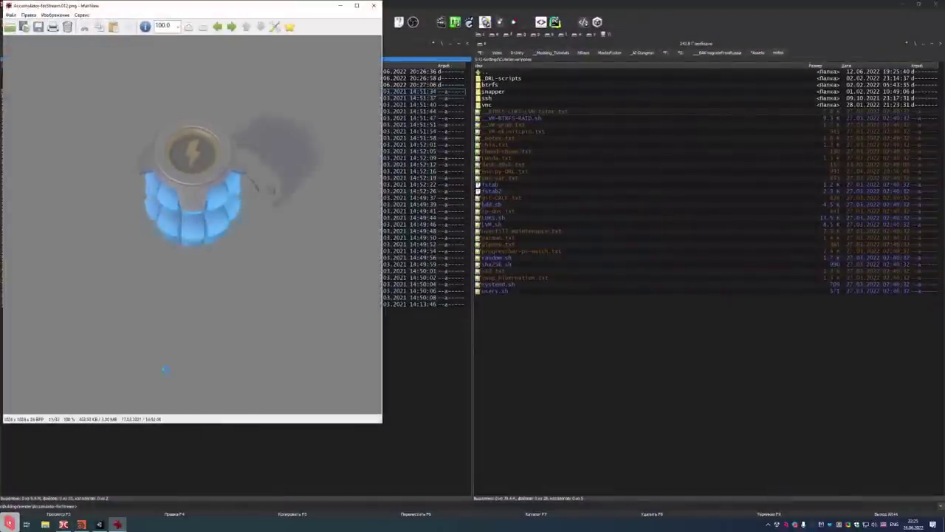
{"action": "key", "text": "space"}
{"action": "key", "text": "space"}
{"action": "key", "text": "space"}
{"action": "key", "text": "space"}
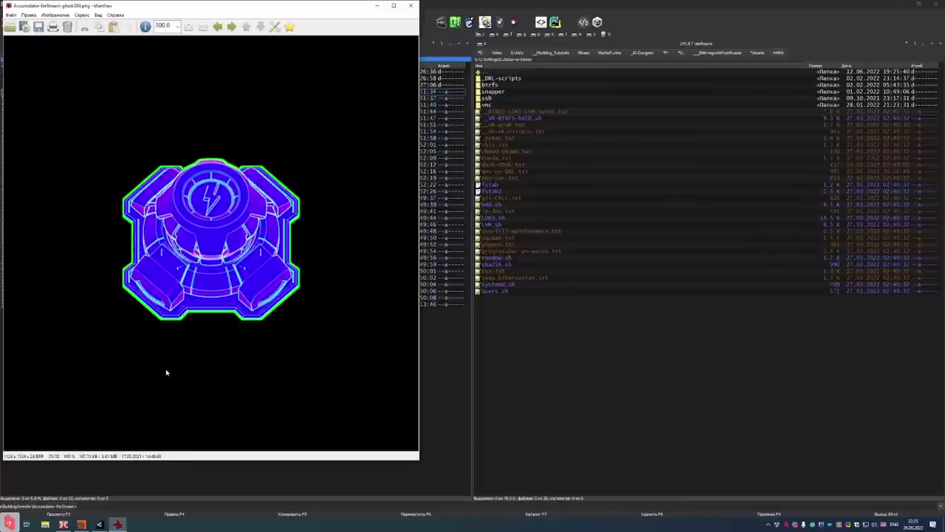
{"action": "key", "text": "BackSpace"}
{"action": "key", "text": "BackSpace"}
{"action": "key", "text": "BackSpace"}
{"action": "key", "text": "BackSpace"}
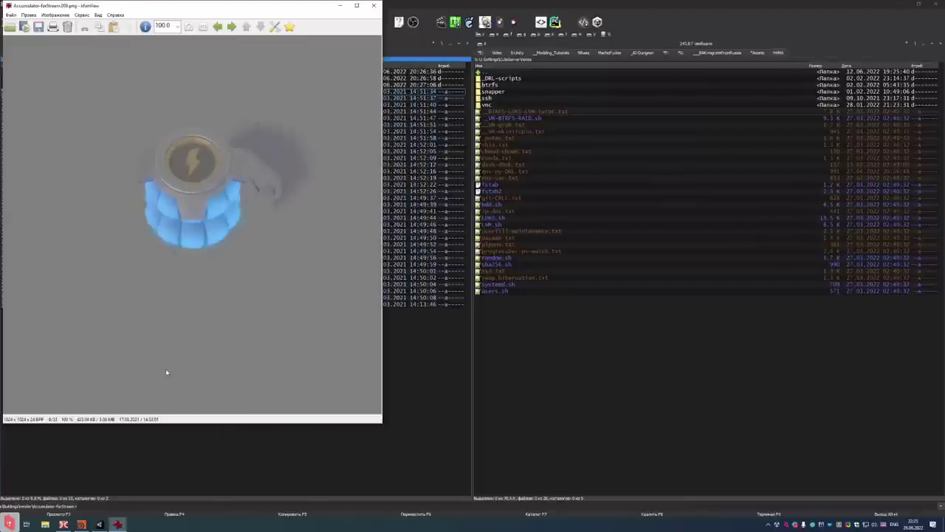
{"action": "key", "text": "space"}
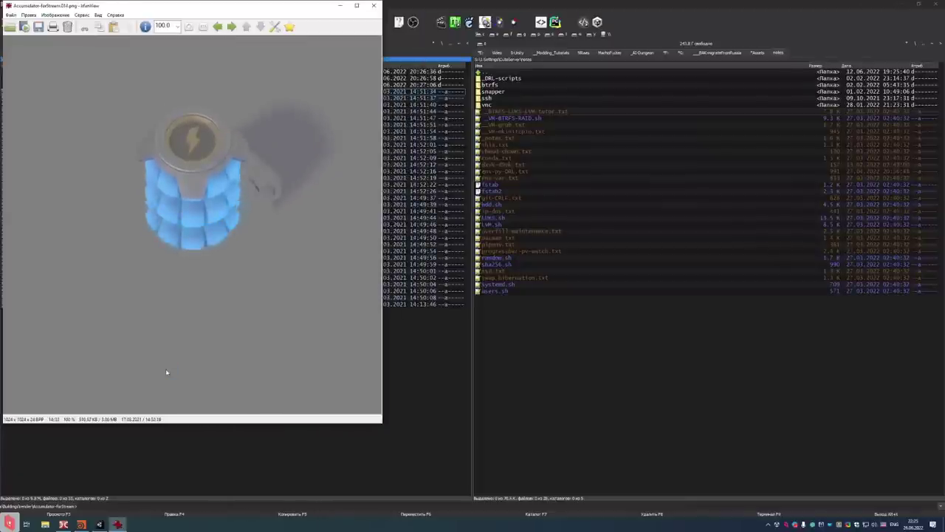
{"action": "key", "text": "Escape"}
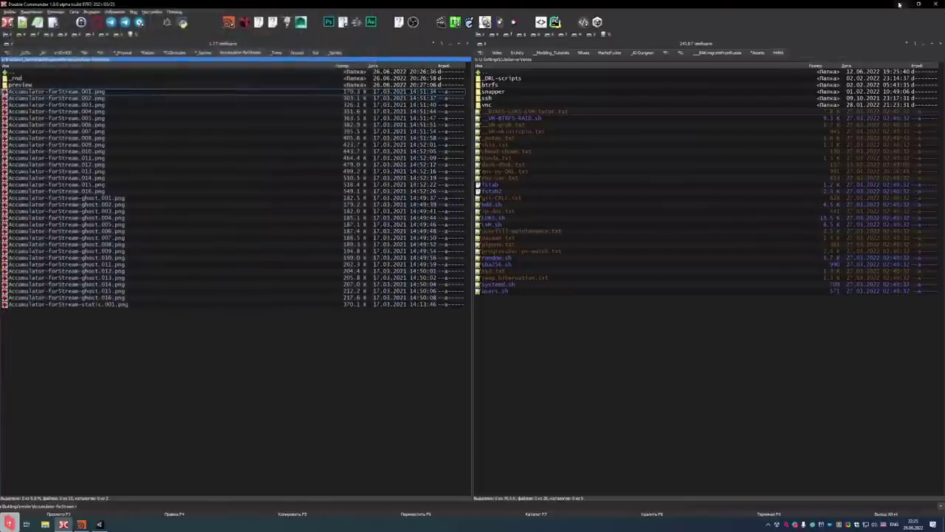
View the first ghost outline image, then bring the running Unity game to the front
{"action": "left_click", "coordinate": [899, 5]}
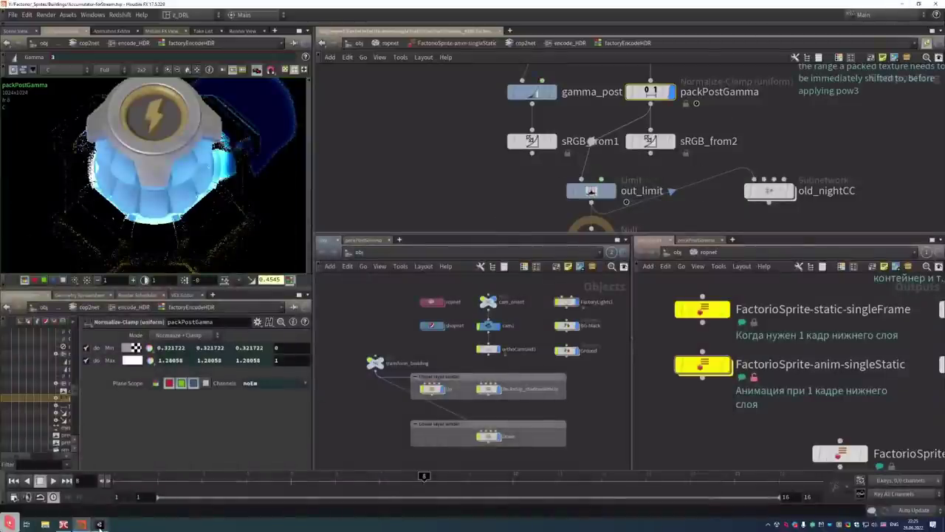
{"action": "mouse_move", "coordinate": [101, 525]}
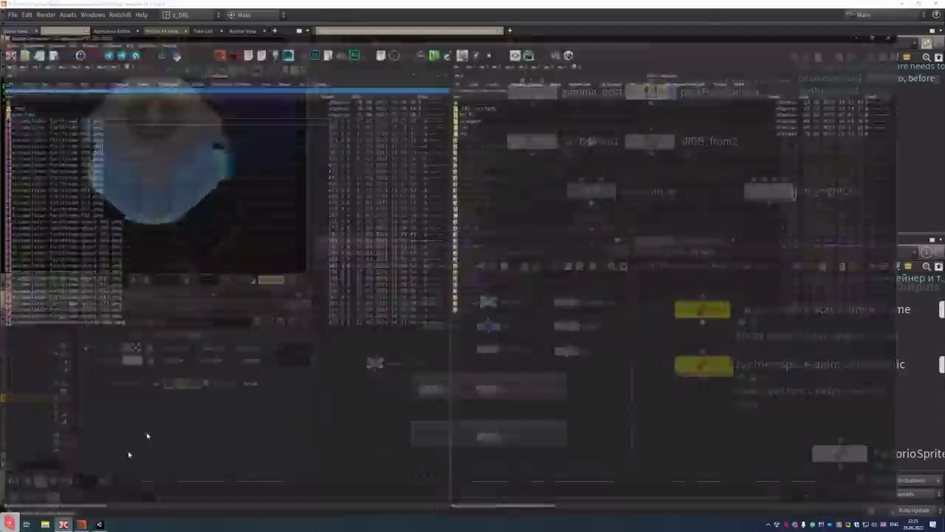
{"action": "left_click", "coordinate": [63, 525]}
{"action": "key", "text": "Down"}
{"action": "key", "text": "Down"}
{"action": "key", "text": "Down"}
{"action": "key", "text": "Down"}
{"action": "key", "text": "Down"}
{"action": "key", "text": "Down"}
{"action": "key", "text": "Down"}
{"action": "key", "text": "Down"}
{"action": "key", "text": "Down"}
{"action": "key", "text": "Down"}
{"action": "key", "text": "Down"}
{"action": "key", "text": "Down"}
{"action": "key", "text": "Down"}
{"action": "key", "text": "Down"}
{"action": "key", "text": "Down"}
{"action": "key", "text": "Down"}
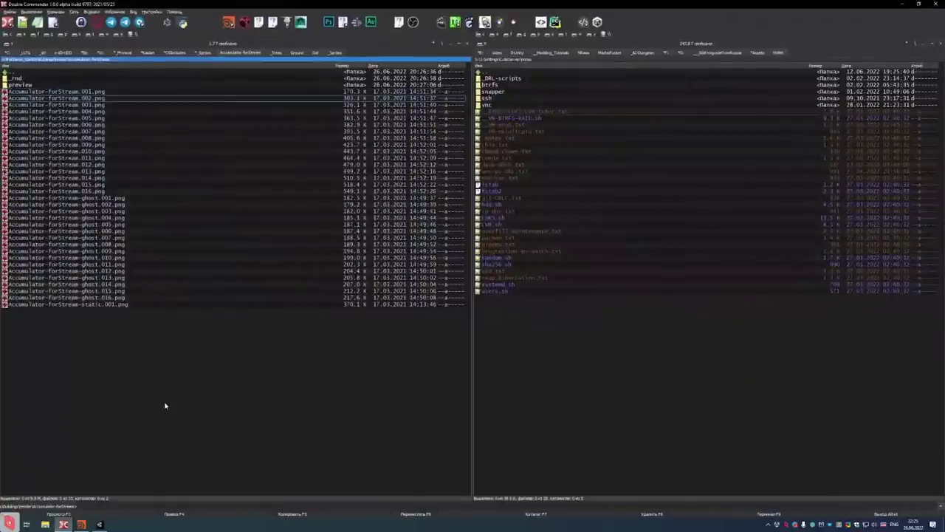
{"action": "key", "text": "Return"}
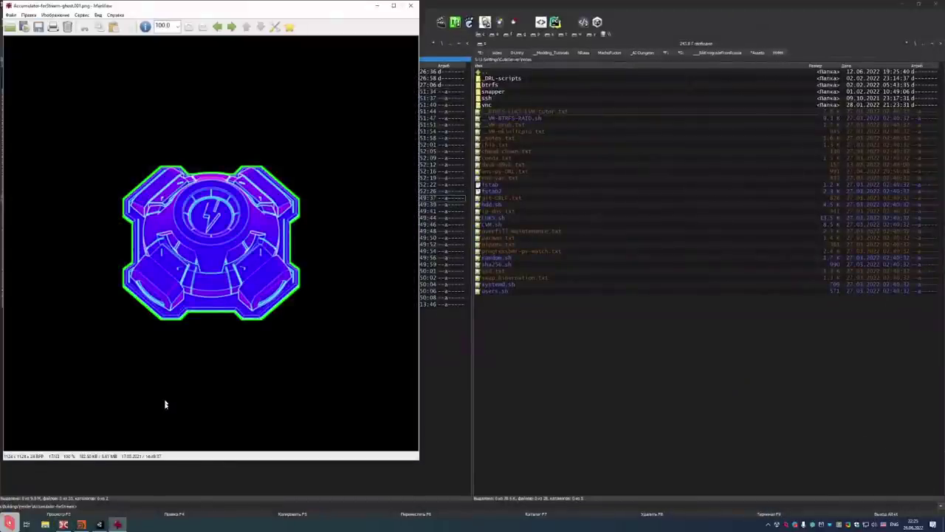
{"action": "key", "text": "Escape"}
{"action": "left_click", "coordinate": [99, 525]}
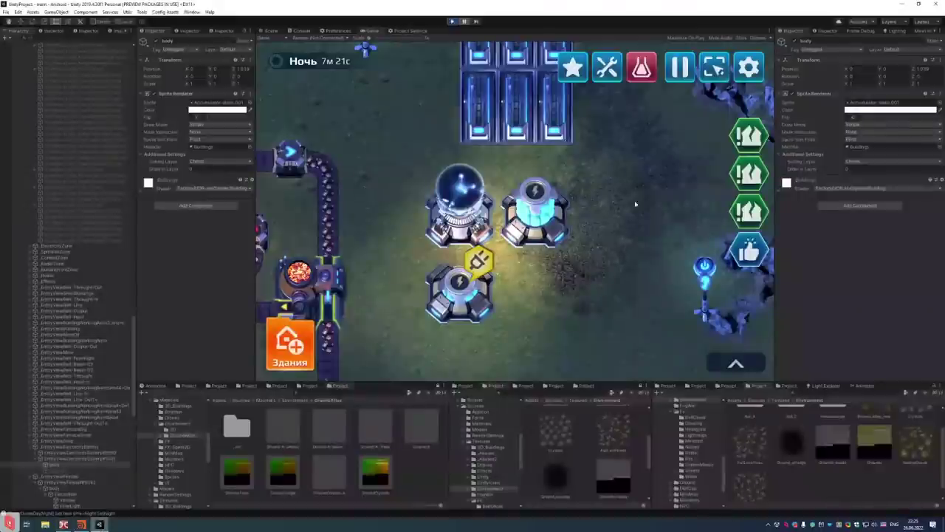
Pick Контейнер from the Здания > РАЗНОЕ category and drag it above the buildings
{"action": "left_click", "coordinate": [310, 341]}
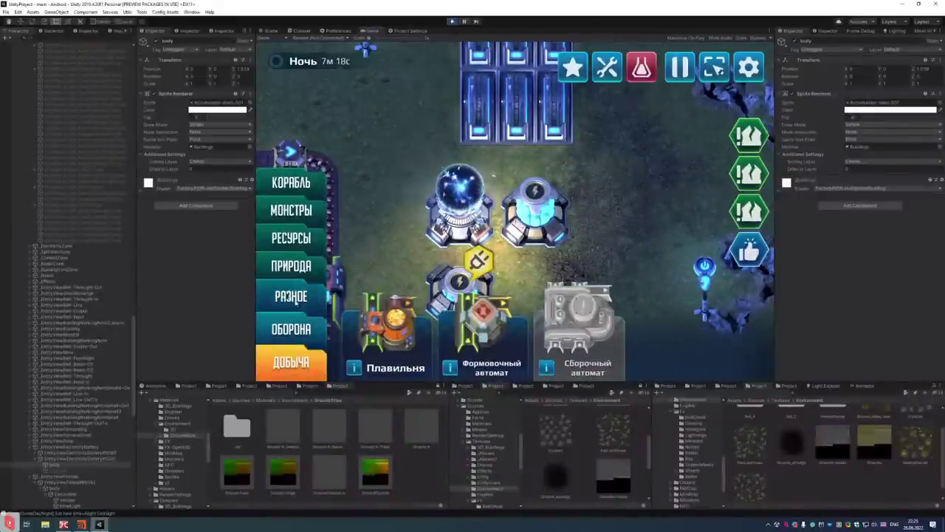
{"action": "left_click", "coordinate": [270, 294]}
{"action": "left_click", "coordinate": [483, 336]}
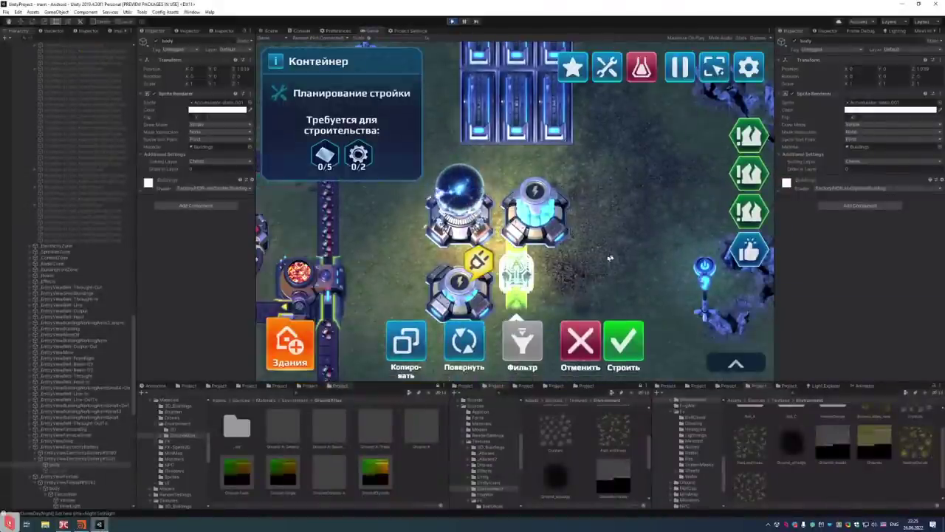
{"action": "left_click_drag", "start_coordinate": [626, 240], "coordinate": [488, 186]}
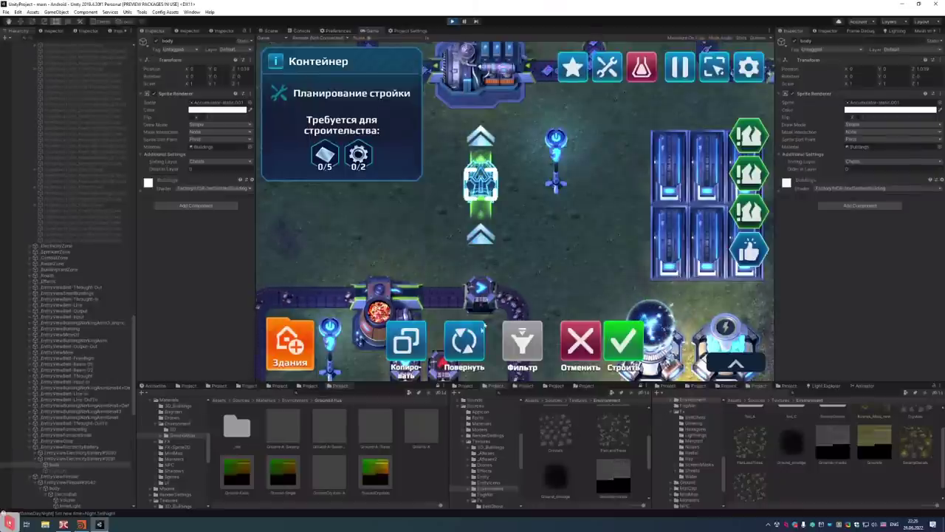
Rotate the container plan three times to face left and shift it left and down
{"action": "left_click", "coordinate": [465, 346]}
{"action": "left_click", "coordinate": [466, 346]}
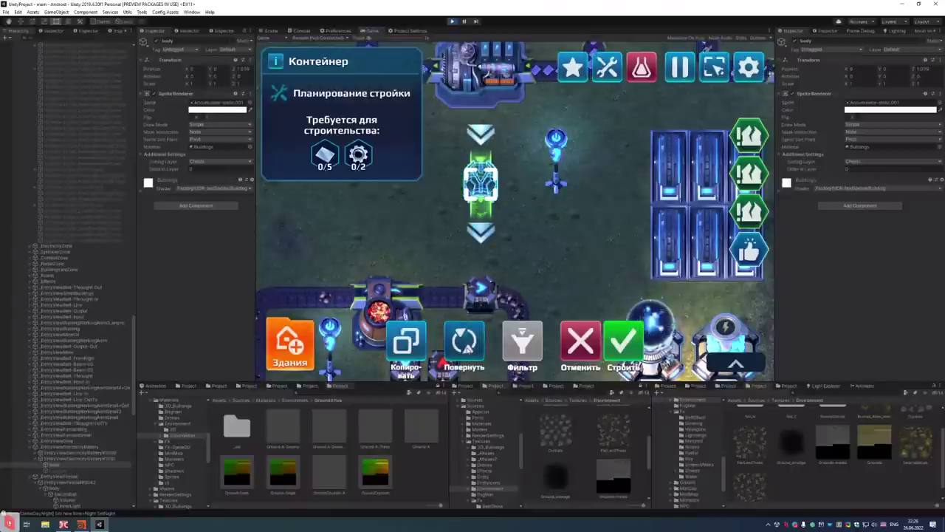
{"action": "left_click", "coordinate": [465, 346]}
{"action": "left_click_drag", "start_coordinate": [481, 186], "coordinate": [401, 220]}
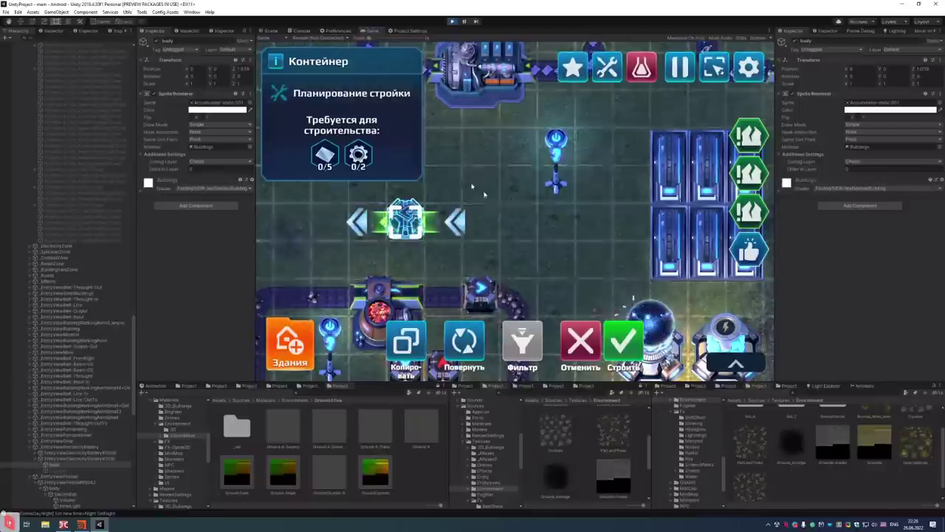
{"action": "left_click_drag", "start_coordinate": [464, 182], "coordinate": [627, 190]}
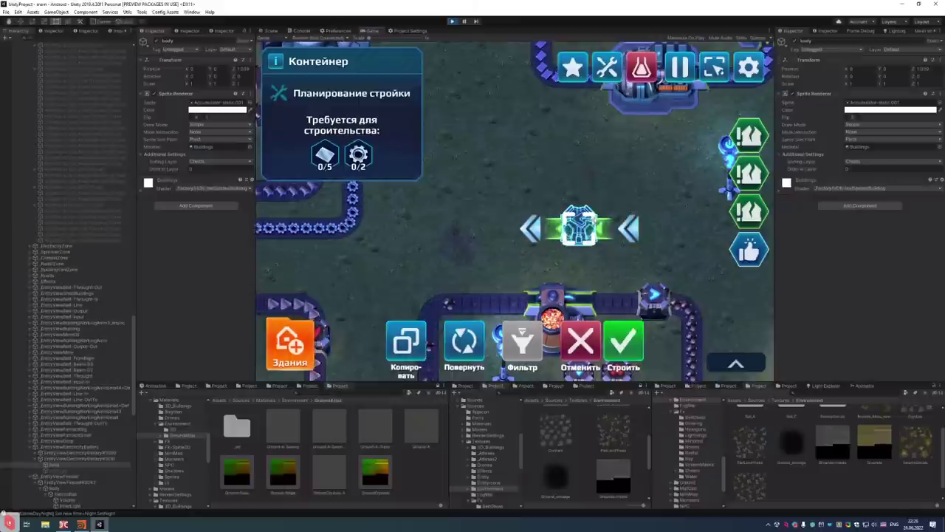
{"action": "left_click", "coordinate": [814, 525]}
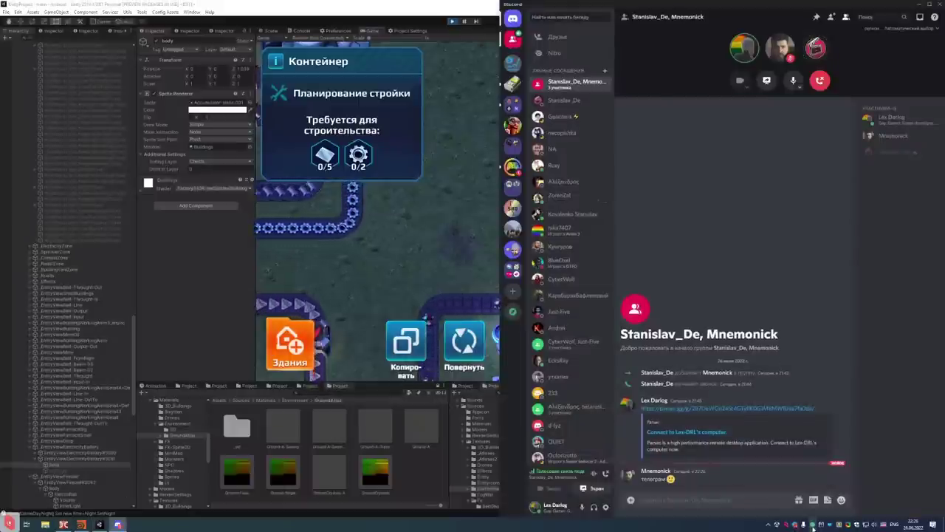
{"action": "left_click", "coordinate": [919, 9]}
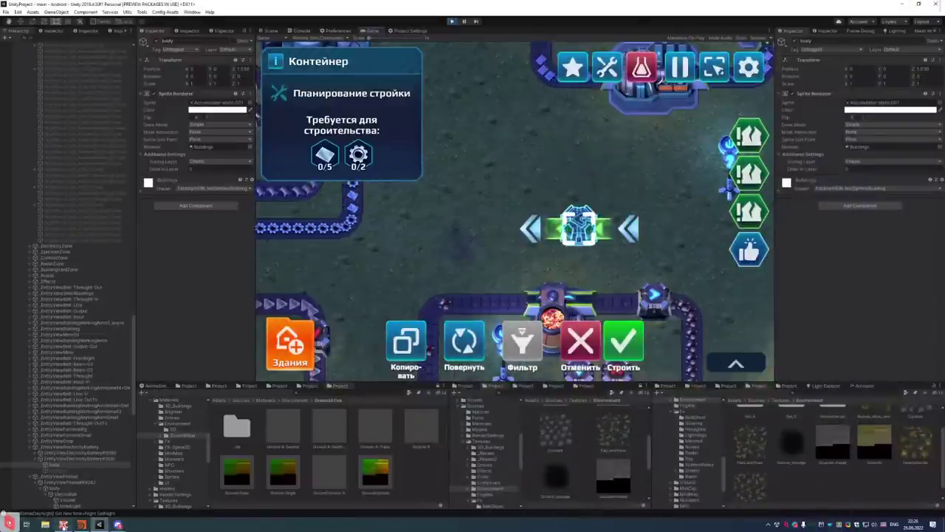
Dismiss the file manager and Discord windows and return to Houdini FX's packPostGamma view
{"action": "left_click", "coordinate": [64, 526]}
{"action": "left_click", "coordinate": [64, 526]}
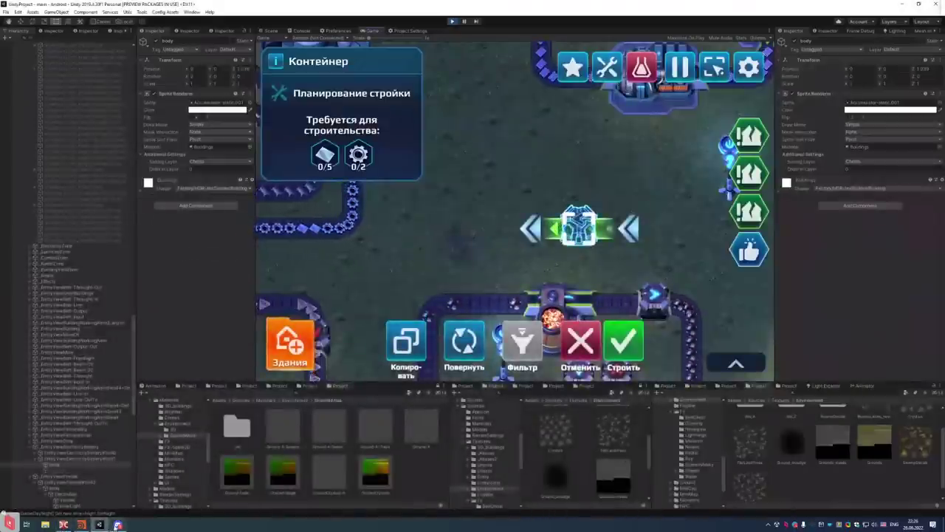
{"action": "left_click", "coordinate": [117, 525]}
{"action": "left_click", "coordinate": [117, 525]}
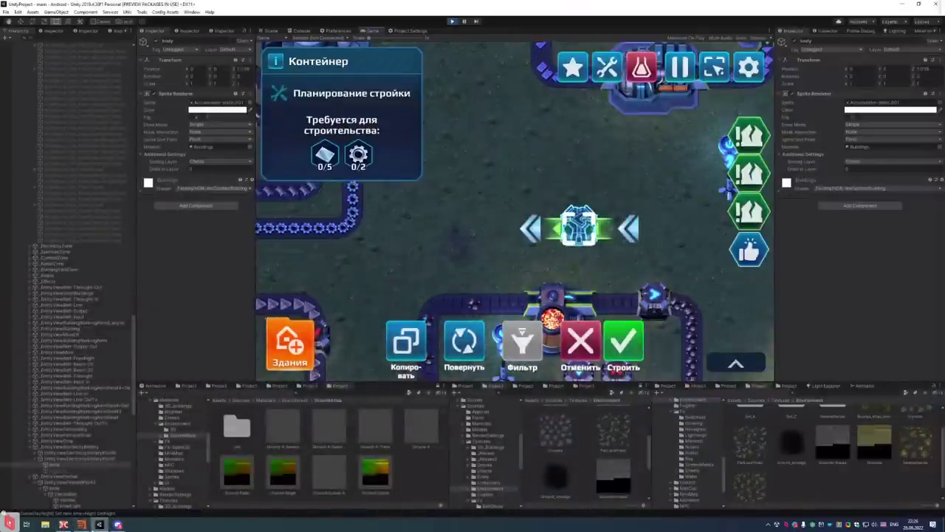
{"action": "left_click", "coordinate": [83, 525]}
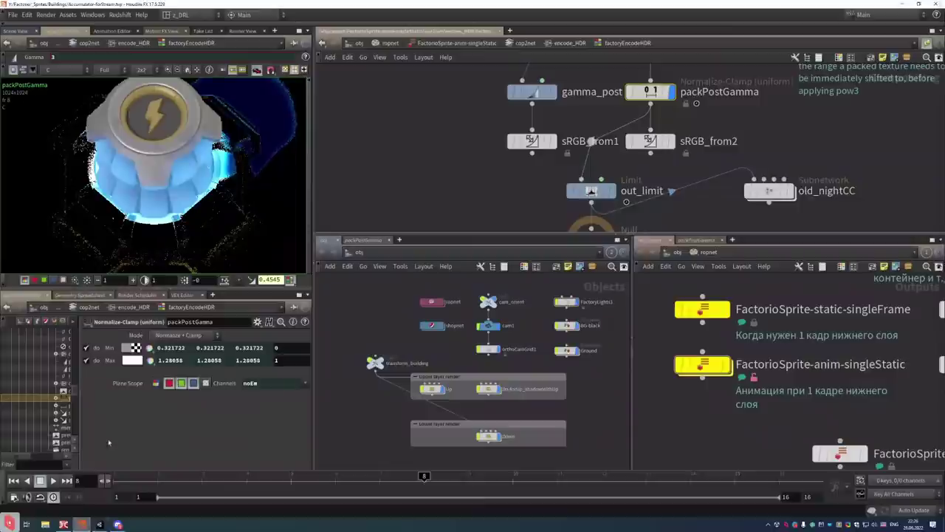
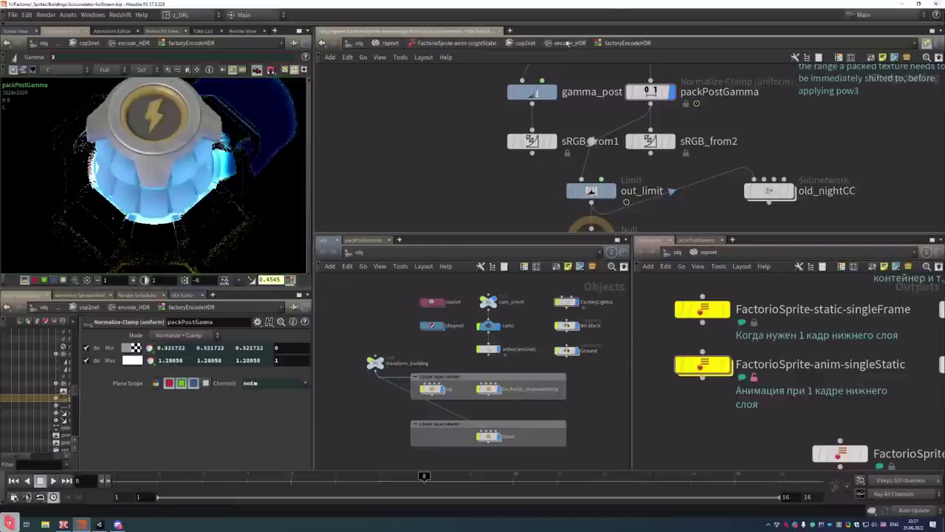
In the encode_HDR network, match factoryEncodeHDR to its current definition
{"action": "left_click", "coordinate": [567, 43]}
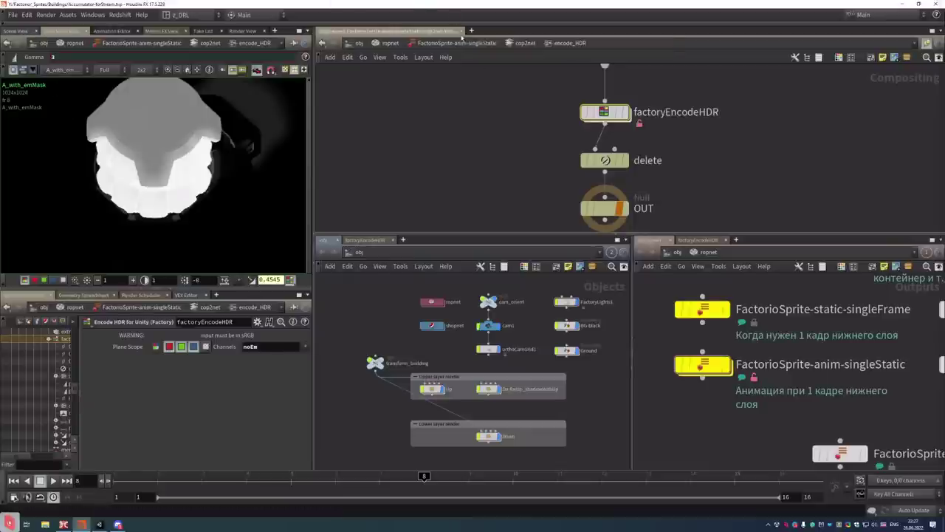
{"action": "right_click", "coordinate": [604, 113]}
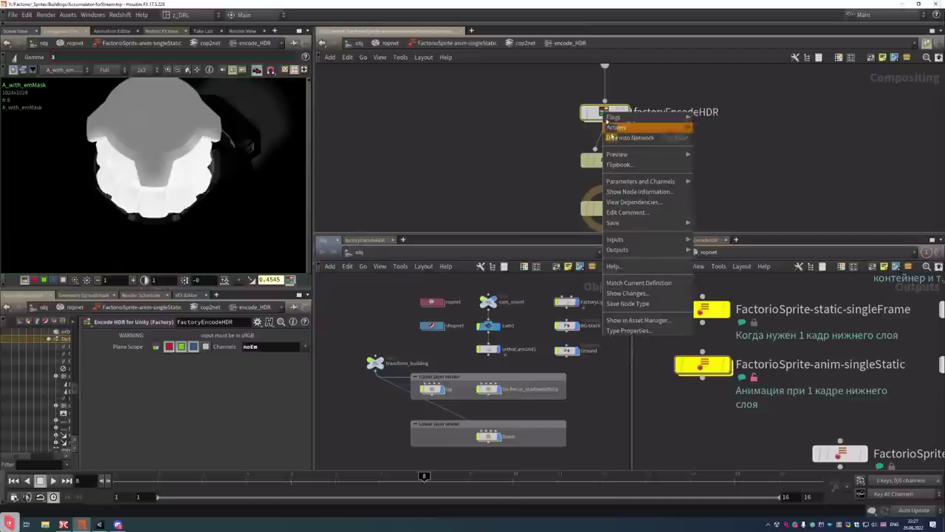
{"action": "left_click", "coordinate": [629, 282]}
Display merge_out, then factoryEncodeHDR, viewing the C colour plane
{"action": "middle_click_drag", "start_coordinate": [713, 138], "coordinate": [713, 231]}
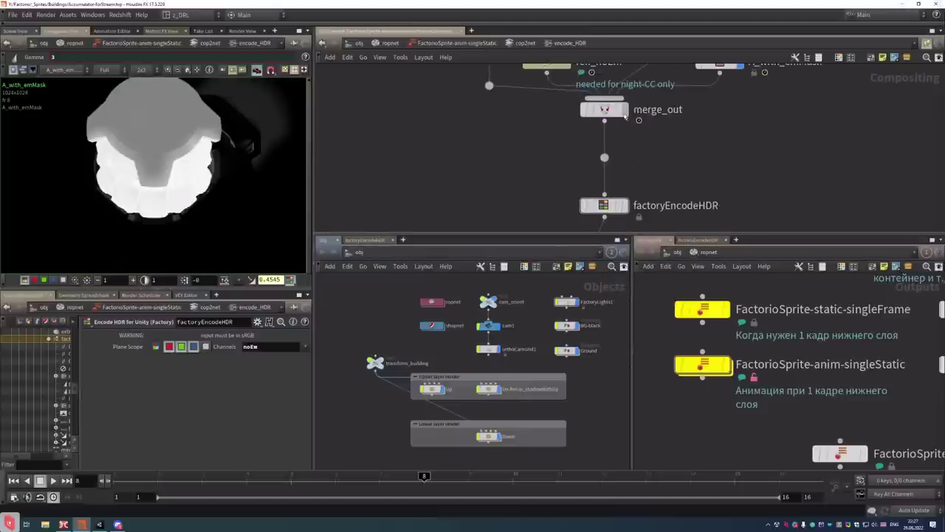
{"action": "left_click", "coordinate": [625, 109]}
{"action": "left_click", "coordinate": [59, 69]}
{"action": "left_click", "coordinate": [53, 80]}
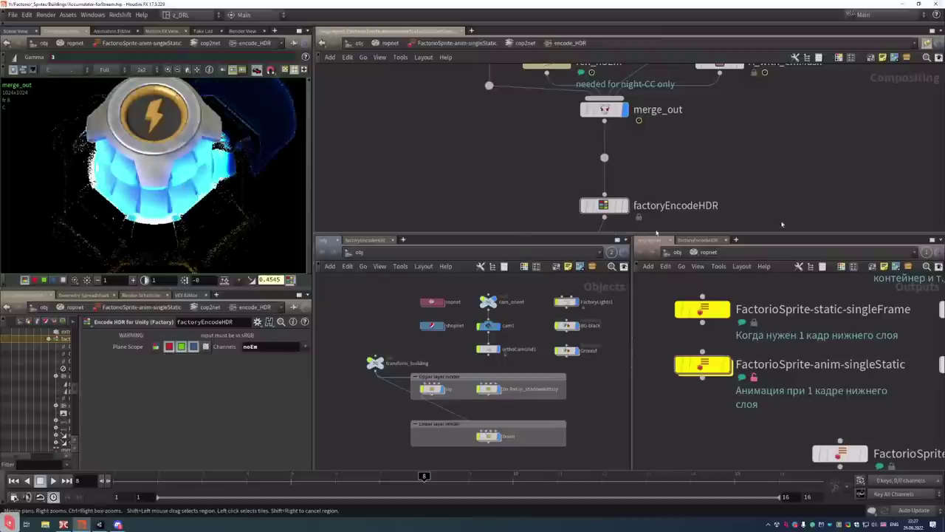
{"action": "left_click", "coordinate": [625, 206]}
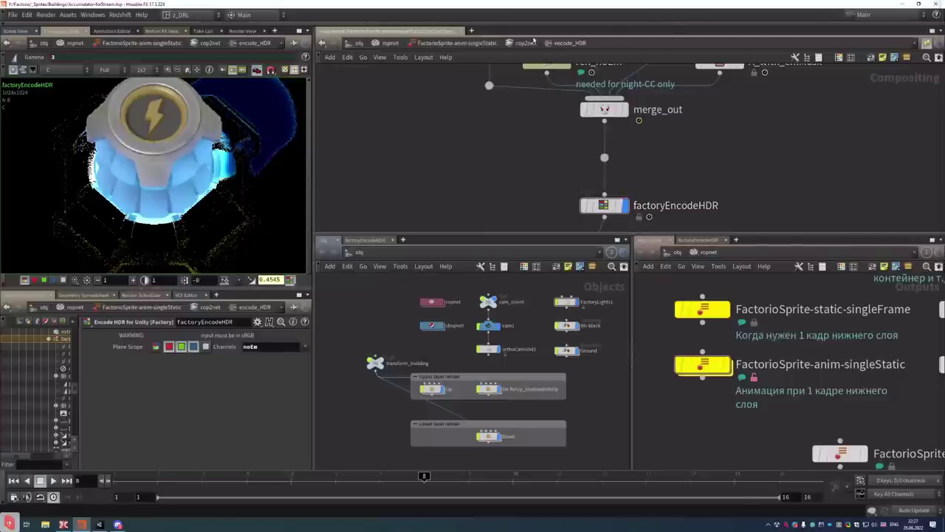
In cop2net, display cached0_matte in the viewer with gamma set to 1
{"action": "left_click", "coordinate": [522, 43]}
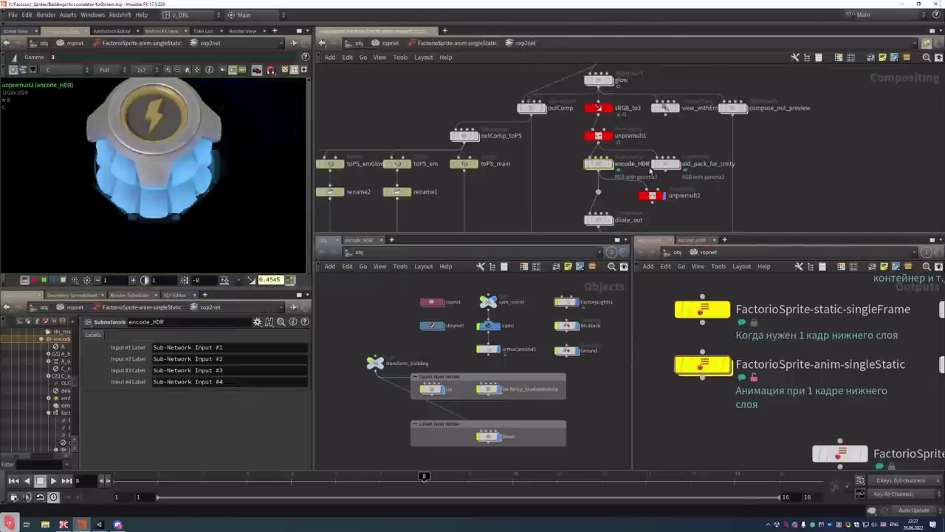
{"action": "scroll", "coordinate": [687, 191], "scroll_direction": "down", "scroll_amount": 5}
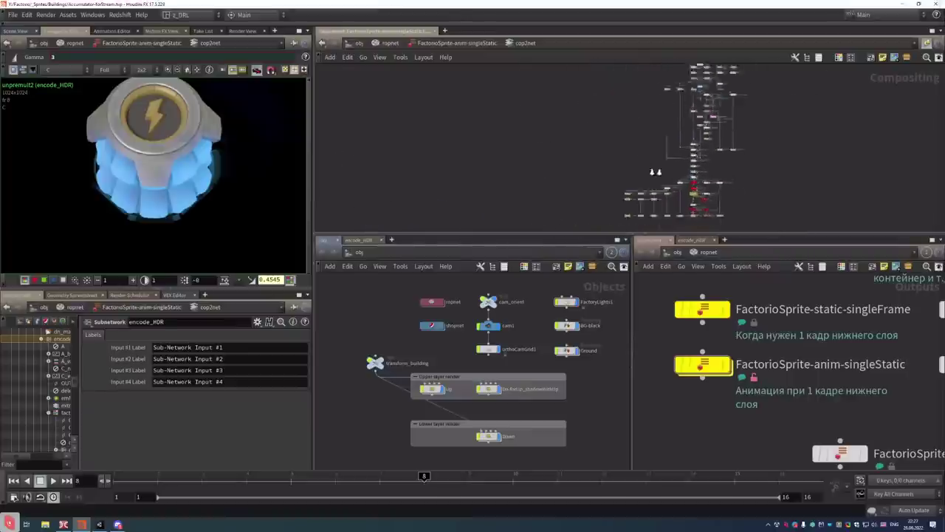
{"action": "scroll", "coordinate": [524, 131], "scroll_direction": "up", "scroll_amount": 8}
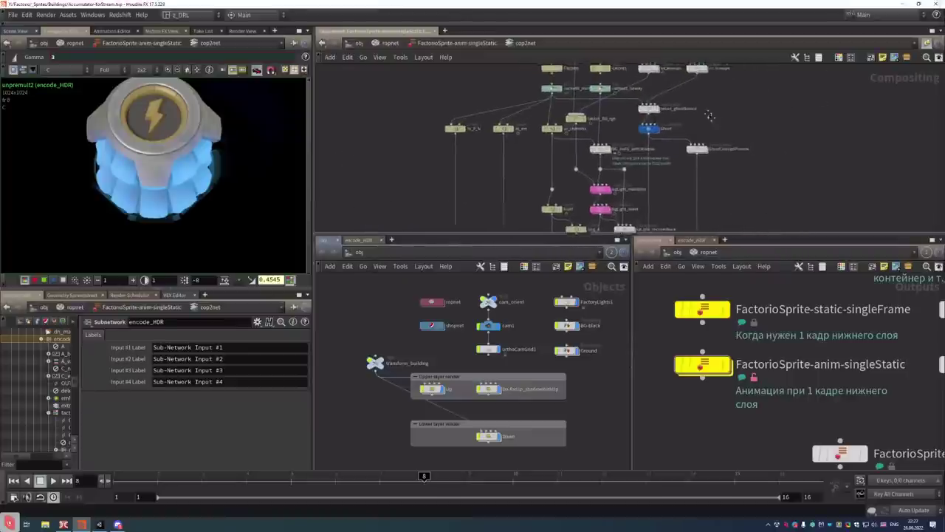
{"action": "left_click", "coordinate": [469, 122]}
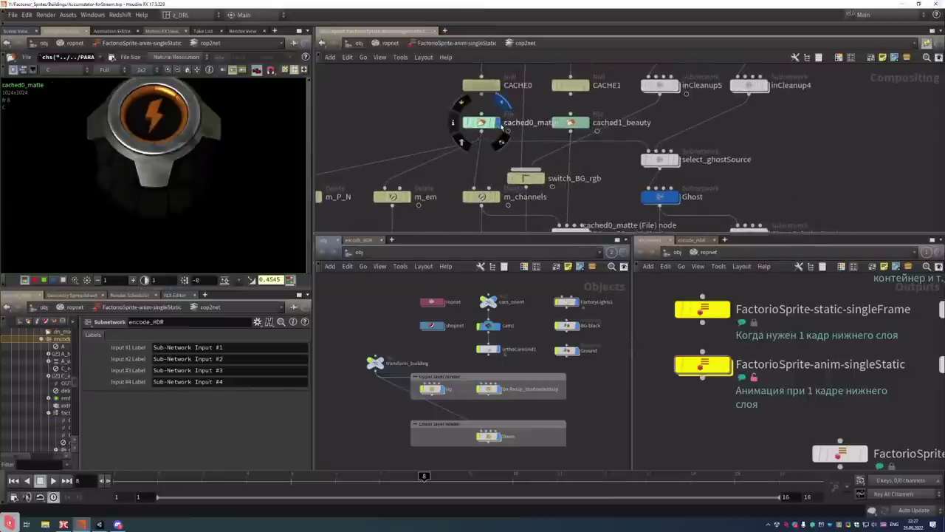
{"action": "type", "text": "1"}
{"action": "key", "text": "Return"}
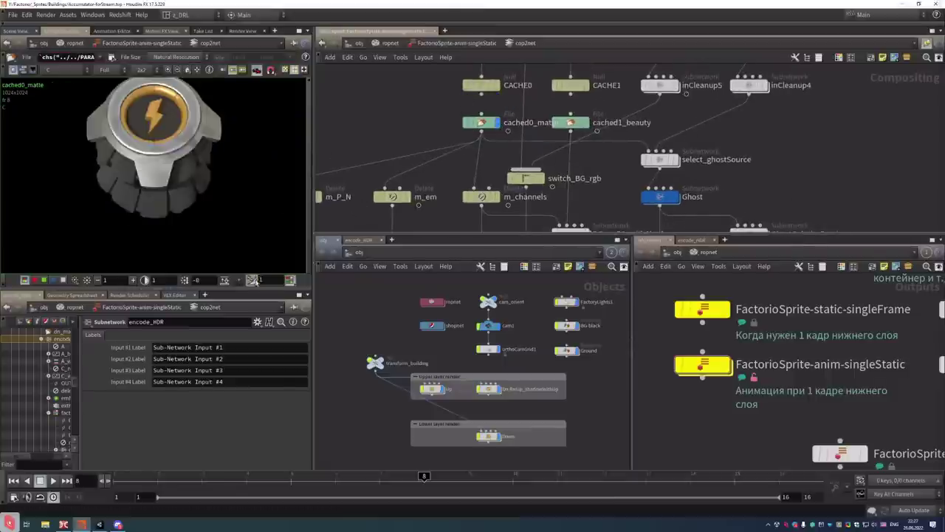
Step through the A, P, N, diffuse, diffusefilter and bN planes
{"action": "left_click", "coordinate": [49, 70]}
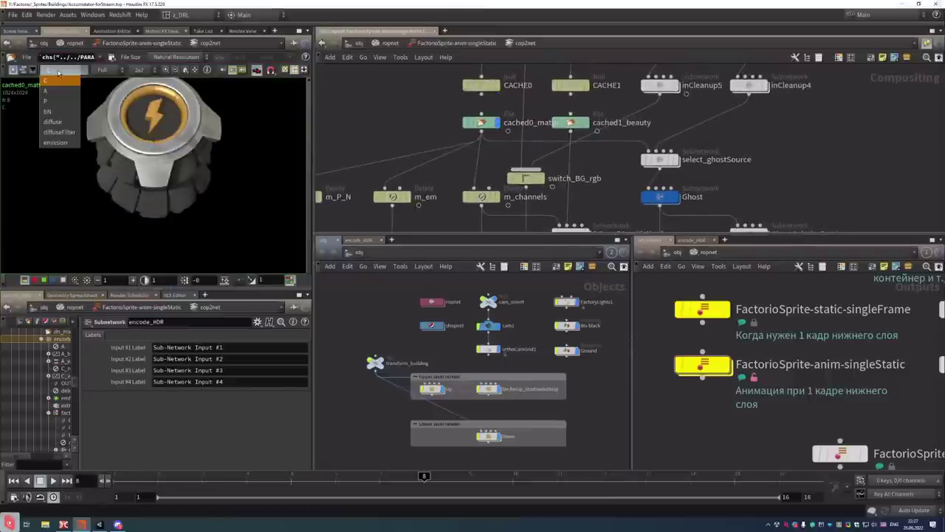
{"action": "left_click", "coordinate": [47, 90]}
{"action": "left_click", "coordinate": [52, 70]}
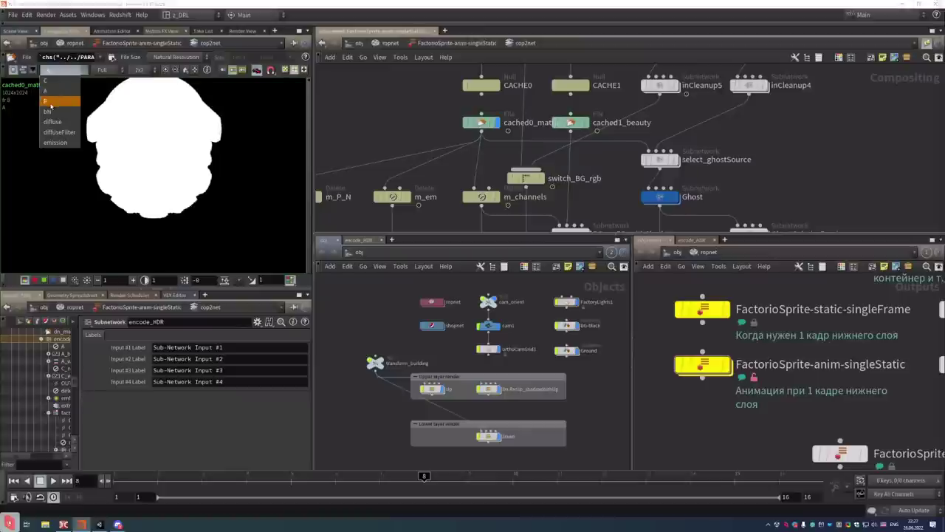
{"action": "left_click", "coordinate": [49, 102]}
{"action": "left_click", "coordinate": [57, 70]}
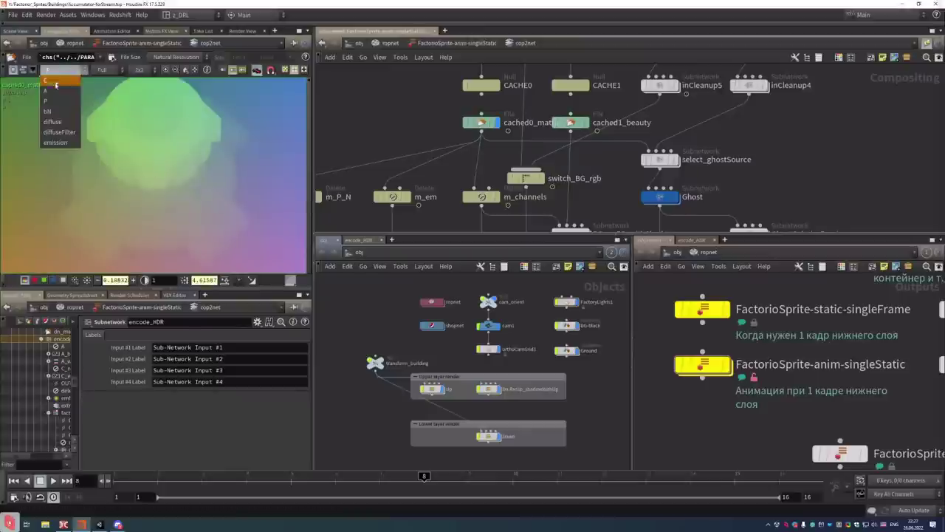
{"action": "left_click", "coordinate": [55, 111]}
{"action": "left_click", "coordinate": [58, 70]}
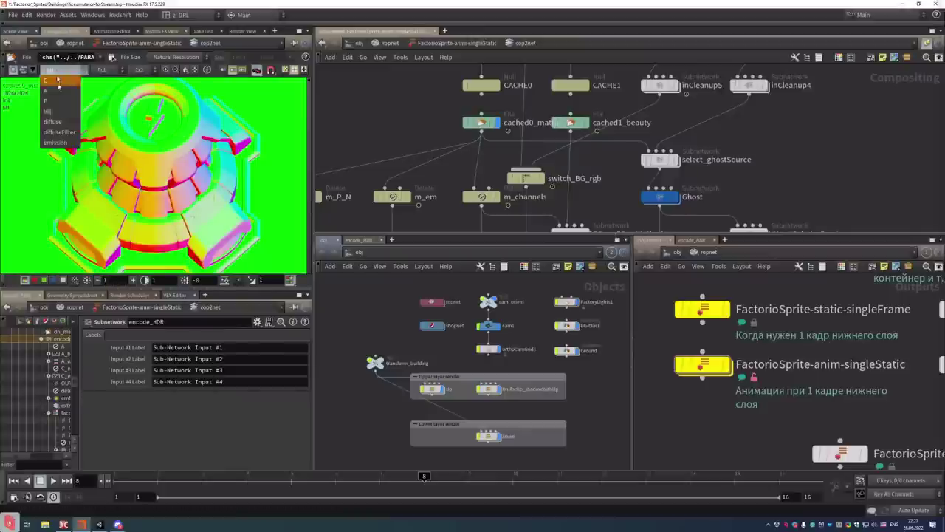
{"action": "left_click", "coordinate": [55, 124]}
{"action": "left_click", "coordinate": [59, 70]}
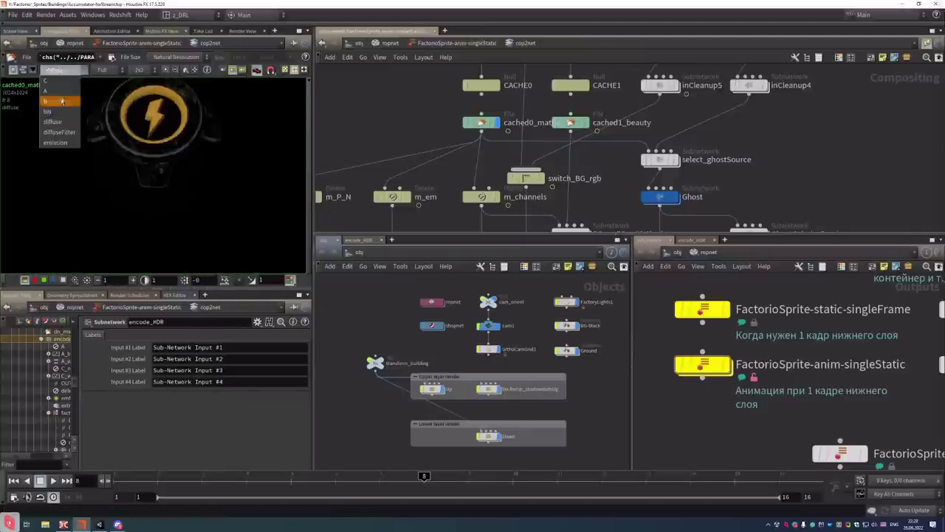
{"action": "left_click", "coordinate": [56, 133]}
{"action": "left_click", "coordinate": [59, 71]}
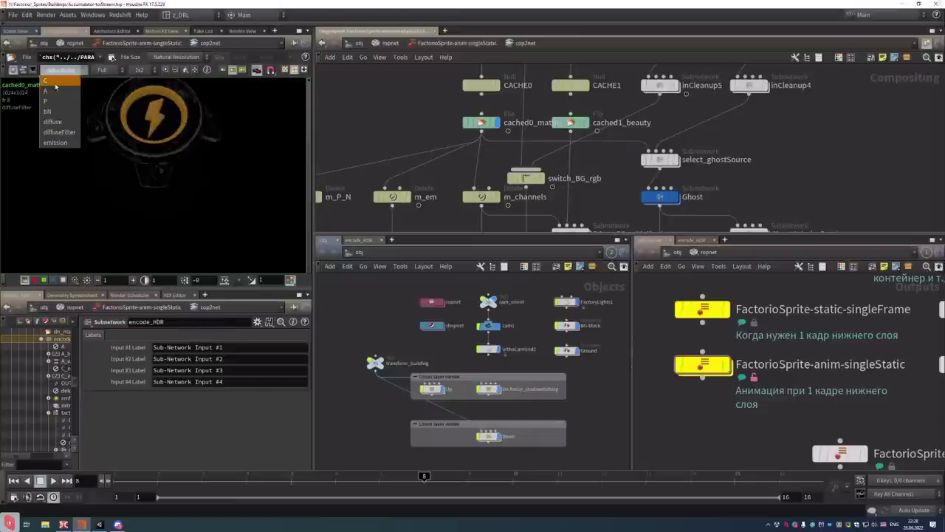
{"action": "left_click", "coordinate": [55, 111]}
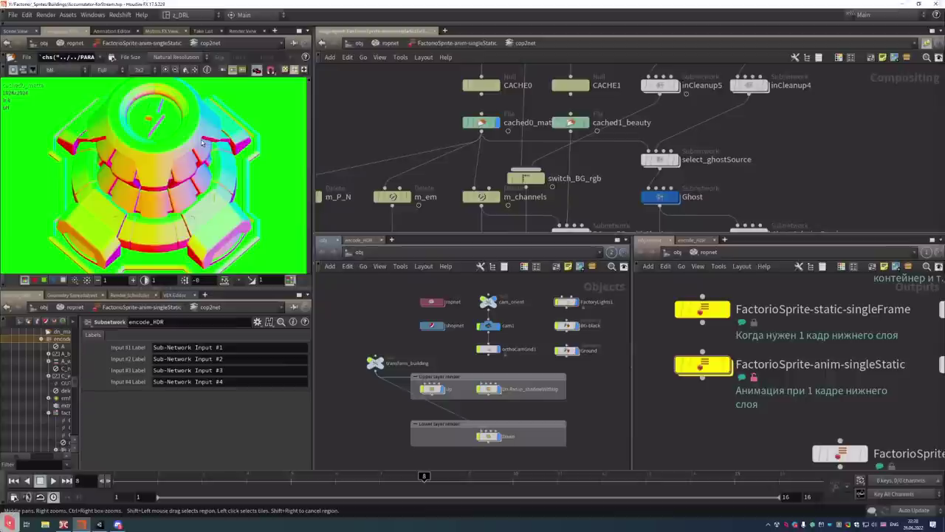
{"action": "middle_click_drag", "start_coordinate": [702, 180], "coordinate": [624, 123]}
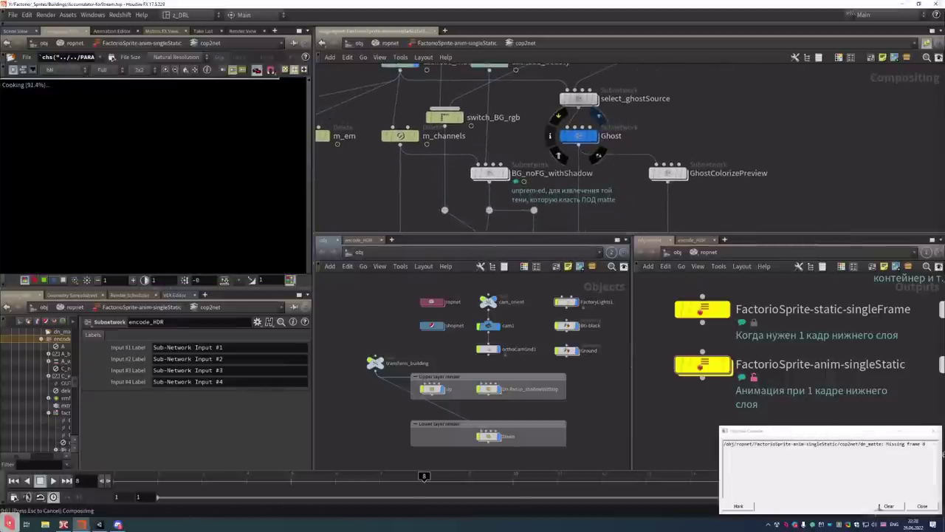
Clear and close the console, view Ghost's red then green channel, then go to Unity
{"action": "left_click", "coordinate": [889, 506]}
{"action": "left_click", "coordinate": [922, 505]}
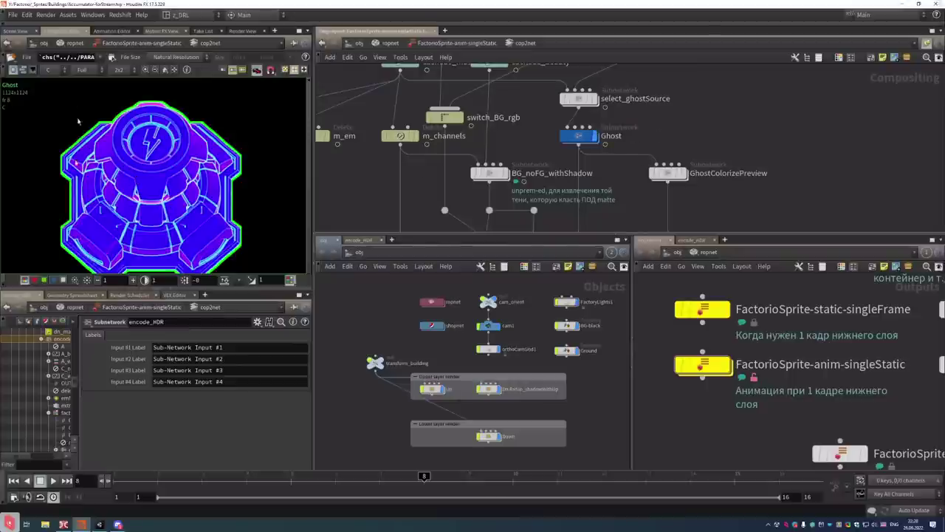
{"action": "left_click", "coordinate": [34, 280]}
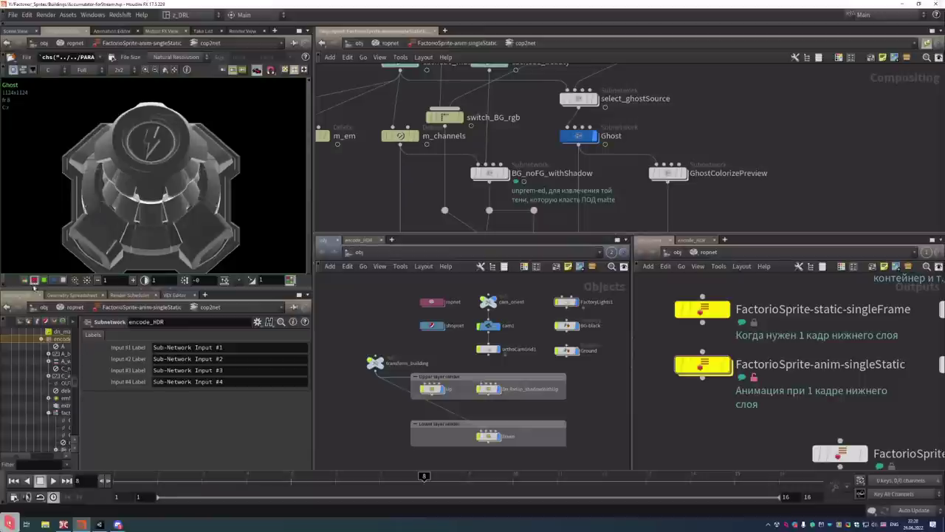
{"action": "left_click", "coordinate": [44, 281]}
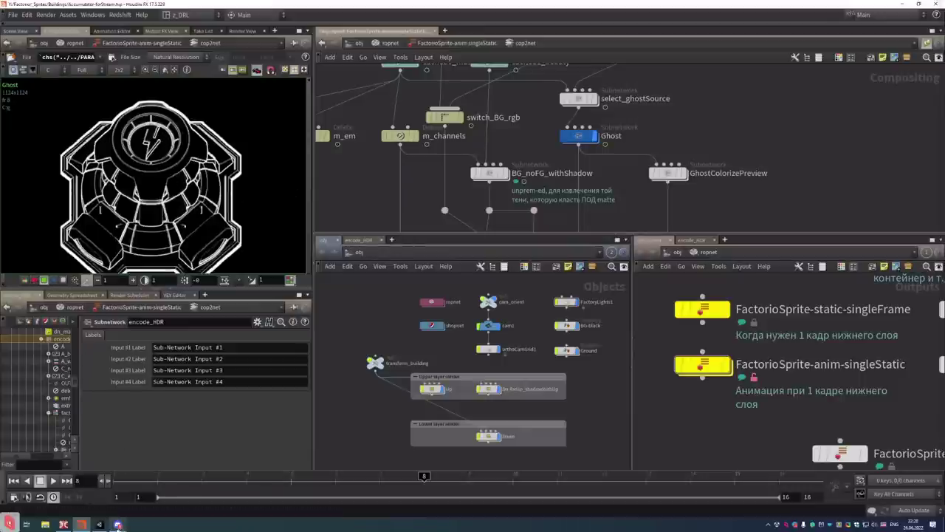
{"action": "left_click", "coordinate": [99, 524]}
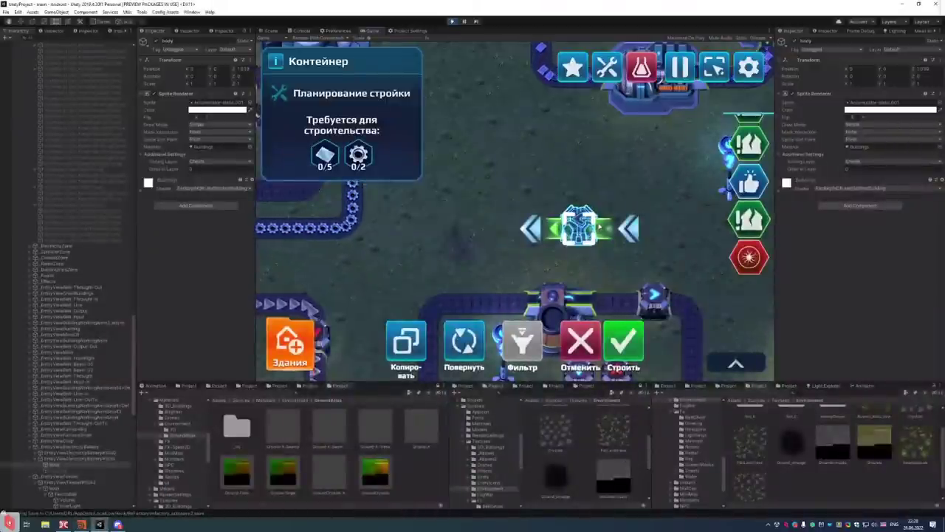
Zoom and pan the Scene view to recentre the accumulator sprite, then return to Houdini
{"action": "left_click", "coordinate": [271, 31]}
{"action": "scroll", "coordinate": [650, 247], "scroll_direction": "down", "scroll_amount": 10}
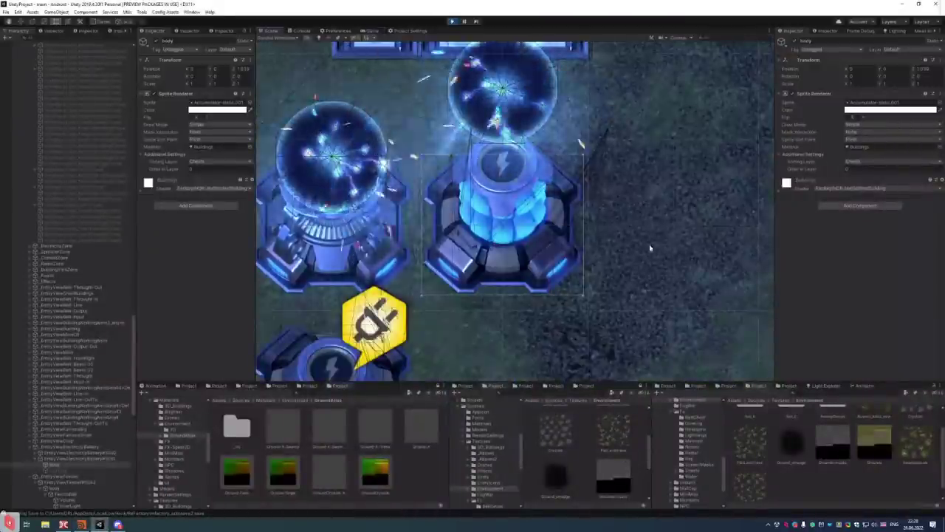
{"action": "scroll", "coordinate": [648, 267], "scroll_direction": "up", "scroll_amount": 10}
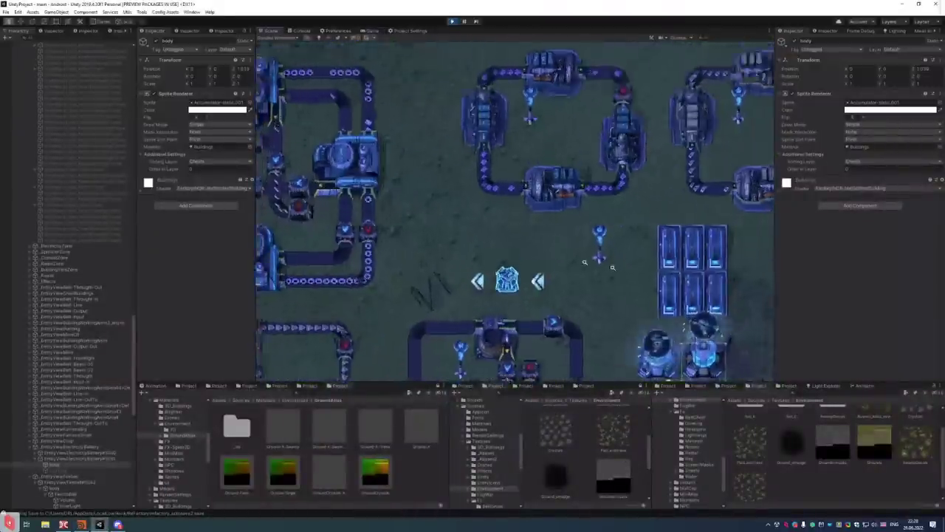
{"action": "scroll", "coordinate": [663, 177], "scroll_direction": "down", "scroll_amount": 8}
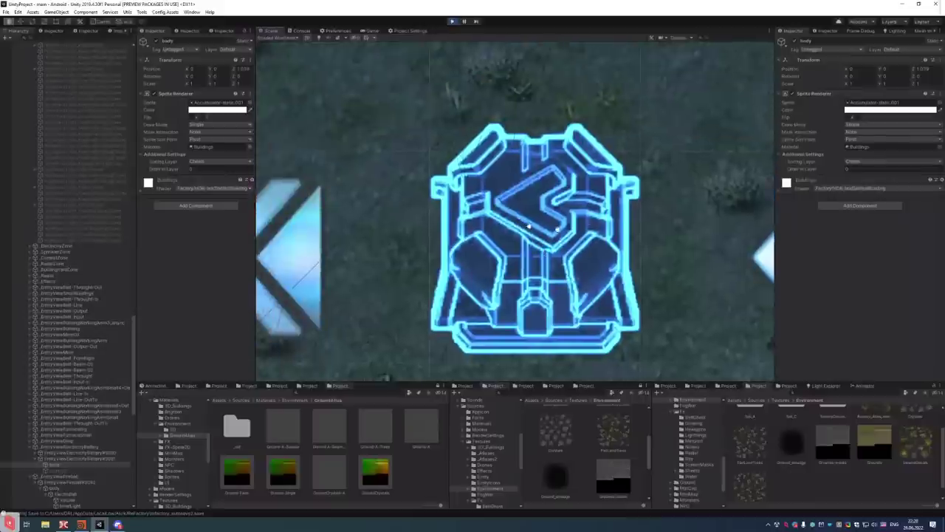
{"action": "middle_click_drag", "start_coordinate": [524, 202], "coordinate": [489, 232]}
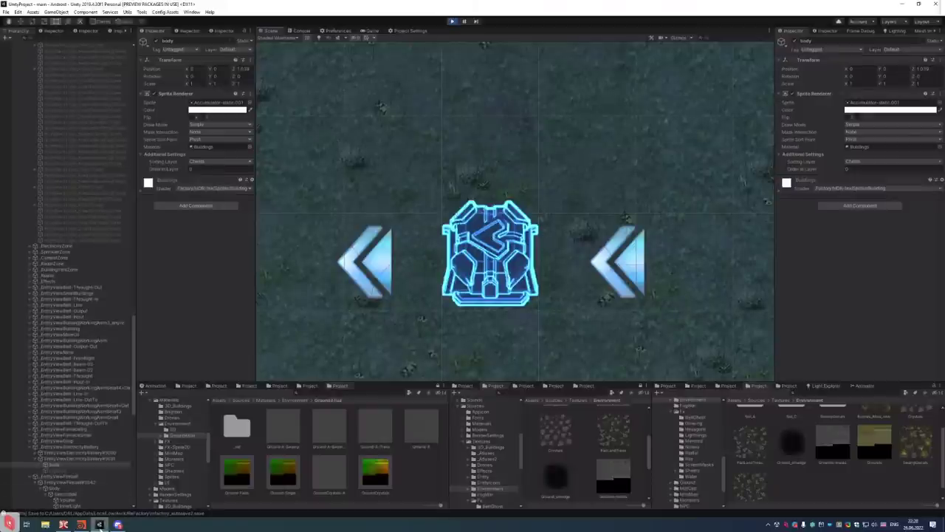
{"action": "left_click", "coordinate": [80, 524]}
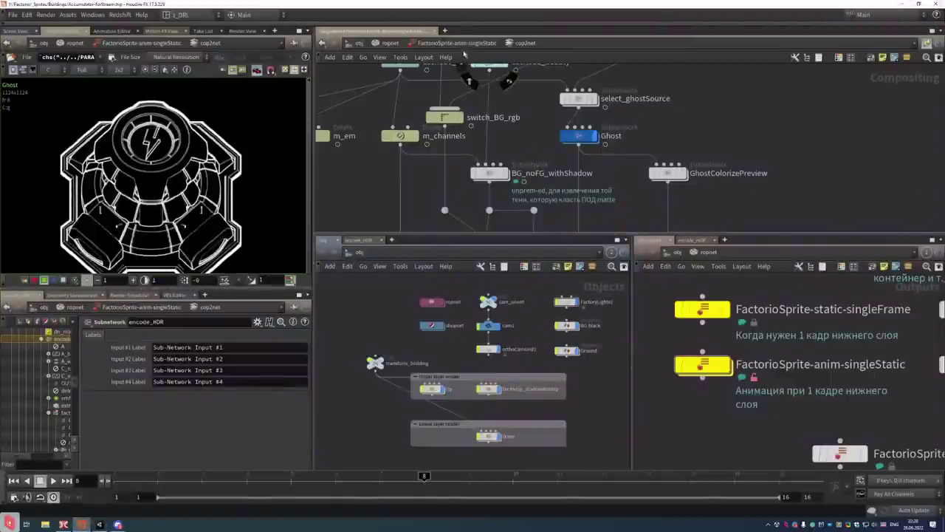
Inside cop2net, preview CACHE3 and then cached3_withShadow, choosing a different image plane
{"action": "left_click", "coordinate": [464, 44]}
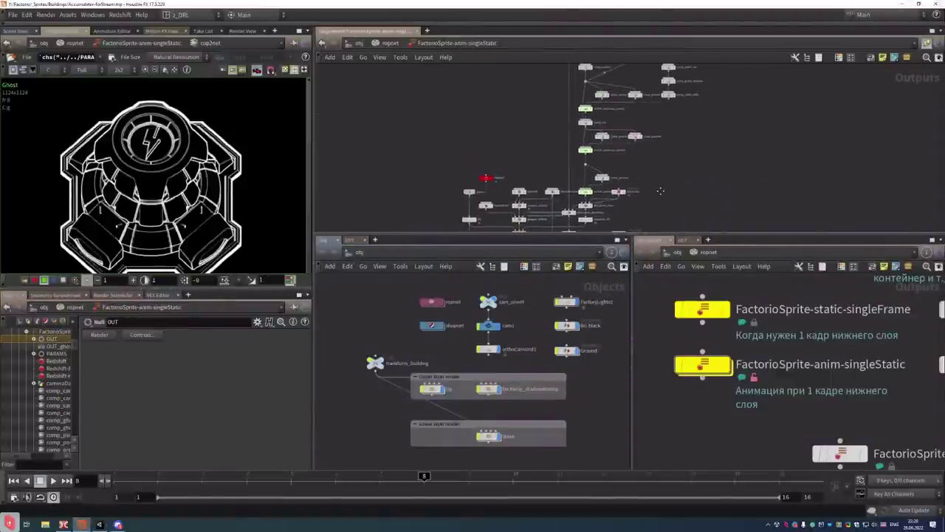
{"action": "double_click", "coordinate": [617, 171]}
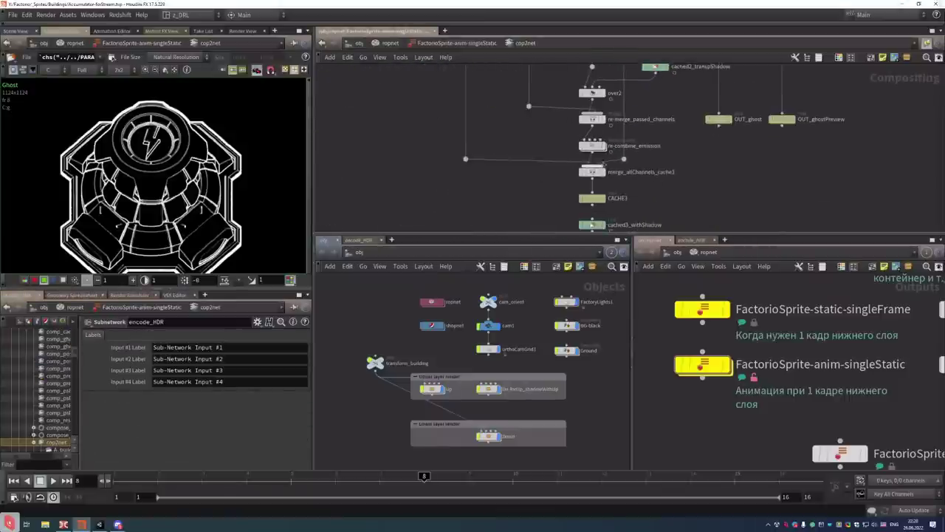
{"action": "left_click", "coordinate": [604, 198]}
{"action": "left_click", "coordinate": [610, 147]}
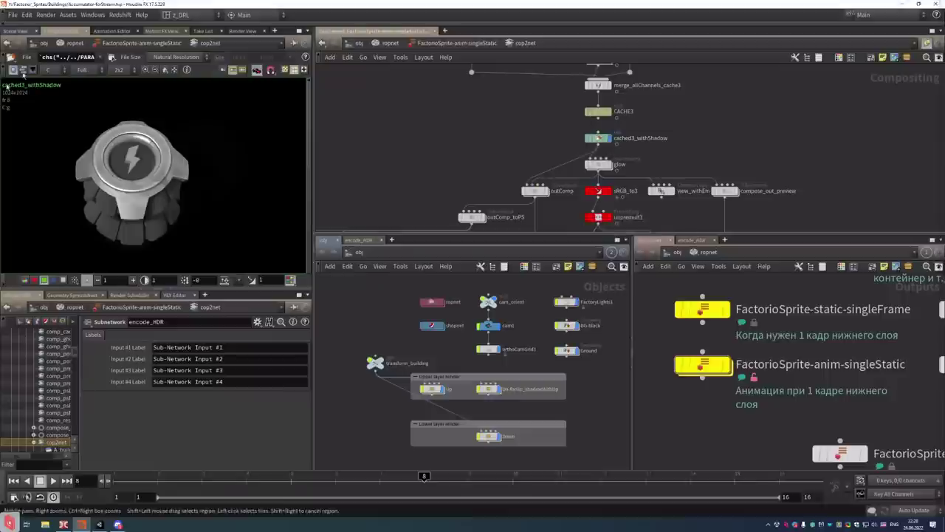
{"action": "left_click", "coordinate": [62, 70]}
{"action": "left_click", "coordinate": [25, 283]}
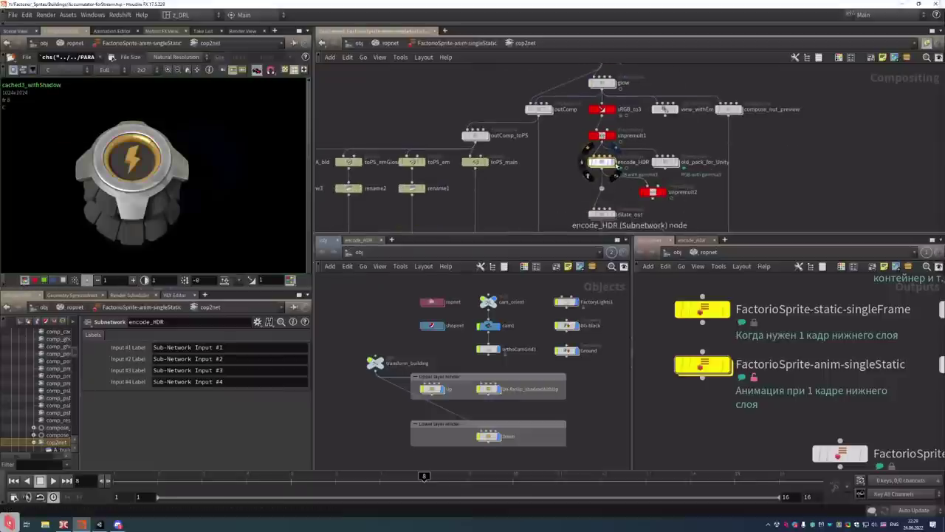
Preview encode_HDR, then sRGB_from2, checking its alpha before returning to colour
{"action": "left_click", "coordinate": [615, 162]}
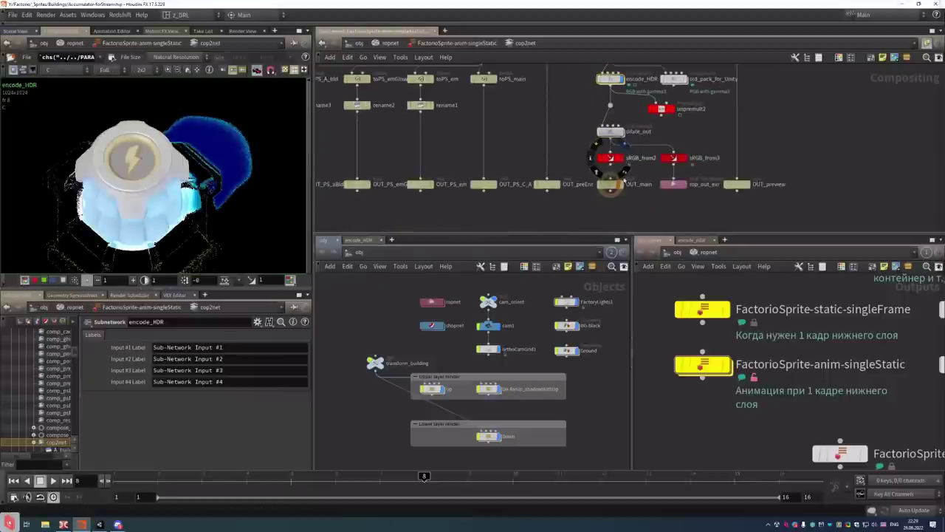
{"action": "left_click", "coordinate": [615, 184]}
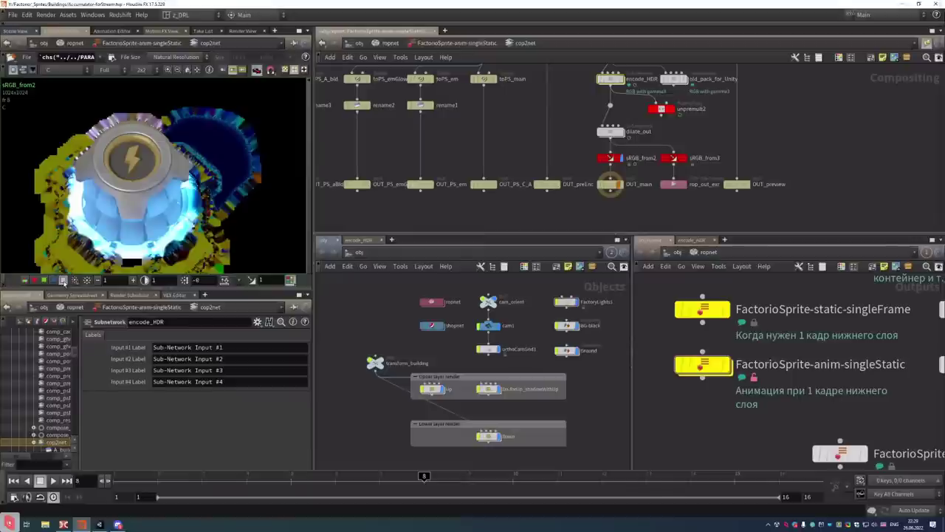
{"action": "left_click", "coordinate": [52, 281]}
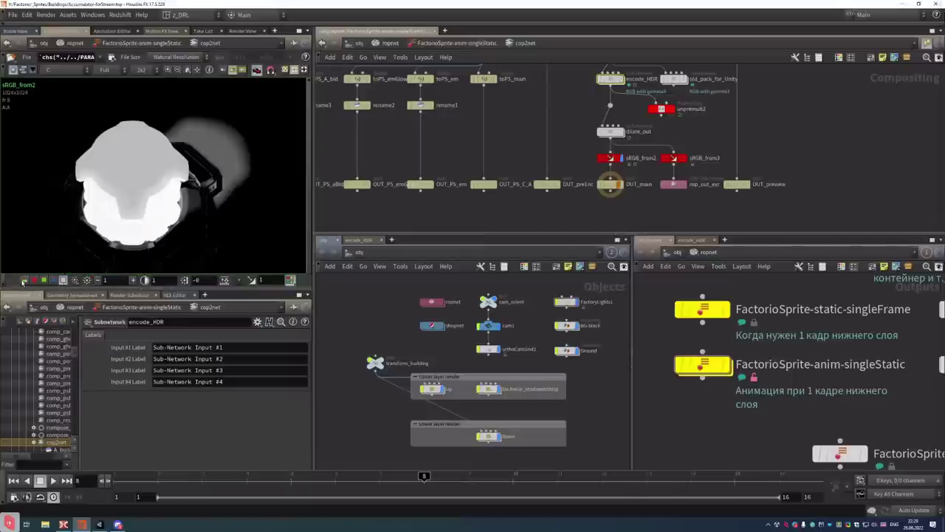
{"action": "left_click", "coordinate": [24, 281]}
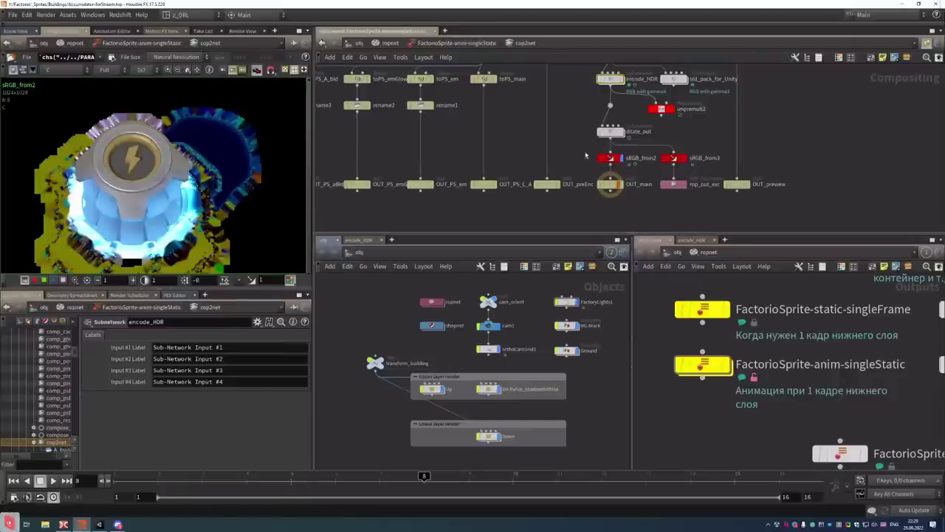
Show sRGB_from2's settings, then enter the FactorioSprite-anim-singleStatic node
{"action": "left_click", "coordinate": [610, 158]}
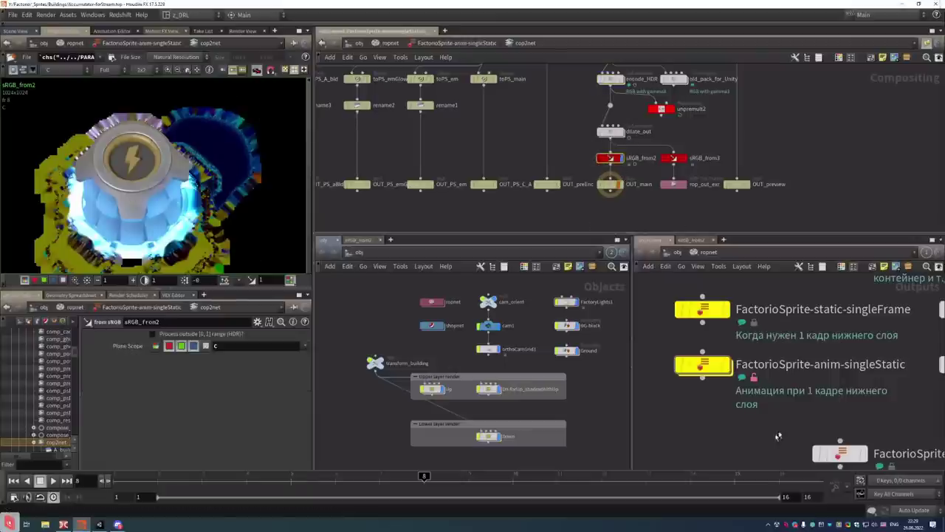
{"action": "left_click", "coordinate": [703, 366]}
{"action": "double_click", "coordinate": [703, 365]}
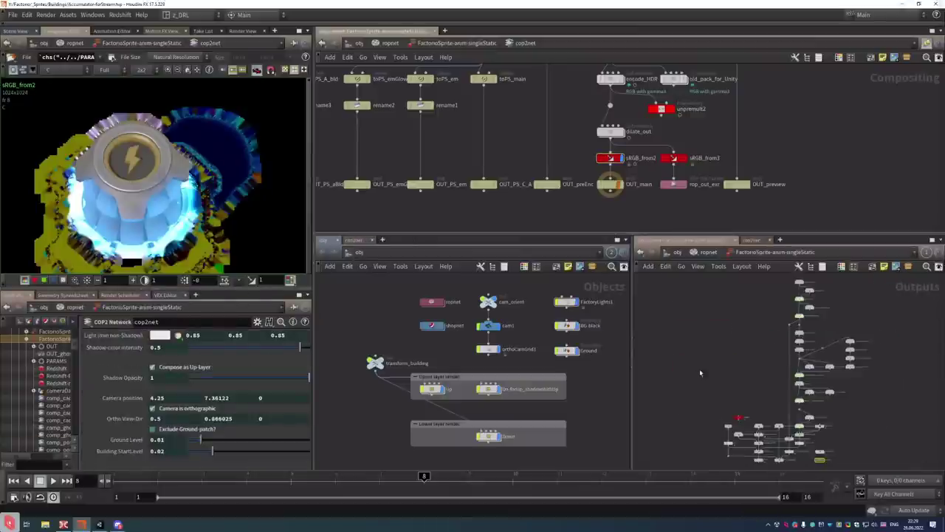
Return to ropnet and open FactorioSprite-anim-singleStatic's render-comp parameters
{"action": "left_click", "coordinate": [714, 252]}
{"action": "right_click", "coordinate": [702, 365]}
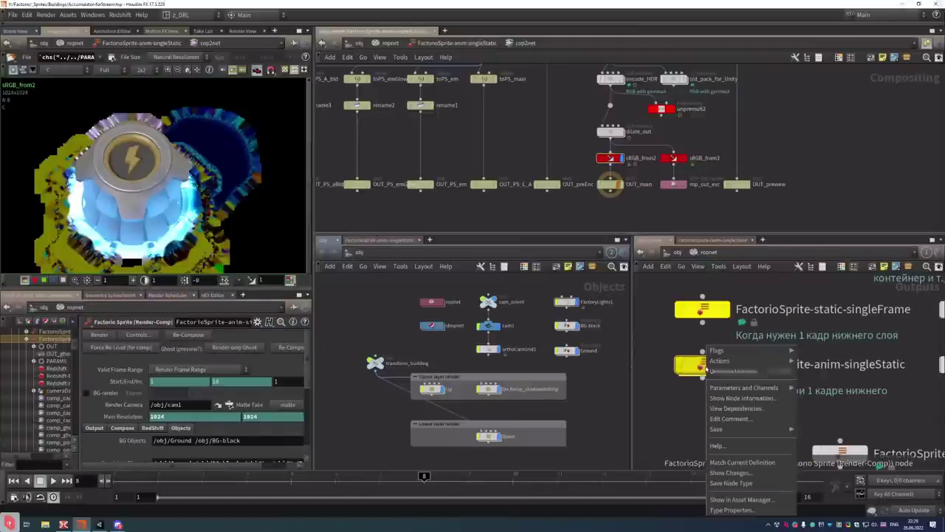
{"action": "left_click", "coordinate": [687, 426]}
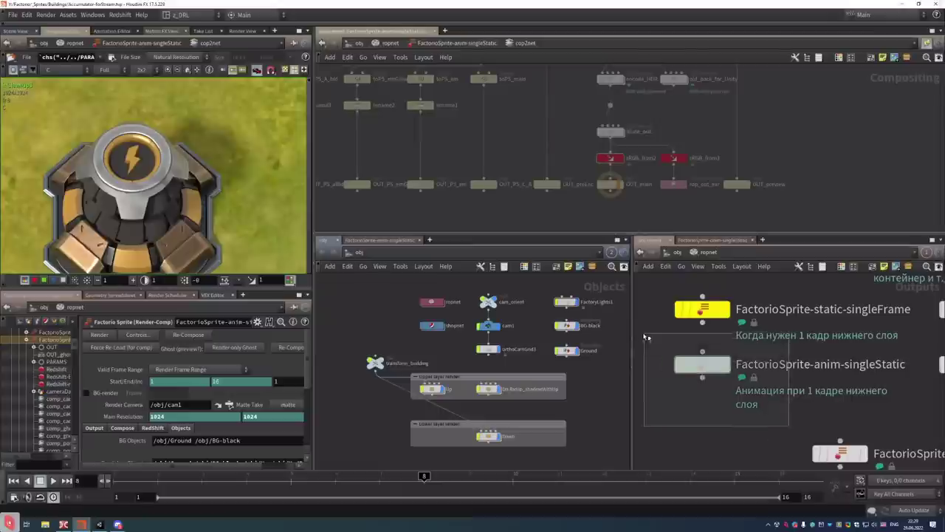
{"action": "left_click", "coordinate": [387, 241]}
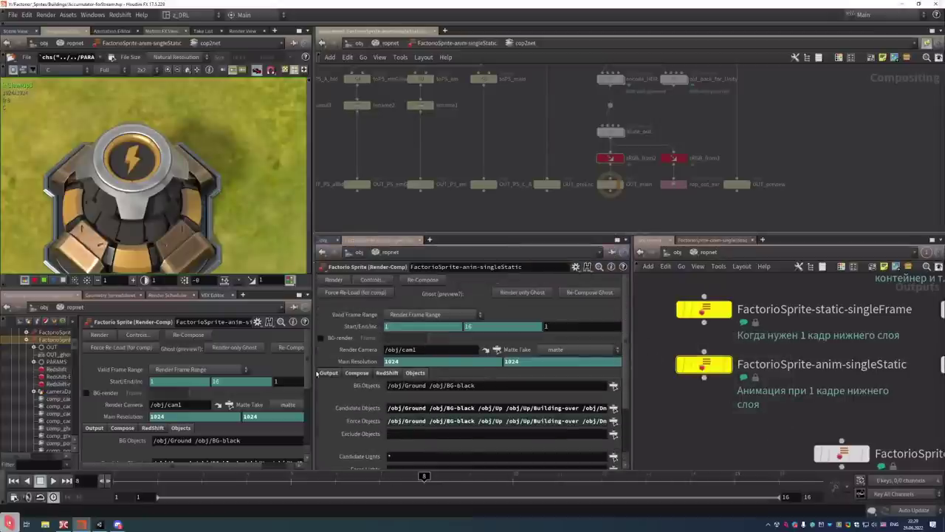
Browse the Output, Objects, RedShift and Compose tabs, ending on Output
{"action": "left_click", "coordinate": [325, 373]}
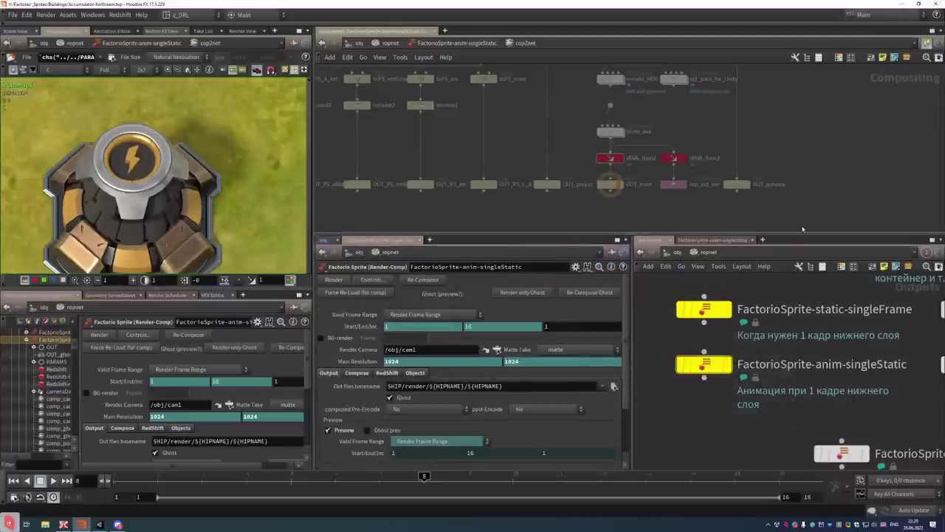
{"action": "left_click", "coordinate": [415, 373]}
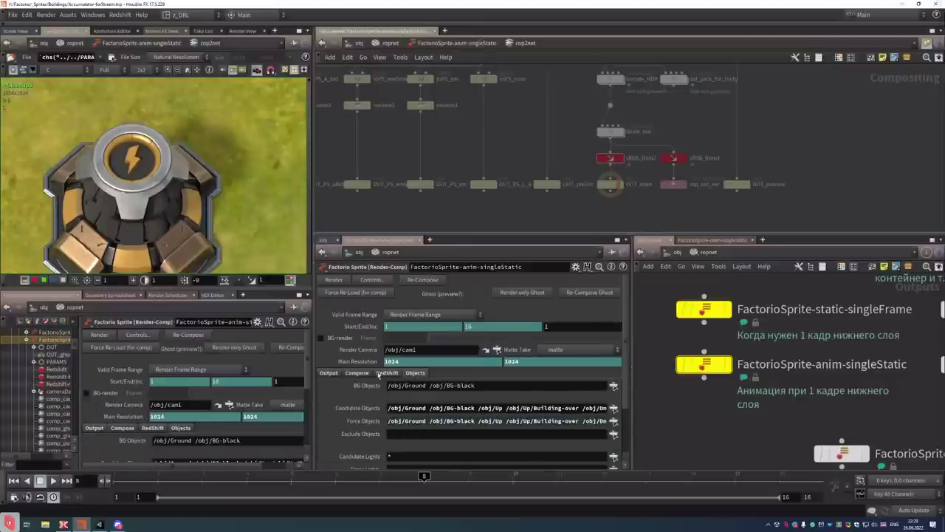
{"action": "left_click", "coordinate": [379, 374]}
{"action": "left_click", "coordinate": [358, 373]}
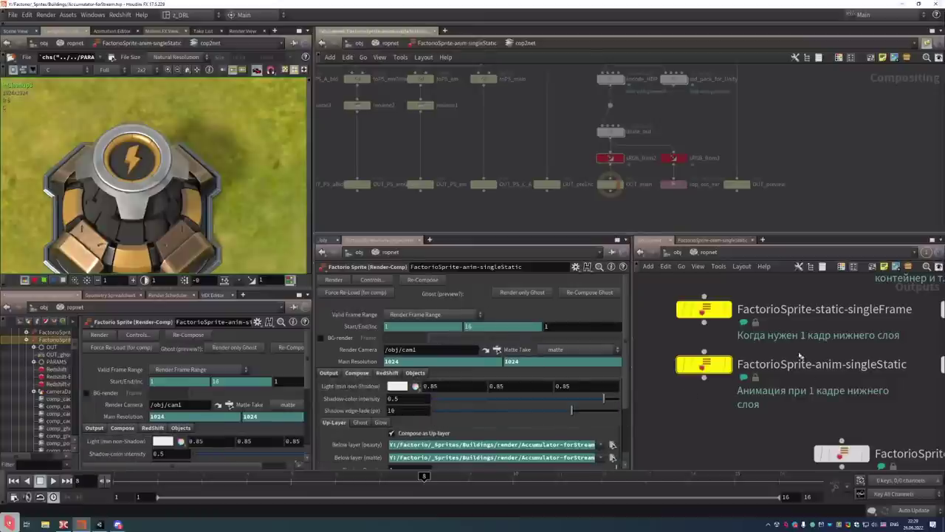
{"action": "scroll", "coordinate": [627, 383], "scroll_direction": "down", "scroll_amount": 3}
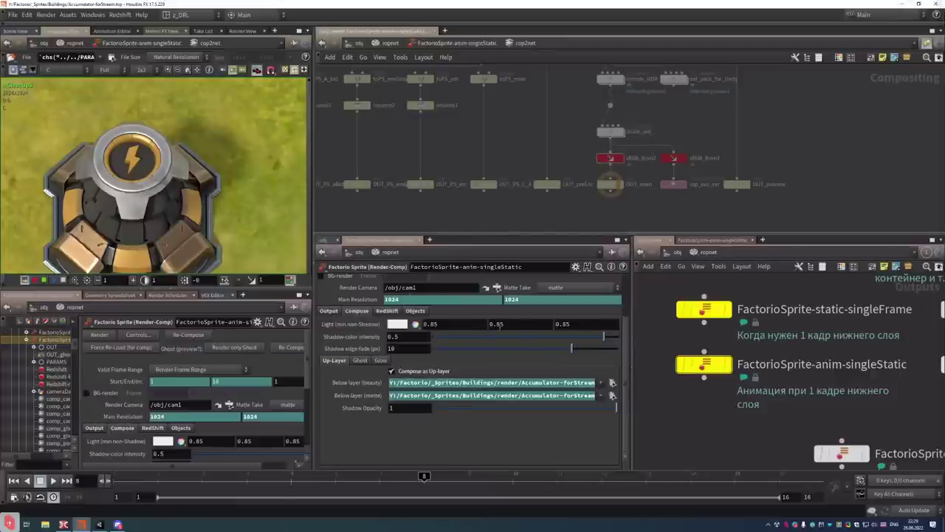
{"action": "left_click", "coordinate": [329, 311]}
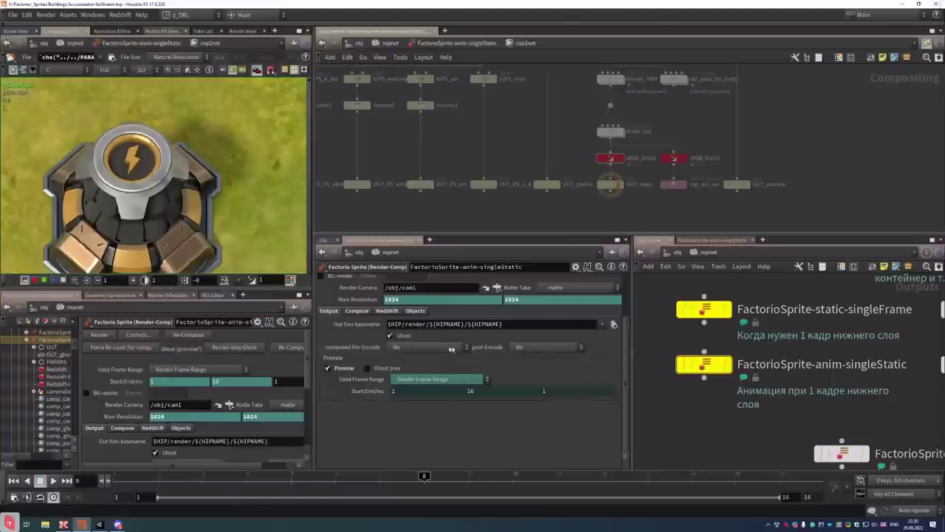
{"action": "left_click", "coordinate": [451, 348]}
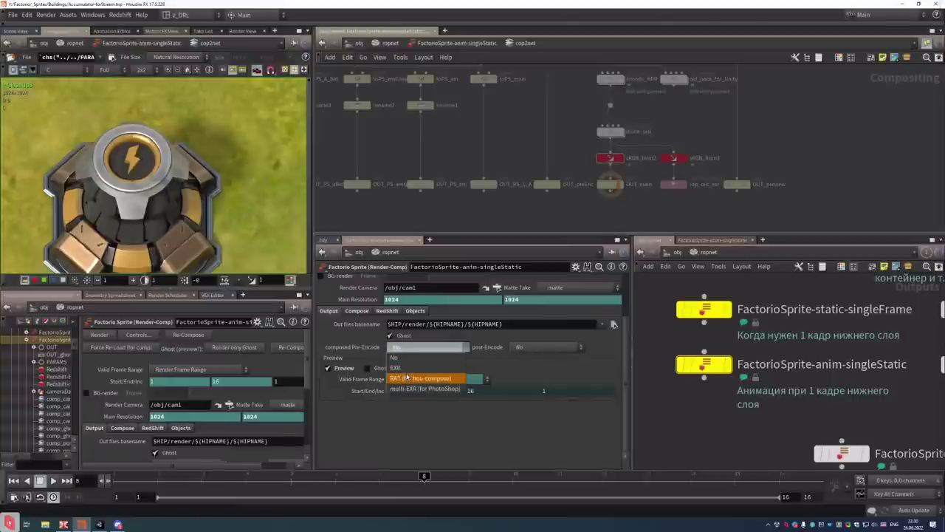
{"action": "left_click", "coordinate": [418, 443]}
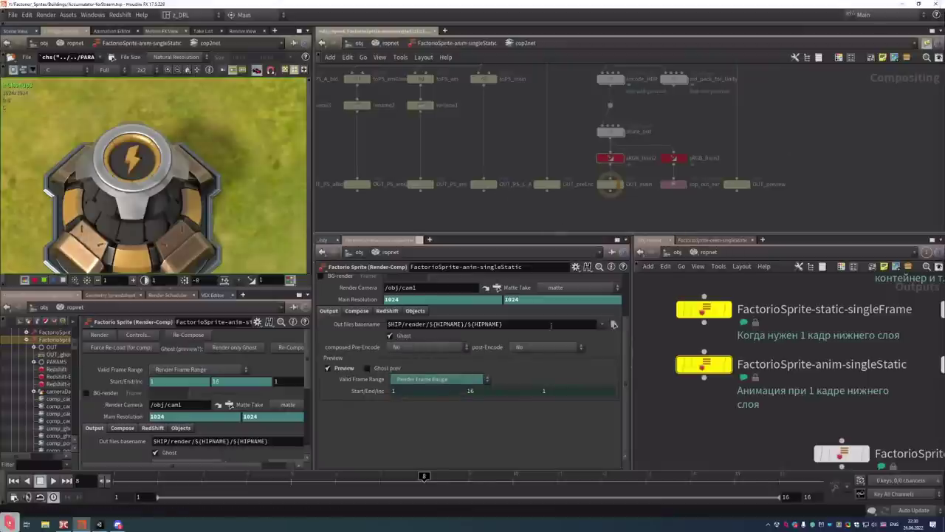
{"action": "scroll", "coordinate": [621, 338], "scroll_direction": "up", "scroll_amount": 3}
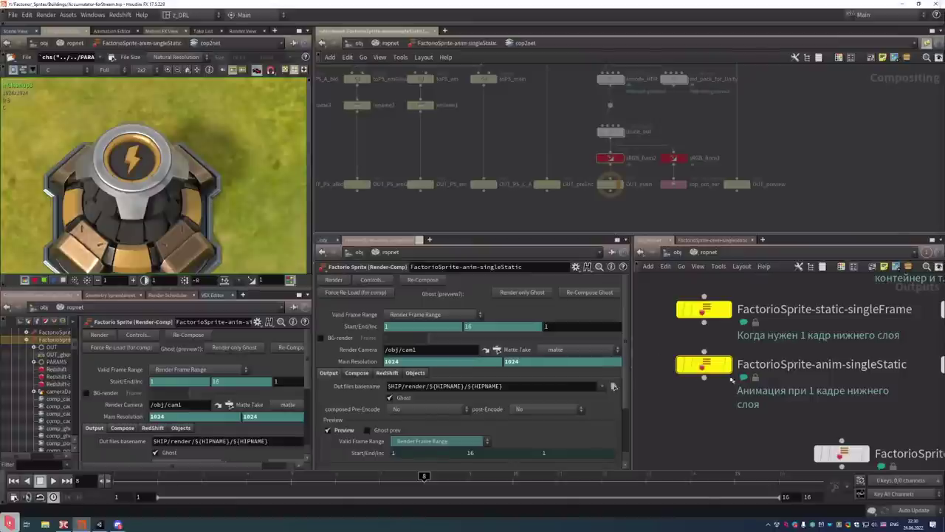
{"action": "mouse_move", "coordinate": [707, 368]}
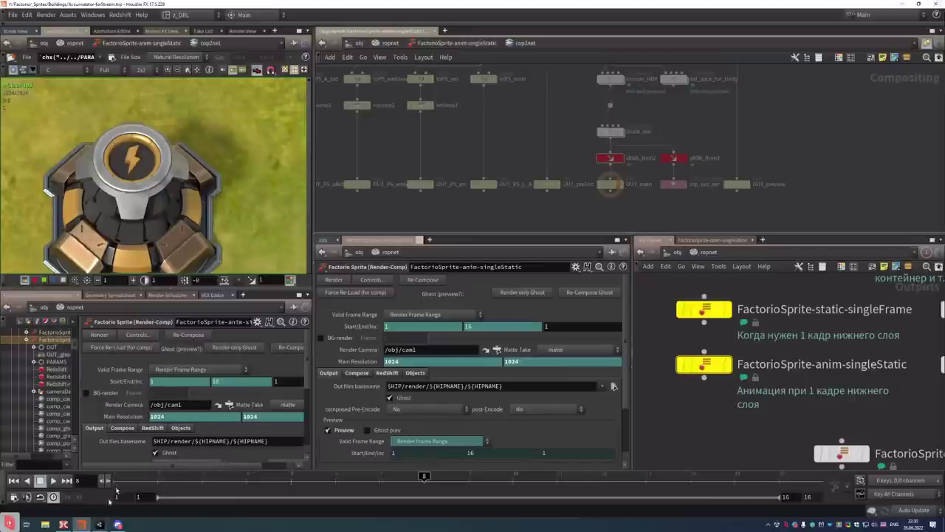
Preview Accumulator-forStream.001.png and .016.png, stepping back through the frame sequence
{"action": "left_click", "coordinate": [63, 524]}
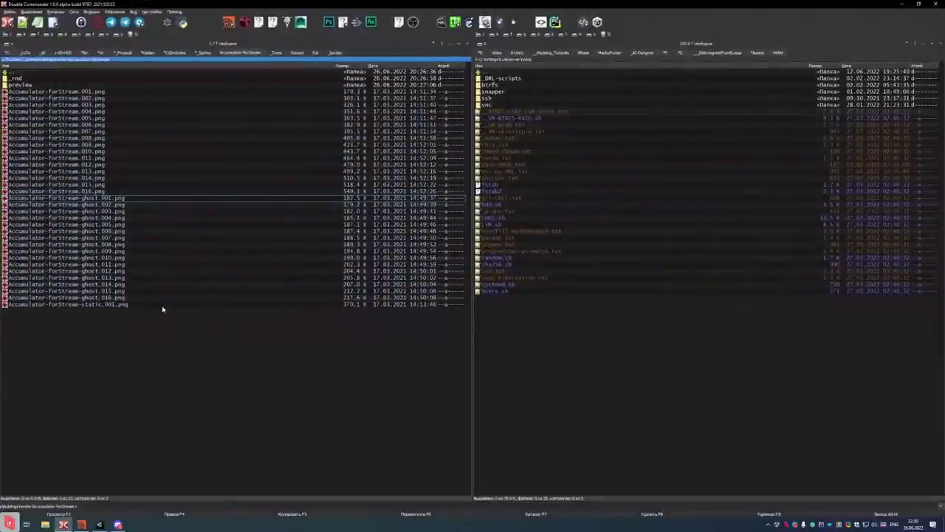
{"action": "key", "text": "Home"}
{"action": "key", "text": "Down"}
{"action": "key", "text": "Down"}
{"action": "key", "text": "Down"}
{"action": "key", "text": "Return"}
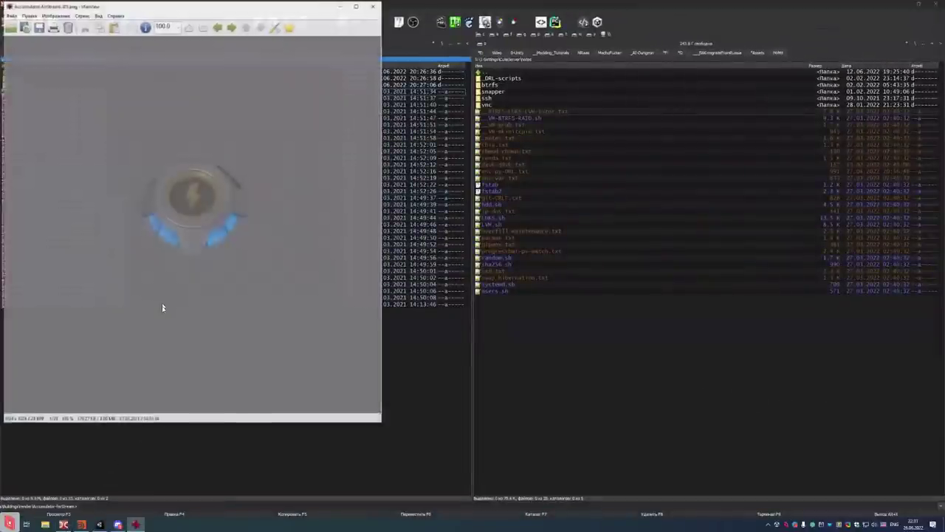
{"action": "key", "text": "Escape"}
{"action": "key", "text": "End"}
{"action": "key", "text": "Up"}
{"action": "key", "text": "Up"}
{"action": "key", "text": "Up"}
{"action": "key", "text": "Up"}
{"action": "key", "text": "Up"}
{"action": "key", "text": "Up"}
{"action": "key", "text": "Up"}
{"action": "key", "text": "Up"}
{"action": "key", "text": "Up"}
{"action": "key", "text": "Up"}
{"action": "key", "text": "Up"}
{"action": "key", "text": "Up"}
{"action": "key", "text": "Up"}
{"action": "key", "text": "Up"}
{"action": "key", "text": "Up"}
{"action": "key", "text": "Up"}
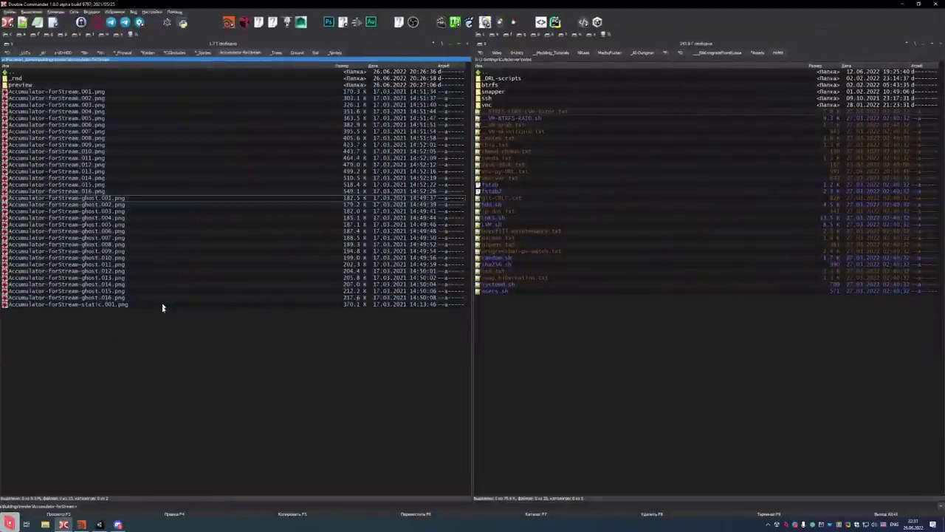
{"action": "key", "text": "Up"}
{"action": "key", "text": "Return"}
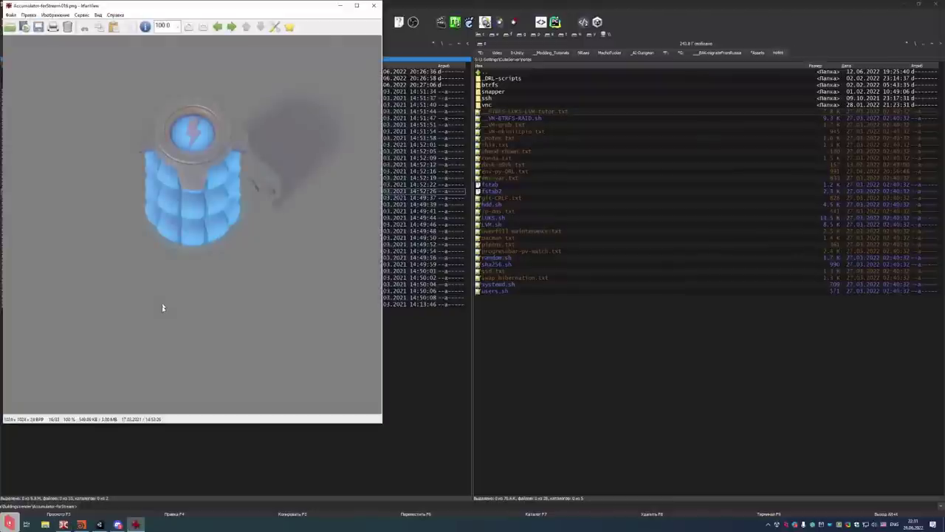
{"action": "key", "text": "Page_Up"}
{"action": "key", "text": "Page_Up"}
{"action": "key", "text": "Page_Up"}
{"action": "key", "text": "Page_Up"}
{"action": "key", "text": "Page_Up"}
{"action": "key", "text": "Page_Up"}
{"action": "key", "text": "Page_Up"}
{"action": "key", "text": "Page_Up"}
{"action": "key", "text": "Page_Up"}
{"action": "key", "text": "Page_Up"}
{"action": "key", "text": "Page_Up"}
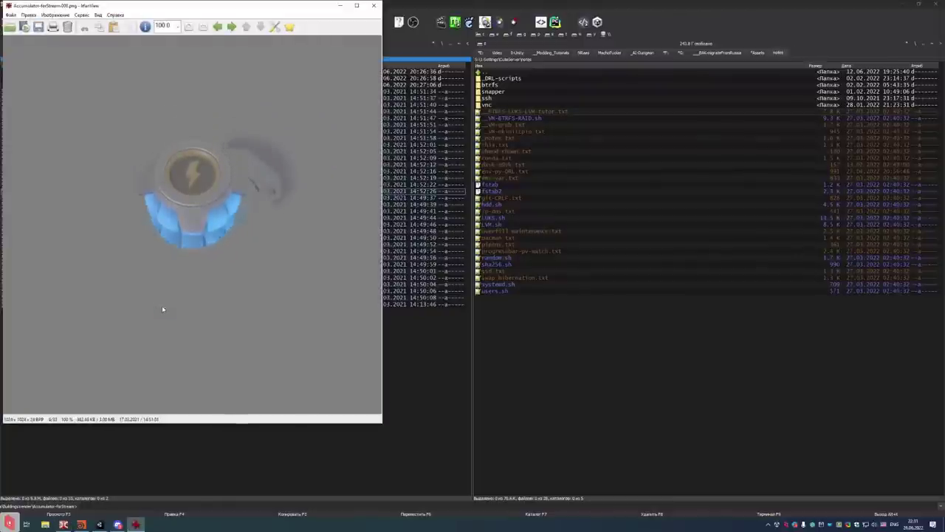
{"action": "key", "text": "Escape"}
Go up to the sprite folders and enter AI_Core
{"action": "key", "text": "BackSpace"}
{"action": "key", "text": "Down"}
{"action": "key", "text": "Down"}
{"action": "key", "text": "Down"}
{"action": "key", "text": "Down"}
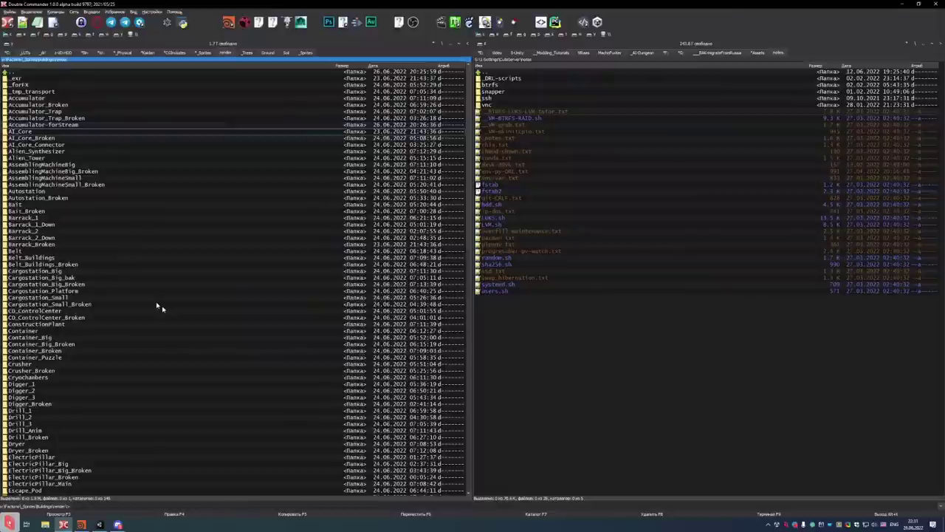
{"action": "key", "text": "Up"}
{"action": "key", "text": "Up"}
{"action": "key", "text": "Up"}
{"action": "key", "text": "Return"}
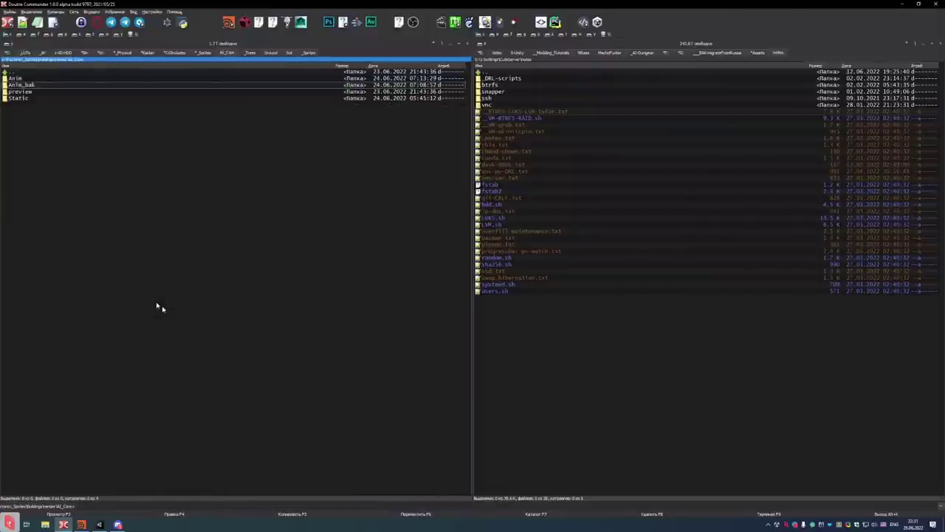
Open AI_Core's Anim folder, play through its frames, then return to AI_Core
{"action": "key", "text": "BackSpace"}
{"action": "key", "text": "Up"}
{"action": "key", "text": "Up"}
{"action": "key", "text": "Return"}
{"action": "key", "text": "Return"}
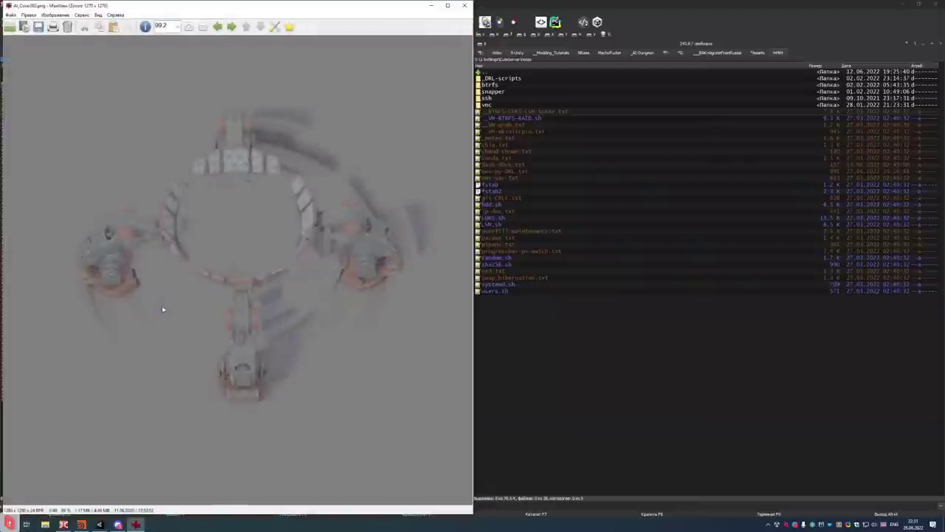
{"action": "key", "text": "space"}
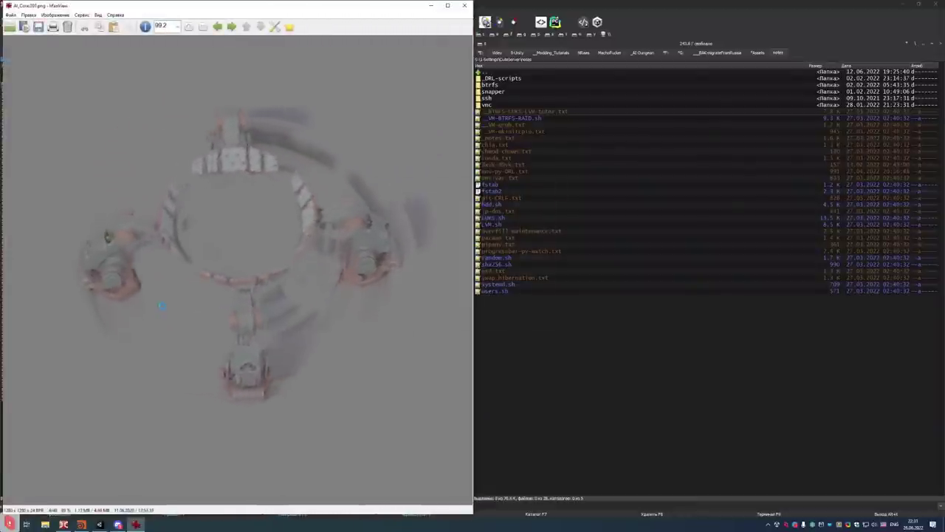
{"action": "key", "text": "Escape"}
{"action": "key", "text": "BackSpace"}
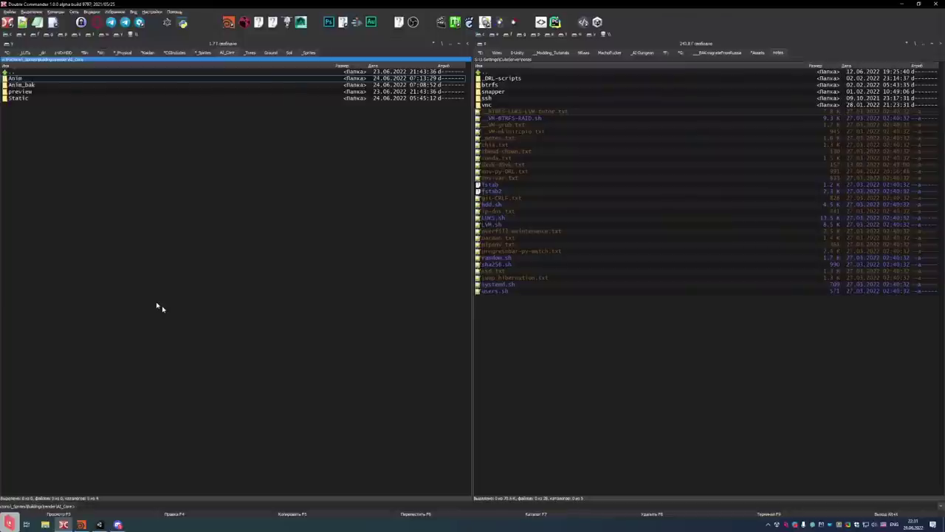
Reopen the Anim frames in IrfanView and page through them to AI_Core048.png
{"action": "left_click", "coordinate": [82, 525]}
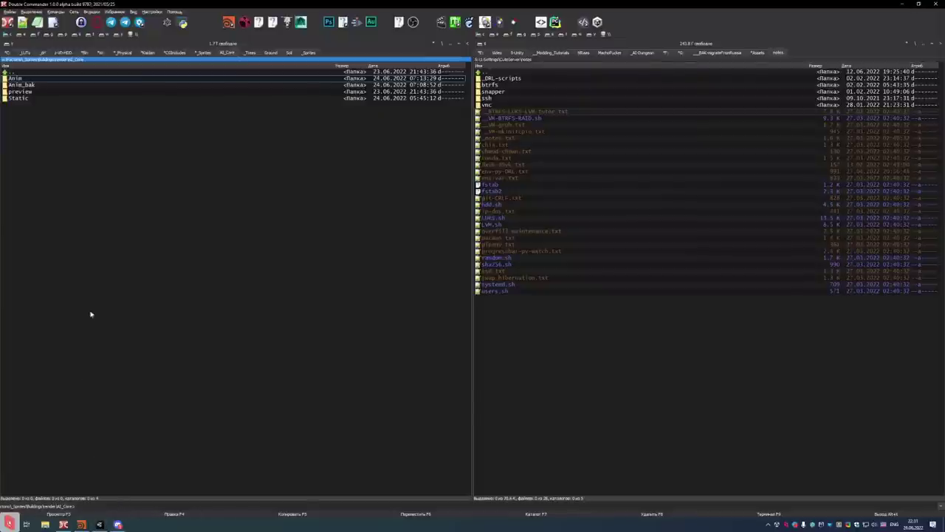
{"action": "left_click", "coordinate": [112, 382]}
{"action": "key", "text": "Return"}
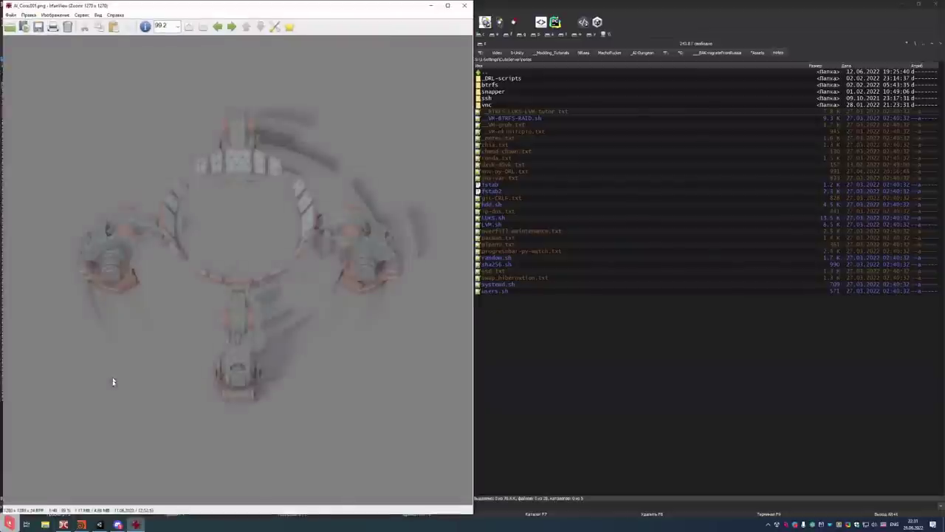
{"action": "key", "text": "Right"}
{"action": "key", "text": "Right"}
{"action": "key", "text": "Right"}
{"action": "key", "text": "Right"}
{"action": "key", "text": "Right"}
{"action": "key", "text": "Right"}
{"action": "key", "text": "Right"}
{"action": "key", "text": "Right"}
{"action": "key", "text": "Right"}
{"action": "key", "text": "Right"}
{"action": "key", "text": "Right"}
{"action": "key", "text": "Right"}
{"action": "key", "text": "Right"}
{"action": "key", "text": "Right"}
{"action": "key", "text": "Right"}
{"action": "key", "text": "Right"}
{"action": "key", "text": "Right"}
{"action": "key", "text": "Right"}
{"action": "key", "text": "Right"}
{"action": "key", "text": "Right"}
{"action": "key", "text": "Right"}
{"action": "key", "text": "Right"}
{"action": "key", "text": "Right"}
{"action": "key", "text": "Right"}
{"action": "key", "text": "Right"}
{"action": "key", "text": "Right"}
{"action": "key", "text": "Right"}
{"action": "key", "text": "Right"}
{"action": "key", "text": "Right"}
{"action": "key", "text": "Right"}
{"action": "key", "text": "Right"}
{"action": "key", "text": "Right"}
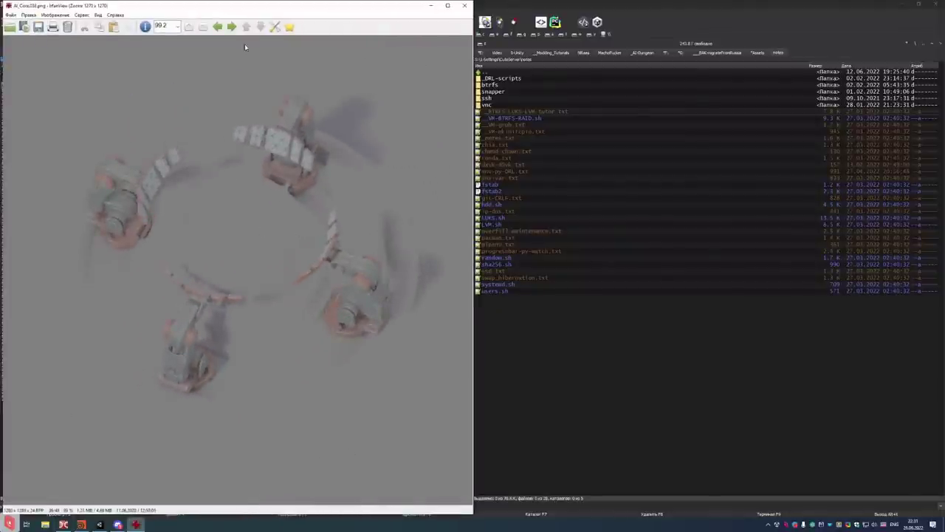
{"action": "key", "text": "Left"}
{"action": "key", "text": "Left"}
{"action": "scroll", "coordinate": [236, 240], "scroll_direction": "down", "scroll_amount": 1}
{"action": "scroll", "coordinate": [237, 243], "scroll_direction": "down", "scroll_amount": 5}
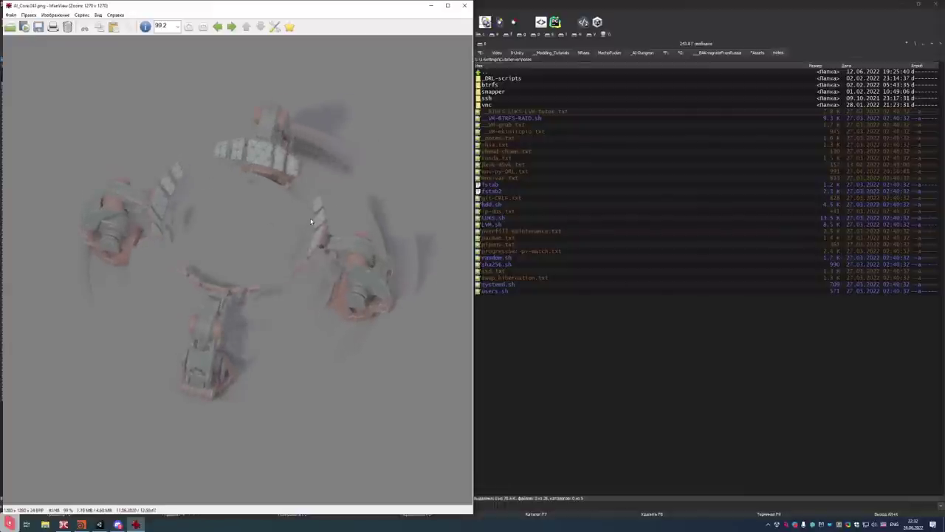
{"action": "scroll", "coordinate": [311, 221], "scroll_direction": "up", "scroll_amount": 7}
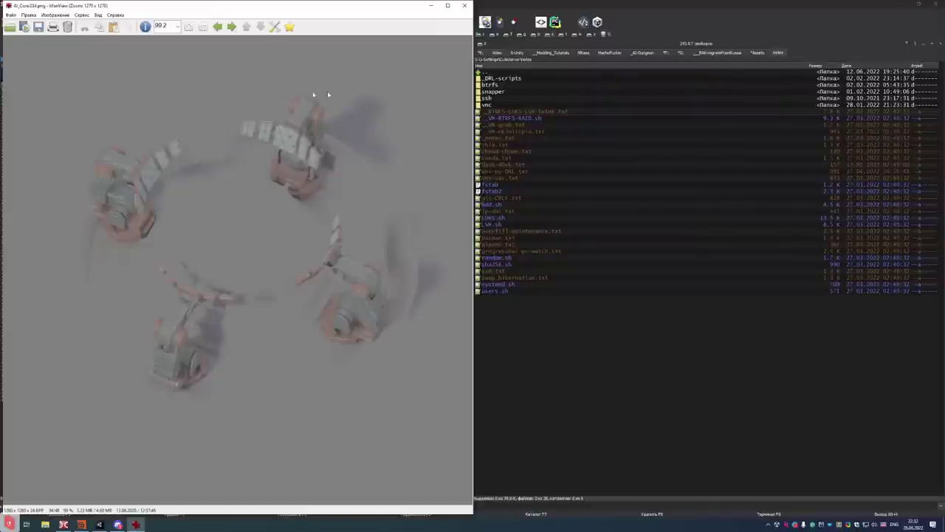
{"action": "scroll", "coordinate": [238, 94], "scroll_direction": "up", "scroll_amount": 1}
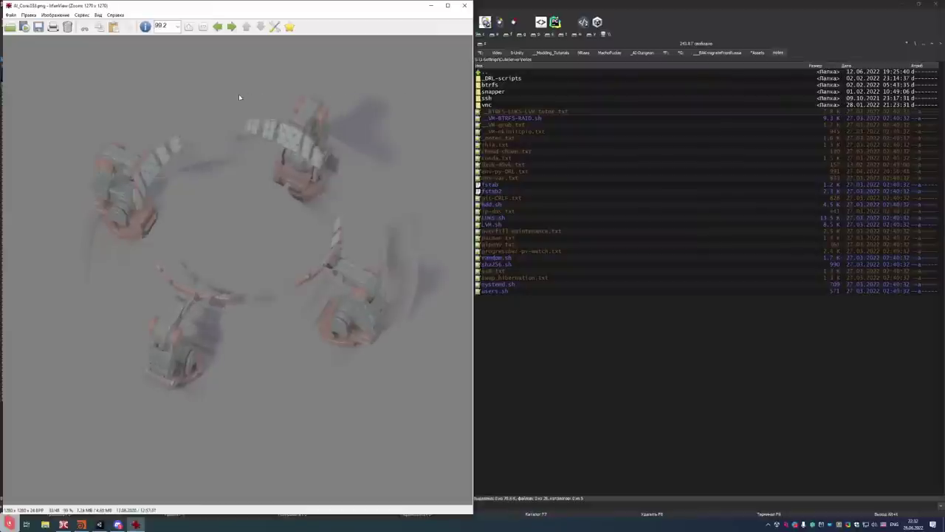
{"action": "scroll", "coordinate": [240, 95], "scroll_direction": "down", "scroll_amount": 10}
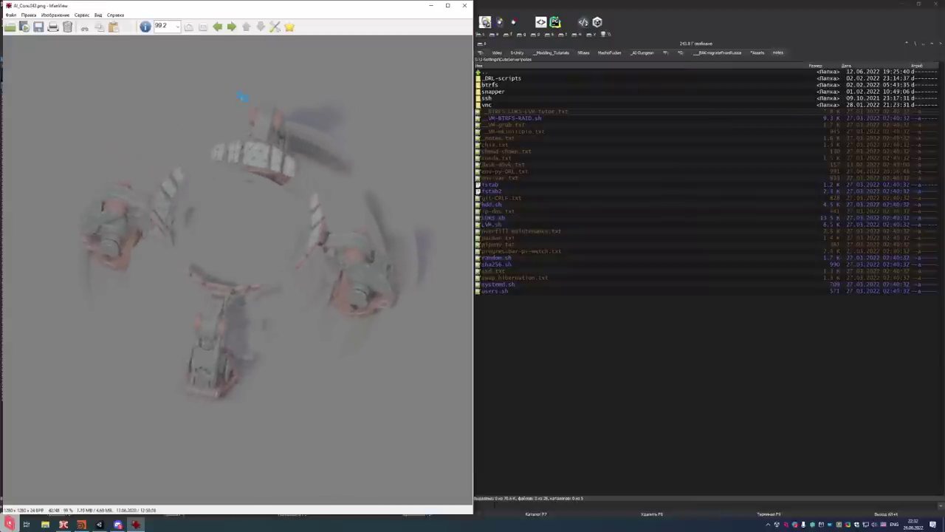
{"action": "scroll", "coordinate": [239, 94], "scroll_direction": "down", "scroll_amount": 5}
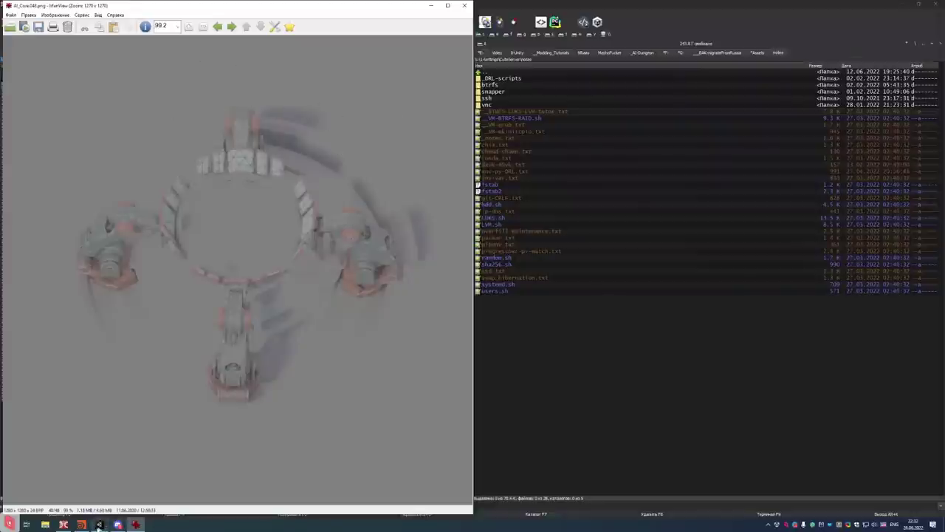
In Unity, pan to the machine, frame it, and check it in the Game view
{"action": "left_click", "coordinate": [100, 525]}
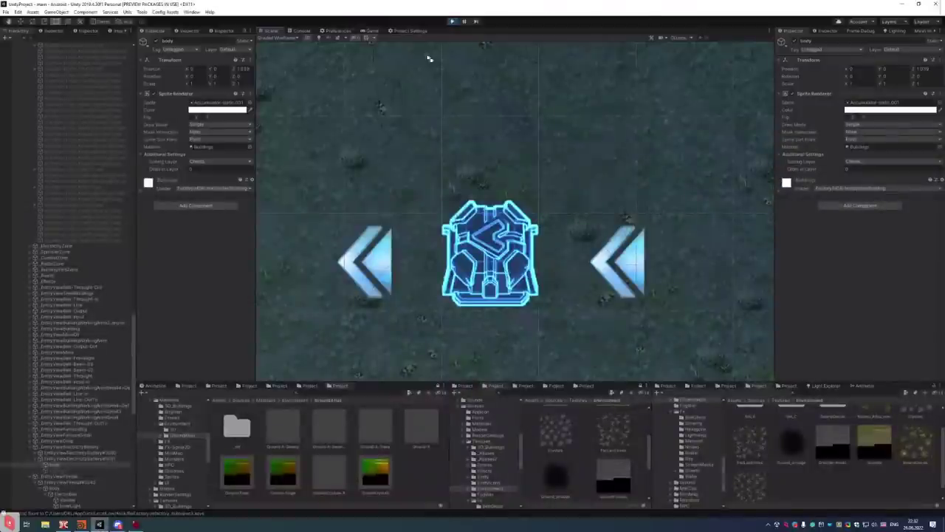
{"action": "scroll", "coordinate": [483, 179], "scroll_direction": "down", "scroll_amount": 3}
{"action": "scroll", "coordinate": [487, 222], "scroll_direction": "down", "scroll_amount": 2}
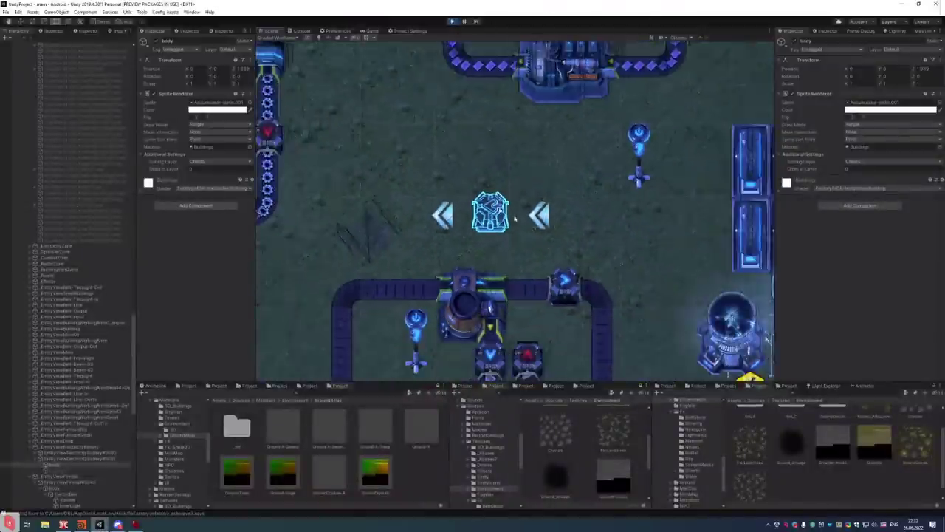
{"action": "key", "text": "Right"}
{"action": "key", "text": "Right"}
{"action": "key", "text": "Up"}
{"action": "key", "text": "Up"}
{"action": "key", "text": "f"}
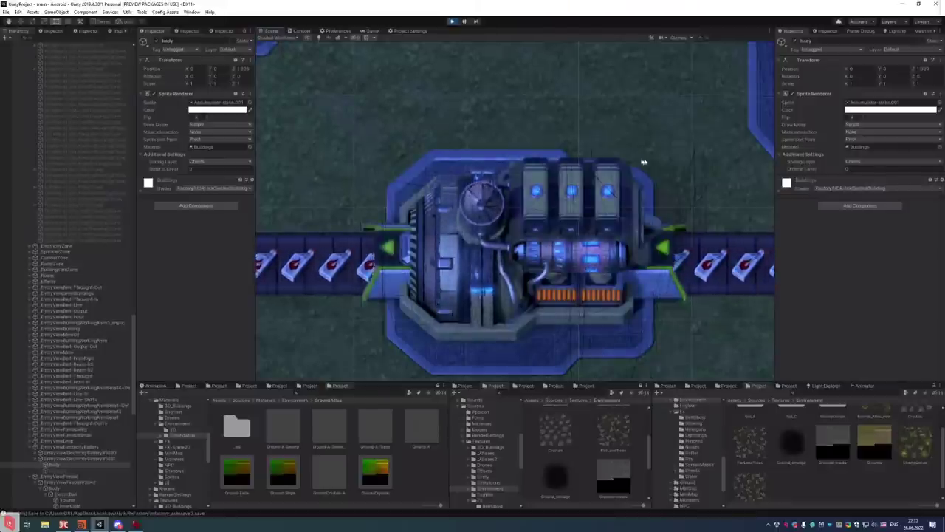
{"action": "key", "text": "Down"}
{"action": "key", "text": "Left"}
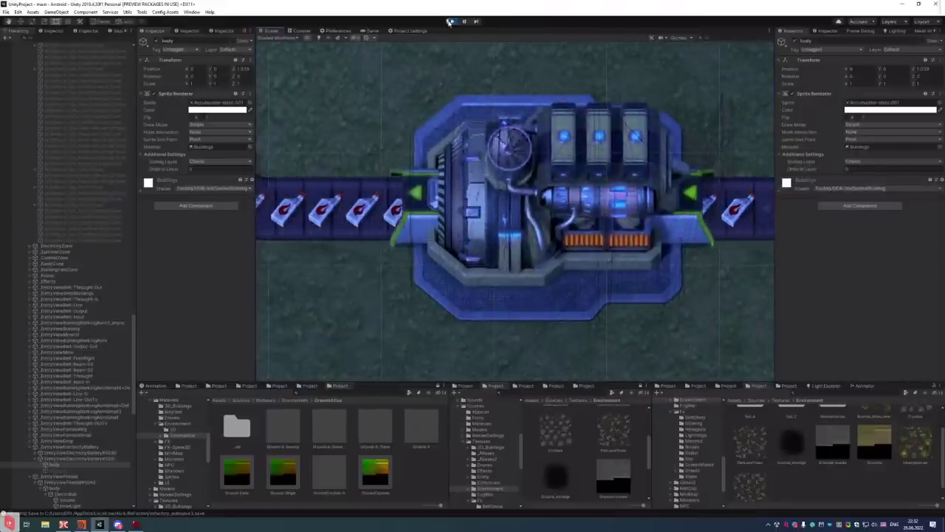
{"action": "key", "text": "ctrl+2"}
{"action": "left_click", "coordinate": [274, 31]}
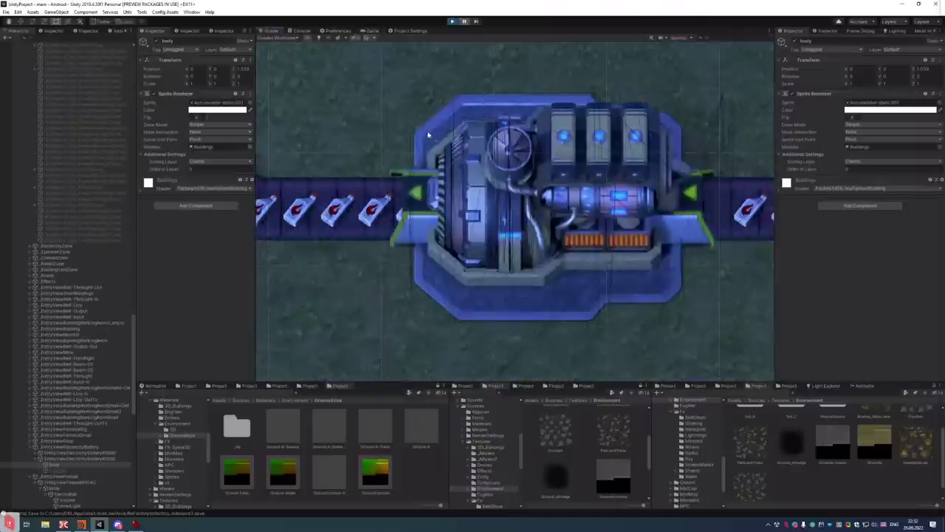
{"action": "key", "text": "f"}
Switch the Scene view to 3D perspective and orbit around the machine
{"action": "left_click", "coordinate": [338, 35]}
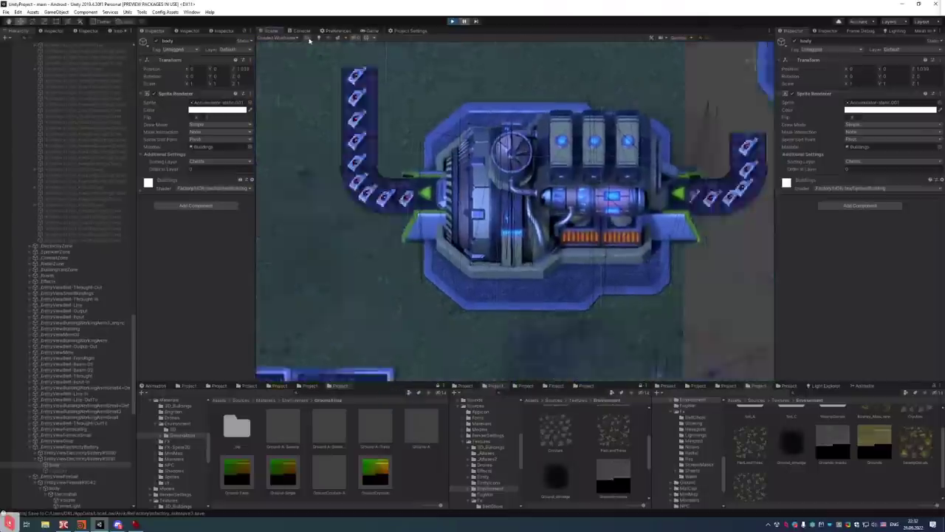
{"action": "left_click_drag", "start_coordinate": [559, 216], "coordinate": [618, 193], "text": "alt"}
{"action": "left_click", "coordinate": [617, 194]}
{"action": "scroll", "coordinate": [617, 193], "scroll_direction": "down", "scroll_amount": 5}
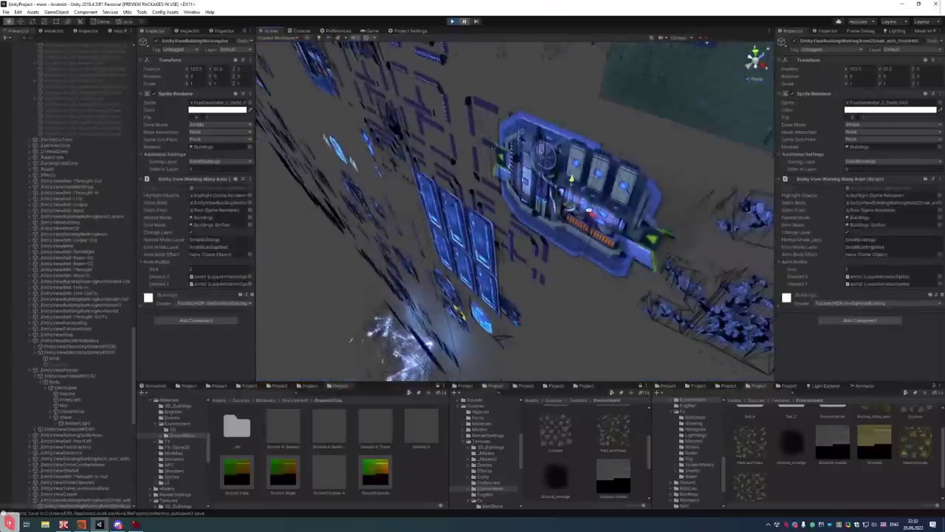
{"action": "scroll", "coordinate": [51, 414], "scroll_direction": "down", "scroll_amount": 1}
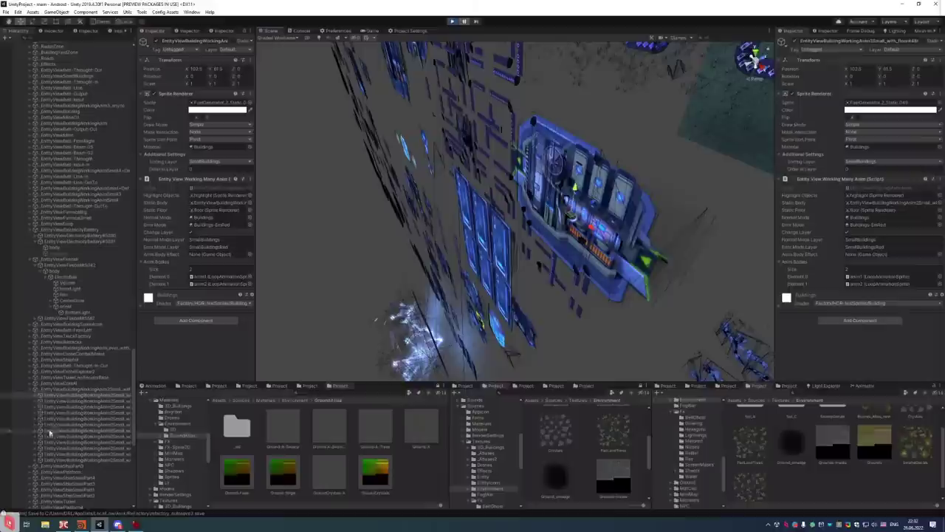
Expand the generator's children, select arm1, and orbit to look down on it
{"action": "left_click", "coordinate": [39, 395]}
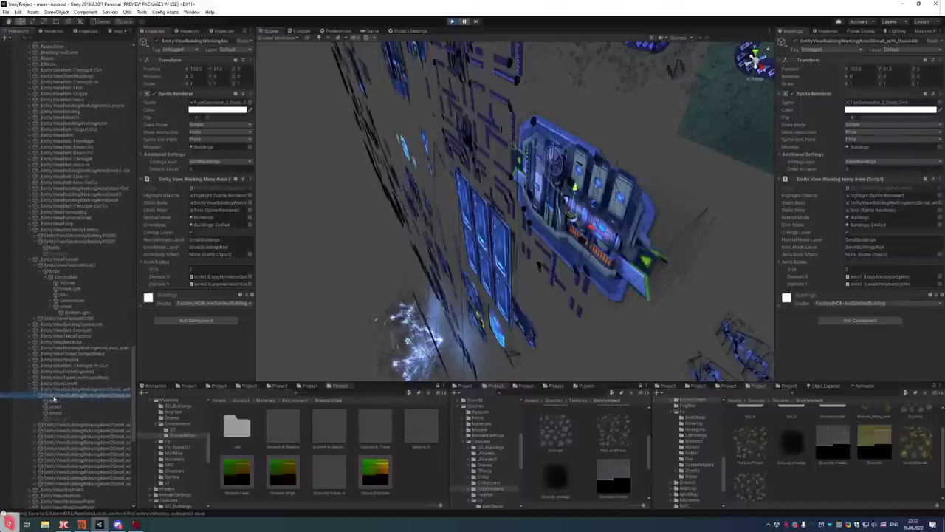
{"action": "left_click", "coordinate": [57, 403]}
{"action": "left_click", "coordinate": [57, 407]}
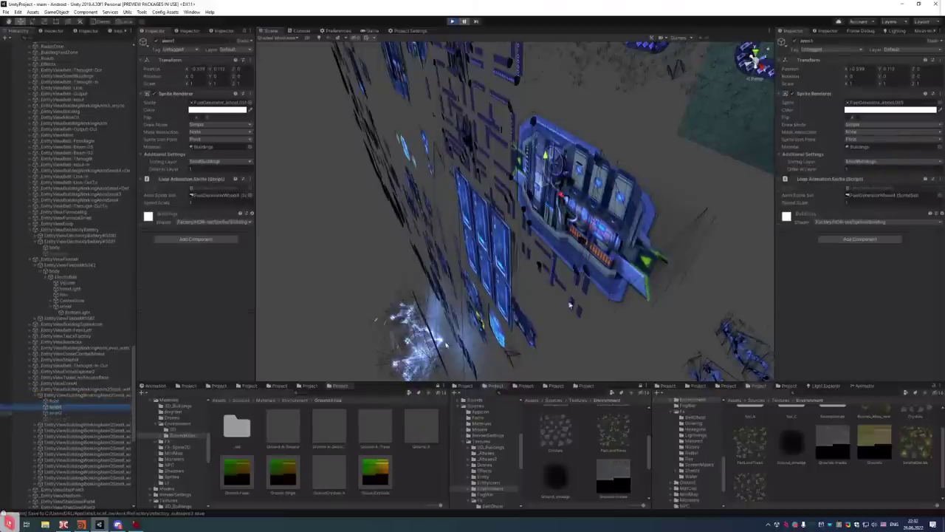
{"action": "left_click_drag", "start_coordinate": [516, 186], "coordinate": [509, 219], "text": "alt"}
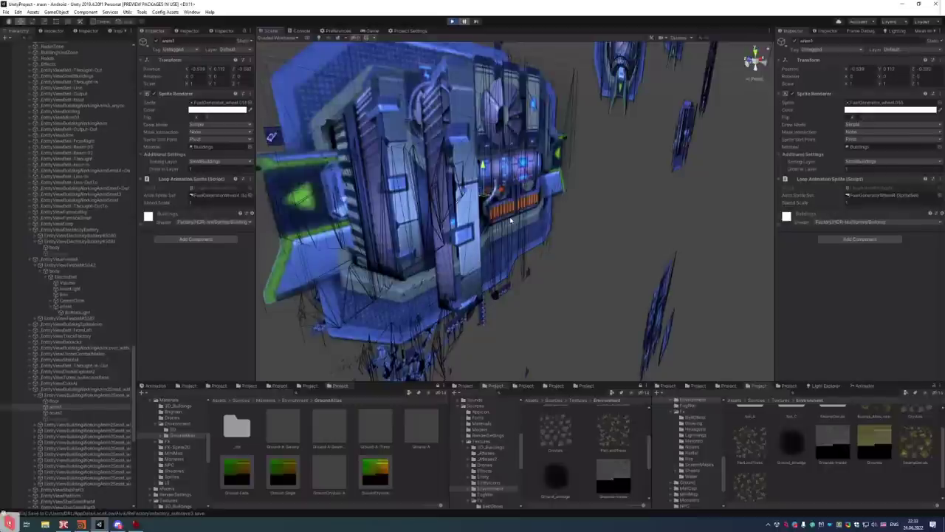
{"action": "left_click_drag", "start_coordinate": [490, 224], "coordinate": [579, 250], "text": "alt"}
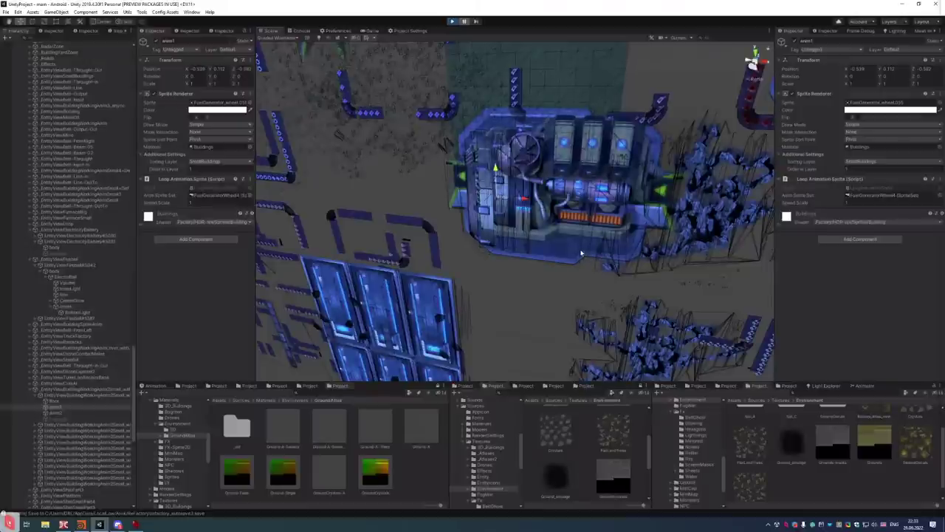
Orbit the generator, snap to a top-down Y-axis view, then go back to Houdini
{"action": "left_click_drag", "start_coordinate": [582, 254], "coordinate": [580, 212], "text": "alt"}
{"action": "left_click_drag", "start_coordinate": [493, 230], "coordinate": [663, 212], "text": "alt"}
{"action": "left_click", "coordinate": [307, 38]}
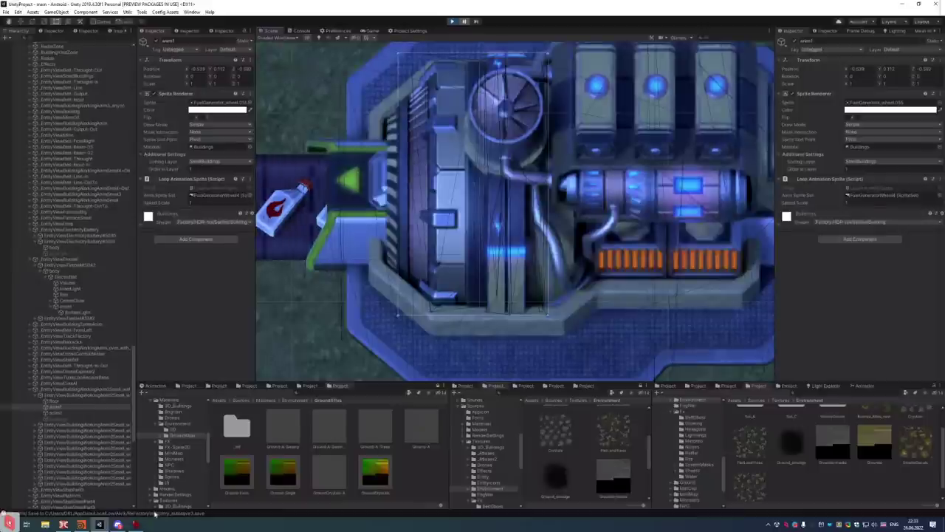
{"action": "left_click", "coordinate": [81, 524]}
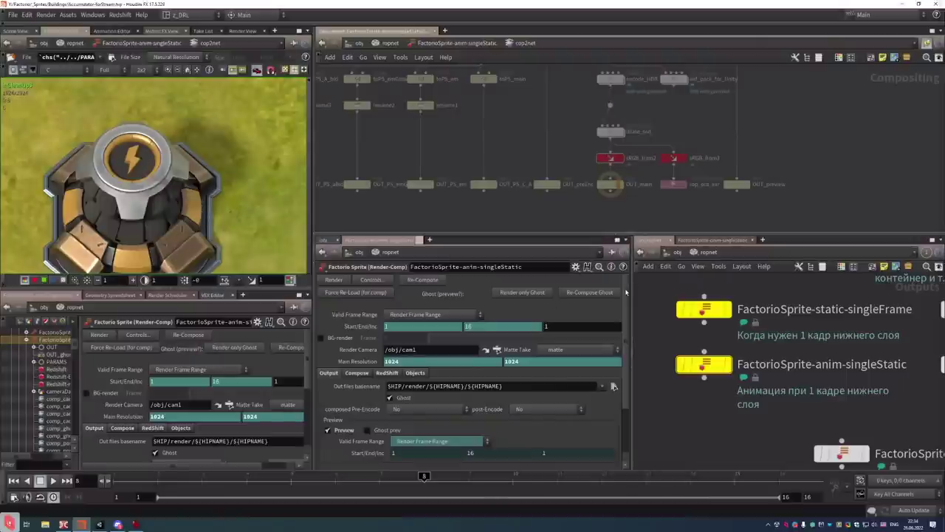
{"action": "scroll", "coordinate": [626, 292], "scroll_direction": "down", "scroll_amount": 3}
{"action": "left_click", "coordinate": [358, 311]}
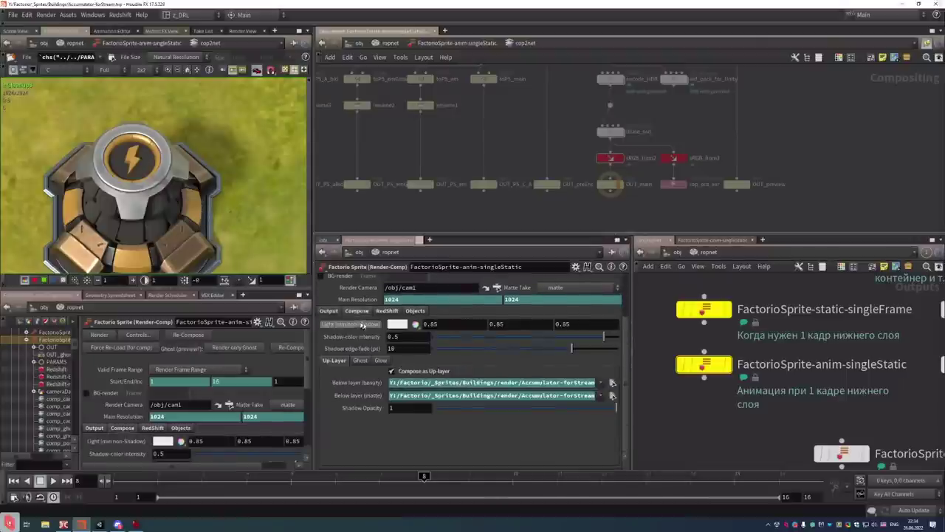
{"action": "left_click", "coordinate": [361, 361]}
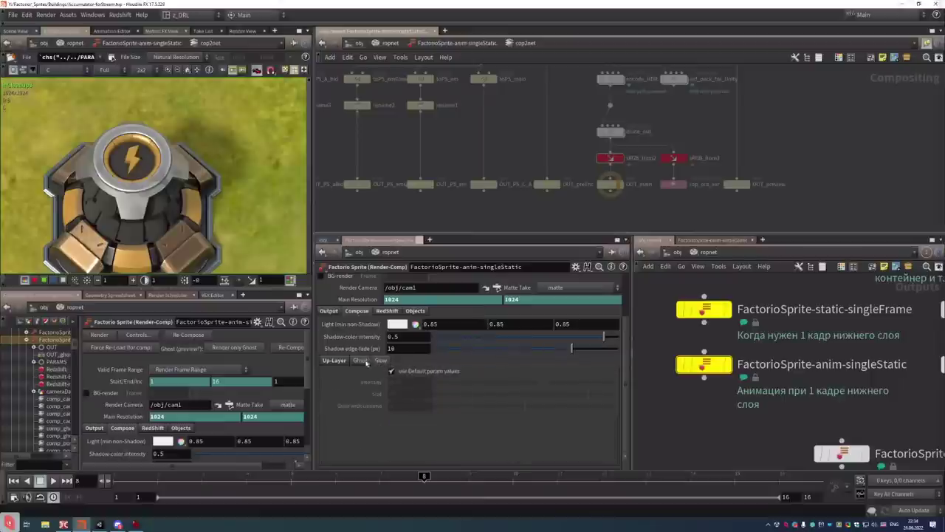
{"action": "left_click", "coordinate": [387, 311]}
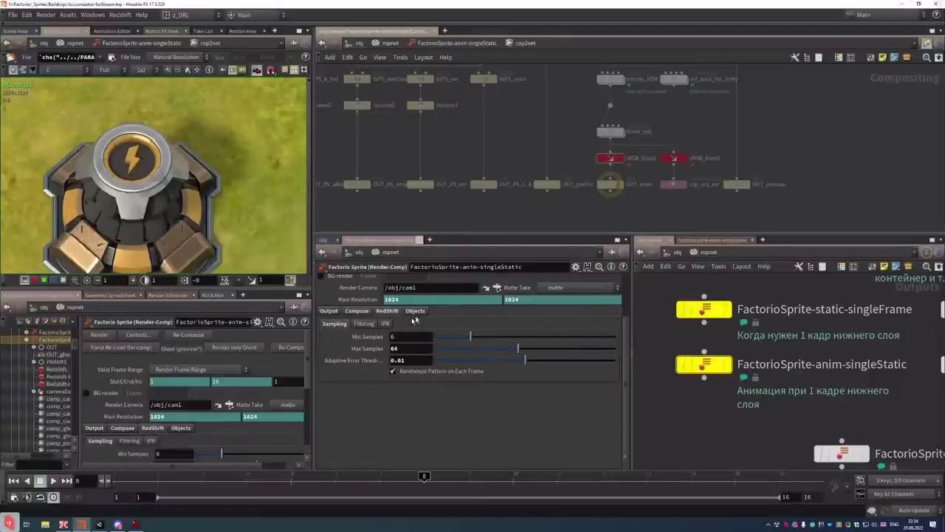
{"action": "left_click", "coordinate": [417, 312]}
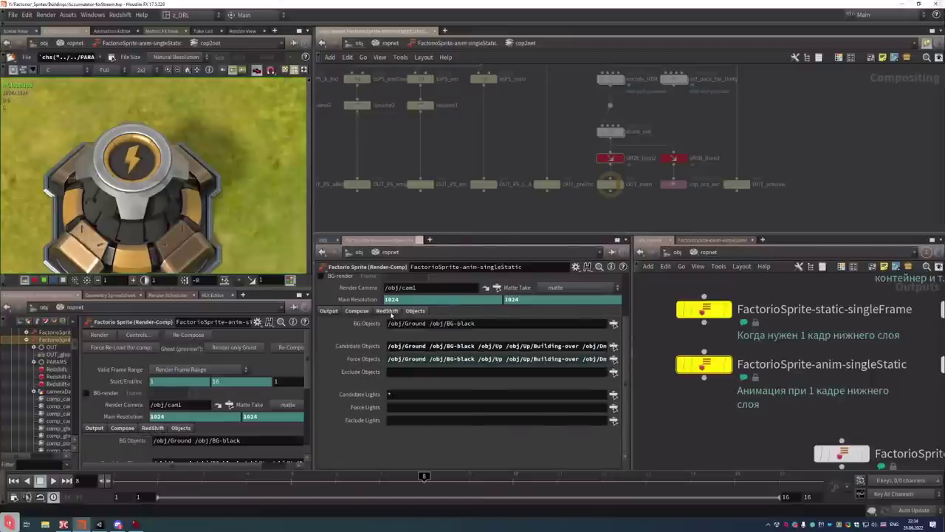
{"action": "left_click", "coordinate": [387, 310]}
{"action": "left_click", "coordinate": [330, 311]}
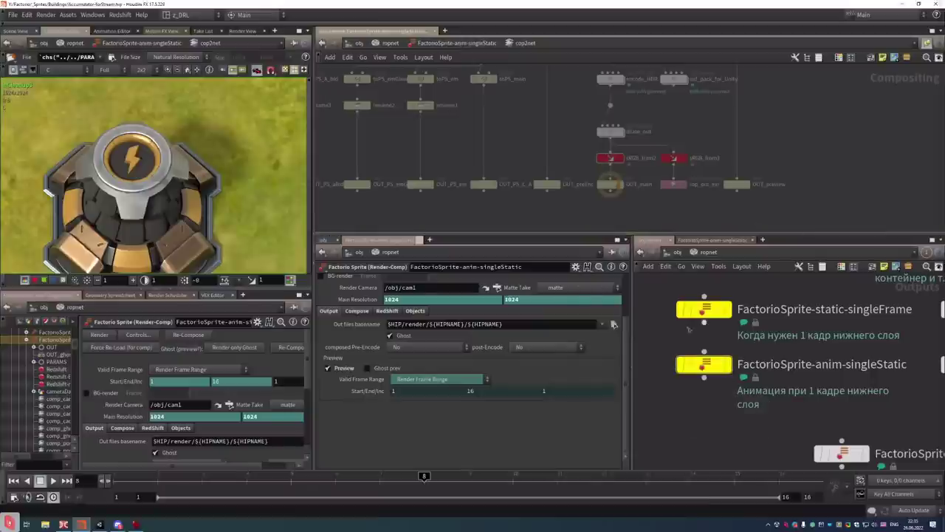
At /obj level, inspect FactoryLights1, BG-black and Ground, ending on Ground's uniform scale 20
{"action": "left_click", "coordinate": [361, 43]}
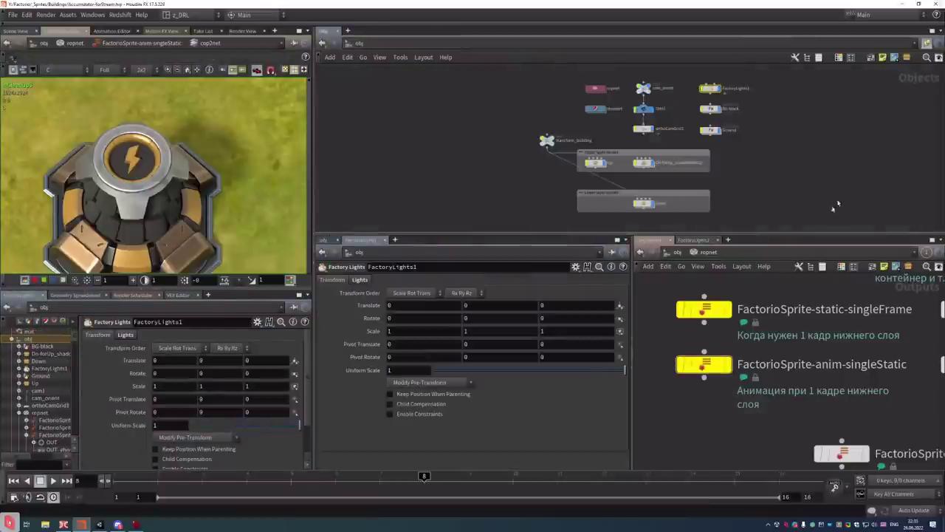
{"action": "scroll", "coordinate": [708, 158], "scroll_direction": "up", "scroll_amount": 3}
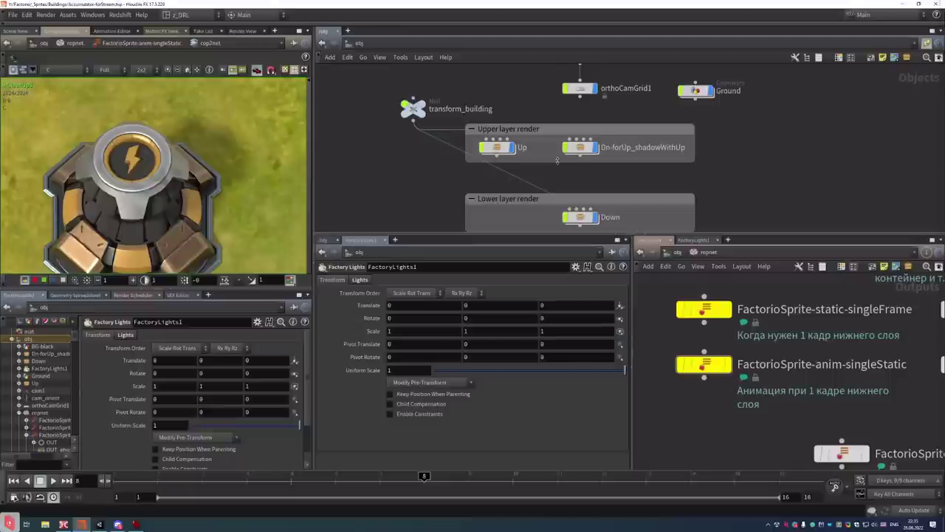
{"action": "left_click_drag", "start_coordinate": [779, 130], "coordinate": [684, 182]}
{"action": "left_click", "coordinate": [688, 115]}
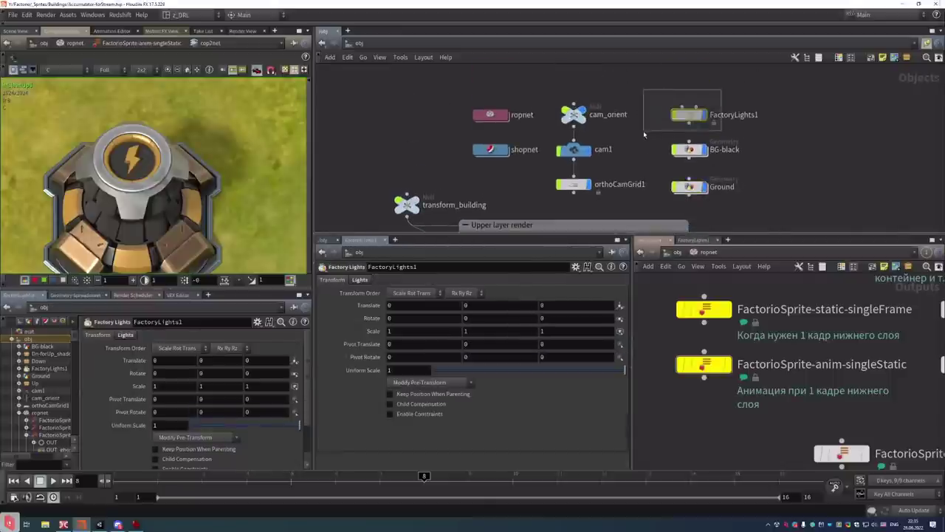
{"action": "left_click", "coordinate": [694, 126]}
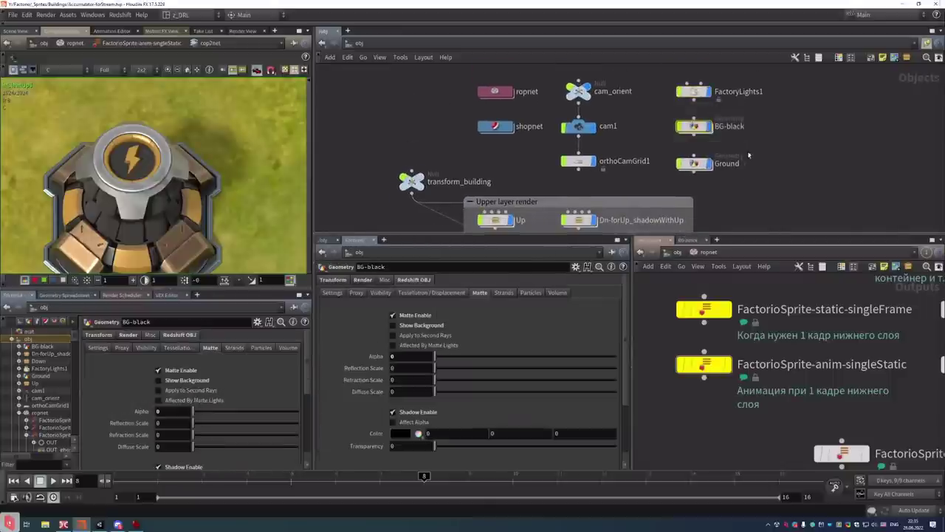
{"action": "left_click_drag", "start_coordinate": [776, 152], "coordinate": [653, 185]}
{"action": "middle_click_drag", "start_coordinate": [652, 184], "coordinate": [656, 170]}
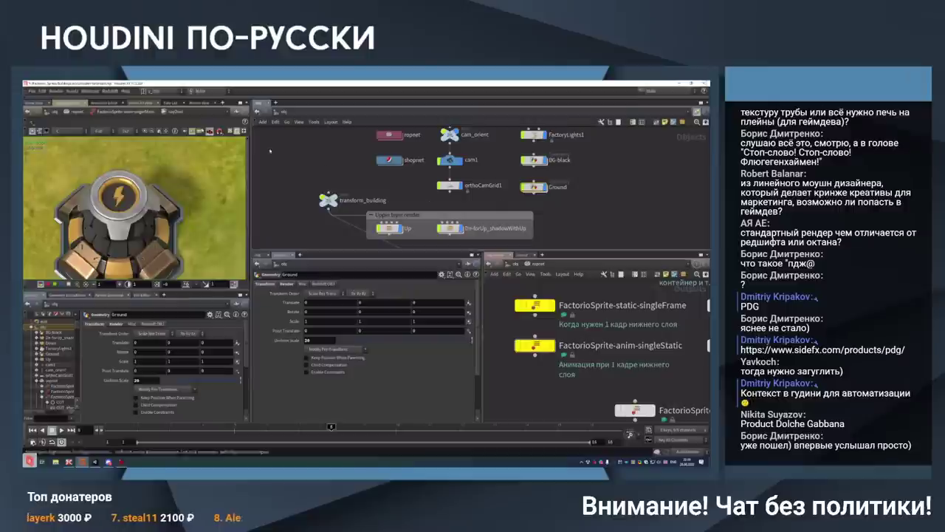
Select Houdini's transform_building node, then in Unity select the vehicle below the building and orbit around it
{"action": "left_click_drag", "start_coordinate": [299, 224], "coordinate": [349, 184]}
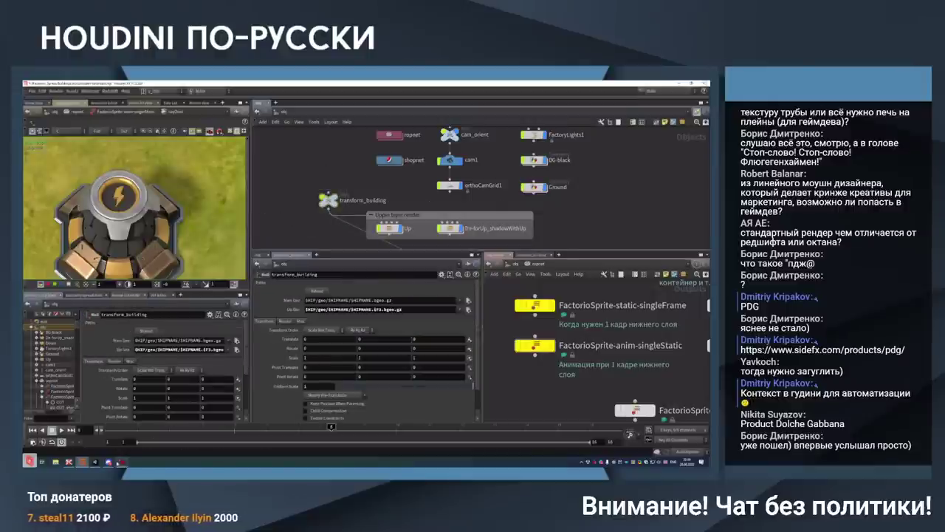
{"action": "left_click", "coordinate": [94, 461]}
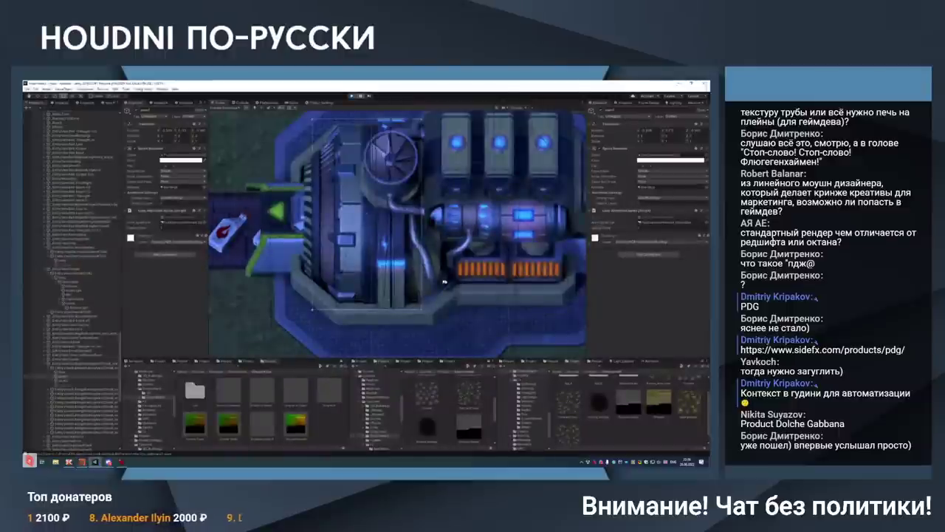
{"action": "scroll", "coordinate": [341, 228], "scroll_direction": "down", "scroll_amount": 5}
{"action": "scroll", "coordinate": [341, 227], "scroll_direction": "down", "scroll_amount": 10}
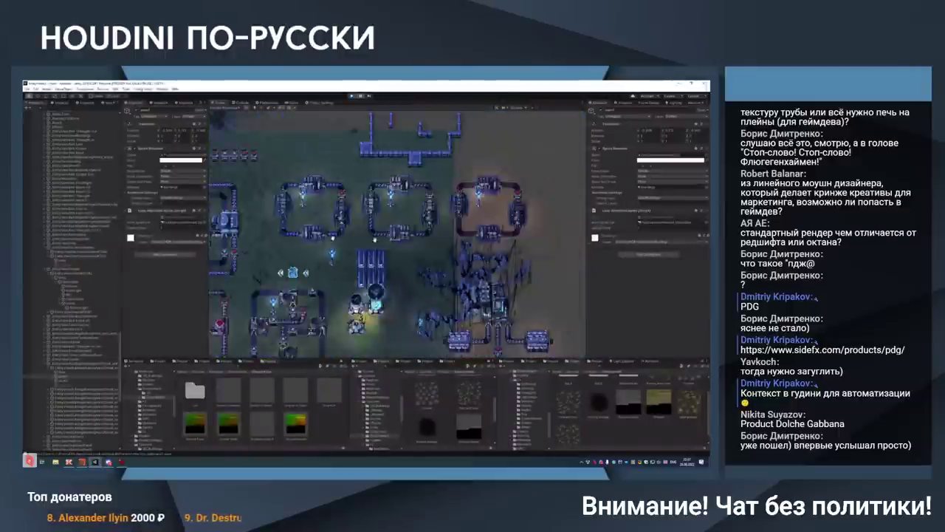
{"action": "scroll", "coordinate": [378, 239], "scroll_direction": "up", "scroll_amount": 10}
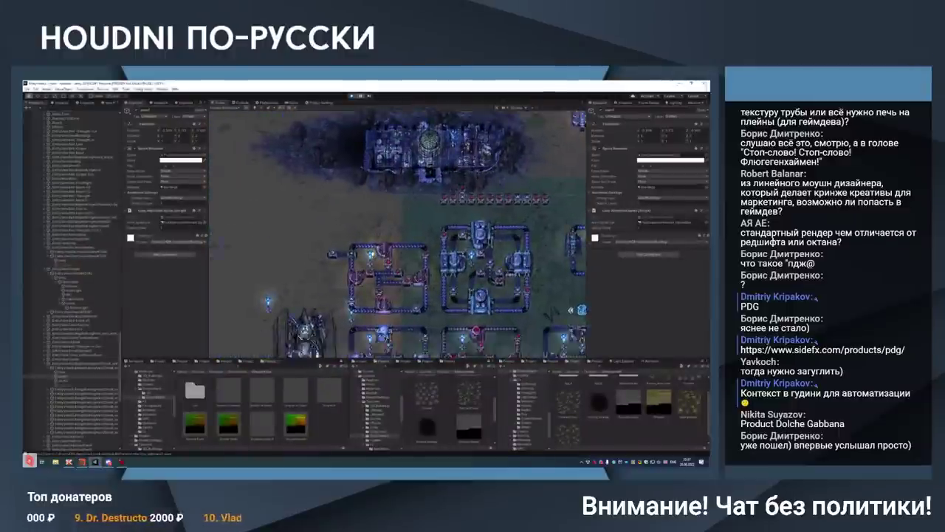
{"action": "scroll", "coordinate": [446, 222], "scroll_direction": "up", "scroll_amount": 6}
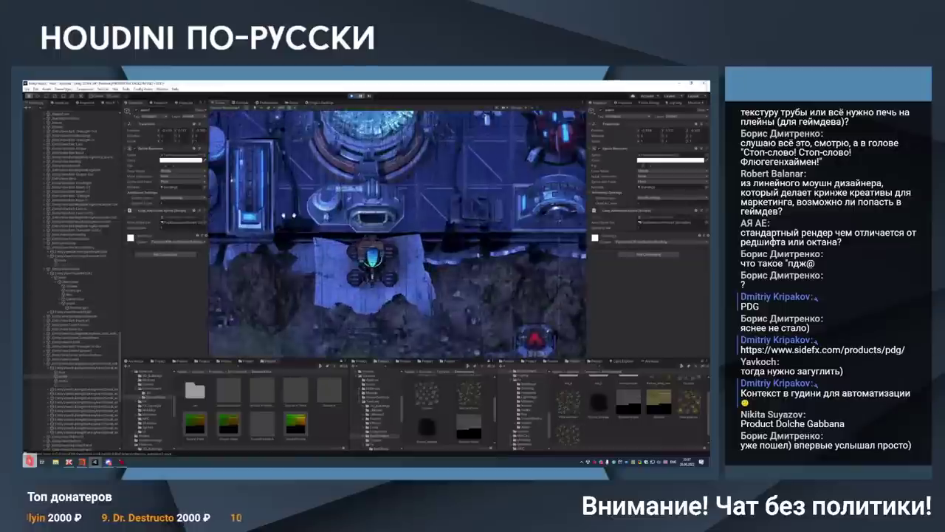
{"action": "left_click", "coordinate": [369, 260]}
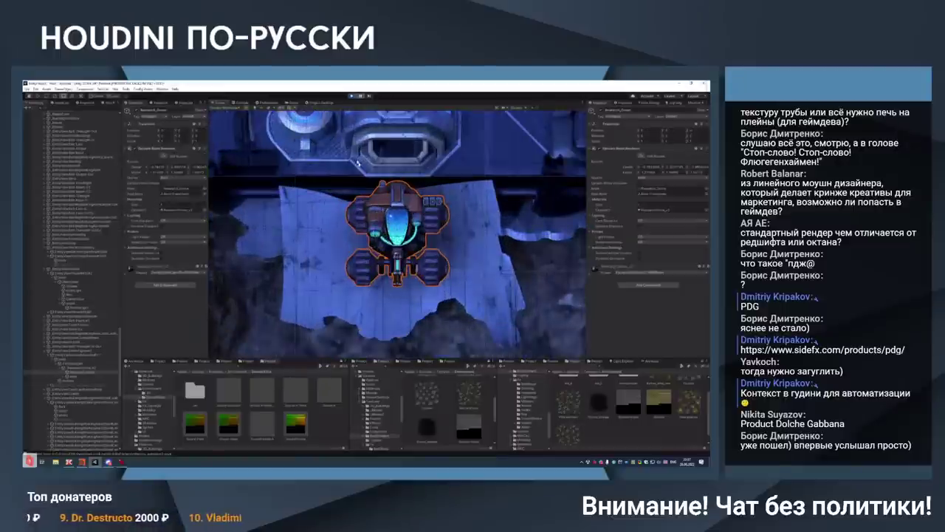
{"action": "left_click_drag", "start_coordinate": [358, 163], "coordinate": [387, 319], "text": "alt"}
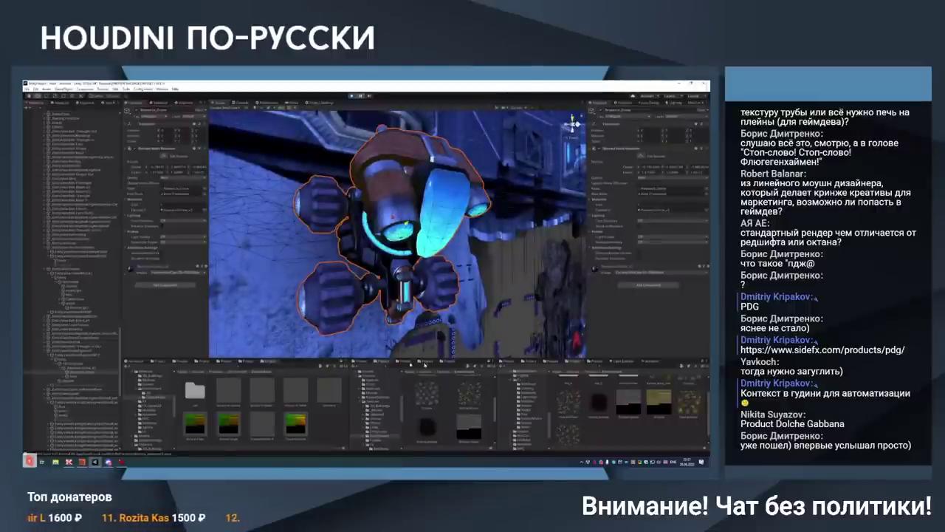
Select the robot material and preview its orange albedo texture in IrfanView
{"action": "left_click", "coordinate": [408, 362]}
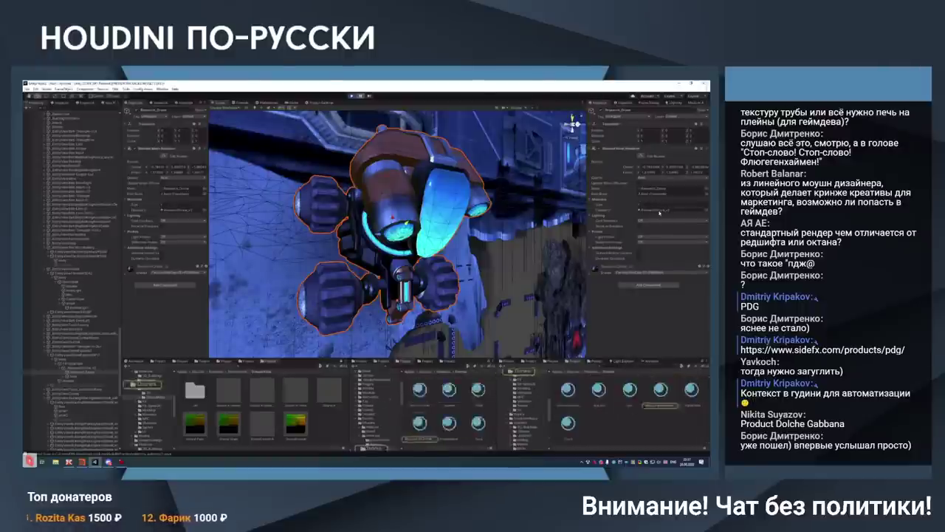
{"action": "left_click", "coordinate": [413, 432]}
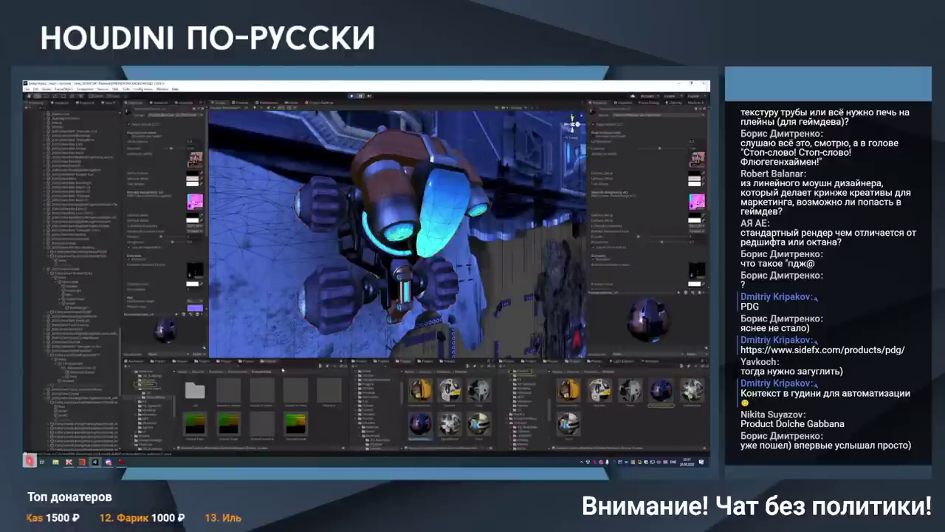
{"action": "double_click", "coordinate": [195, 158]}
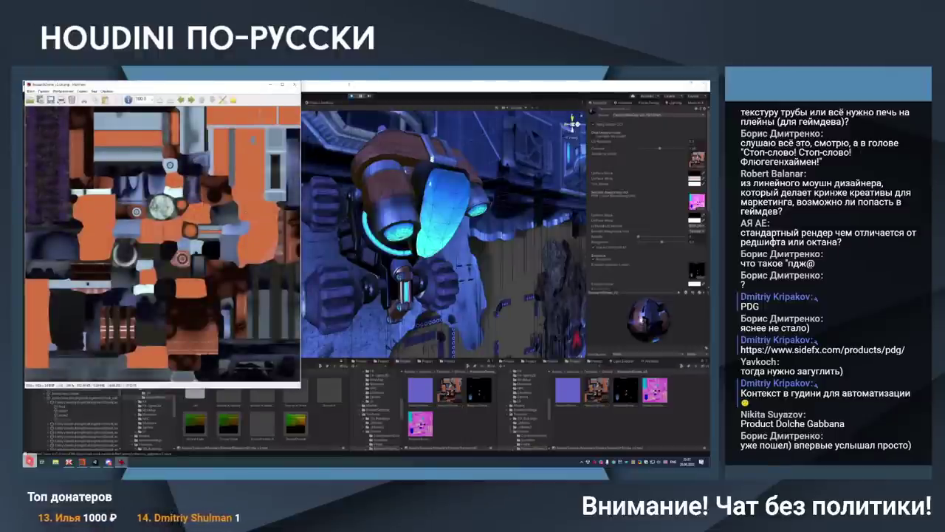
{"action": "left_click", "coordinate": [294, 84]}
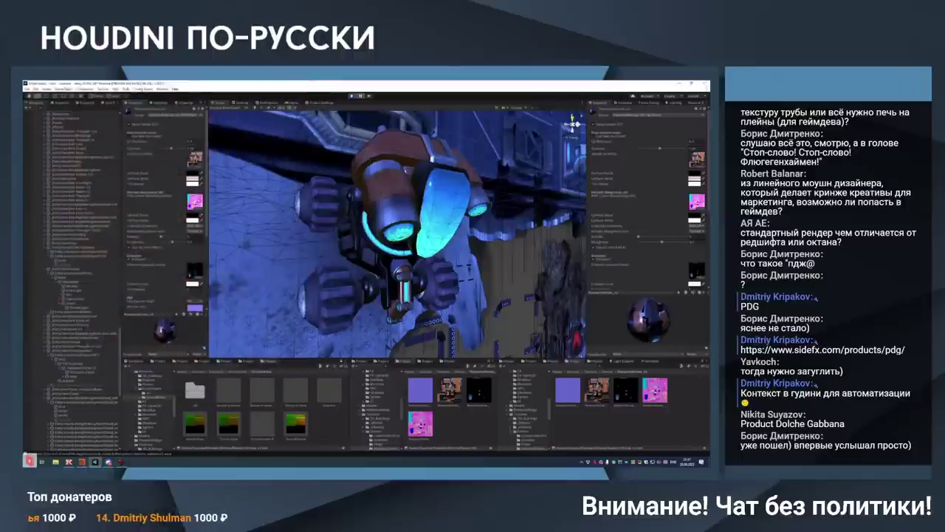
Preview the purple normal map, select another material, then return to Houdini
{"action": "scroll", "coordinate": [195, 179], "scroll_direction": "down", "scroll_amount": 3}
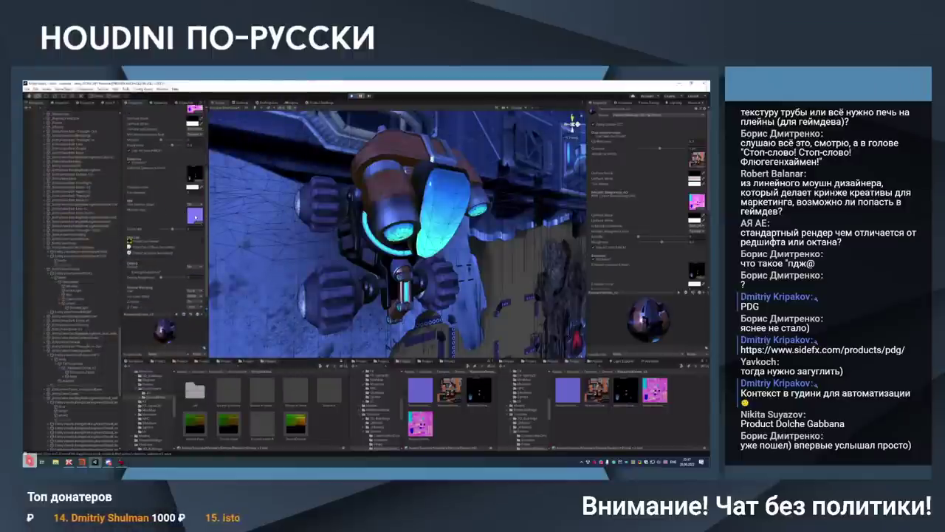
{"action": "double_click", "coordinate": [195, 215]}
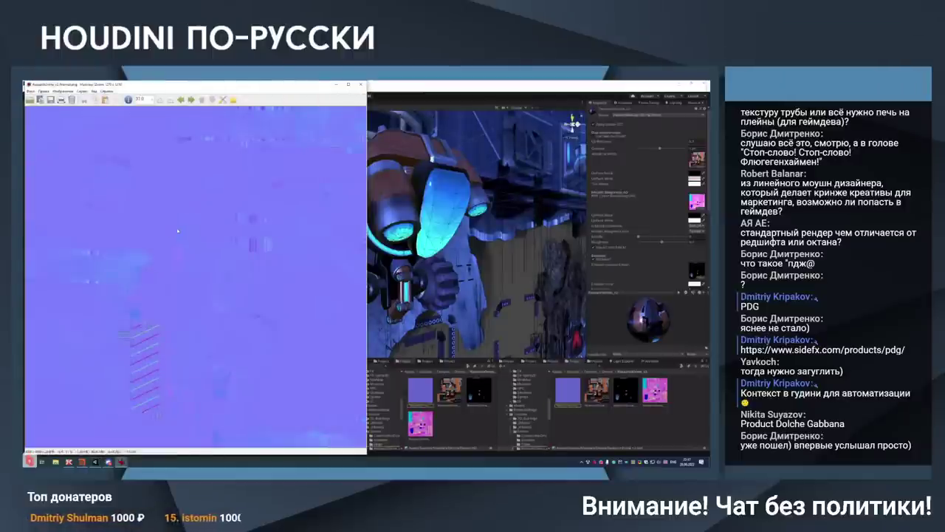
{"action": "key", "text": "Escape"}
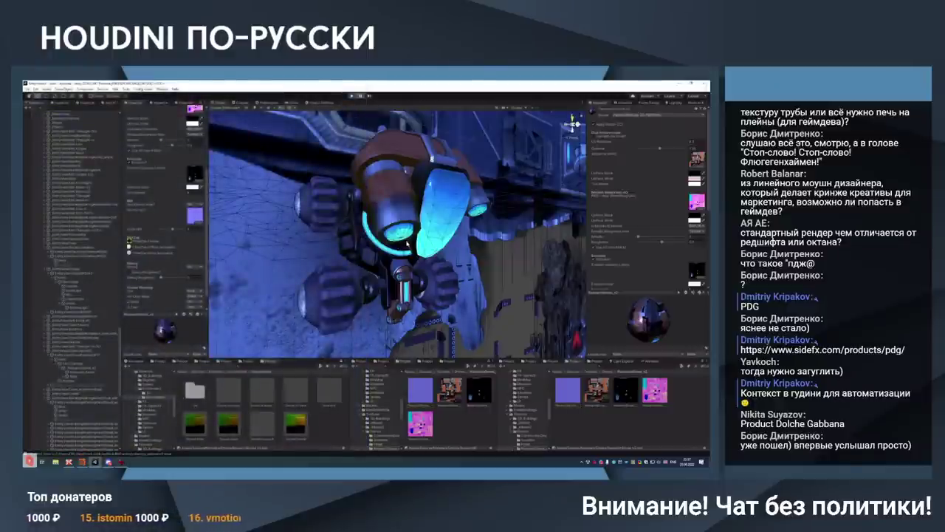
{"action": "left_click", "coordinate": [241, 347]}
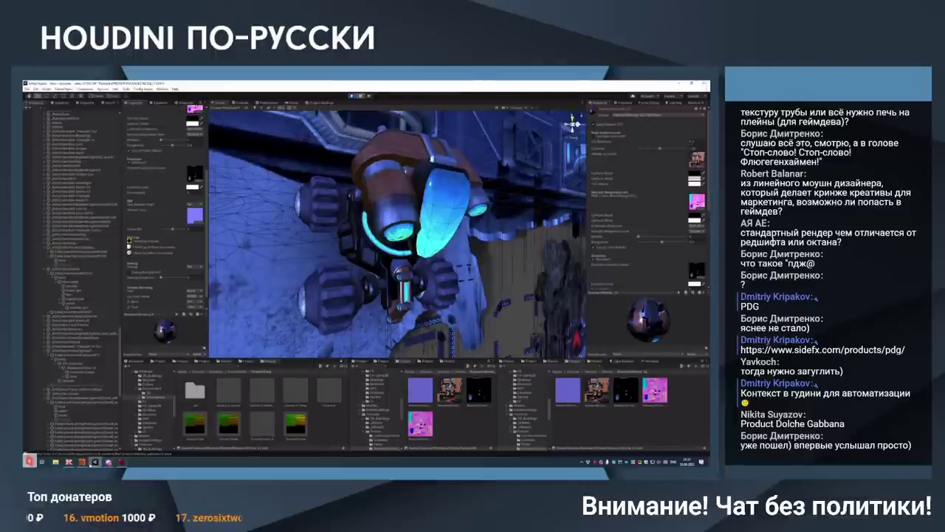
{"action": "left_click", "coordinate": [84, 462]}
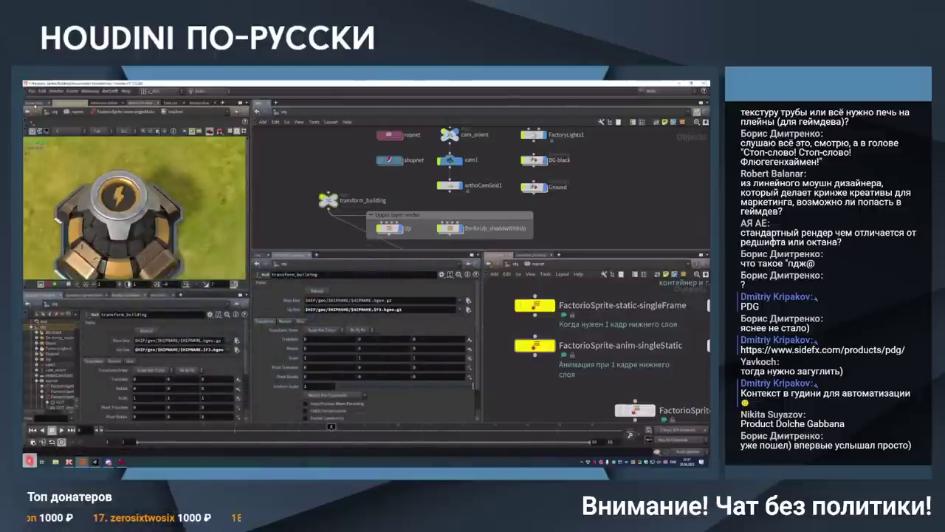
Switch the left pane to Scene View and tumble around the building on its ground platform
{"action": "left_click", "coordinate": [33, 104]}
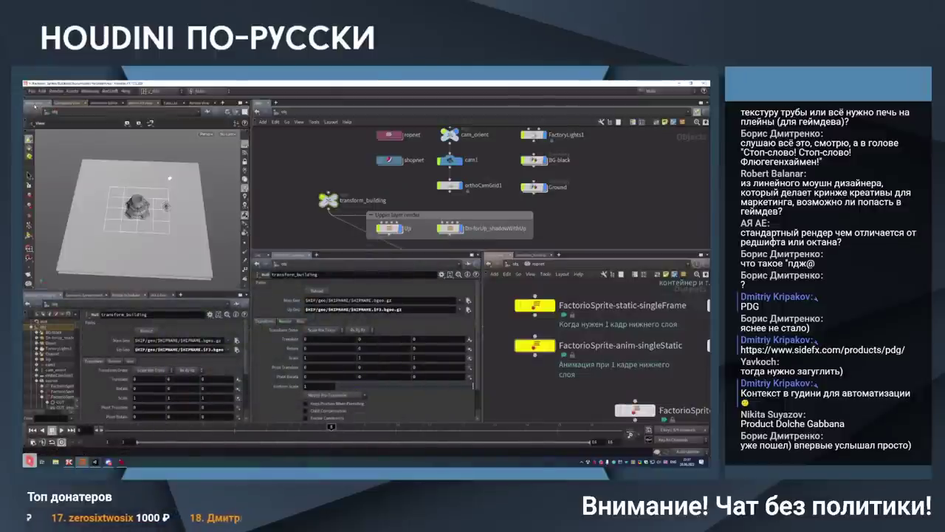
{"action": "scroll", "coordinate": [133, 206], "scroll_direction": "up", "scroll_amount": 5}
{"action": "mouse_move", "coordinate": [147, 192]}
{"action": "left_mouse_down"}
{"action": "mouse_move", "coordinate": [195, 214]}
{"action": "mouse_move", "coordinate": [151, 201]}
{"action": "mouse_move", "coordinate": [161, 202]}
{"action": "left_mouse_up"}
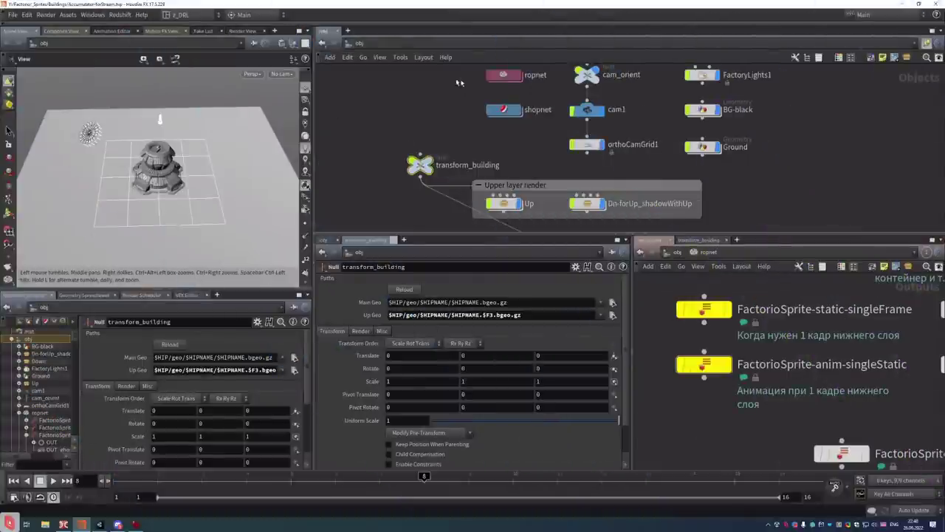
Close Houdini so it prompts to save changes to Accumulator-forStream.hip
{"action": "left_click", "coordinate": [64, 523]}
{"action": "left_click", "coordinate": [82, 524]}
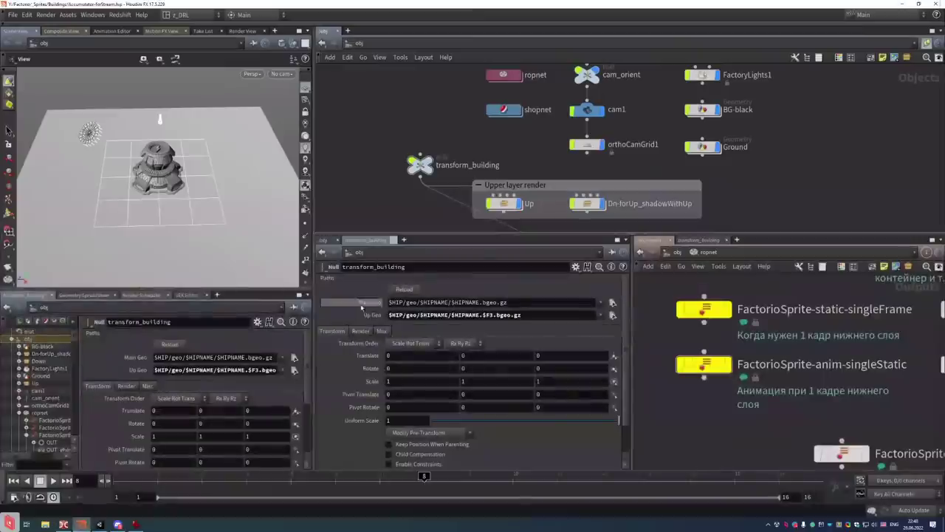
{"action": "left_click", "coordinate": [936, 4]}
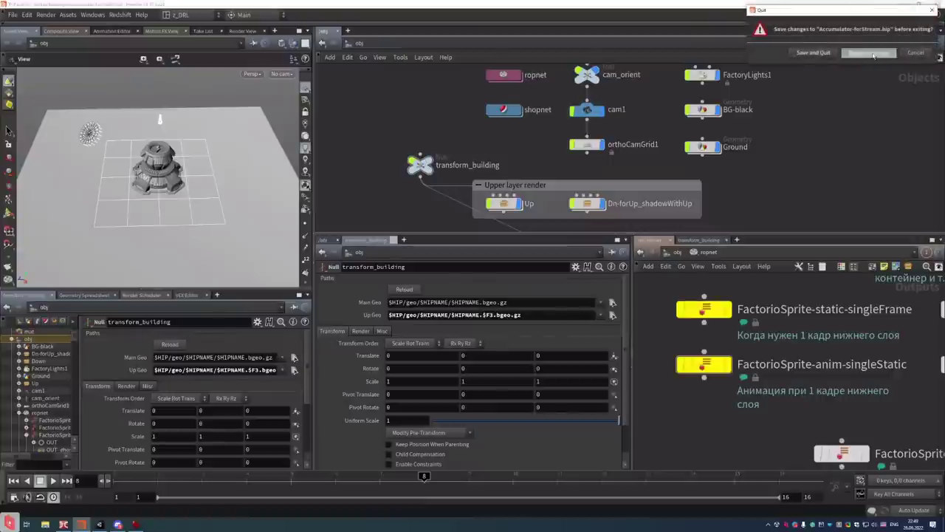
Exit Houdini without saving, open Environment\_Trees in Double Commander, then bring Unity forward
{"action": "left_click", "coordinate": [872, 53]}
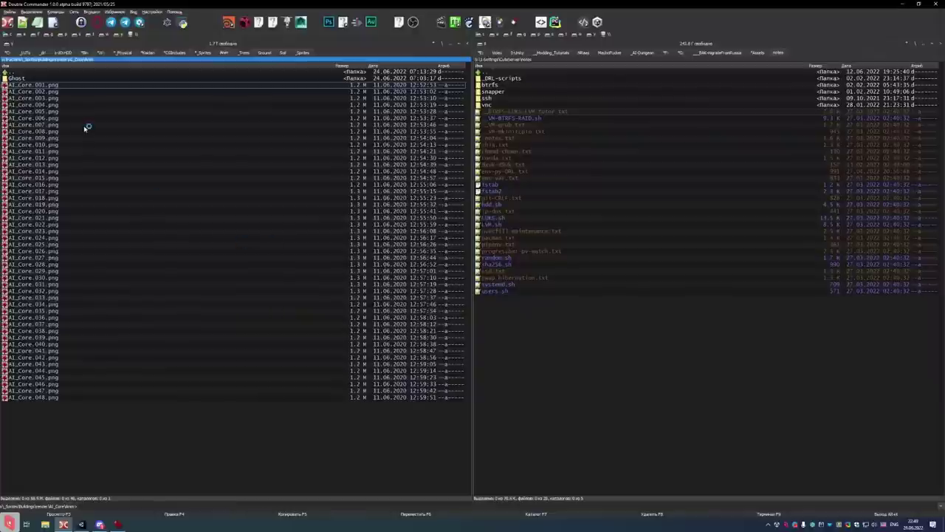
{"action": "left_click", "coordinate": [244, 52]}
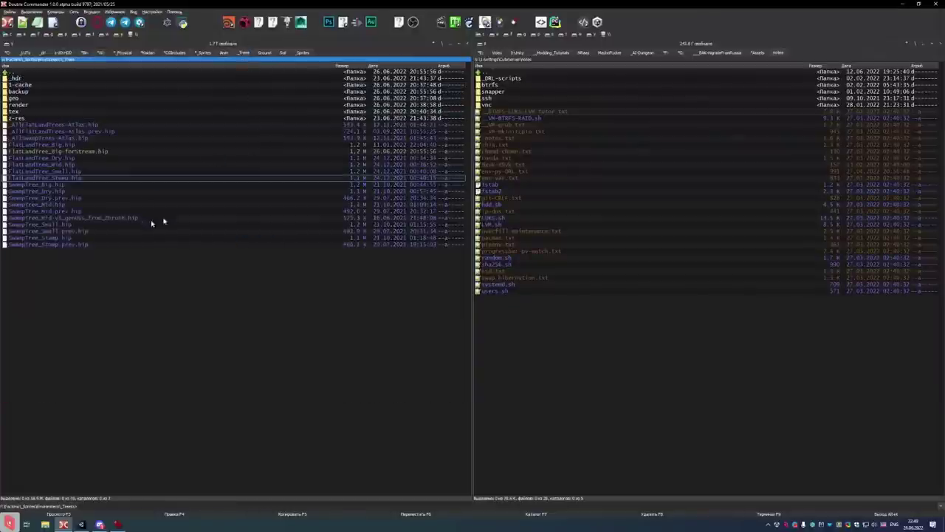
{"action": "left_click", "coordinate": [81, 524]}
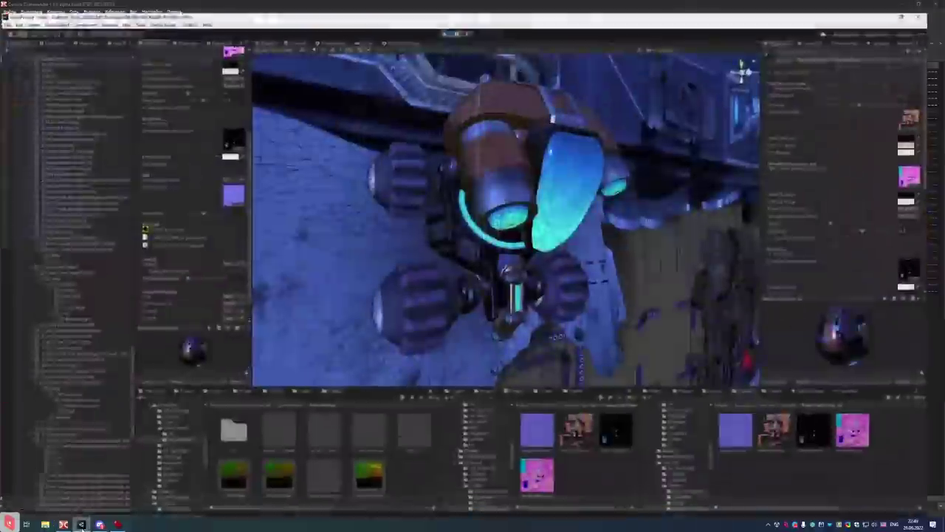
In Unity, switch to the Game view and pan across the forest map, then return to Double Commander
{"action": "left_click", "coordinate": [406, 32]}
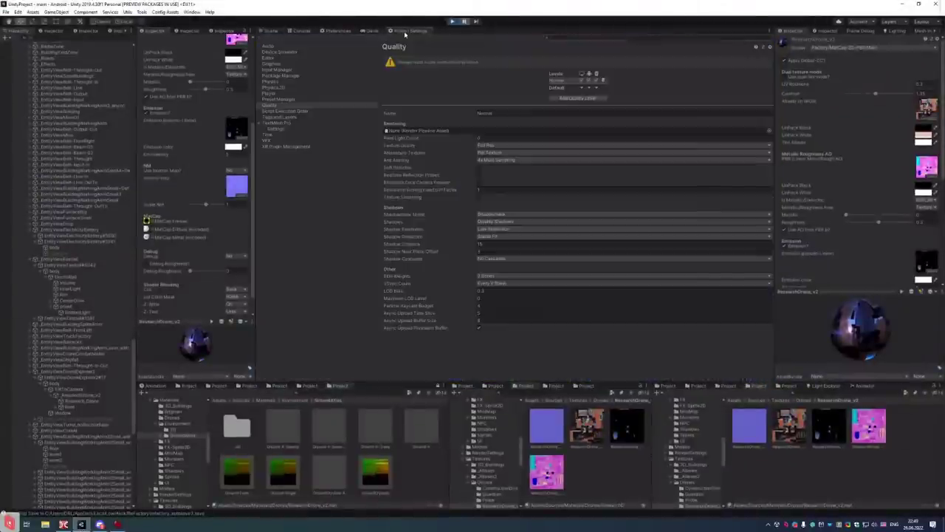
{"action": "left_click", "coordinate": [272, 32]}
{"action": "left_click", "coordinate": [367, 32]}
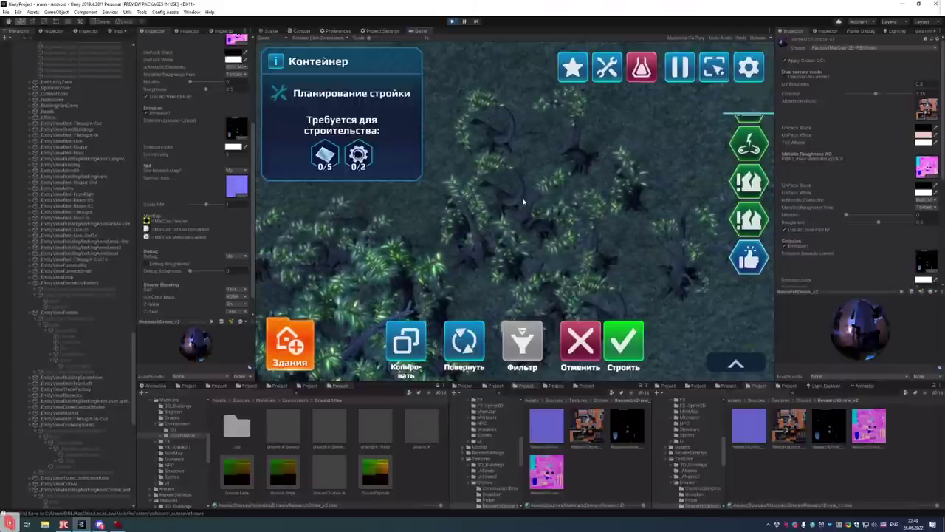
{"action": "left_click_drag", "start_coordinate": [508, 188], "coordinate": [539, 212]}
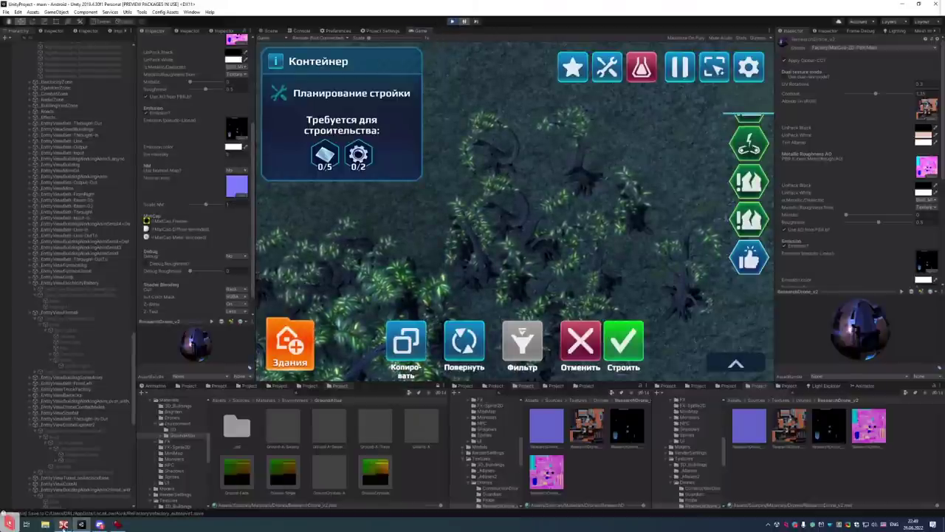
{"action": "left_click", "coordinate": [63, 525]}
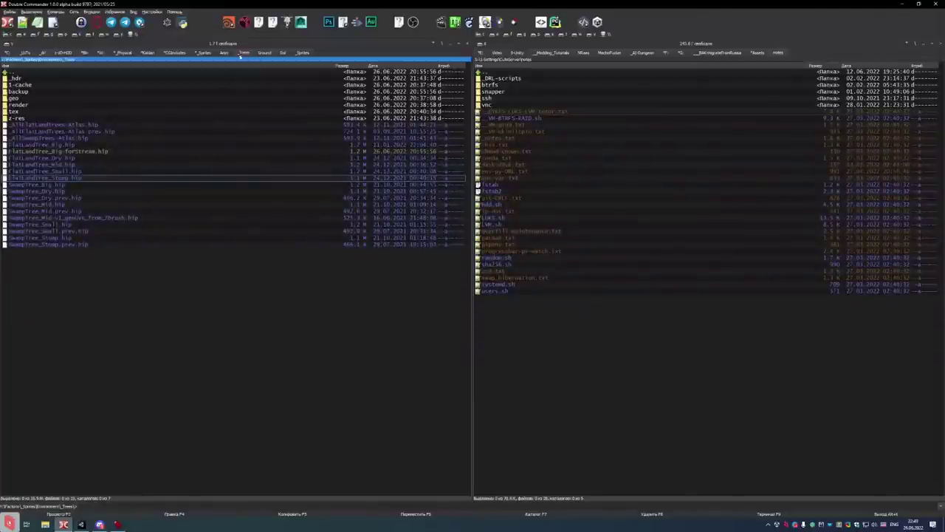
Open FlatLandTree_Big-forStream.hip from Double Commander so it loads in Houdini
{"action": "left_click", "coordinate": [87, 151]}
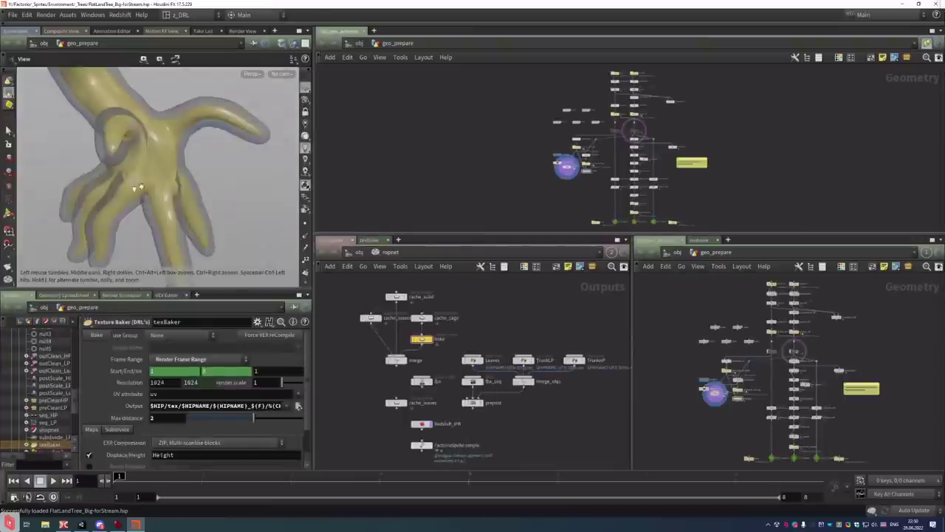
Zoom the geo_prepare network to frame the file_LPs, file_HPs, preCleanLP/HP and seq nodes
{"action": "scroll", "coordinate": [703, 198], "scroll_direction": "up", "scroll_amount": 5}
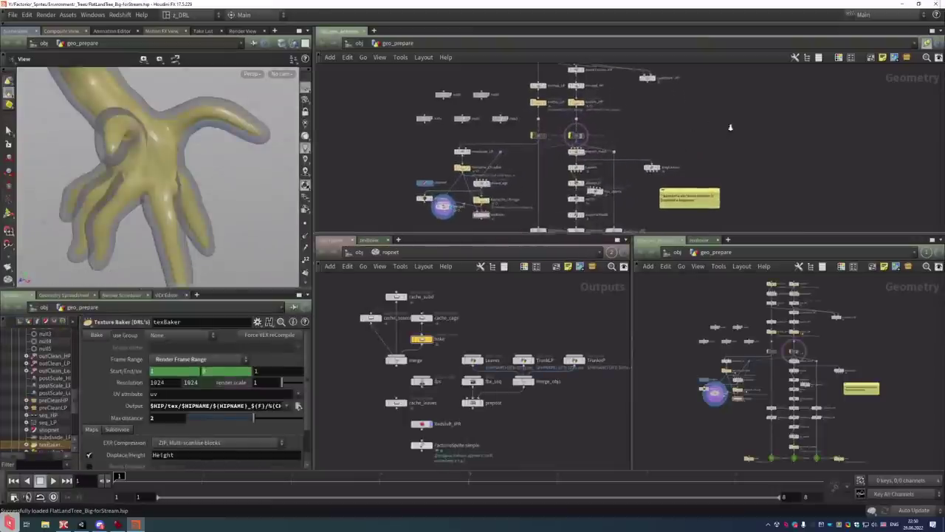
{"action": "scroll", "coordinate": [703, 198], "scroll_direction": "up", "scroll_amount": 8}
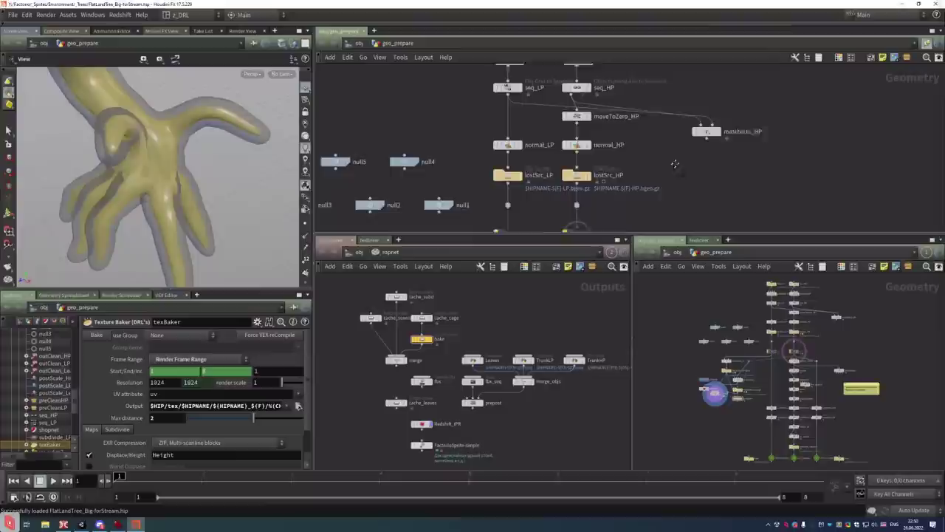
{"action": "scroll", "coordinate": [685, 161], "scroll_direction": "down", "scroll_amount": 2}
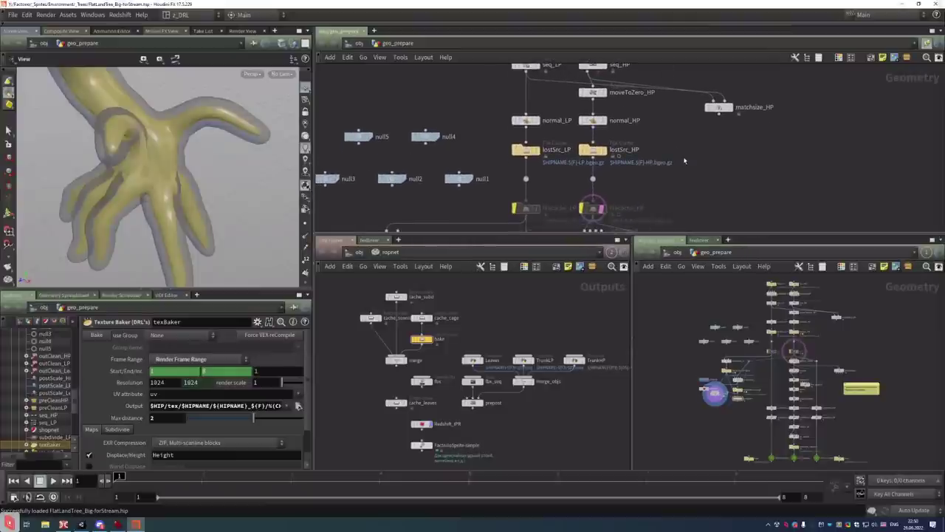
{"action": "scroll", "coordinate": [681, 166], "scroll_direction": "down", "scroll_amount": 3}
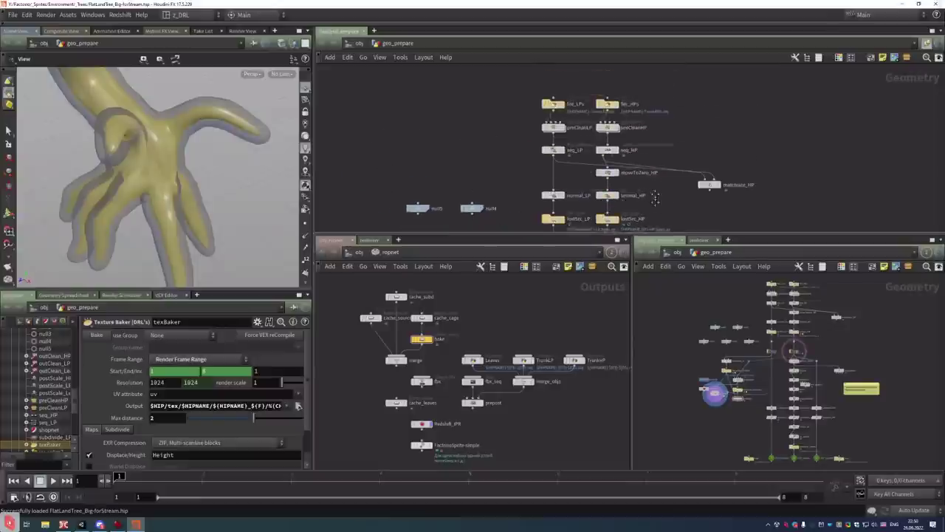
{"action": "scroll", "coordinate": [673, 153], "scroll_direction": "up", "scroll_amount": 6}
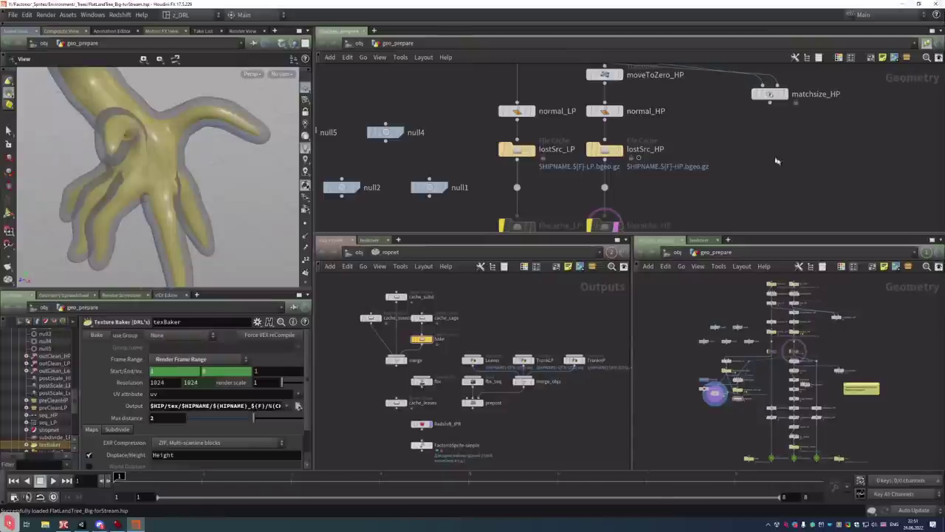
{"action": "scroll", "coordinate": [738, 142], "scroll_direction": "down", "scroll_amount": 3}
{"action": "scroll", "coordinate": [739, 141], "scroll_direction": "down", "scroll_amount": 3}
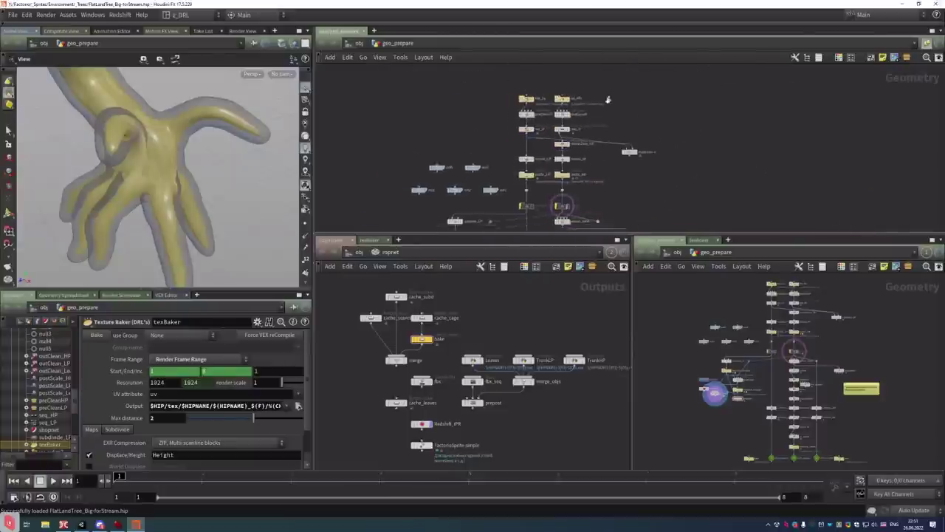
{"action": "scroll", "coordinate": [653, 140], "scroll_direction": "up", "scroll_amount": 3}
{"action": "scroll", "coordinate": [652, 139], "scroll_direction": "down", "scroll_amount": 2}
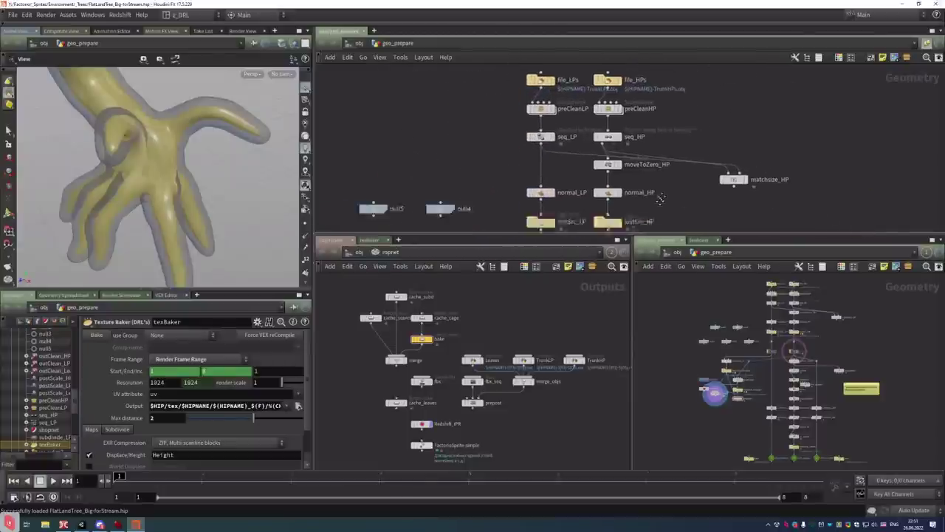
{"action": "scroll", "coordinate": [680, 181], "scroll_direction": "up", "scroll_amount": 2}
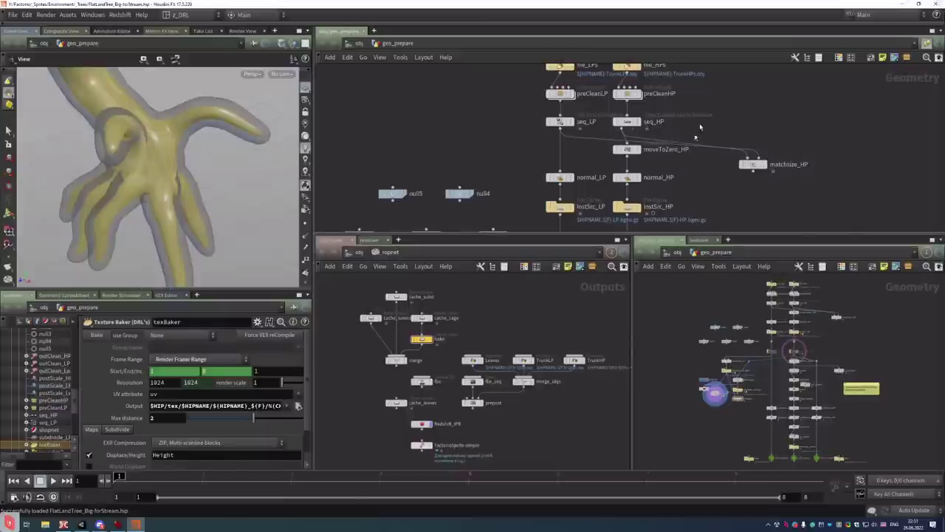
{"action": "scroll", "coordinate": [717, 160], "scroll_direction": "up", "scroll_amount": 5}
{"action": "scroll", "coordinate": [721, 166], "scroll_direction": "up", "scroll_amount": 2}
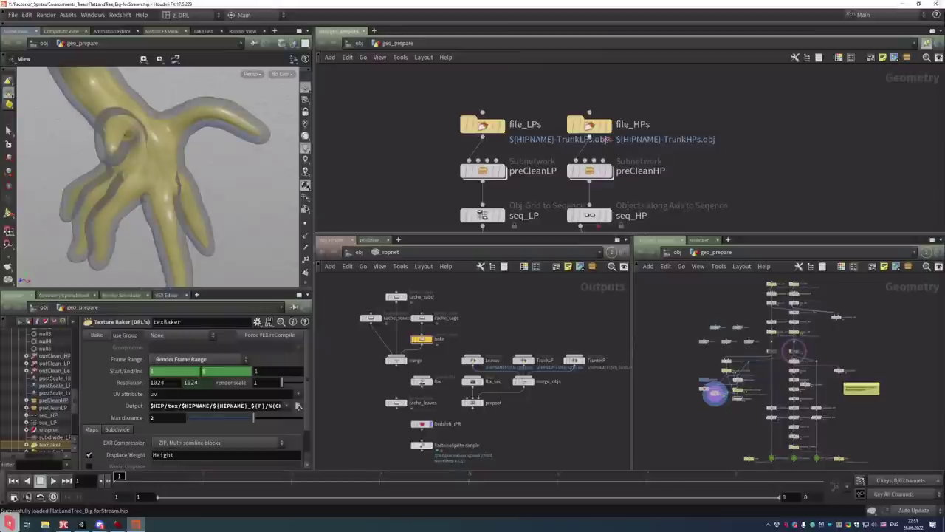
Frame the lostSrc caches and set the display flag on the high-poly lostSrc_HP
{"action": "scroll", "coordinate": [727, 151], "scroll_direction": "down", "scroll_amount": 3}
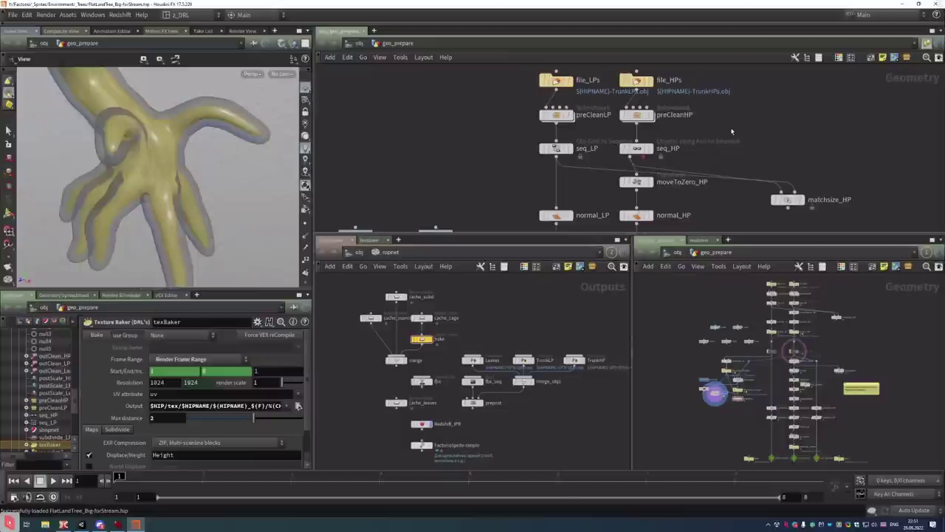
{"action": "middle_click_drag", "start_coordinate": [722, 204], "coordinate": [741, 126]}
{"action": "scroll", "coordinate": [675, 167], "scroll_direction": "up", "scroll_amount": 3}
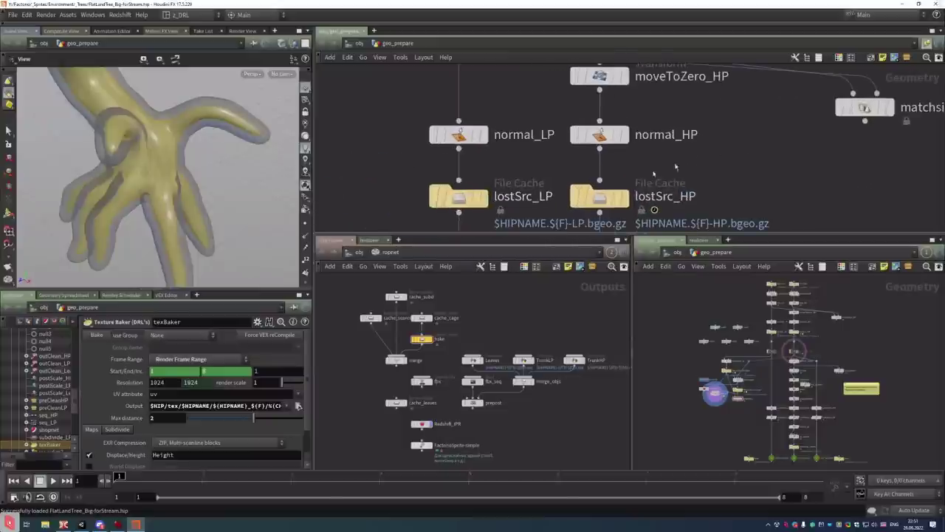
{"action": "left_click", "coordinate": [485, 197]}
{"action": "left_click", "coordinate": [627, 198]}
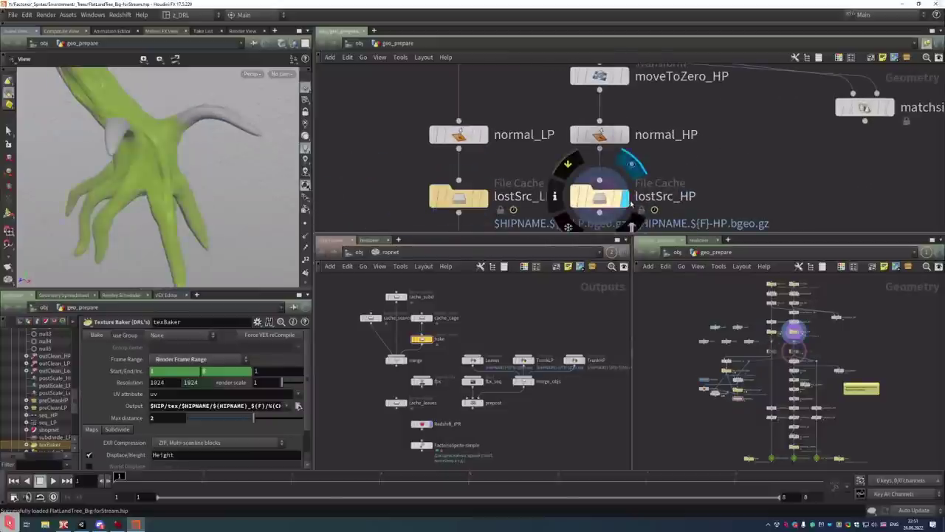
{"action": "left_click", "coordinate": [616, 198]}
{"action": "scroll", "coordinate": [151, 133], "scroll_direction": "up", "scroll_amount": 5}
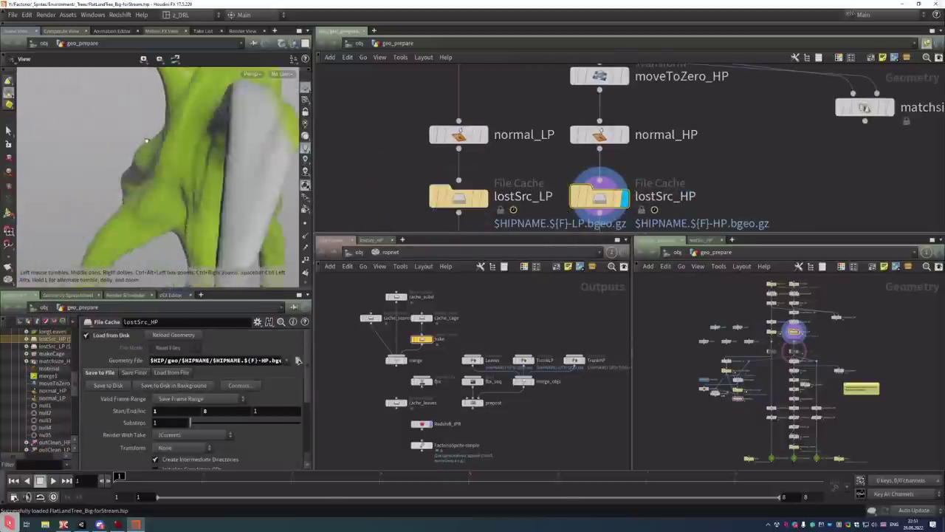
Orbit around the green high-poly tree, then display the low-poly lostSrc_LP result
{"action": "left_click_drag", "start_coordinate": [146, 141], "coordinate": [198, 118]}
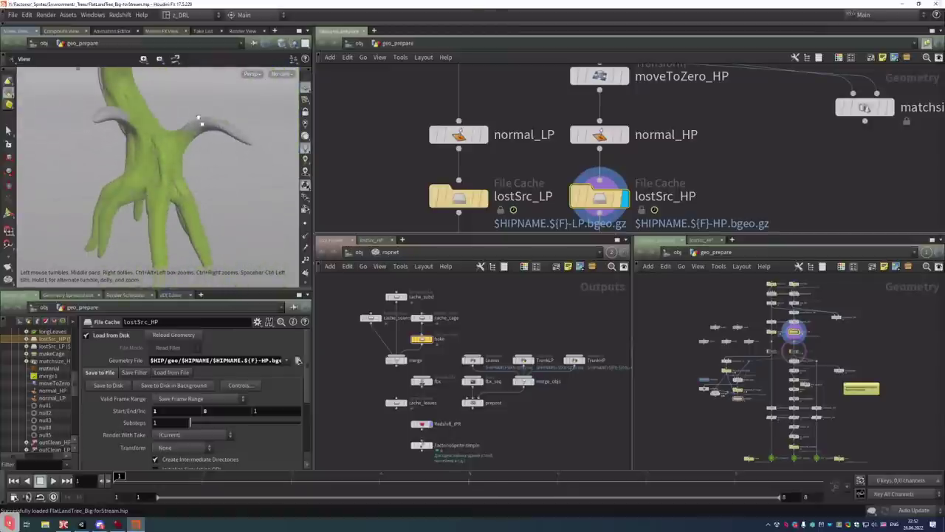
{"action": "left_click_drag", "start_coordinate": [214, 180], "coordinate": [270, 213]}
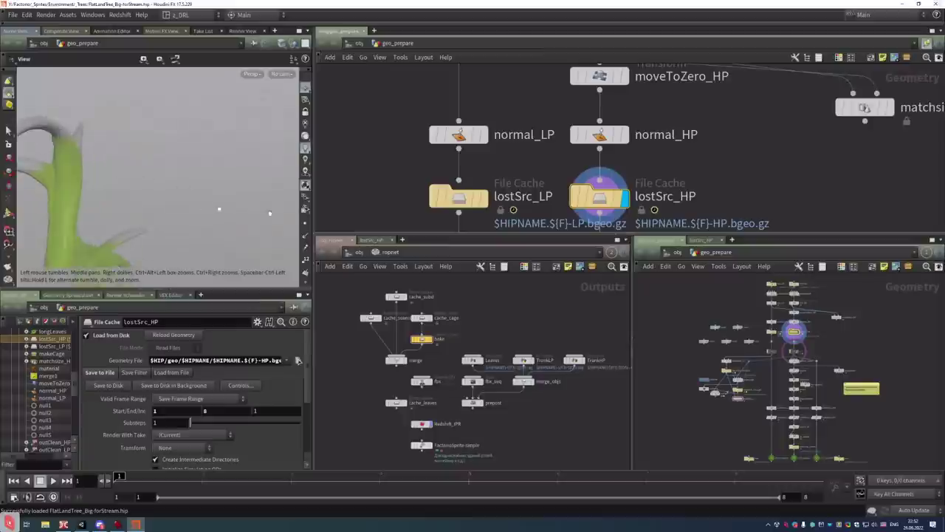
{"action": "left_click", "coordinate": [484, 197]}
{"action": "middle_click_drag", "start_coordinate": [443, 207], "coordinate": [470, 144]}
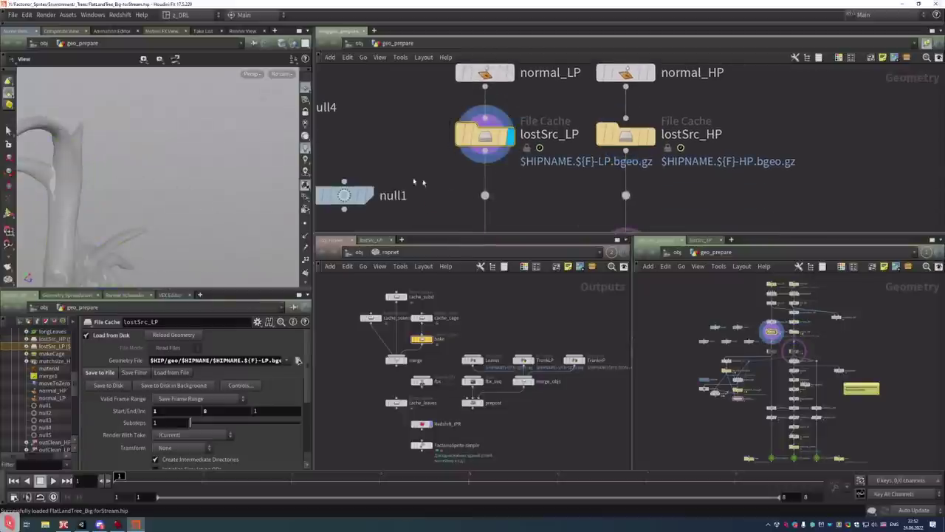
Orbit the grey low-poly tree, view it from the top, return to perspective, and zoom out the network
{"action": "left_click_drag", "start_coordinate": [81, 184], "coordinate": [180, 180]}
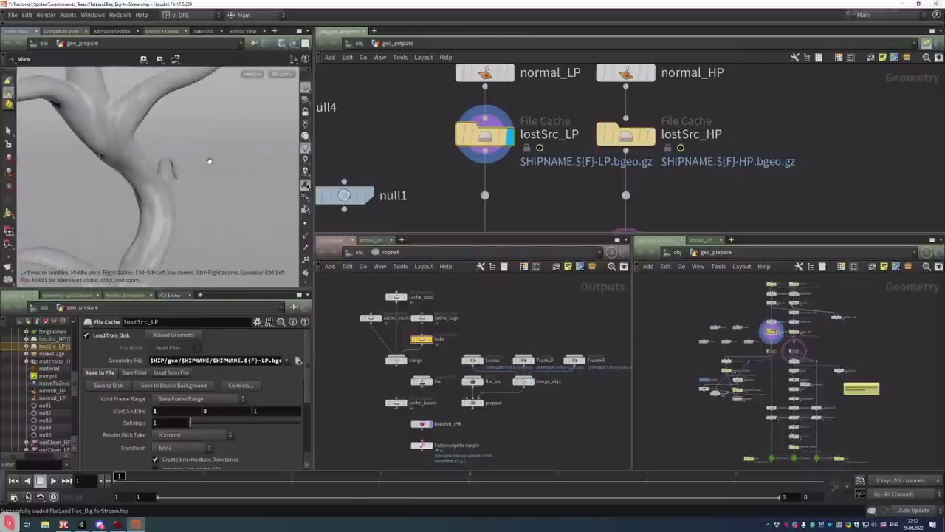
{"action": "key", "text": "space+2"}
{"action": "scroll", "coordinate": [216, 197], "scroll_direction": "down", "scroll_amount": 4}
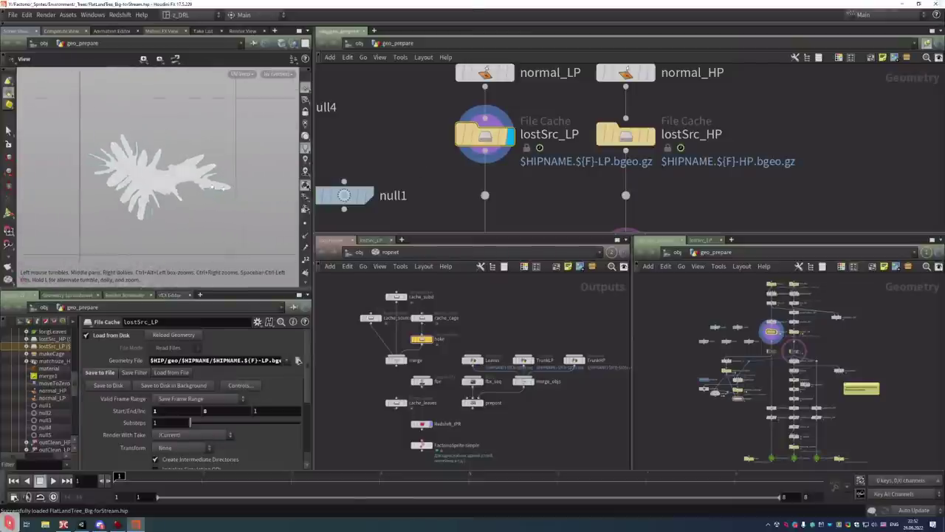
{"action": "scroll", "coordinate": [126, 166], "scroll_direction": "up", "scroll_amount": 5}
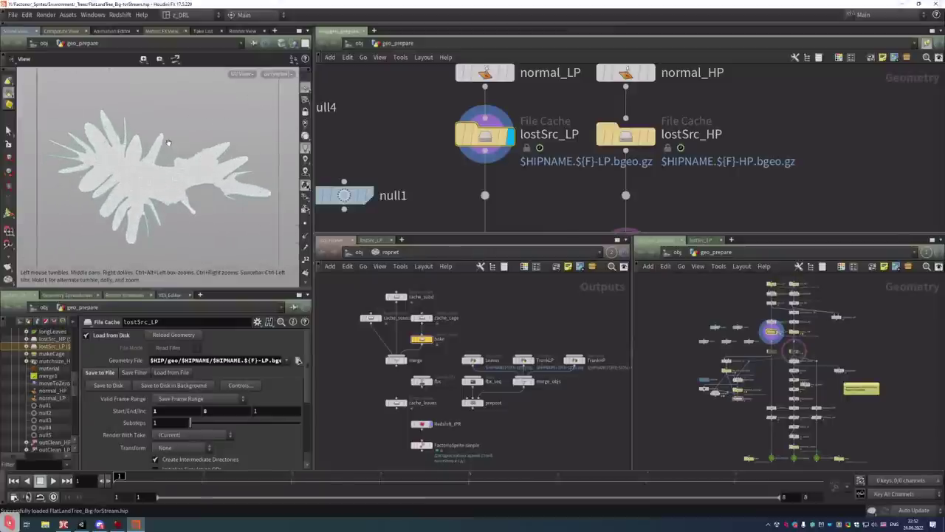
{"action": "key", "text": "space+1"}
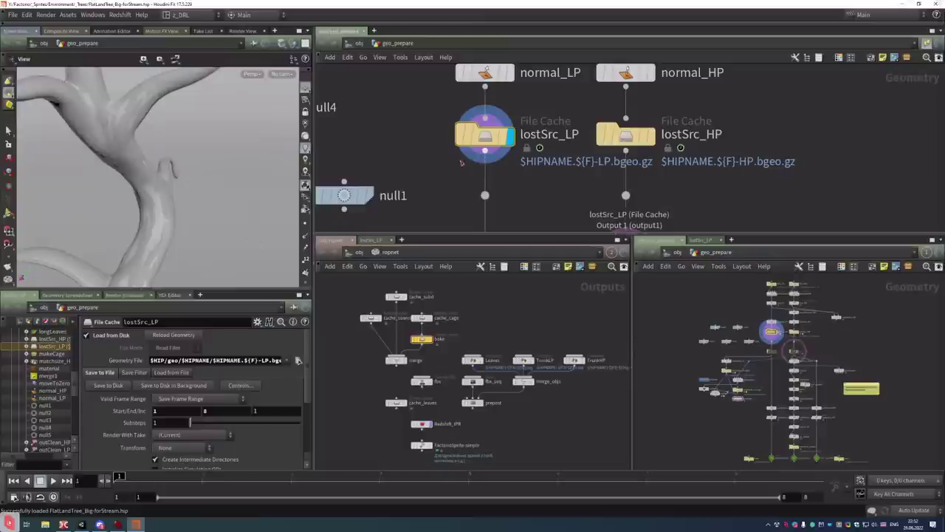
{"action": "scroll", "coordinate": [509, 162], "scroll_direction": "down", "scroll_amount": 3}
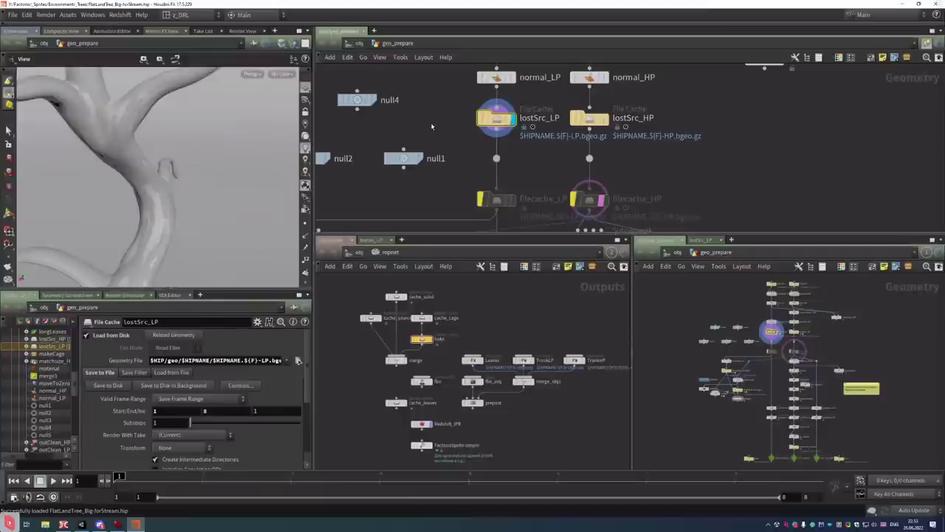
Orbit around the tree trunk and pan the network to the subdivide_LP and extract_mask nodes
{"action": "left_click_drag", "start_coordinate": [197, 207], "coordinate": [222, 192]}
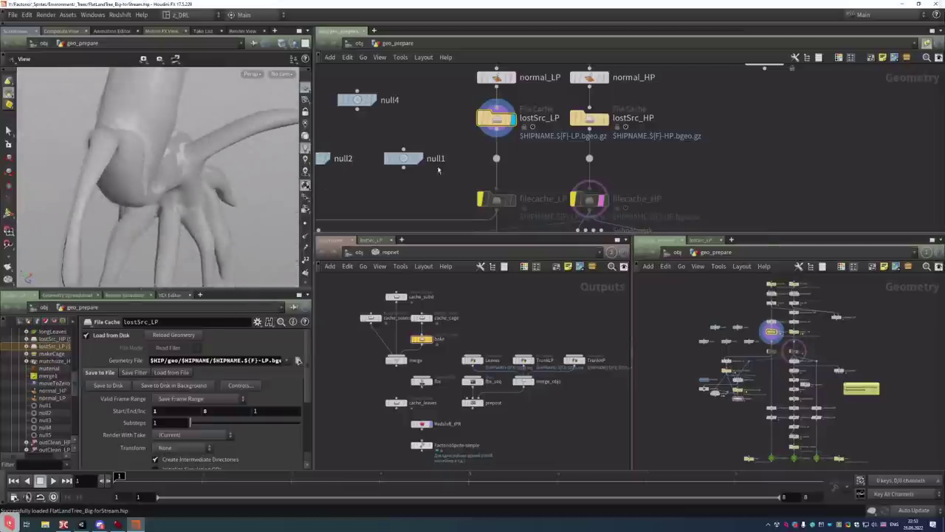
{"action": "left_click_drag", "start_coordinate": [468, 185], "coordinate": [530, 82]}
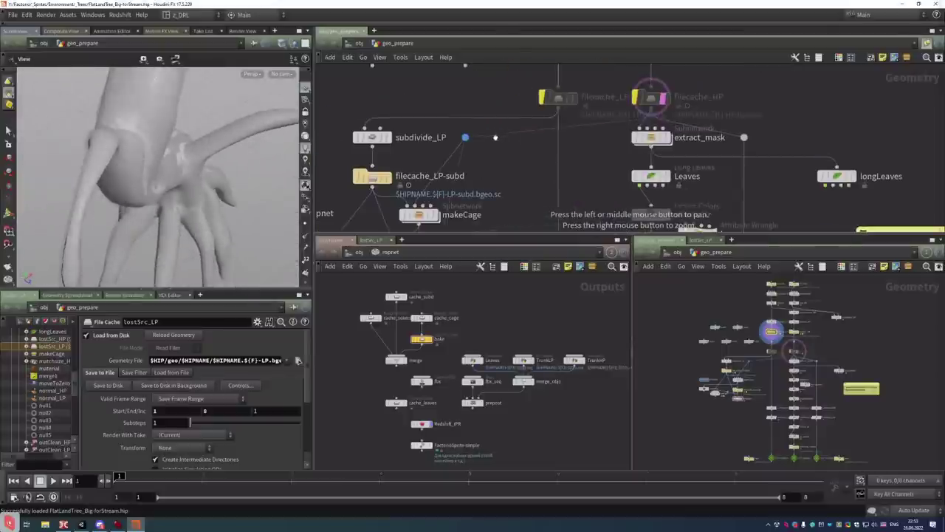
{"action": "left_click_drag", "start_coordinate": [235, 170], "coordinate": [209, 177]}
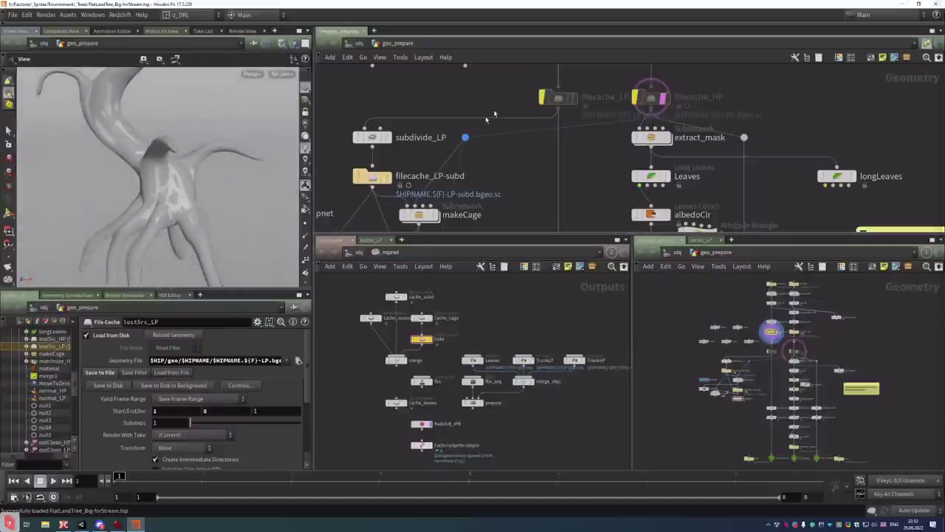
{"action": "scroll", "coordinate": [485, 111], "scroll_direction": "down", "scroll_amount": 3}
{"action": "scroll", "coordinate": [486, 104], "scroll_direction": "up", "scroll_amount": 3}
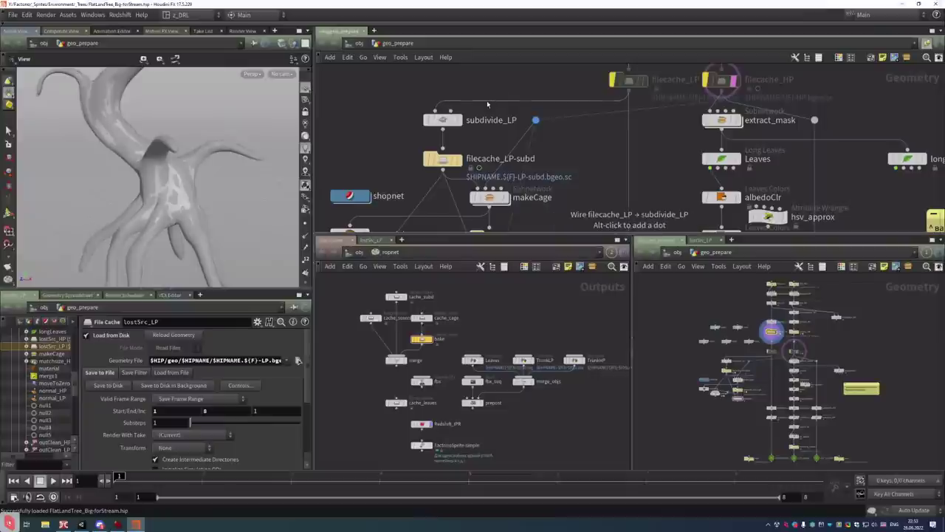
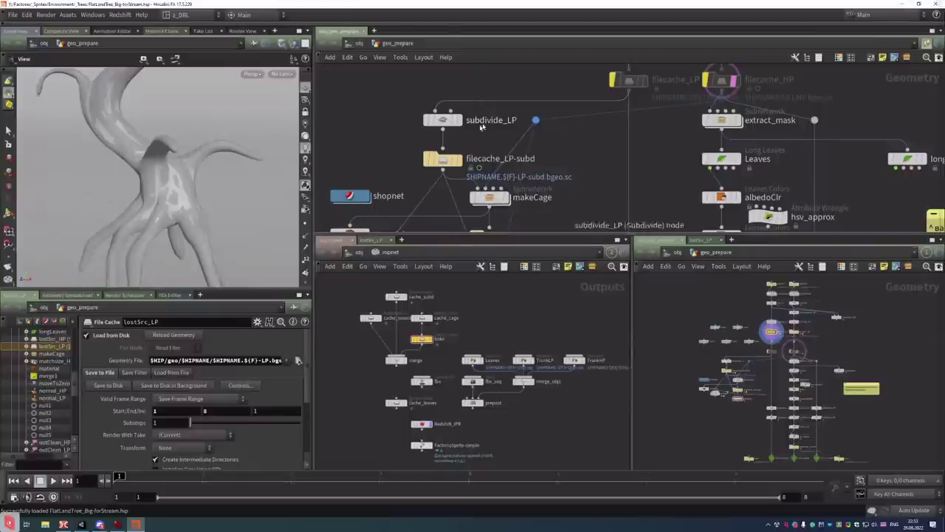
Display the cached low-poly tree from filecache_LP and orbit in close to the branch fork
{"action": "left_click", "coordinate": [647, 85]}
{"action": "scroll", "coordinate": [110, 158], "scroll_direction": "up", "scroll_amount": 10}
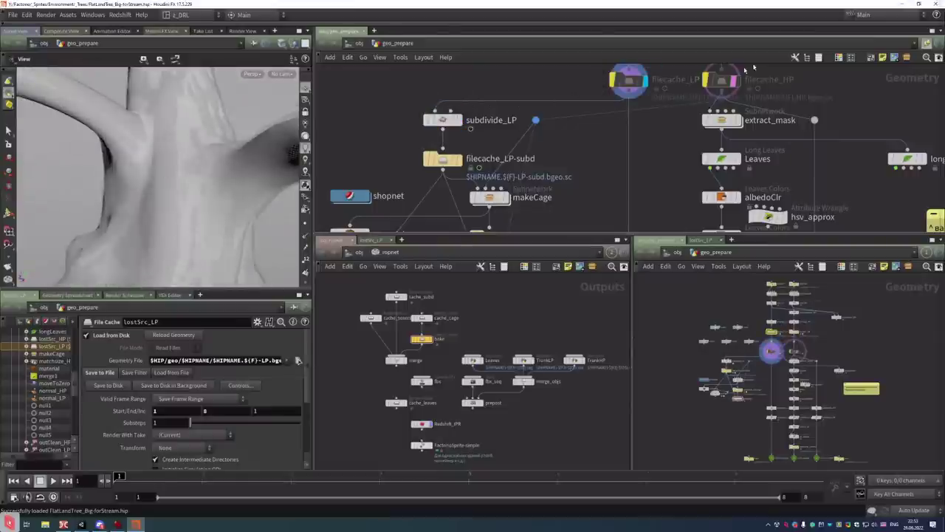
{"action": "left_click", "coordinate": [281, 43]}
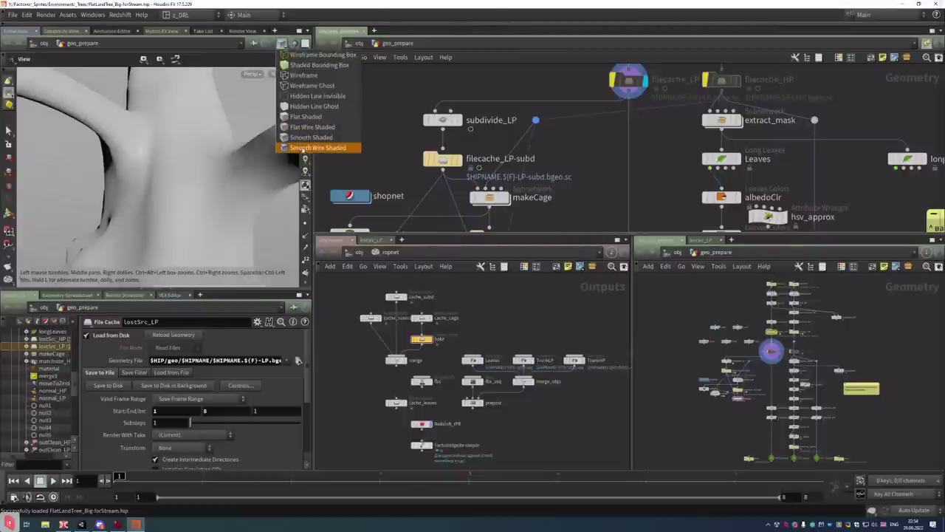
{"action": "key", "text": "Escape"}
{"action": "scroll", "coordinate": [164, 172], "scroll_direction": "down", "scroll_amount": 5}
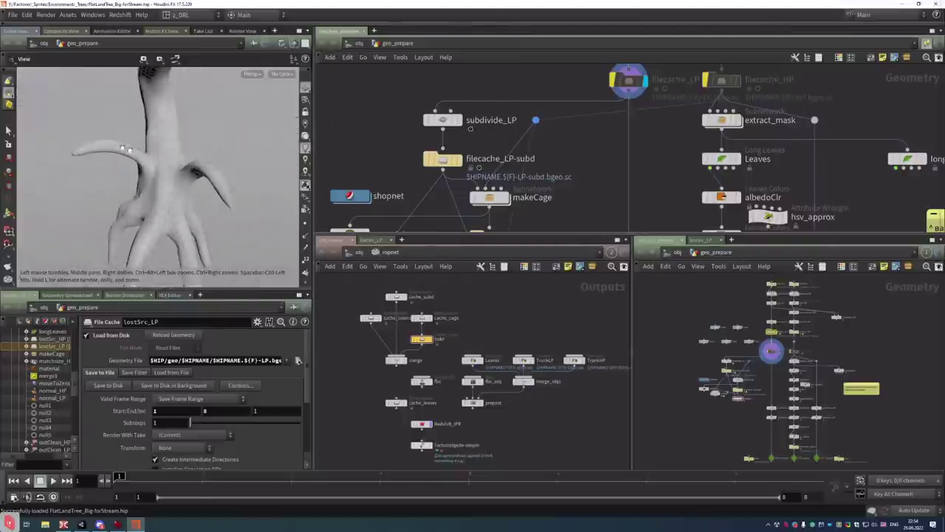
{"action": "left_click_drag", "start_coordinate": [129, 149], "coordinate": [148, 159]}
{"action": "scroll", "coordinate": [148, 159], "scroll_direction": "up", "scroll_amount": 5}
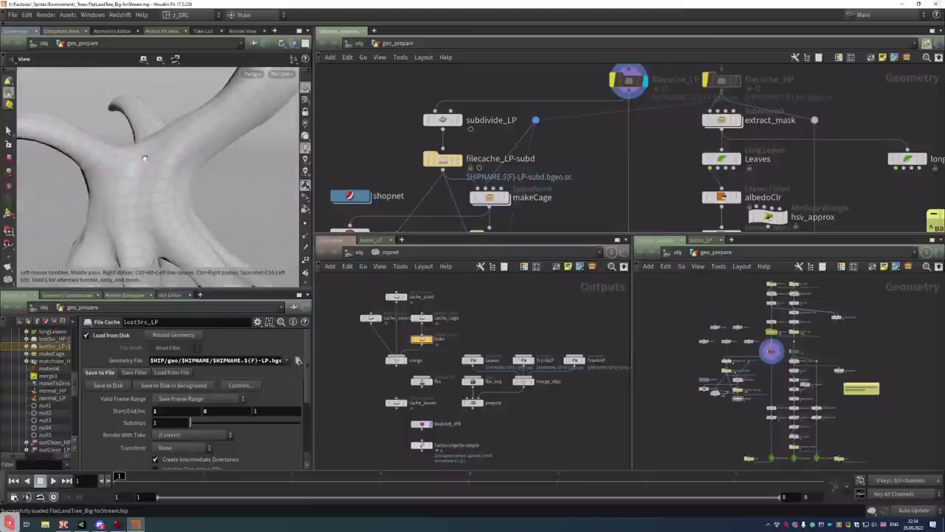
Compare against the filecache_HP high-poly mesh, then switch the display back to filecache_LP
{"action": "left_click", "coordinate": [734, 80]}
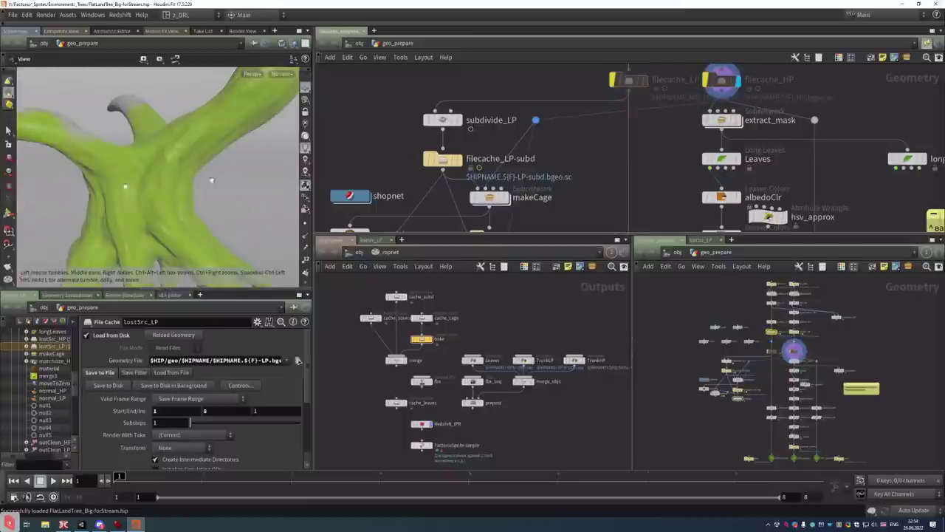
{"action": "left_click_drag", "start_coordinate": [78, 168], "coordinate": [116, 180]}
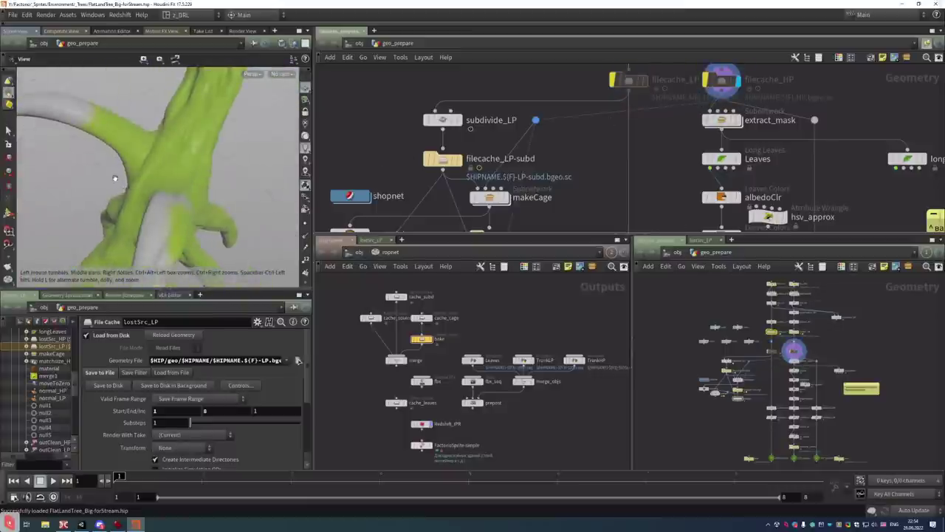
{"action": "left_click", "coordinate": [648, 85]}
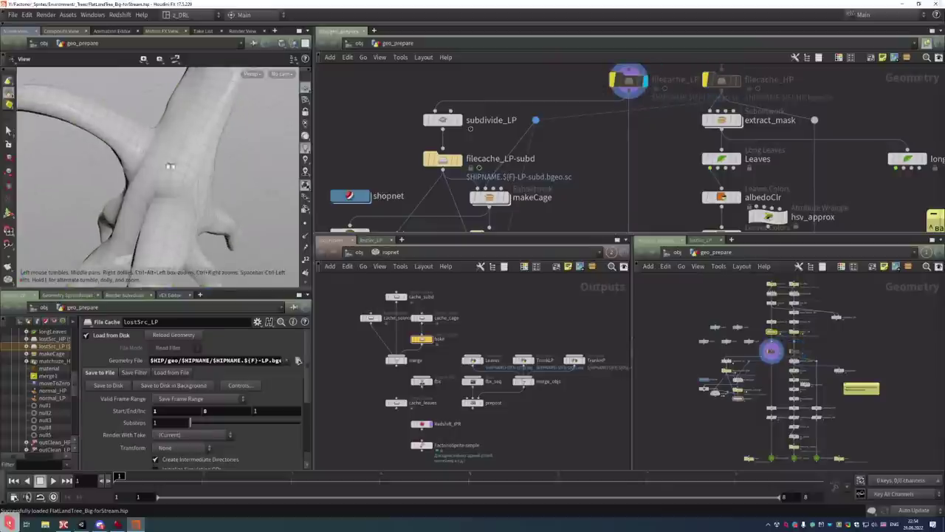
{"action": "mouse_move", "coordinate": [169, 160]}
{"action": "left_mouse_down"}
{"action": "mouse_move", "coordinate": [128, 158]}
{"action": "mouse_move", "coordinate": [159, 146]}
{"action": "left_mouse_up"}
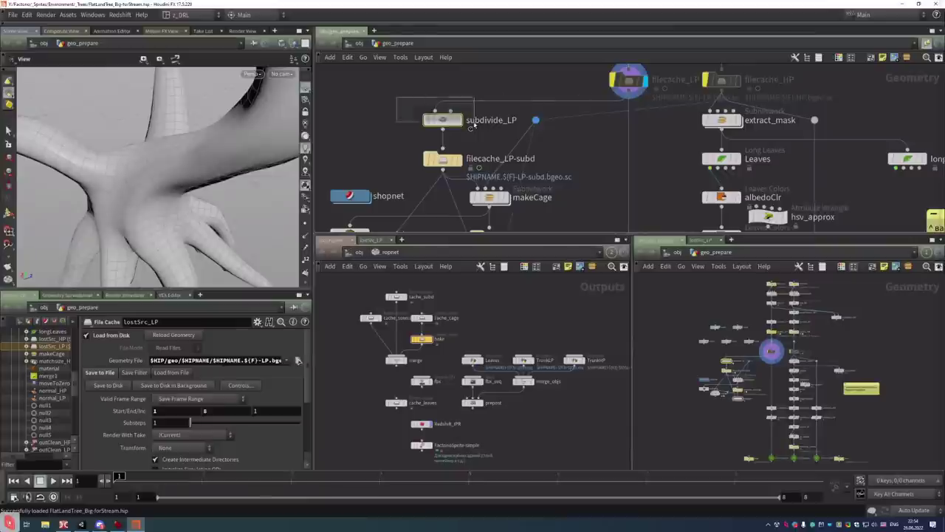
Display subdivide_LP's Catmull-Clark depth-3 trunk and orbit around its branches and junctions
{"action": "left_click", "coordinate": [442, 119]}
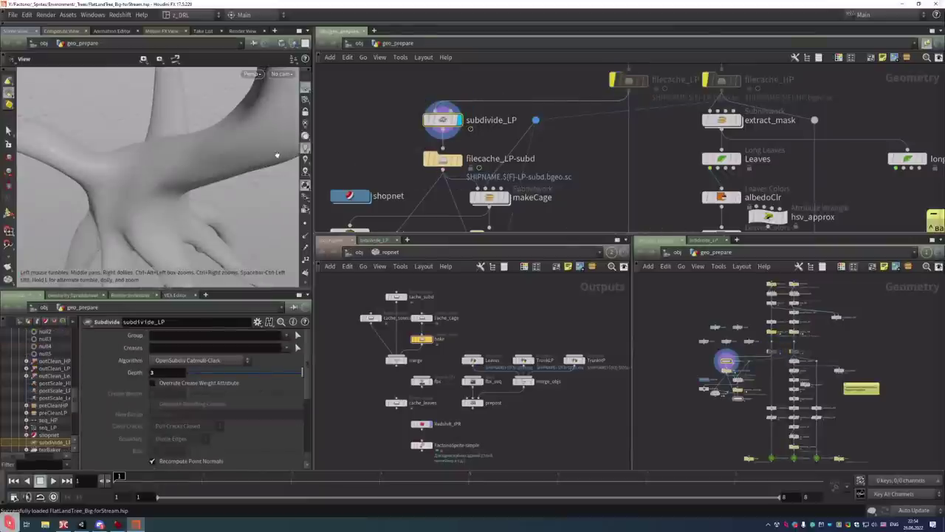
{"action": "right_click_drag", "start_coordinate": [185, 180], "coordinate": [143, 169]}
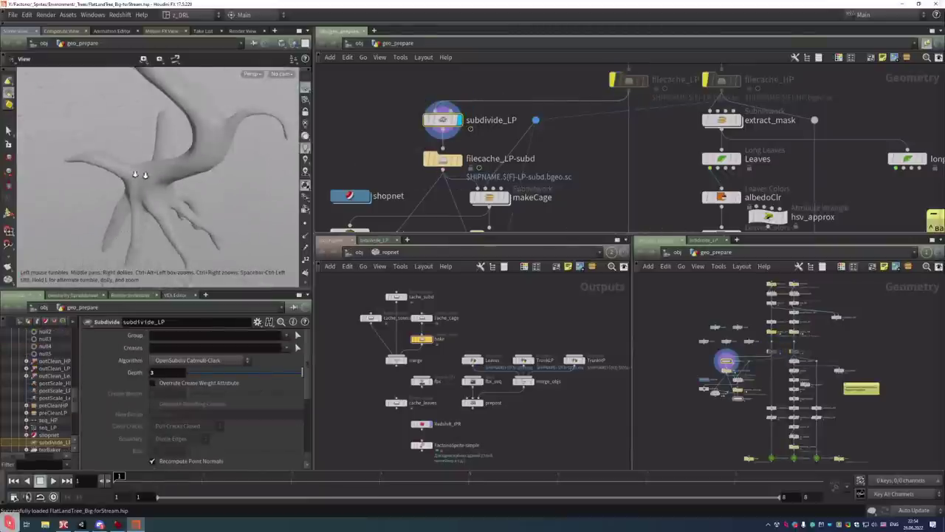
{"action": "left_click_drag", "start_coordinate": [143, 169], "coordinate": [101, 141]}
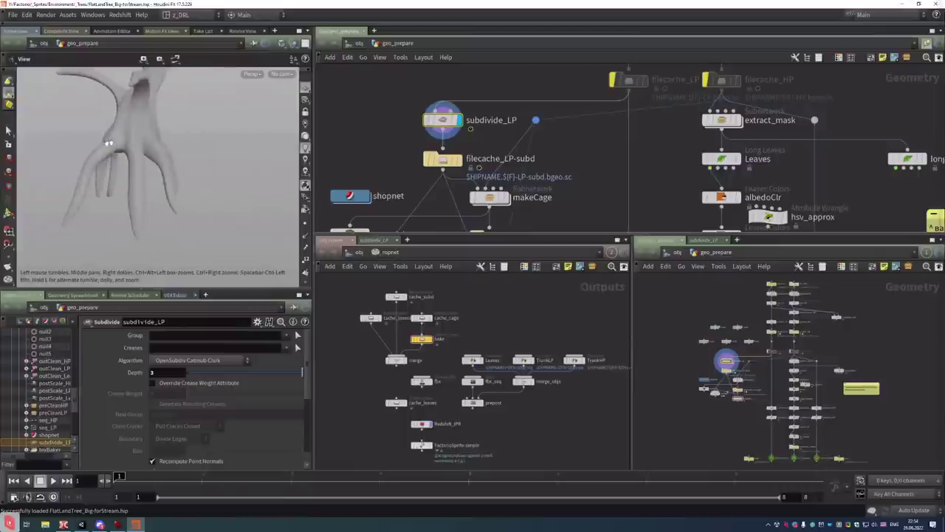
{"action": "right_click_drag", "start_coordinate": [101, 141], "coordinate": [201, 162]}
{"action": "left_click_drag", "start_coordinate": [201, 161], "coordinate": [163, 168]}
{"action": "right_click_drag", "start_coordinate": [163, 169], "coordinate": [133, 164]}
{"action": "left_click_drag", "start_coordinate": [133, 165], "coordinate": [158, 163]}
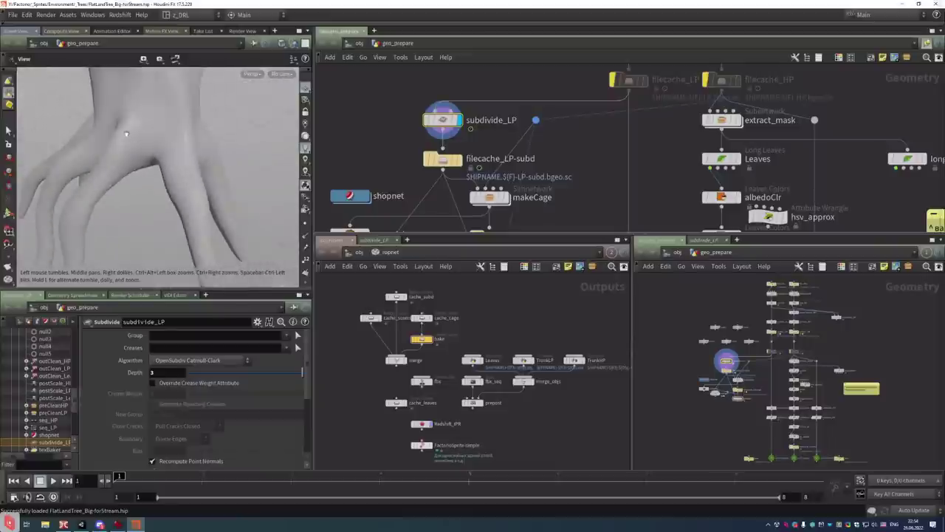
{"action": "left_click_drag", "start_coordinate": [131, 119], "coordinate": [85, 87]}
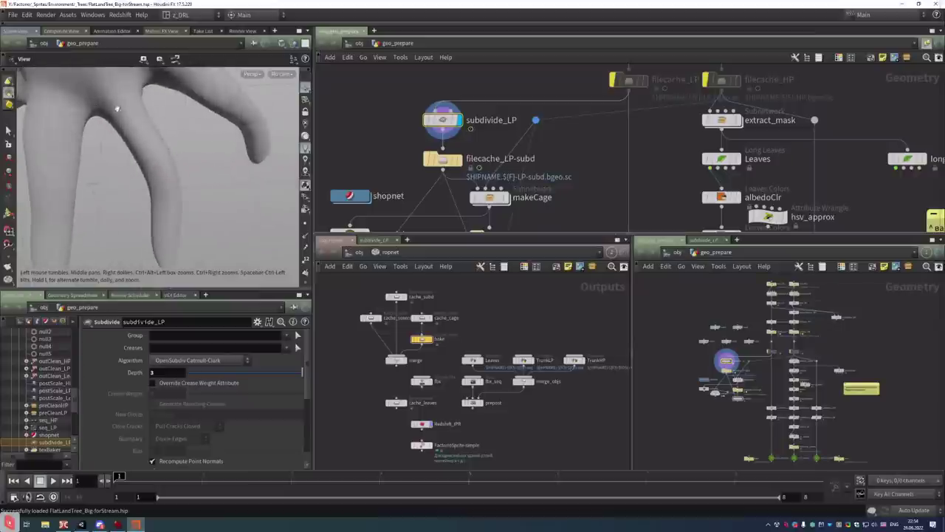
{"action": "left_click_drag", "start_coordinate": [152, 141], "coordinate": [251, 193]}
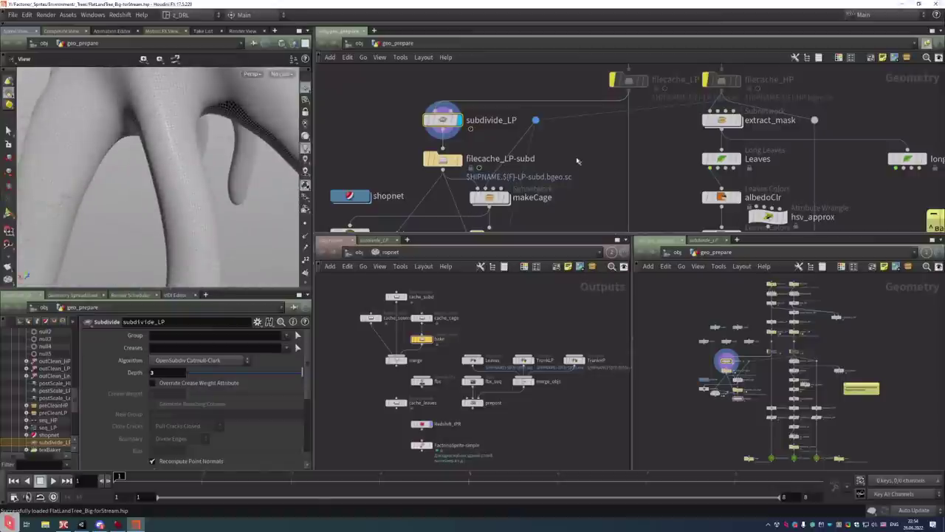
{"action": "mouse_move", "coordinate": [506, 200]}
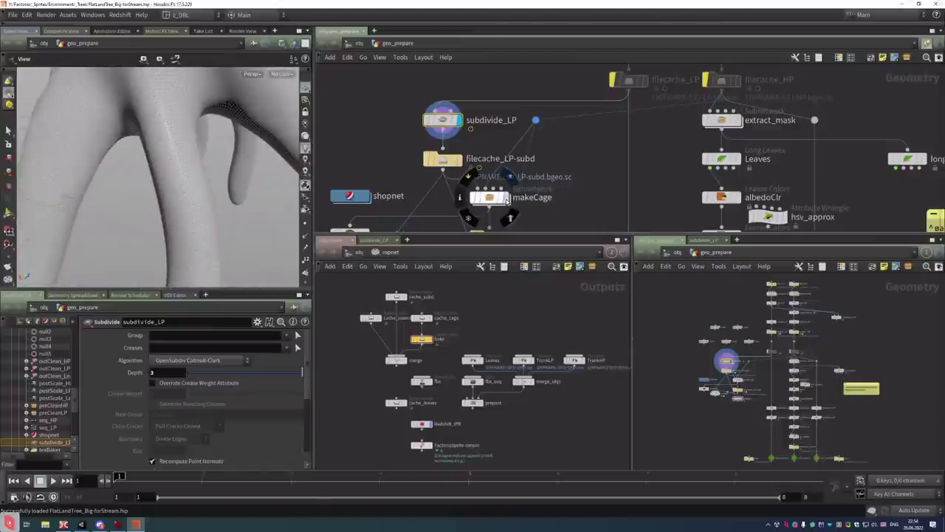
Display the makeCage cage around the tree, dive into its subnetwork, then return to geo_prepare
{"action": "left_click", "coordinate": [491, 199]}
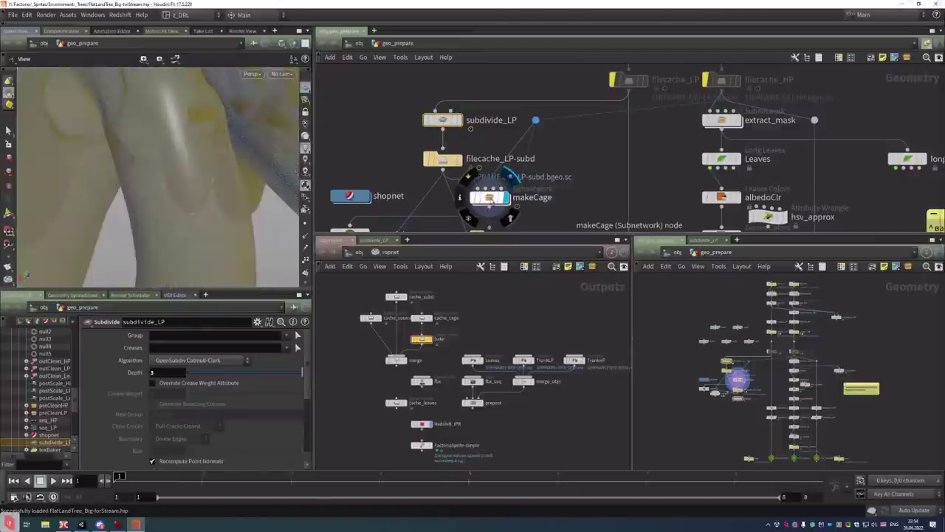
{"action": "left_click", "coordinate": [489, 200]}
{"action": "double_click", "coordinate": [489, 201]}
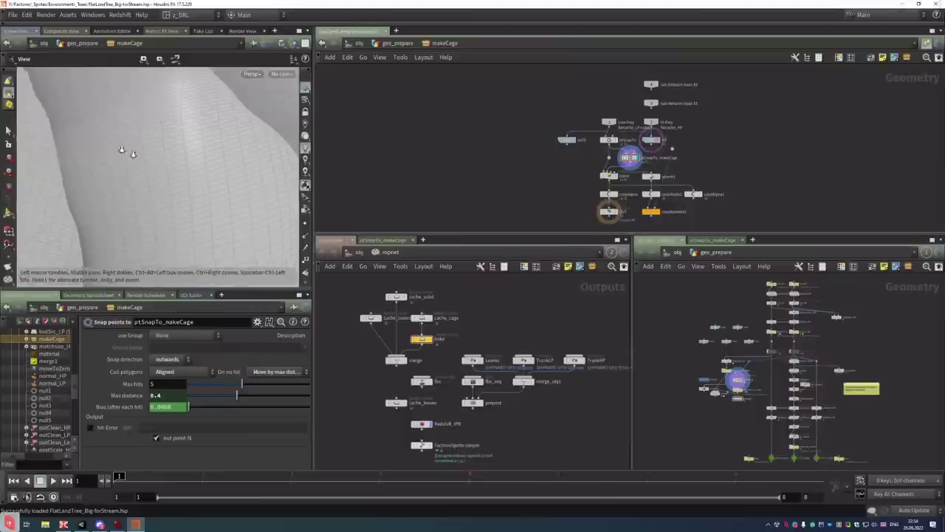
{"action": "left_click_drag", "start_coordinate": [126, 152], "coordinate": [200, 148]}
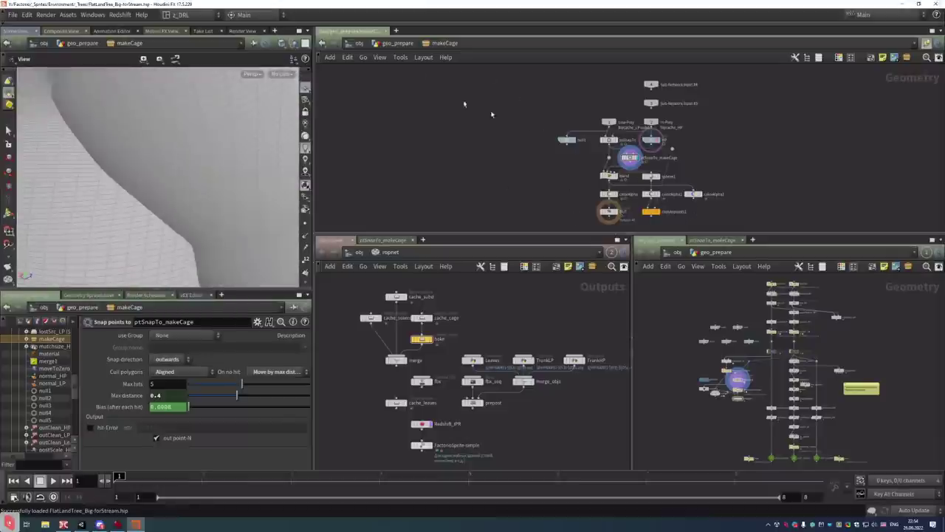
{"action": "left_click", "coordinate": [399, 43]}
Display merge1 to view the cage together with the tree, then dive into makeCage
{"action": "scroll", "coordinate": [406, 181], "scroll_direction": "up", "scroll_amount": 4}
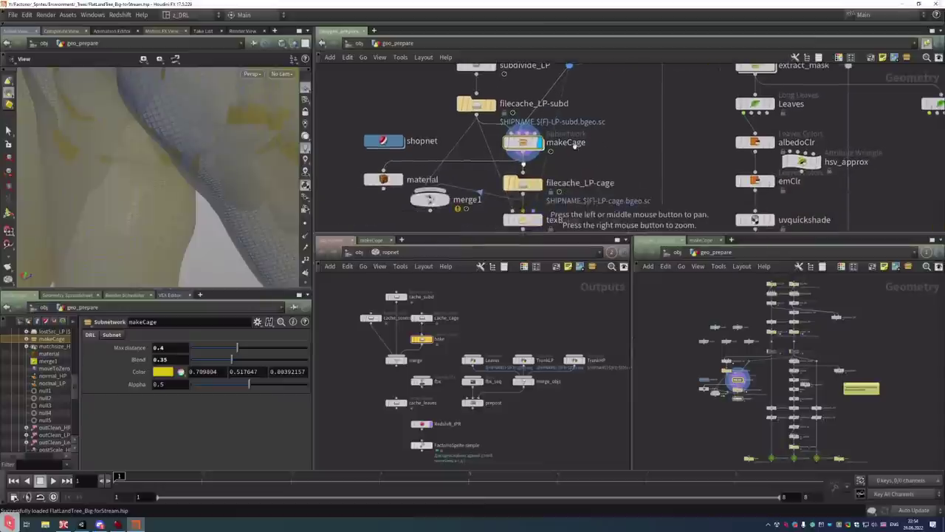
{"action": "left_click", "coordinate": [446, 203]}
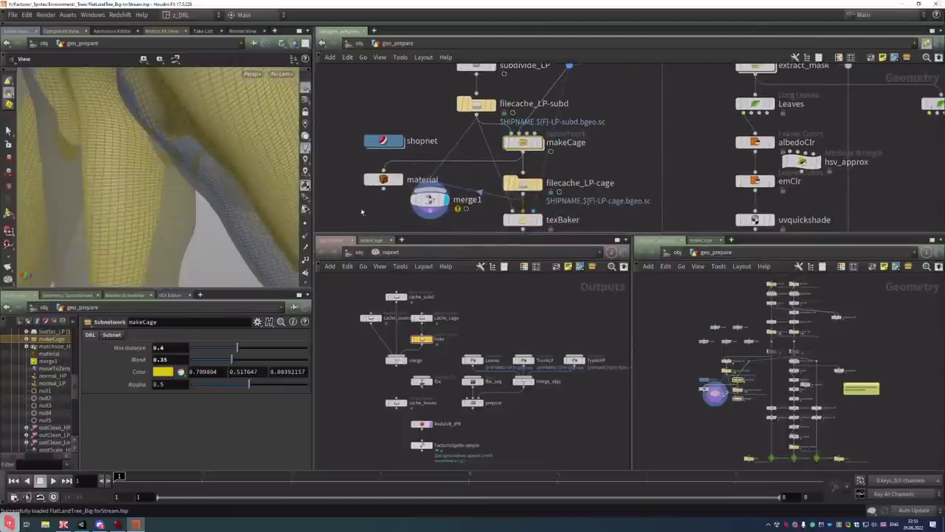
{"action": "left_click_drag", "start_coordinate": [153, 154], "coordinate": [177, 164]}
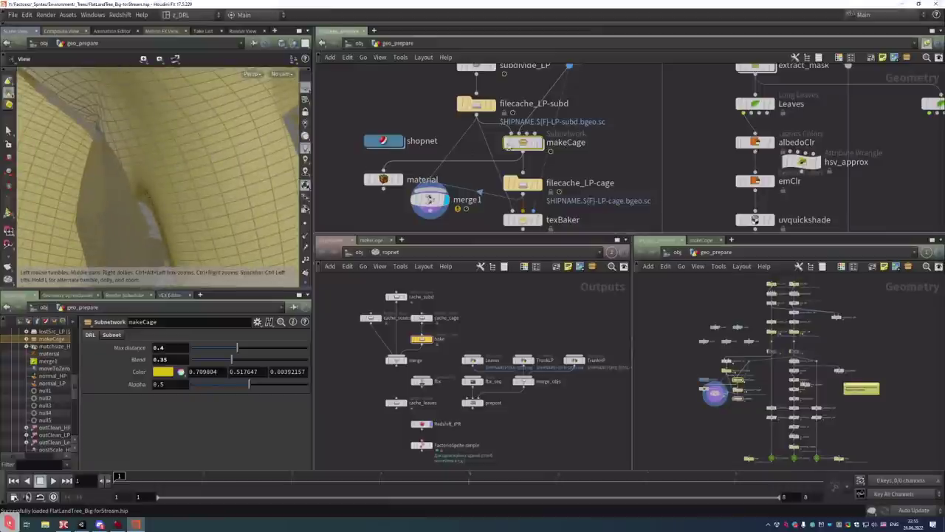
{"action": "double_click", "coordinate": [517, 143]}
Dive into ptSnapTo, zoom over its internal nodes, and orbit the mesh fold
{"action": "double_click", "coordinate": [497, 125]}
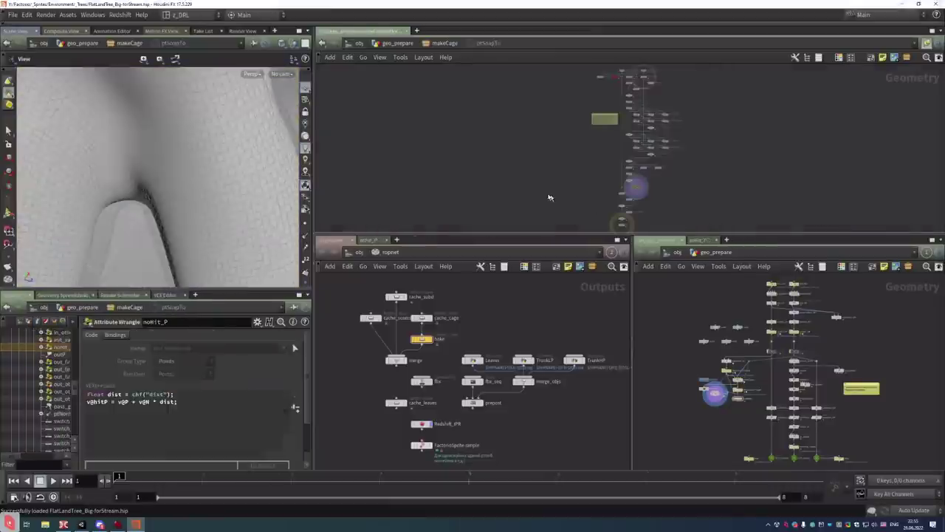
{"action": "scroll", "coordinate": [628, 181], "scroll_direction": "up", "scroll_amount": 3}
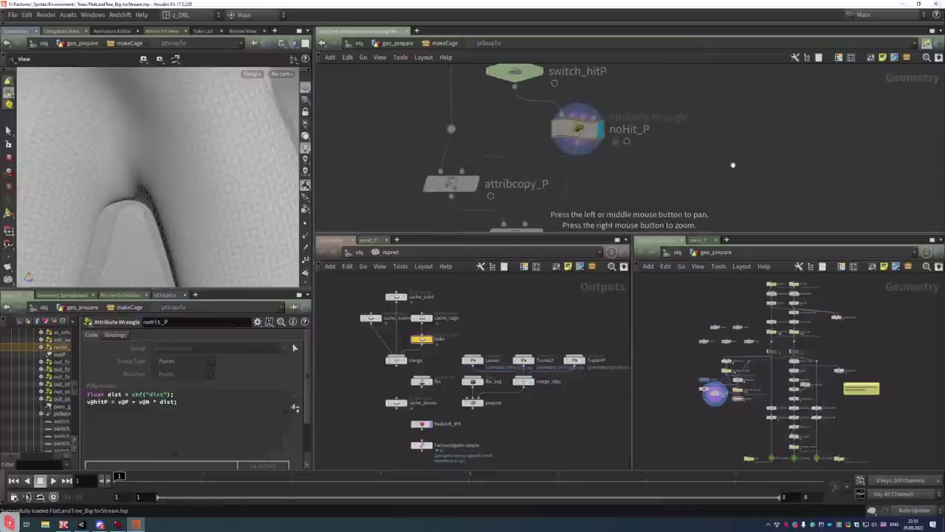
{"action": "scroll", "coordinate": [606, 214], "scroll_direction": "down", "scroll_amount": 4}
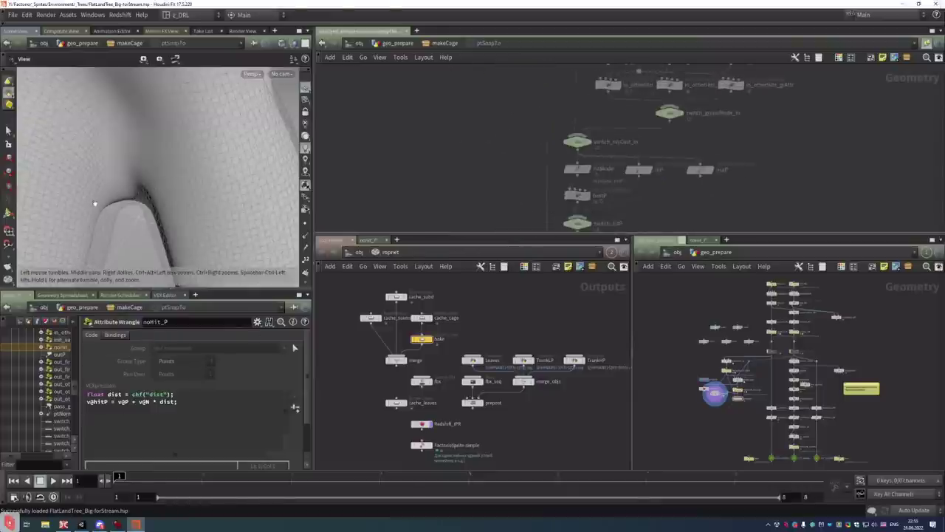
{"action": "left_click_drag", "start_coordinate": [124, 218], "coordinate": [100, 190]}
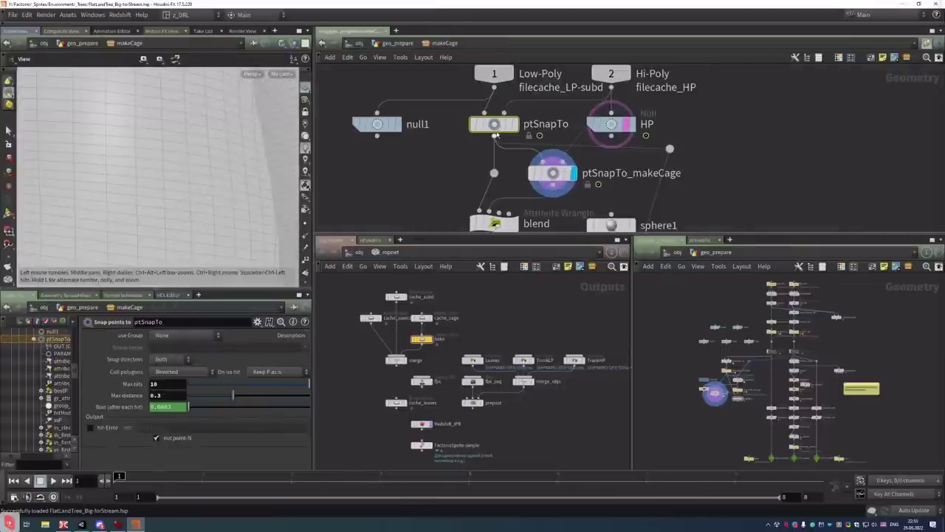
Go up to geo_prepare and orbit around the yellow cage geometry
{"action": "key", "text": "u"}
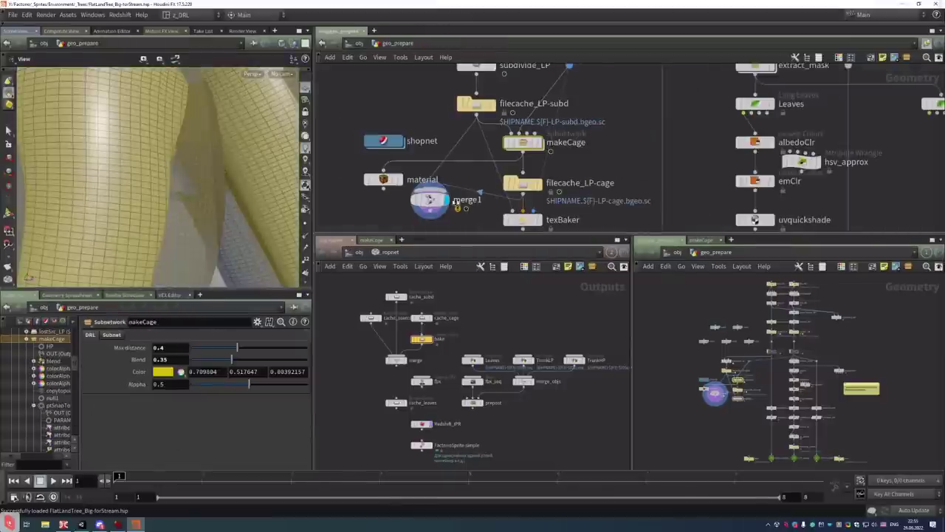
{"action": "left_click_drag", "start_coordinate": [190, 194], "coordinate": [181, 144]}
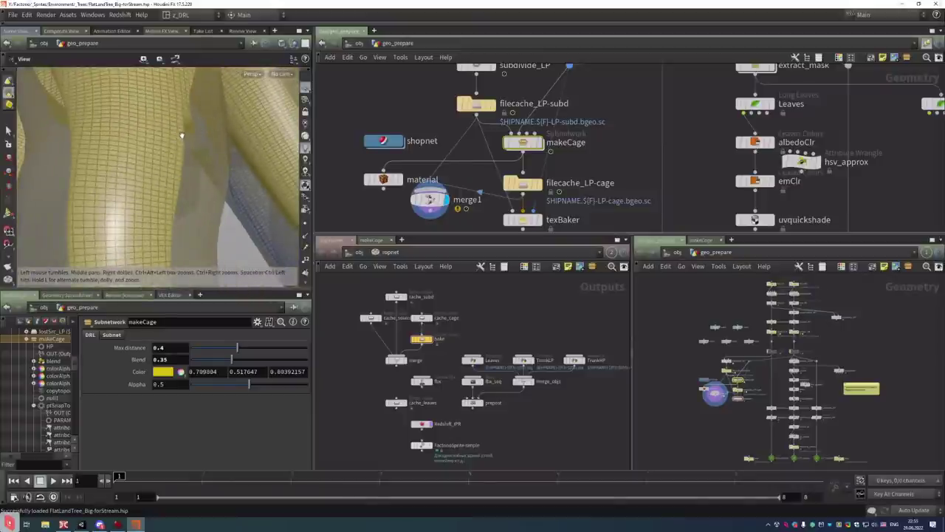
{"action": "left_click_drag", "start_coordinate": [181, 135], "coordinate": [158, 154]}
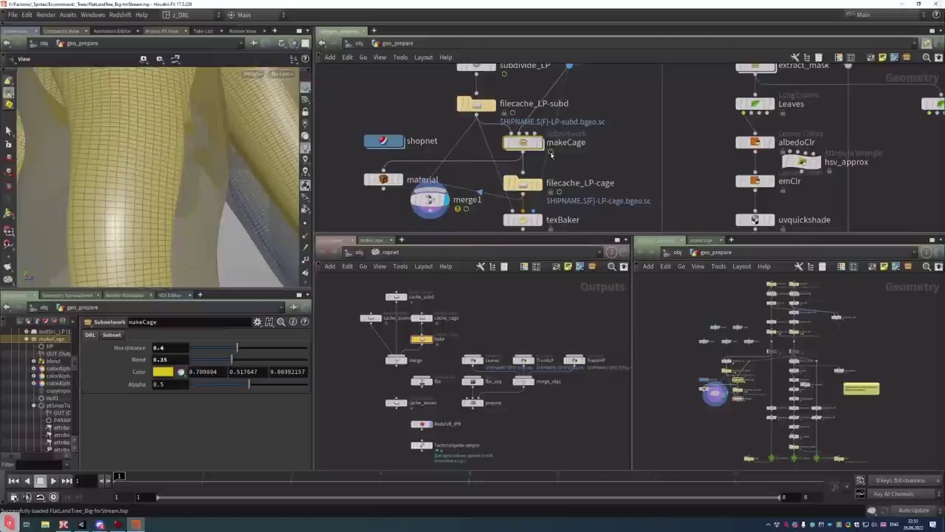
Inside makeCage, display null1, ptSnapTo, then ptSnapTo_makeCage, and return to geo_prepare
{"action": "double_click", "coordinate": [523, 143]}
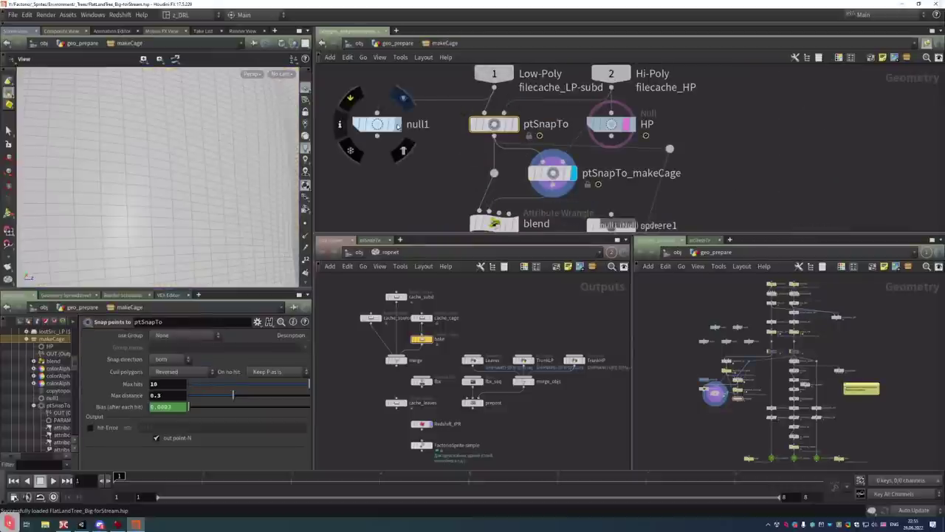
{"action": "left_click", "coordinate": [397, 124]}
{"action": "left_click_drag", "start_coordinate": [148, 150], "coordinate": [190, 156]}
{"action": "left_click", "coordinate": [515, 124]}
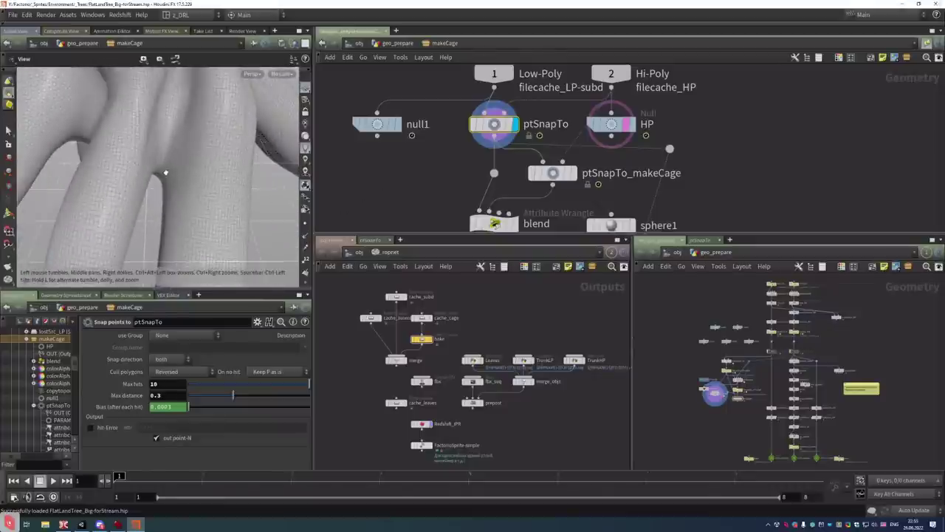
{"action": "scroll", "coordinate": [177, 173], "scroll_direction": "up", "scroll_amount": 5}
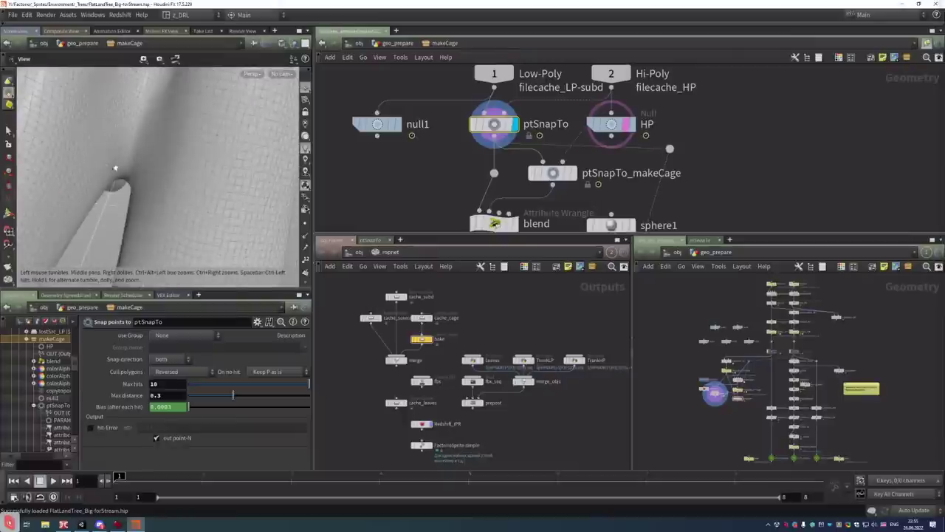
{"action": "left_click_drag", "start_coordinate": [172, 190], "coordinate": [161, 211]}
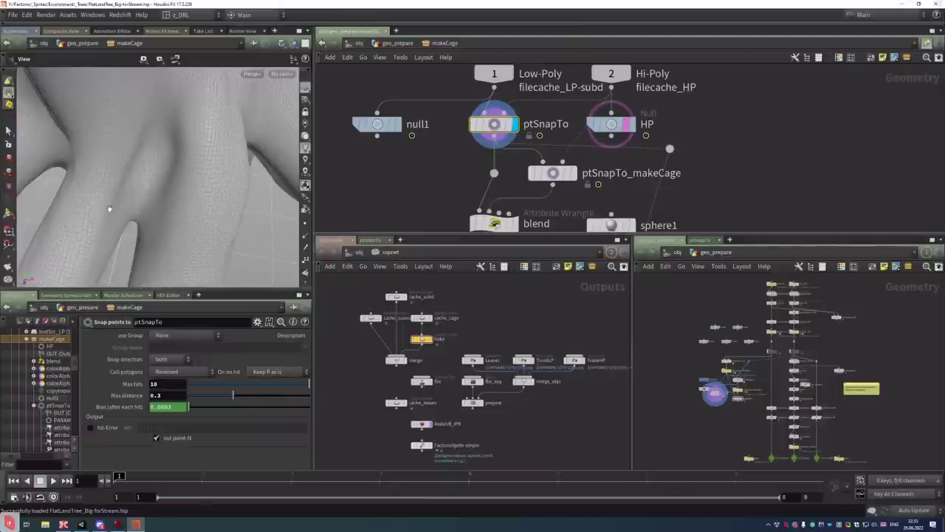
{"action": "left_click", "coordinate": [574, 172]}
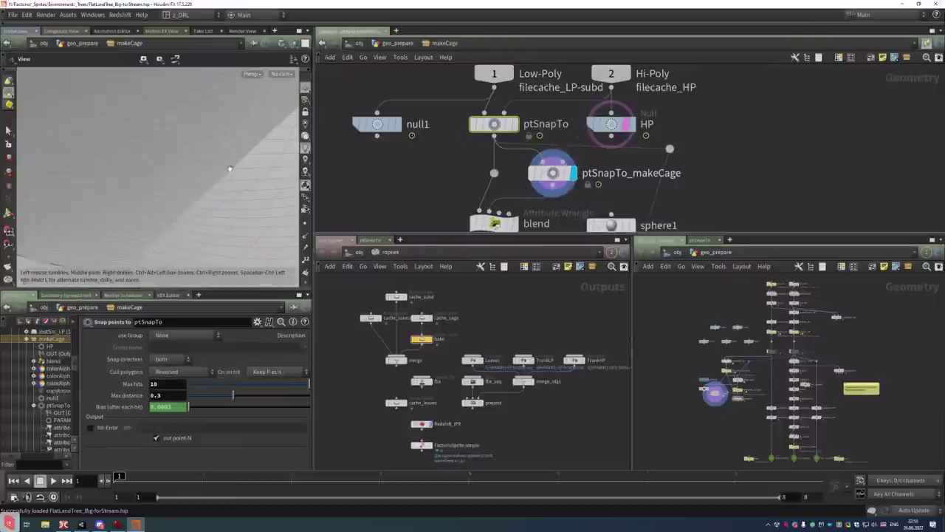
{"action": "left_click", "coordinate": [398, 43]}
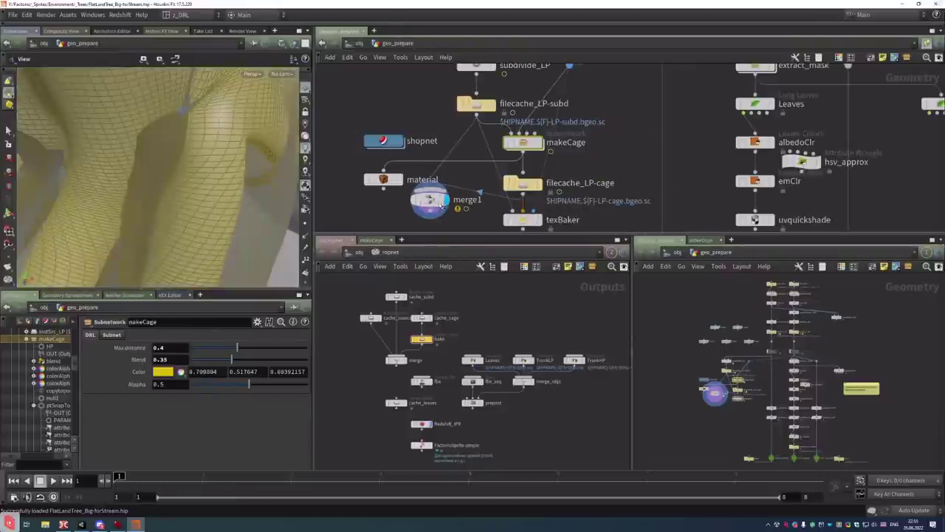
Orbit around the yellow cage to inspect how it wraps the branches and trunk
{"action": "left_click_drag", "start_coordinate": [154, 217], "coordinate": [169, 192]}
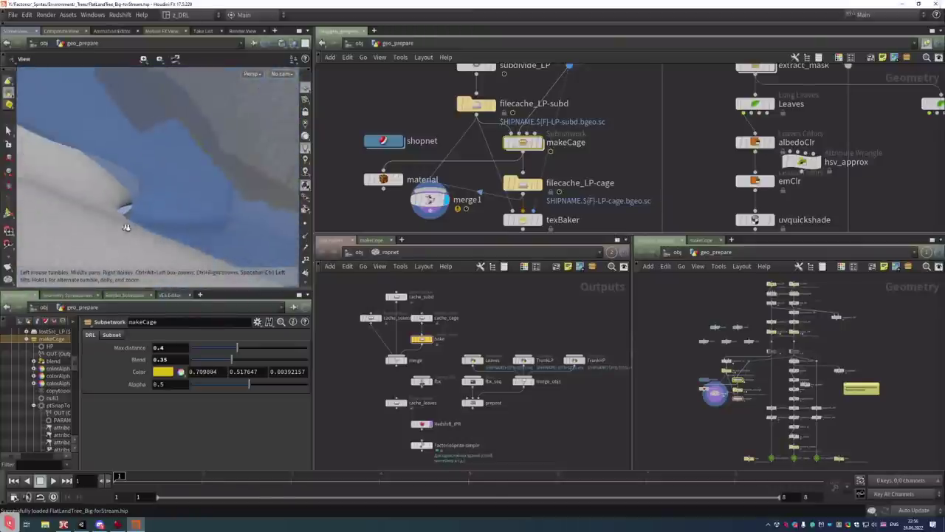
{"action": "left_click_drag", "start_coordinate": [126, 227], "coordinate": [108, 226]}
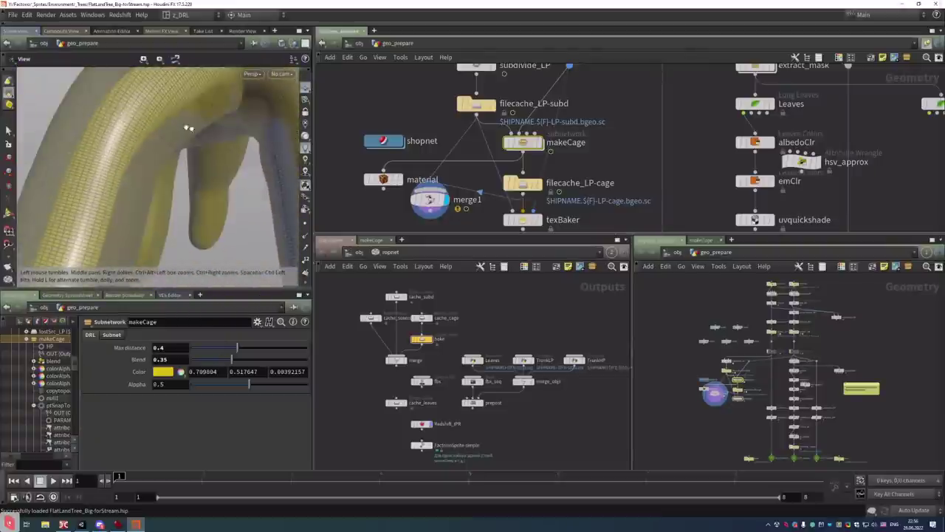
{"action": "left_click_drag", "start_coordinate": [240, 117], "coordinate": [185, 165]}
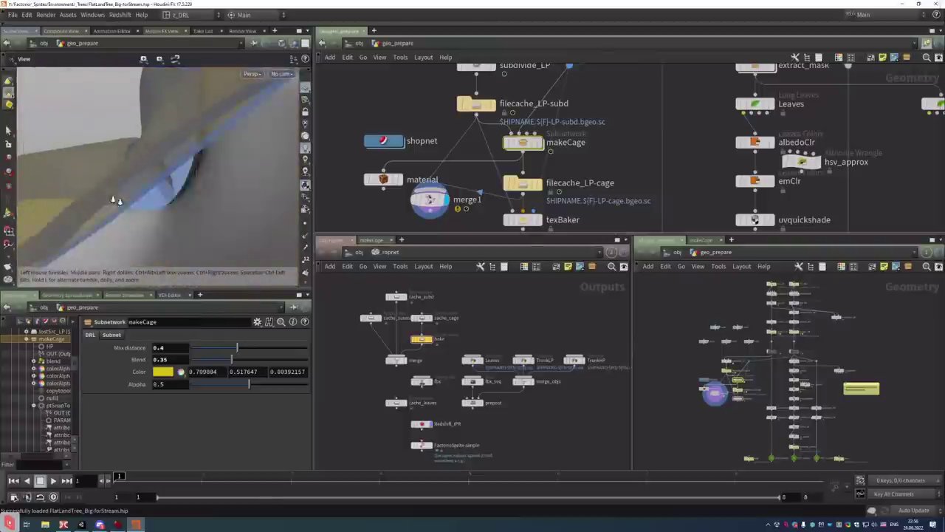
{"action": "left_click_drag", "start_coordinate": [116, 200], "coordinate": [179, 125]}
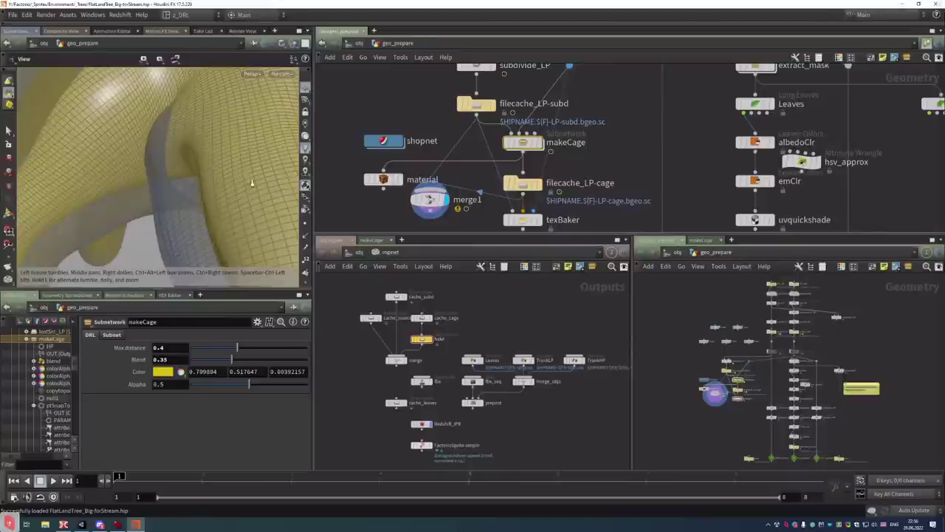
{"action": "mouse_move", "coordinate": [252, 183]}
{"action": "left_mouse_down"}
{"action": "mouse_move", "coordinate": [180, 164]}
{"action": "mouse_move", "coordinate": [253, 179]}
{"action": "left_mouse_up"}
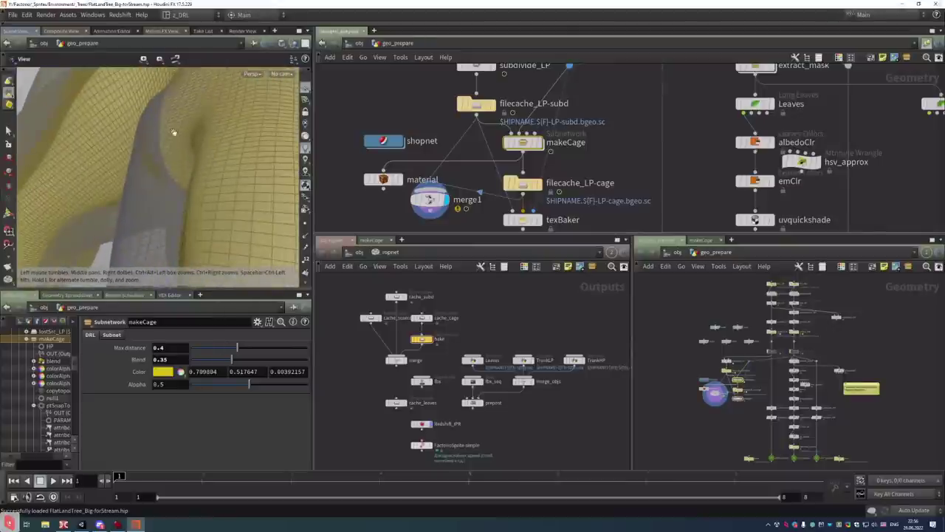
{"action": "left_click_drag", "start_coordinate": [173, 132], "coordinate": [126, 107]}
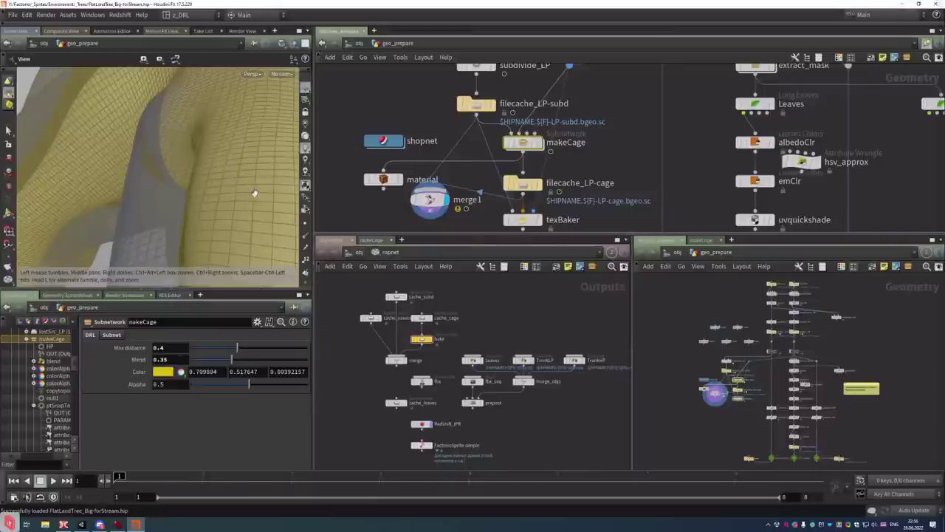
{"action": "left_click_drag", "start_coordinate": [254, 193], "coordinate": [129, 173]}
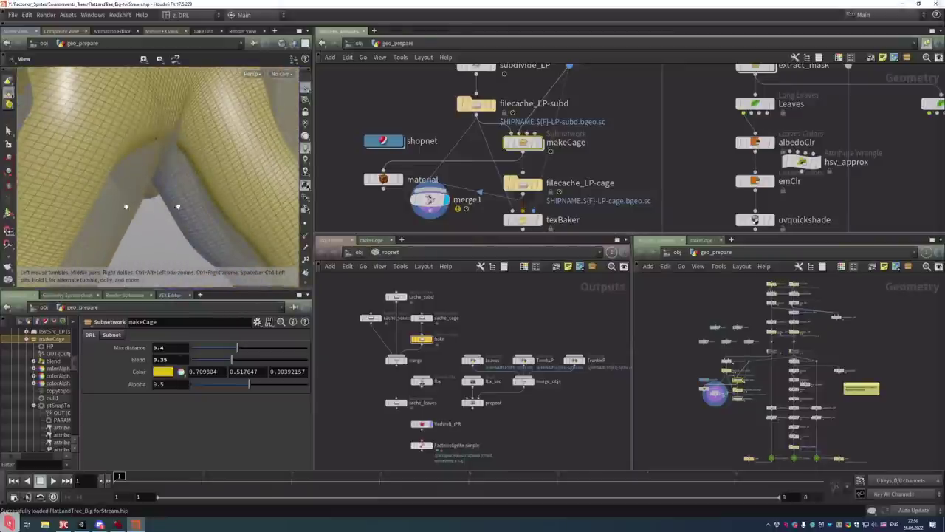
{"action": "left_click_drag", "start_coordinate": [177, 206], "coordinate": [281, 202]}
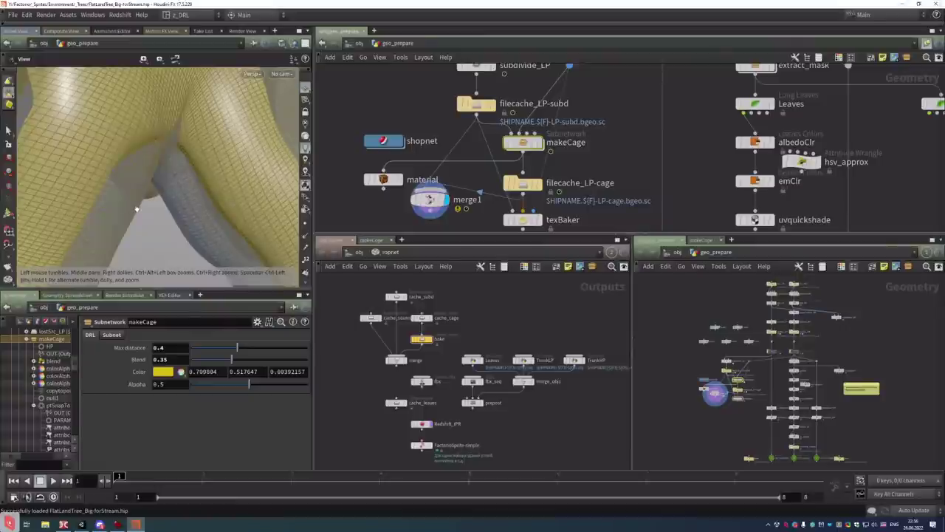
{"action": "left_click_drag", "start_coordinate": [209, 197], "coordinate": [276, 192]}
{"action": "mouse_move", "coordinate": [184, 169]}
{"action": "left_mouse_down"}
{"action": "mouse_move", "coordinate": [180, 147]}
{"action": "mouse_move", "coordinate": [140, 179]}
{"action": "mouse_move", "coordinate": [71, 165]}
{"action": "mouse_move", "coordinate": [196, 174]}
{"action": "left_mouse_up"}
{"action": "scroll", "coordinate": [606, 123], "scroll_direction": "down", "scroll_amount": 3}
{"action": "scroll", "coordinate": [606, 123], "scroll_direction": "up", "scroll_amount": 3}
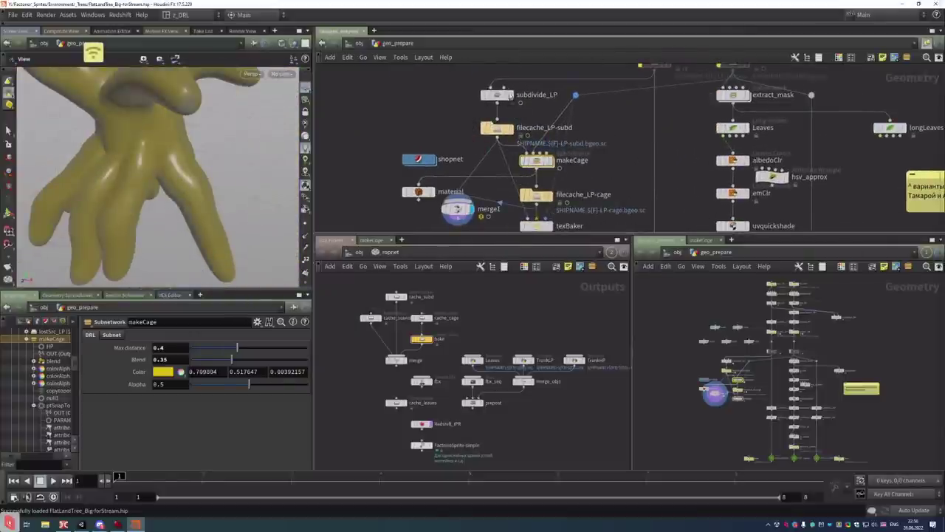
Display subdivide_LP then makeCage, and select texBaker to show its 1024×1024 bake settings
{"action": "left_click", "coordinate": [509, 95]}
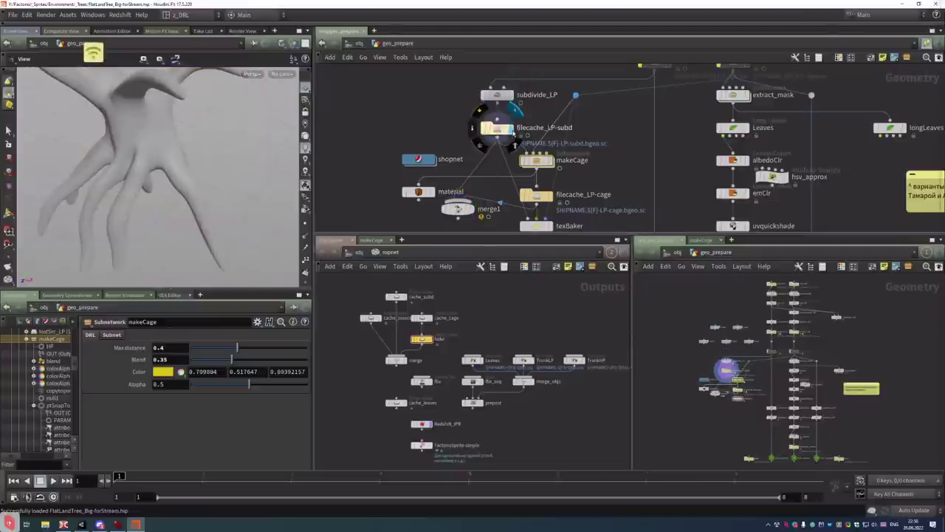
{"action": "left_click", "coordinate": [552, 161]}
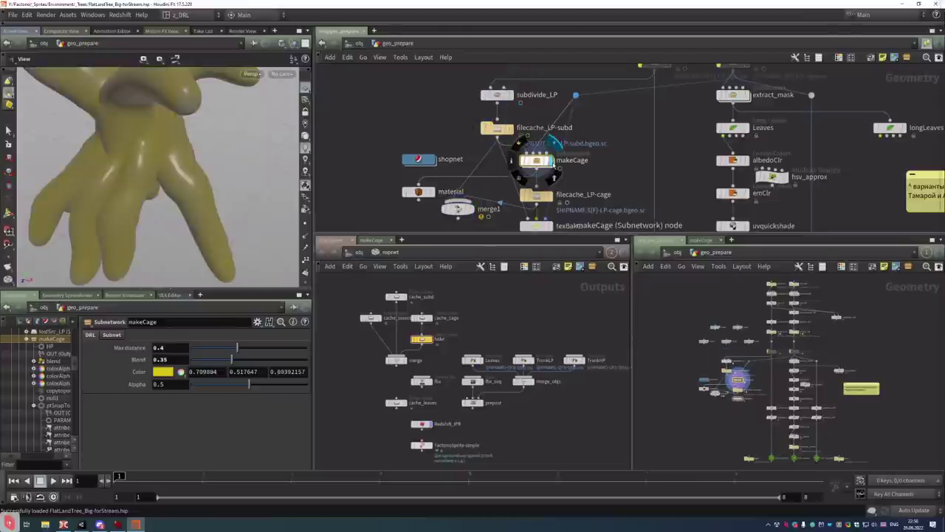
{"action": "scroll", "coordinate": [57, 158], "scroll_direction": "up", "scroll_amount": 5}
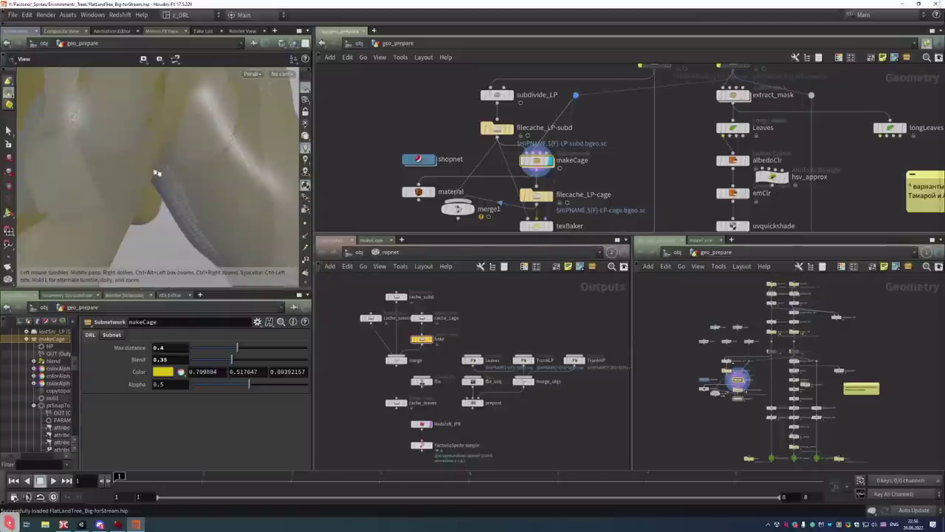
{"action": "middle_click_drag", "start_coordinate": [596, 188], "coordinate": [595, 129]}
{"action": "left_click", "coordinate": [537, 165]}
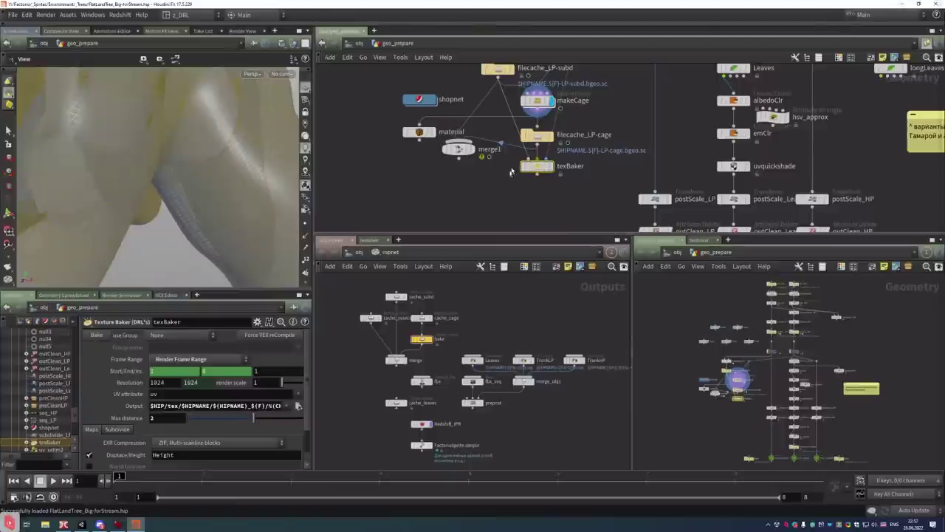
Dive into texBaker and look inside its N_hp and N_lp subnetworks
{"action": "double_click", "coordinate": [537, 166]}
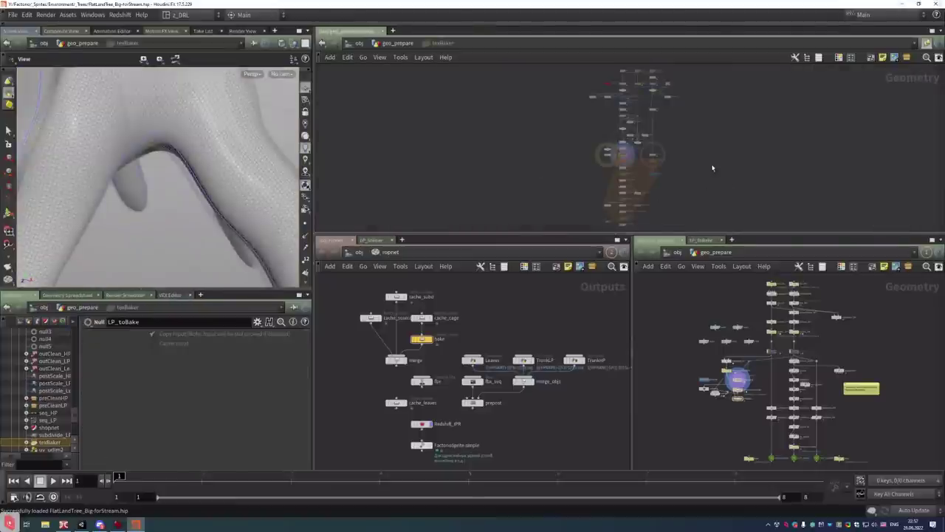
{"action": "right_click_drag", "start_coordinate": [697, 152], "coordinate": [613, 140]}
{"action": "left_click", "coordinate": [661, 161]}
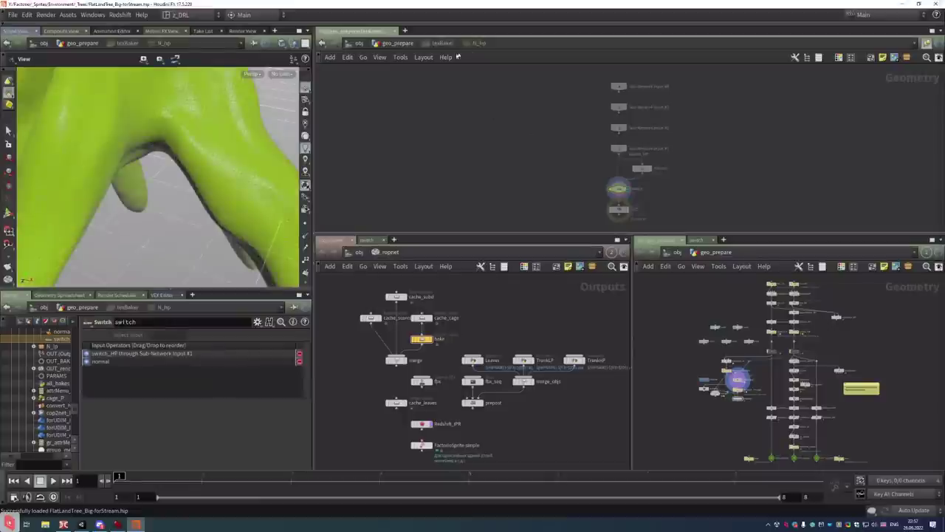
{"action": "double_click", "coordinate": [505, 161]}
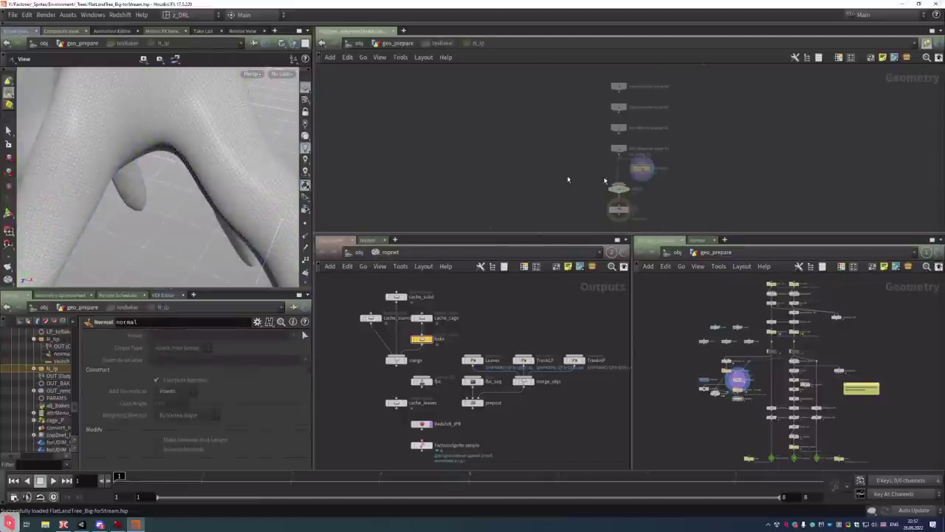
{"action": "left_click", "coordinate": [442, 44]}
{"action": "middle_click_drag", "start_coordinate": [628, 139], "coordinate": [613, 173]}
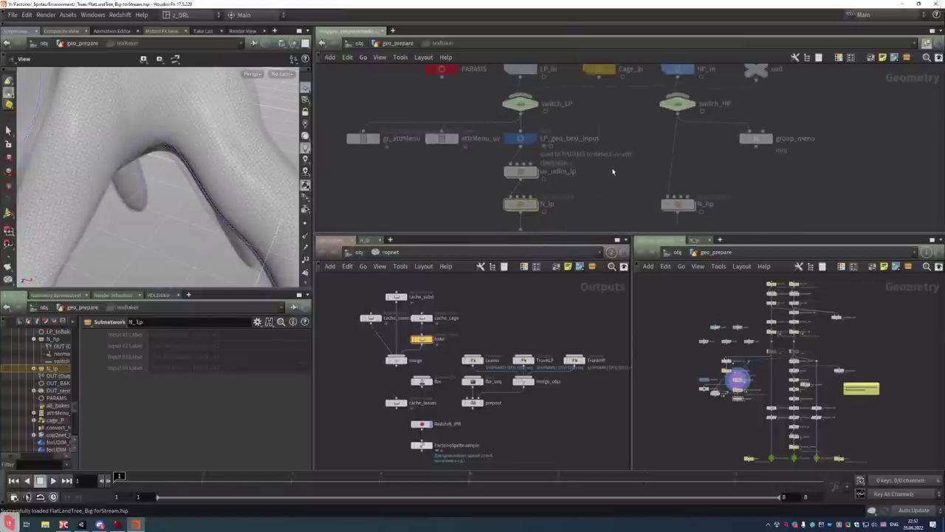
{"action": "right_click_drag", "start_coordinate": [614, 173], "coordinate": [672, 169]}
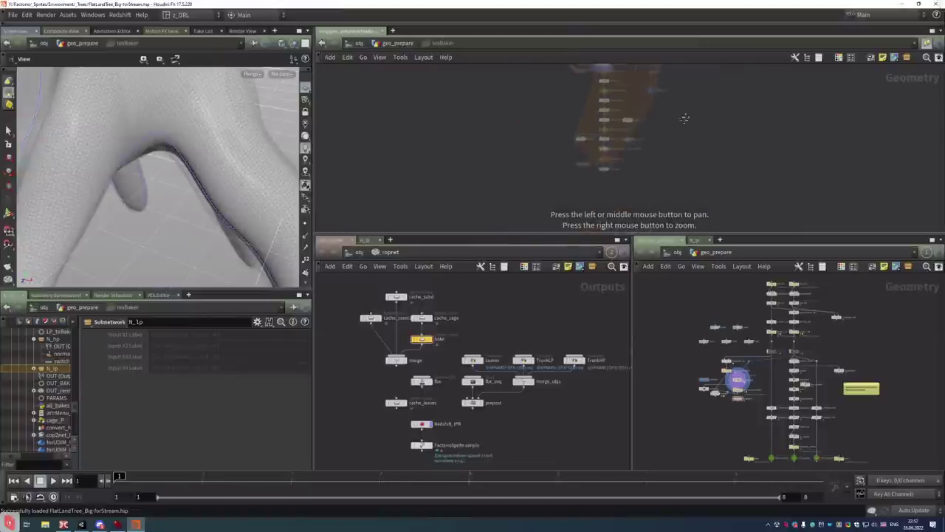
Go back up, re-enter texBaker, and zoom in on all_bakes and cop2net_bake
{"action": "key", "text": "u"}
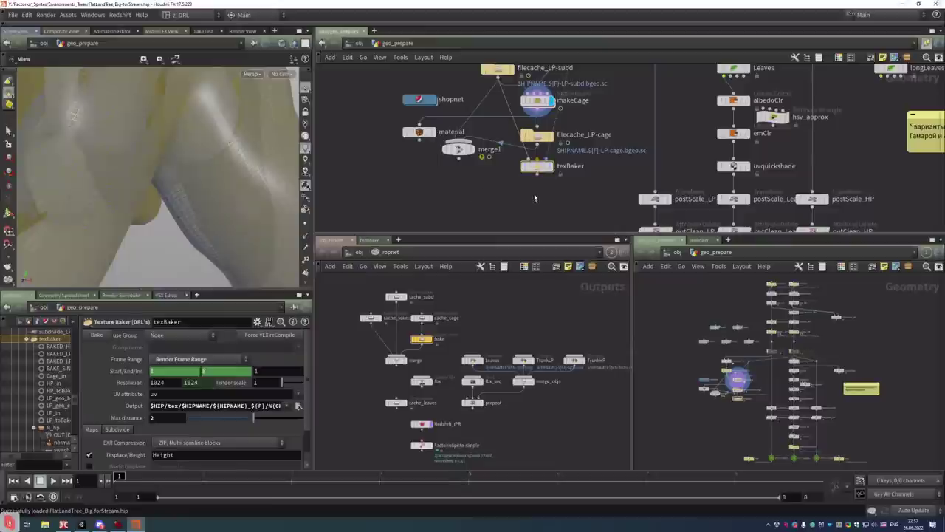
{"action": "right_click", "coordinate": [532, 167]}
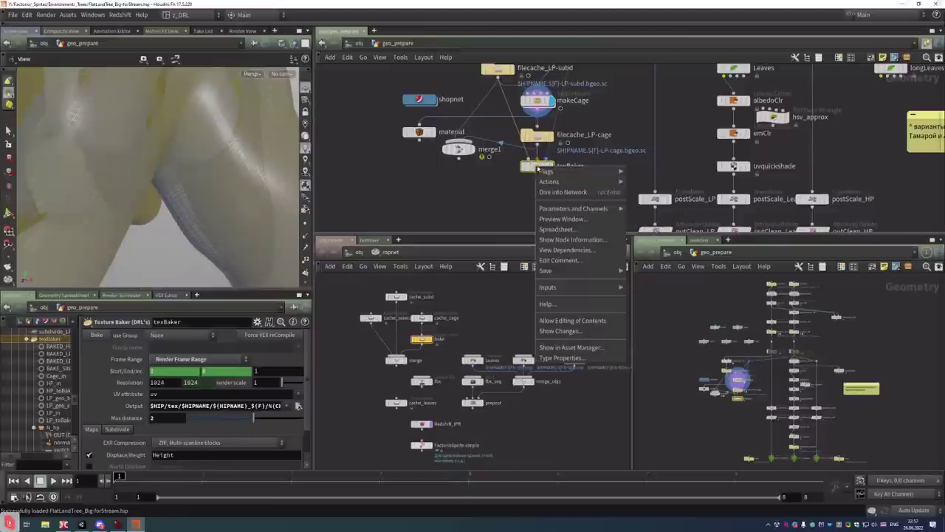
{"action": "left_click", "coordinate": [580, 316]}
{"action": "double_click", "coordinate": [537, 167]}
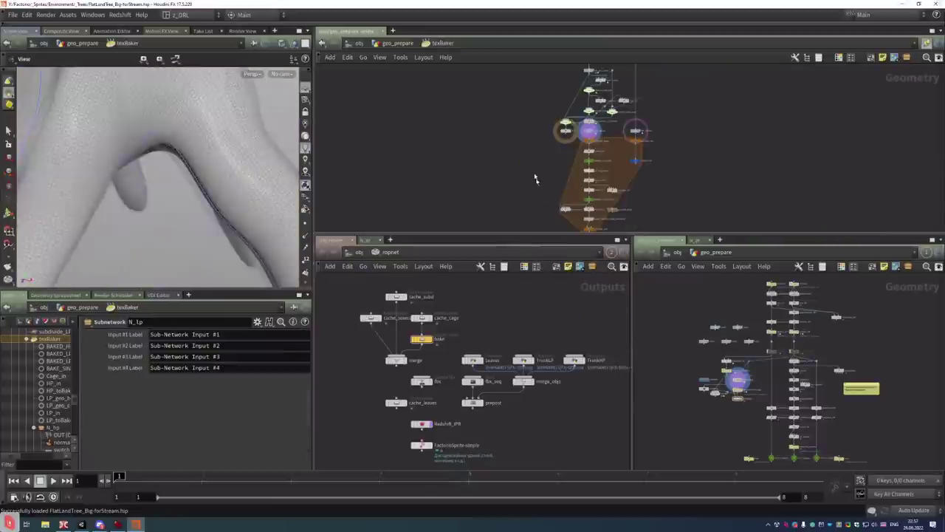
{"action": "scroll", "coordinate": [655, 188], "scroll_direction": "up", "scroll_amount": 3}
{"action": "scroll", "coordinate": [678, 188], "scroll_direction": "up", "scroll_amount": 5}
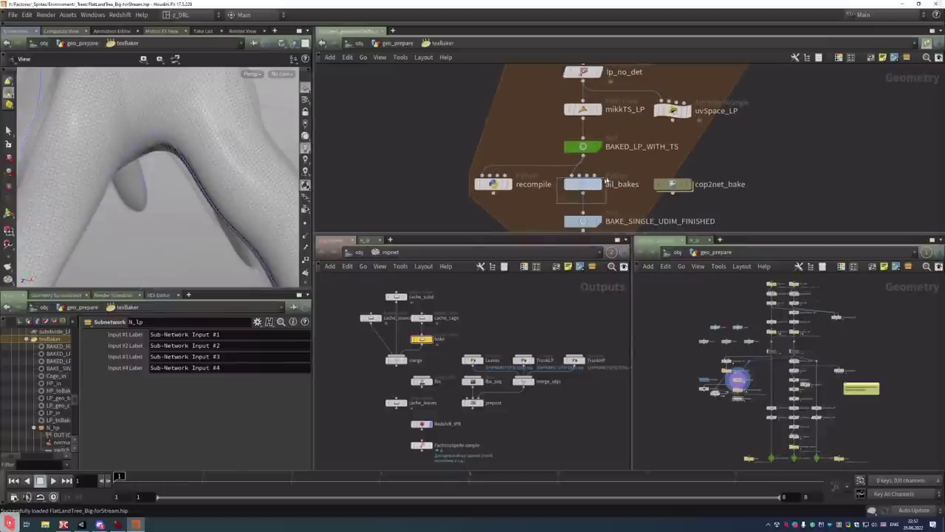
Open all_bakes' Python code in an enlarged editor, highlight the compfree -c line, then close it
{"action": "left_click", "coordinate": [583, 184]}
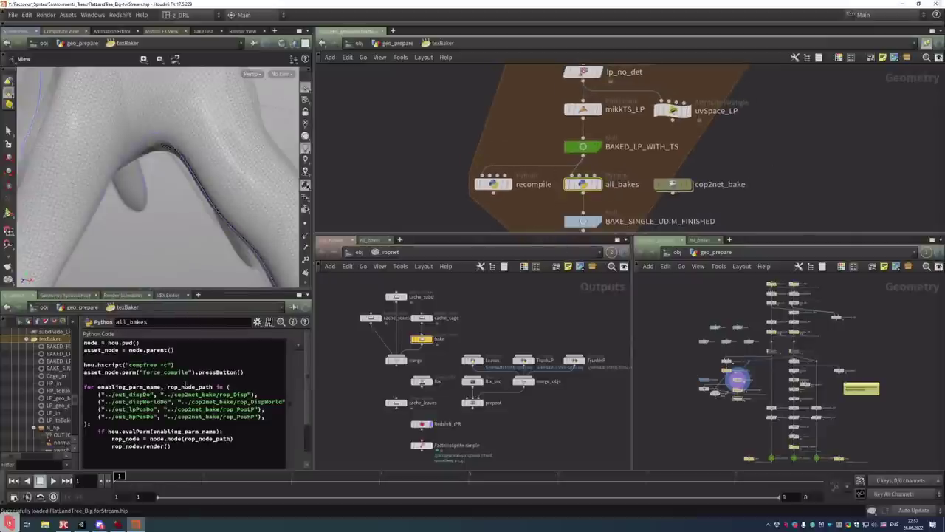
{"action": "key", "text": "alt+e"}
{"action": "left_click_drag", "start_coordinate": [188, 279], "coordinate": [181, 60]}
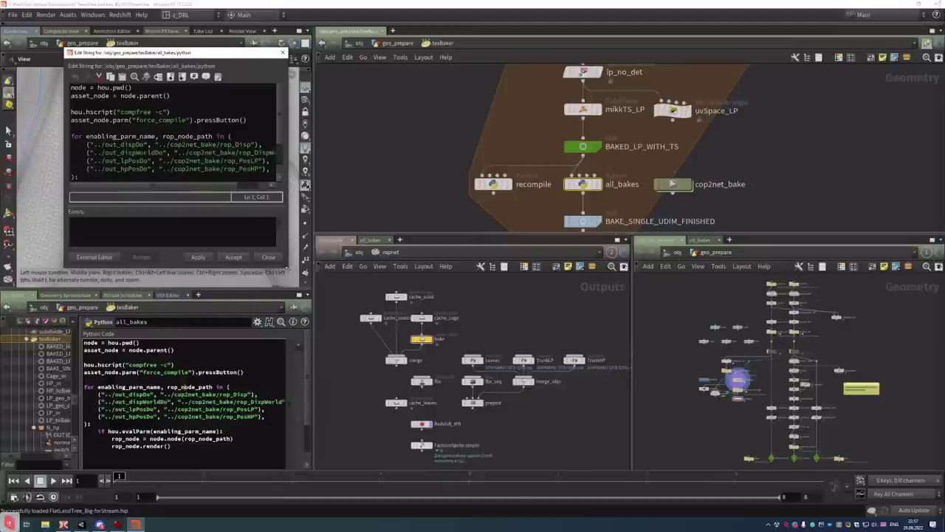
{"action": "left_click_drag", "start_coordinate": [288, 270], "coordinate": [508, 436]}
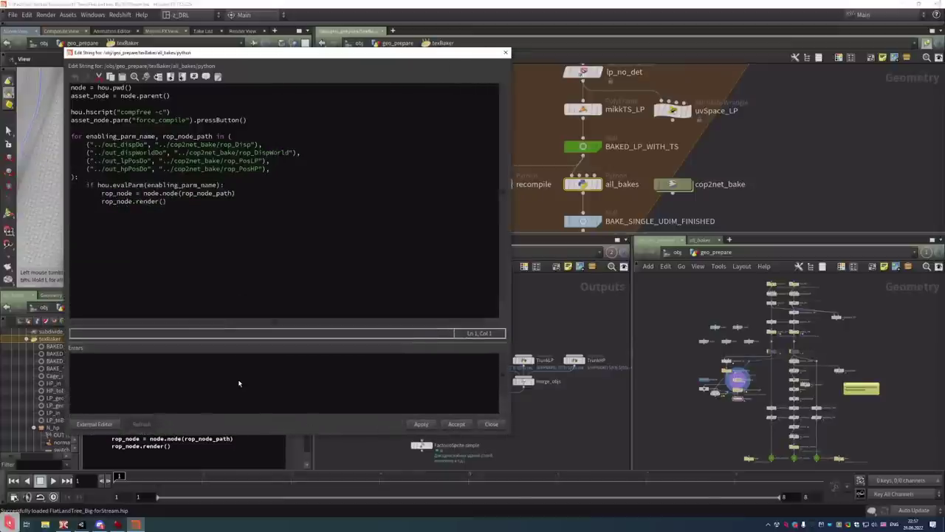
{"action": "mouse_move", "coordinate": [582, 187]}
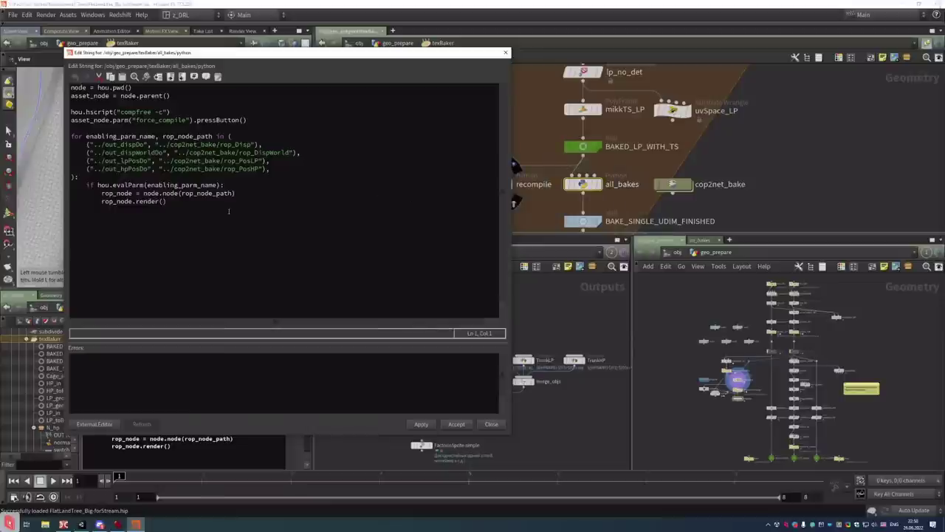
{"action": "left_click_drag", "start_coordinate": [187, 114], "coordinate": [71, 112]}
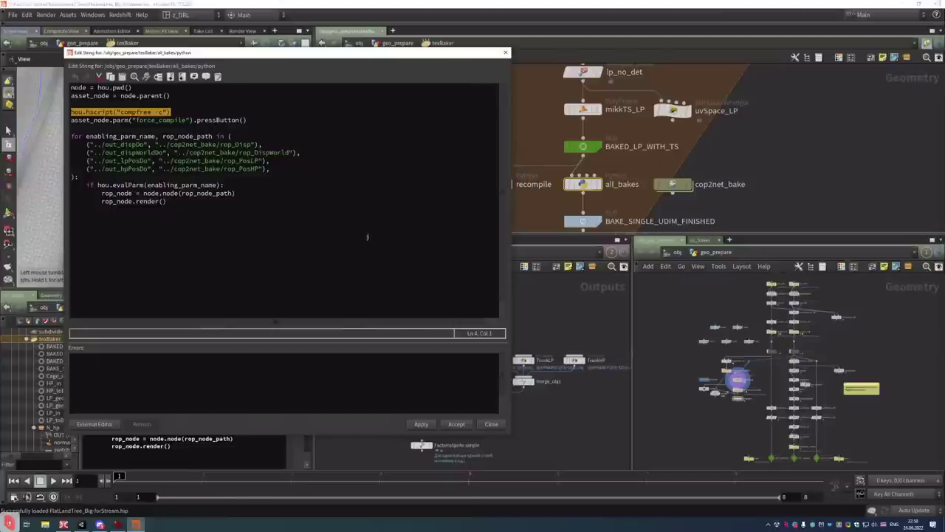
{"action": "left_click", "coordinate": [506, 52]}
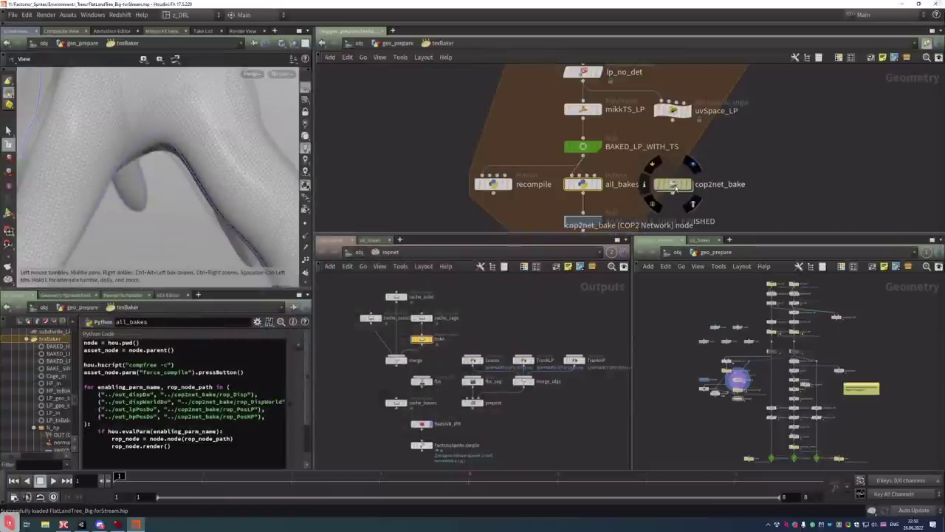
Select the PARAMS null and read its Group parameter expression
{"action": "scroll", "coordinate": [705, 144], "scroll_direction": "down", "scroll_amount": 5}
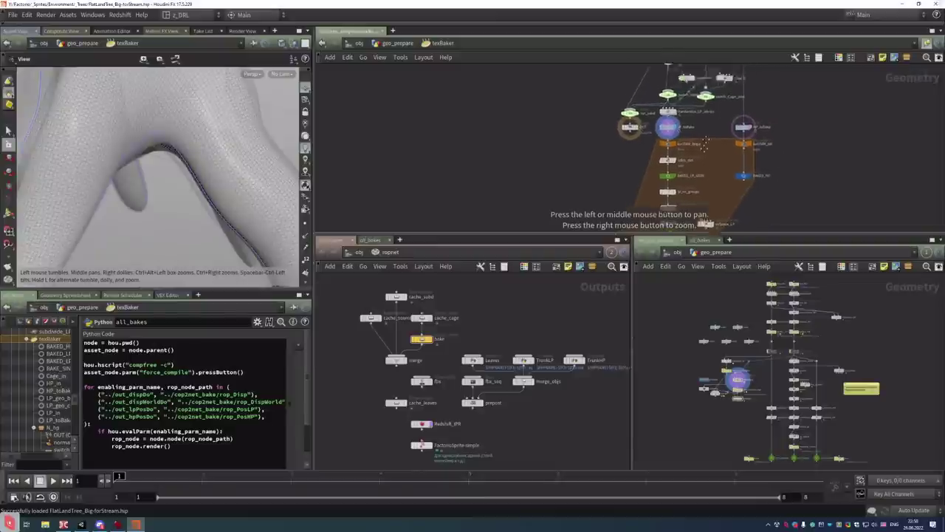
{"action": "scroll", "coordinate": [705, 144], "scroll_direction": "down", "scroll_amount": 2}
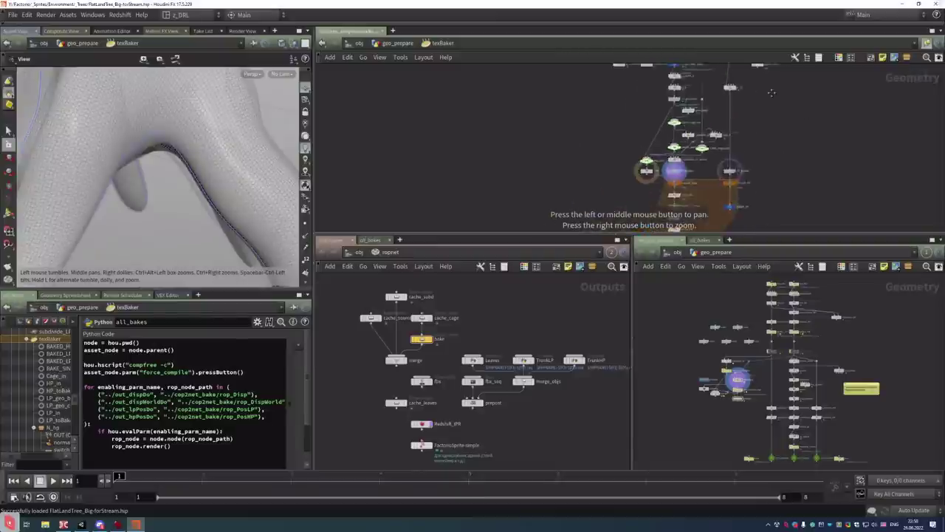
{"action": "scroll", "coordinate": [679, 131], "scroll_direction": "up", "scroll_amount": 5}
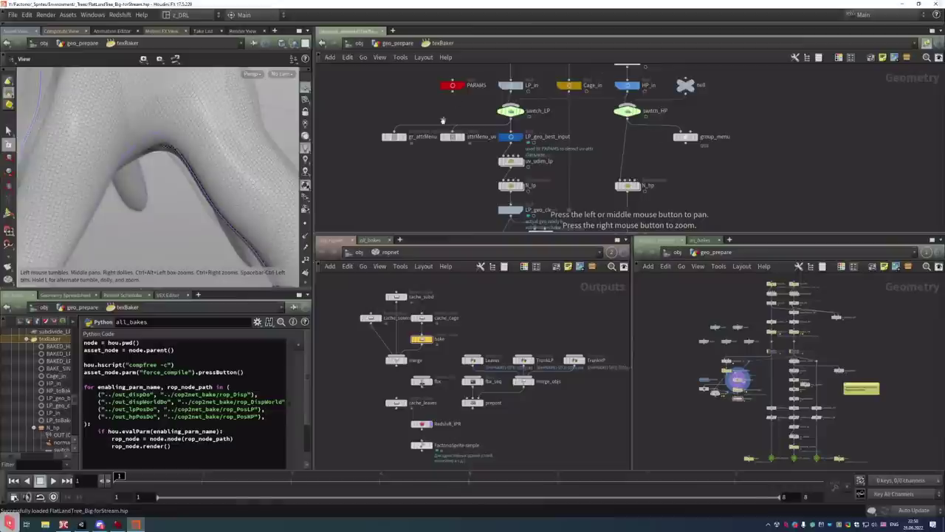
{"action": "middle_click_drag", "start_coordinate": [443, 120], "coordinate": [477, 175]}
{"action": "left_click_drag", "start_coordinate": [433, 120], "coordinate": [511, 166]}
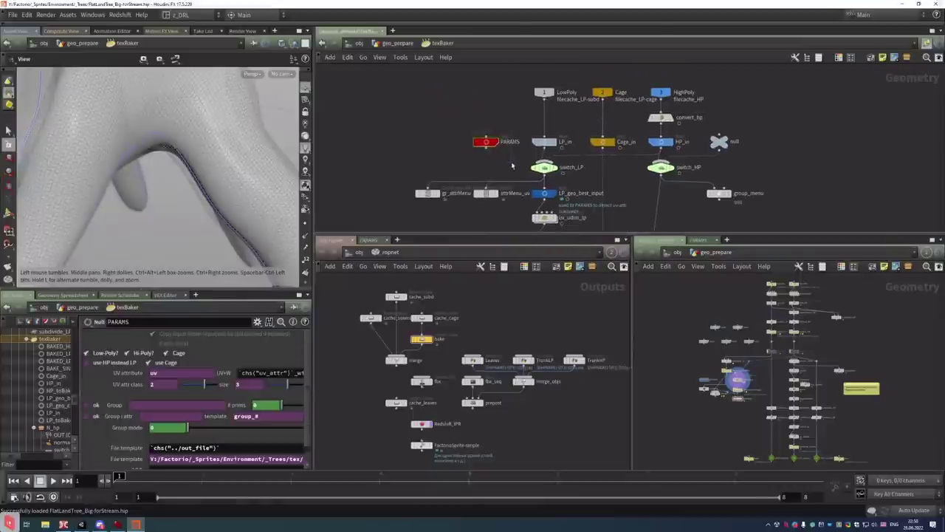
{"action": "key", "text": "alt+e"}
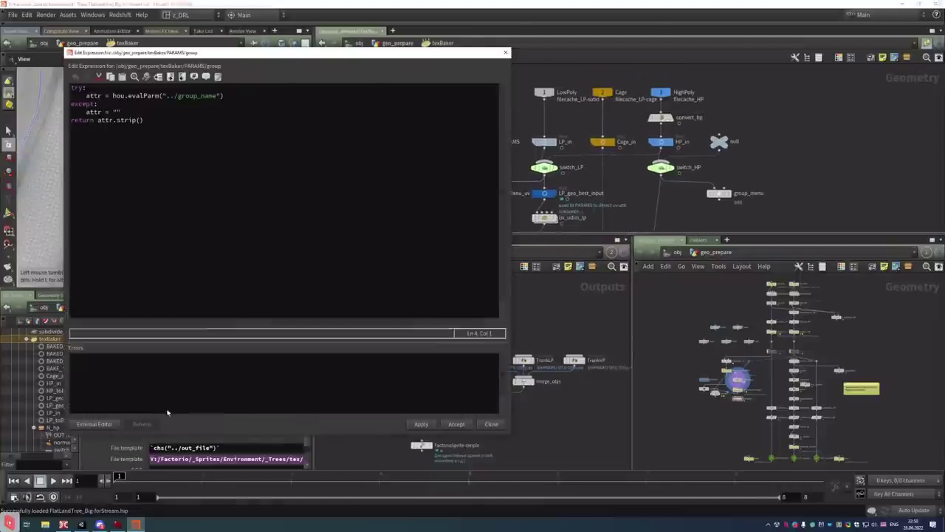
{"action": "left_click", "coordinate": [457, 423]}
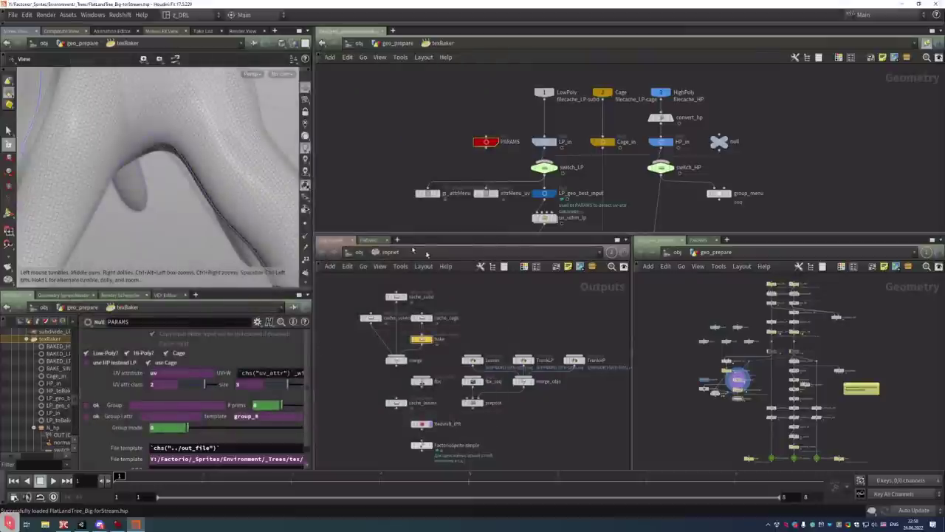
Show PARAMS in a second Parameters panel and read the File template and UV attr size expressions
{"action": "left_click", "coordinate": [369, 240]}
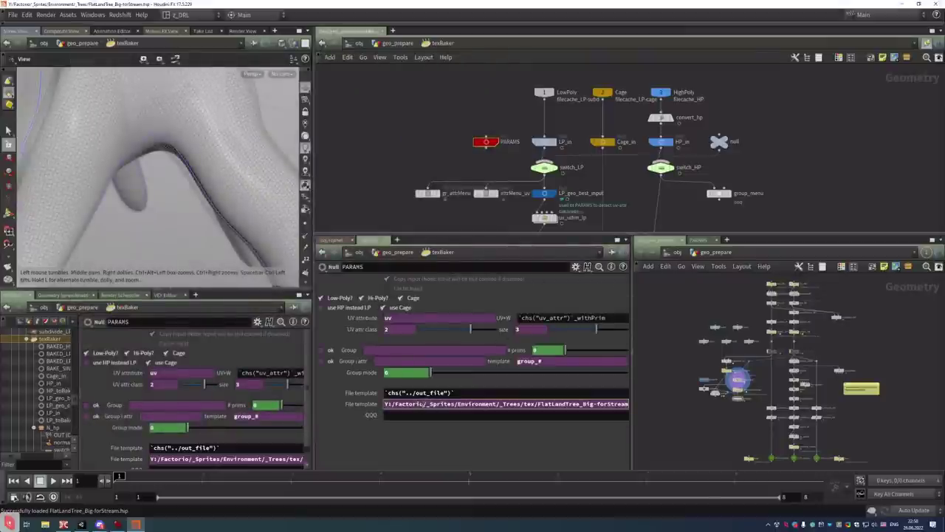
{"action": "key", "text": "alt+e"}
{"action": "left_click", "coordinate": [491, 423]}
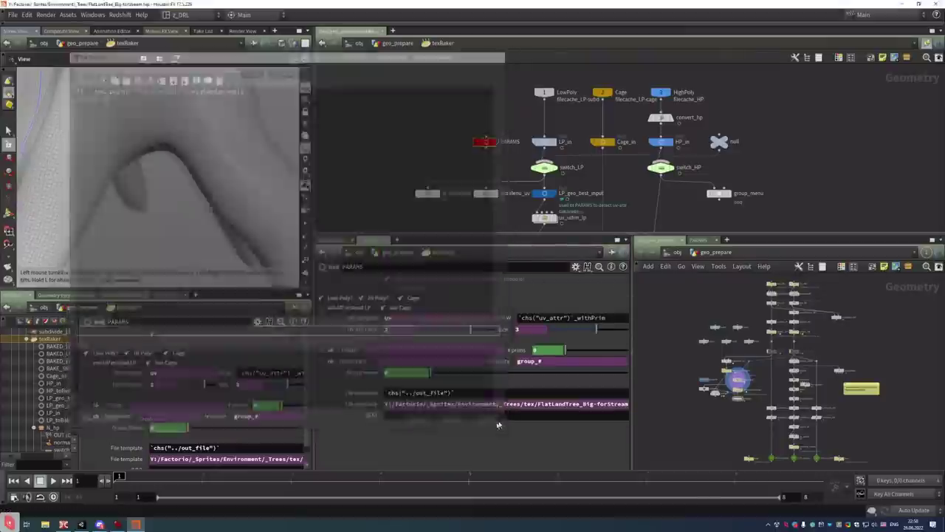
{"action": "left_click_drag", "start_coordinate": [436, 116], "coordinate": [521, 166]}
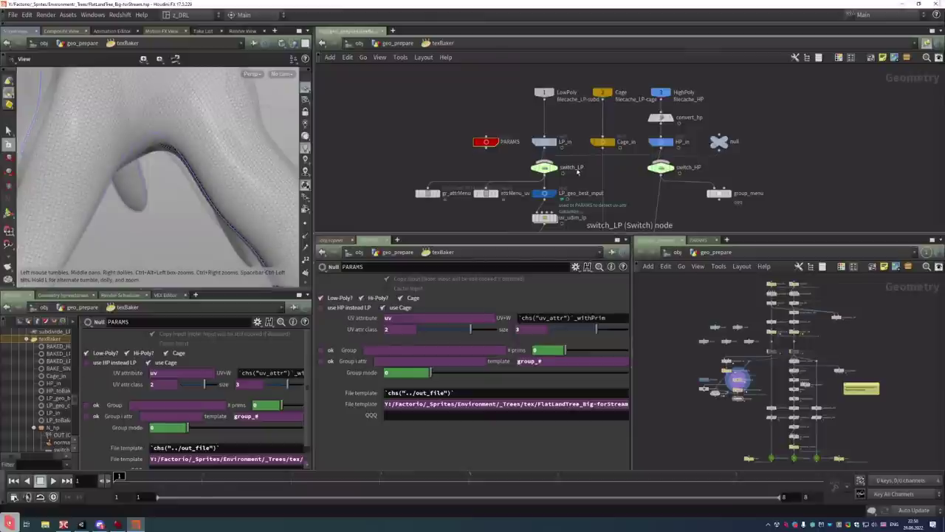
{"action": "left_click_drag", "start_coordinate": [434, 108], "coordinate": [511, 161]}
{"action": "key", "text": "alt+e"}
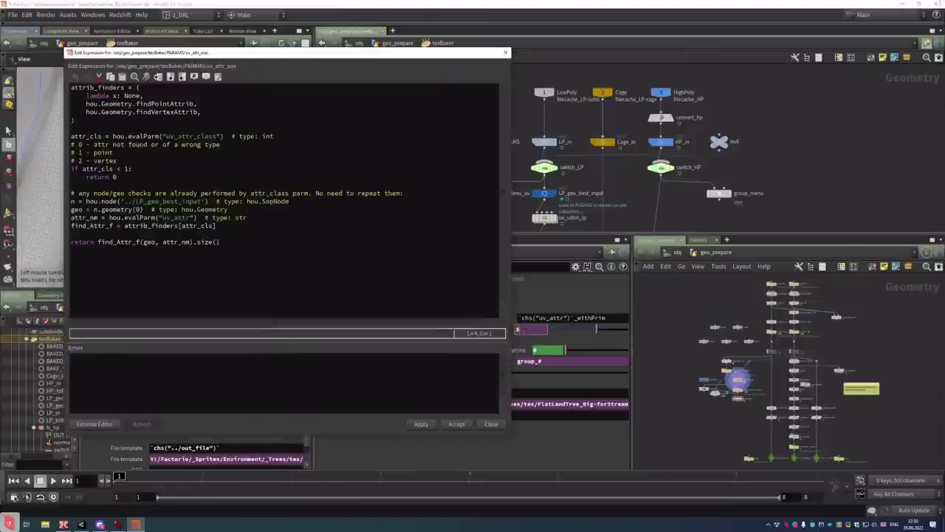
{"action": "left_click", "coordinate": [457, 424]}
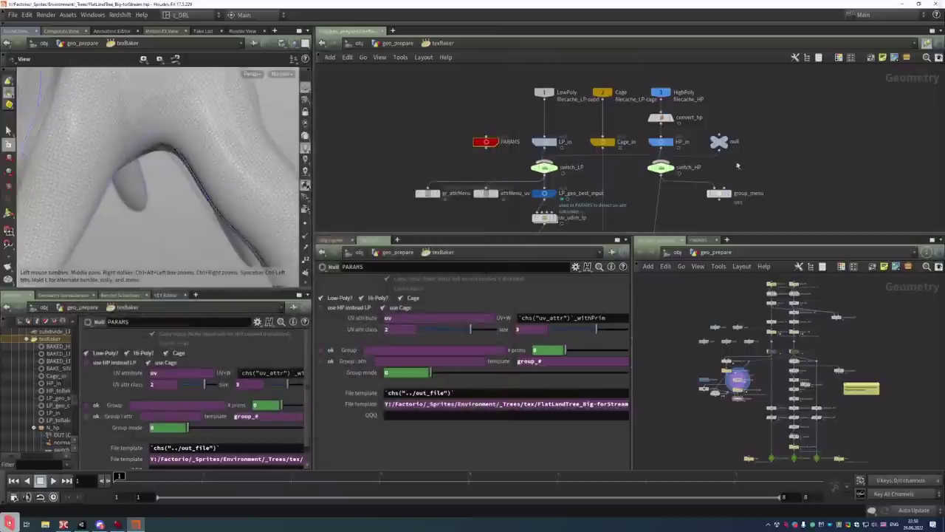
Bring the input switch nodes into view and display switch_LP's output
{"action": "middle_click_drag", "start_coordinate": [673, 193], "coordinate": [628, 193]}
{"action": "scroll", "coordinate": [657, 126], "scroll_direction": "up", "scroll_amount": 3}
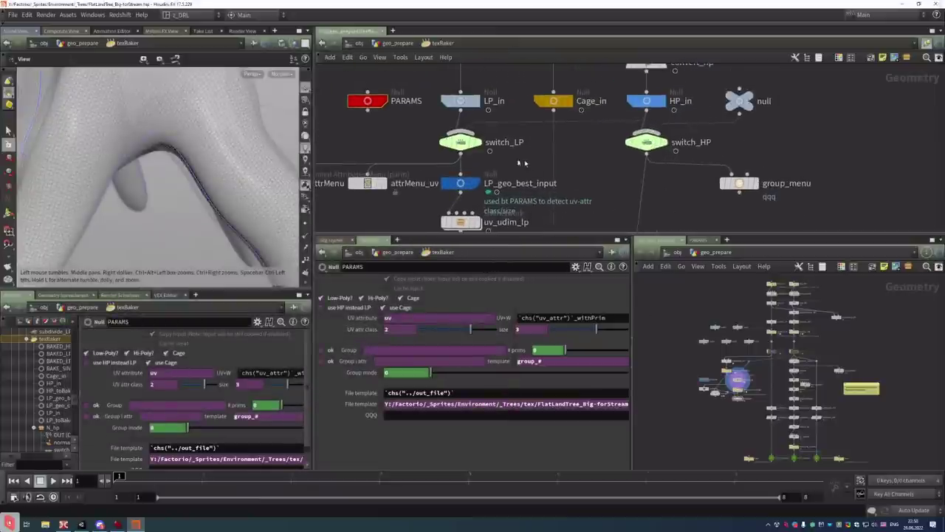
{"action": "left_click", "coordinate": [484, 152]}
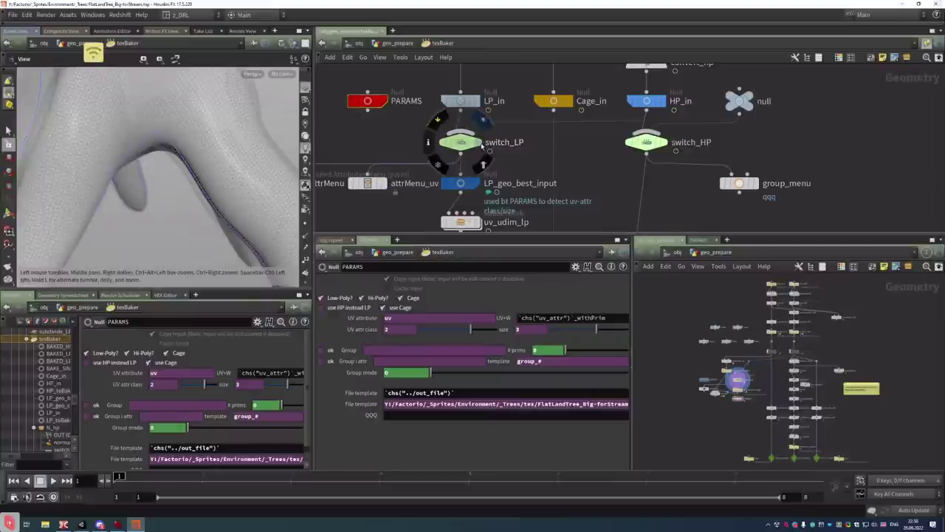
Display the LP_toBake low-poly geometry and view its point and primitive counts
{"action": "left_click", "coordinate": [668, 144]}
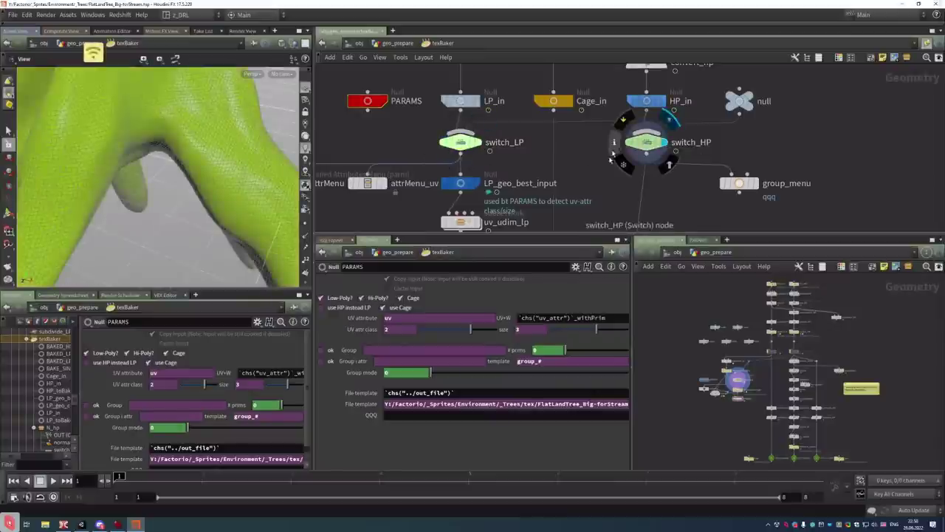
{"action": "scroll", "coordinate": [591, 177], "scroll_direction": "down", "scroll_amount": 3}
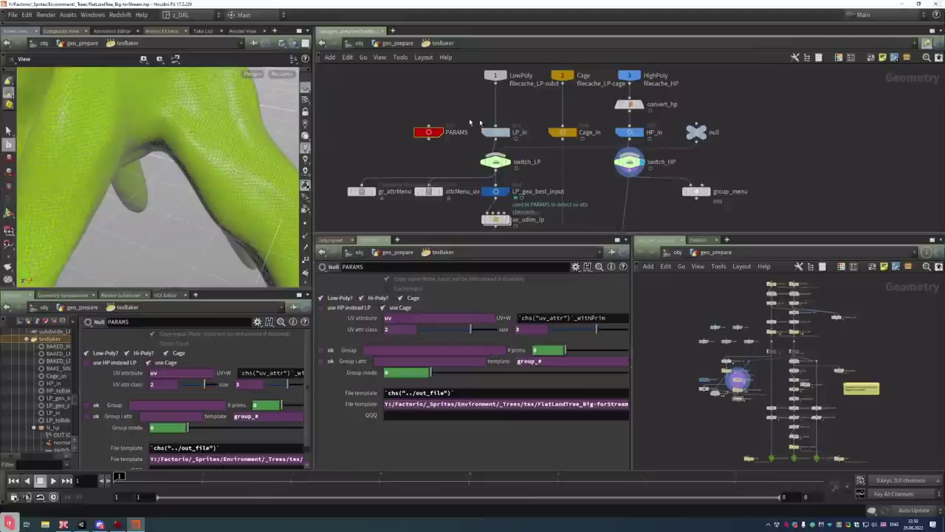
{"action": "middle_click_drag", "start_coordinate": [471, 123], "coordinate": [546, 190]}
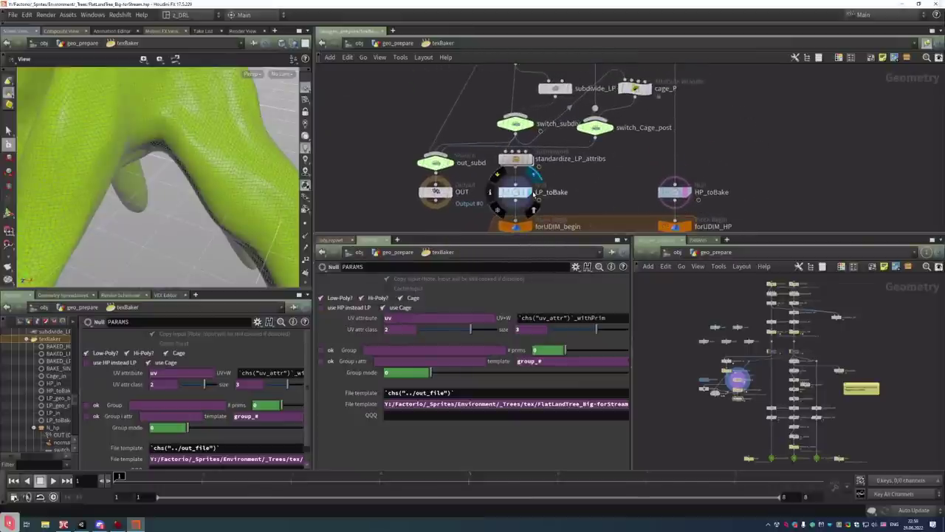
{"action": "left_click", "coordinate": [535, 194]}
{"action": "left_click", "coordinate": [515, 192]}
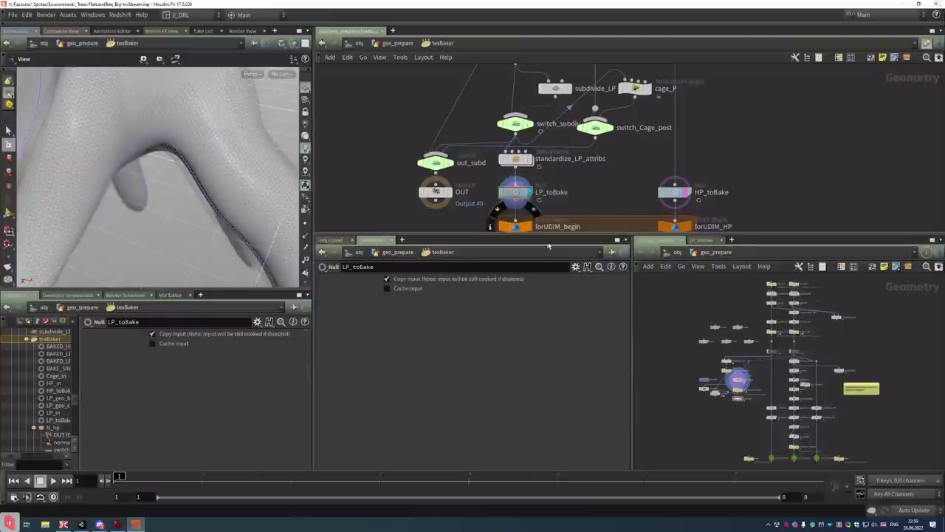
{"action": "middle_click", "coordinate": [516, 192]}
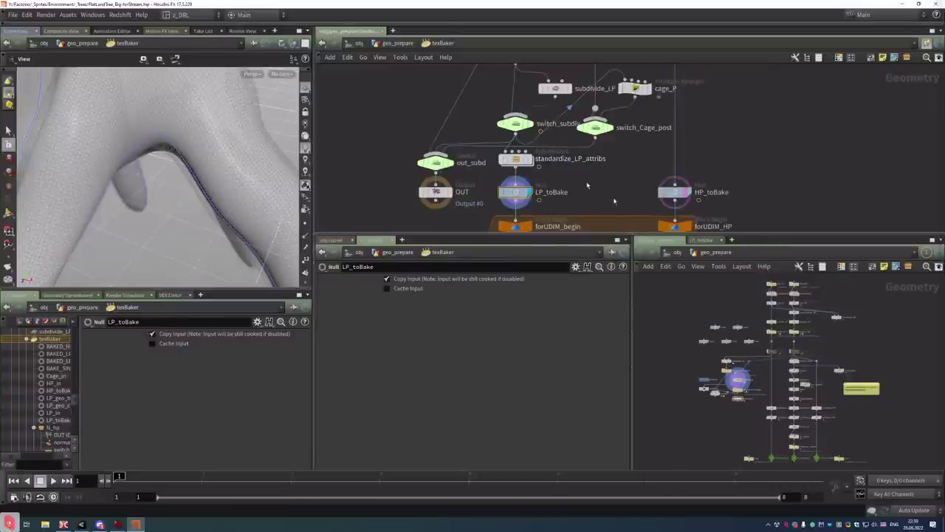
Select HP_toBake and view its point and primitive counts
{"action": "middle_click_drag", "start_coordinate": [701, 208], "coordinate": [627, 205]}
{"action": "left_click", "coordinate": [601, 194]}
{"action": "middle_click", "coordinate": [603, 195]}
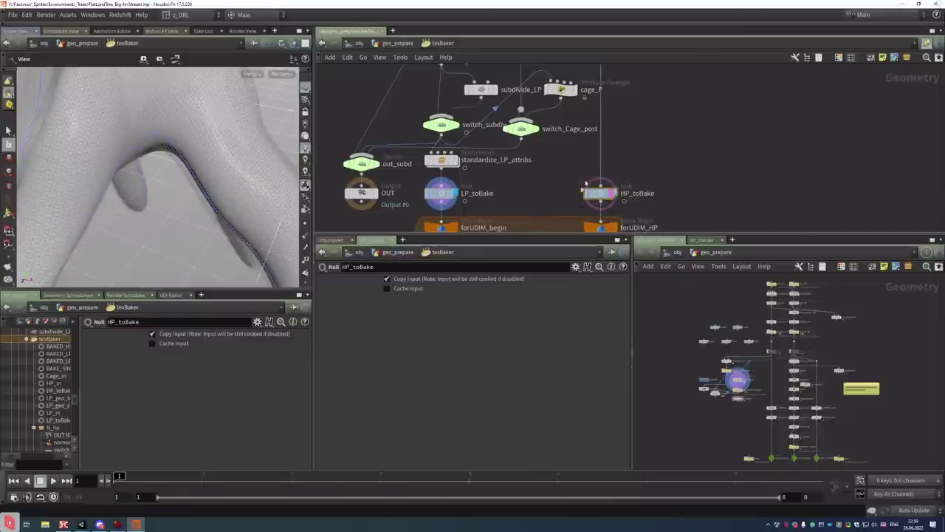
{"action": "scroll", "coordinate": [585, 183], "scroll_direction": "down", "scroll_amount": 5}
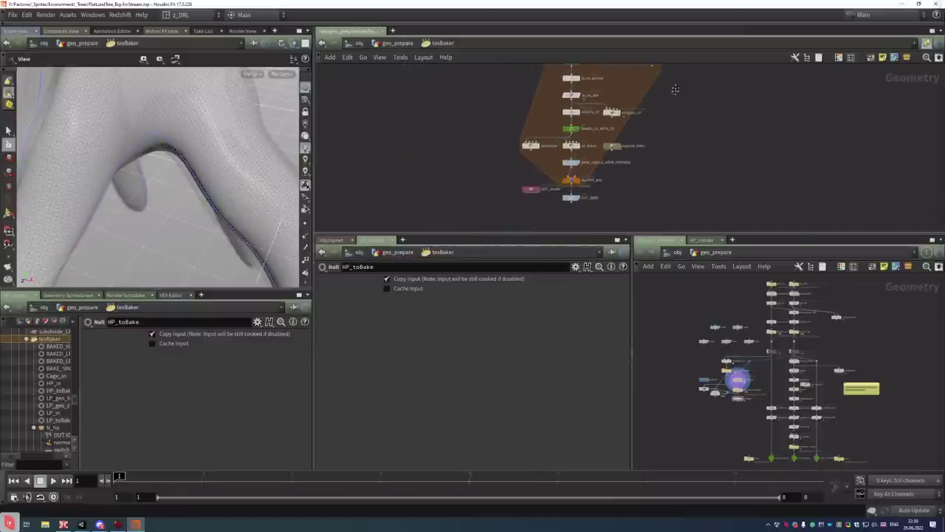
Select udim_det and step down through BAKED_LP_UDIM, lp_no_groups and lp_no_det
{"action": "scroll", "coordinate": [683, 135], "scroll_direction": "up", "scroll_amount": 3}
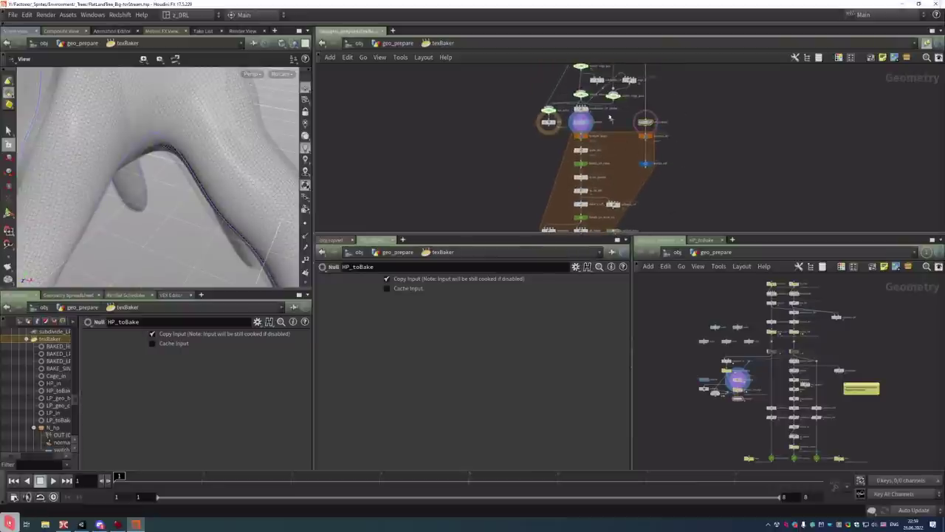
{"action": "scroll", "coordinate": [687, 144], "scroll_direction": "up", "scroll_amount": 3}
{"action": "scroll", "coordinate": [665, 152], "scroll_direction": "up", "scroll_amount": 3}
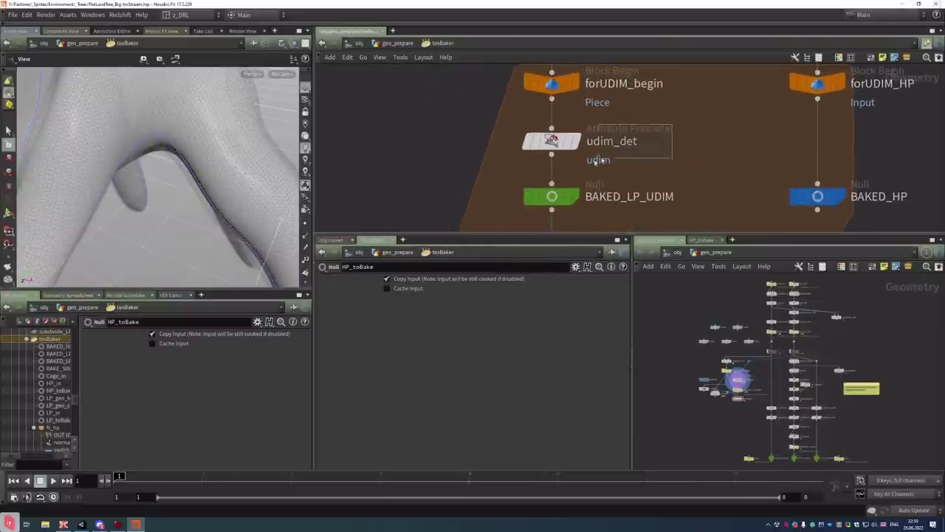
{"action": "left_click", "coordinate": [554, 140]}
{"action": "key", "text": "Down"}
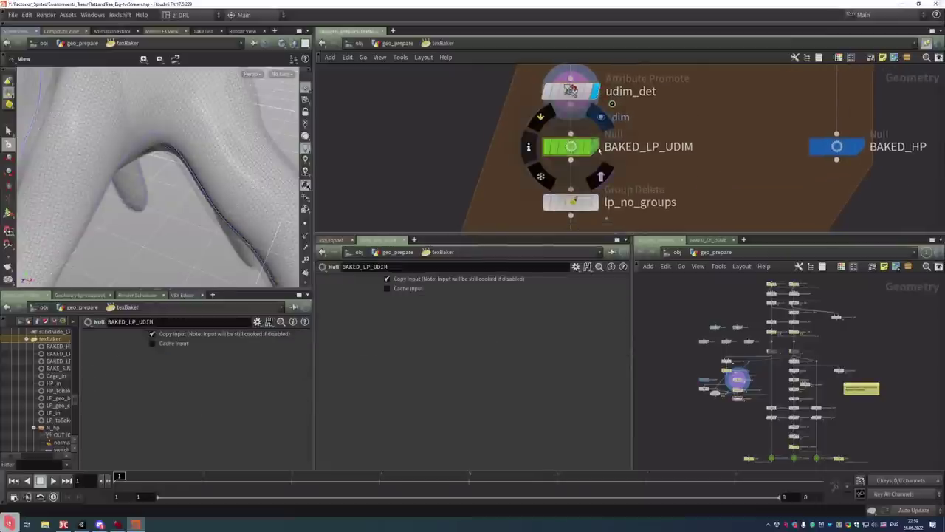
{"action": "key", "text": "Down"}
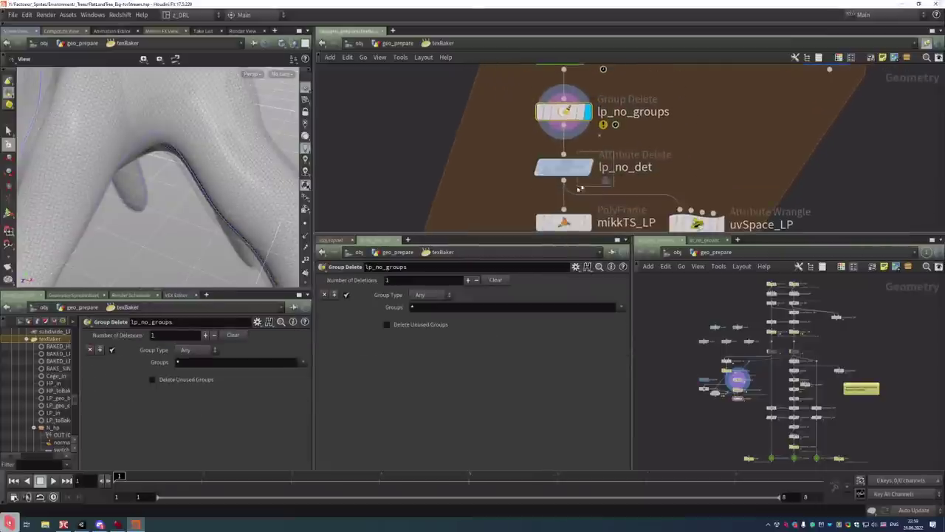
{"action": "key", "text": "Down"}
Check mikkTS_LP's tangent settings, then view BAKED_LP_WITH_TS's geometry info
{"action": "left_click", "coordinate": [589, 177]}
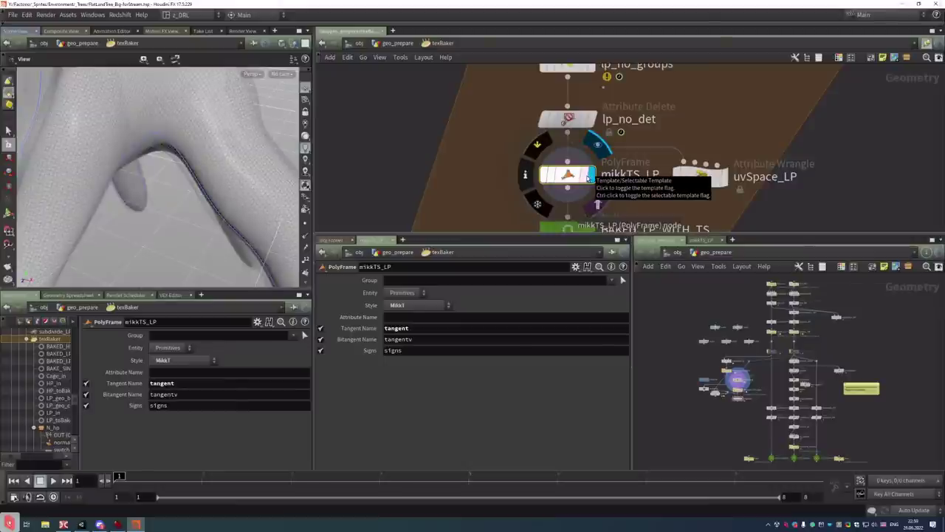
{"action": "scroll", "coordinate": [620, 184], "scroll_direction": "down", "scroll_amount": 2}
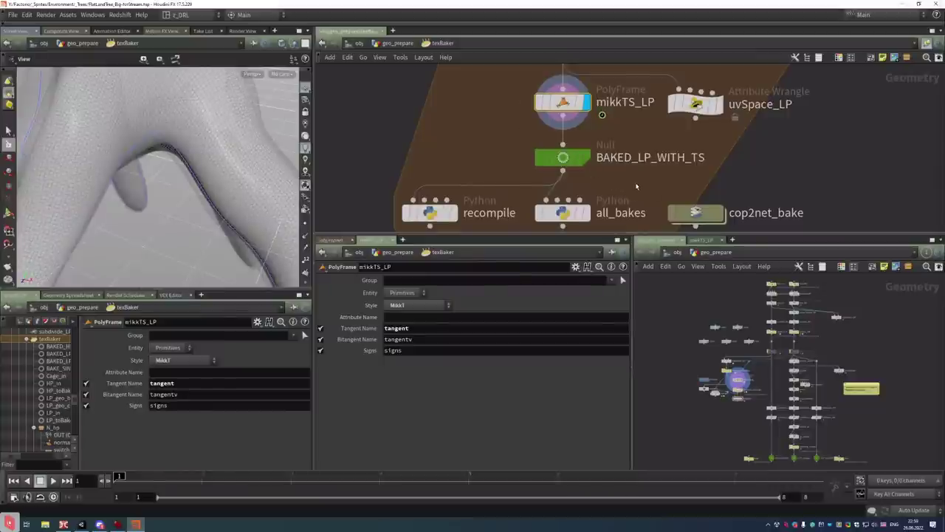
{"action": "left_click", "coordinate": [570, 169]}
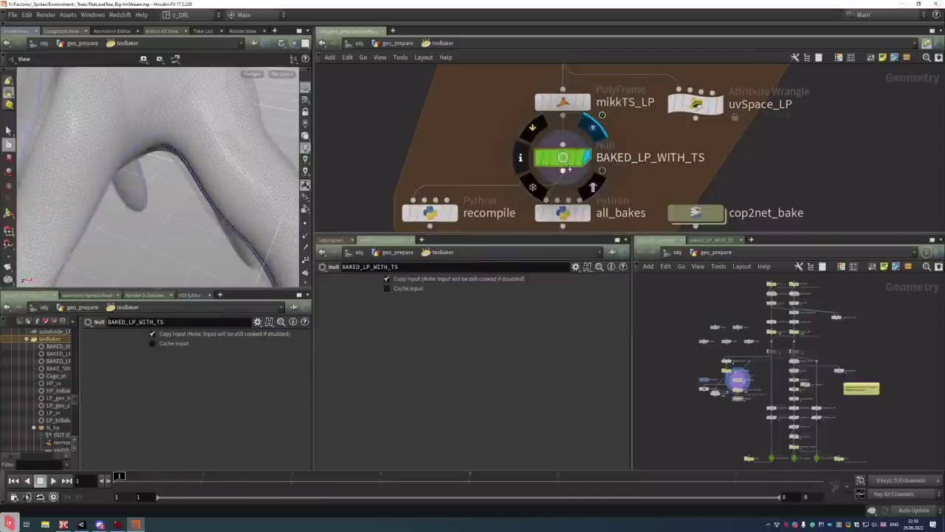
{"action": "middle_click", "coordinate": [562, 158]}
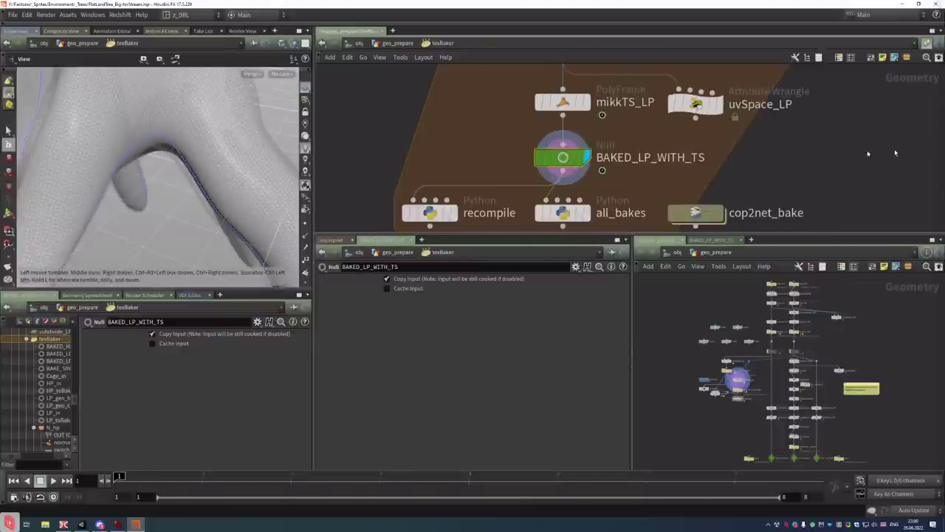
{"action": "scroll", "coordinate": [722, 173], "scroll_direction": "down", "scroll_amount": 2}
Preview the uvSpace_LP UV-flattened layout and the BAKED_LP_WITH_TS mesh in the viewport
{"action": "left_click", "coordinate": [722, 173]}
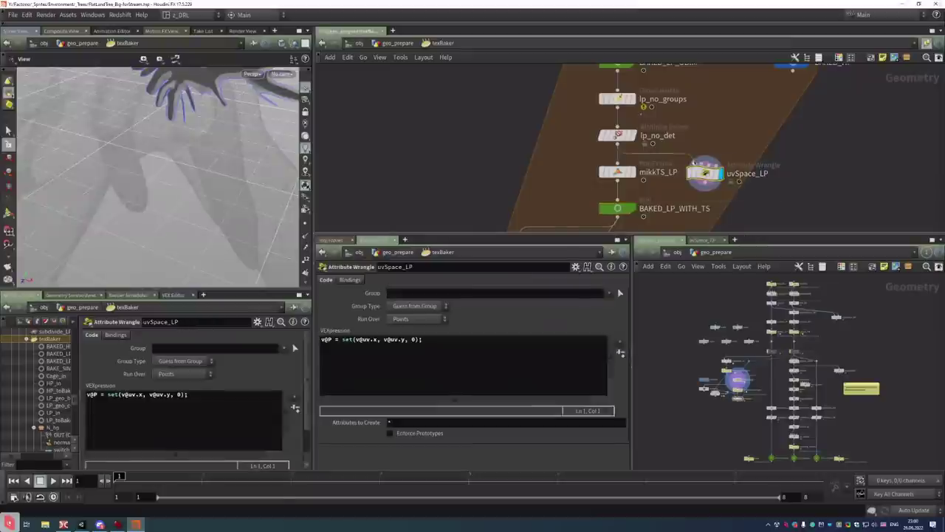
{"action": "left_click_drag", "start_coordinate": [247, 125], "coordinate": [184, 175]}
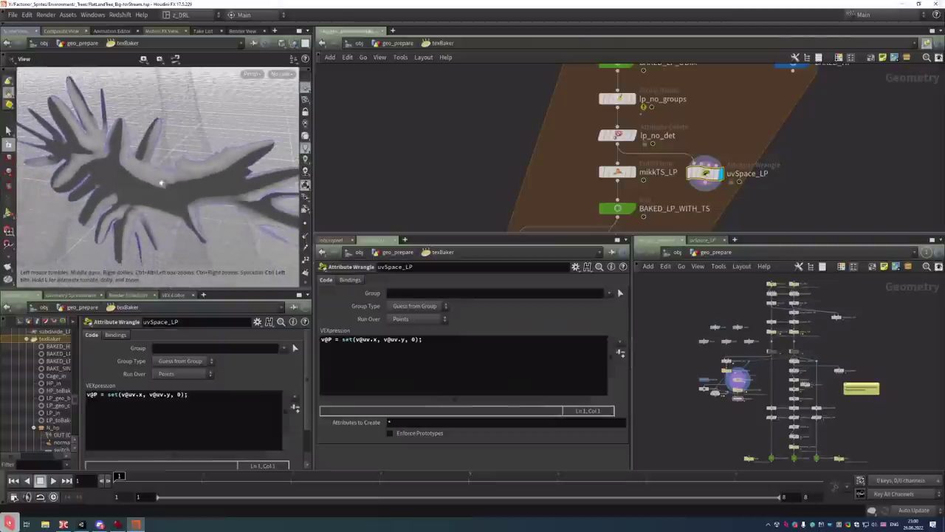
{"action": "left_click", "coordinate": [622, 208]}
{"action": "scroll", "coordinate": [794, 142], "scroll_direction": "down", "scroll_amount": 3}
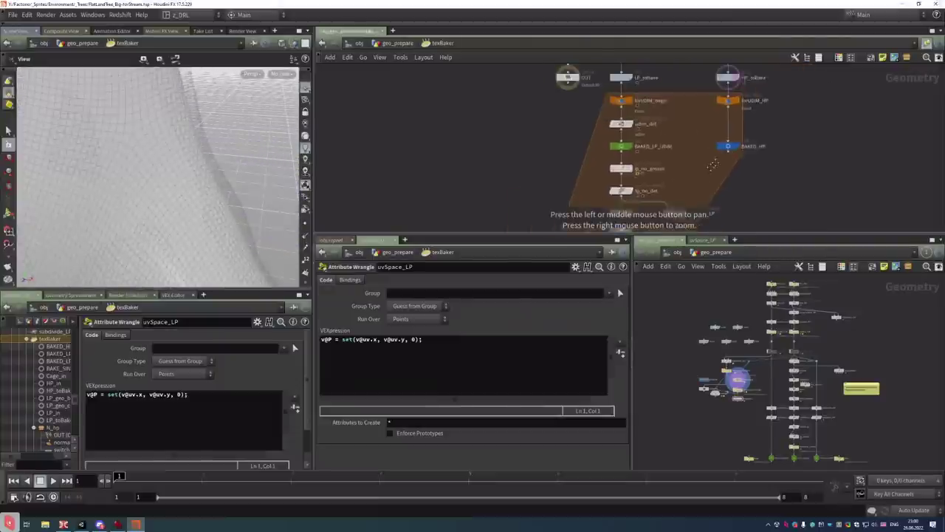
{"action": "scroll", "coordinate": [782, 141], "scroll_direction": "up", "scroll_amount": 5}
Display the BAKED_HP high-poly tree mesh and orbit around it
{"action": "left_click", "coordinate": [775, 141]}
{"action": "left_click", "coordinate": [781, 140]}
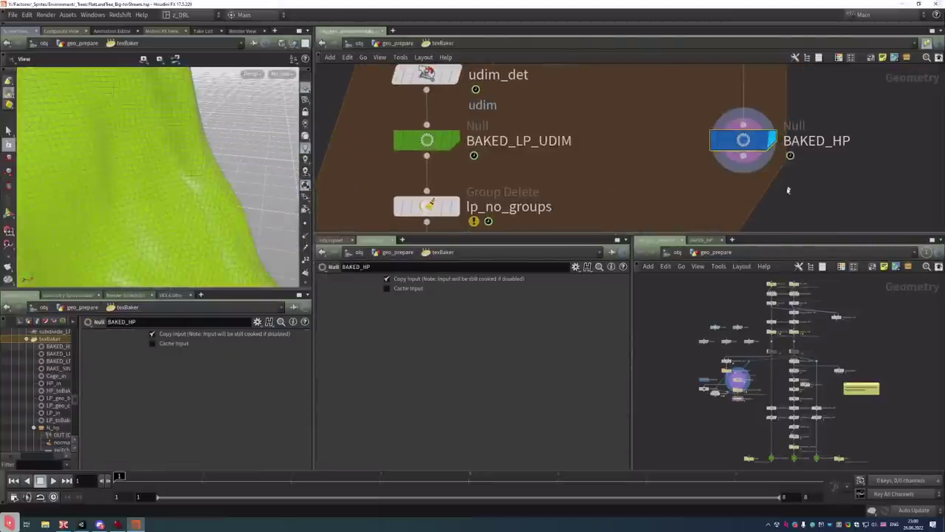
{"action": "left_click_drag", "start_coordinate": [148, 198], "coordinate": [194, 179]}
{"action": "middle_click_drag", "start_coordinate": [620, 221], "coordinate": [592, 79]}
{"action": "middle_click_drag", "start_coordinate": [676, 219], "coordinate": [700, 116]}
{"action": "middle_click_drag", "start_coordinate": [602, 229], "coordinate": [599, 120]}
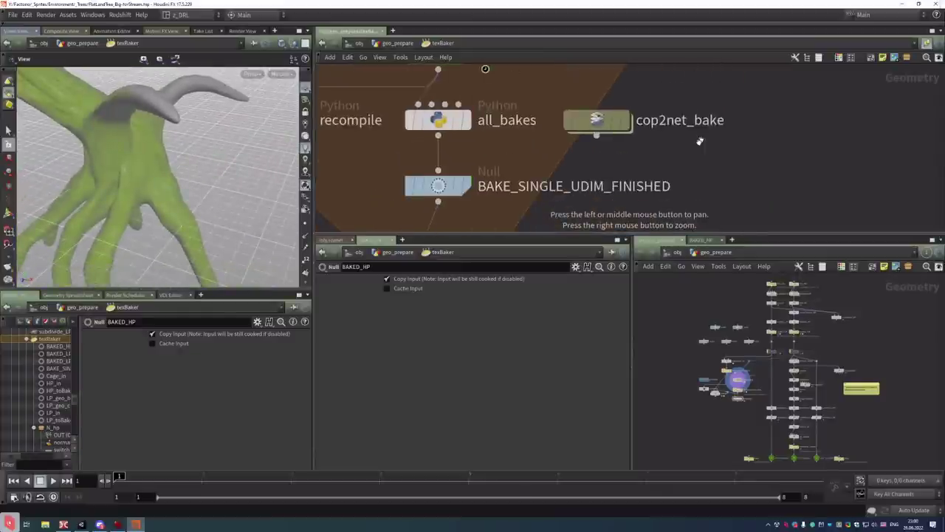
Dive into cop2net_bake and frame lowPoly_UVW_P_N, the three trace nodes and switch_groupMode
{"action": "double_click", "coordinate": [599, 120]}
{"action": "scroll", "coordinate": [664, 133], "scroll_direction": "up", "scroll_amount": 6}
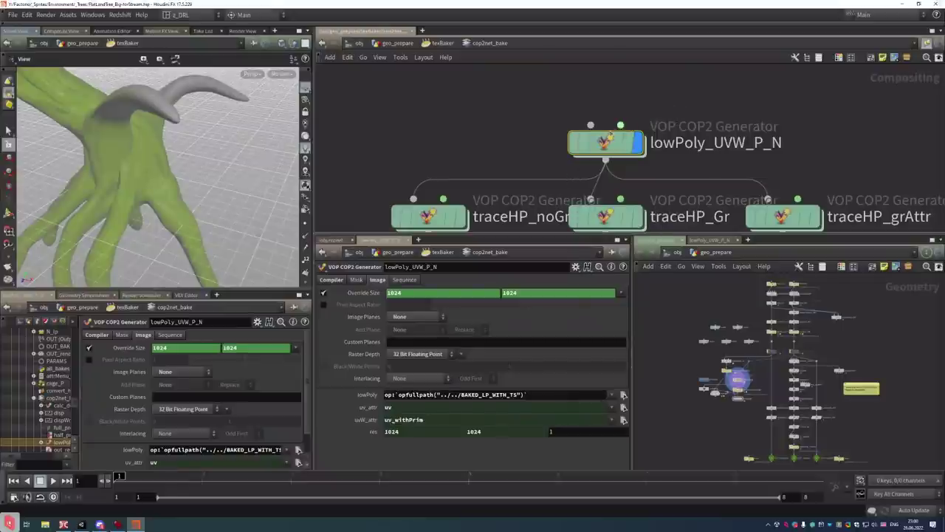
{"action": "mouse_move", "coordinate": [604, 145]}
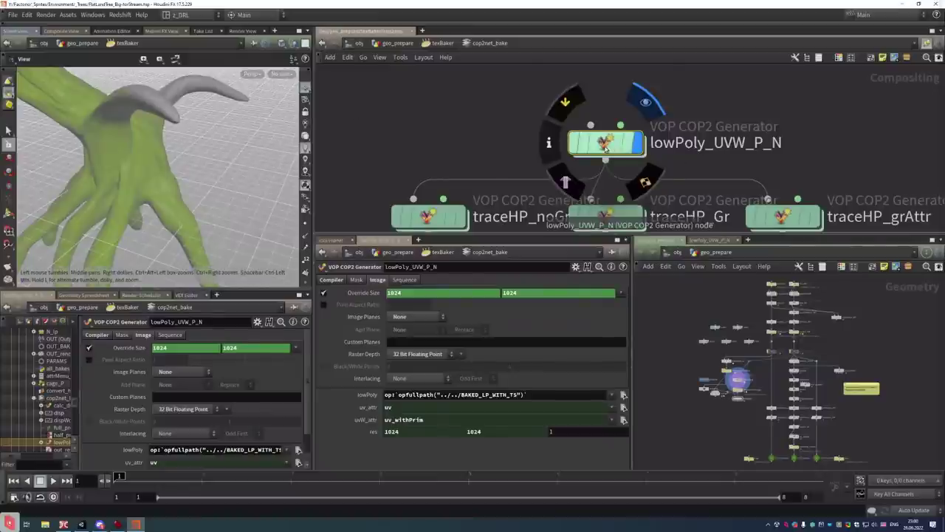
{"action": "key", "text": "h"}
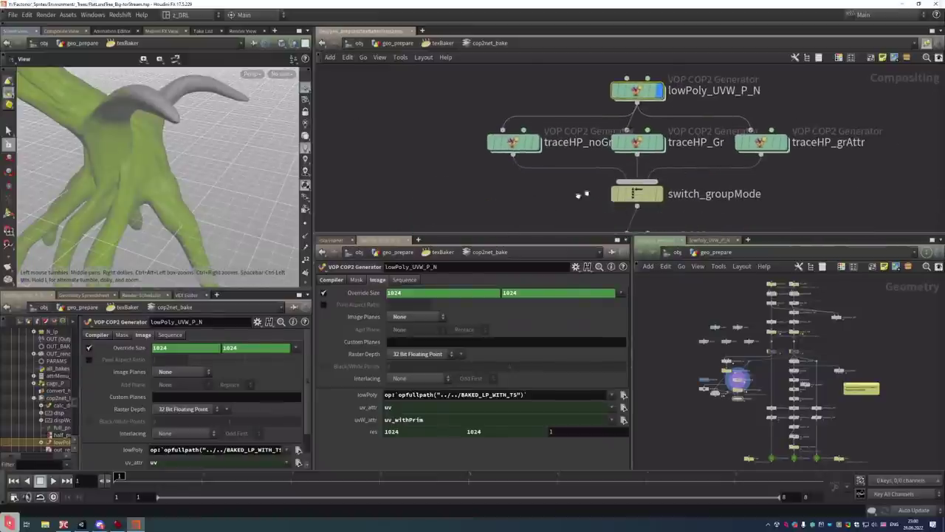
{"action": "mouse_move", "coordinate": [775, 214]}
{"action": "middle_mouse_down"}
{"action": "mouse_move", "coordinate": [776, 124]}
{"action": "mouse_move", "coordinate": [761, 225]}
{"action": "middle_mouse_up"}
{"action": "scroll", "coordinate": [798, 142], "scroll_direction": "down", "scroll_amount": 3}
{"action": "scroll", "coordinate": [798, 142], "scroll_direction": "up", "scroll_amount": 3}
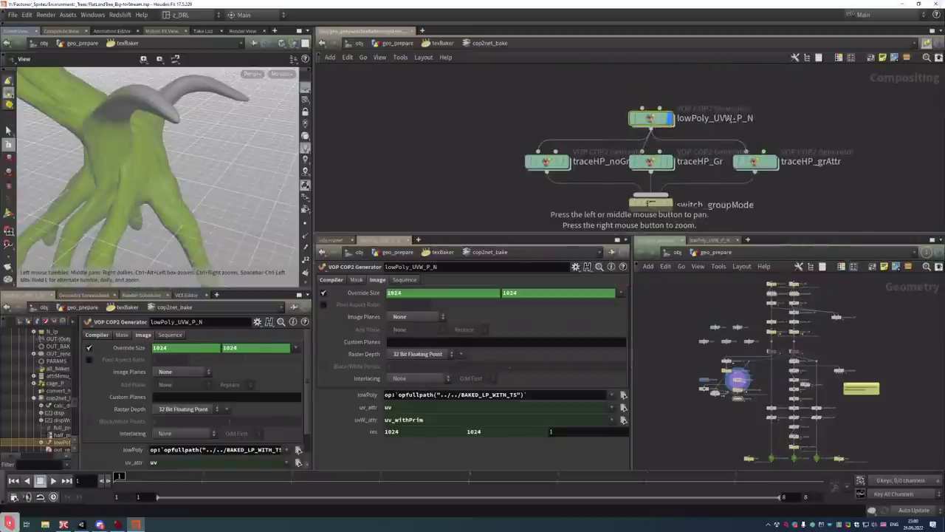
{"action": "scroll", "coordinate": [643, 166], "scroll_direction": "up", "scroll_amount": 3}
Enter lowPoly_UVW_P_N's VEX Builder and select the lpGeo_attribs inline code node
{"action": "double_click", "coordinate": [630, 163]}
{"action": "scroll", "coordinate": [655, 178], "scroll_direction": "up", "scroll_amount": 2}
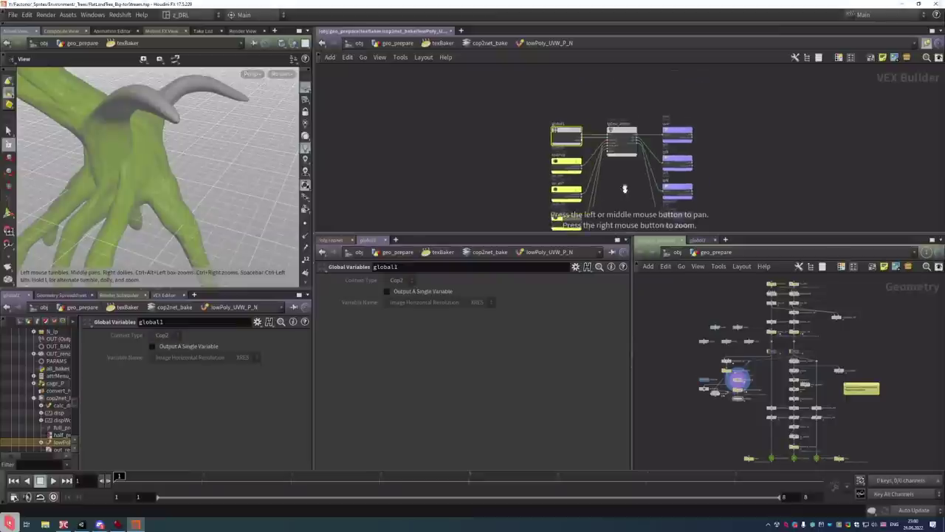
{"action": "left_click", "coordinate": [621, 127]}
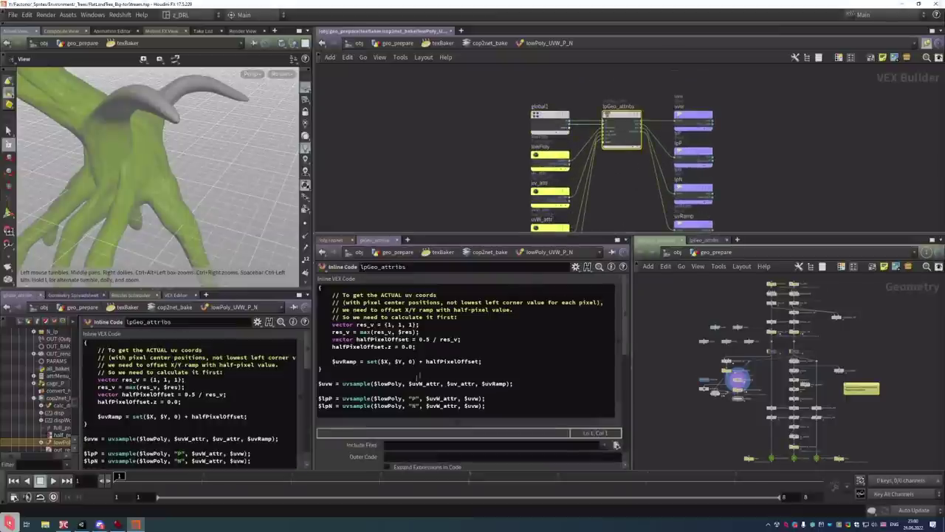
Highlight the uvsample call and its lowPoly, uvW_attr, uv_attr and uvRamp arguments
{"action": "double_click", "coordinate": [356, 383]}
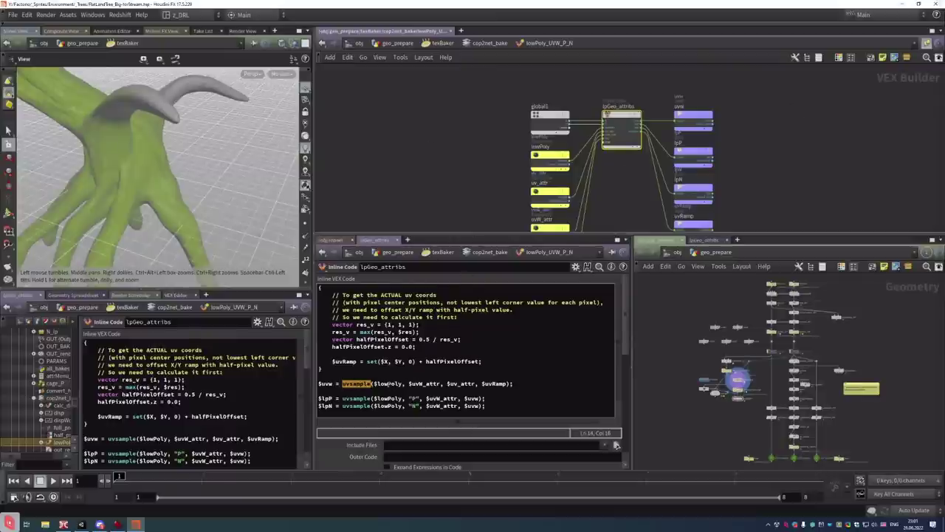
{"action": "double_click", "coordinate": [389, 383]}
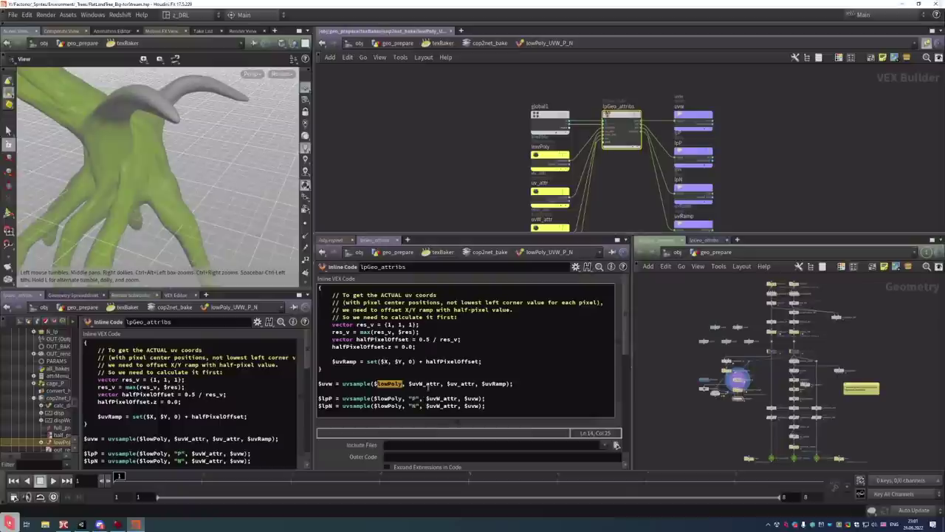
{"action": "double_click", "coordinate": [427, 384]}
{"action": "double_click", "coordinate": [462, 384]}
{"action": "double_click", "coordinate": [496, 384]}
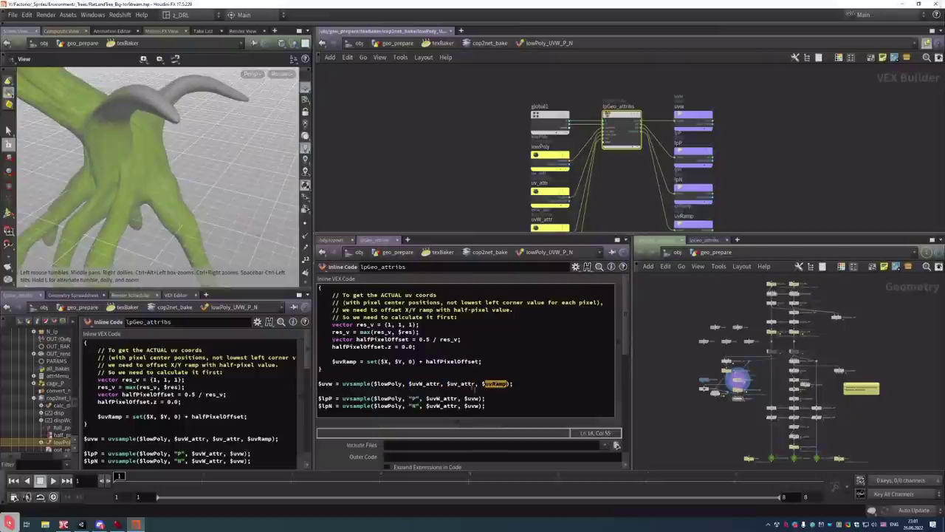
{"action": "double_click", "coordinate": [462, 384]}
Back in cop2net_bake, view the lowPoly_UVW_P_N image in Composite View, red channel only
{"action": "left_click", "coordinate": [490, 42]}
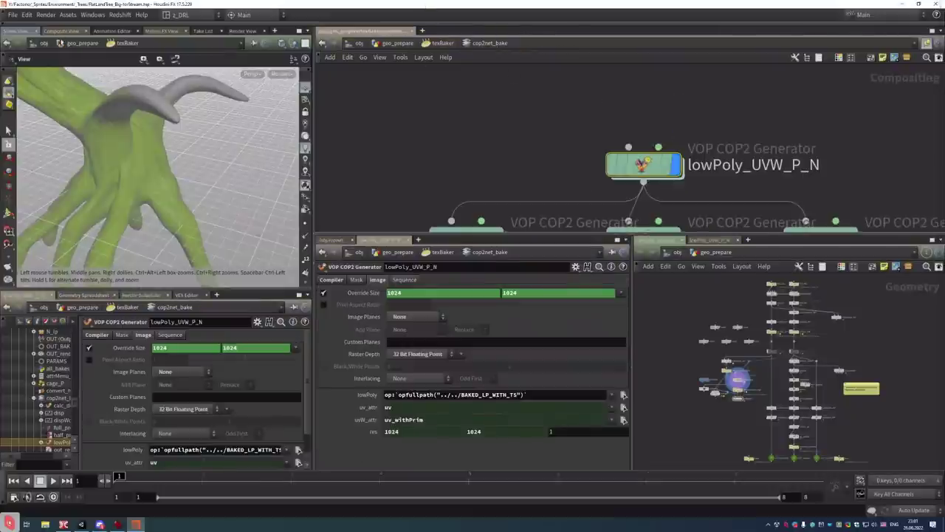
{"action": "left_click", "coordinate": [68, 31]}
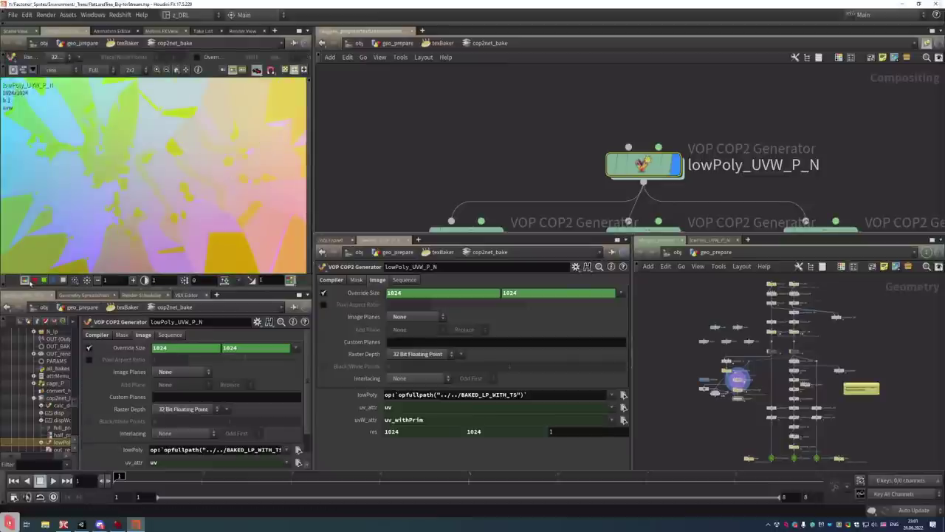
{"action": "left_click", "coordinate": [34, 280]}
{"action": "scroll", "coordinate": [151, 199], "scroll_direction": "down", "scroll_amount": 5}
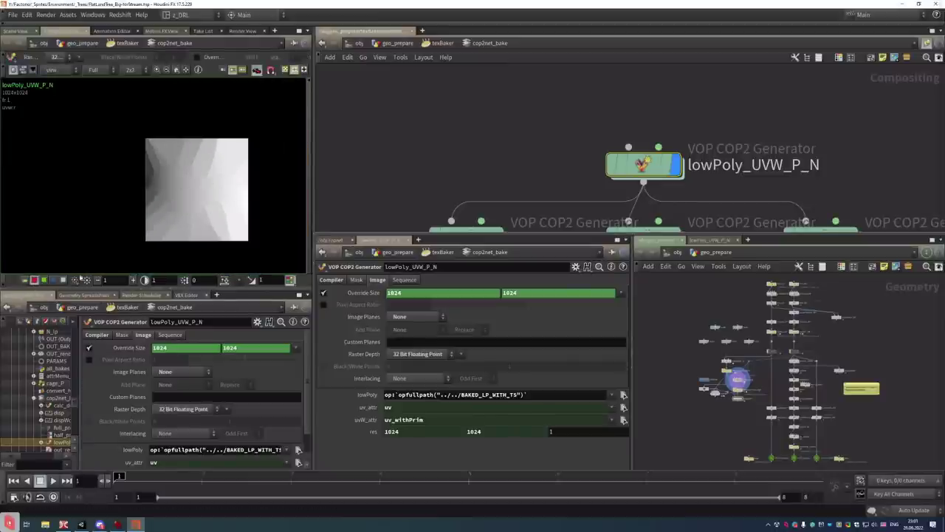
Inspect the green, blue, red and full RGB channels, then return to the Scene View
{"action": "left_click", "coordinate": [44, 280]}
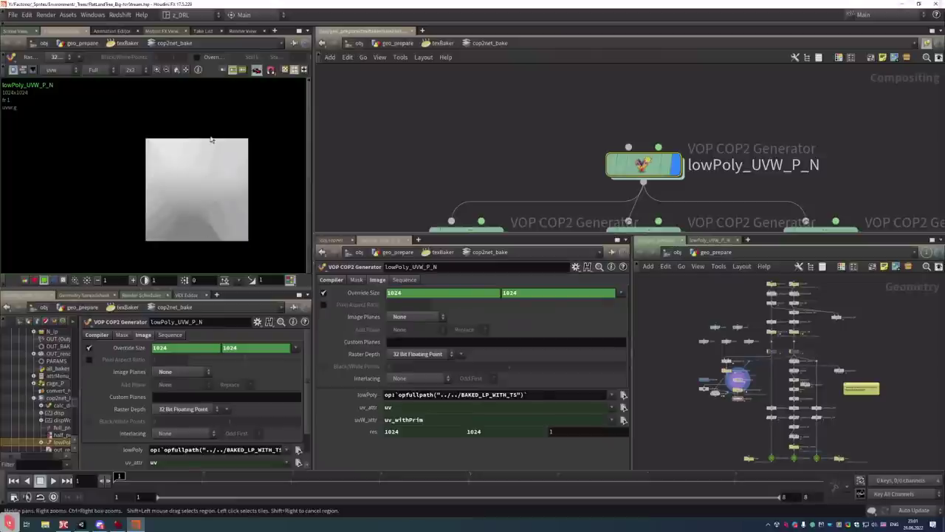
{"action": "left_click", "coordinate": [53, 279]}
{"action": "scroll", "coordinate": [165, 181], "scroll_direction": "up", "scroll_amount": 8}
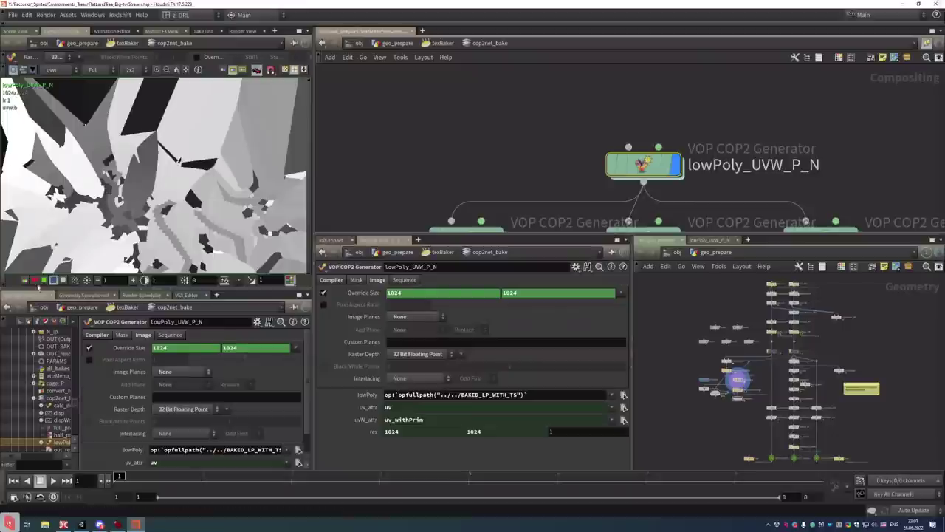
{"action": "left_click", "coordinate": [32, 281]}
{"action": "scroll", "coordinate": [264, 186], "scroll_direction": "down", "scroll_amount": 4}
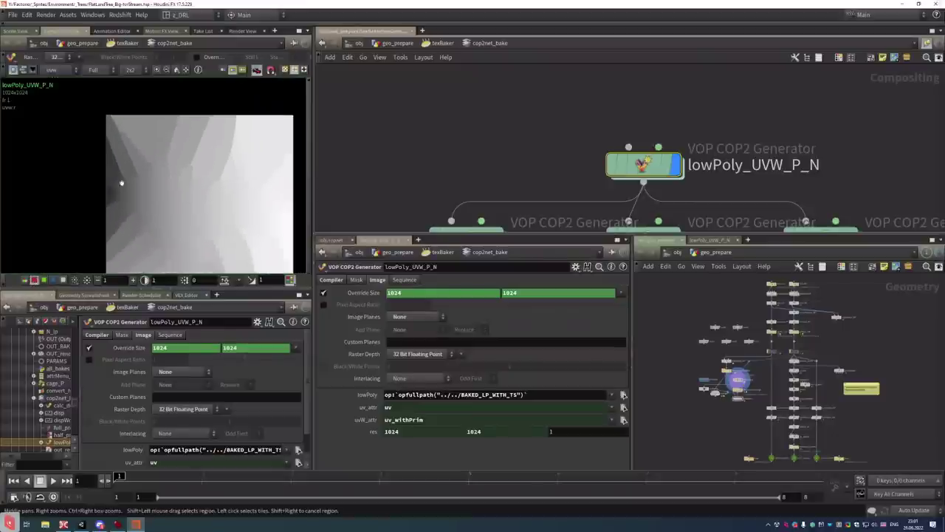
{"action": "scroll", "coordinate": [264, 186], "scroll_direction": "up", "scroll_amount": 5}
{"action": "scroll", "coordinate": [263, 186], "scroll_direction": "up", "scroll_amount": 1}
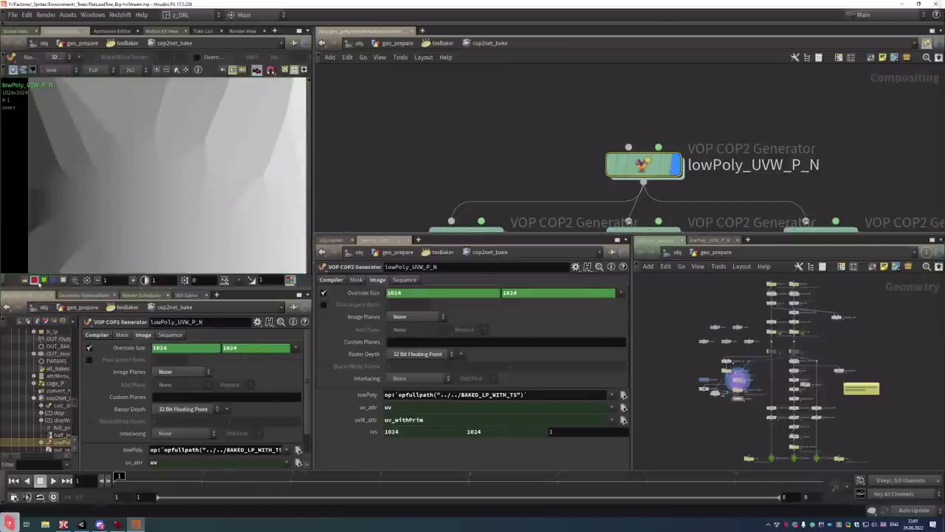
{"action": "left_click", "coordinate": [25, 281]}
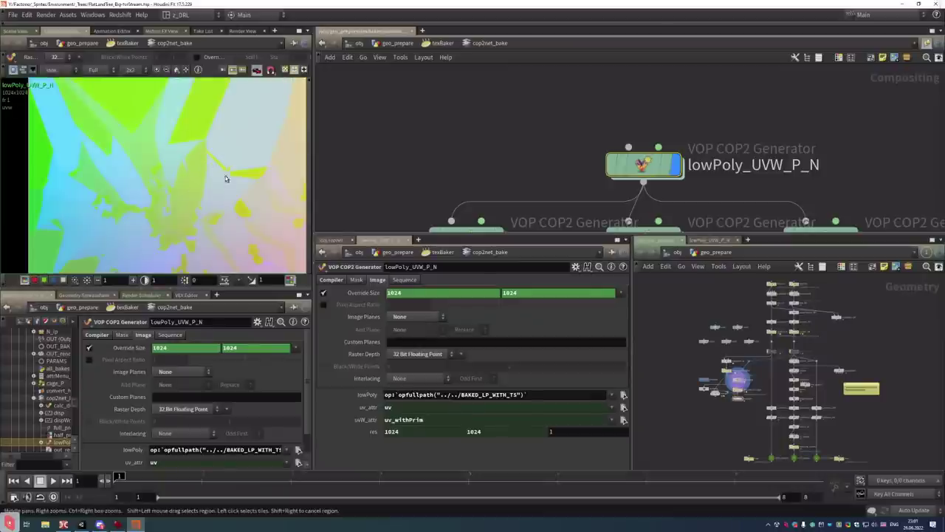
{"action": "left_click", "coordinate": [34, 280]}
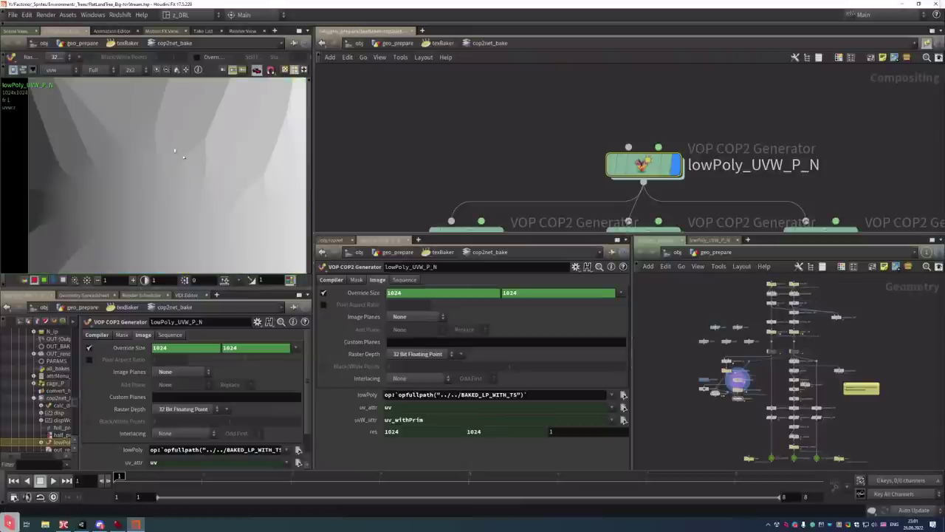
{"action": "left_click", "coordinate": [17, 31]}
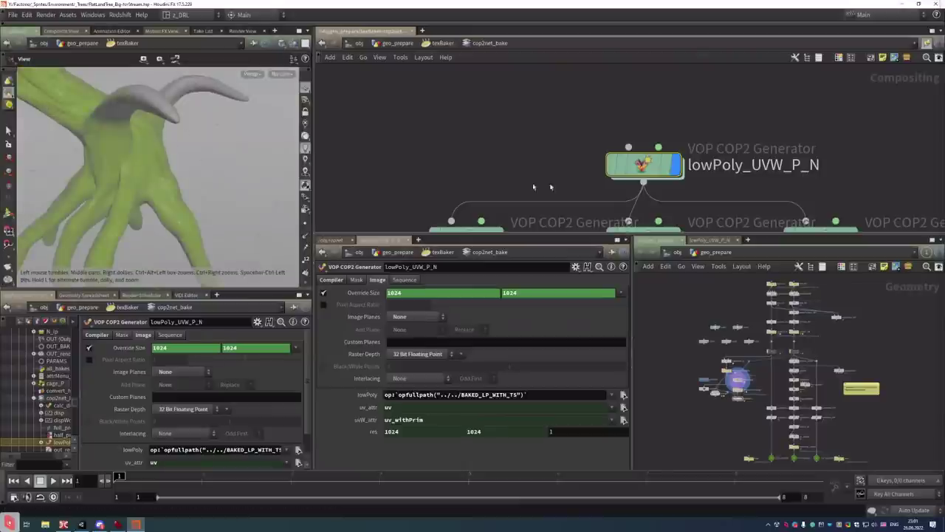
Go up to texBaker, display BAKED_LP_UDIM and switch the viewport to the UV layout
{"action": "key", "text": "u"}
{"action": "left_click_drag", "start_coordinate": [650, 185], "coordinate": [705, 310]}
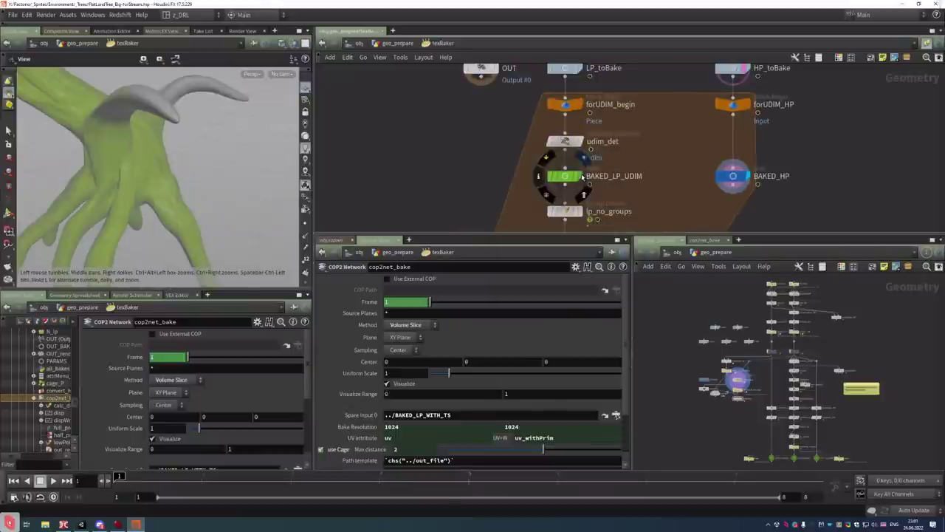
{"action": "left_click", "coordinate": [583, 177]}
{"action": "key", "text": "space+5"}
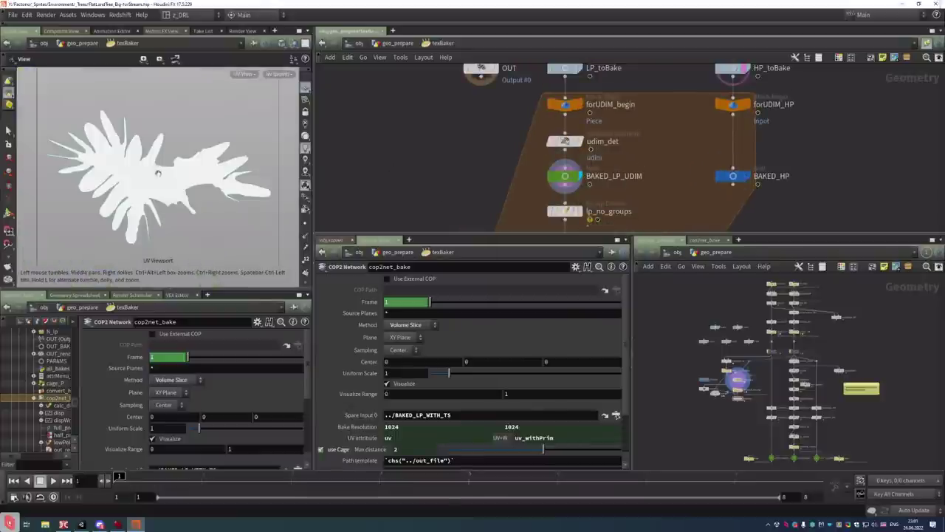
{"action": "scroll", "coordinate": [142, 168], "scroll_direction": "up", "scroll_amount": 5}
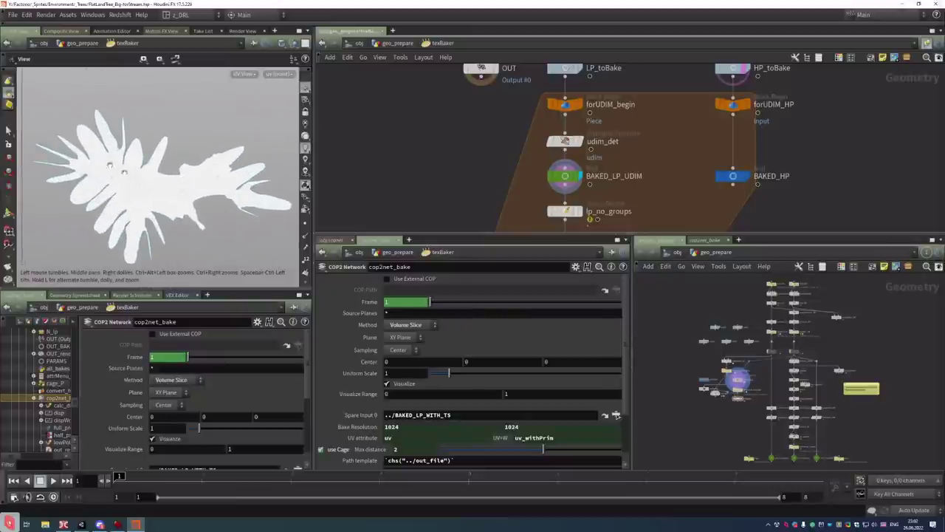
Flip between the fitted baked image and the UV layout to compare them
{"action": "left_click", "coordinate": [62, 31]}
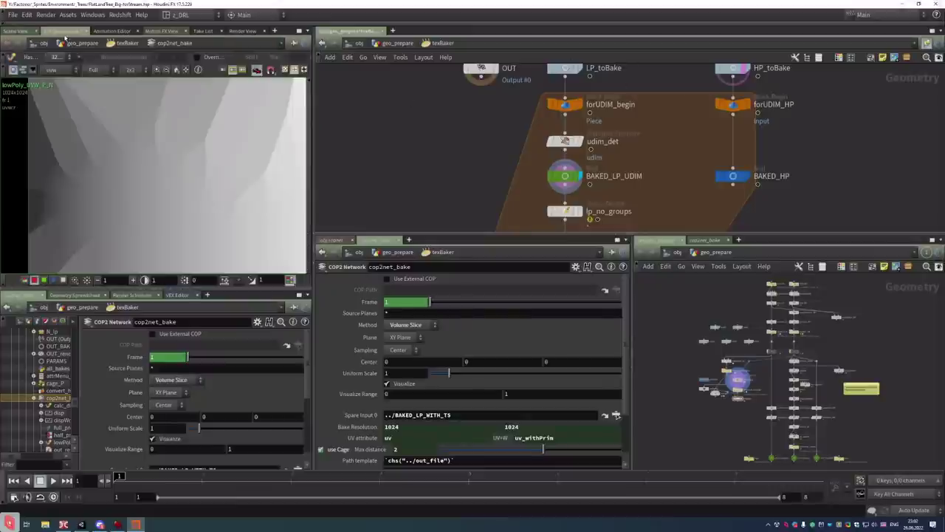
{"action": "key", "text": "h"}
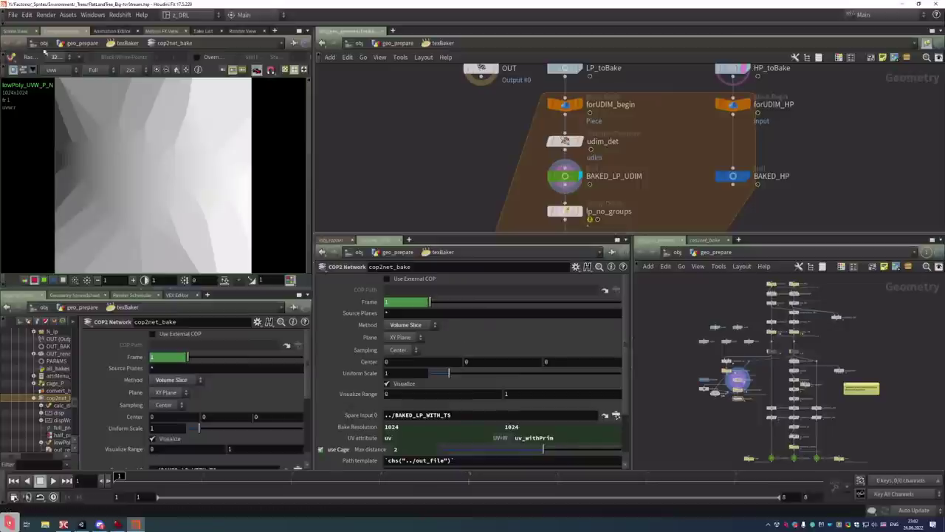
{"action": "left_click", "coordinate": [17, 31]}
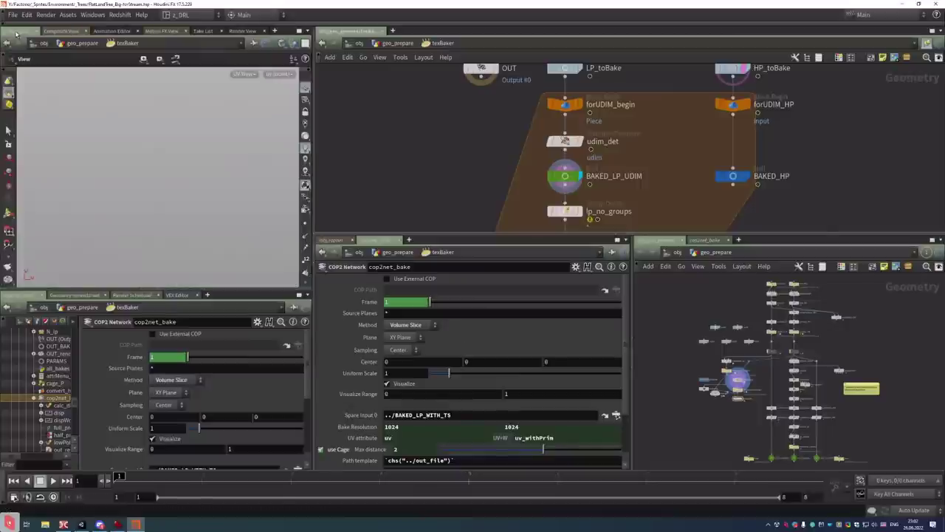
{"action": "left_click", "coordinate": [62, 31]}
{"action": "left_click", "coordinate": [16, 31]}
{"action": "left_click", "coordinate": [63, 31]}
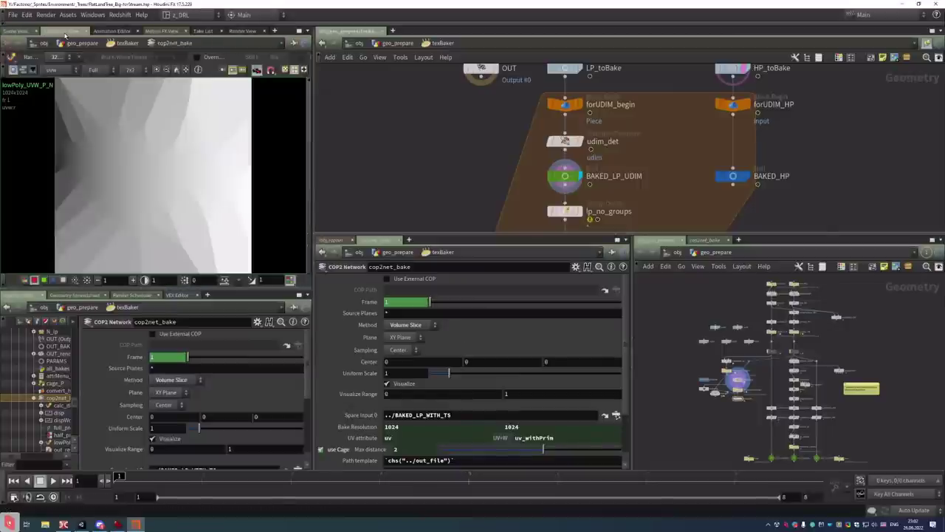
{"action": "left_click", "coordinate": [16, 31]}
{"action": "left_click", "coordinate": [63, 31]}
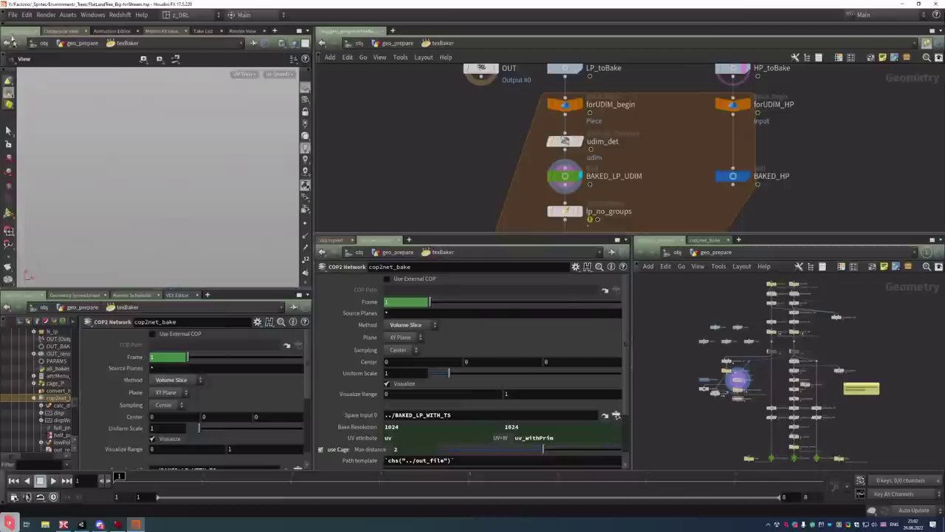
{"action": "key", "text": "alt+1"}
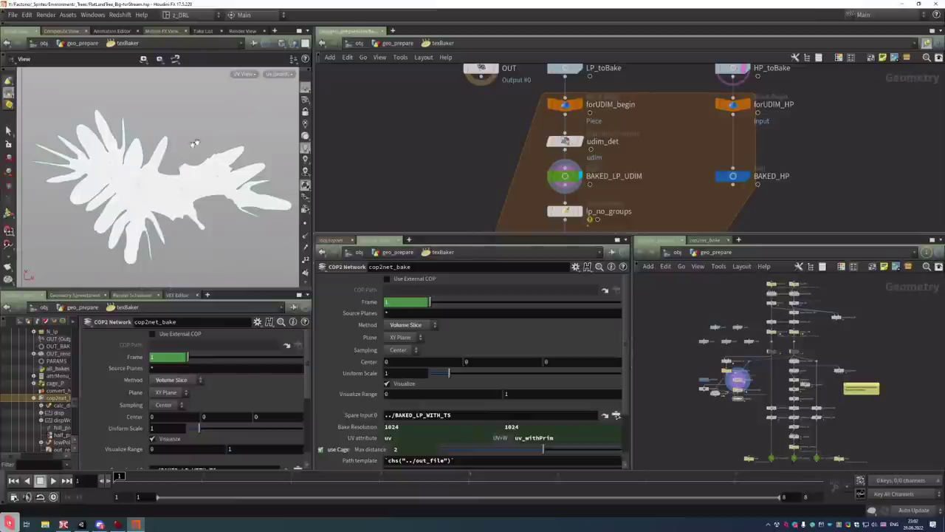
Reopen the Composite View, then frame cop2net_bake and dive inside it
{"action": "left_click", "coordinate": [63, 31]}
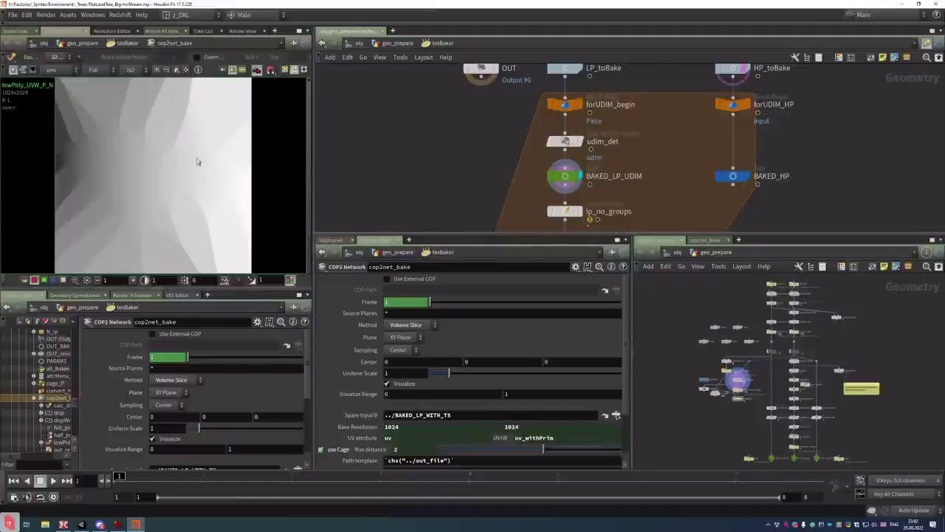
{"action": "left_click", "coordinate": [14, 32]}
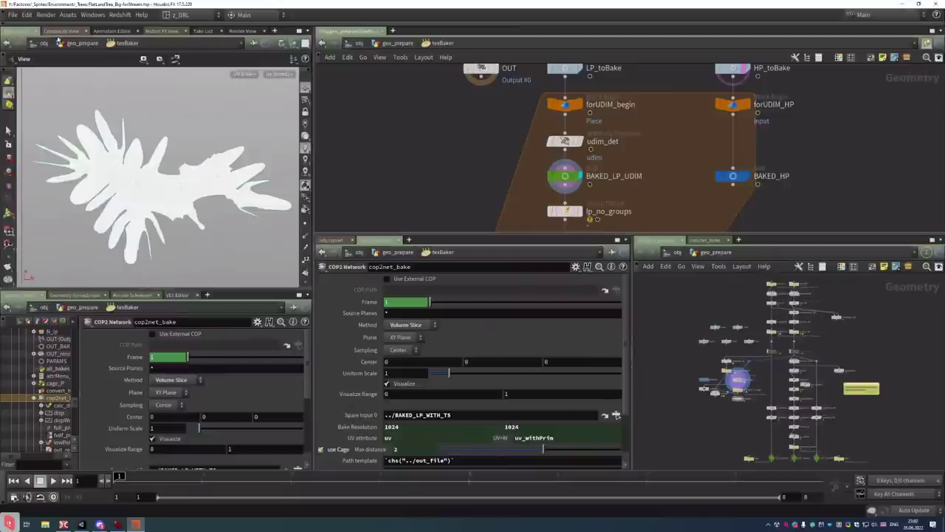
{"action": "left_click", "coordinate": [62, 31]}
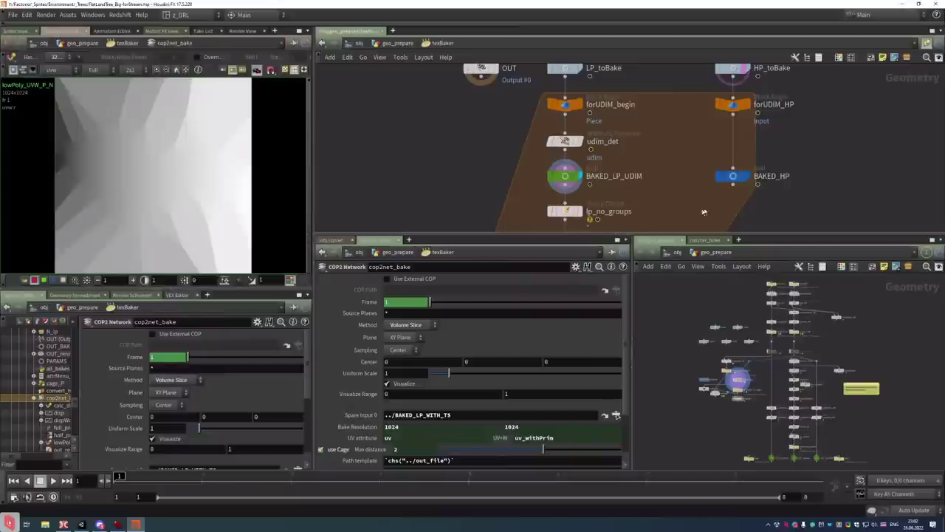
{"action": "key", "text": "f"}
{"action": "double_click", "coordinate": [634, 192]}
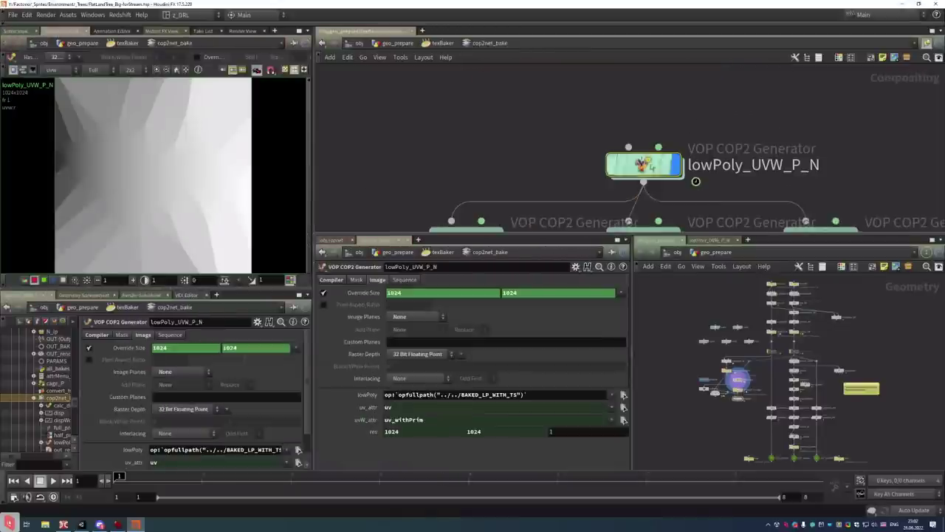
{"action": "key", "text": "i"}
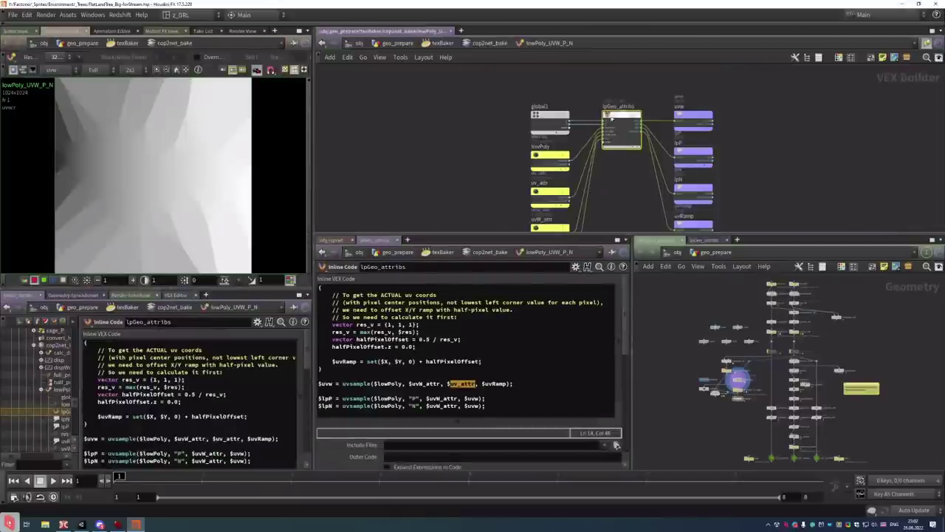
{"action": "double_click", "coordinate": [355, 384]}
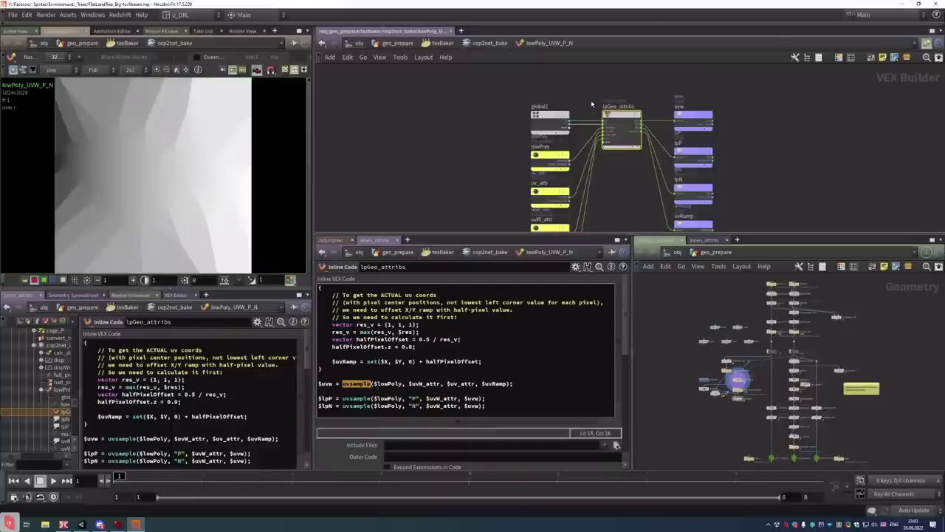
{"action": "left_click", "coordinate": [489, 42]}
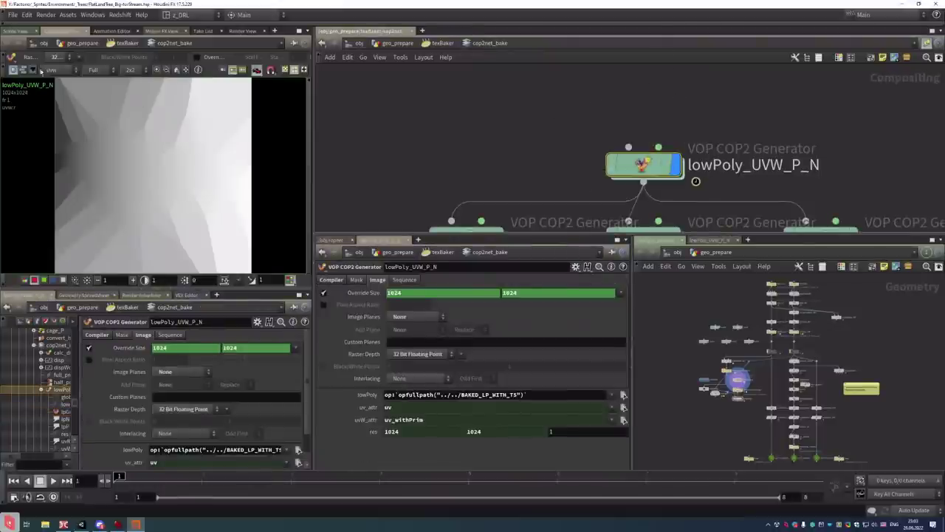
View lowPoly_UVW_P_N's uvw plane, then pan to the traceHP nodes and select traceHP_noGr
{"action": "left_click", "coordinate": [51, 71]}
{"action": "left_click", "coordinate": [52, 78]}
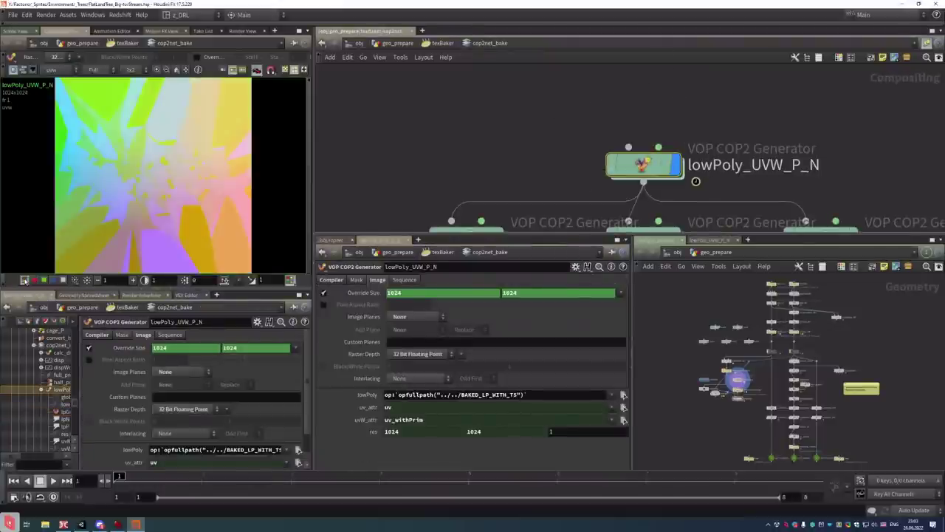
{"action": "key", "text": "h"}
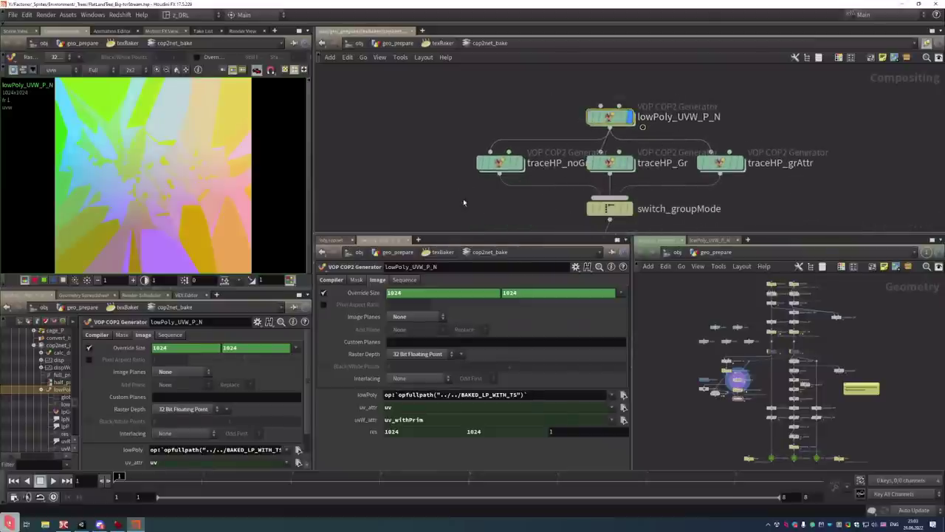
{"action": "middle_click_drag", "start_coordinate": [461, 214], "coordinate": [497, 175]}
{"action": "scroll", "coordinate": [512, 167], "scroll_direction": "up", "scroll_amount": 2}
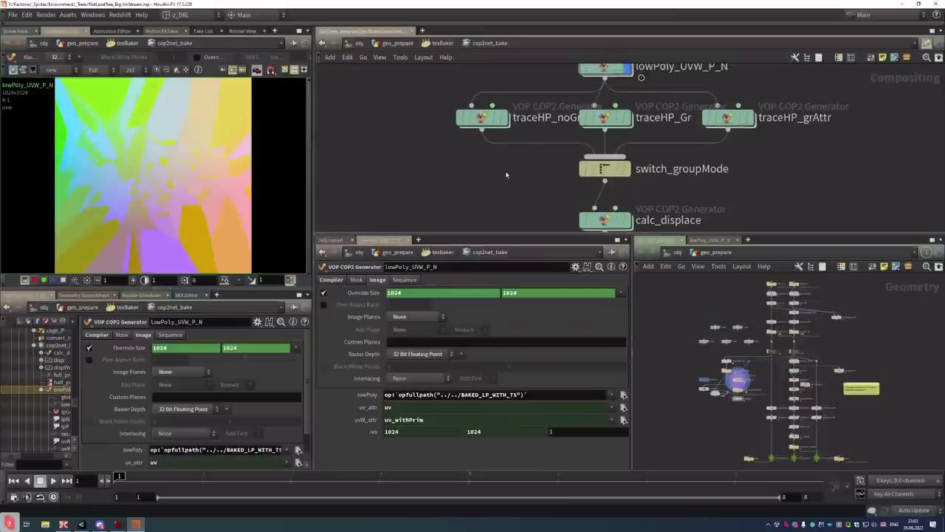
{"action": "middle_click_drag", "start_coordinate": [528, 174], "coordinate": [511, 164]}
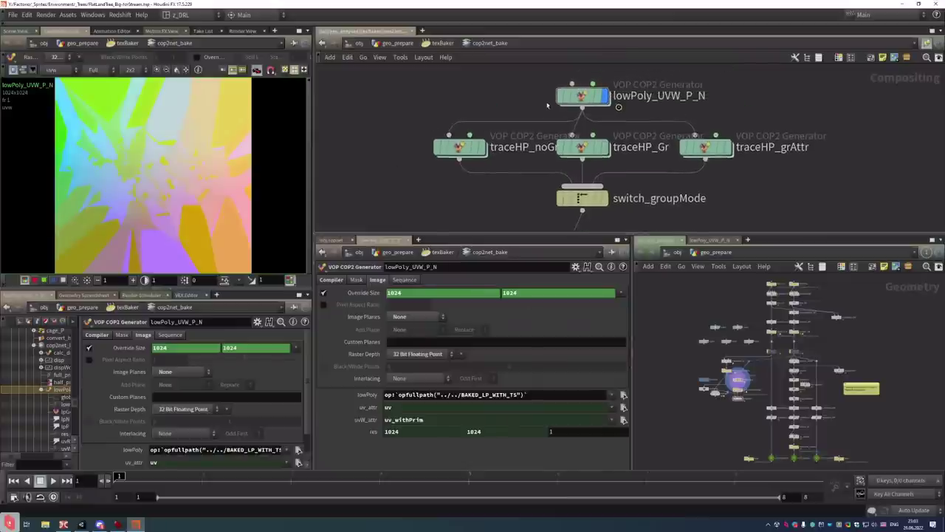
{"action": "mouse_move", "coordinate": [586, 99]}
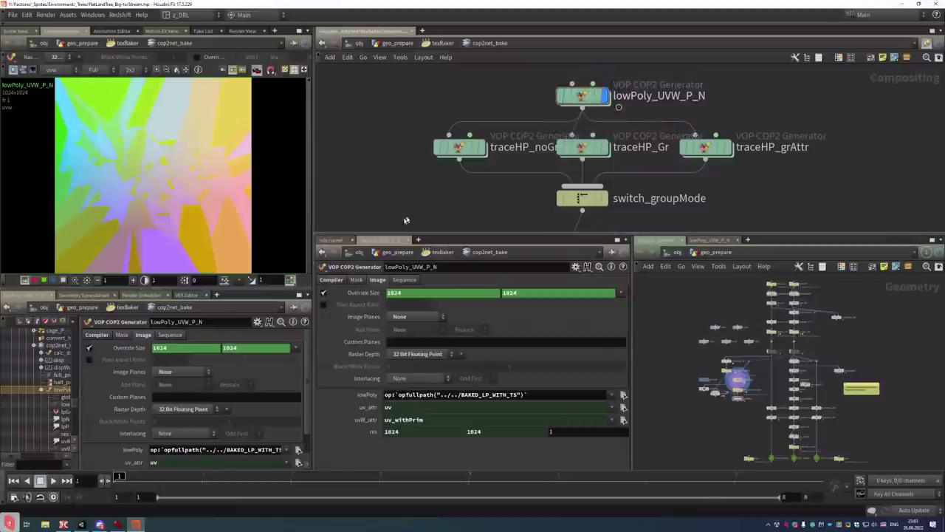
{"action": "left_click", "coordinate": [472, 147]}
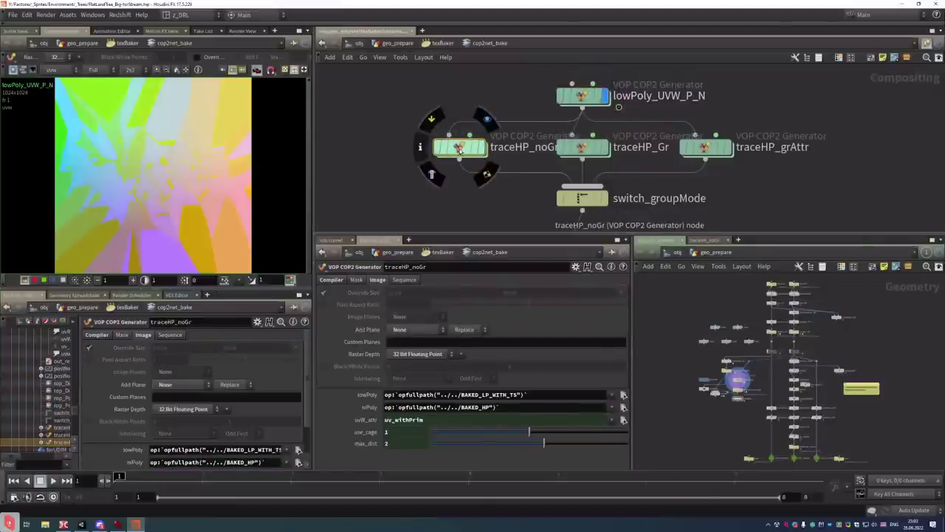
Display traceHP_noGr and switch the viewer's image plane to hpP
{"action": "left_click", "coordinate": [481, 147]}
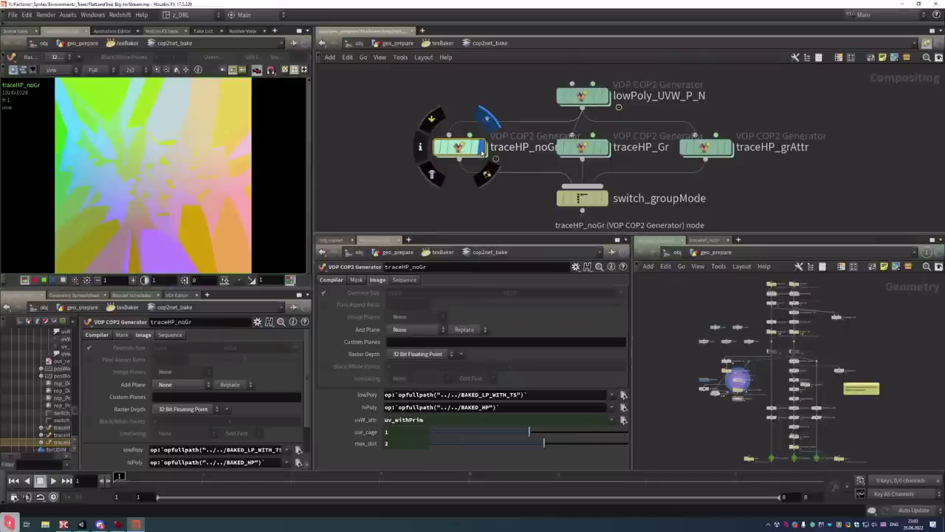
{"action": "left_click", "coordinate": [55, 70]}
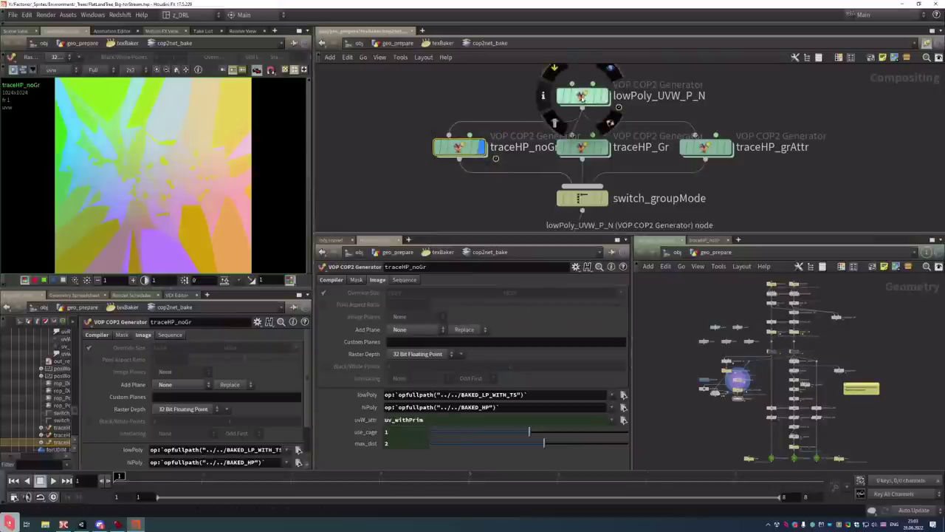
{"action": "middle_click_drag", "start_coordinate": [581, 96], "coordinate": [612, 176]}
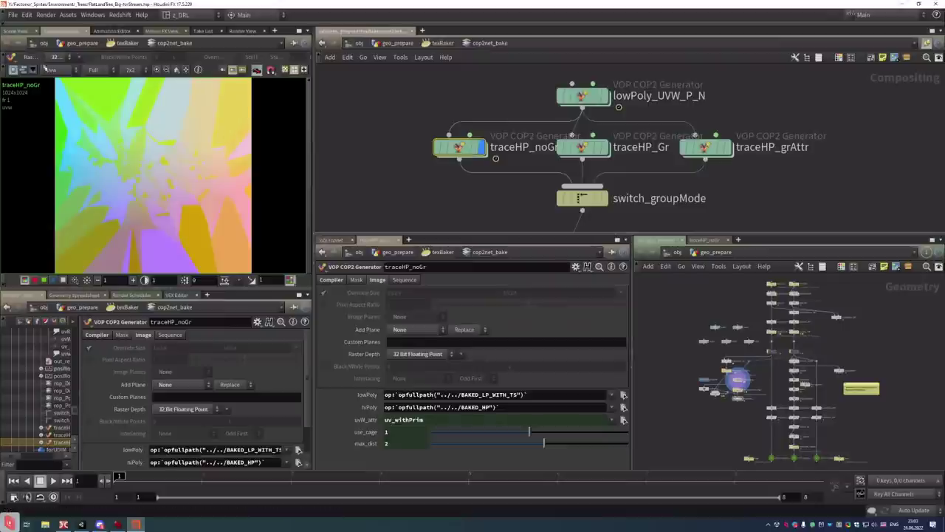
{"action": "left_click", "coordinate": [47, 69]}
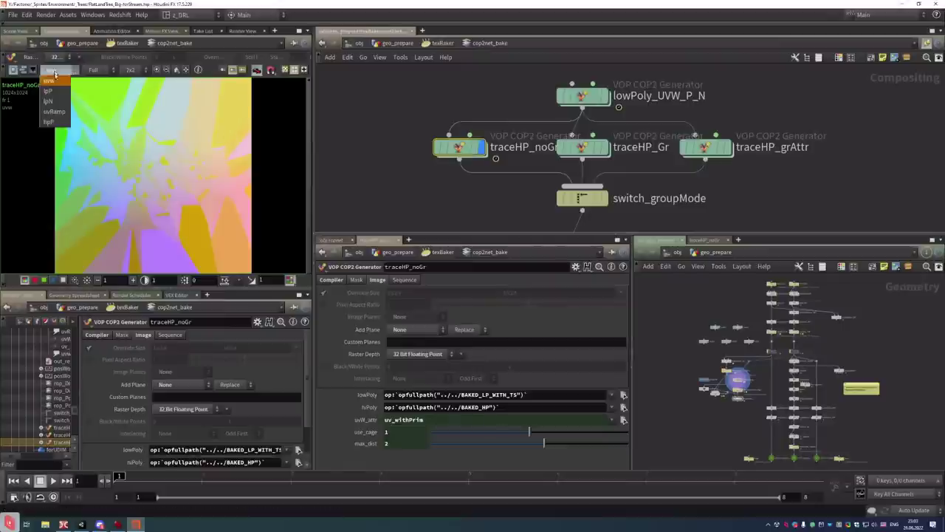
{"action": "left_click", "coordinate": [49, 123]}
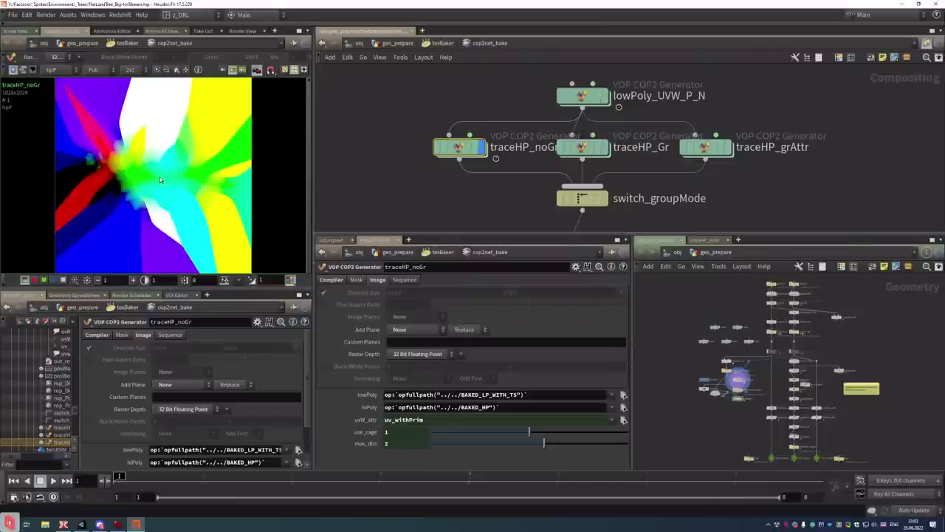
Pan the network to calc_displace and bring up its parameters
{"action": "scroll", "coordinate": [453, 135], "scroll_direction": "down", "scroll_amount": 4}
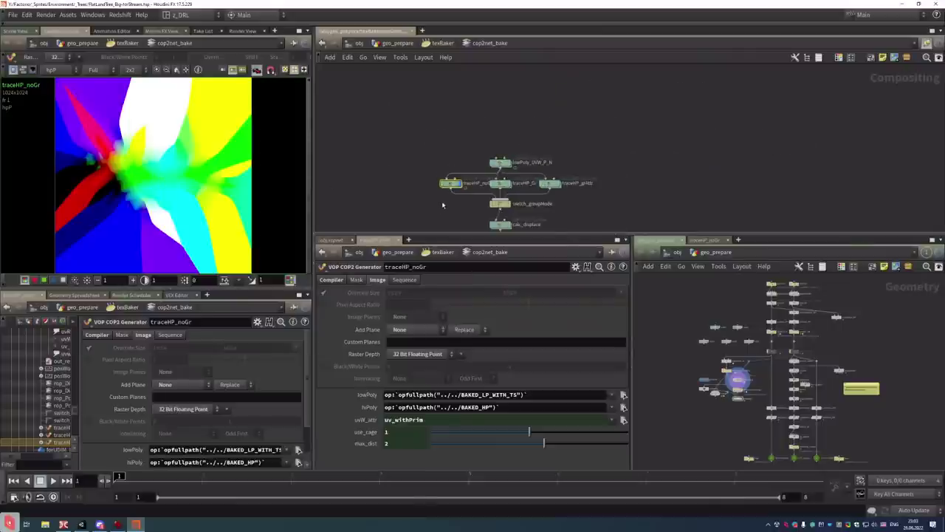
{"action": "scroll", "coordinate": [497, 150], "scroll_direction": "up", "scroll_amount": 5}
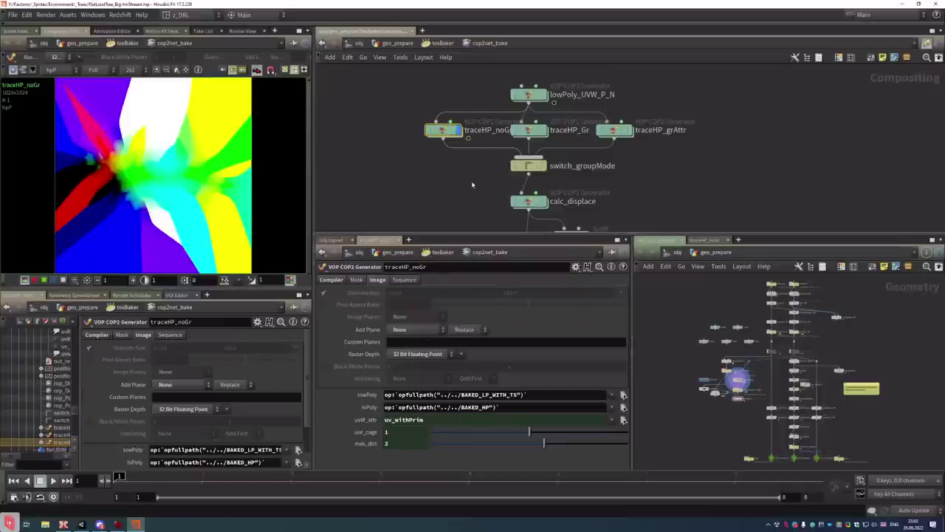
{"action": "left_click_drag", "start_coordinate": [467, 167], "coordinate": [415, 104]}
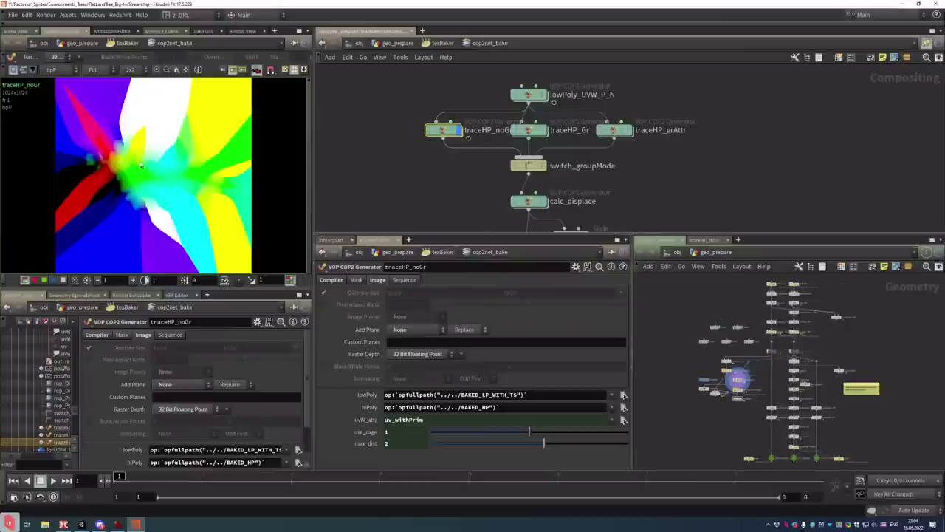
{"action": "left_click", "coordinate": [528, 201]}
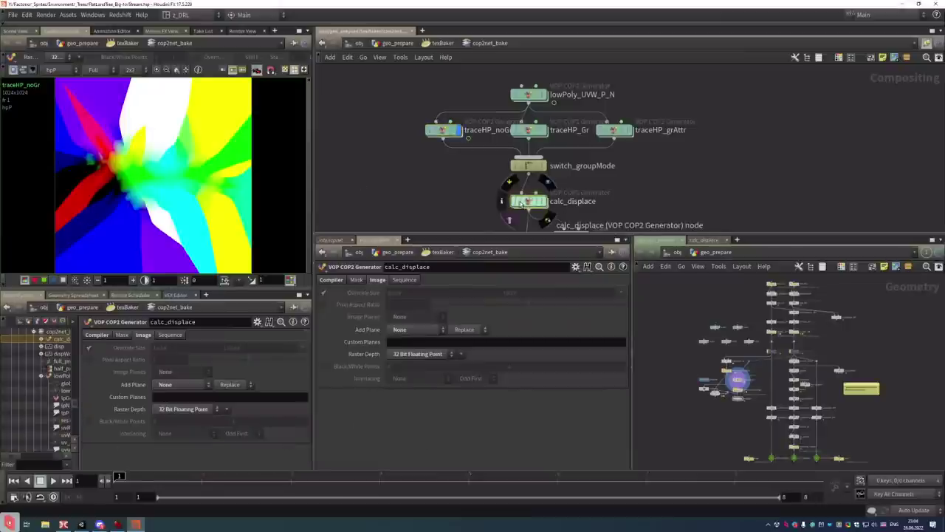
Show calc_displace's displace plane and auto-fit its black/white display range
{"action": "left_click", "coordinate": [52, 70]}
{"action": "left_click", "coordinate": [57, 142]}
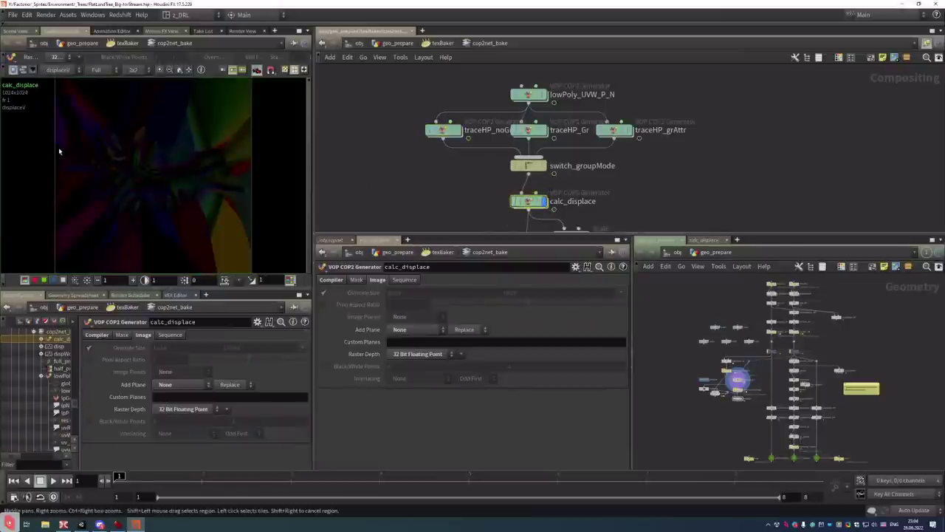
{"action": "left_click", "coordinate": [57, 69]}
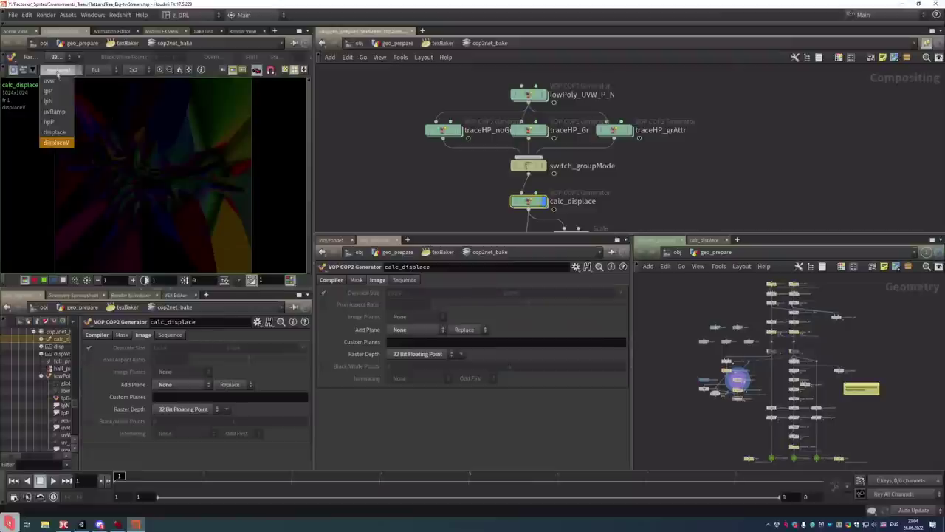
{"action": "left_click", "coordinate": [57, 131]}
{"action": "left_click", "coordinate": [224, 280]}
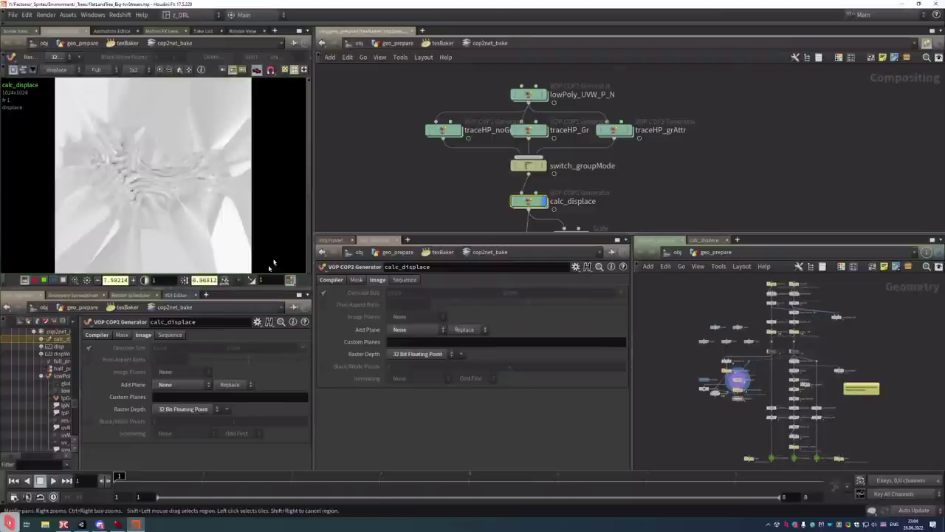
Zoom into the grey displacement map, then return to the Scene View
{"action": "scroll", "coordinate": [235, 192], "scroll_direction": "up", "scroll_amount": 3}
{"action": "scroll", "coordinate": [235, 191], "scroll_direction": "up", "scroll_amount": 5}
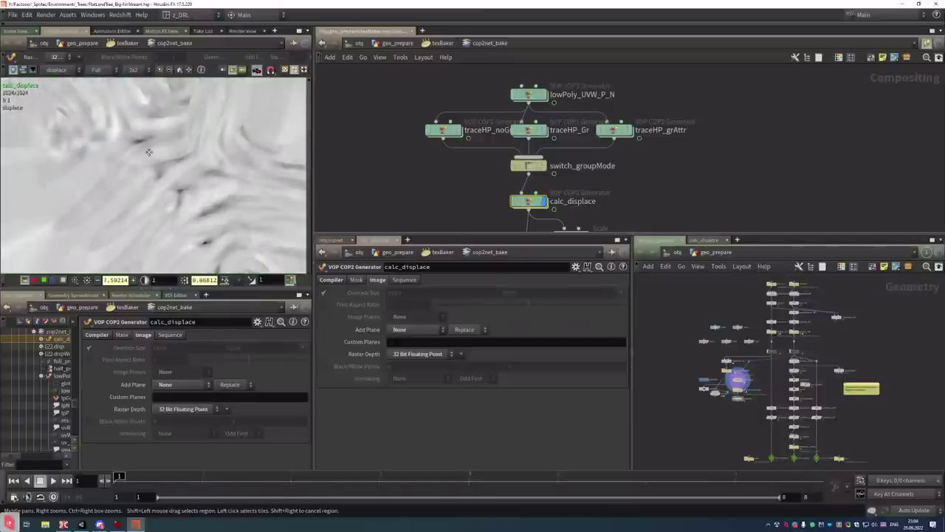
{"action": "scroll", "coordinate": [216, 176], "scroll_direction": "up", "scroll_amount": 3}
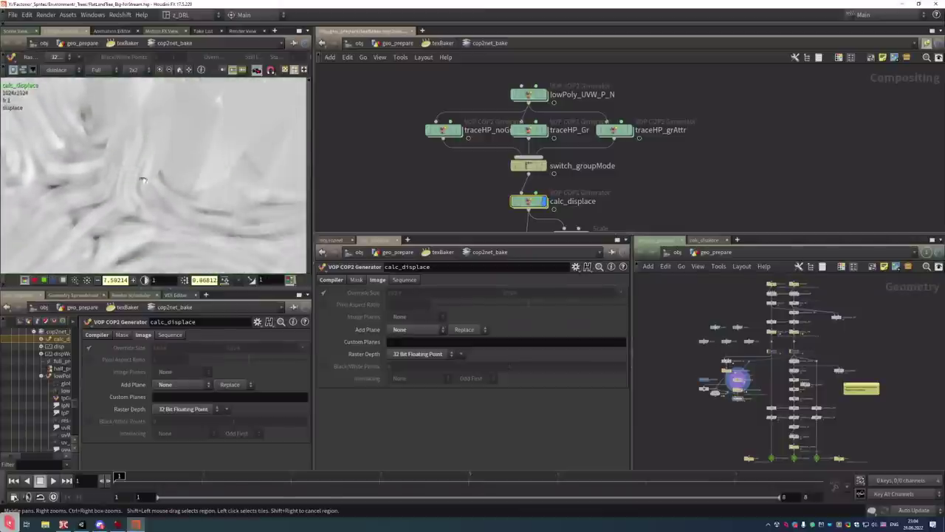
{"action": "scroll", "coordinate": [170, 232], "scroll_direction": "up", "scroll_amount": 3}
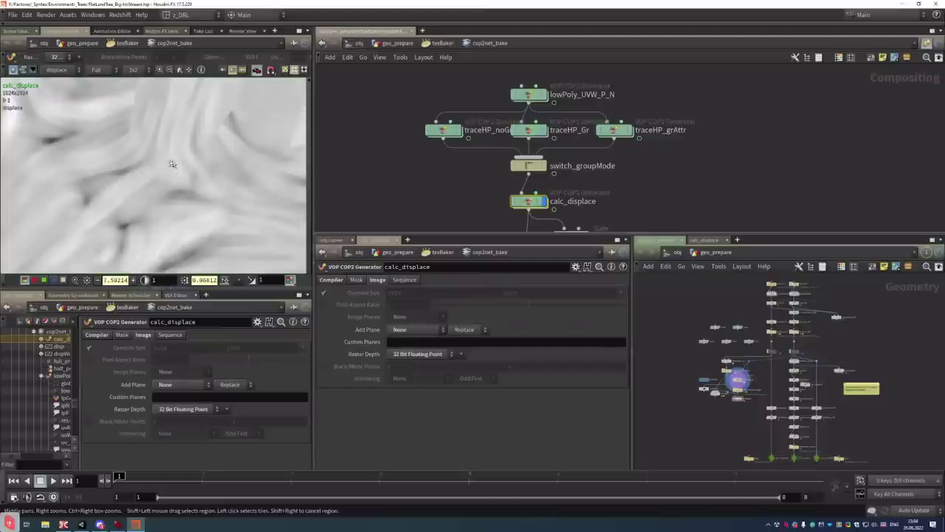
{"action": "scroll", "coordinate": [140, 178], "scroll_direction": "up", "scroll_amount": 2}
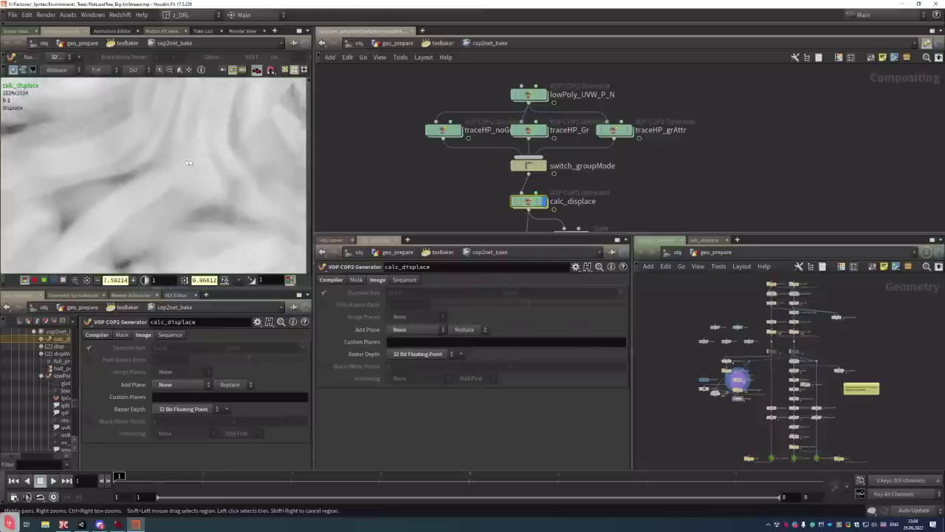
{"action": "scroll", "coordinate": [142, 177], "scroll_direction": "down", "scroll_amount": 3}
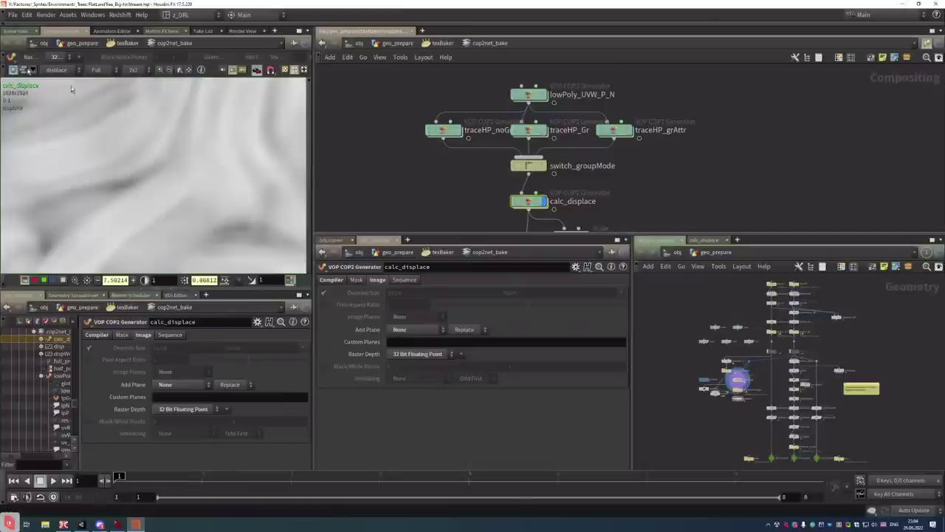
{"action": "left_click", "coordinate": [17, 31]}
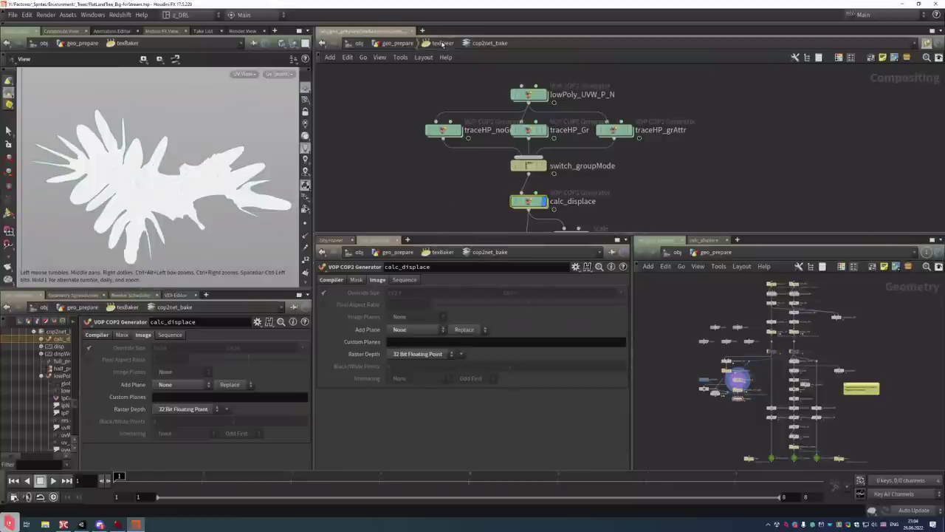
Return to geo_prepare and display merge1 in a perspective 3D viewport
{"action": "left_click", "coordinate": [442, 42]}
{"action": "left_click", "coordinate": [399, 43]}
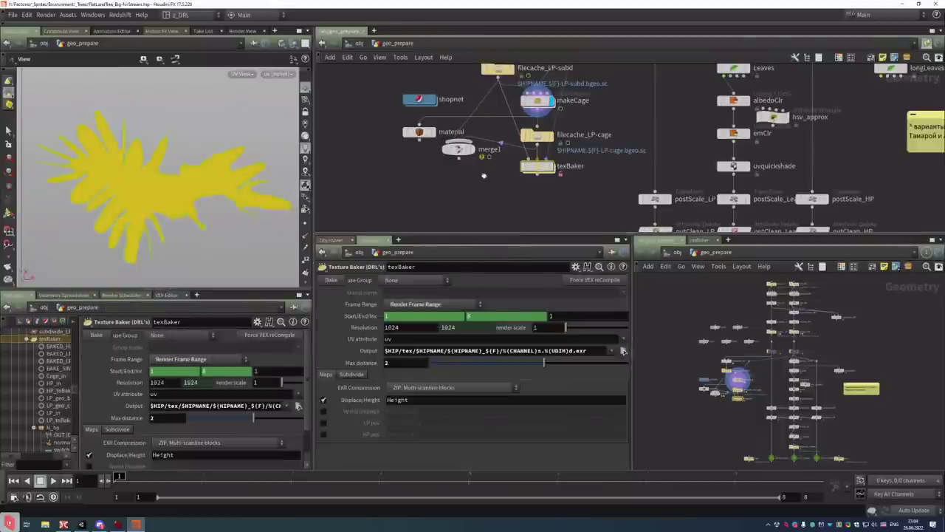
{"action": "left_click", "coordinate": [491, 207]}
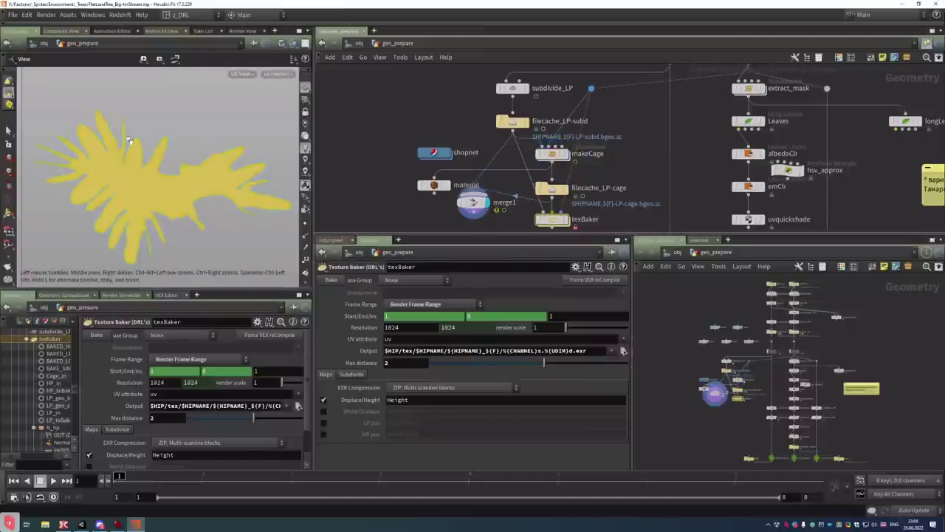
{"action": "key", "text": "space+1"}
Orbit and zoom close around the branch bends and grey arch, then dive inside texBaker
{"action": "left_click_drag", "start_coordinate": [164, 188], "coordinate": [281, 163]}
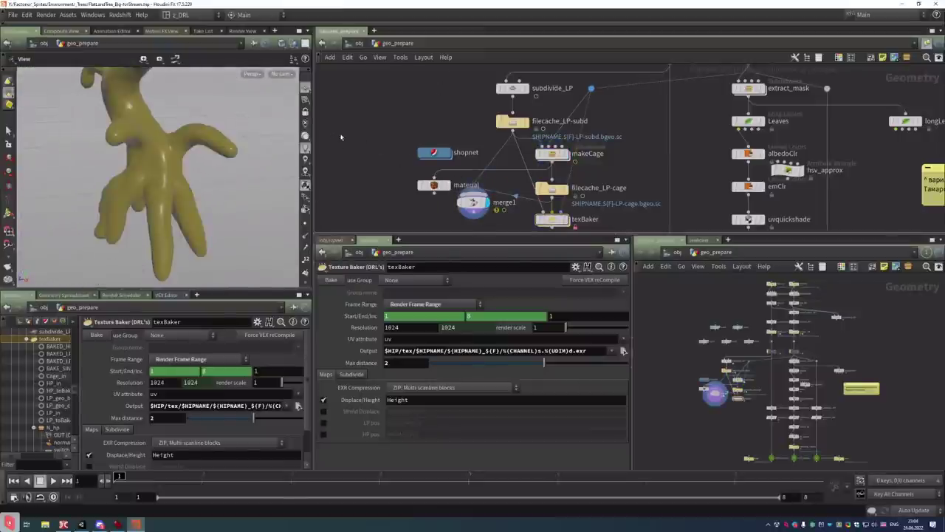
{"action": "scroll", "coordinate": [116, 179], "scroll_direction": "up", "scroll_amount": 10}
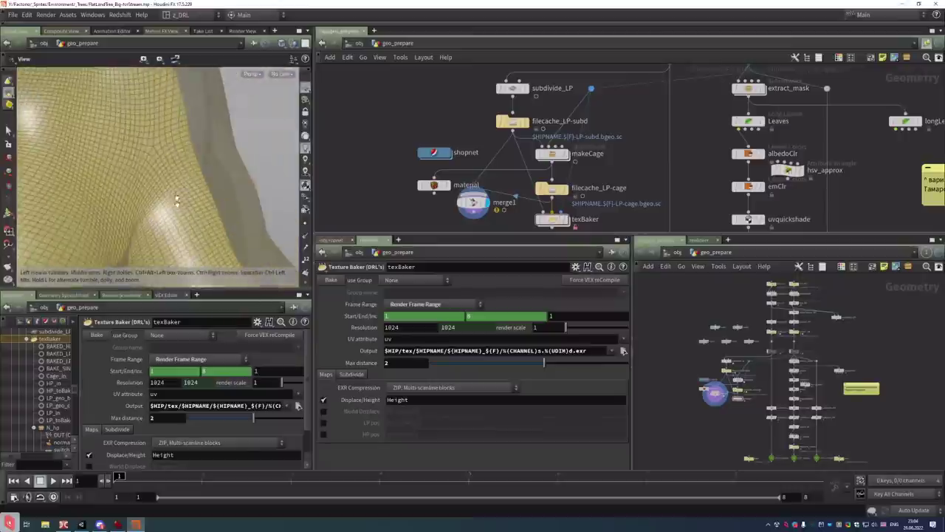
{"action": "mouse_move", "coordinate": [116, 133]}
{"action": "left_mouse_down"}
{"action": "mouse_move", "coordinate": [144, 200]}
{"action": "mouse_move", "coordinate": [211, 133]}
{"action": "mouse_move", "coordinate": [164, 156]}
{"action": "mouse_move", "coordinate": [175, 162]}
{"action": "mouse_move", "coordinate": [158, 155]}
{"action": "mouse_move", "coordinate": [169, 143]}
{"action": "mouse_move", "coordinate": [159, 167]}
{"action": "mouse_move", "coordinate": [200, 141]}
{"action": "mouse_move", "coordinate": [217, 200]}
{"action": "mouse_move", "coordinate": [173, 213]}
{"action": "mouse_move", "coordinate": [265, 169]}
{"action": "mouse_move", "coordinate": [197, 177]}
{"action": "mouse_move", "coordinate": [187, 193]}
{"action": "left_mouse_up"}
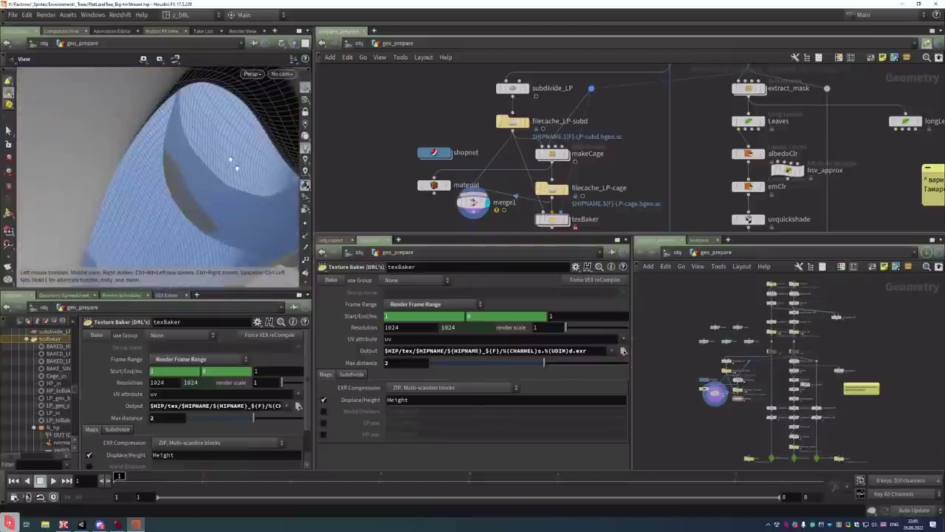
{"action": "left_click_drag", "start_coordinate": [230, 159], "coordinate": [256, 207]}
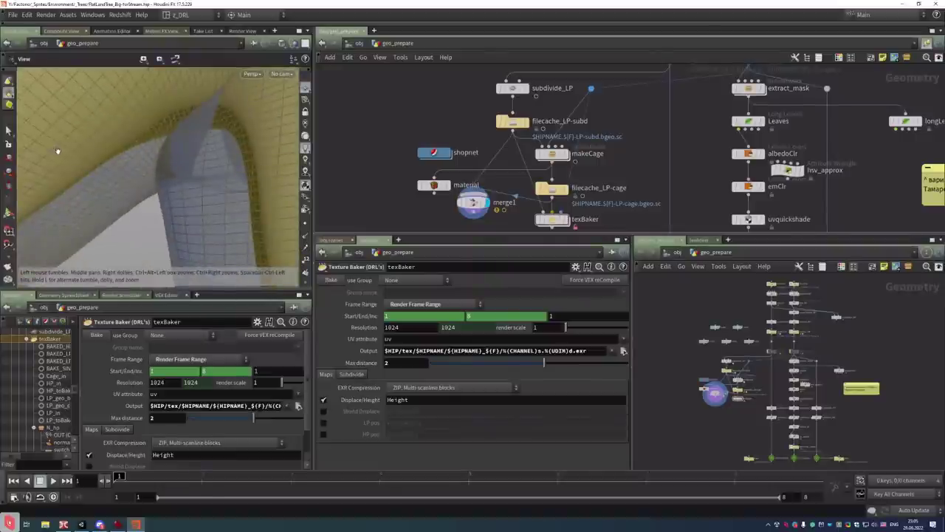
{"action": "left_click_drag", "start_coordinate": [69, 160], "coordinate": [97, 194]}
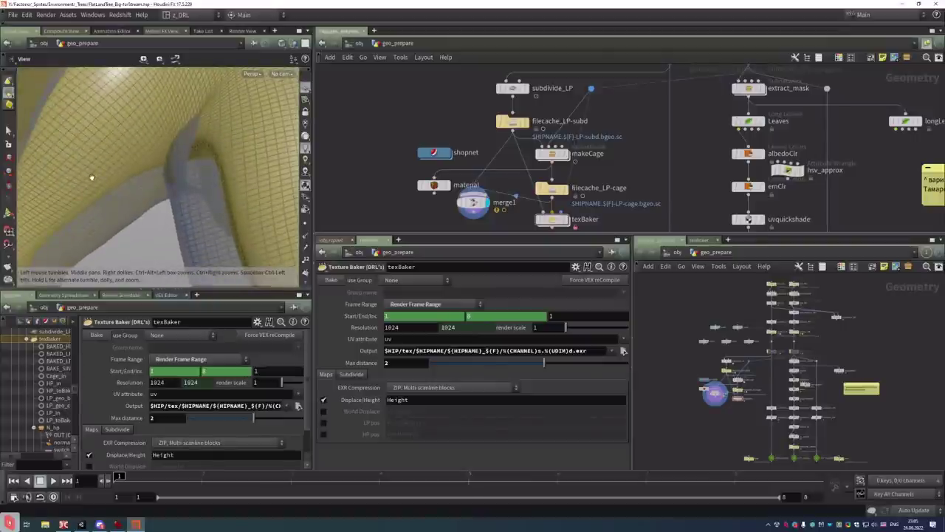
{"action": "left_click_drag", "start_coordinate": [93, 177], "coordinate": [211, 204]}
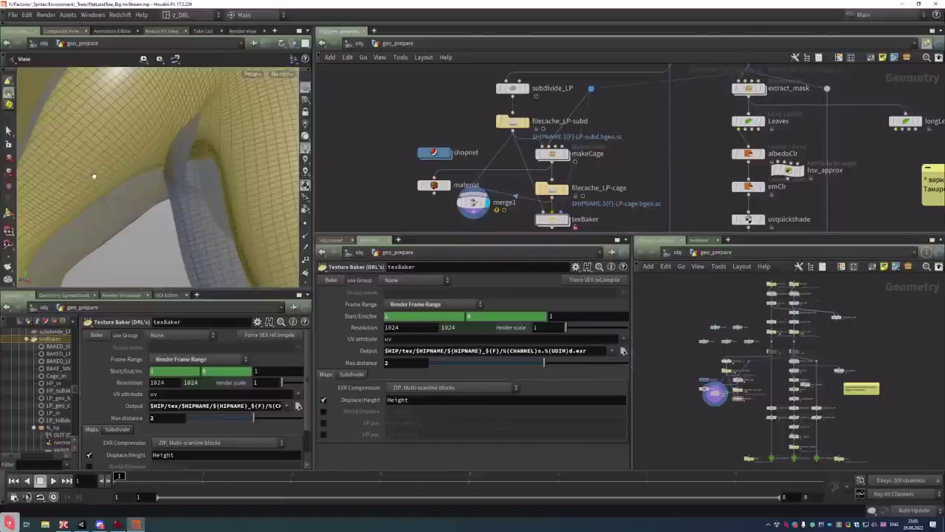
{"action": "scroll", "coordinate": [93, 176], "scroll_direction": "up", "scroll_amount": 2}
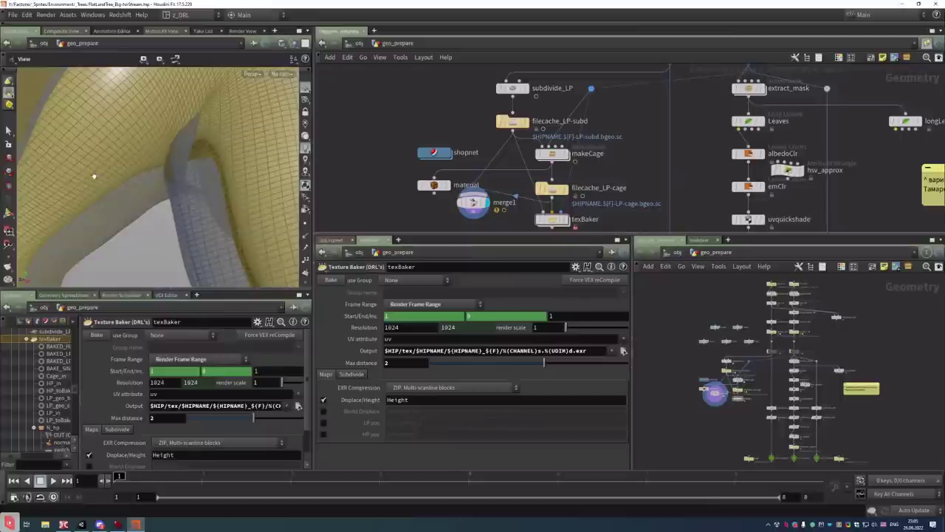
{"action": "scroll", "coordinate": [93, 176], "scroll_direction": "up", "scroll_amount": 2}
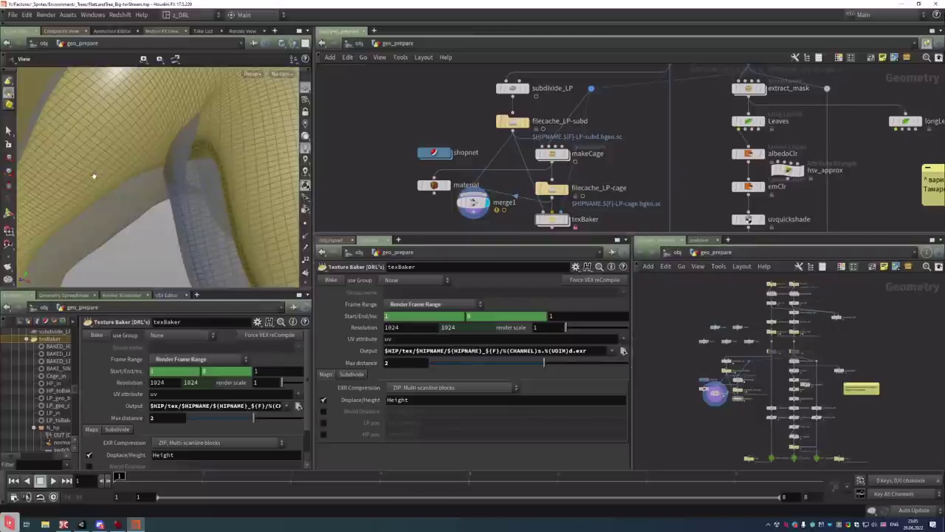
{"action": "scroll", "coordinate": [93, 176], "scroll_direction": "up", "scroll_amount": 2}
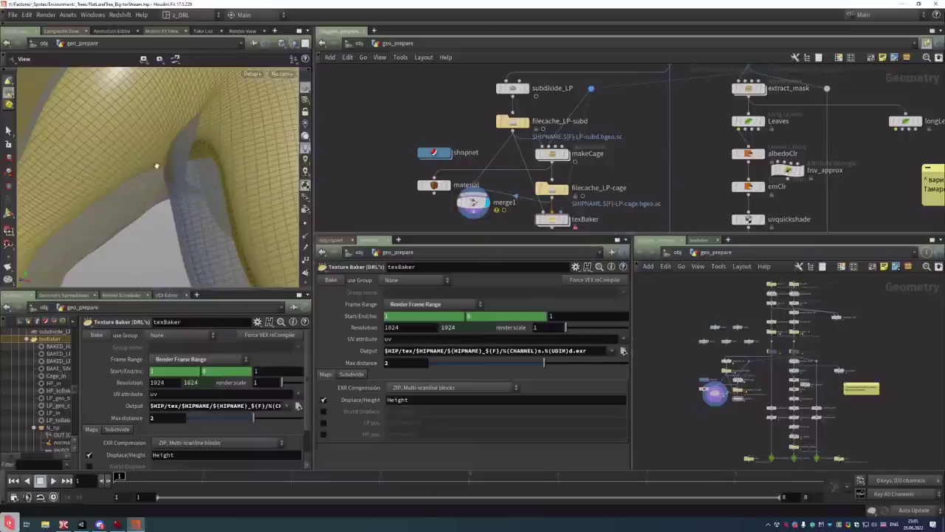
{"action": "left_click_drag", "start_coordinate": [149, 165], "coordinate": [186, 89]}
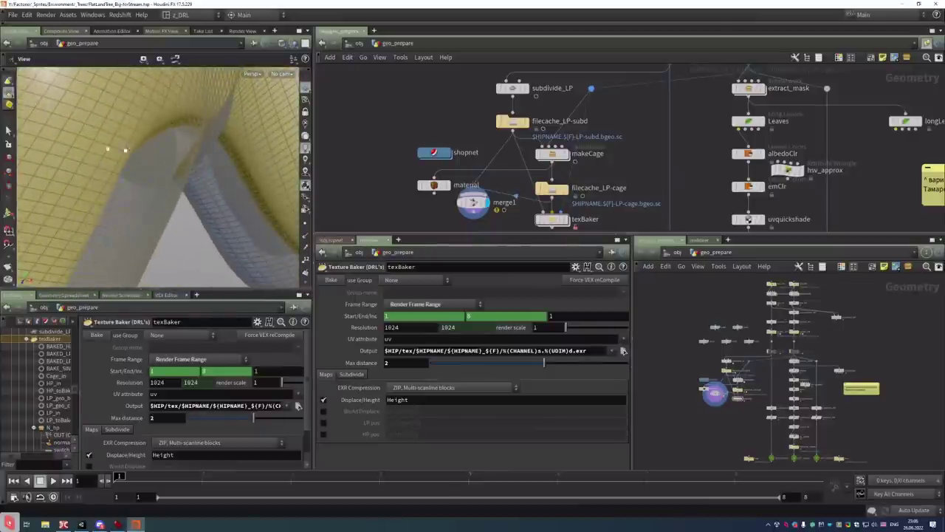
{"action": "double_click", "coordinate": [550, 220]}
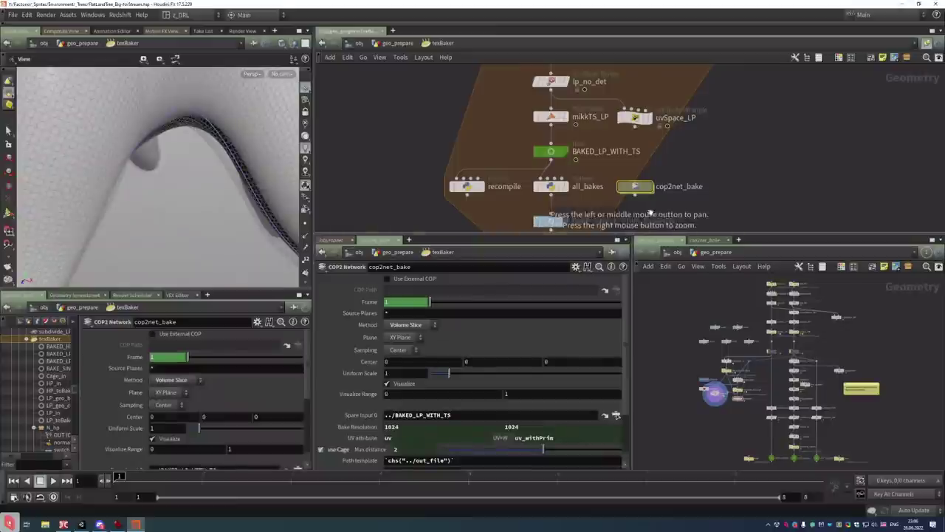
Enter cop2net_bake and inspect the uvsample function in lowPoly_UVW_P_N's inline VEX code
{"action": "double_click", "coordinate": [633, 188]}
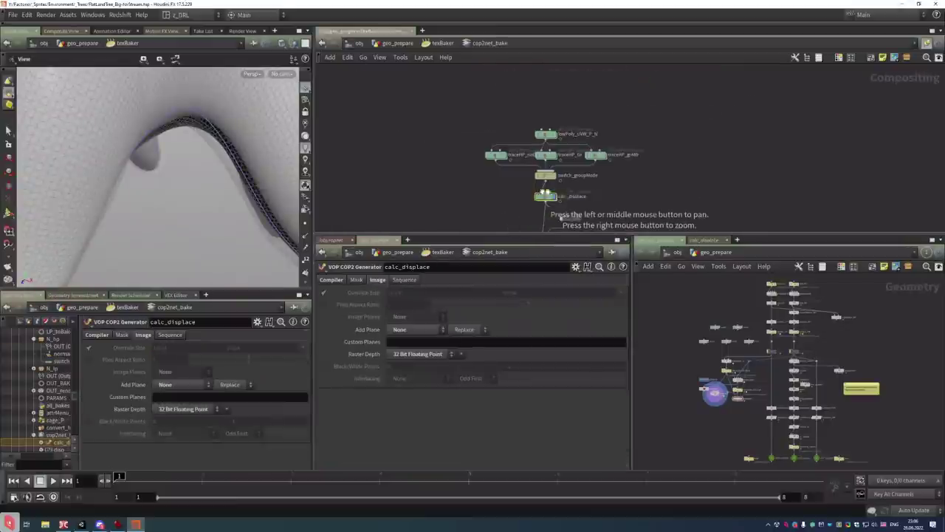
{"action": "left_click", "coordinate": [515, 111]}
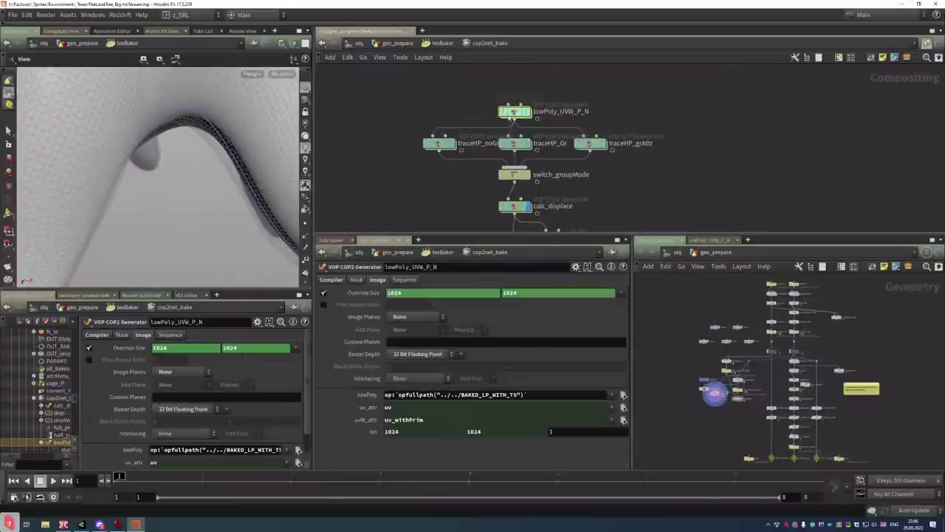
{"action": "double_click", "coordinate": [515, 111]}
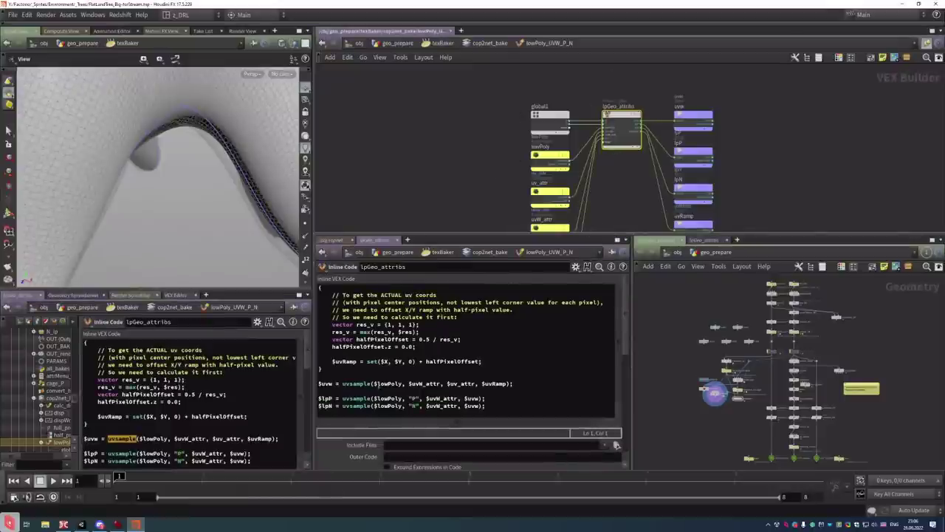
{"action": "double_click", "coordinate": [353, 384]}
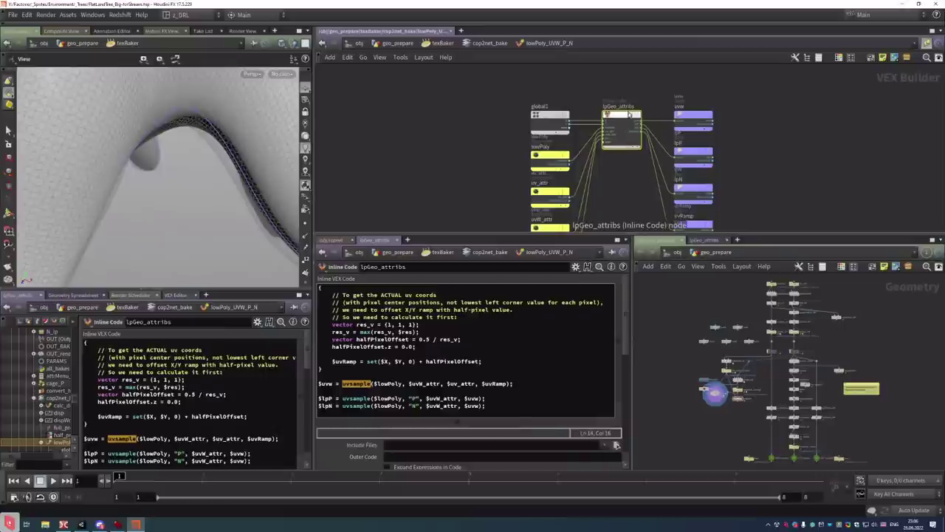
Go back up to geo_prepare, check LP_toBake's node info, and re-enter cop2net_bake
{"action": "left_click", "coordinate": [488, 42]}
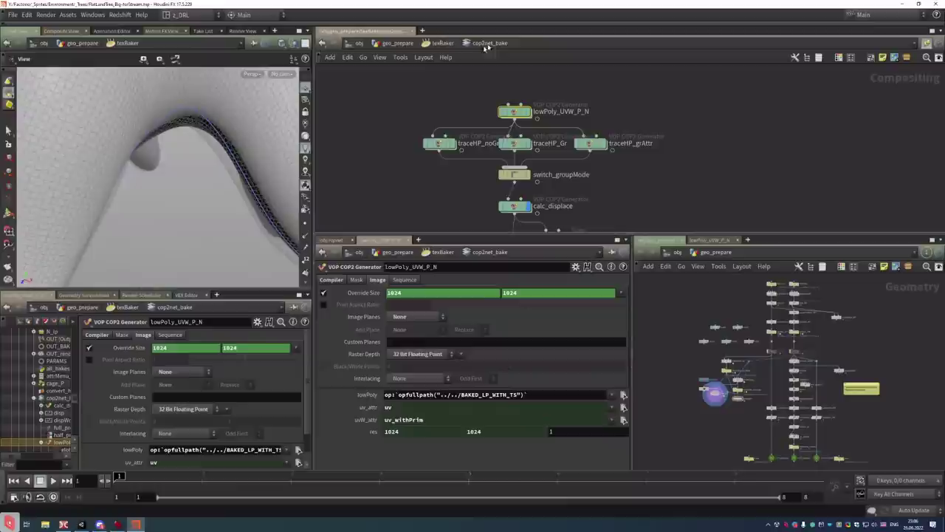
{"action": "left_click", "coordinate": [440, 43]}
{"action": "left_click", "coordinate": [406, 45]}
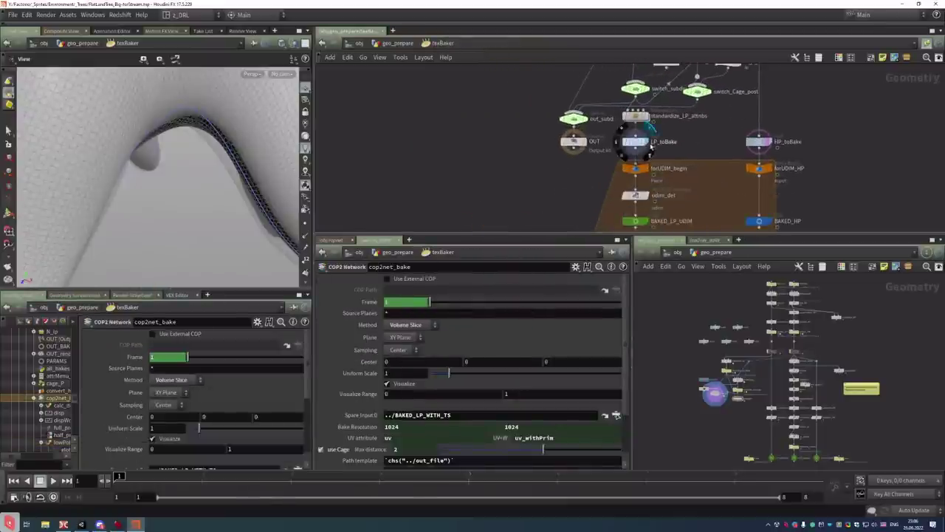
{"action": "middle_click", "coordinate": [635, 143]}
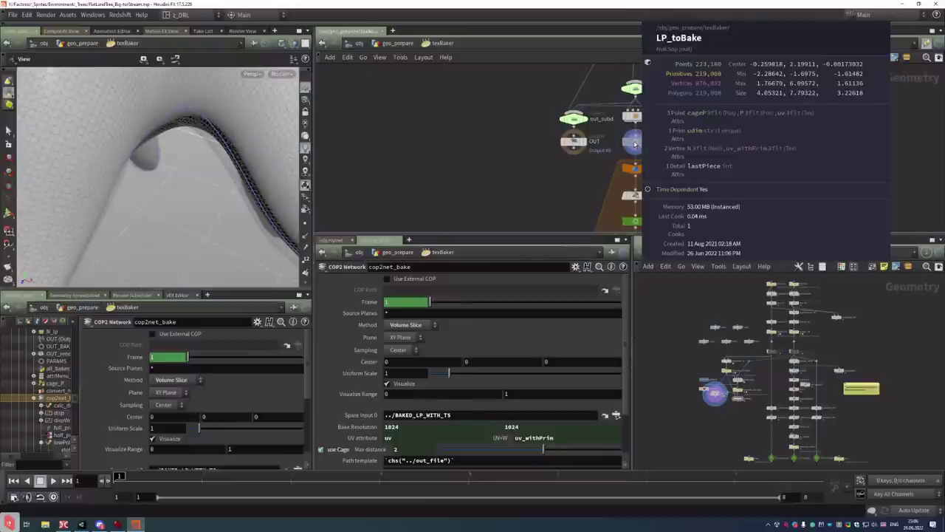
{"action": "scroll", "coordinate": [540, 206], "scroll_direction": "down", "scroll_amount": 3}
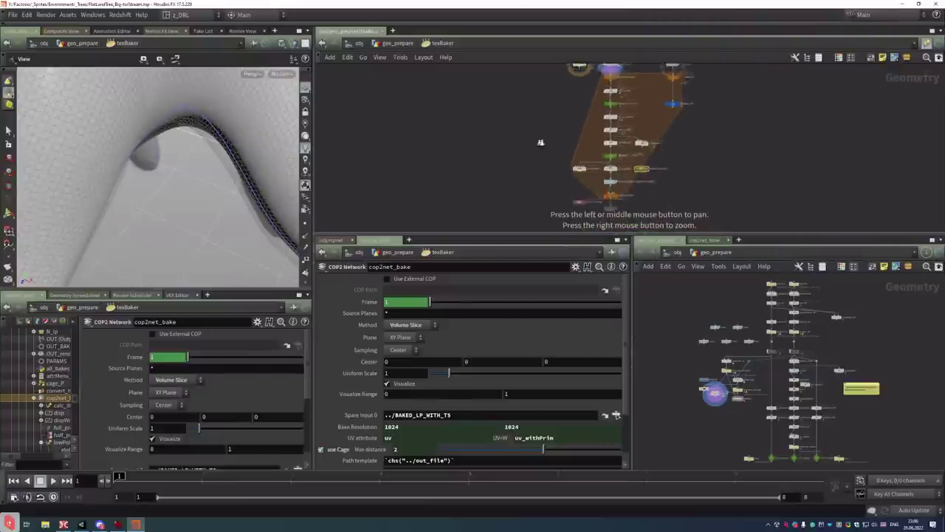
{"action": "scroll", "coordinate": [538, 143], "scroll_direction": "up", "scroll_amount": 6}
{"action": "double_click", "coordinate": [644, 200]}
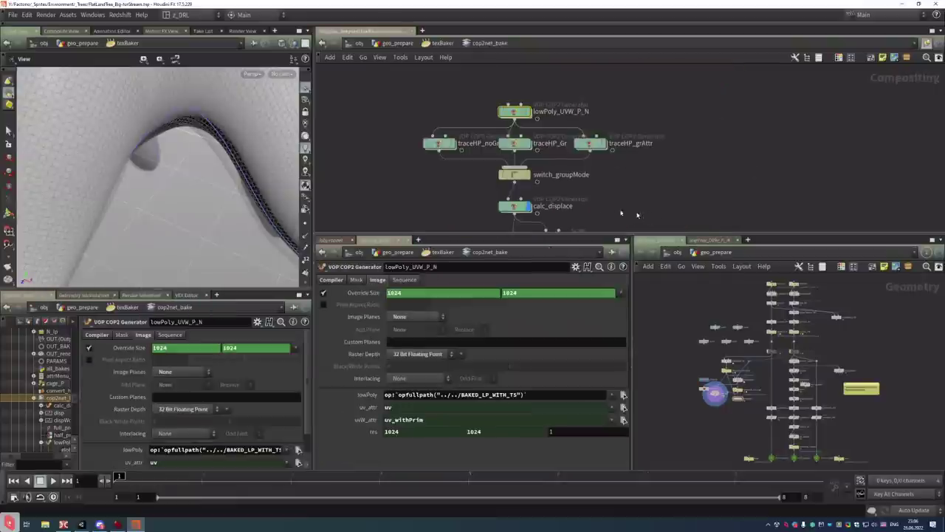
Show the uvw plane in the Composite View and adjust its exposure to inspect pixel values
{"action": "left_click", "coordinate": [62, 31]}
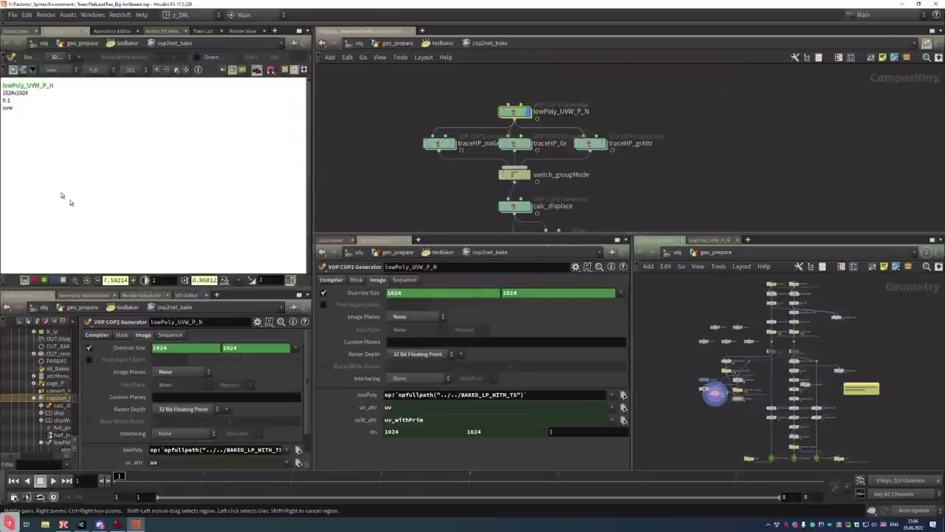
{"action": "left_click", "coordinate": [52, 70]}
{"action": "left_click", "coordinate": [59, 76]}
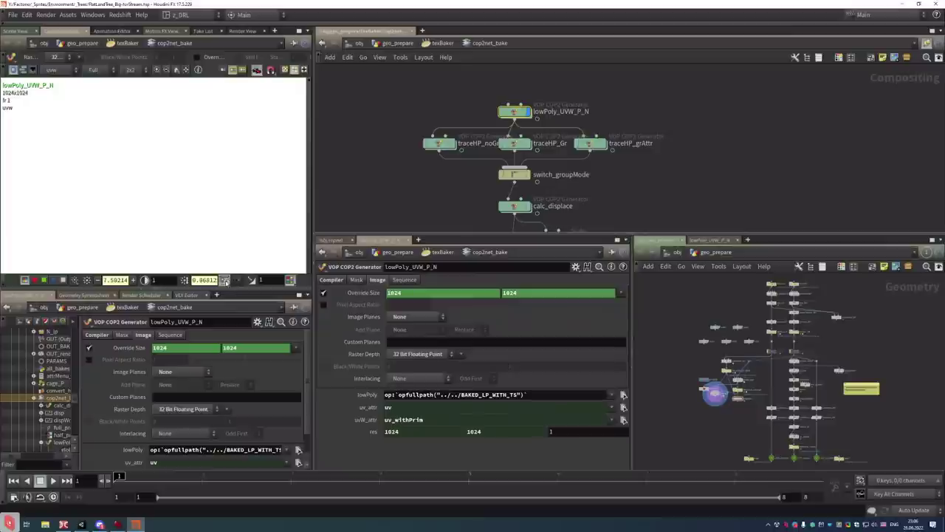
{"action": "left_click", "coordinate": [54, 280]}
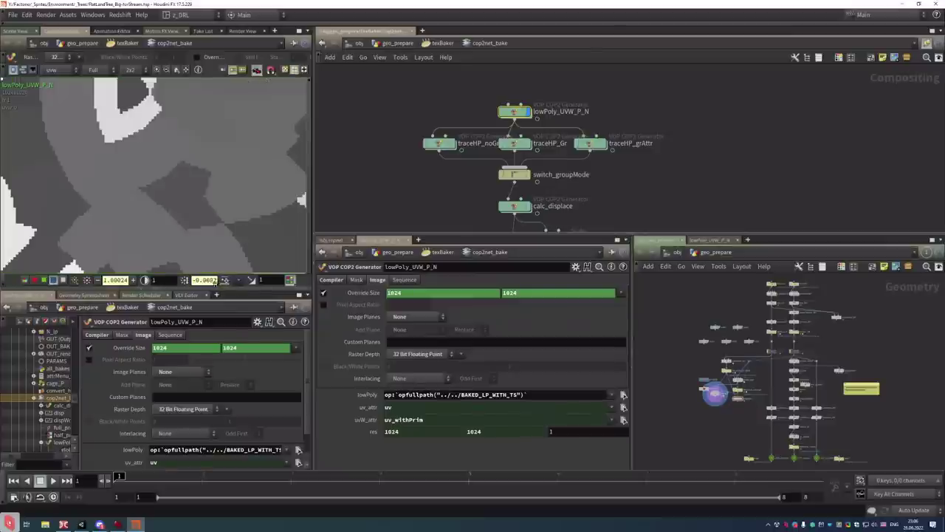
{"action": "left_click_drag", "start_coordinate": [214, 281], "coordinate": [173, 155]}
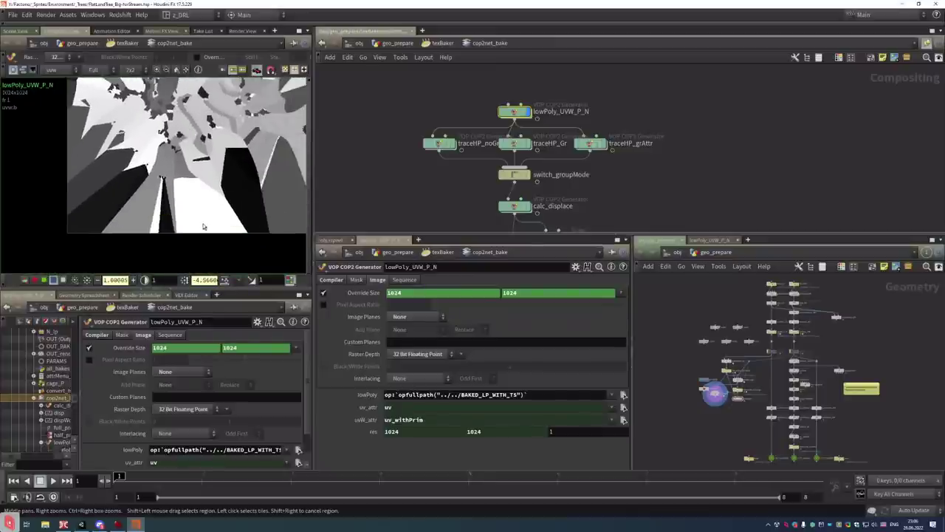
{"action": "left_click_drag", "start_coordinate": [204, 227], "coordinate": [236, 121]}
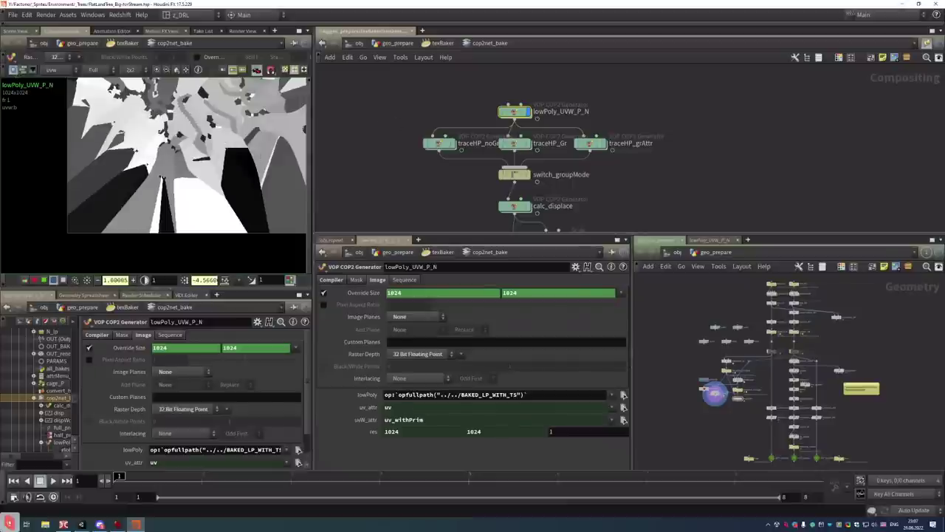
Keep lowPoly_UVW_P_N's uvw plane displayed, then select traceHP_noGr to show its parameters
{"action": "left_click_drag", "start_coordinate": [473, 91], "coordinate": [578, 127]}
{"action": "left_click_drag", "start_coordinate": [170, 185], "coordinate": [210, 144]}
{"action": "scroll", "coordinate": [163, 148], "scroll_direction": "up", "scroll_amount": 3}
{"action": "scroll", "coordinate": [134, 138], "scroll_direction": "up", "scroll_amount": 2}
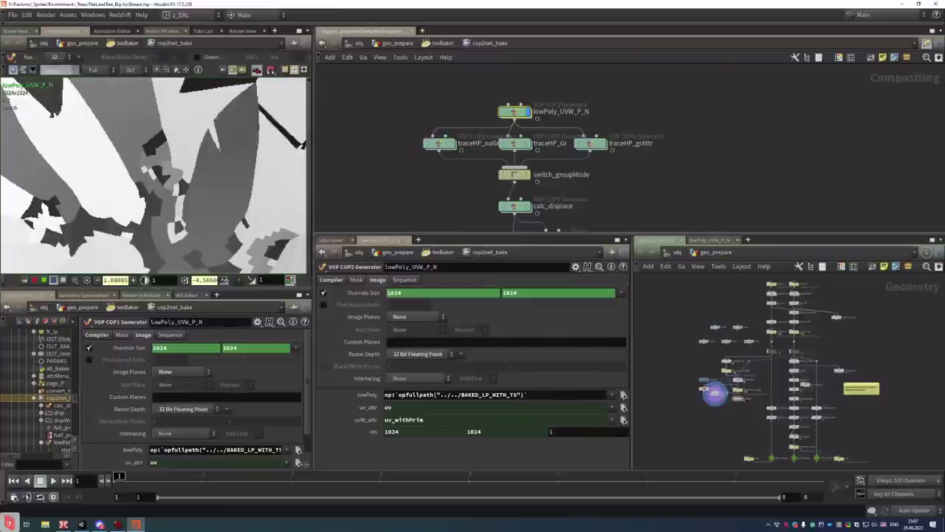
{"action": "left_click", "coordinate": [59, 70]}
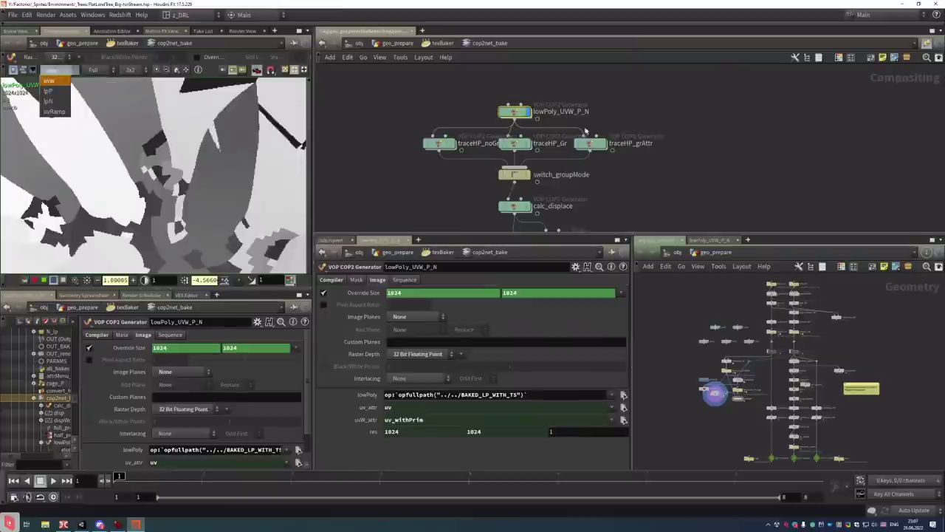
{"action": "left_click", "coordinate": [586, 130]}
{"action": "left_click_drag", "start_coordinate": [589, 124], "coordinate": [479, 94]}
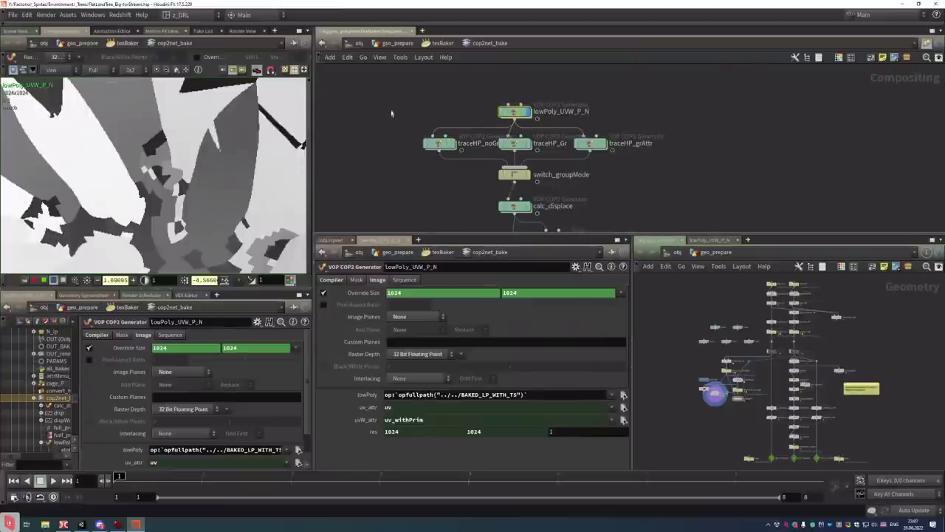
{"action": "left_click_drag", "start_coordinate": [391, 113], "coordinate": [454, 164]}
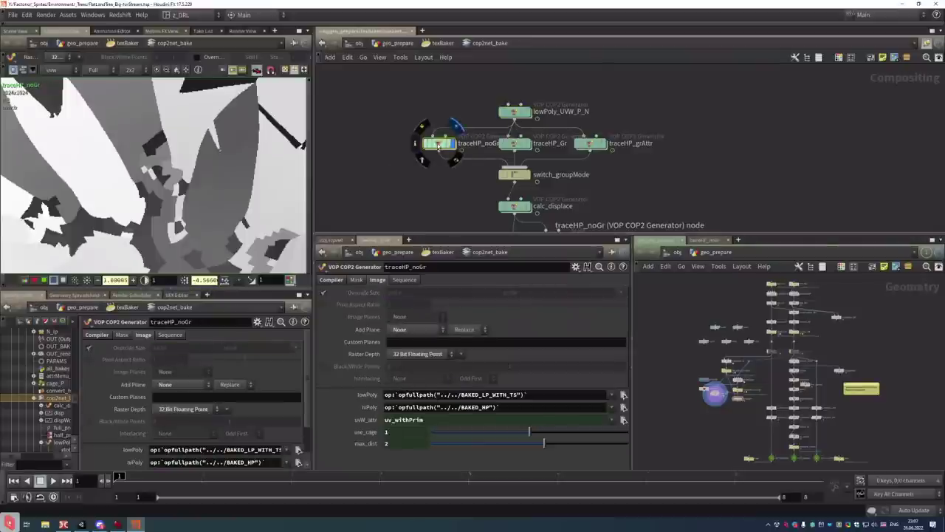
Check traceHP_noGr's info, peek inside calc_displace, then open traceHP_noGr's trace_to_HP VEX code
{"action": "middle_click", "coordinate": [438, 145]}
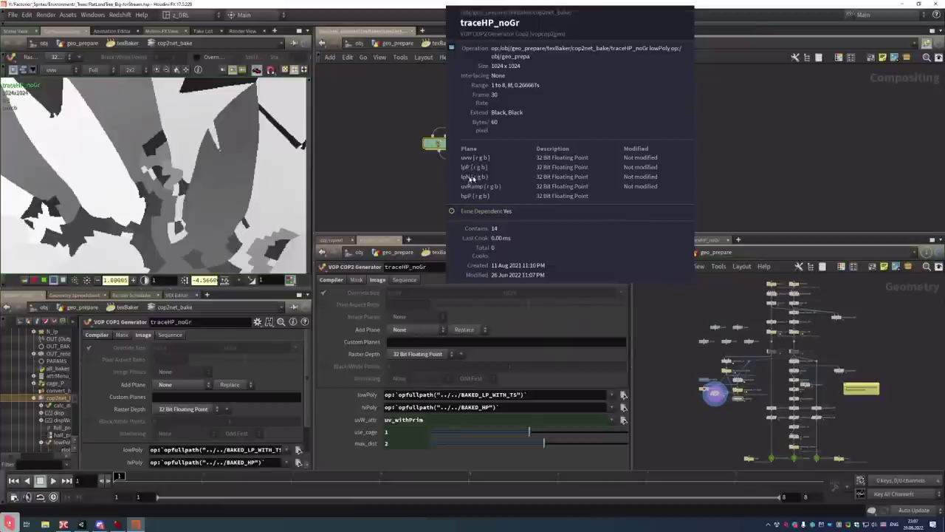
{"action": "middle_click_drag", "start_coordinate": [455, 205], "coordinate": [459, 147]}
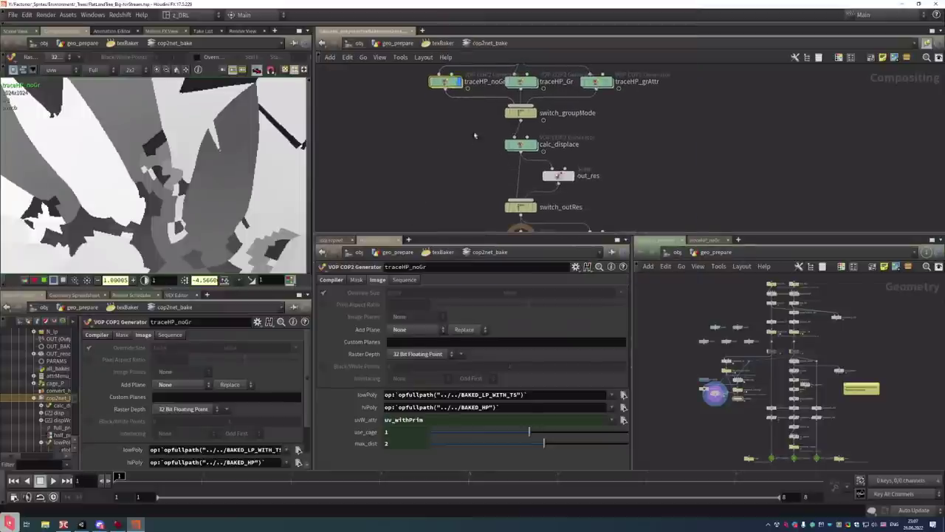
{"action": "left_click", "coordinate": [521, 145]}
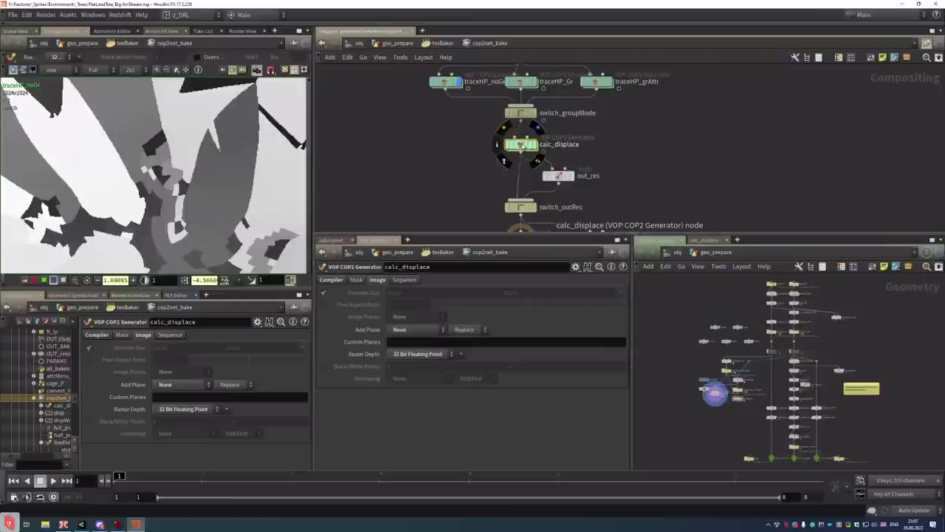
{"action": "double_click", "coordinate": [526, 148]}
{"action": "key", "text": "u"}
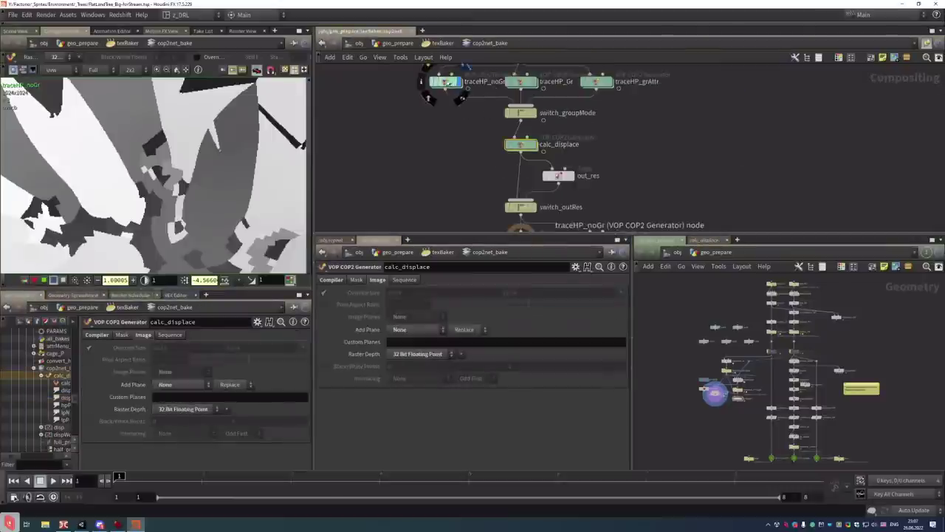
{"action": "double_click", "coordinate": [434, 80]}
{"action": "left_click", "coordinate": [604, 147]}
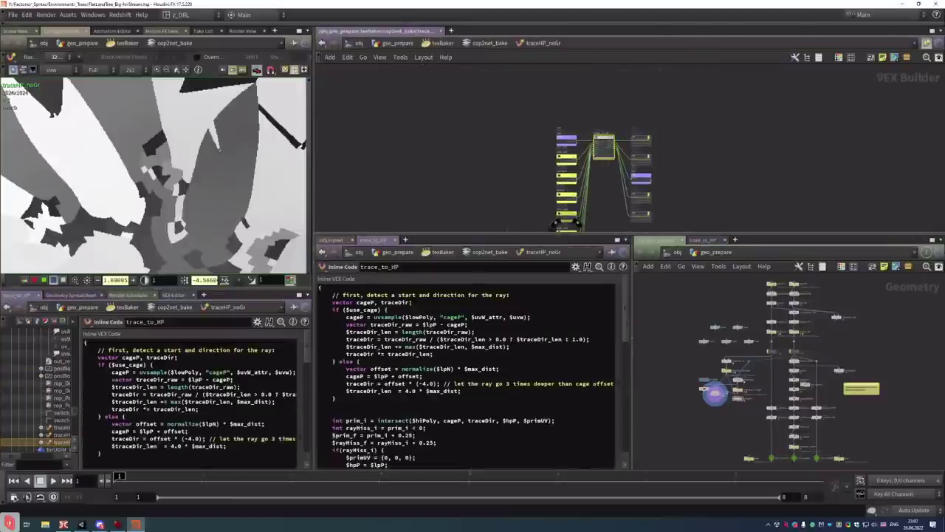
{"action": "key", "text": "alt+e"}
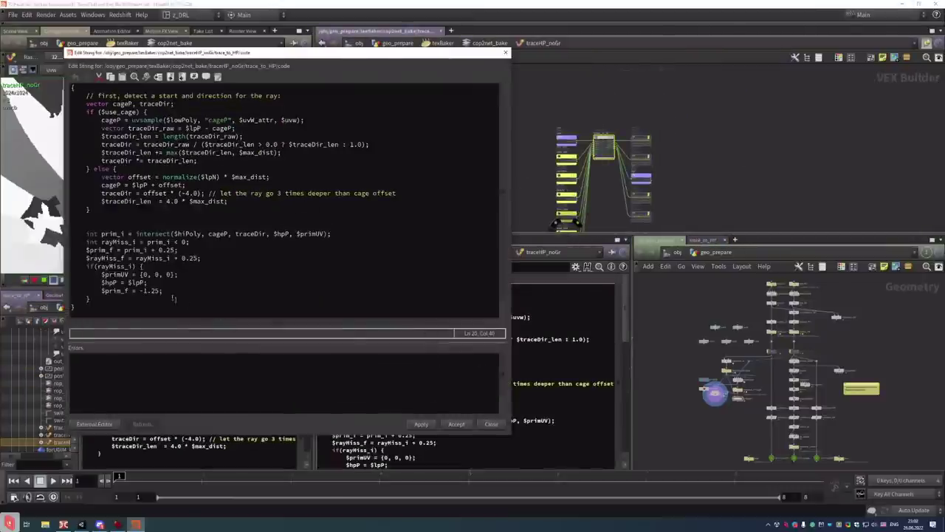
{"action": "double_click", "coordinate": [153, 233]}
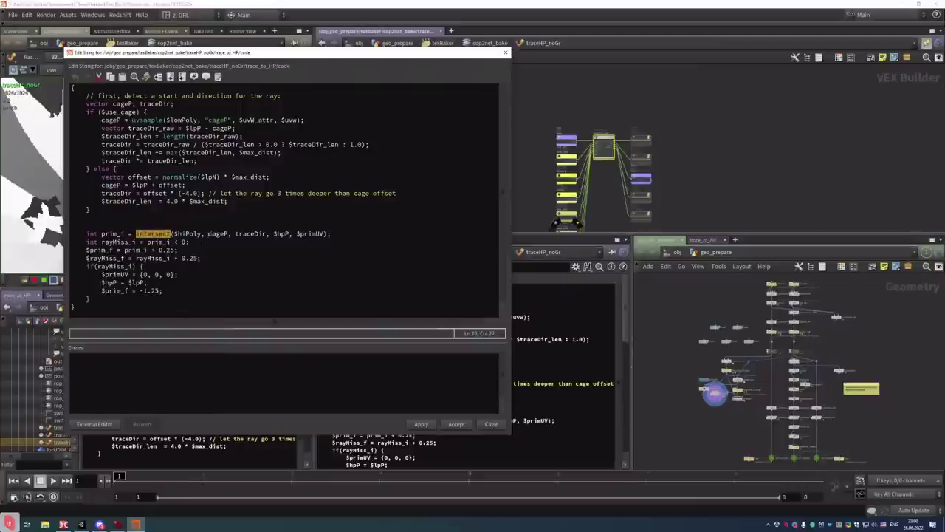
{"action": "double_click", "coordinate": [189, 234]}
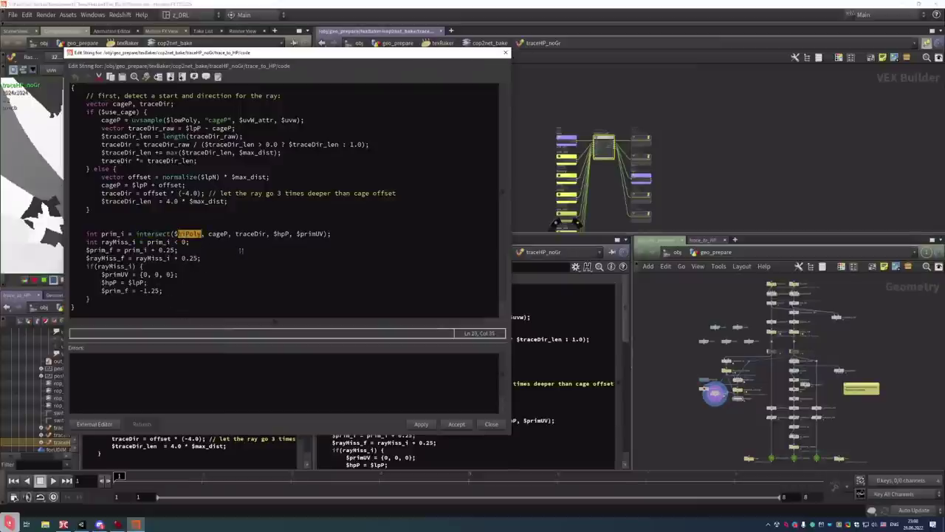
{"action": "double_click", "coordinate": [219, 233]}
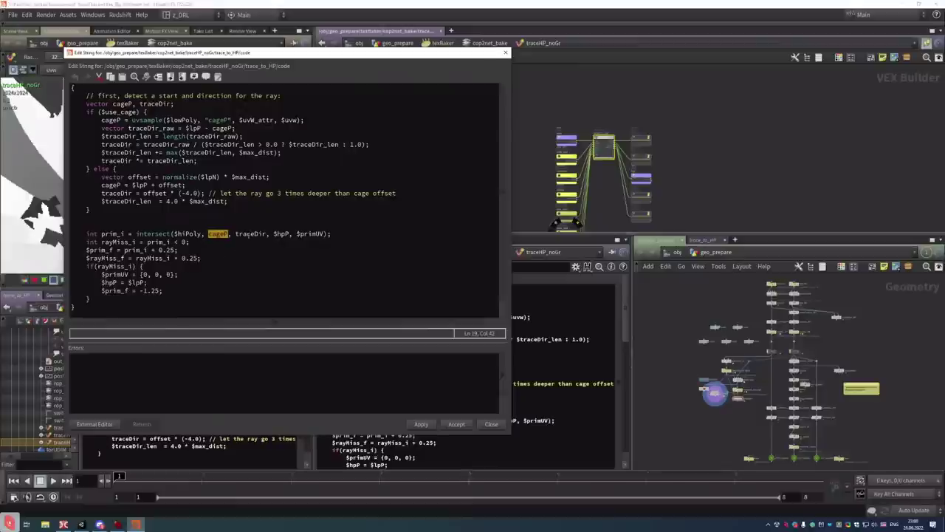
{"action": "double_click", "coordinate": [244, 233]}
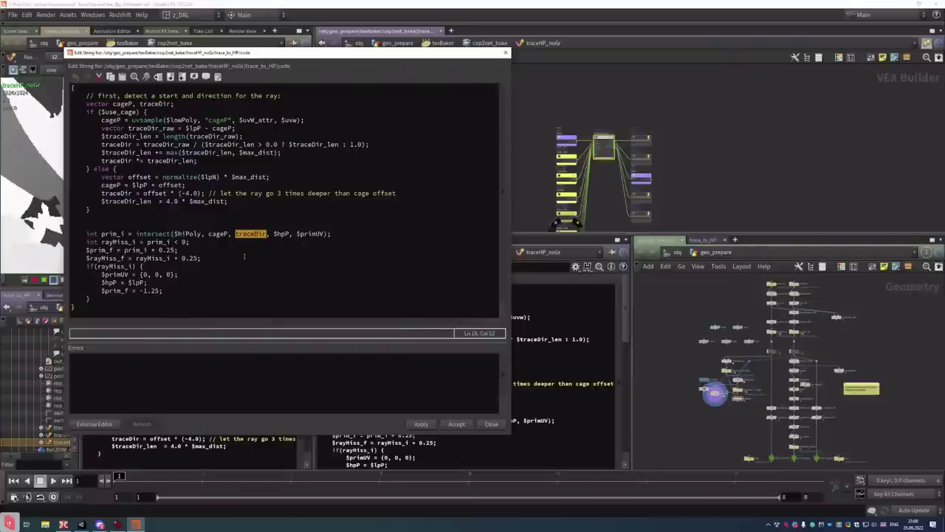
{"action": "double_click", "coordinate": [311, 233]}
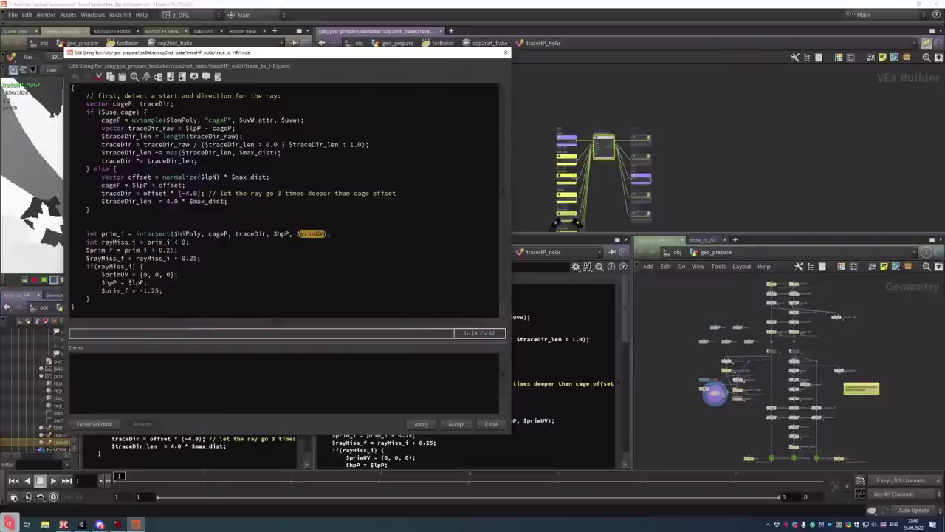
{"action": "left_click", "coordinate": [492, 423]}
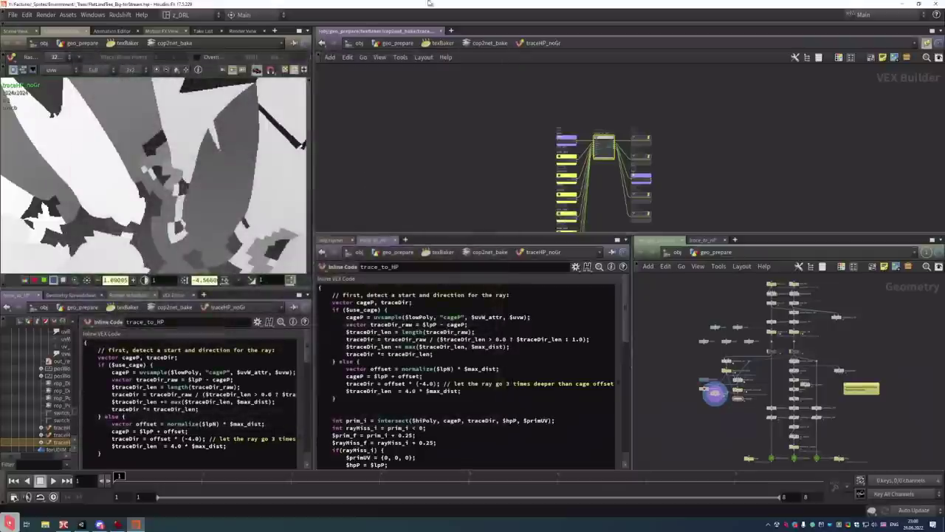
In geo_prepare, match texBaker to its current asset definition and change its lock state
{"action": "left_click", "coordinate": [403, 42]}
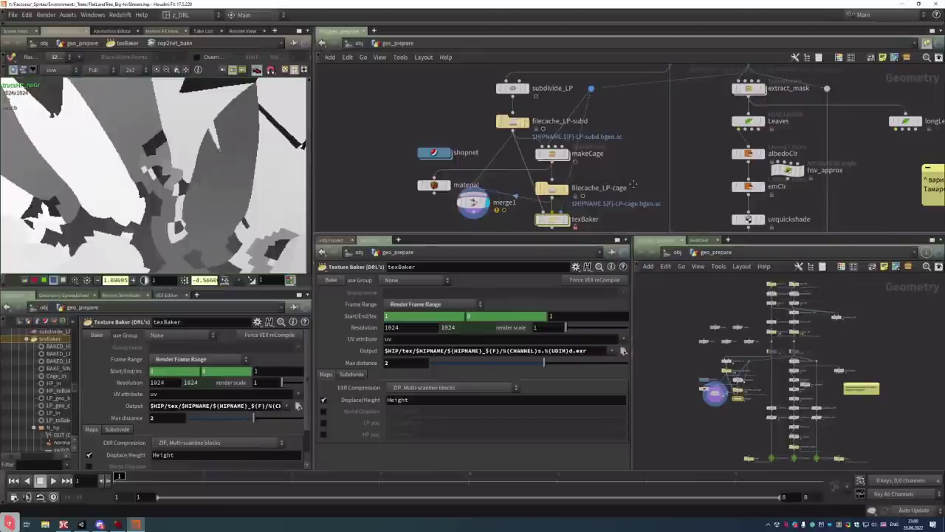
{"action": "scroll", "coordinate": [498, 127], "scroll_direction": "up", "scroll_amount": 3}
{"action": "right_click", "coordinate": [513, 138]}
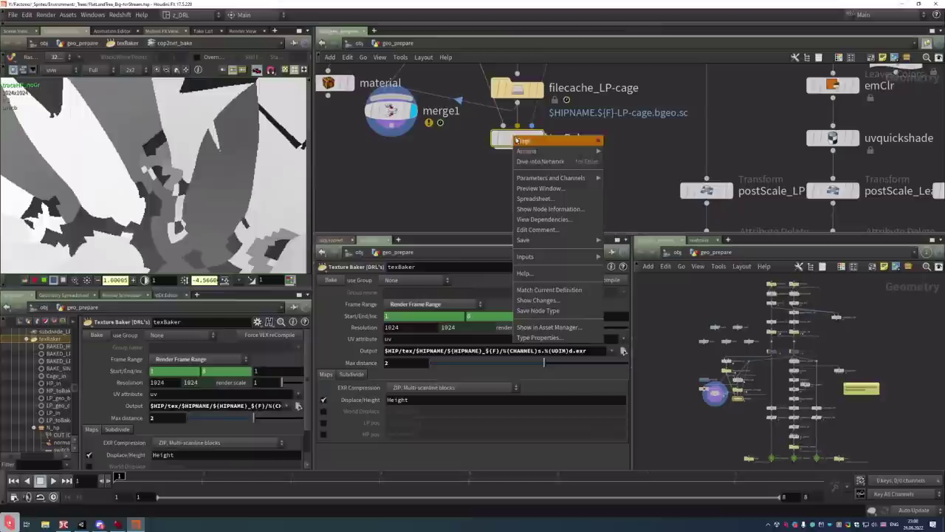
{"action": "left_click", "coordinate": [536, 291]}
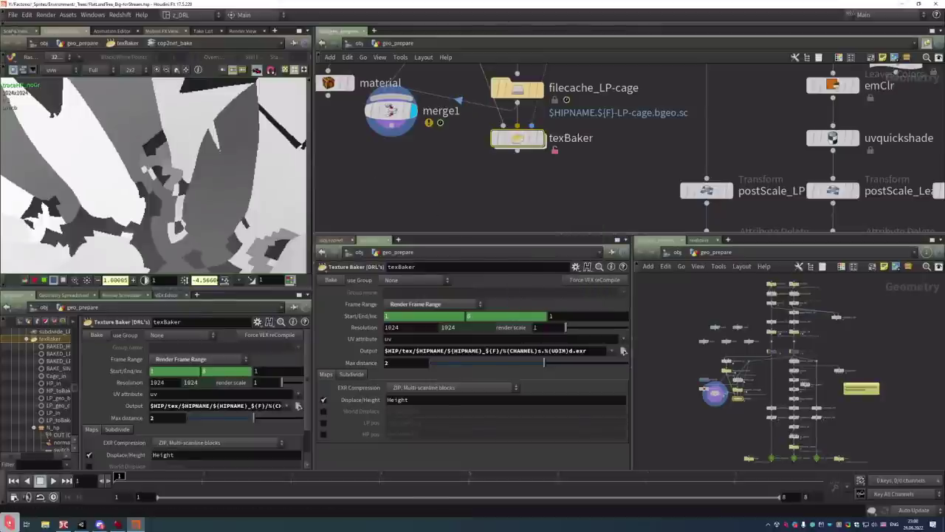
{"action": "left_click_drag", "start_coordinate": [602, 202], "coordinate": [495, 124]}
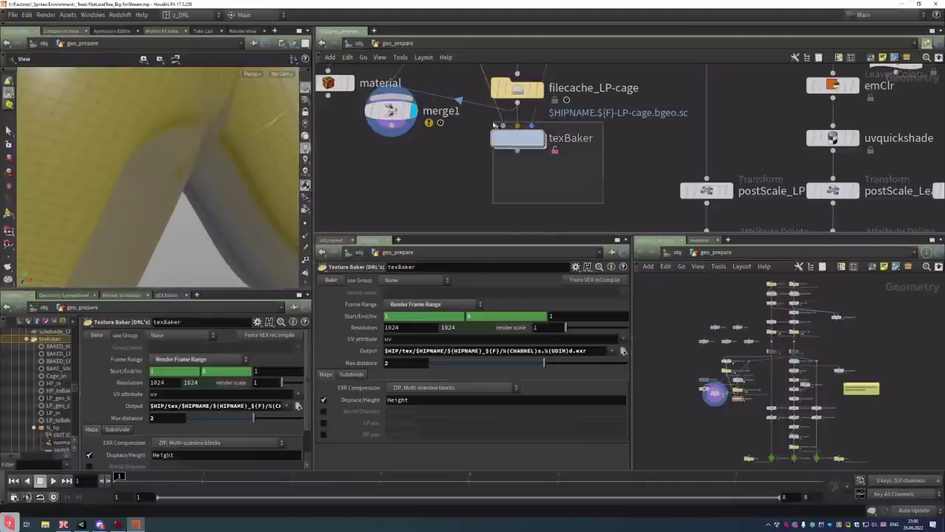
{"action": "right_click", "coordinate": [512, 128]}
{"action": "left_click", "coordinate": [565, 293]}
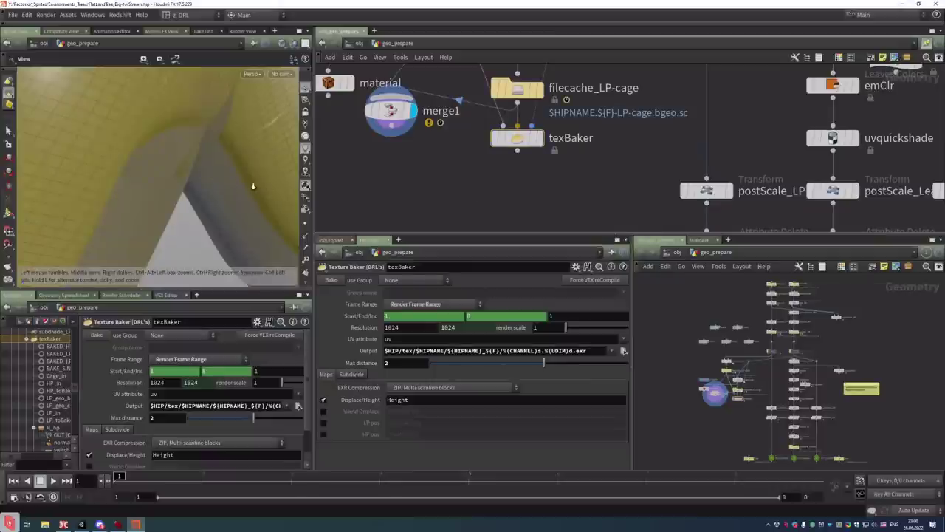
Orbit around the yellow branch model and pan the network to makeCage and filecache_LP-subd
{"action": "left_click_drag", "start_coordinate": [251, 187], "coordinate": [190, 151]}
{"action": "left_click_drag", "start_coordinate": [606, 154], "coordinate": [454, 118]}
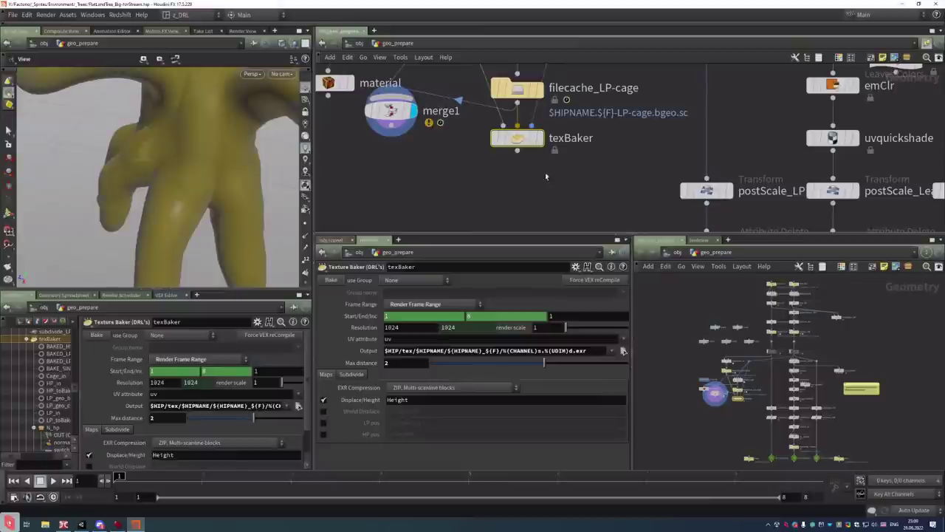
{"action": "middle_click_drag", "start_coordinate": [546, 177], "coordinate": [545, 188]}
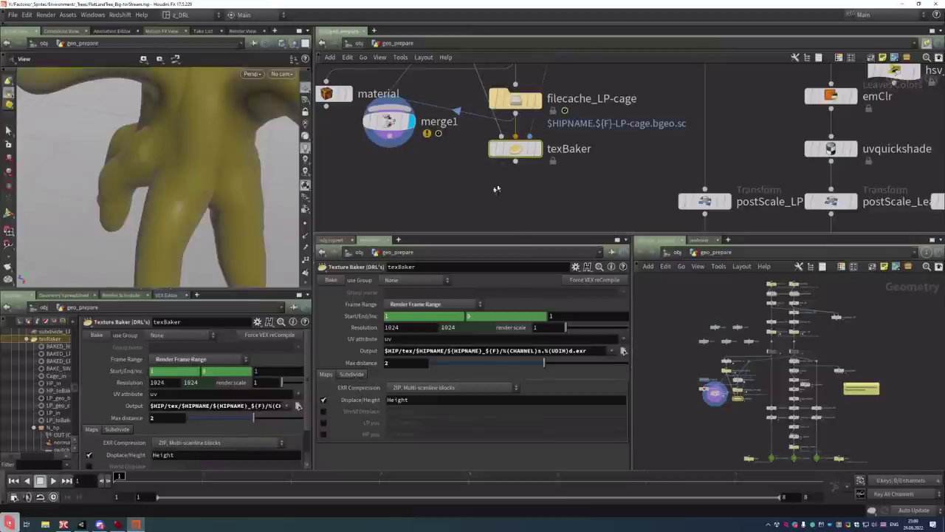
{"action": "middle_click_drag", "start_coordinate": [458, 86], "coordinate": [475, 156]}
{"action": "middle_click_drag", "start_coordinate": [467, 117], "coordinate": [461, 187]}
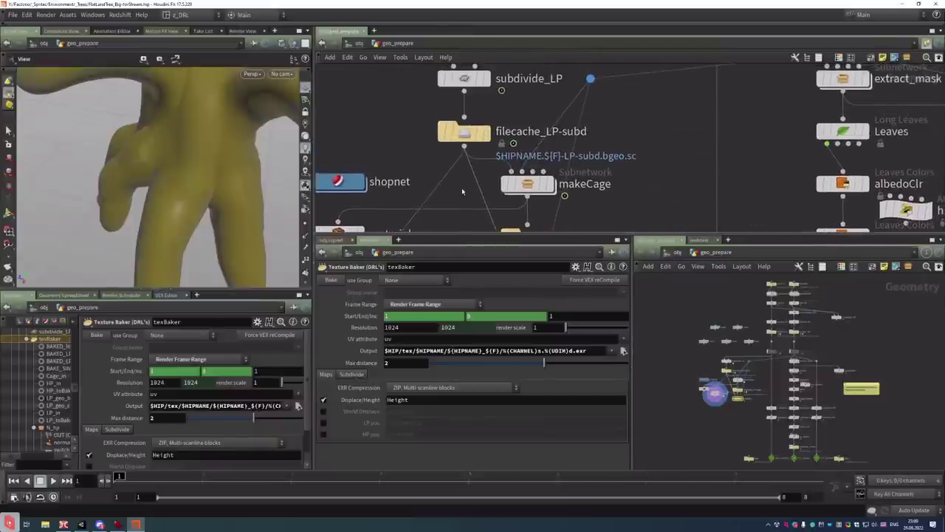
Put the display flag on filecache_LP to show the cached low-poly mesh, then select texBaker
{"action": "left_click_drag", "start_coordinate": [409, 110], "coordinate": [509, 145]}
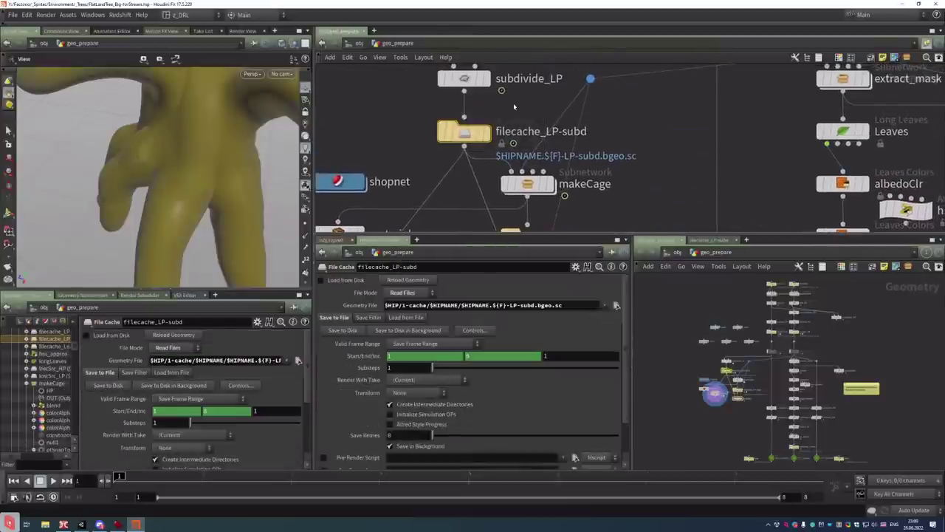
{"action": "middle_click_drag", "start_coordinate": [513, 108], "coordinate": [486, 183]}
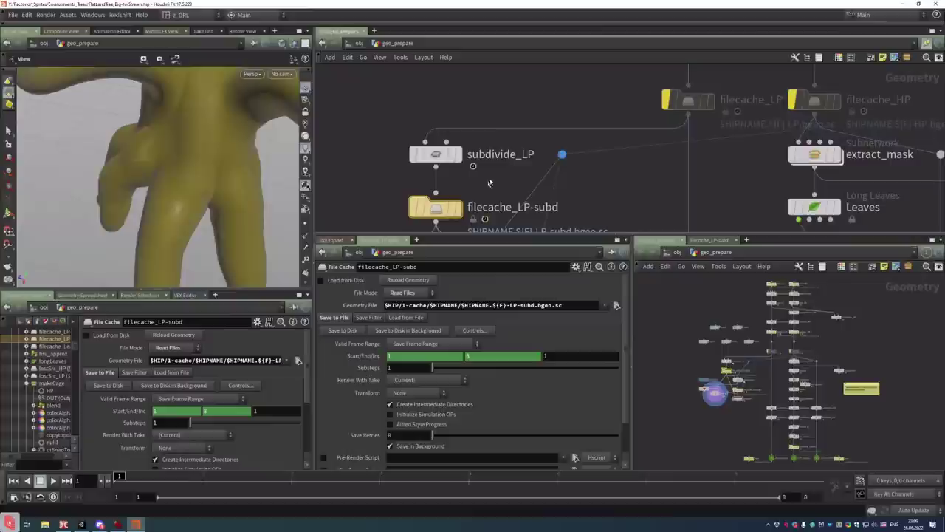
{"action": "left_click", "coordinate": [712, 103]}
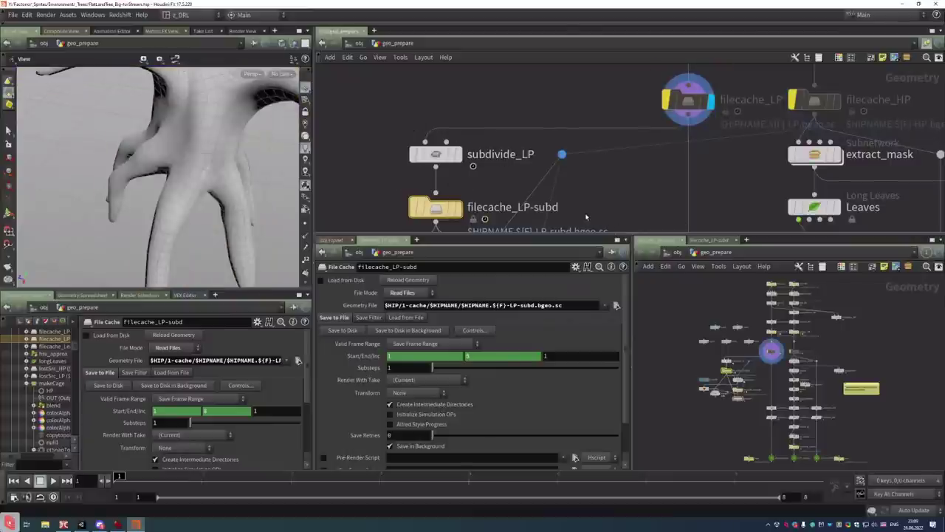
{"action": "middle_click_drag", "start_coordinate": [584, 212], "coordinate": [626, 161]}
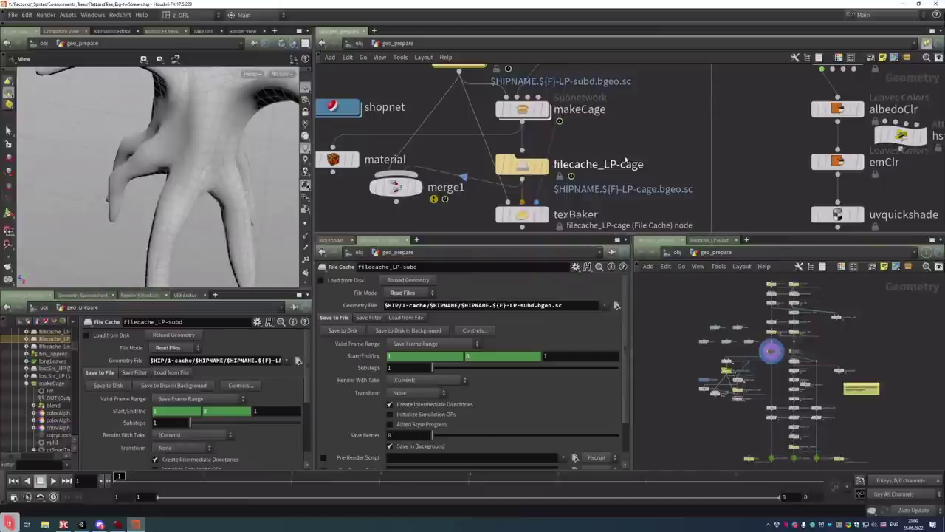
{"action": "middle_click_drag", "start_coordinate": [626, 161], "coordinate": [621, 211]}
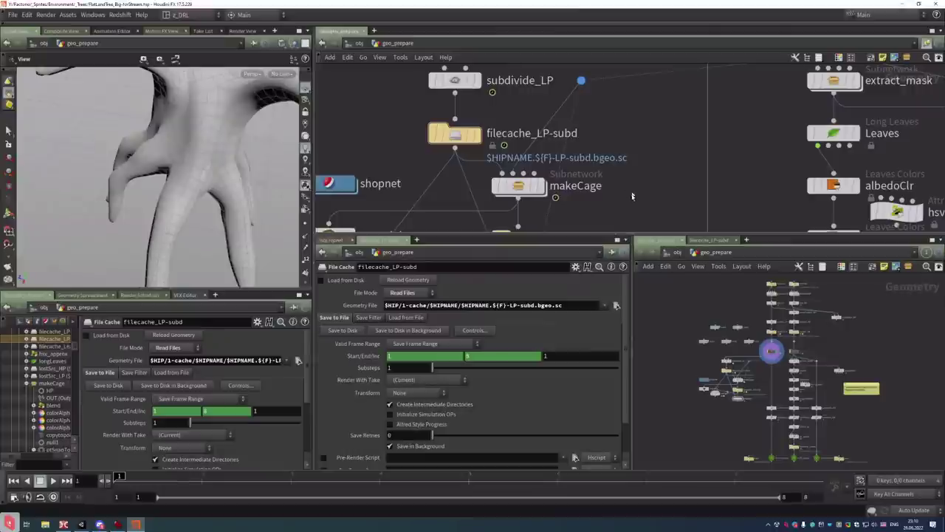
{"action": "middle_click_drag", "start_coordinate": [617, 217], "coordinate": [625, 143]}
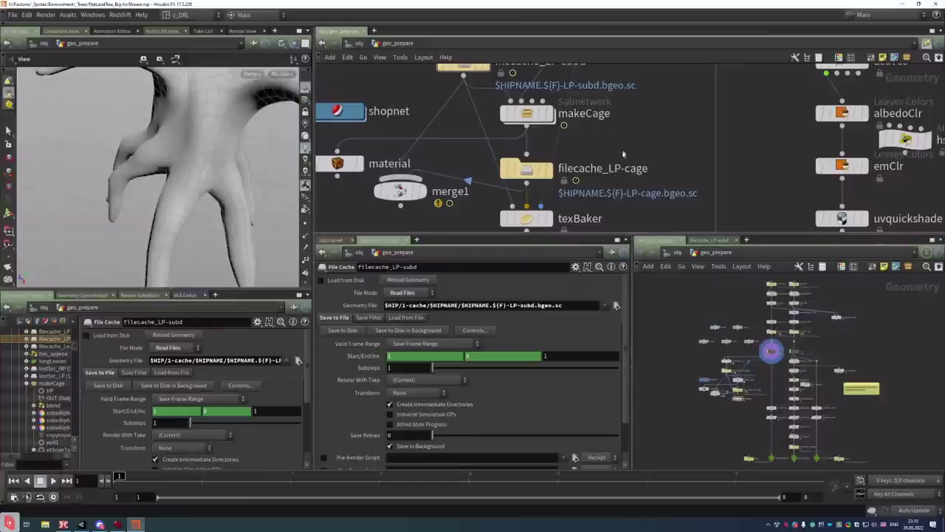
{"action": "middle_click_drag", "start_coordinate": [578, 199], "coordinate": [617, 108]}
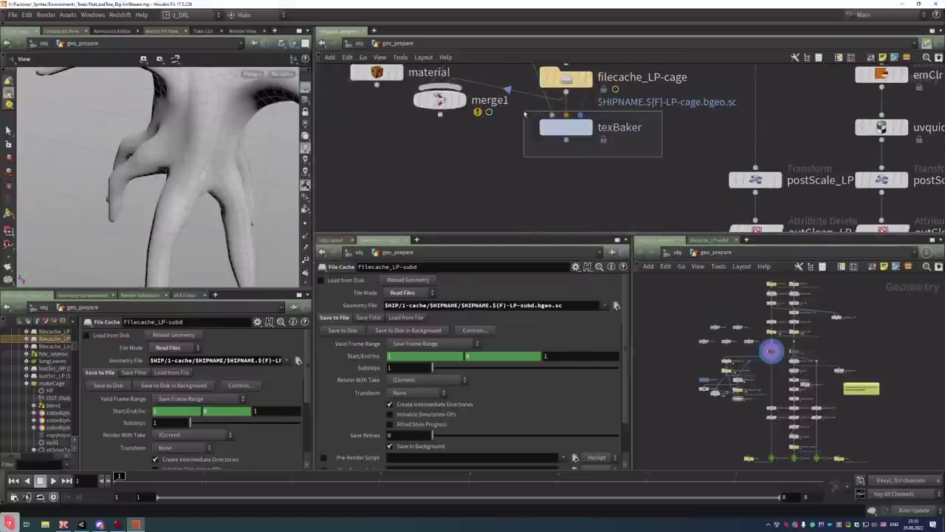
{"action": "left_click", "coordinate": [566, 127]}
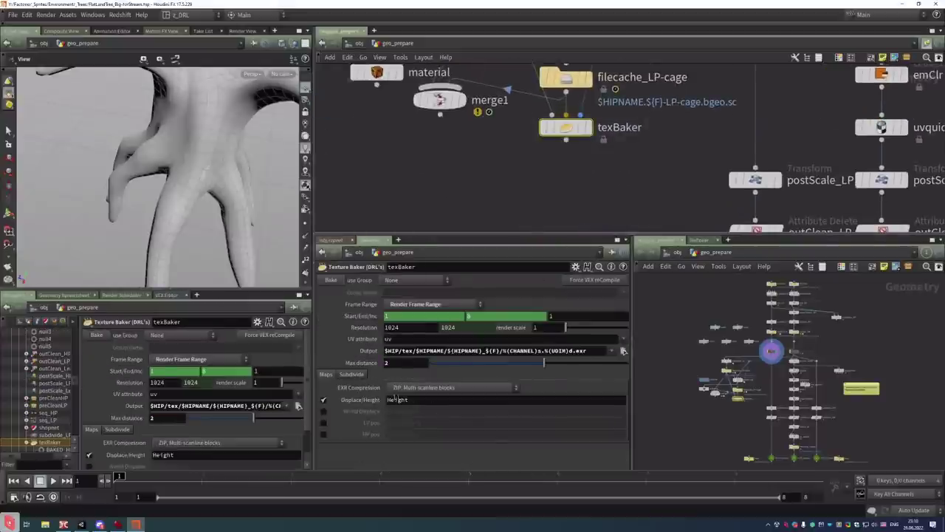
Display the makeCage cage in the viewport
{"action": "middle_click_drag", "start_coordinate": [705, 135], "coordinate": [702, 319]}
{"action": "mouse_move", "coordinate": [531, 162]}
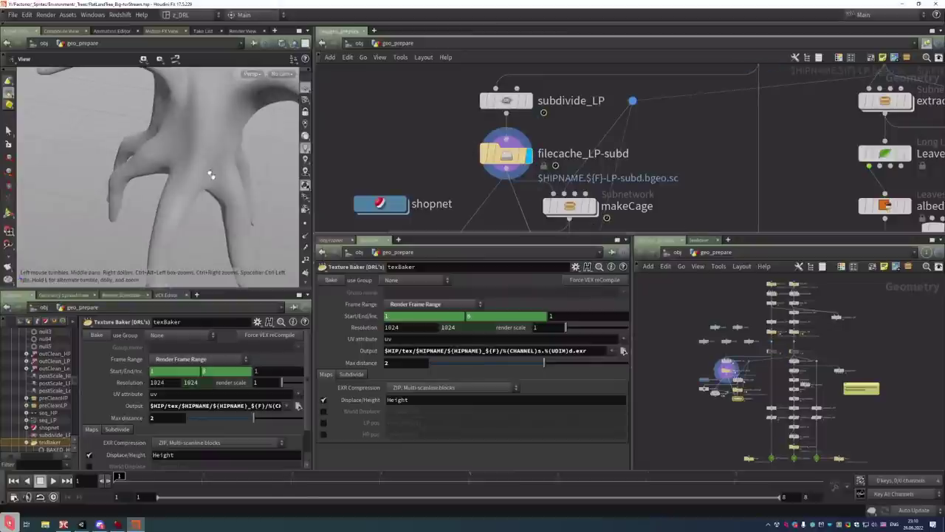
{"action": "middle_click_drag", "start_coordinate": [601, 235], "coordinate": [559, 155]}
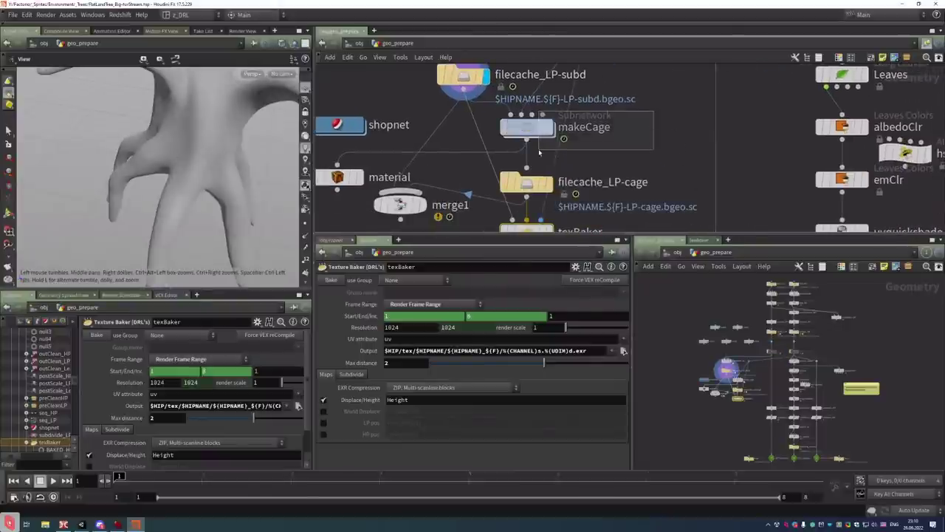
{"action": "left_click", "coordinate": [527, 127]}
{"action": "left_click", "coordinate": [551, 127]}
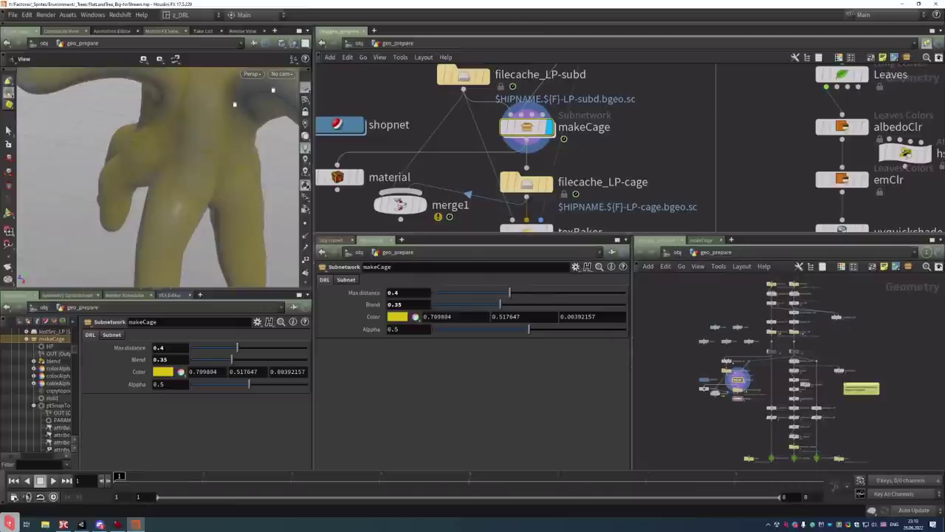
Select texBaker and review its Subdivide options and Maps list with Displace/Height enabled
{"action": "middle_click_drag", "start_coordinate": [631, 218], "coordinate": [637, 128]}
{"action": "scroll", "coordinate": [606, 133], "scroll_direction": "up", "scroll_amount": 3}
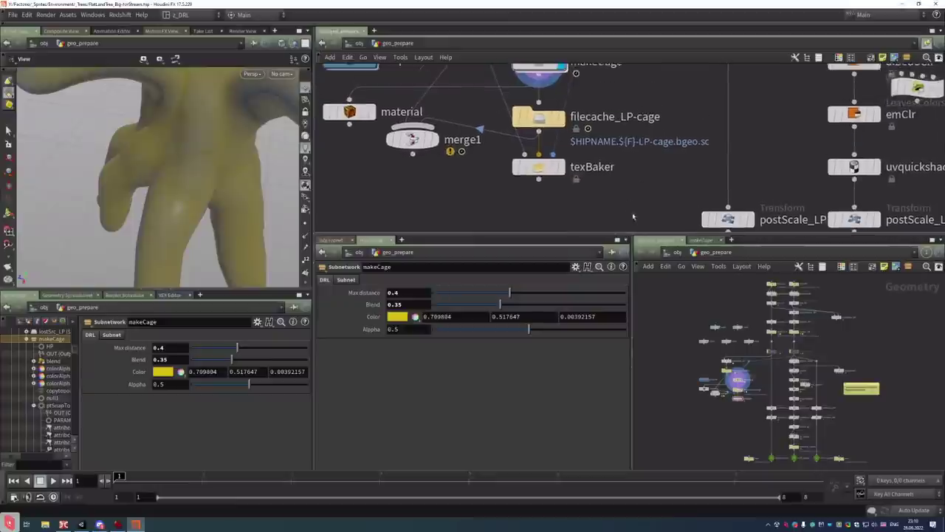
{"action": "left_click", "coordinate": [517, 160]}
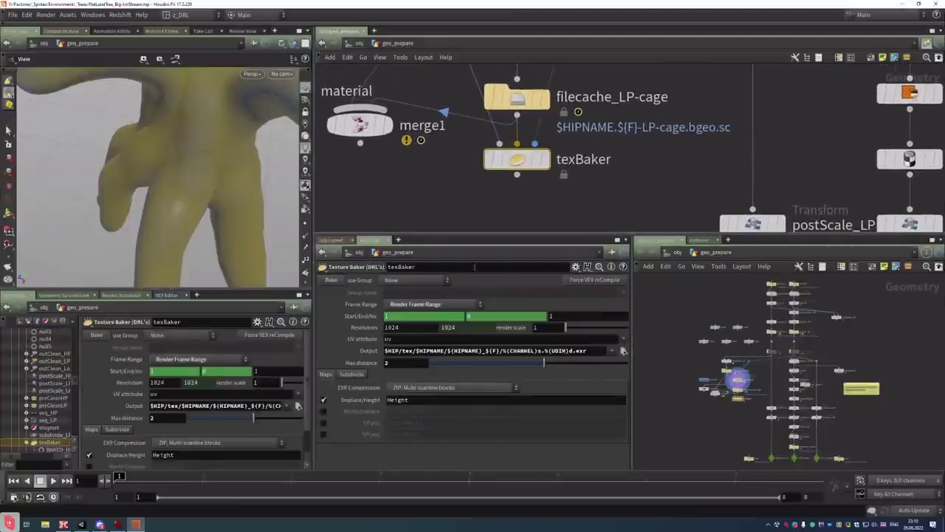
{"action": "left_click", "coordinate": [353, 374]}
{"action": "left_click", "coordinate": [326, 374]}
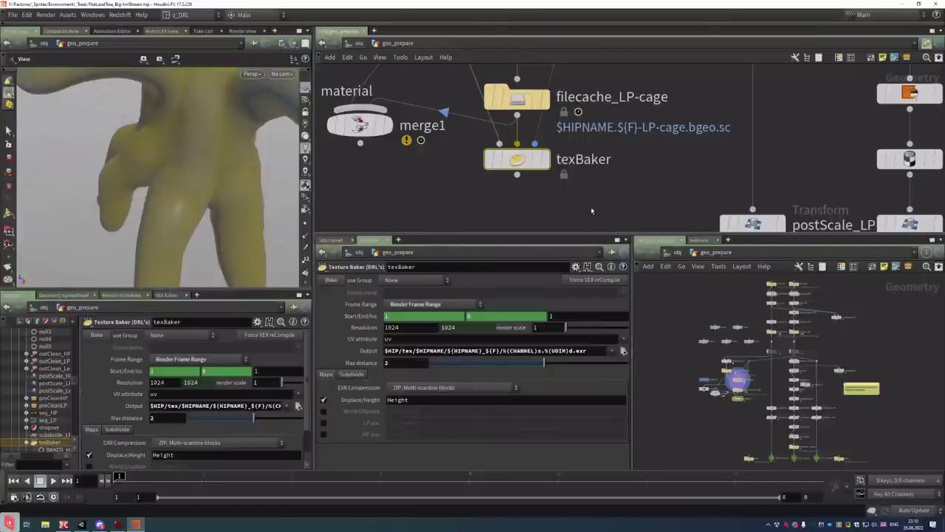
{"action": "scroll", "coordinate": [590, 211], "scroll_direction": "down", "scroll_amount": 5}
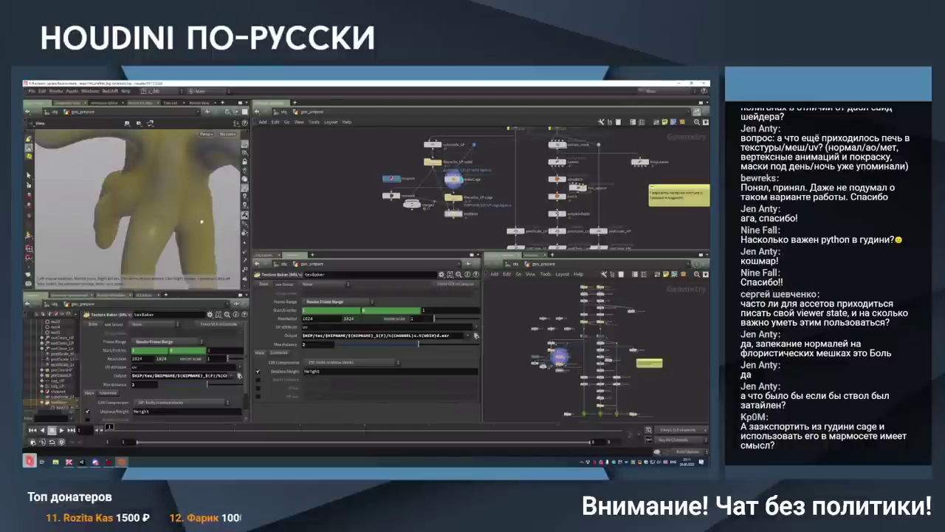
{"action": "scroll", "coordinate": [201, 221], "scroll_direction": "down", "scroll_amount": 10}
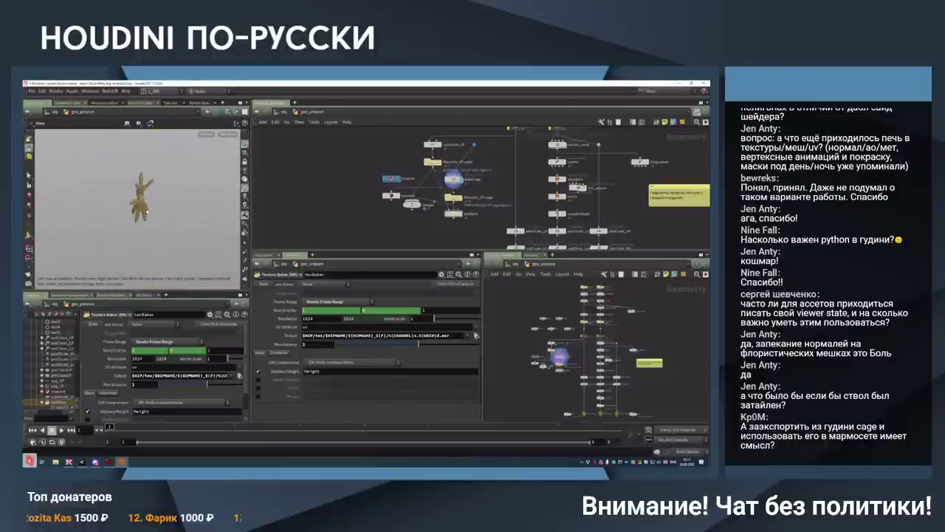
{"action": "left_click_drag", "start_coordinate": [147, 213], "coordinate": [141, 215]}
{"action": "left_click_drag", "start_coordinate": [97, 193], "coordinate": [64, 226]}
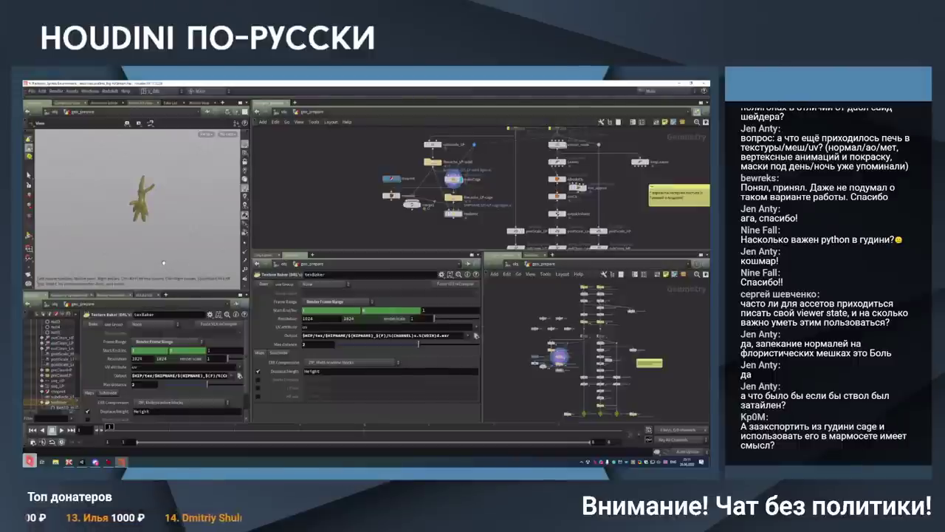
{"action": "scroll", "coordinate": [477, 224], "scroll_direction": "up", "scroll_amount": 5}
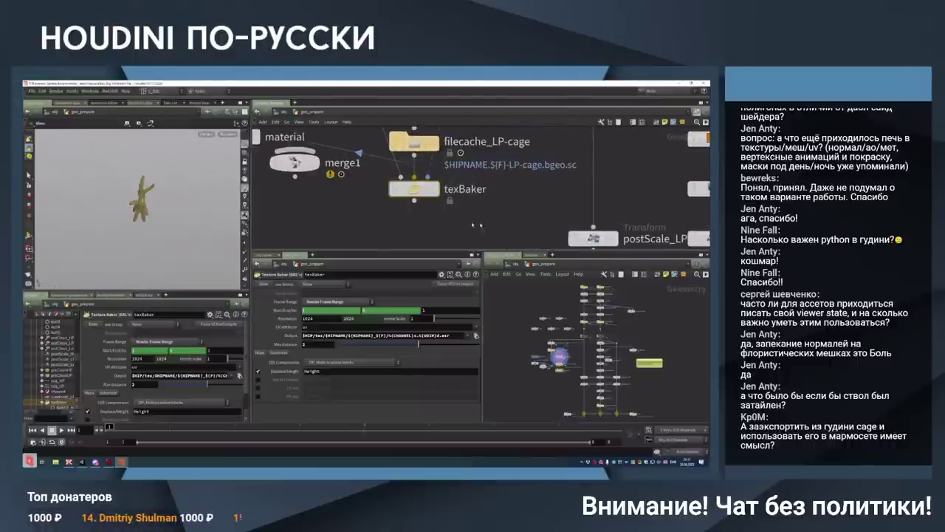
{"action": "scroll", "coordinate": [482, 228], "scroll_direction": "down", "scroll_amount": 3}
{"action": "scroll", "coordinate": [511, 223], "scroll_direction": "down", "scroll_amount": 2}
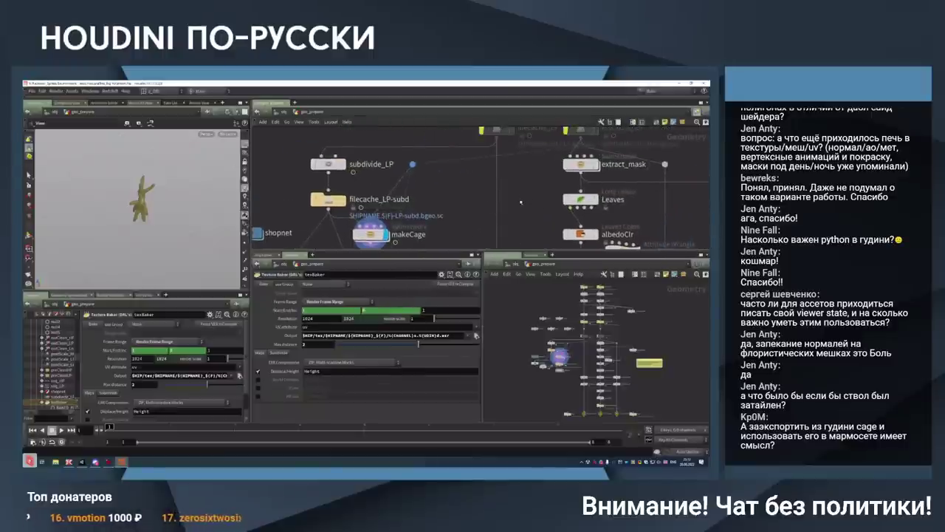
{"action": "scroll", "coordinate": [521, 201], "scroll_direction": "down", "scroll_amount": 3}
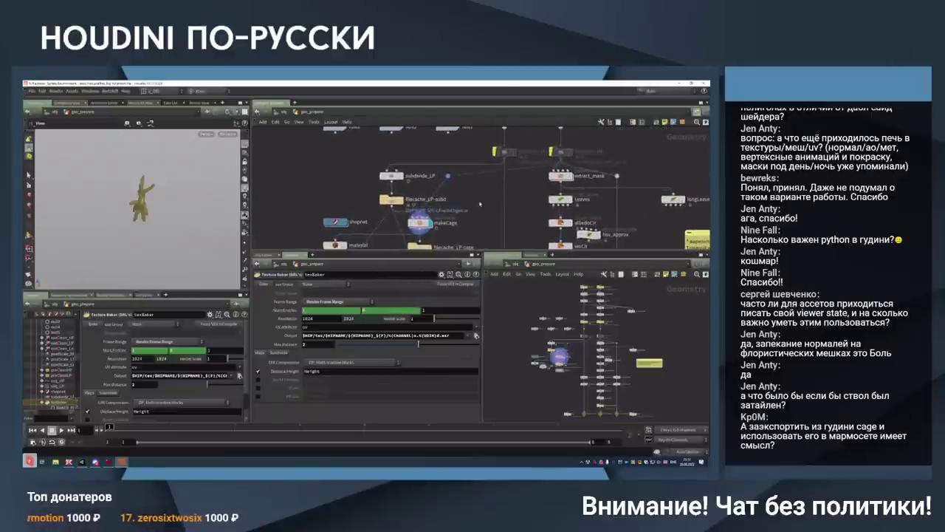
{"action": "scroll", "coordinate": [113, 189], "scroll_direction": "up", "scroll_amount": 10}
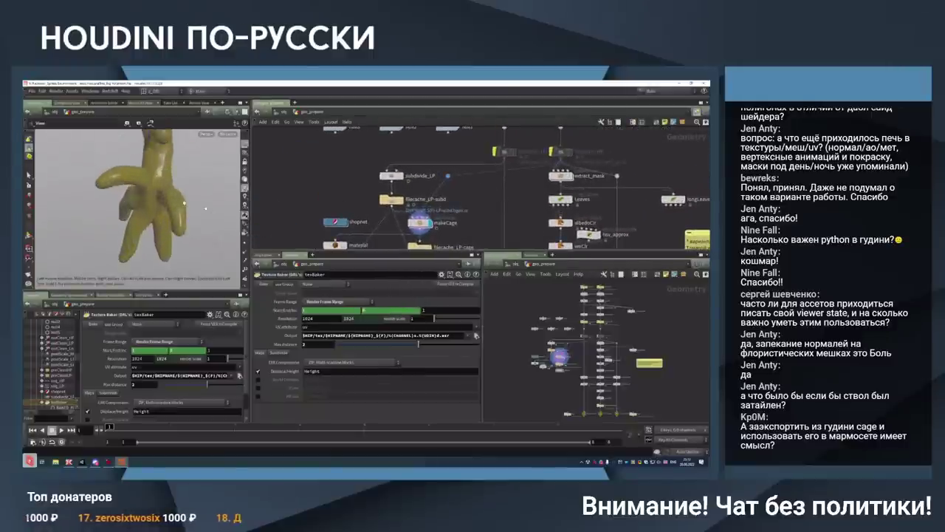
{"action": "left_click_drag", "start_coordinate": [114, 189], "coordinate": [104, 205]}
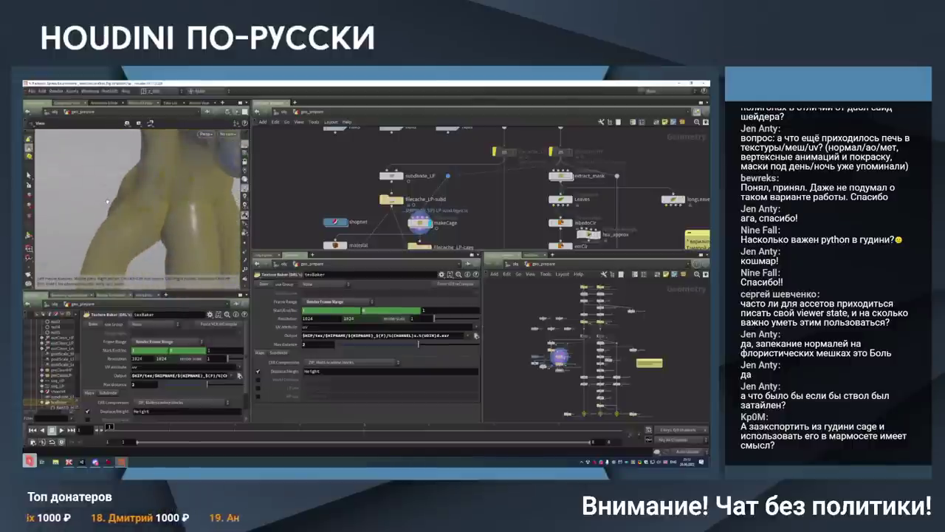
{"action": "left_click_drag", "start_coordinate": [107, 200], "coordinate": [107, 201]}
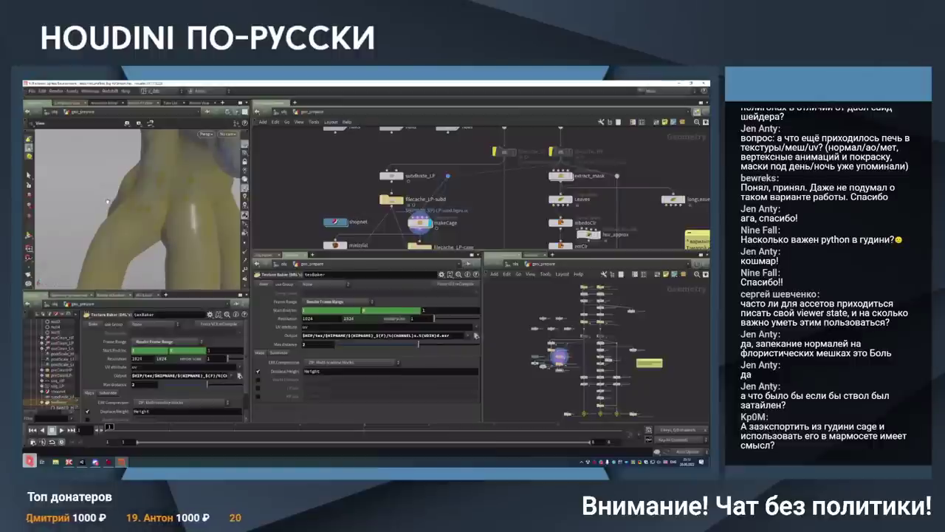
{"action": "left_click_drag", "start_coordinate": [107, 201], "coordinate": [108, 202]}
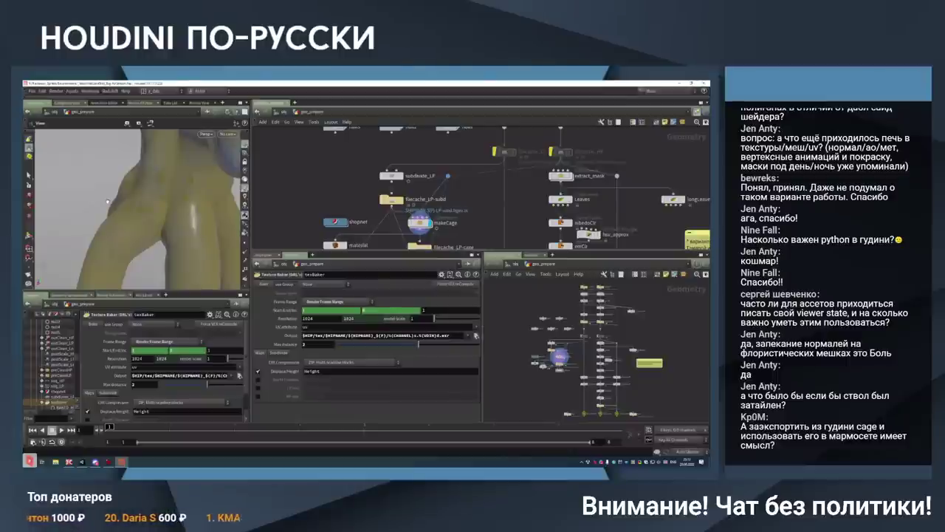
{"action": "left_click_drag", "start_coordinate": [107, 200], "coordinate": [107, 202]}
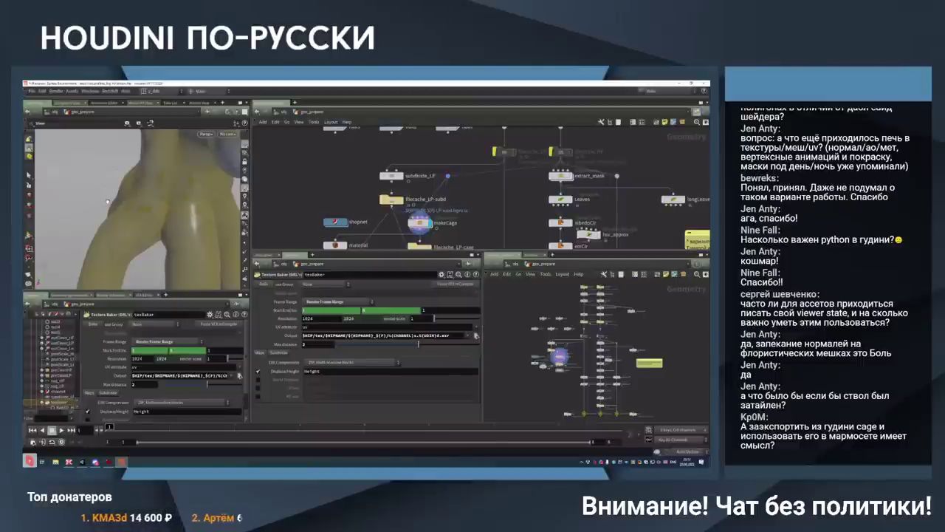
{"action": "left_click_drag", "start_coordinate": [107, 201], "coordinate": [107, 201]}
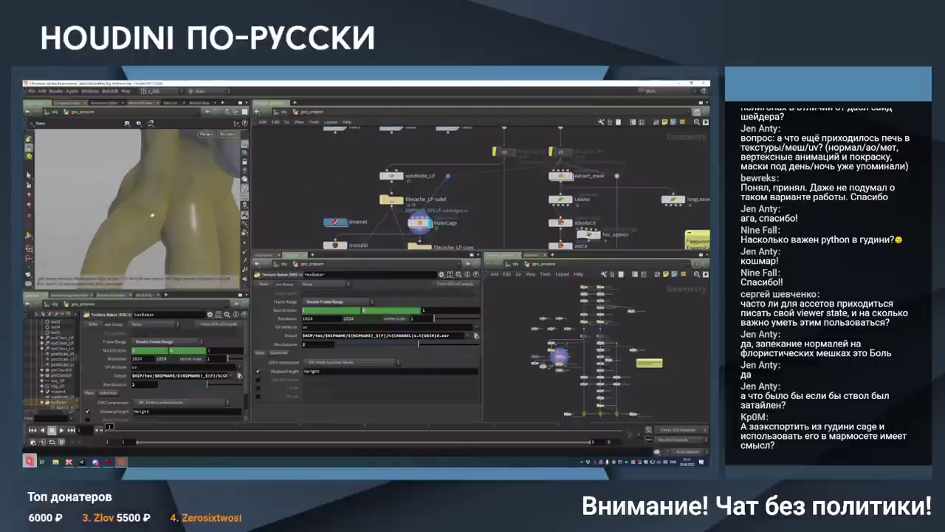
{"action": "key", "text": "space+h"}
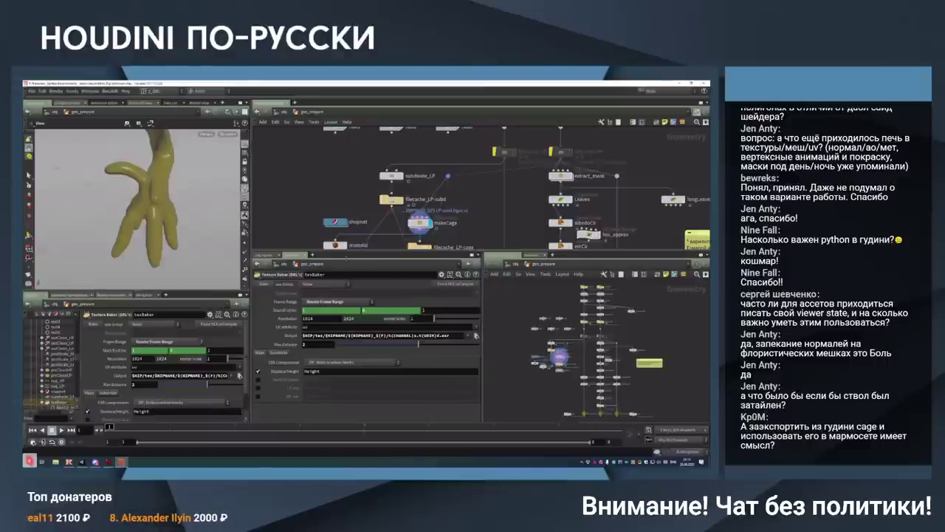
{"action": "scroll", "coordinate": [345, 168], "scroll_direction": "down", "scroll_amount": 5}
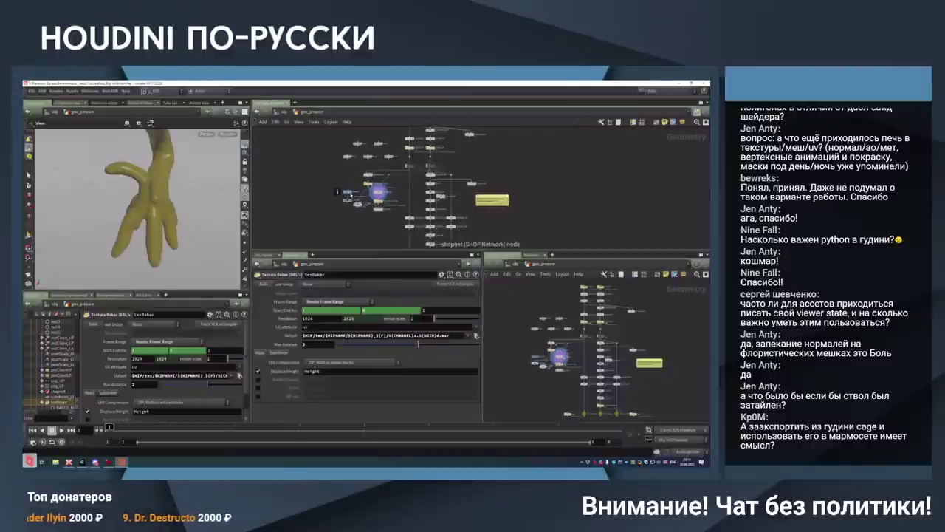
{"action": "scroll", "coordinate": [535, 179], "scroll_direction": "down", "scroll_amount": 3}
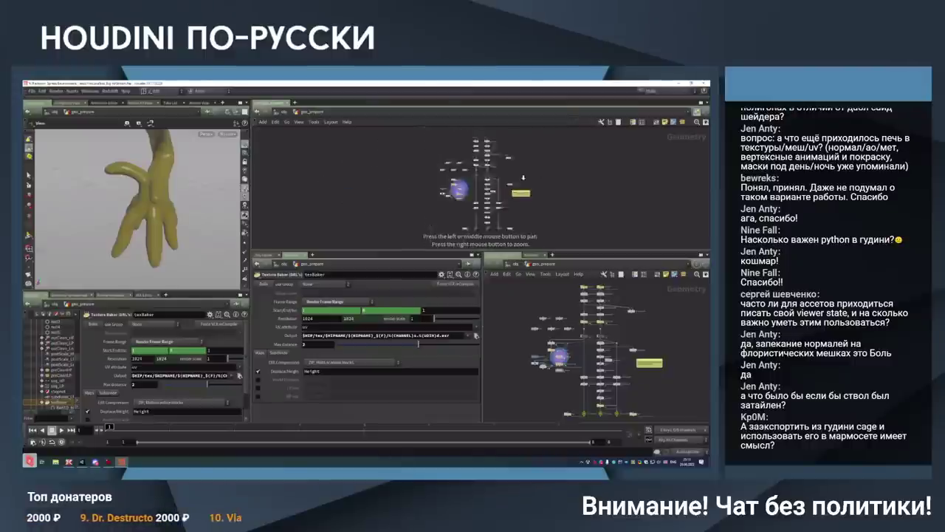
{"action": "scroll", "coordinate": [535, 179], "scroll_direction": "up", "scroll_amount": 4}
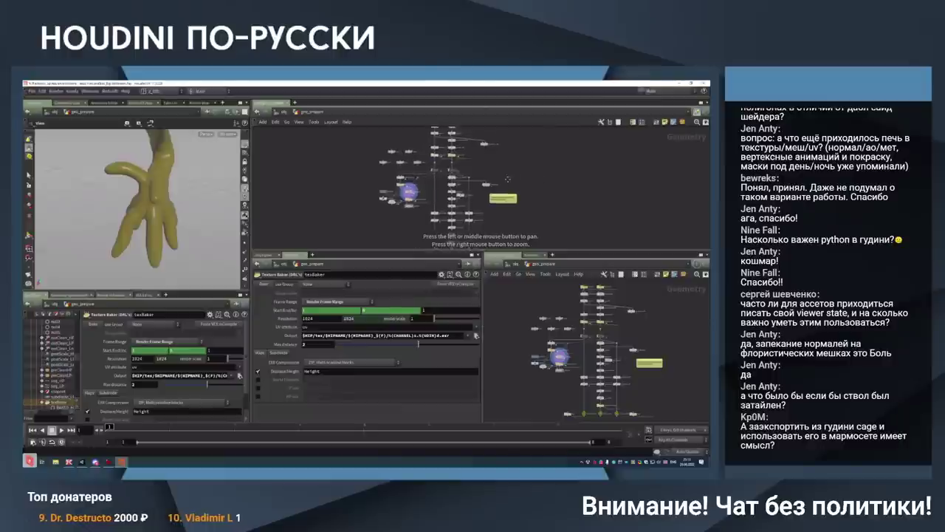
{"action": "scroll", "coordinate": [489, 218], "scroll_direction": "up", "scroll_amount": 2}
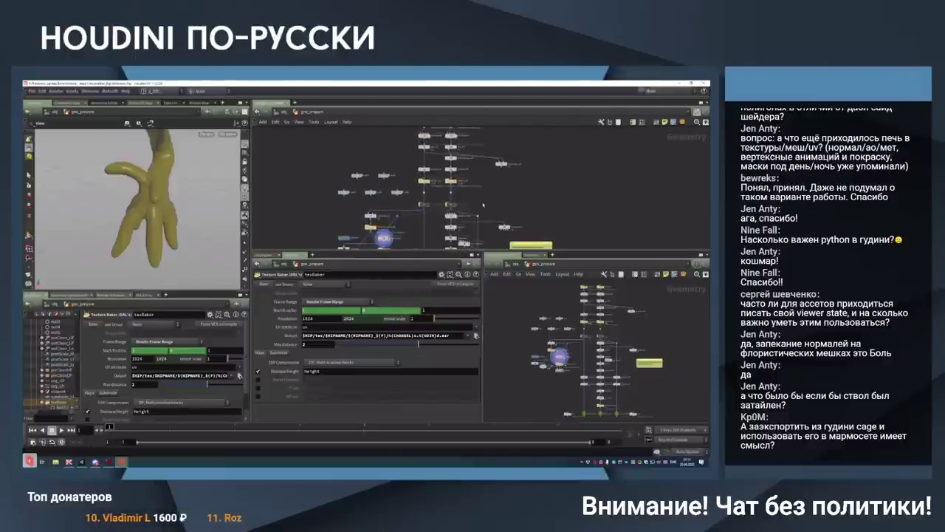
{"action": "scroll", "coordinate": [472, 199], "scroll_direction": "up", "scroll_amount": 2}
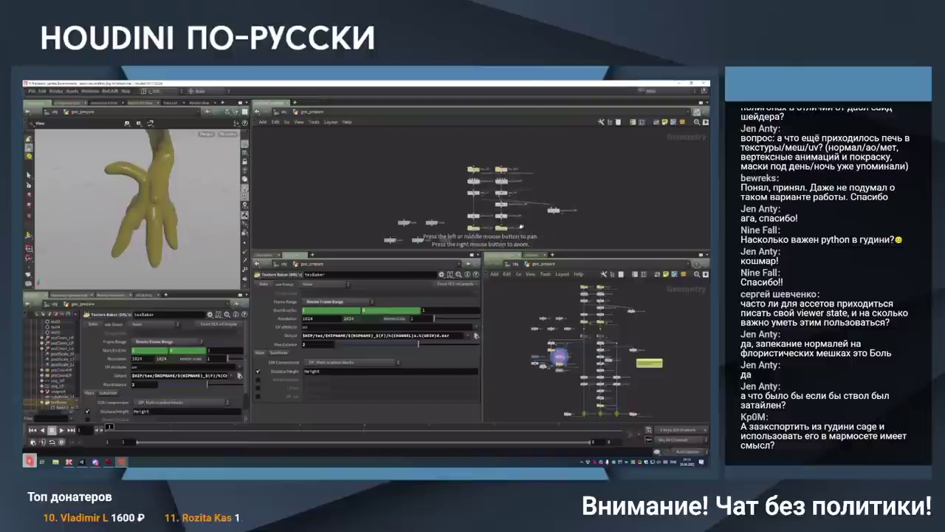
{"action": "scroll", "coordinate": [461, 220], "scroll_direction": "up", "scroll_amount": 5}
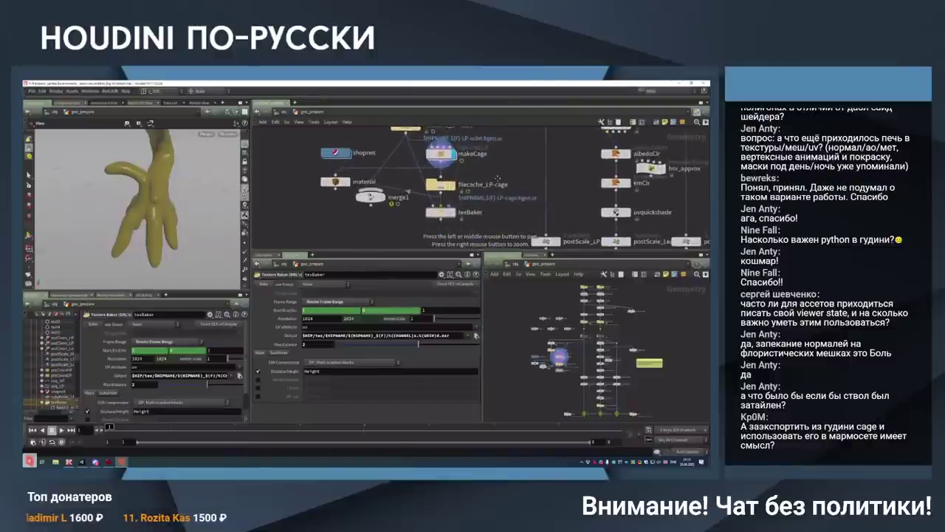
{"action": "left_click", "coordinate": [440, 170]}
{"action": "double_click", "coordinate": [439, 171]}
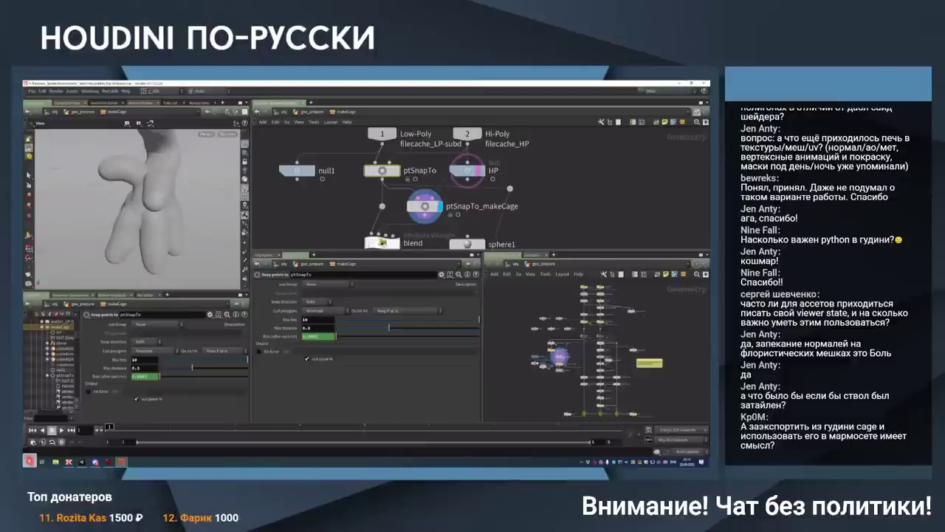
{"action": "left_click", "coordinate": [426, 206]}
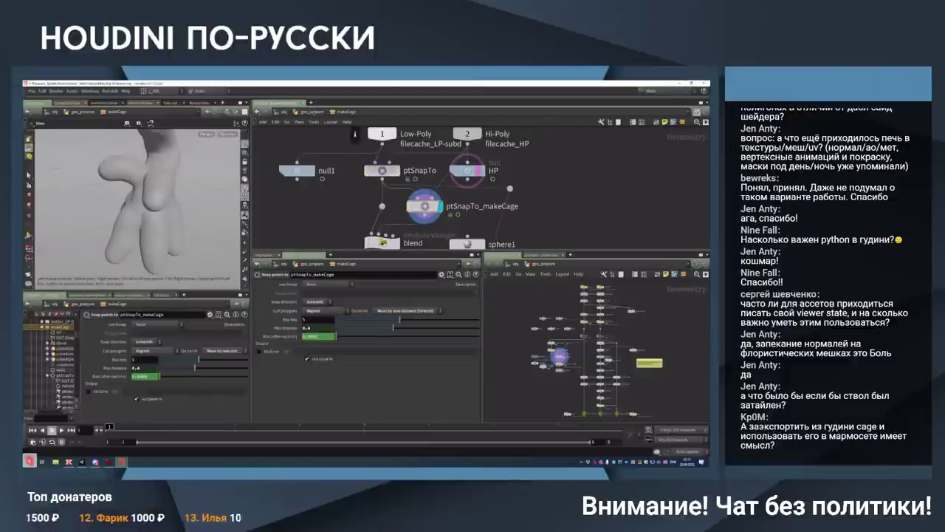
{"action": "key", "text": "u"}
{"action": "left_click", "coordinate": [443, 227]}
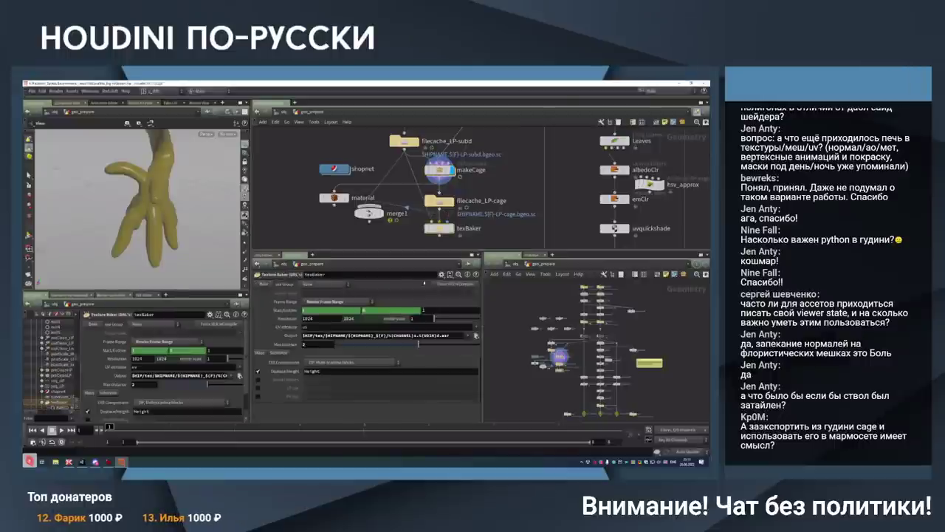
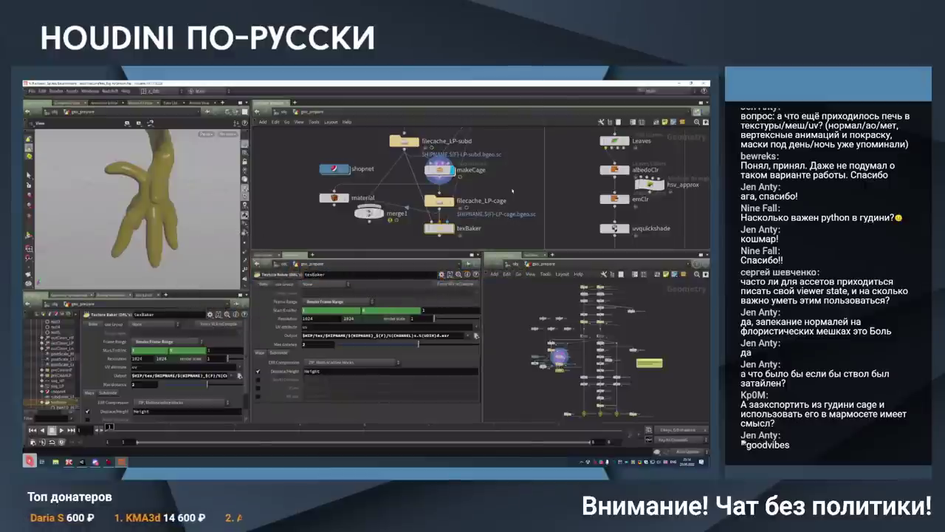
Pan the network to filecache_LP and bring up its File Cache parameters
{"action": "scroll", "coordinate": [513, 169], "scroll_direction": "down", "scroll_amount": 4}
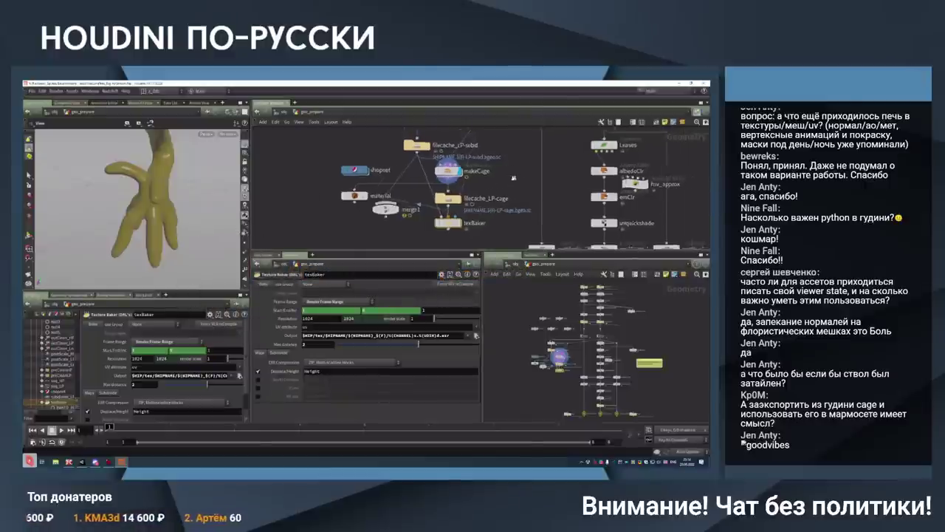
{"action": "middle_click_drag", "start_coordinate": [513, 169], "coordinate": [425, 217]}
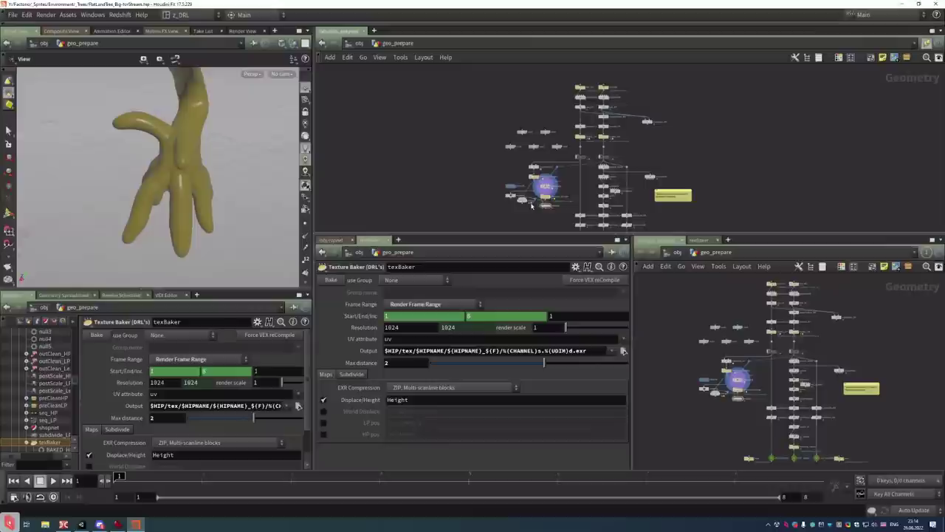
{"action": "right_click", "coordinate": [520, 185]}
{"action": "scroll", "coordinate": [465, 162], "scroll_direction": "up", "scroll_amount": 5}
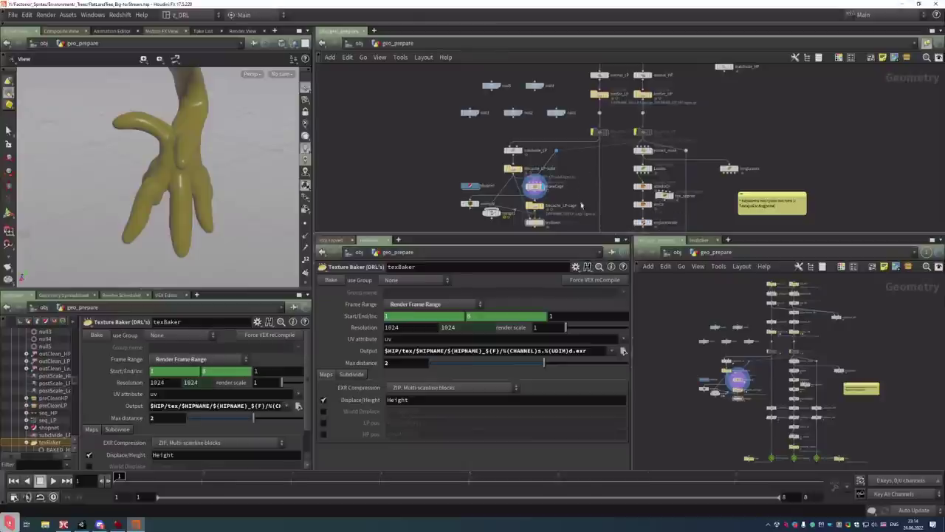
{"action": "middle_click_drag", "start_coordinate": [564, 178], "coordinate": [555, 143]}
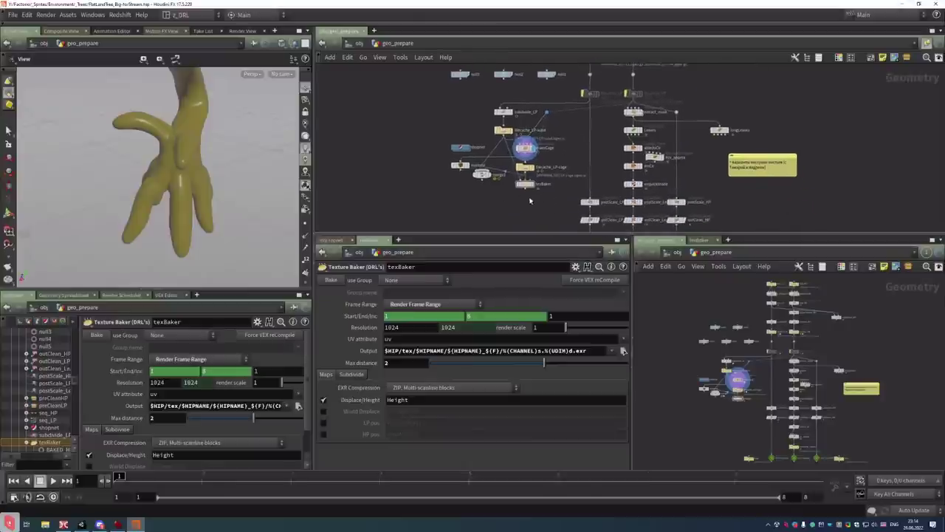
{"action": "middle_click_drag", "start_coordinate": [564, 140], "coordinate": [542, 199]}
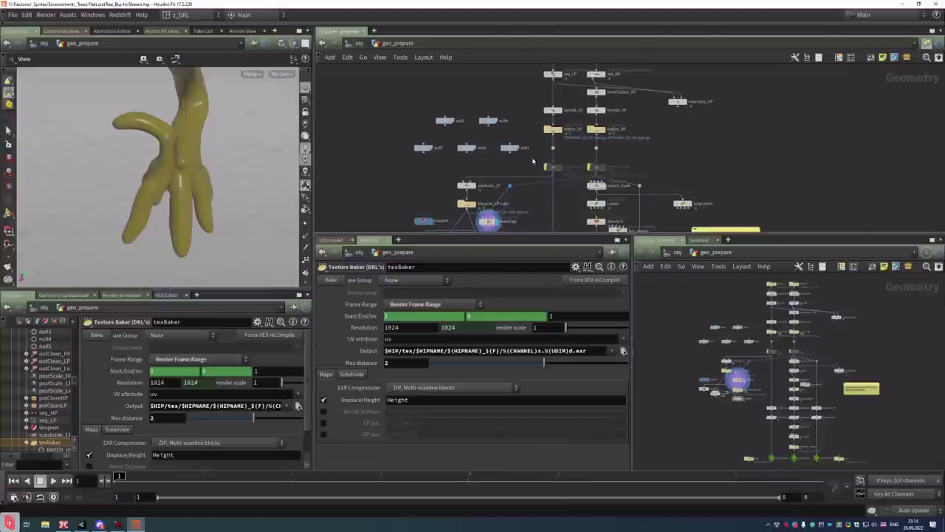
{"action": "left_click", "coordinate": [553, 167]}
{"action": "left_click", "coordinate": [560, 169]}
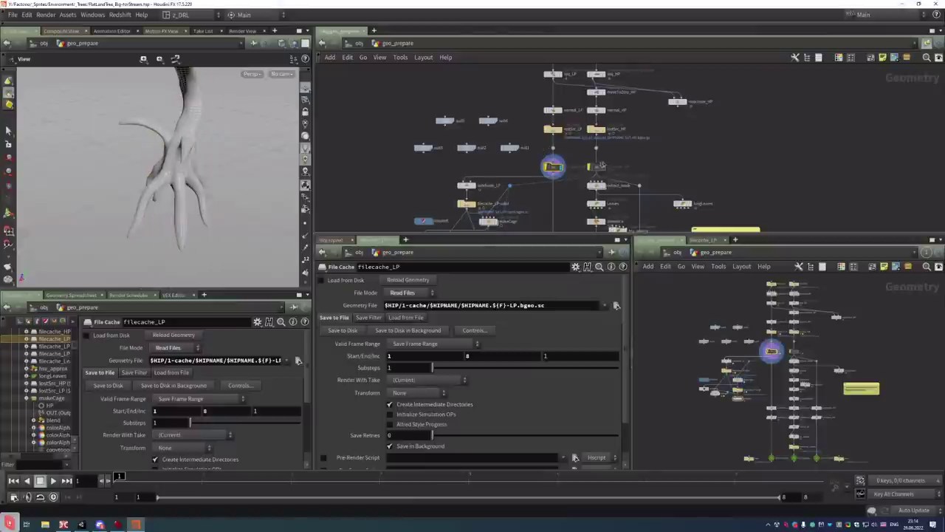
Compare the neighbouring node's green tree geometry with the filecache_LP cached mesh
{"action": "left_click", "coordinate": [604, 167]}
{"action": "scroll", "coordinate": [143, 158], "scroll_direction": "up", "scroll_amount": 5}
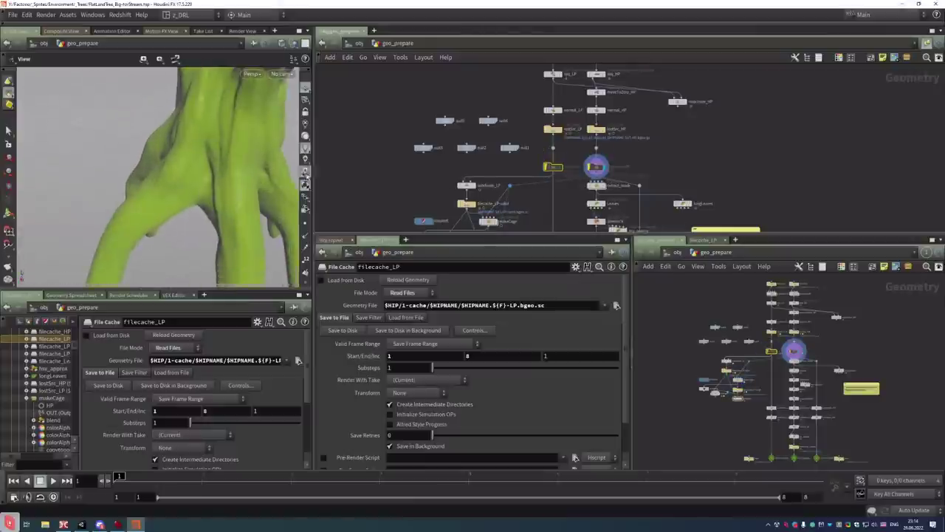
{"action": "mouse_move", "coordinate": [189, 186]}
{"action": "left_mouse_down"}
{"action": "mouse_move", "coordinate": [221, 177]}
{"action": "mouse_move", "coordinate": [207, 190]}
{"action": "mouse_move", "coordinate": [215, 189]}
{"action": "mouse_move", "coordinate": [169, 189]}
{"action": "mouse_move", "coordinate": [188, 185]}
{"action": "mouse_move", "coordinate": [170, 171]}
{"action": "mouse_move", "coordinate": [183, 180]}
{"action": "mouse_move", "coordinate": [174, 186]}
{"action": "left_mouse_up"}
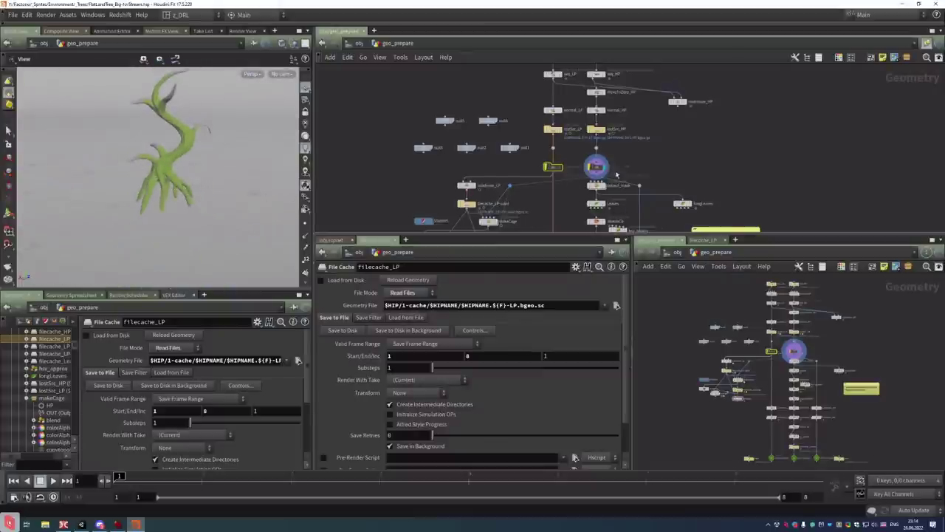
{"action": "left_click", "coordinate": [562, 169]}
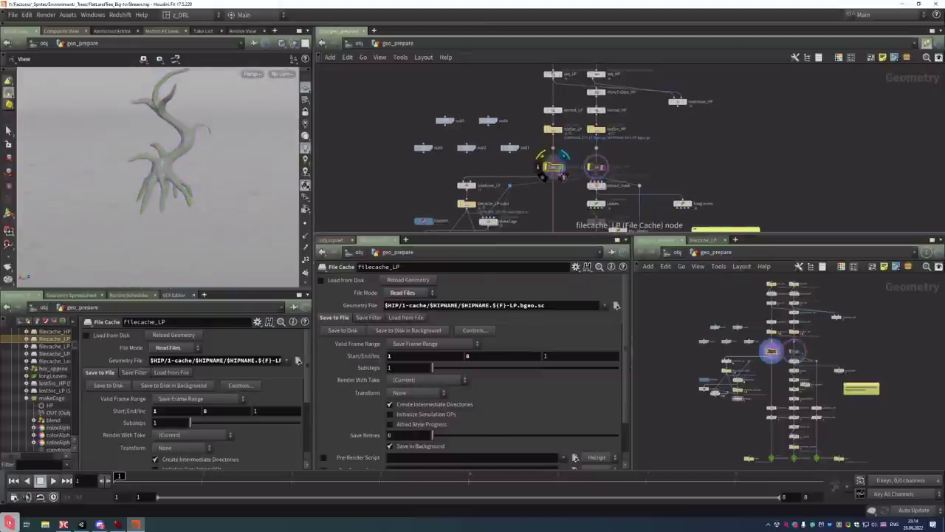
Tumble the viewport to inspect the cached tree mesh wireframe from several angles
{"action": "scroll", "coordinate": [243, 180], "scroll_direction": "up", "scroll_amount": 10}
{"action": "mouse_move", "coordinate": [164, 171]}
{"action": "left_mouse_down"}
{"action": "mouse_move", "coordinate": [184, 158]}
{"action": "mouse_move", "coordinate": [157, 165]}
{"action": "left_mouse_up"}
{"action": "mouse_move", "coordinate": [562, 170]}
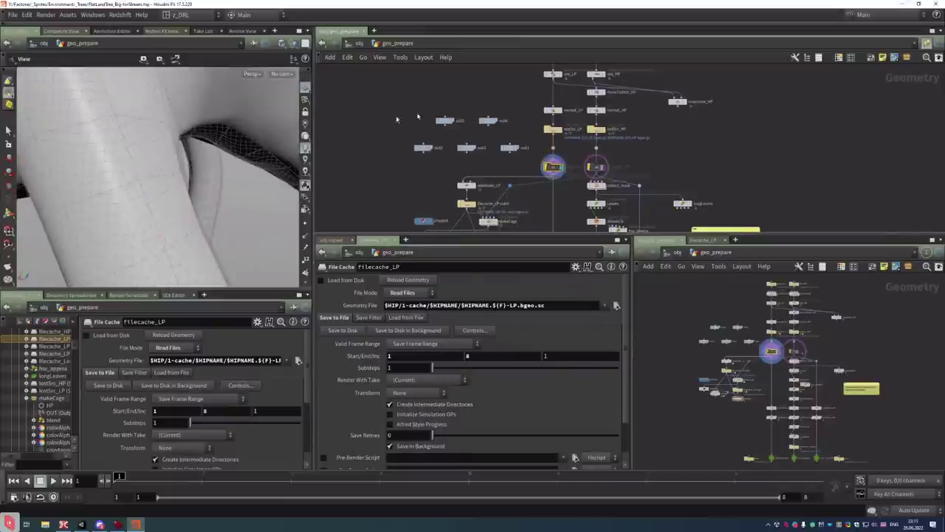
{"action": "left_click_drag", "start_coordinate": [236, 99], "coordinate": [275, 276]}
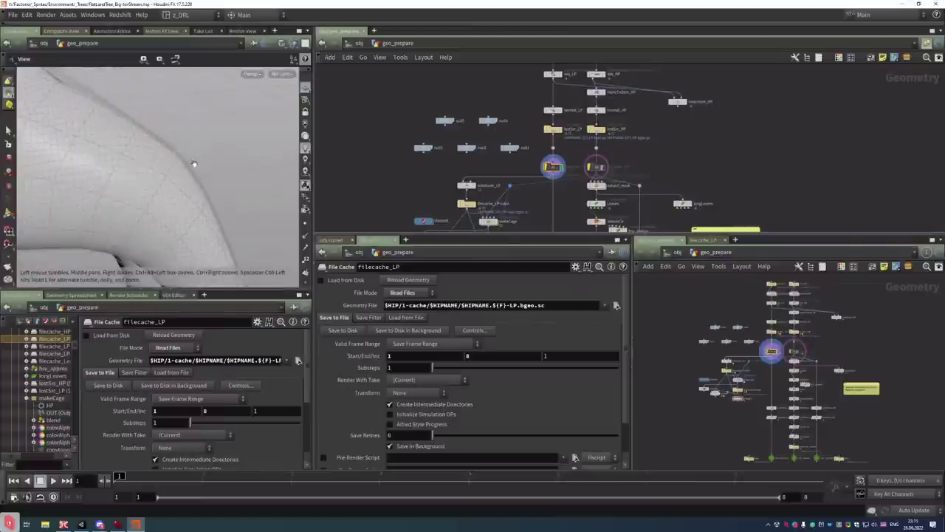
{"action": "left_click_drag", "start_coordinate": [204, 185], "coordinate": [164, 123]}
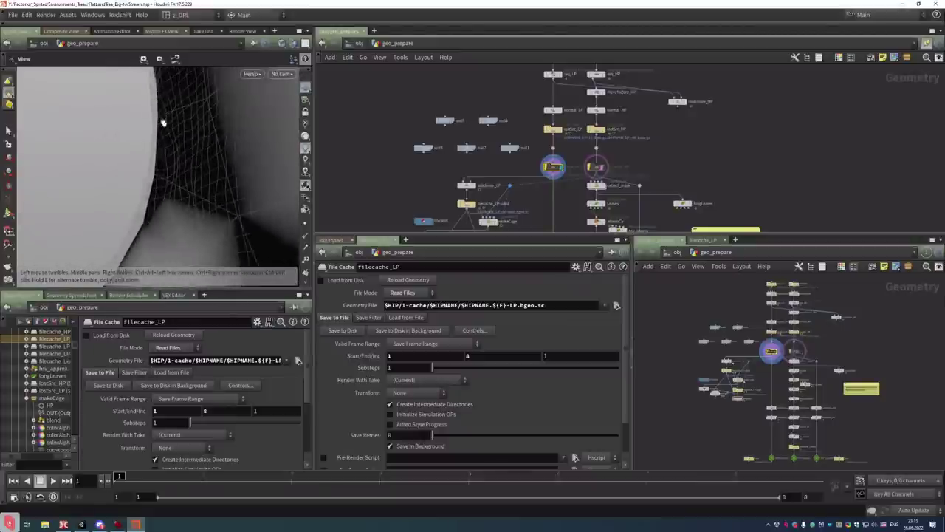
{"action": "left_click_drag", "start_coordinate": [140, 211], "coordinate": [257, 141]}
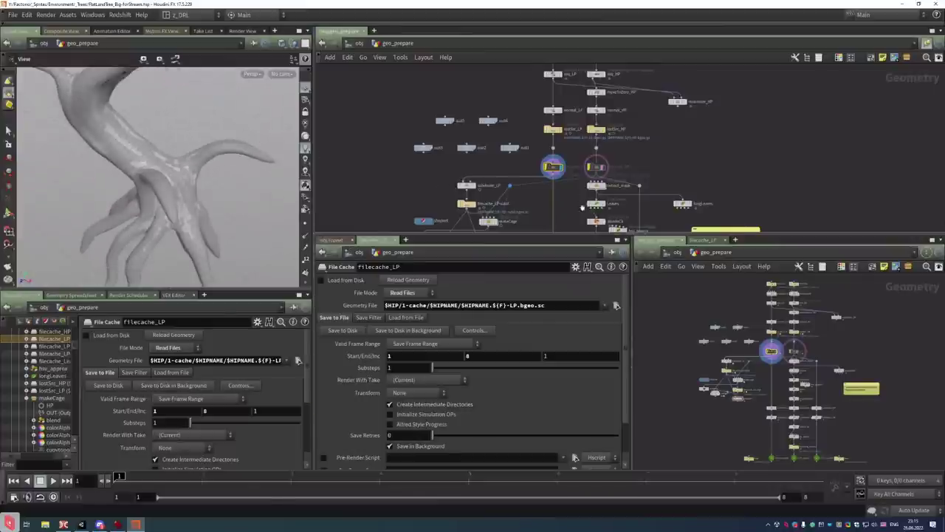
{"action": "middle_click_drag", "start_coordinate": [568, 203], "coordinate": [492, 137]}
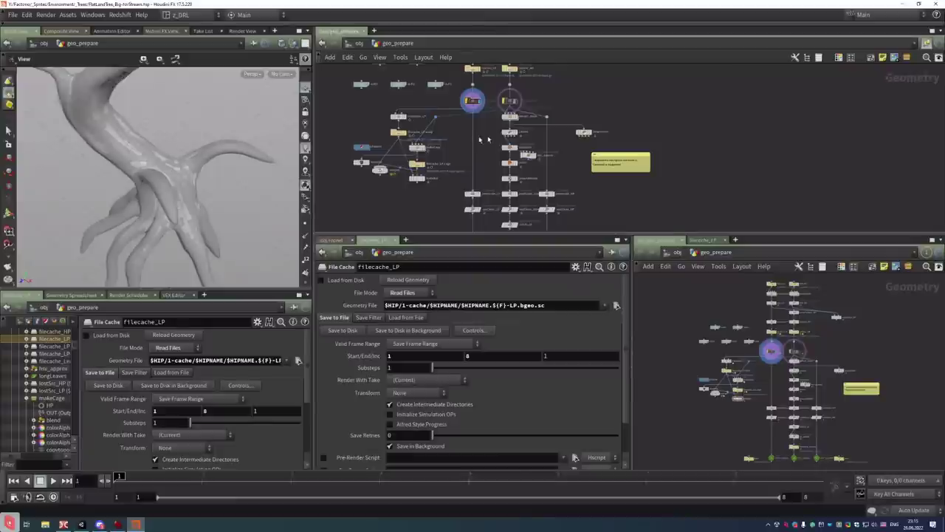
{"action": "mouse_move", "coordinate": [515, 122]}
{"action": "scroll", "coordinate": [560, 99], "scroll_direction": "up", "scroll_amount": 2}
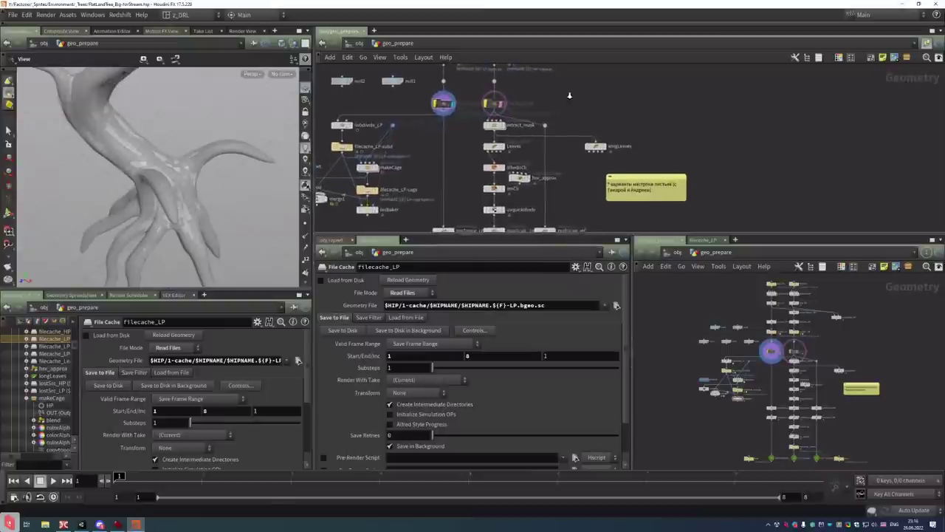
{"action": "scroll", "coordinate": [429, 170], "scroll_direction": "up", "scroll_amount": 1}
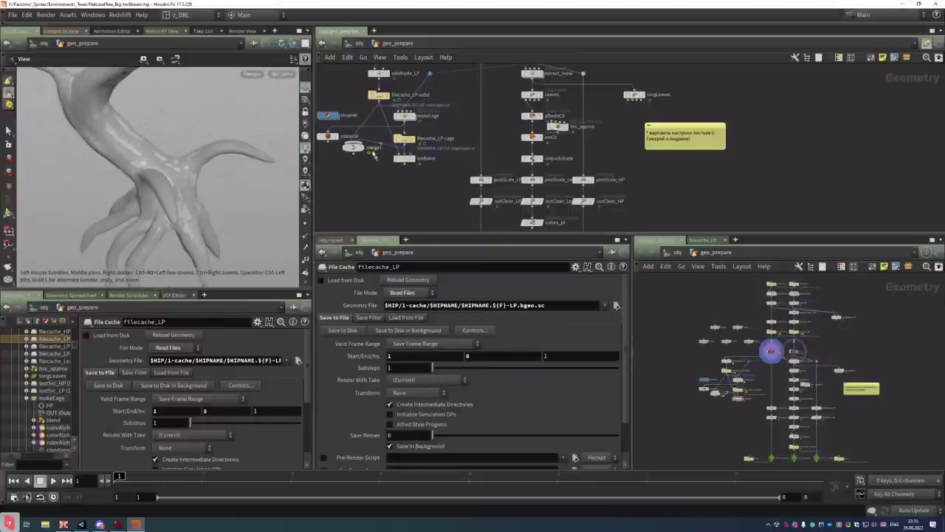
{"action": "middle_click_drag", "start_coordinate": [505, 99], "coordinate": [488, 151]}
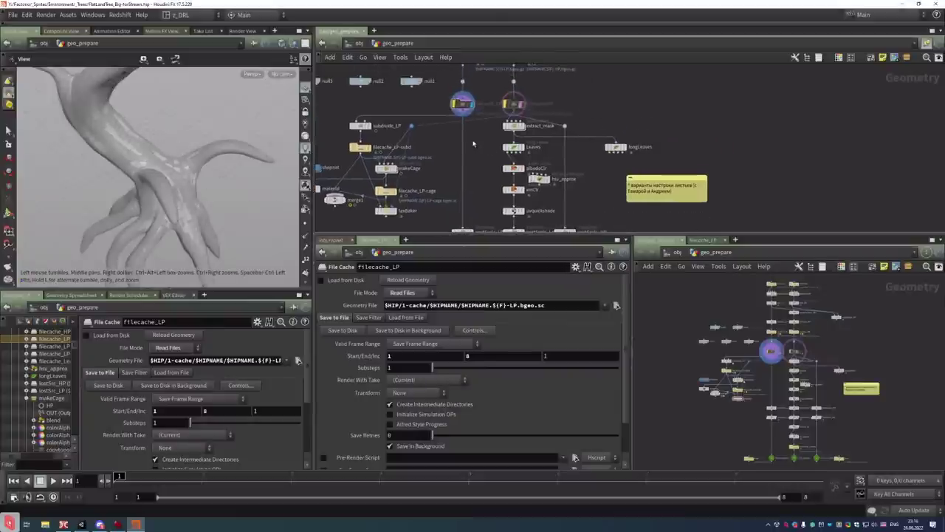
{"action": "scroll", "coordinate": [574, 102], "scroll_direction": "up", "scroll_amount": 2}
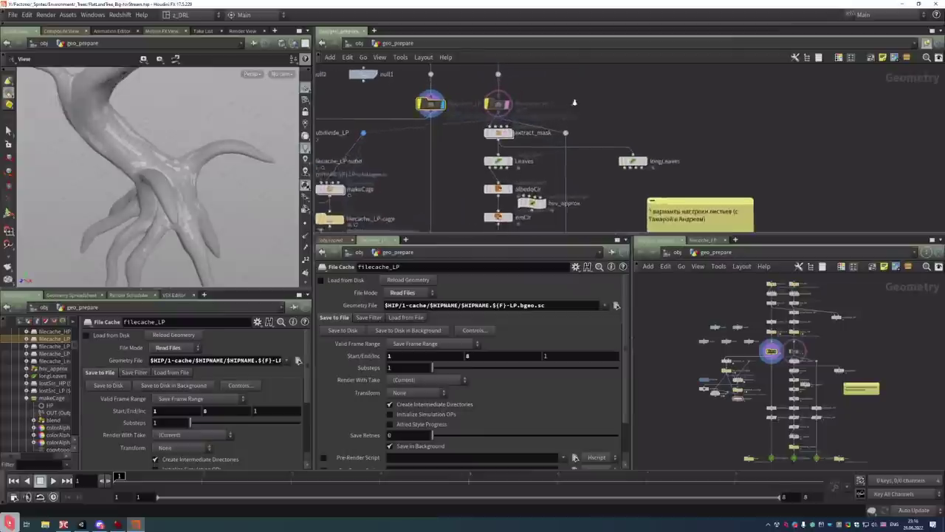
{"action": "scroll", "coordinate": [573, 102], "scroll_direction": "up", "scroll_amount": 1}
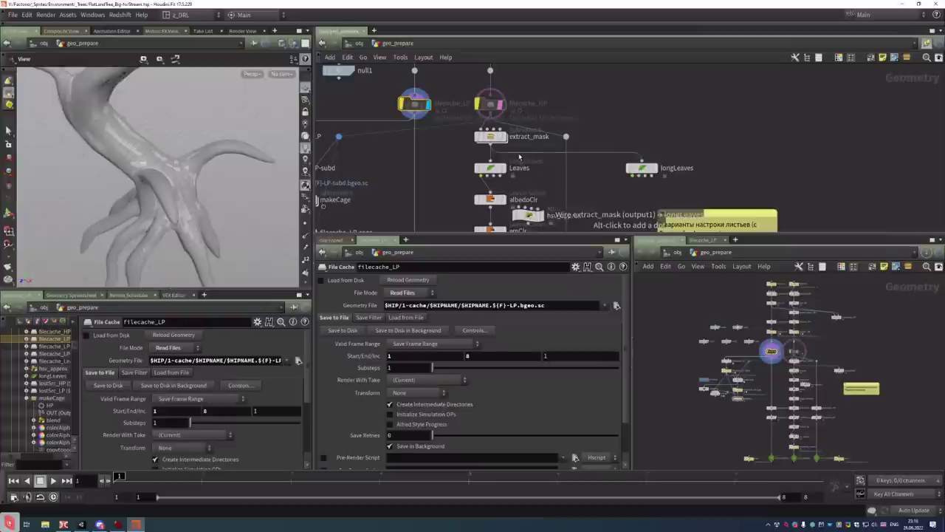
{"action": "scroll", "coordinate": [537, 181], "scroll_direction": "up", "scroll_amount": 1}
{"action": "scroll", "coordinate": [537, 182], "scroll_direction": "up", "scroll_amount": 3}
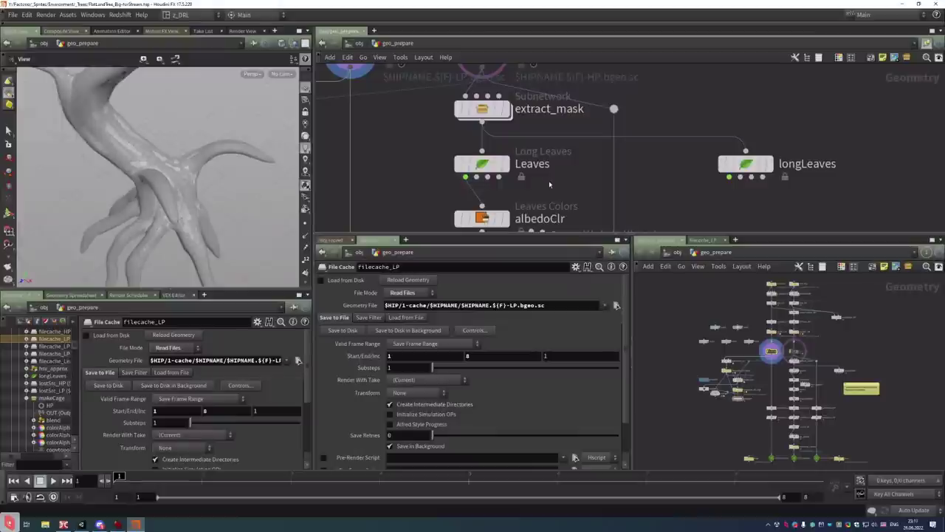
Select the Leaves node and display the extract_mask output
{"action": "left_click", "coordinate": [484, 164]}
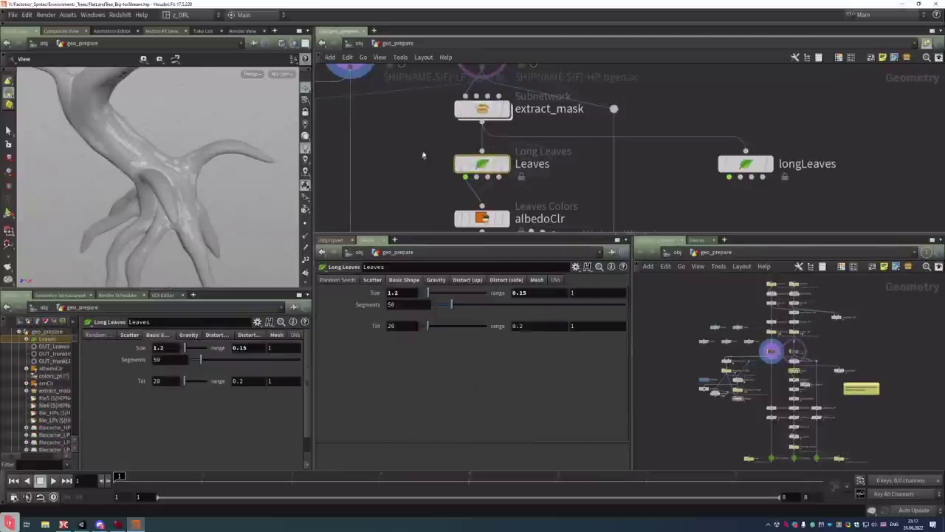
{"action": "scroll", "coordinate": [511, 108], "scroll_direction": "down", "scroll_amount": 1}
{"action": "middle_click_drag", "start_coordinate": [511, 108], "coordinate": [494, 178]}
{"action": "left_click", "coordinate": [494, 178]}
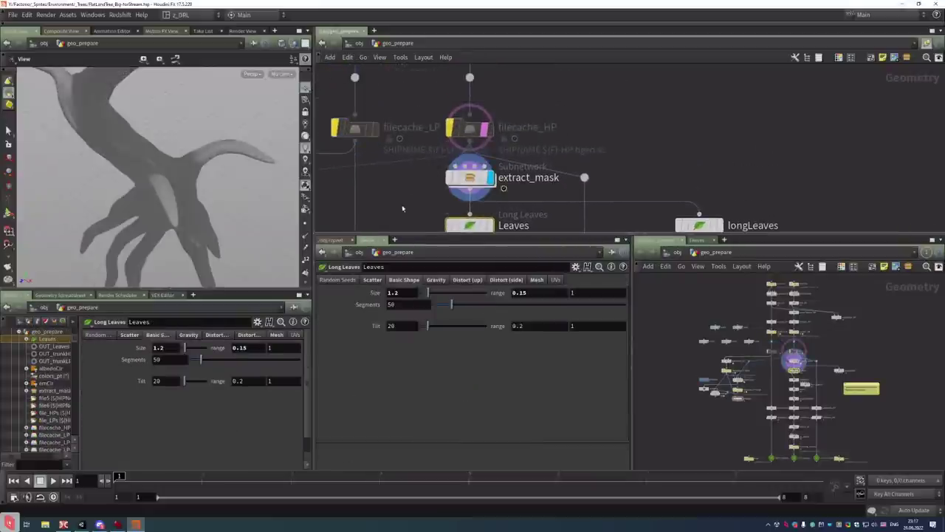
{"action": "middle_click_drag", "start_coordinate": [403, 211], "coordinate": [419, 168]}
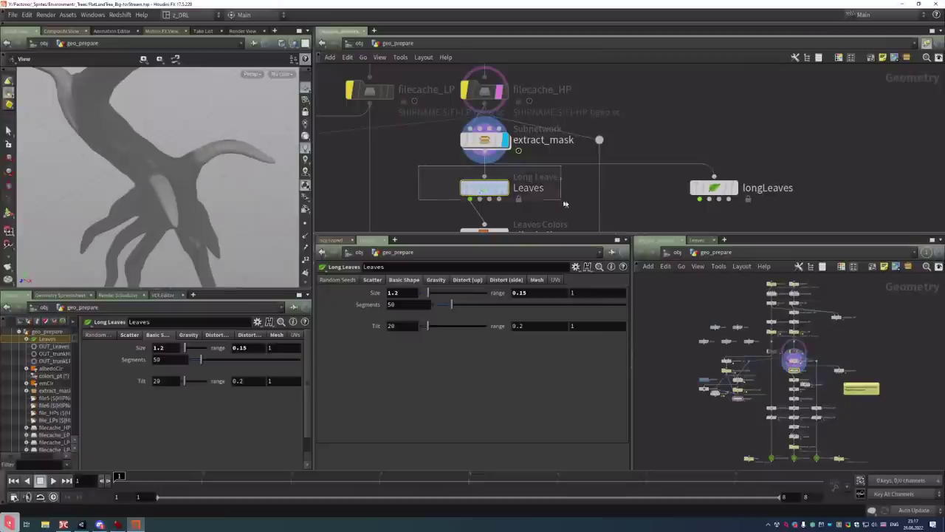
Display the Long Leaves geometry, frame it and orbit around the blue leaves
{"action": "mouse_move", "coordinate": [502, 189]}
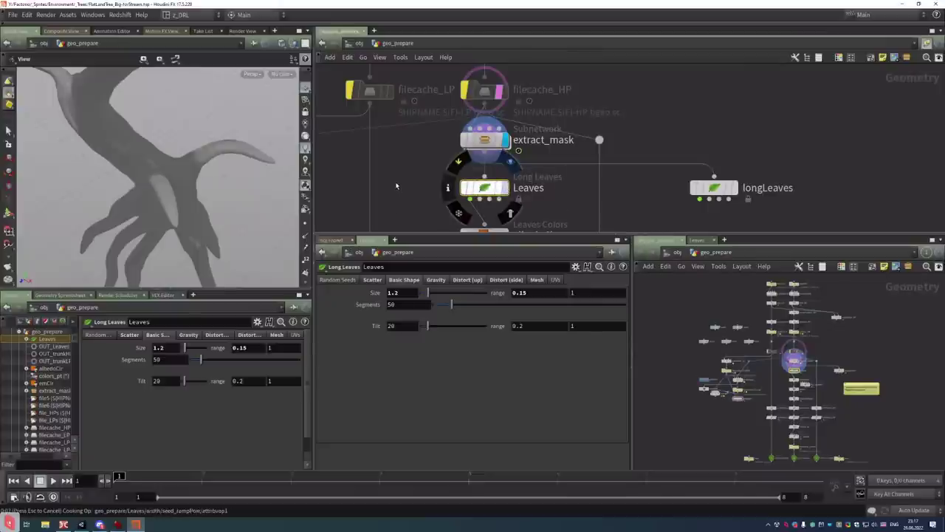
{"action": "key", "text": "r"}
{"action": "key", "text": "h"}
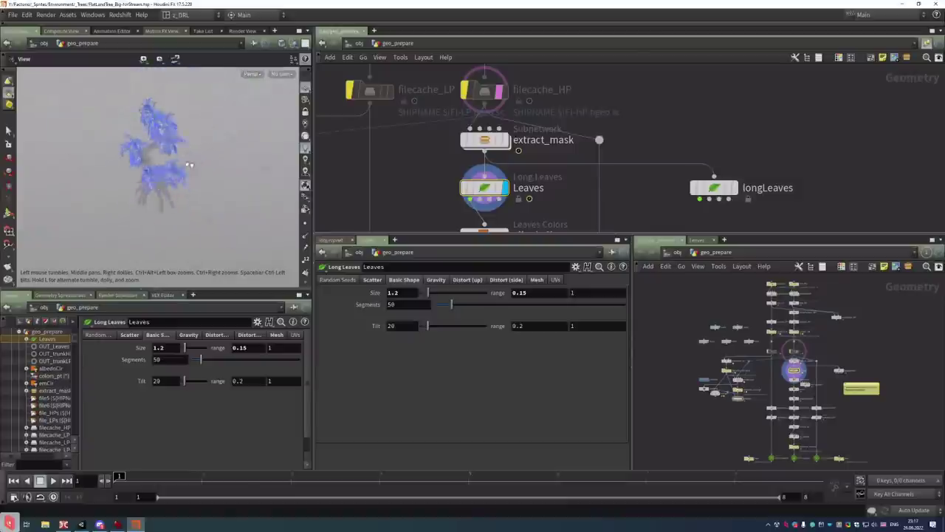
{"action": "scroll", "coordinate": [189, 165], "scroll_direction": "up", "scroll_amount": 5}
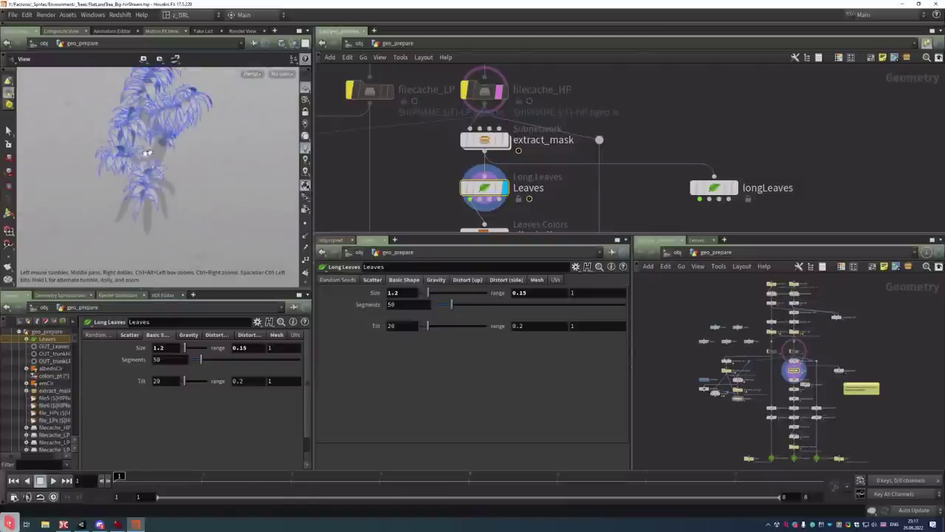
{"action": "left_click_drag", "start_coordinate": [148, 152], "coordinate": [221, 188]}
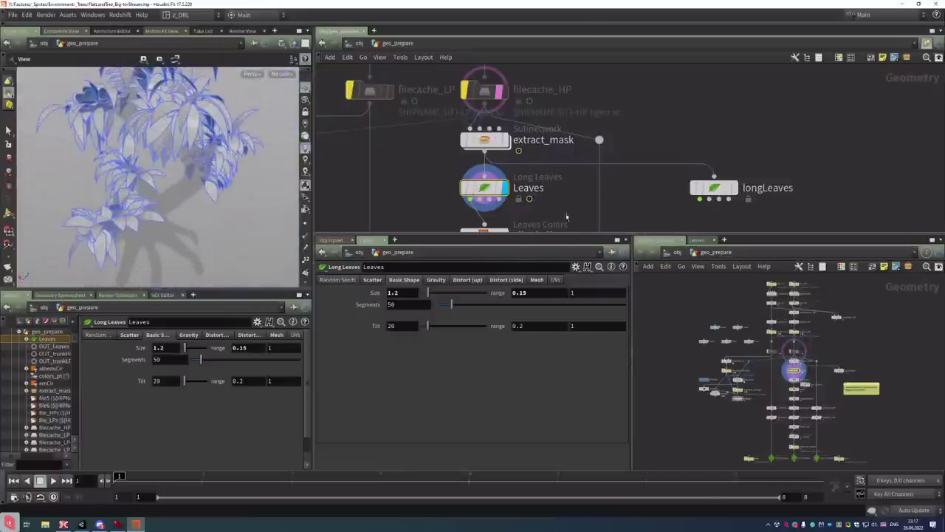
{"action": "middle_click_drag", "start_coordinate": [547, 213], "coordinate": [597, 197]}
Allow editing of Leaves' contents, dive inside and display the scatter output
{"action": "right_click", "coordinate": [534, 174]}
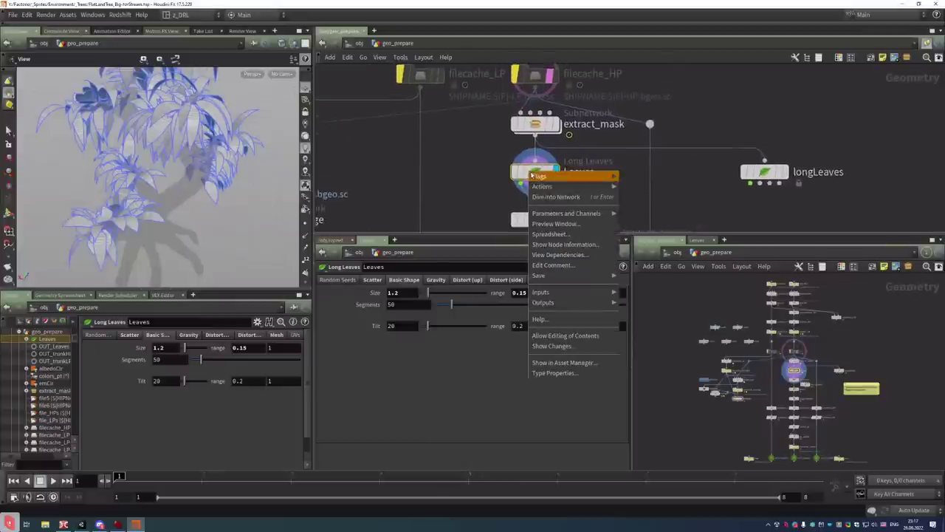
{"action": "left_click", "coordinate": [561, 336]}
{"action": "double_click", "coordinate": [537, 176]}
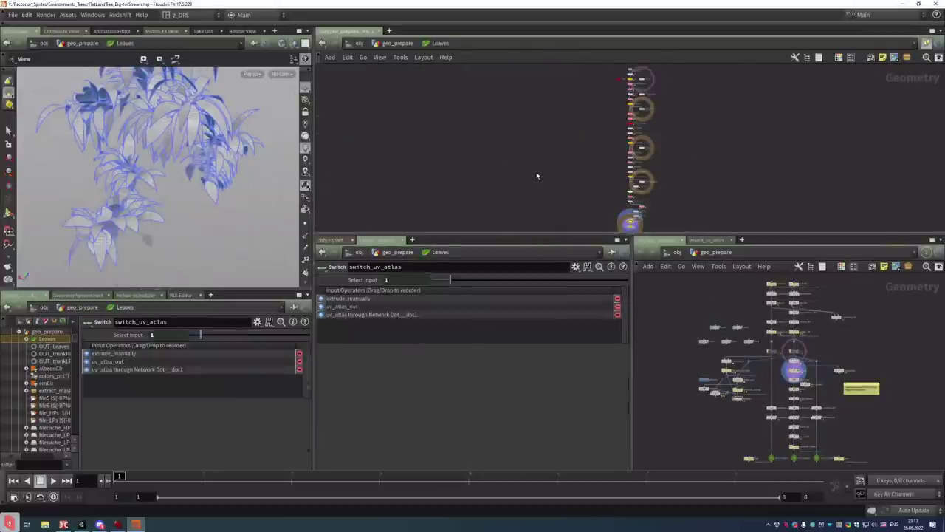
{"action": "scroll", "coordinate": [698, 192], "scroll_direction": "up", "scroll_amount": 5}
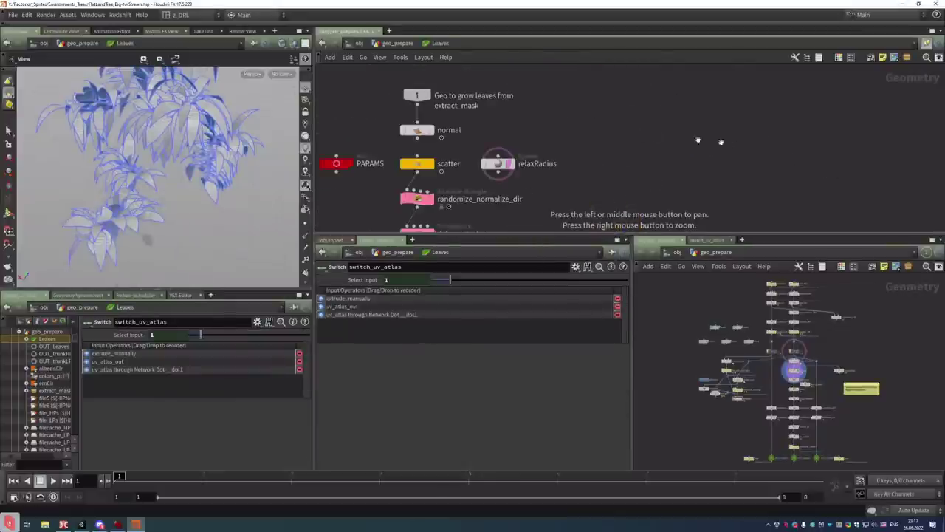
{"action": "scroll", "coordinate": [611, 127], "scroll_direction": "up", "scroll_amount": 3}
{"action": "scroll", "coordinate": [607, 129], "scroll_direction": "down", "scroll_amount": 1}
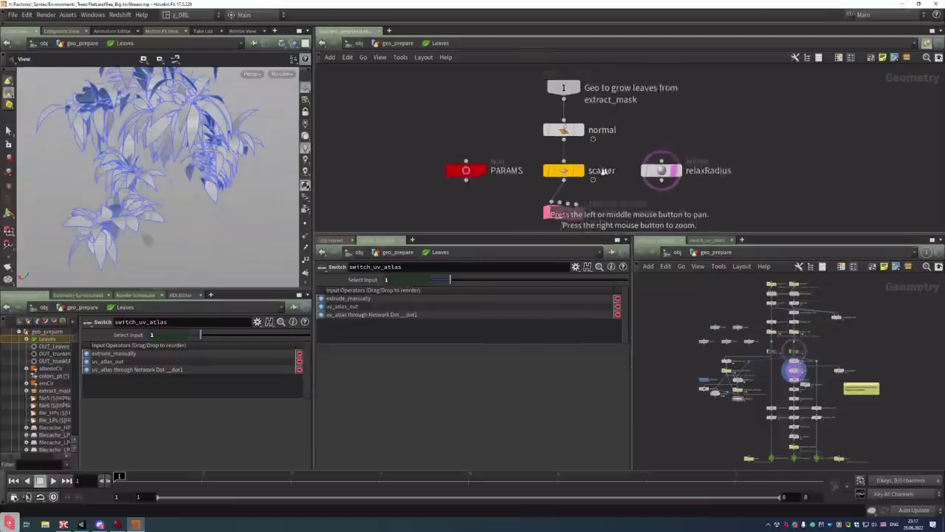
{"action": "scroll", "coordinate": [604, 131], "scroll_direction": "up", "scroll_amount": 2}
{"action": "middle_click_drag", "start_coordinate": [605, 131], "coordinate": [599, 141]}
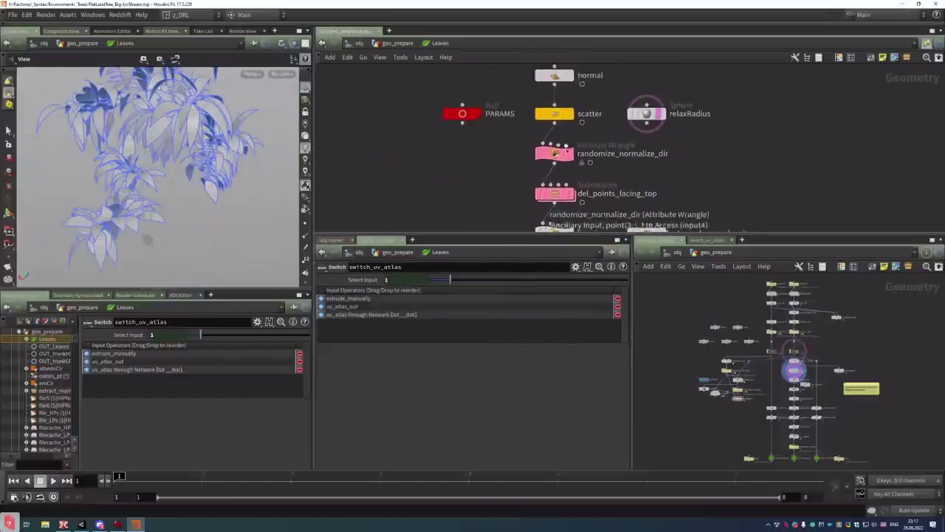
{"action": "left_click", "coordinate": [577, 114]}
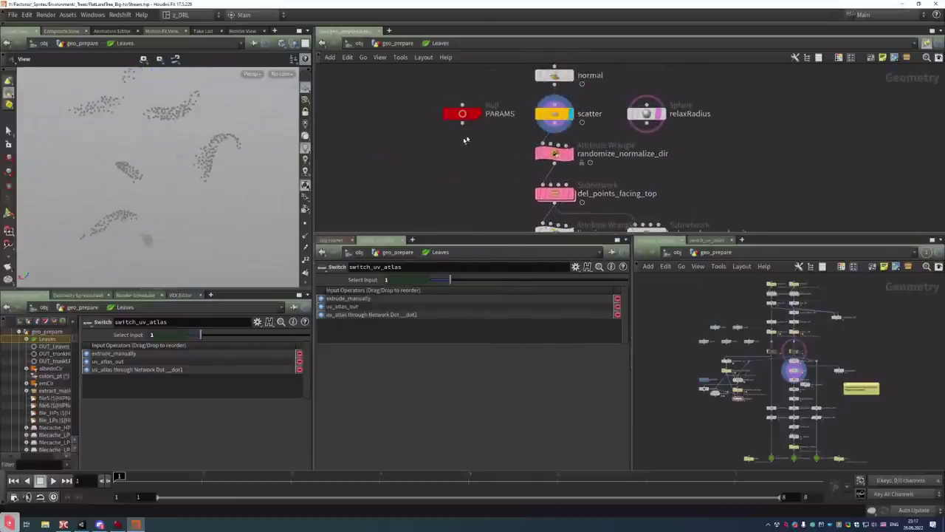
Add a null1 node at the network's top and display it, showing the whole tree
{"action": "middle_click_drag", "start_coordinate": [470, 121], "coordinate": [492, 167]}
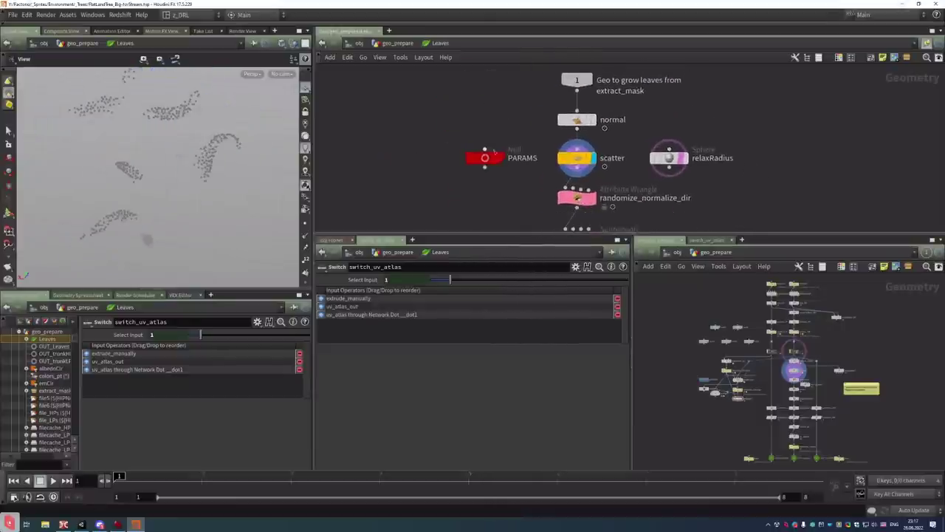
{"action": "key", "text": "Tab"}
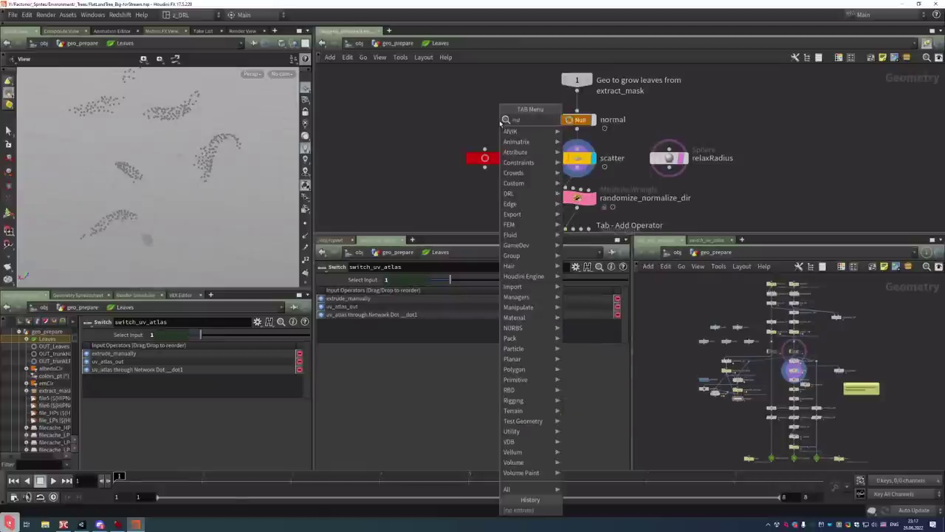
{"action": "left_click", "coordinate": [499, 123]}
{"action": "left_click", "coordinate": [481, 111]}
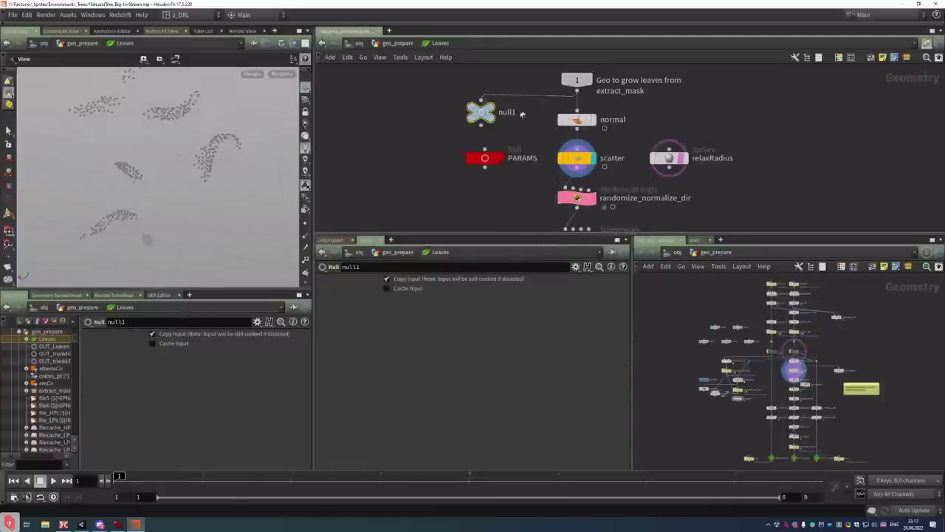
{"action": "left_click", "coordinate": [503, 132]}
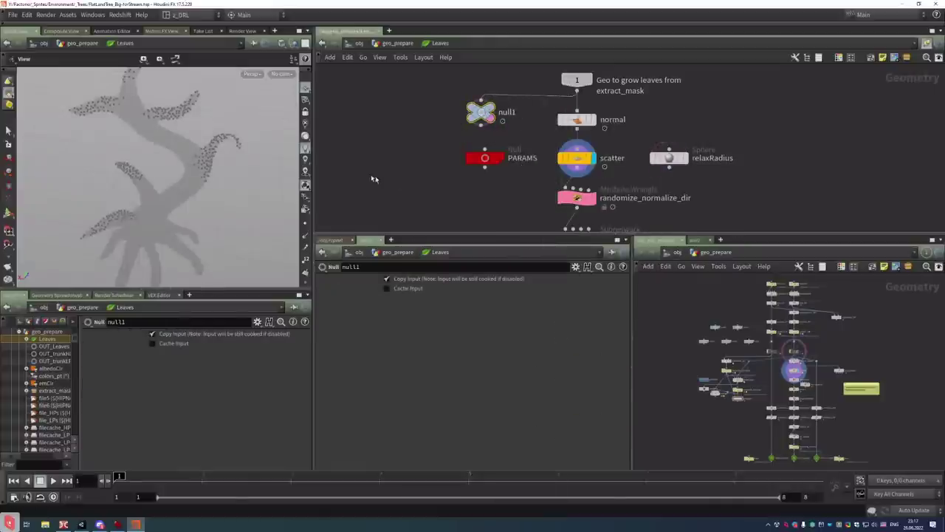
{"action": "left_click_drag", "start_coordinate": [232, 152], "coordinate": [156, 137]}
{"action": "left_click_drag", "start_coordinate": [518, 206], "coordinate": [482, 109]}
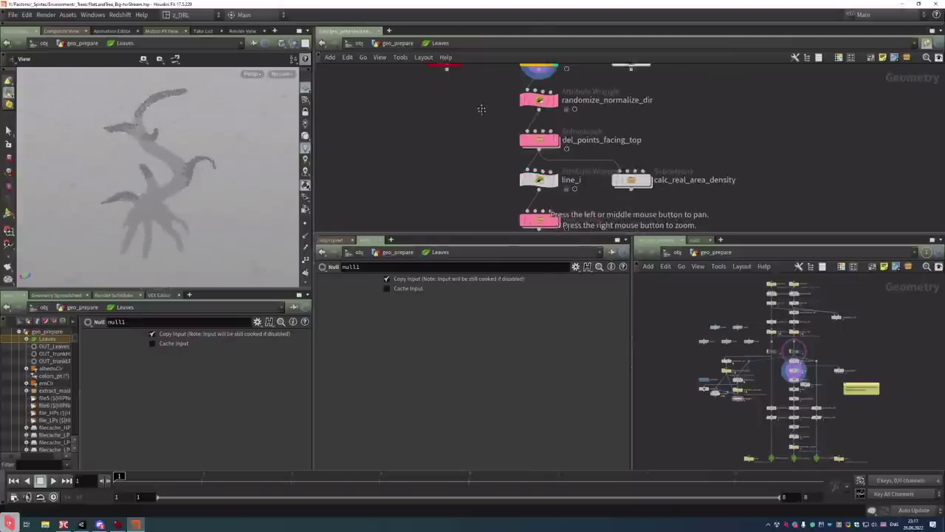
Inspect randomize_normalize_dir through create_lines and display create_lines' coloured leaf lines
{"action": "left_click", "coordinate": [539, 99]}
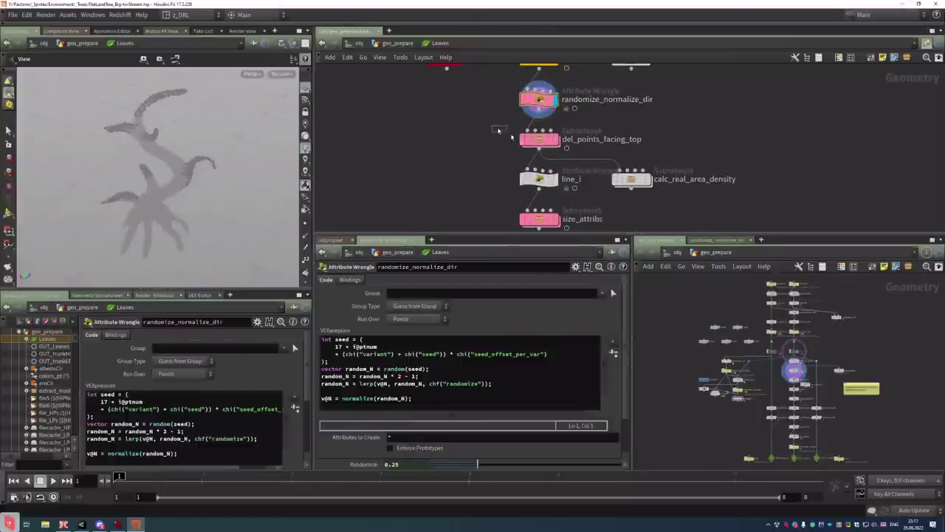
{"action": "left_click", "coordinate": [539, 138]}
{"action": "left_click", "coordinate": [539, 179]}
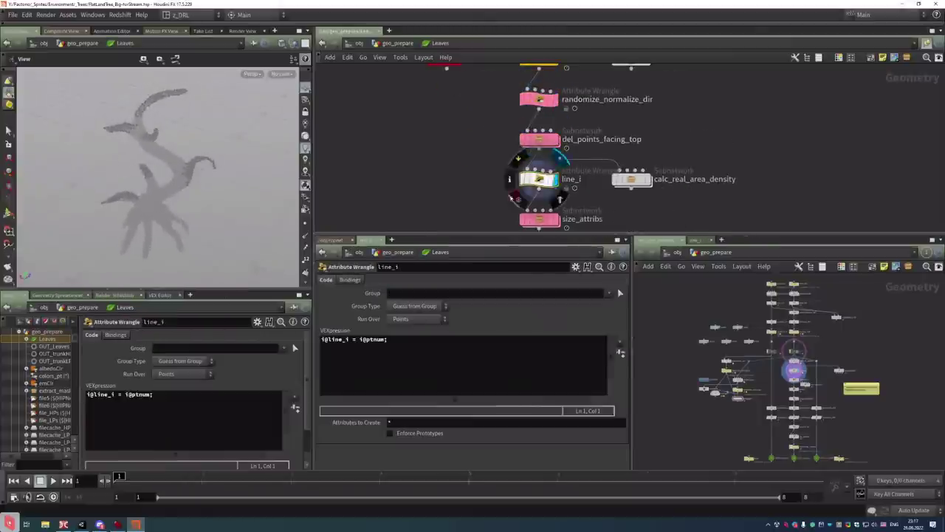
{"action": "middle_click_drag", "start_coordinate": [539, 179], "coordinate": [539, 130]}
{"action": "left_click", "coordinate": [539, 169]}
{"action": "middle_click_drag", "start_coordinate": [566, 223], "coordinate": [566, 160]}
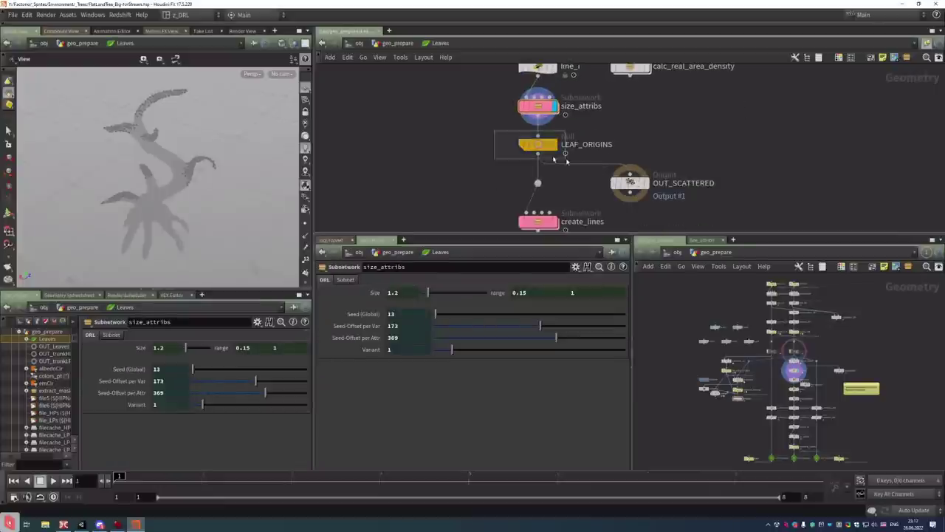
{"action": "left_click", "coordinate": [553, 147]}
{"action": "middle_click_drag", "start_coordinate": [561, 224], "coordinate": [571, 183]}
{"action": "left_click", "coordinate": [571, 183]}
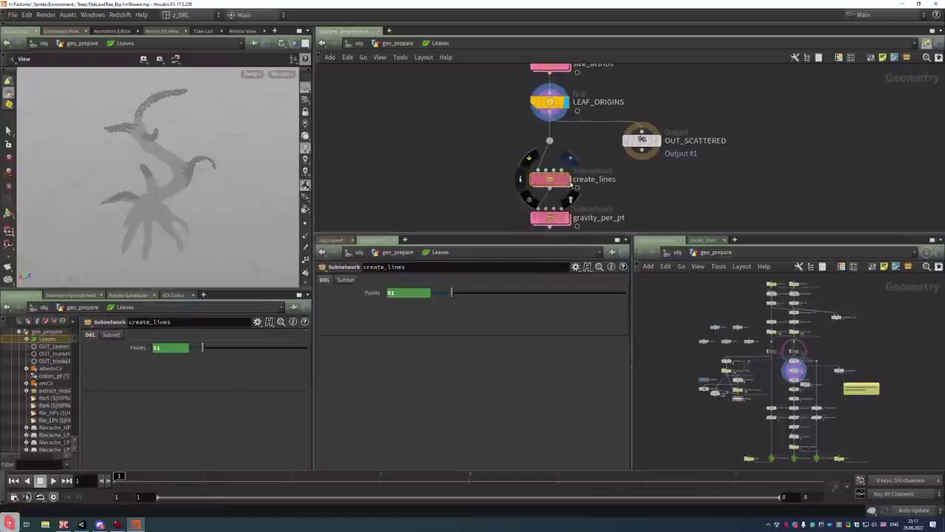
{"action": "left_click", "coordinate": [571, 183]}
{"action": "left_click_drag", "start_coordinate": [147, 177], "coordinate": [151, 155]}
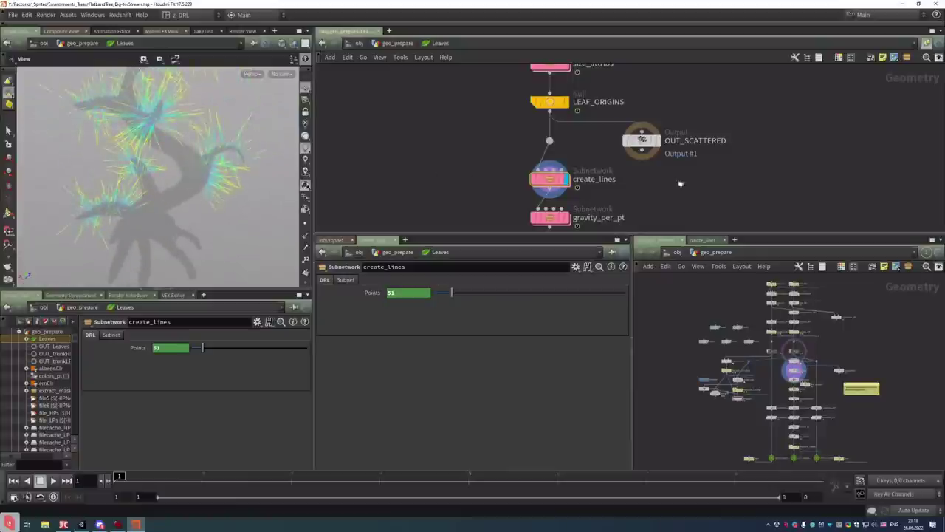
Display gravity_per_pt's leaf lines on the tree and select bend_curves_with_gravity
{"action": "middle_click_drag", "start_coordinate": [680, 183], "coordinate": [695, 114]}
{"action": "left_click", "coordinate": [563, 147]}
{"action": "left_click", "coordinate": [580, 147]}
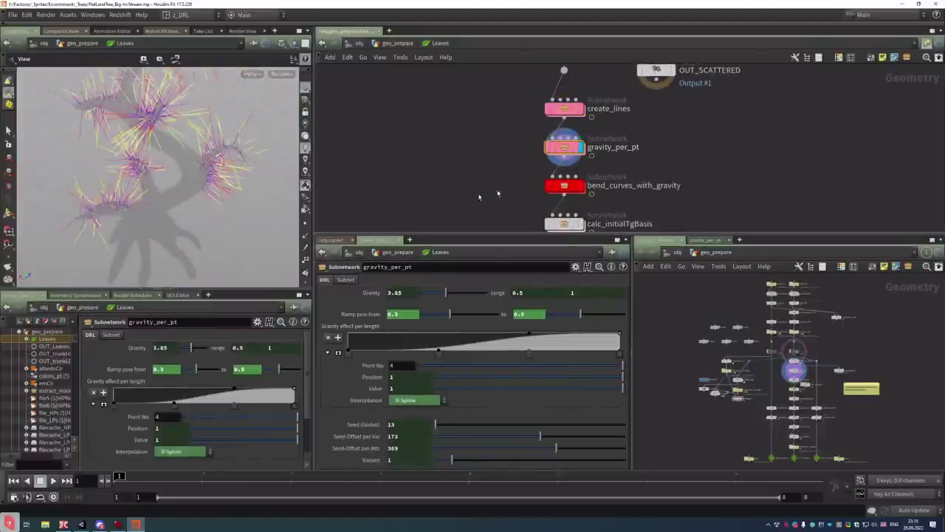
{"action": "left_click_drag", "start_coordinate": [212, 204], "coordinate": [163, 143]}
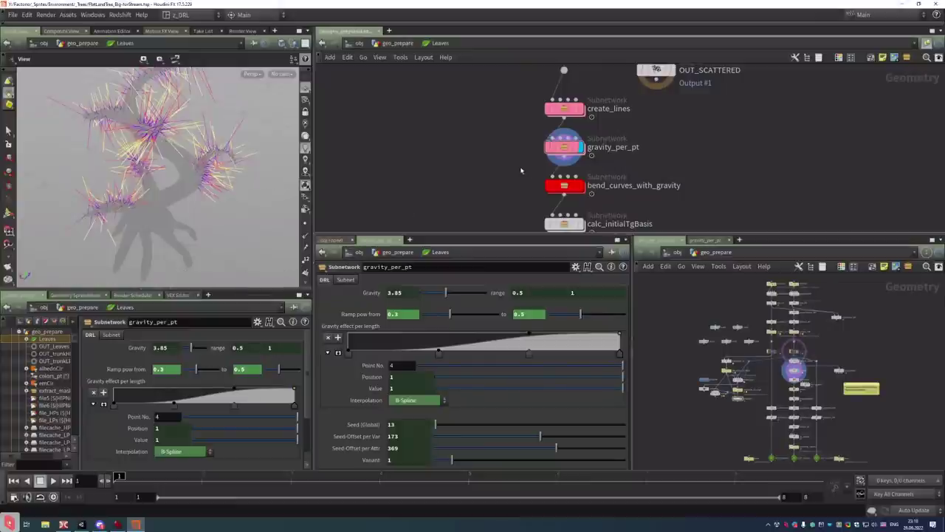
{"action": "left_click_drag", "start_coordinate": [179, 163], "coordinate": [142, 162]}
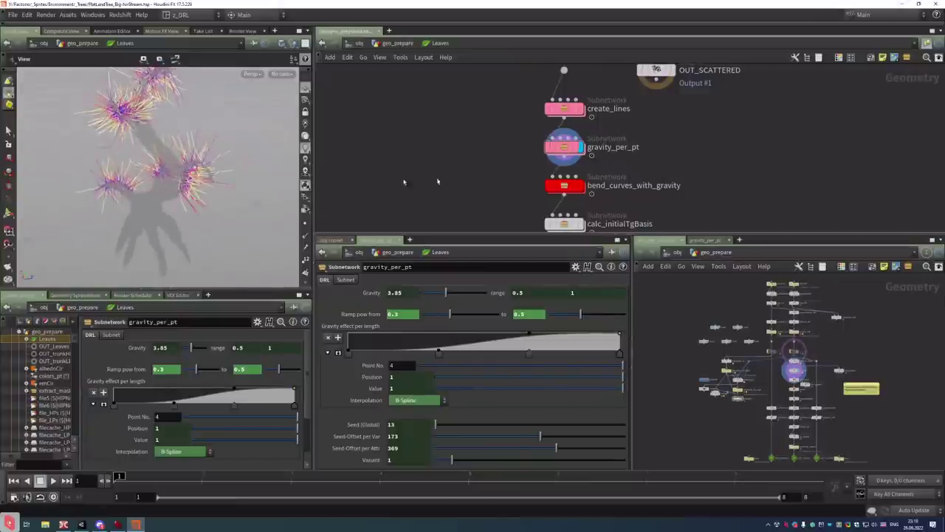
{"action": "left_click", "coordinate": [564, 185]}
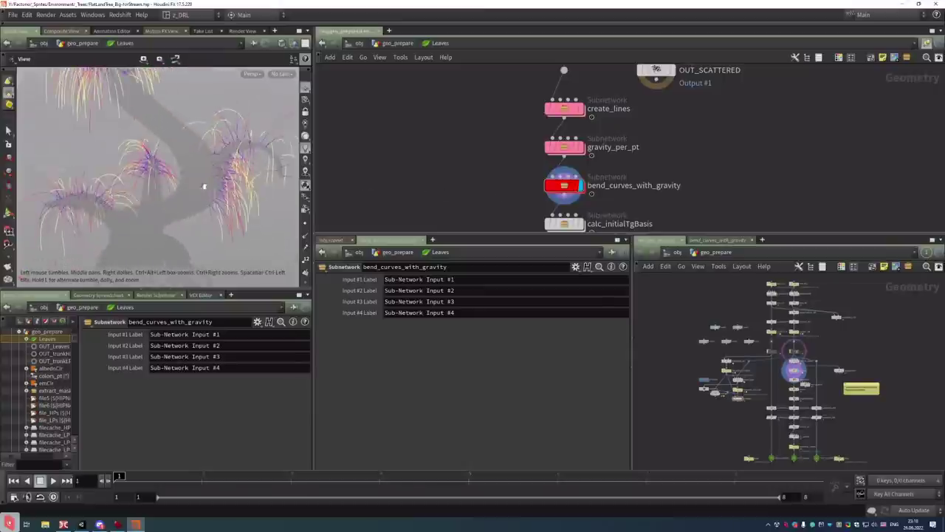
{"action": "double_click", "coordinate": [564, 185]}
{"action": "scroll", "coordinate": [682, 198], "scroll_direction": "up", "scroll_amount": 2}
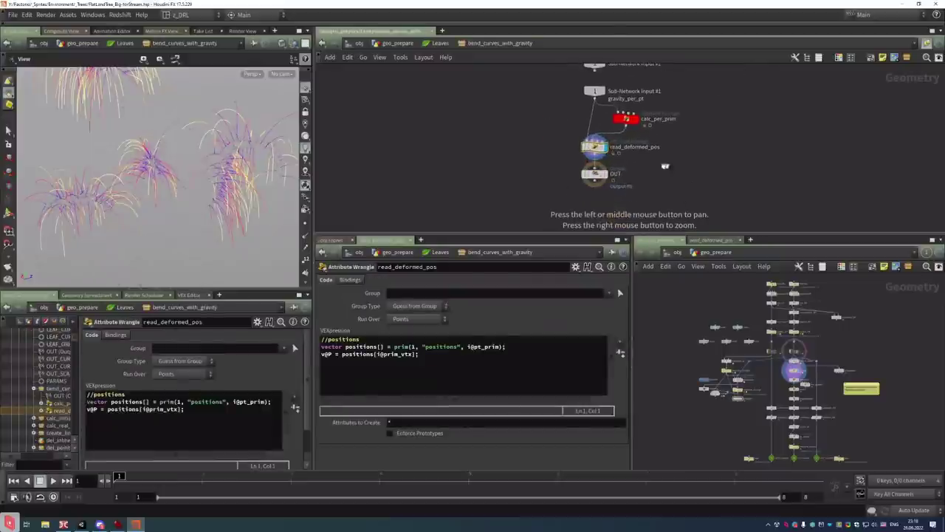
{"action": "left_click", "coordinate": [626, 118]}
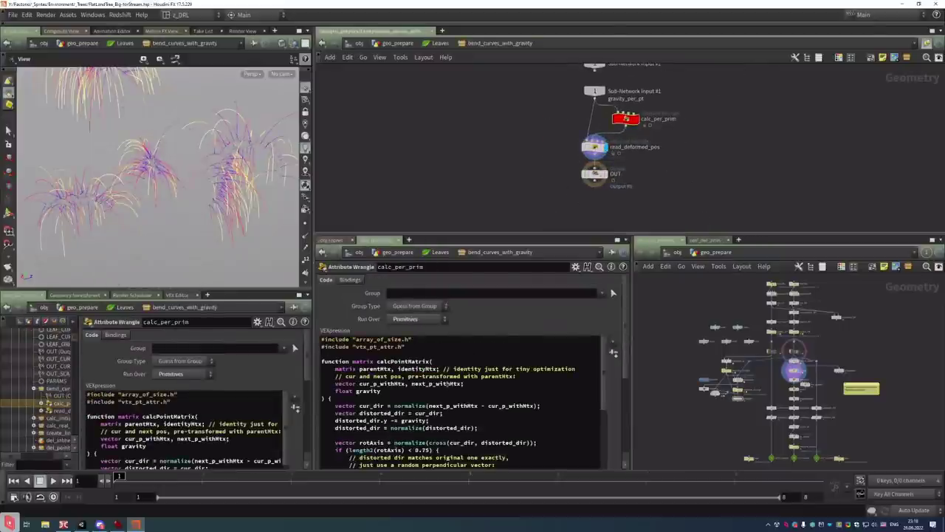
{"action": "key", "text": "alt+e"}
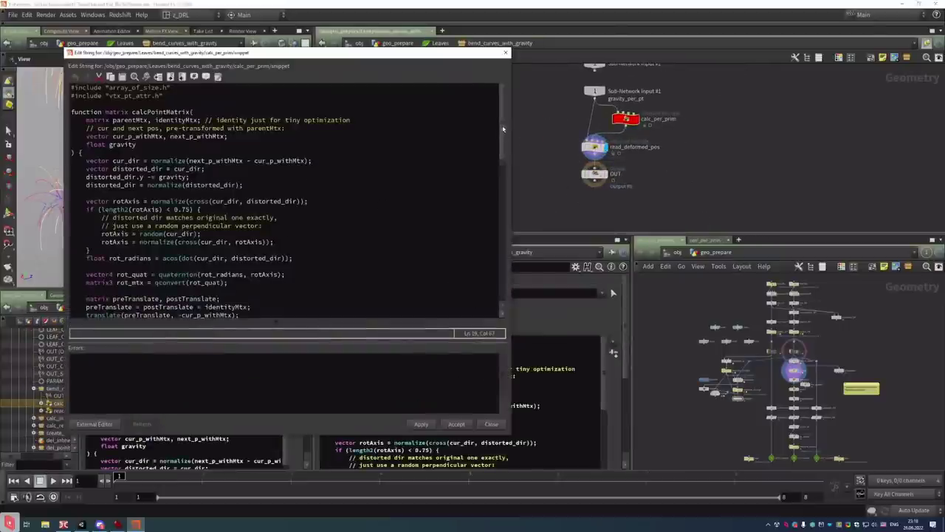
{"action": "left_click_drag", "start_coordinate": [503, 129], "coordinate": [497, 316]}
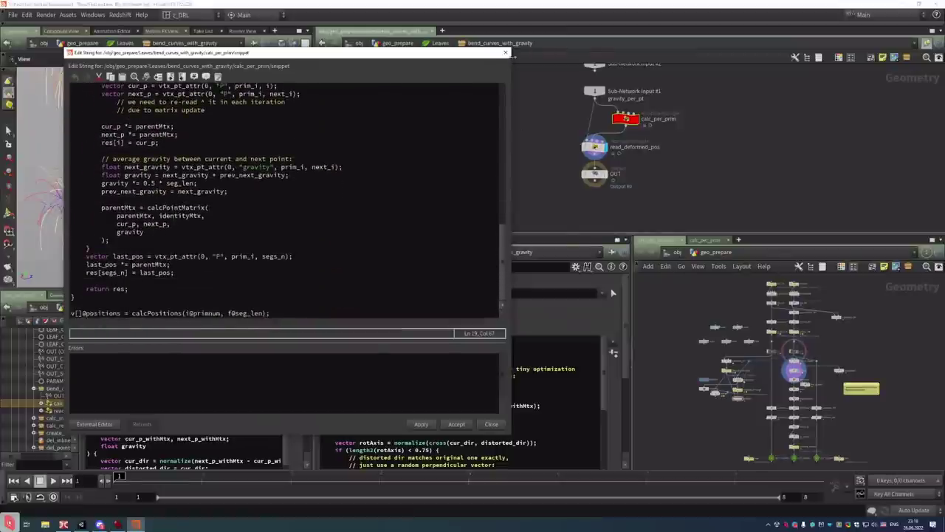
{"action": "left_click", "coordinate": [506, 52]}
{"action": "left_click", "coordinate": [440, 43]}
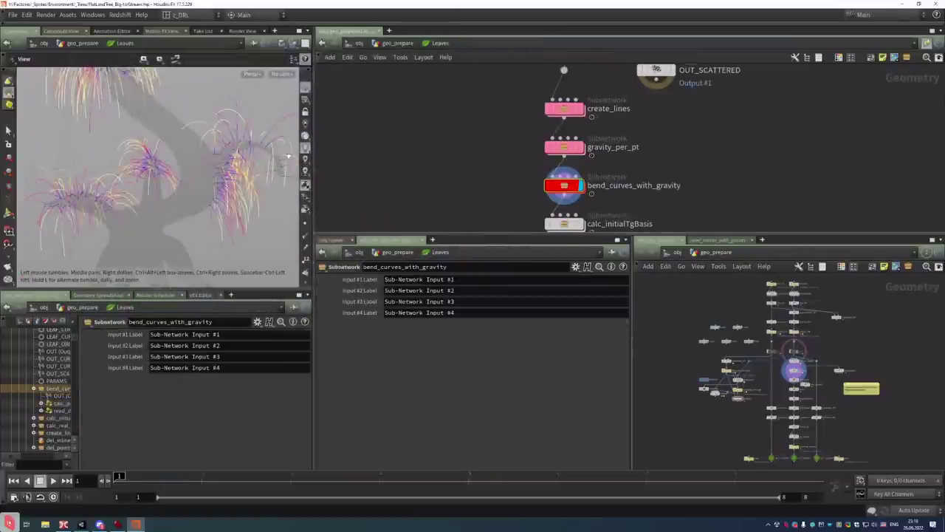
{"action": "left_click_drag", "start_coordinate": [258, 209], "coordinate": [197, 141]}
{"action": "middle_click_drag", "start_coordinate": [504, 190], "coordinate": [504, 144]}
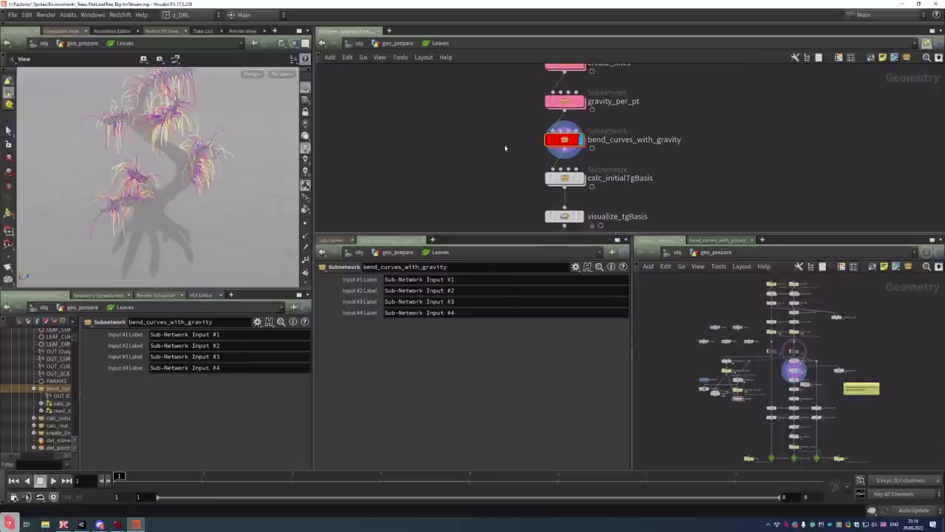
Display visualize_tgBasis tick marks on the leaf strands and orbit to inspect them
{"action": "left_click", "coordinate": [565, 178]}
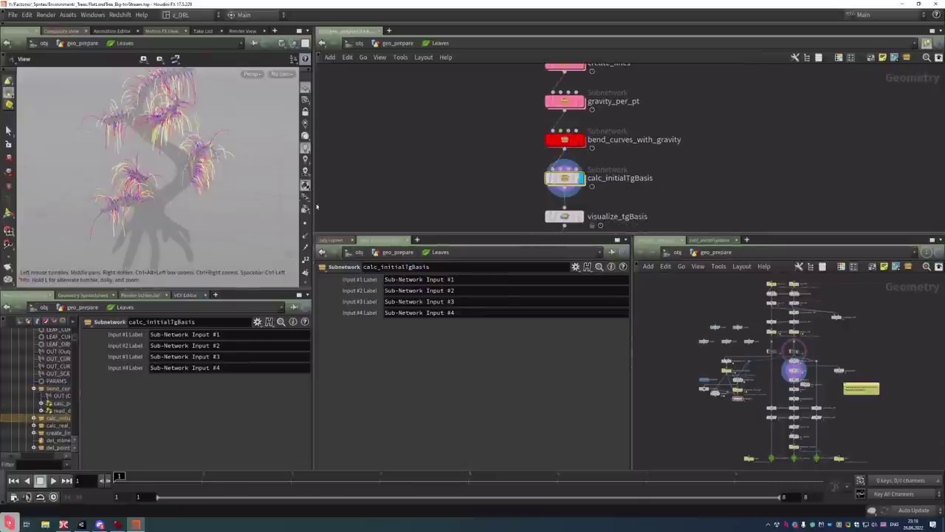
{"action": "scroll", "coordinate": [224, 196], "scroll_direction": "up", "scroll_amount": 10}
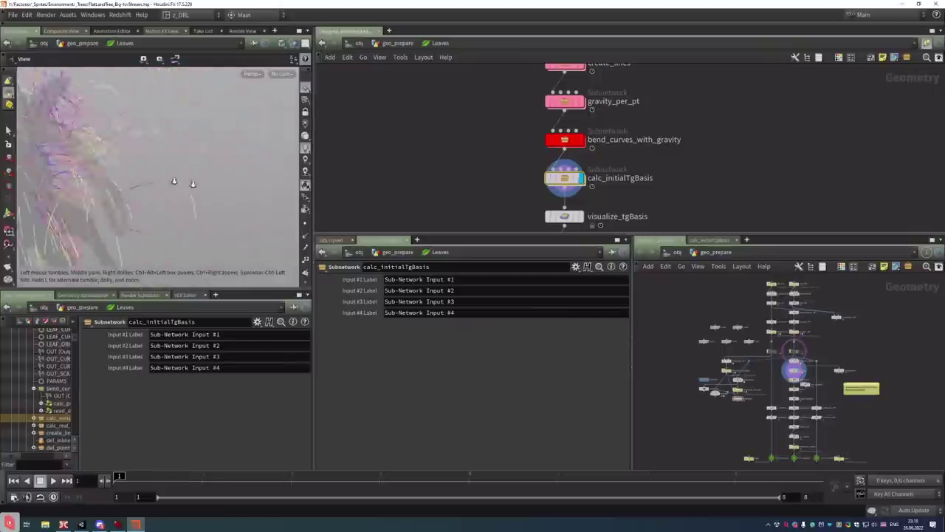
{"action": "scroll", "coordinate": [220, 181], "scroll_direction": "down", "scroll_amount": 5}
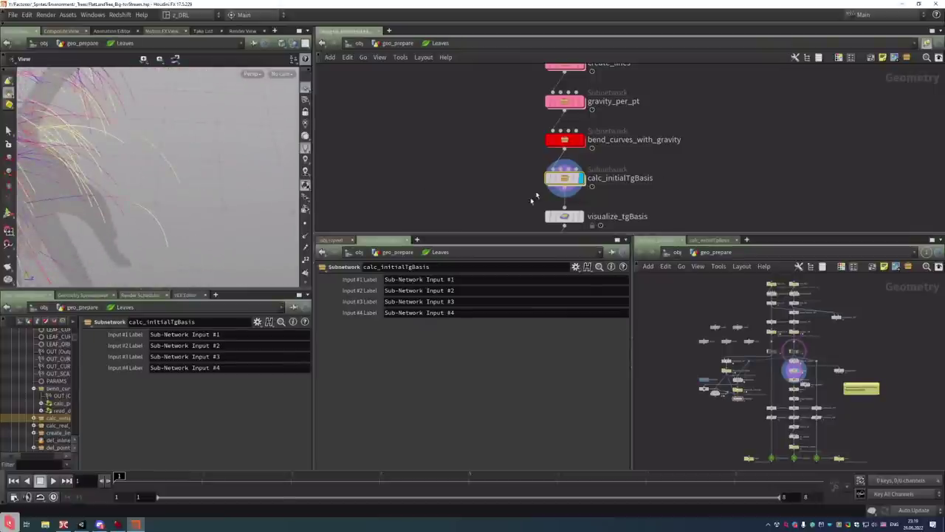
{"action": "left_click", "coordinate": [580, 216]}
{"action": "scroll", "coordinate": [144, 174], "scroll_direction": "down", "scroll_amount": 3}
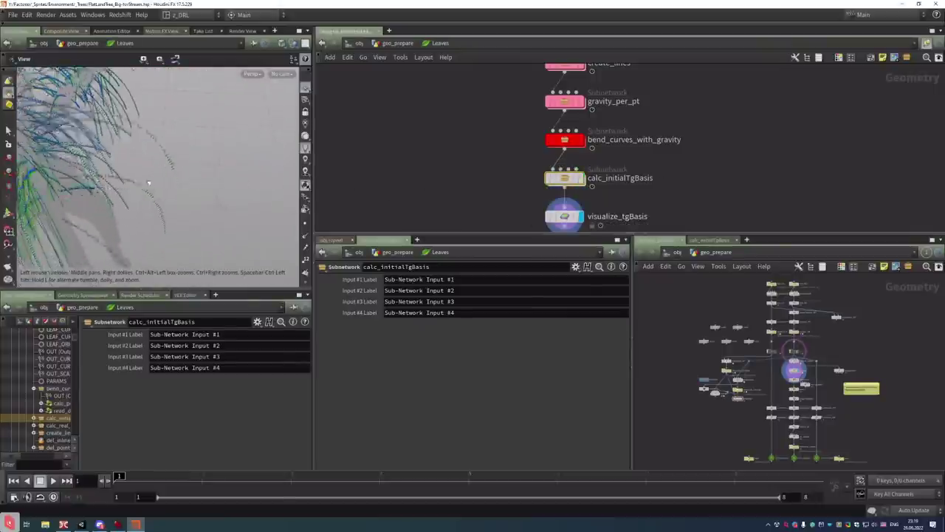
{"action": "scroll", "coordinate": [93, 156], "scroll_direction": "up", "scroll_amount": 5}
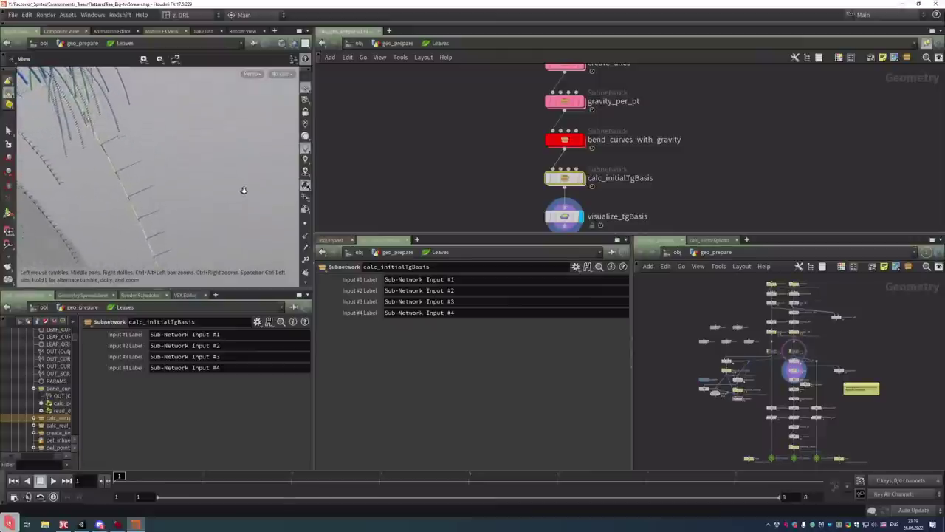
{"action": "scroll", "coordinate": [252, 192], "scroll_direction": "up", "scroll_amount": 1}
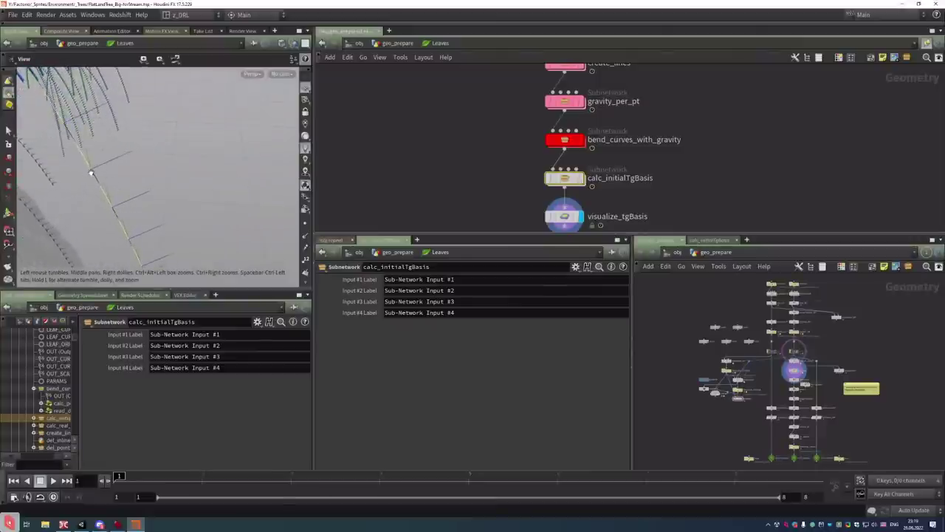
{"action": "scroll", "coordinate": [126, 145], "scroll_direction": "down", "scroll_amount": 8}
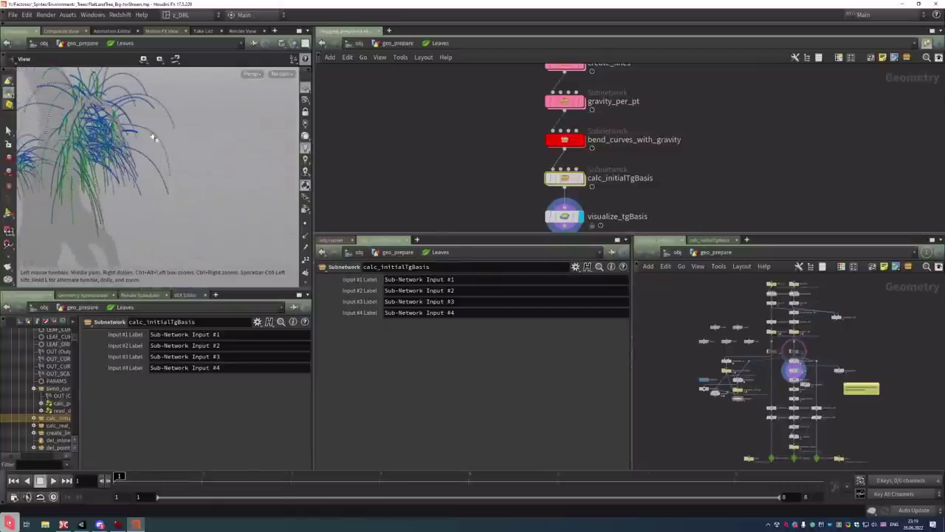
{"action": "scroll", "coordinate": [149, 157], "scroll_direction": "up", "scroll_amount": 8}
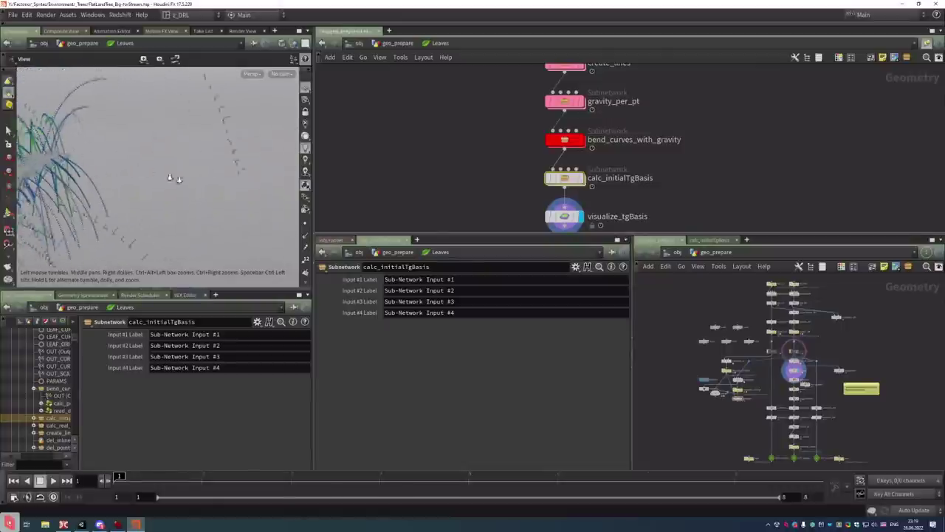
{"action": "left_click_drag", "start_coordinate": [138, 190], "coordinate": [123, 179]}
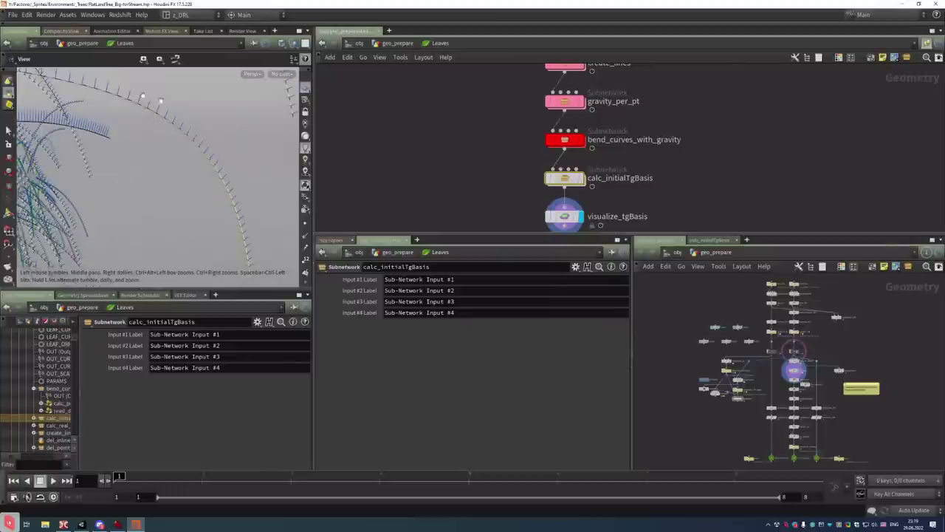
{"action": "left_click_drag", "start_coordinate": [251, 244], "coordinate": [92, 142]}
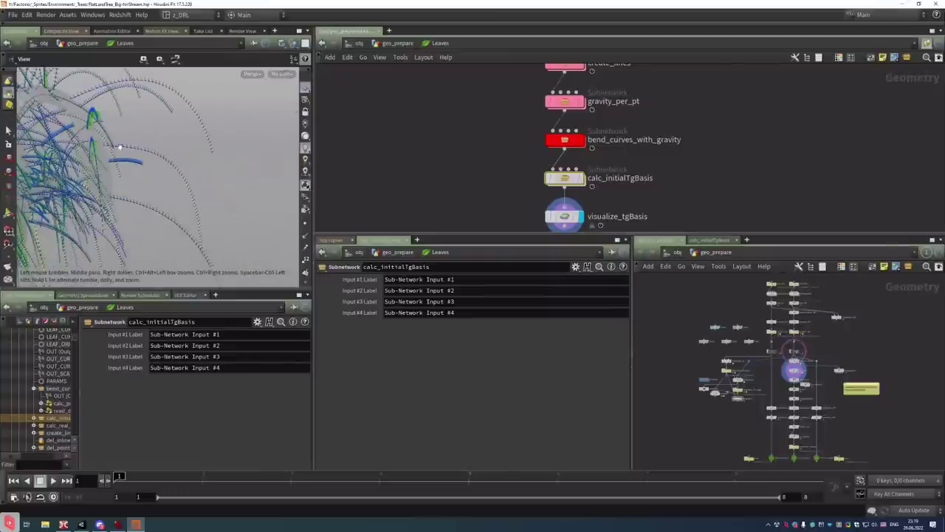
Select the tilt subnetwork to show Tilt 20, range 0.2–1 and Seed 13
{"action": "middle_click_drag", "start_coordinate": [422, 181], "coordinate": [417, 123]}
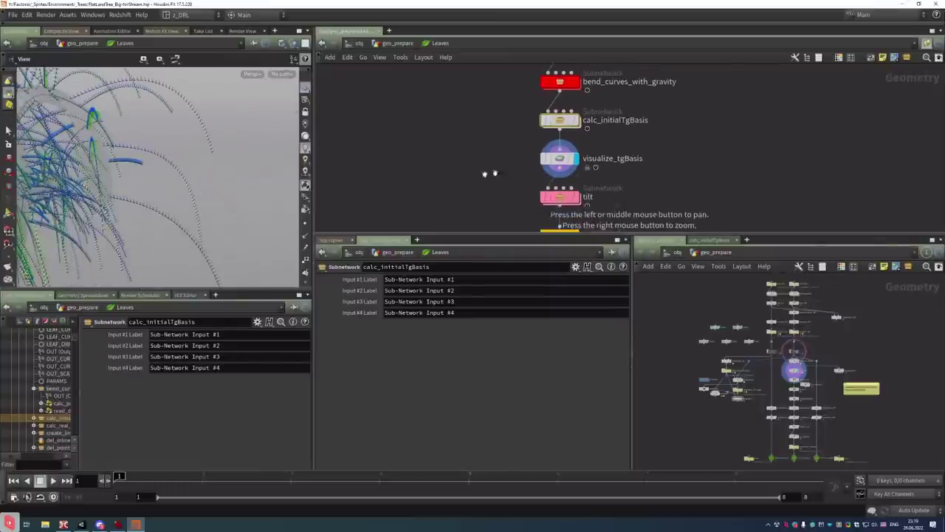
{"action": "left_click", "coordinate": [577, 201]}
{"action": "left_click_drag", "start_coordinate": [179, 169], "coordinate": [208, 166]}
Display the tilt output across the whole tree and select LEAF_CURVES_RAW
{"action": "scroll", "coordinate": [208, 165], "scroll_direction": "up", "scroll_amount": 5}
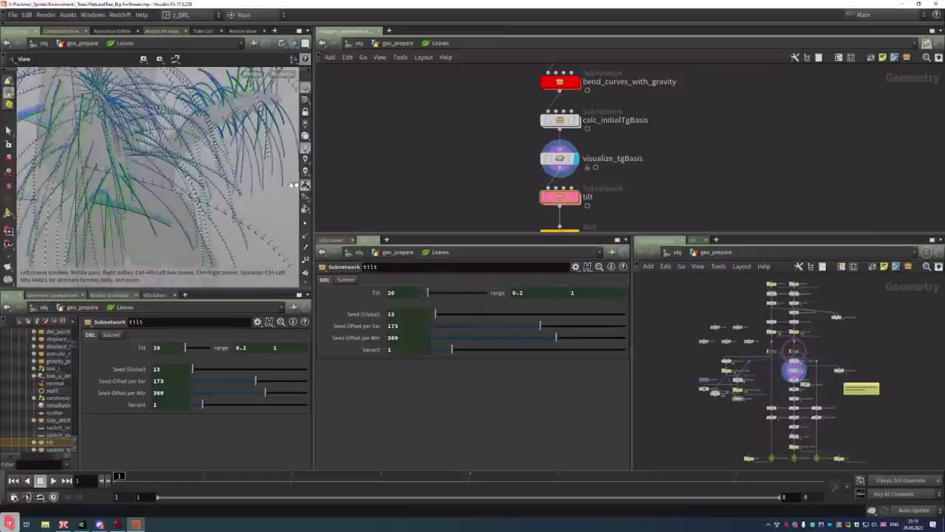
{"action": "left_click", "coordinate": [578, 197]}
{"action": "scroll", "coordinate": [152, 145], "scroll_direction": "down", "scroll_amount": 8}
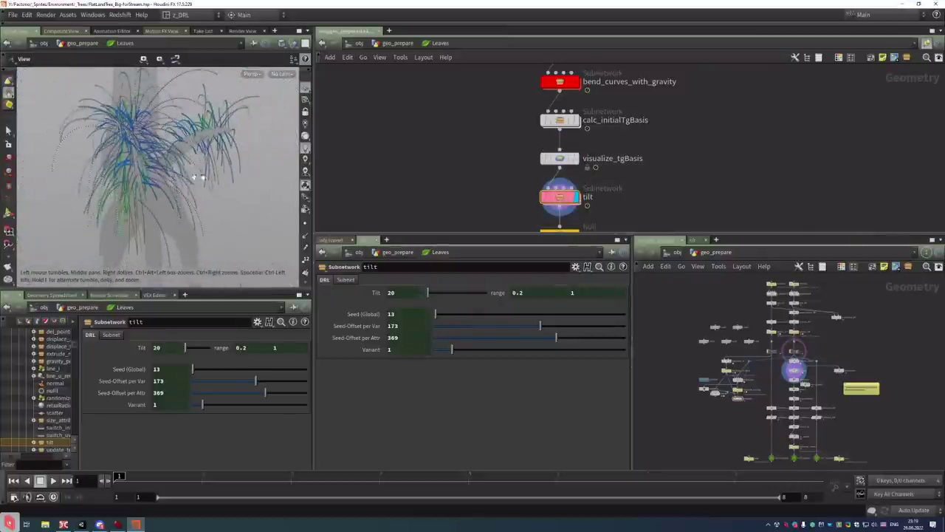
{"action": "left_click_drag", "start_coordinate": [153, 146], "coordinate": [261, 171]}
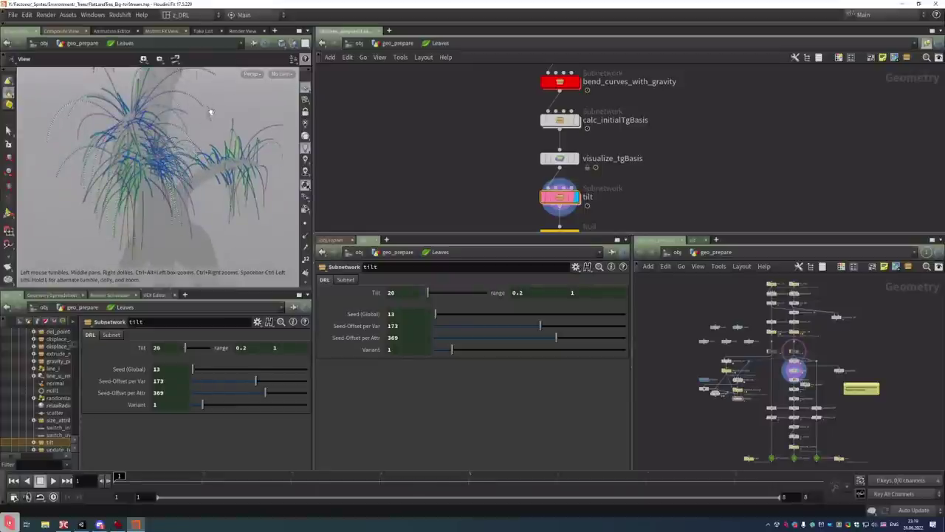
{"action": "middle_click_drag", "start_coordinate": [506, 190], "coordinate": [476, 67]}
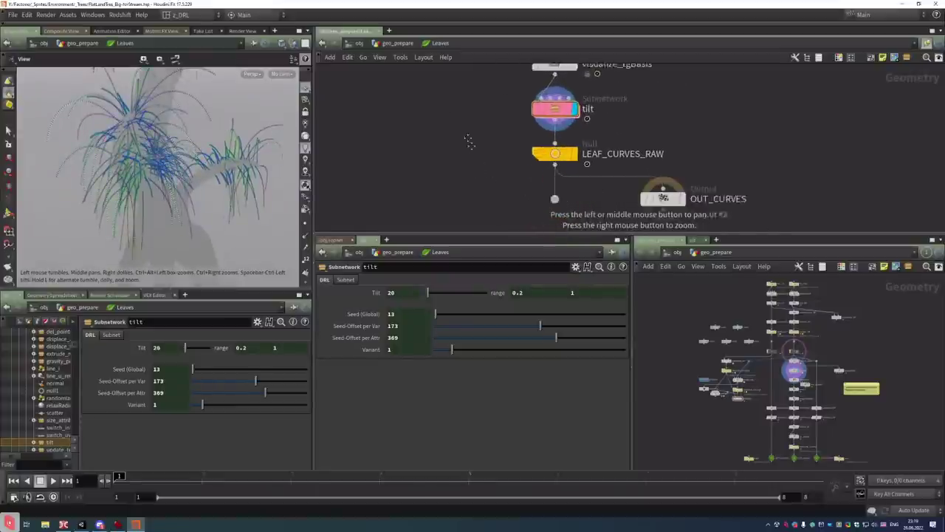
{"action": "left_click", "coordinate": [555, 123]}
Display displace_along_N's curves (Distort 0.05, freq 2, Octaves 3) and orbit them
{"action": "middle_click_drag", "start_coordinate": [471, 192], "coordinate": [468, 148]}
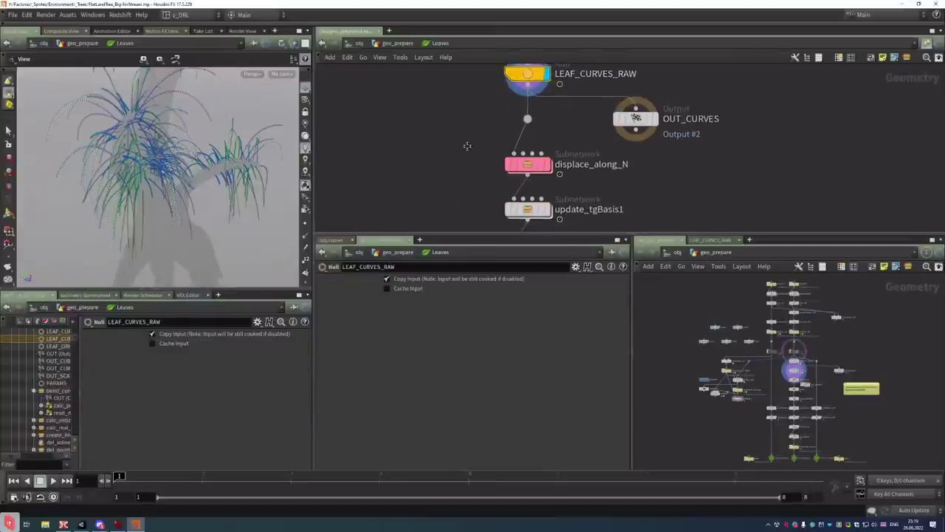
{"action": "left_click", "coordinate": [545, 165]}
{"action": "left_click", "coordinate": [550, 170]}
{"action": "left_click_drag", "start_coordinate": [148, 169], "coordinate": [185, 189]}
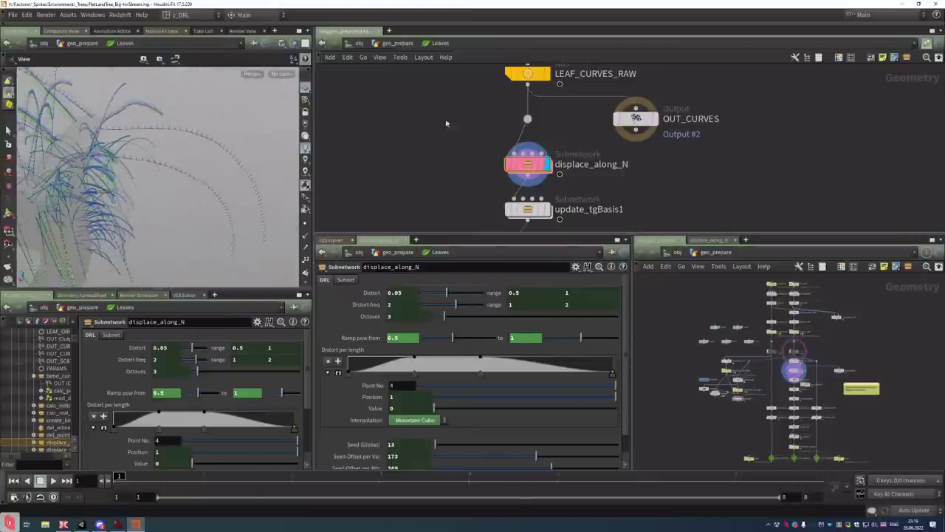
{"action": "middle_click_drag", "start_coordinate": [448, 125], "coordinate": [444, 154]}
Compare the LEAF_CURVES_RAW curves against the displace_along_N curves
{"action": "mouse_move", "coordinate": [547, 107]}
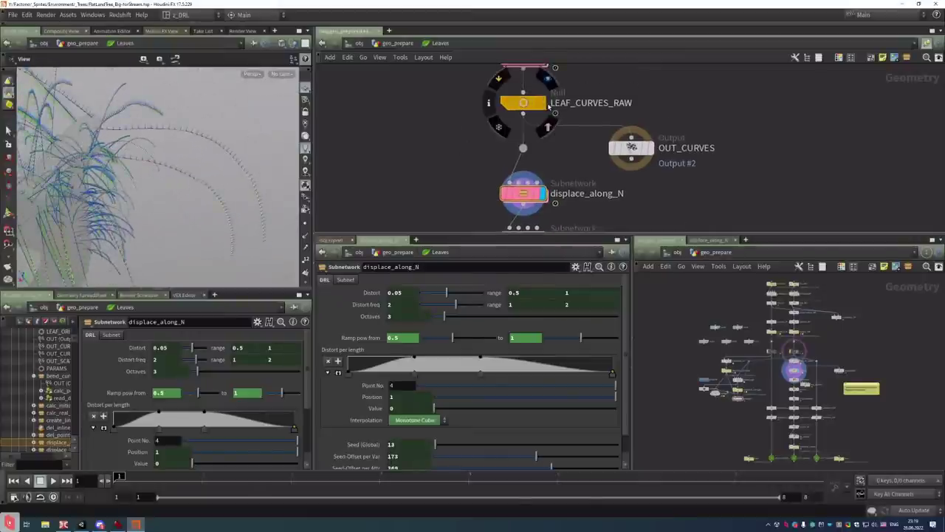
{"action": "left_click", "coordinate": [545, 104]}
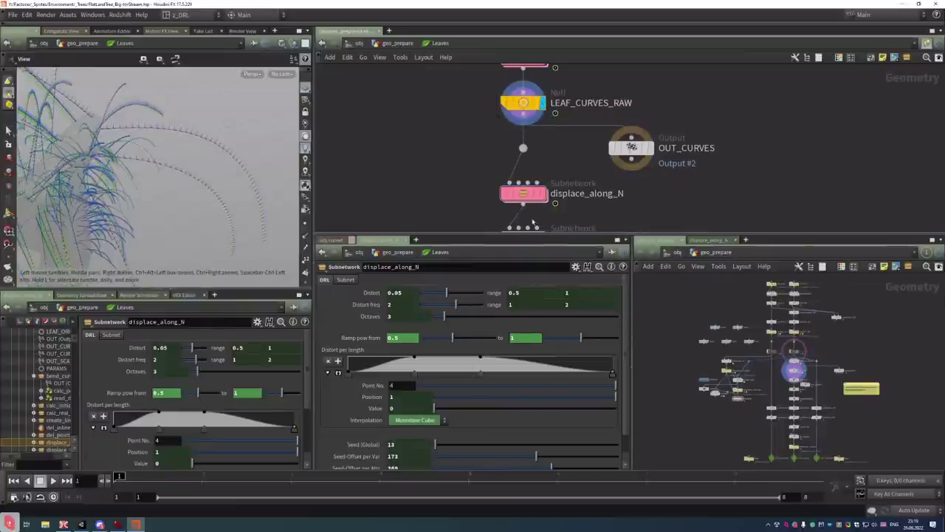
{"action": "left_click", "coordinate": [544, 196]}
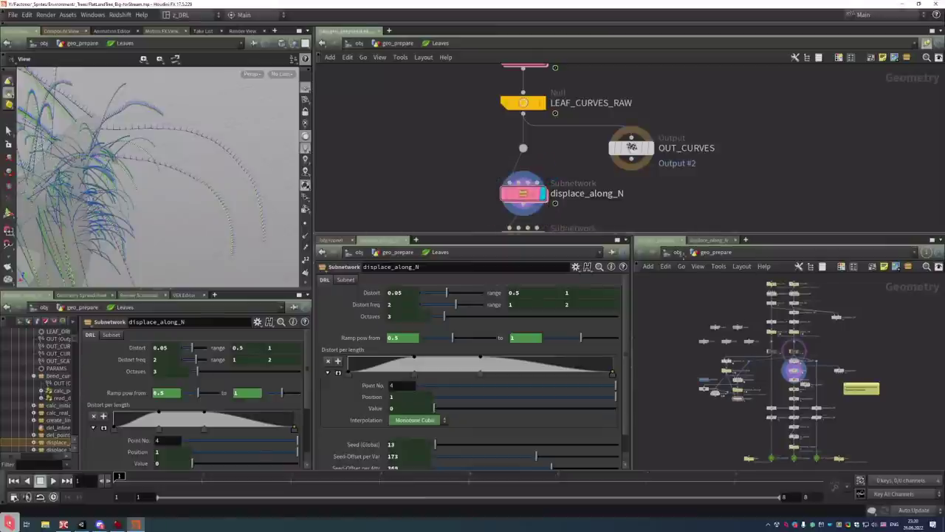
{"action": "scroll", "coordinate": [747, 322], "scroll_direction": "up", "scroll_amount": 6}
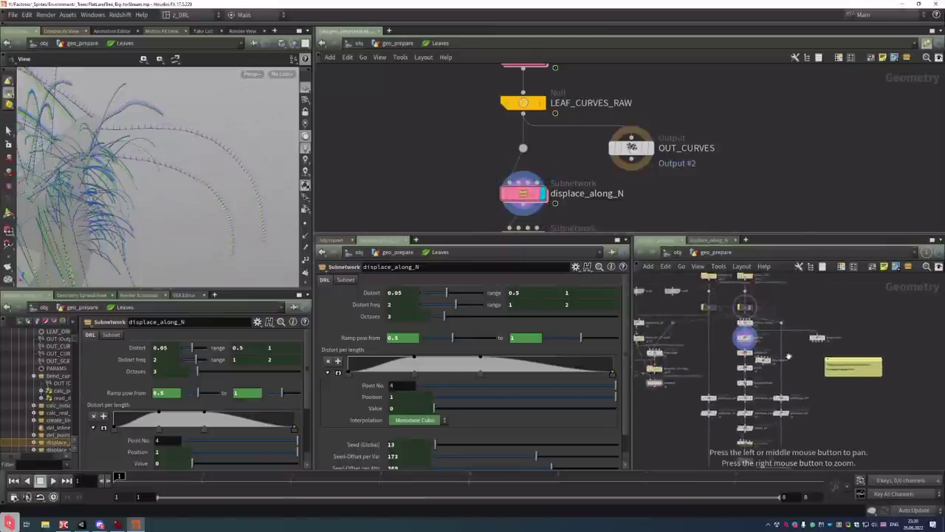
Show the Long Leaves Distort (up) settings and set Distort freq to 1.5
{"action": "middle_click_drag", "start_coordinate": [734, 336], "coordinate": [767, 358]}
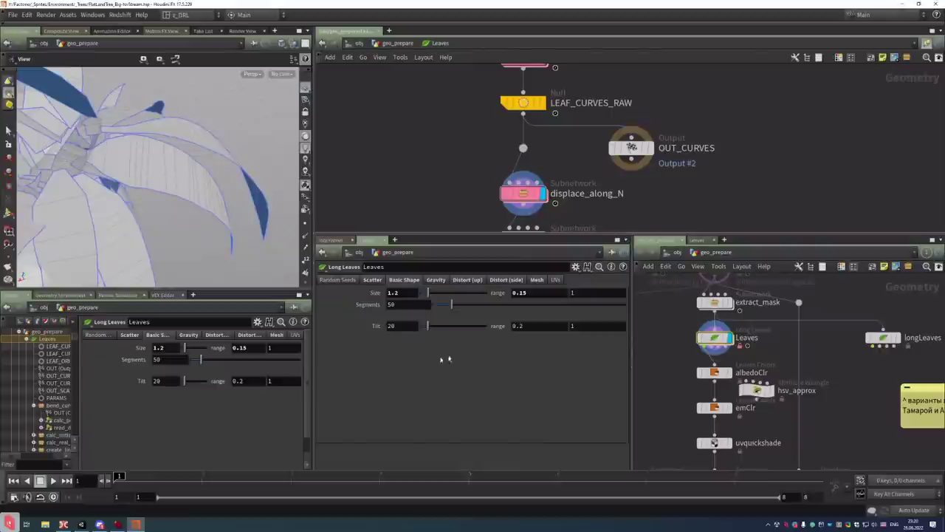
{"action": "left_click", "coordinate": [506, 280]}
{"action": "left_click", "coordinate": [467, 280]}
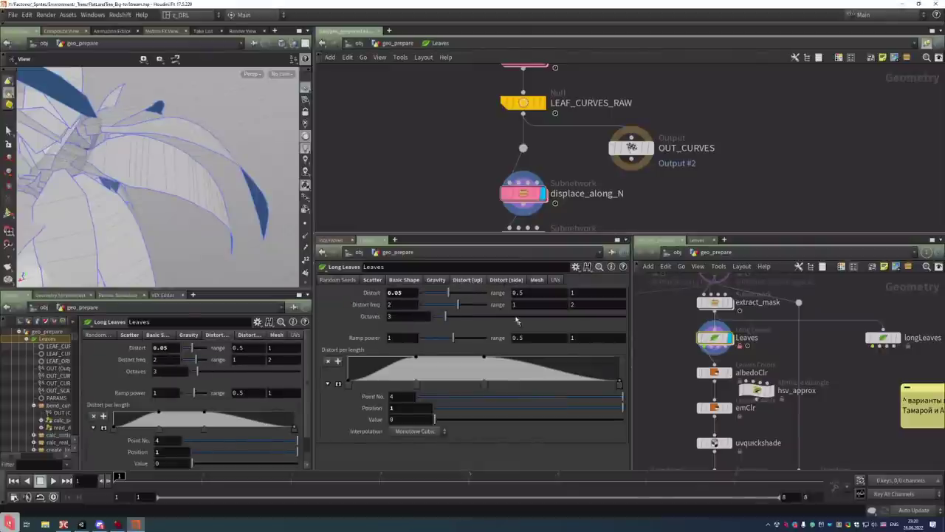
{"action": "key", "text": "ctrl+z"}
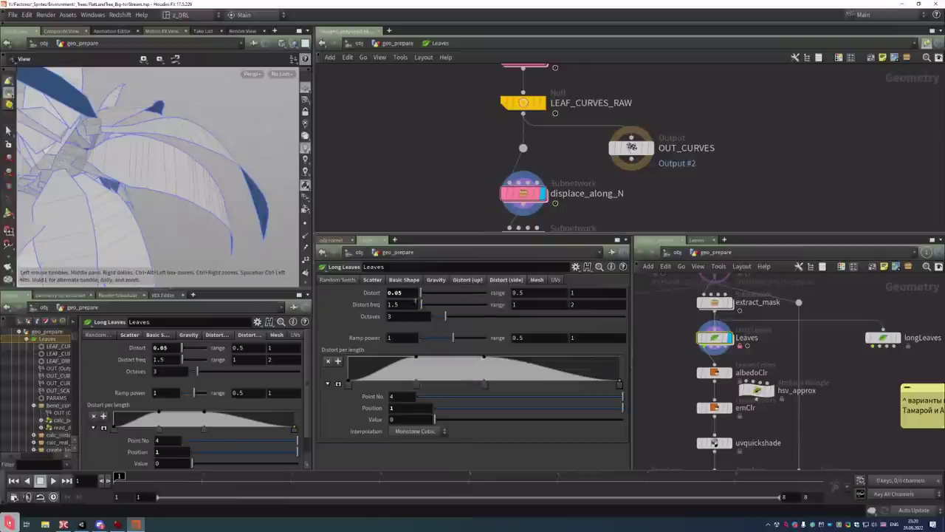
Raise Distort to 0.56 and orbit out to view the exaggerated leaf bending
{"action": "left_click", "coordinate": [407, 293]}
{"action": "double_click", "coordinate": [408, 293]}
{"action": "mouse_move", "coordinate": [423, 296]}
{"action": "left_mouse_down"}
{"action": "mouse_move", "coordinate": [453, 295]}
{"action": "mouse_move", "coordinate": [424, 293]}
{"action": "left_mouse_up"}
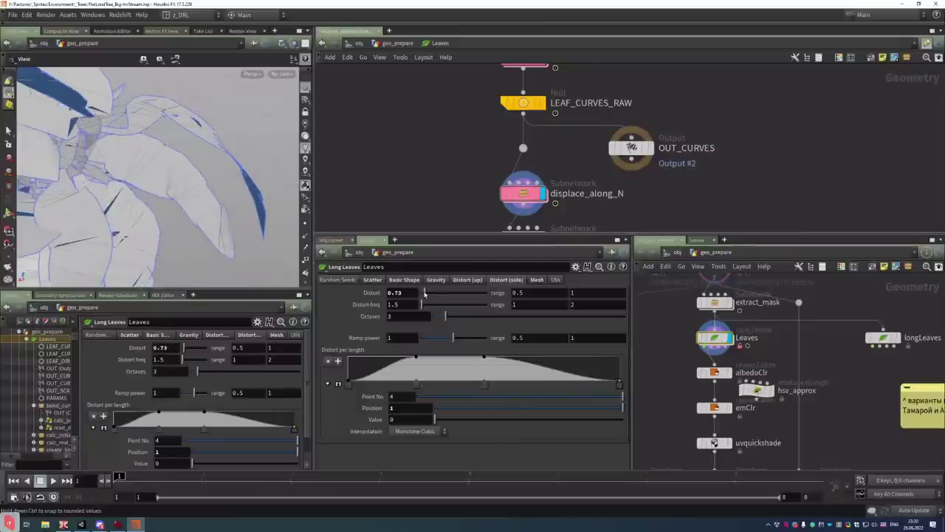
{"action": "scroll", "coordinate": [178, 166], "scroll_direction": "down", "scroll_amount": 5}
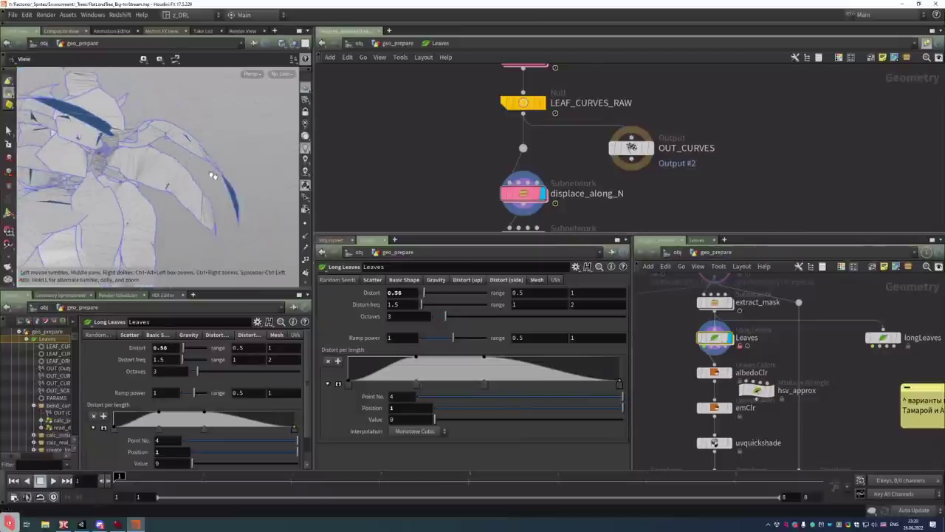
{"action": "left_click_drag", "start_coordinate": [182, 170], "coordinate": [192, 171]}
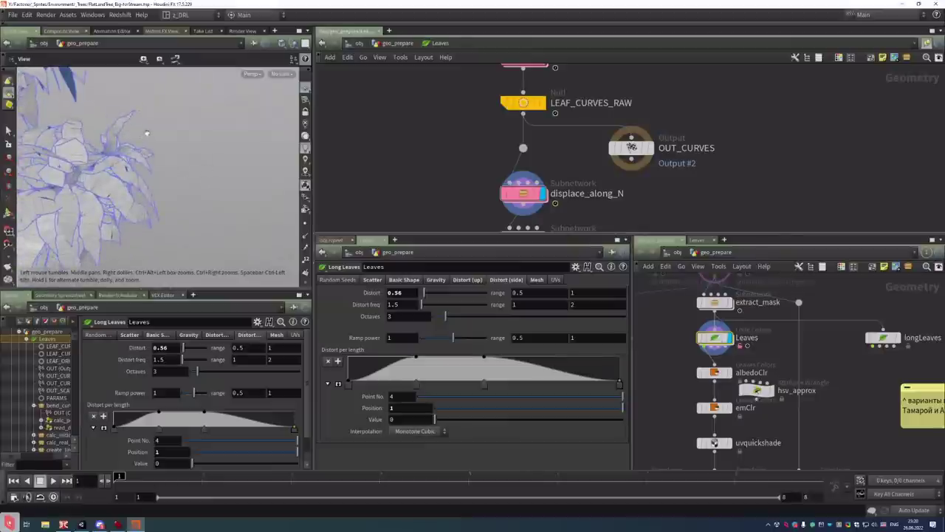
{"action": "scroll", "coordinate": [155, 157], "scroll_direction": "up", "scroll_amount": 5}
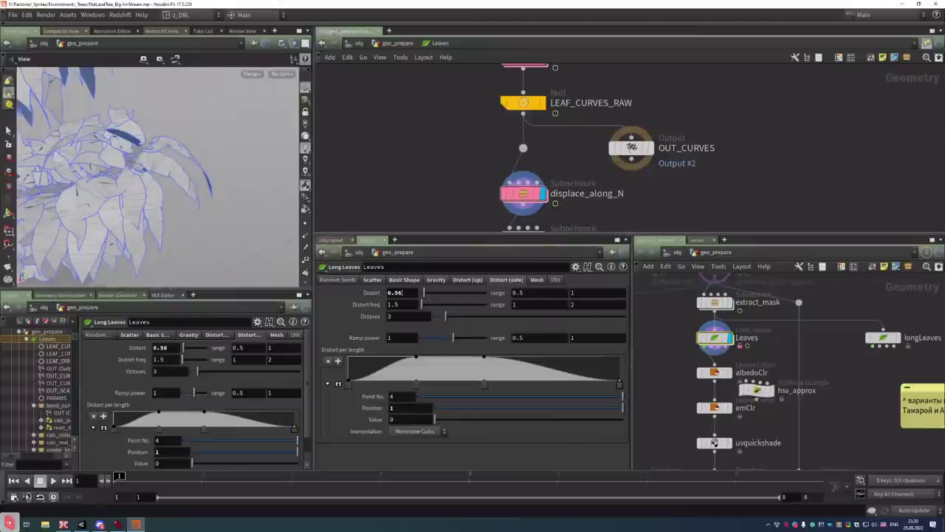
Set Distort back to 0.05
{"action": "double_click", "coordinate": [400, 292]}
{"action": "type", "text": "0.05"}
{"action": "key", "text": "Return"}
Step through update_tgBasis1, displace_to_sides, update_tgBasis2, line_u_reCalc_afterDeform and LEAF_CURVES_DEFORMED
{"action": "scroll", "coordinate": [591, 184], "scroll_direction": "down", "scroll_amount": 3}
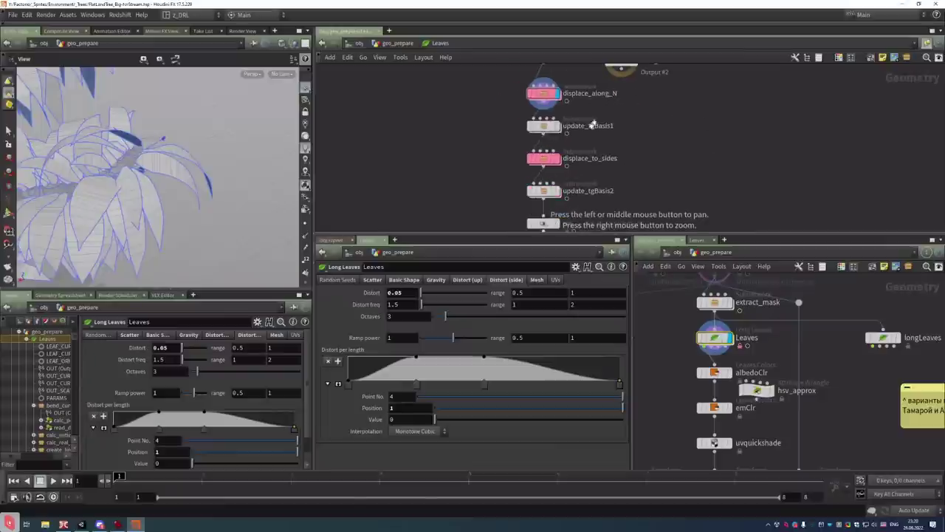
{"action": "left_click", "coordinate": [560, 127]}
{"action": "left_click", "coordinate": [544, 158]}
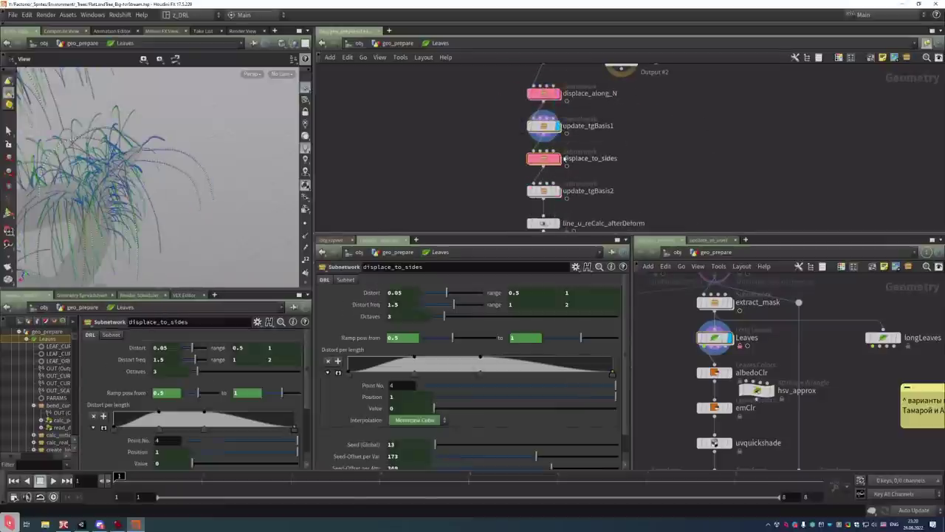
{"action": "left_click", "coordinate": [532, 190]}
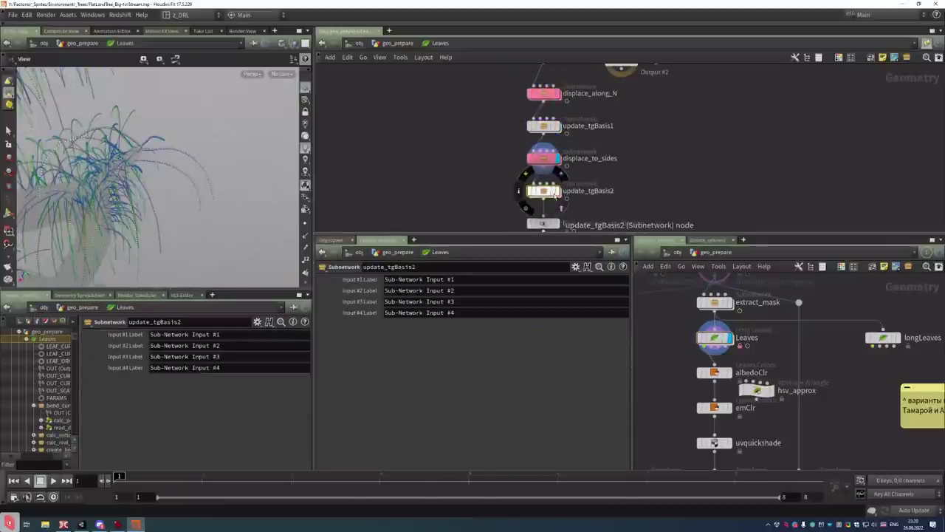
{"action": "middle_click_drag", "start_coordinate": [521, 185], "coordinate": [528, 117]}
{"action": "left_click", "coordinate": [565, 156]}
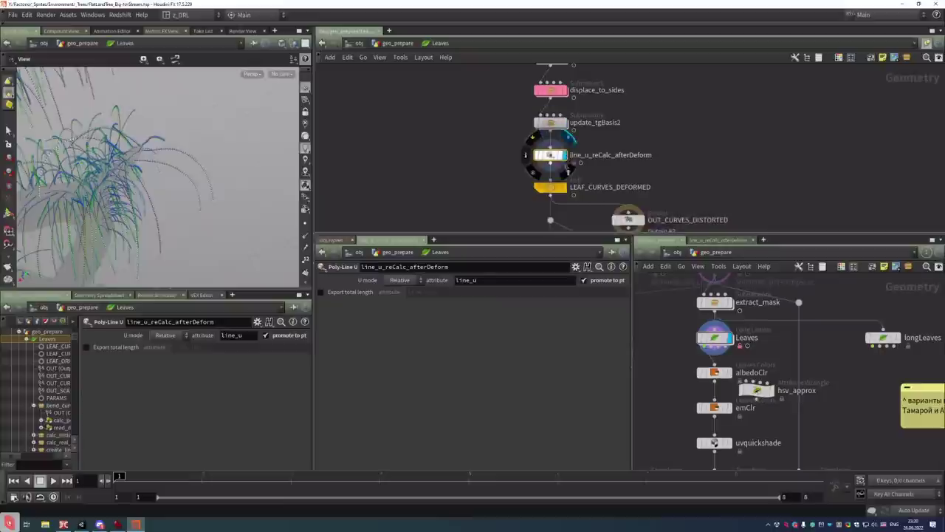
{"action": "left_click", "coordinate": [550, 187]}
Compare switch_inlineOptimize's curves with LEAF_CURVES_DEFORMED, orbiting the leaf curves
{"action": "middle_click_drag", "start_coordinate": [503, 229], "coordinate": [506, 150]}
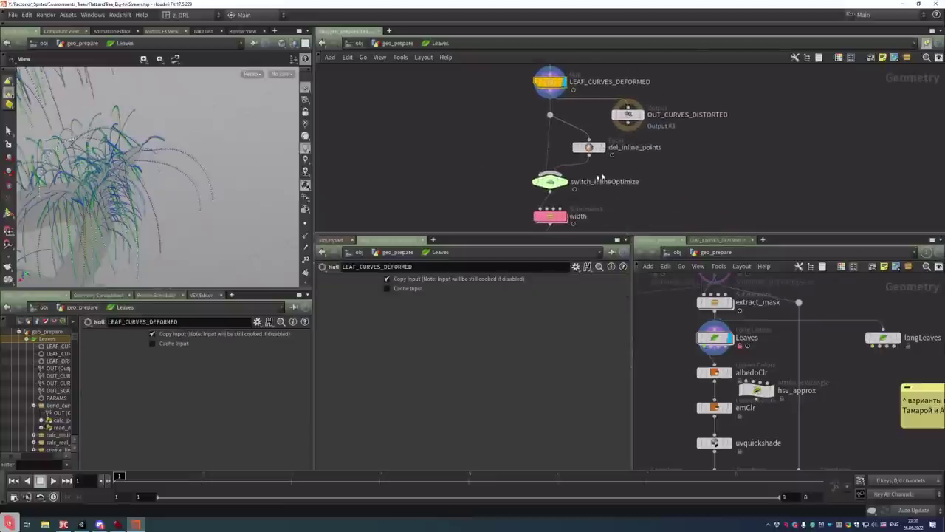
{"action": "left_click", "coordinate": [570, 163]}
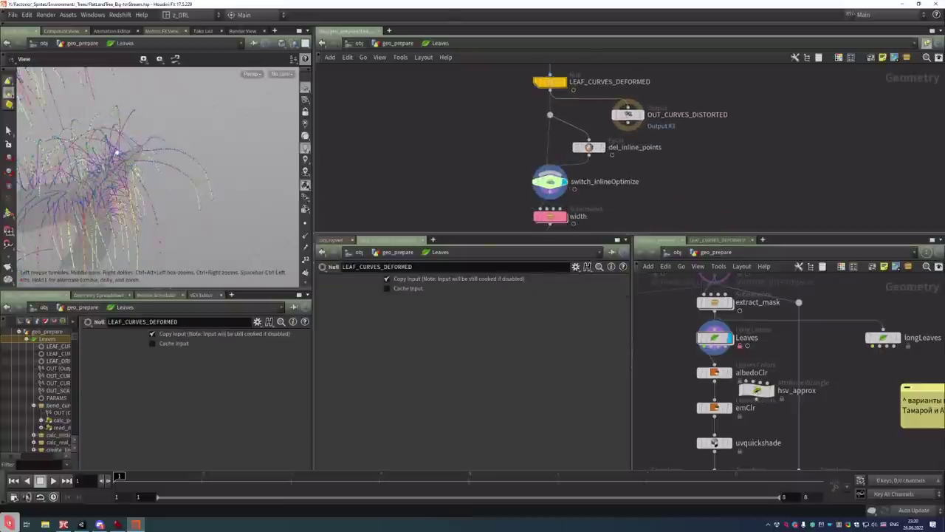
{"action": "left_click_drag", "start_coordinate": [168, 186], "coordinate": [55, 128]}
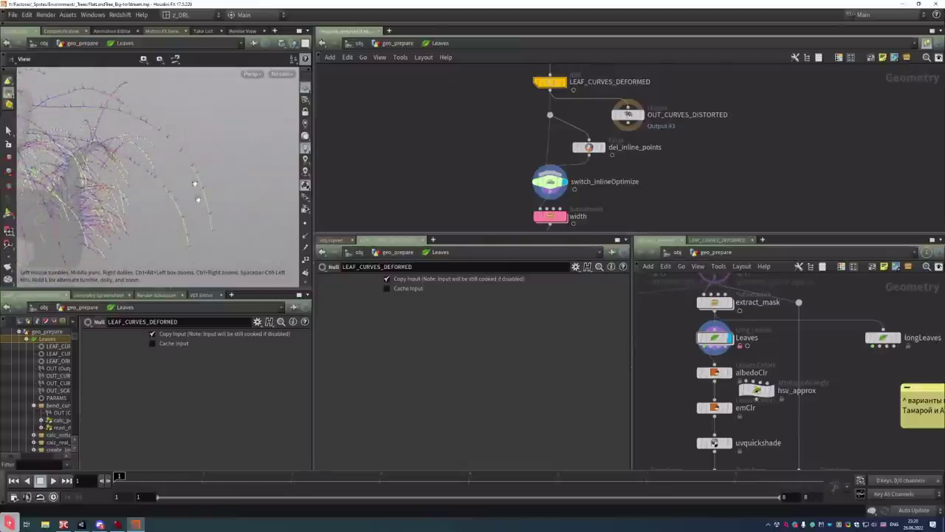
{"action": "left_click_drag", "start_coordinate": [194, 183], "coordinate": [111, 118]}
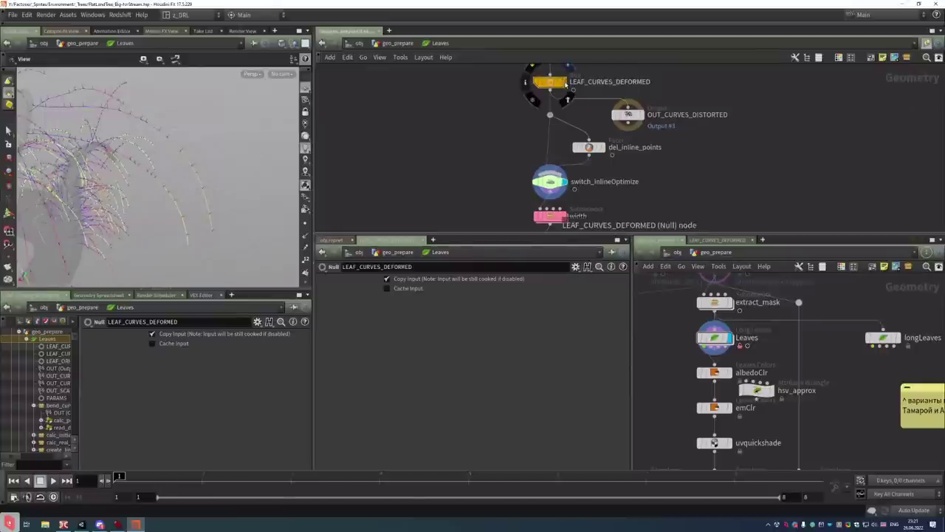
{"action": "left_click", "coordinate": [564, 83]}
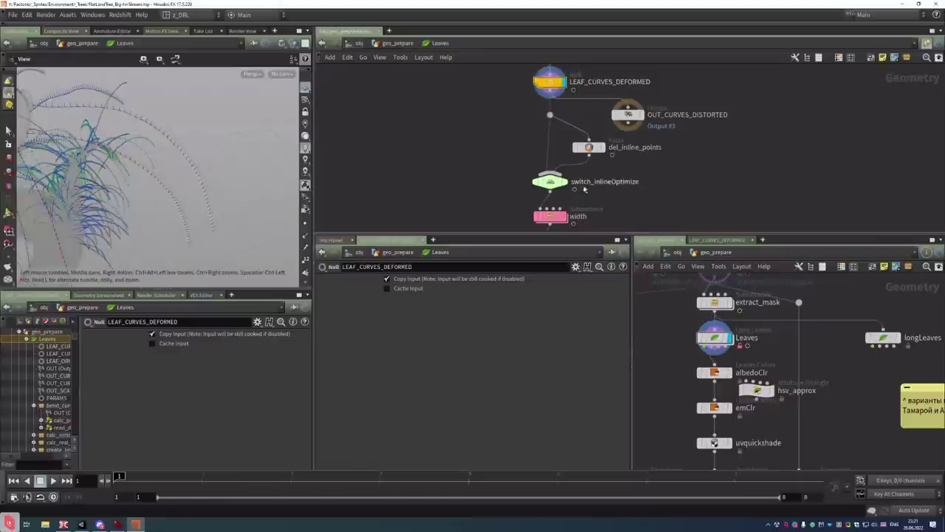
{"action": "left_click", "coordinate": [566, 186]}
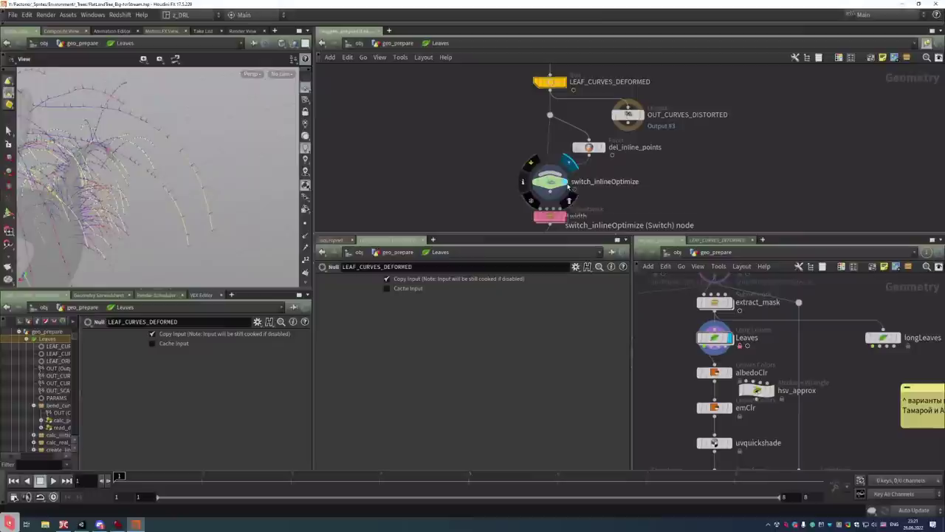
{"action": "left_click", "coordinate": [560, 81]}
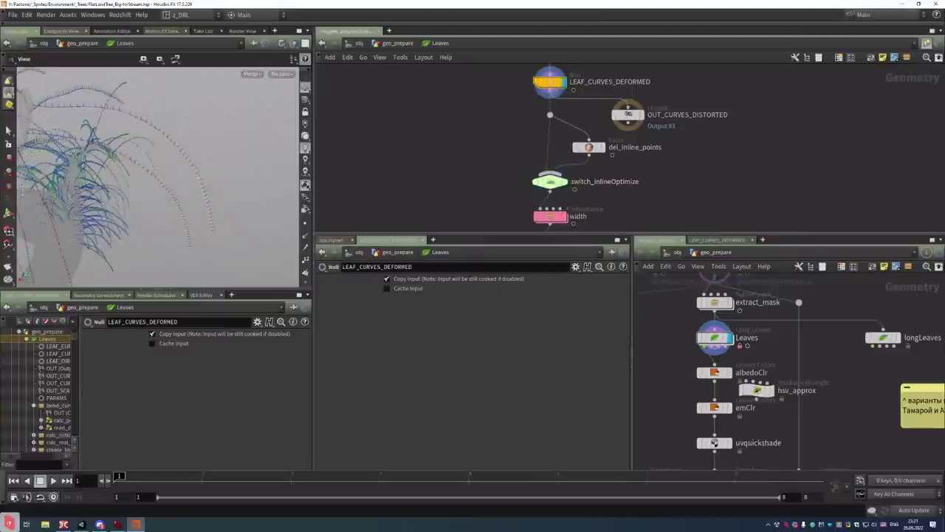
{"action": "left_click", "coordinate": [566, 182]}
{"action": "middle_click_drag", "start_coordinate": [634, 213], "coordinate": [636, 169]}
Display the width curves, then the extruded leaf geometry of extrude_manually, in the viewport
{"action": "left_click", "coordinate": [556, 171]}
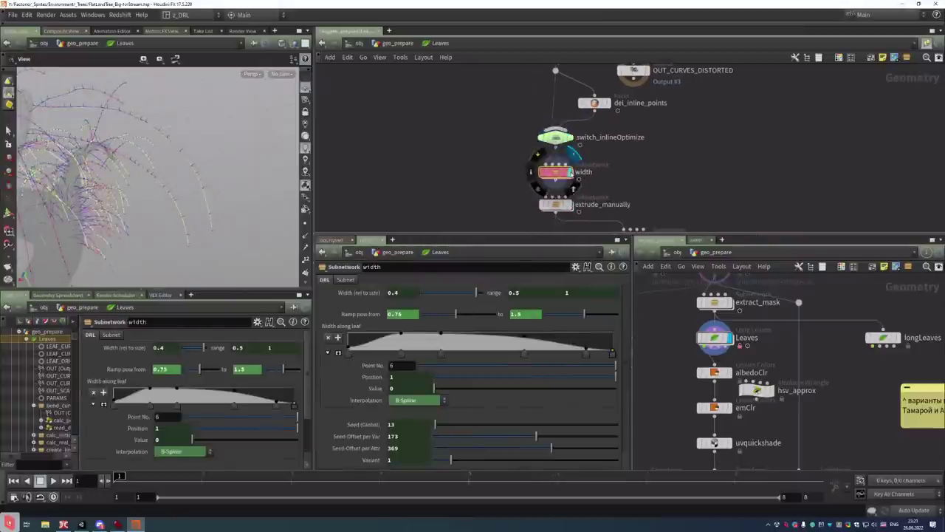
{"action": "left_click", "coordinate": [569, 171]}
{"action": "left_click", "coordinate": [570, 204]}
{"action": "middle_click_drag", "start_coordinate": [569, 204], "coordinate": [576, 184]}
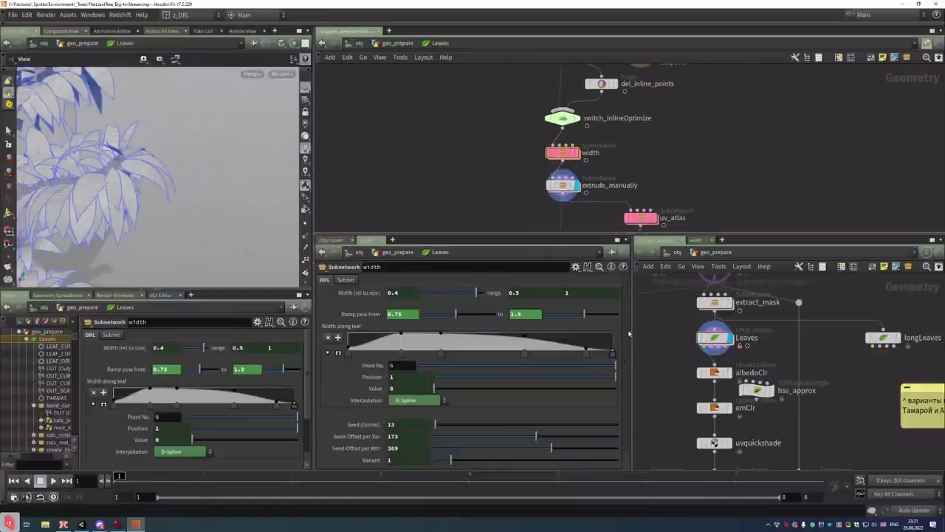
Browse the Leaves node's distortion, gravity, shape, scatter, seed and width parameter groups
{"action": "left_click", "coordinate": [715, 338]}
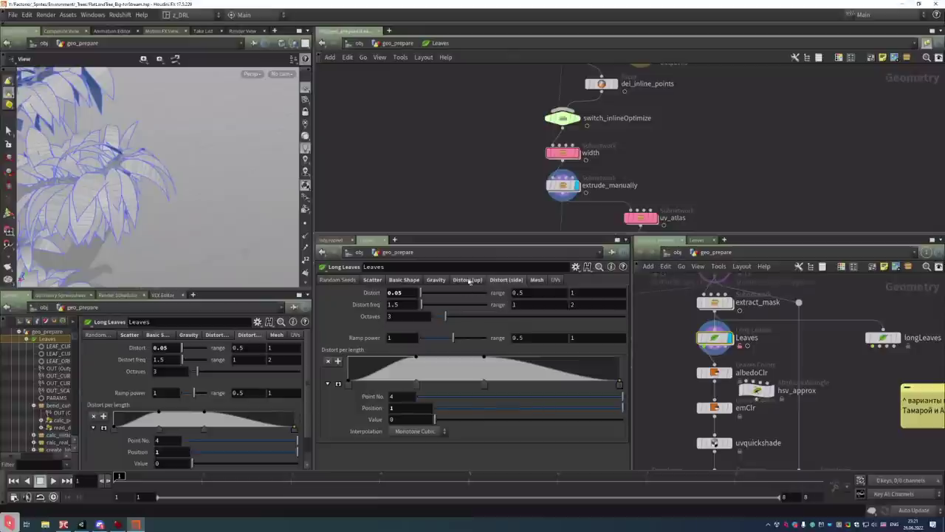
{"action": "left_click", "coordinate": [516, 280]}
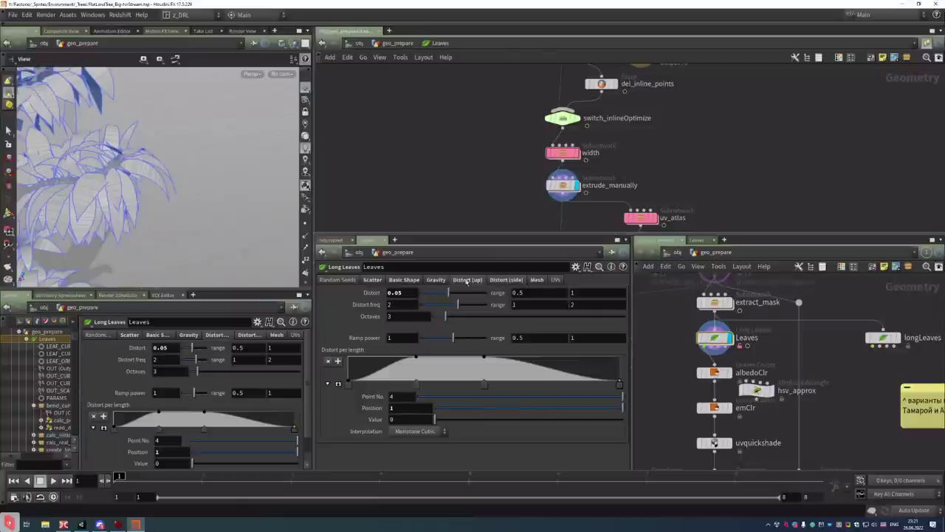
{"action": "left_click", "coordinate": [435, 280]}
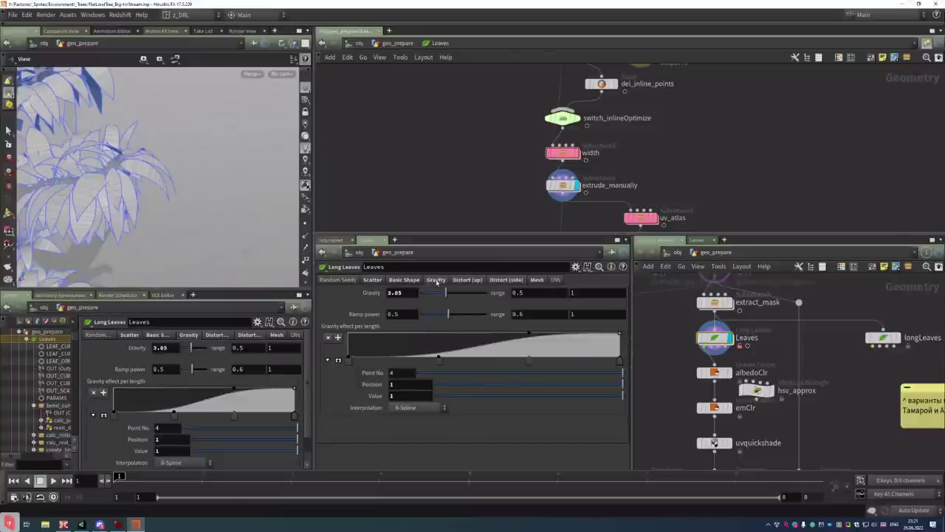
{"action": "left_click", "coordinate": [405, 281]}
{"action": "left_click", "coordinate": [372, 280]}
{"action": "left_click", "coordinate": [334, 281]}
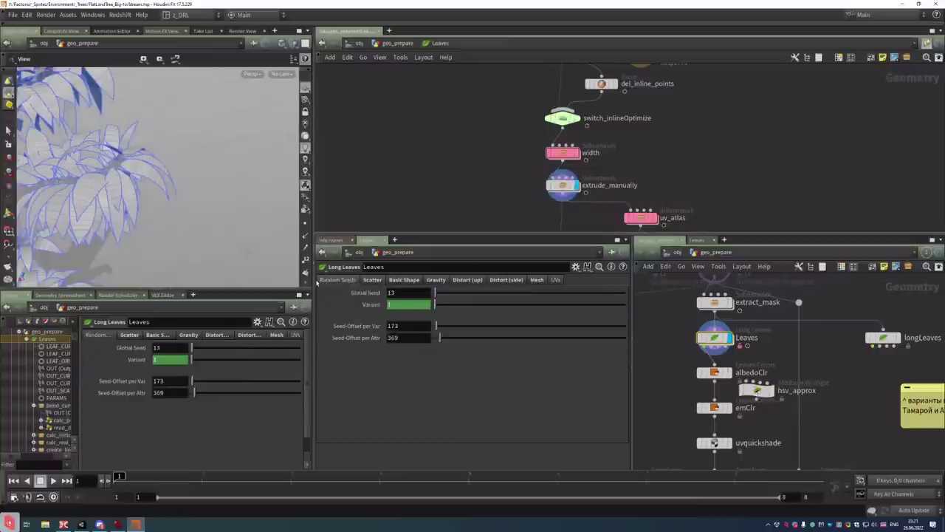
{"action": "left_click", "coordinate": [373, 280]}
{"action": "left_click", "coordinate": [404, 280]}
{"action": "left_click", "coordinate": [435, 279]}
{"action": "left_click", "coordinate": [467, 280]}
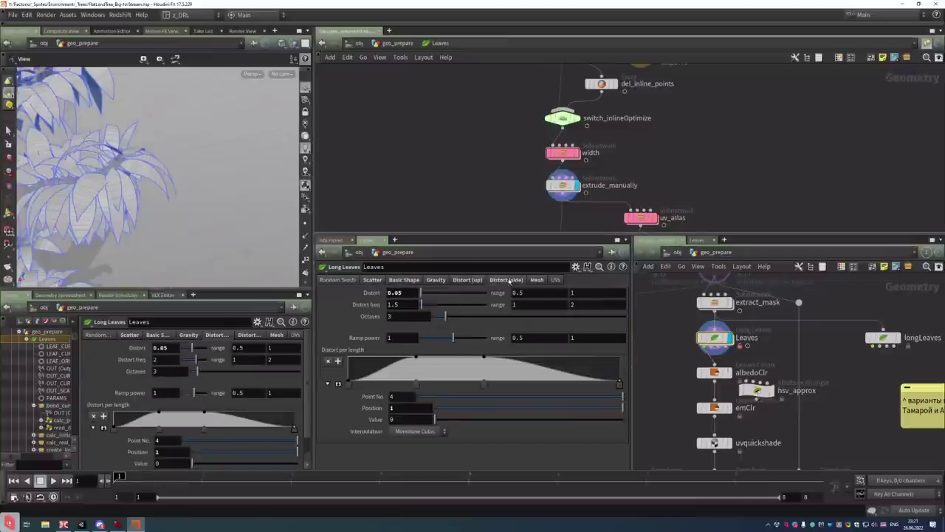
{"action": "left_click", "coordinate": [536, 280]}
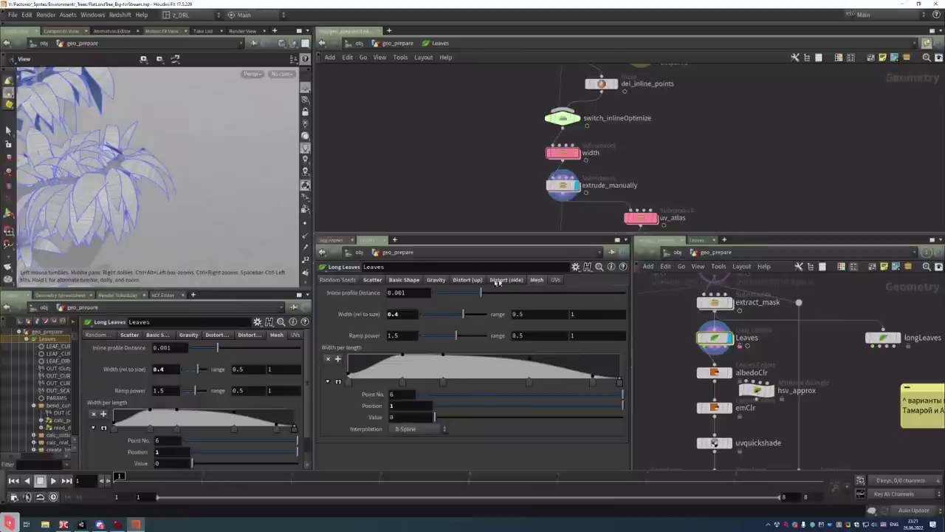
Recheck upward distortion and gravity, display switch_uv_atlas, and return to geo_prepare
{"action": "left_click", "coordinate": [471, 281]}
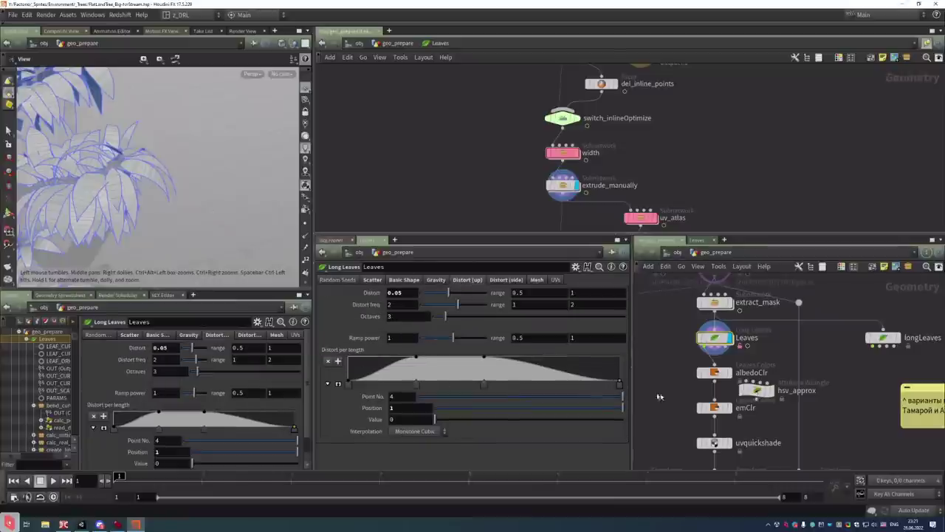
{"action": "left_click", "coordinate": [437, 281]}
{"action": "scroll", "coordinate": [612, 193], "scroll_direction": "down", "scroll_amount": 5}
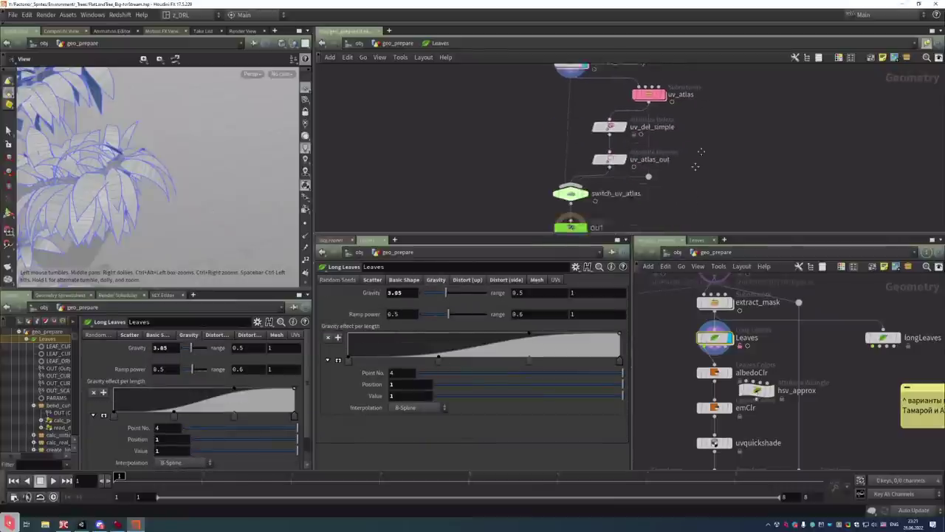
{"action": "left_click", "coordinate": [591, 191]}
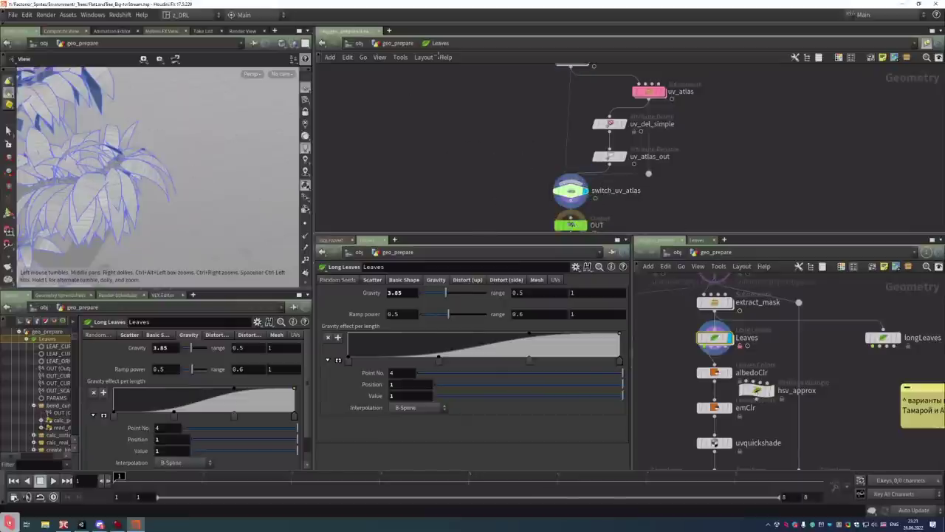
{"action": "key", "text": "u"}
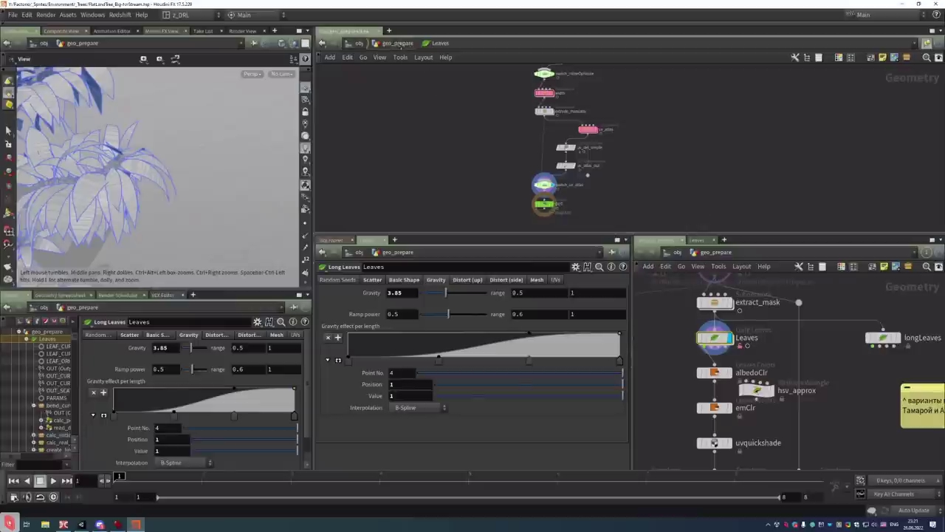
{"action": "left_click_drag", "start_coordinate": [163, 160], "coordinate": [148, 177]}
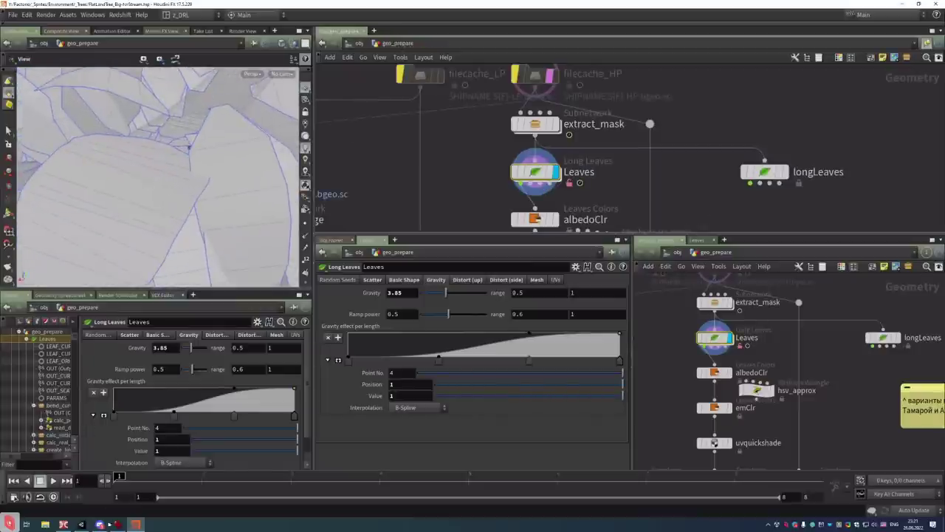
Resume the paused game in Unity, then return to Houdini
{"action": "left_click", "coordinate": [81, 524]}
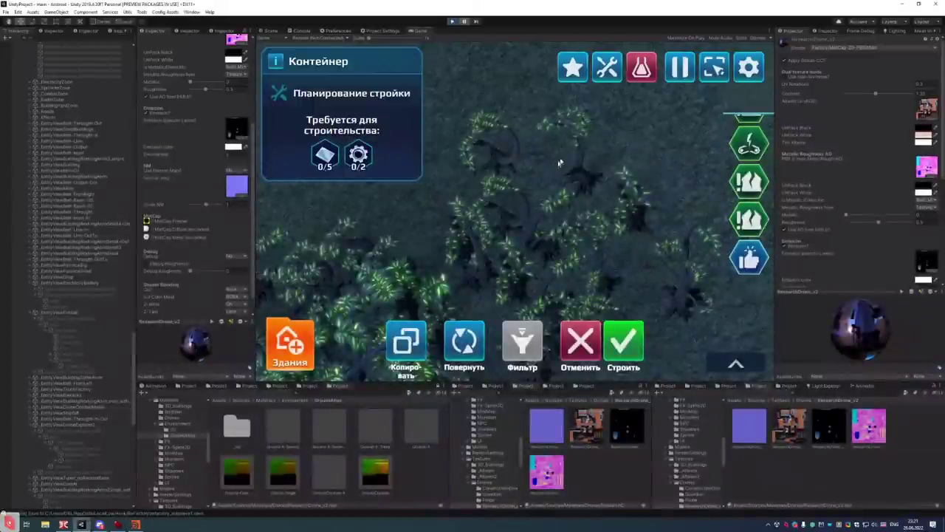
{"action": "left_click", "coordinate": [465, 21]}
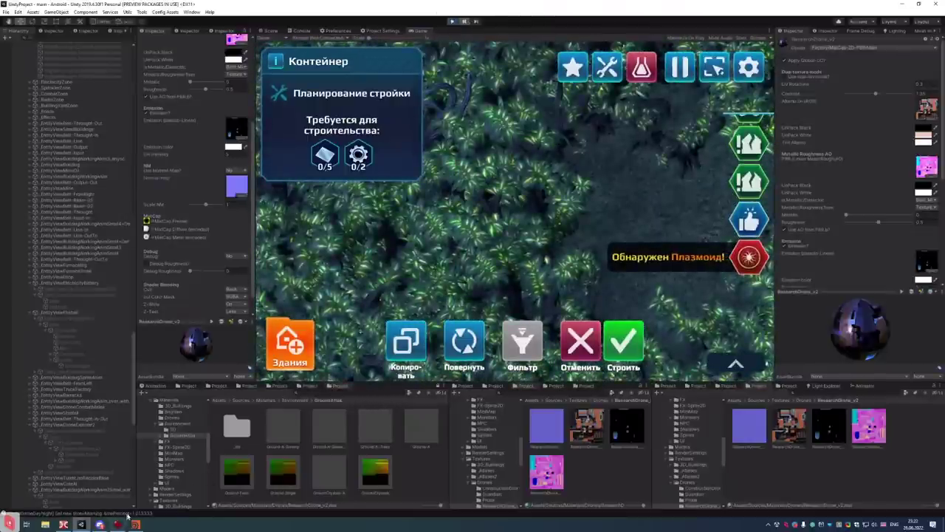
{"action": "left_click", "coordinate": [133, 524]}
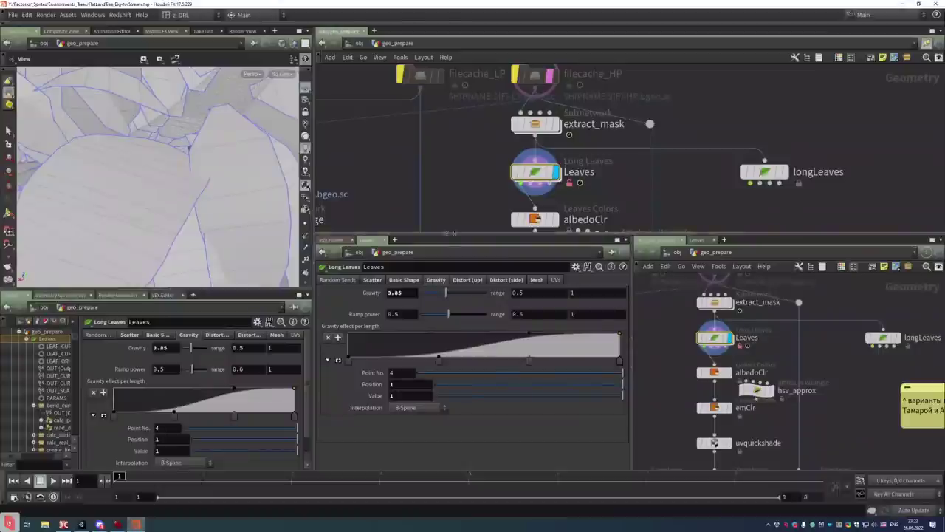
Sync the Leaves asset to its current definition, frame the tree, and select uvquickshade
{"action": "scroll", "coordinate": [695, 182], "scroll_direction": "down", "scroll_amount": 2}
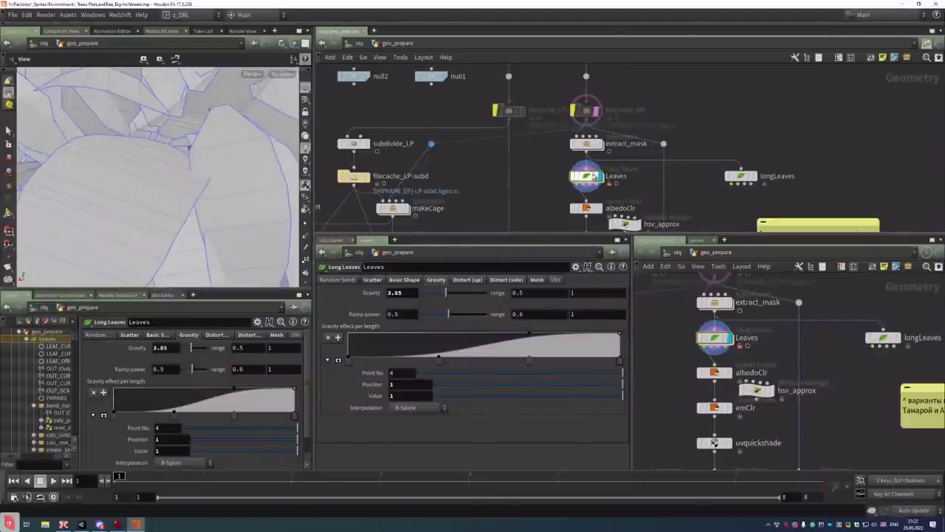
{"action": "right_click", "coordinate": [586, 177]}
{"action": "left_click", "coordinate": [624, 343]}
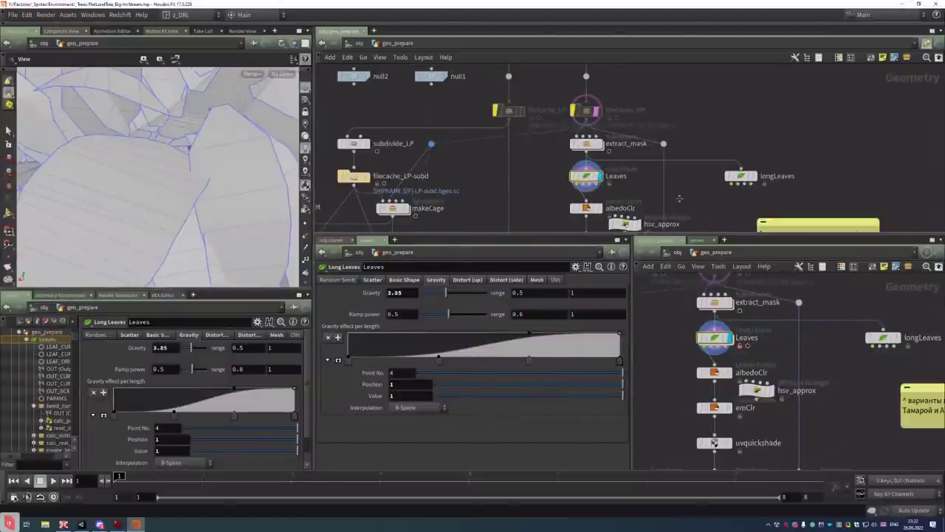
{"action": "scroll", "coordinate": [652, 184], "scroll_direction": "down", "scroll_amount": 2}
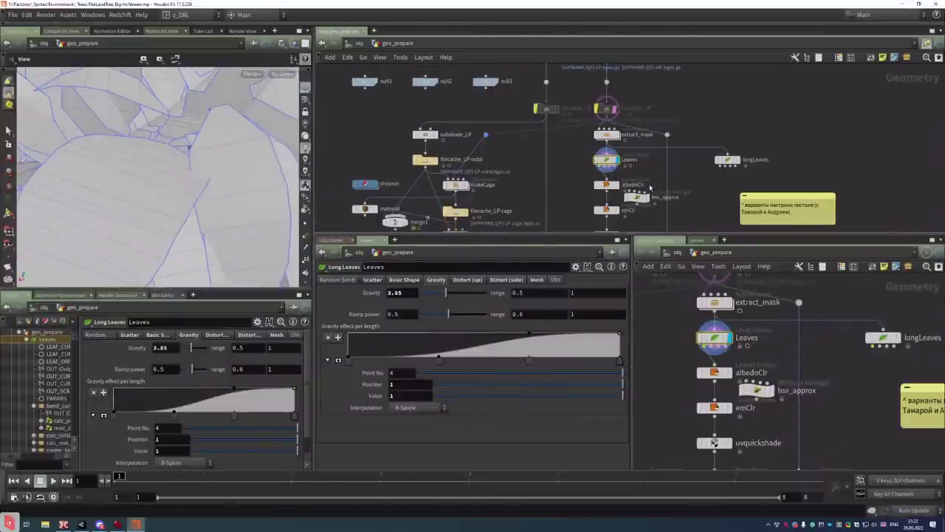
{"action": "key", "text": "h"}
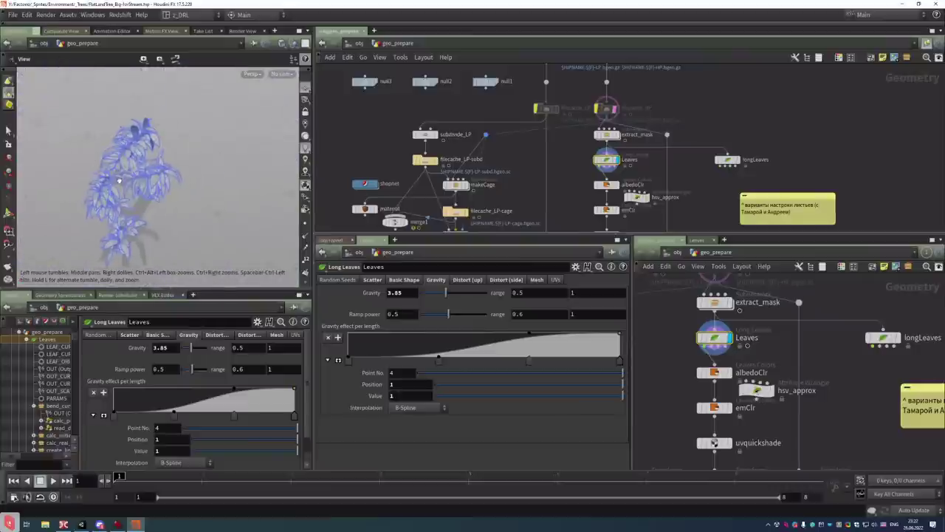
{"action": "left_click_drag", "start_coordinate": [591, 214], "coordinate": [588, 123]}
{"action": "left_click", "coordinate": [603, 144]}
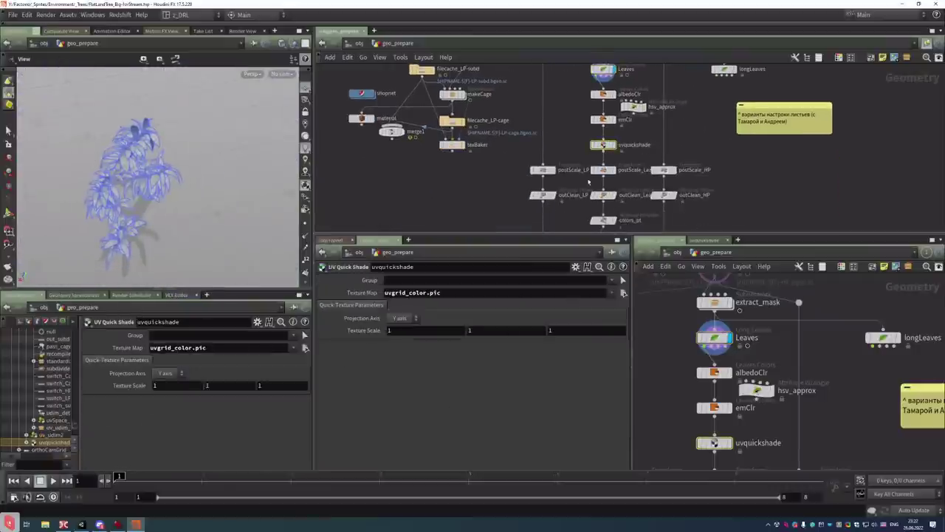
{"action": "left_click_drag", "start_coordinate": [588, 181], "coordinate": [607, 30]}
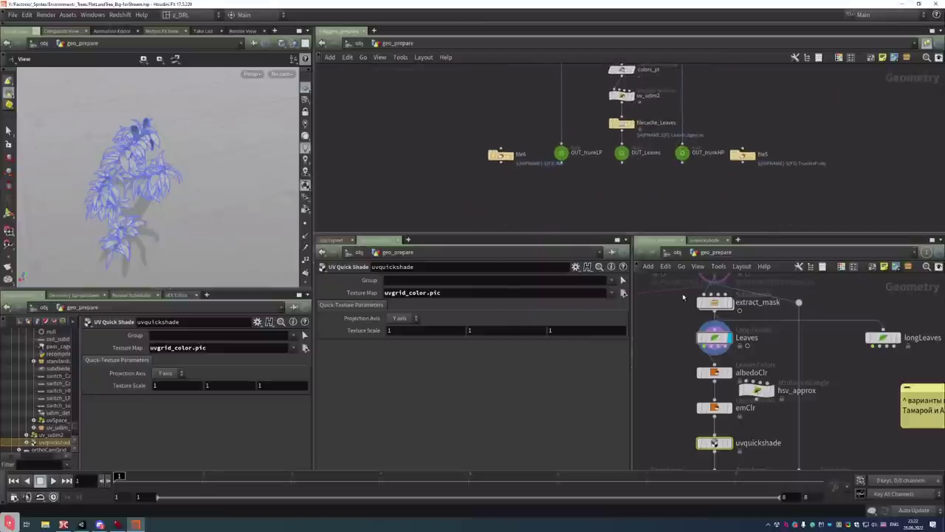
In the render network, review FactorioSprite-simple's Compose, Redshift, Objects and Output settings
{"action": "key", "text": "1"}
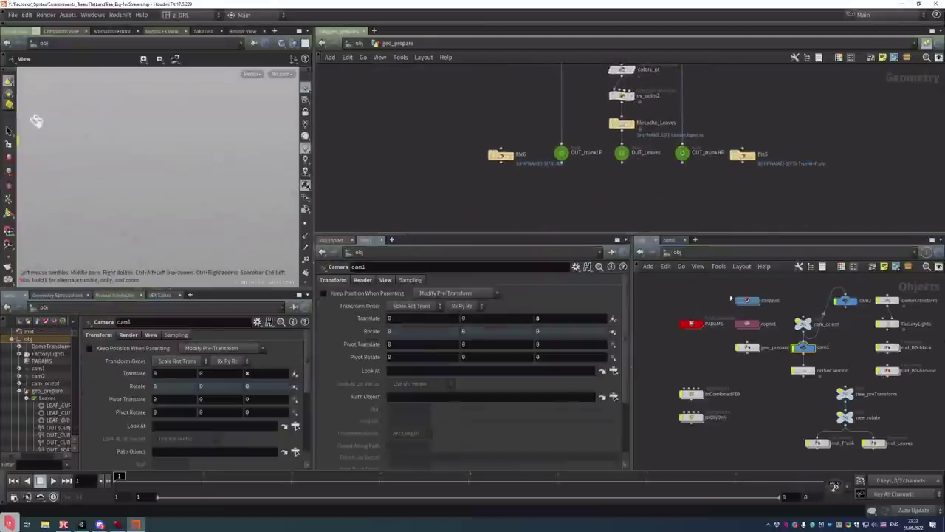
{"action": "left_click_drag", "start_coordinate": [764, 373], "coordinate": [765, 296]}
{"action": "scroll", "coordinate": [803, 432], "scroll_direction": "up", "scroll_amount": 2}
{"action": "left_click_drag", "start_coordinate": [803, 432], "coordinate": [724, 379]}
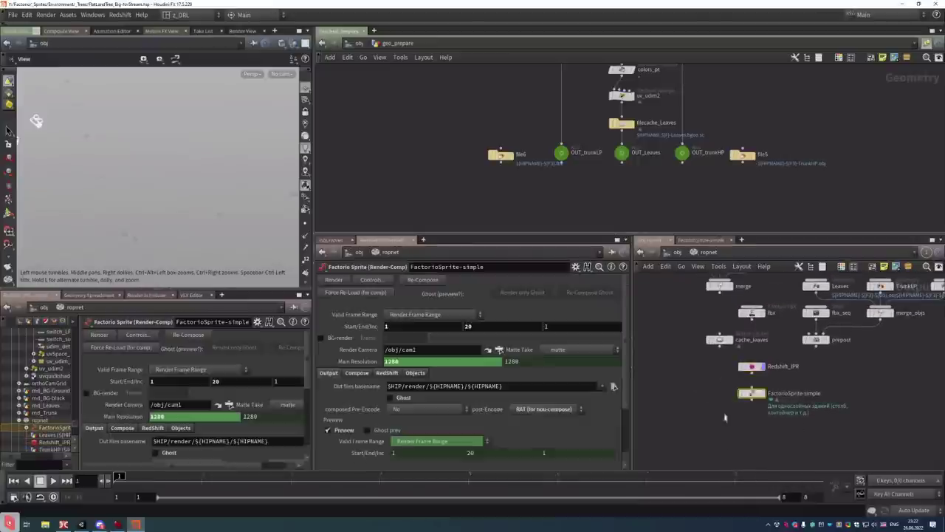
{"action": "left_click", "coordinate": [357, 372]}
{"action": "left_click", "coordinate": [387, 372]}
{"action": "left_click", "coordinate": [415, 372]}
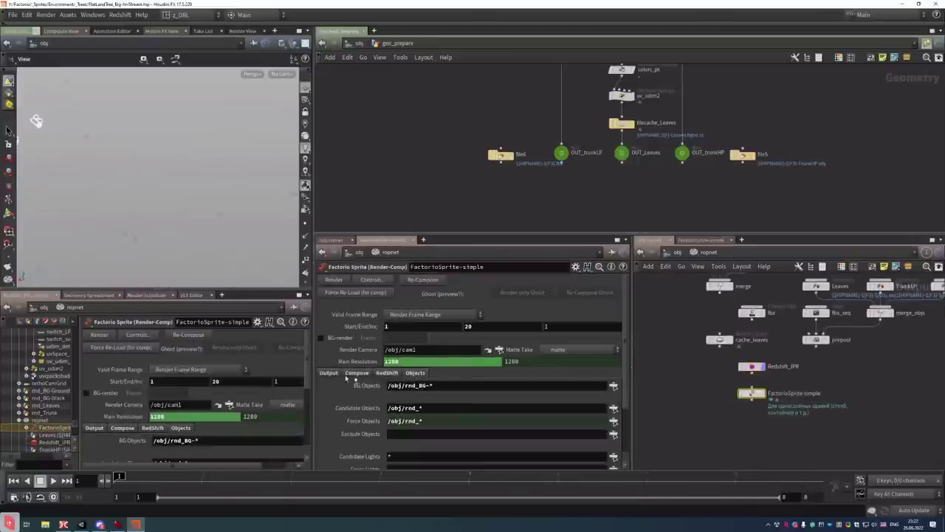
{"action": "left_click", "coordinate": [329, 372]}
{"action": "left_click", "coordinate": [331, 239]}
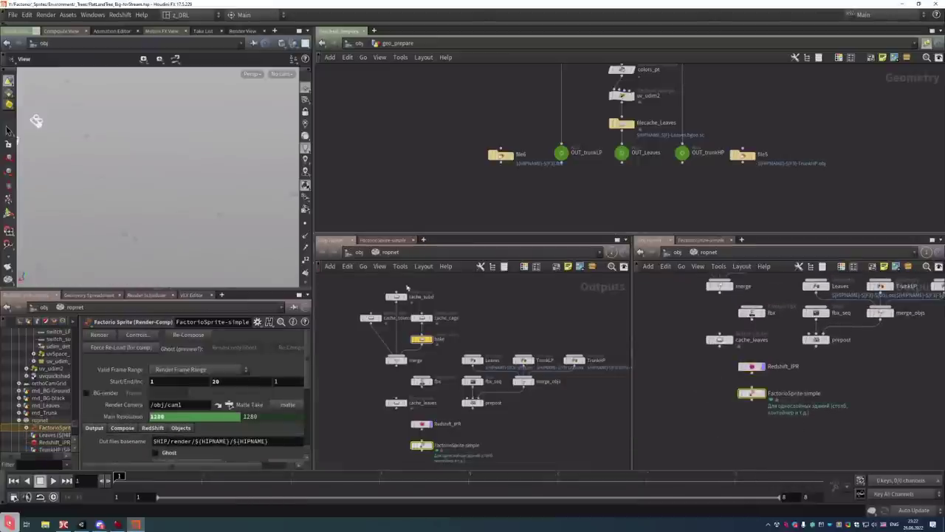
At object level, display the rnd_BG-Ground plane beneath the tree
{"action": "key", "text": "u"}
{"action": "left_click_drag", "start_coordinate": [591, 399], "coordinate": [497, 413]}
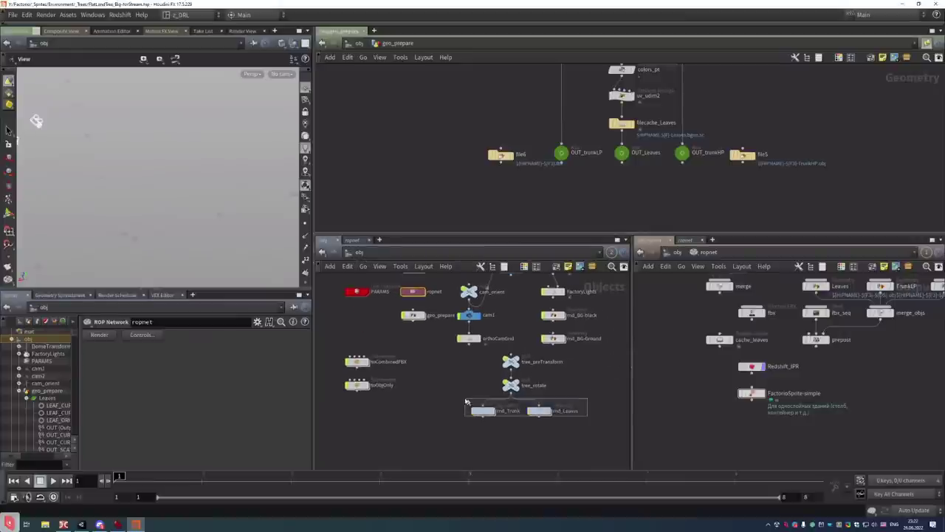
{"action": "left_click", "coordinate": [565, 339]}
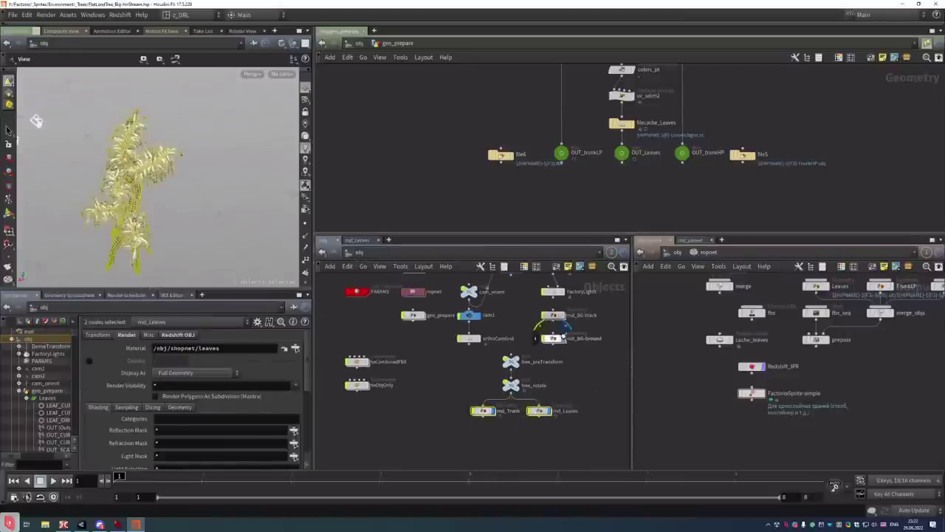
{"action": "left_click_drag", "start_coordinate": [170, 215], "coordinate": [206, 200]}
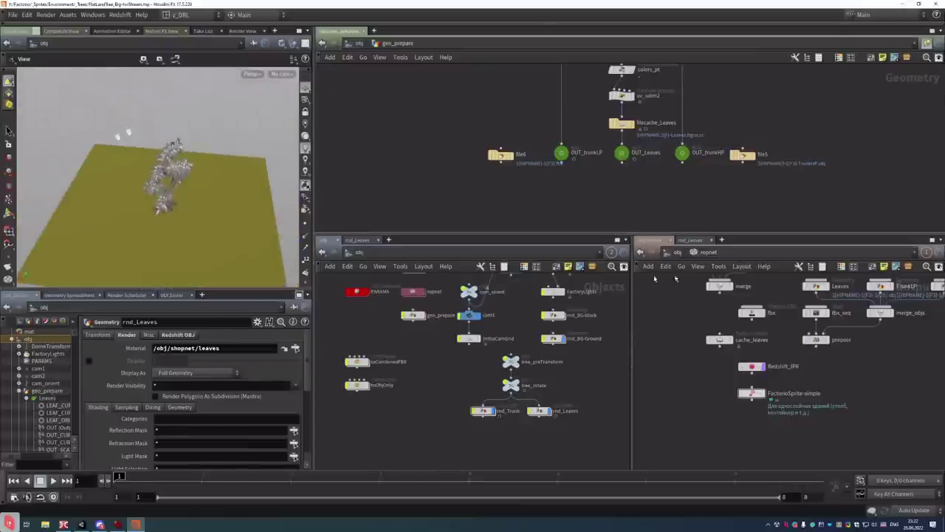
{"action": "key", "text": "space"}
{"action": "scroll", "coordinate": [599, 319], "scroll_direction": "down", "scroll_amount": 2}
{"action": "scroll", "coordinate": [600, 319], "scroll_direction": "up", "scroll_amount": 2}
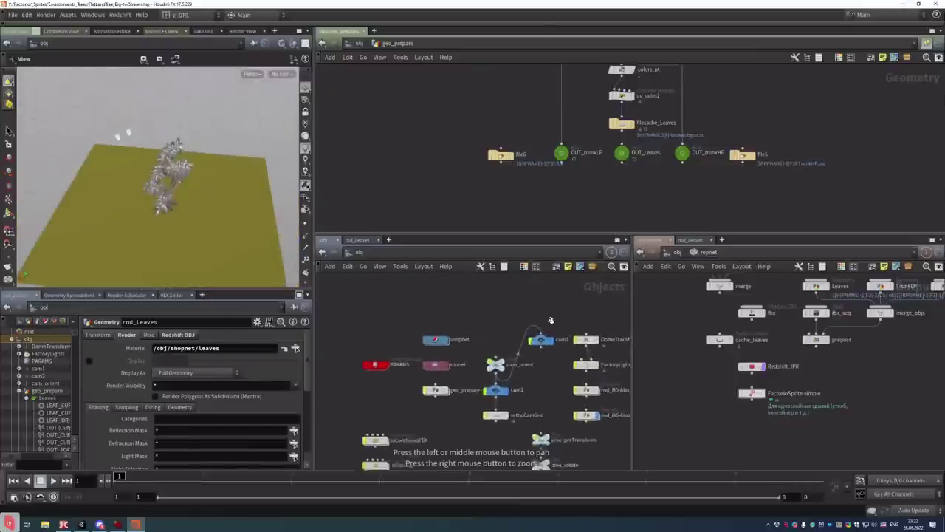
Inspect the cam2 and FactoryLights settings, then reselect FactorioSprite-simple
{"action": "left_click", "coordinate": [542, 341]}
{"action": "middle_click_drag", "start_coordinate": [560, 378], "coordinate": [480, 351]}
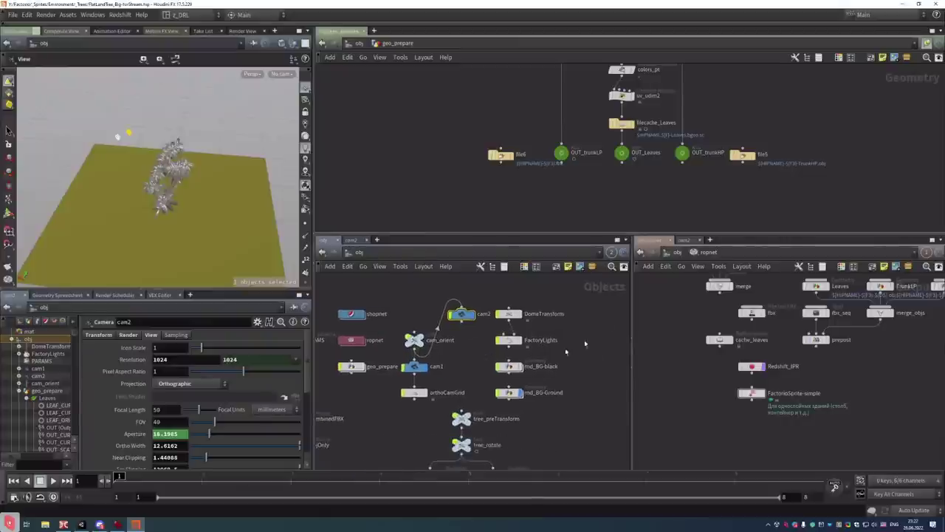
{"action": "left_click", "coordinate": [508, 340]}
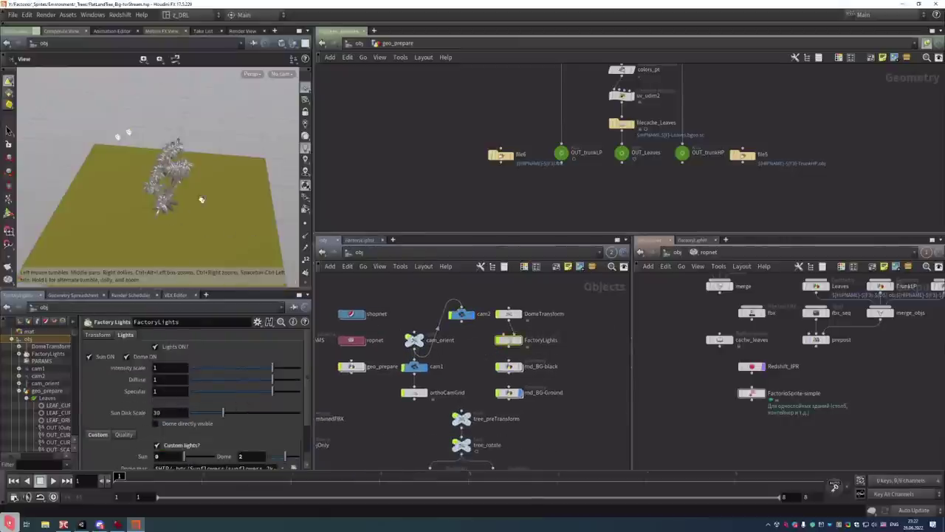
{"action": "mouse_move", "coordinate": [201, 200]}
{"action": "left_mouse_down"}
{"action": "mouse_move", "coordinate": [222, 195]}
{"action": "mouse_move", "coordinate": [207, 204]}
{"action": "left_mouse_up"}
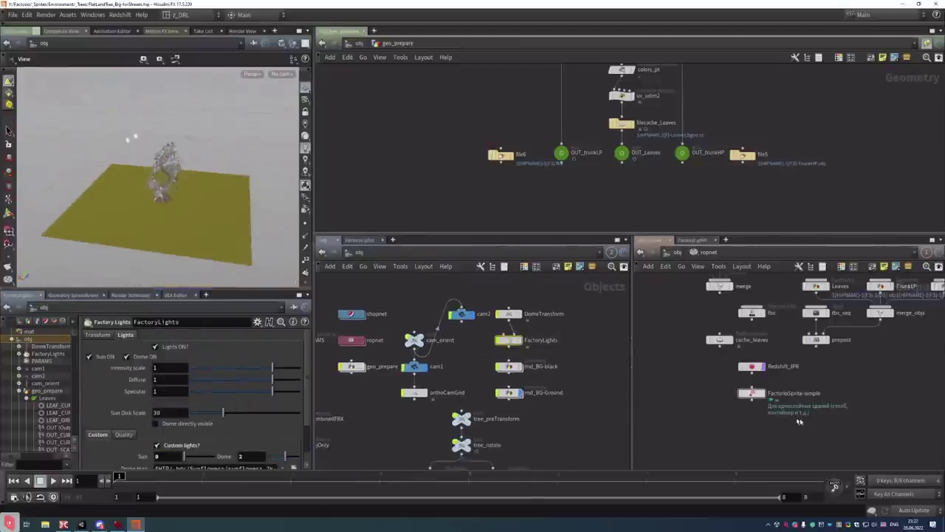
{"action": "left_click", "coordinate": [752, 393]}
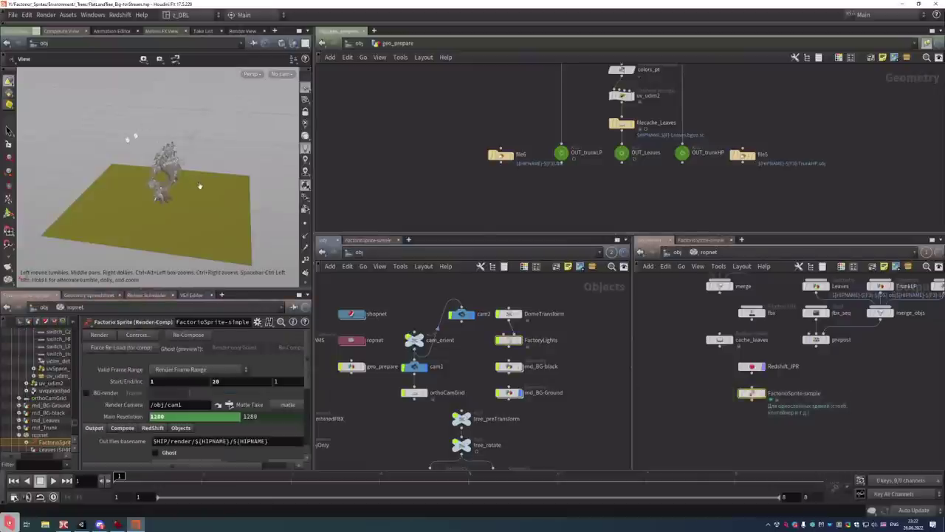
Show FactorioSprite-simple's parameters in the middle pane, checking RedShift, then Output
{"action": "left_click_drag", "start_coordinate": [130, 169], "coordinate": [148, 161]}
{"action": "left_click_drag", "start_coordinate": [828, 433], "coordinate": [718, 387]}
{"action": "key", "text": "alt+3"}
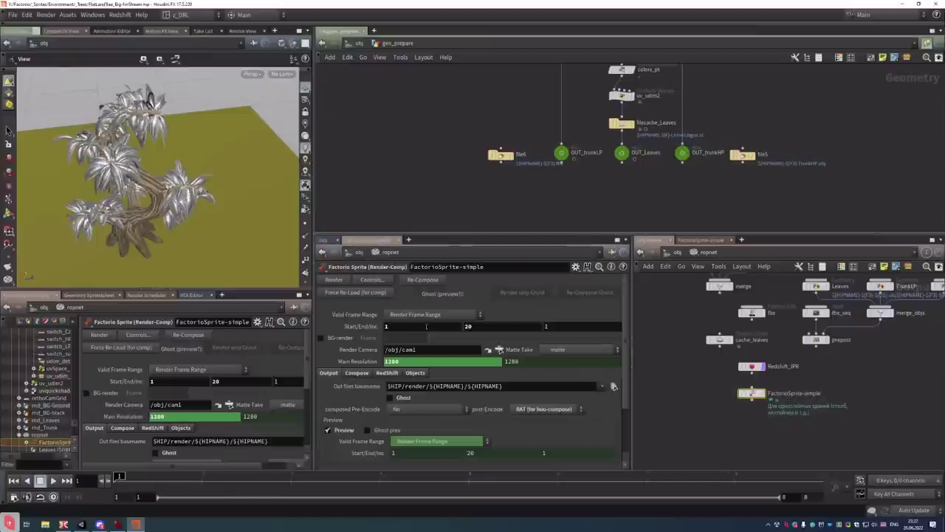
{"action": "scroll", "coordinate": [624, 314], "scroll_direction": "down", "scroll_amount": 3}
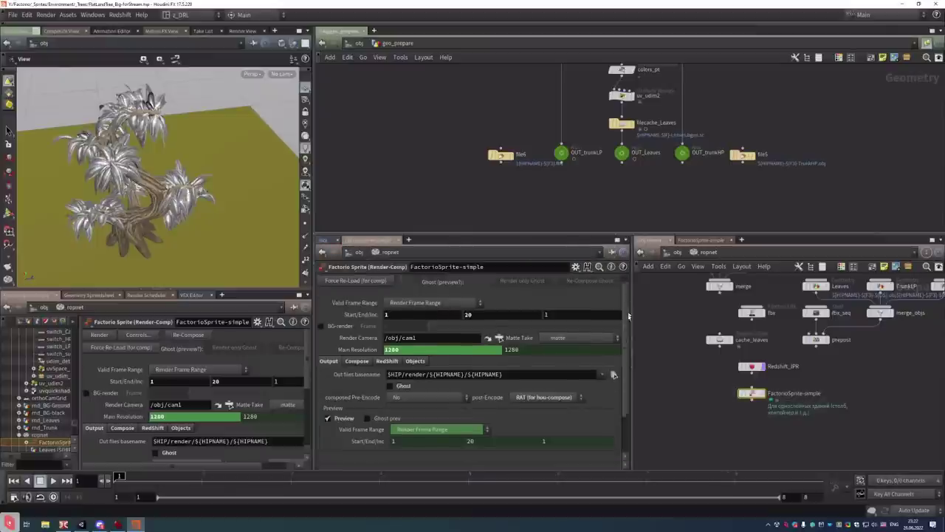
{"action": "left_click", "coordinate": [390, 332]}
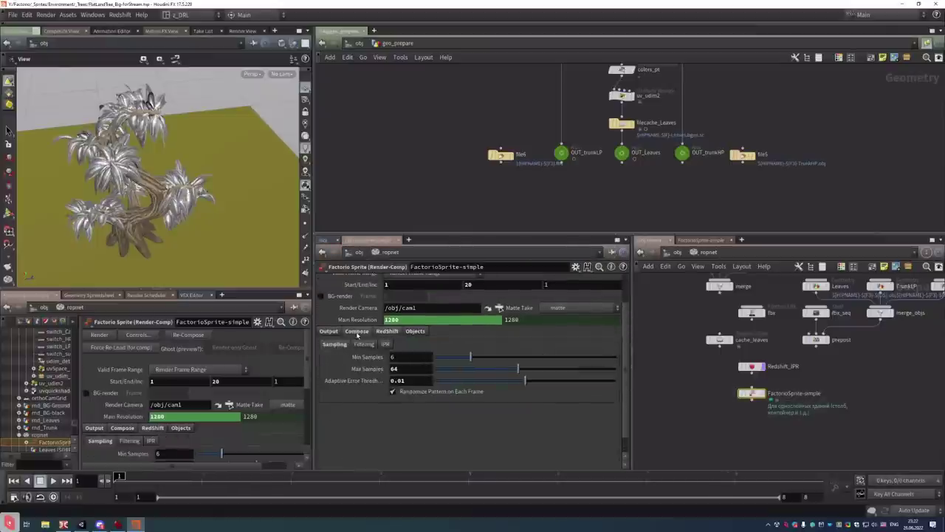
{"action": "left_click", "coordinate": [329, 330]}
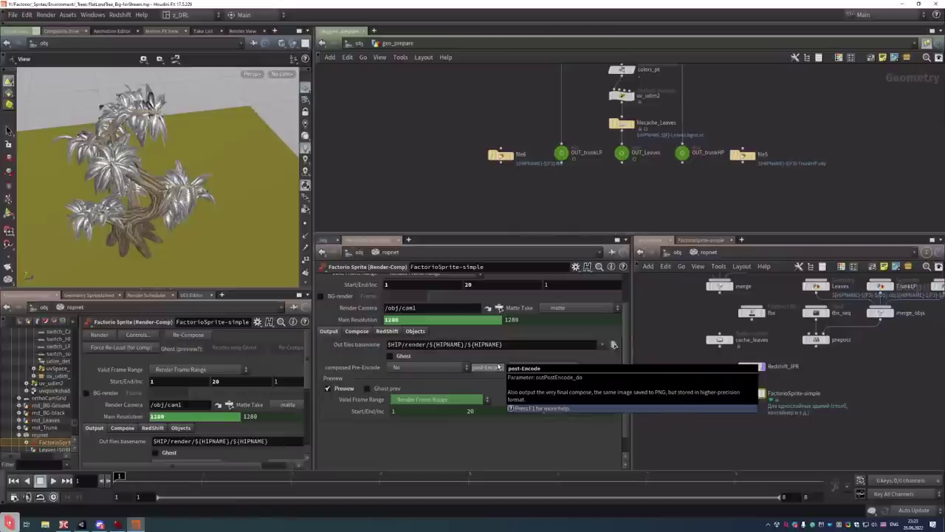
Enable post-Encode of the composed image and orbit closer to the tree
{"action": "left_click", "coordinate": [488, 367]}
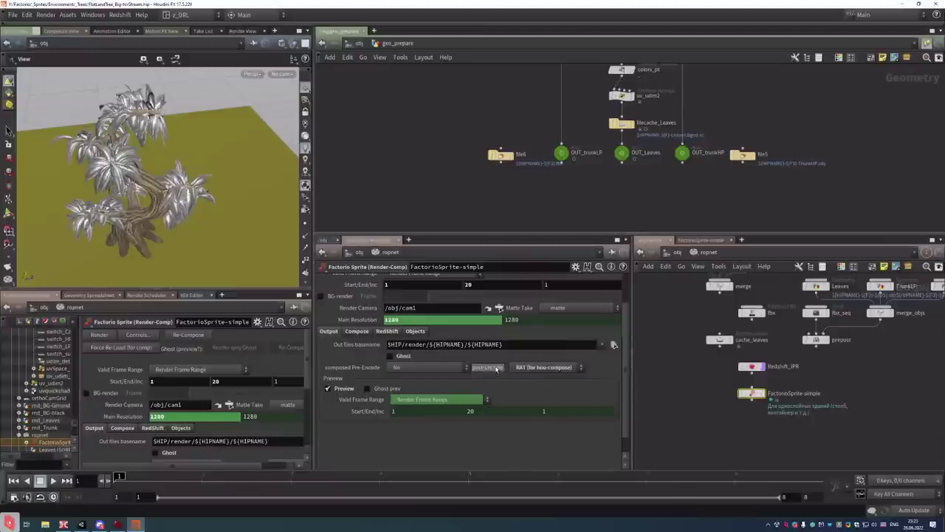
{"action": "mouse_move", "coordinate": [497, 369]}
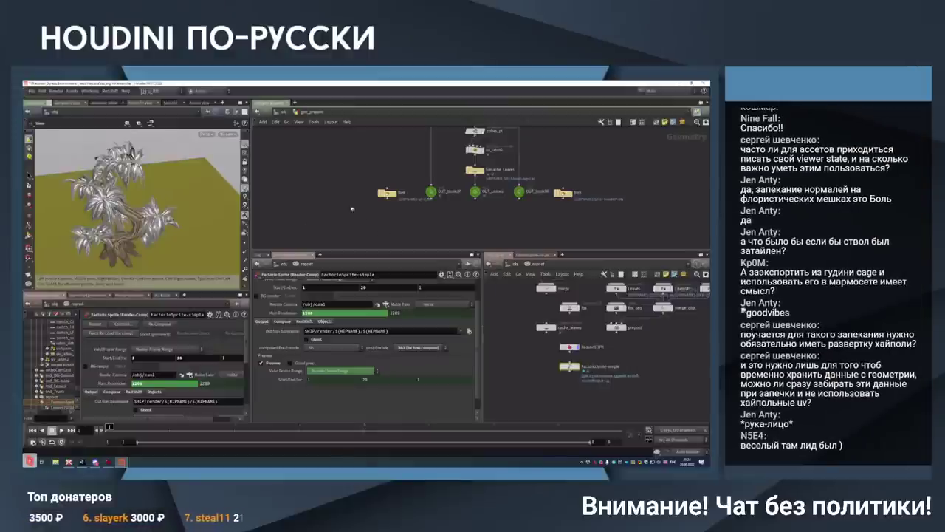
{"action": "left_click_drag", "start_coordinate": [110, 133], "coordinate": [127, 230]}
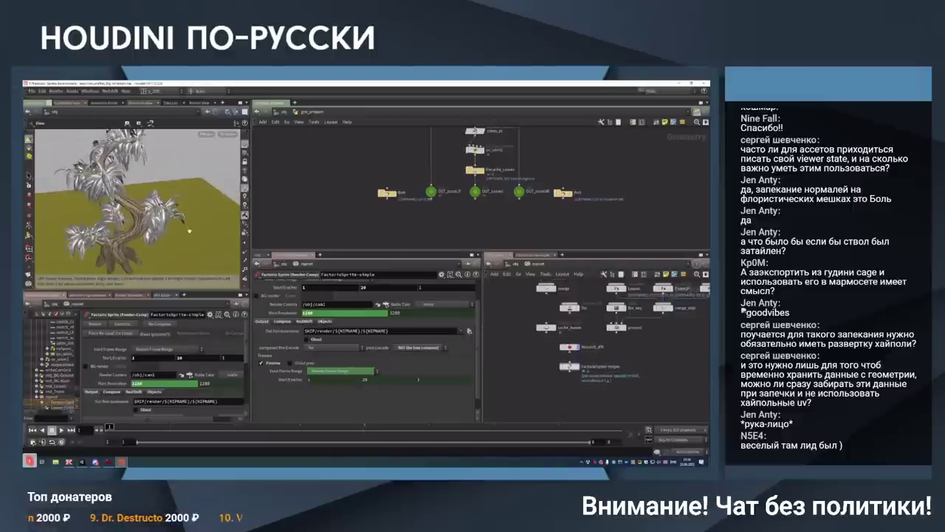
{"action": "left_click_drag", "start_coordinate": [190, 231], "coordinate": [152, 159]}
{"action": "scroll", "coordinate": [159, 220], "scroll_direction": "up", "scroll_amount": 5}
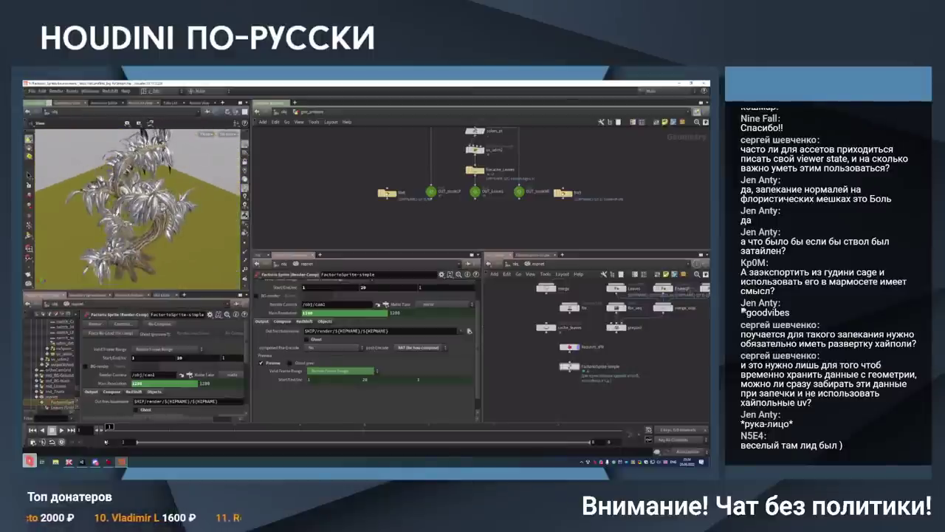
{"action": "left_click", "coordinate": [95, 462]}
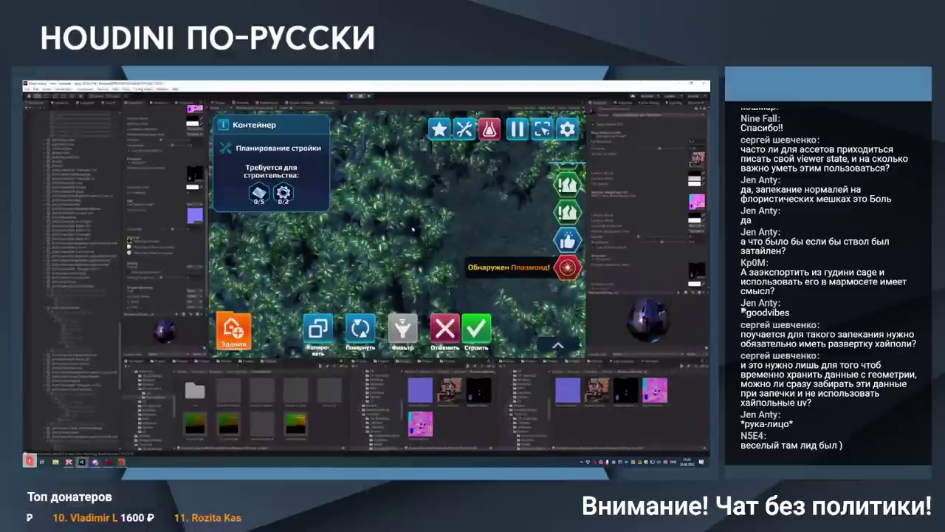
{"action": "scroll", "coordinate": [437, 186], "scroll_direction": "down", "scroll_amount": 3}
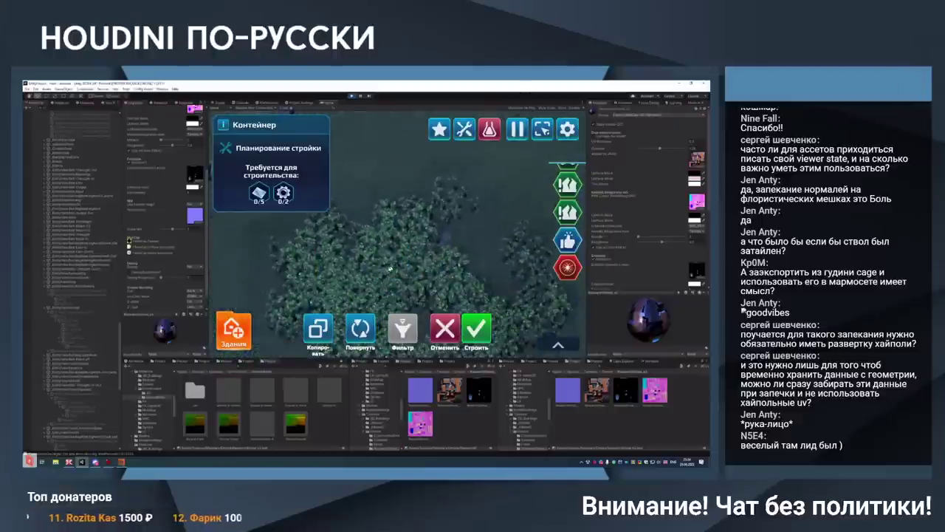
{"action": "scroll", "coordinate": [444, 248], "scroll_direction": "up", "scroll_amount": 3}
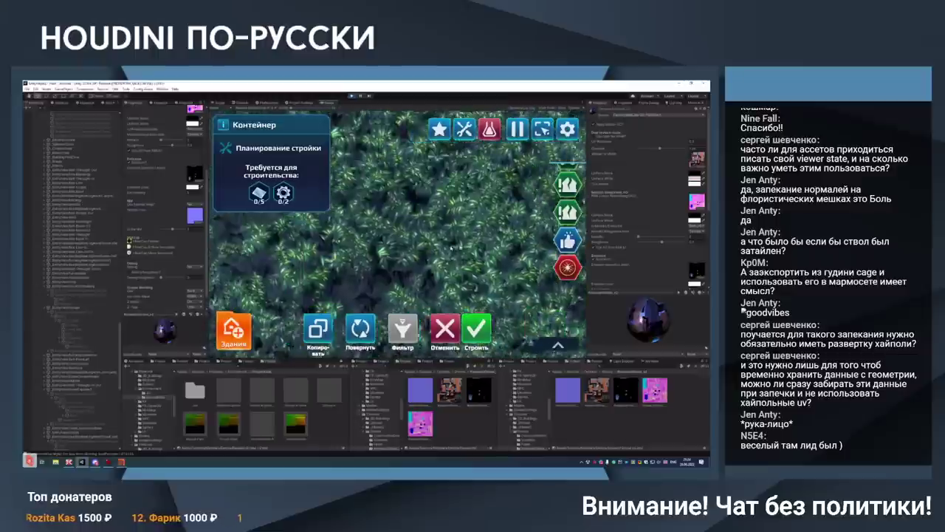
{"action": "scroll", "coordinate": [427, 248], "scroll_direction": "up", "scroll_amount": 2}
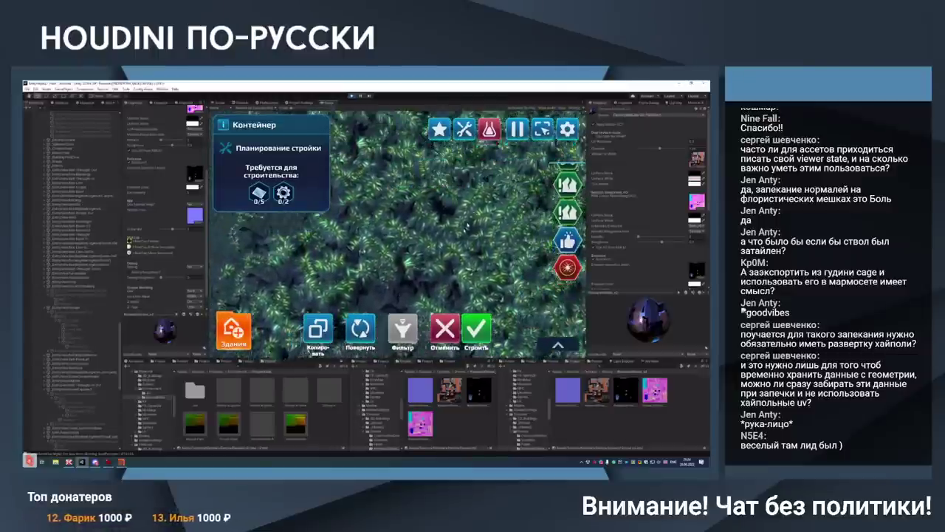
{"action": "scroll", "coordinate": [449, 244], "scroll_direction": "down", "scroll_amount": 2}
{"action": "scroll", "coordinate": [443, 251], "scroll_direction": "up", "scroll_amount": 2}
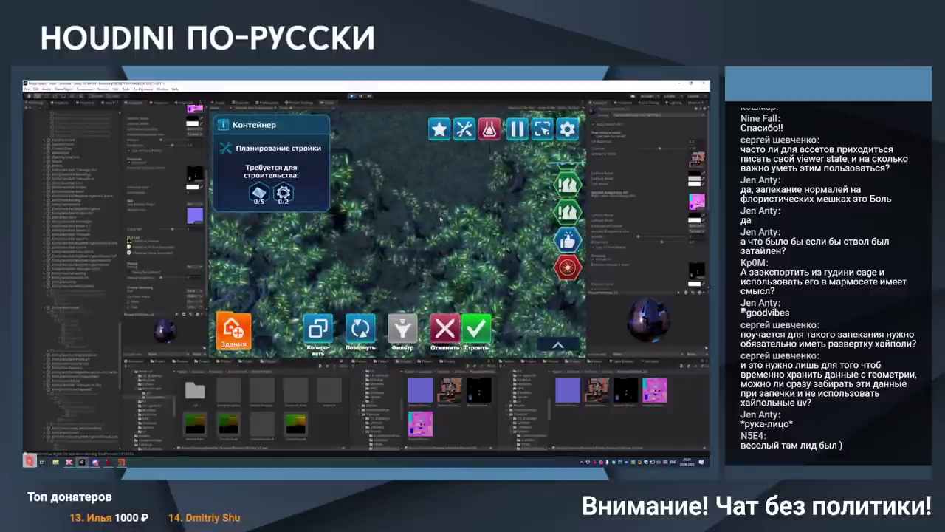
{"action": "scroll", "coordinate": [441, 221], "scroll_direction": "down", "scroll_amount": 2}
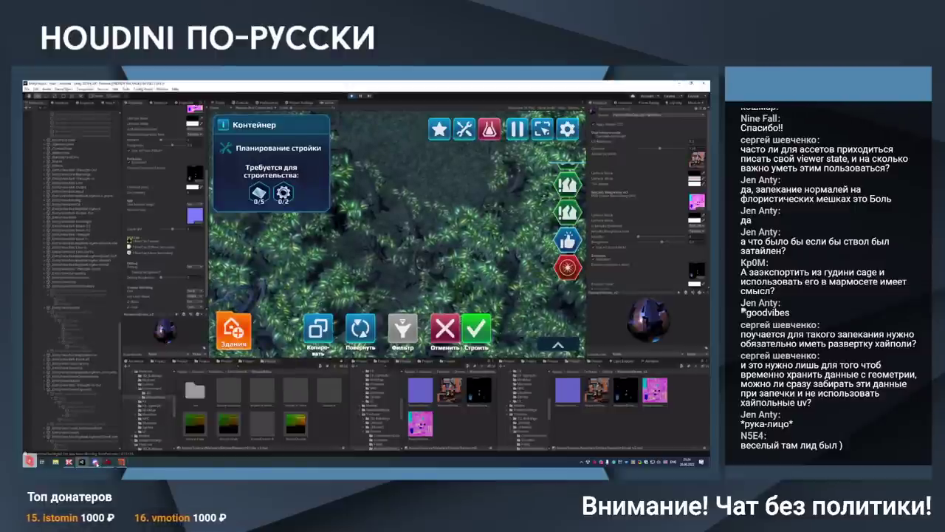
Back in Houdini, select the low-poly file cache and restore the 3D viewport and object network
{"action": "left_click", "coordinate": [103, 436]}
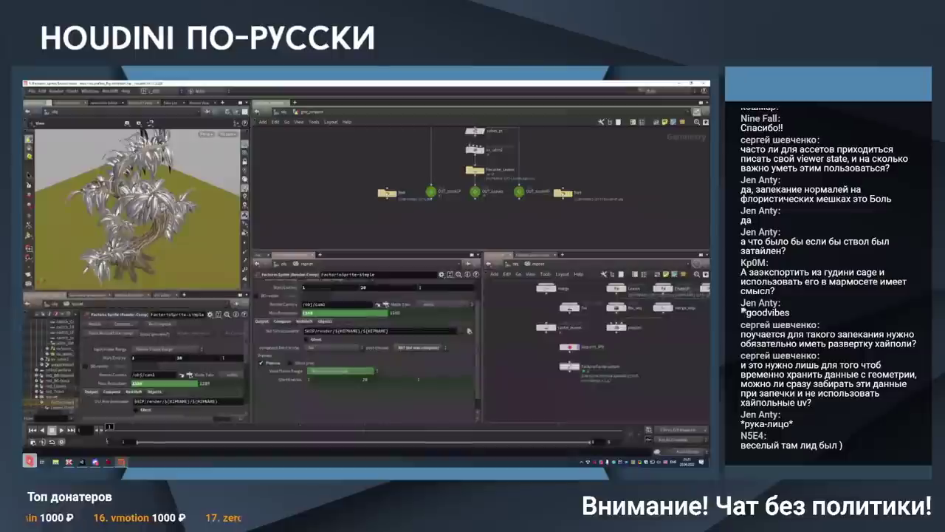
{"action": "middle_click_drag", "start_coordinate": [410, 148], "coordinate": [415, 232]}
{"action": "left_click_drag", "start_coordinate": [367, 191], "coordinate": [419, 213]}
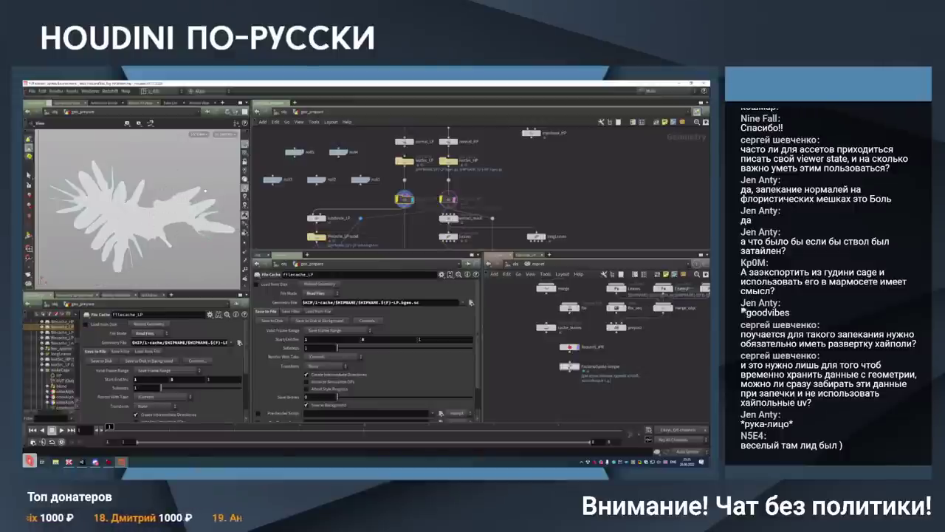
{"action": "key", "text": "space+1"}
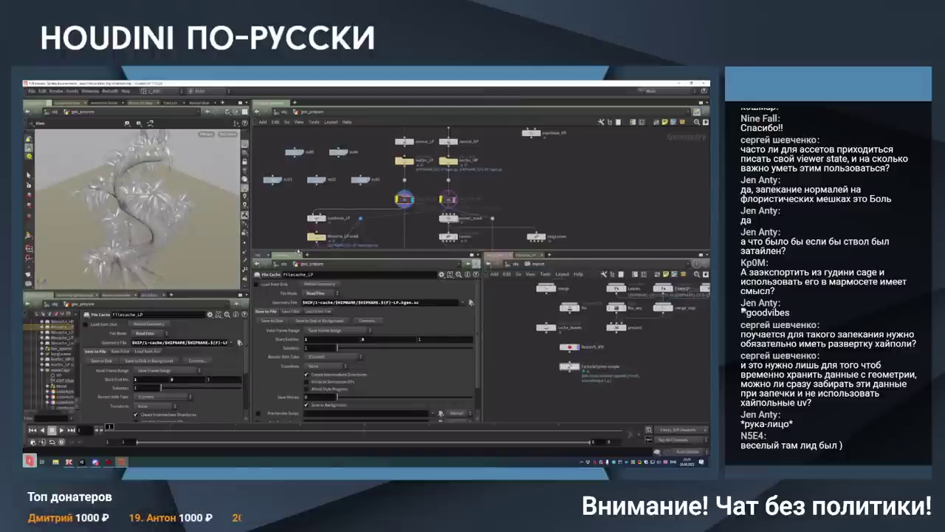
{"action": "left_click", "coordinate": [295, 254]}
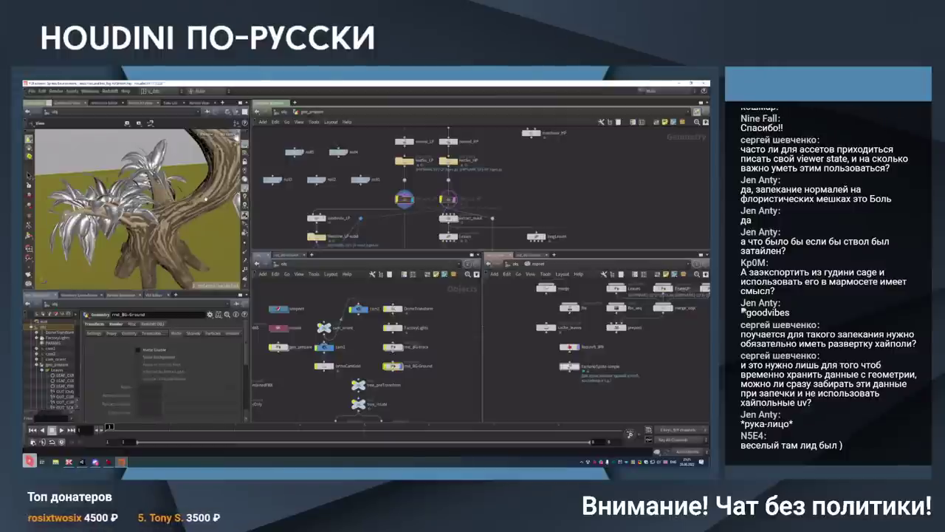
Orbit around the tree, then select makeCage, filecache_LP-cage and texBaker in geo_prepare
{"action": "left_click_drag", "start_coordinate": [210, 231], "coordinate": [152, 191], "text": "alt"}
{"action": "scroll", "coordinate": [138, 209], "scroll_direction": "up", "scroll_amount": 5}
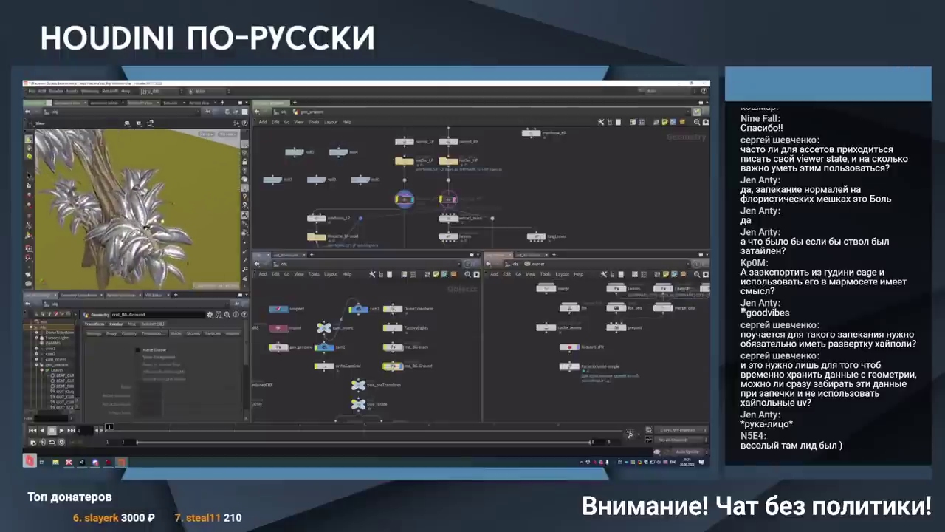
{"action": "left_click_drag", "start_coordinate": [137, 209], "coordinate": [157, 189], "text": "alt"}
{"action": "scroll", "coordinate": [138, 209], "scroll_direction": "down", "scroll_amount": 5}
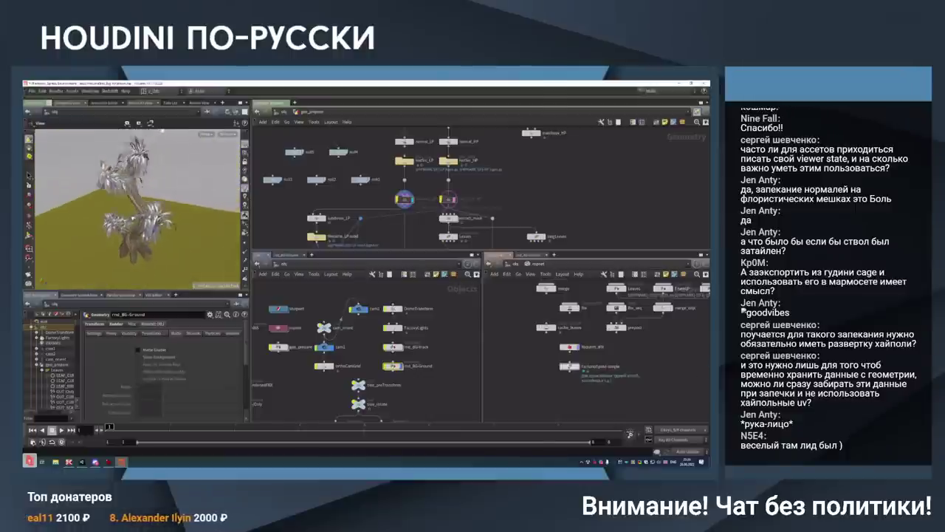
{"action": "left_click_drag", "start_coordinate": [161, 130], "coordinate": [144, 135], "text": "alt"}
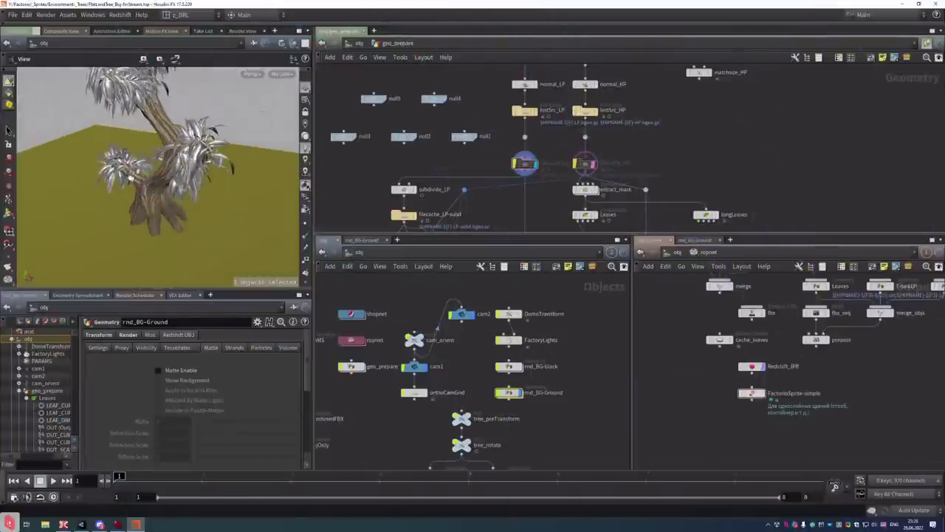
{"action": "left_click_drag", "start_coordinate": [148, 133], "coordinate": [203, 201], "text": "alt"}
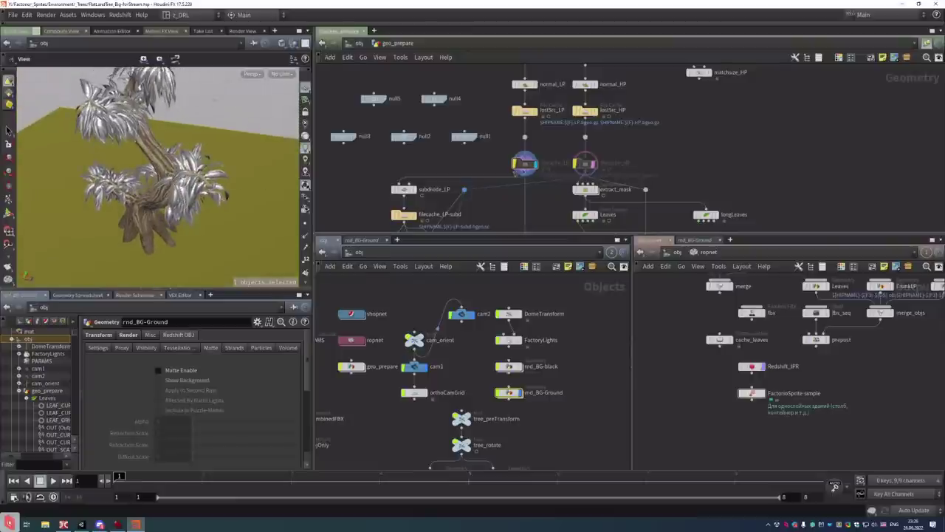
{"action": "middle_click_drag", "start_coordinate": [426, 180], "coordinate": [476, 92]}
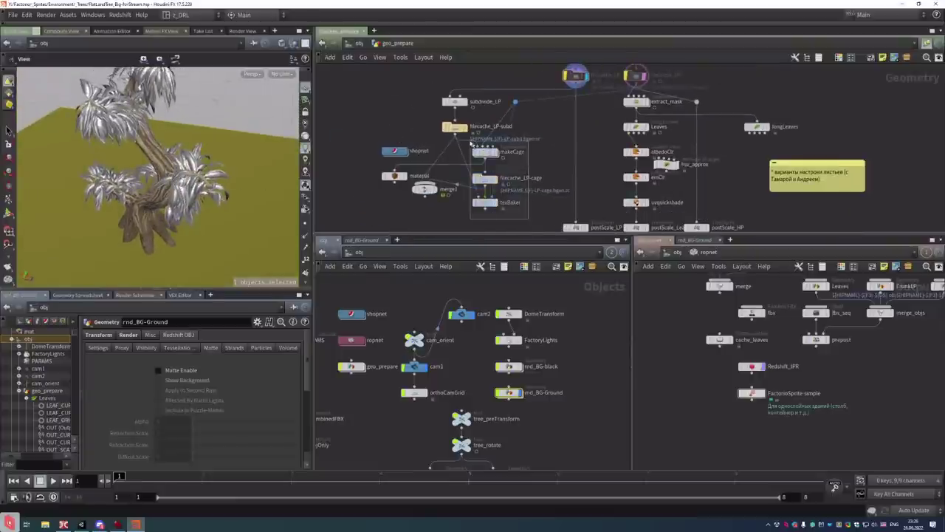
{"action": "left_click_drag", "start_coordinate": [471, 142], "coordinate": [470, 141]}
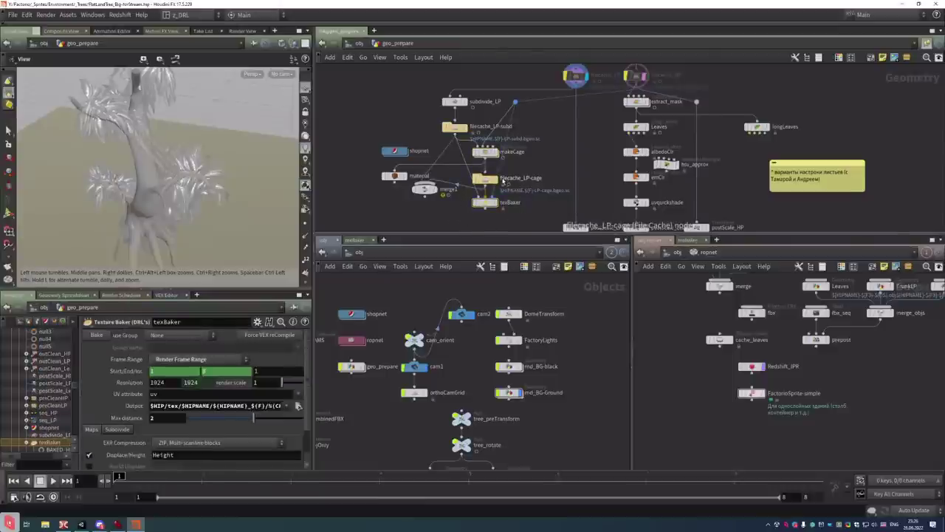
Pass through Unity to Double Commander and move to the render folder
{"action": "left_click", "coordinate": [82, 524]}
{"action": "scroll", "coordinate": [626, 213], "scroll_direction": "down", "scroll_amount": 5}
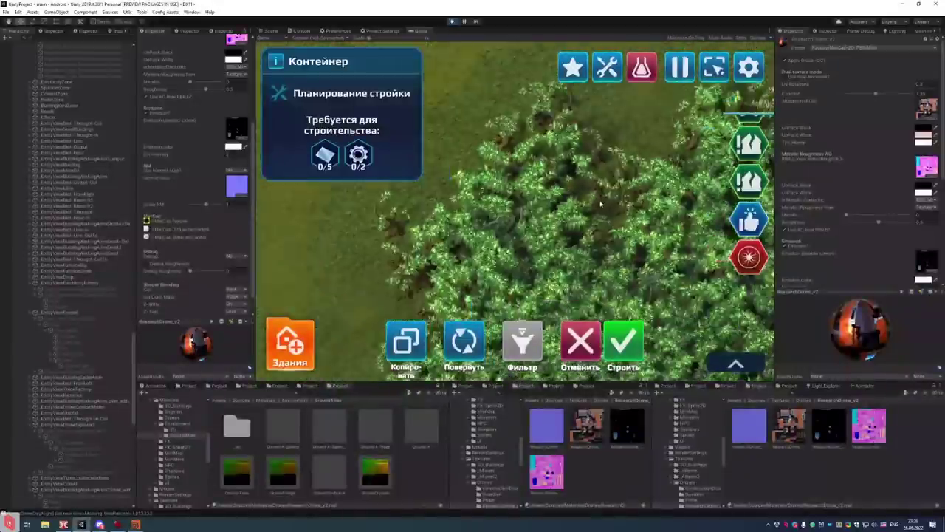
{"action": "scroll", "coordinate": [625, 214], "scroll_direction": "up", "scroll_amount": 6}
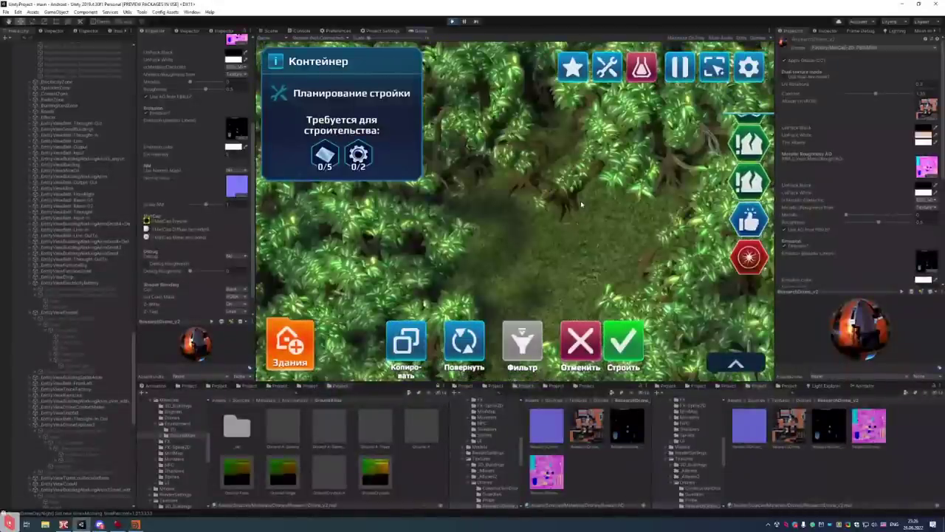
{"action": "key", "text": "alt+Tab"}
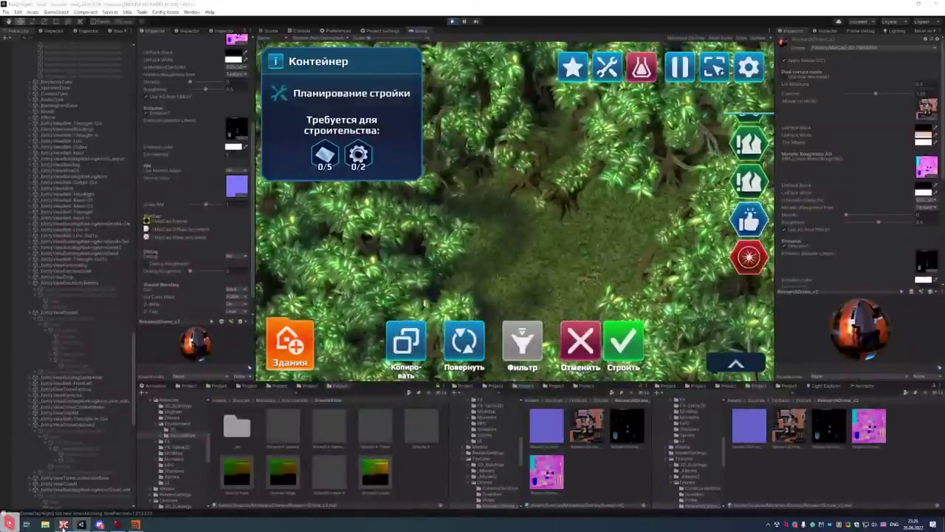
{"action": "left_click", "coordinate": [30, 107]}
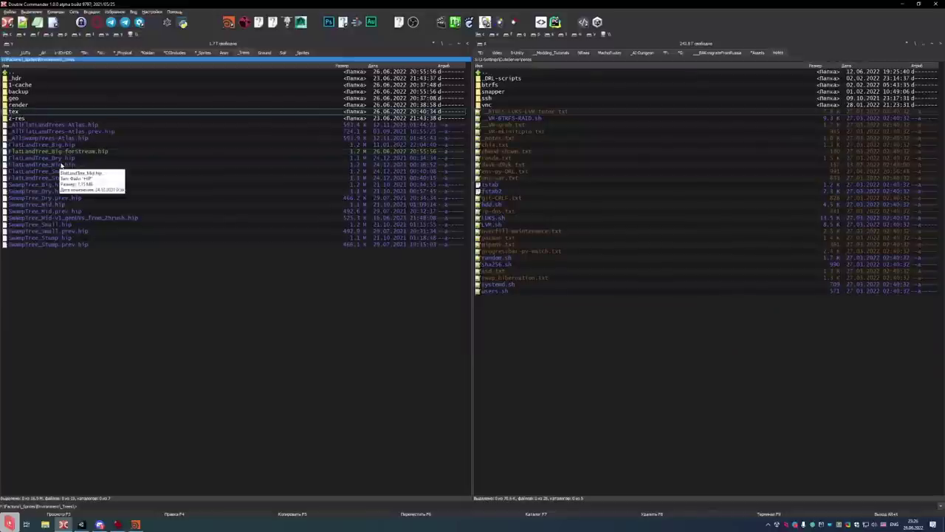
Open the FlatLandTree_Big-forStream render folder, select all png frames, then go back up
{"action": "key", "text": "Return"}
{"action": "key", "text": "Down"}
{"action": "key", "text": "Down"}
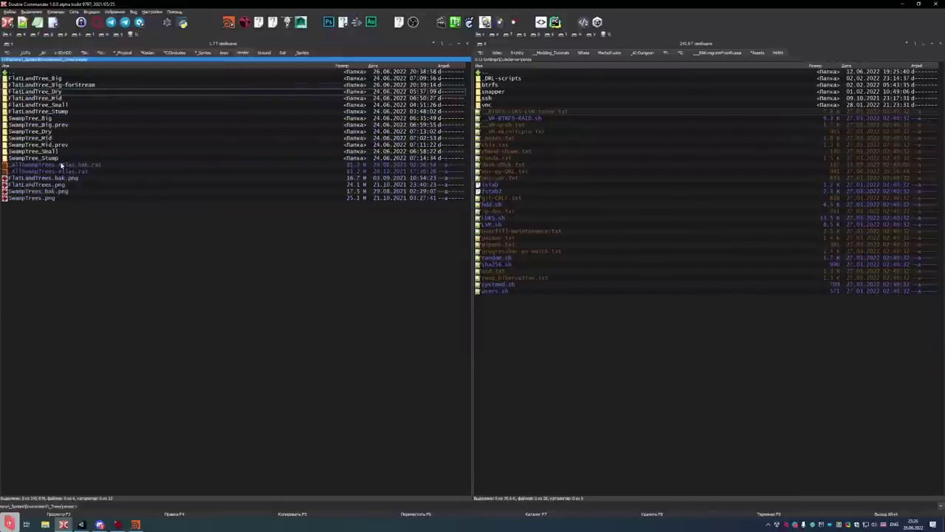
{"action": "key", "text": "Return"}
{"action": "key", "text": "Down"}
{"action": "key", "text": "shift+End"}
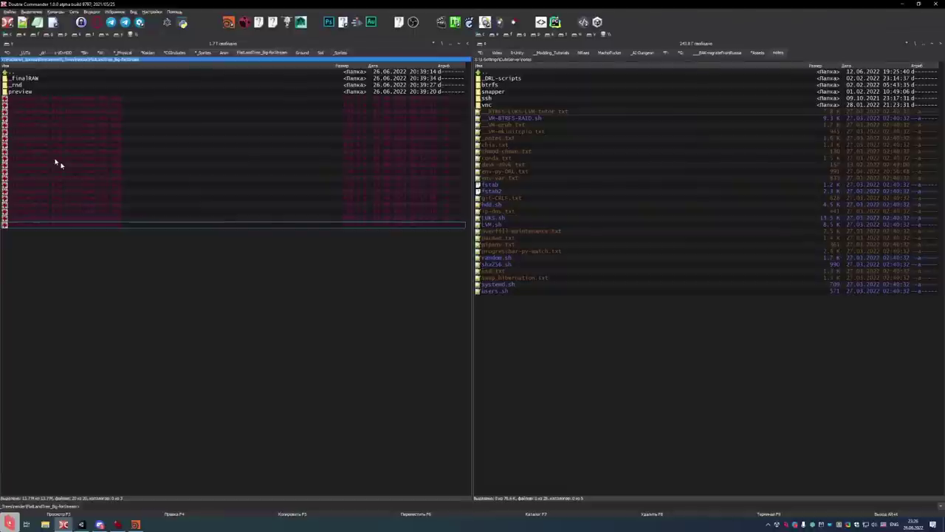
{"action": "key", "text": "BackSpace"}
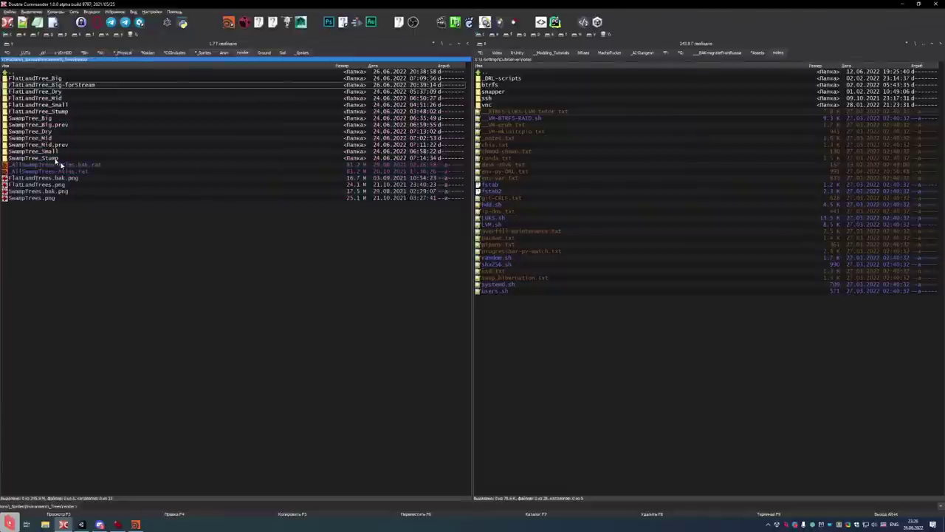
{"action": "left_click", "coordinate": [59, 110]}
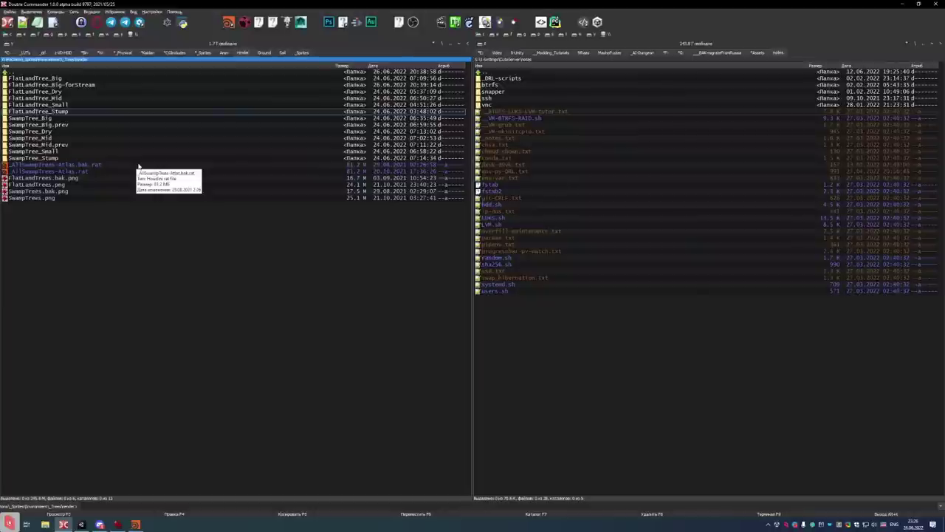
Minimise the file manager, pan the Unity game camera across the forest, and return to Houdini
{"action": "left_click", "coordinate": [901, 3]}
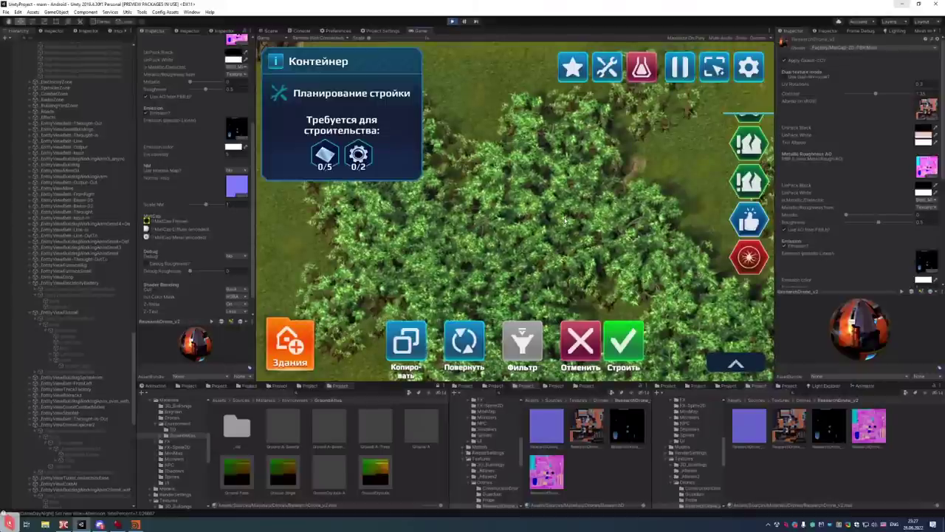
{"action": "left_click_drag", "start_coordinate": [586, 201], "coordinate": [567, 218]}
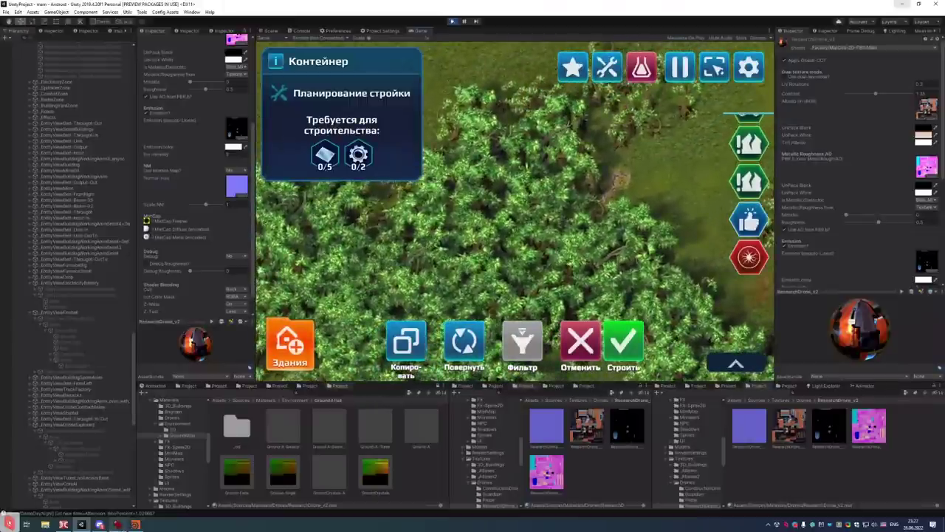
{"action": "left_click", "coordinate": [135, 525]}
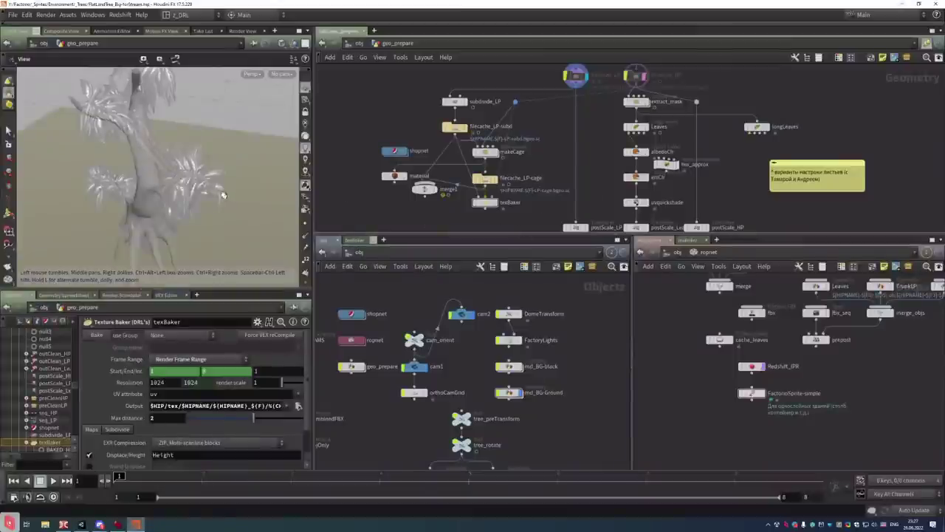
Select texBaker, scrub frames 1–5, and select rnd_Trunk and rnd_Leaves
{"action": "left_click_drag", "start_coordinate": [542, 227], "coordinate": [474, 197]}
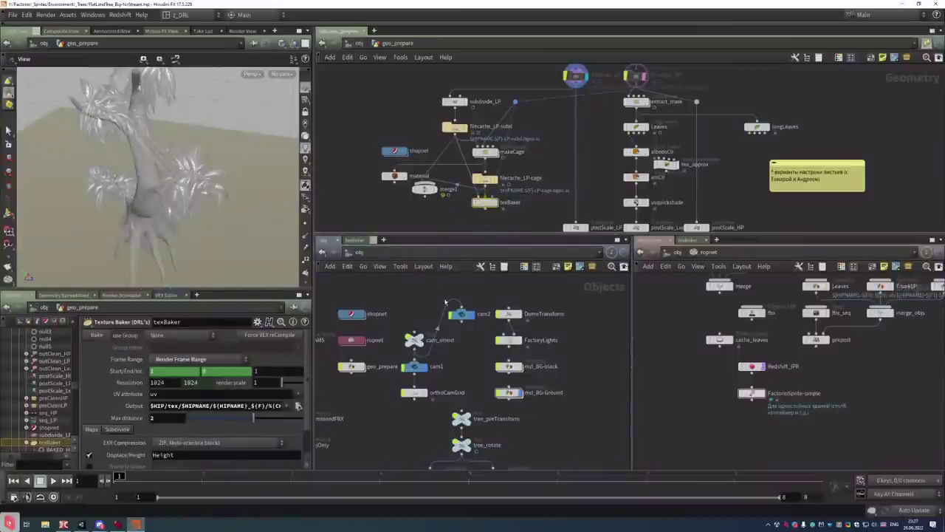
{"action": "left_click_drag", "start_coordinate": [164, 481], "coordinate": [378, 483]}
{"action": "left_click", "coordinate": [484, 481]}
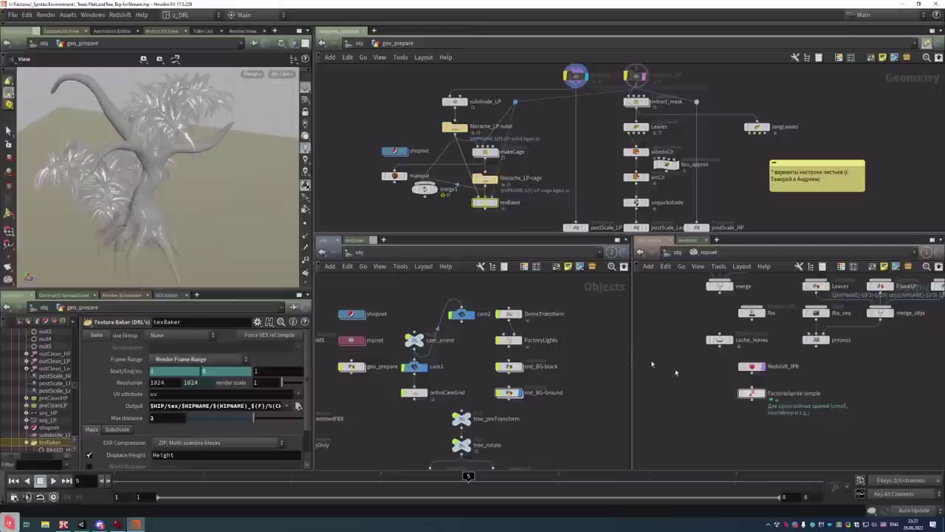
{"action": "middle_click_drag", "start_coordinate": [548, 424], "coordinate": [555, 365]}
{"action": "left_click_drag", "start_coordinate": [545, 442], "coordinate": [422, 403]}
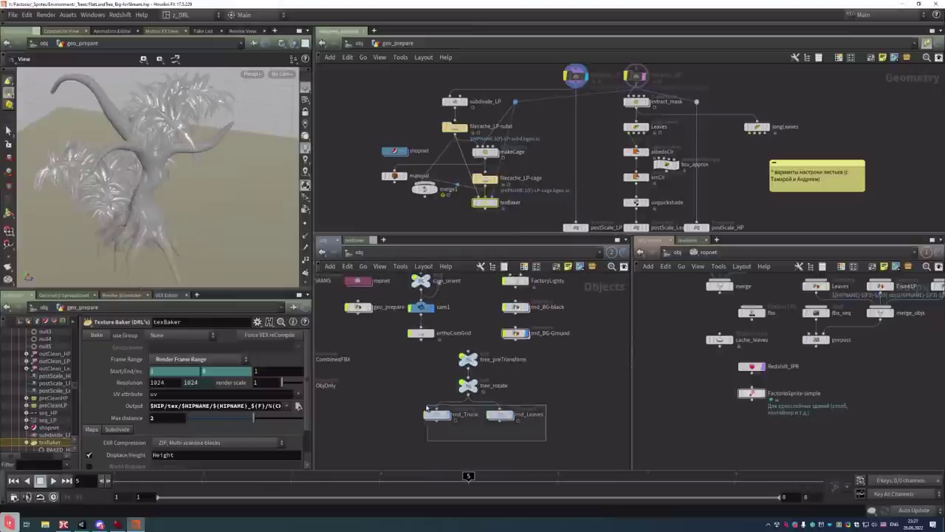
Select rnd_BG-Ground and texBaker, scrub frames 2–7, and open the Leaves node
{"action": "left_click", "coordinate": [515, 332]}
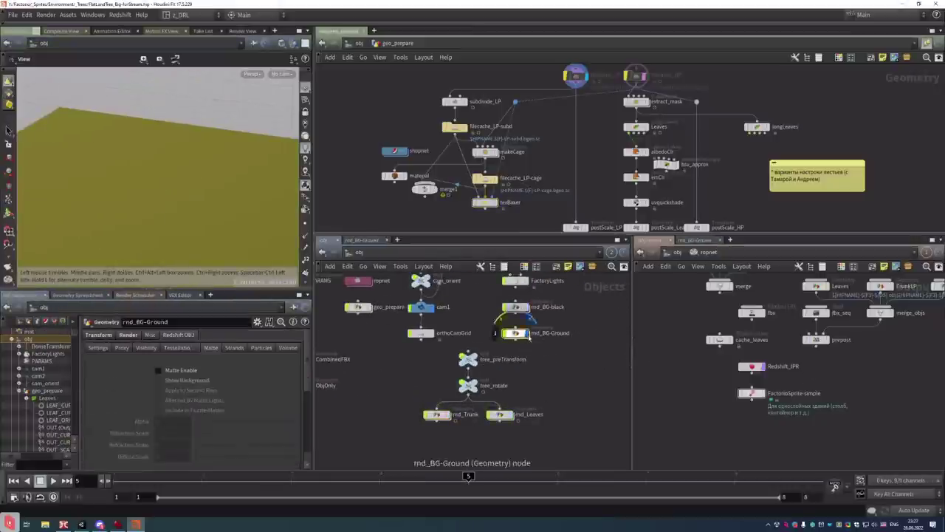
{"action": "left_click", "coordinate": [485, 201]}
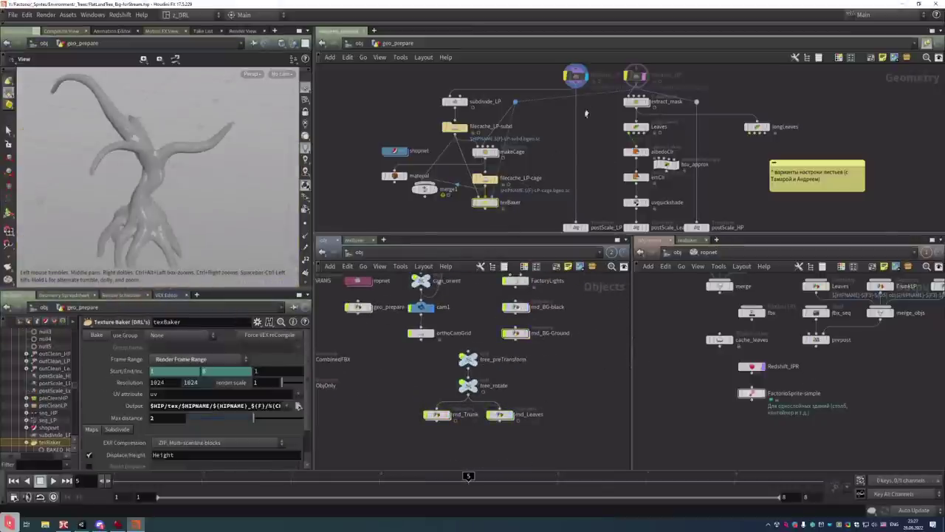
{"action": "left_click_drag", "start_coordinate": [292, 476], "coordinate": [201, 475]}
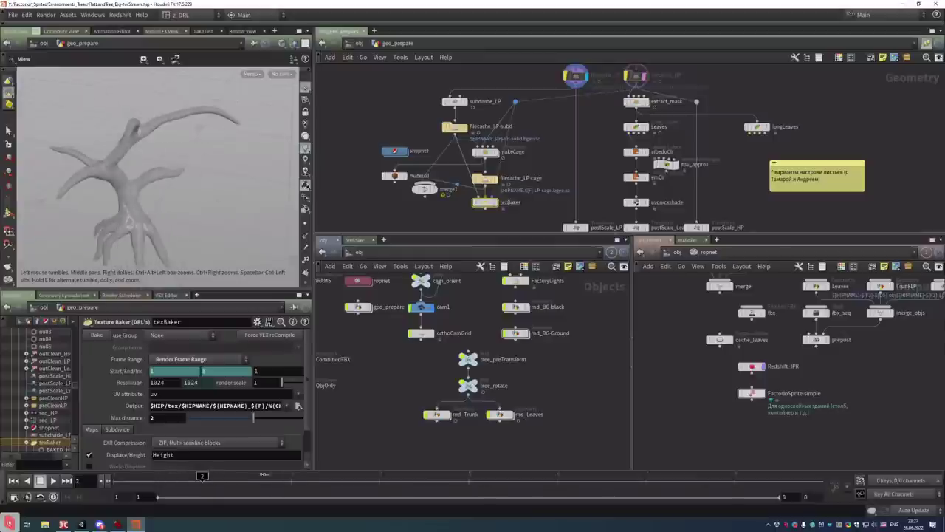
{"action": "left_click_drag", "start_coordinate": [265, 474], "coordinate": [458, 476]}
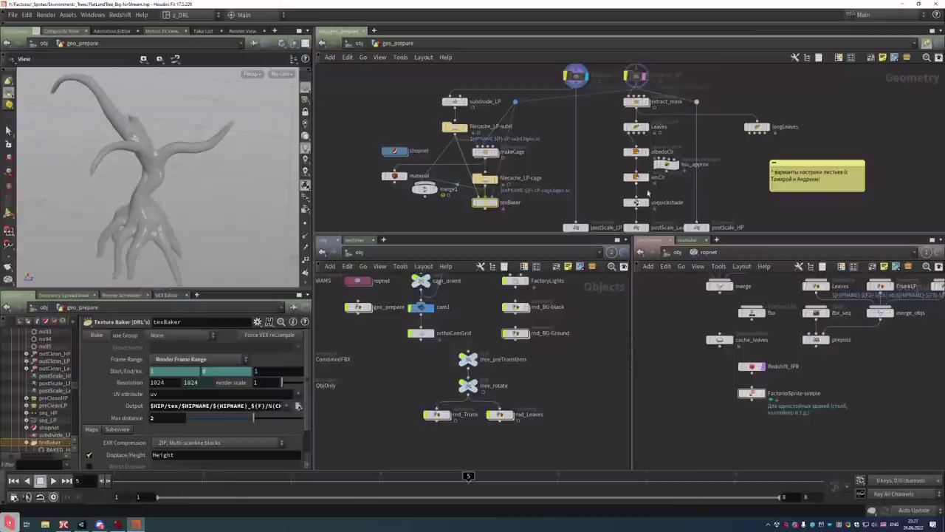
{"action": "left_click", "coordinate": [636, 127]}
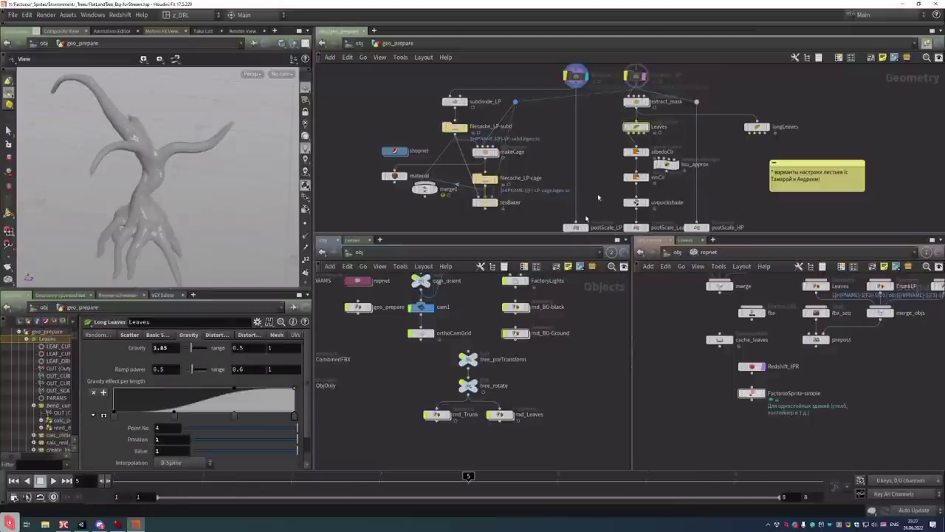
Jump to frame 2, then frame 4, then frame 6 to watch the leaves bend
{"action": "left_click", "coordinate": [202, 477]}
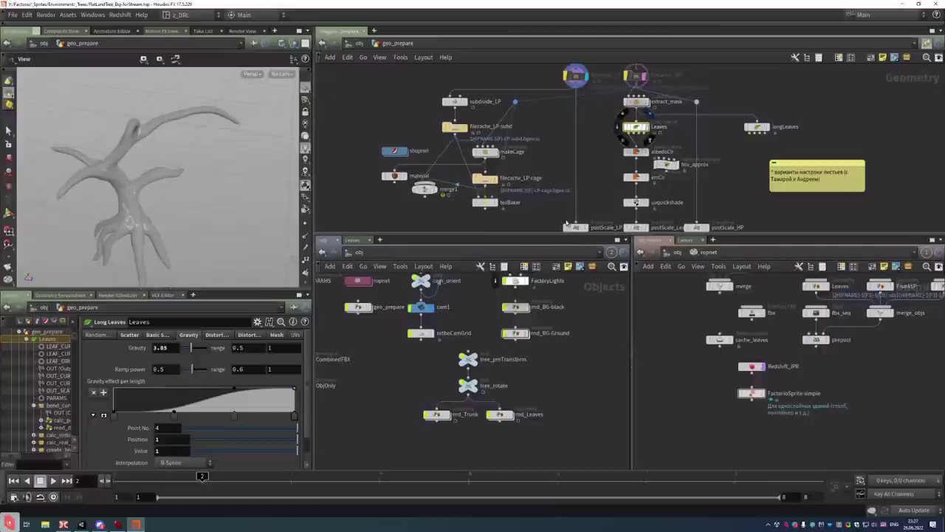
{"action": "middle_click_drag", "start_coordinate": [714, 212], "coordinate": [708, 82]}
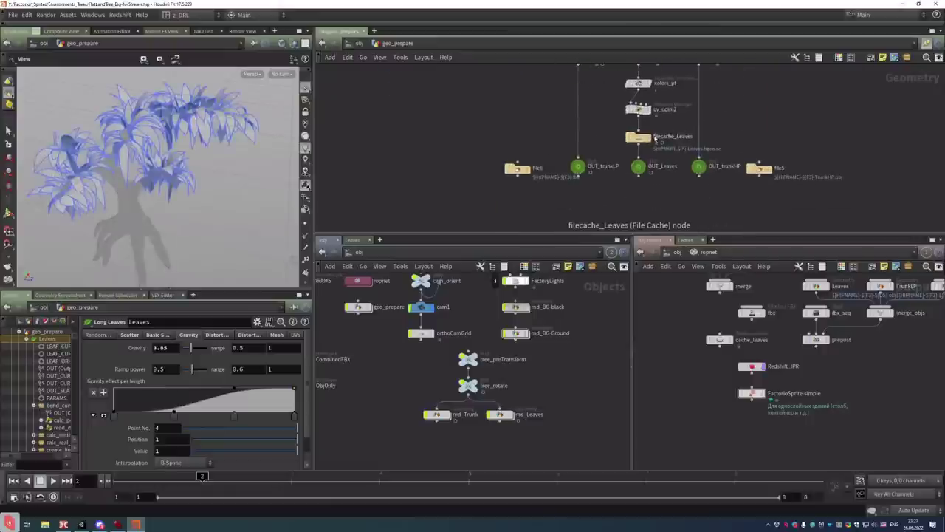
{"action": "middle_click_drag", "start_coordinate": [769, 126], "coordinate": [733, 307]}
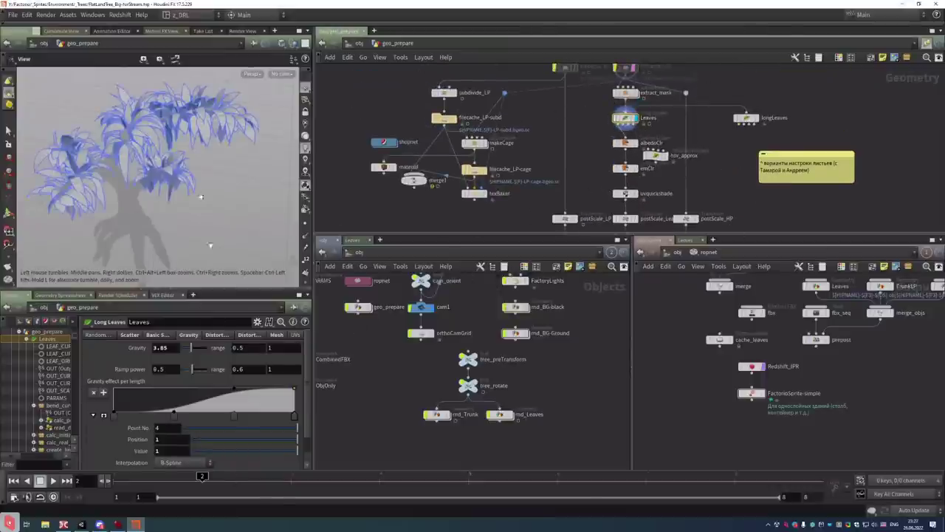
{"action": "left_click", "coordinate": [376, 476]}
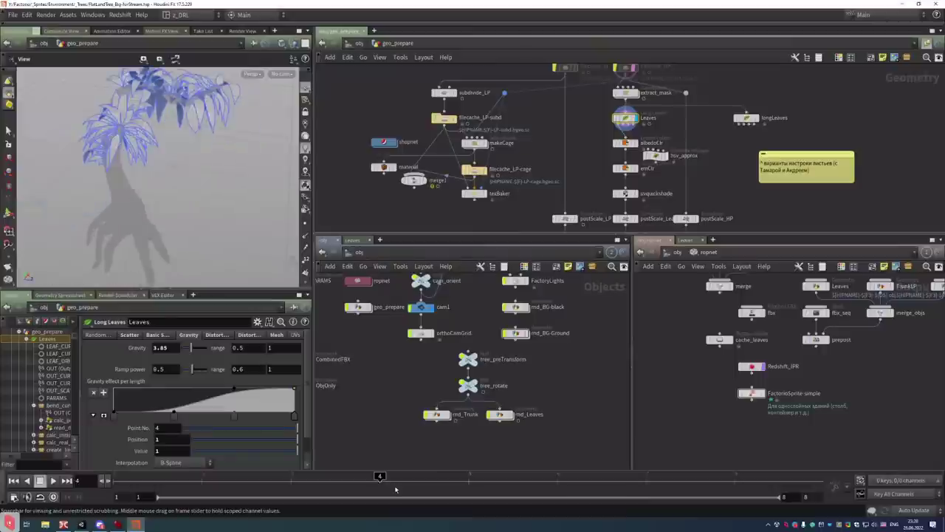
{"action": "left_click", "coordinate": [558, 476]}
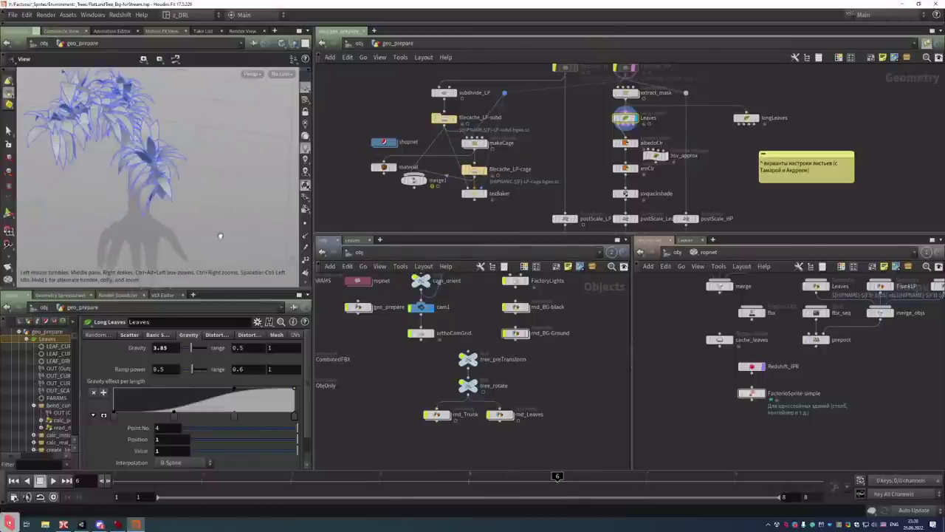
{"action": "scroll", "coordinate": [733, 217], "scroll_direction": "down", "scroll_amount": 5}
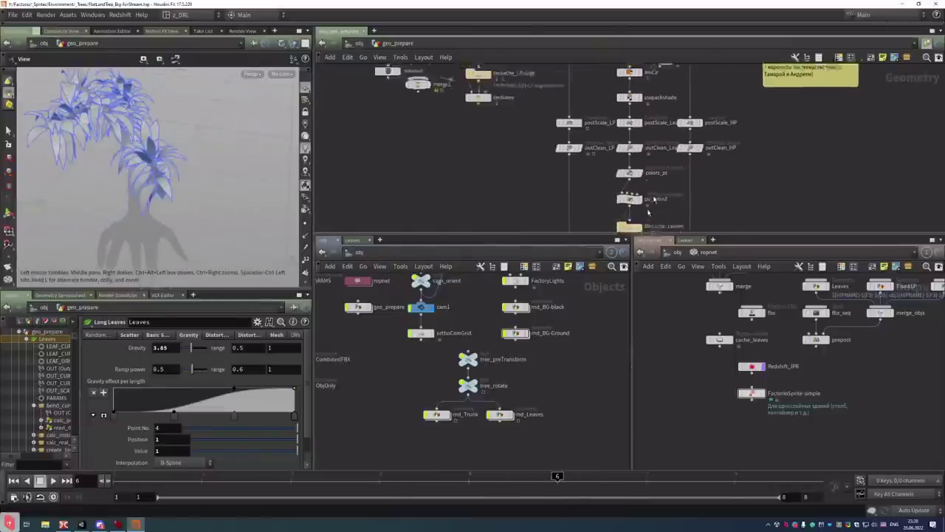
Browse FactorioSprite-simple's Output, Compose, RedShift and Objects tabs, then switch to Unity
{"action": "left_click_drag", "start_coordinate": [732, 416], "coordinate": [768, 387]}
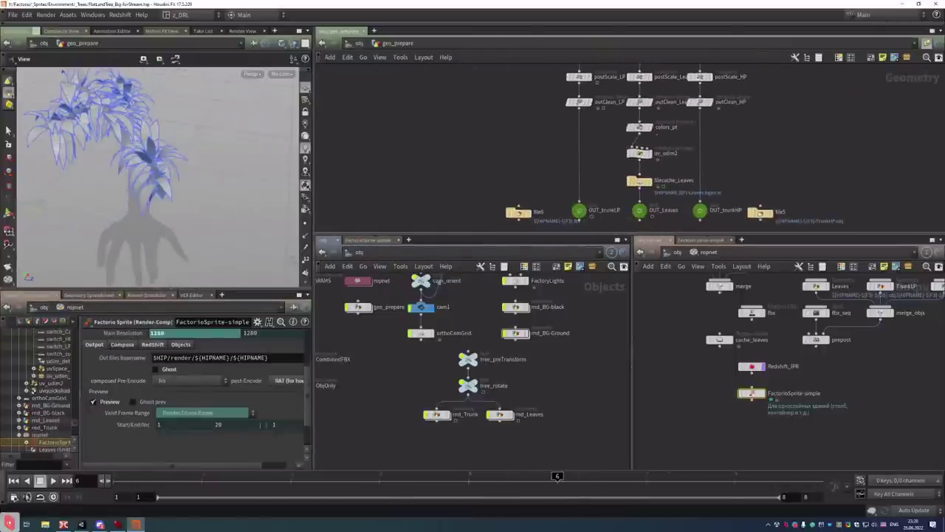
{"action": "left_click", "coordinate": [122, 345]}
{"action": "left_click", "coordinate": [153, 345]}
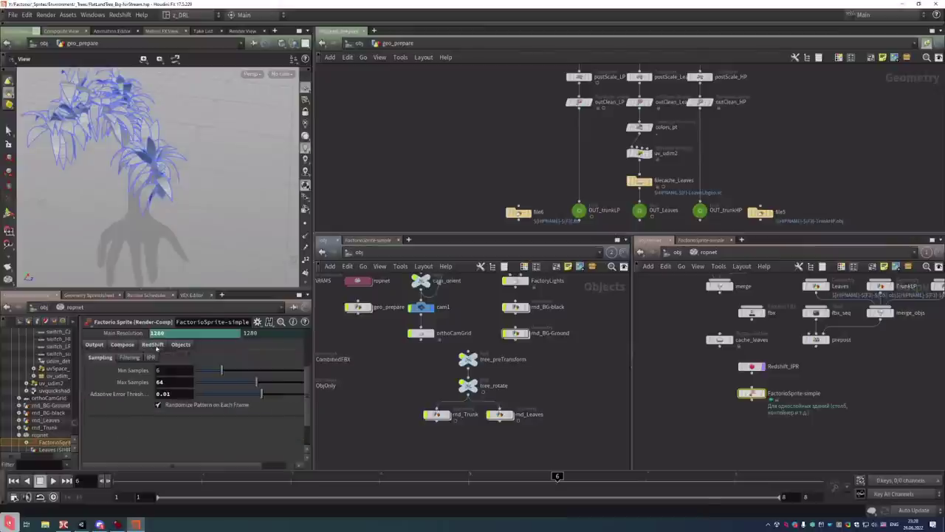
{"action": "left_click", "coordinate": [177, 345]}
{"action": "left_click", "coordinate": [153, 345]}
{"action": "left_click", "coordinate": [123, 345]}
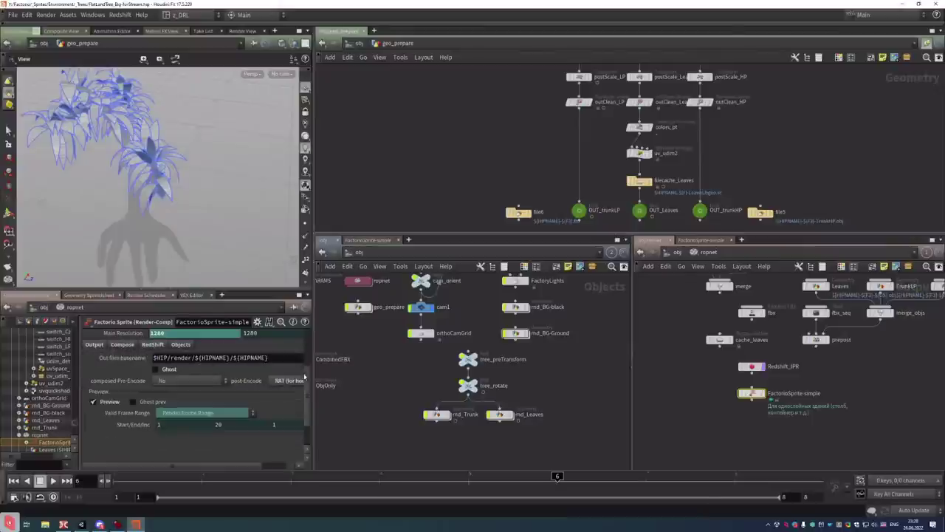
{"action": "scroll", "coordinate": [304, 377], "scroll_direction": "up", "scroll_amount": 3}
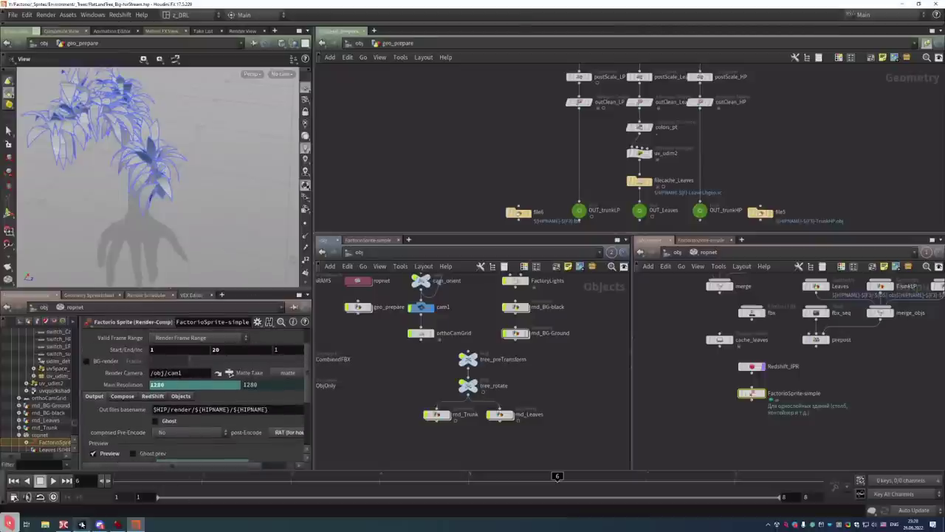
{"action": "left_click", "coordinate": [83, 489]}
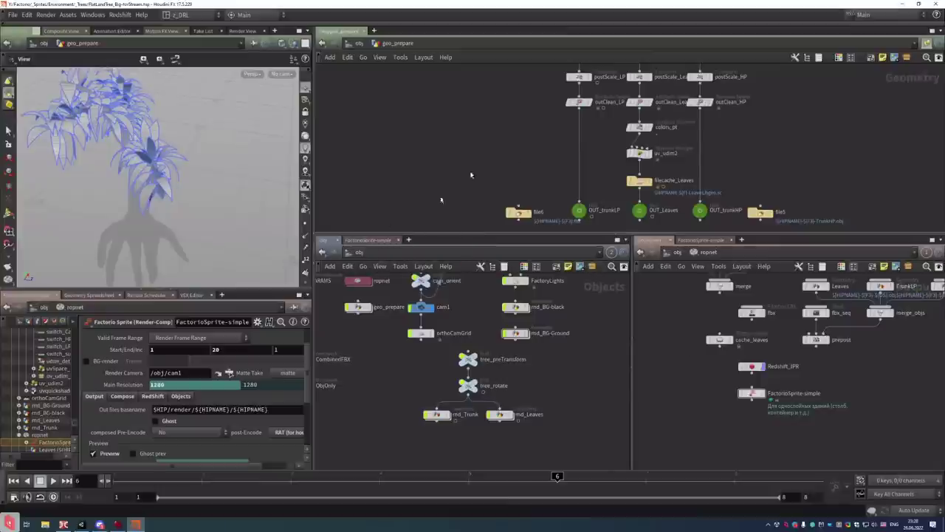
{"action": "left_click", "coordinate": [81, 524]}
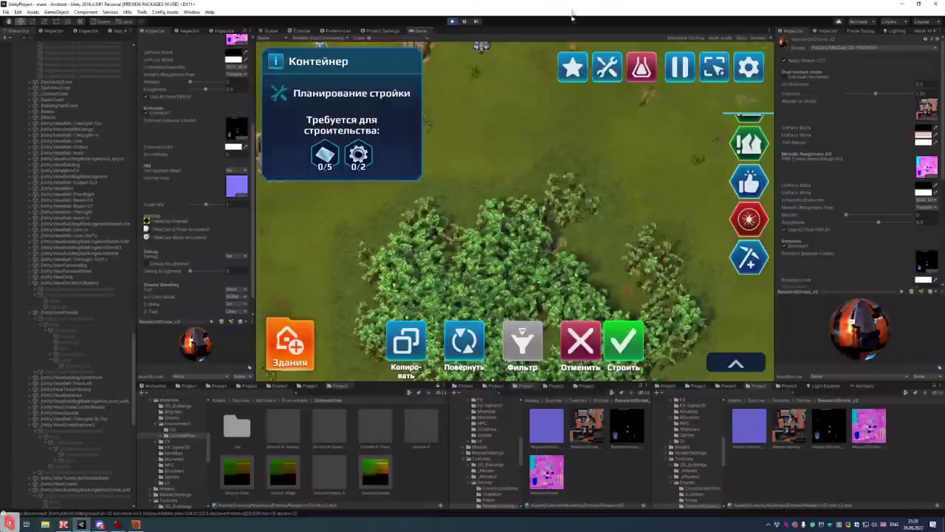
Pause the running Unity game and bring the Double Commander file manager forward
{"action": "left_click", "coordinate": [464, 21]}
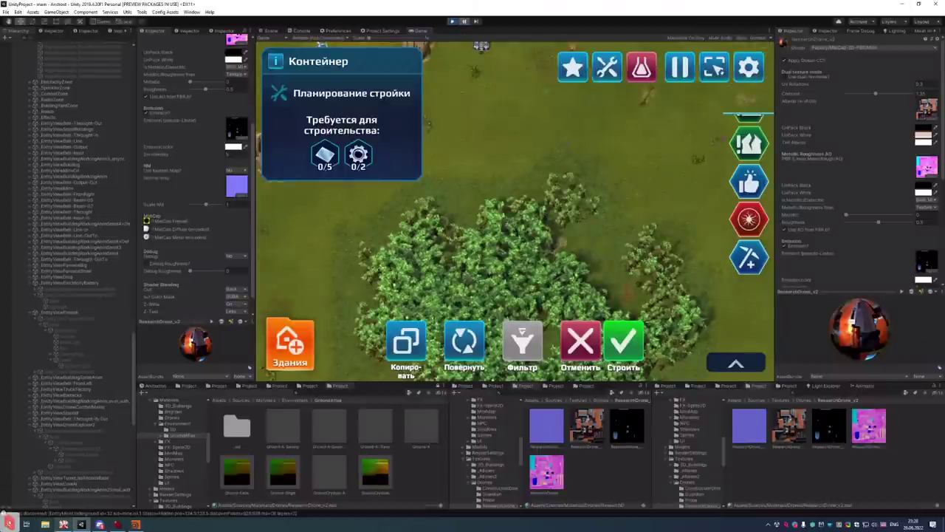
{"action": "left_click", "coordinate": [64, 524]}
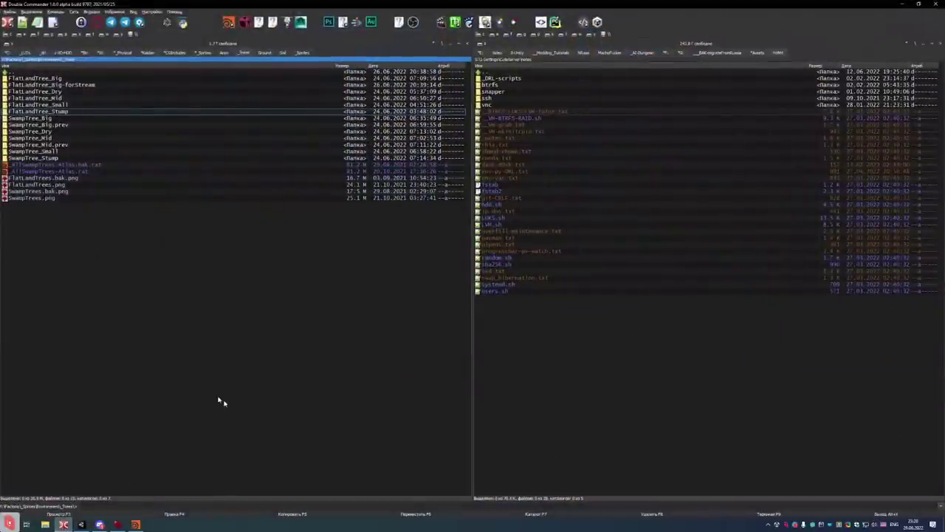
Quit Houdini's current tree scene and open _AllFlatLandTrees-Atlas.hip from the Trees folder
{"action": "key", "text": "Return"}
{"action": "key", "text": "alt+Tab"}
{"action": "left_click", "coordinate": [933, 4]}
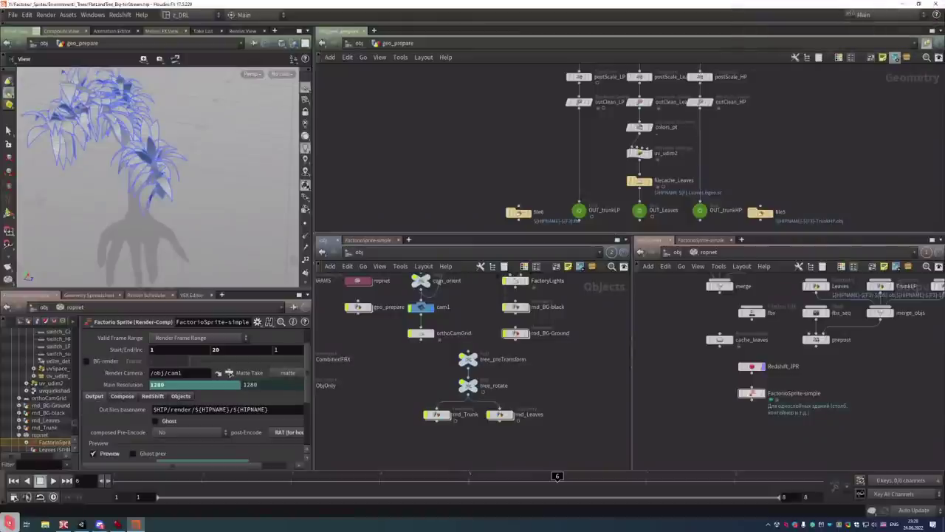
{"action": "left_click", "coordinate": [63, 524]}
{"action": "left_click", "coordinate": [34, 153]}
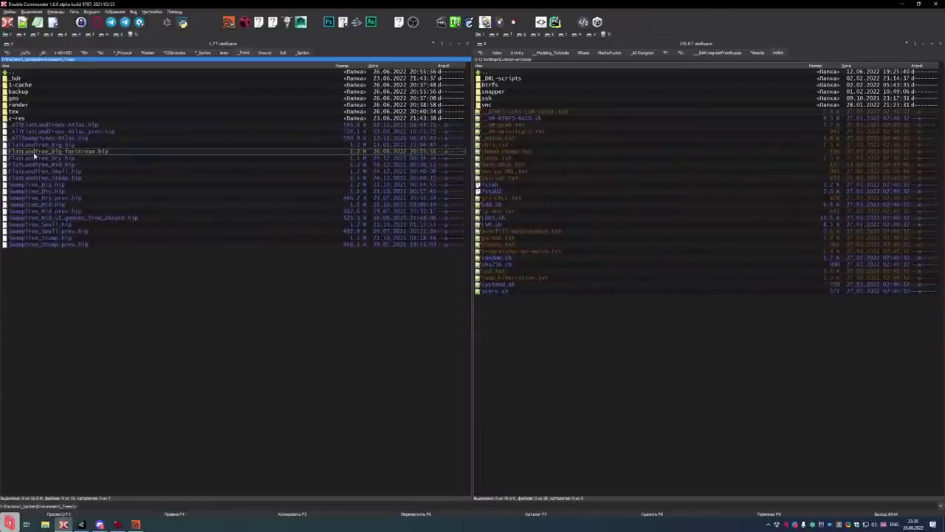
{"action": "key", "text": "Up"}
{"action": "key", "text": "Up"}
{"action": "key", "text": "Up"}
{"action": "key", "text": "Up"}
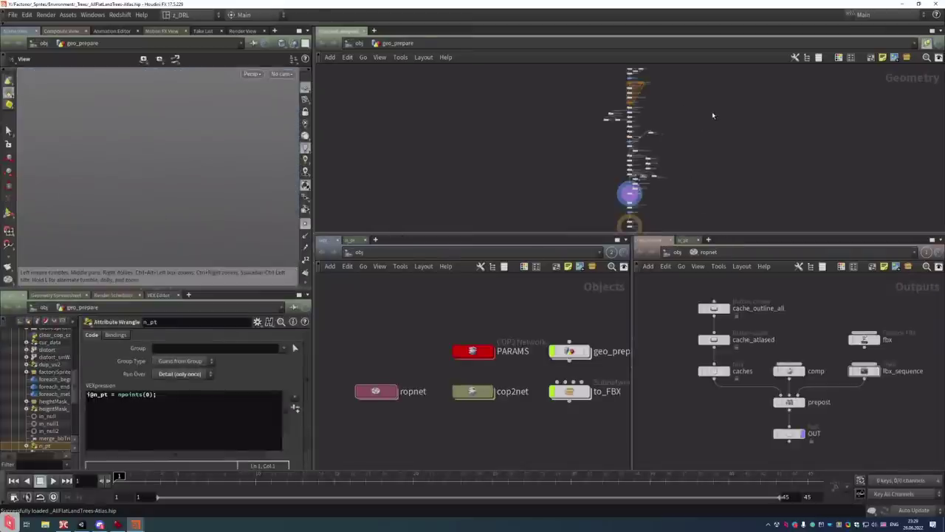
Zoom in on the traced leaf mesh and switch the viewport to ghosted point shading
{"action": "scroll", "coordinate": [712, 116], "scroll_direction": "up", "scroll_amount": 6}
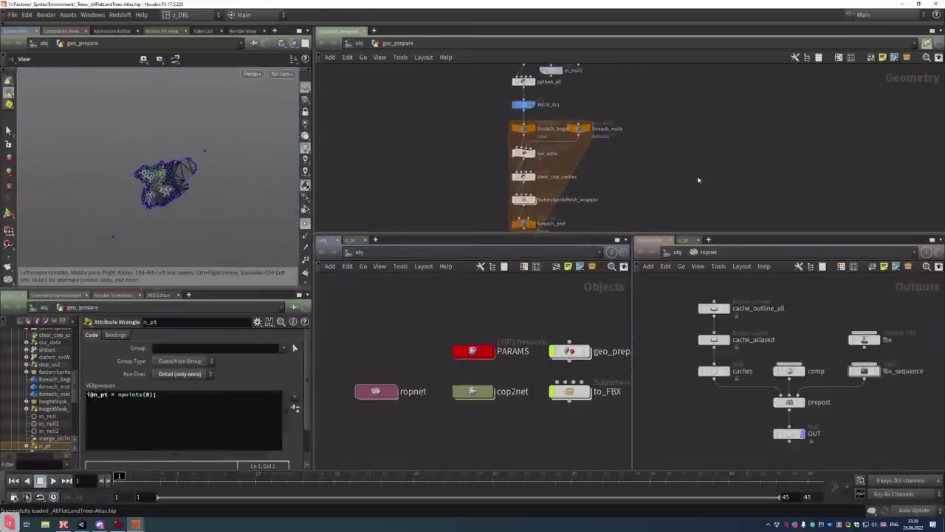
{"action": "scroll", "coordinate": [117, 188], "scroll_direction": "up", "scroll_amount": 5}
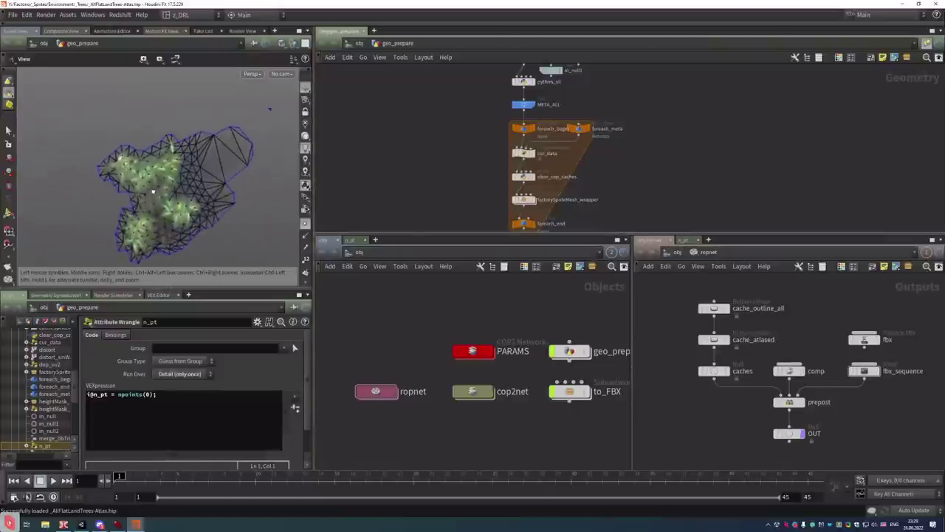
{"action": "scroll", "coordinate": [153, 192], "scroll_direction": "up", "scroll_amount": 4}
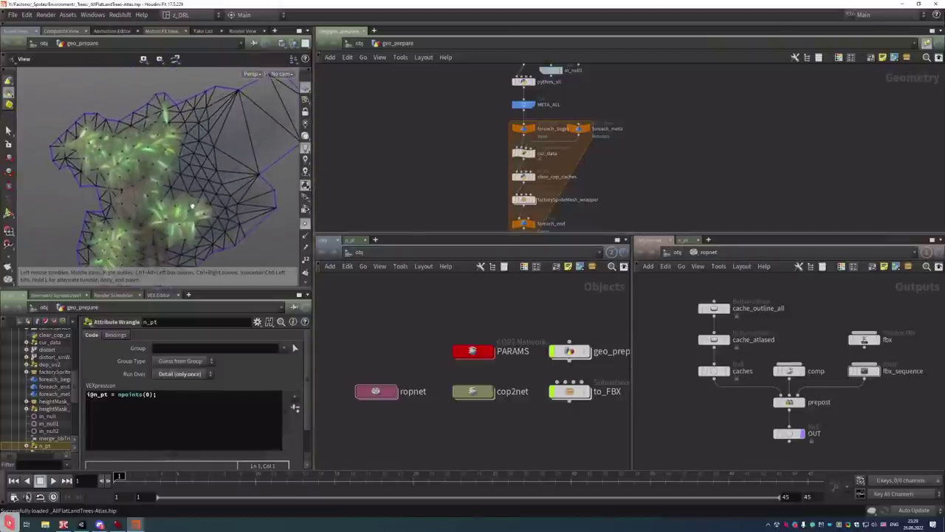
{"action": "scroll", "coordinate": [192, 207], "scroll_direction": "down", "scroll_amount": 5}
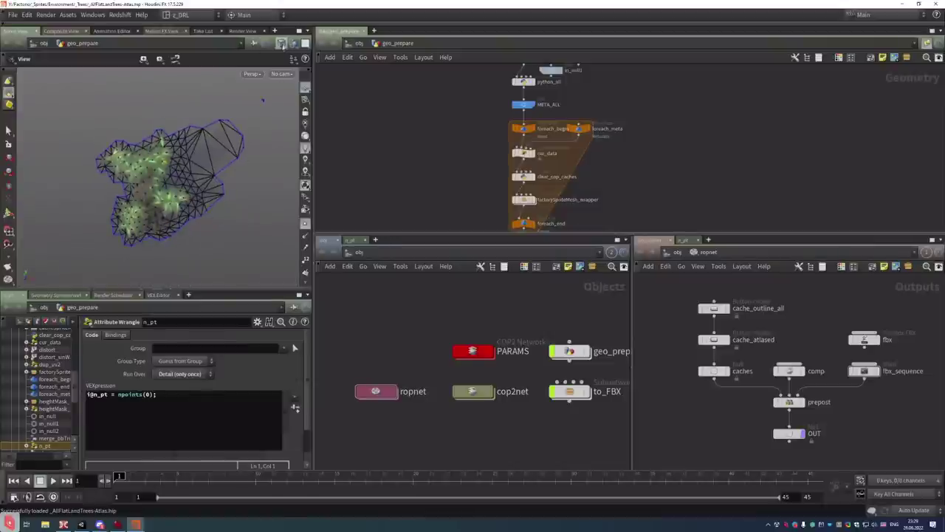
{"action": "left_click", "coordinate": [282, 44]}
{"action": "left_click", "coordinate": [323, 135]}
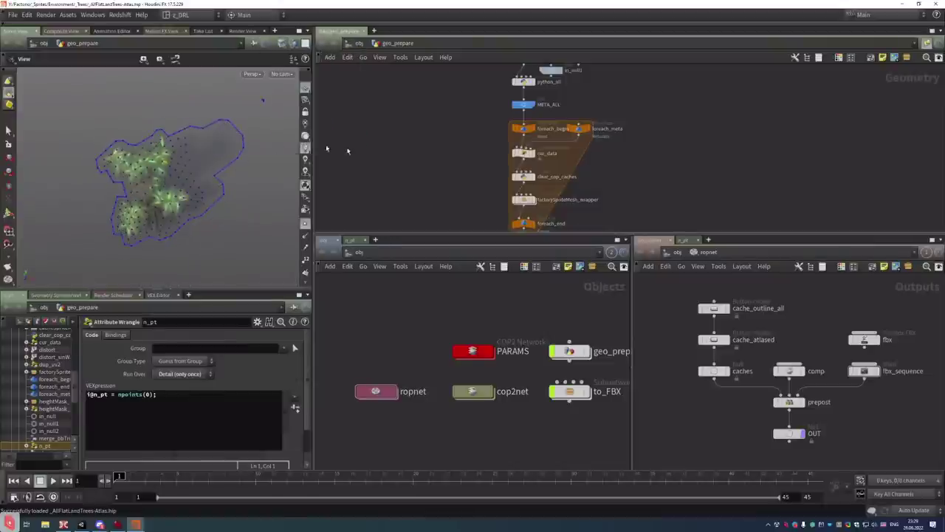
Orbit the traced sprite mesh from two angles, then return to Unity
{"action": "scroll", "coordinate": [229, 186], "scroll_direction": "up", "scroll_amount": 8}
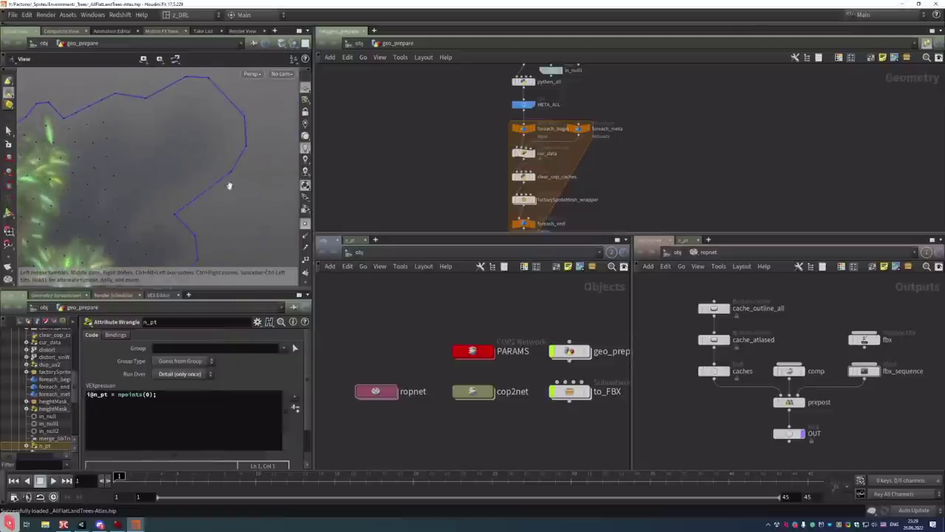
{"action": "scroll", "coordinate": [230, 177], "scroll_direction": "down", "scroll_amount": 5}
{"action": "left_click_drag", "start_coordinate": [246, 163], "coordinate": [176, 174]}
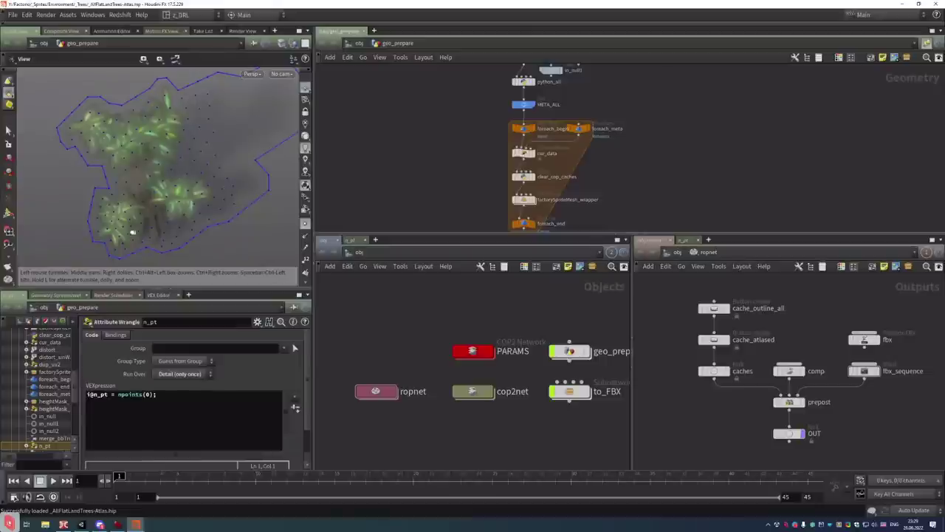
{"action": "left_click_drag", "start_coordinate": [184, 102], "coordinate": [177, 175]}
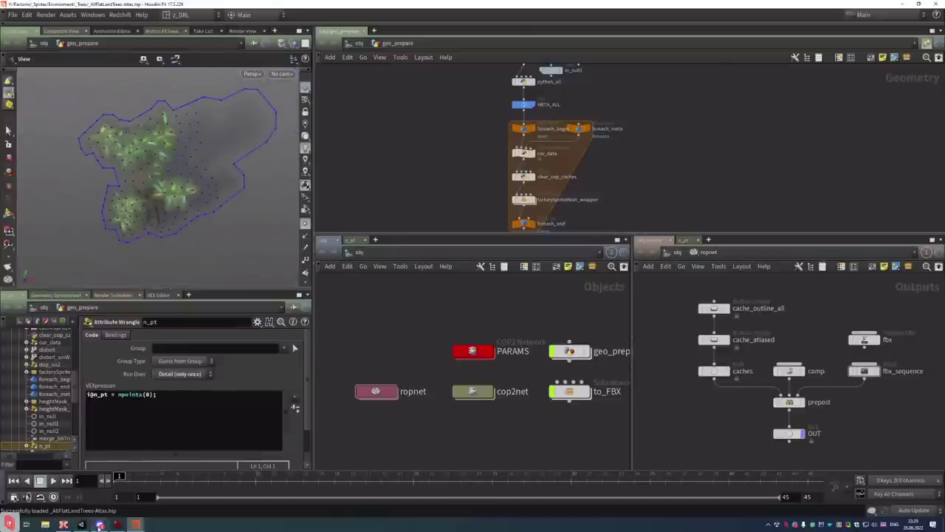
{"action": "left_click", "coordinate": [81, 524]}
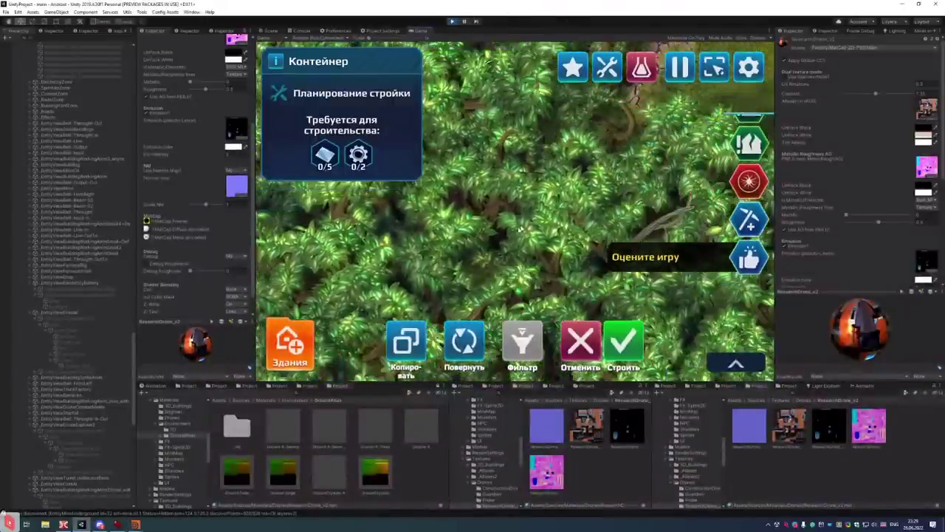
Switch Unity to the Scene view, widen the hierarchy, and frame the Game object
{"action": "key", "text": "ctrl+1"}
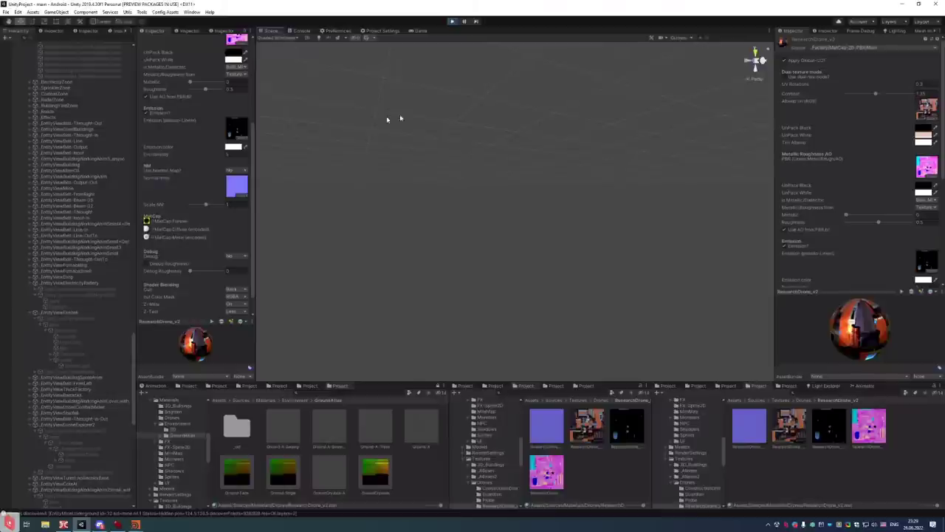
{"action": "scroll", "coordinate": [62, 177], "scroll_direction": "up", "scroll_amount": 10}
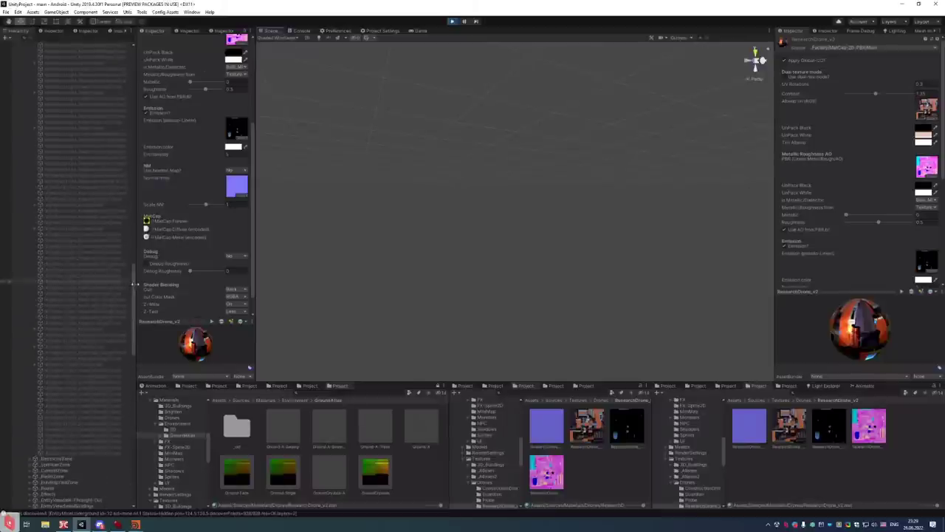
{"action": "left_click_drag", "start_coordinate": [135, 283], "coordinate": [146, 280]}
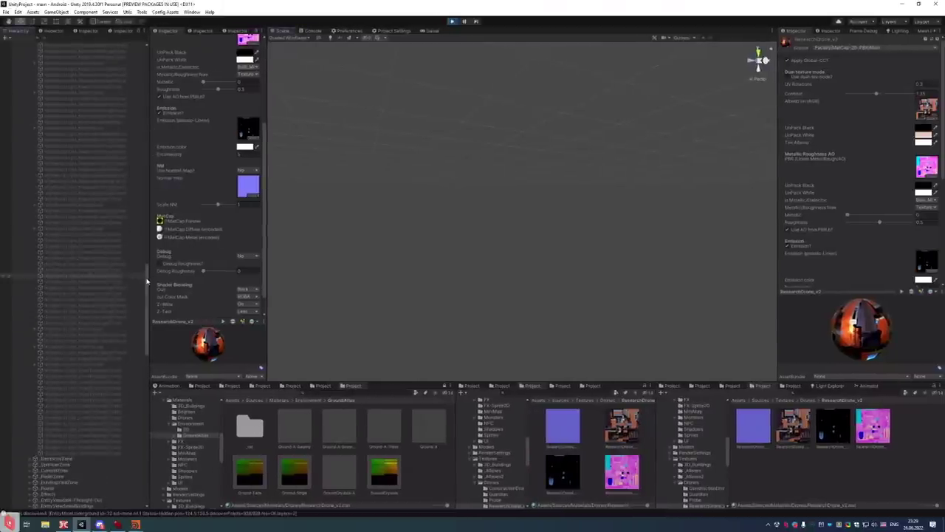
{"action": "scroll", "coordinate": [81, 222], "scroll_direction": "up", "scroll_amount": 5}
{"action": "left_click", "coordinate": [40, 68]}
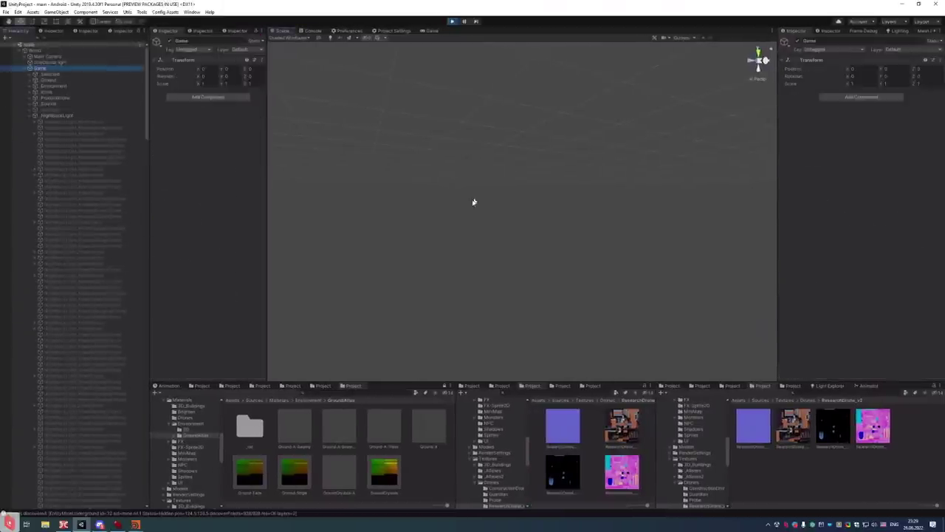
{"action": "key", "text": "f"}
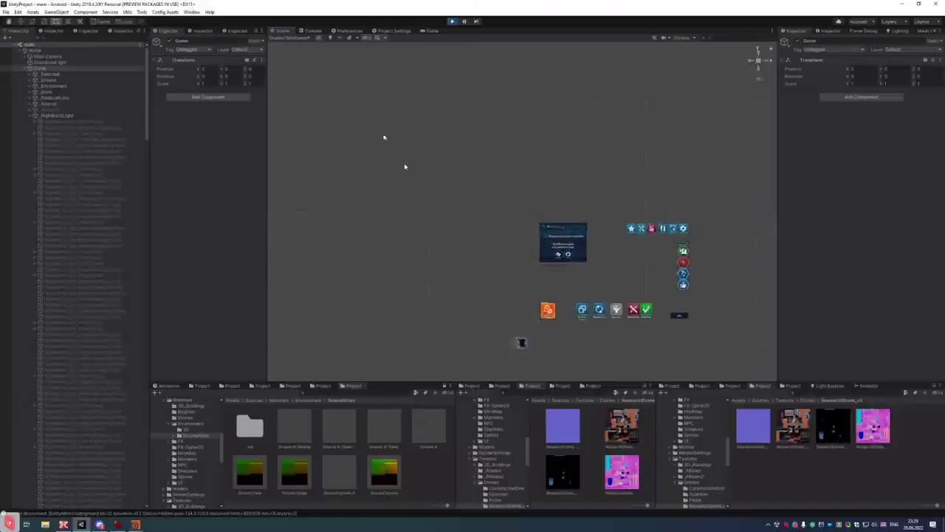
Pan and zoom over the tree canopy and grass around the Game object
{"action": "middle_click_drag", "start_coordinate": [456, 280], "coordinate": [492, 141]}
{"action": "scroll", "coordinate": [665, 199], "scroll_direction": "up", "scroll_amount": 5}
{"action": "scroll", "coordinate": [670, 196], "scroll_direction": "up", "scroll_amount": 3}
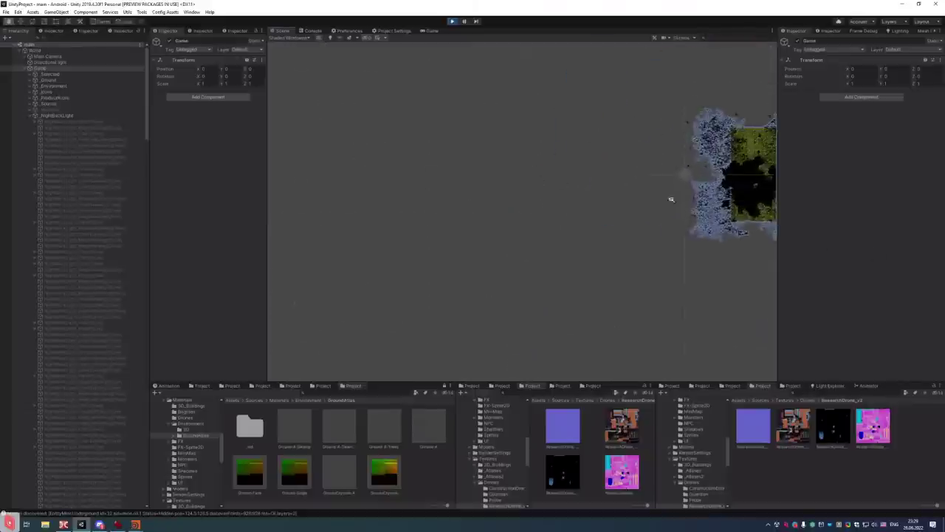
{"action": "key", "text": "f"}
{"action": "scroll", "coordinate": [670, 247], "scroll_direction": "up", "scroll_amount": 5}
{"action": "scroll", "coordinate": [713, 212], "scroll_direction": "up", "scroll_amount": 8}
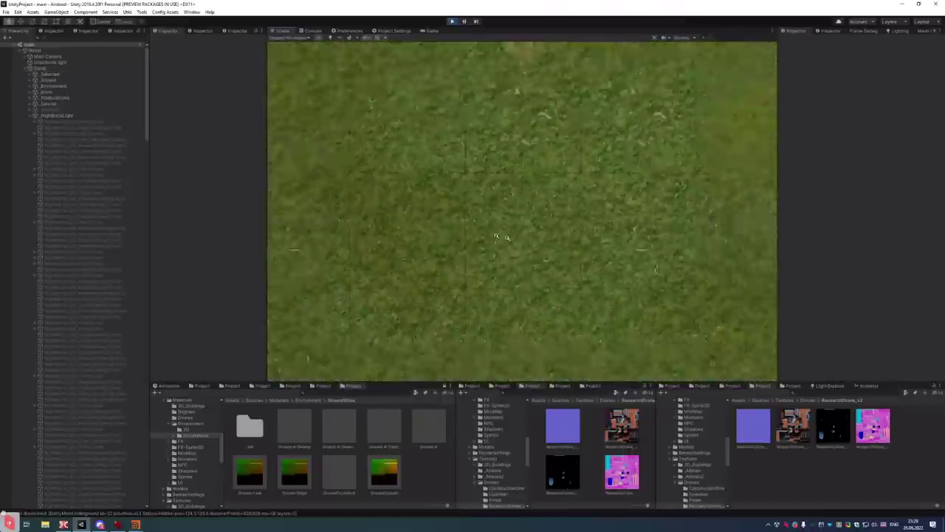
{"action": "scroll", "coordinate": [547, 199], "scroll_direction": "down", "scroll_amount": 3}
{"action": "scroll", "coordinate": [568, 226], "scroll_direction": "up", "scroll_amount": 3}
{"action": "scroll", "coordinate": [547, 235], "scroll_direction": "down", "scroll_amount": 3}
{"action": "scroll", "coordinate": [544, 234], "scroll_direction": "down", "scroll_amount": 3}
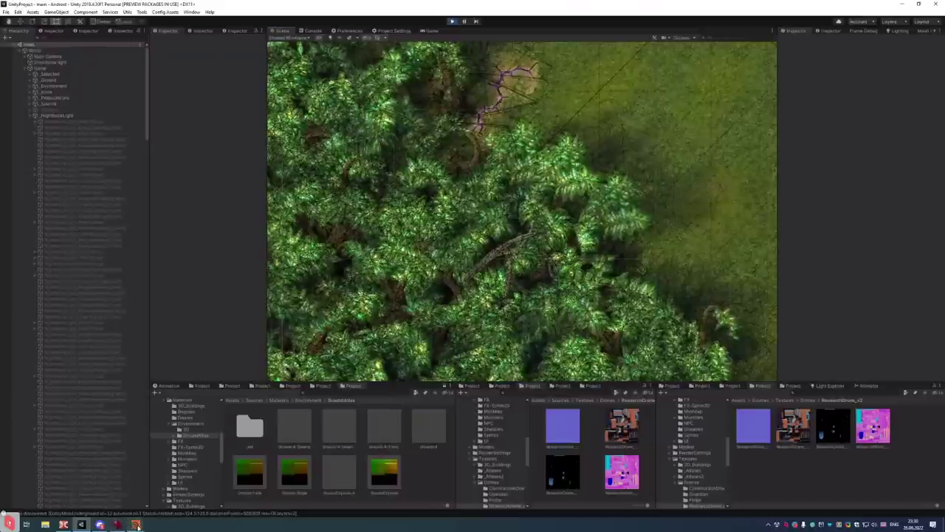
Return to Houdini and pan the geo_prepare network past the in_null2 node
{"action": "mouse_move", "coordinate": [136, 524]}
{"action": "left_click", "coordinate": [177, 487]}
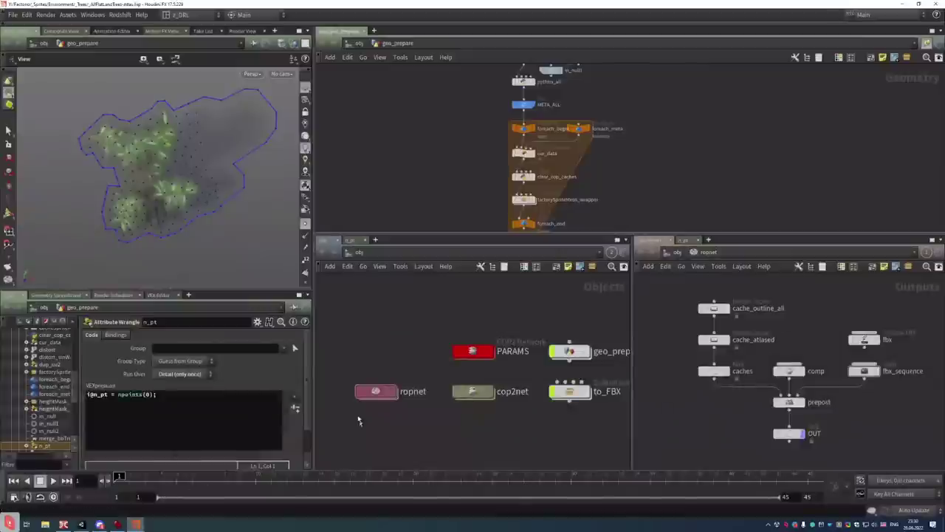
{"action": "middle_click_drag", "start_coordinate": [683, 192], "coordinate": [717, 194]}
{"action": "right_click", "coordinate": [674, 130]}
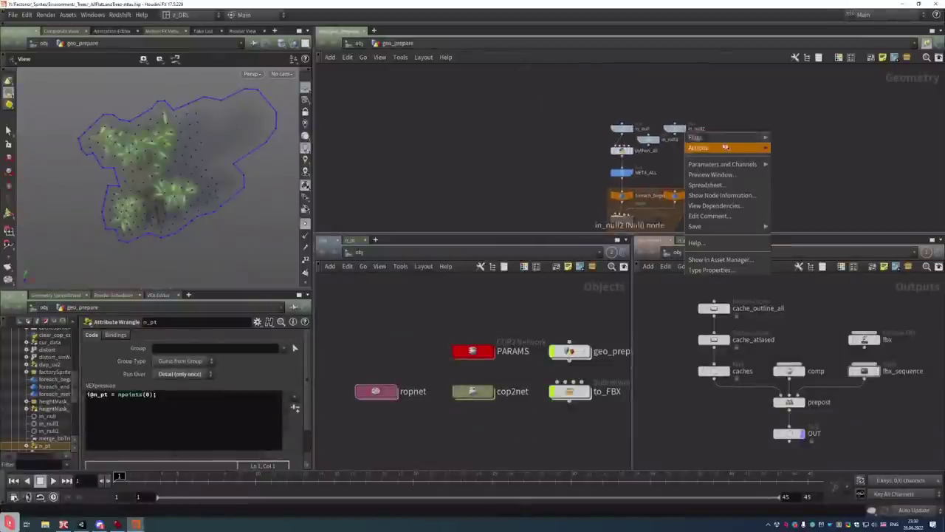
{"action": "left_click", "coordinate": [612, 85]}
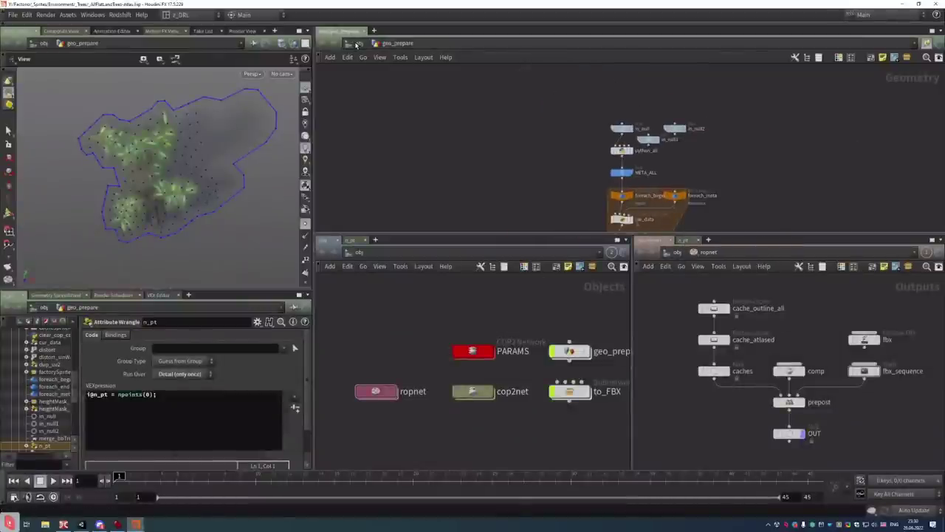
{"action": "middle_click_drag", "start_coordinate": [757, 191], "coordinate": [707, 163]}
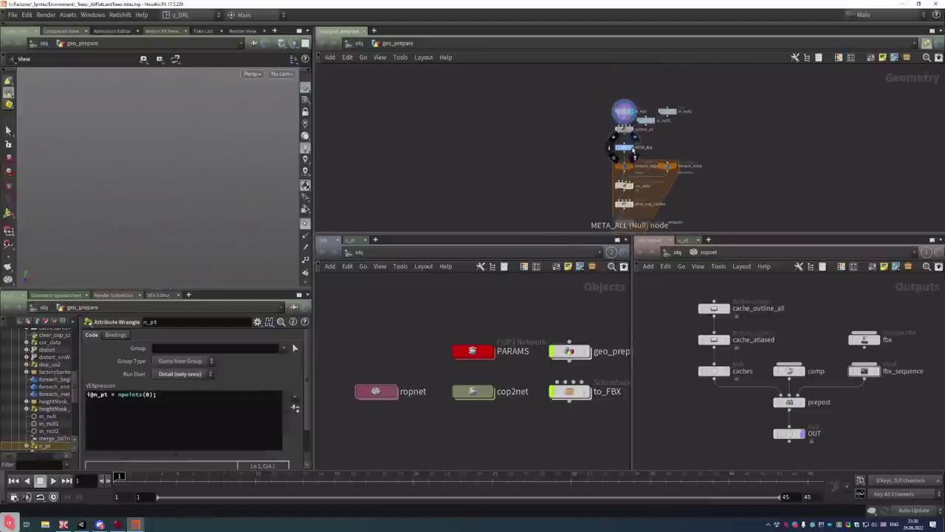
Read python_all's code in the enlarged Alt+E string editor, then close it
{"action": "left_click", "coordinate": [625, 132]}
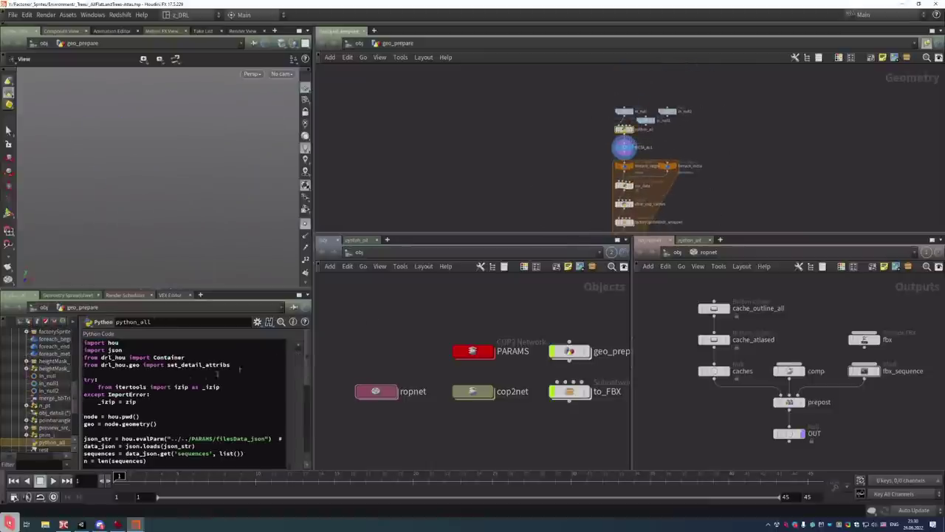
{"action": "key", "text": "alt+e"}
{"action": "left_click_drag", "start_coordinate": [238, 278], "coordinate": [220, 77]}
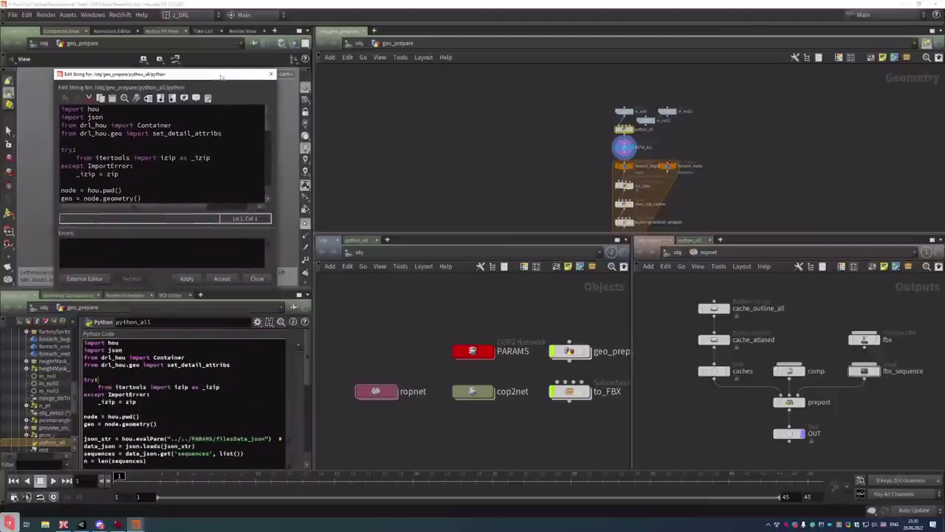
{"action": "left_click_drag", "start_coordinate": [276, 285], "coordinate": [362, 414]}
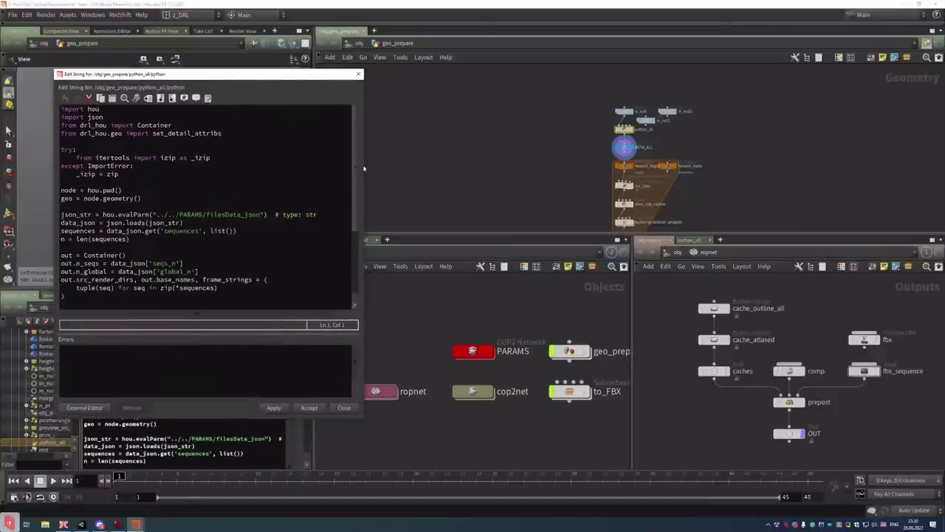
{"action": "scroll", "coordinate": [350, 256], "scroll_direction": "down", "scroll_amount": 5}
{"action": "scroll", "coordinate": [349, 257], "scroll_direction": "up", "scroll_amount": 5}
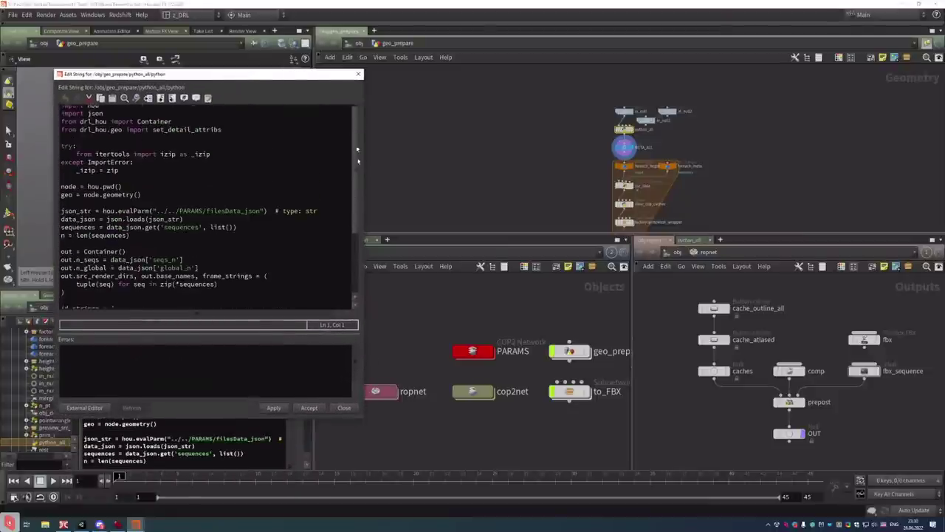
{"action": "scroll", "coordinate": [347, 251], "scroll_direction": "down", "scroll_amount": 5}
{"action": "left_click", "coordinate": [359, 74]}
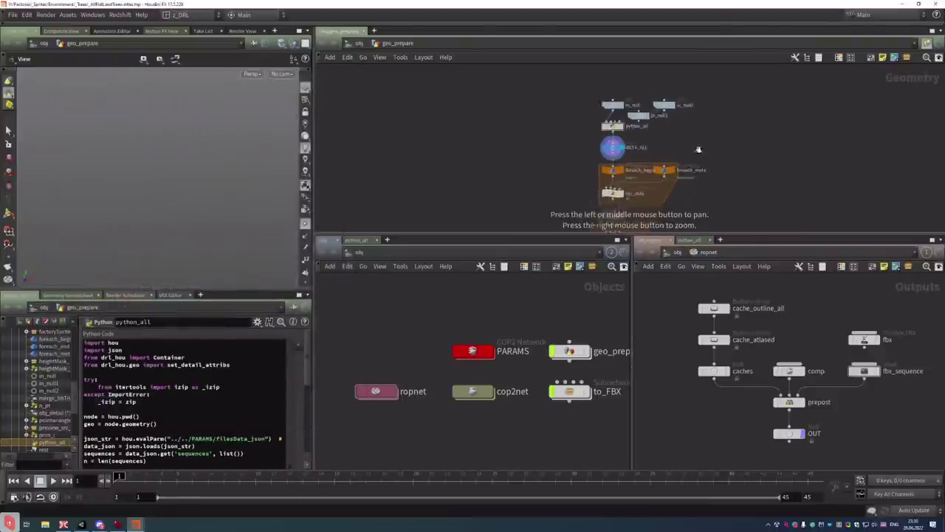
Show META_ALL's info summary and load it into the Geometry Spreadsheet
{"action": "scroll", "coordinate": [696, 152], "scroll_direction": "up", "scroll_amount": 3}
{"action": "middle_click", "coordinate": [549, 151]}
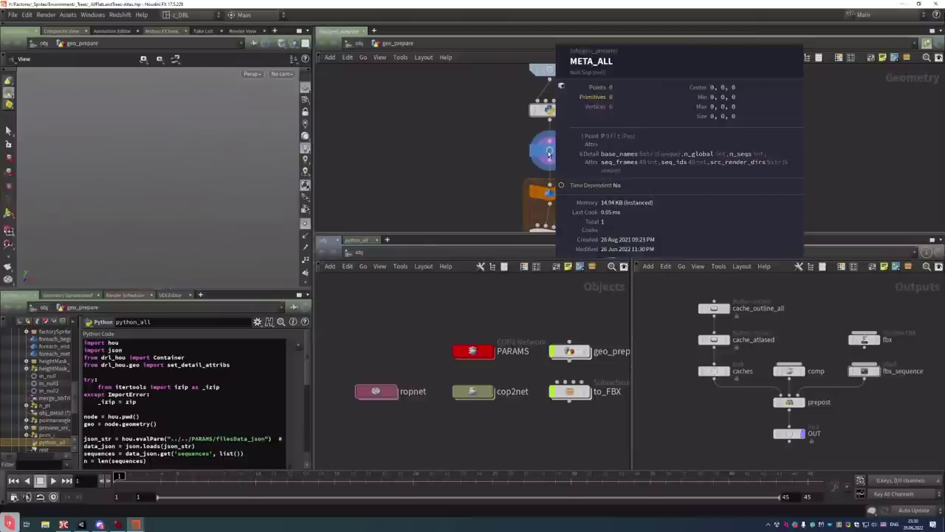
{"action": "left_click", "coordinate": [550, 151]}
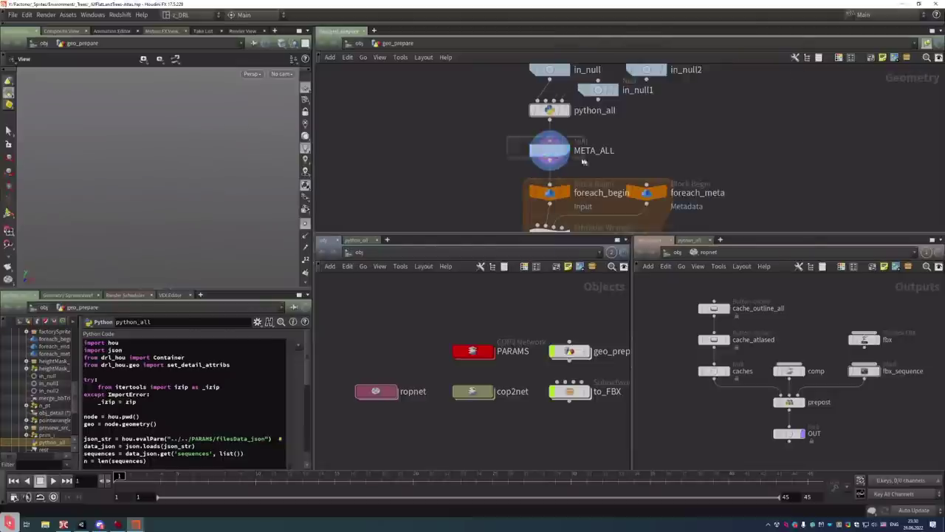
{"action": "left_click", "coordinate": [68, 294]}
Show META_ALL's Detail attributes with a widened column, then switch to Double Commander
{"action": "left_click", "coordinate": [92, 323]}
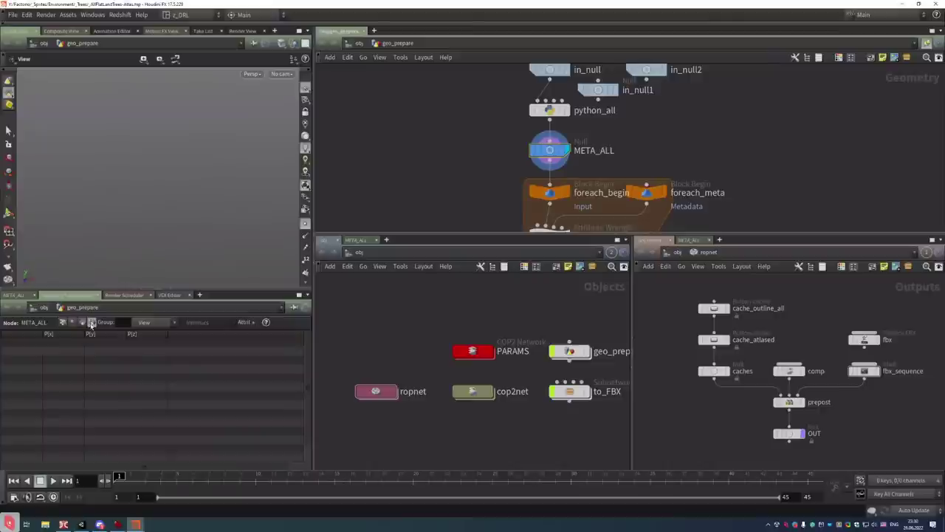
{"action": "left_click_drag", "start_coordinate": [84, 333], "coordinate": [243, 344]}
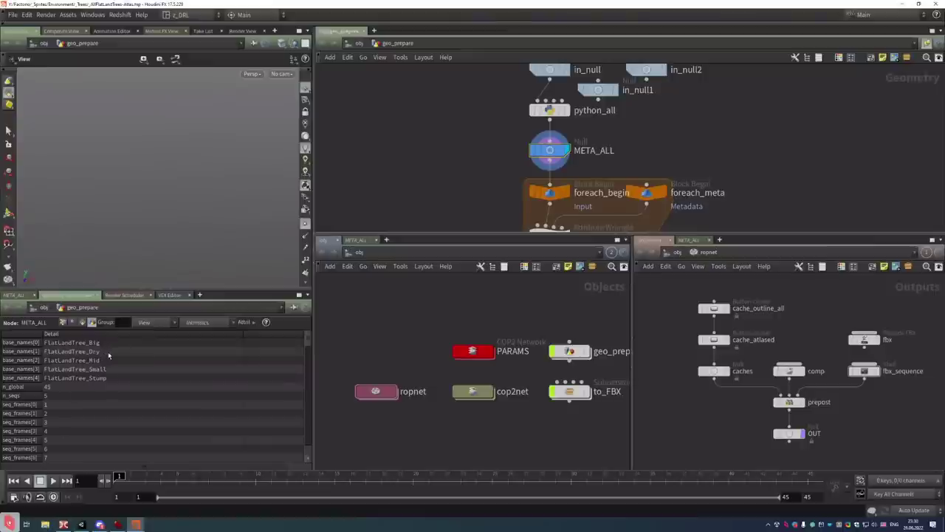
{"action": "key", "text": "alt+Tab"}
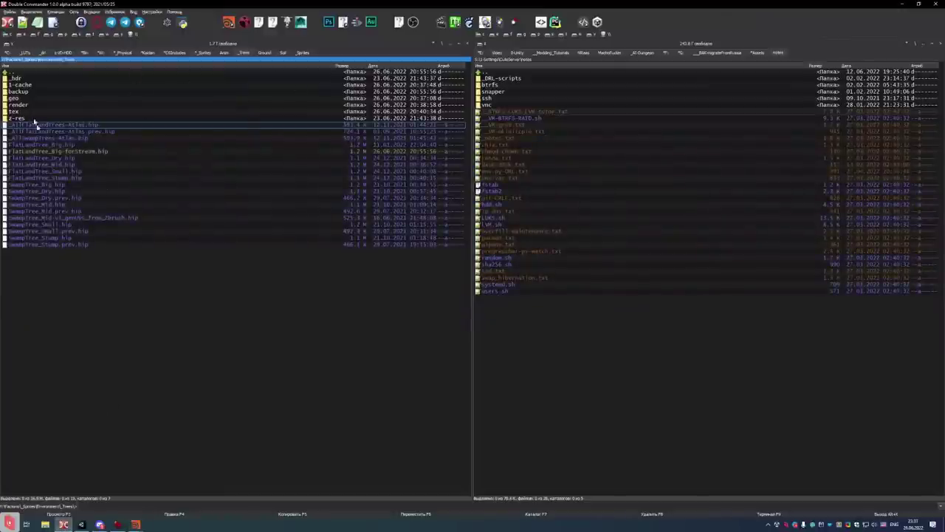
Preview FlatLandTree_Stump.006.rat from render > FlatLandTree_Stump > _finalRAW in MPlay
{"action": "key", "text": "Up"}
{"action": "key", "text": "Up"}
{"action": "key", "text": "Up"}
{"action": "key", "text": "Return"}
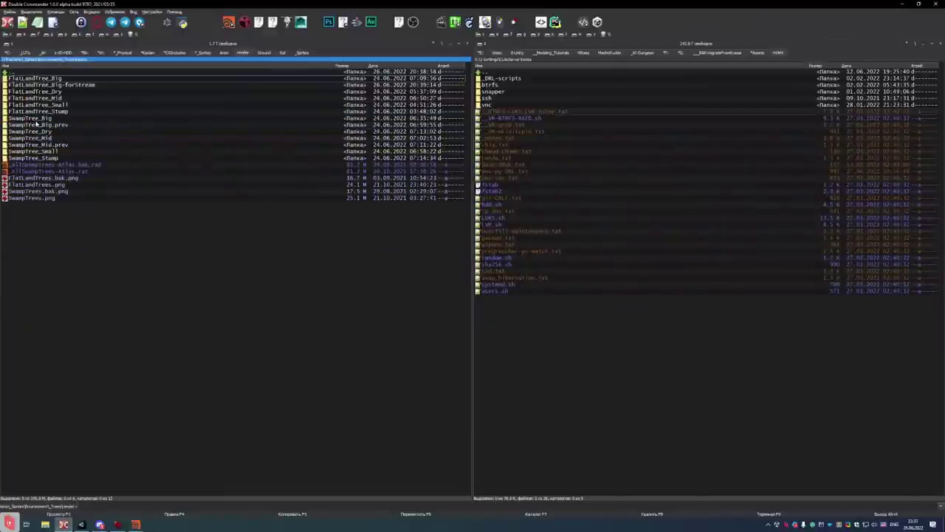
{"action": "key", "text": "Down"}
{"action": "key", "text": "Down"}
{"action": "key", "text": "Down"}
{"action": "key", "text": "Down"}
{"action": "key", "text": "Down"}
{"action": "key", "text": "Down"}
{"action": "key", "text": "Return"}
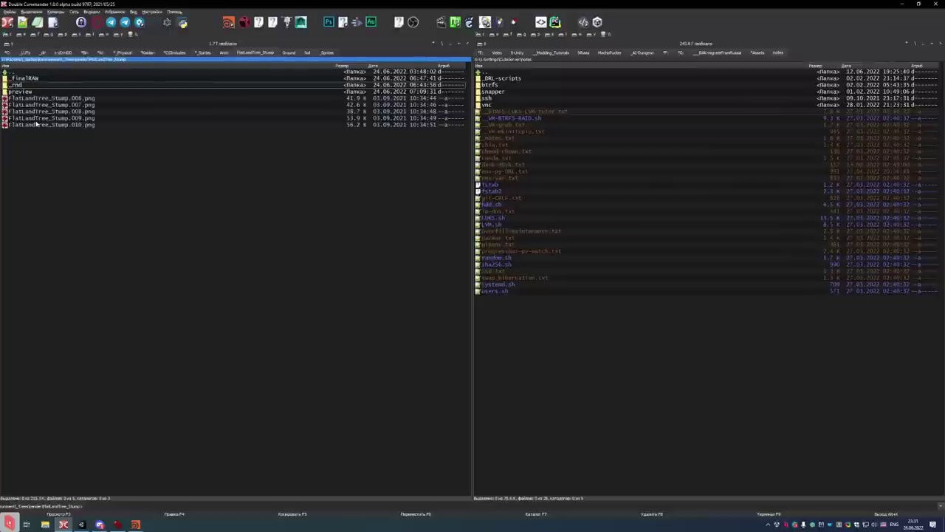
{"action": "key", "text": "Up"}
{"action": "key", "text": "Return"}
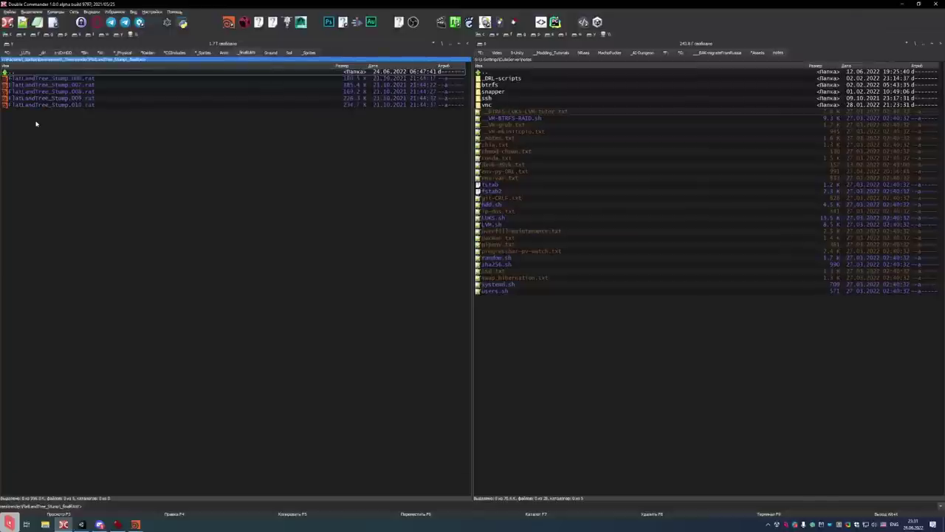
{"action": "key", "text": "Down"}
{"action": "key", "text": "Down"}
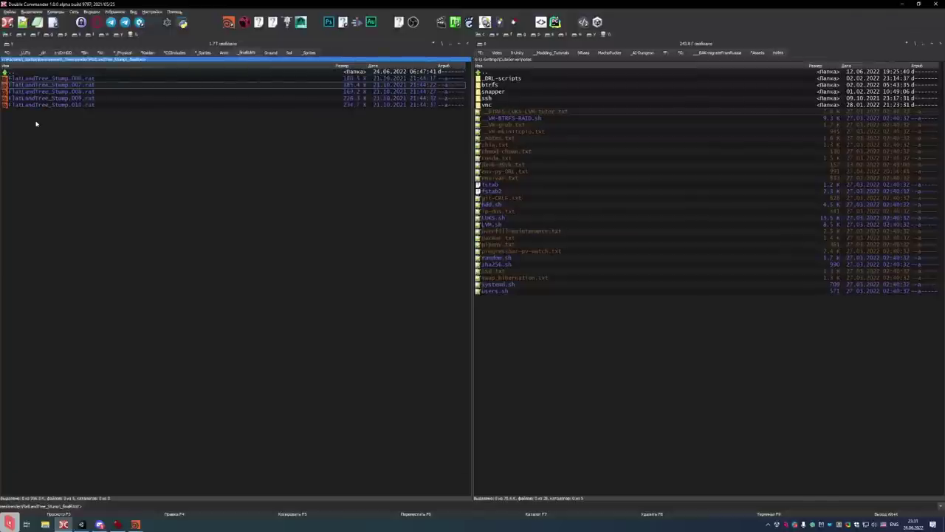
{"action": "key", "text": "Up"}
{"action": "key", "text": "Return"}
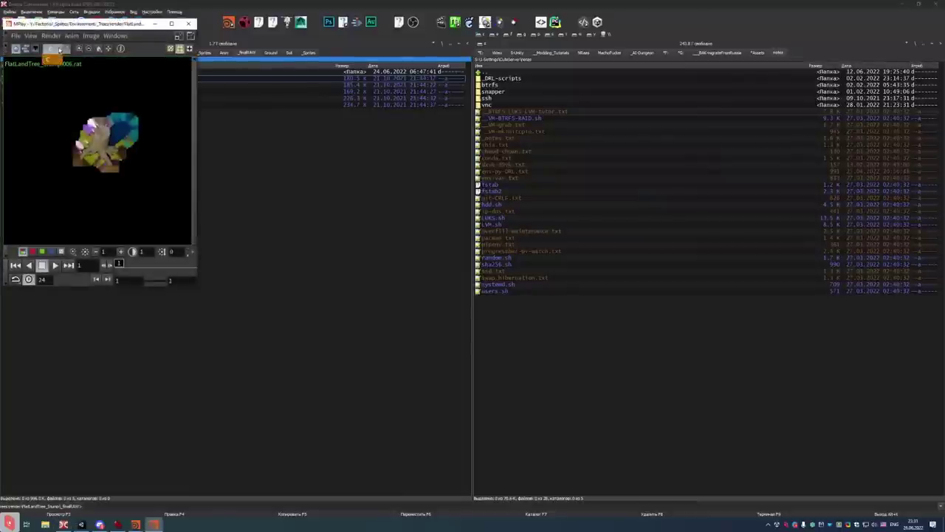
{"action": "left_click", "coordinate": [188, 24]}
Preview FlatLandTree_Stump.bg.exr from the stump's _rnd folder in MPlay
{"action": "key", "text": "BackSpace"}
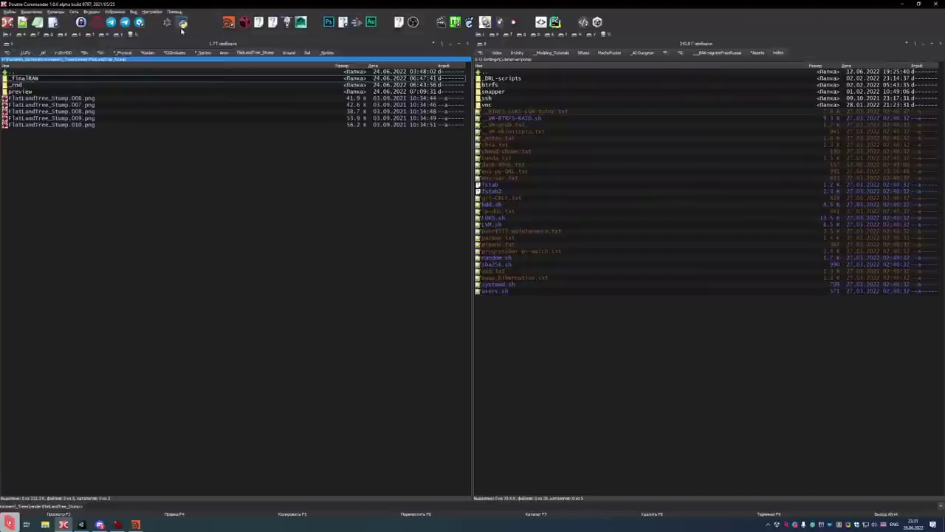
{"action": "key", "text": "Down"}
{"action": "key", "text": "Return"}
{"action": "key", "text": "Down"}
{"action": "key", "text": "Down"}
{"action": "key", "text": "Down"}
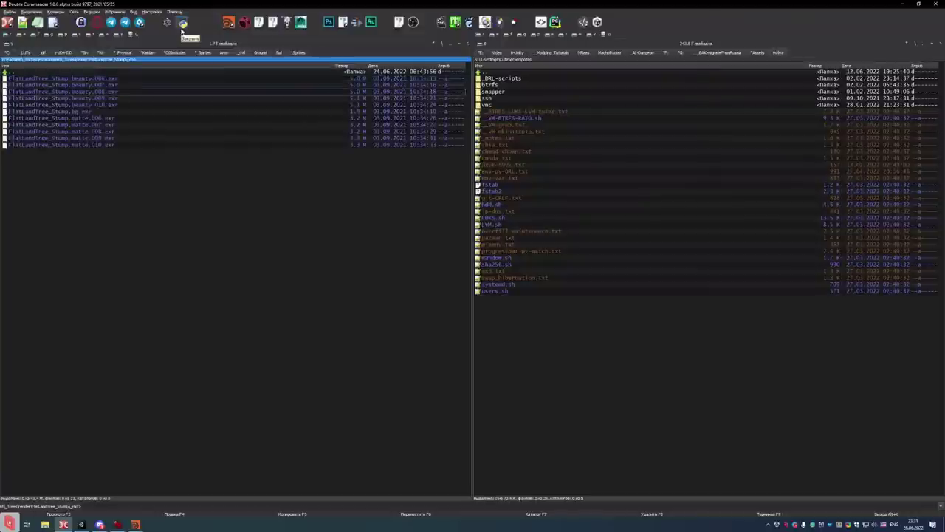
{"action": "key", "text": "Down"}
{"action": "key", "text": "Down"}
{"action": "key", "text": "Down"}
{"action": "key", "text": "Return"}
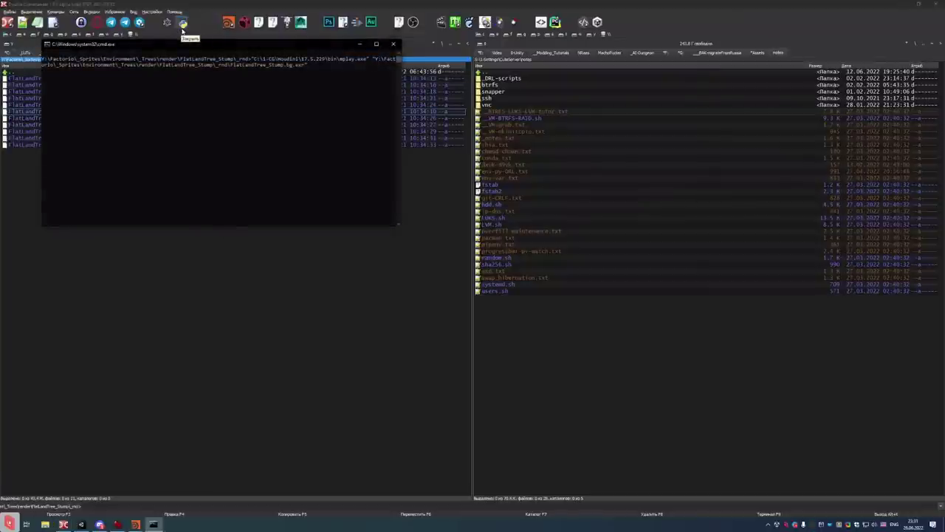
{"action": "left_click", "coordinate": [188, 22]}
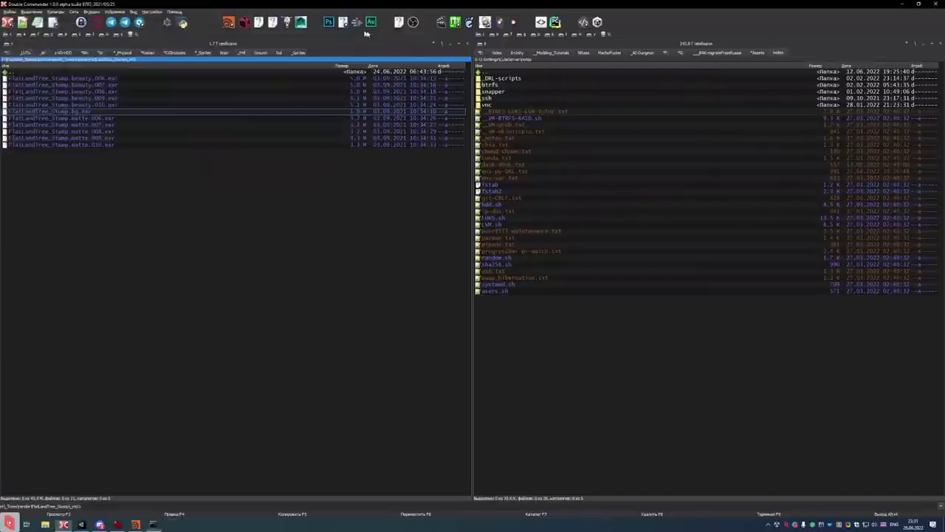
View beauty.006.exr's P, beauty and diffuse planes in MPlay, then return to Houdini
{"action": "left_click", "coordinate": [85, 78]}
{"action": "key", "text": "Return"}
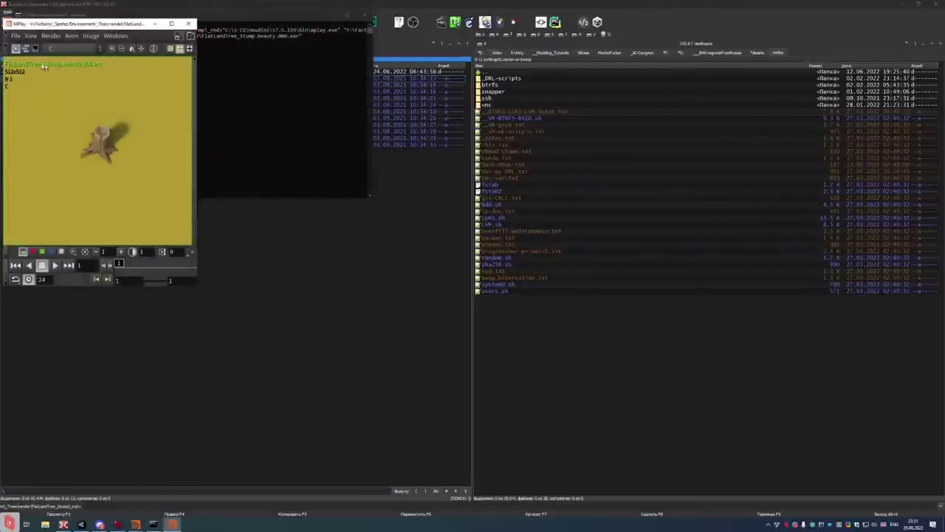
{"action": "left_click", "coordinate": [68, 49]}
{"action": "left_click", "coordinate": [57, 70]}
{"action": "left_click", "coordinate": [71, 49]}
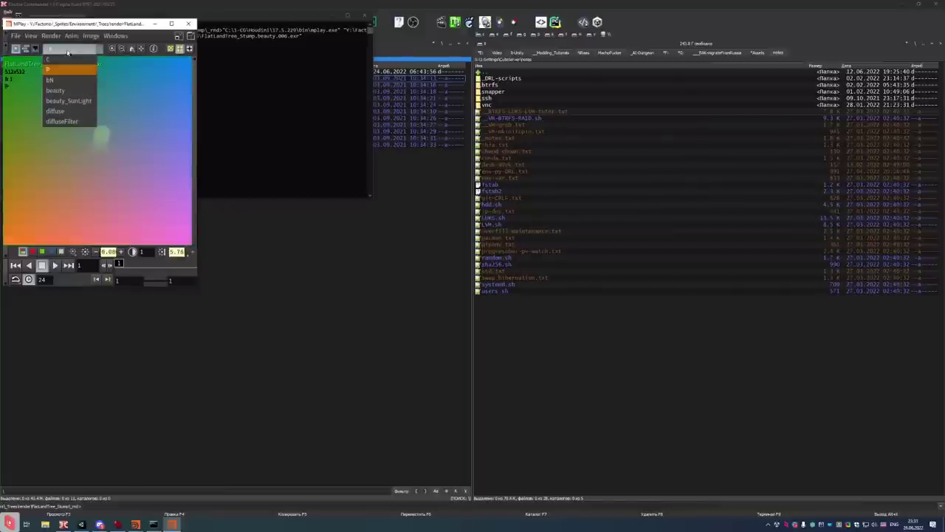
{"action": "left_click", "coordinate": [55, 90]}
{"action": "left_click", "coordinate": [74, 49]}
{"action": "left_click", "coordinate": [56, 111]}
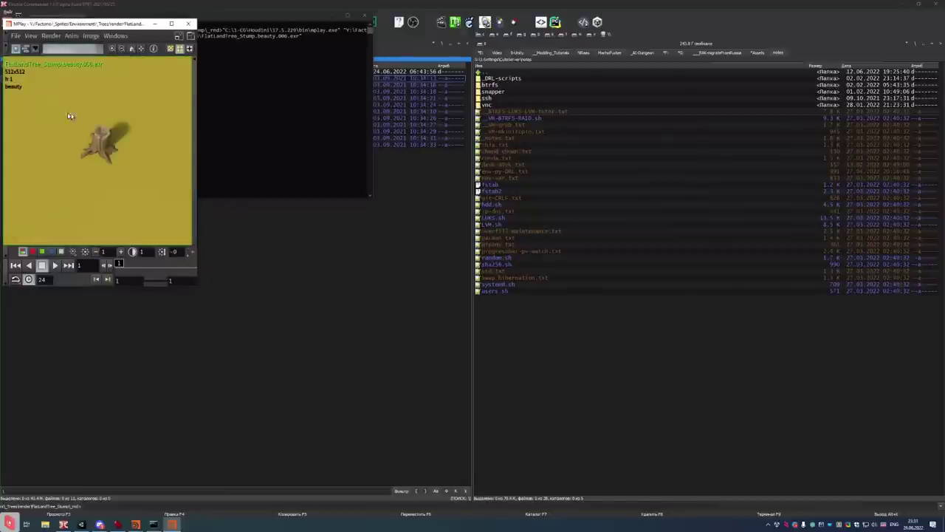
{"action": "left_click", "coordinate": [65, 48]}
{"action": "left_click", "coordinate": [364, 15]}
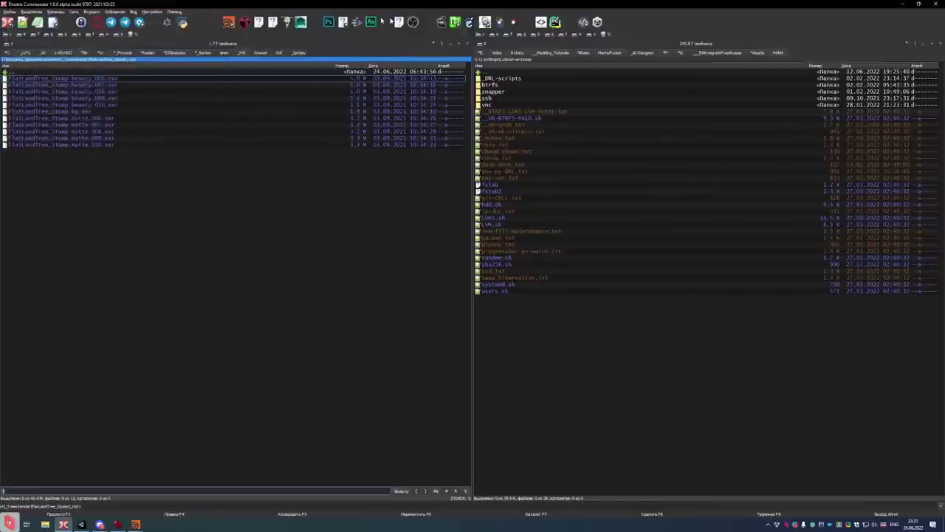
{"action": "left_click", "coordinate": [902, 3]}
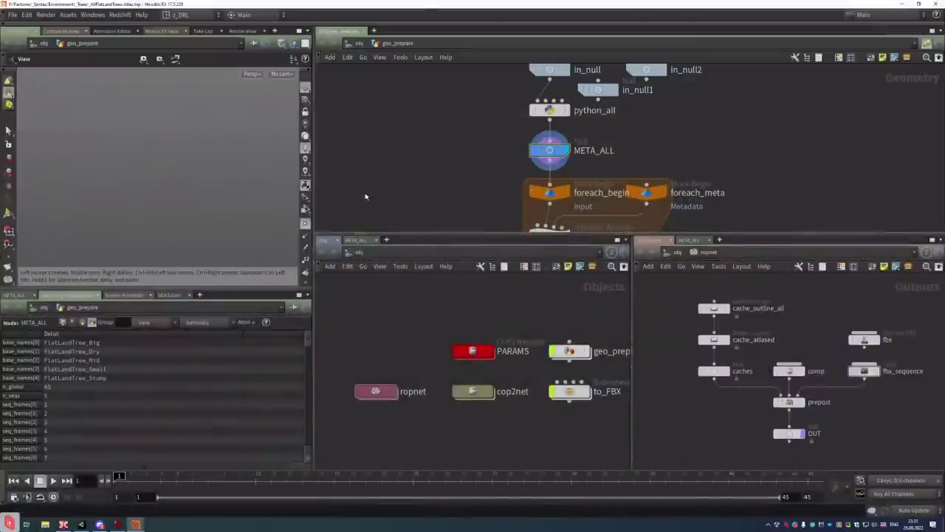
Select clear_cop_caches and pan up to the top of the geo_prepare chain
{"action": "scroll", "coordinate": [683, 165], "scroll_direction": "down", "scroll_amount": 3}
{"action": "scroll", "coordinate": [717, 185], "scroll_direction": "up", "scroll_amount": 2}
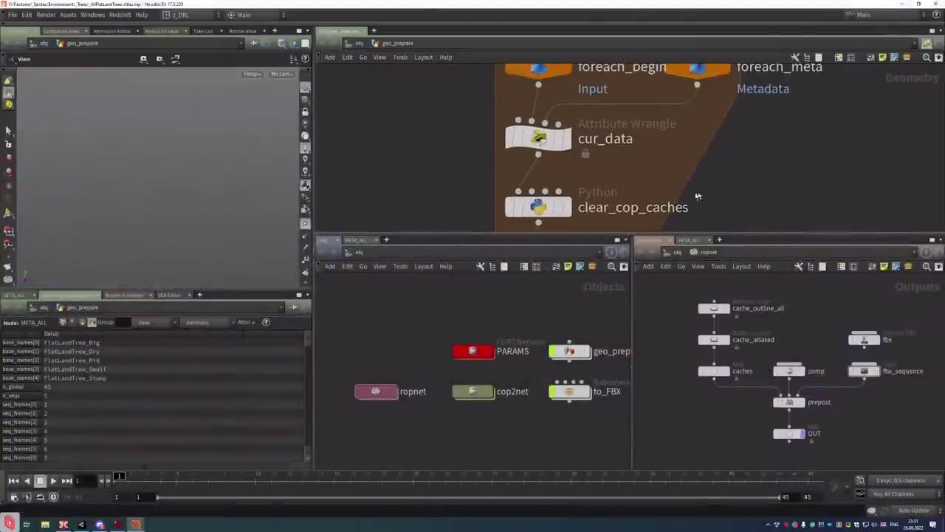
{"action": "left_click", "coordinate": [544, 152]}
{"action": "scroll", "coordinate": [738, 169], "scroll_direction": "down", "scroll_amount": 4}
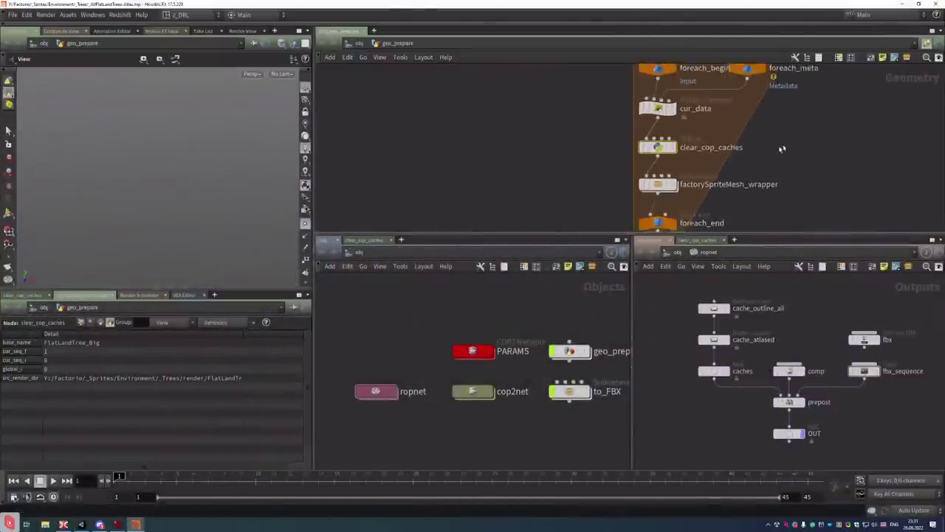
{"action": "middle_click_drag", "start_coordinate": [644, 95], "coordinate": [643, 170]}
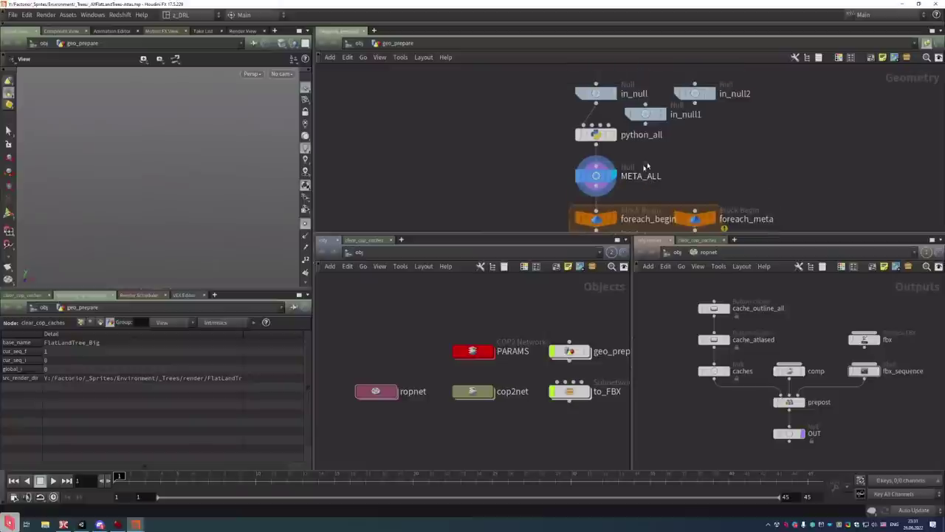
Select META_ALL and widen the spreadsheet column to read the full src_render_dirs paths
{"action": "left_click", "coordinate": [580, 189]}
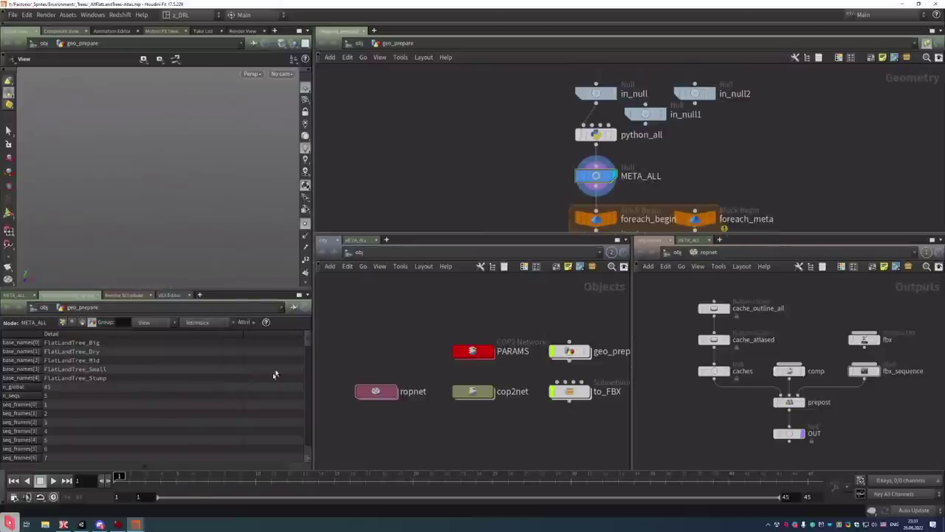
{"action": "scroll", "coordinate": [307, 339], "scroll_direction": "down", "scroll_amount": 4}
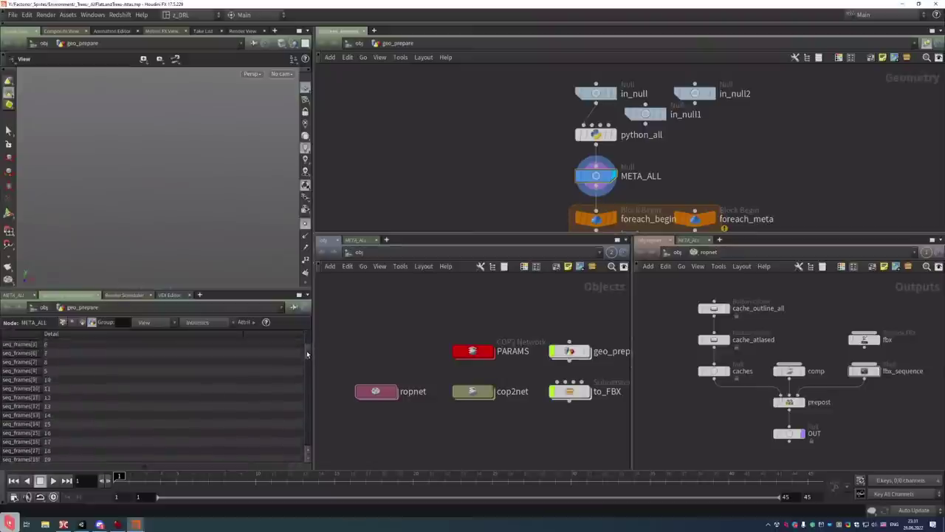
{"action": "left_click_drag", "start_coordinate": [307, 353], "coordinate": [294, 456]}
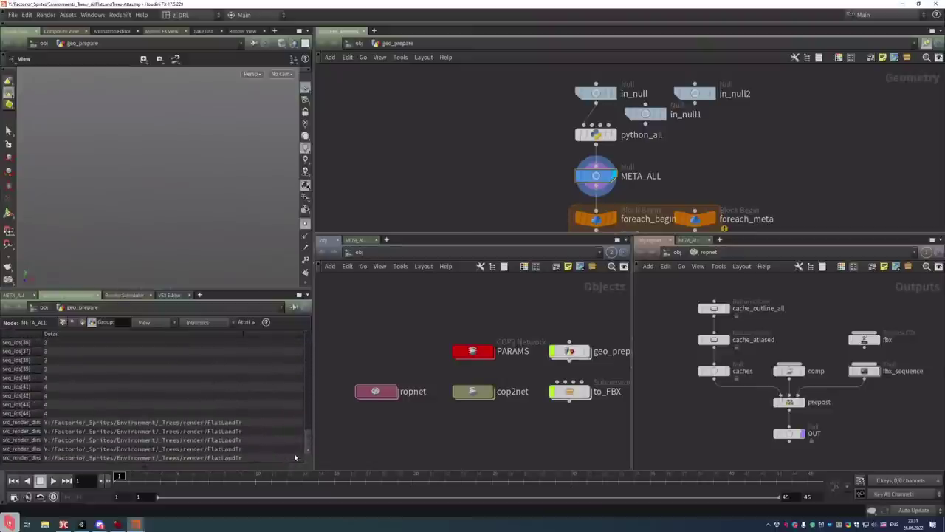
{"action": "left_click_drag", "start_coordinate": [248, 335], "coordinate": [299, 337]}
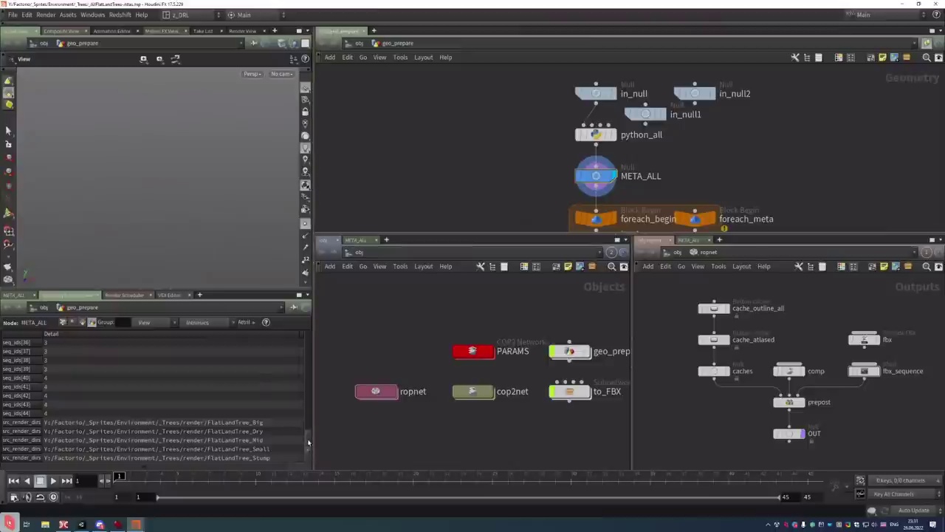
{"action": "left_click_drag", "start_coordinate": [309, 447], "coordinate": [307, 336]}
Select clear_cop_caches and view its Python code
{"action": "middle_click_drag", "start_coordinate": [761, 225], "coordinate": [785, 164]}
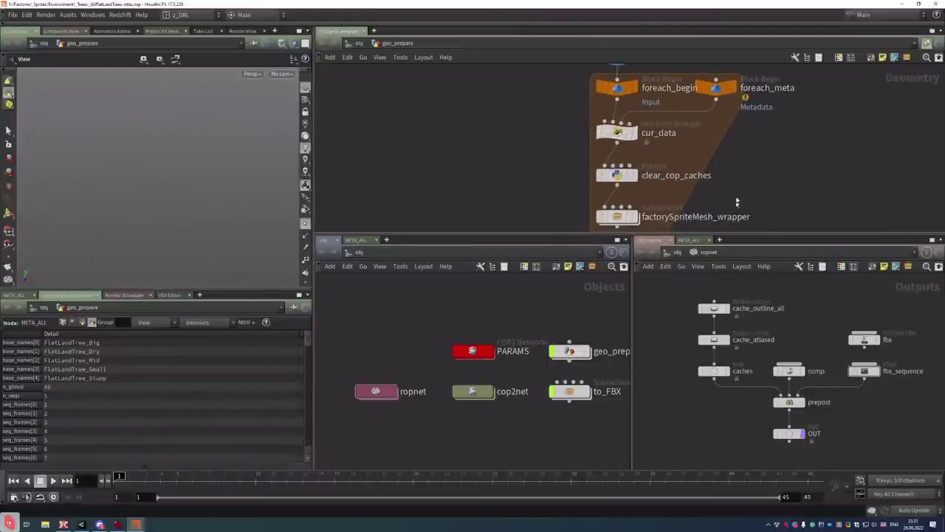
{"action": "left_click", "coordinate": [617, 175]}
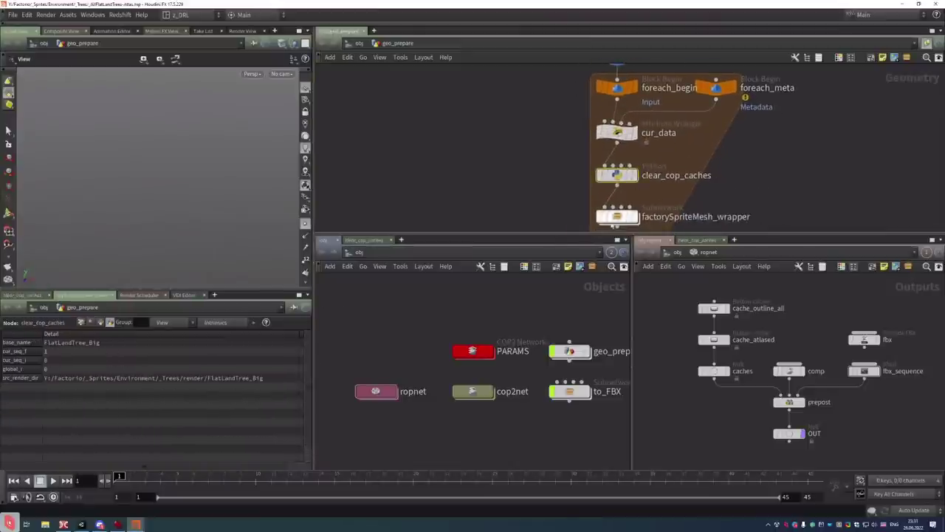
{"action": "left_click", "coordinate": [24, 296]}
{"action": "middle_click_drag", "start_coordinate": [722, 204], "coordinate": [722, 155]}
Dive into factorySpriteMesh_wrapper, then frame and orbit the textured tree sprite
{"action": "left_click", "coordinate": [613, 166]}
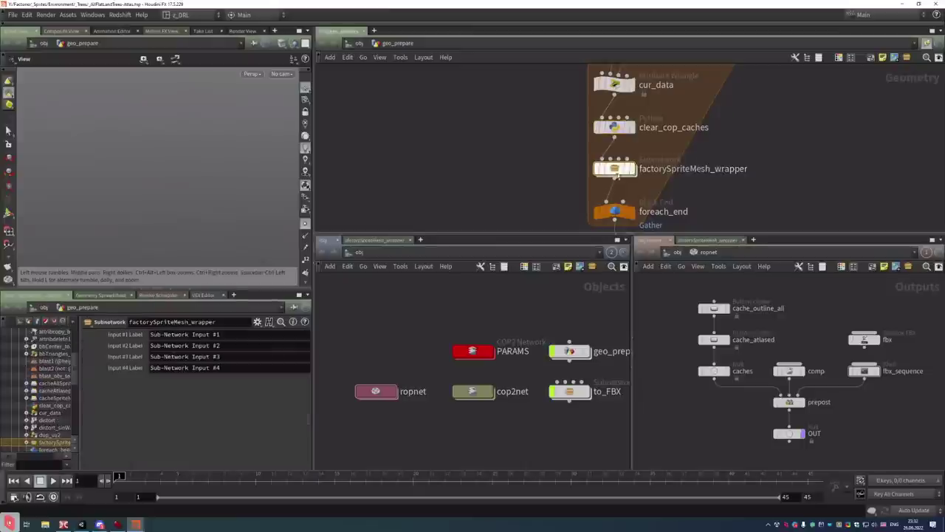
{"action": "scroll", "coordinate": [613, 171], "scroll_direction": "down", "scroll_amount": 3}
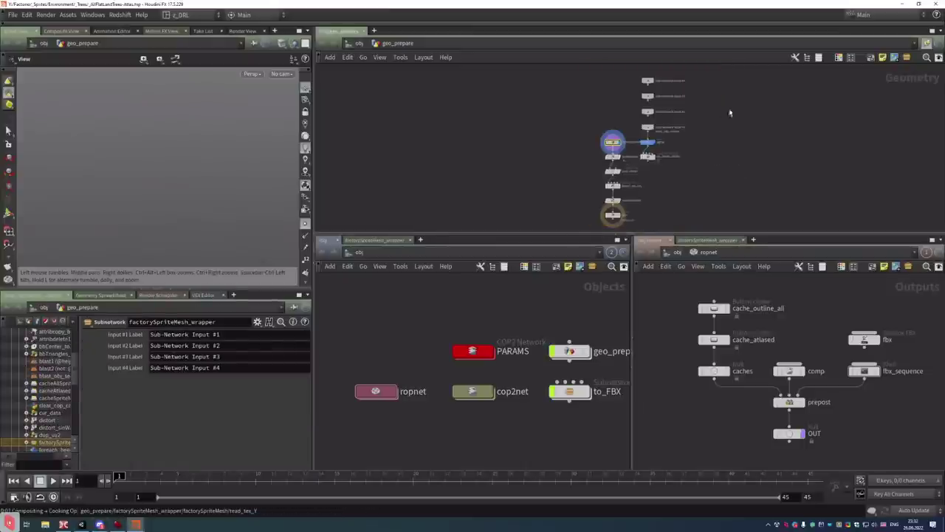
{"action": "key", "text": "i"}
{"action": "key", "text": "f"}
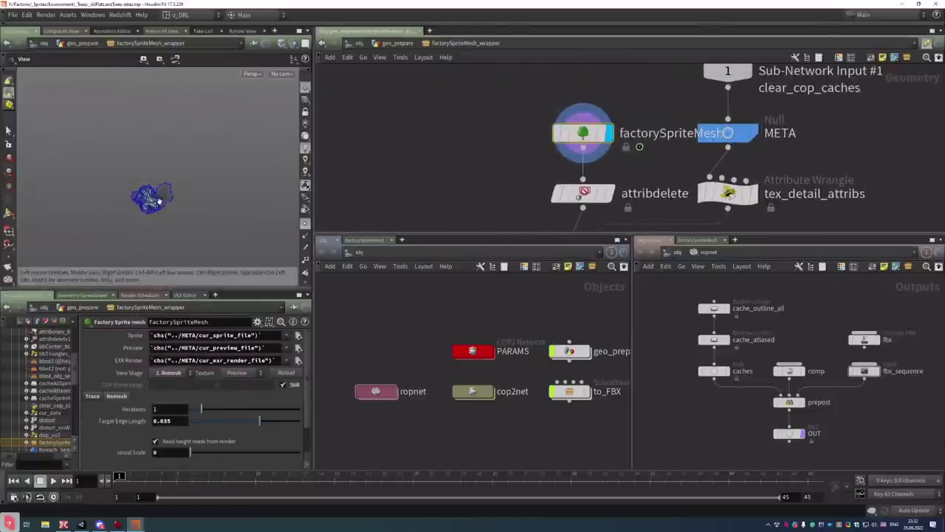
{"action": "key", "text": "f"}
{"action": "left_click_drag", "start_coordinate": [186, 184], "coordinate": [194, 223]}
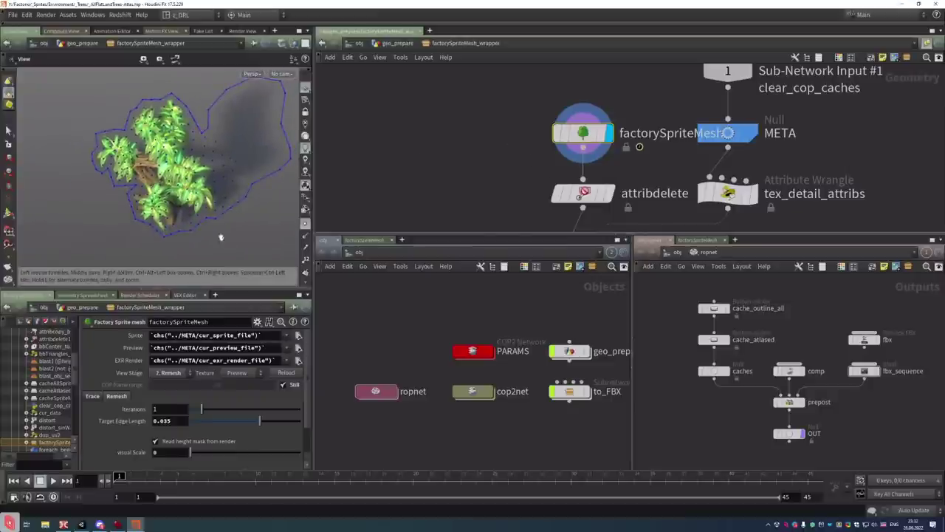
{"action": "left_click_drag", "start_coordinate": [128, 186], "coordinate": [209, 133]}
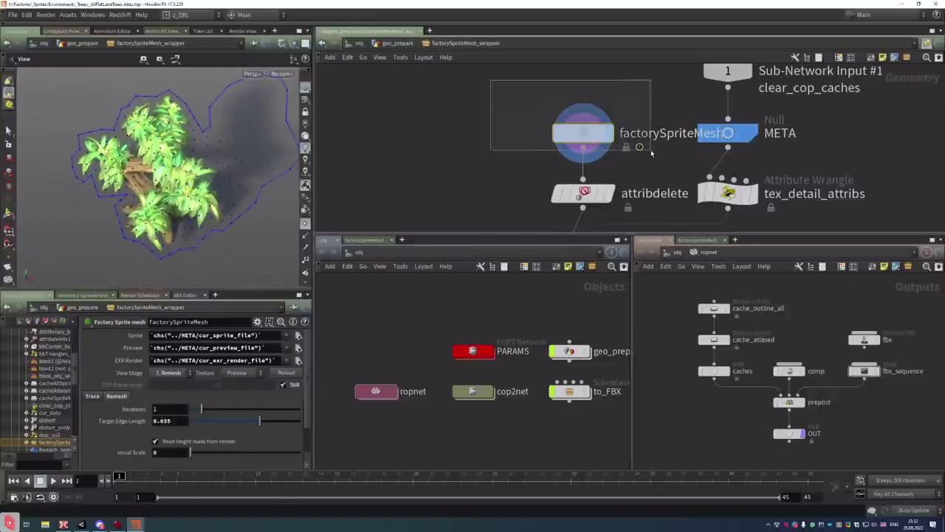
{"action": "scroll", "coordinate": [661, 172], "scroll_direction": "up", "scroll_amount": 2}
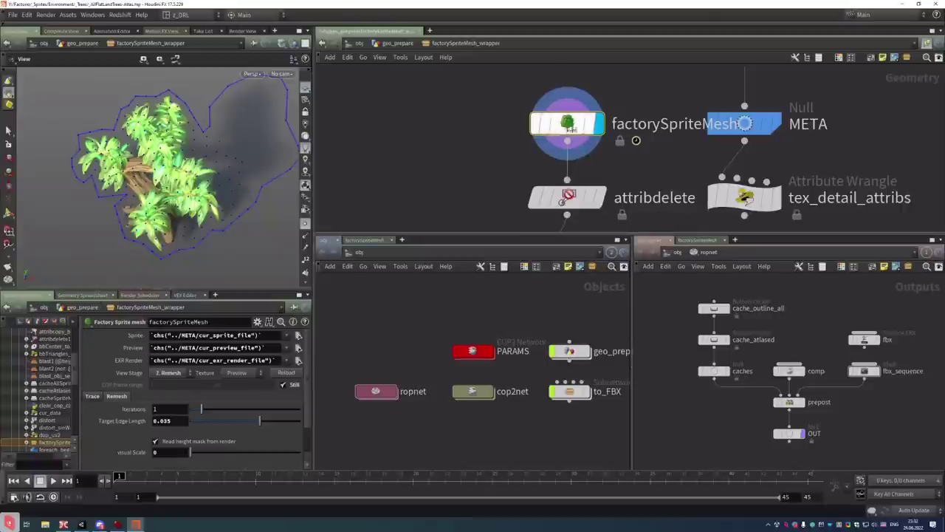
Enter the factorySpriteMesh node to reach its trace network
{"action": "double_click", "coordinate": [567, 126]}
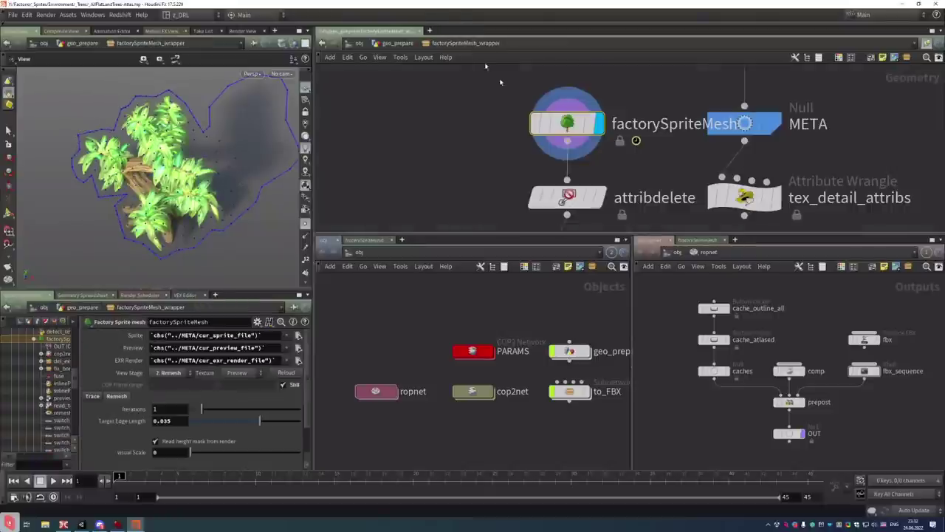
{"action": "right_click", "coordinate": [567, 123]}
{"action": "left_click", "coordinate": [591, 279]}
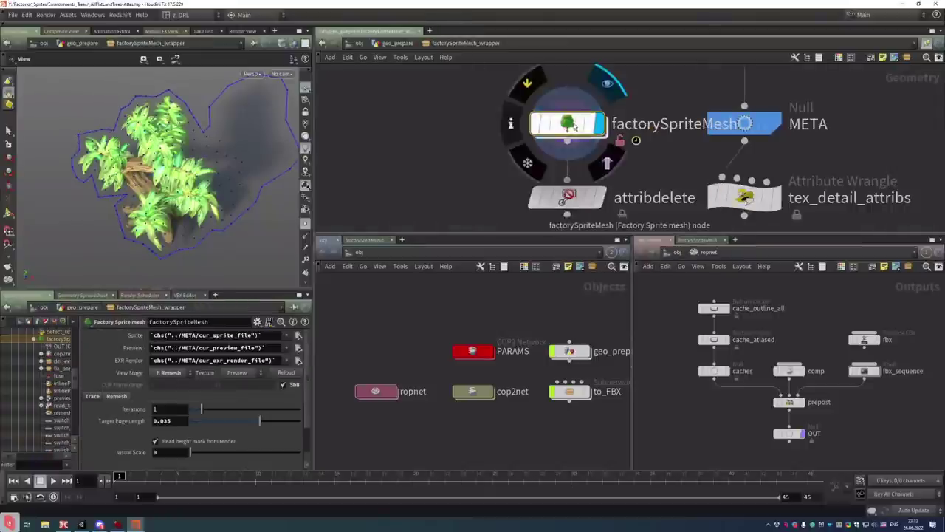
{"action": "double_click", "coordinate": [572, 127]}
Display the trace node, then switch_preview, checking switch_traceCurves settings along the way
{"action": "scroll", "coordinate": [702, 213], "scroll_direction": "up", "scroll_amount": 5}
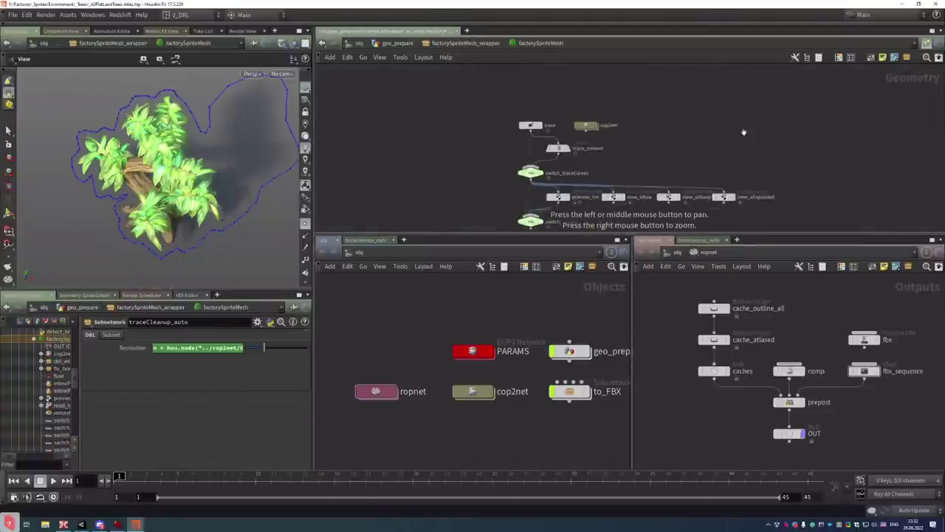
{"action": "left_click", "coordinate": [572, 107]}
{"action": "left_click_drag", "start_coordinate": [507, 89], "coordinate": [583, 118]}
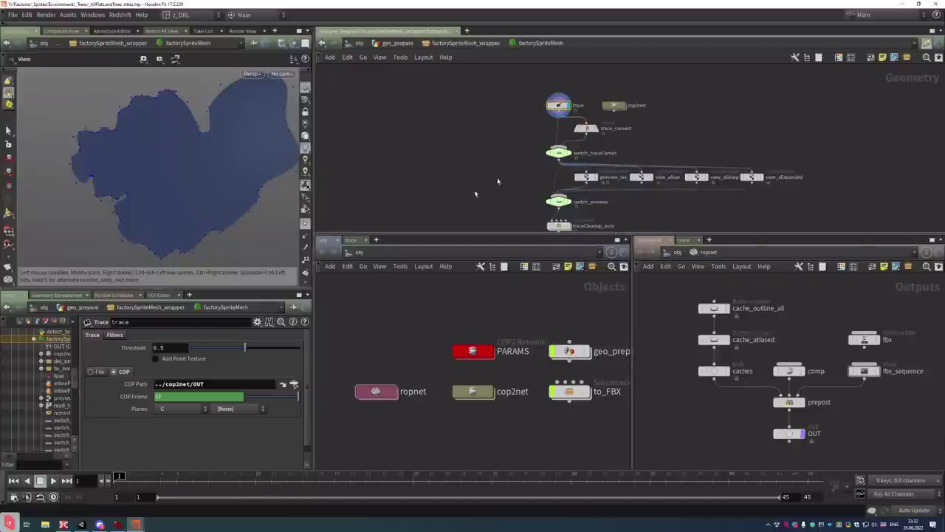
{"action": "left_click", "coordinate": [567, 154]}
{"action": "scroll", "coordinate": [496, 230], "scroll_direction": "up", "scroll_amount": 2}
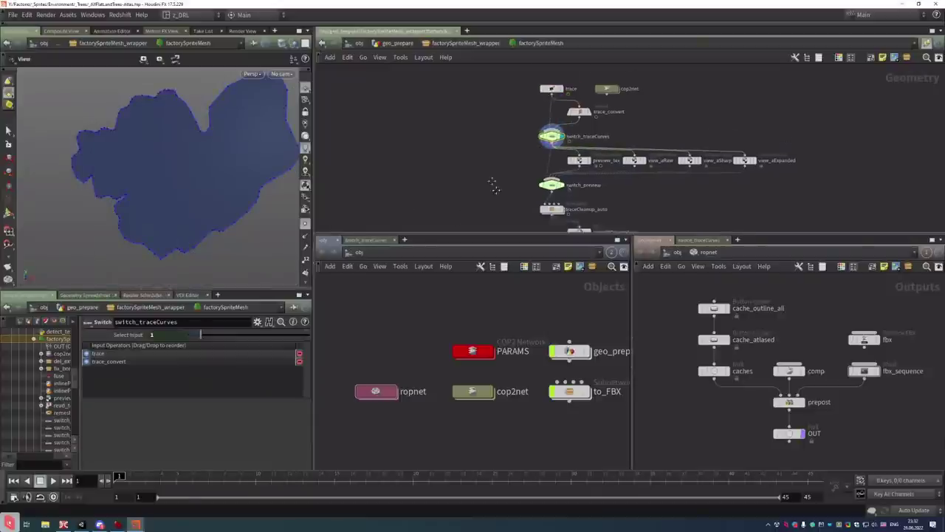
{"action": "middle_click_drag", "start_coordinate": [496, 230], "coordinate": [506, 148]}
{"action": "left_click_drag", "start_coordinate": [510, 129], "coordinate": [598, 158]}
{"action": "key", "text": "r"}
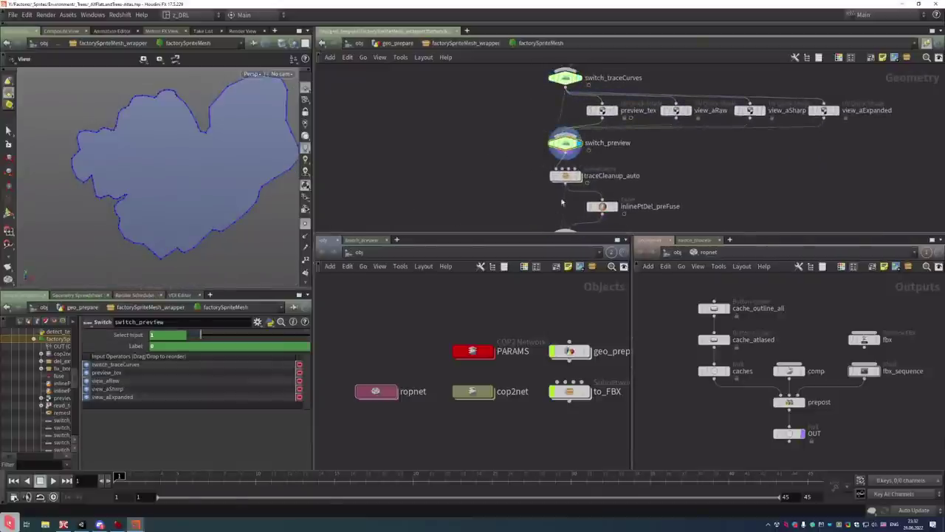
Display traceCleanup_auto, then switch_inlineDel_preFuse, in the viewport
{"action": "left_click", "coordinate": [565, 176]}
{"action": "key", "text": "r"}
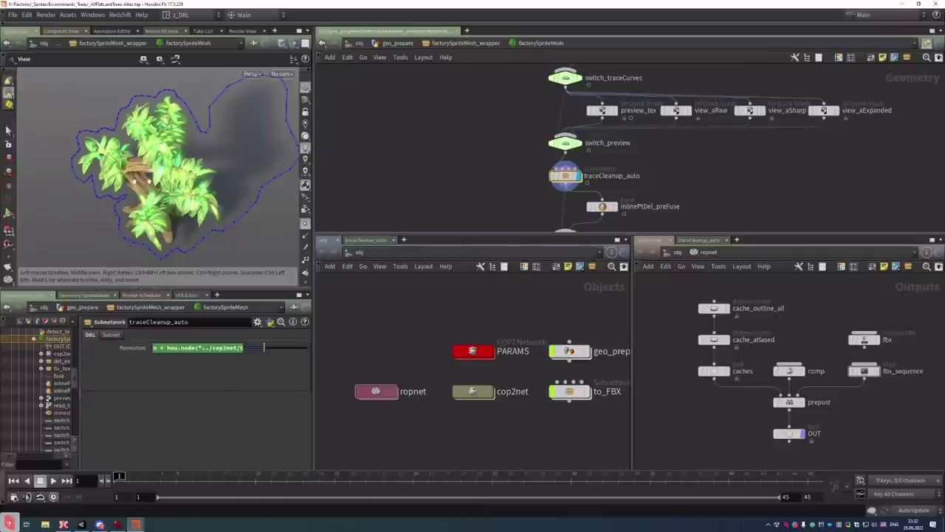
{"action": "middle_click_drag", "start_coordinate": [818, 198], "coordinate": [819, 124]}
{"action": "left_click", "coordinate": [565, 165]}
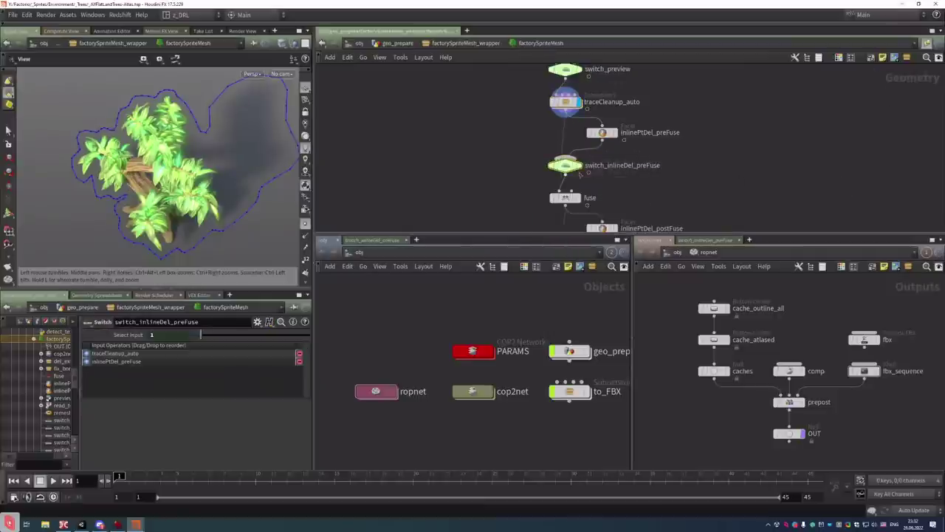
{"action": "key", "text": "r"}
{"action": "middle_click_drag", "start_coordinate": [583, 170], "coordinate": [591, 138]}
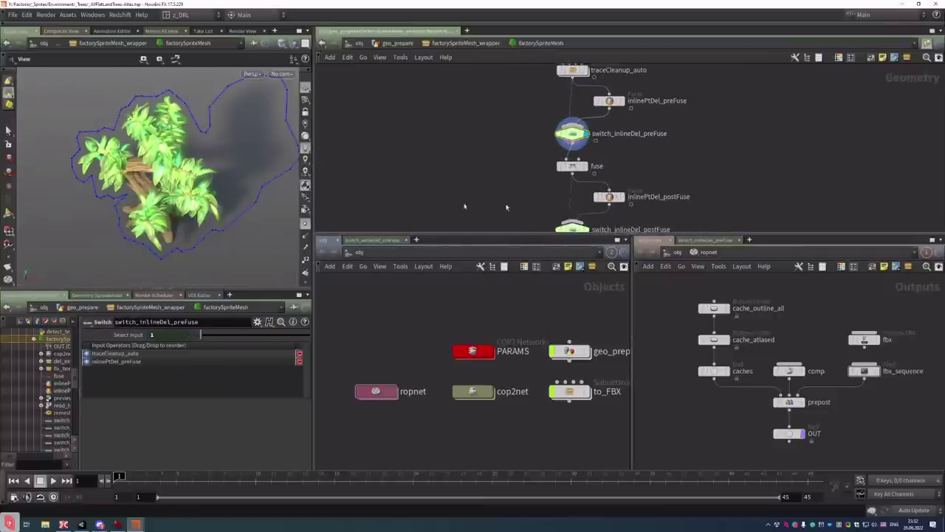
Orbit the viewport to inspect the tree's traced outline from several angles
{"action": "left_click_drag", "start_coordinate": [198, 187], "coordinate": [201, 211]}
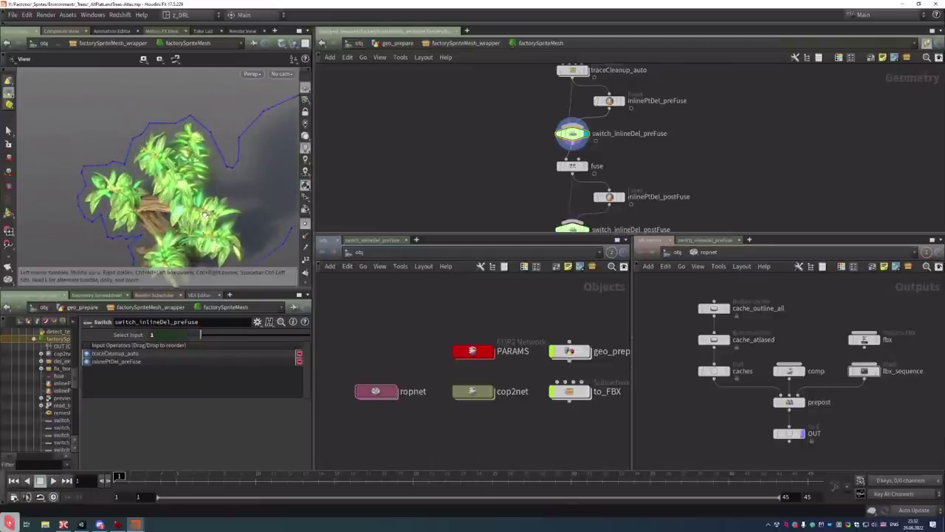
{"action": "mouse_move", "coordinate": [177, 209]}
{"action": "left_mouse_down"}
{"action": "mouse_move", "coordinate": [195, 191]}
{"action": "mouse_move", "coordinate": [158, 209]}
{"action": "mouse_move", "coordinate": [169, 185]}
{"action": "mouse_move", "coordinate": [191, 198]}
{"action": "left_mouse_up"}
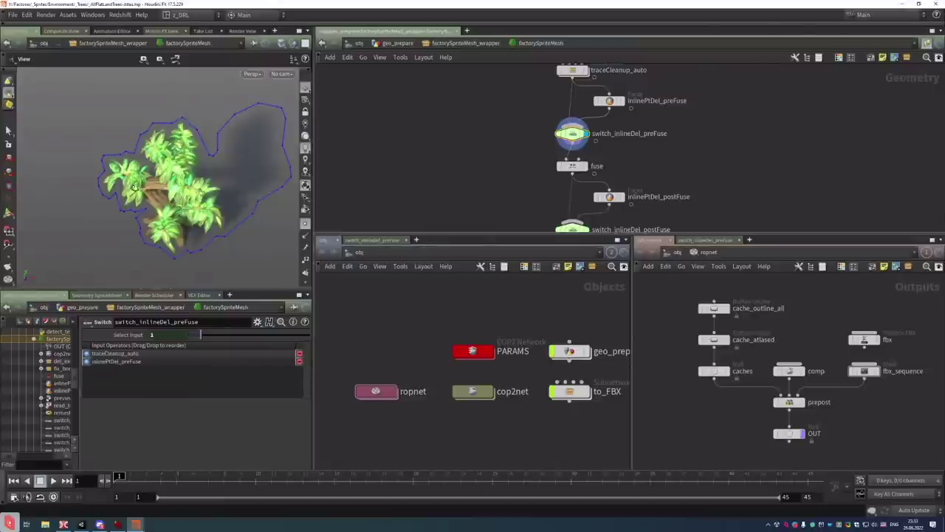
{"action": "scroll", "coordinate": [140, 188], "scroll_direction": "up", "scroll_amount": 3}
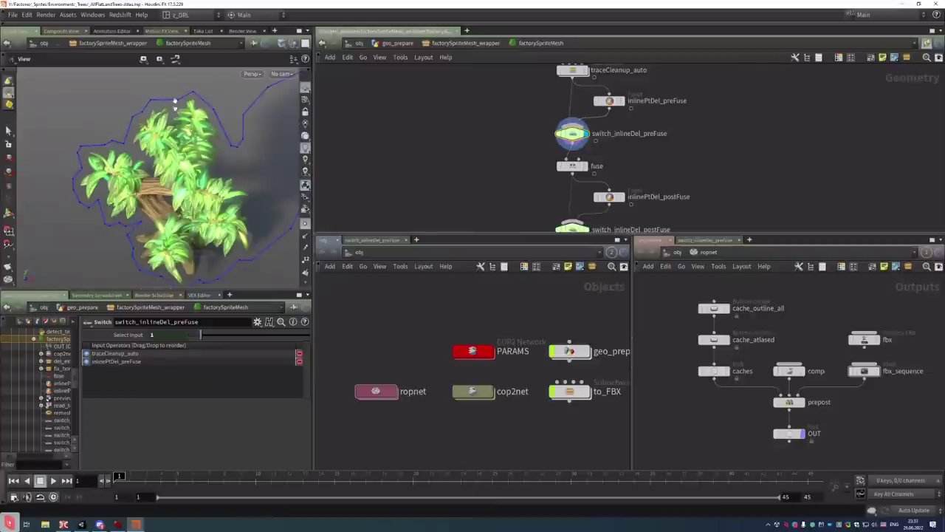
{"action": "mouse_move", "coordinate": [170, 260]}
{"action": "left_mouse_down", "text": "alt"}
{"action": "mouse_move", "coordinate": [193, 258]}
{"action": "mouse_move", "coordinate": [183, 253]}
{"action": "left_mouse_up", "text": "alt"}
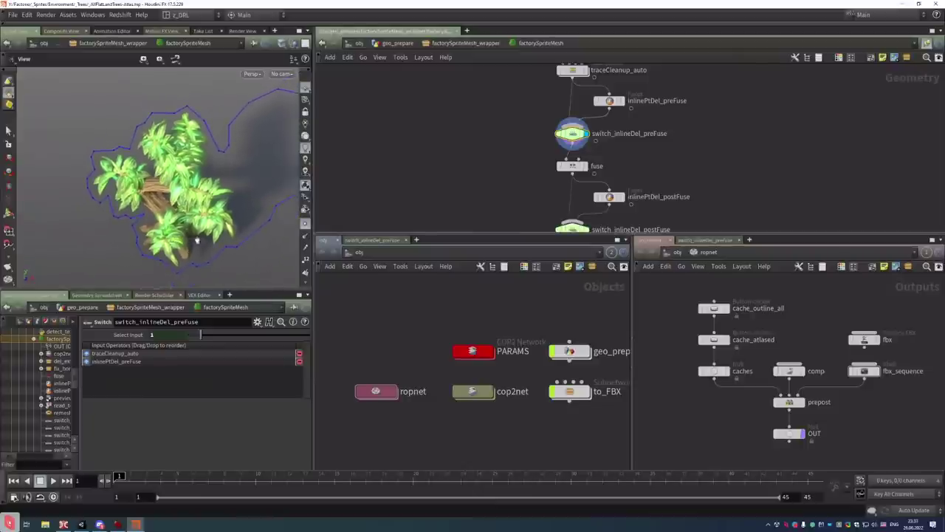
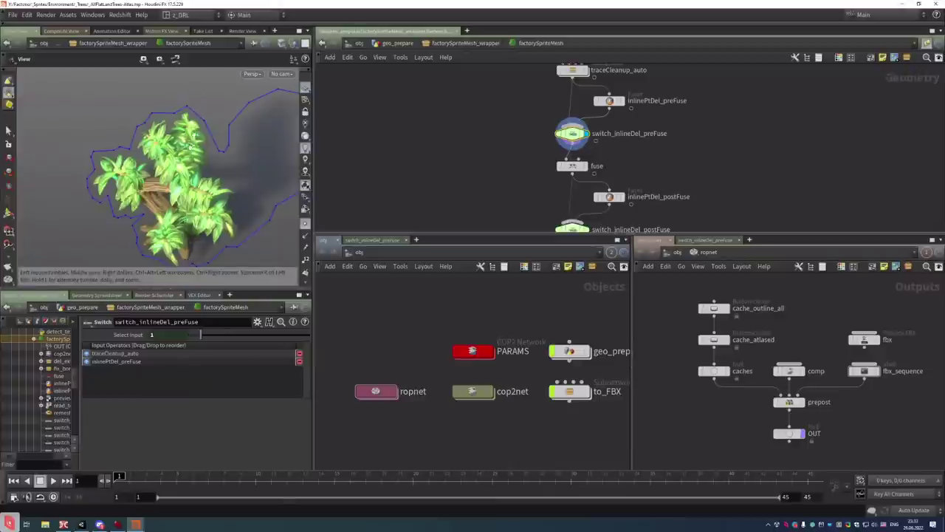
Review the fuse node's settings and the uv_traced wrangle's code
{"action": "scroll", "coordinate": [584, 147], "scroll_direction": "up", "scroll_amount": 2}
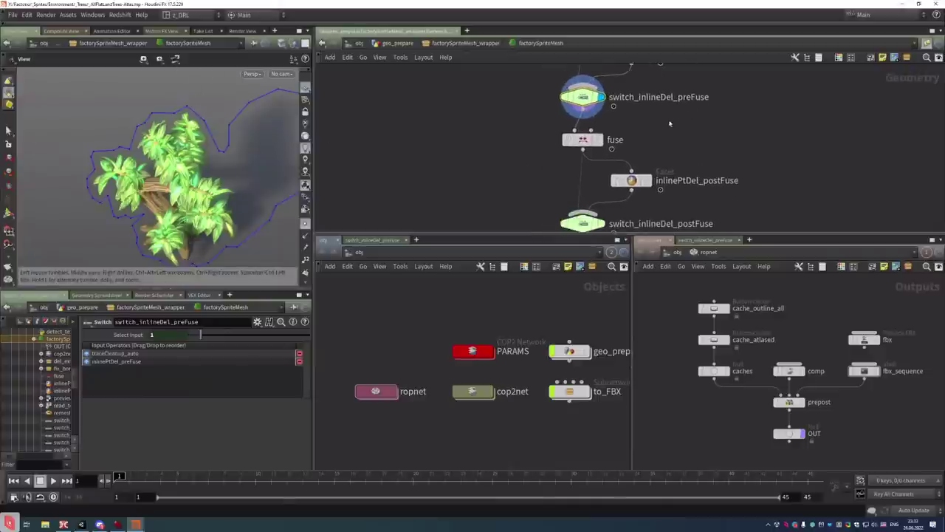
{"action": "left_click", "coordinate": [583, 139]}
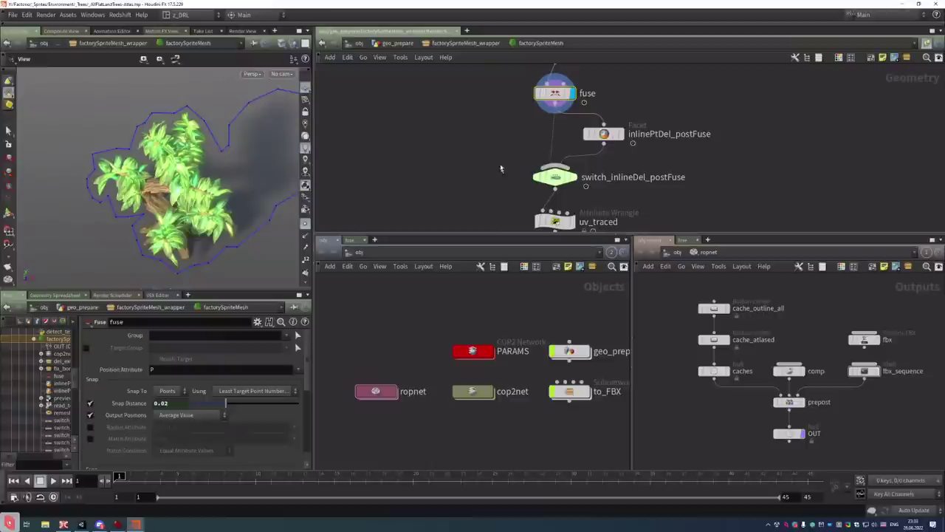
{"action": "left_click", "coordinate": [555, 219]}
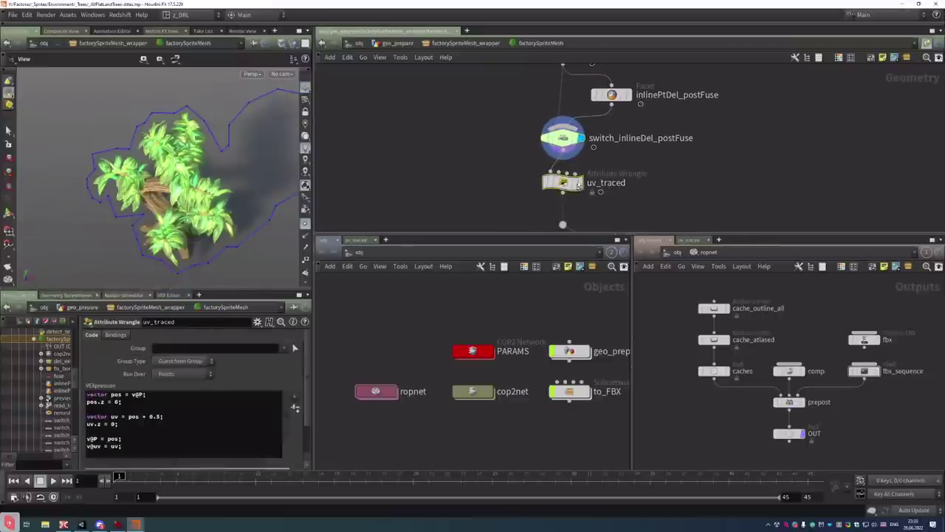
{"action": "scroll", "coordinate": [561, 174], "scroll_direction": "down", "scroll_amount": 5}
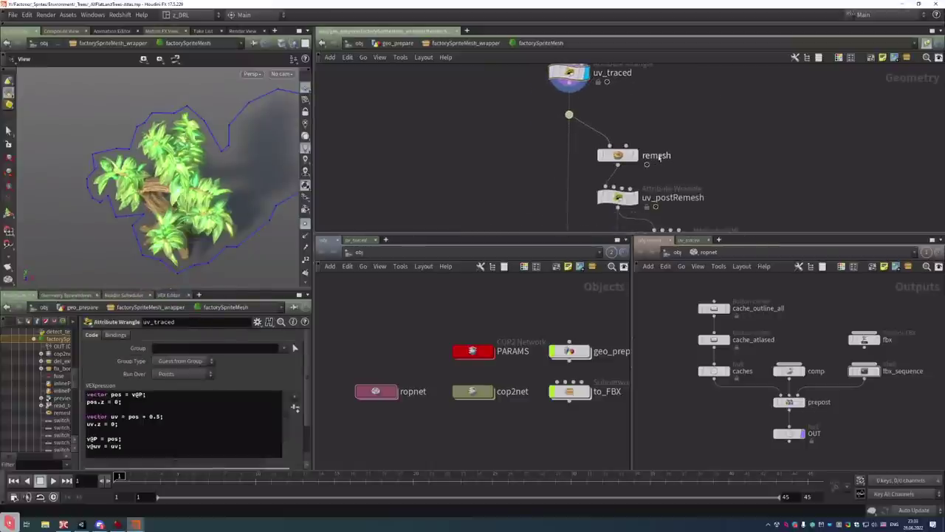
Display the remesh node's output and orbit the tree to see its remeshed points
{"action": "left_click", "coordinate": [637, 155]}
{"action": "scroll", "coordinate": [665, 158], "scroll_direction": "down", "scroll_amount": 2}
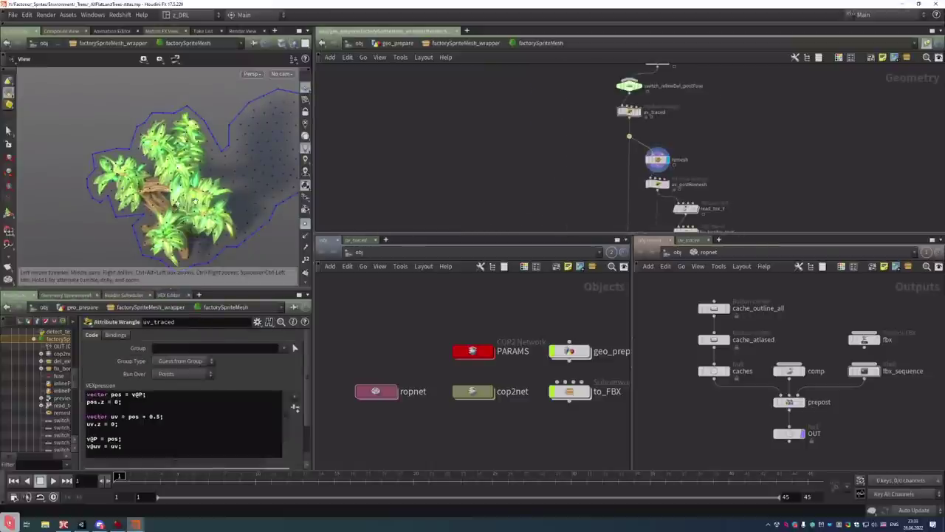
{"action": "left_click_drag", "start_coordinate": [215, 199], "coordinate": [233, 192]}
{"action": "middle_click_drag", "start_coordinate": [739, 195], "coordinate": [698, 130]}
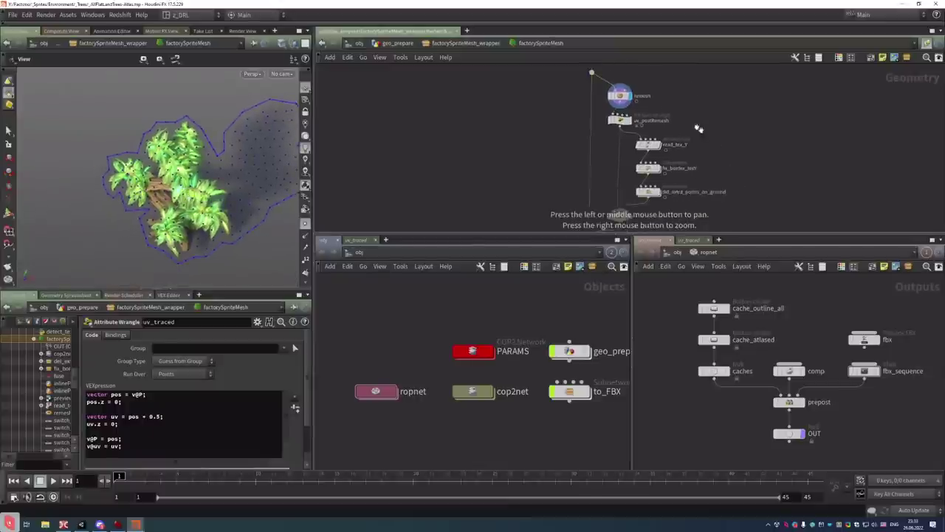
{"action": "scroll", "coordinate": [698, 129], "scroll_direction": "up", "scroll_amount": 3}
Inspect uv_postRemesh's code and read_tex_Y's settings, keeping fix_border_texY's original name
{"action": "left_click", "coordinate": [553, 116]}
{"action": "middle_click_drag", "start_coordinate": [521, 179], "coordinate": [550, 138]}
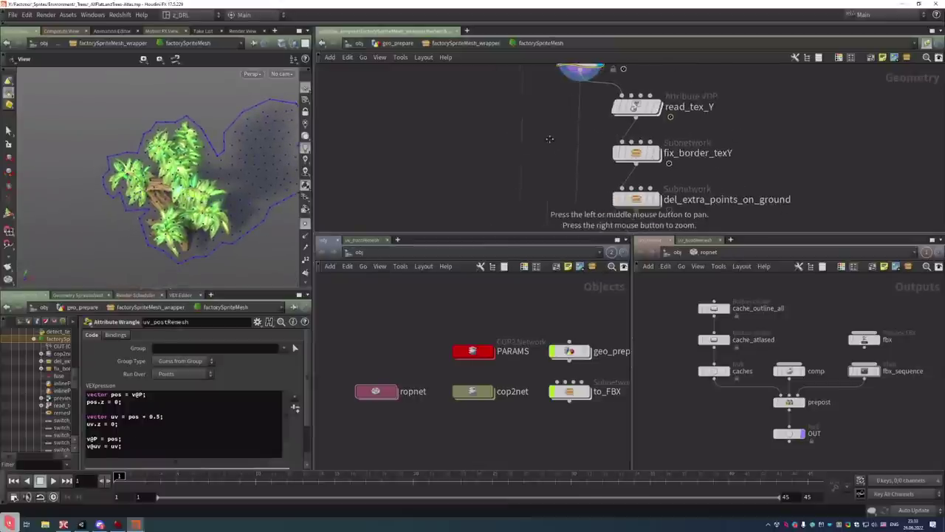
{"action": "left_click", "coordinate": [636, 107]}
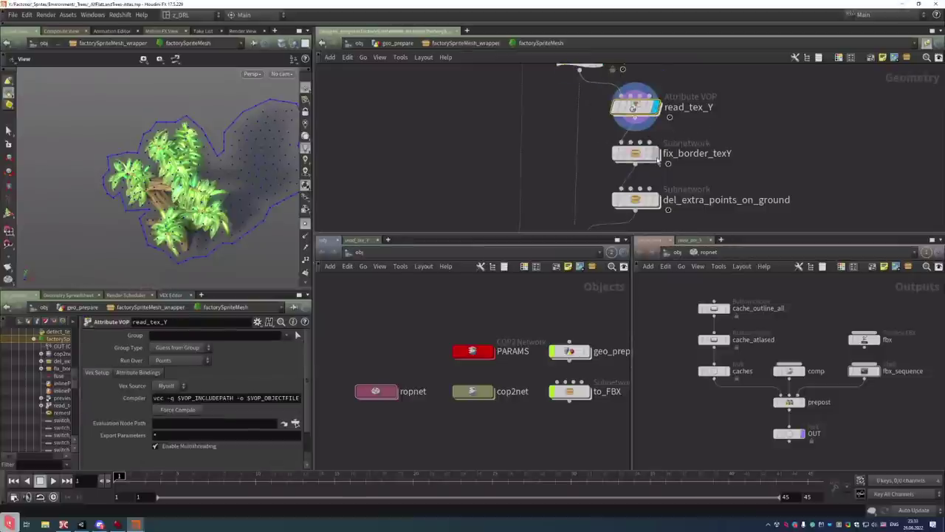
{"action": "double_click", "coordinate": [660, 157]}
{"action": "key", "text": "Escape"}
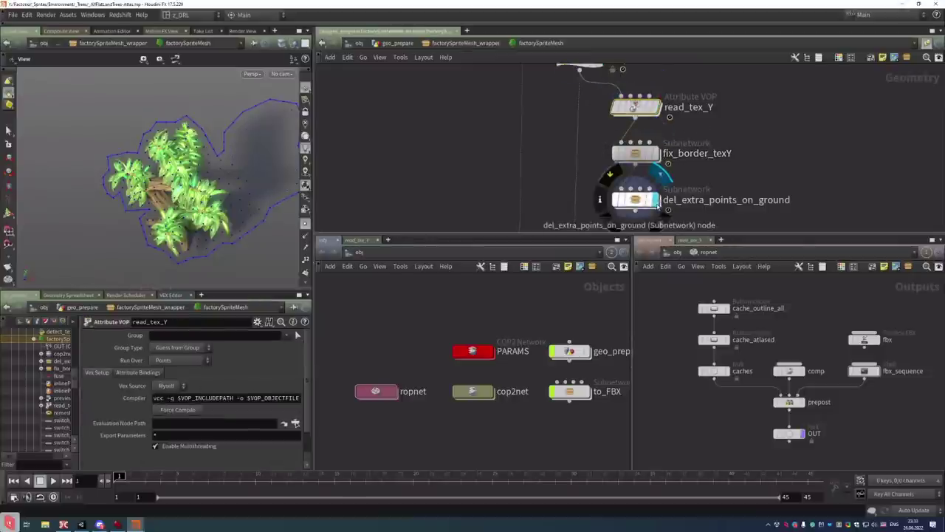
Switch viewport shading to Smooth Wire Shaded to show wireframe over the surfaces
{"action": "left_click_drag", "start_coordinate": [205, 198], "coordinate": [171, 135]}
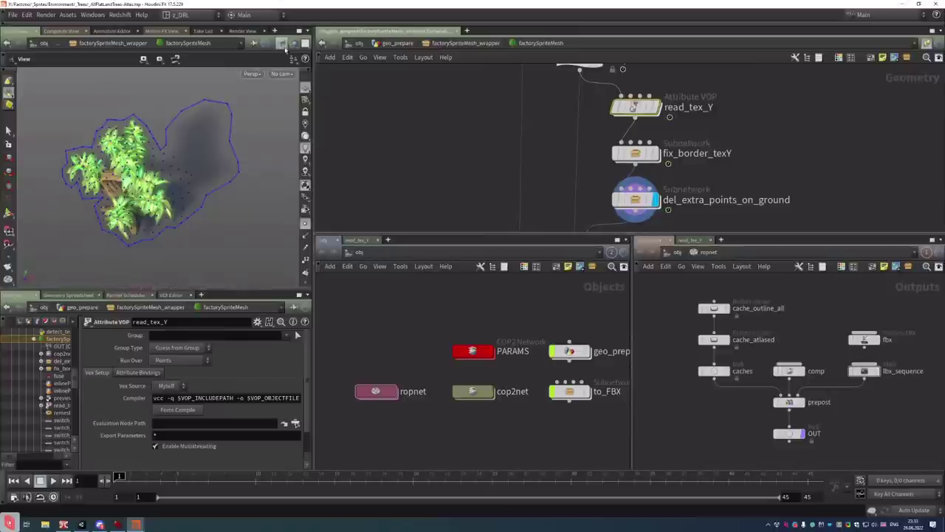
{"action": "left_click", "coordinate": [283, 43]}
{"action": "left_click", "coordinate": [318, 148]}
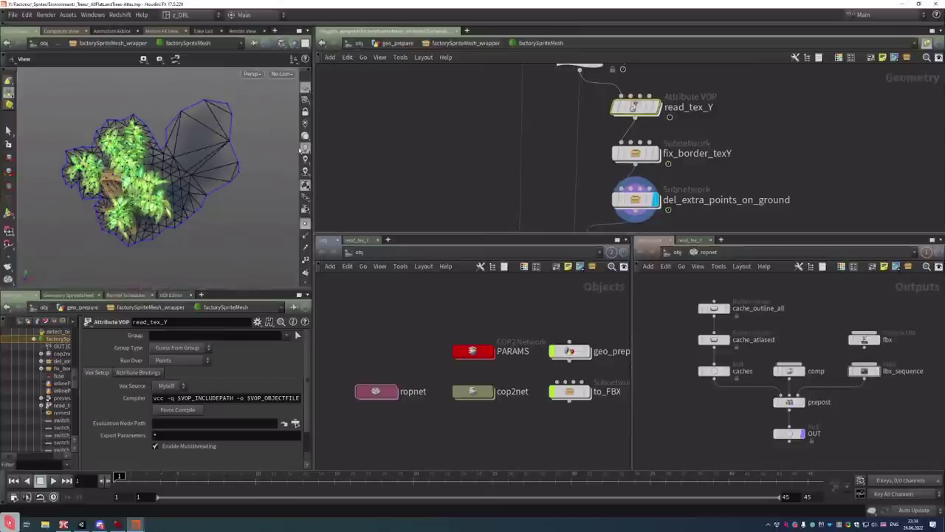
Check the inputs of the switch_renderY and switch_stage nodes near OUT
{"action": "middle_click_drag", "start_coordinate": [808, 199], "coordinate": [852, 110]}
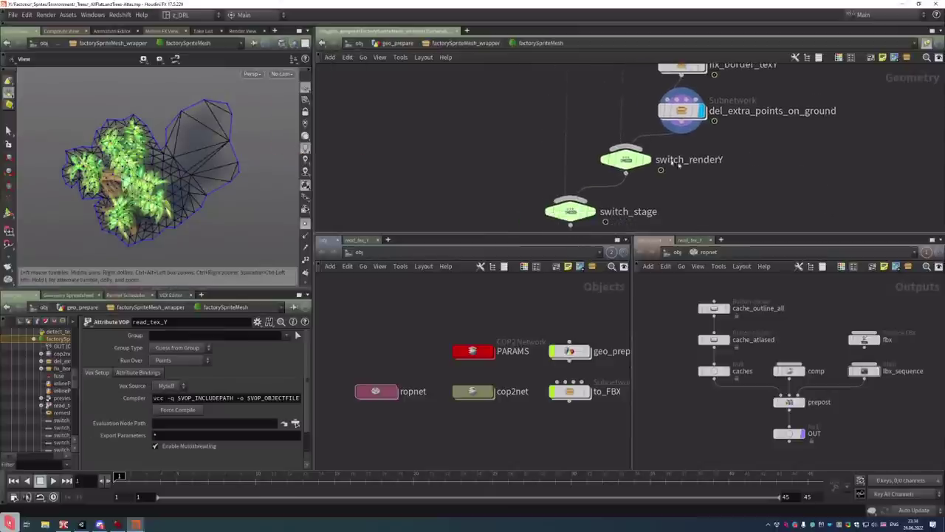
{"action": "left_click", "coordinate": [649, 162]}
{"action": "middle_click_drag", "start_coordinate": [627, 185], "coordinate": [631, 146]}
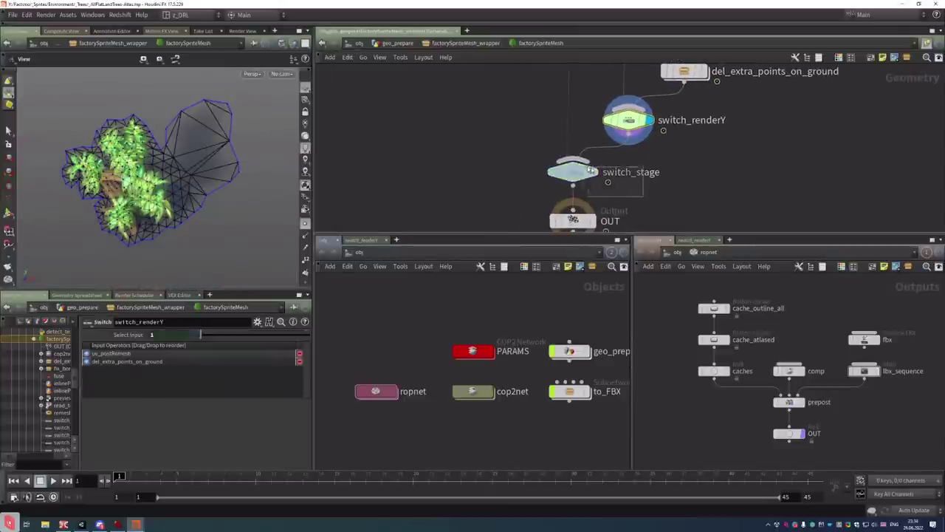
{"action": "left_click", "coordinate": [572, 171]}
{"action": "middle_click_drag", "start_coordinate": [772, 186], "coordinate": [724, 224]}
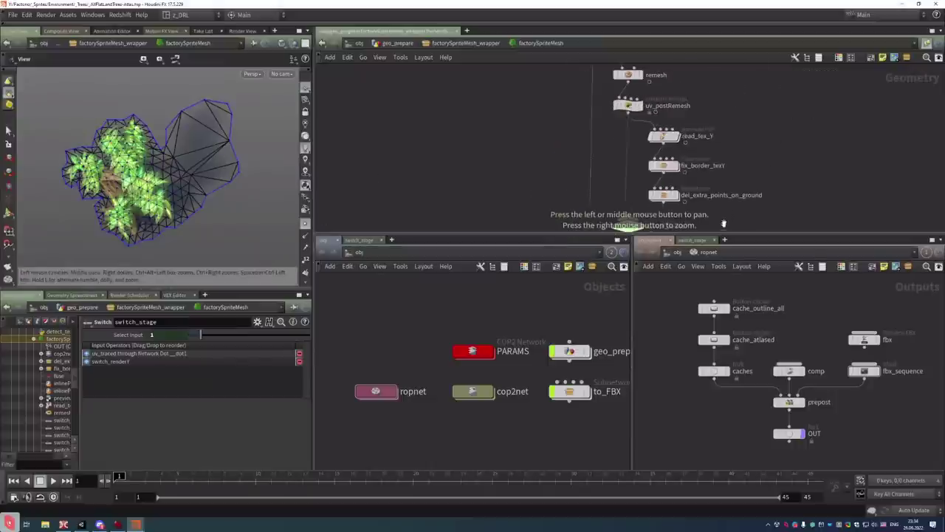
{"action": "middle_click_drag", "start_coordinate": [723, 158], "coordinate": [726, 215]}
{"action": "middle_click_drag", "start_coordinate": [727, 140], "coordinate": [728, 163]}
Go up to factorySpriteMesh_wrapper, view factorySpriteMesh's geometry info, and dive back inside
{"action": "key", "text": "u"}
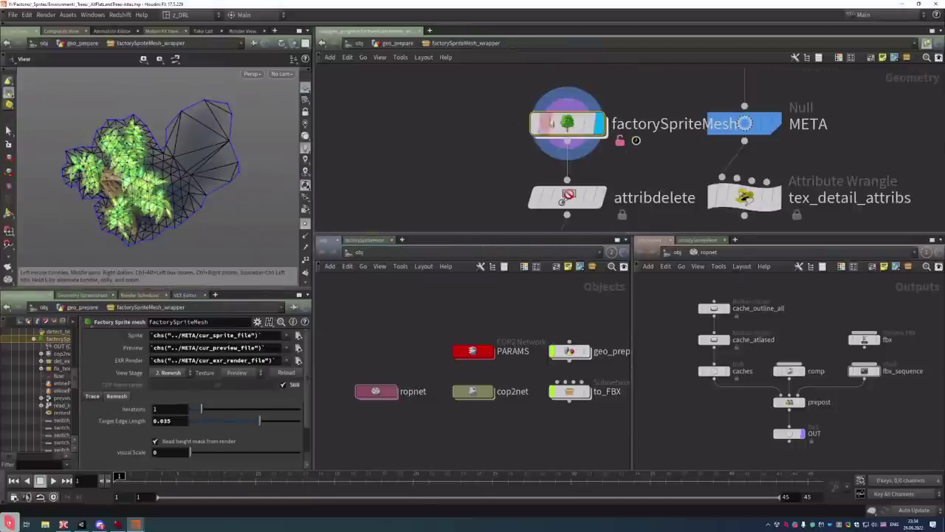
{"action": "middle_click", "coordinate": [567, 124]}
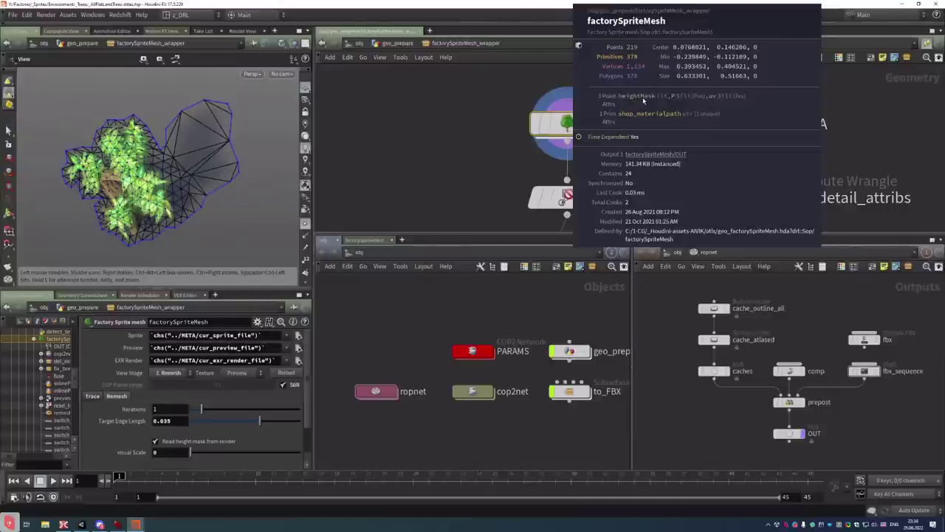
{"action": "double_click", "coordinate": [566, 130]}
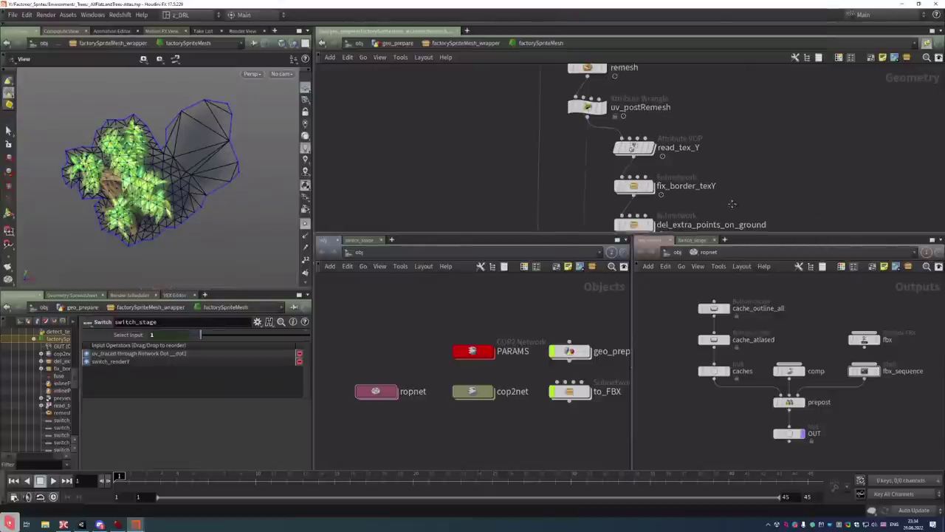
{"action": "scroll", "coordinate": [732, 204], "scroll_direction": "down", "scroll_amount": 2}
{"action": "scroll", "coordinate": [719, 180], "scroll_direction": "down", "scroll_amount": 3}
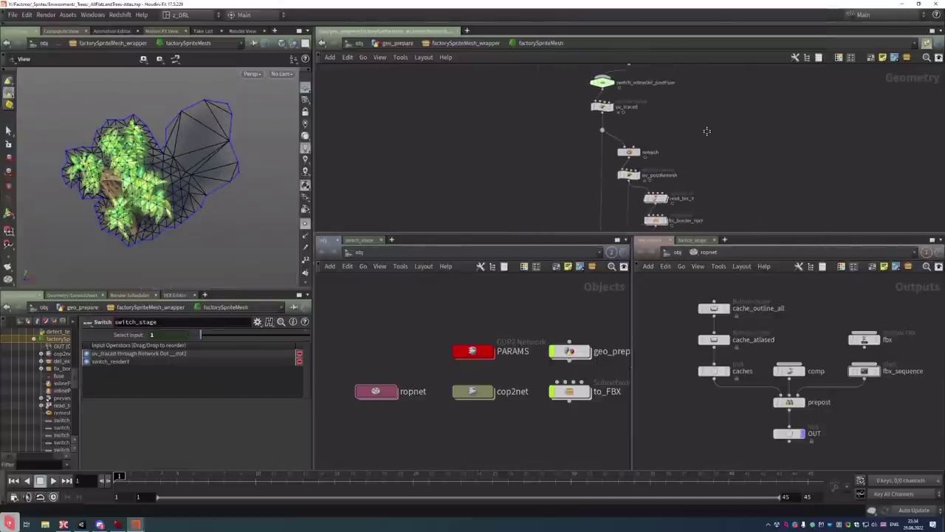
{"action": "scroll", "coordinate": [706, 131], "scroll_direction": "down", "scroll_amount": 3}
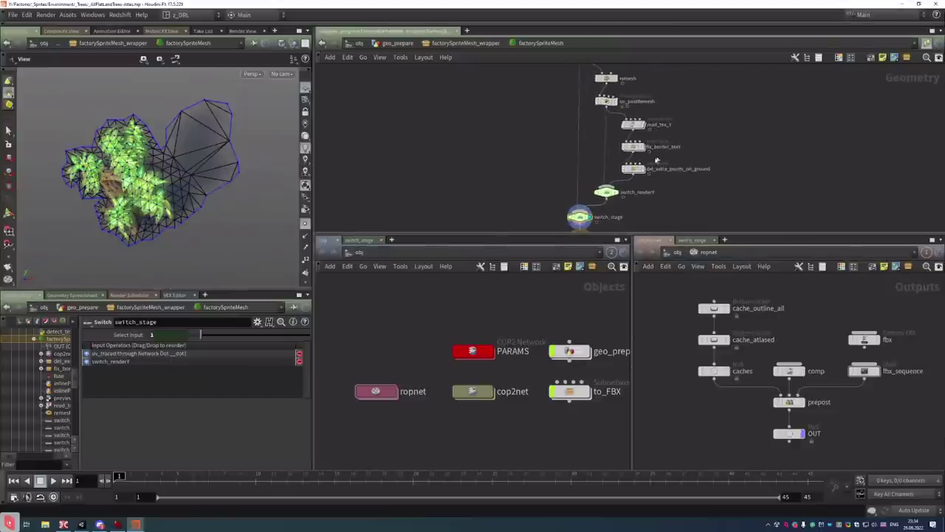
Look inside del_extra_points_on_ground, then return up to factorySpriteMesh_wrapper
{"action": "double_click", "coordinate": [633, 169]}
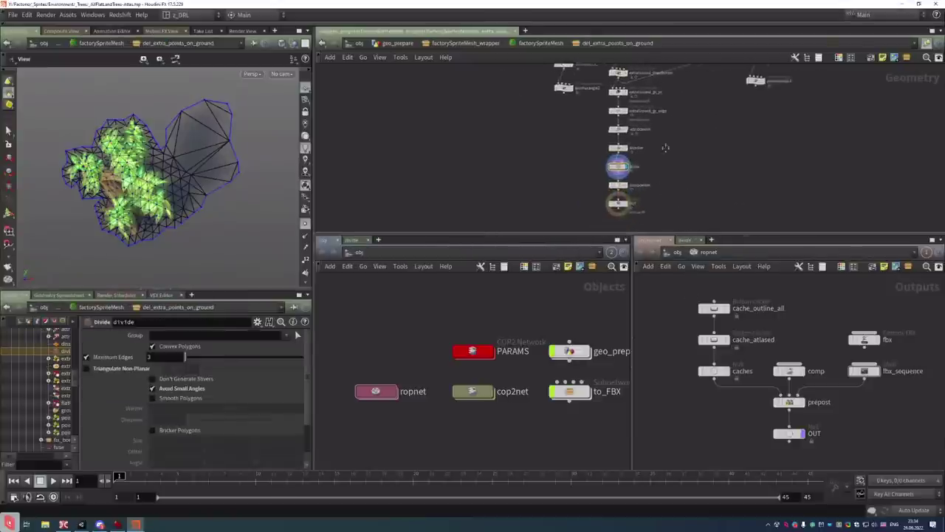
{"action": "scroll", "coordinate": [665, 147], "scroll_direction": "up", "scroll_amount": 4}
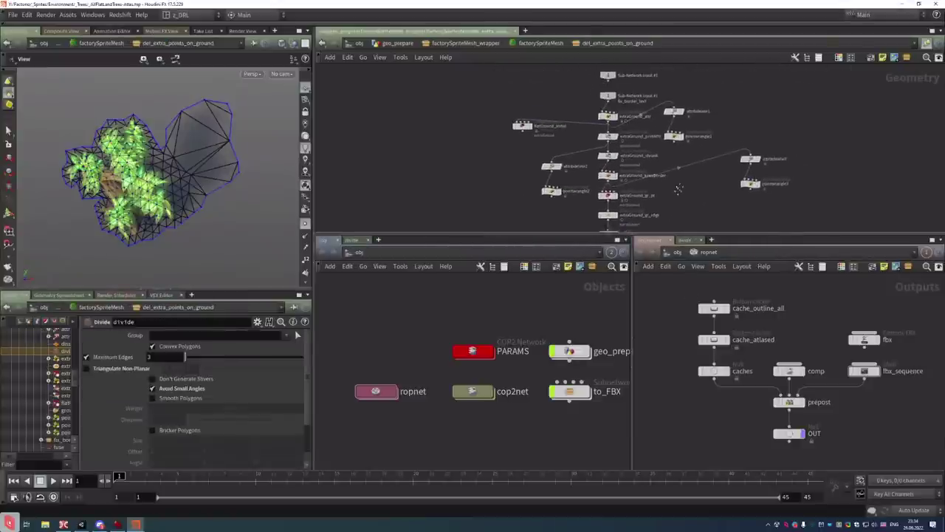
{"action": "left_click", "coordinate": [541, 42]}
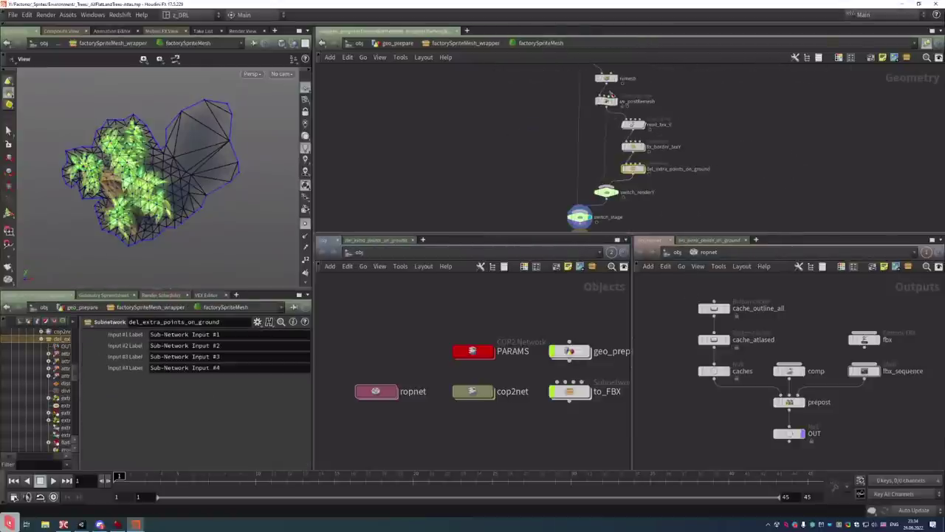
{"action": "left_click", "coordinate": [491, 43]}
Add a Point Wrangle fed by factorySpriteMesh, placed left of attribdelete
{"action": "key", "text": "Tab"}
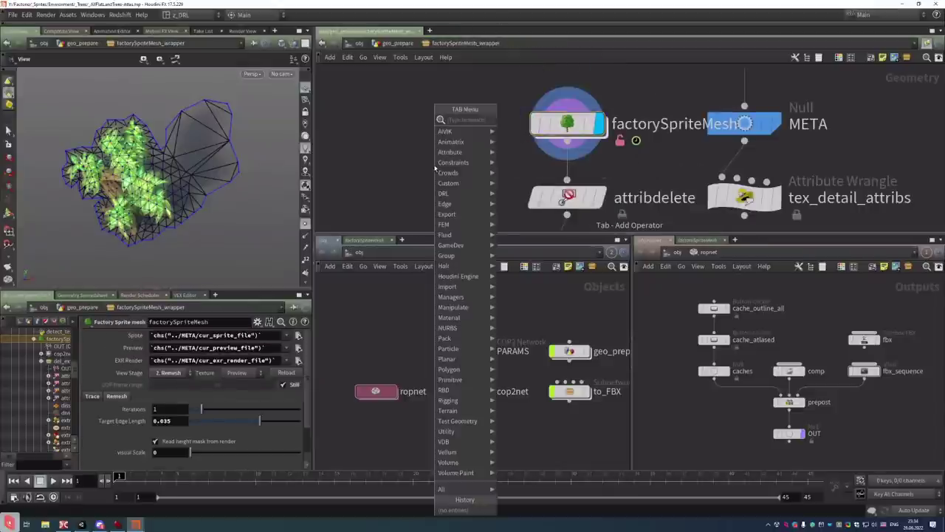
{"action": "type", "text": "wrang"}
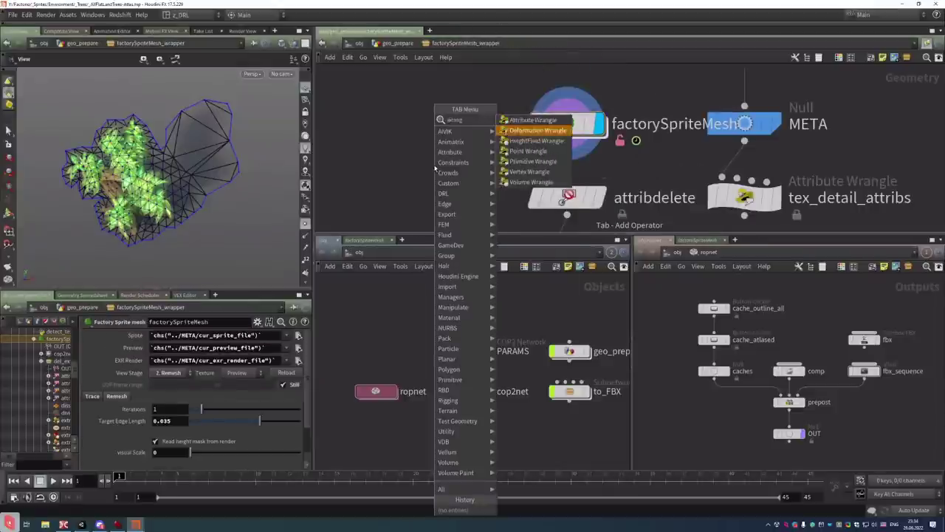
{"action": "key", "text": "Down"}
{"action": "key", "text": "Down"}
{"action": "key", "text": "Down"}
{"action": "key", "text": "Up"}
{"action": "key", "text": "Return"}
{"action": "left_click", "coordinate": [432, 163]}
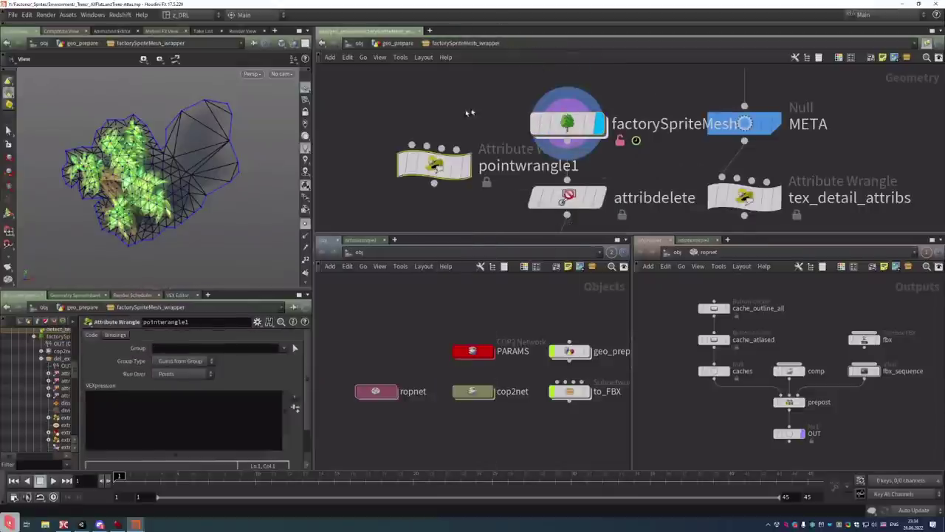
{"action": "left_click", "coordinate": [422, 145]}
{"action": "left_click", "coordinate": [566, 140]}
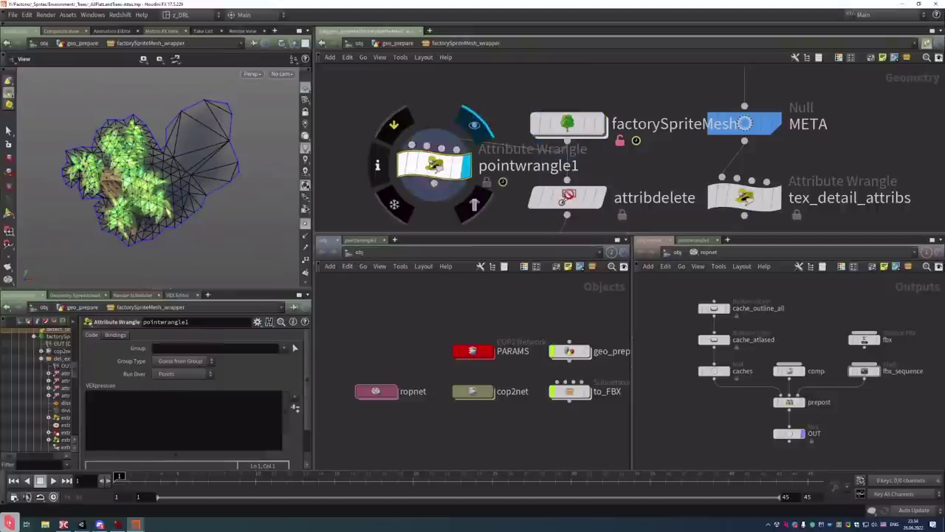
{"action": "left_click_drag", "start_coordinate": [435, 158], "coordinate": [417, 190]}
{"action": "middle_click_drag", "start_coordinate": [417, 191], "coordinate": [434, 150]}
Write VEX colouring points by f@heightMask and hide the wireframe
{"action": "left_click", "coordinate": [181, 406]}
{"action": "type", "text": "v"}
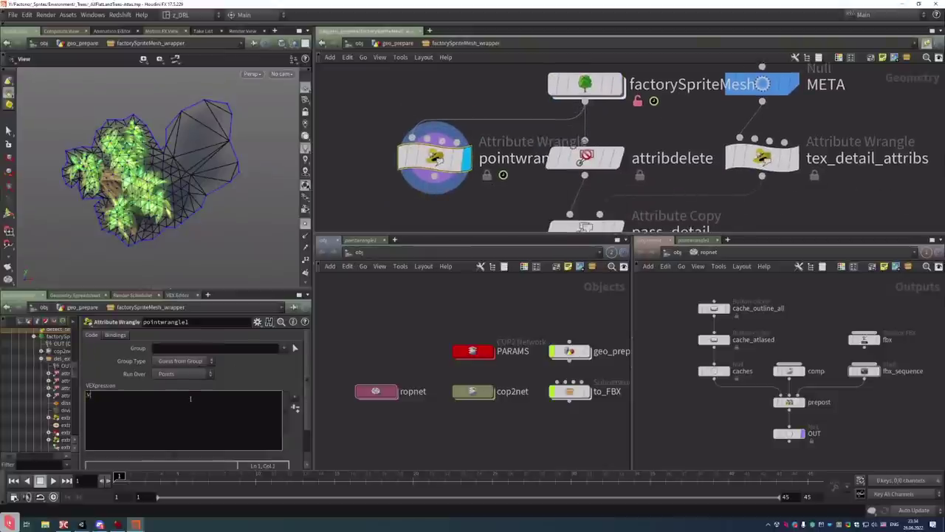
{"action": "type", "text": "@"}
{"action": "type", "text": "Cd = {0"}
{"action": "type", "text": "ightMask;"}
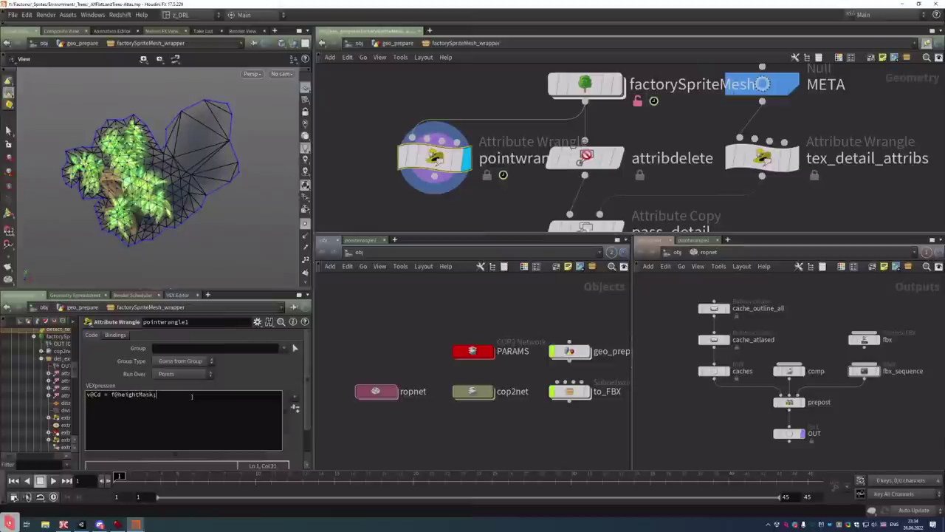
{"action": "key", "text": "ctrl+Return"}
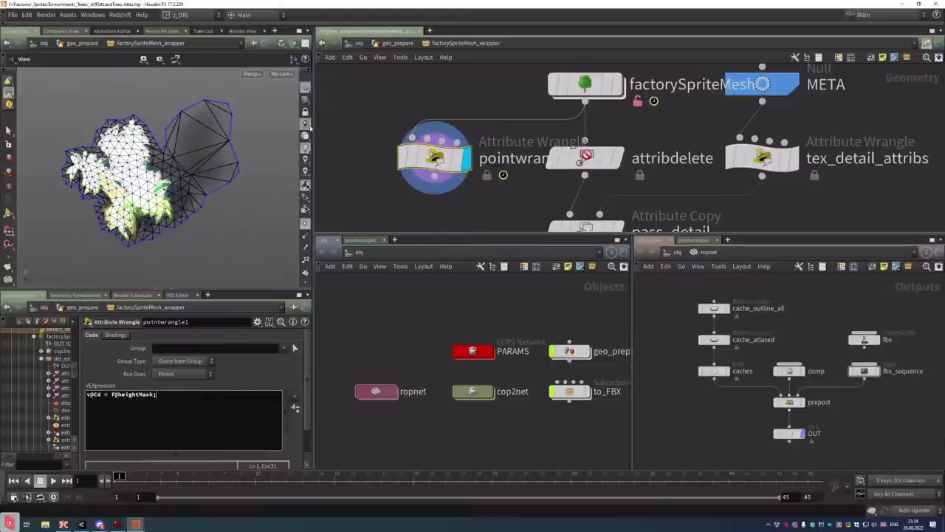
{"action": "left_click", "coordinate": [306, 186]}
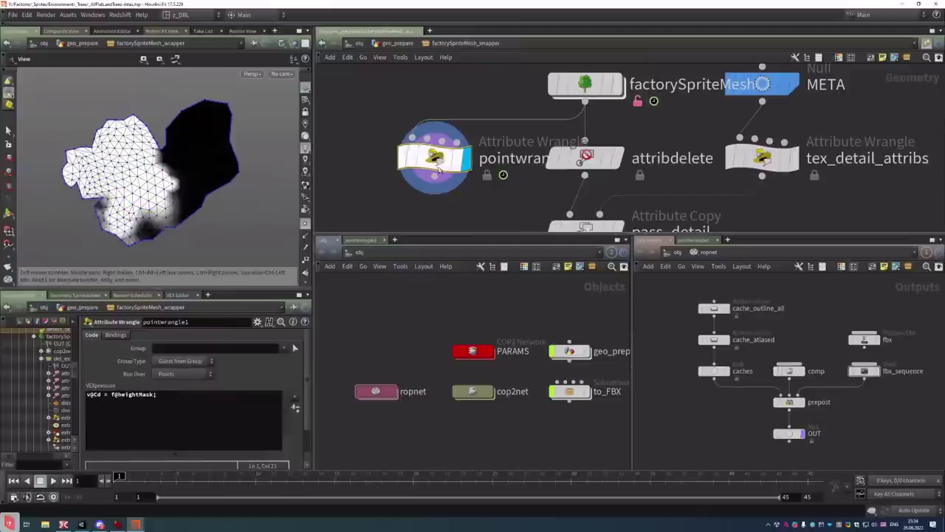
Scale the colour to f@heightMask * 0.25 and orbit to check the darker shading
{"action": "left_click", "coordinate": [179, 395]}
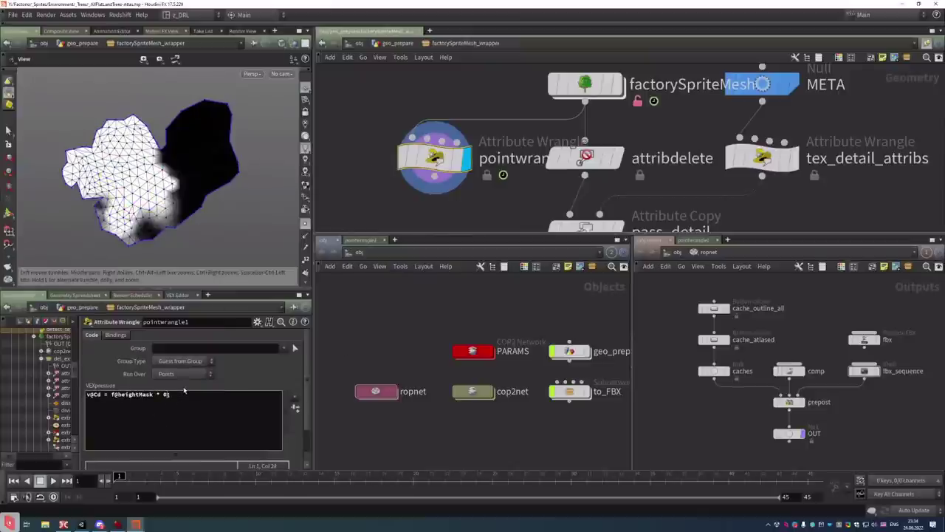
{"action": "type", "text": "* 0.25"}
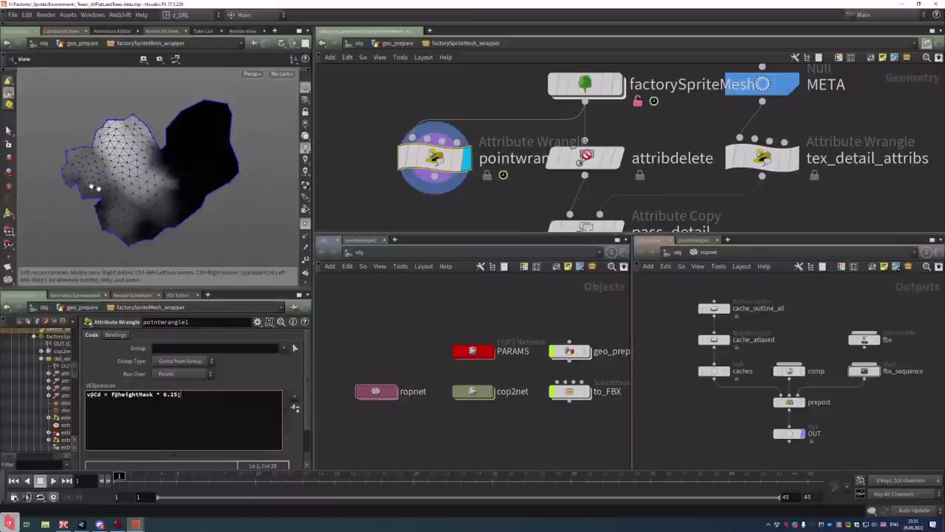
{"action": "left_click_drag", "start_coordinate": [93, 185], "coordinate": [177, 177]}
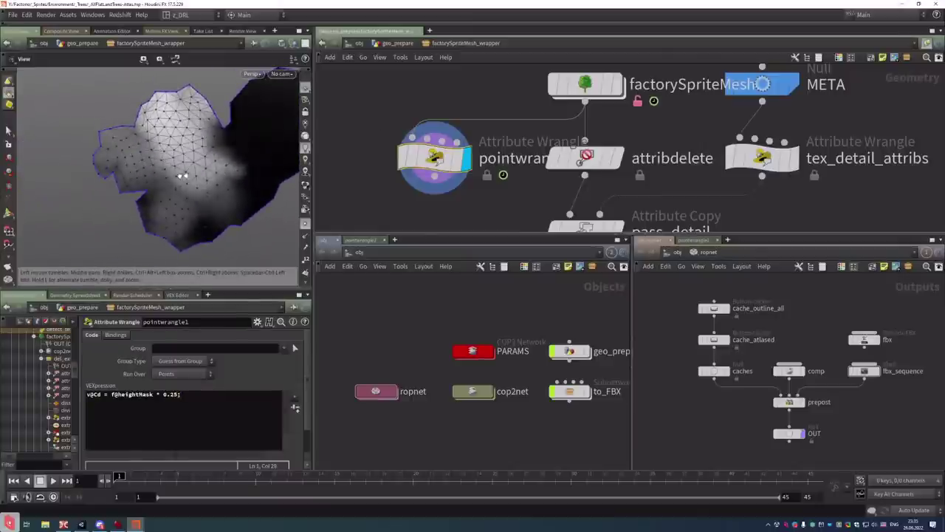
{"action": "left_click", "coordinate": [621, 86]}
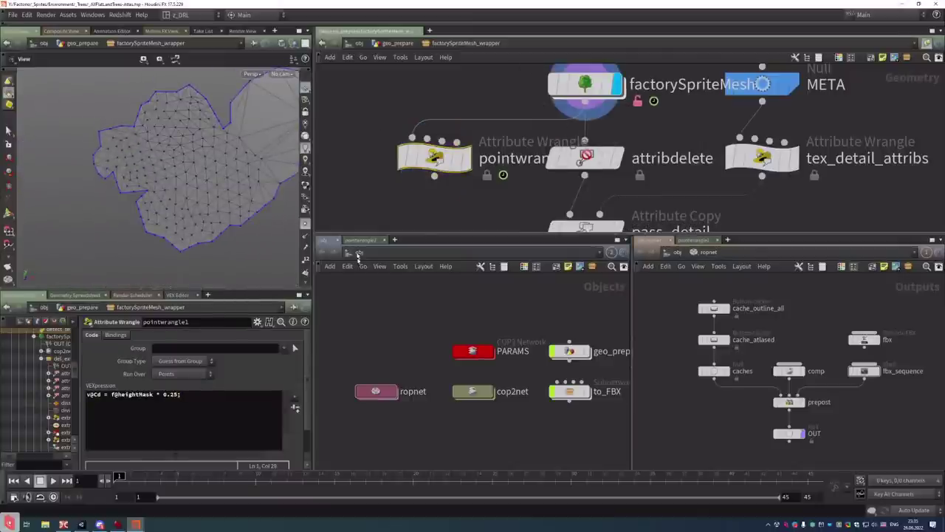
Cycle shading through wireframe, wire-shaded and textured modes to view the textured tree
{"action": "left_click", "coordinate": [305, 125]}
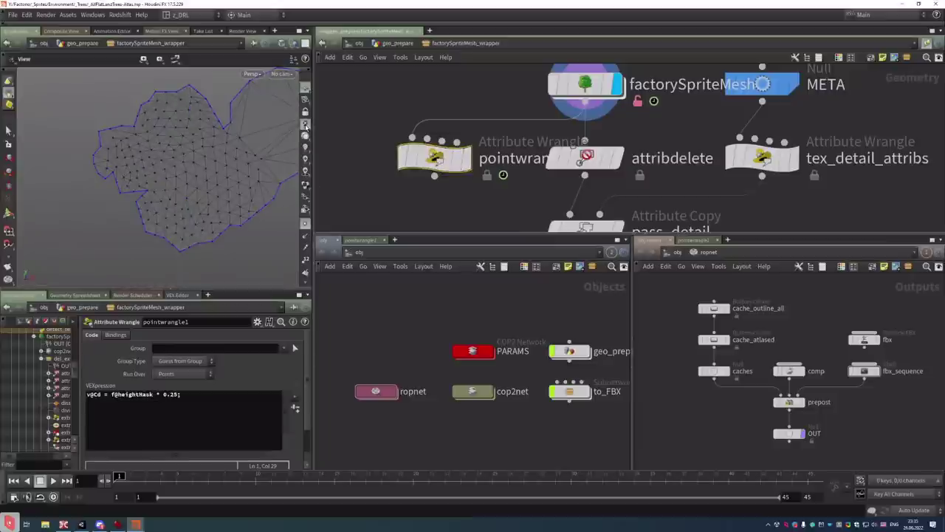
{"action": "left_click", "coordinate": [307, 170]}
{"action": "left_click", "coordinate": [307, 184]}
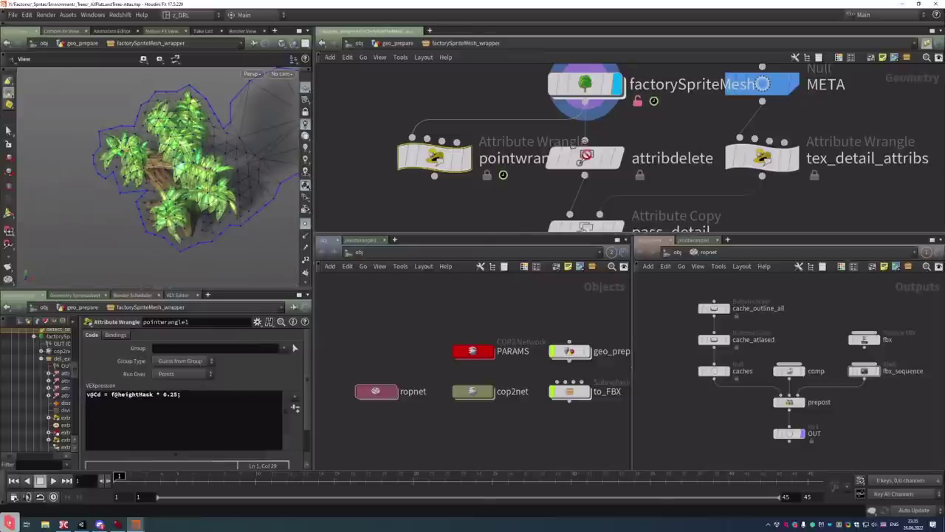
{"action": "left_click_drag", "start_coordinate": [204, 169], "coordinate": [318, 183]}
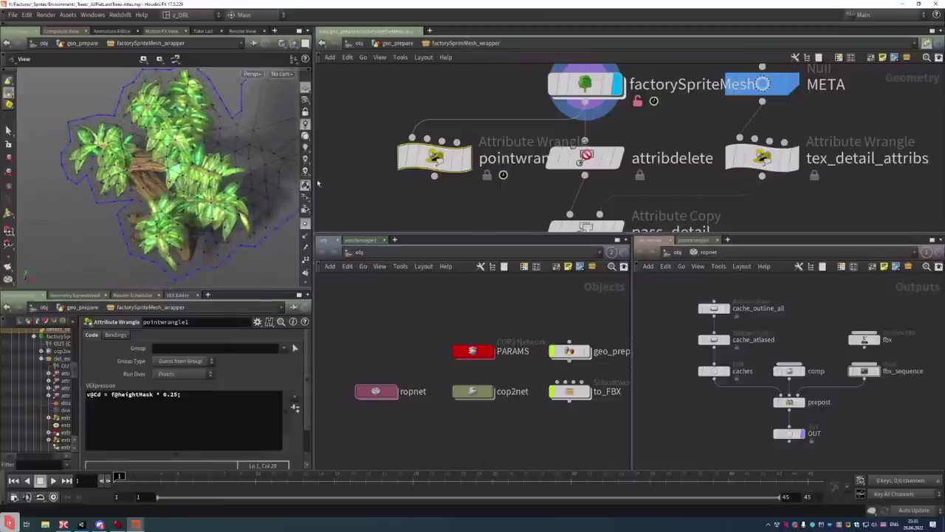
Display the pointwrangle height-mask colours, orbit around them, then enter factorySpriteMesh
{"action": "left_click", "coordinate": [476, 118]}
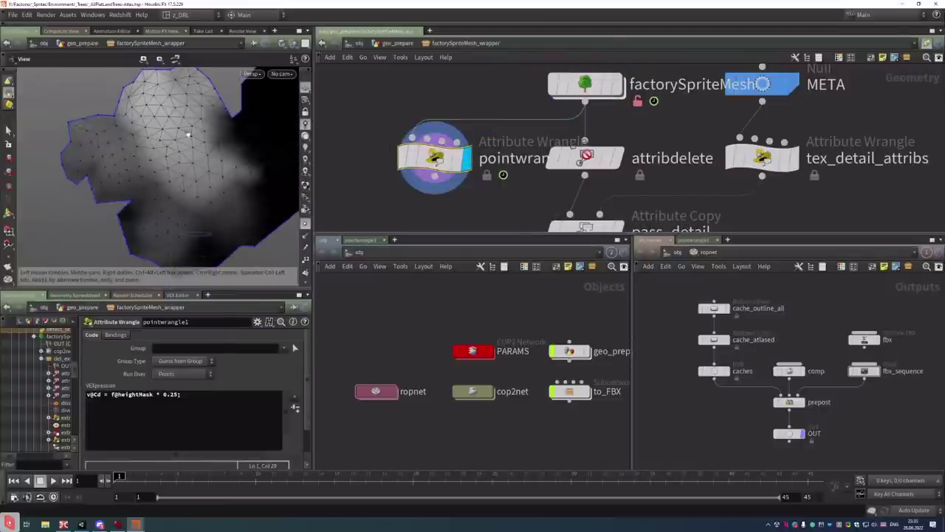
{"action": "left_click_drag", "start_coordinate": [188, 134], "coordinate": [131, 174]}
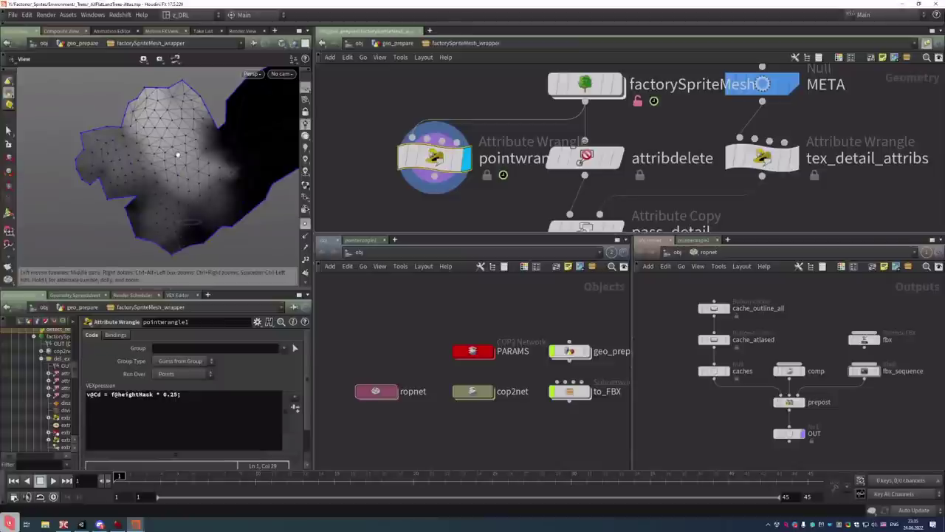
{"action": "double_click", "coordinate": [587, 87]}
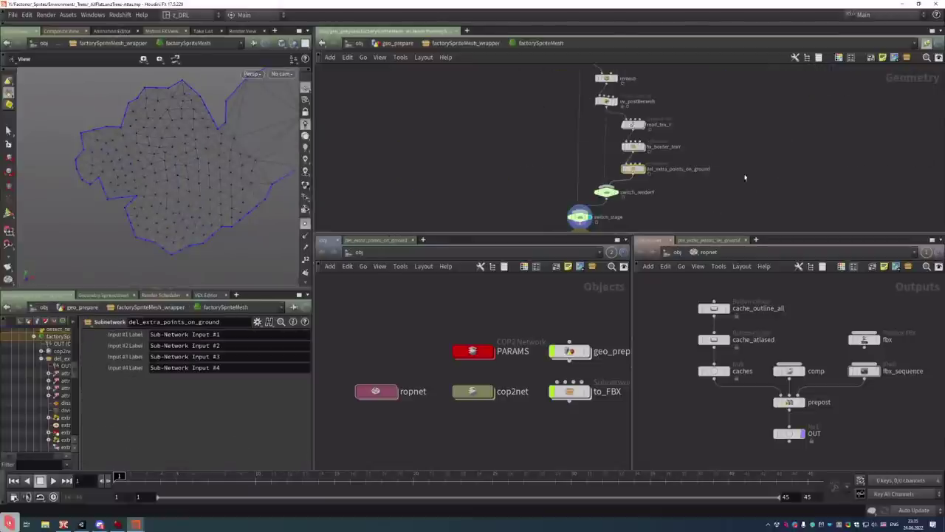
Go inside cop2net and bring the render node chain into view
{"action": "middle_click_drag", "start_coordinate": [732, 88], "coordinate": [696, 161]}
{"action": "scroll", "coordinate": [696, 161], "scroll_direction": "down", "scroll_amount": 5}
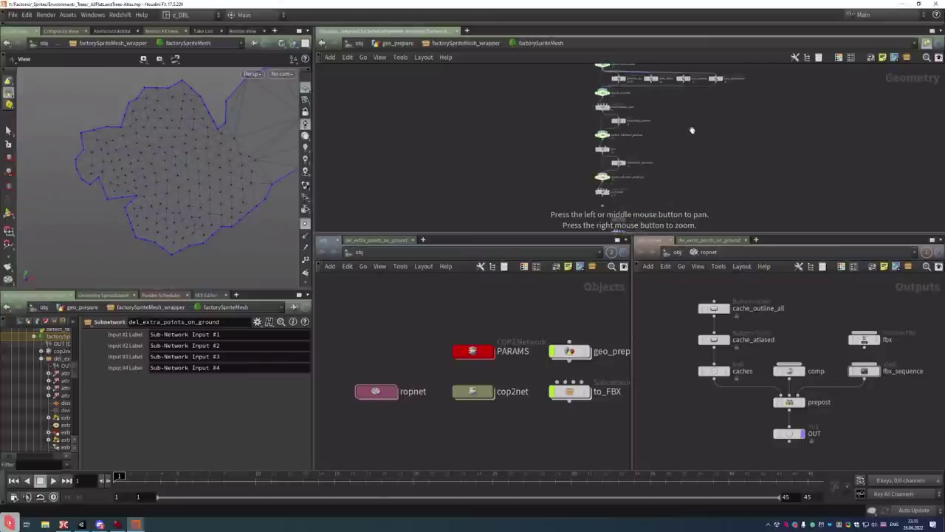
{"action": "scroll", "coordinate": [616, 127], "scroll_direction": "up", "scroll_amount": 5}
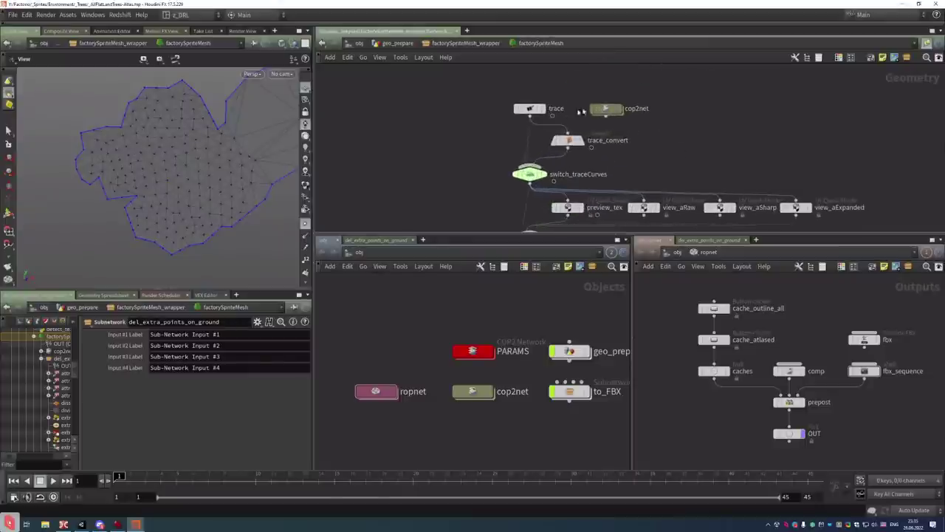
{"action": "double_click", "coordinate": [612, 107]}
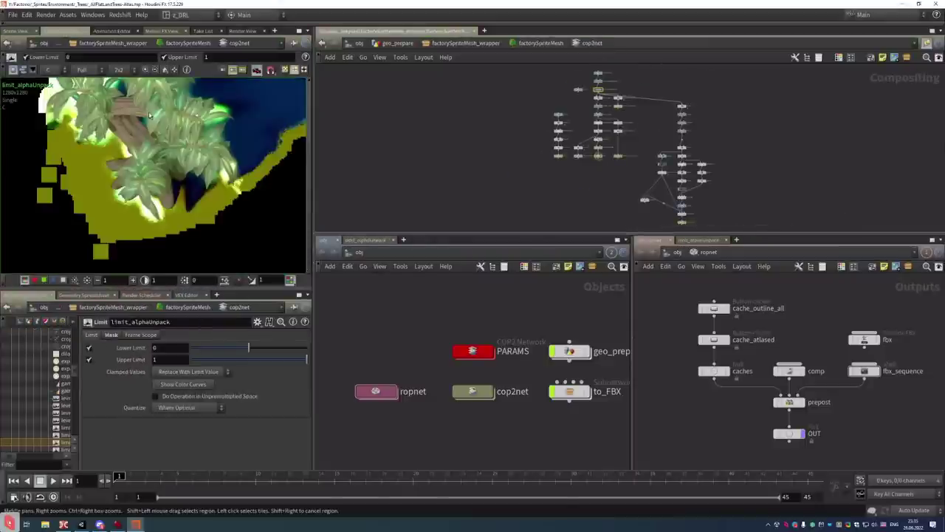
{"action": "scroll", "coordinate": [643, 83], "scroll_direction": "up", "scroll_amount": 3}
{"action": "middle_click_drag", "start_coordinate": [494, 97], "coordinate": [529, 115]}
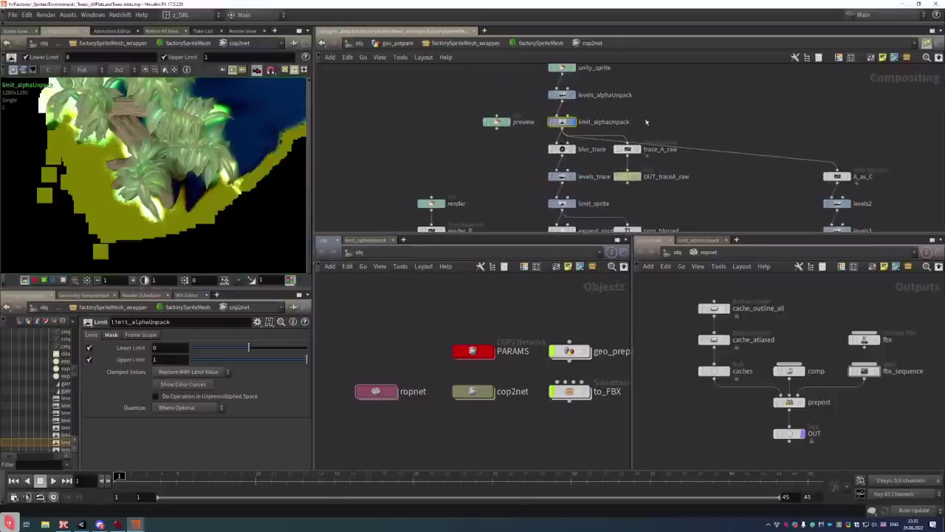
{"action": "scroll", "coordinate": [530, 116], "scroll_direction": "up", "scroll_amount": 2}
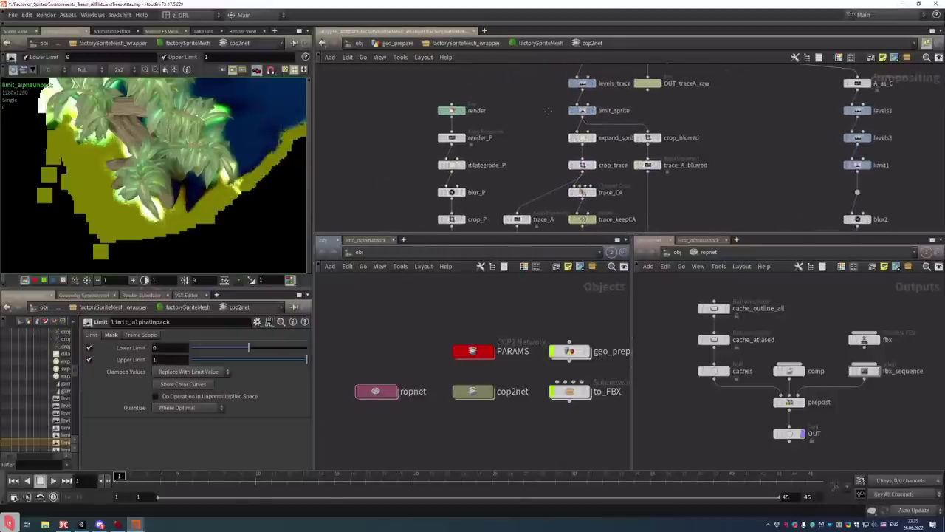
{"action": "middle_click_drag", "start_coordinate": [519, 151], "coordinate": [558, 117]}
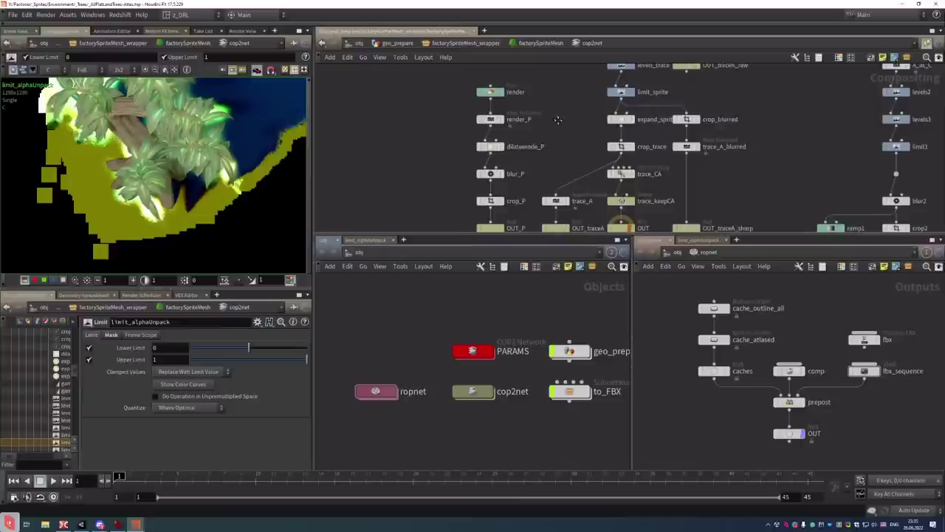
Display the render, render_P, dilateerode_P and blur_P passes in turn
{"action": "left_click", "coordinate": [502, 92]}
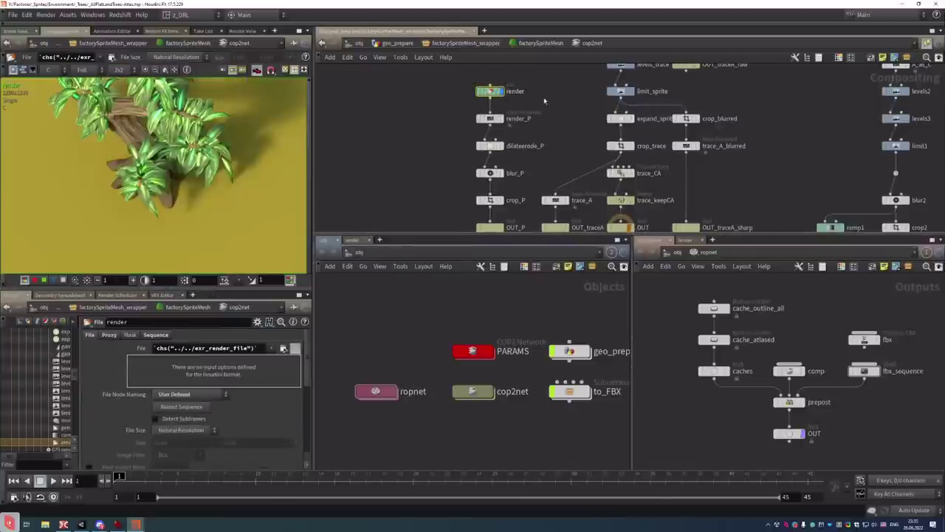
{"action": "left_click", "coordinate": [483, 119]}
{"action": "left_click", "coordinate": [505, 126]}
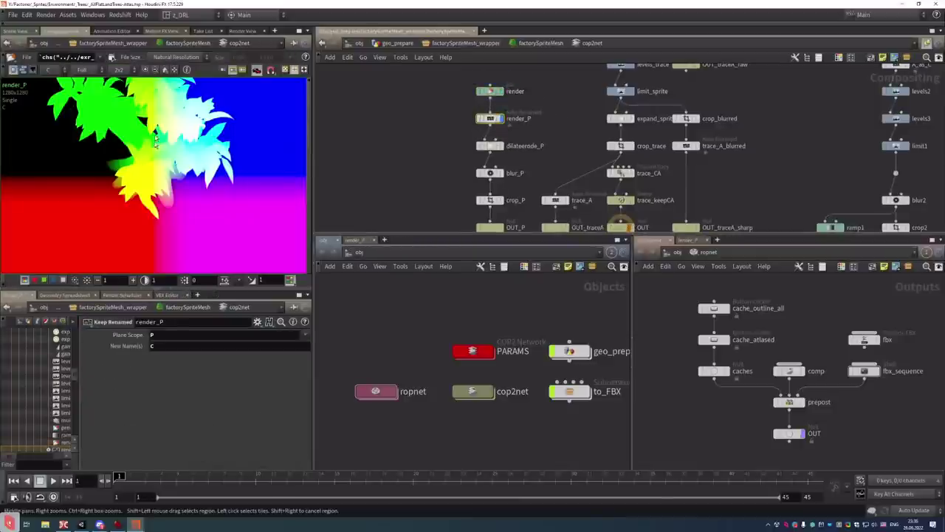
{"action": "left_click", "coordinate": [504, 146]}
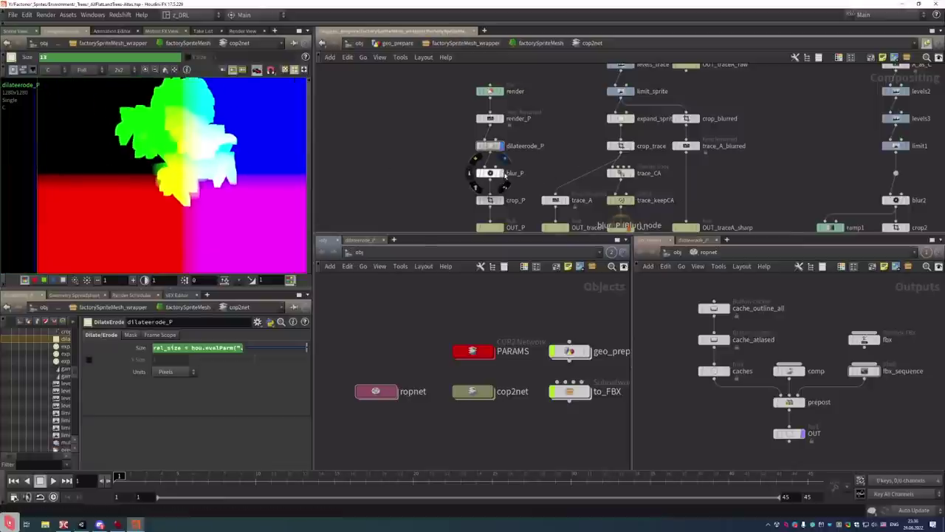
{"action": "left_click", "coordinate": [501, 173]}
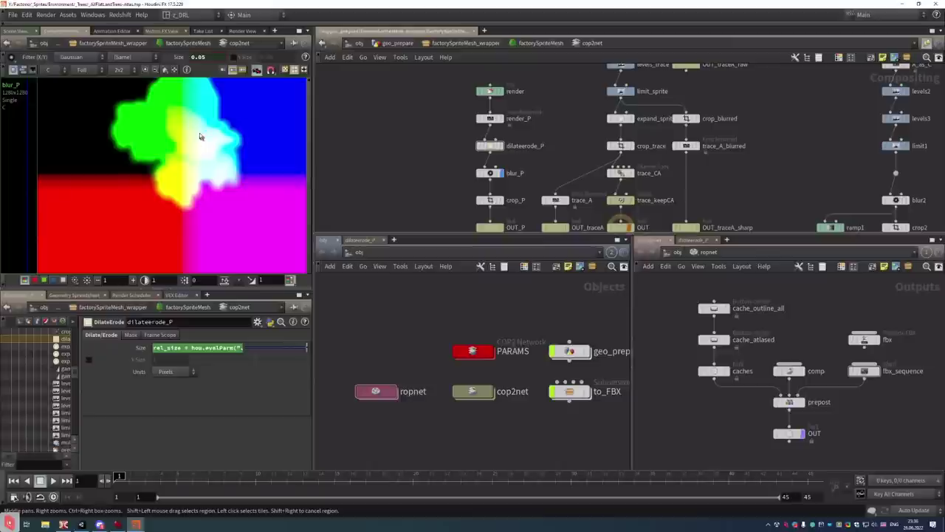
Display OUT_P's green channel with viewer gamma about 0.14, then return to Scene View
{"action": "middle_click_drag", "start_coordinate": [517, 222], "coordinate": [520, 183]}
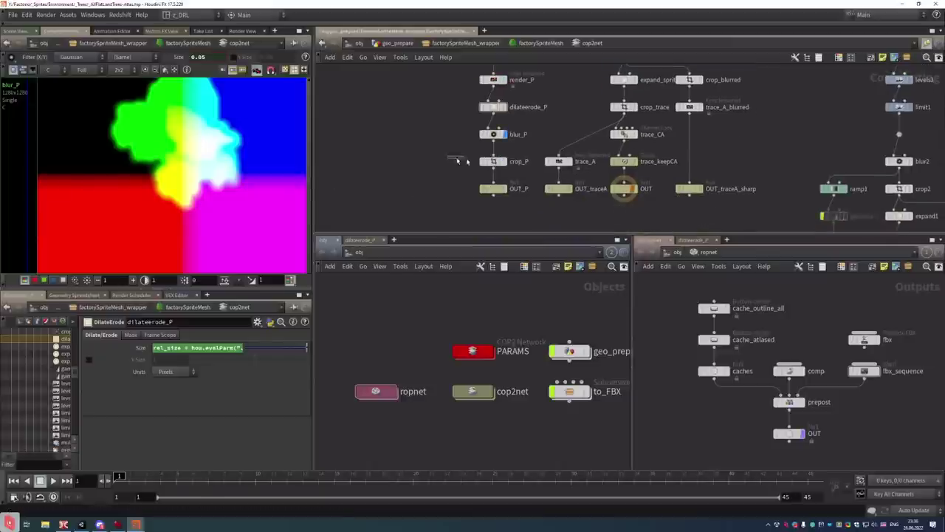
{"action": "left_click", "coordinate": [490, 199]}
{"action": "left_click", "coordinate": [505, 189]}
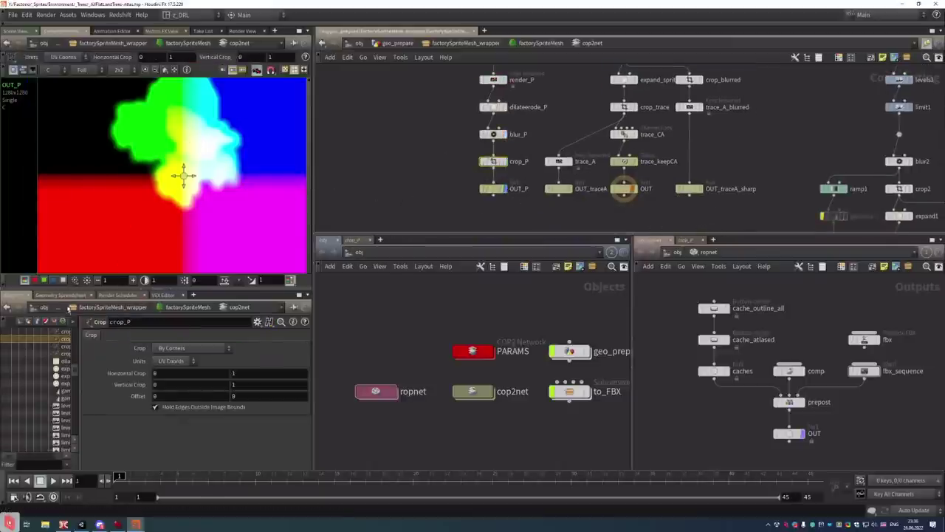
{"action": "left_click", "coordinate": [44, 280]}
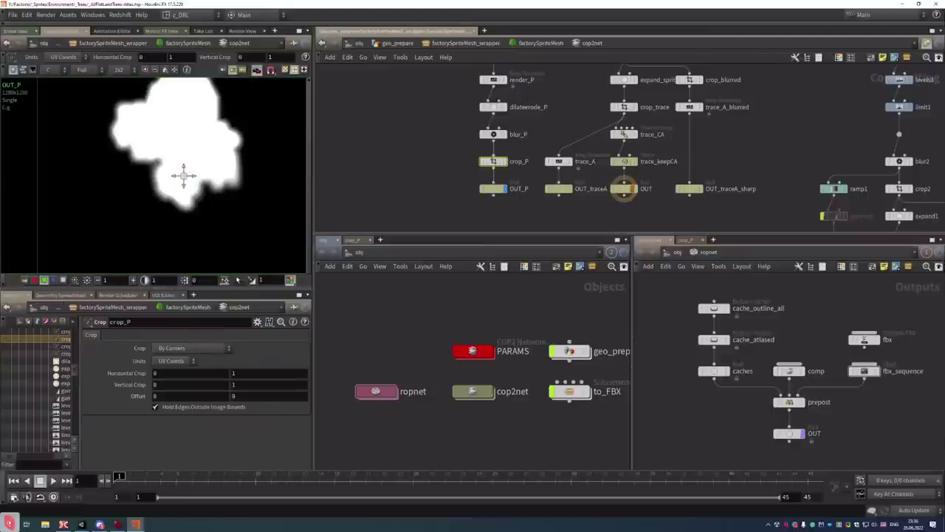
{"action": "left_click", "coordinate": [224, 280]}
{"action": "left_click_drag", "start_coordinate": [225, 280], "coordinate": [198, 201]}
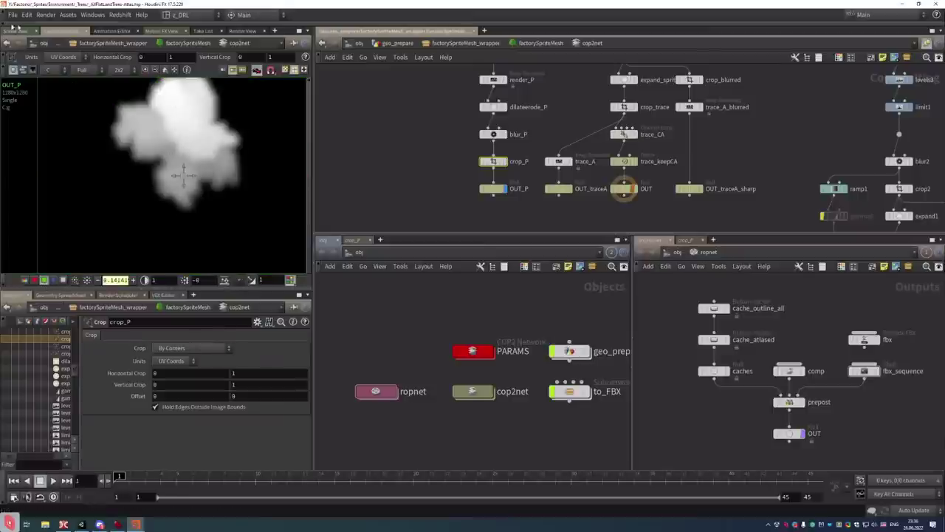
{"action": "left_click", "coordinate": [18, 31]}
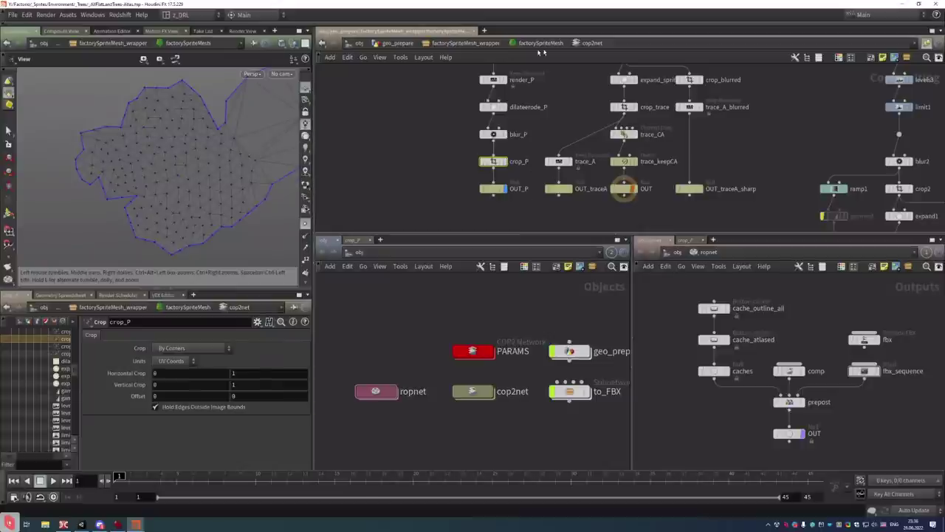
Back at factorySpriteMesh_wrapper, compare the 3D sprite mesh with its sprite image
{"action": "left_click", "coordinate": [496, 43]}
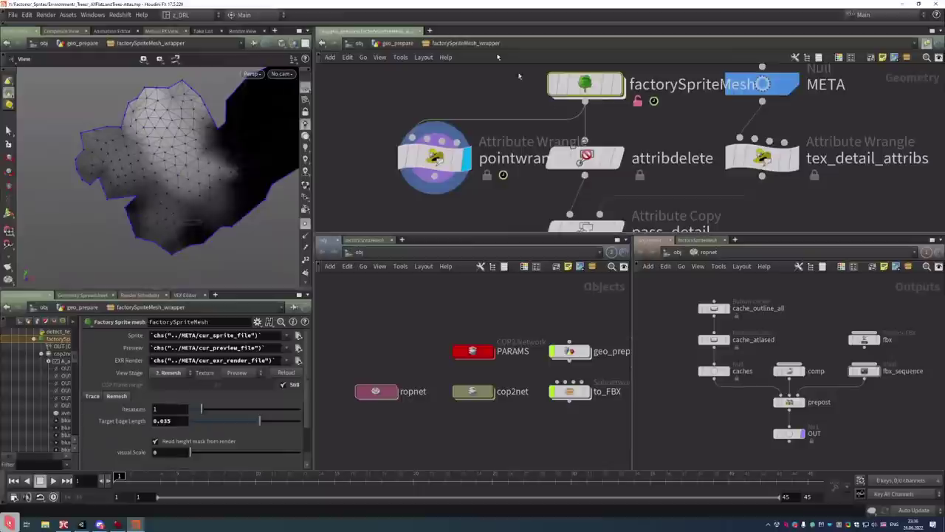
{"action": "left_click", "coordinate": [79, 31]}
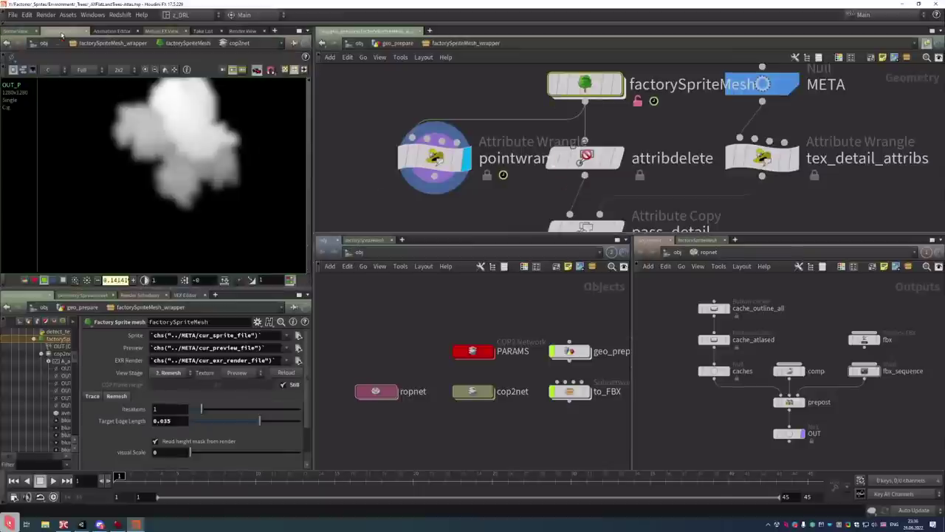
{"action": "left_click", "coordinate": [23, 32]}
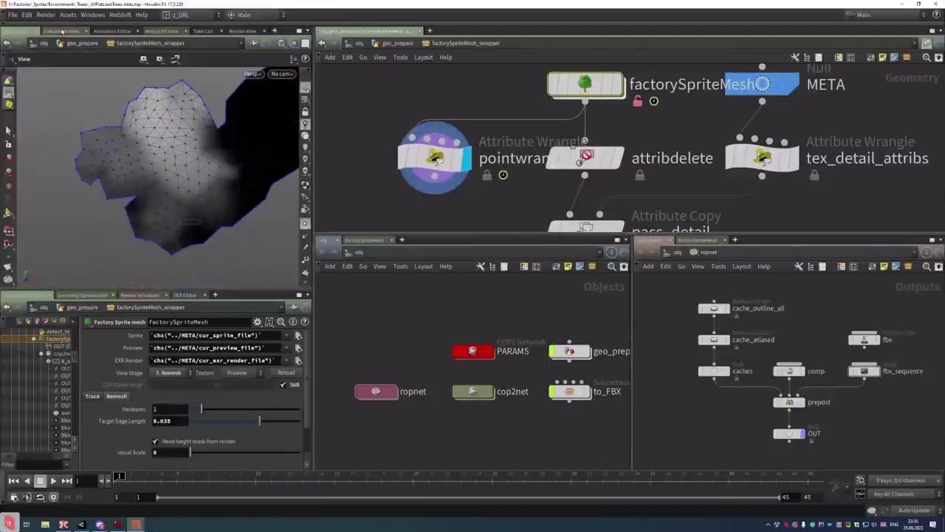
{"action": "left_click", "coordinate": [56, 32]}
{"action": "left_click", "coordinate": [22, 32]}
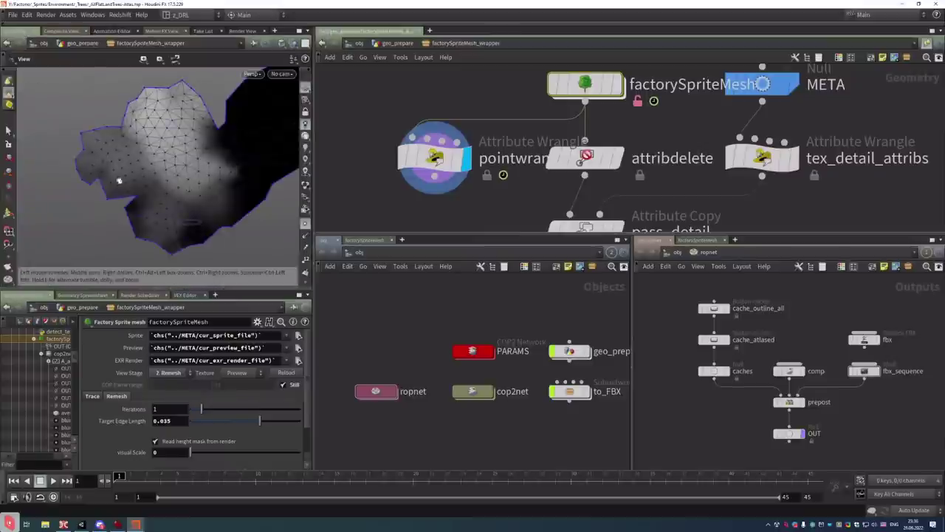
{"action": "left_click_drag", "start_coordinate": [137, 170], "coordinate": [424, 216]}
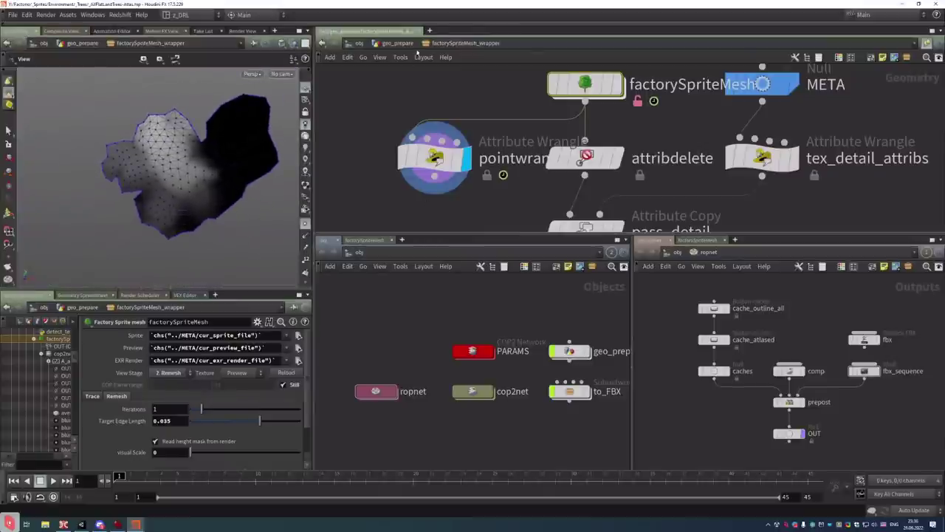
At geo_prepare, display cacheAllSpriteMeshes and tumble the sprite mesh cloud
{"action": "left_click", "coordinate": [397, 43]}
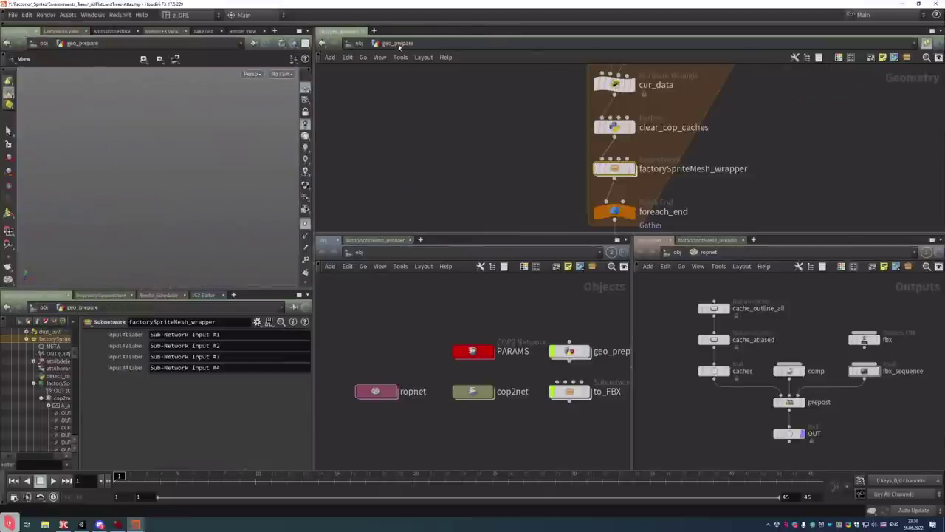
{"action": "scroll", "coordinate": [750, 215], "scroll_direction": "down", "scroll_amount": 3}
{"action": "middle_click_drag", "start_coordinate": [727, 214], "coordinate": [661, 141]}
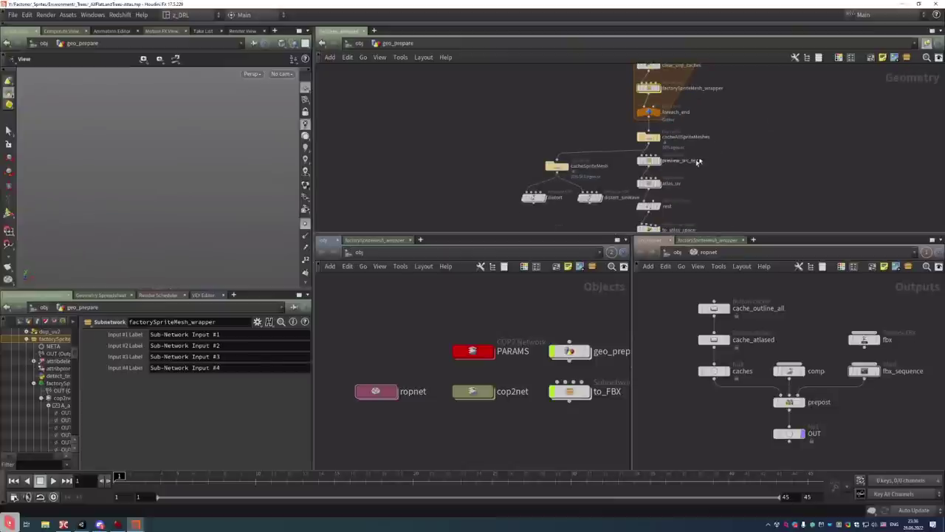
{"action": "left_click", "coordinate": [660, 140]}
{"action": "left_click", "coordinate": [650, 138]}
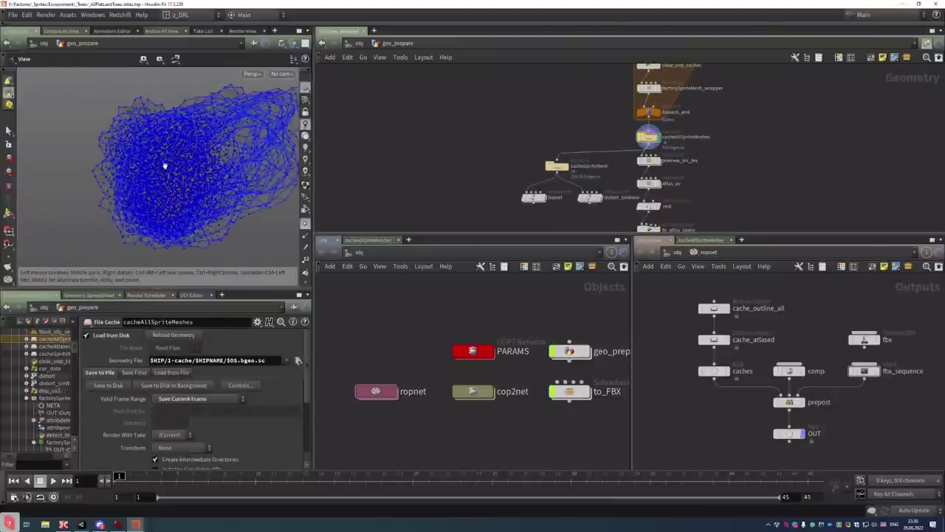
{"action": "scroll", "coordinate": [186, 185], "scroll_direction": "down", "scroll_amount": 3}
{"action": "left_click_drag", "start_coordinate": [136, 196], "coordinate": [222, 139]}
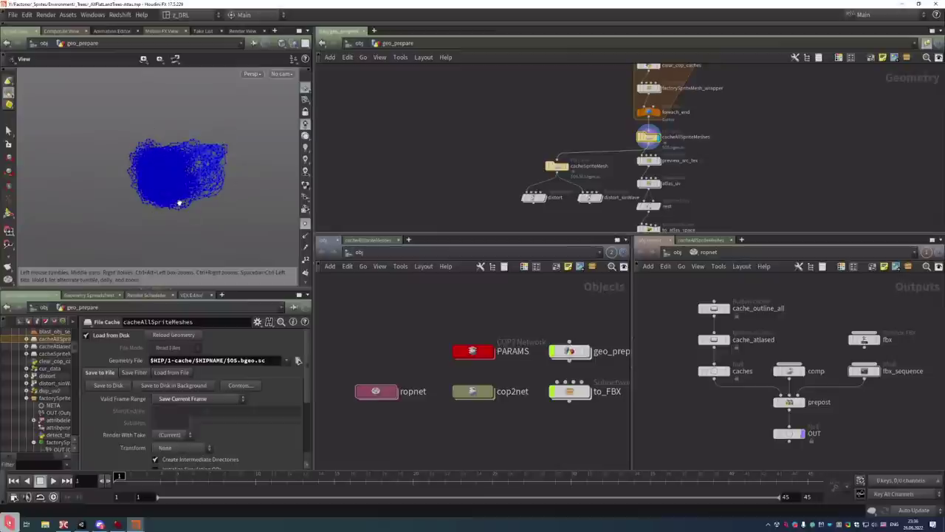
Check the meshes' layout in UV View, return to Persp, and select preview_src_tex
{"action": "key", "text": "space+5"}
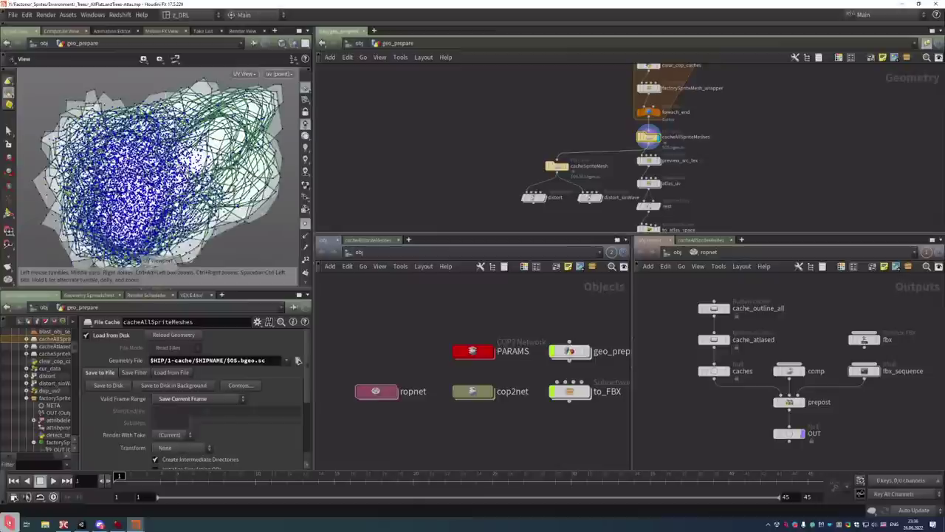
{"action": "key", "text": "space+1"}
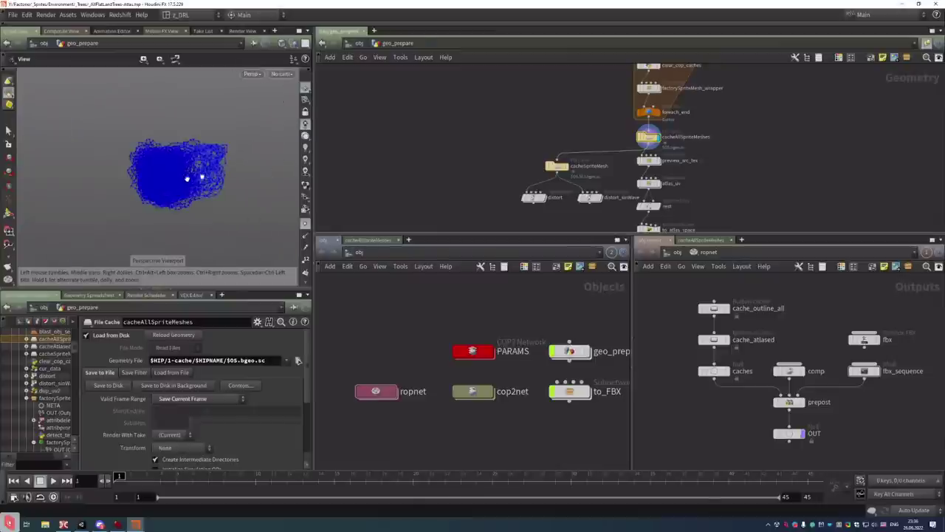
{"action": "scroll", "coordinate": [712, 173], "scroll_direction": "up", "scroll_amount": 3}
{"action": "left_click", "coordinate": [678, 158]}
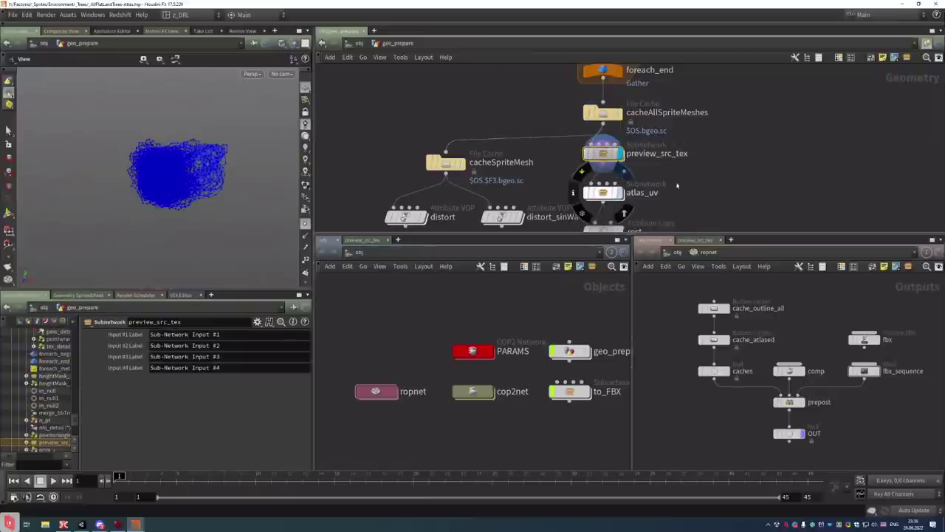
Inside atlas_uv, view the uv_atlased attribute in UV View, then return to Persp
{"action": "left_click", "coordinate": [624, 192]}
{"action": "left_click", "coordinate": [610, 190]}
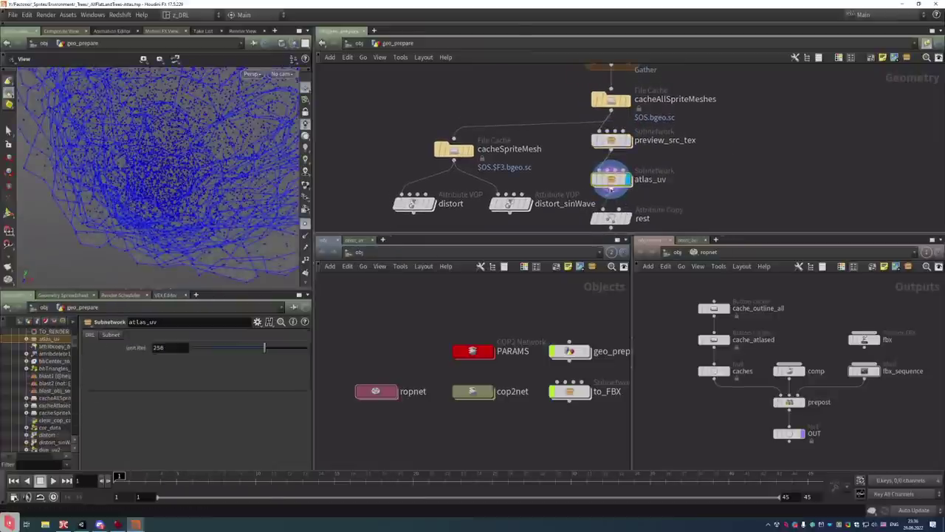
{"action": "double_click", "coordinate": [611, 185]}
{"action": "key", "text": "space+5"}
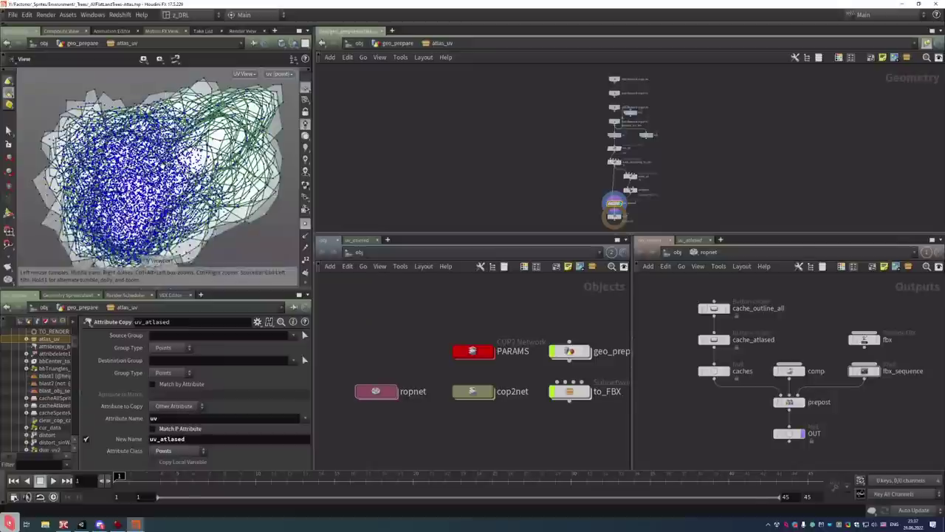
{"action": "left_click", "coordinate": [279, 74]}
{"action": "left_click", "coordinate": [283, 115]}
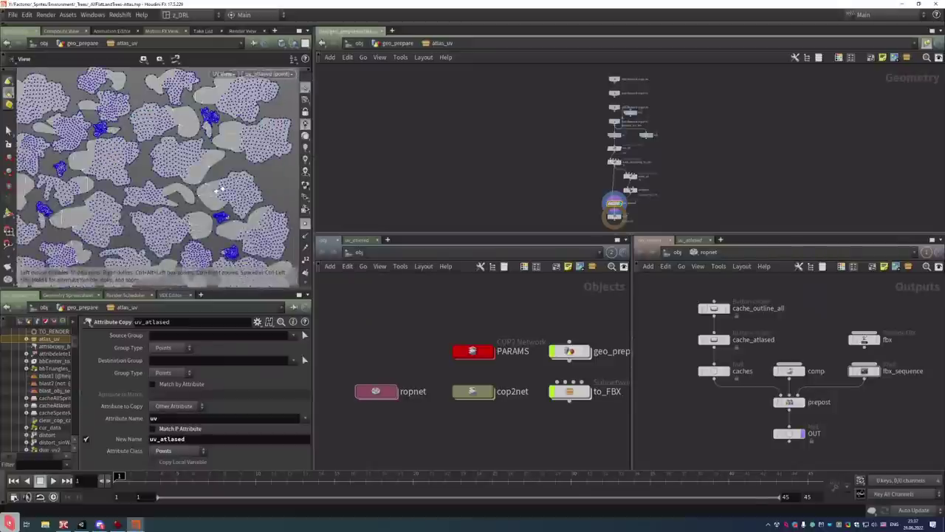
{"action": "scroll", "coordinate": [218, 190], "scroll_direction": "down", "scroll_amount": 5}
{"action": "scroll", "coordinate": [266, 136], "scroll_direction": "up", "scroll_amount": 2}
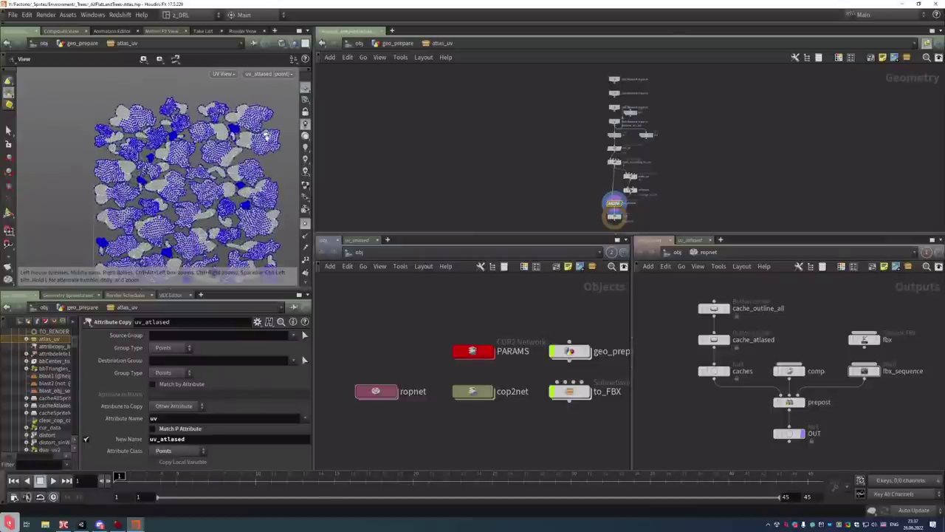
{"action": "key", "text": "space+1"}
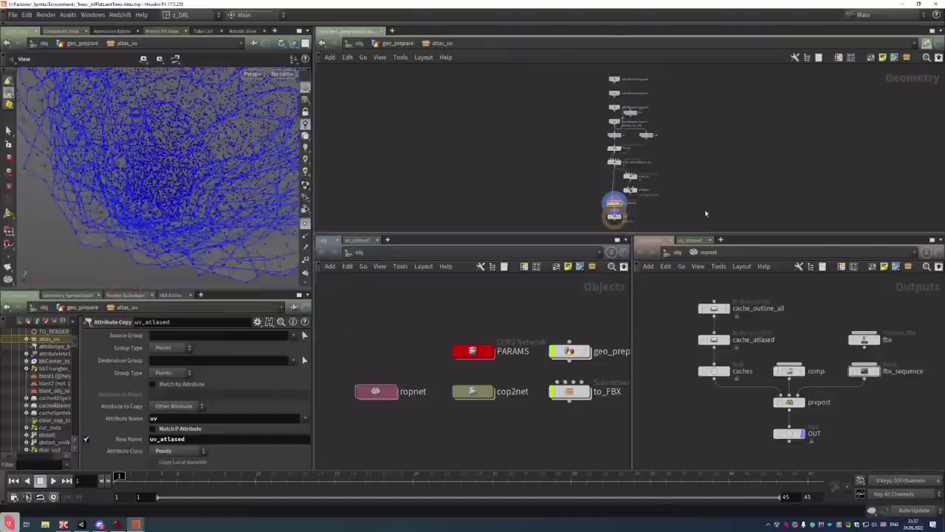
Back at geo_prepare, display the to_atlas_space and cacheAtlased results
{"action": "key", "text": "u"}
{"action": "middle_click_drag", "start_coordinate": [677, 216], "coordinate": [676, 120]}
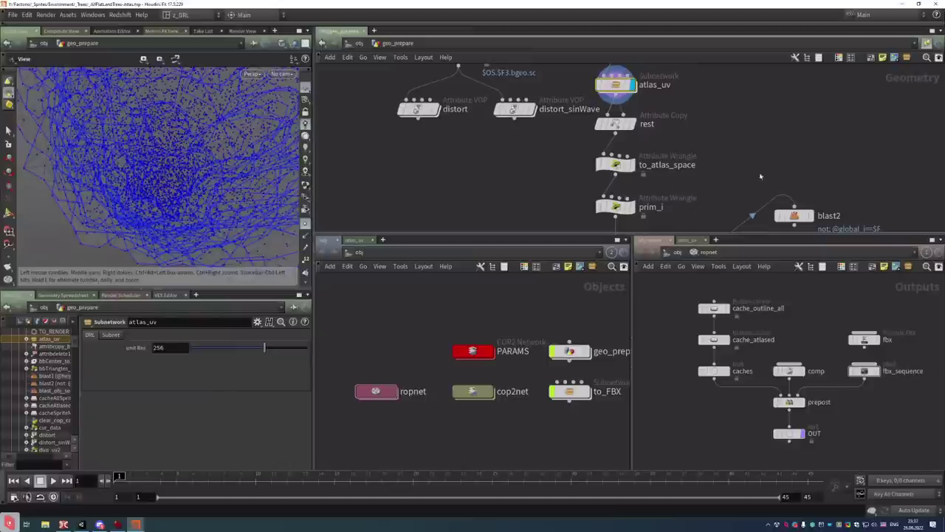
{"action": "left_click", "coordinate": [615, 164]}
{"action": "left_click", "coordinate": [631, 164]}
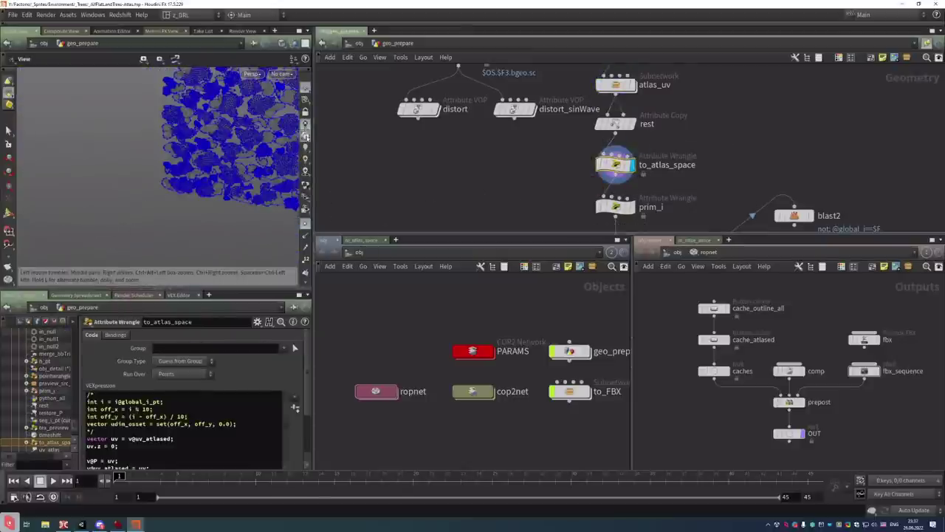
{"action": "left_click", "coordinate": [305, 185]}
{"action": "middle_click_drag", "start_coordinate": [517, 192], "coordinate": [507, 133]}
{"action": "left_click", "coordinate": [606, 146]}
{"action": "left_click", "coordinate": [628, 189]}
Display the TO_RENDER output and peek at the restore_P node's info
{"action": "middle_click_drag", "start_coordinate": [551, 219], "coordinate": [511, 155]}
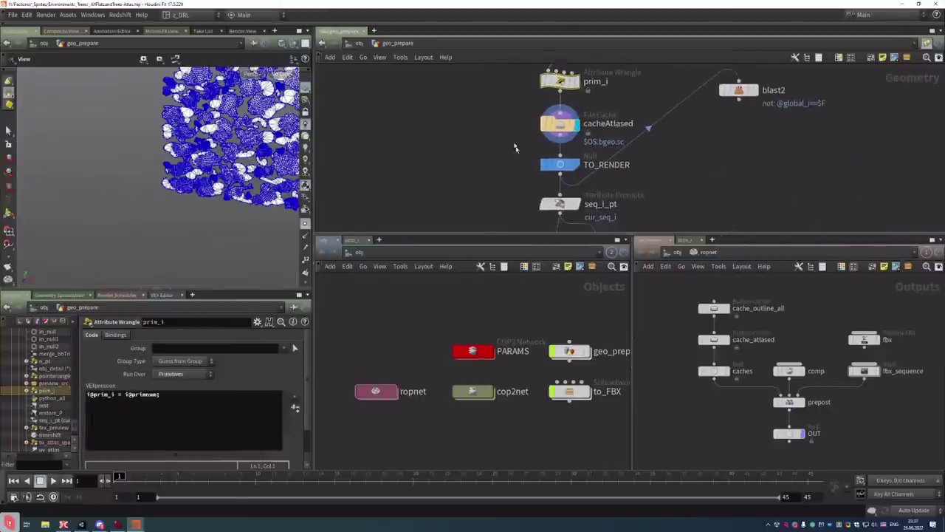
{"action": "left_click", "coordinate": [582, 178]}
{"action": "middle_click_drag", "start_coordinate": [661, 208], "coordinate": [665, 167]}
{"action": "scroll", "coordinate": [665, 167], "scroll_direction": "down", "scroll_amount": 6}
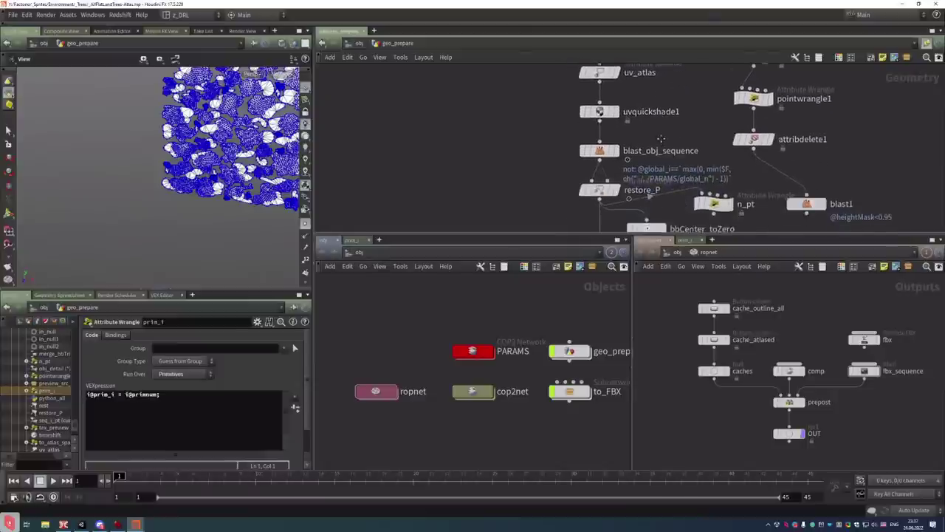
{"action": "scroll", "coordinate": [659, 170], "scroll_direction": "down", "scroll_amount": 3}
{"action": "middle_click", "coordinate": [655, 194]}
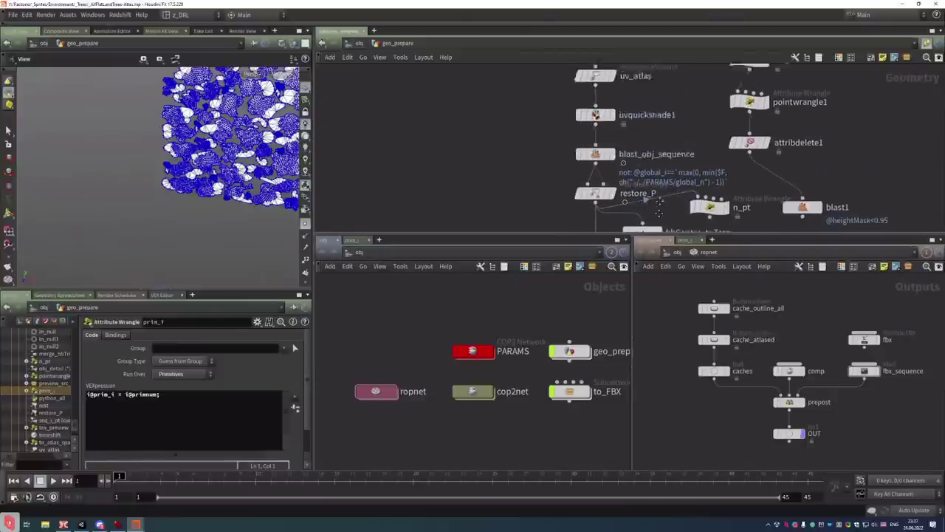
{"action": "scroll", "coordinate": [650, 177], "scroll_direction": "up", "scroll_amount": 8}
Display uvquickshade1's result with Hidden Line Ghost shading
{"action": "mouse_move", "coordinate": [601, 73]}
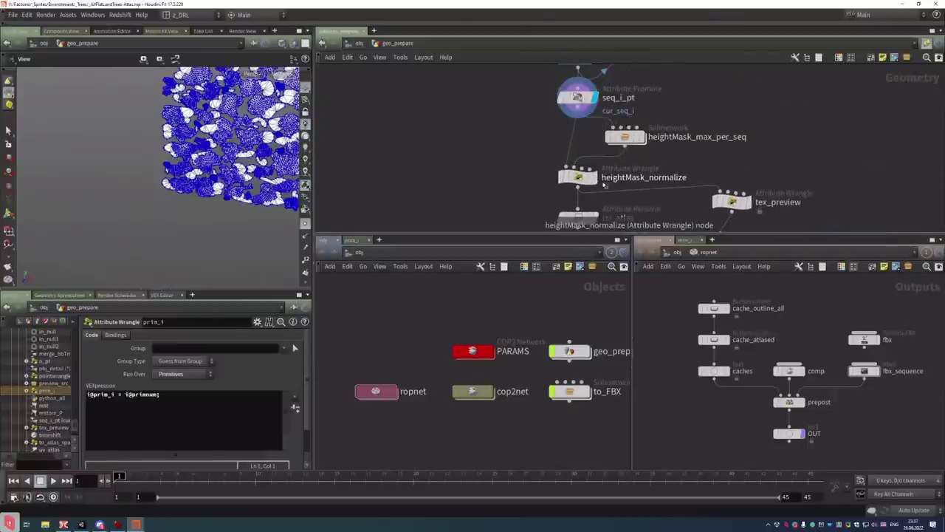
{"action": "scroll", "coordinate": [583, 177], "scroll_direction": "down", "scroll_amount": 4}
{"action": "left_click", "coordinate": [587, 140]}
{"action": "left_click", "coordinate": [602, 180]}
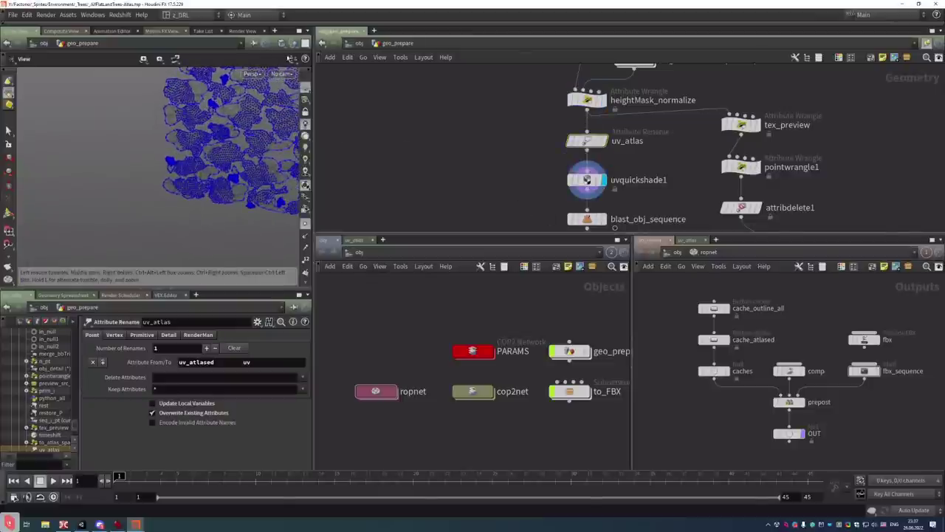
{"action": "left_click", "coordinate": [281, 43]}
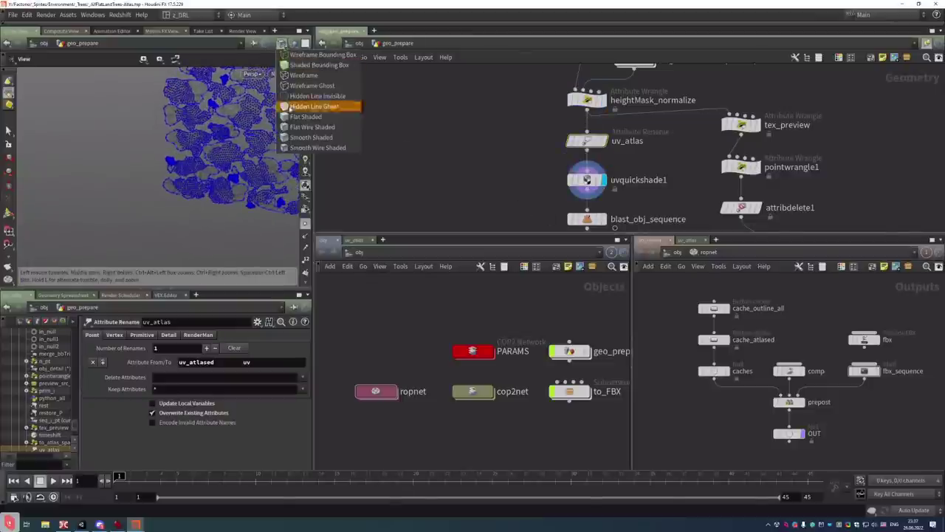
{"action": "left_click", "coordinate": [318, 128]}
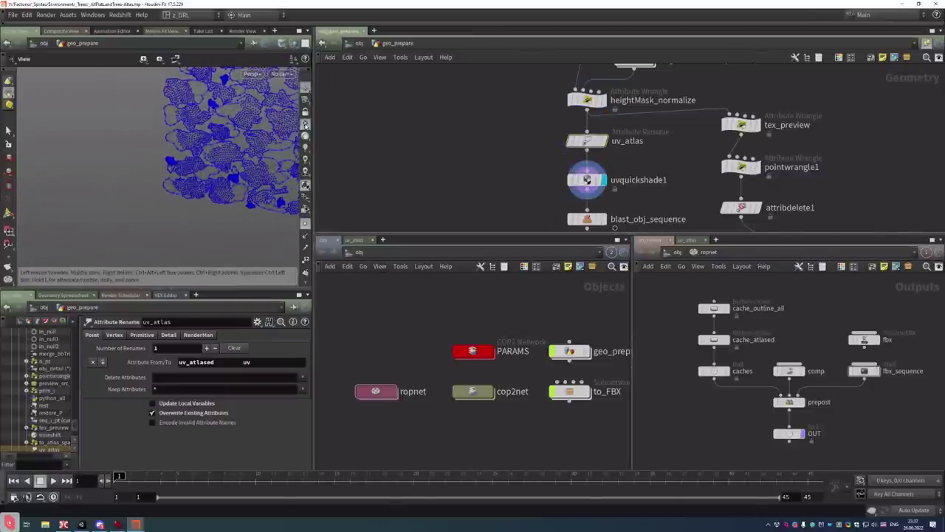
Frame the UV-shaded mesh, check uvquickshade1's texture map, and switch to Double Commander
{"action": "key", "text": "h"}
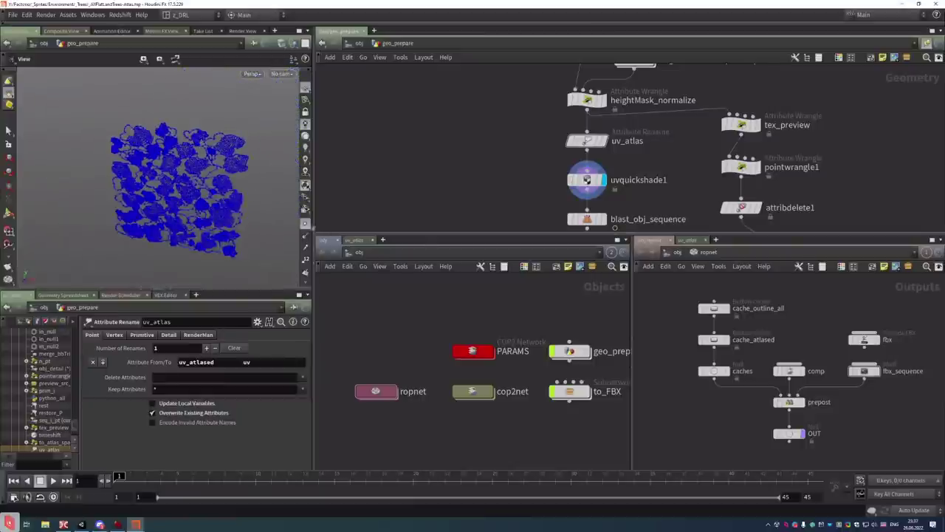
{"action": "scroll", "coordinate": [169, 213], "scroll_direction": "up", "scroll_amount": 8}
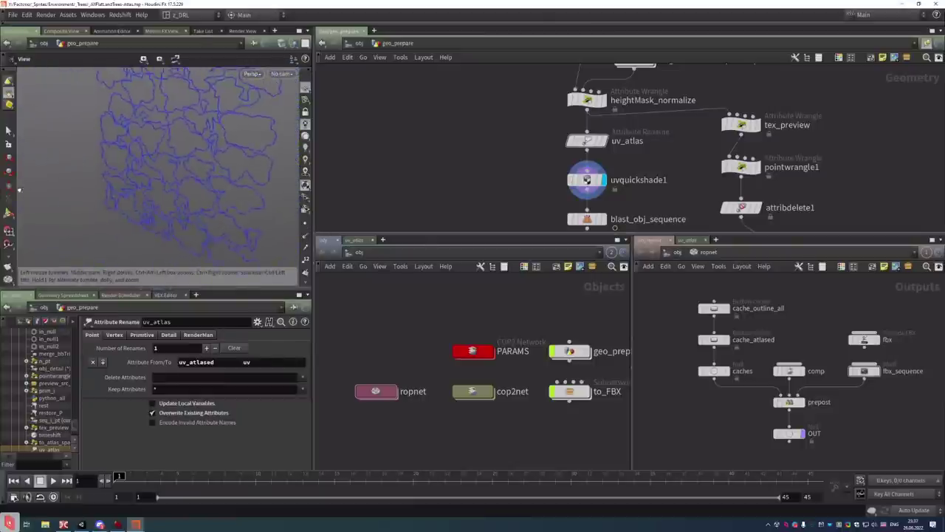
{"action": "scroll", "coordinate": [169, 184], "scroll_direction": "down", "scroll_amount": 5}
{"action": "left_click", "coordinate": [587, 179]}
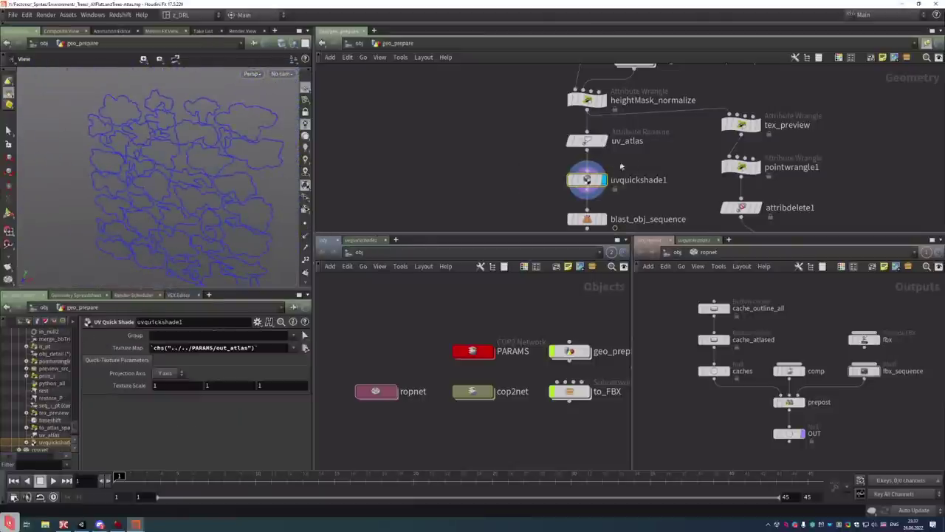
{"action": "left_click_drag", "start_coordinate": [624, 156], "coordinate": [545, 125]}
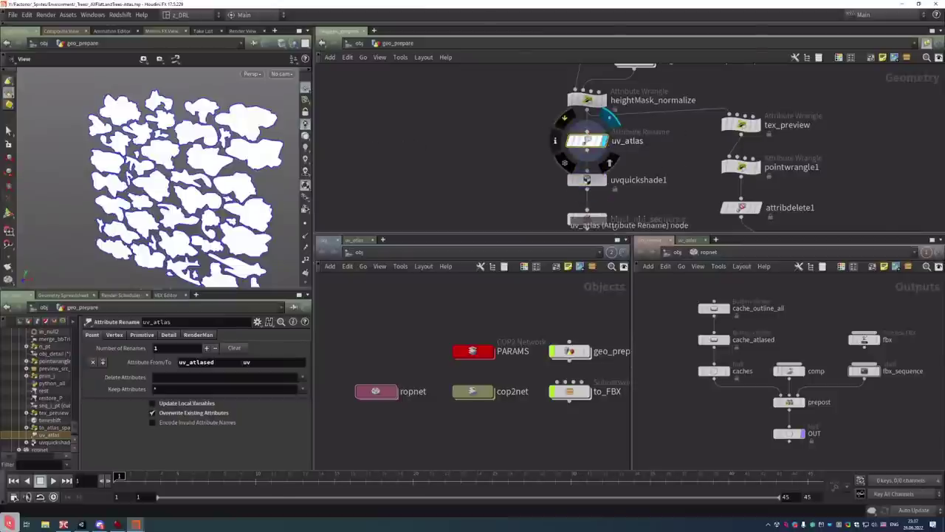
{"action": "left_click", "coordinate": [607, 183]}
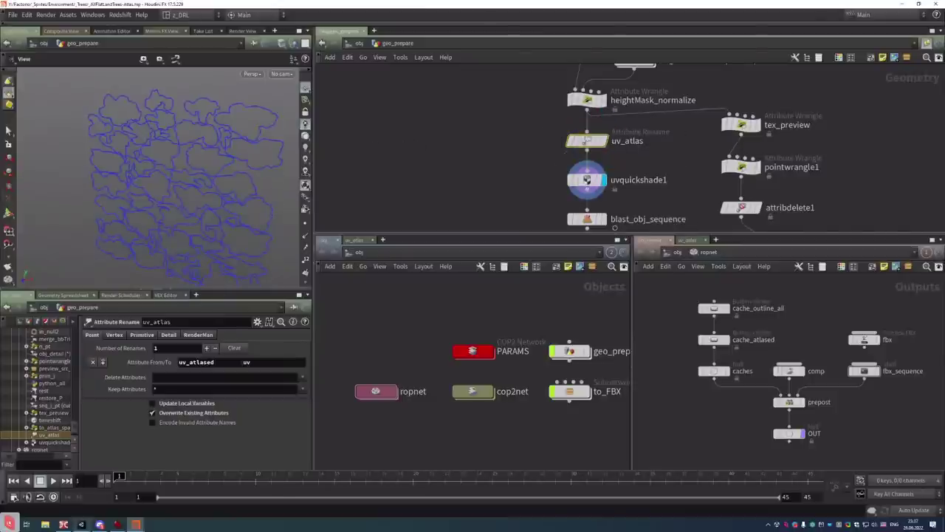
{"action": "key", "text": "alt+Tab"}
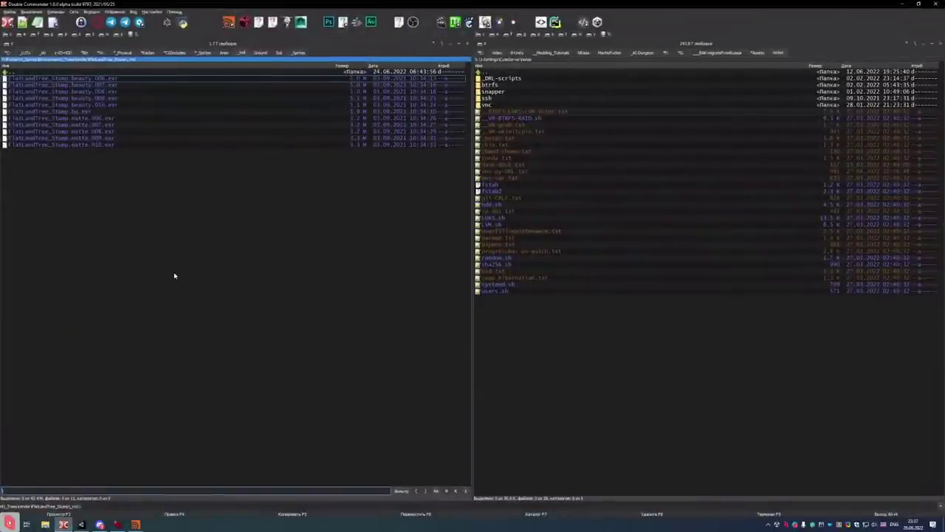
Open the tree project folder in the left panel, select the flatLandTree .hip file, then go to Unity
{"action": "left_click", "coordinate": [95, 112]}
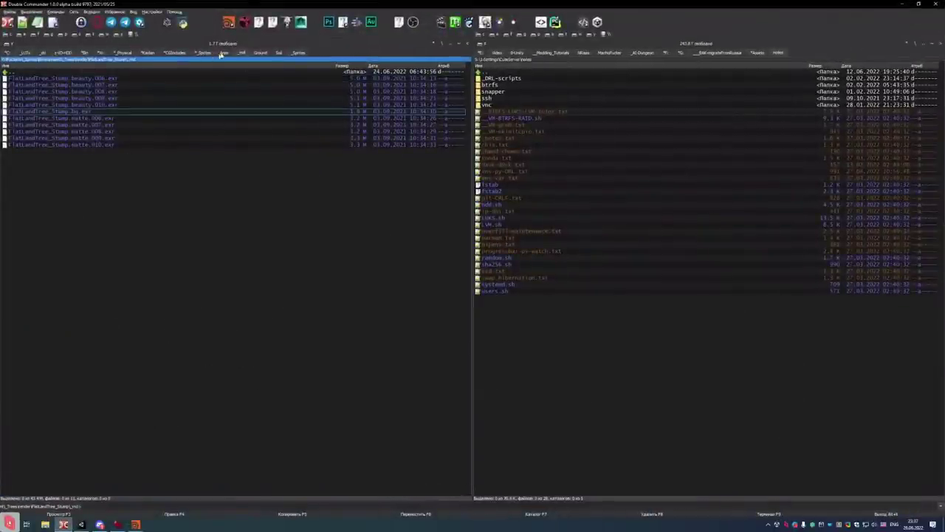
{"action": "left_click", "coordinate": [223, 54]}
{"action": "left_click", "coordinate": [253, 55]}
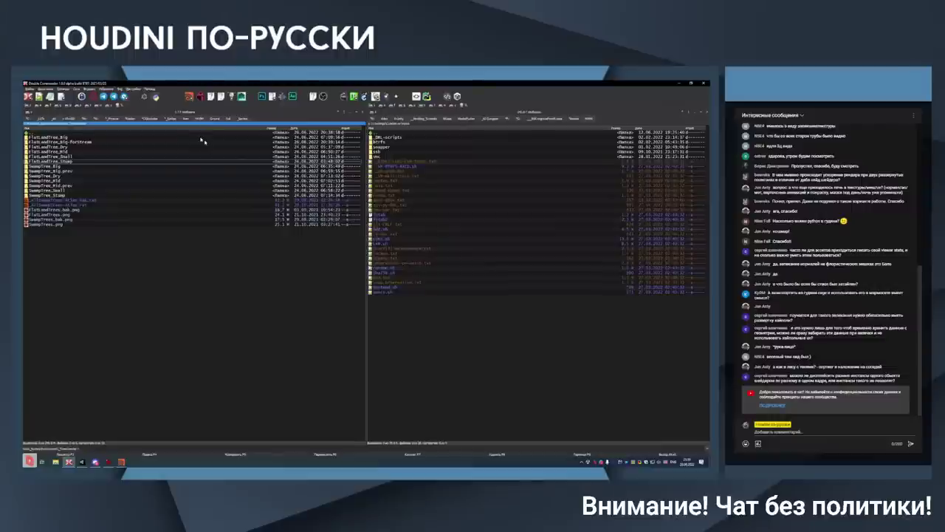
{"action": "double_click", "coordinate": [203, 140]}
{"action": "key", "text": "Down"}
{"action": "key", "text": "Down"}
{"action": "key", "text": "Down"}
{"action": "key", "text": "Down"}
{"action": "key", "text": "Down"}
{"action": "key", "text": "Down"}
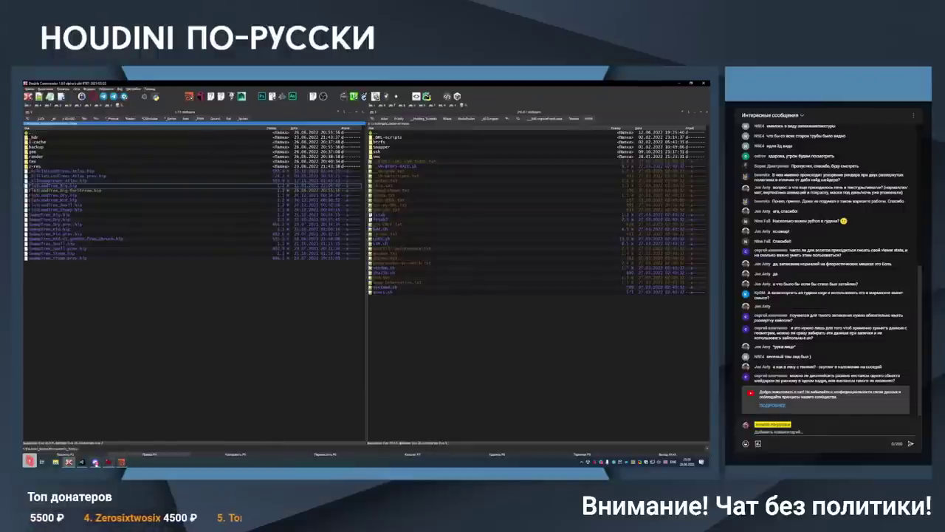
{"action": "key", "text": "alt+Tab"}
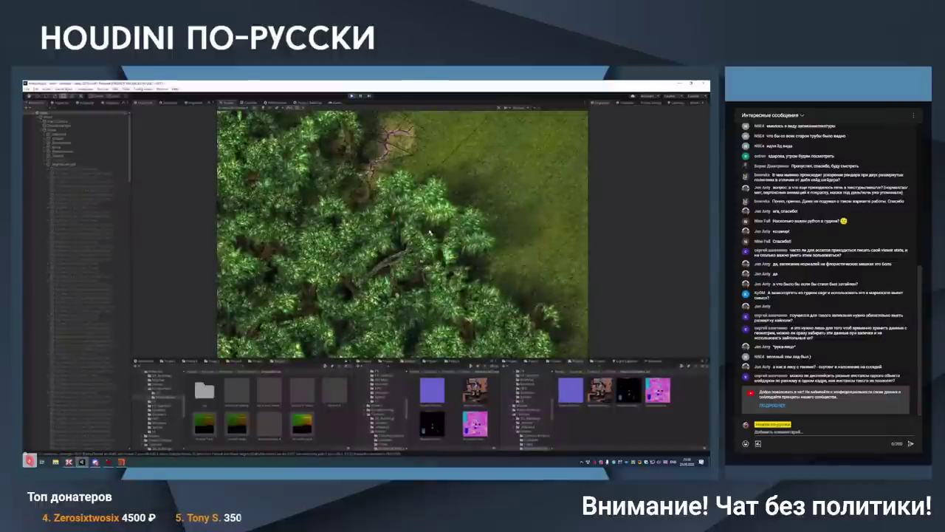
Pan and zoom the Scene view to show the grass beside the forest
{"action": "middle_click_drag", "start_coordinate": [429, 233], "coordinate": [361, 233]}
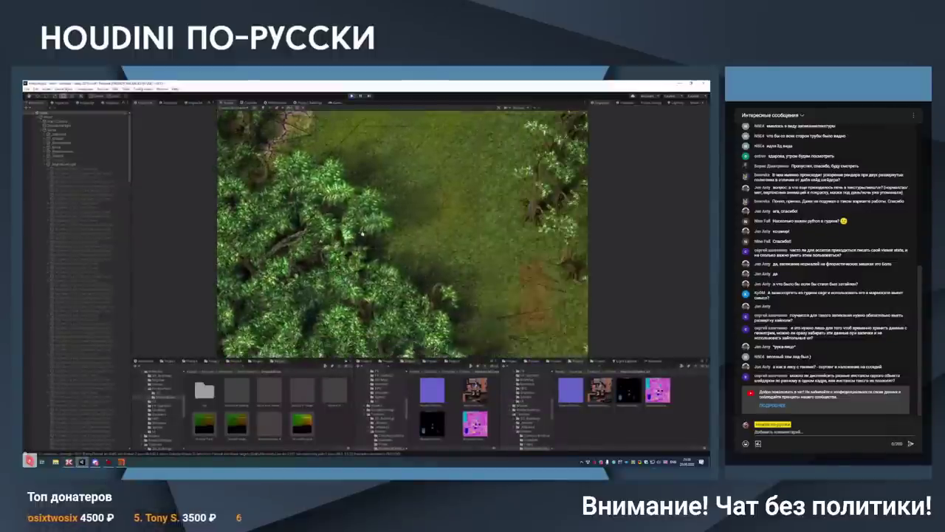
{"action": "scroll", "coordinate": [442, 248], "scroll_direction": "down", "scroll_amount": 3}
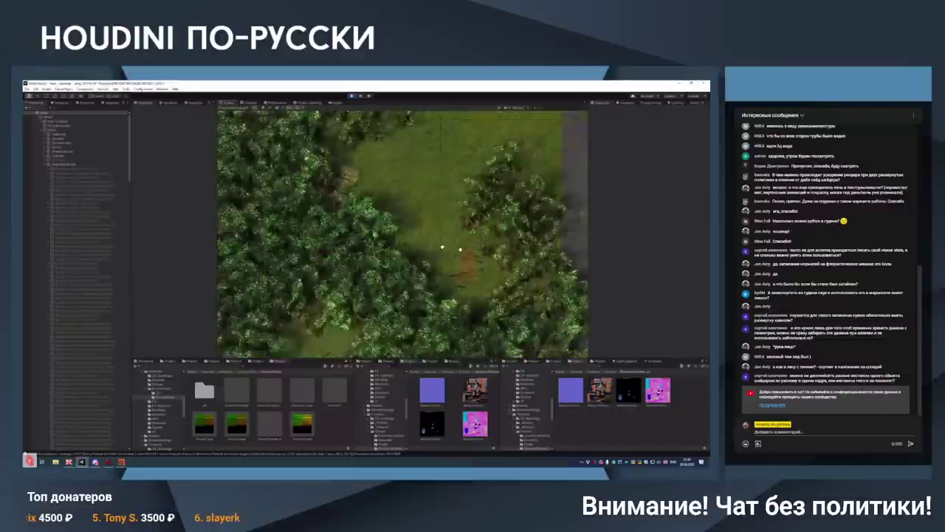
{"action": "scroll", "coordinate": [443, 244], "scroll_direction": "up", "scroll_amount": 5}
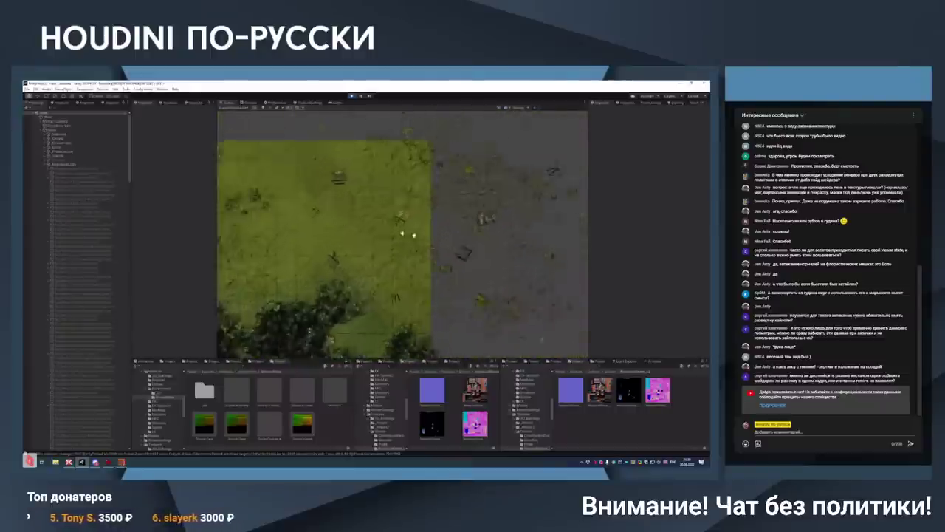
{"action": "scroll", "coordinate": [403, 235], "scroll_direction": "up", "scroll_amount": 5}
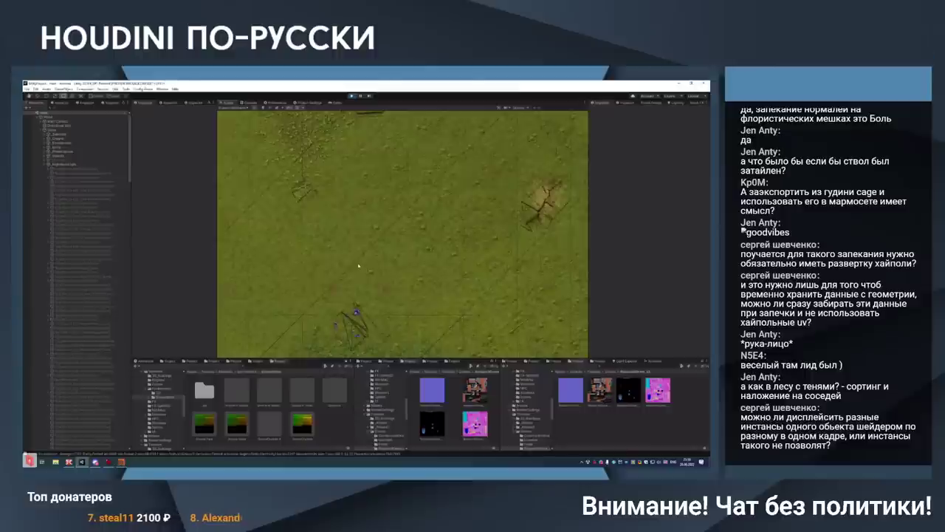
Review the project's Quality settings, then the Graphics settings page
{"action": "left_click", "coordinate": [304, 103]}
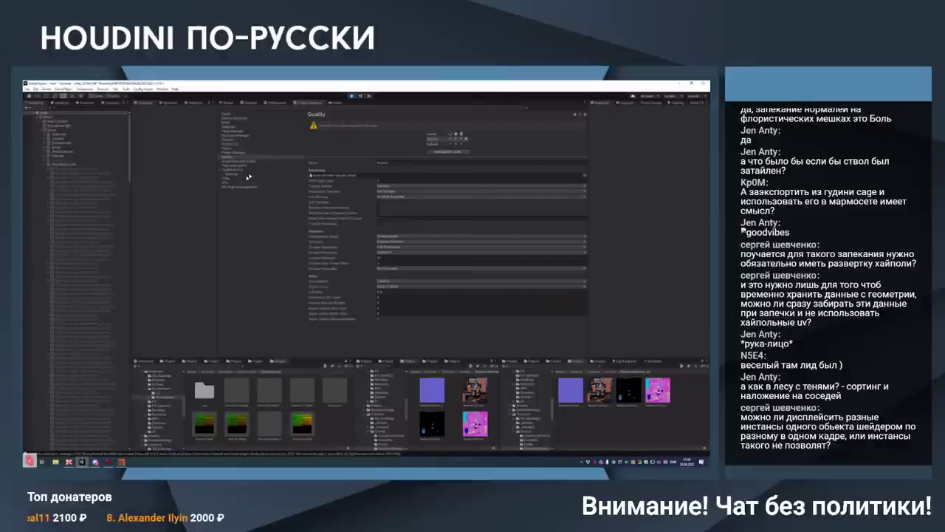
{"action": "left_click", "coordinate": [279, 104]}
{"action": "left_click", "coordinate": [306, 104]}
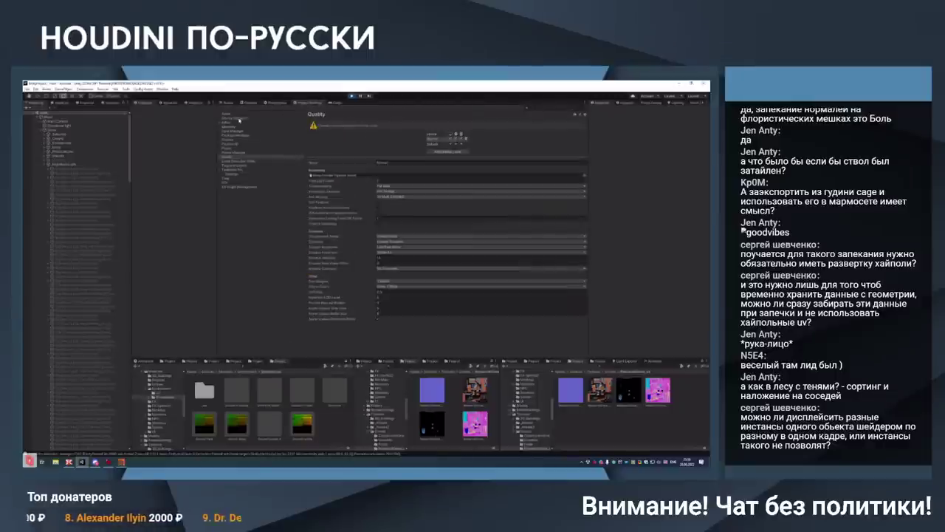
{"action": "left_click", "coordinate": [233, 128]}
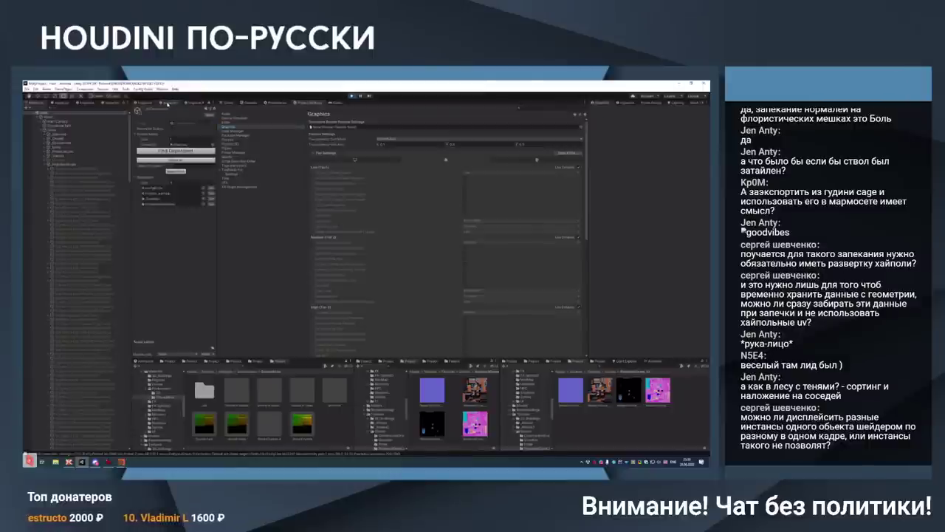
Back in the Scene view, move across the terrain, toggle the Layers list, then go to Double Commander
{"action": "left_click", "coordinate": [234, 104]}
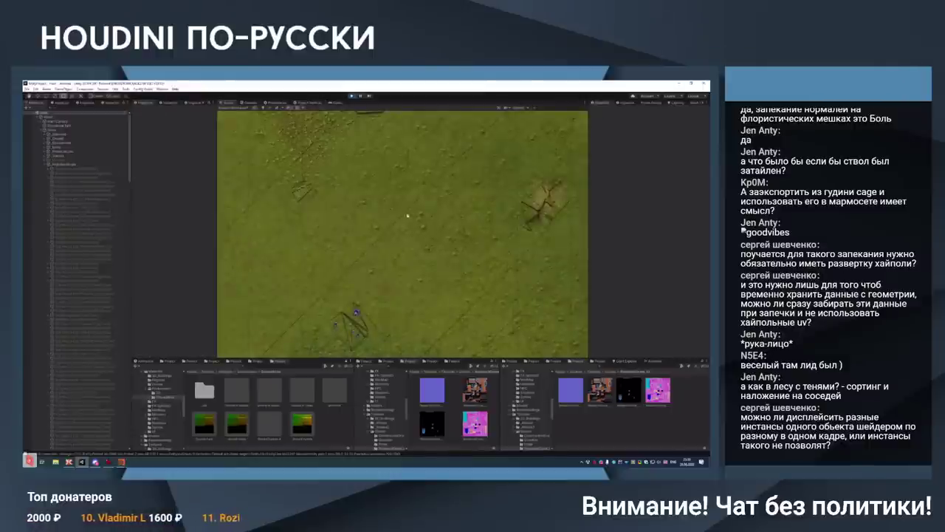
{"action": "key", "text": "Right"}
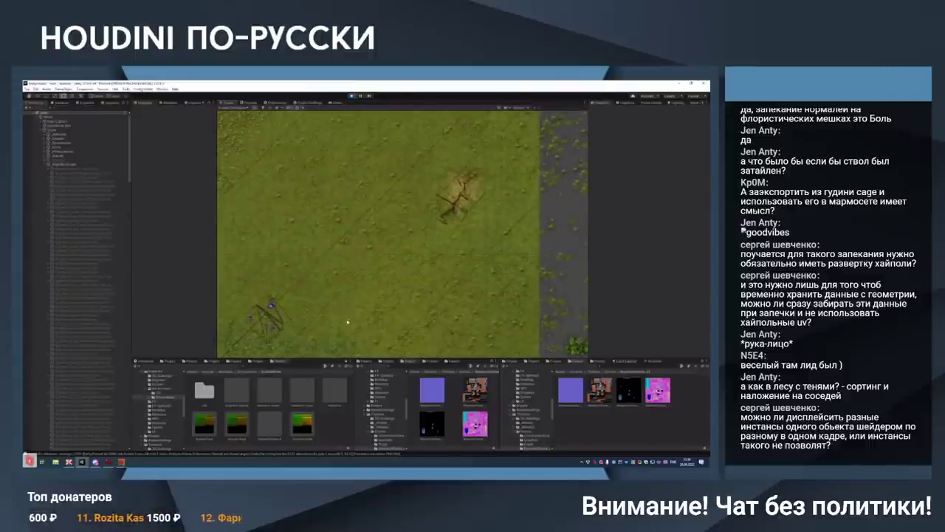
{"action": "key", "text": "Right"}
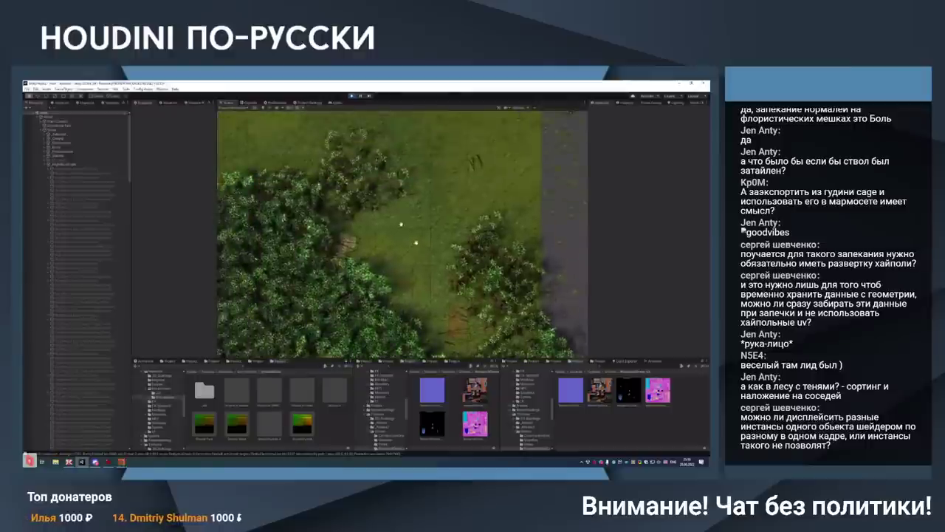
{"action": "left_click", "coordinate": [675, 97]}
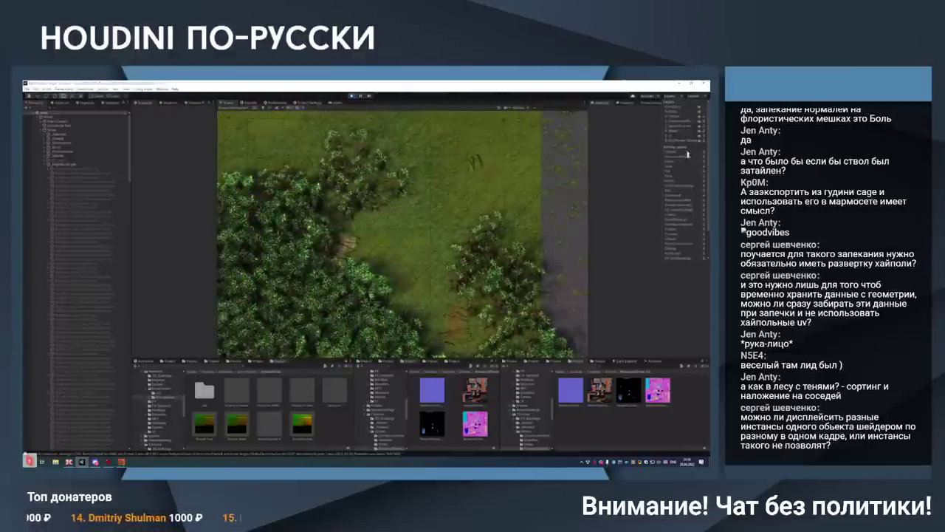
{"action": "left_click", "coordinate": [168, 288]}
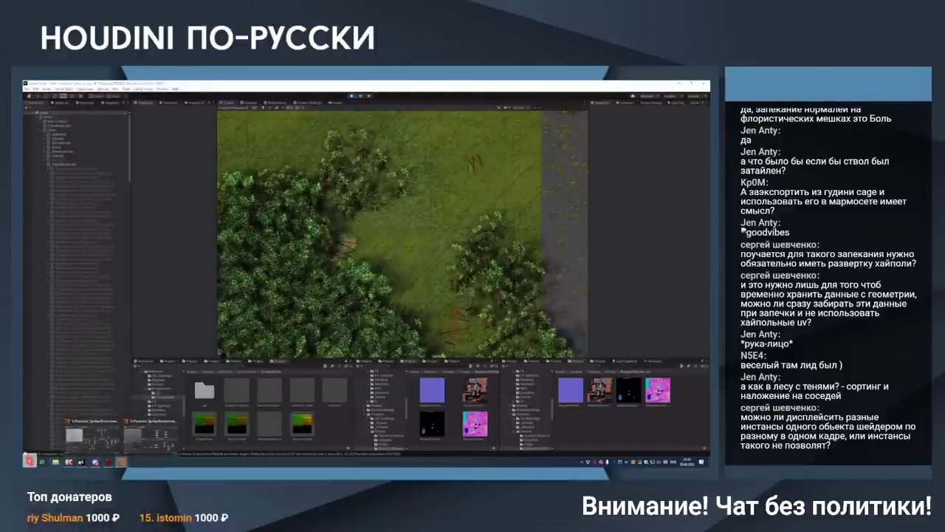
{"action": "left_click", "coordinate": [69, 462]}
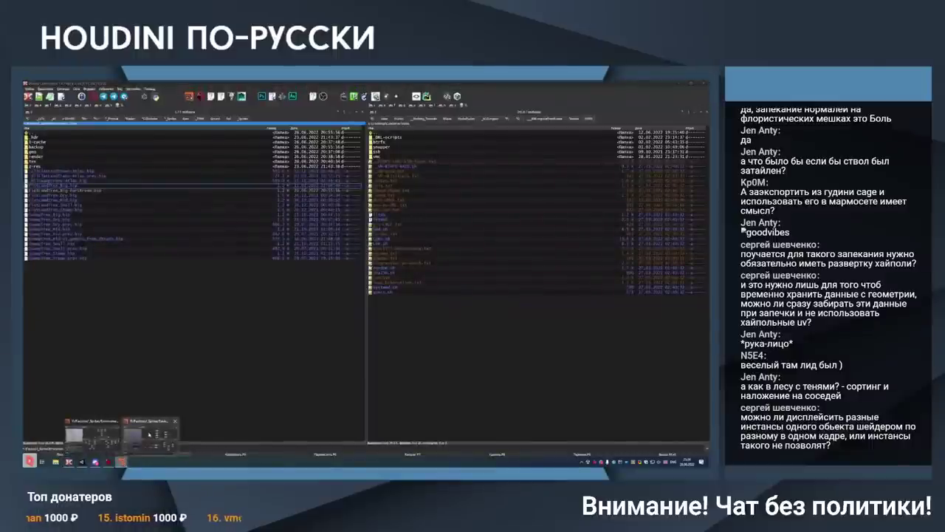
Launch the tree .hip scene from Double Commander into Houdini and close the file manager
{"action": "left_click", "coordinate": [92, 436]}
{"action": "mouse_move", "coordinate": [69, 462]}
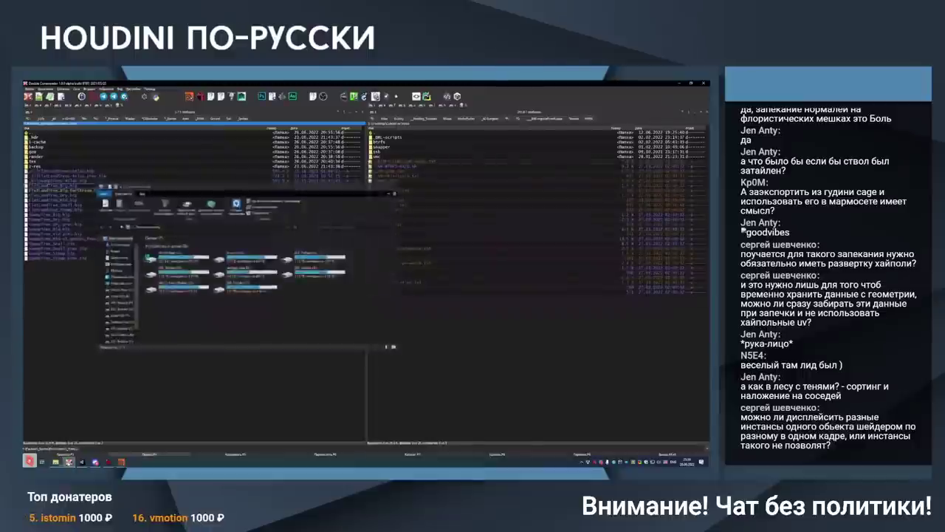
{"action": "left_click", "coordinate": [94, 438]}
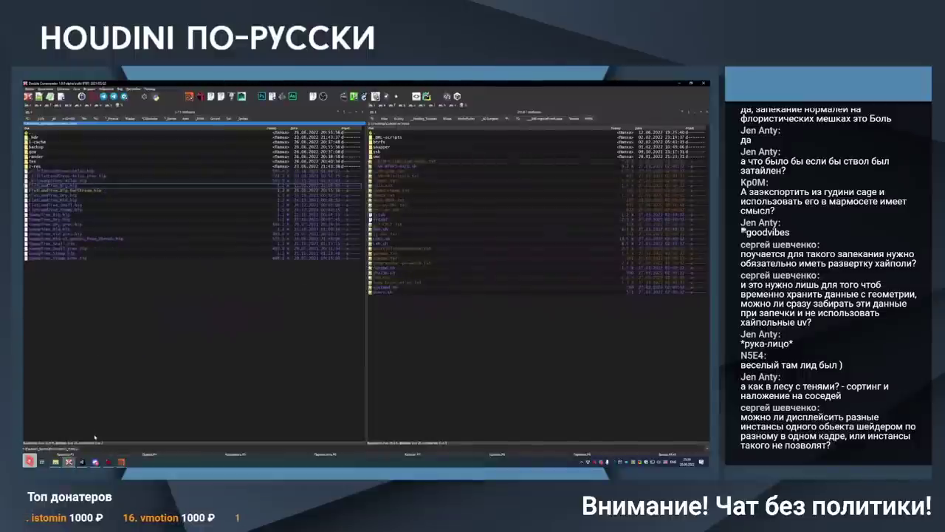
{"action": "key", "text": "Return"}
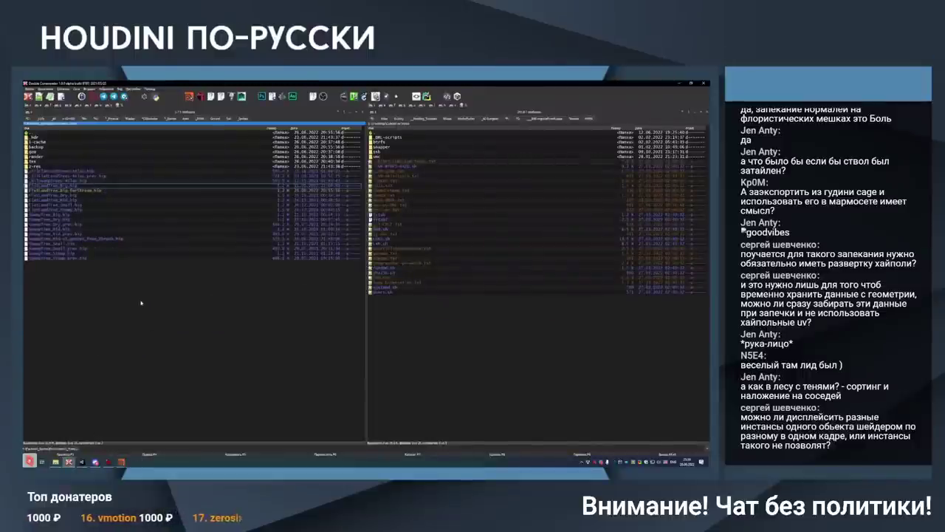
{"action": "left_click", "coordinate": [678, 86]}
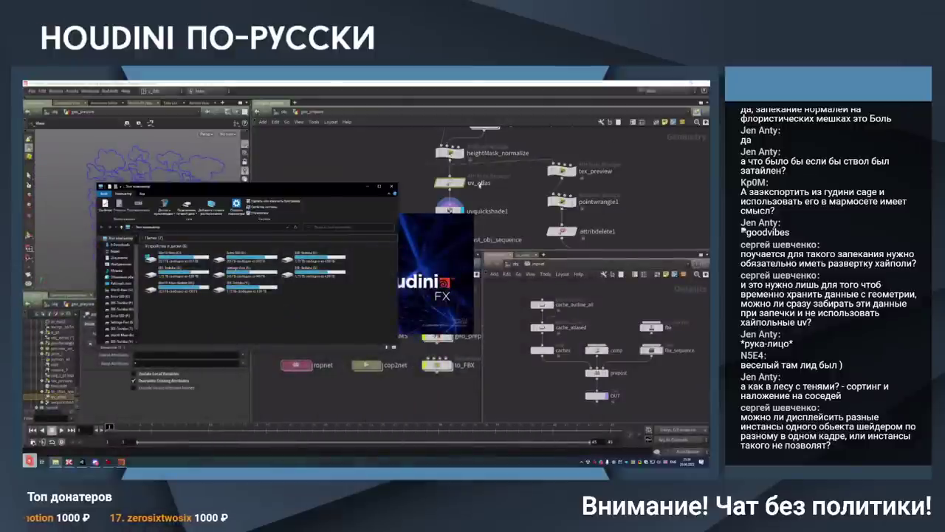
Close the Explorer window covering the Houdini FX workspace
{"action": "mouse_move", "coordinate": [449, 183]}
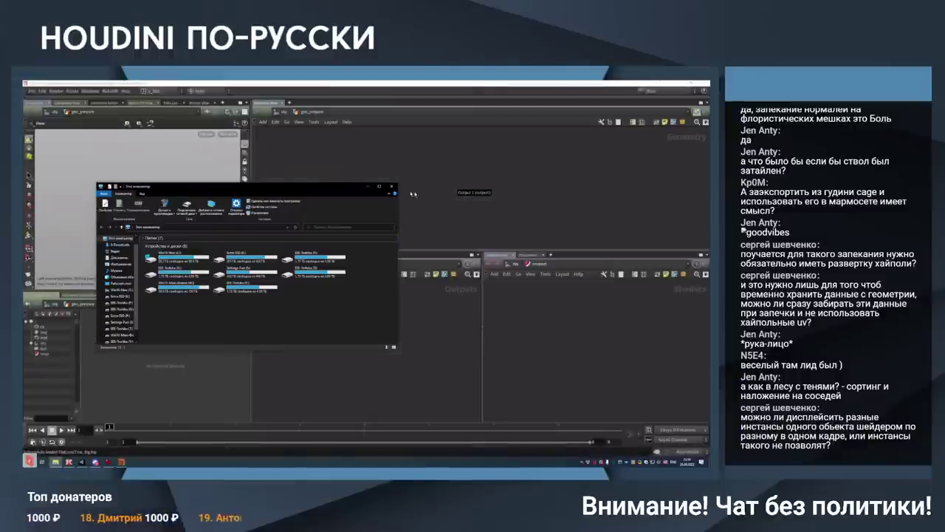
{"action": "left_click", "coordinate": [392, 186]}
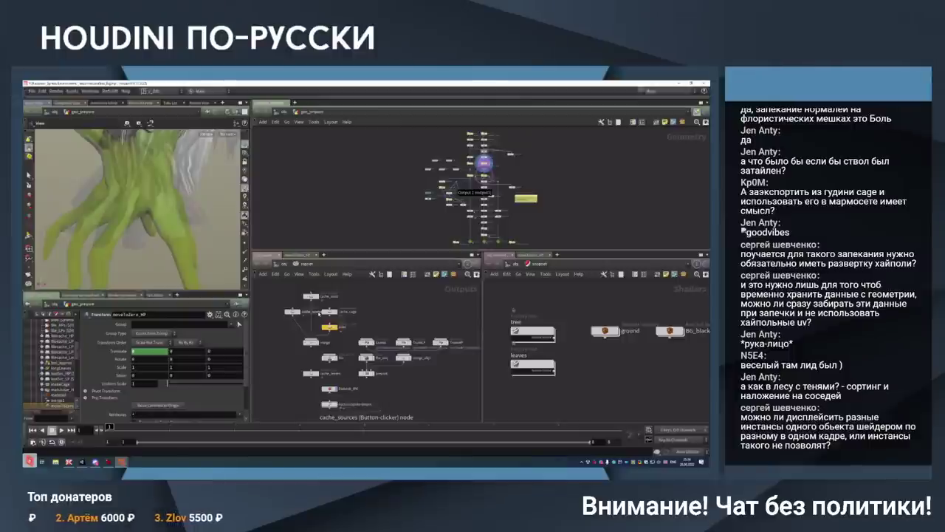
{"action": "scroll", "coordinate": [560, 188], "scroll_direction": "up", "scroll_amount": 4}
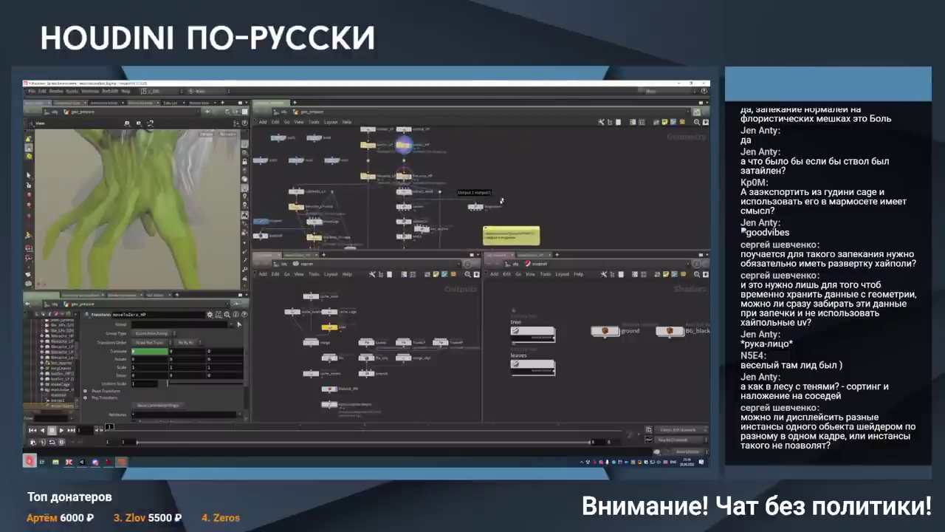
{"action": "scroll", "coordinate": [474, 201], "scroll_direction": "down", "scroll_amount": 3}
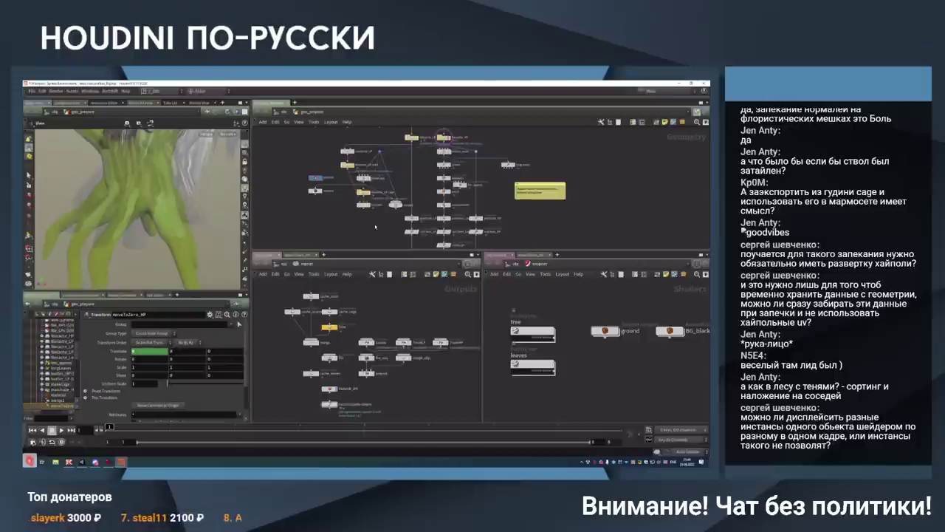
Browse geo_prepare, selecting Leaves and viewing the lostSrc filecache nodes, then go up to /obj
{"action": "middle_click_drag", "start_coordinate": [374, 227], "coordinate": [493, 210]}
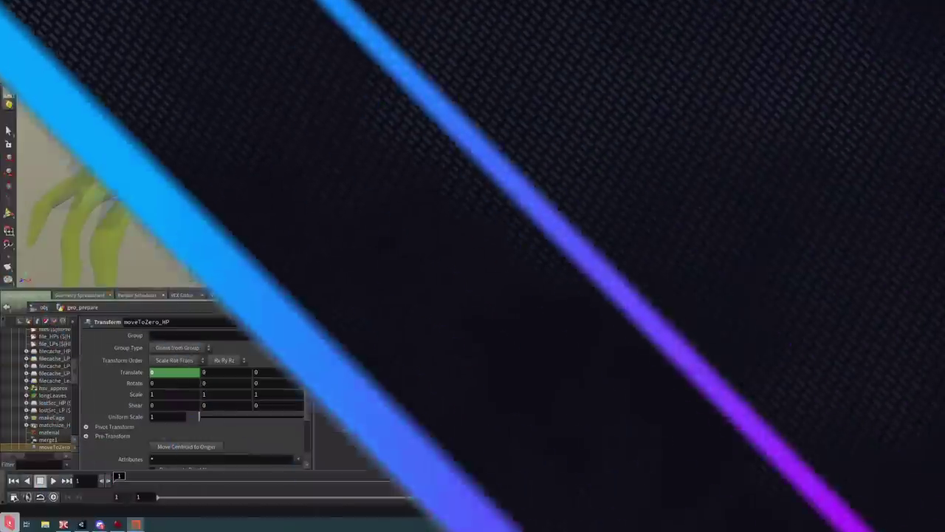
{"action": "scroll", "coordinate": [562, 169], "scroll_direction": "up", "scroll_amount": 3}
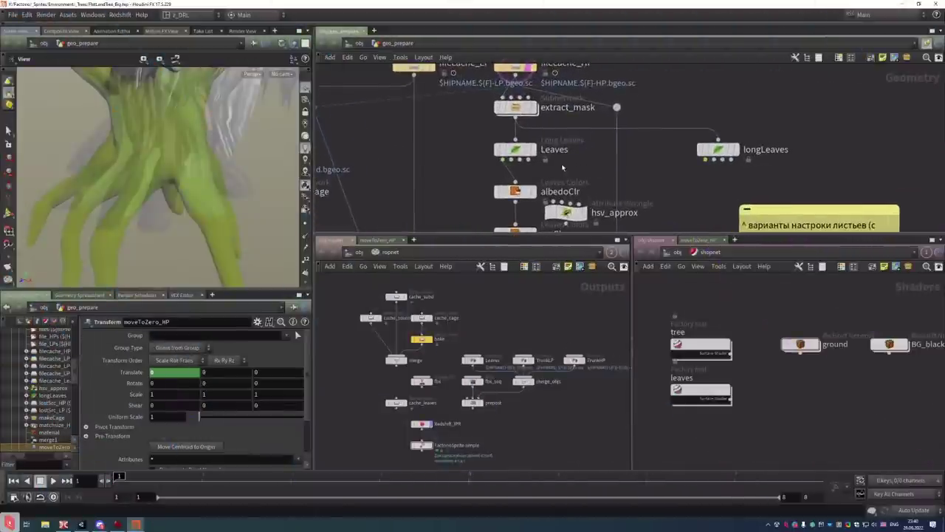
{"action": "left_click", "coordinate": [534, 151]}
{"action": "scroll", "coordinate": [537, 152], "scroll_direction": "down", "scroll_amount": 3}
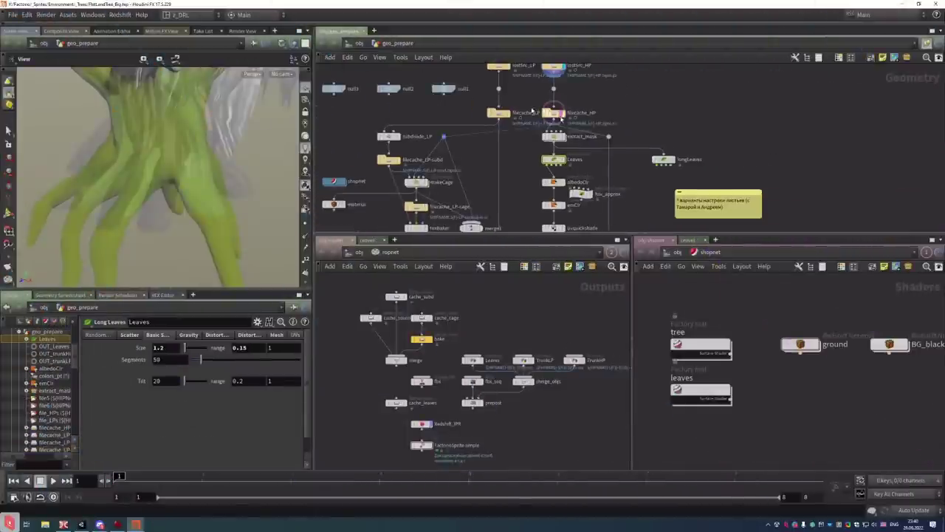
{"action": "scroll", "coordinate": [670, 120], "scroll_direction": "down", "scroll_amount": 2}
{"action": "middle_click_drag", "start_coordinate": [670, 121], "coordinate": [622, 153]}
{"action": "scroll", "coordinate": [658, 194], "scroll_direction": "up", "scroll_amount": 2}
{"action": "middle_click_drag", "start_coordinate": [658, 194], "coordinate": [681, 153]}
{"action": "left_click", "coordinate": [359, 44]}
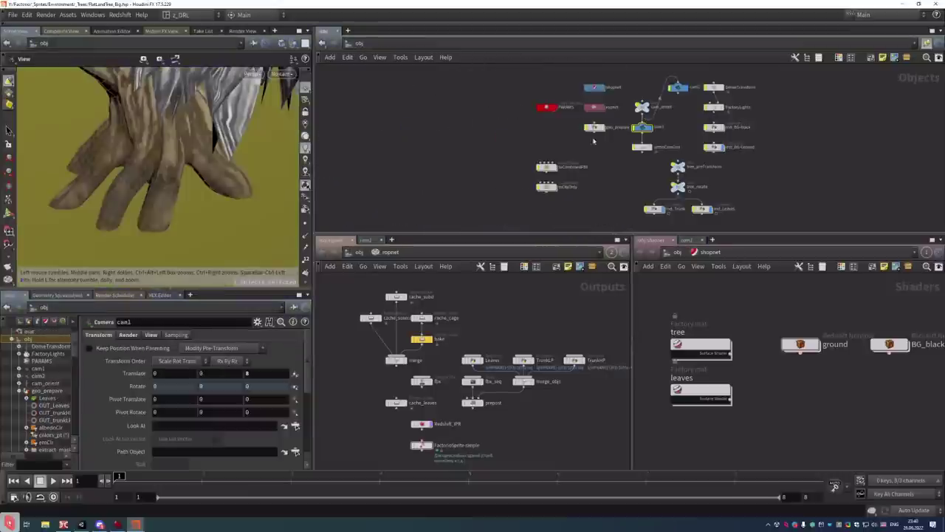
In the other atlas scene, display heightMask_normalize and then merge_bbTriangles, framing the outline
{"action": "left_click", "coordinate": [137, 524]}
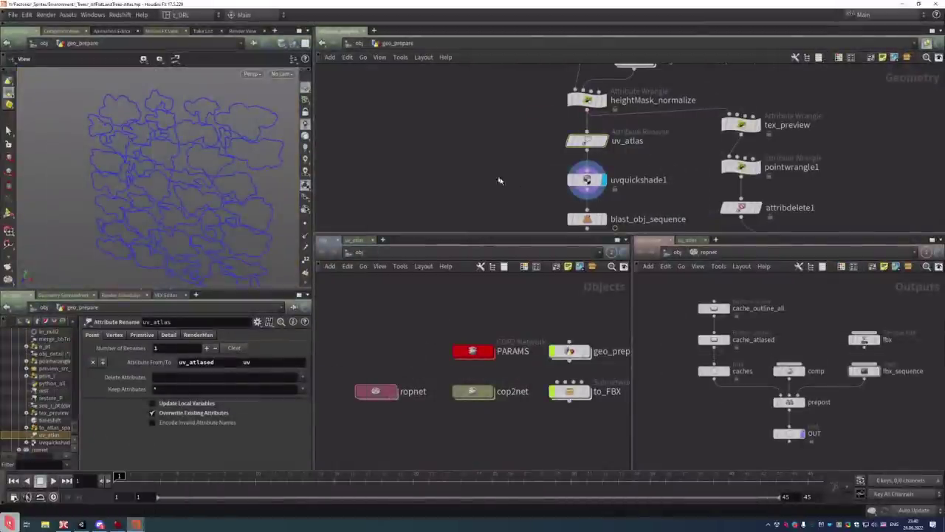
{"action": "middle_click_drag", "start_coordinate": [499, 179], "coordinate": [445, 250]}
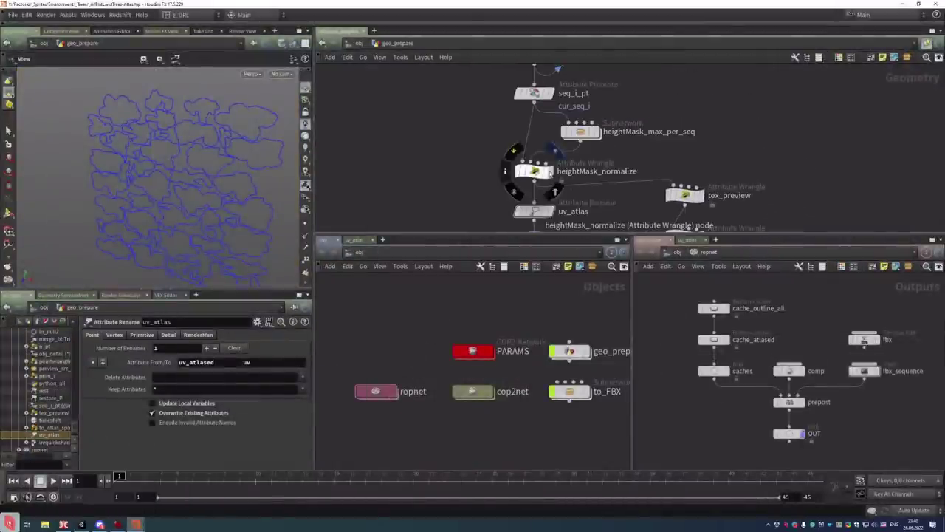
{"action": "left_click", "coordinate": [553, 175]}
{"action": "scroll", "coordinate": [491, 152], "scroll_direction": "down", "scroll_amount": 8, "text": "ctrl"}
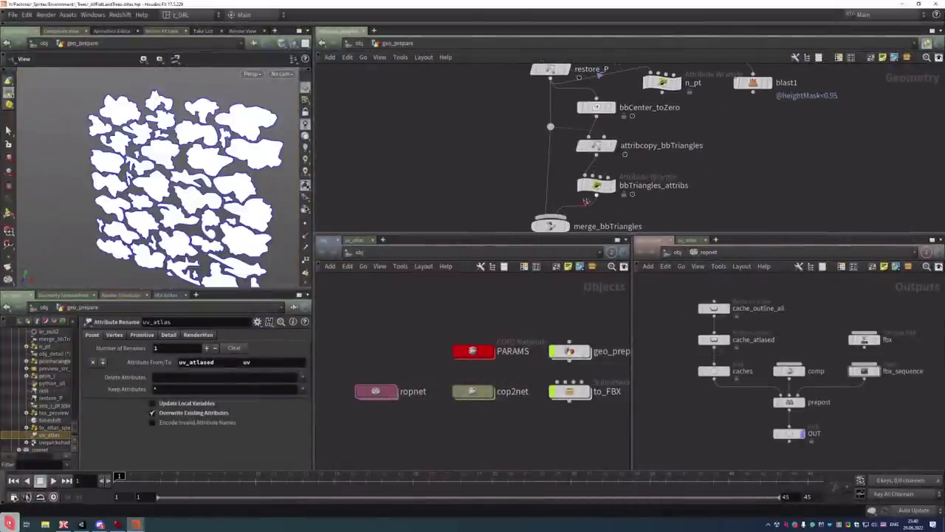
{"action": "scroll", "coordinate": [586, 200], "scroll_direction": "down", "scroll_amount": 2, "text": "ctrl"}
{"action": "left_click", "coordinate": [582, 159]}
{"action": "scroll", "coordinate": [583, 160], "scroll_direction": "down", "scroll_amount": 1, "text": "ctrl"}
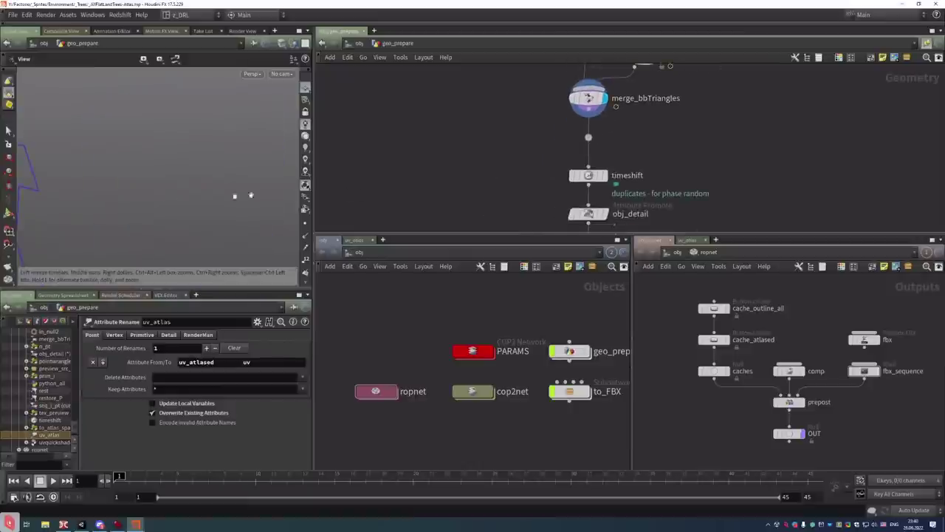
{"action": "key", "text": "h"}
{"action": "scroll", "coordinate": [666, 214], "scroll_direction": "down", "scroll_amount": 2, "text": "ctrl"}
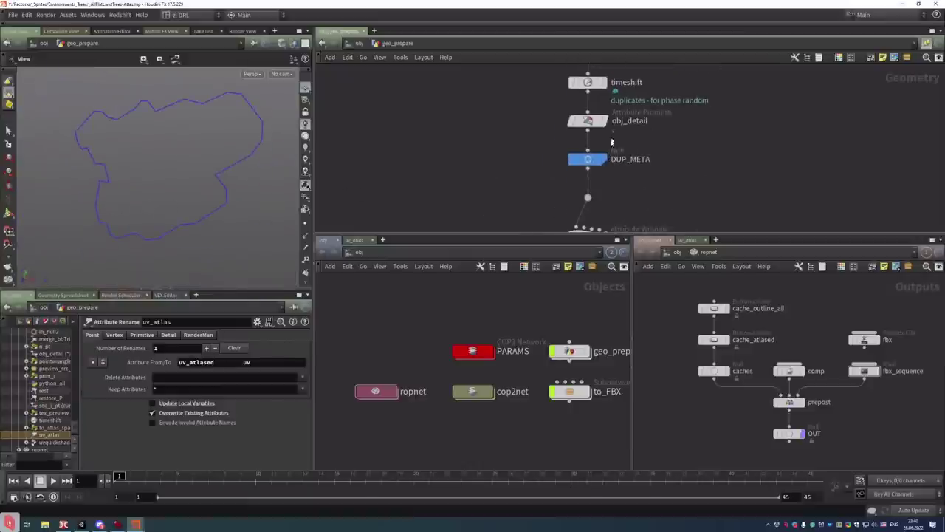
Step the display flag through DUP_META and OUT_DUP to seq_i_pt, then switch to Double Commander
{"action": "left_click", "coordinate": [603, 158]}
{"action": "scroll", "coordinate": [602, 158], "scroll_direction": "down", "scroll_amount": 2, "text": "ctrl"}
{"action": "left_click", "coordinate": [602, 201]}
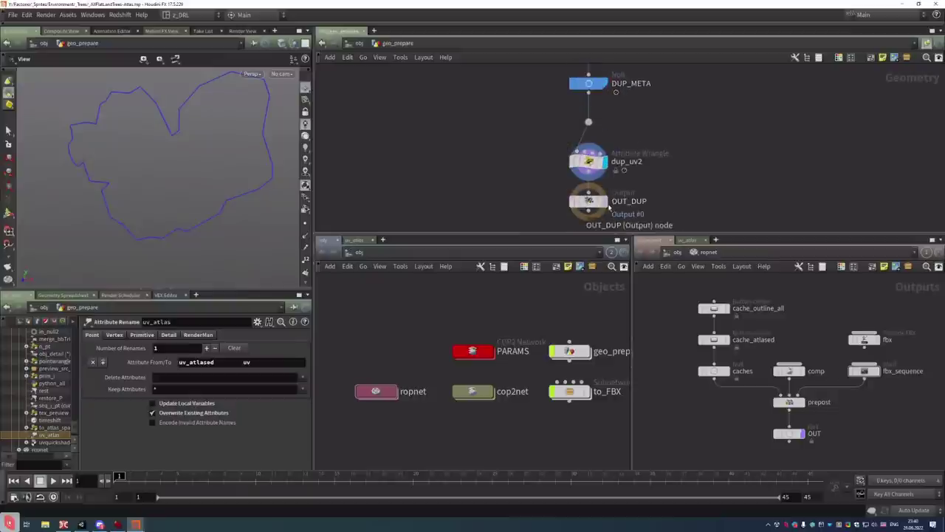
{"action": "scroll", "coordinate": [147, 169], "scroll_direction": "down", "scroll_amount": 2}
{"action": "left_click_drag", "start_coordinate": [147, 169], "coordinate": [222, 147]}
{"action": "scroll", "coordinate": [652, 214], "scroll_direction": "down", "scroll_amount": 5}
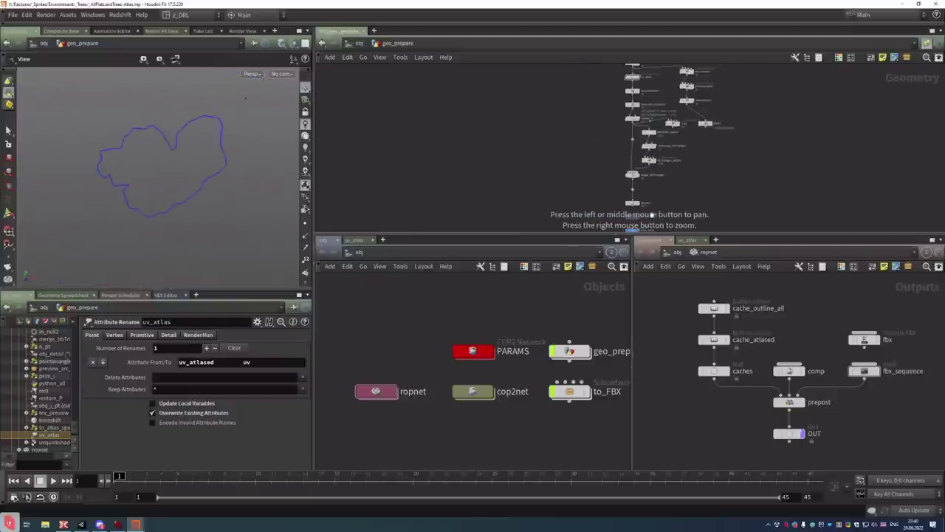
{"action": "scroll", "coordinate": [658, 140], "scroll_direction": "up", "scroll_amount": 5}
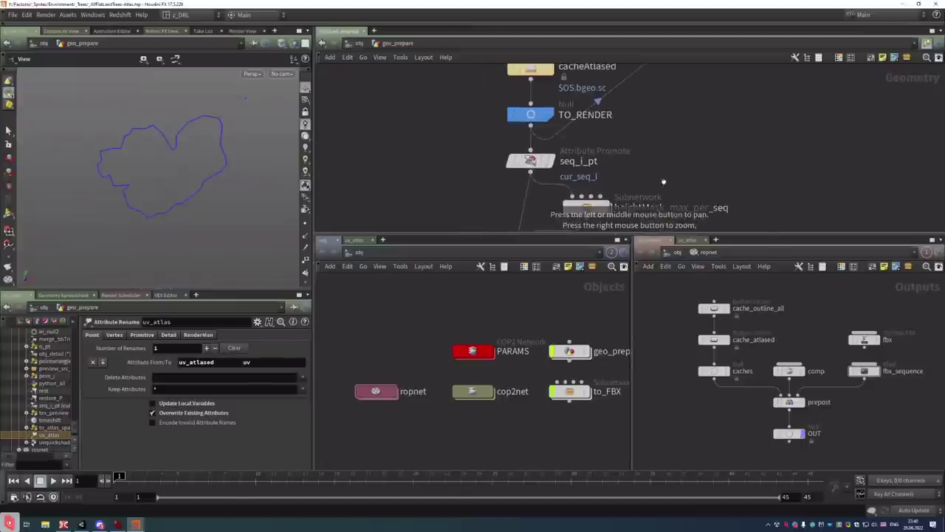
{"action": "left_click", "coordinate": [553, 161]}
{"action": "scroll", "coordinate": [221, 186], "scroll_direction": "up", "scroll_amount": 5}
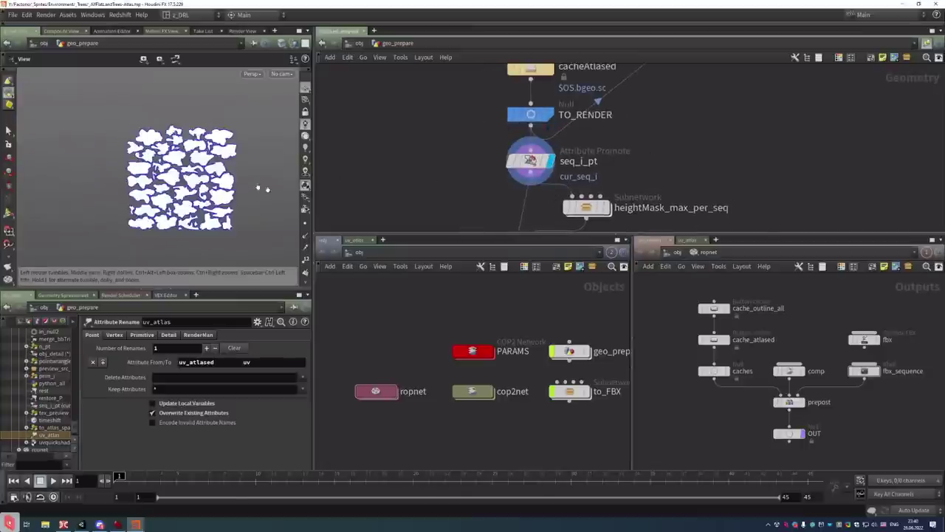
{"action": "scroll", "coordinate": [217, 192], "scroll_direction": "up", "scroll_amount": 3}
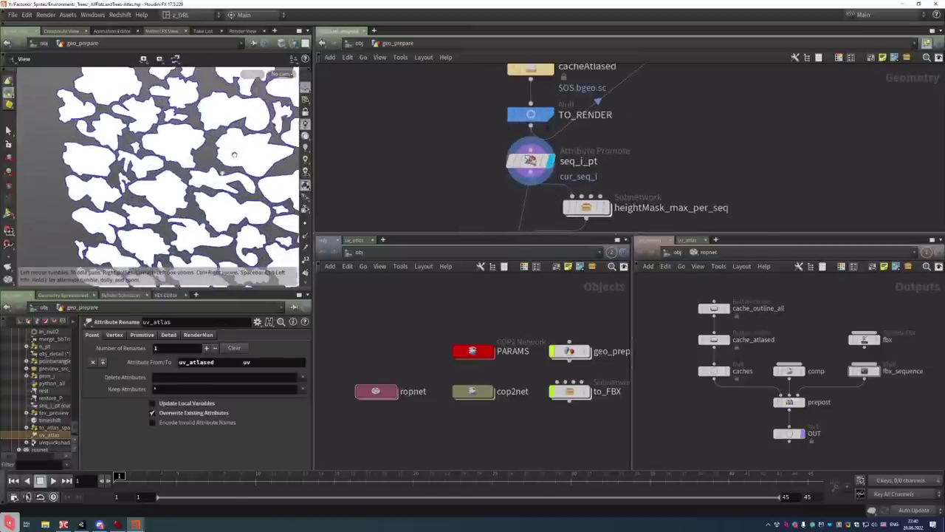
{"action": "left_click", "coordinate": [64, 525]}
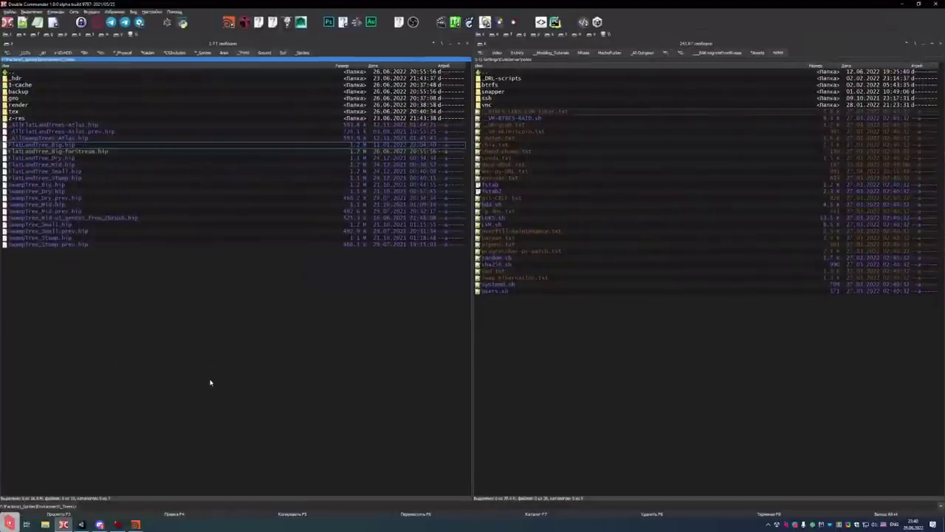
Enter the render folder and open _AllSwampTrees-Atlas.rat in MPlay
{"action": "key", "text": "Up"}
{"action": "key", "text": "Up"}
{"action": "key", "text": "Up"}
{"action": "key", "text": "Up"}
{"action": "key", "text": "Up"}
{"action": "key", "text": "Up"}
{"action": "key", "text": "Return"}
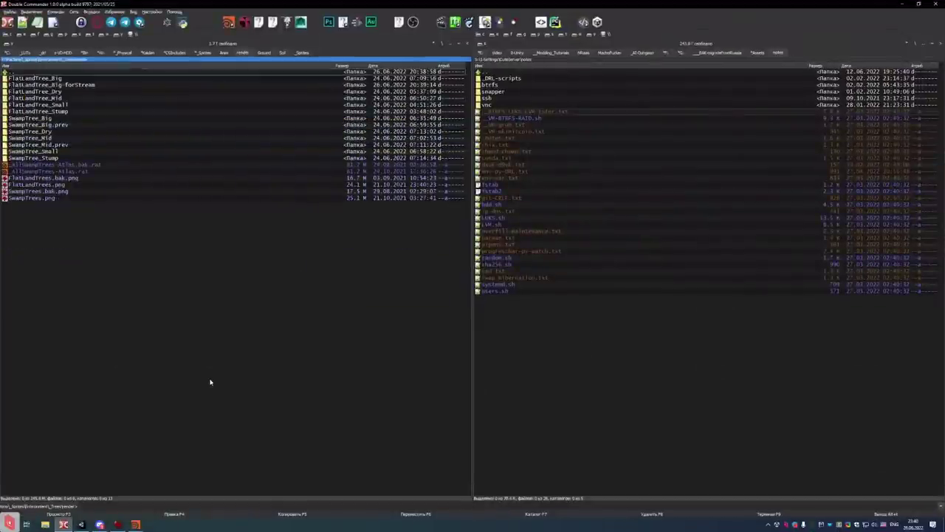
{"action": "key", "text": "Down"}
{"action": "key", "text": "Down"}
{"action": "key", "text": "Down"}
{"action": "key", "text": "Down"}
{"action": "key", "text": "Down"}
{"action": "key", "text": "Down"}
{"action": "key", "text": "Down"}
{"action": "key", "text": "Down"}
{"action": "key", "text": "Down"}
{"action": "key", "text": "Down"}
{"action": "key", "text": "Down"}
{"action": "key", "text": "Down"}
{"action": "key", "text": "Down"}
{"action": "key", "text": "Down"}
{"action": "key", "text": "Down"}
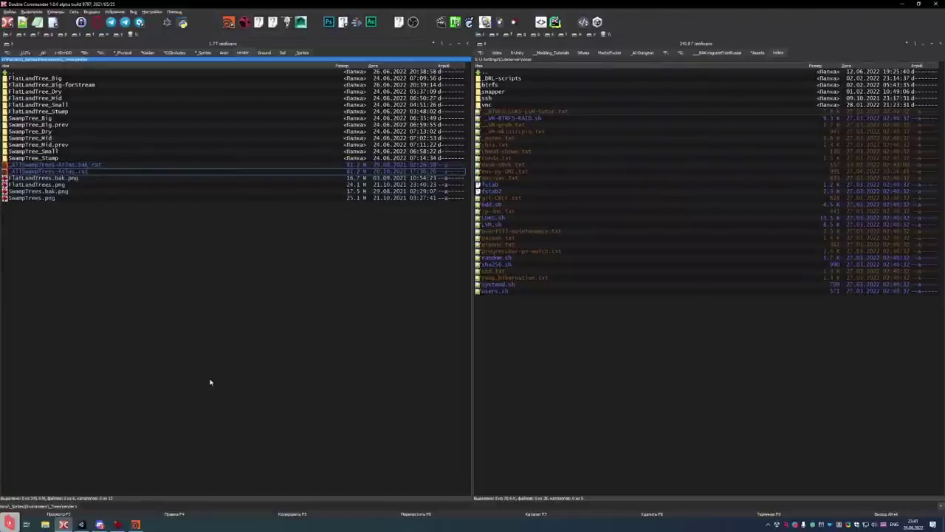
{"action": "key", "text": "Return"}
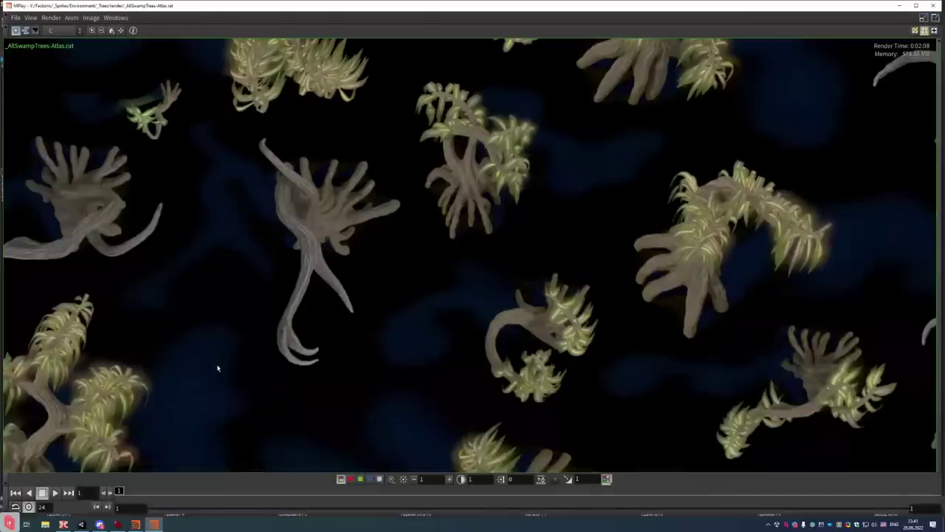
Fit the 4096x4096 atlas, toggle between alpha and full colour, then show the A_baked plane
{"action": "key", "text": "h"}
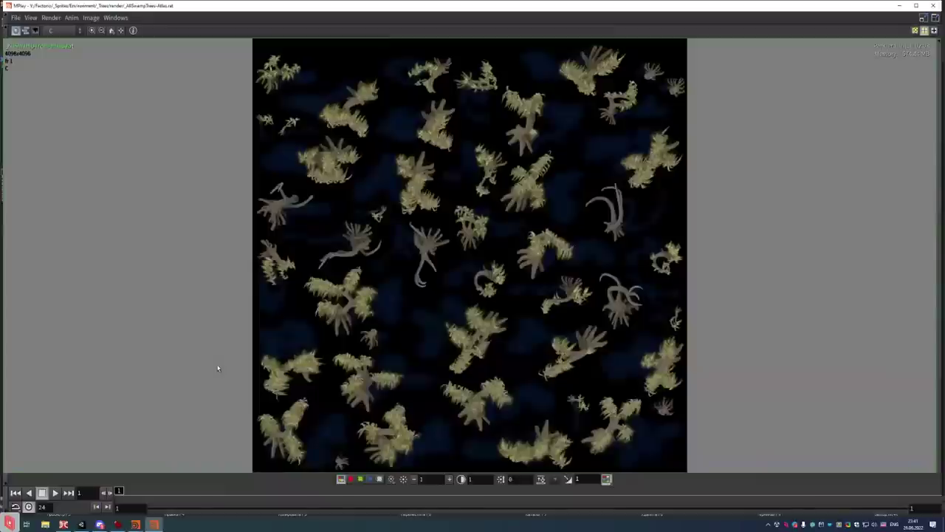
{"action": "left_click", "coordinate": [379, 479]}
{"action": "left_click", "coordinate": [341, 480]}
{"action": "left_click", "coordinate": [340, 480]}
{"action": "left_click", "coordinate": [341, 480]}
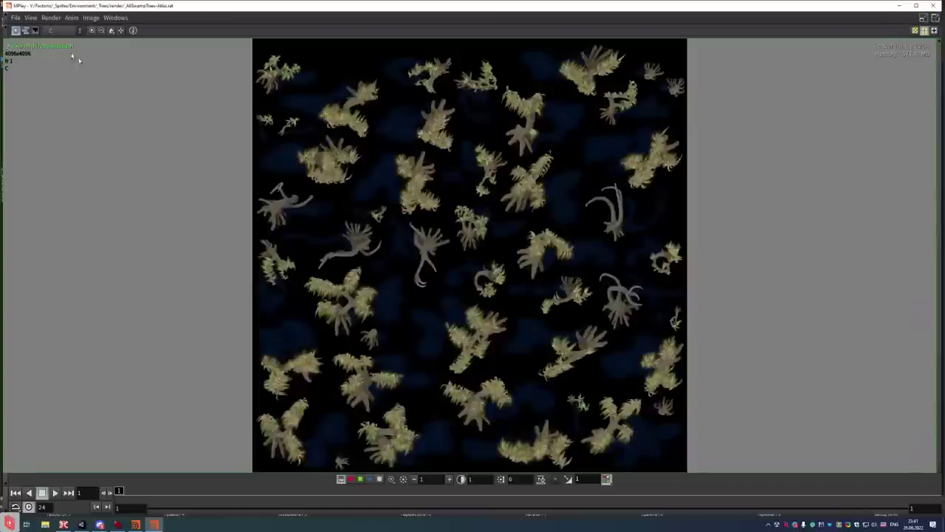
{"action": "left_click", "coordinate": [59, 30]}
{"action": "left_click", "coordinate": [57, 50]}
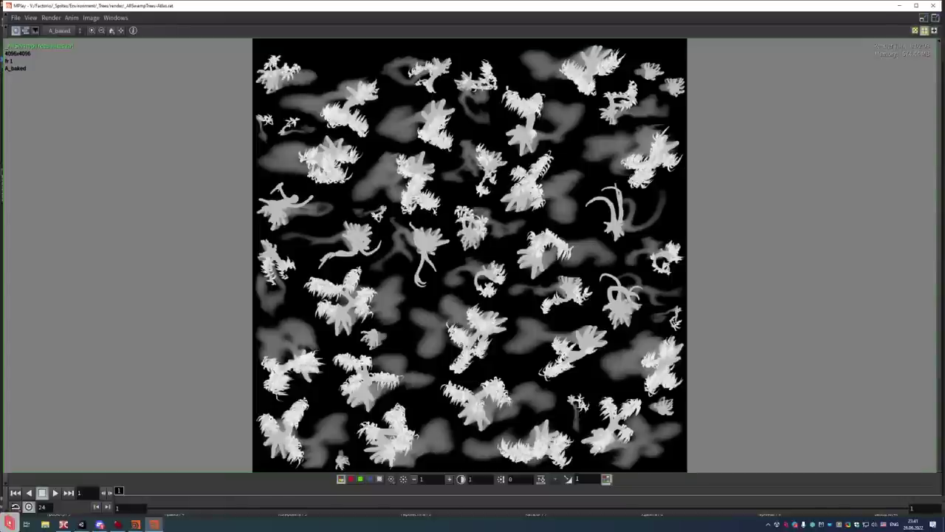
Zoom in and read pixel values on a tree sprite, then return to Unity
{"action": "scroll", "coordinate": [427, 219], "scroll_direction": "up", "scroll_amount": 6}
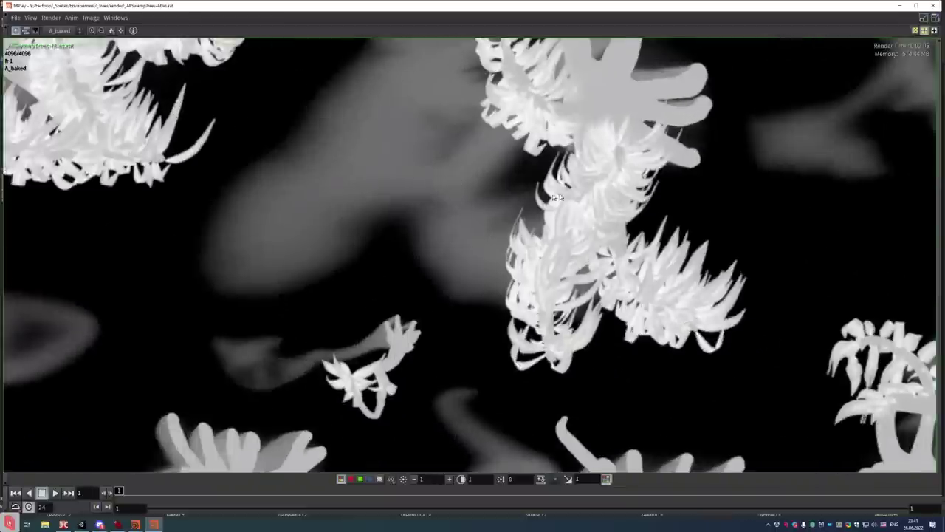
{"action": "scroll", "coordinate": [528, 162], "scroll_direction": "up", "scroll_amount": 5}
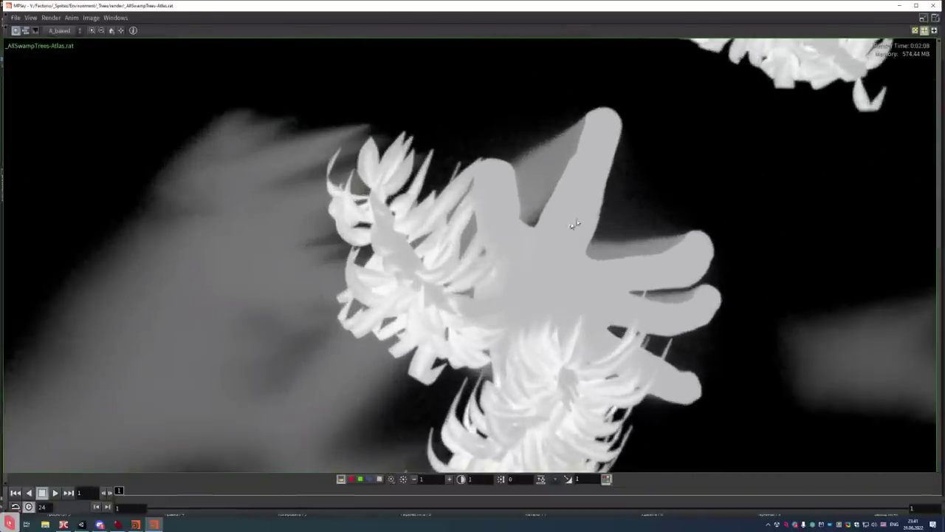
{"action": "left_click_drag", "start_coordinate": [568, 232], "coordinate": [565, 229]}
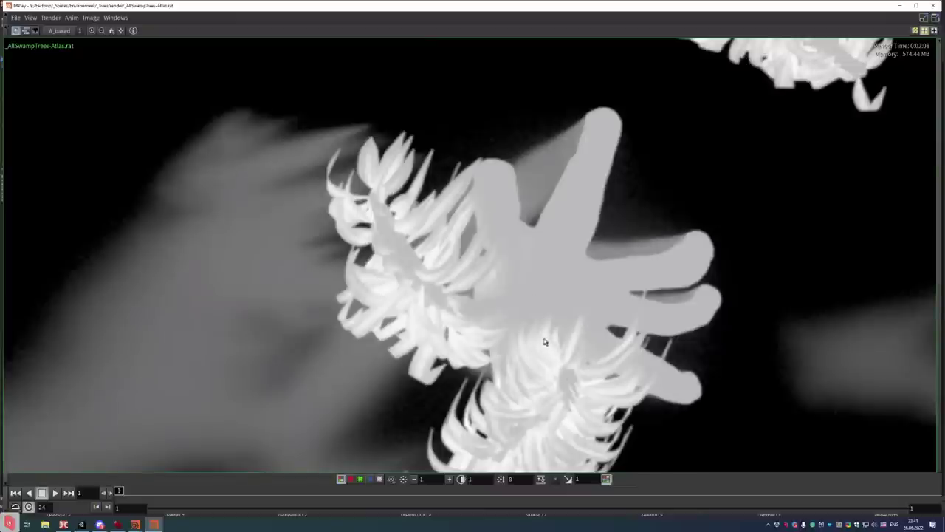
{"action": "scroll", "coordinate": [584, 254], "scroll_direction": "down", "scroll_amount": 5}
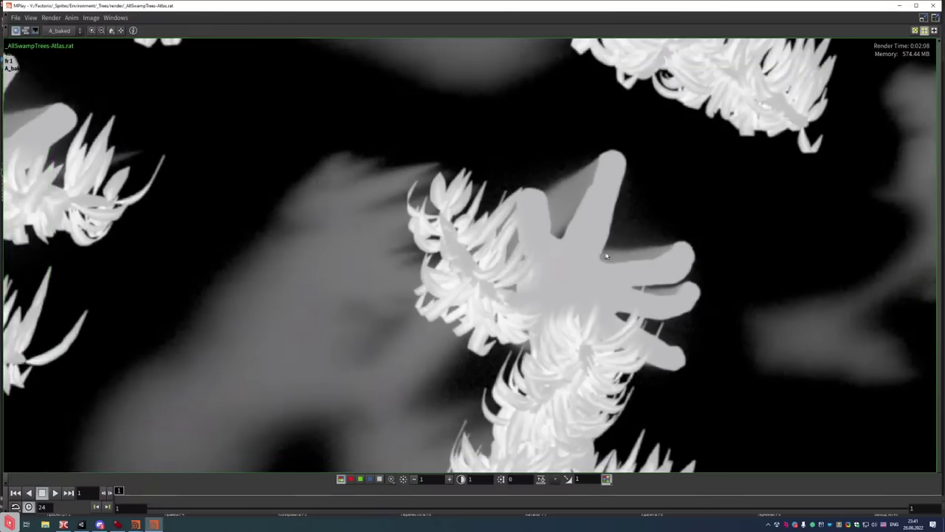
{"action": "scroll", "coordinate": [708, 249], "scroll_direction": "down", "scroll_amount": 3}
{"action": "scroll", "coordinate": [517, 197], "scroll_direction": "up", "scroll_amount": 5}
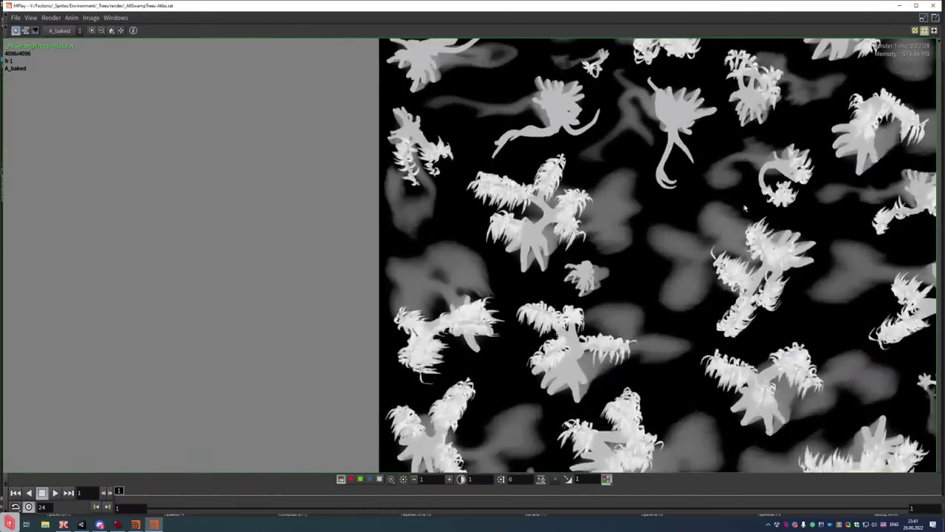
{"action": "scroll", "coordinate": [517, 197], "scroll_direction": "down", "scroll_amount": 4}
{"action": "scroll", "coordinate": [550, 230], "scroll_direction": "up", "scroll_amount": 2}
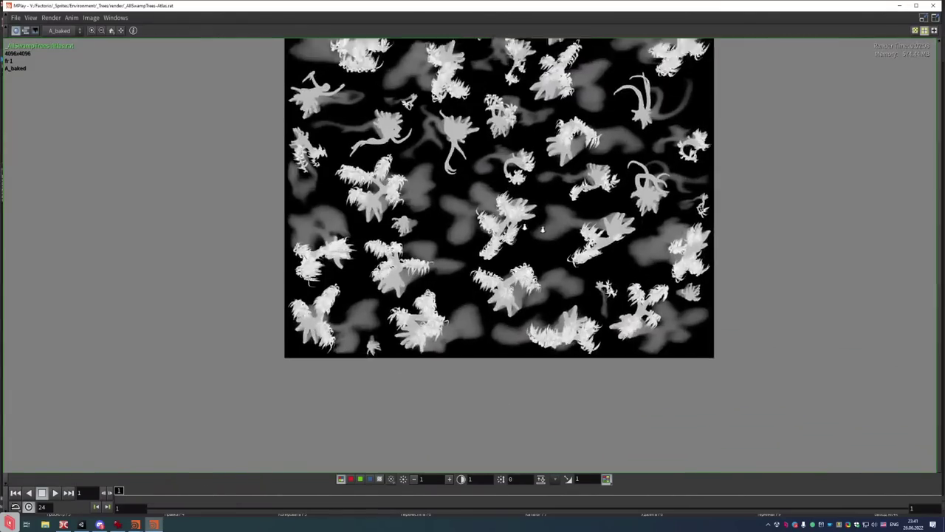
{"action": "scroll", "coordinate": [550, 230], "scroll_direction": "up", "scroll_amount": 1}
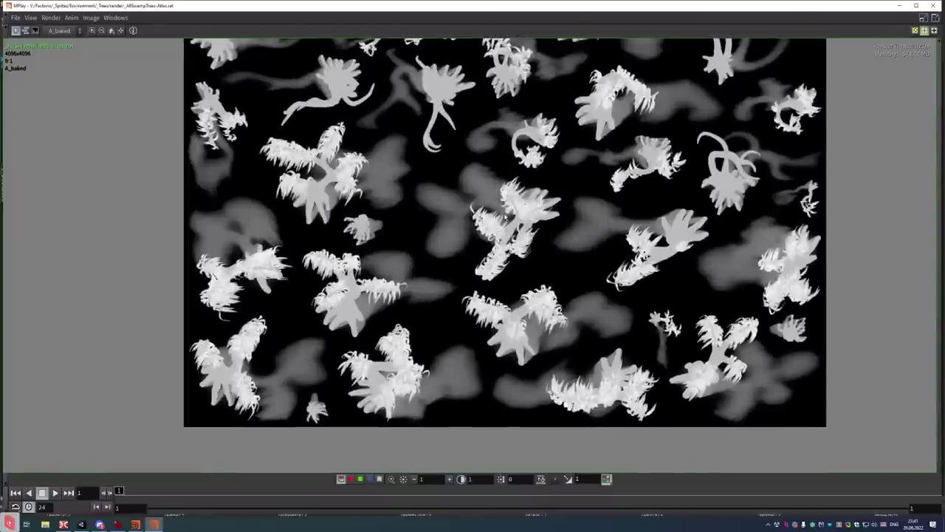
{"action": "left_click", "coordinate": [82, 524]}
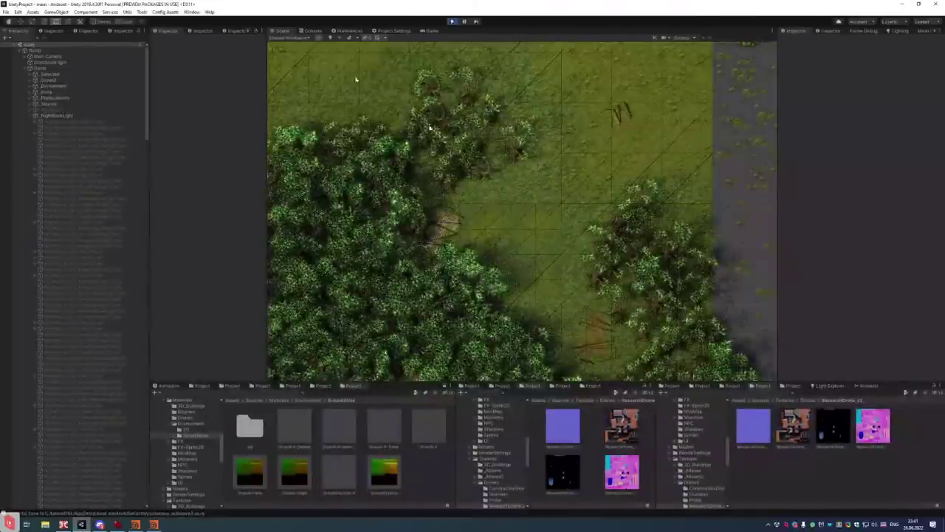
Select a swamp tree sprite in the Scene and frame it with F
{"action": "left_click", "coordinate": [463, 92]}
{"action": "left_click", "coordinate": [463, 88]}
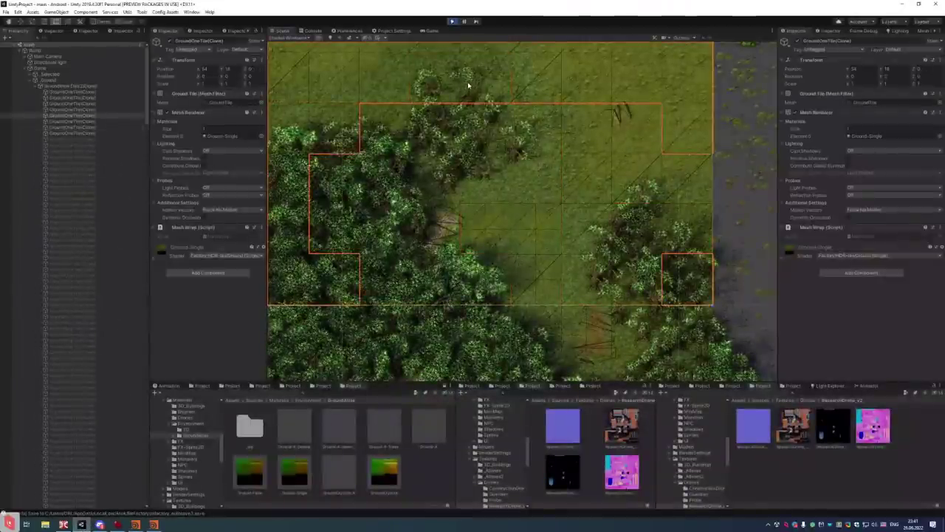
{"action": "left_click", "coordinate": [468, 85]}
{"action": "key", "text": "f"}
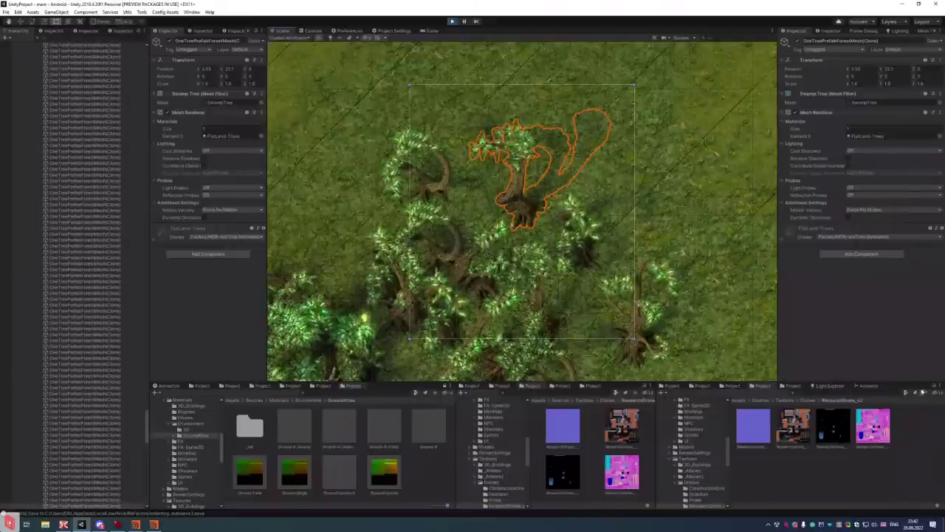
Open the FlatLand-Trees material and its FlatLandTrees.png texture, close the viewer, then go to MPlay
{"action": "double_click", "coordinate": [865, 138]}
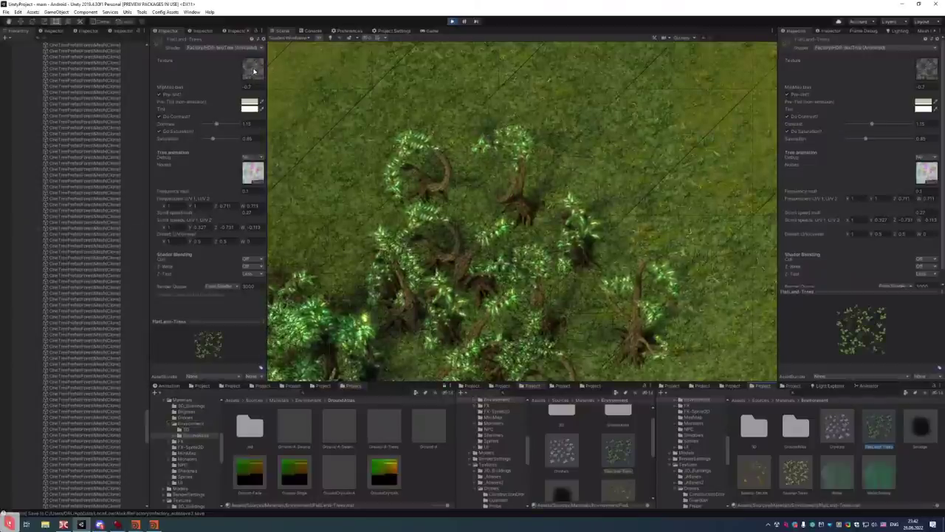
{"action": "double_click", "coordinate": [251, 70]}
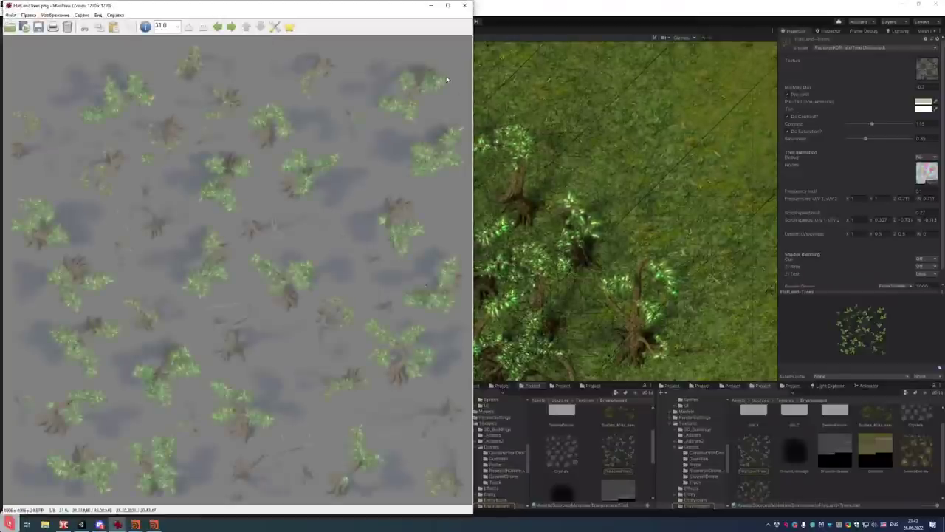
{"action": "left_click", "coordinate": [465, 6]}
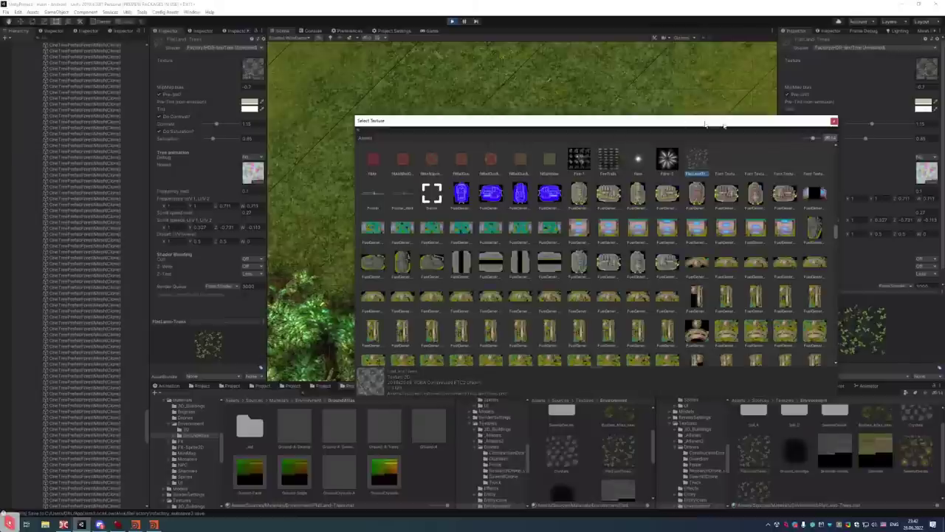
{"action": "left_click", "coordinate": [834, 118]}
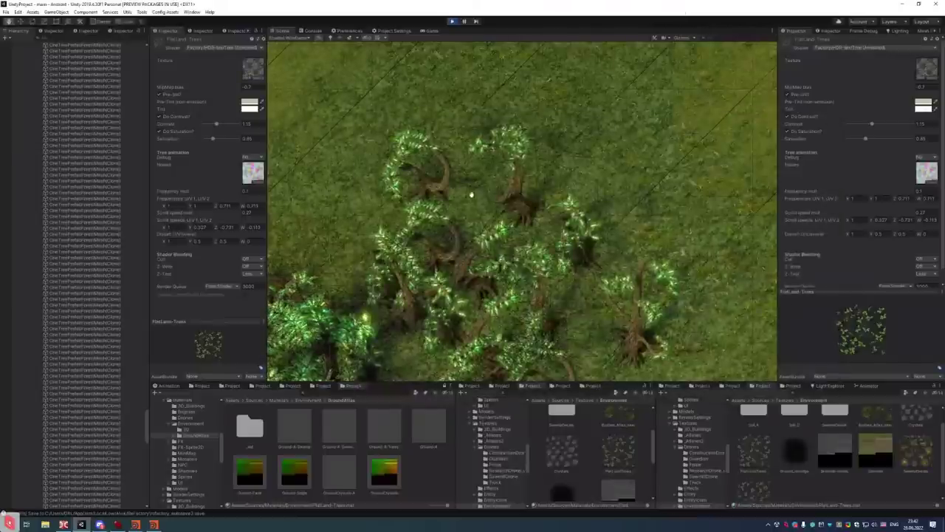
{"action": "key", "text": "f"}
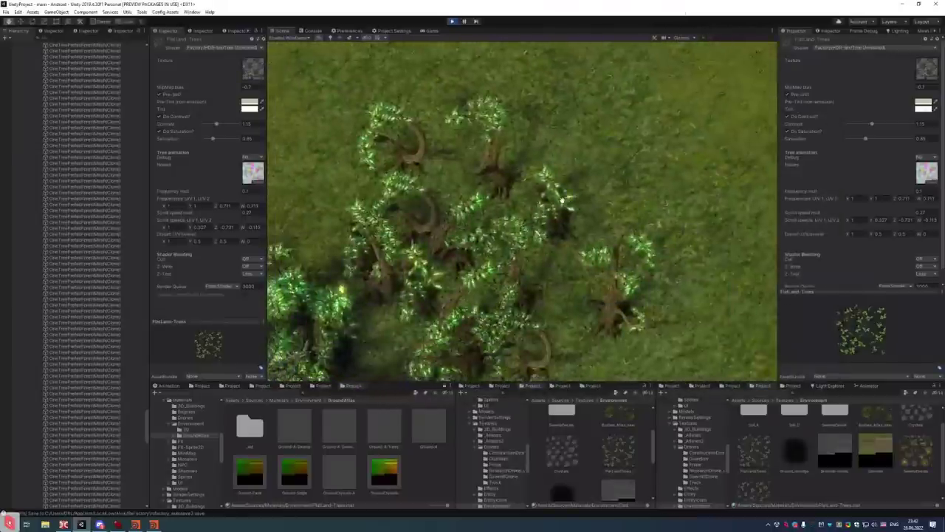
{"action": "scroll", "coordinate": [547, 224], "scroll_direction": "up", "scroll_amount": 5}
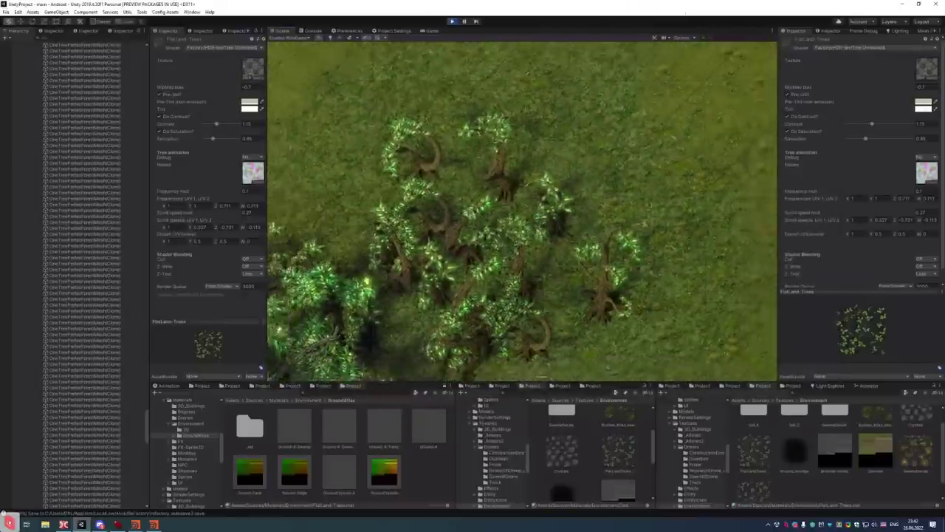
{"action": "scroll", "coordinate": [587, 235], "scroll_direction": "up", "scroll_amount": 3}
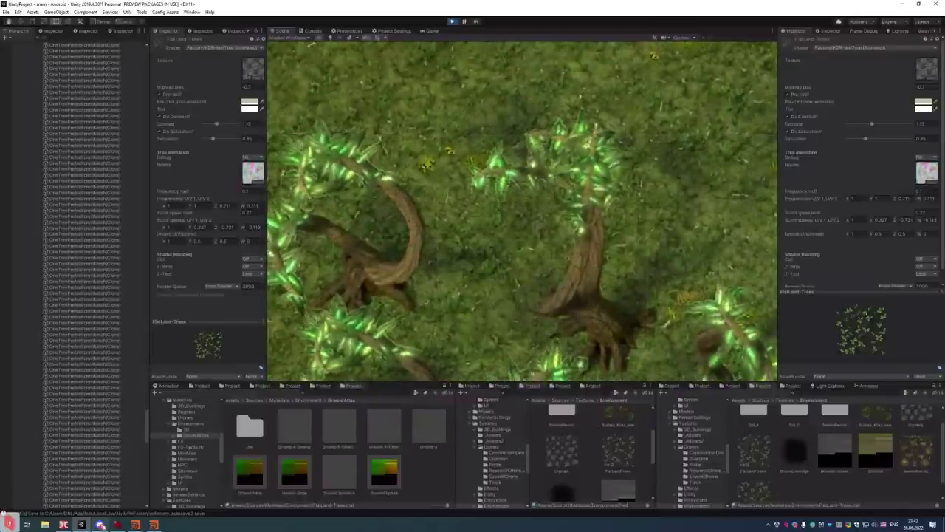
{"action": "left_click", "coordinate": [154, 524]}
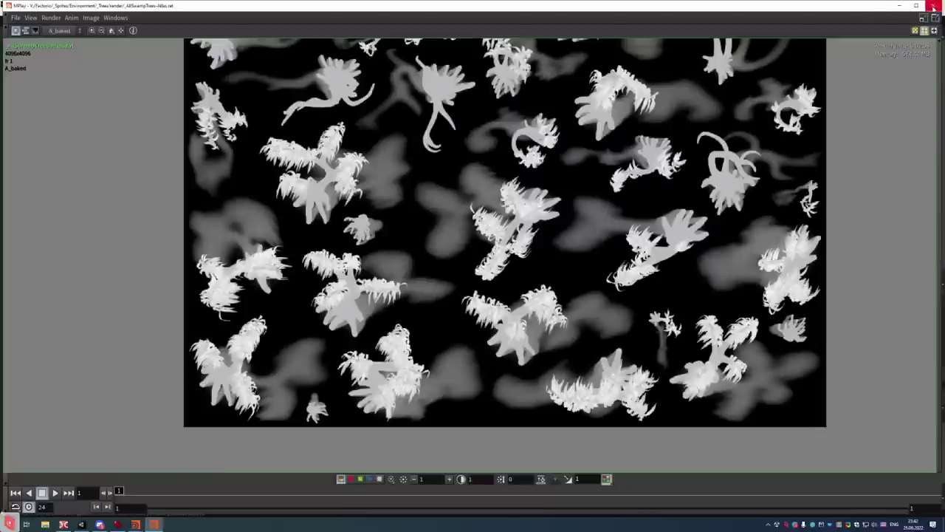
Close the MPlay window and switch to the Houdini FX window from the taskbar
{"action": "left_click", "coordinate": [932, 6]}
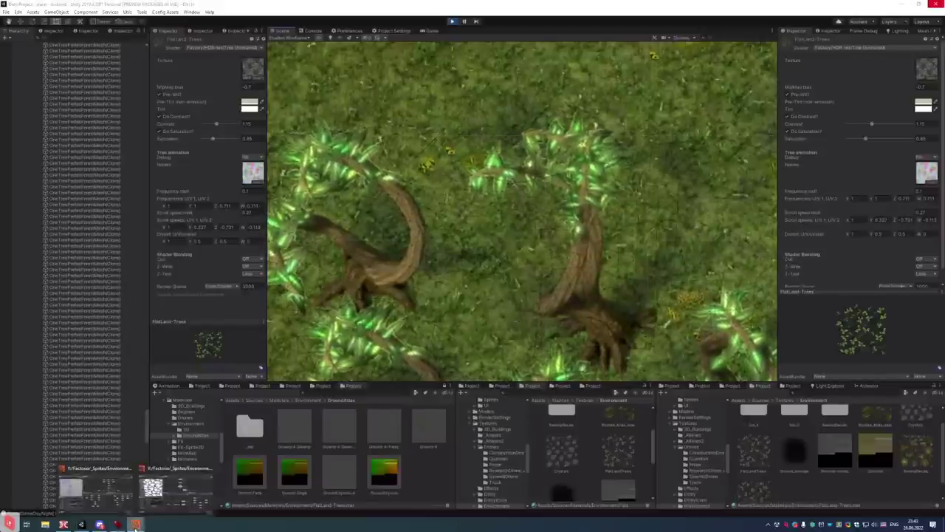
{"action": "left_click", "coordinate": [177, 488]}
Display preview_src_tex, dive inside it, and come back out to geo_prepare
{"action": "scroll", "coordinate": [722, 143], "scroll_direction": "down", "scroll_amount": 4}
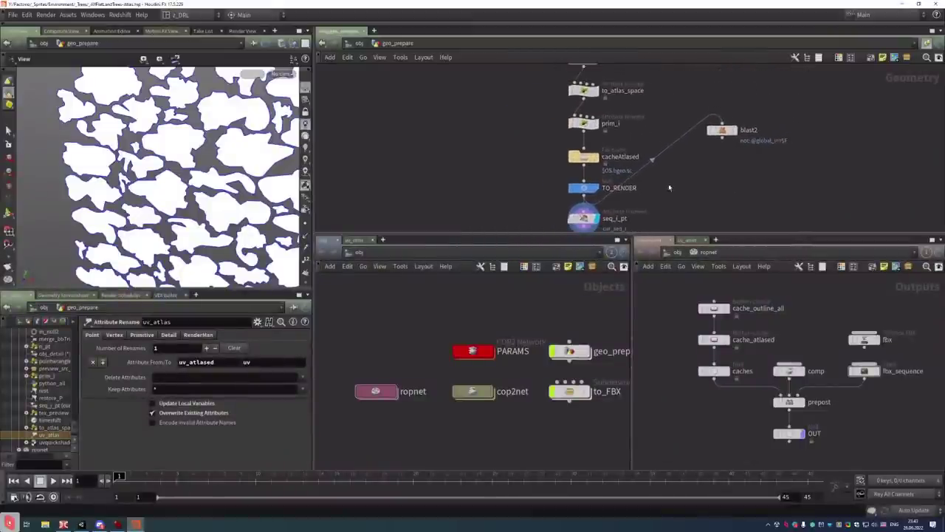
{"action": "scroll", "coordinate": [668, 189], "scroll_direction": "up", "scroll_amount": 3}
{"action": "scroll", "coordinate": [662, 175], "scroll_direction": "up", "scroll_amount": 3}
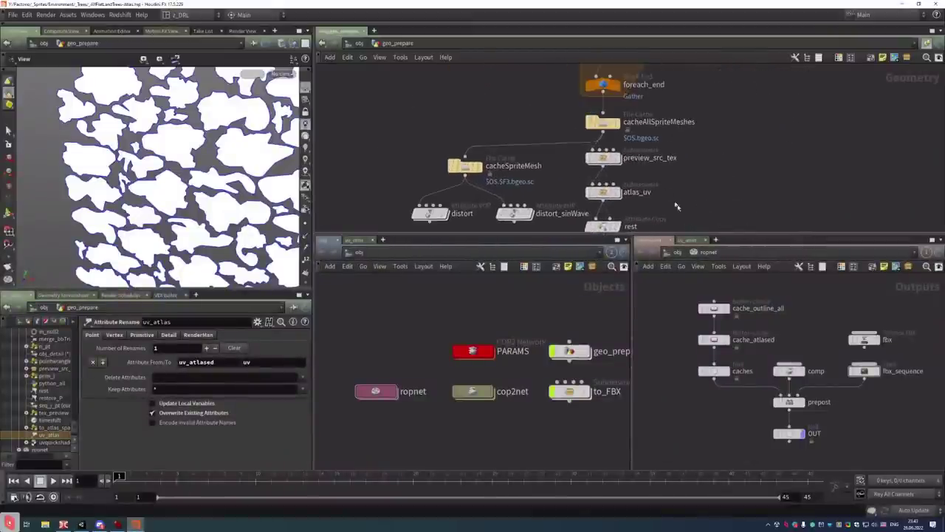
{"action": "left_click", "coordinate": [604, 192]}
{"action": "left_click", "coordinate": [619, 158]}
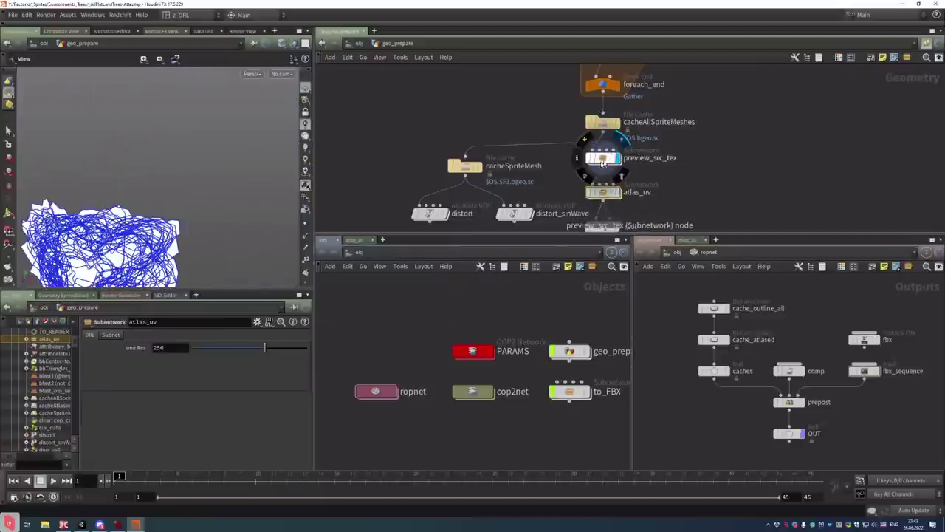
{"action": "double_click", "coordinate": [604, 158]}
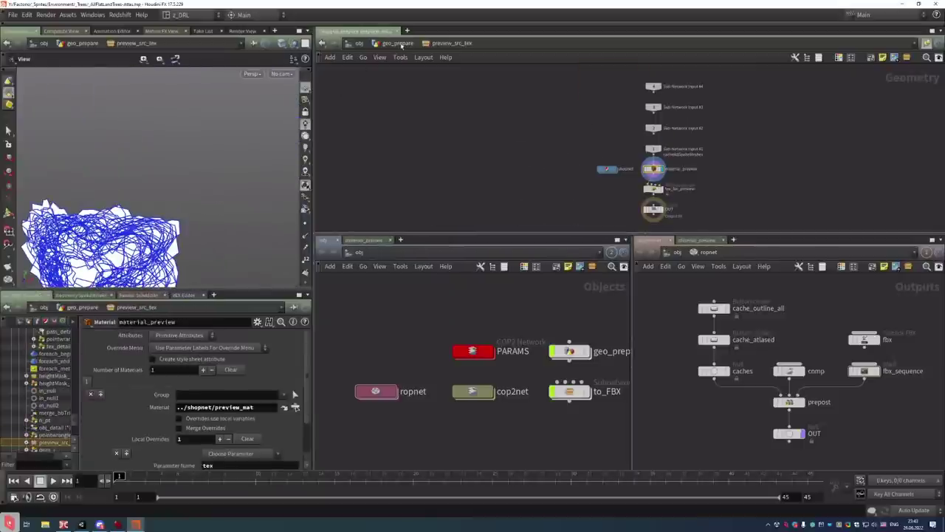
{"action": "left_click", "coordinate": [397, 43]}
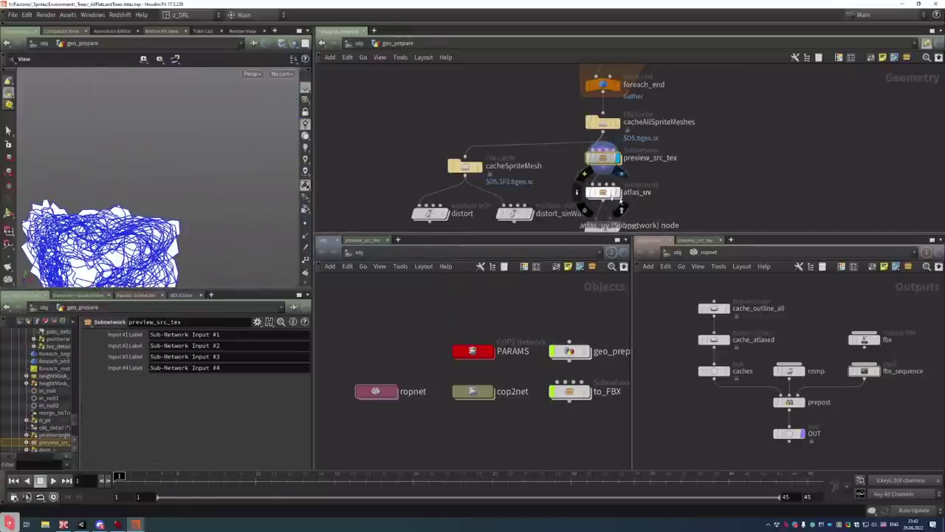
Enter the atlas_uv subnetwork and display the in node, then res_pt
{"action": "left_click", "coordinate": [619, 192]}
{"action": "double_click", "coordinate": [604, 192]}
{"action": "scroll", "coordinate": [652, 198], "scroll_direction": "up", "scroll_amount": 8}
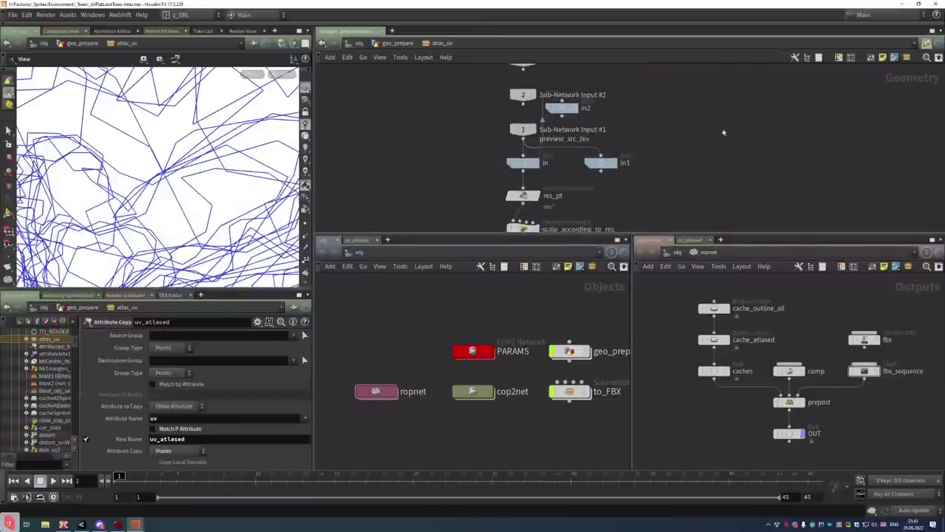
{"action": "left_click", "coordinate": [561, 135]}
{"action": "middle_click_drag", "start_coordinate": [600, 171], "coordinate": [616, 134]}
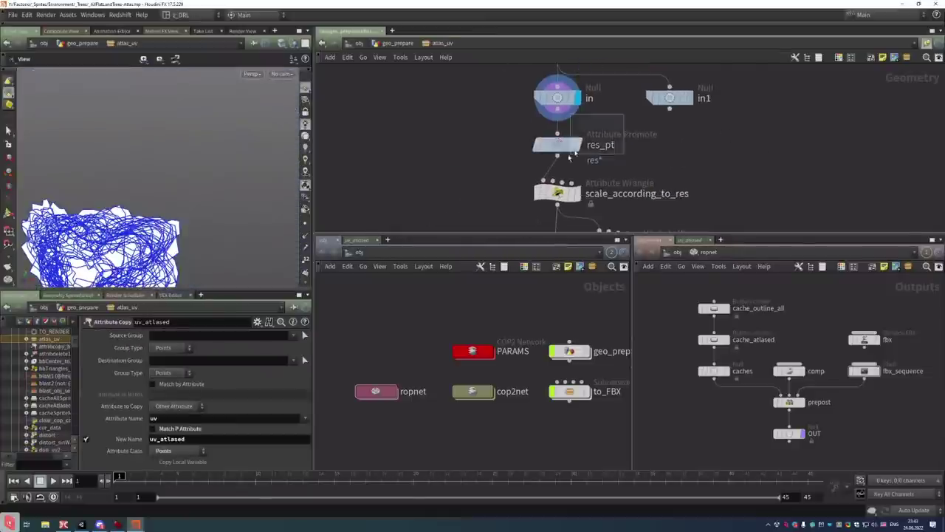
{"action": "left_click", "coordinate": [556, 143]}
{"action": "left_click", "coordinate": [578, 144]}
Display scale_according_to_res, inspect its VEX code, display scale_uv, and select uvlayout
{"action": "middle_click_drag", "start_coordinate": [638, 175], "coordinate": [646, 121]}
{"action": "left_click", "coordinate": [564, 136]}
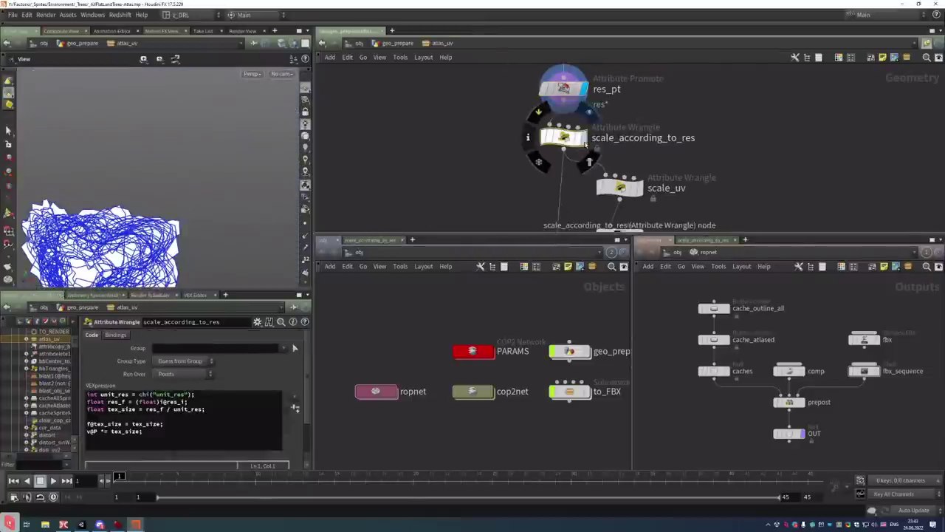
{"action": "left_click", "coordinate": [583, 136]}
{"action": "scroll", "coordinate": [192, 187], "scroll_direction": "down", "scroll_amount": 5}
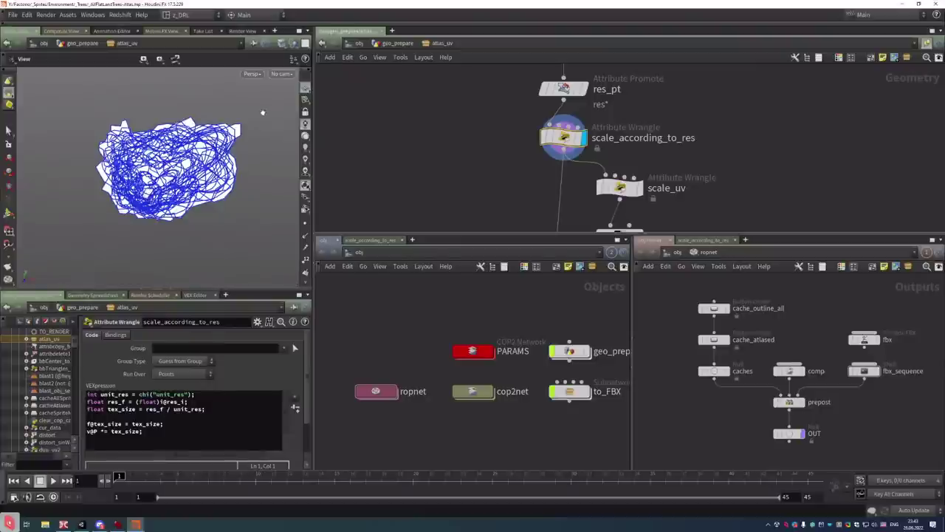
{"action": "left_click", "coordinate": [639, 188]}
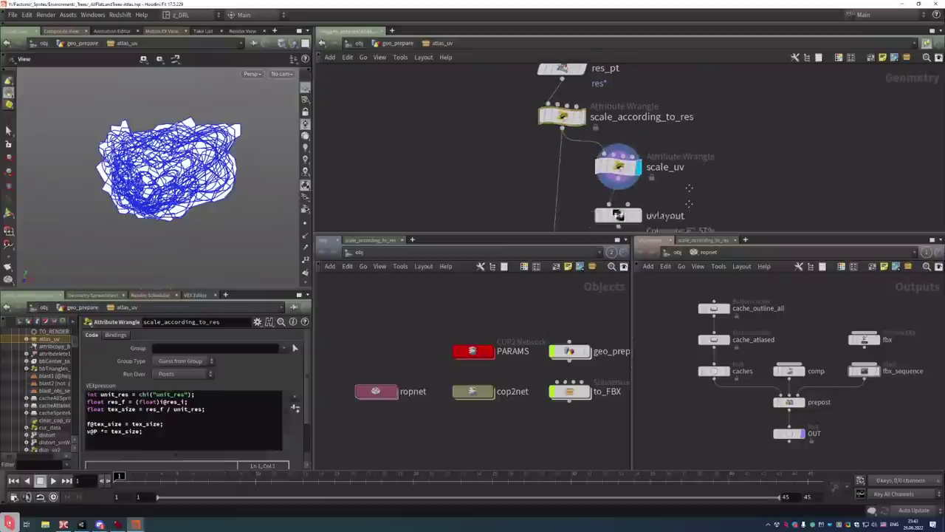
{"action": "scroll", "coordinate": [635, 177], "scroll_direction": "down", "scroll_amount": 3}
{"action": "left_click", "coordinate": [624, 153]}
Switch the viewport to UV view, set the UV attribute to uv, and frame the wireframe
{"action": "left_click", "coordinate": [643, 153]}
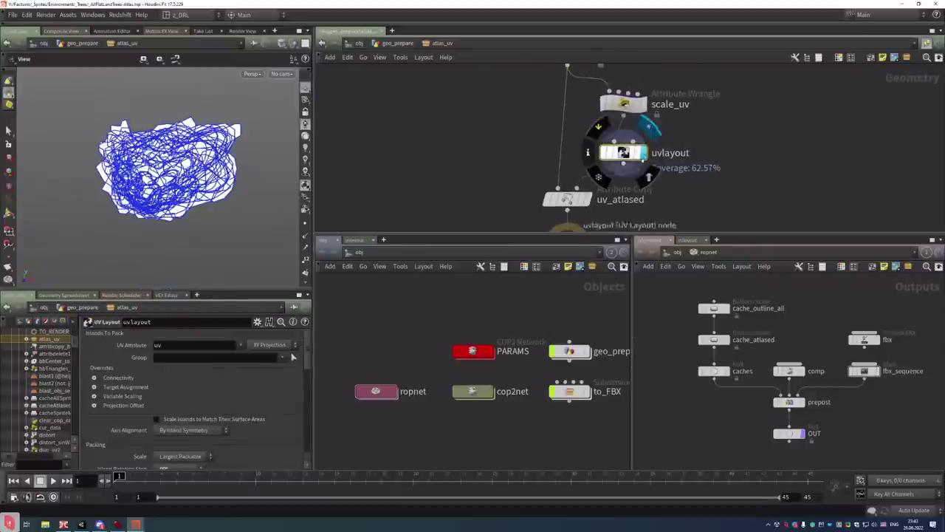
{"action": "key", "text": "space+5"}
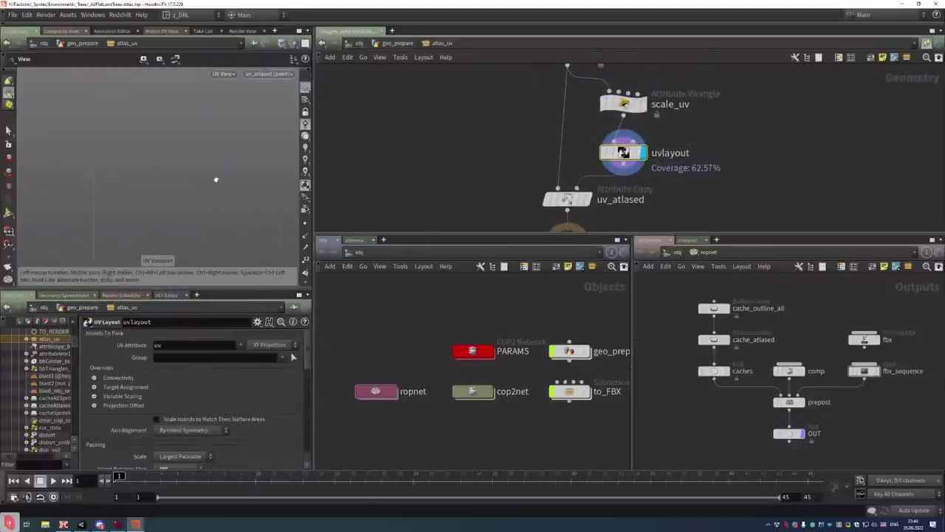
{"action": "left_click", "coordinate": [643, 104]}
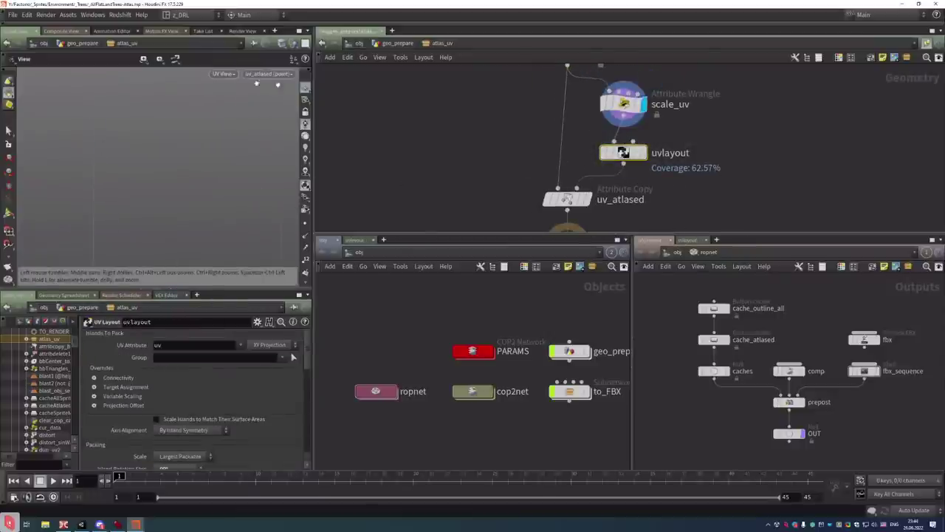
{"action": "left_click", "coordinate": [267, 74]}
{"action": "left_click", "coordinate": [259, 105]}
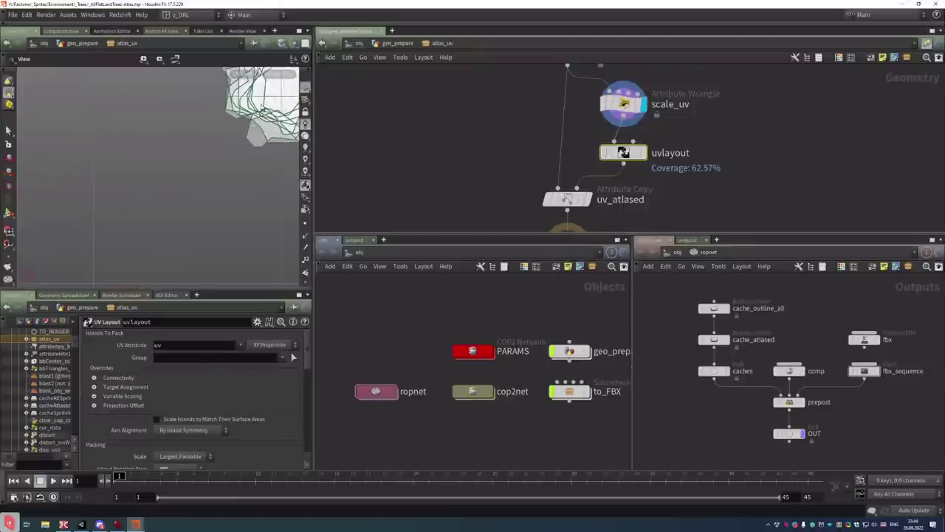
{"action": "key", "text": "h"}
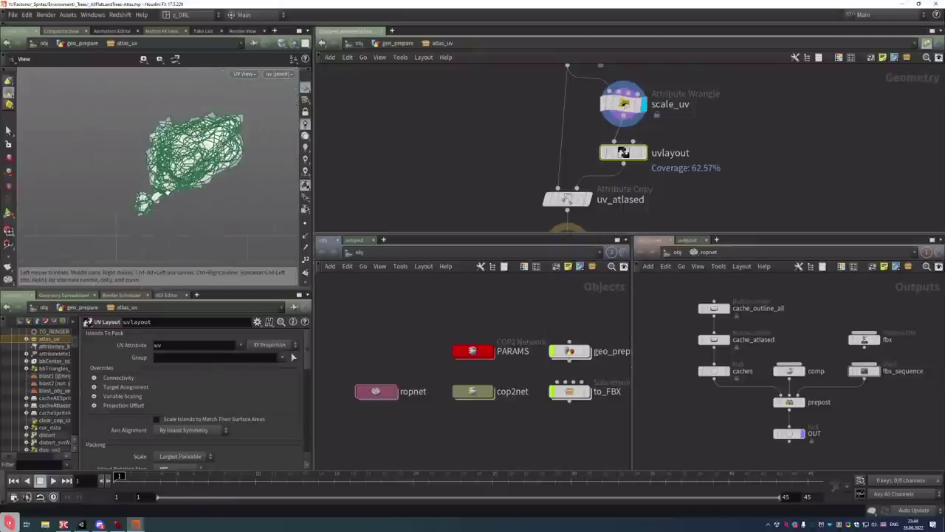
{"action": "left_click", "coordinate": [279, 74]}
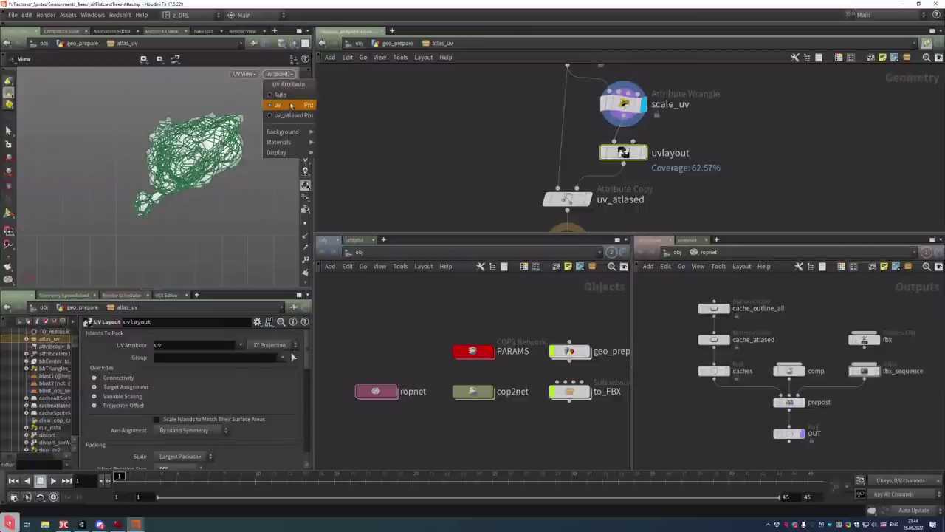
{"action": "left_click", "coordinate": [628, 133]}
Toggle display between unpacked scale_uv and packed uvlayout, then go up to geo_prepare
{"action": "left_click", "coordinate": [642, 153]}
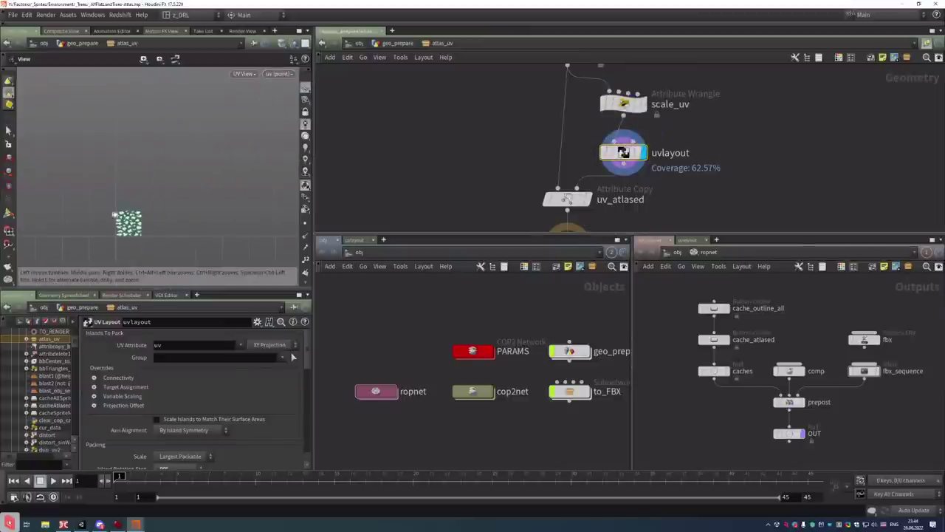
{"action": "left_click", "coordinate": [642, 103]}
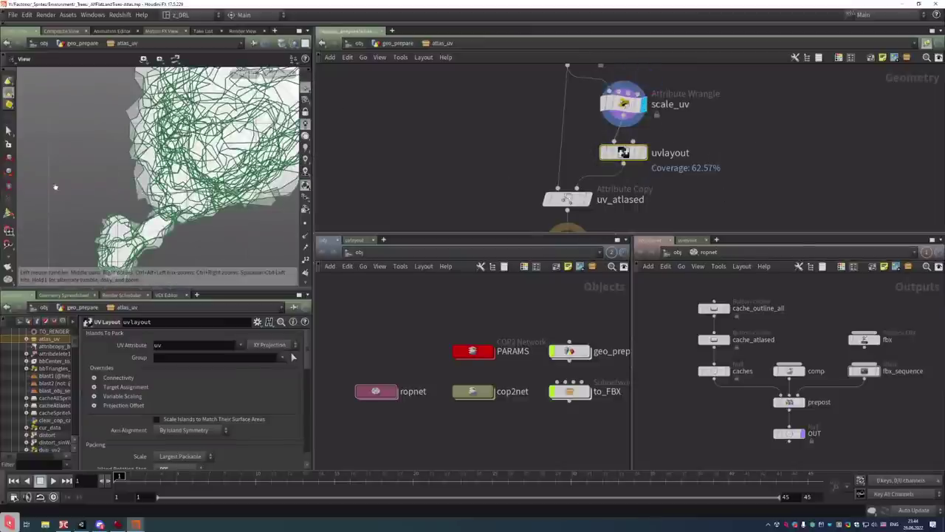
{"action": "scroll", "coordinate": [54, 186], "scroll_direction": "down", "scroll_amount": 3}
{"action": "scroll", "coordinate": [54, 187], "scroll_direction": "up", "scroll_amount": 3}
{"action": "scroll", "coordinate": [55, 187], "scroll_direction": "down", "scroll_amount": 4}
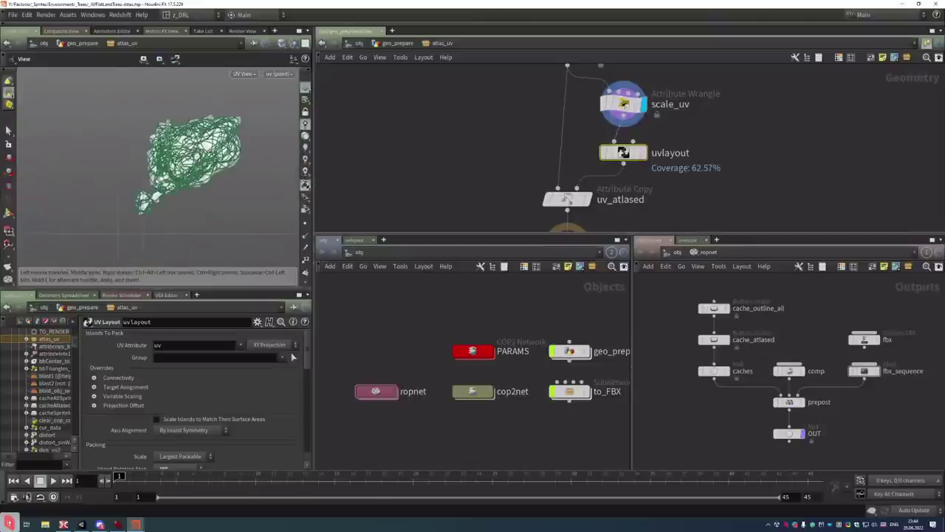
{"action": "left_click", "coordinate": [642, 152]}
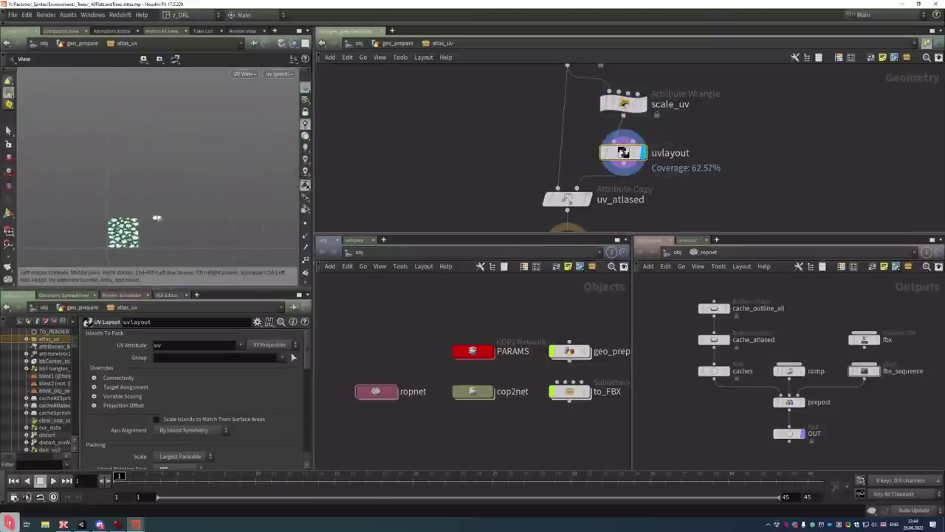
{"action": "scroll", "coordinate": [157, 218], "scroll_direction": "up", "scroll_amount": 10}
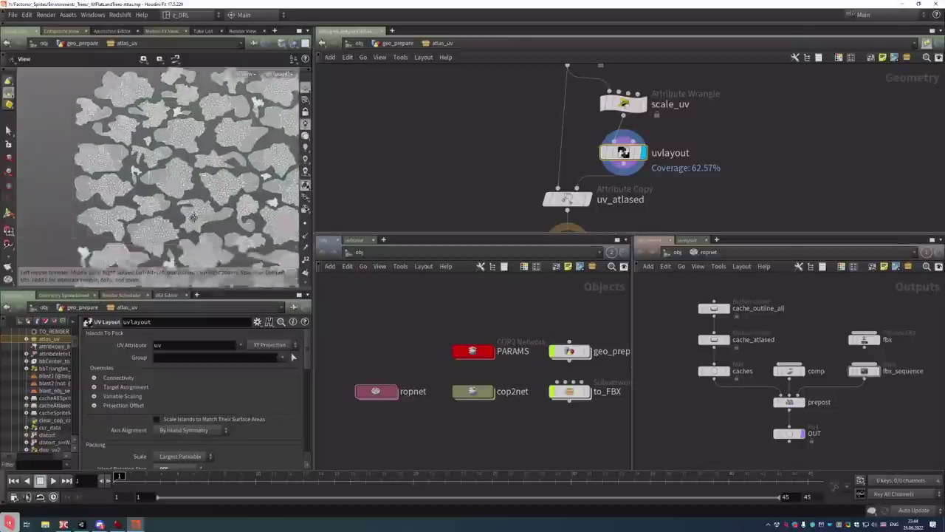
{"action": "scroll", "coordinate": [193, 217], "scroll_direction": "up", "scroll_amount": 2}
{"action": "scroll", "coordinate": [193, 217], "scroll_direction": "down", "scroll_amount": 8}
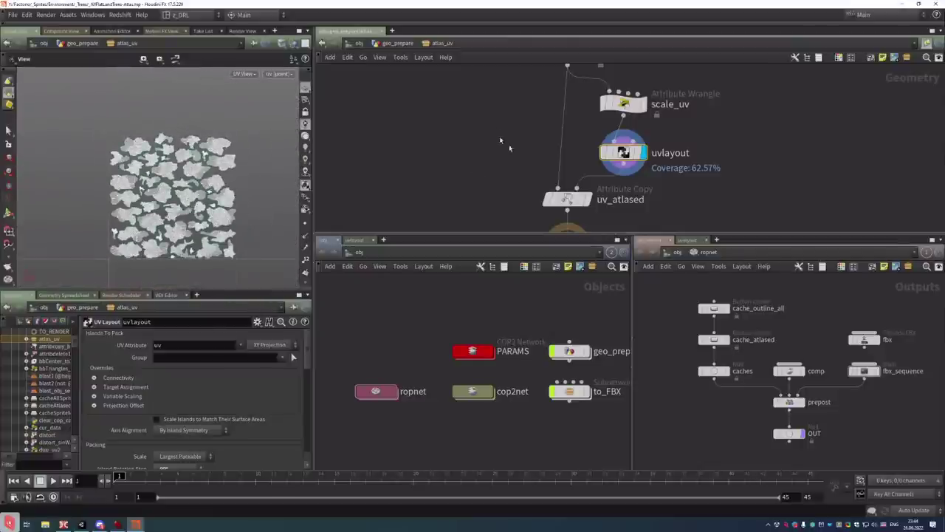
{"action": "left_click", "coordinate": [399, 43]}
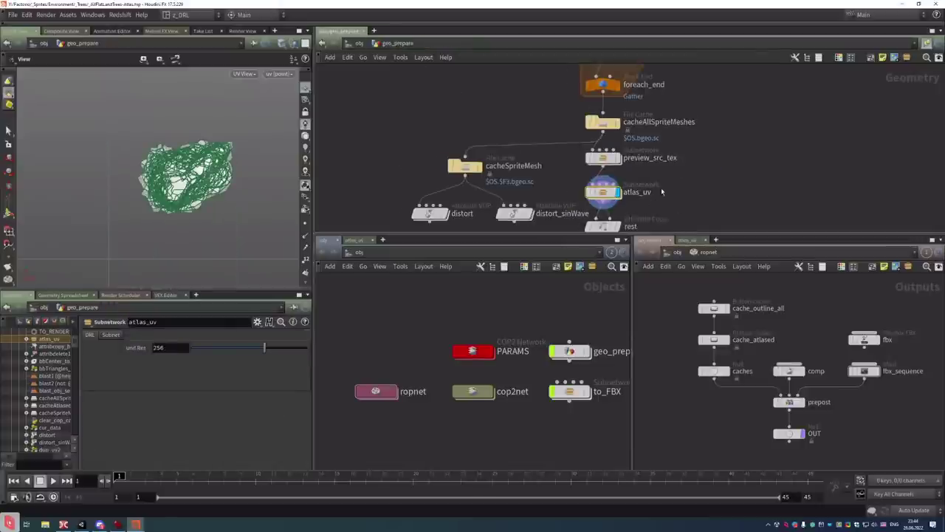
Show the uv_atlased UV layout in the viewport, then return to perspective view
{"action": "scroll", "coordinate": [660, 188], "scroll_direction": "up", "scroll_amount": 3}
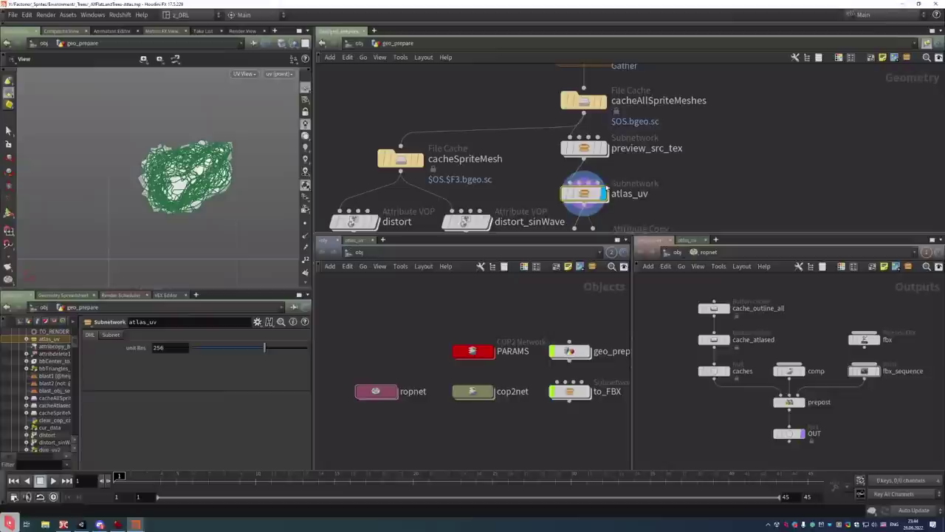
{"action": "left_click", "coordinate": [277, 76]}
{"action": "left_click", "coordinate": [279, 117]}
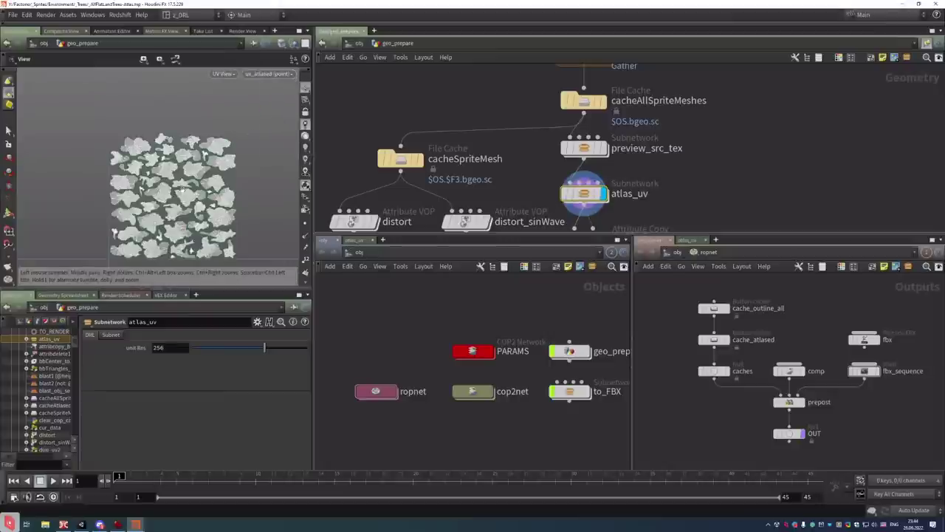
{"action": "left_click", "coordinate": [277, 76]}
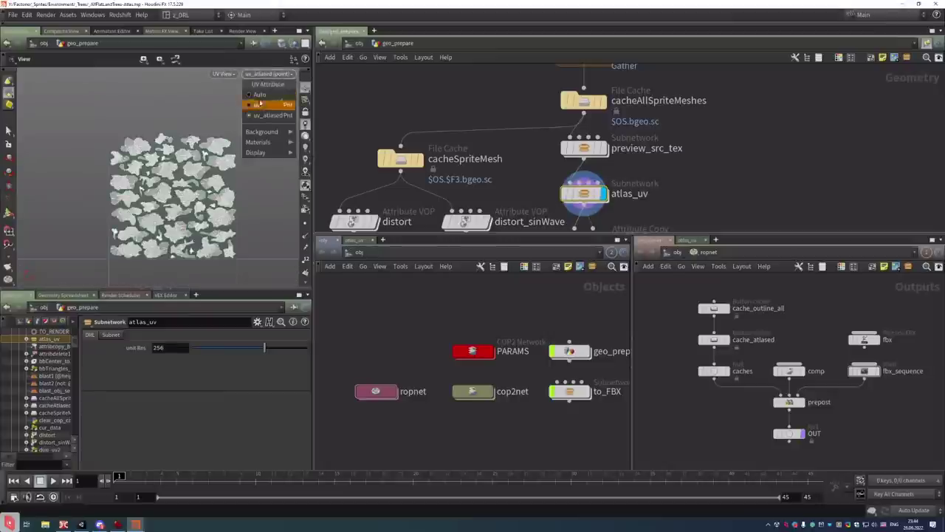
{"action": "left_click", "coordinate": [496, 100]}
{"action": "key", "text": "space+1"}
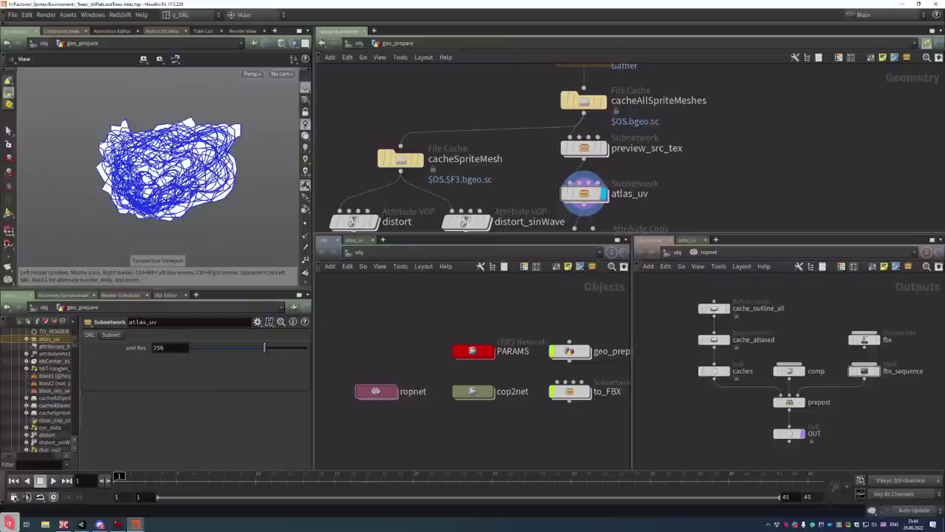
Frame atlas_uv, display its geometry stats, and pan down the chain to OUT_DUP
{"action": "middle_click_drag", "start_coordinate": [660, 209], "coordinate": [660, 153]}
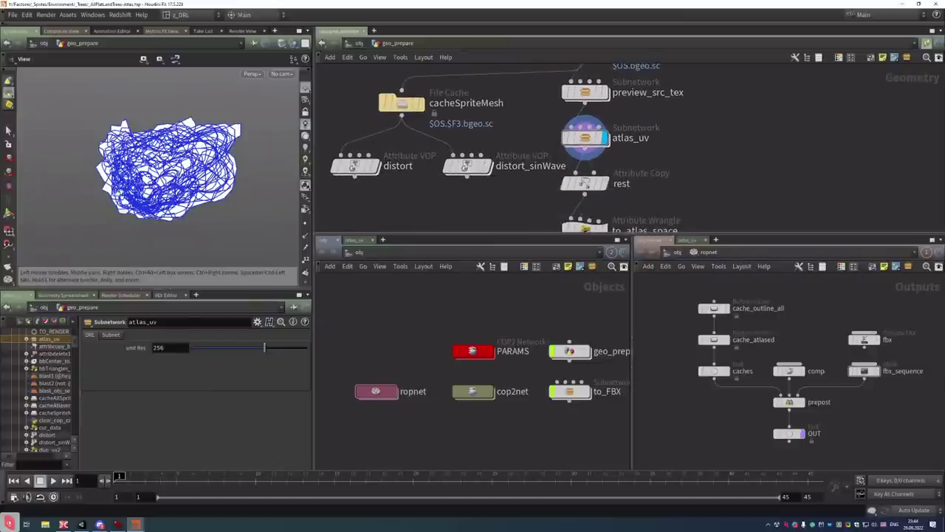
{"action": "scroll", "coordinate": [706, 150], "scroll_direction": "down", "scroll_amount": 5}
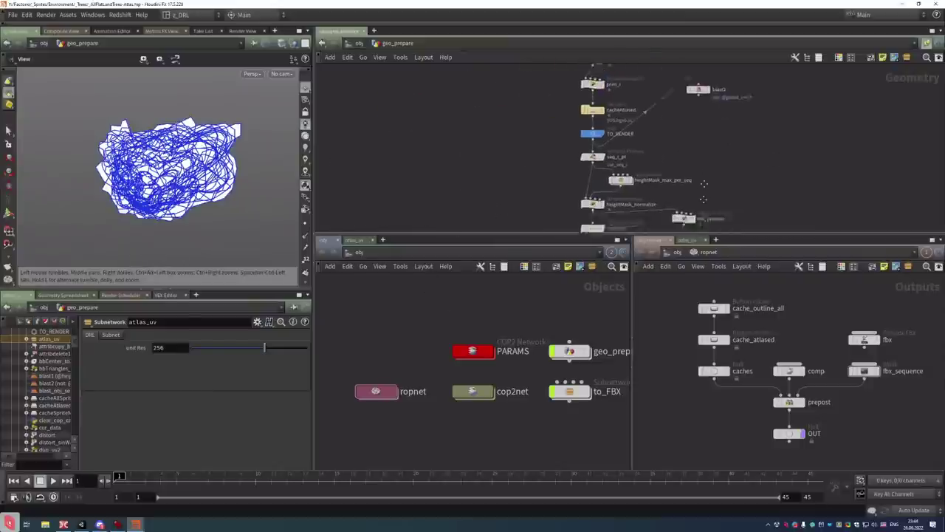
{"action": "middle_click_drag", "start_coordinate": [656, 128], "coordinate": [650, 186]}
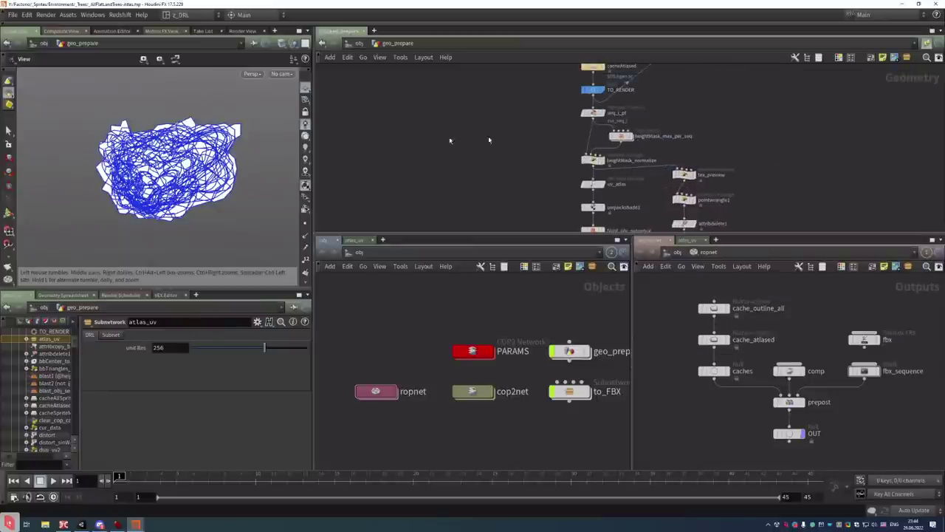
{"action": "key", "text": "f"}
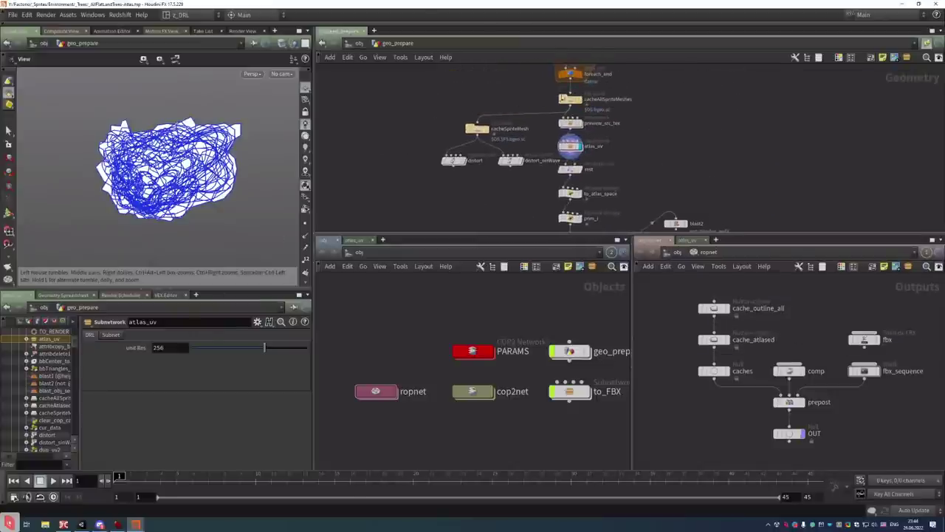
{"action": "middle_click", "coordinate": [570, 146]}
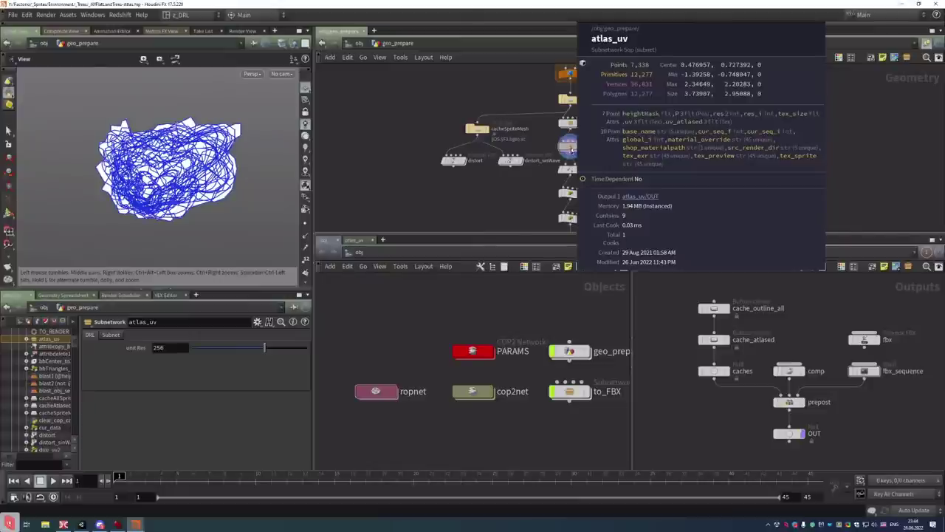
{"action": "middle_click_drag", "start_coordinate": [568, 145], "coordinate": [497, 151]}
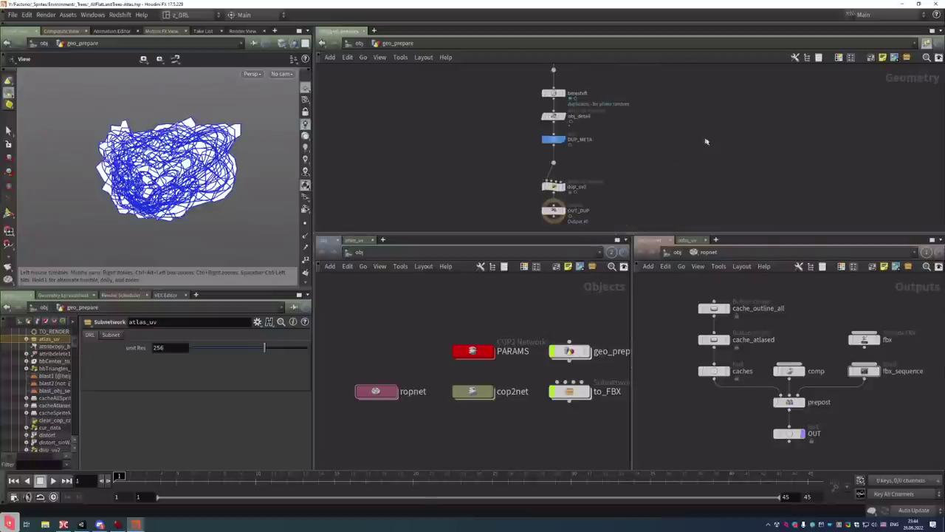
Select dup_uv2, scrub the timeline to frame 7, and switch to the Unity editor
{"action": "left_click", "coordinate": [554, 187]}
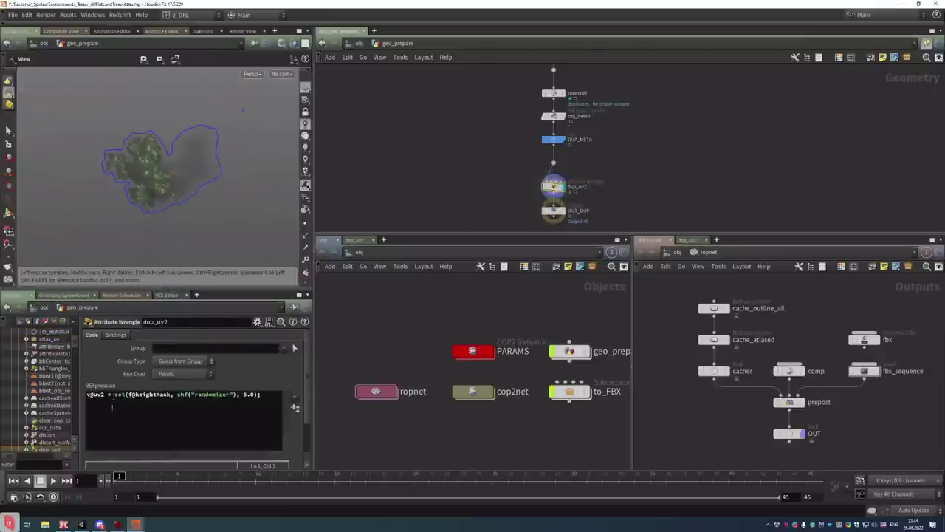
{"action": "left_click_drag", "start_coordinate": [120, 476], "coordinate": [198, 484]}
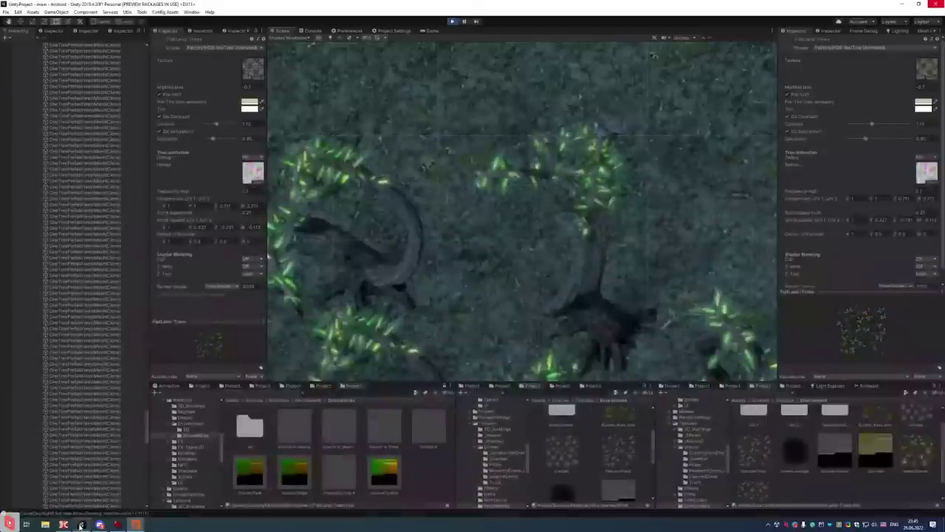
{"action": "left_click", "coordinate": [99, 524]}
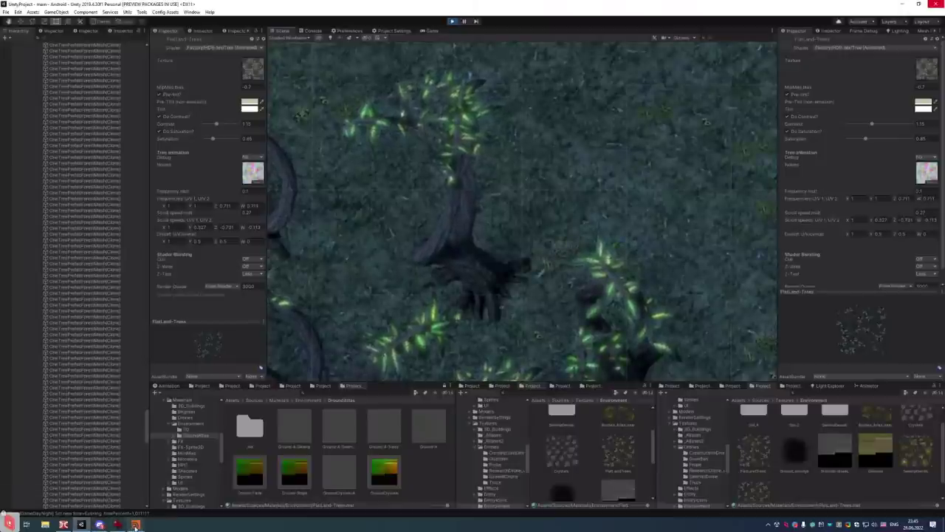
Bring the Houdini project window back from the taskbar preview
{"action": "mouse_move", "coordinate": [101, 525]}
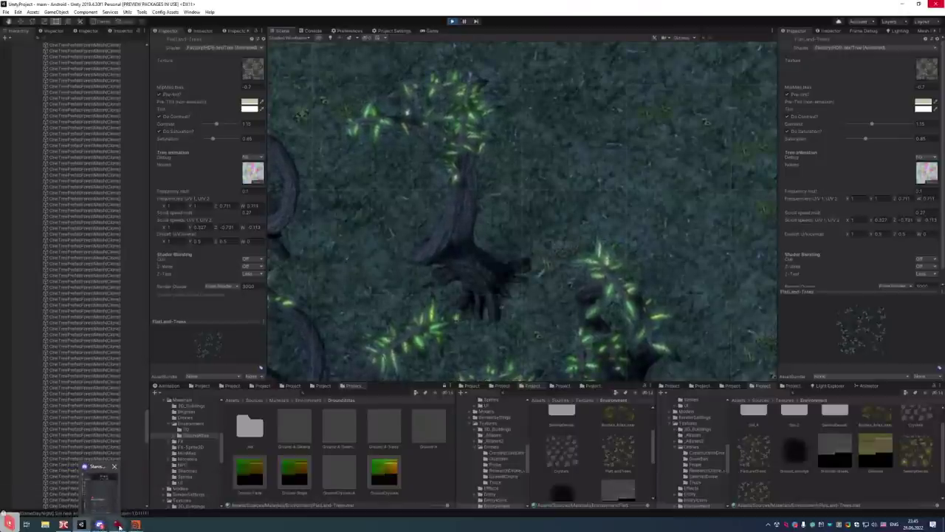
{"action": "mouse_move", "coordinate": [136, 526]}
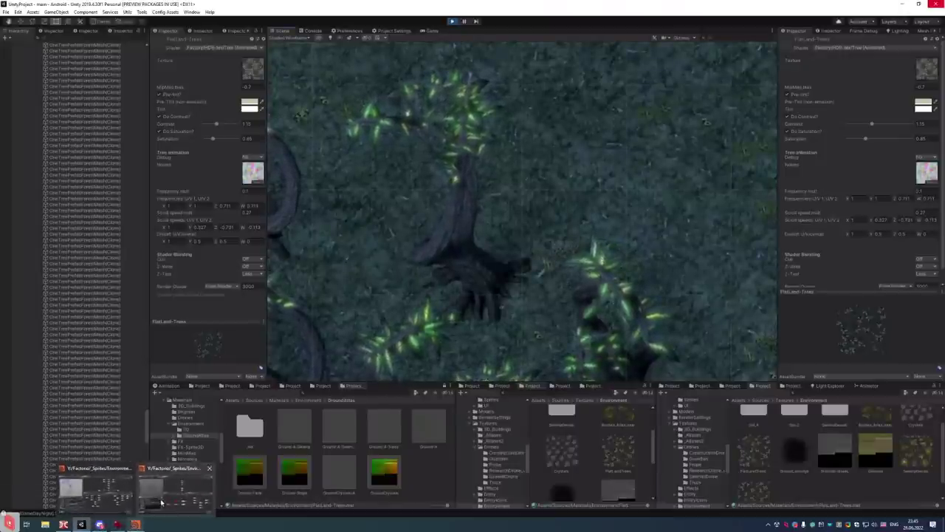
{"action": "left_click", "coordinate": [177, 491]}
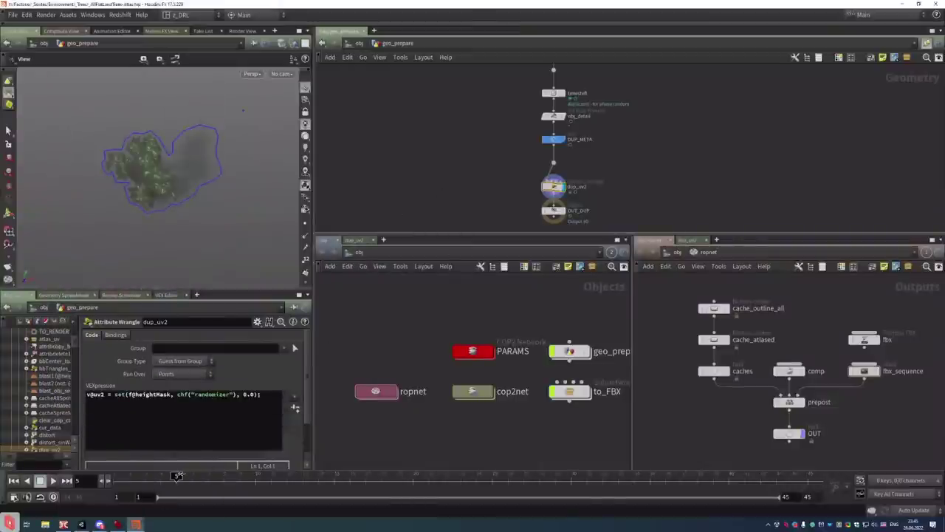
At frame 8, inspect dup_uv2's point and vertex attributes in the Geometry Spreadsheet
{"action": "mouse_move", "coordinate": [130, 478]}
{"action": "left_mouse_down"}
{"action": "mouse_move", "coordinate": [223, 477]}
{"action": "mouse_move", "coordinate": [118, 478]}
{"action": "left_mouse_up"}
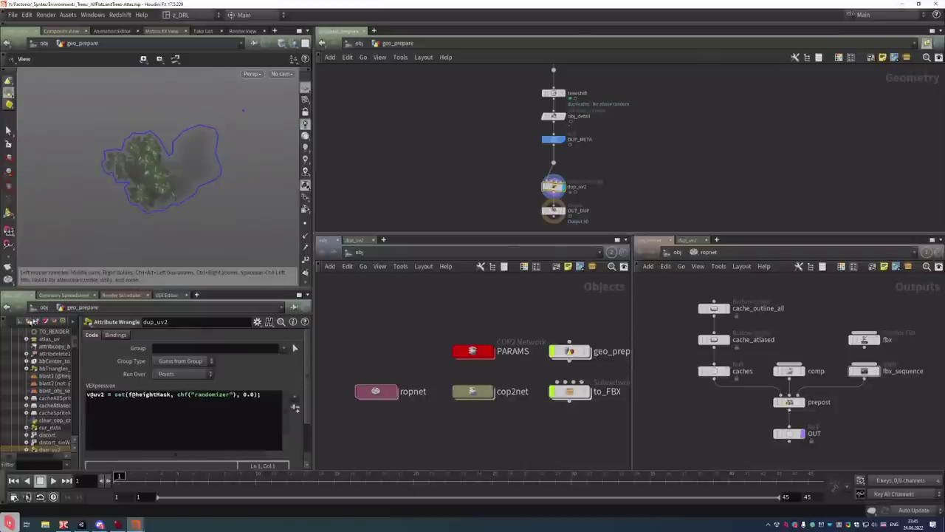
{"action": "left_click", "coordinate": [65, 294]}
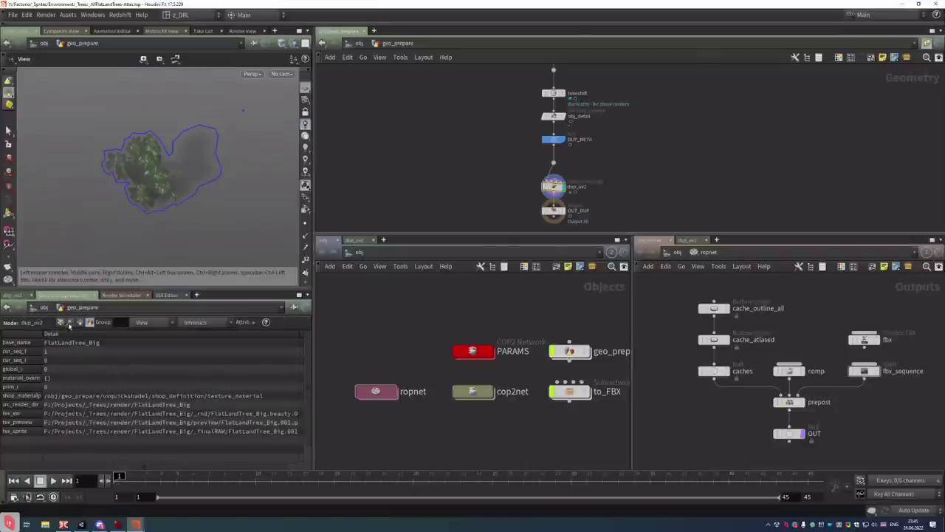
{"action": "left_click", "coordinate": [61, 323]}
{"action": "left_click", "coordinate": [71, 322]}
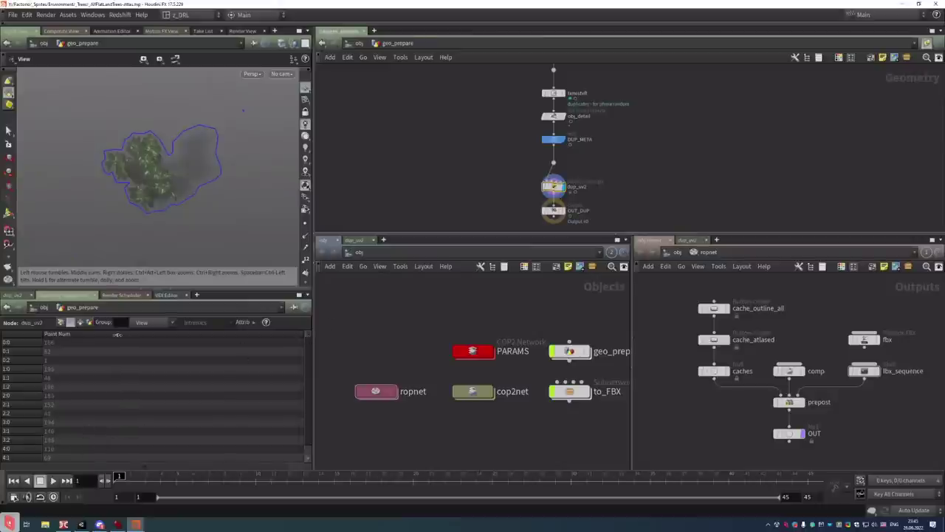
{"action": "left_click_drag", "start_coordinate": [116, 335], "coordinate": [84, 336]}
{"action": "left_click", "coordinate": [59, 323]}
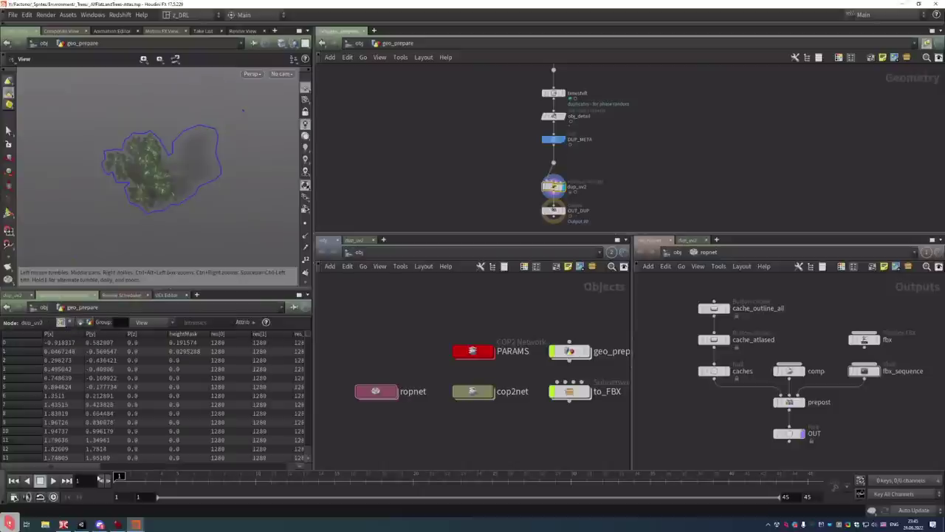
Scrub the timeline back and forth to frame 40, watching the uv2 values change
{"action": "left_click_drag", "start_coordinate": [73, 470], "coordinate": [266, 464]}
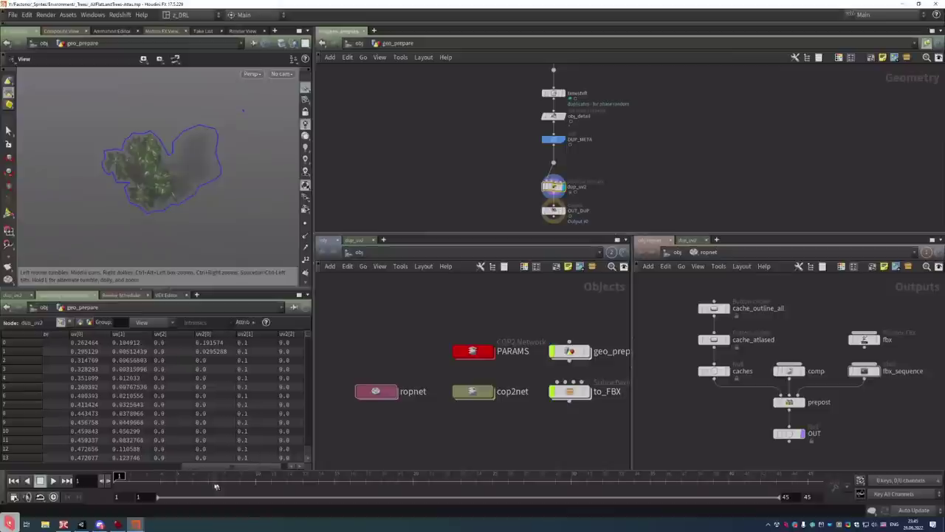
{"action": "left_click_drag", "start_coordinate": [123, 476], "coordinate": [224, 477]}
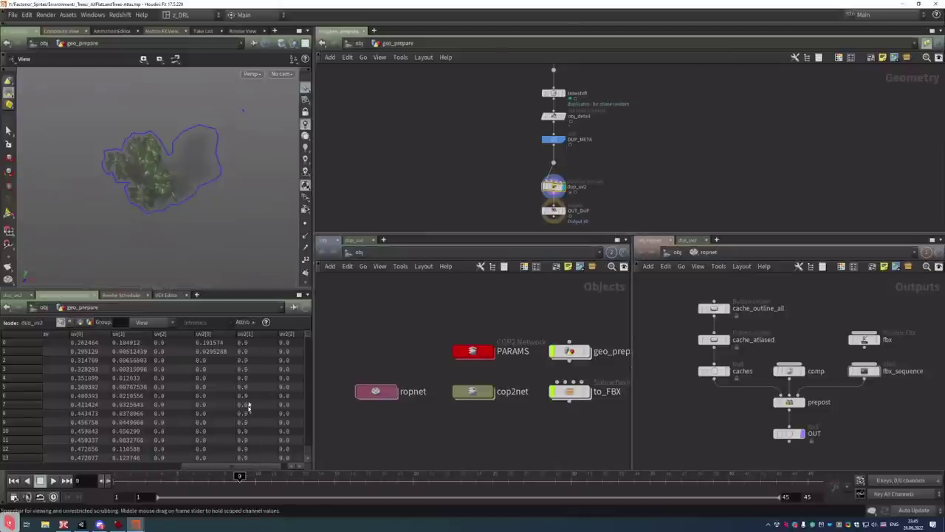
{"action": "left_click_drag", "start_coordinate": [239, 476], "coordinate": [192, 477]}
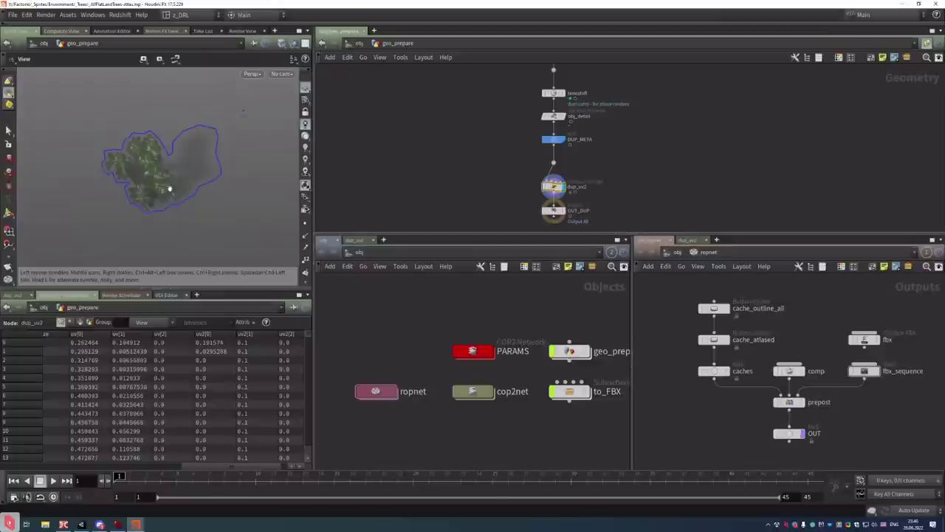
{"action": "mouse_move", "coordinate": [119, 476]}
{"action": "left_mouse_down"}
{"action": "mouse_move", "coordinate": [240, 478]}
{"action": "mouse_move", "coordinate": [176, 478]}
{"action": "left_mouse_up"}
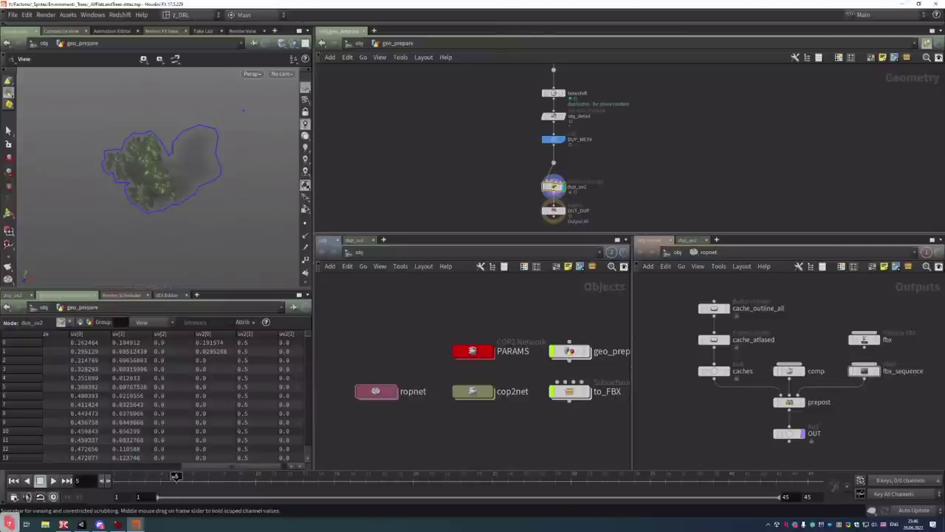
{"action": "left_click_drag", "start_coordinate": [177, 476], "coordinate": [601, 476]}
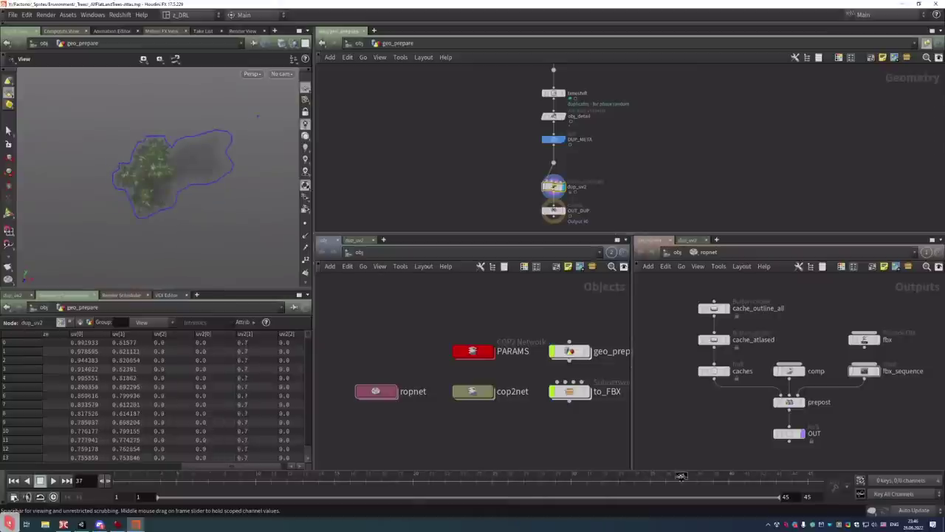
{"action": "mouse_move", "coordinate": [681, 476]}
{"action": "left_mouse_down"}
{"action": "mouse_move", "coordinate": [808, 476]}
{"action": "mouse_move", "coordinate": [492, 476]}
{"action": "left_mouse_up"}
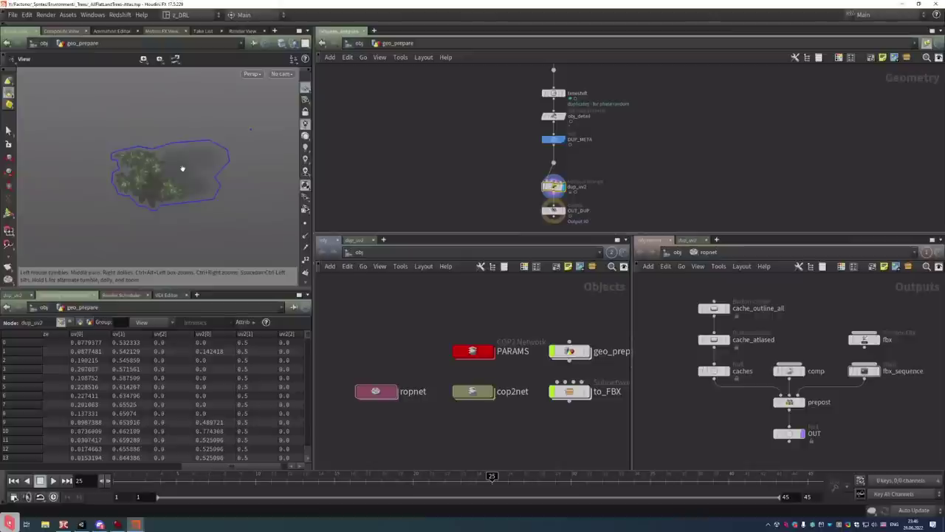
Switch to side and UV views, scrub to frame 33, and pan to the upstream nodes
{"action": "key", "text": "space+4"}
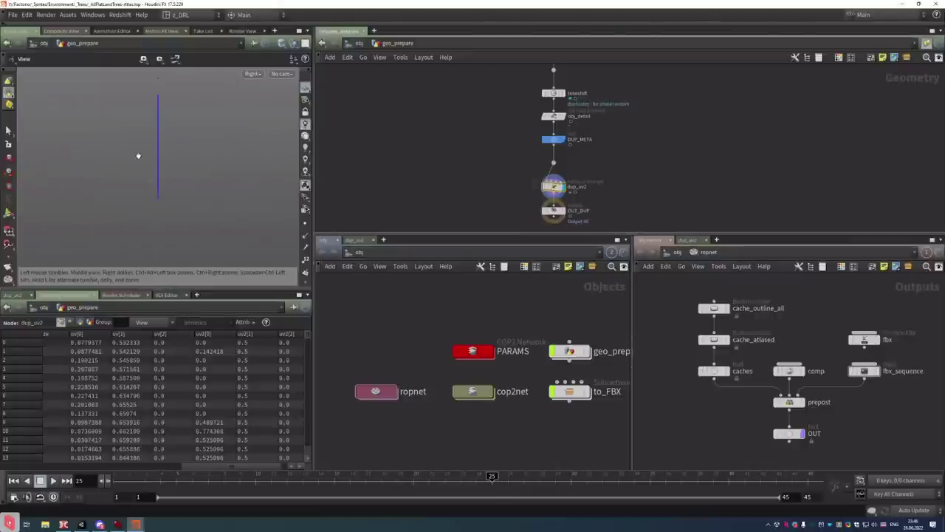
{"action": "key", "text": "space+5"}
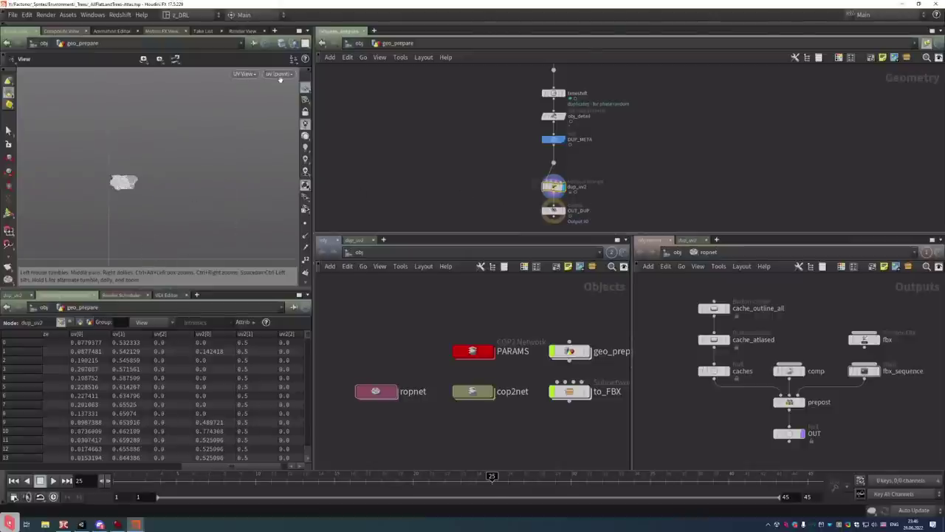
{"action": "left_click", "coordinate": [279, 74]}
{"action": "left_click_drag", "start_coordinate": [171, 476], "coordinate": [618, 476]}
{"action": "middle_click_drag", "start_coordinate": [661, 67], "coordinate": [653, 175]}
{"action": "middle_click_drag", "start_coordinate": [569, 68], "coordinate": [581, 151]}
Display sec_i_pt with its uv_atlased islands, then return the viewport to perspective
{"action": "left_click", "coordinate": [582, 152]}
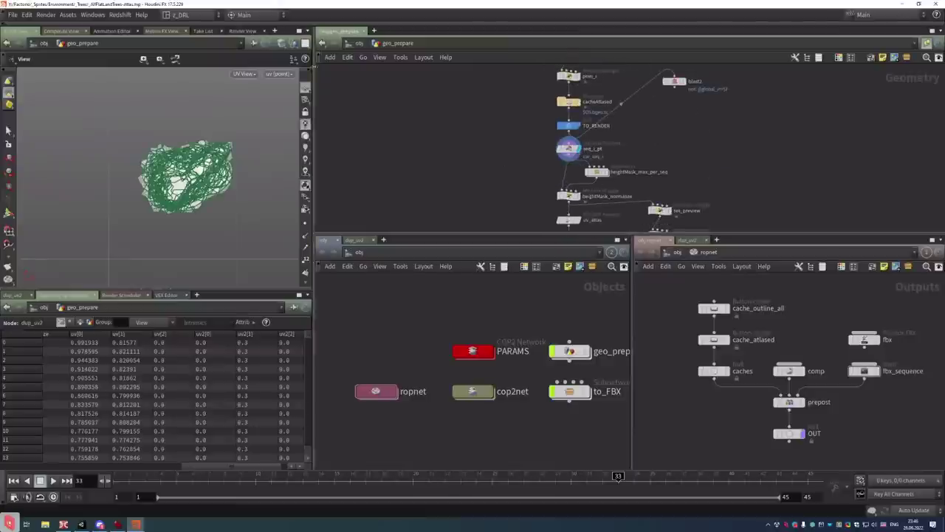
{"action": "left_click", "coordinate": [278, 74]}
{"action": "left_click", "coordinate": [288, 115]}
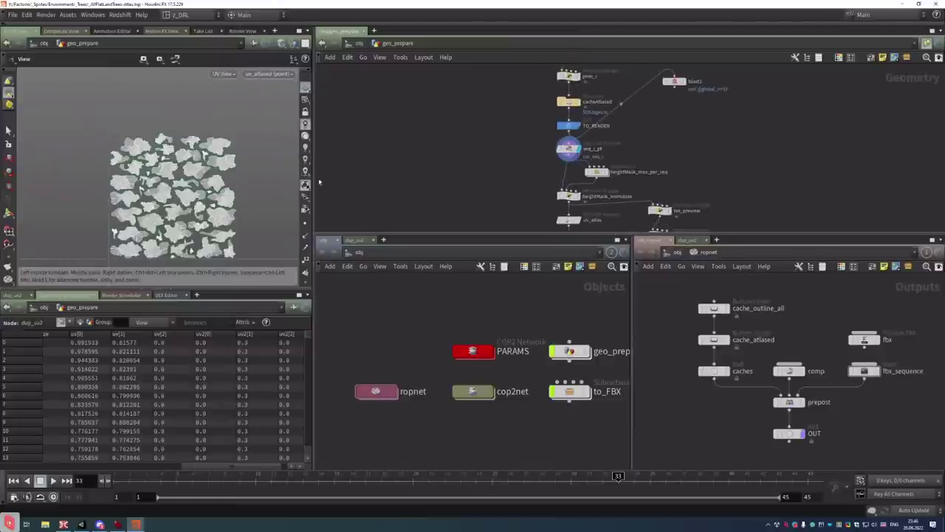
{"action": "key", "text": "space+1"}
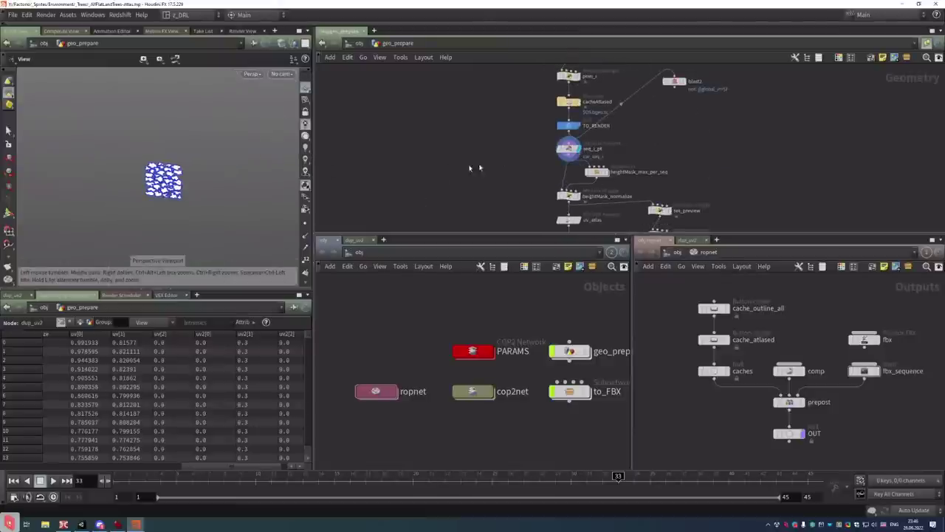
{"action": "scroll", "coordinate": [480, 185], "scroll_direction": "down", "scroll_amount": 5}
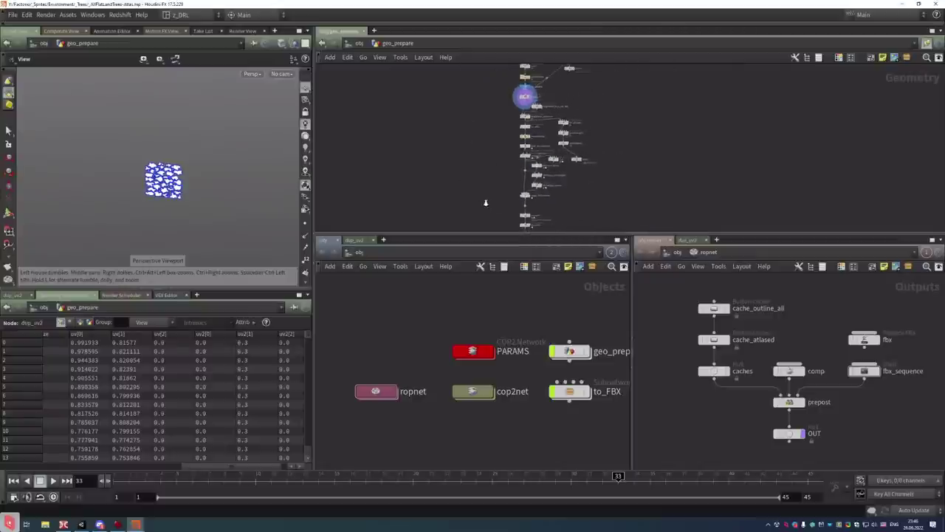
{"action": "scroll", "coordinate": [481, 148], "scroll_direction": "up", "scroll_amount": 3}
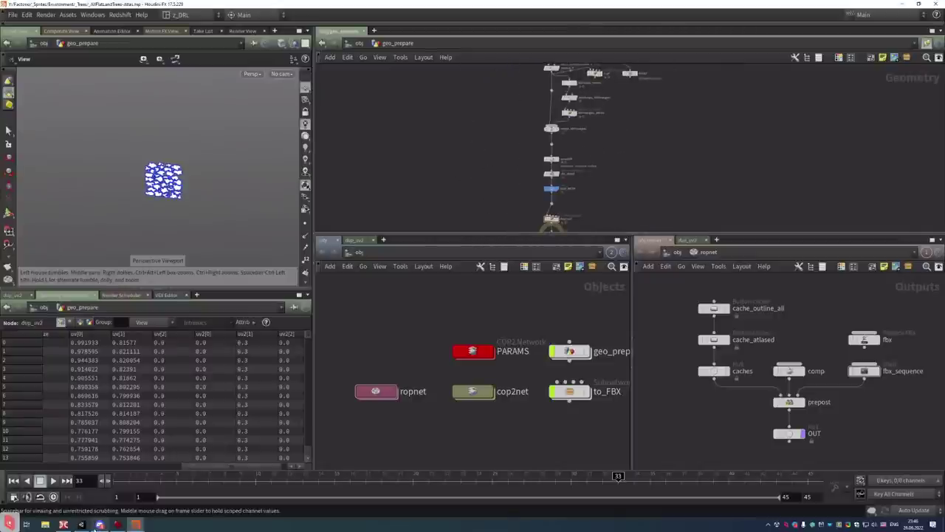
{"action": "mouse_move", "coordinate": [97, 526]}
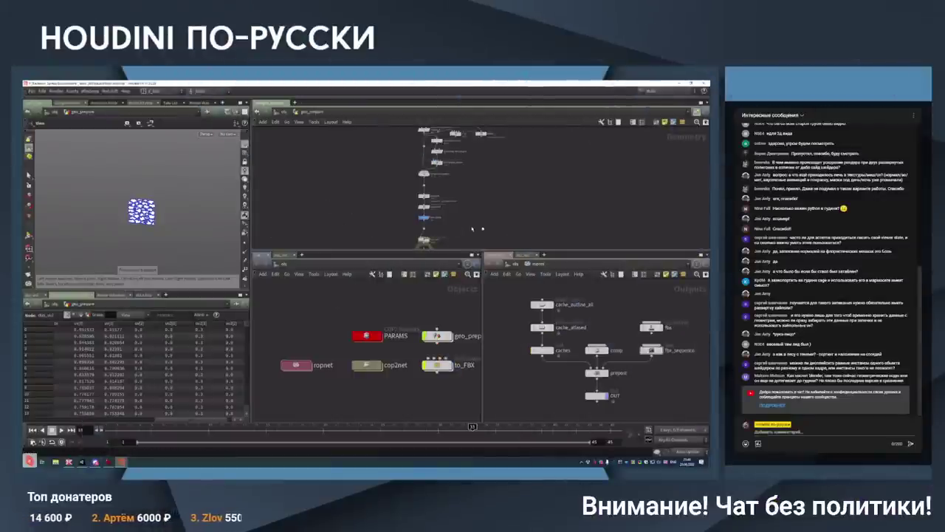
Zoom the network in on the obj_detail, DUP_META, dup_uv2 and OUT_DUP nodes
{"action": "scroll", "coordinate": [473, 229], "scroll_direction": "up", "scroll_amount": 5}
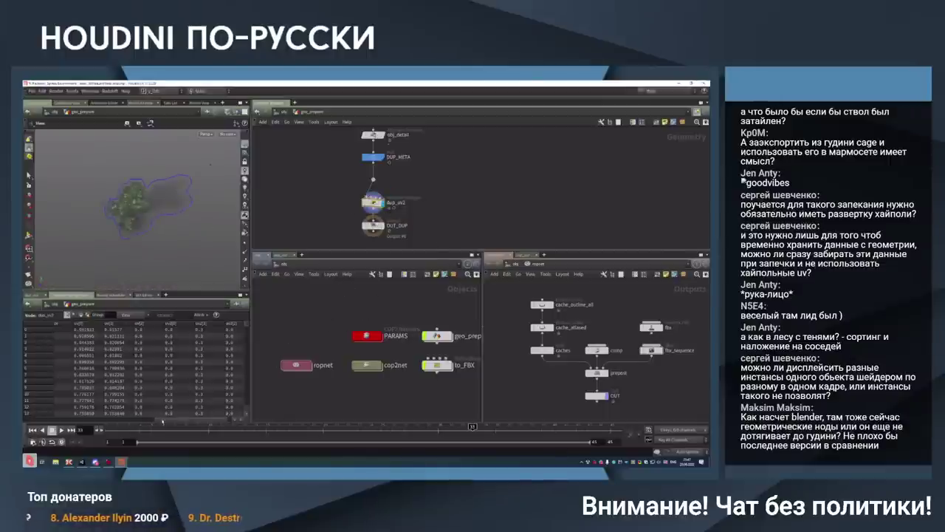
{"action": "left_click_drag", "start_coordinate": [172, 423], "coordinate": [227, 419]}
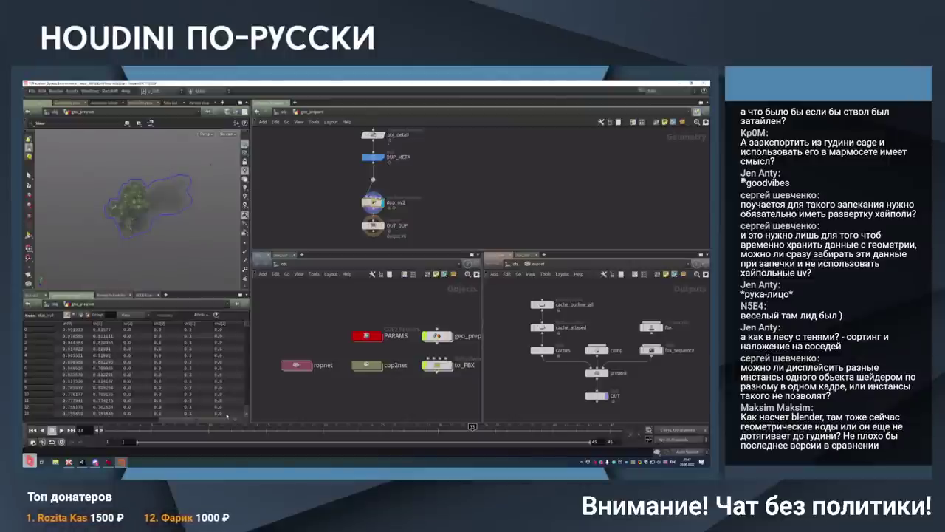
{"action": "left_click", "coordinate": [373, 202]}
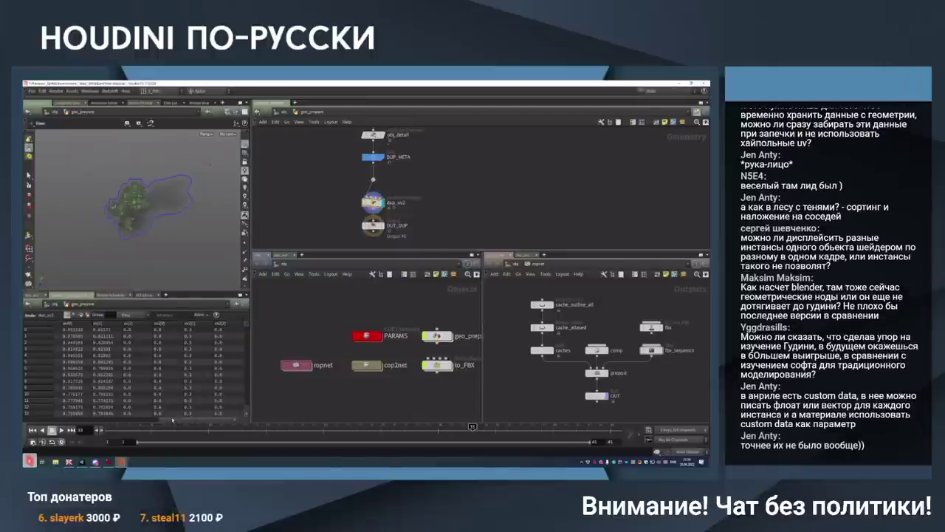
Zoom the network editor to review the geo_prepare nodes
{"action": "scroll", "coordinate": [480, 197], "scroll_direction": "down", "scroll_amount": 8}
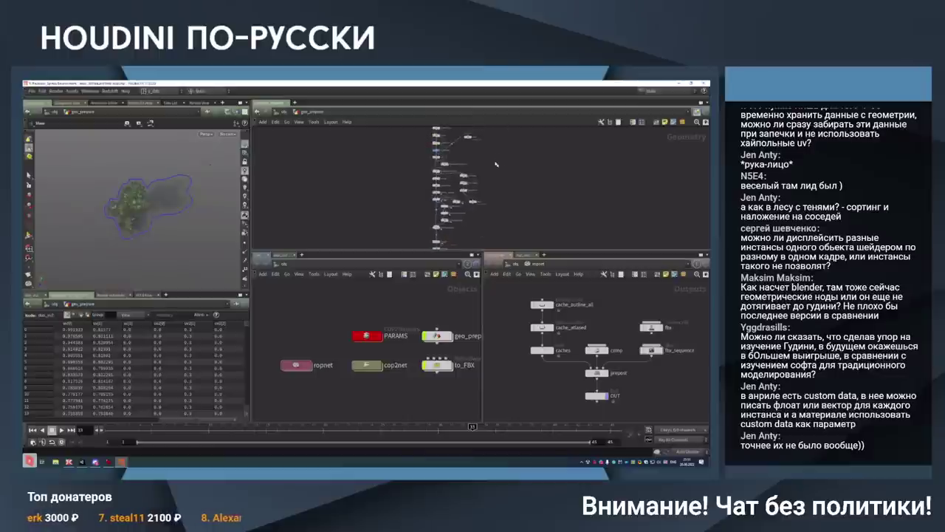
{"action": "scroll", "coordinate": [473, 194], "scroll_direction": "up", "scroll_amount": 6}
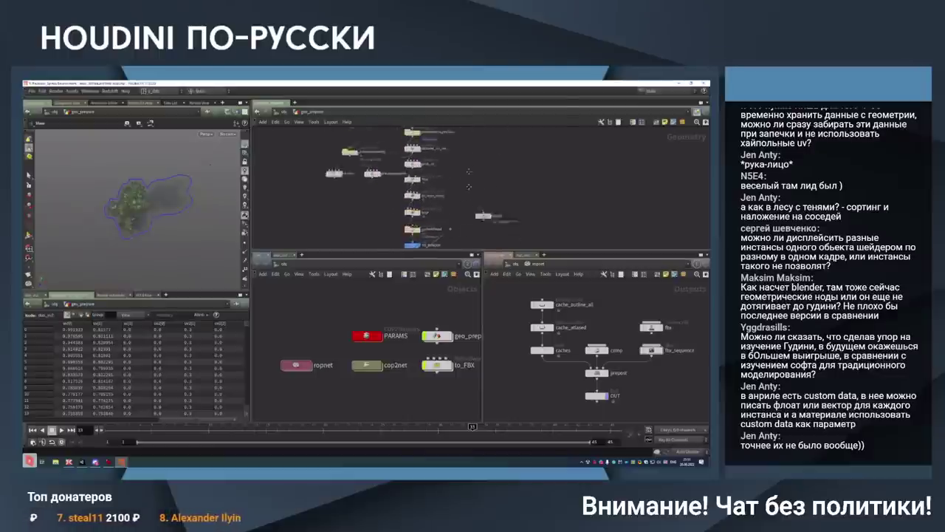
{"action": "scroll", "coordinate": [469, 191], "scroll_direction": "up", "scroll_amount": 3}
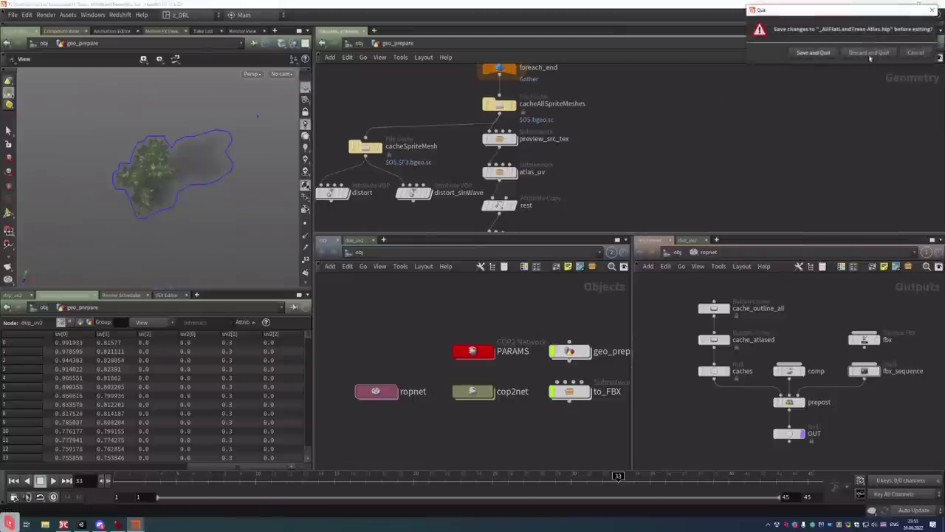
Dismiss the quit prompt, start the game in Unity, and close the Houdini window
{"action": "key", "text": "Escape"}
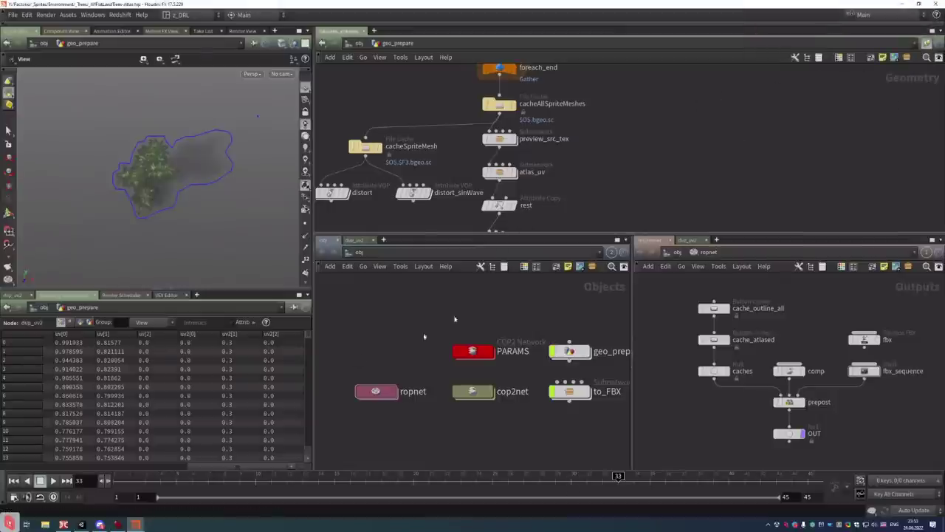
{"action": "left_click", "coordinate": [139, 523]}
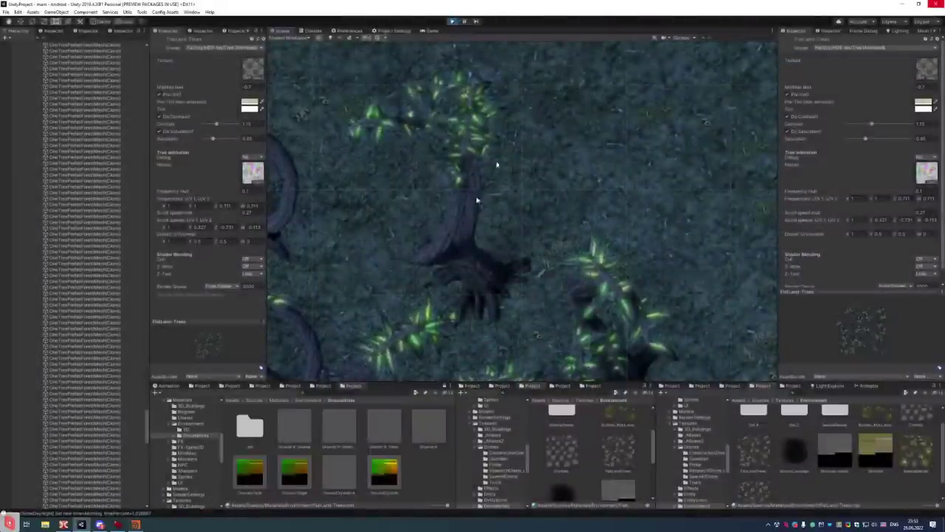
{"action": "key", "text": "alt+Tab"}
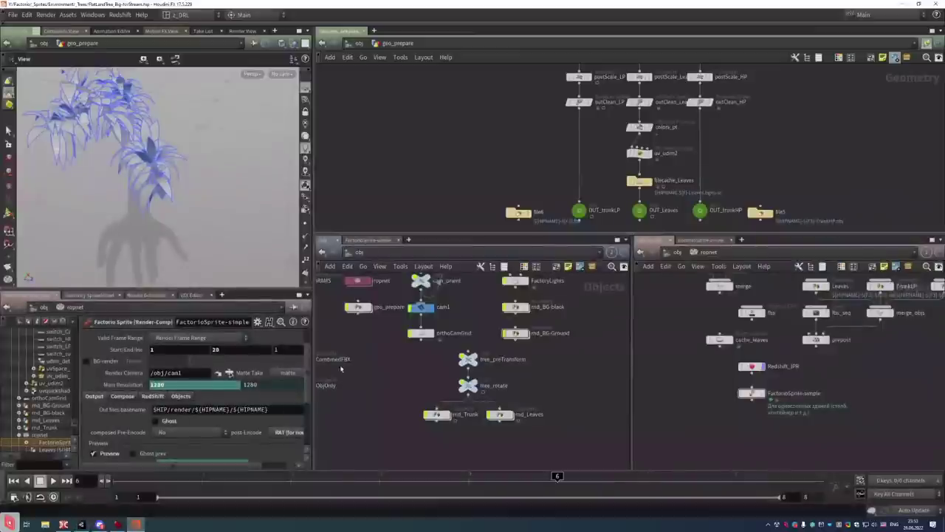
{"action": "left_click", "coordinate": [940, 5]}
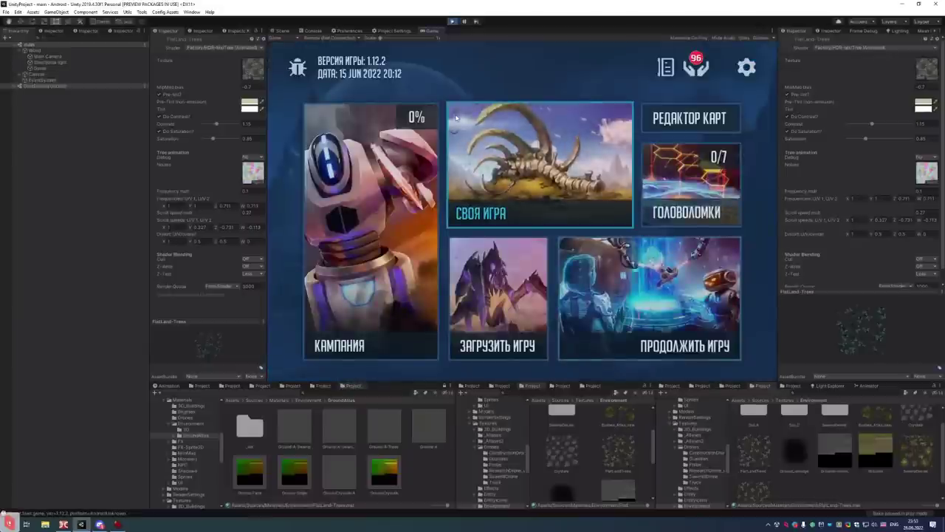
Load the 08 Jun 2022 save from the ЗАГРУЗИТЬ ИГРУ save list
{"action": "left_click", "coordinate": [496, 319]}
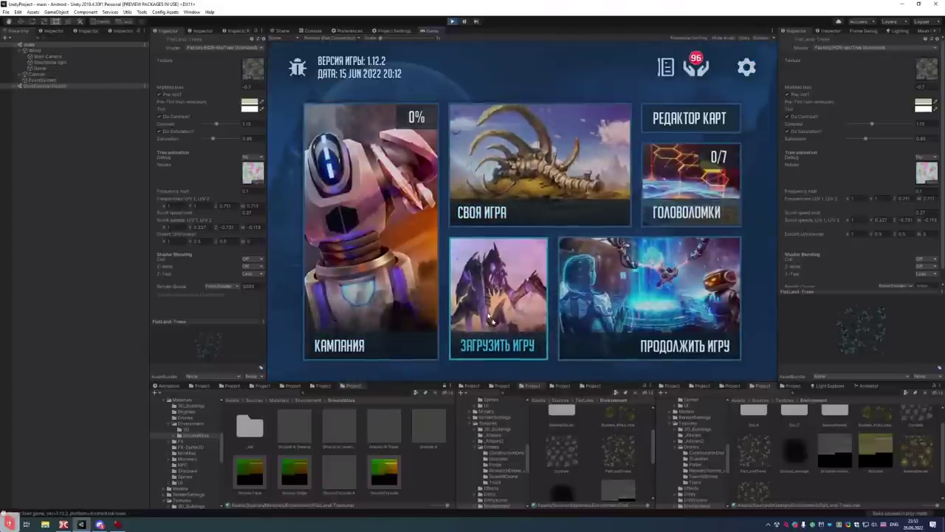
{"action": "scroll", "coordinate": [390, 171], "scroll_direction": "down", "scroll_amount": 10}
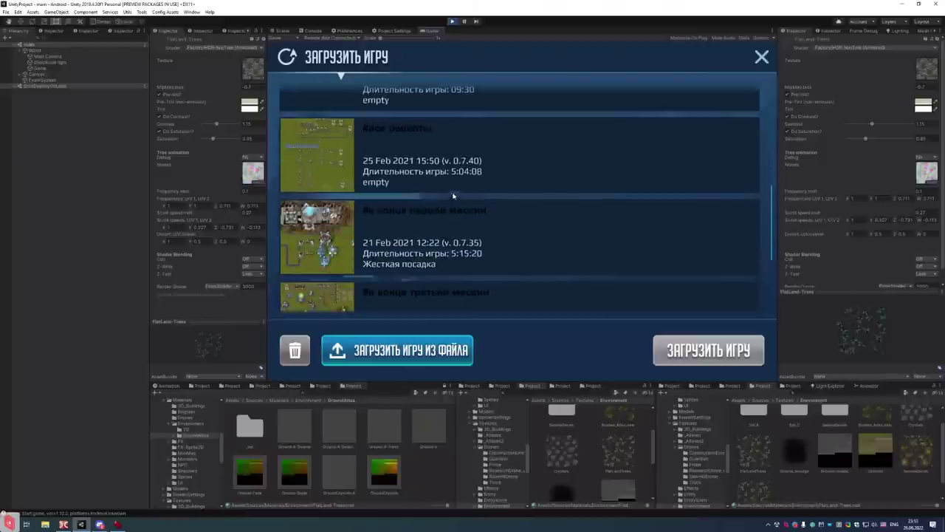
{"action": "scroll", "coordinate": [392, 185], "scroll_direction": "up", "scroll_amount": 2}
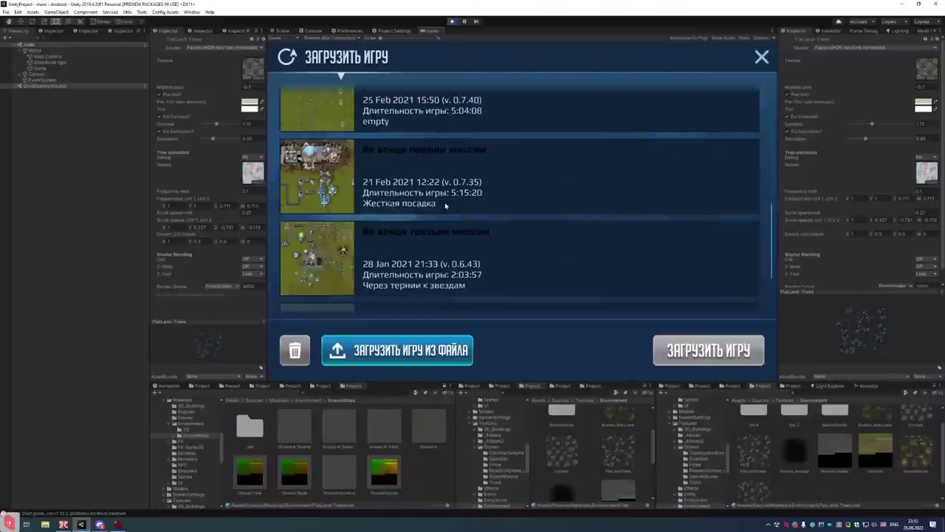
{"action": "scroll", "coordinate": [425, 205], "scroll_direction": "down", "scroll_amount": 2}
{"action": "scroll", "coordinate": [423, 217], "scroll_direction": "up", "scroll_amount": 10}
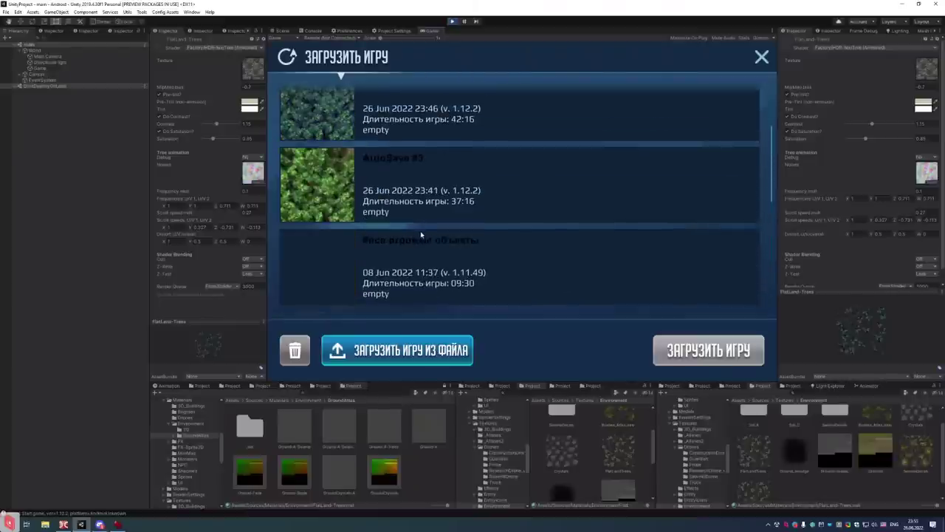
{"action": "left_click", "coordinate": [418, 244]}
{"action": "left_click", "coordinate": [736, 359]}
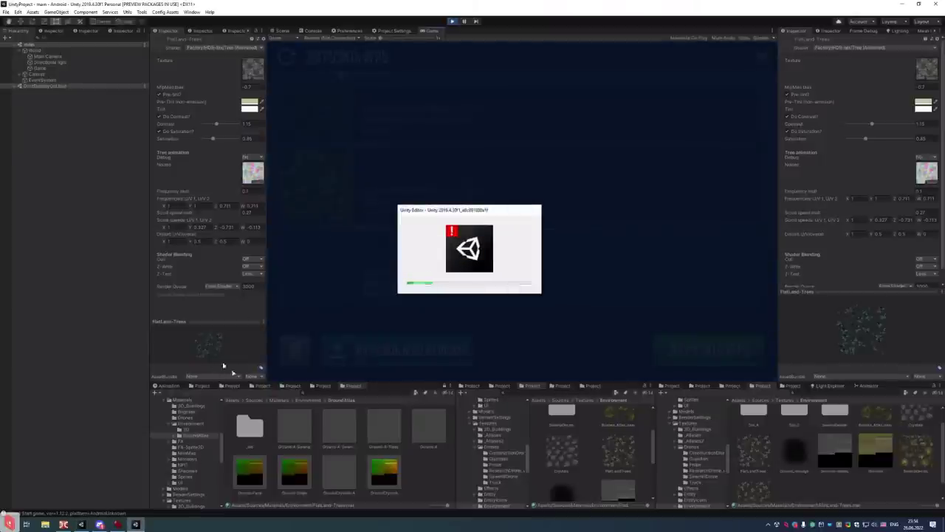
Close the image viewer and Unity crash report, then reopen UnityProject from Unity Hub
{"action": "left_click", "coordinate": [118, 525]}
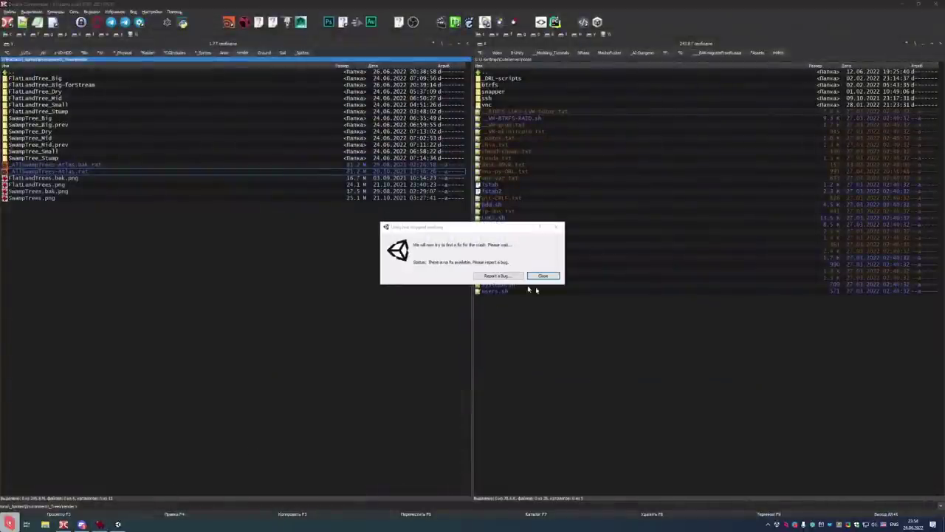
{"action": "left_click", "coordinate": [100, 524]}
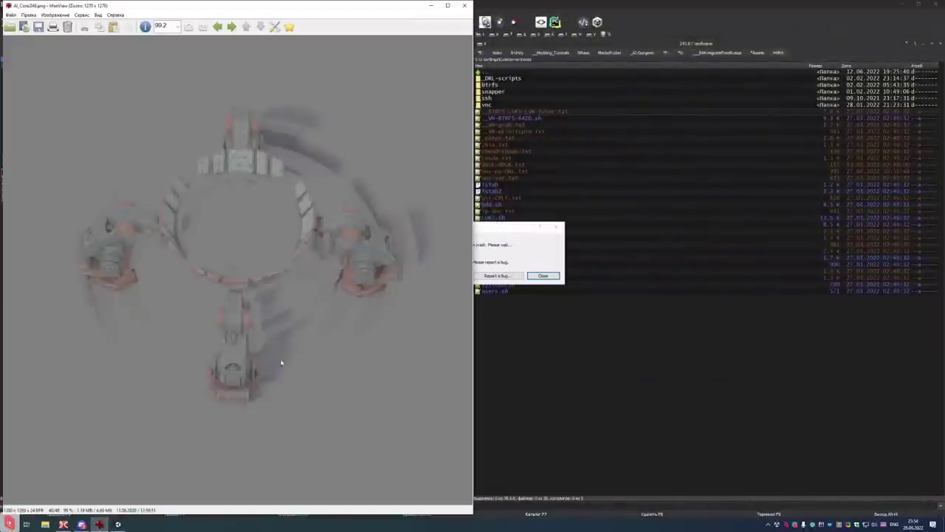
{"action": "left_click", "coordinate": [465, 6]}
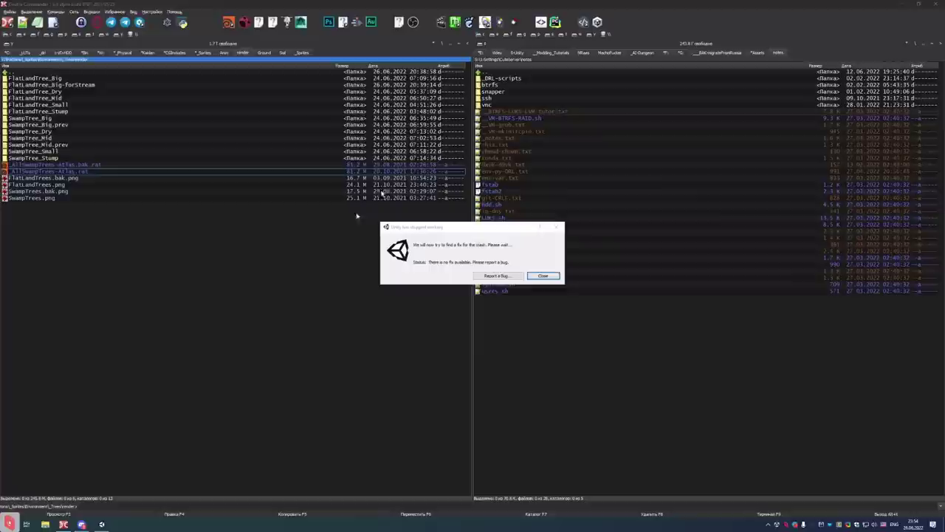
{"action": "left_click", "coordinate": [549, 277]}
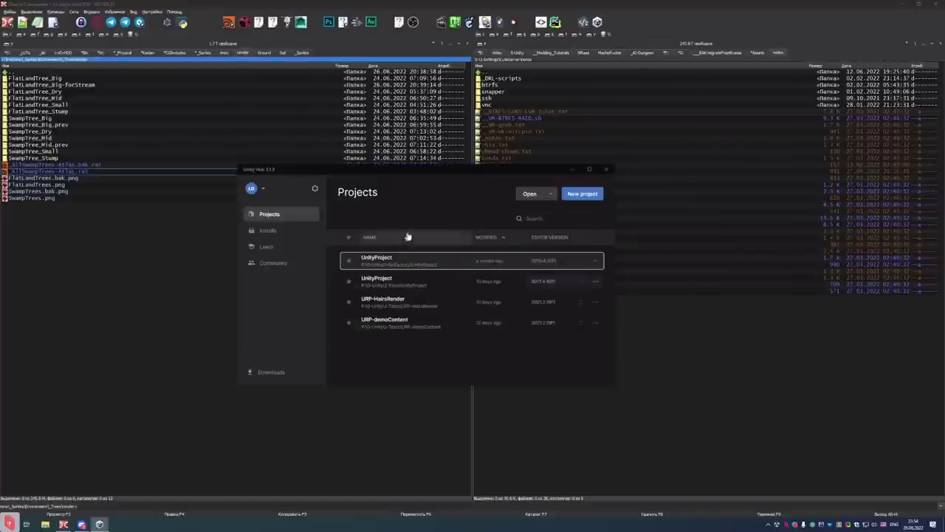
{"action": "left_click", "coordinate": [417, 259]}
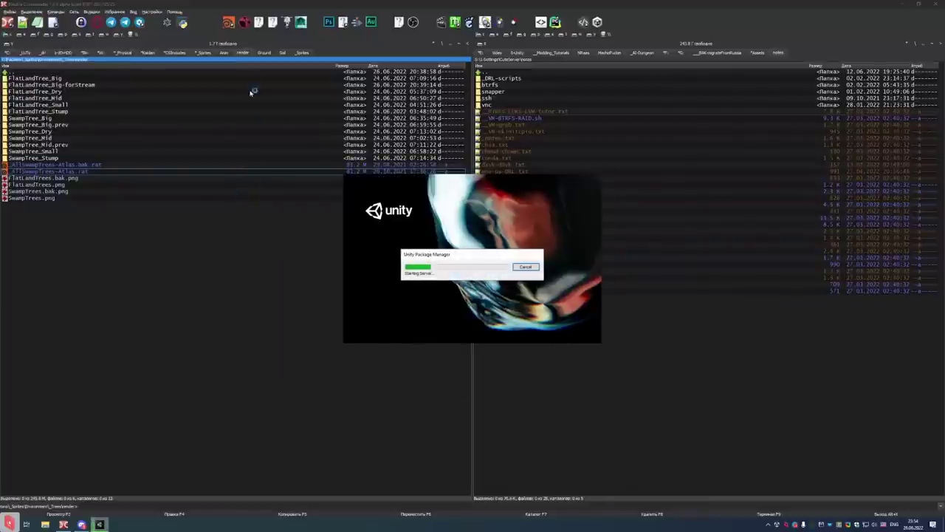
{"action": "left_click", "coordinate": [223, 52]}
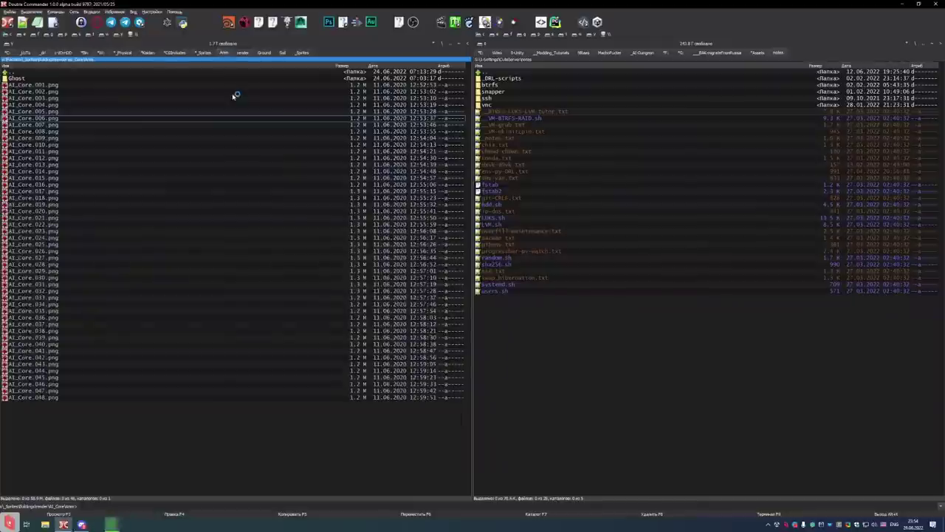
Browse the render and Soil folders up to Ground and select Soil_forStream.hip
{"action": "left_click", "coordinate": [251, 54]}
{"action": "key", "text": "BackSpace"}
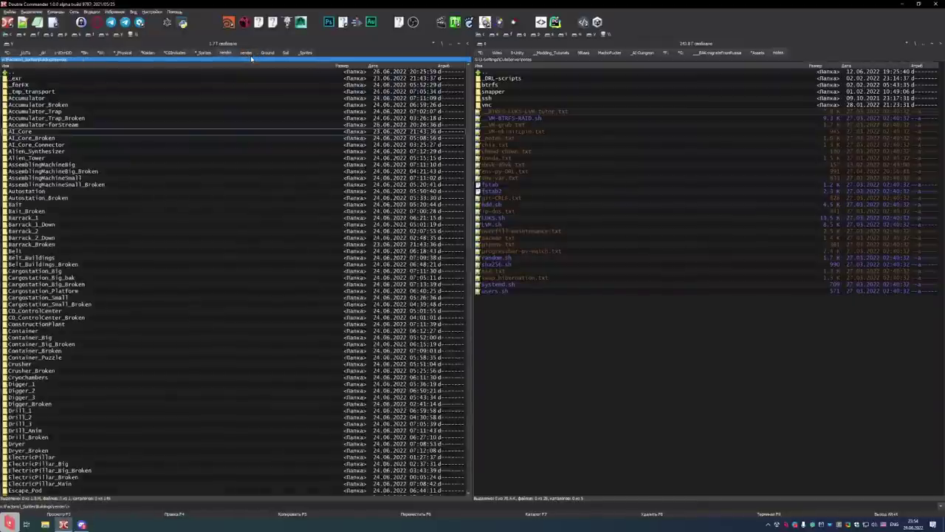
{"action": "key", "text": "Return"}
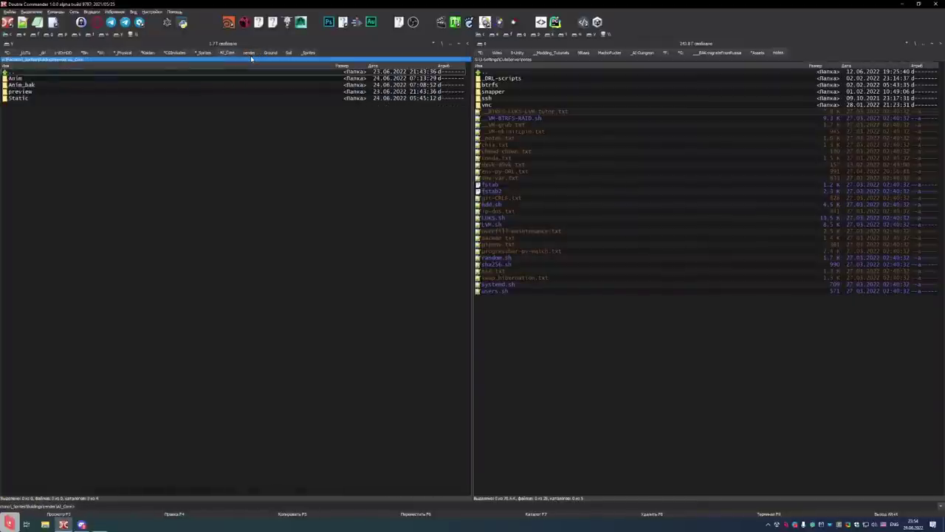
{"action": "left_click", "coordinate": [289, 53]}
{"action": "key", "text": "BackSpace"}
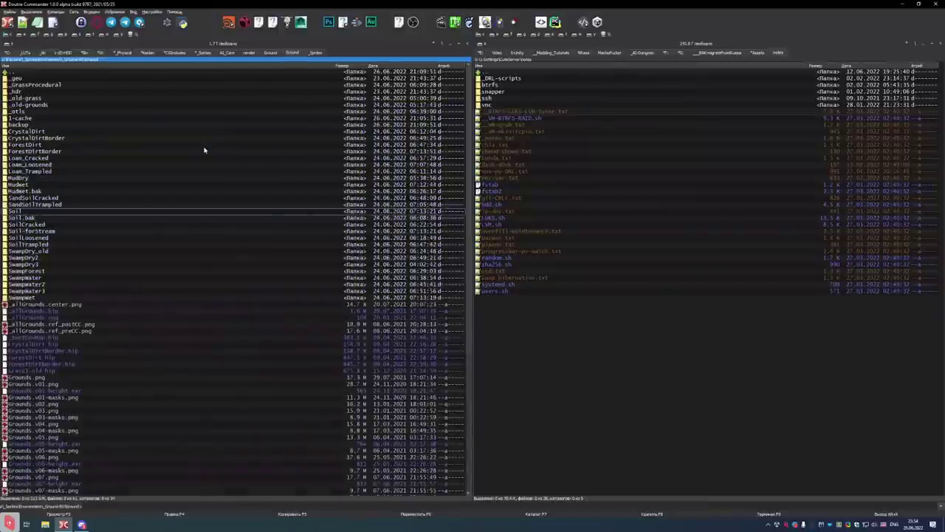
{"action": "scroll", "coordinate": [205, 151], "scroll_direction": "down", "scroll_amount": 10}
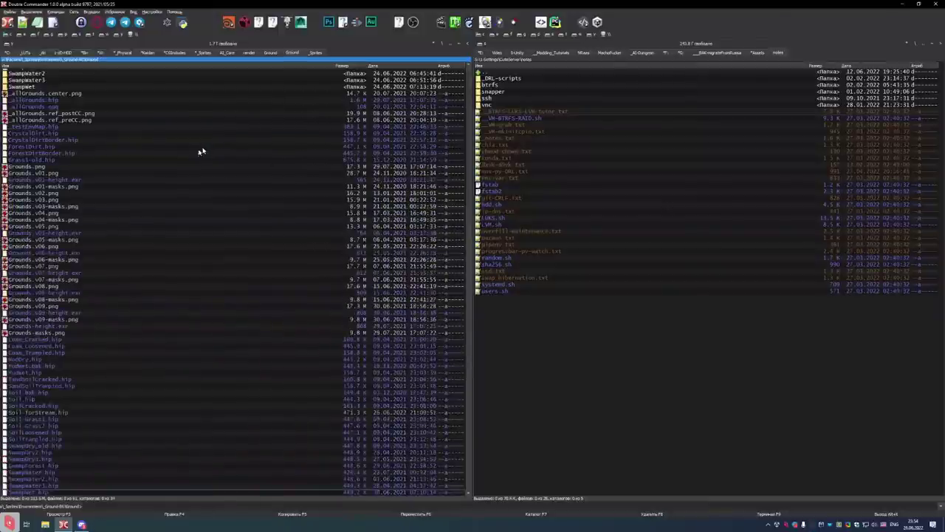
{"action": "left_click", "coordinate": [47, 413]}
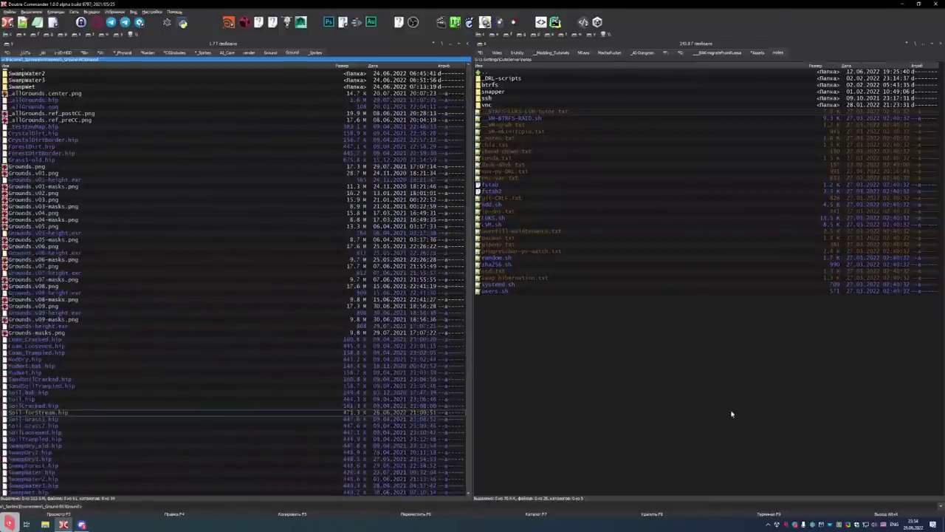
Check the running Unity Editor processes in Task Manager
{"action": "right_click", "coordinate": [777, 525]}
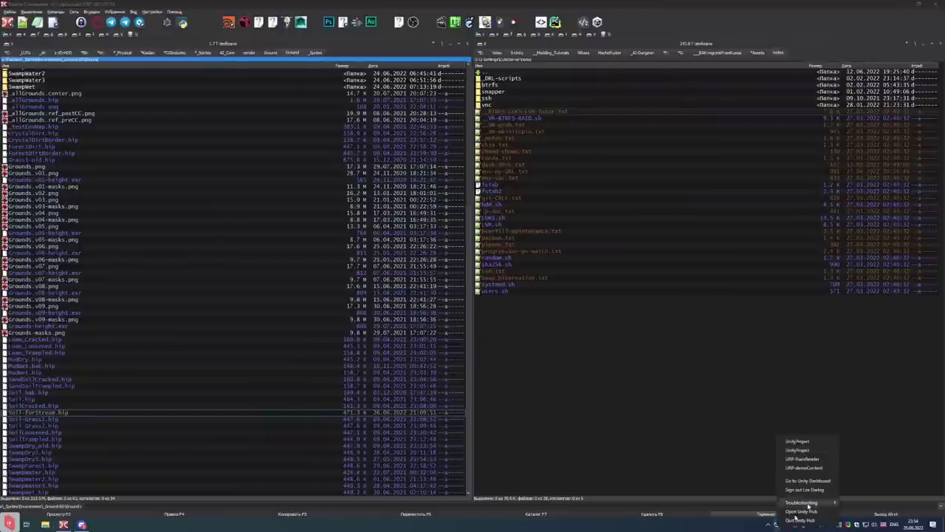
{"action": "left_click", "coordinate": [777, 516]}
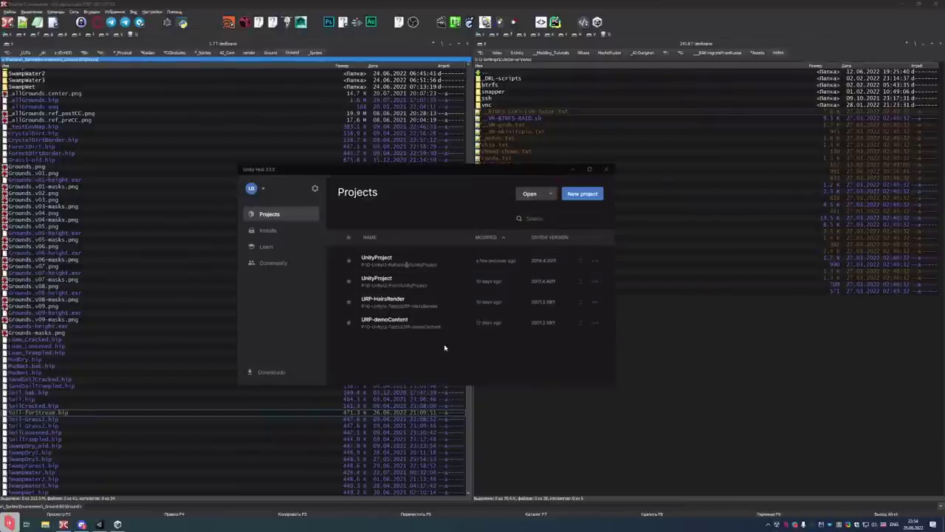
{"action": "key", "text": "ctrl+shift+Escape"}
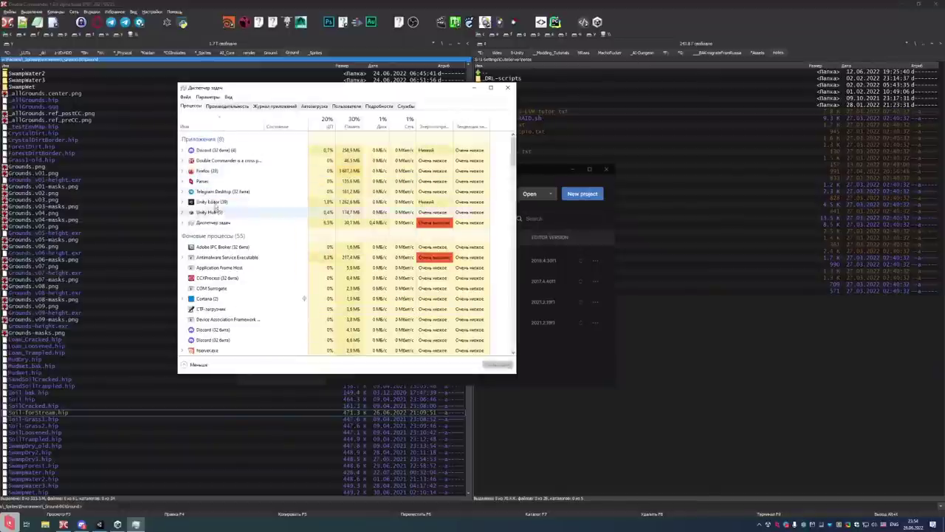
{"action": "left_click", "coordinate": [184, 202]}
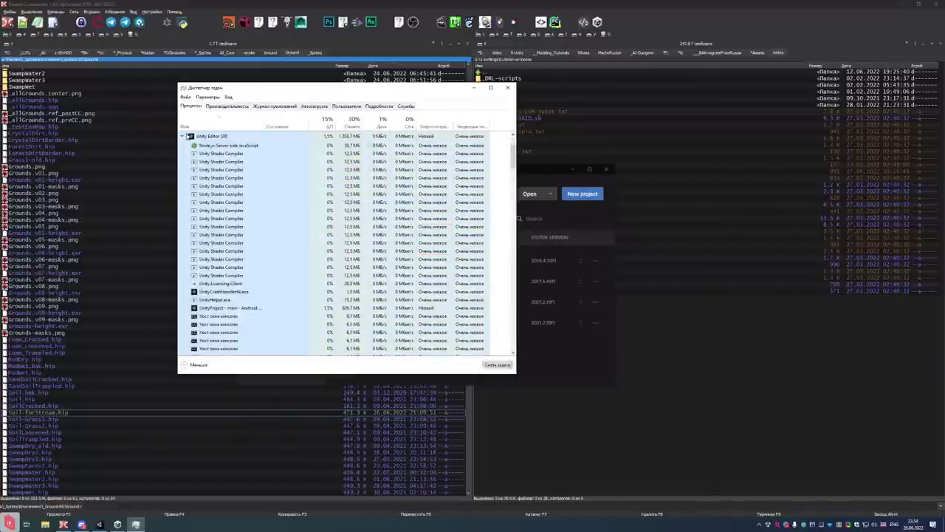
{"action": "left_click", "coordinate": [183, 137]}
Close Task Manager, maximize the Unity Editor and enter Play mode
{"action": "left_click", "coordinate": [508, 87]}
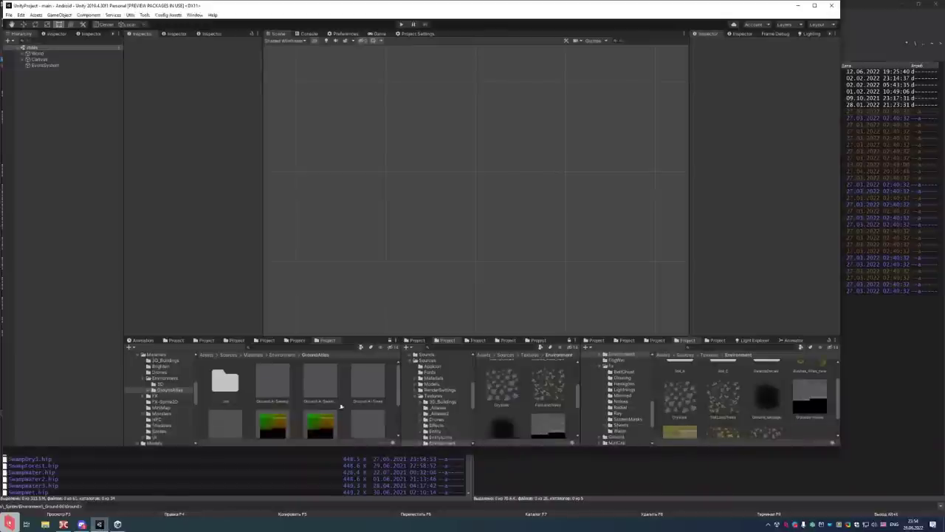
{"action": "left_click", "coordinate": [814, 6]}
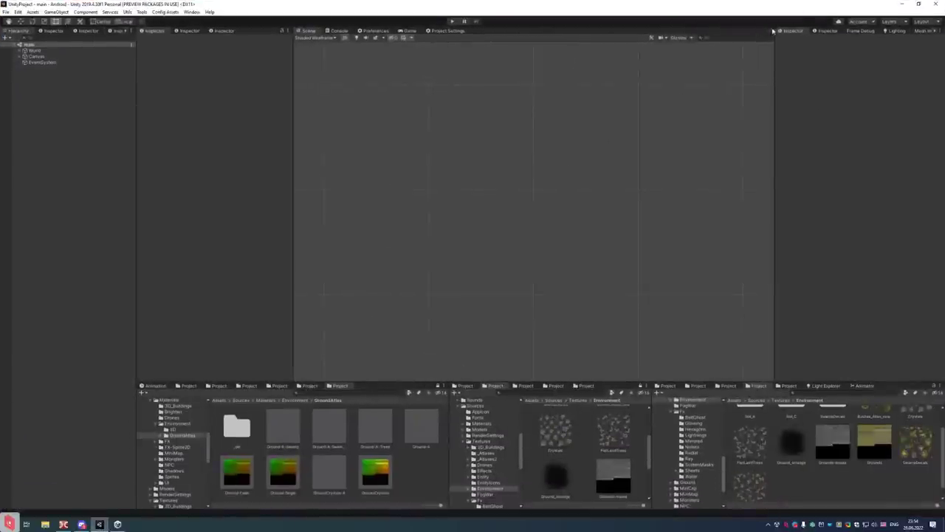
{"action": "left_click", "coordinate": [453, 22]}
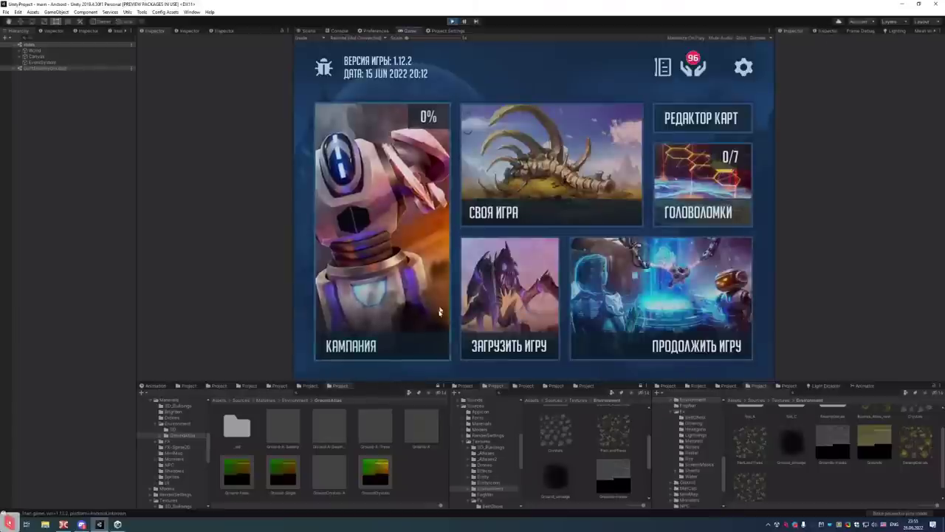
Load the '#все игровые объекты' save from the ЗАГРУЗИТЬ ИГРУ list
{"action": "left_click", "coordinate": [500, 298]}
{"action": "scroll", "coordinate": [619, 200], "scroll_direction": "down", "scroll_amount": 3}
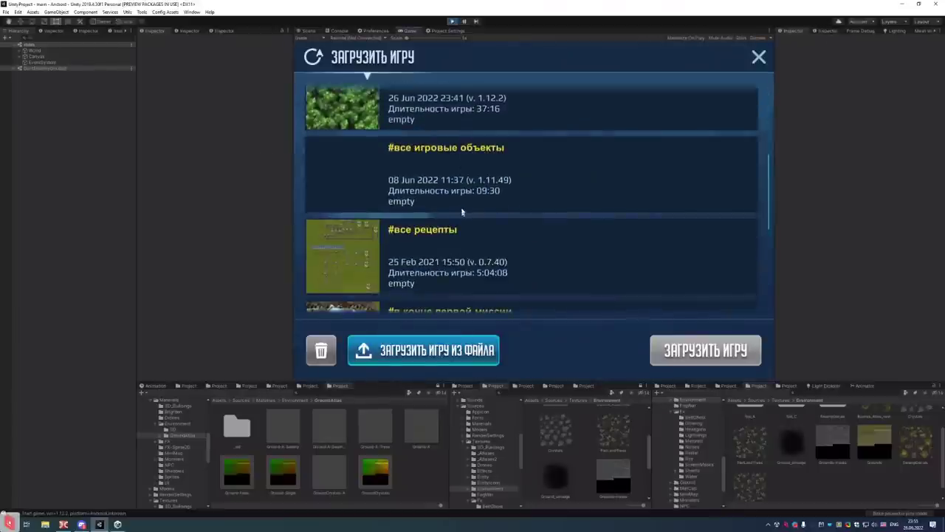
{"action": "left_click", "coordinate": [619, 177]}
{"action": "left_click", "coordinate": [706, 358]}
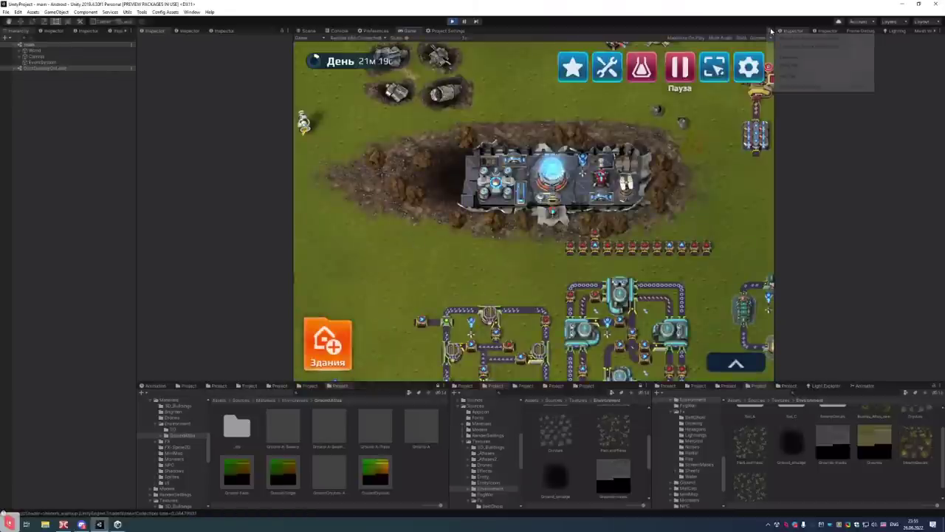
{"action": "left_click", "coordinate": [772, 31]}
{"action": "left_click", "coordinate": [791, 59]}
{"action": "scroll", "coordinate": [717, 228], "scroll_direction": "down", "scroll_amount": 10}
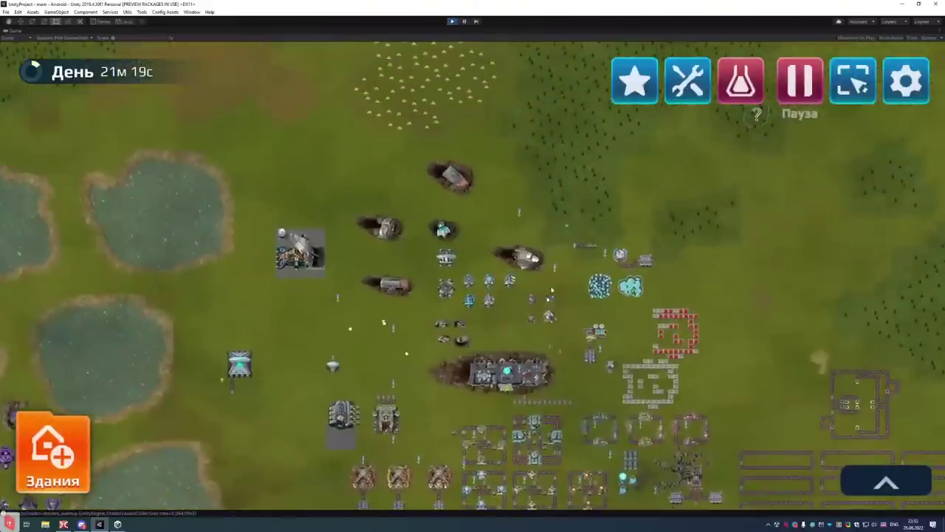
{"action": "left_click_drag", "start_coordinate": [473, 266], "coordinate": [638, 225]}
{"action": "left_click_drag", "start_coordinate": [566, 270], "coordinate": [555, 234]}
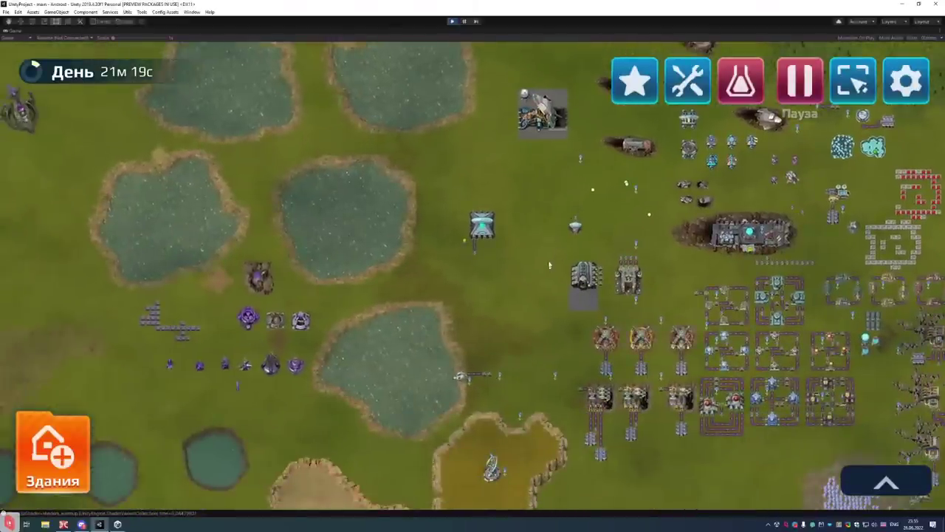
{"action": "scroll", "coordinate": [488, 271], "scroll_direction": "up", "scroll_amount": 5}
{"action": "scroll", "coordinate": [572, 236], "scroll_direction": "down", "scroll_amount": 3}
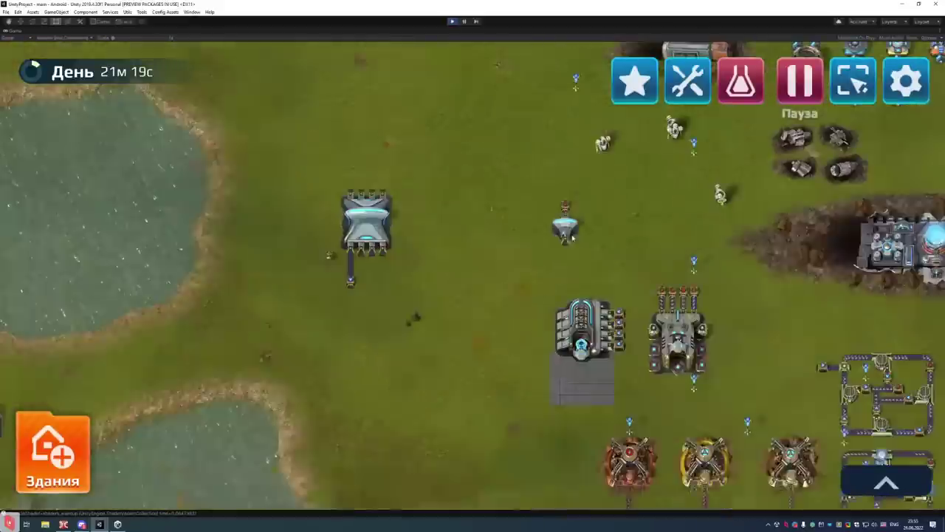
{"action": "left_click_drag", "start_coordinate": [572, 236], "coordinate": [496, 265]}
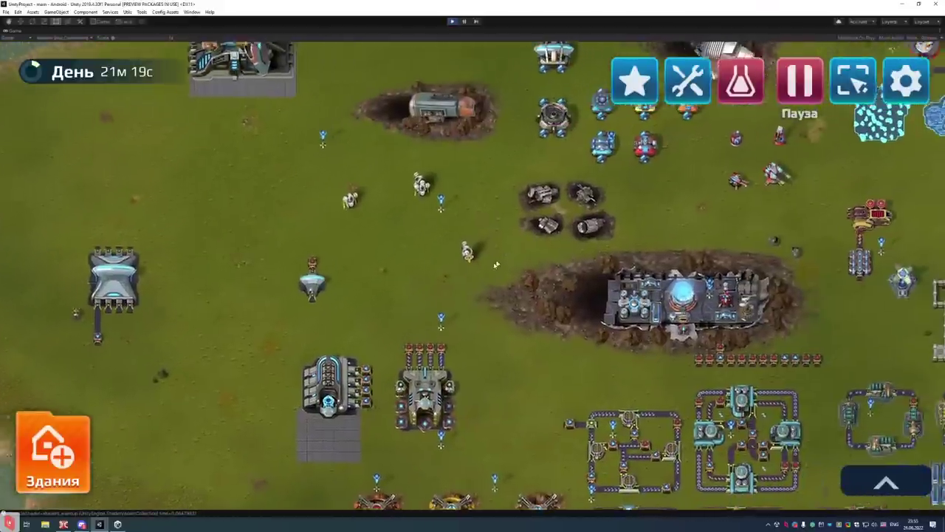
{"action": "scroll", "coordinate": [450, 212], "scroll_direction": "up", "scroll_amount": 4}
{"action": "scroll", "coordinate": [450, 222], "scroll_direction": "down", "scroll_amount": 3}
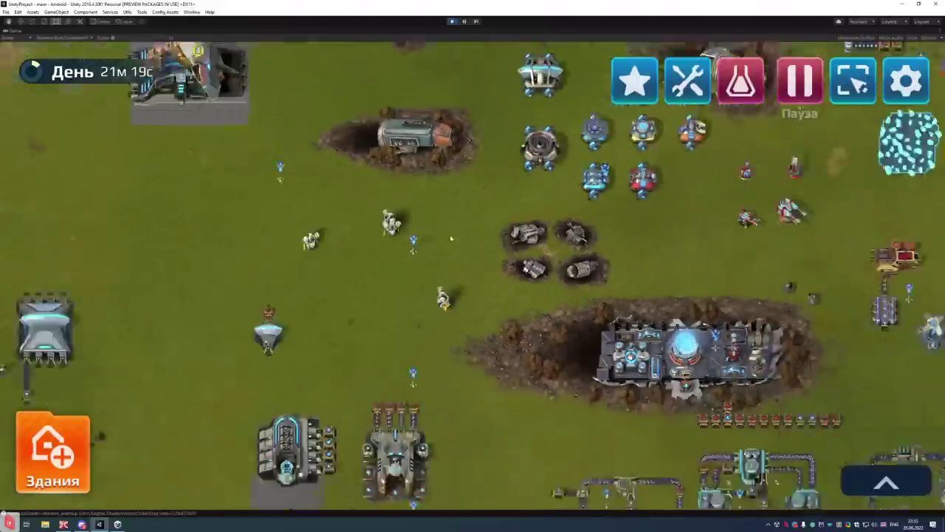
{"action": "scroll", "coordinate": [454, 237], "scroll_direction": "down", "scroll_amount": 1}
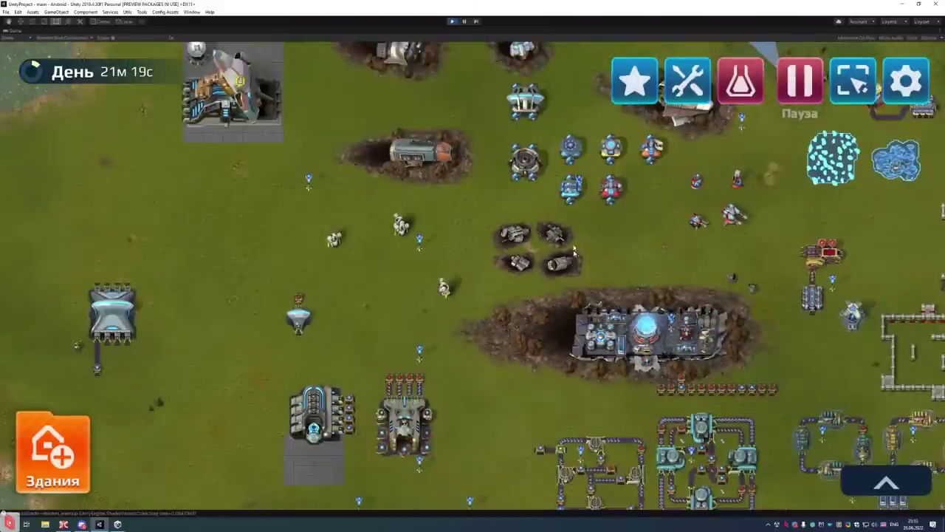
{"action": "scroll", "coordinate": [574, 251], "scroll_direction": "down", "scroll_amount": 2}
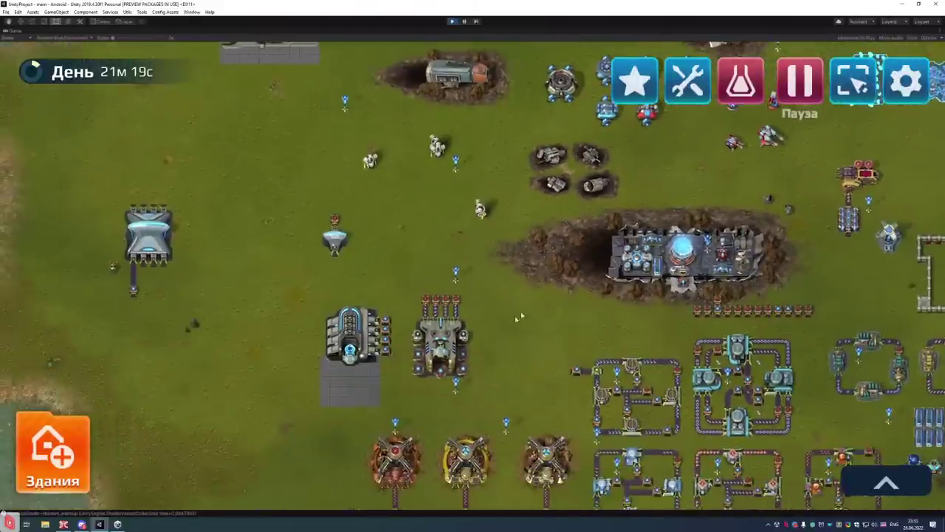
{"action": "scroll", "coordinate": [570, 215], "scroll_direction": "up", "scroll_amount": 2}
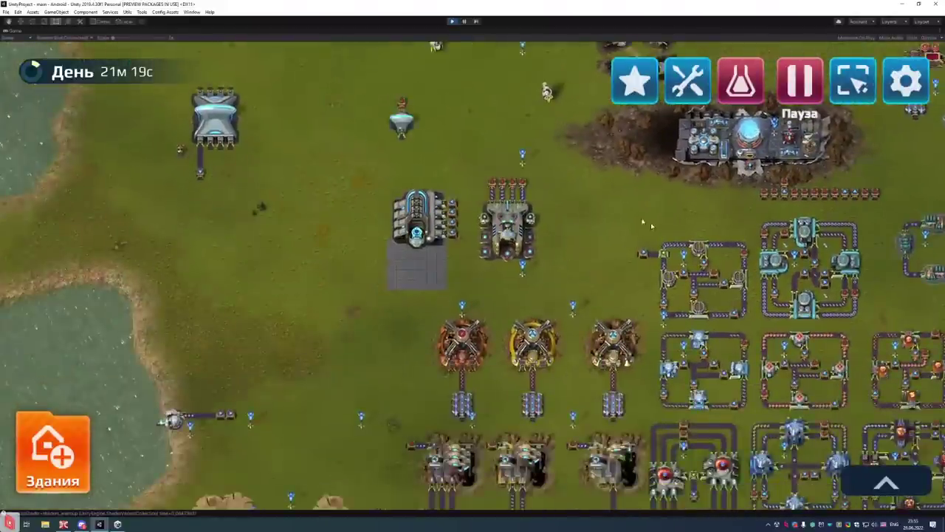
{"action": "scroll", "coordinate": [650, 222], "scroll_direction": "down", "scroll_amount": 2}
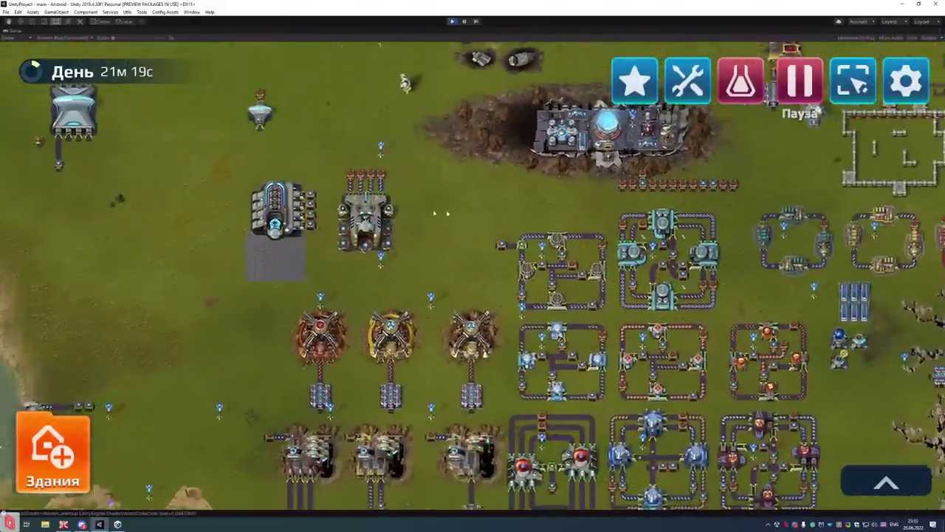
{"action": "scroll", "coordinate": [460, 267], "scroll_direction": "up", "scroll_amount": 2}
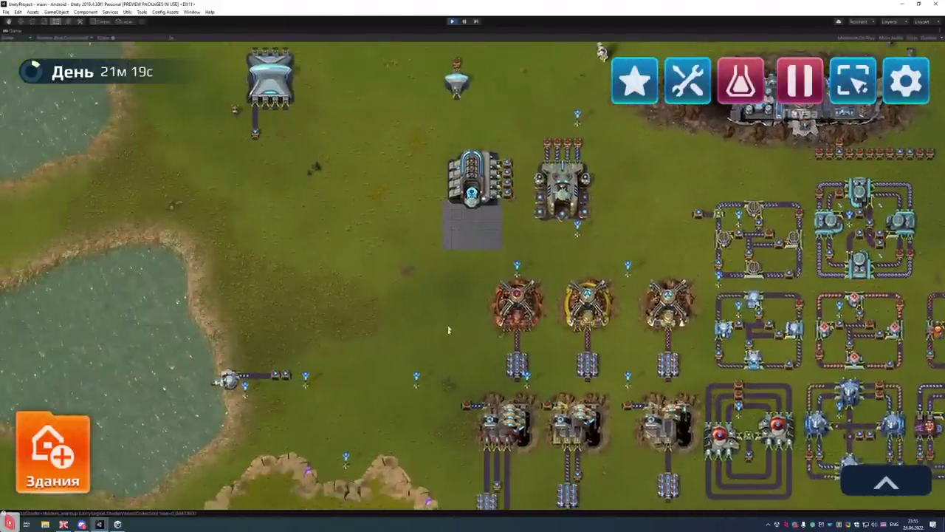
{"action": "scroll", "coordinate": [449, 330], "scroll_direction": "down", "scroll_amount": 2}
{"action": "scroll", "coordinate": [455, 211], "scroll_direction": "up", "scroll_amount": 2}
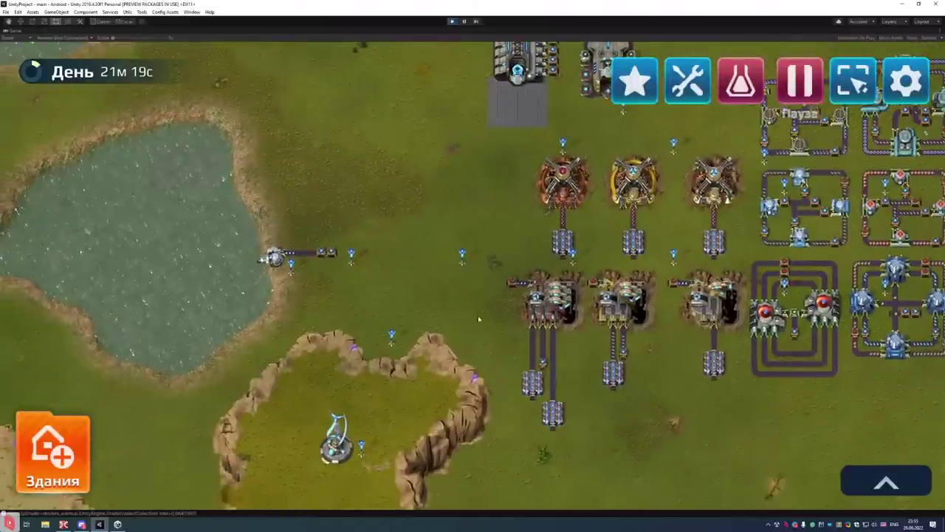
{"action": "left_click_drag", "start_coordinate": [478, 319], "coordinate": [477, 254]}
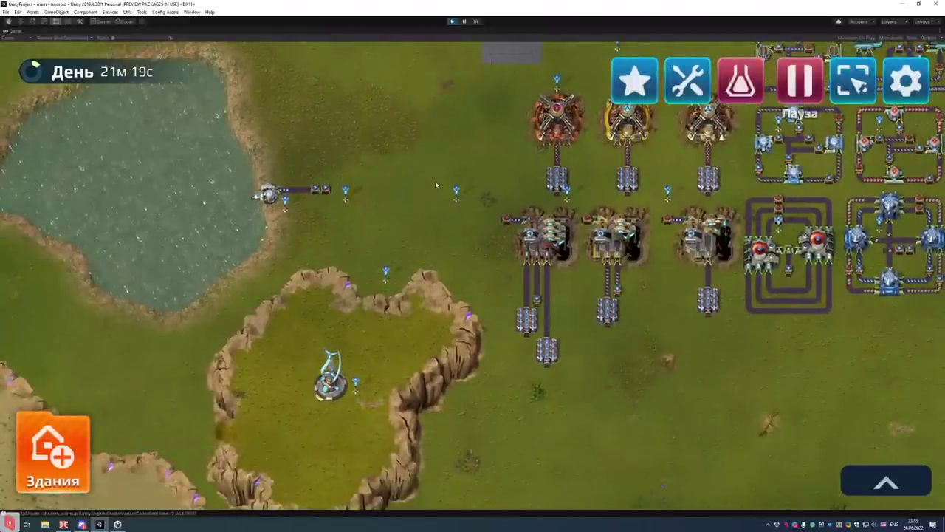
{"action": "left_click_drag", "start_coordinate": [436, 184], "coordinate": [494, 281]}
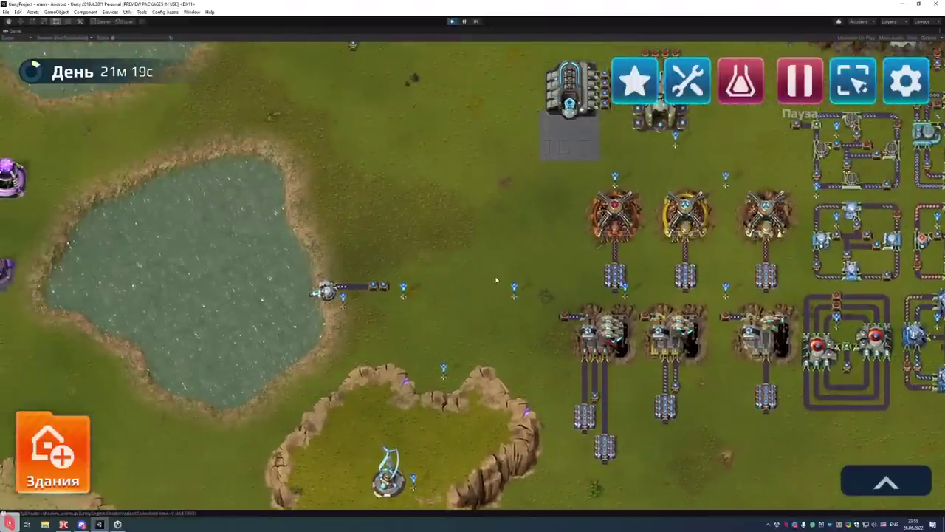
{"action": "key", "text": "w+d"}
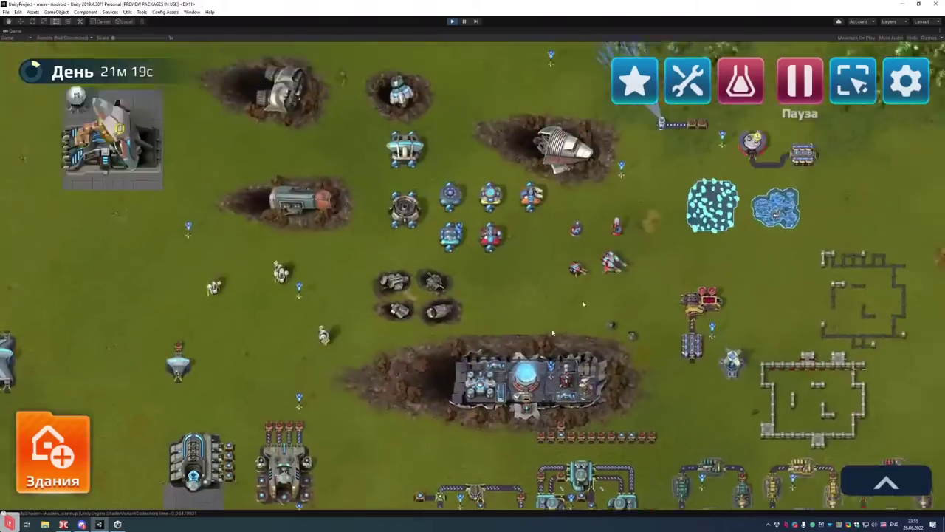
{"action": "scroll", "coordinate": [526, 334], "scroll_direction": "up", "scroll_amount": 5}
{"action": "key", "text": "a+s"}
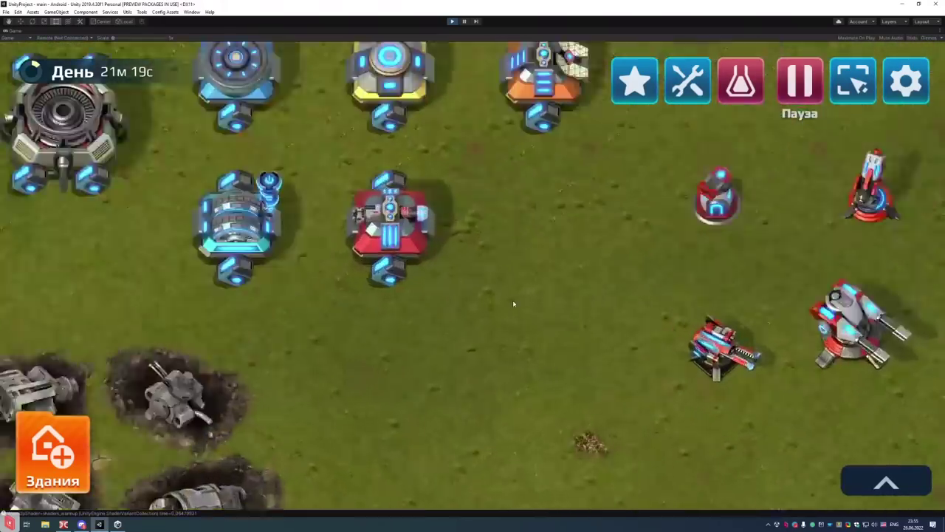
{"action": "scroll", "coordinate": [477, 323], "scroll_direction": "up", "scroll_amount": 2}
{"action": "scroll", "coordinate": [506, 328], "scroll_direction": "down", "scroll_amount": 5}
{"action": "scroll", "coordinate": [531, 281], "scroll_direction": "up", "scroll_amount": 4}
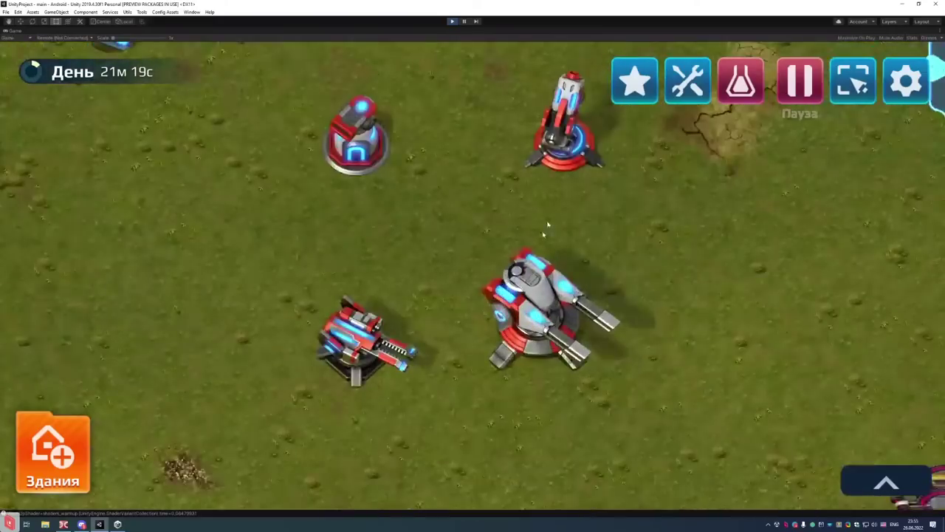
{"action": "scroll", "coordinate": [547, 225], "scroll_direction": "down", "scroll_amount": 4}
{"action": "key", "text": "w+a"}
{"action": "scroll", "coordinate": [525, 251], "scroll_direction": "up", "scroll_amount": 5}
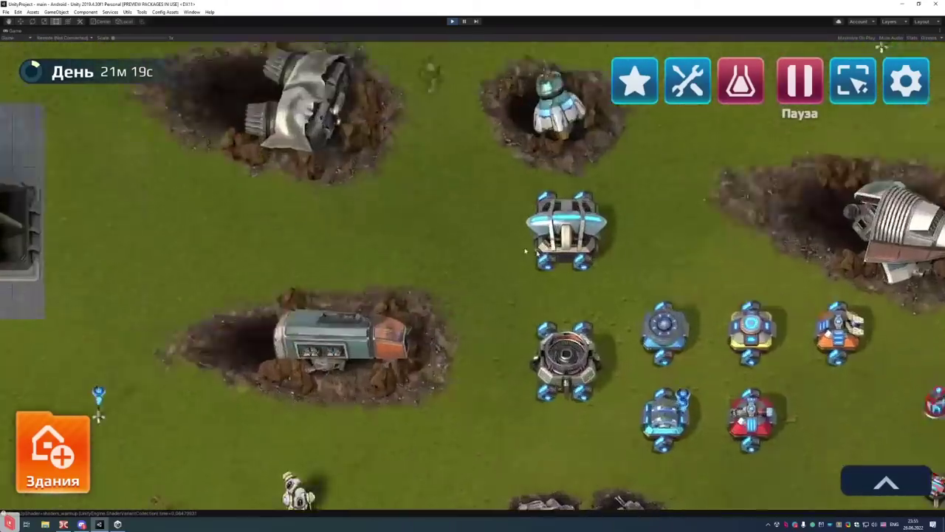
{"action": "scroll", "coordinate": [525, 251], "scroll_direction": "up", "scroll_amount": 3}
{"action": "scroll", "coordinate": [499, 191], "scroll_direction": "down", "scroll_amount": 7}
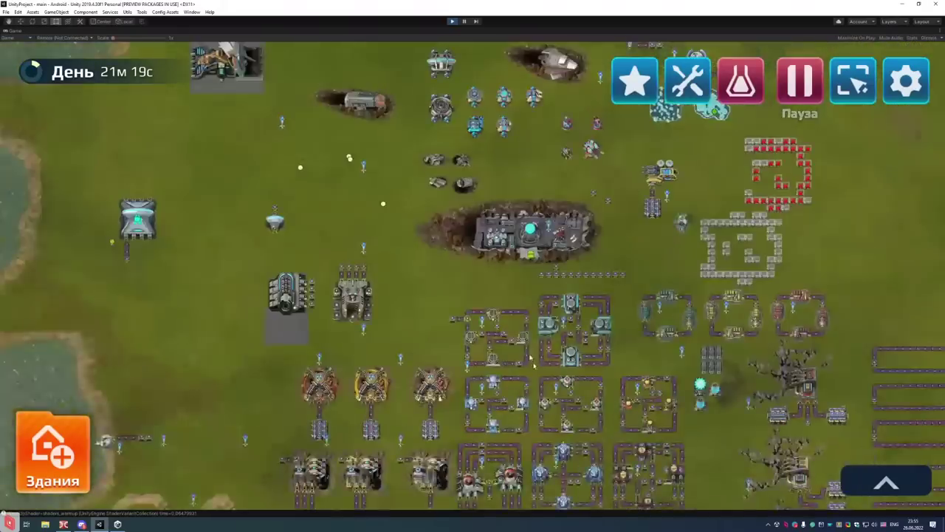
{"action": "scroll", "coordinate": [579, 325], "scroll_direction": "up", "scroll_amount": 1}
{"action": "key", "text": "s+d"}
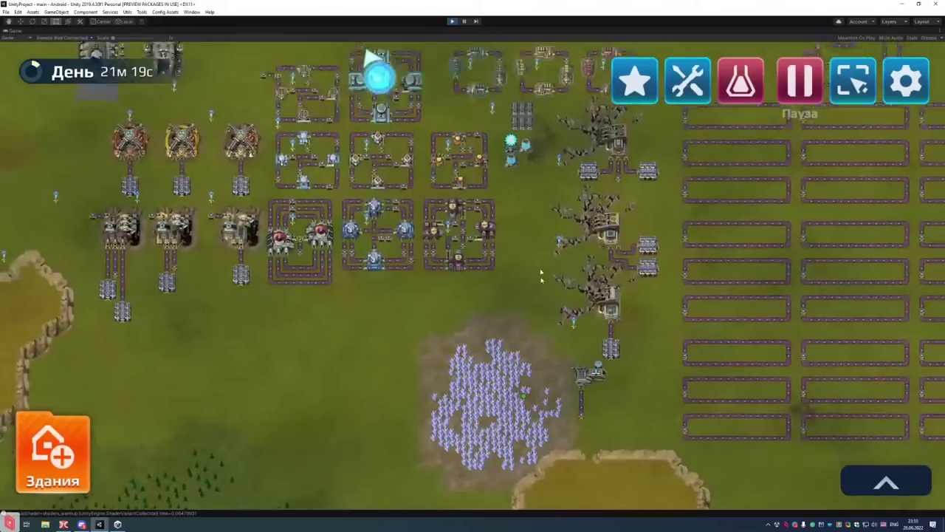
{"action": "key", "text": "s+a"}
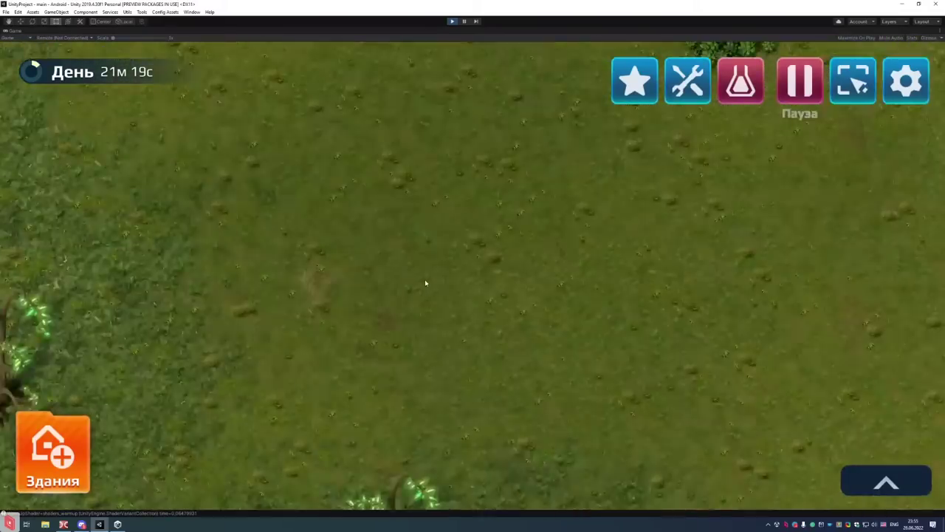
{"action": "key", "text": "d"}
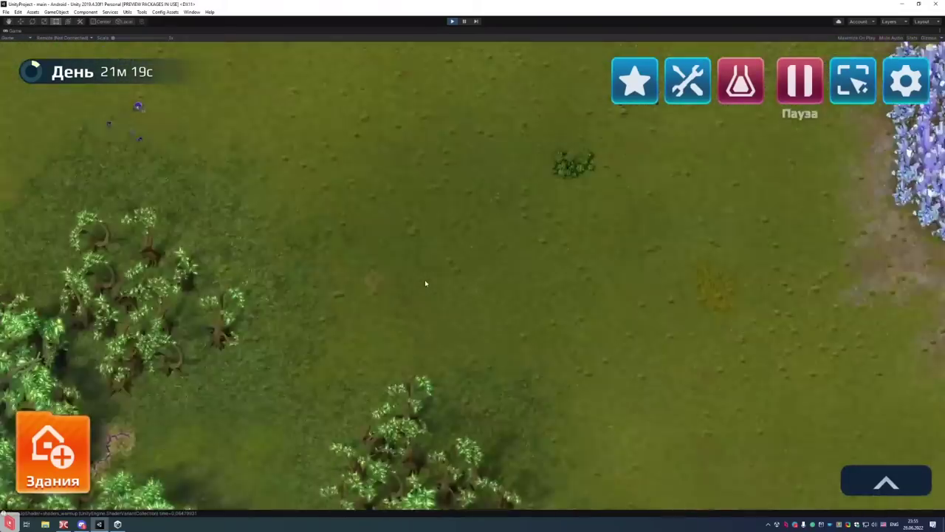
{"action": "key", "text": "s+a"}
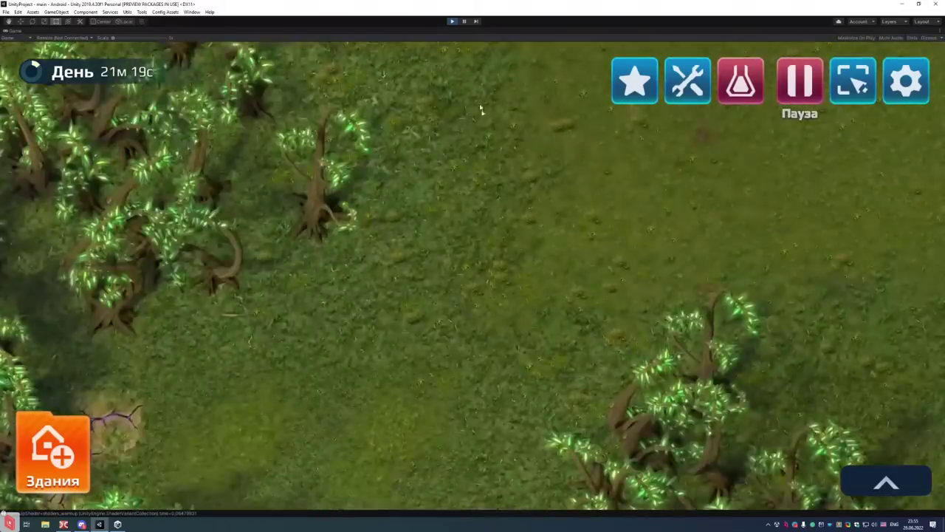
{"action": "scroll", "coordinate": [485, 276], "scroll_direction": "down", "scroll_amount": 3}
{"action": "key", "text": "w"}
{"action": "scroll", "coordinate": [472, 281], "scroll_direction": "up", "scroll_amount": 3}
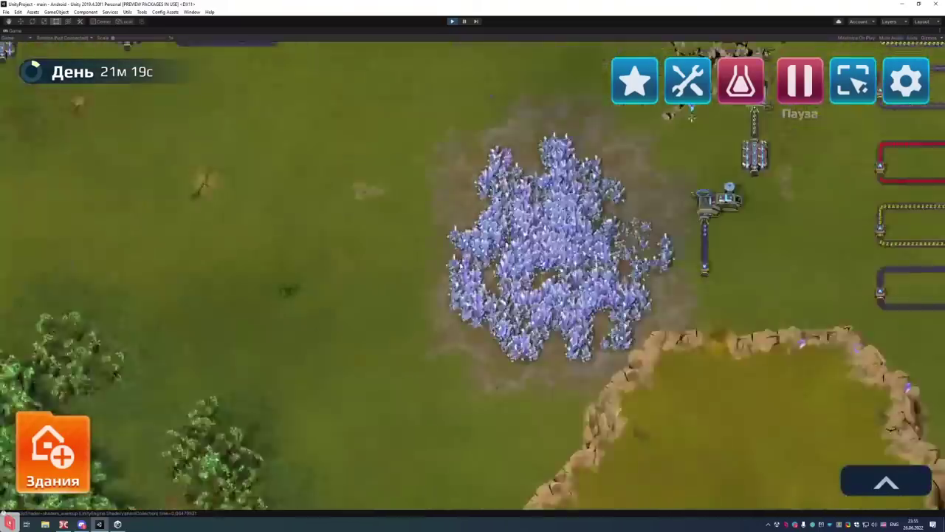
{"action": "scroll", "coordinate": [473, 273], "scroll_direction": "up", "scroll_amount": 3}
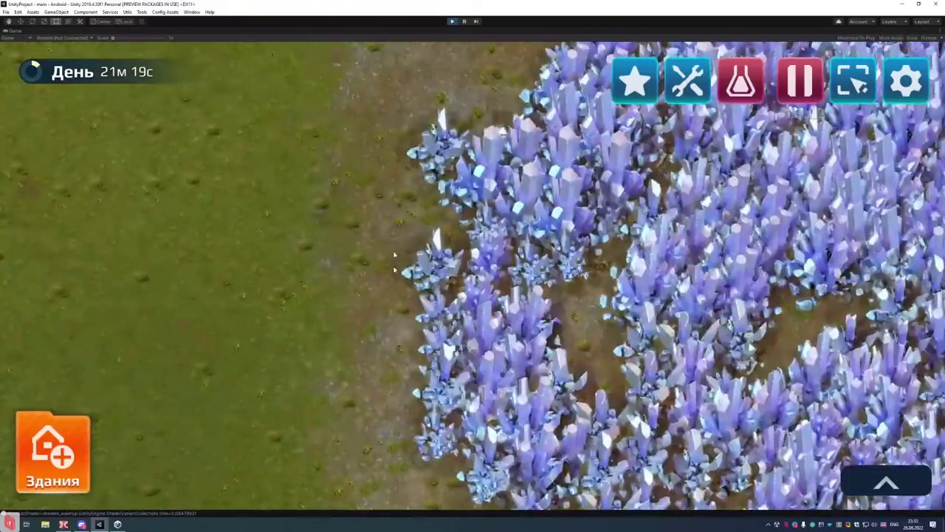
{"action": "scroll", "coordinate": [395, 255], "scroll_direction": "down", "scroll_amount": 3}
{"action": "key", "text": "d+w"}
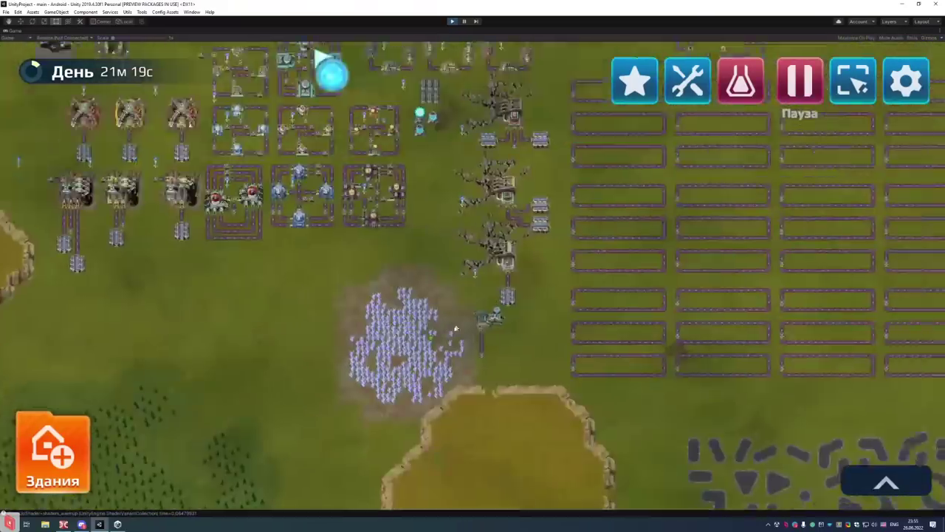
{"action": "scroll", "coordinate": [473, 281], "scroll_direction": "up", "scroll_amount": 3}
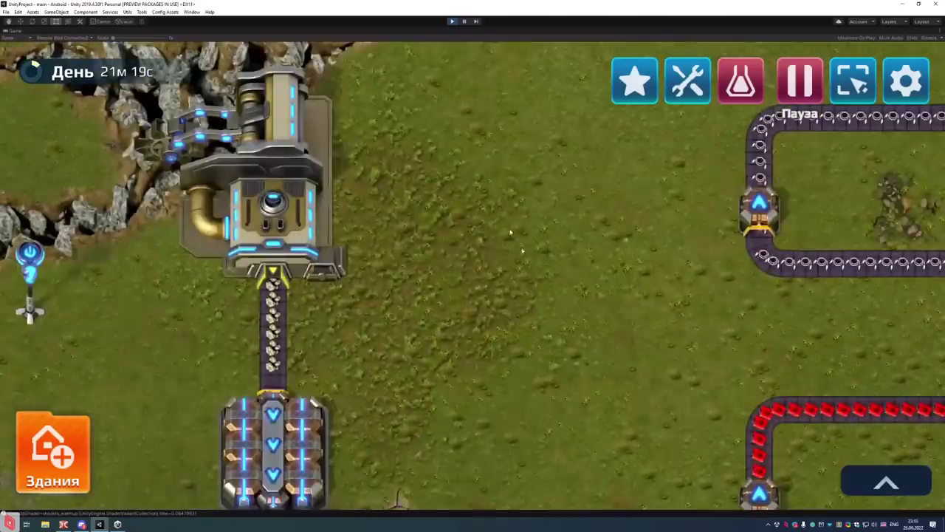
{"action": "scroll", "coordinate": [509, 232], "scroll_direction": "down", "scroll_amount": 5}
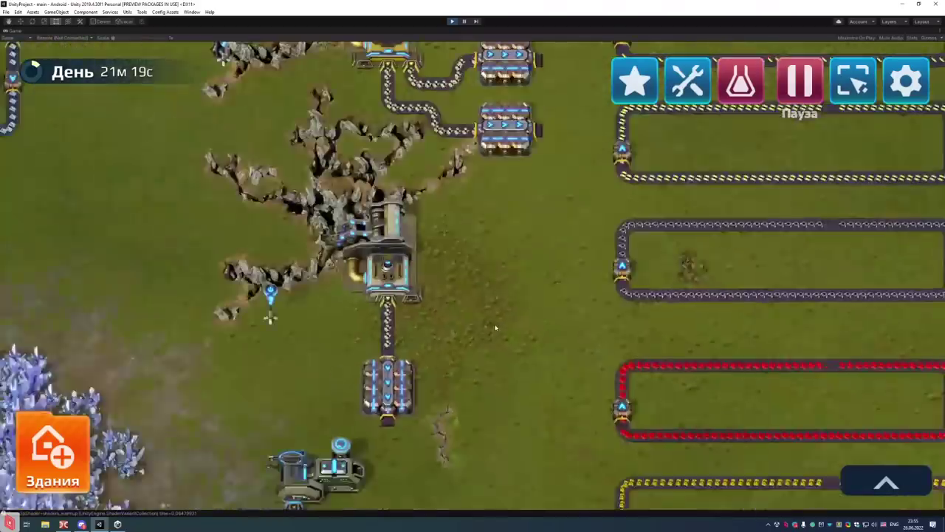
{"action": "key", "text": "a"}
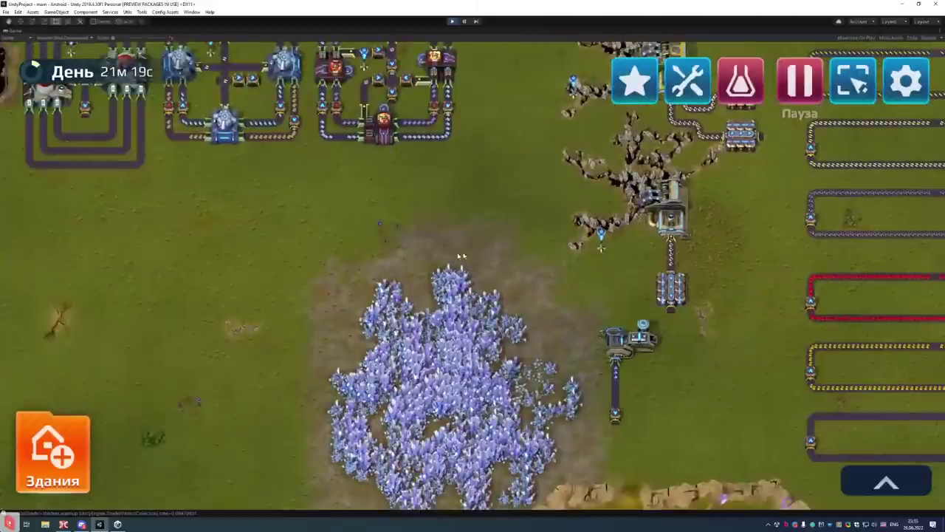
{"action": "scroll", "coordinate": [401, 254], "scroll_direction": "up", "scroll_amount": 2}
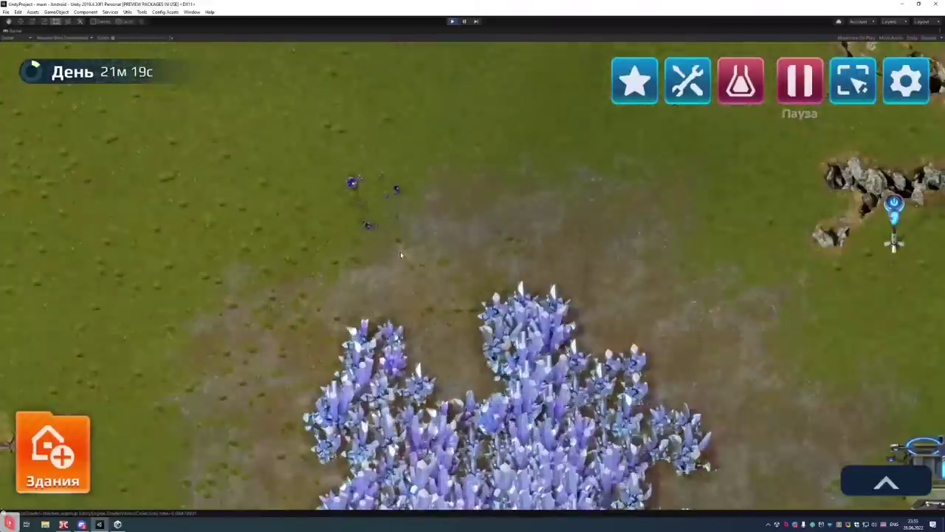
{"action": "scroll", "coordinate": [401, 255], "scroll_direction": "down", "scroll_amount": 2}
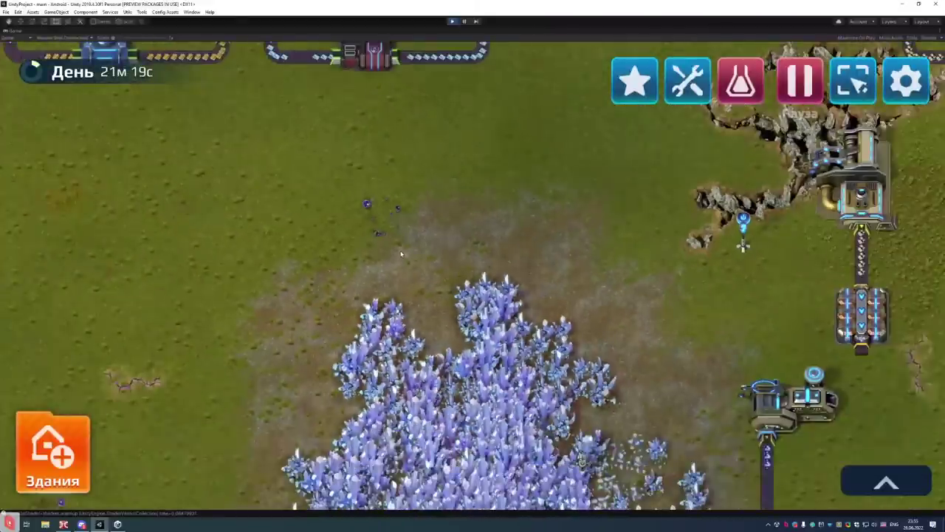
{"action": "scroll", "coordinate": [401, 254], "scroll_direction": "down", "scroll_amount": 2}
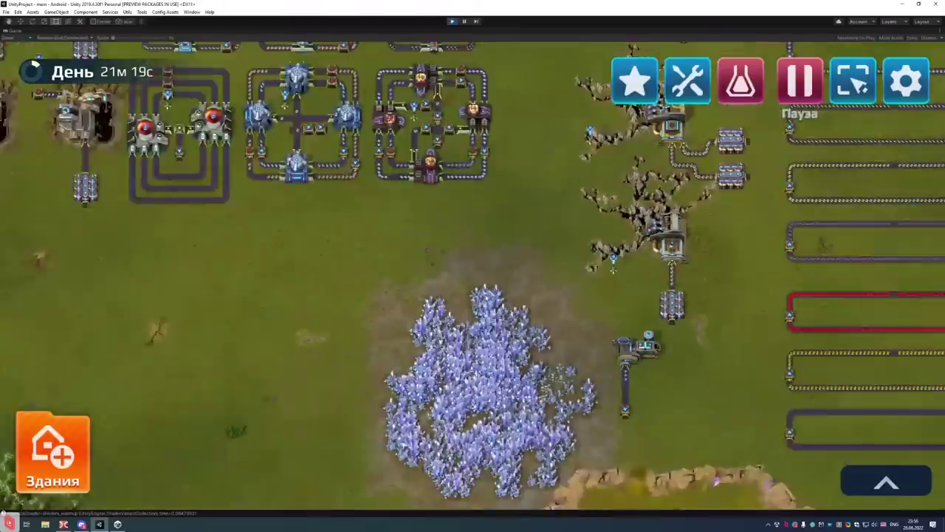
{"action": "key", "text": "s"}
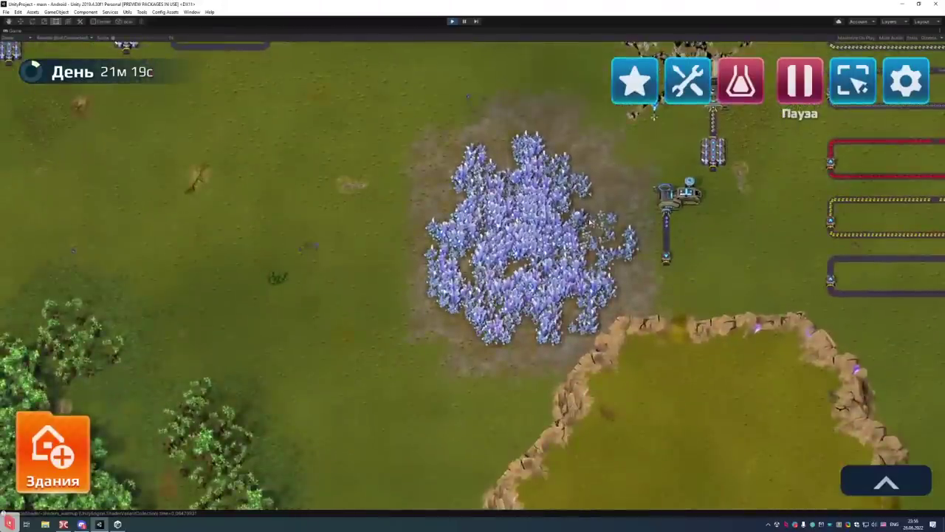
{"action": "scroll", "coordinate": [450, 251], "scroll_direction": "up", "scroll_amount": 3}
{"action": "scroll", "coordinate": [451, 251], "scroll_direction": "down", "scroll_amount": 3}
{"action": "key", "text": "w"}
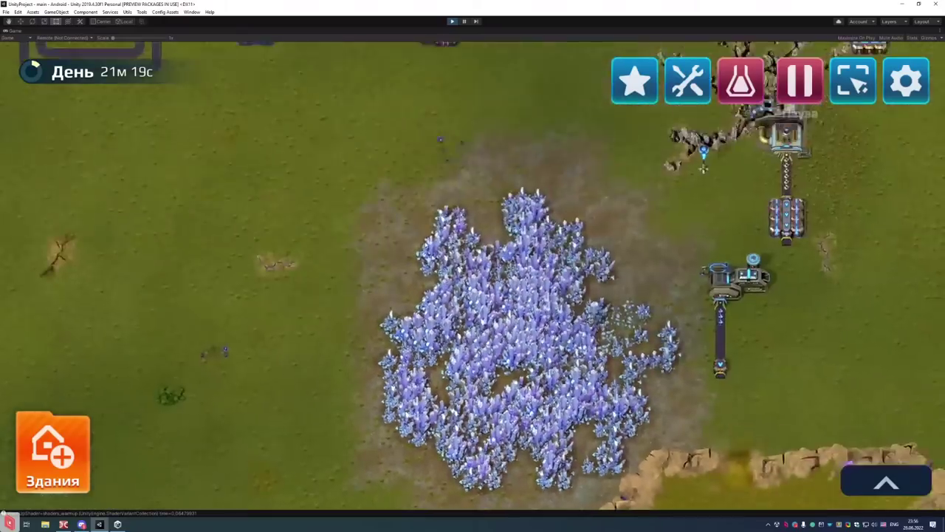
{"action": "scroll", "coordinate": [385, 198], "scroll_direction": "up", "scroll_amount": 3}
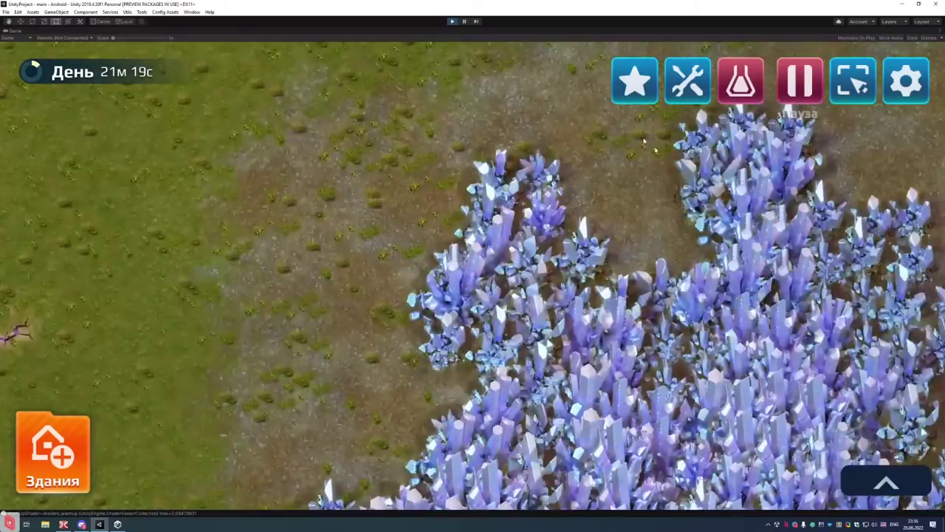
{"action": "scroll", "coordinate": [654, 150], "scroll_direction": "down", "scroll_amount": 5}
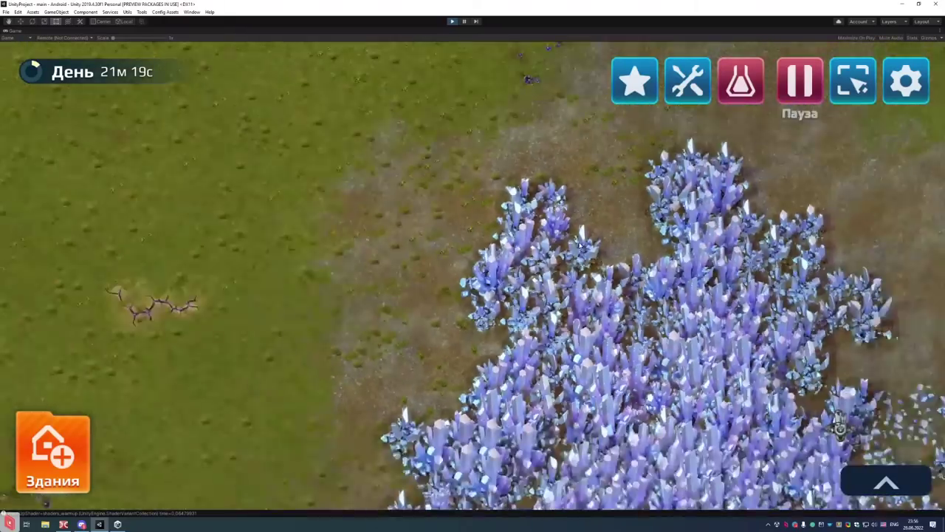
{"action": "key", "text": "s"}
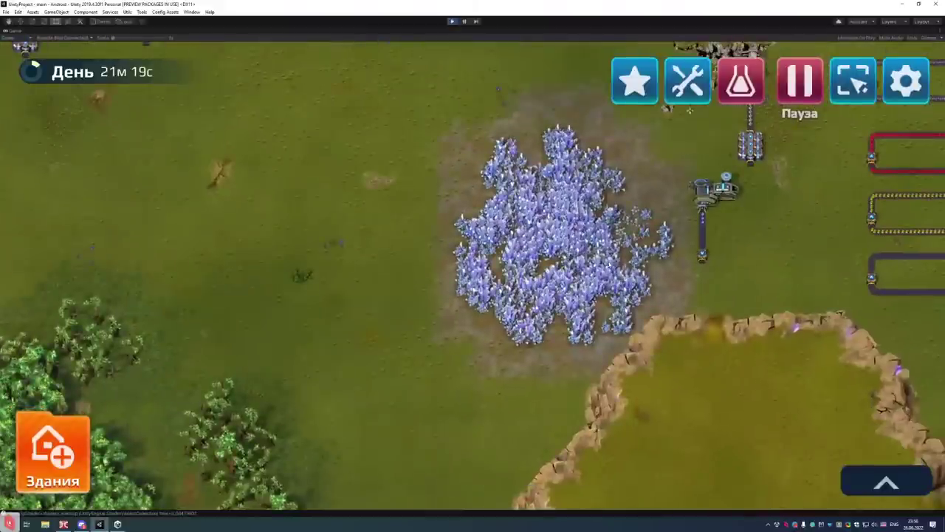
{"action": "key", "text": "s"}
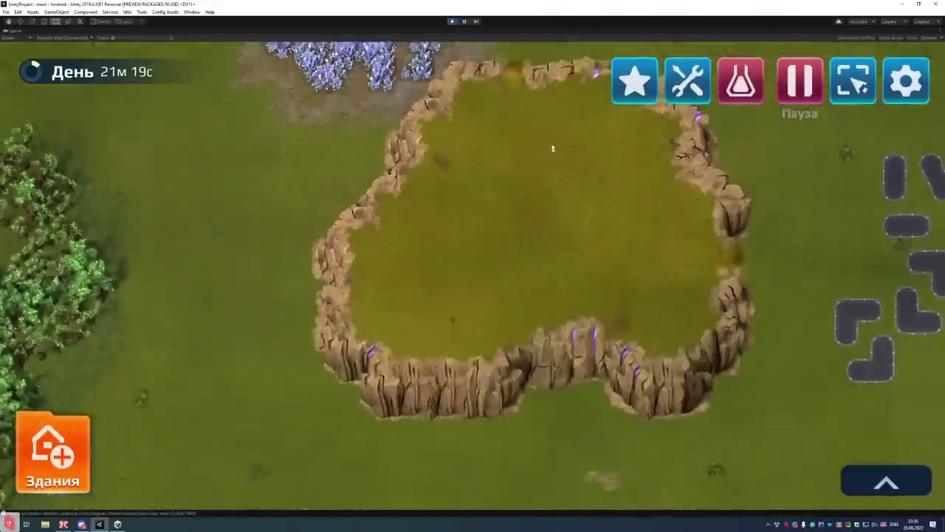
{"action": "scroll", "coordinate": [524, 272], "scroll_direction": "up", "scroll_amount": 5}
{"action": "scroll", "coordinate": [564, 275], "scroll_direction": "down", "scroll_amount": 4}
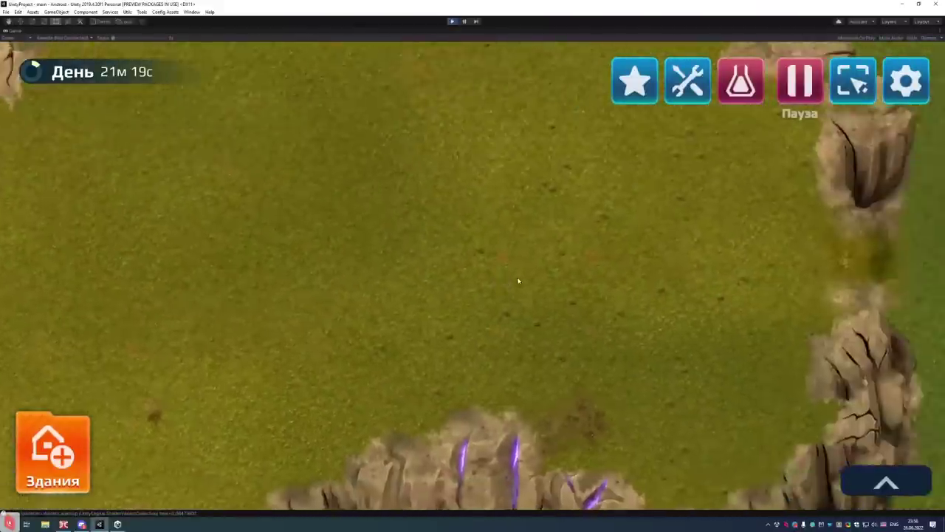
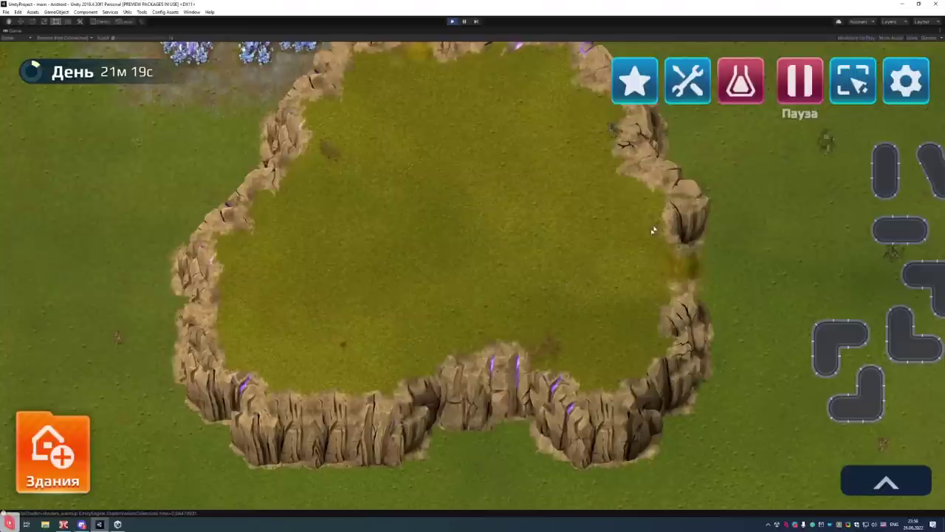
Pan and zoom the game map across the crystals, roads, conveyor loops and power buildings
{"action": "left_click_drag", "start_coordinate": [653, 231], "coordinate": [599, 330]}
{"action": "left_click_drag", "start_coordinate": [635, 234], "coordinate": [560, 401]}
{"action": "scroll", "coordinate": [560, 401], "scroll_direction": "down", "scroll_amount": 3}
{"action": "left_click_drag", "start_coordinate": [370, 244], "coordinate": [545, 236]}
{"action": "scroll", "coordinate": [551, 288], "scroll_direction": "up", "scroll_amount": 5}
{"action": "scroll", "coordinate": [551, 288], "scroll_direction": "up", "scroll_amount": 1}
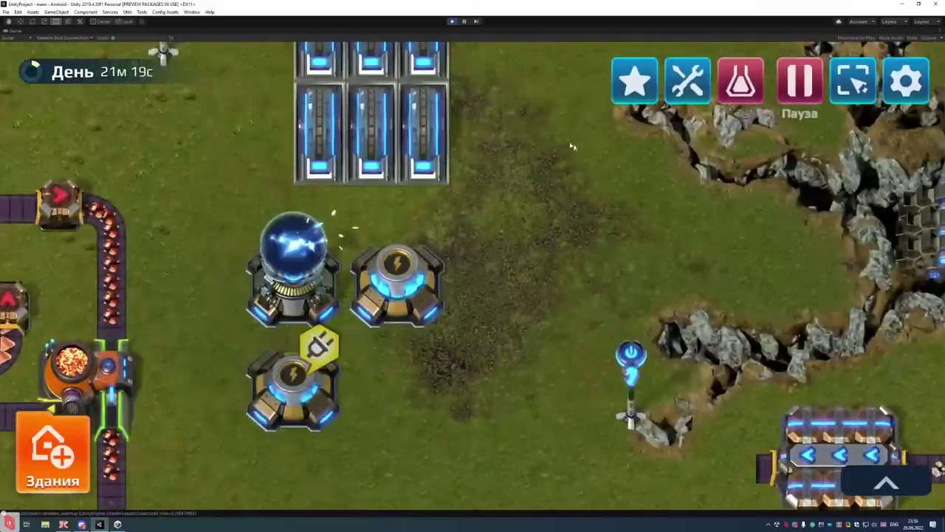
{"action": "scroll", "coordinate": [450, 363], "scroll_direction": "down", "scroll_amount": 3}
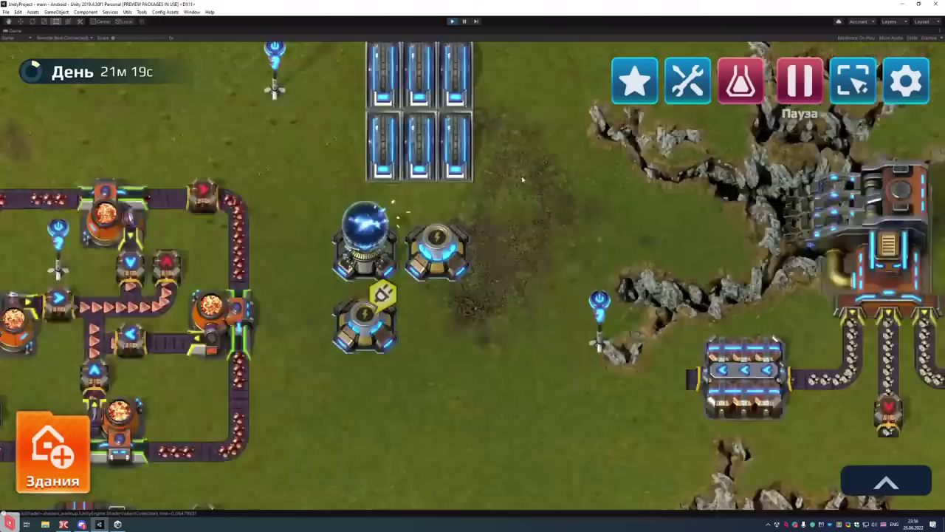
{"action": "left_click_drag", "start_coordinate": [325, 63], "coordinate": [639, 304]}
Pan over the open grass and ponds, then un-maximize the Game view
{"action": "left_click_drag", "start_coordinate": [332, 251], "coordinate": [584, 280]}
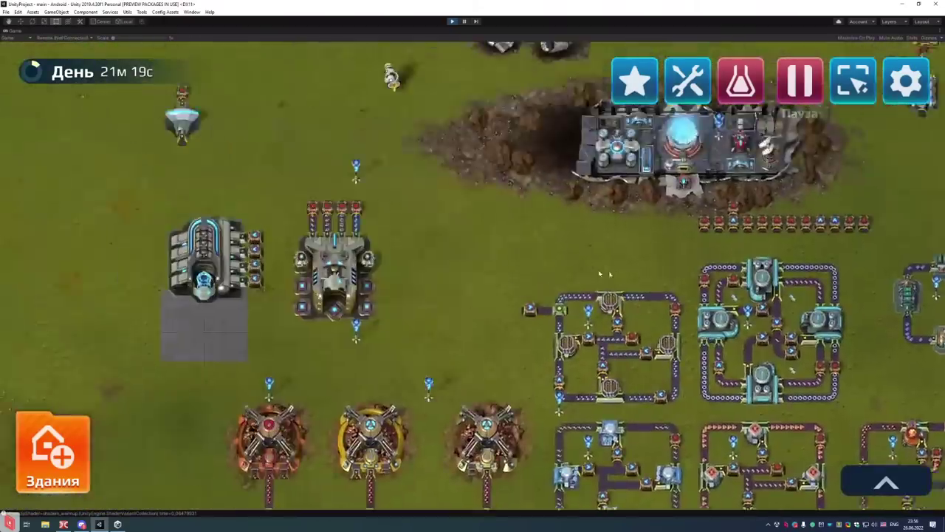
{"action": "scroll", "coordinate": [382, 215], "scroll_direction": "up", "scroll_amount": 2}
{"action": "left_click_drag", "start_coordinate": [382, 214], "coordinate": [413, 243]}
{"action": "scroll", "coordinate": [600, 370], "scroll_direction": "down", "scroll_amount": 2}
{"action": "scroll", "coordinate": [533, 255], "scroll_direction": "down", "scroll_amount": 1}
{"action": "scroll", "coordinate": [533, 254], "scroll_direction": "down", "scroll_amount": 2}
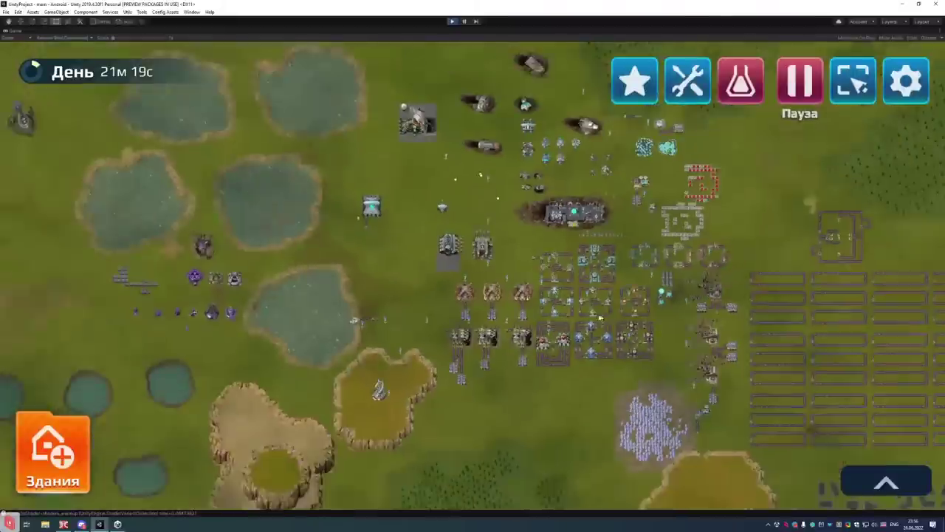
{"action": "left_click_drag", "start_coordinate": [342, 242], "coordinate": [354, 226]}
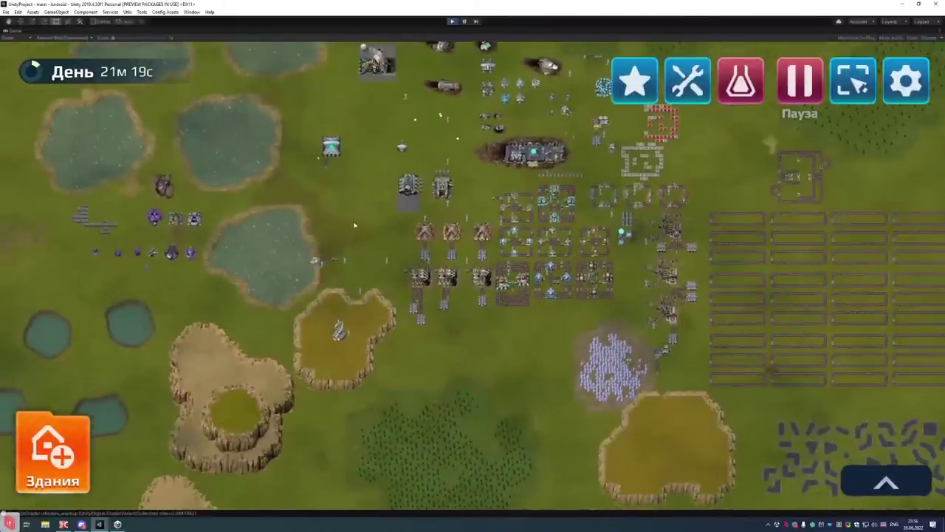
{"action": "left_click", "coordinate": [465, 21]}
Select the Grounds texture to show its 4096x4096 RGB Compressed ETC import settings
{"action": "scroll", "coordinate": [488, 233], "scroll_direction": "down", "scroll_amount": 10}
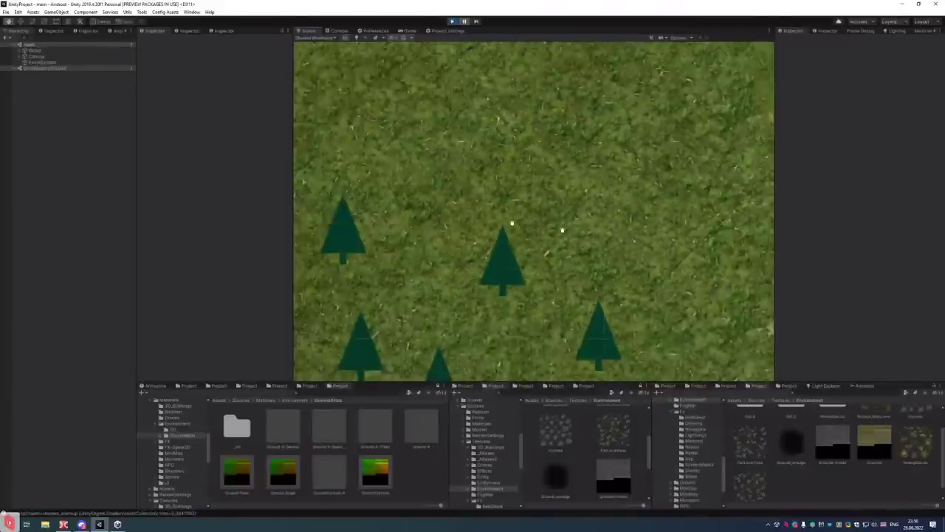
{"action": "middle_click_drag", "start_coordinate": [543, 185], "coordinate": [515, 196]}
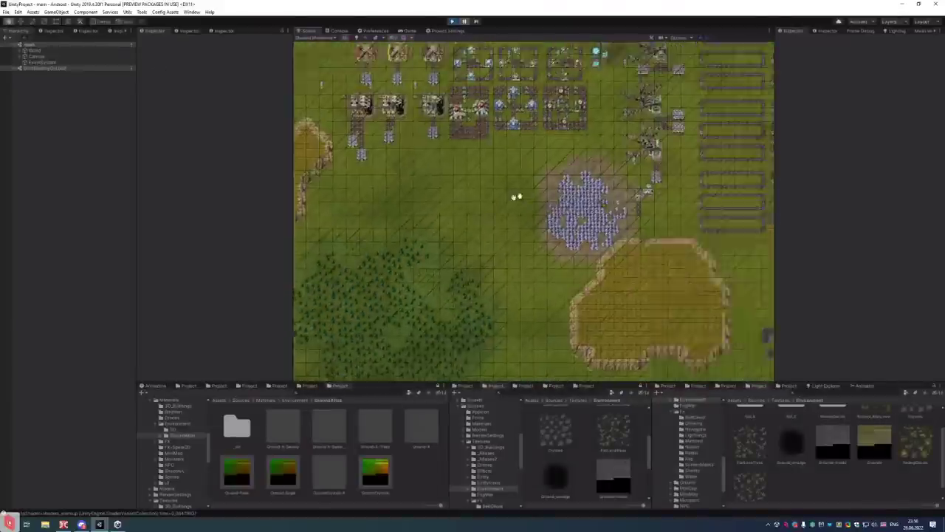
{"action": "scroll", "coordinate": [515, 196], "scroll_direction": "up", "scroll_amount": 6}
{"action": "scroll", "coordinate": [479, 190], "scroll_direction": "up", "scroll_amount": 5}
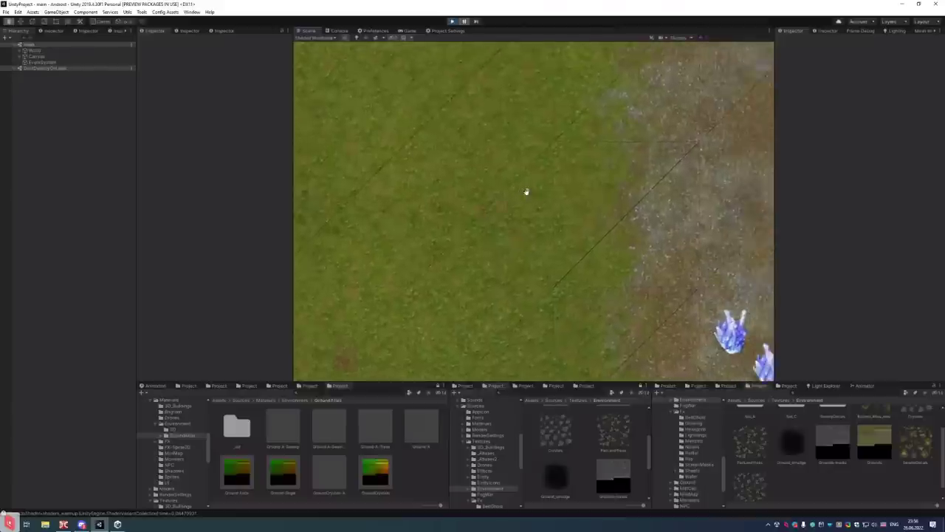
{"action": "scroll", "coordinate": [578, 194], "scroll_direction": "down", "scroll_amount": 3}
{"action": "scroll", "coordinate": [561, 214], "scroll_direction": "up", "scroll_amount": 2}
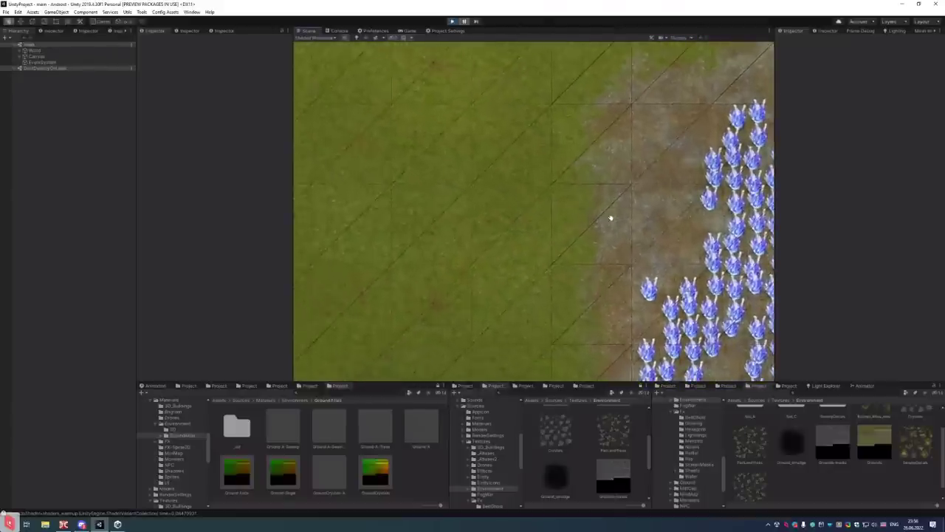
{"action": "scroll", "coordinate": [565, 222], "scroll_direction": "up", "scroll_amount": 2}
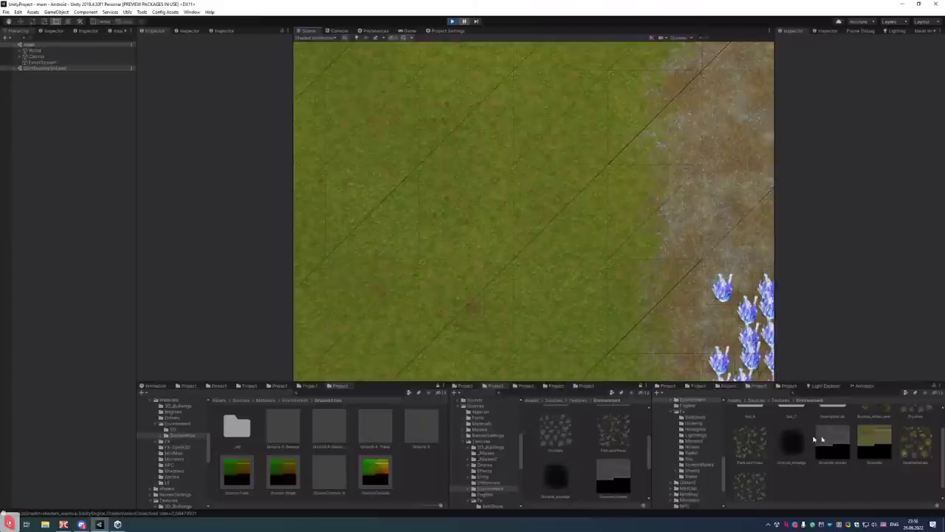
{"action": "scroll", "coordinate": [814, 440], "scroll_direction": "up", "scroll_amount": 1}
{"action": "left_click", "coordinate": [874, 467]}
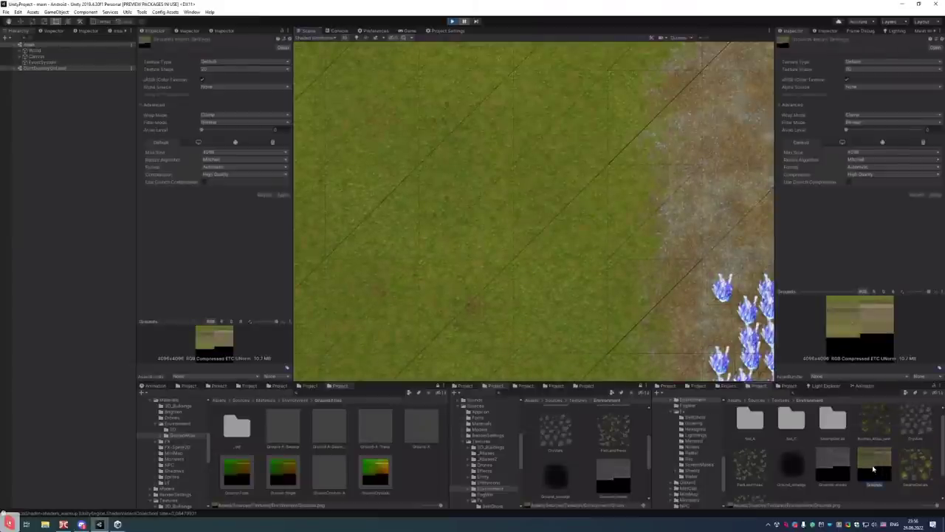
View Grounds.png in IrfanView at 100%, scroll across its bands, then close it
{"action": "double_click", "coordinate": [872, 469]}
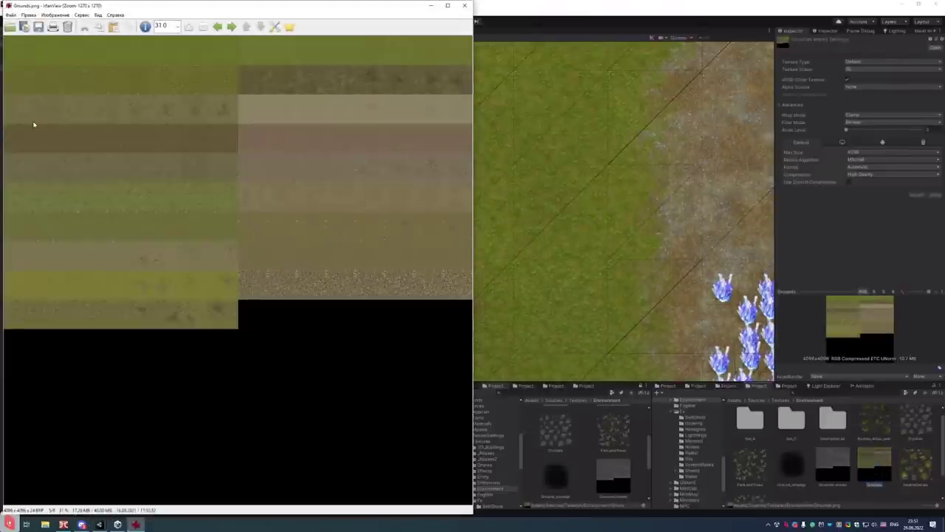
{"action": "key", "text": "ctrl+h"}
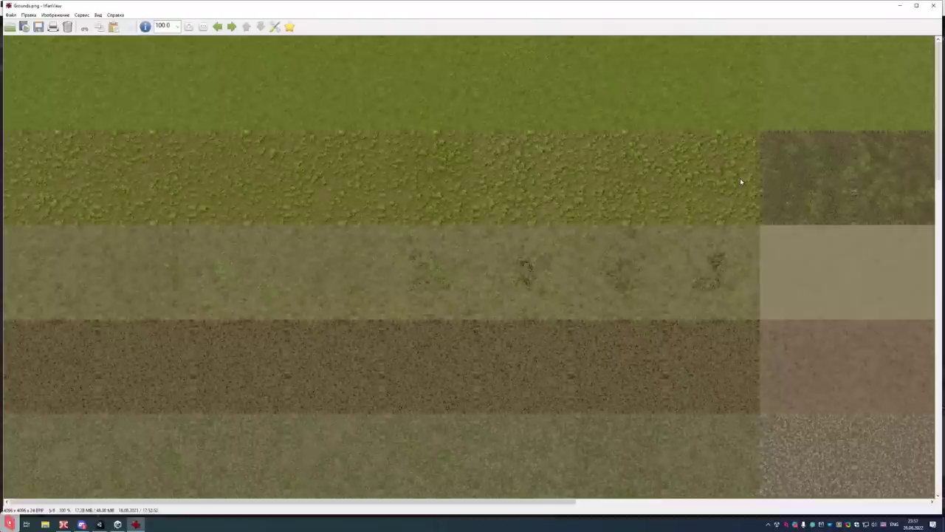
{"action": "left_click_drag", "start_coordinate": [541, 505], "coordinate": [901, 505]}
{"action": "left_click_drag", "start_coordinate": [941, 137], "coordinate": [808, 359]}
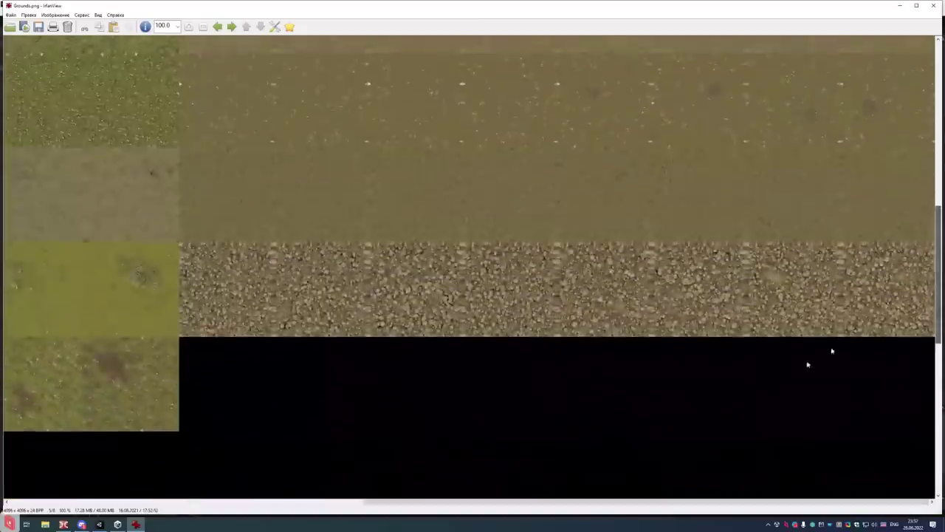
{"action": "left_click_drag", "start_coordinate": [581, 505], "coordinate": [227, 481]}
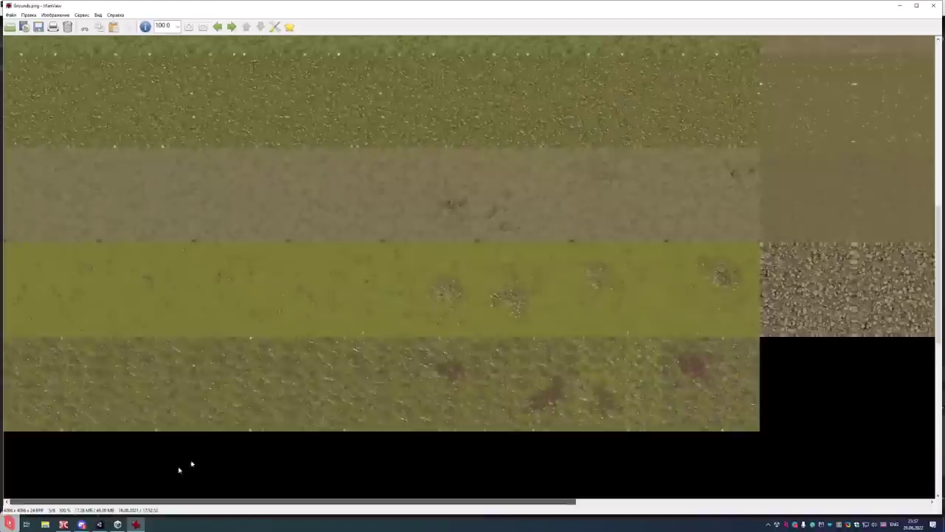
{"action": "scroll", "coordinate": [281, 425], "scroll_direction": "up", "scroll_amount": 5}
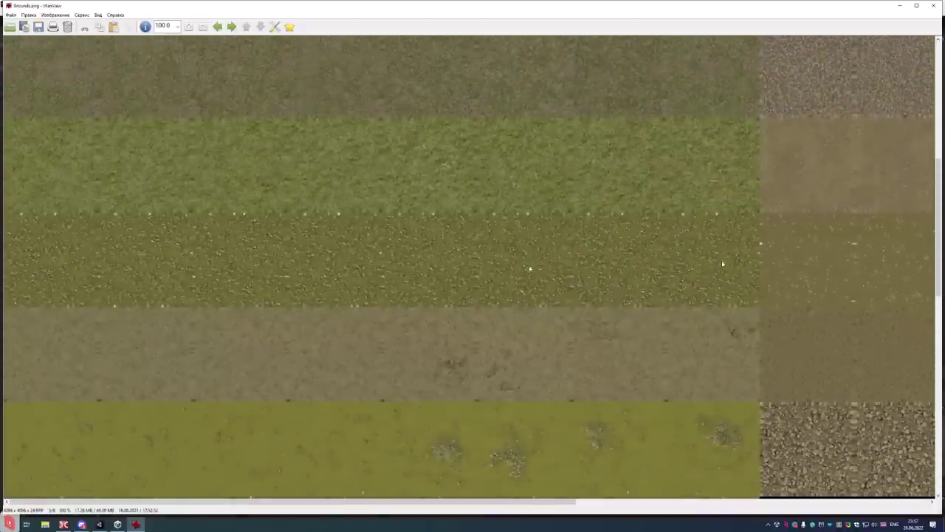
{"action": "left_click_drag", "start_coordinate": [939, 191], "coordinate": [941, 140]}
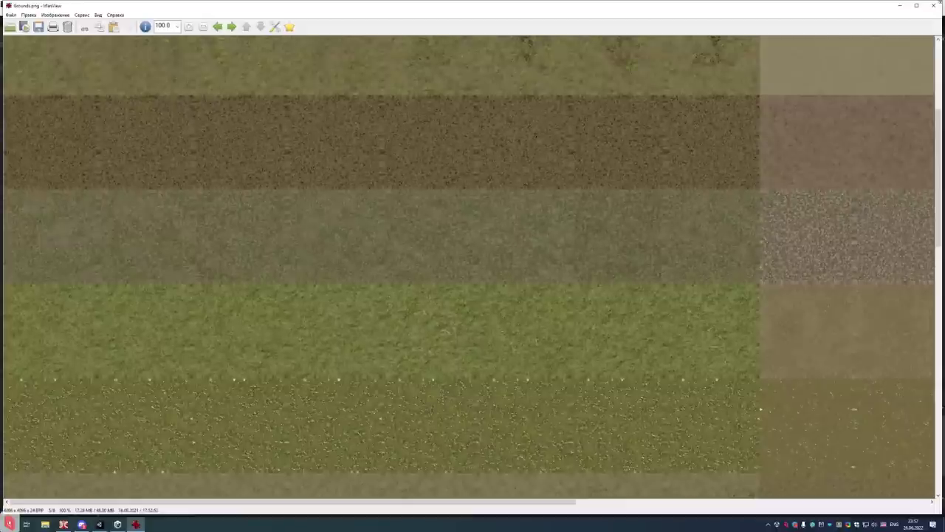
{"action": "left_click", "coordinate": [934, 5]}
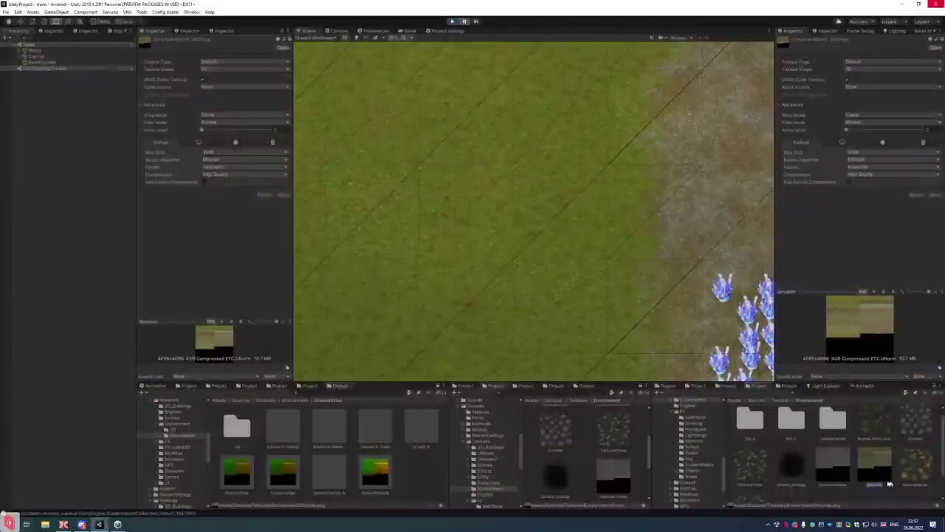
Open Grounds-masks.png and Grounds.png in IrfanView and bring Grounds.png to the front
{"action": "double_click", "coordinate": [834, 471]}
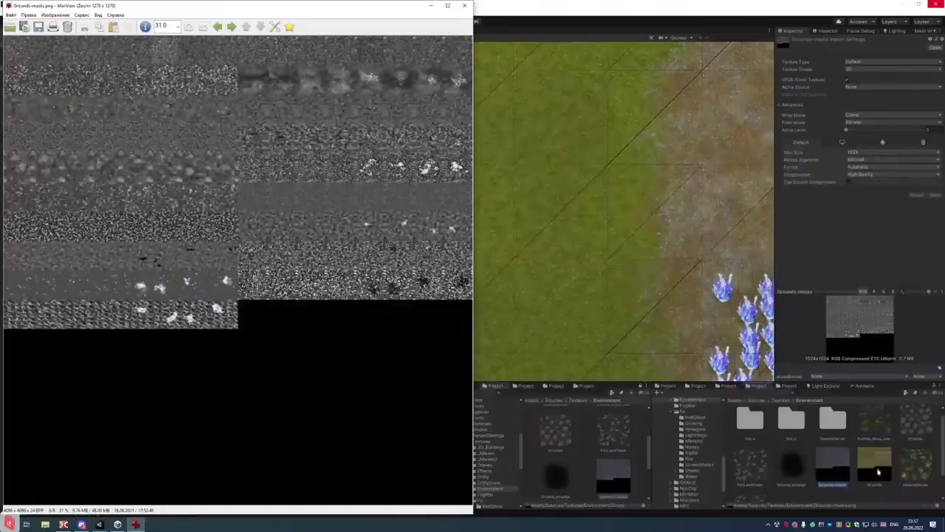
{"action": "double_click", "coordinate": [878, 471]}
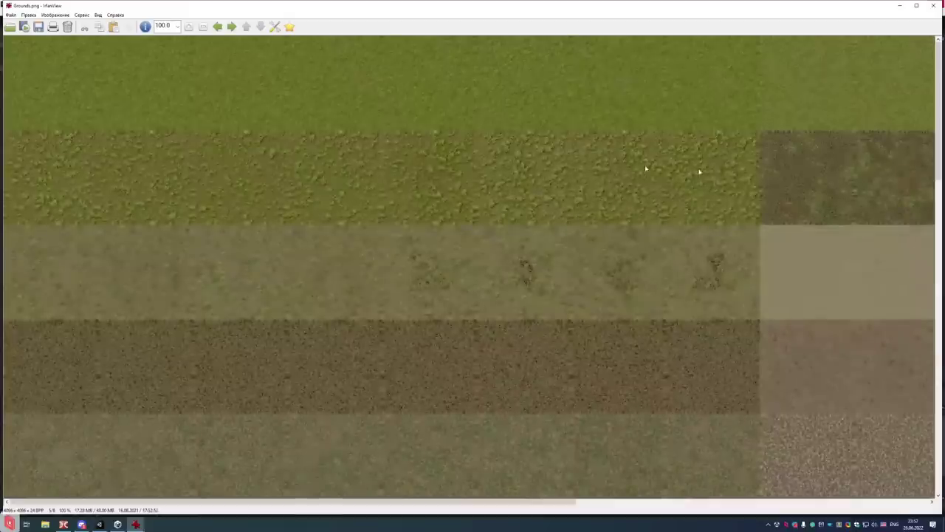
{"action": "key", "text": "alt+Tab"}
{"action": "key", "text": "alt+Tab"}
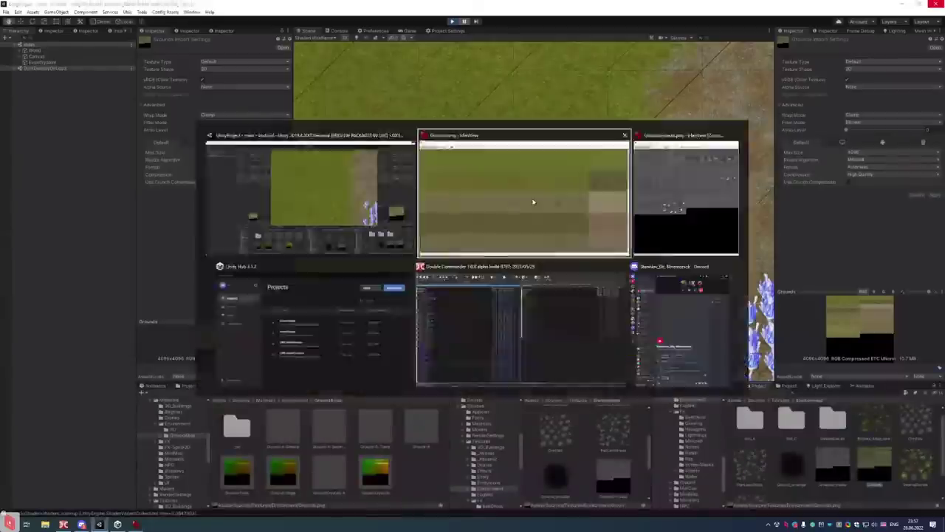
{"action": "key", "text": "alt+Tab"}
{"action": "key", "text": "alt+Tab"}
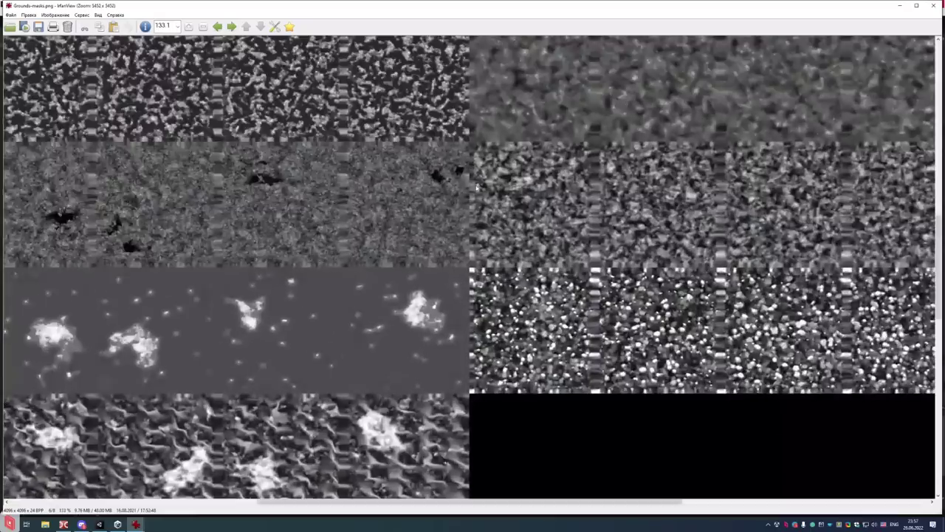
{"action": "scroll", "coordinate": [476, 188], "scroll_direction": "up", "scroll_amount": 1, "text": "ctrl"}
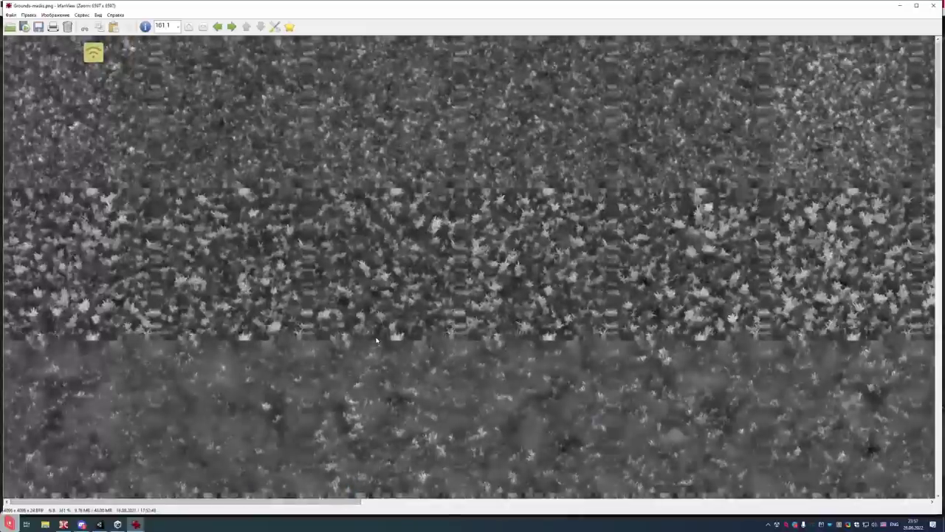
{"action": "left_click", "coordinate": [135, 525]}
{"action": "left_click", "coordinate": [197, 491]}
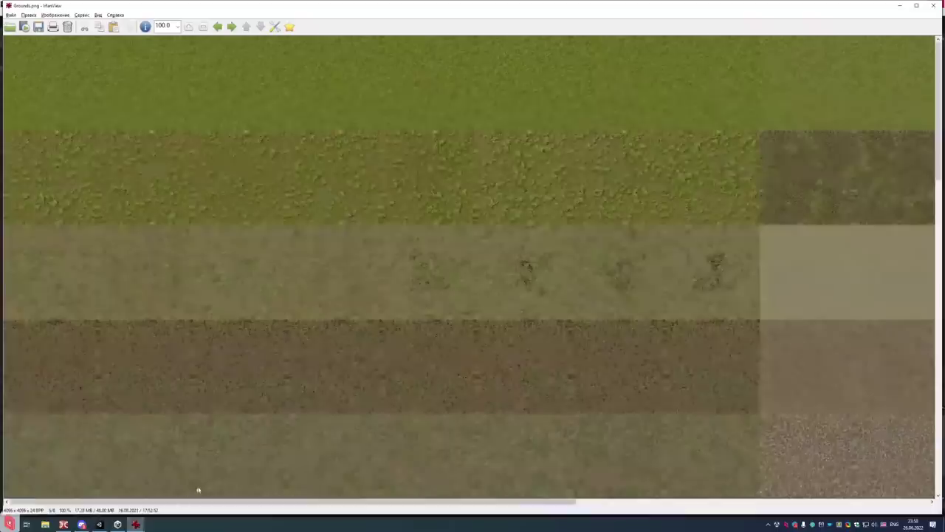
{"action": "scroll", "coordinate": [206, 479], "scroll_direction": "up", "scroll_amount": 3}
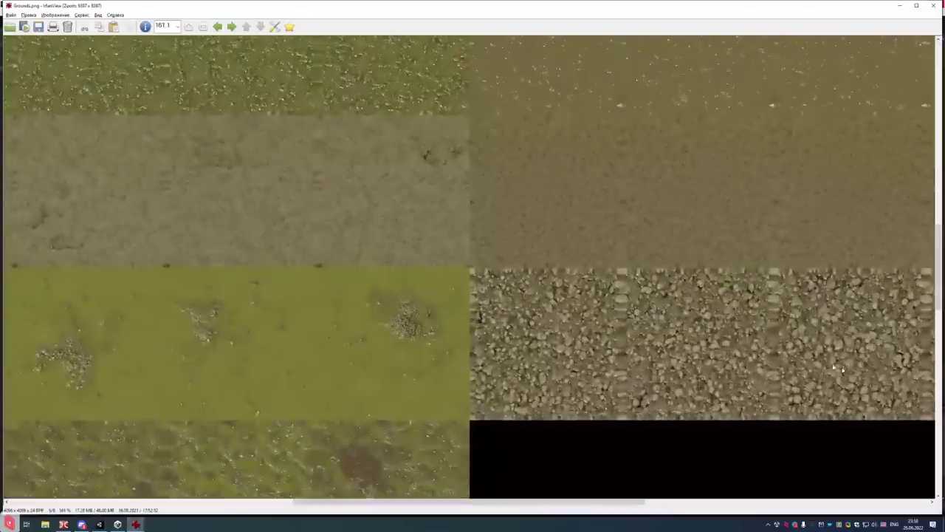
{"action": "scroll", "coordinate": [626, 399], "scroll_direction": "up", "scroll_amount": 10}
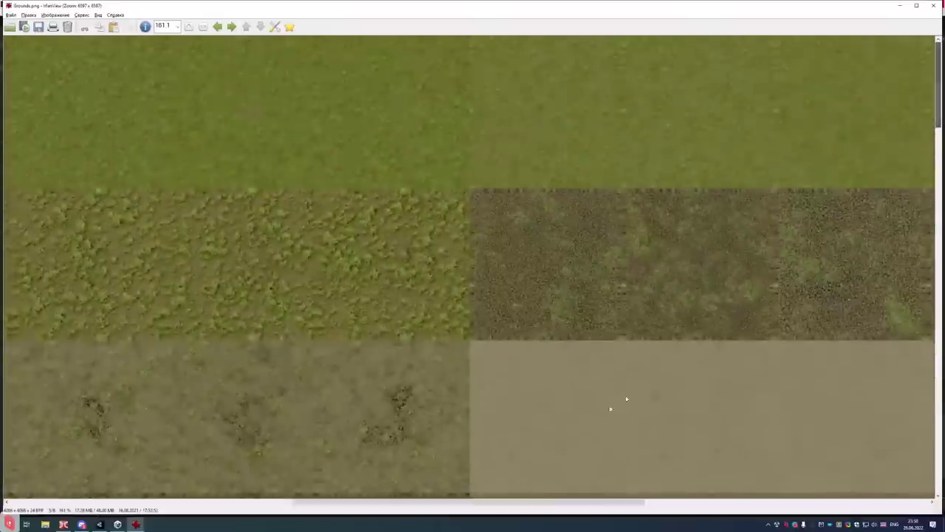
{"action": "left_click_drag", "start_coordinate": [532, 502], "coordinate": [133, 504]}
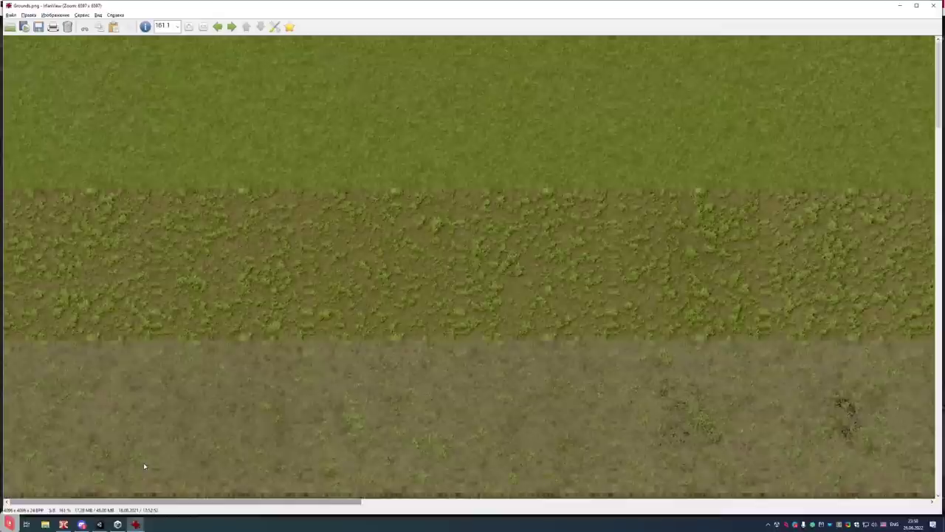
Flip between Grounds.png and Grounds-masks.png to compare bands, ending on Grounds.png
{"action": "key", "text": "space"}
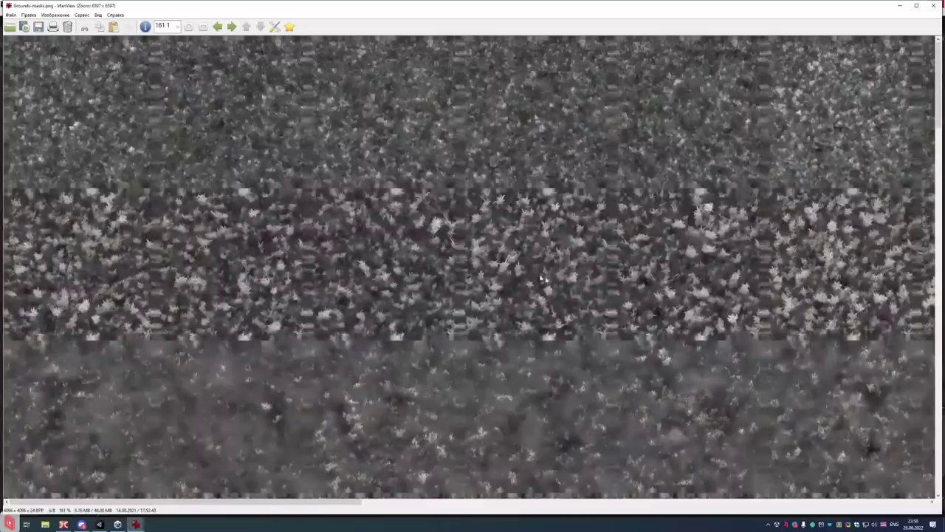
{"action": "key", "text": "BackSpace"}
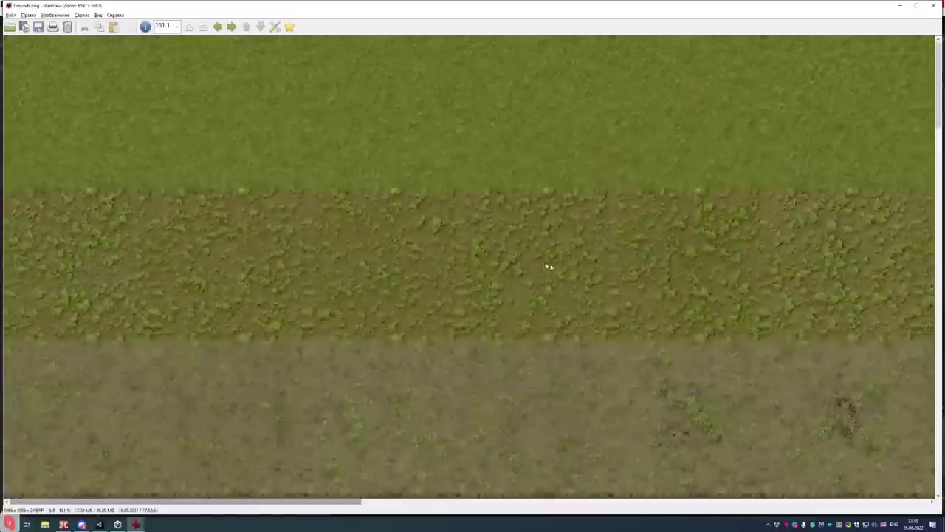
{"action": "key", "text": "space"}
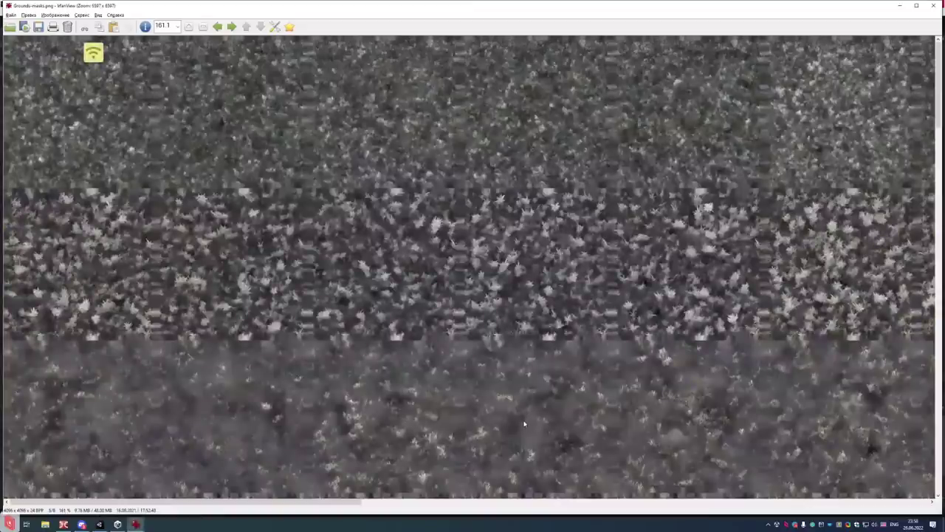
{"action": "key", "text": "BackSpace"}
{"action": "key", "text": "space"}
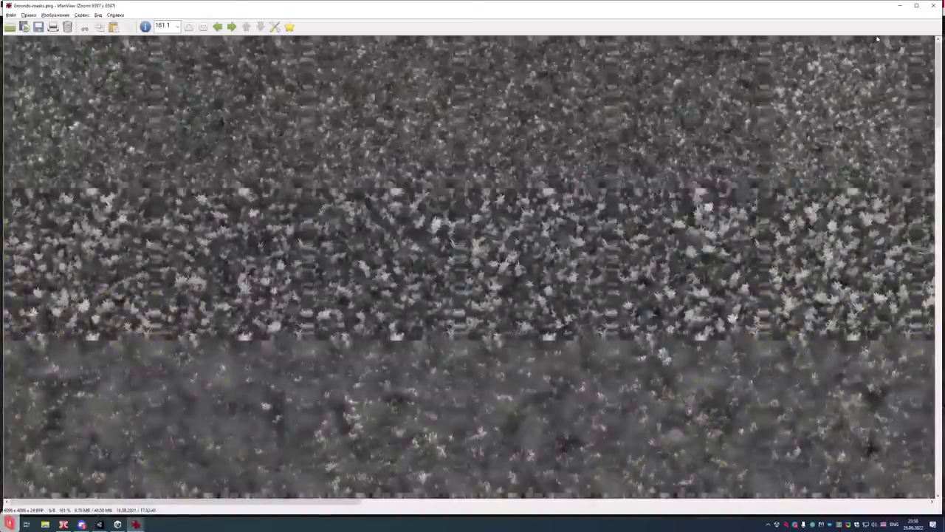
{"action": "key", "text": "space"}
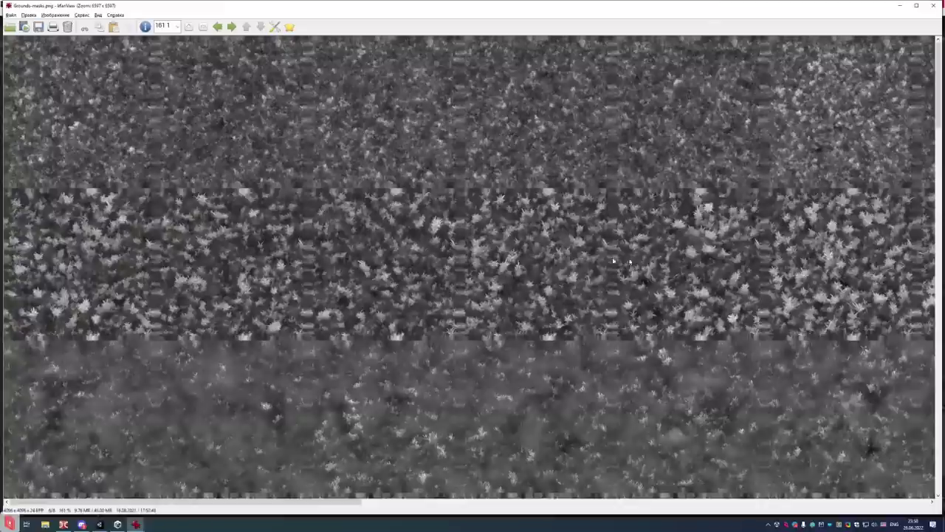
{"action": "key", "text": "BackSpace"}
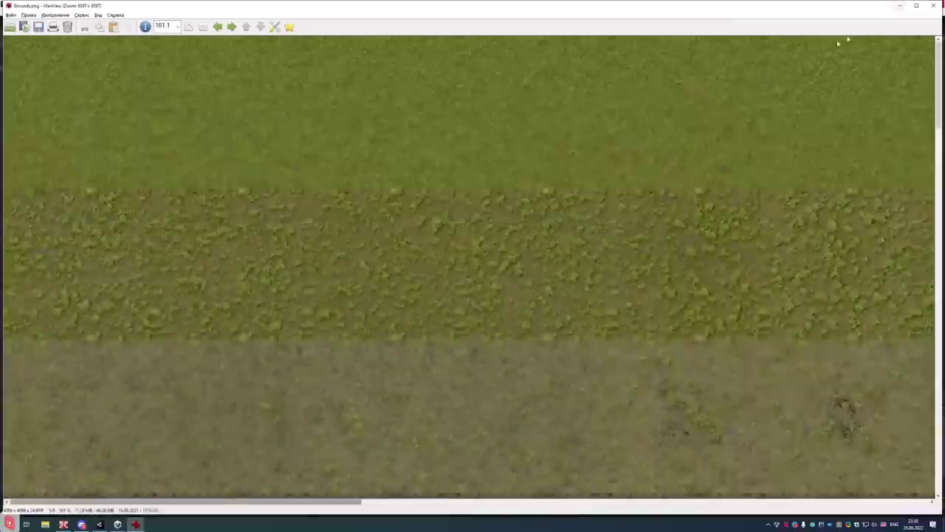
Minimize IrfanView and pan the Scene along the grass-dirt boundary near the blue crystals
{"action": "left_click", "coordinate": [898, 8]}
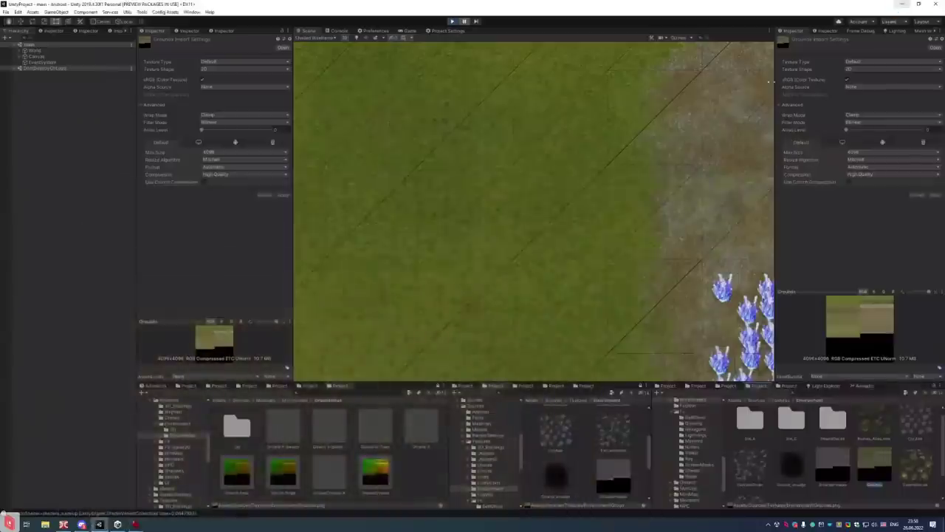
{"action": "middle_click_drag", "start_coordinate": [631, 218], "coordinate": [606, 223]}
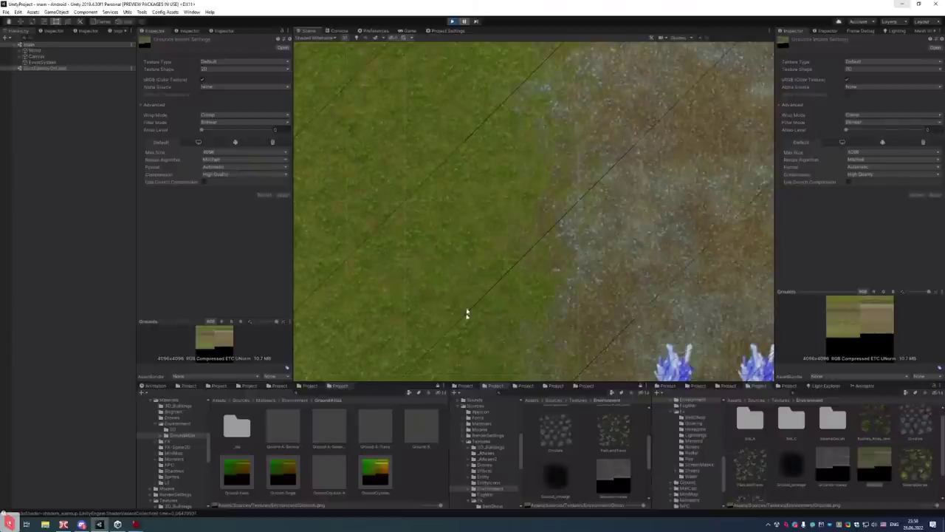
{"action": "middle_click_drag", "start_coordinate": [636, 122], "coordinate": [628, 214]}
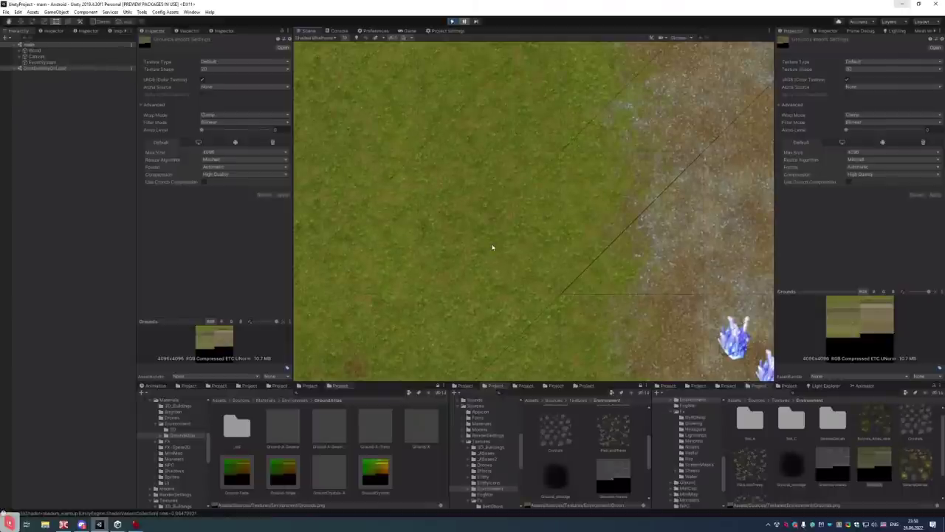
{"action": "scroll", "coordinate": [603, 191], "scroll_direction": "down", "scroll_amount": 3}
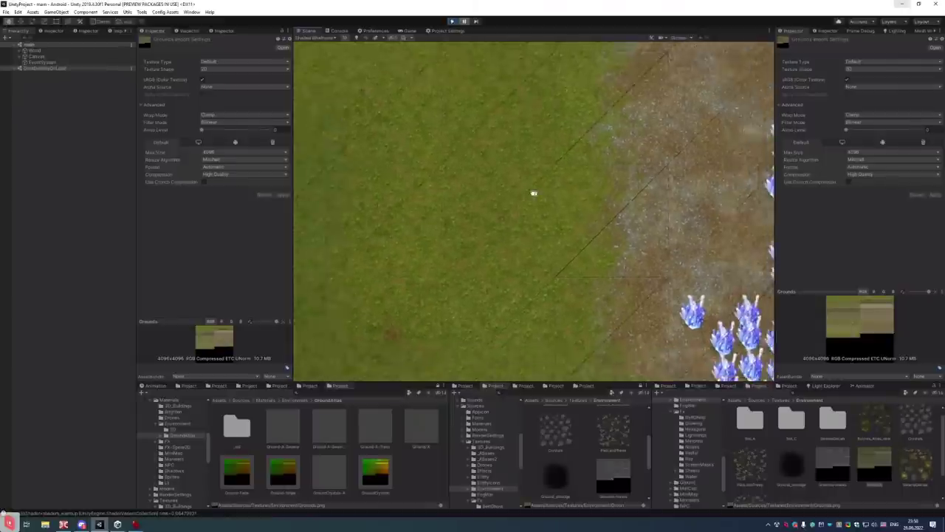
Select a ground tile and scrub its Position Y to shift it upward
{"action": "left_click", "coordinate": [604, 252]}
{"action": "scroll", "coordinate": [428, 191], "scroll_direction": "down", "scroll_amount": 3}
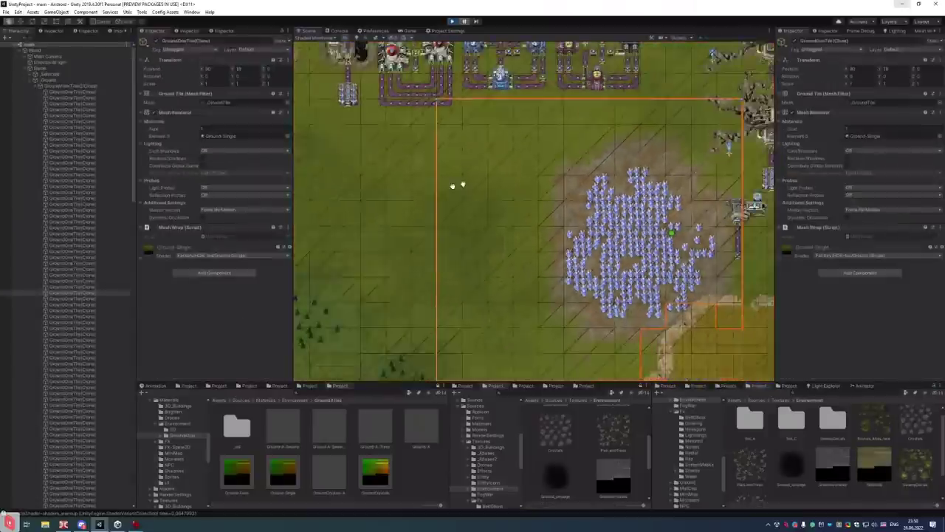
{"action": "middle_click_drag", "start_coordinate": [454, 185], "coordinate": [485, 204]}
{"action": "scroll", "coordinate": [627, 247], "scroll_direction": "up", "scroll_amount": 5}
{"action": "scroll", "coordinate": [601, 236], "scroll_direction": "up", "scroll_amount": 4}
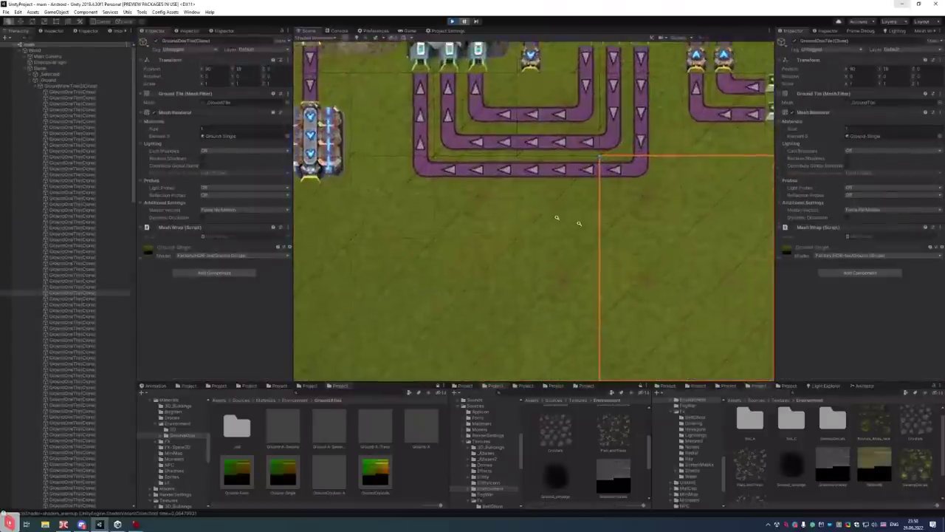
{"action": "scroll", "coordinate": [633, 235], "scroll_direction": "down", "scroll_amount": 8}
{"action": "scroll", "coordinate": [482, 236], "scroll_direction": "down", "scroll_amount": 3}
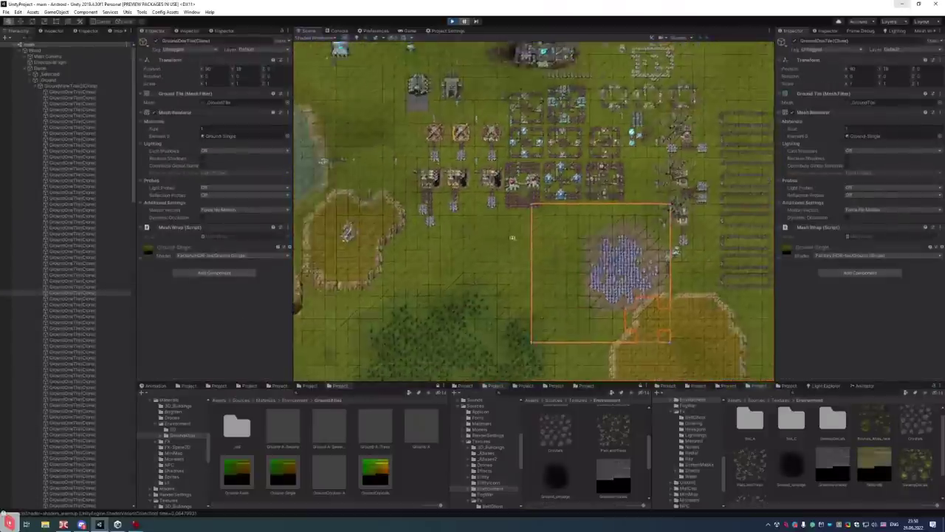
{"action": "scroll", "coordinate": [547, 239], "scroll_direction": "up", "scroll_amount": 8}
{"action": "scroll", "coordinate": [549, 239], "scroll_direction": "down", "scroll_amount": 3}
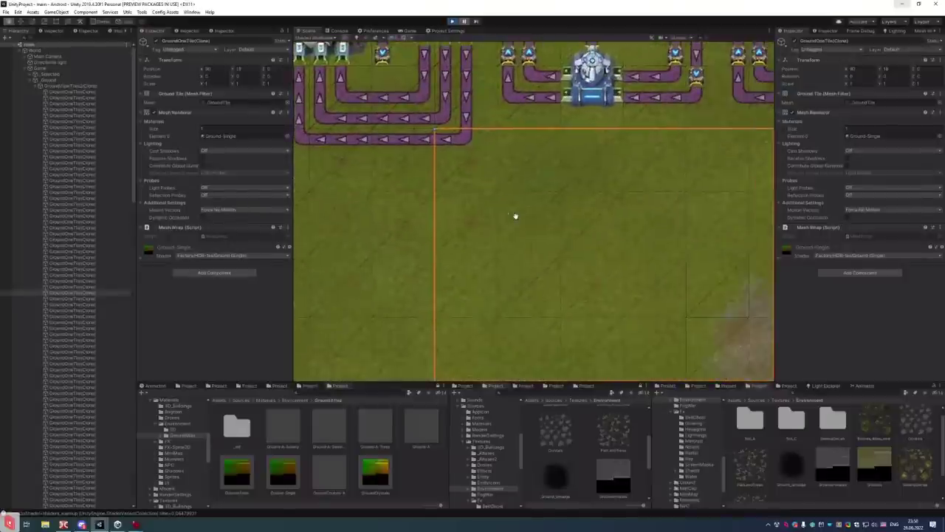
{"action": "scroll", "coordinate": [553, 239], "scroll_direction": "down", "scroll_amount": 5}
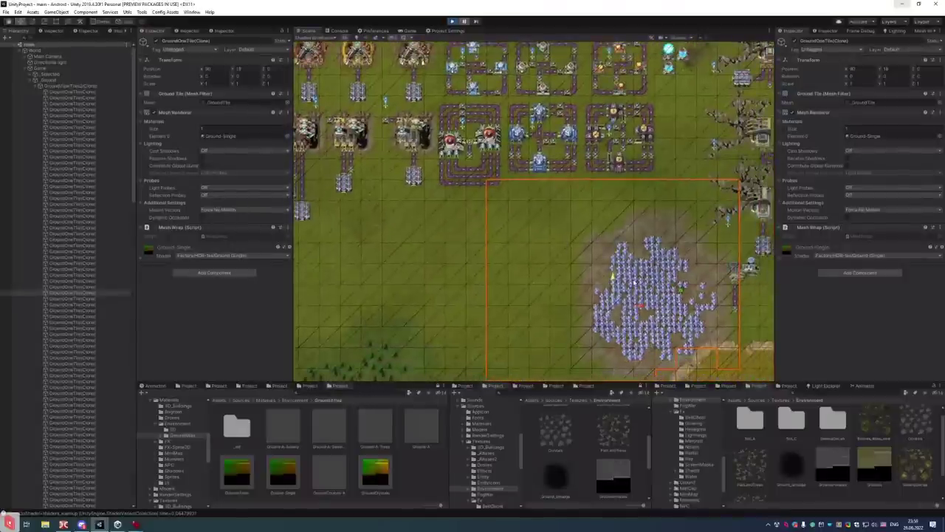
{"action": "scroll", "coordinate": [591, 251], "scroll_direction": "up", "scroll_amount": 6}
{"action": "scroll", "coordinate": [655, 236], "scroll_direction": "up", "scroll_amount": 5}
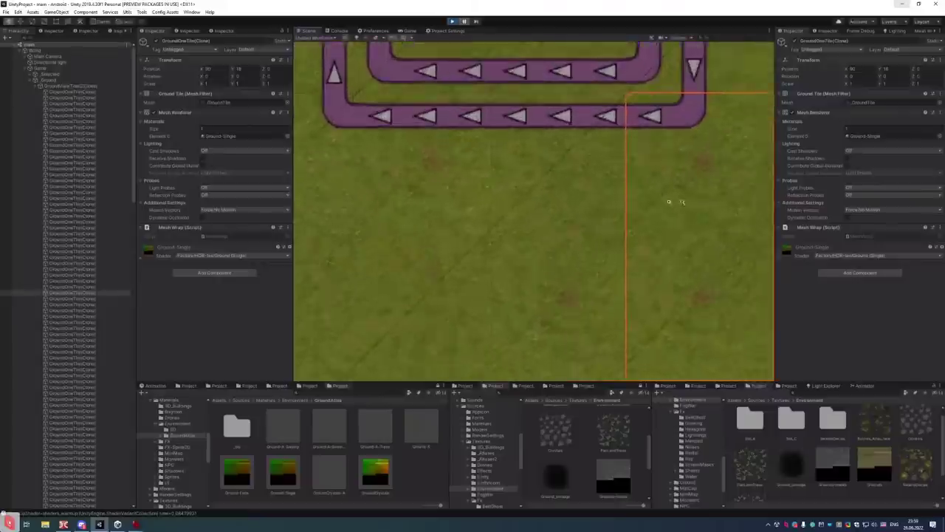
{"action": "left_click_drag", "start_coordinate": [883, 72], "coordinate": [873, 74]}
Undo the tile move to restore its position, then bring up the Scene shading modes
{"action": "left_click", "coordinate": [630, 152]}
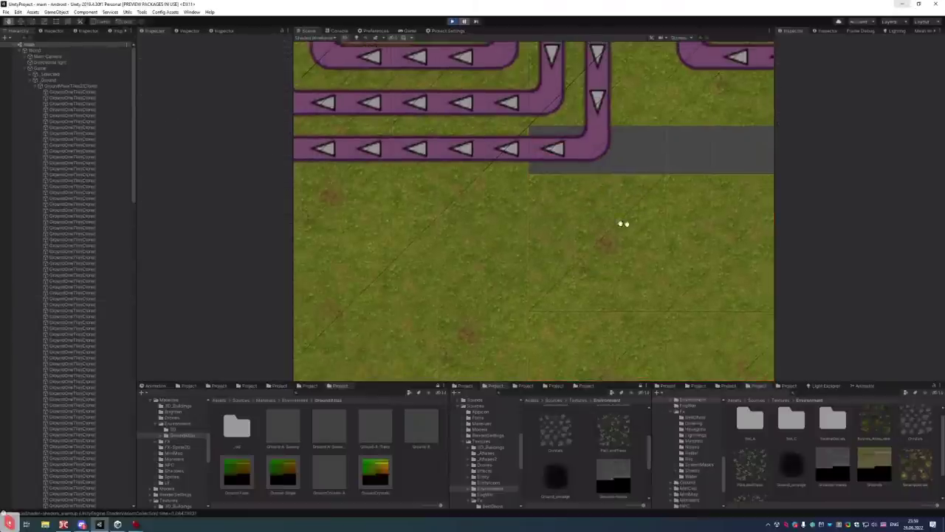
{"action": "scroll", "coordinate": [562, 221], "scroll_direction": "up", "scroll_amount": 3}
{"action": "left_click", "coordinate": [586, 201]}
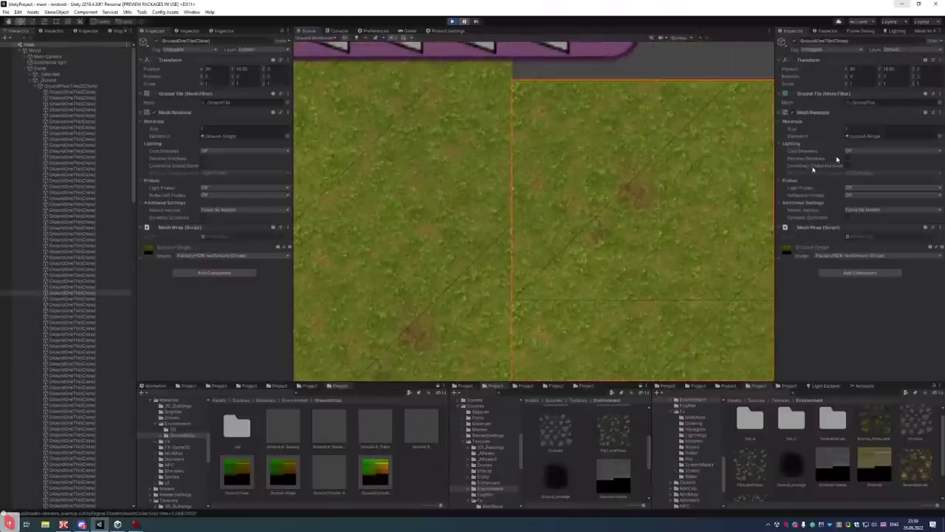
{"action": "key", "text": "ctrl+z"}
{"action": "key", "text": "ctrl+z"}
{"action": "key", "text": "ctrl+z"}
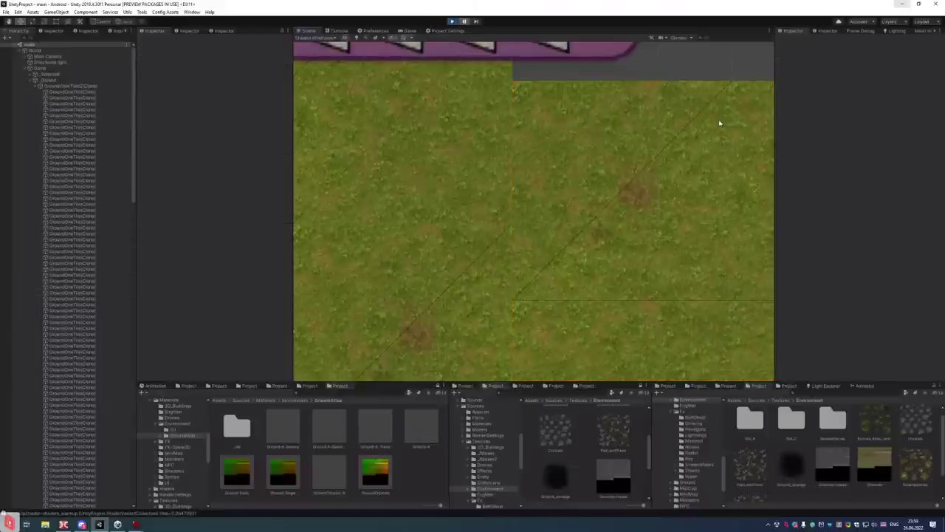
{"action": "scroll", "coordinate": [674, 177], "scroll_direction": "down", "scroll_amount": 8}
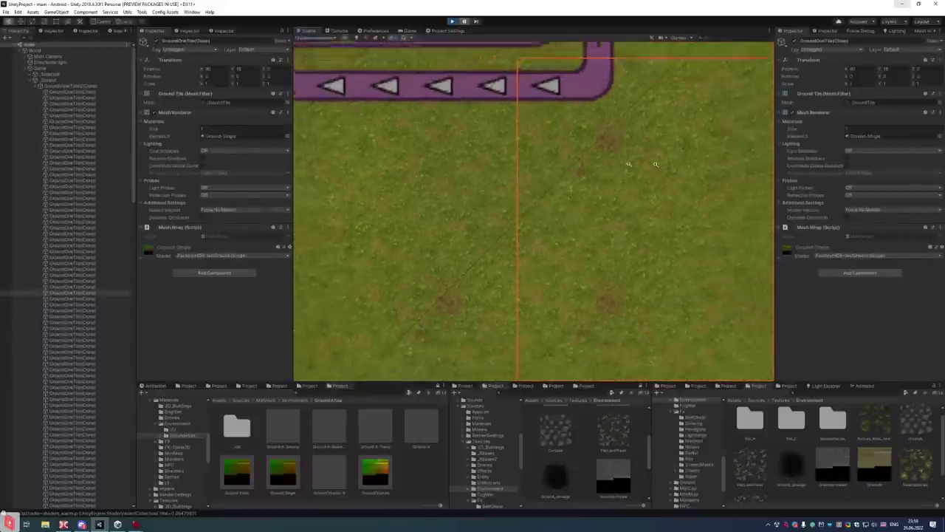
{"action": "scroll", "coordinate": [716, 192], "scroll_direction": "down", "scroll_amount": 10}
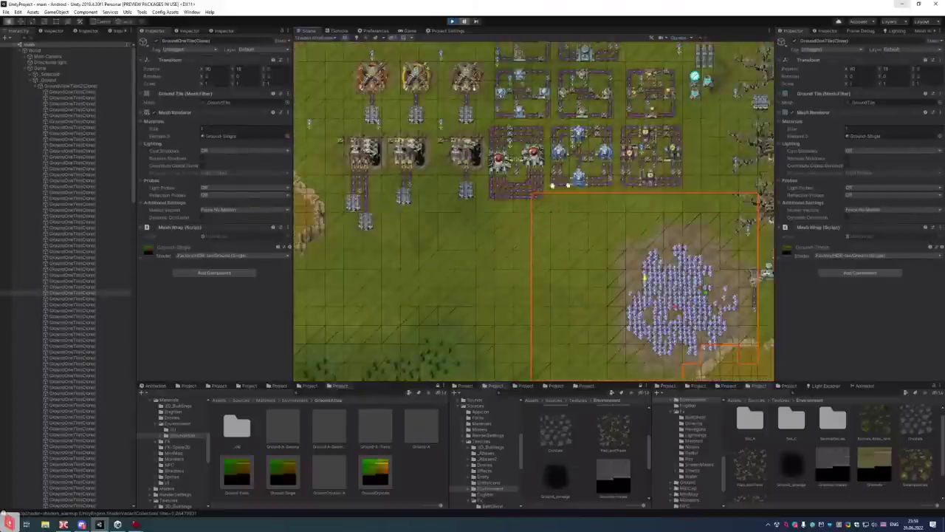
{"action": "left_click", "coordinate": [617, 80]}
{"action": "scroll", "coordinate": [597, 200], "scroll_direction": "up", "scroll_amount": 10}
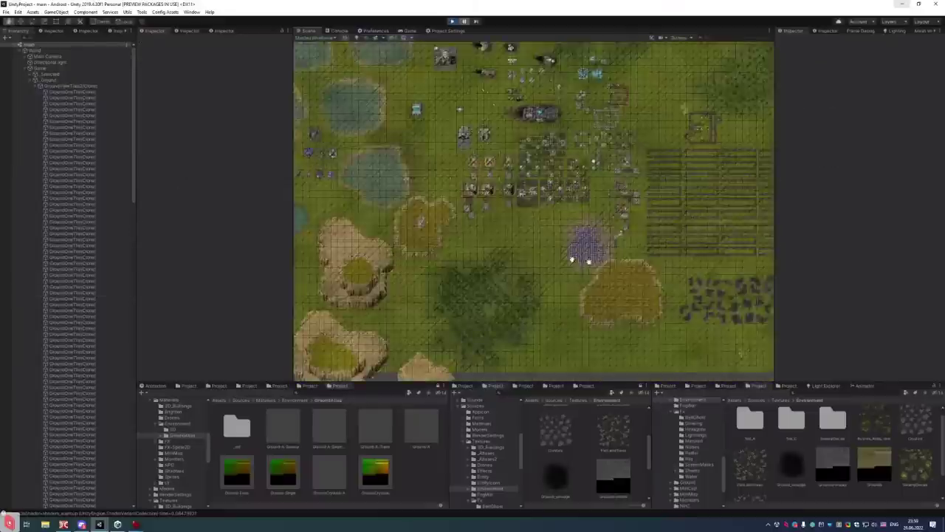
{"action": "scroll", "coordinate": [596, 200], "scroll_direction": "up", "scroll_amount": 5}
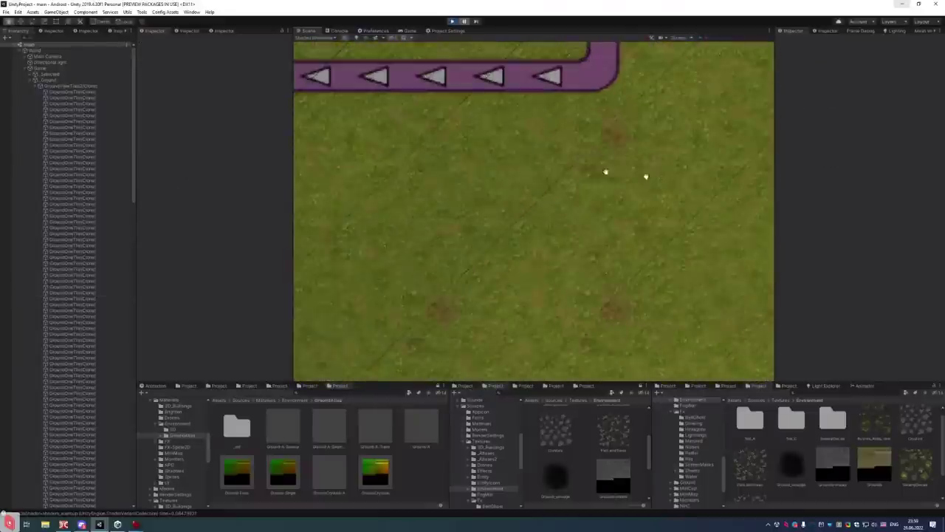
{"action": "left_click", "coordinate": [319, 38]}
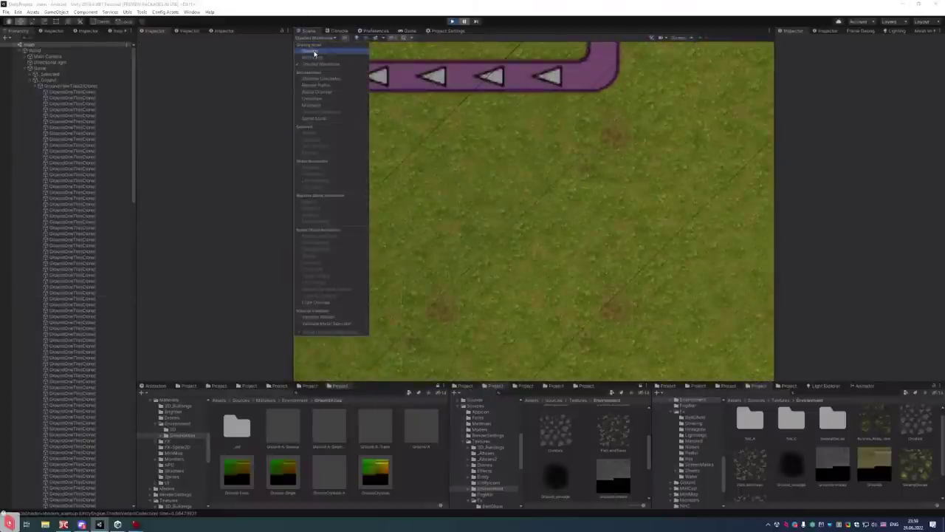
Switch the Scene to Shaded mode and slide a tile below the conveyor down, leaving a gap
{"action": "left_click", "coordinate": [316, 51]}
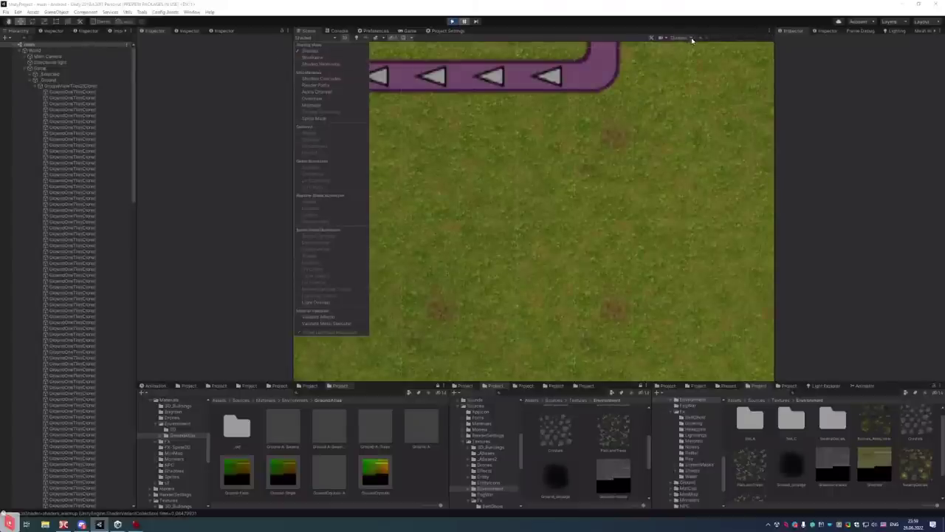
{"action": "left_click", "coordinate": [404, 39]}
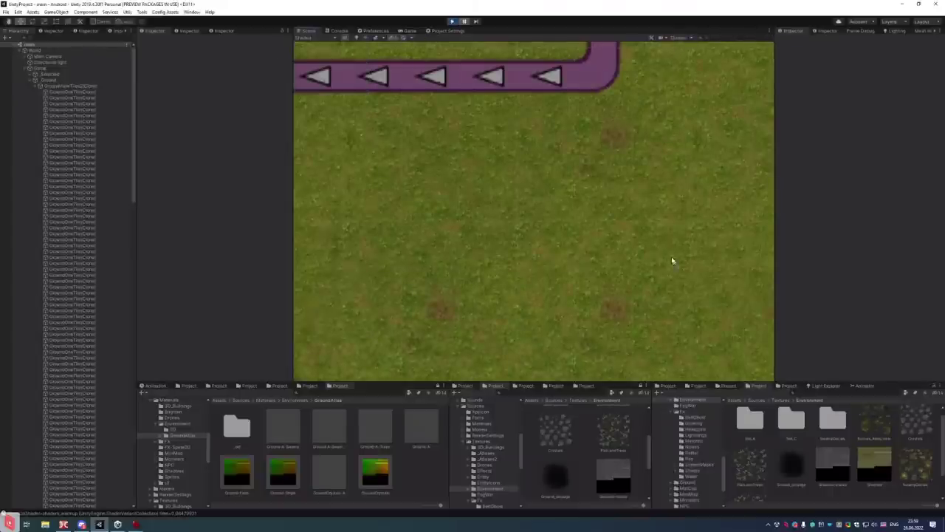
{"action": "scroll", "coordinate": [643, 251], "scroll_direction": "down", "scroll_amount": 5}
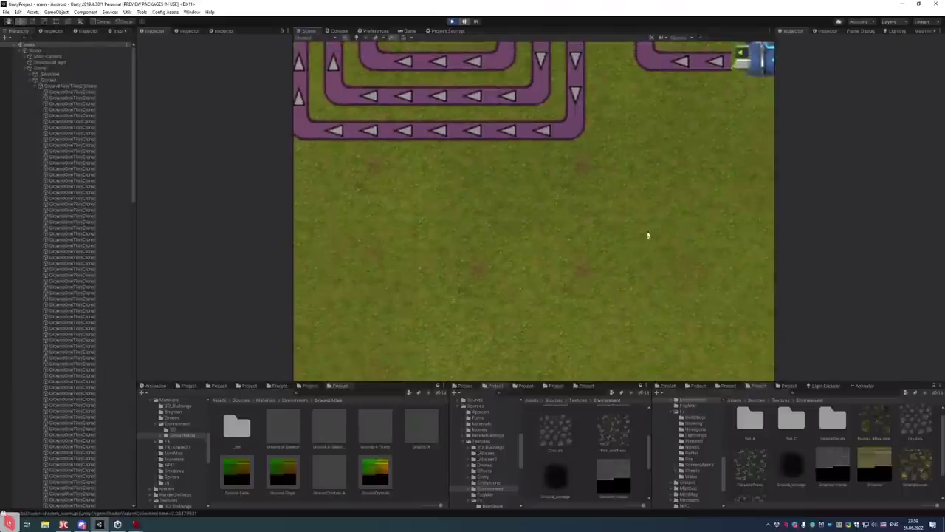
{"action": "left_click", "coordinate": [648, 236]}
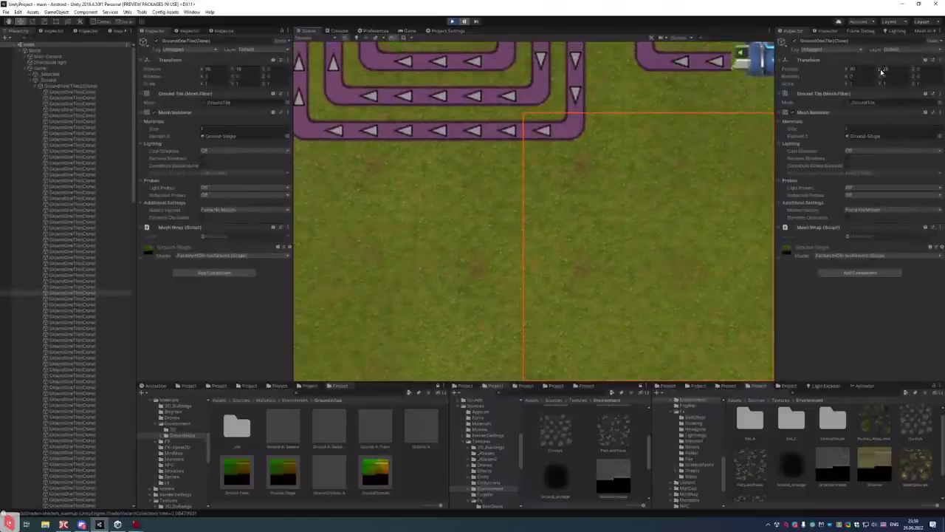
{"action": "left_click_drag", "start_coordinate": [881, 72], "coordinate": [718, 133]}
{"action": "left_click", "coordinate": [716, 134]}
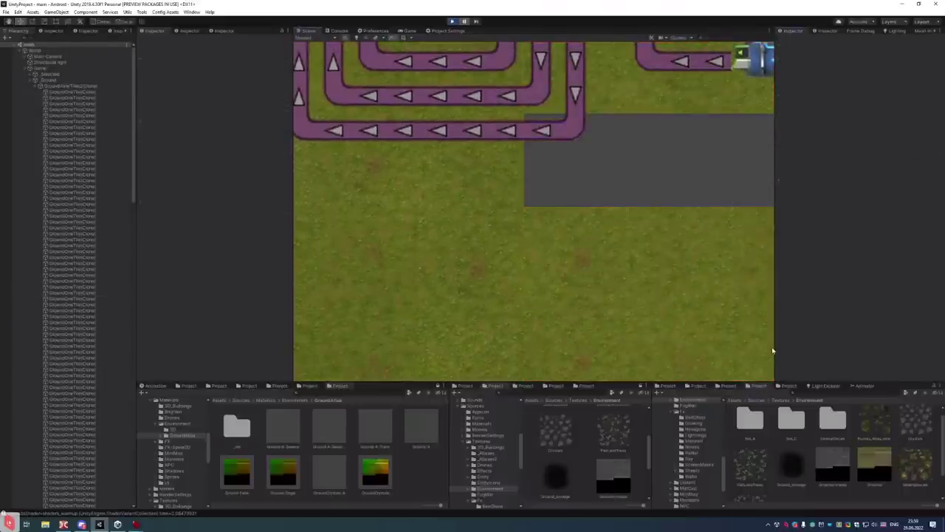
Pan the Scene view up and right toward the tree-covered grassland
{"action": "scroll", "coordinate": [603, 238], "scroll_direction": "up", "scroll_amount": 4}
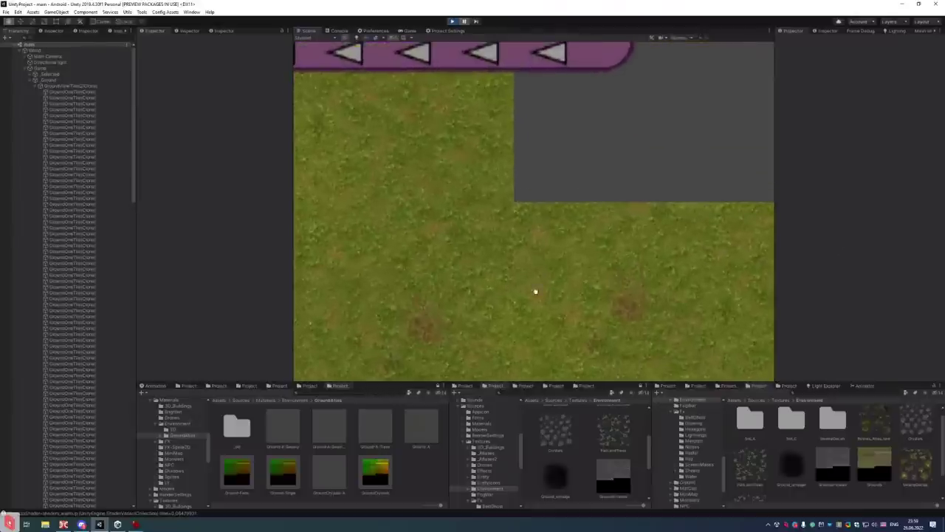
{"action": "scroll", "coordinate": [575, 266], "scroll_direction": "down", "scroll_amount": 8}
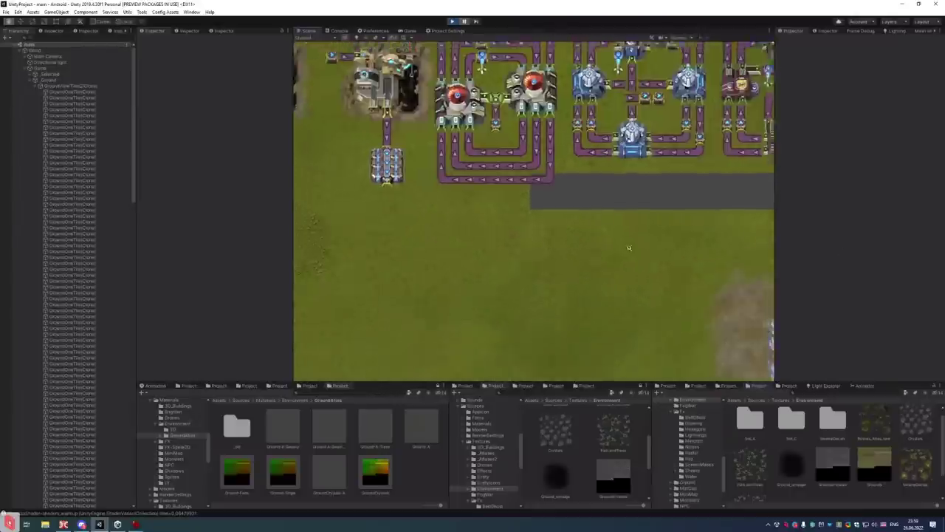
{"action": "key", "text": "Down"}
{"action": "key", "text": "Down"}
{"action": "key", "text": "Down"}
{"action": "key", "text": "Down"}
{"action": "key", "text": "Down"}
{"action": "key", "text": "Down"}
{"action": "key", "text": "Down"}
{"action": "key", "text": "Down"}
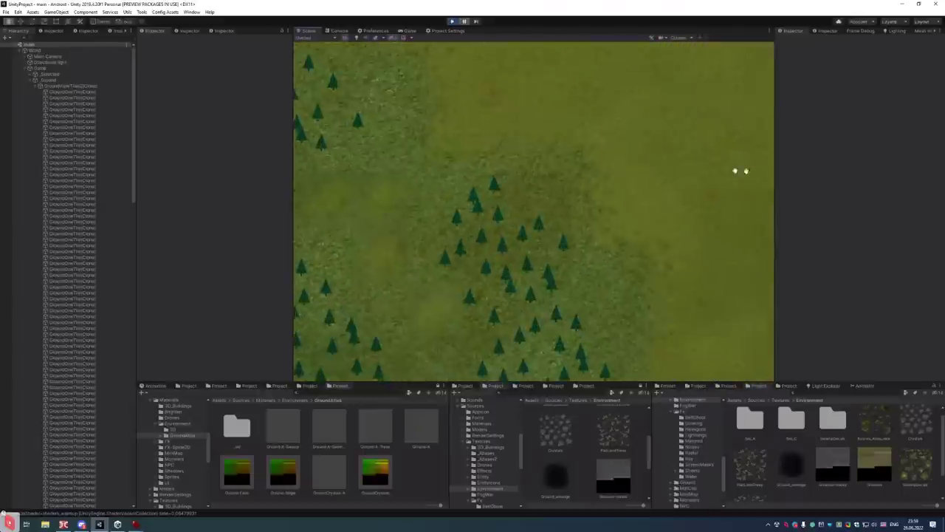
{"action": "scroll", "coordinate": [643, 158], "scroll_direction": "down", "scroll_amount": 3}
{"action": "key", "text": "Up"}
{"action": "key", "text": "Right"}
{"action": "key", "text": "Up"}
{"action": "key", "text": "Right"}
{"action": "key", "text": "Up"}
{"action": "key", "text": "Right"}
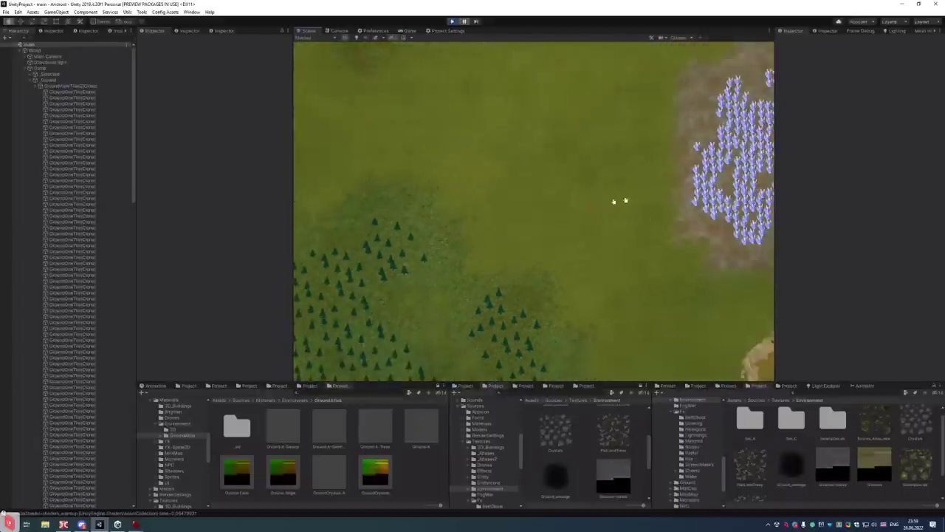
{"action": "scroll", "coordinate": [618, 200], "scroll_direction": "up", "scroll_amount": 3}
Frame a forest GroundOneTile(Clone) and nudge its Transform Position Y slightly
{"action": "left_click", "coordinate": [511, 254]}
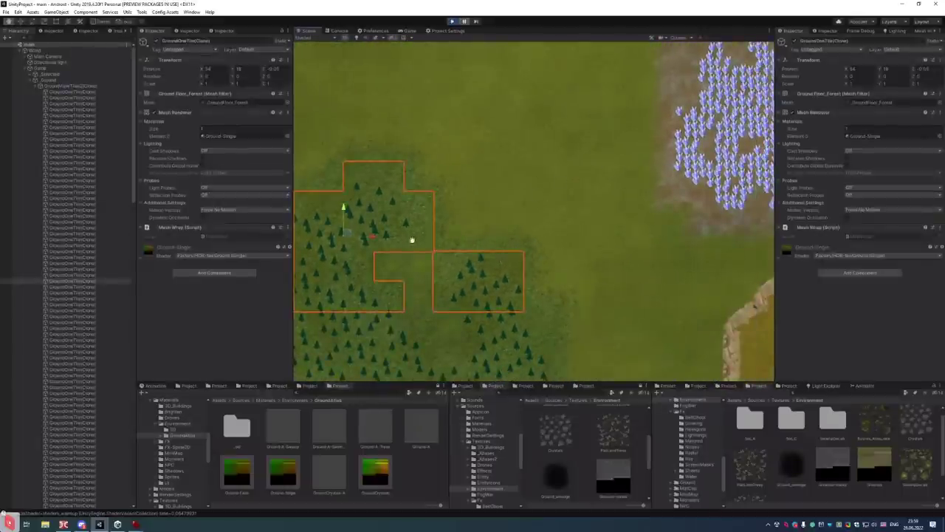
{"action": "key", "text": "f"}
{"action": "scroll", "coordinate": [553, 166], "scroll_direction": "up", "scroll_amount": 6}
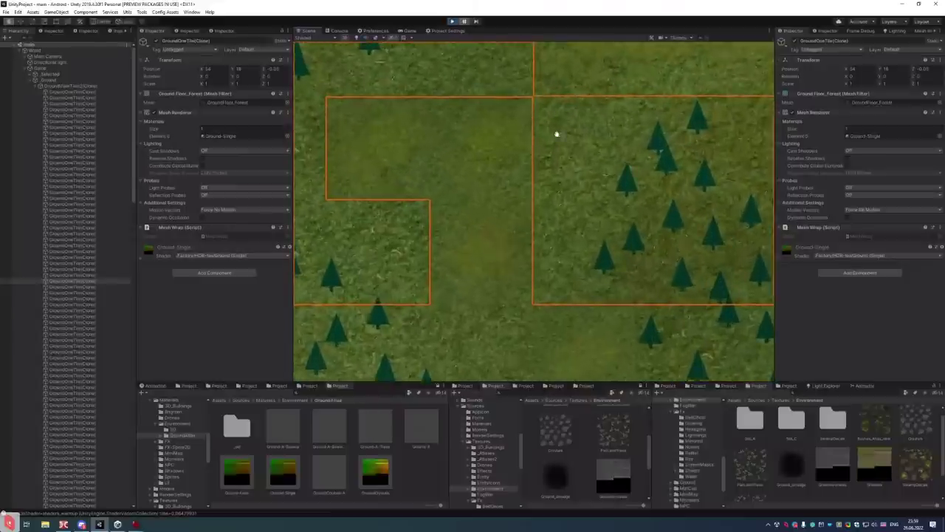
{"action": "scroll", "coordinate": [570, 179], "scroll_direction": "down", "scroll_amount": 2}
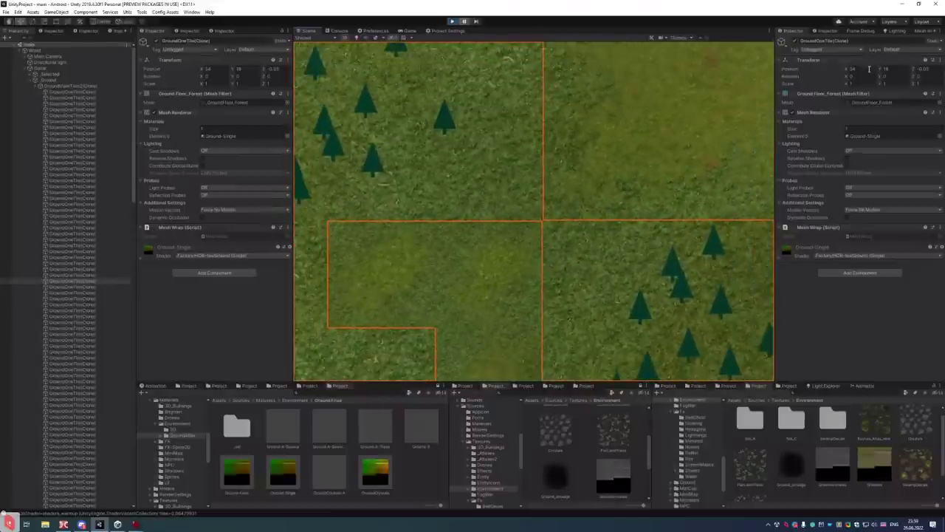
{"action": "left_click_drag", "start_coordinate": [879, 72], "coordinate": [887, 70]}
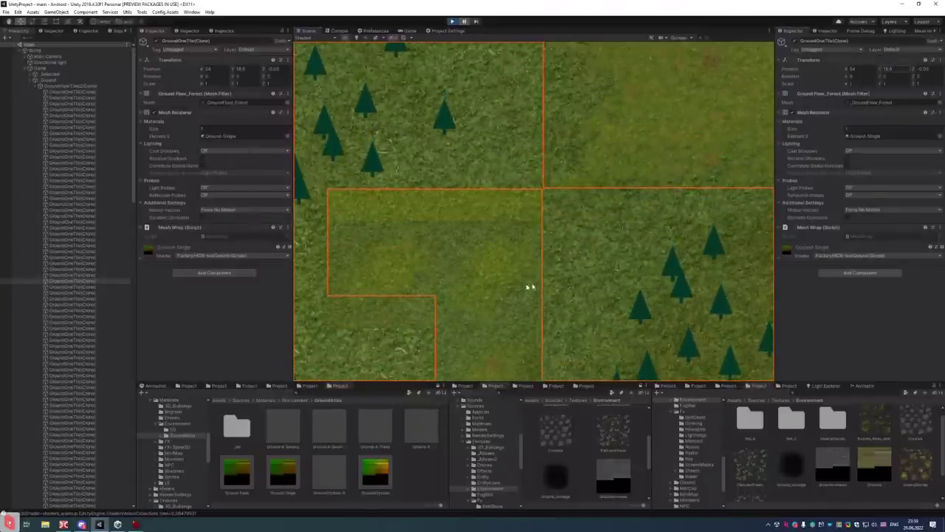
{"action": "scroll", "coordinate": [529, 288], "scroll_direction": "down", "scroll_amount": 6}
{"action": "scroll", "coordinate": [527, 196], "scroll_direction": "down", "scroll_amount": 8}
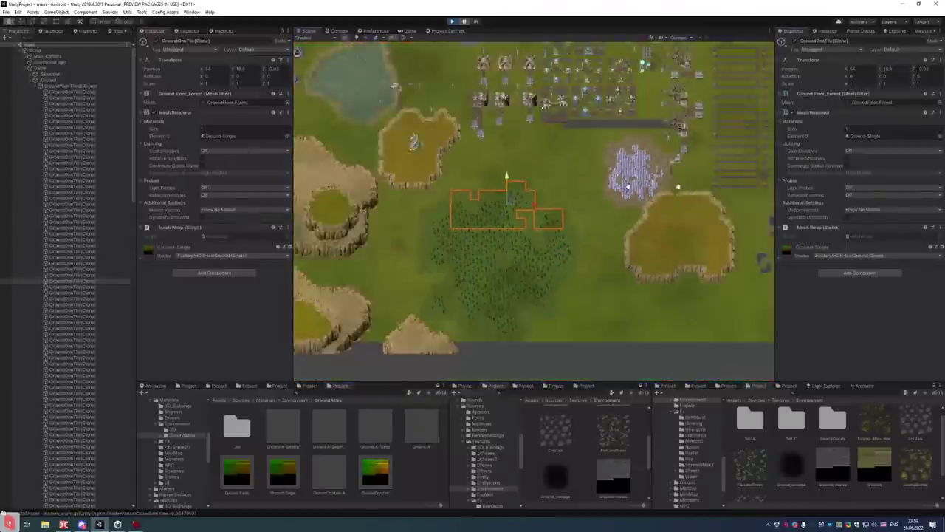
{"action": "left_click", "coordinate": [468, 239]}
Select the ground tile beside the trees and widen the Inspector to see its properties
{"action": "scroll", "coordinate": [757, 246], "scroll_direction": "up", "scroll_amount": 8}
{"action": "scroll", "coordinate": [757, 245], "scroll_direction": "up", "scroll_amount": 10}
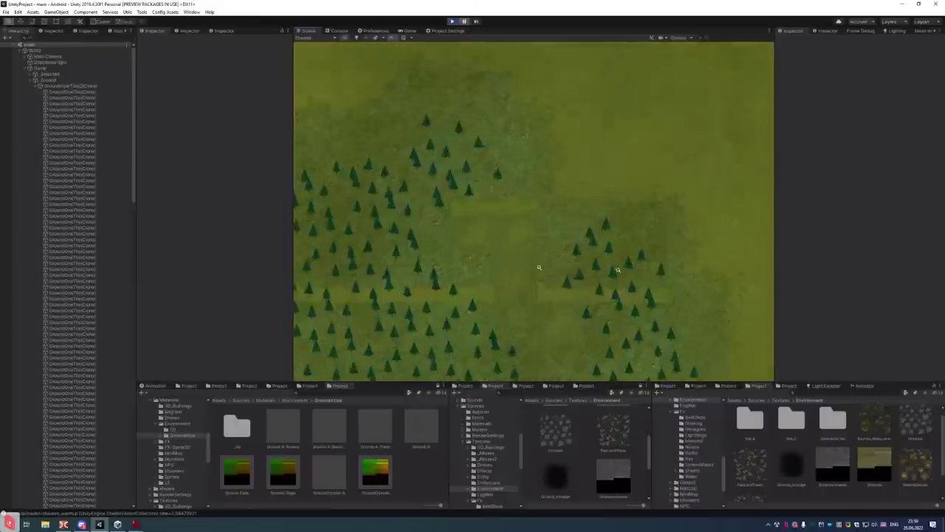
{"action": "scroll", "coordinate": [624, 211], "scroll_direction": "up", "scroll_amount": 3}
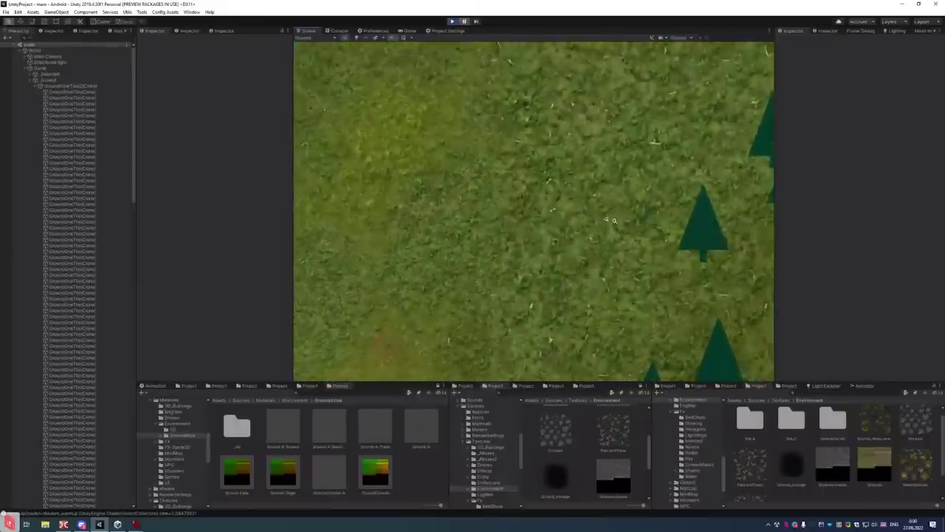
{"action": "scroll", "coordinate": [524, 185], "scroll_direction": "down", "scroll_amount": 3}
{"action": "scroll", "coordinate": [567, 222], "scroll_direction": "up", "scroll_amount": 3}
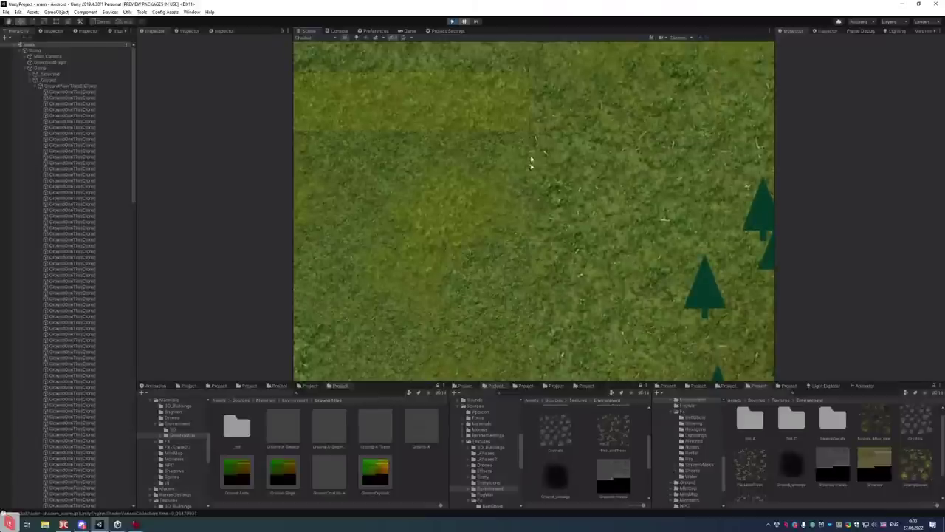
{"action": "scroll", "coordinate": [576, 262], "scroll_direction": "down", "scroll_amount": 3}
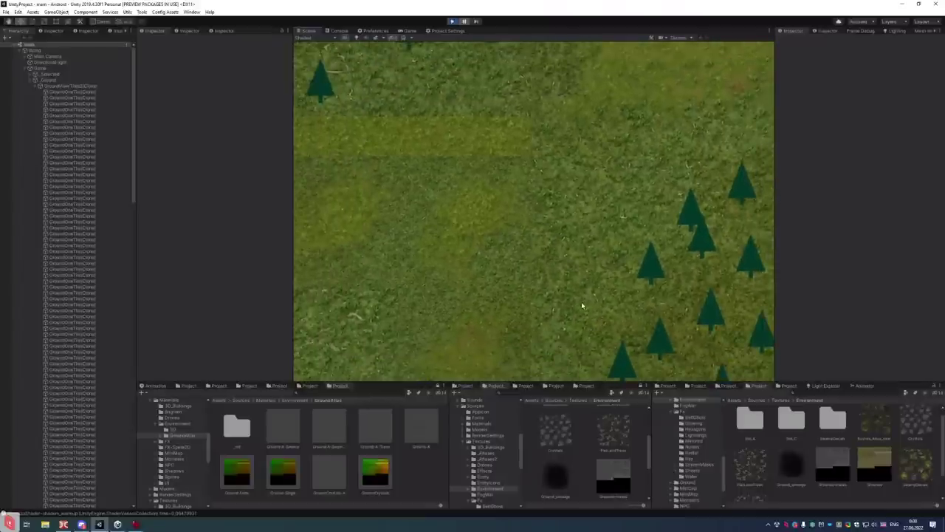
{"action": "left_click", "coordinate": [580, 302]}
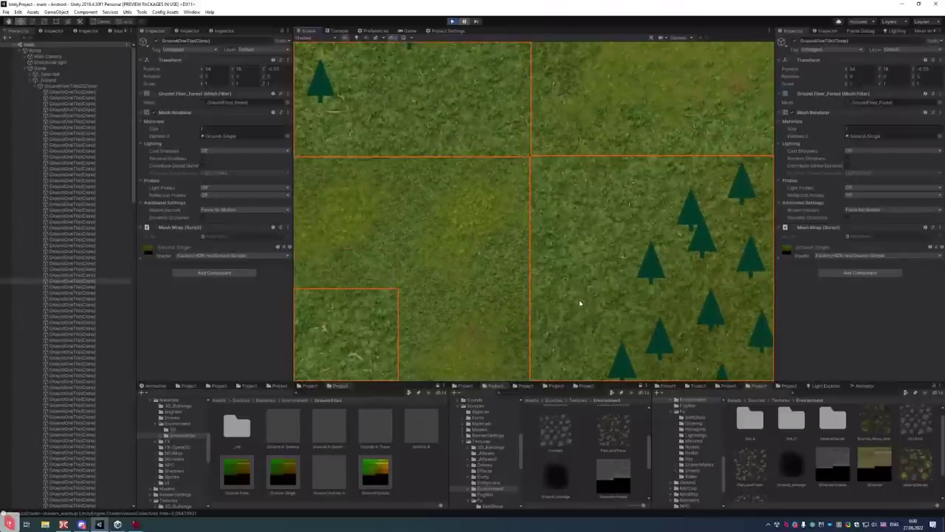
{"action": "scroll", "coordinate": [522, 234], "scroll_direction": "down", "scroll_amount": 2}
{"action": "left_click_drag", "start_coordinate": [664, 245], "coordinate": [812, 241]}
{"action": "scroll", "coordinate": [558, 246], "scroll_direction": "down", "scroll_amount": 5}
Deselect the tile, zoom in and out over the forest ground, then switch to Double Commander
{"action": "left_click", "coordinate": [601, 317]}
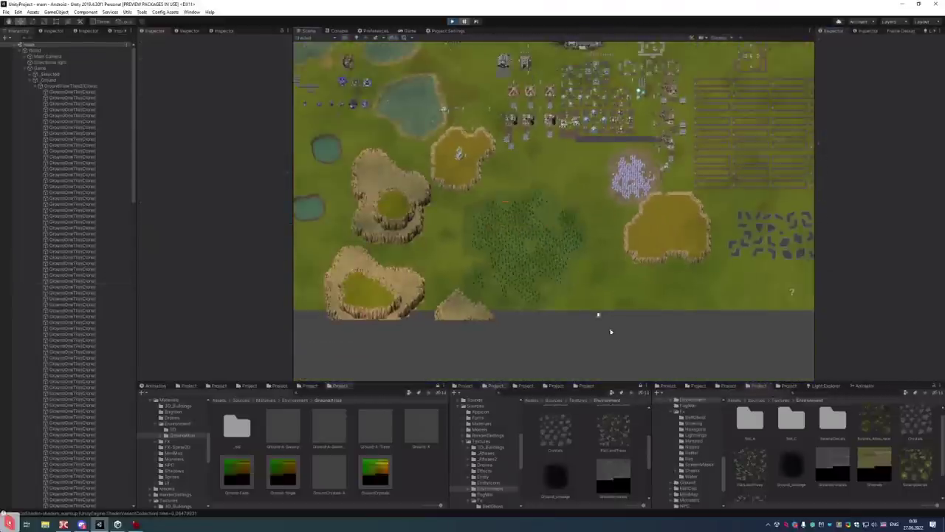
{"action": "scroll", "coordinate": [490, 190], "scroll_direction": "up", "scroll_amount": 10}
{"action": "scroll", "coordinate": [606, 194], "scroll_direction": "up", "scroll_amount": 3}
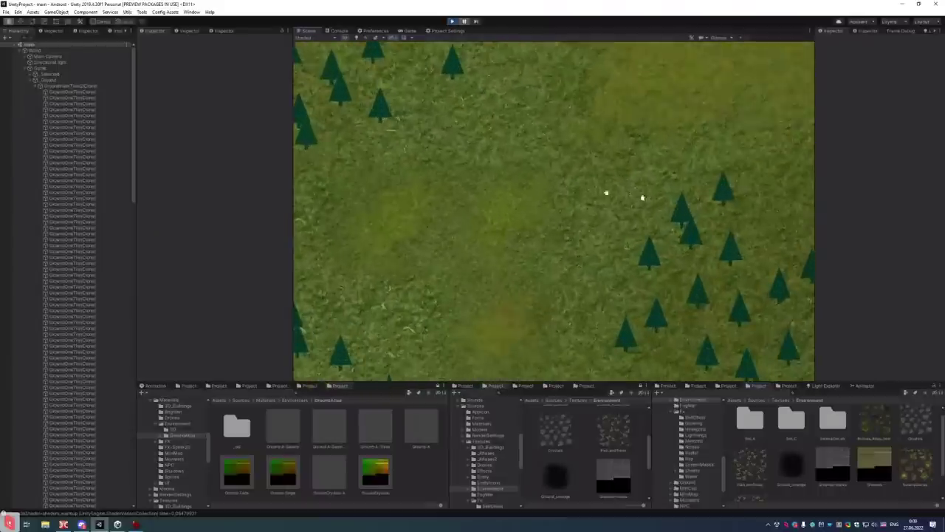
{"action": "scroll", "coordinate": [621, 192], "scroll_direction": "down", "scroll_amount": 5}
{"action": "scroll", "coordinate": [468, 185], "scroll_direction": "down", "scroll_amount": 5}
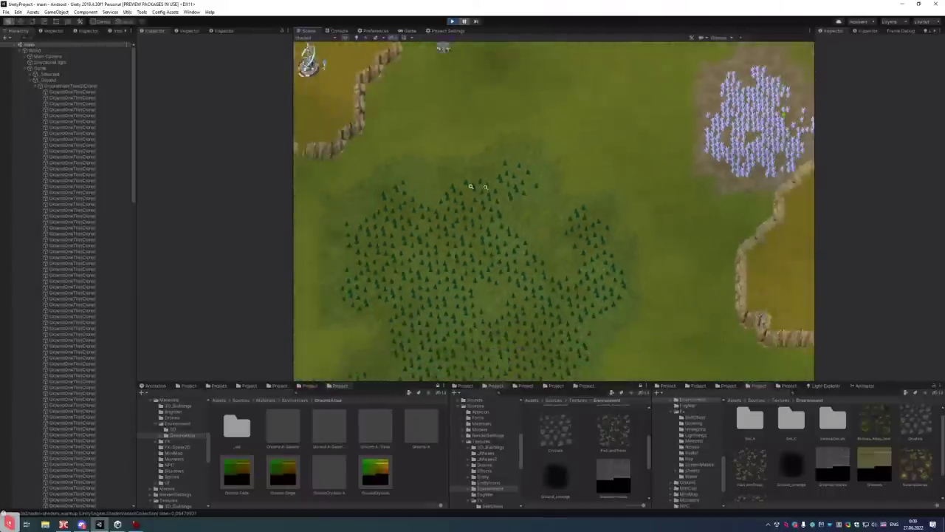
{"action": "scroll", "coordinate": [751, 205], "scroll_direction": "up", "scroll_amount": 5}
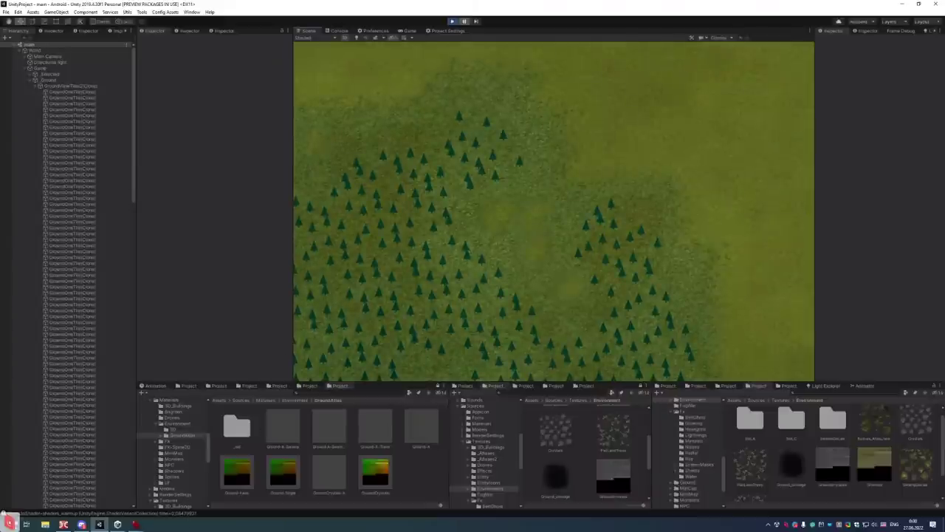
{"action": "left_click", "coordinate": [63, 524]}
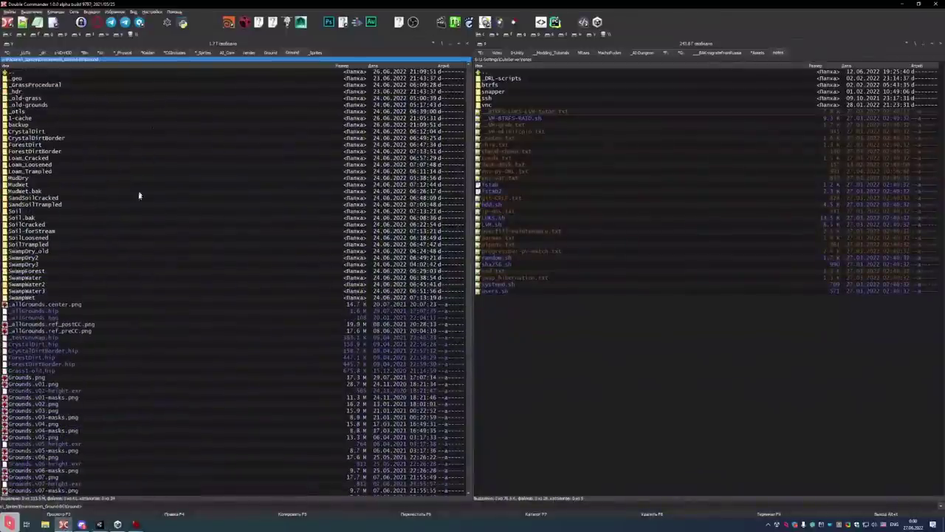
Preview MudWet.01.png from the MudWet/Mudwet-PNG folder in the image viewer, then close it
{"action": "left_click", "coordinate": [26, 185]}
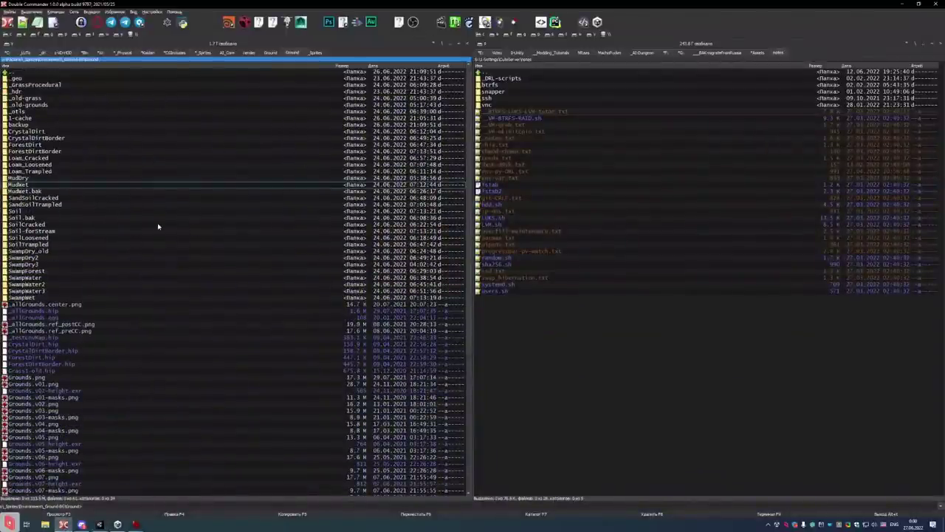
{"action": "key", "text": "Return"}
{"action": "key", "text": "Down"}
{"action": "key", "text": "Down"}
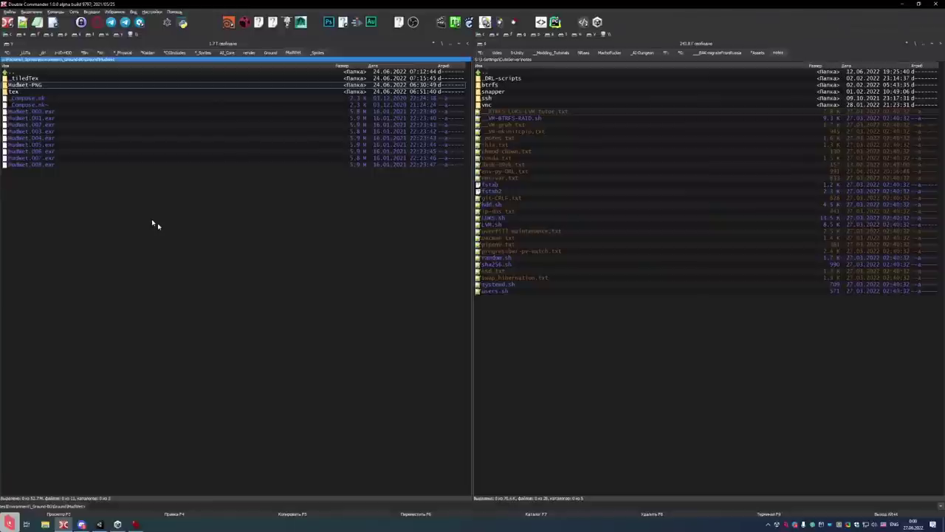
{"action": "key", "text": "Down"}
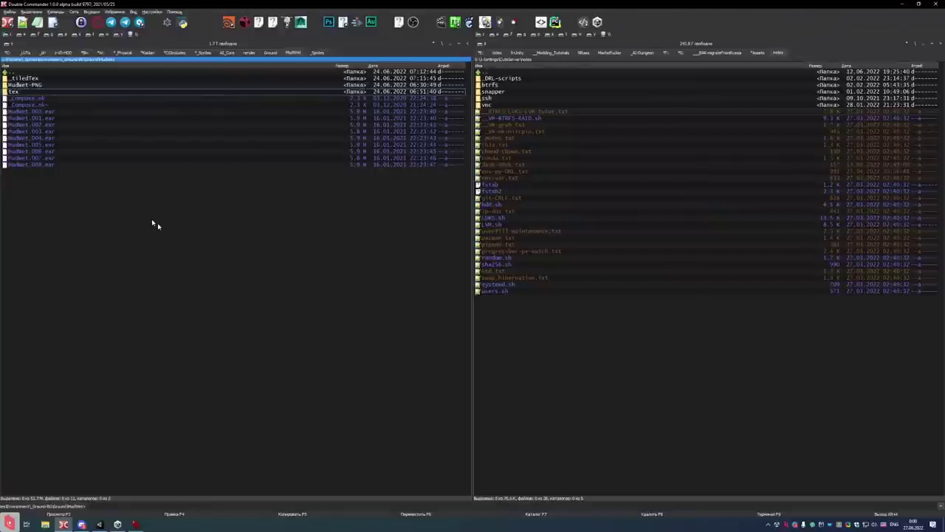
{"action": "key", "text": "Up"}
{"action": "key", "text": "Return"}
{"action": "key", "text": "Down"}
{"action": "key", "text": "Return"}
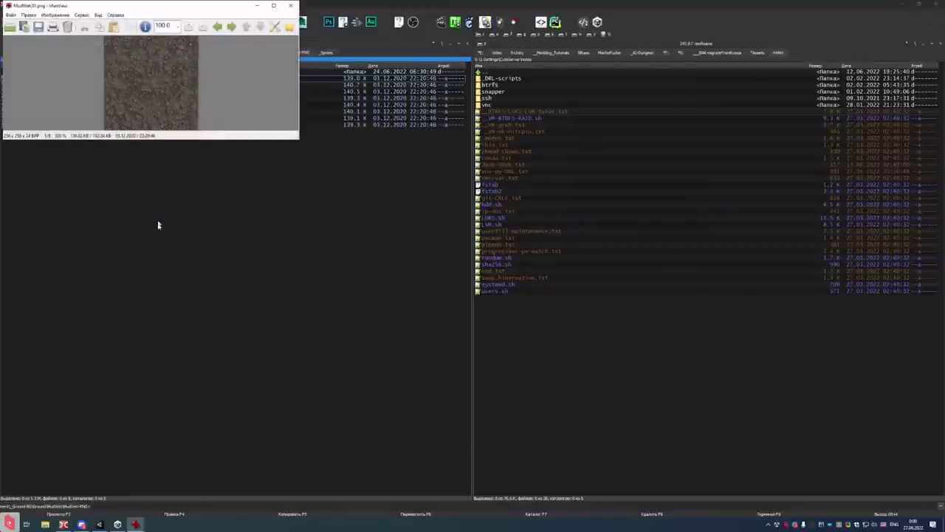
{"action": "key", "text": "Escape"}
Return to the MudWet folder and open MudWet.001.exr in MPlay
{"action": "key", "text": "BackSpace"}
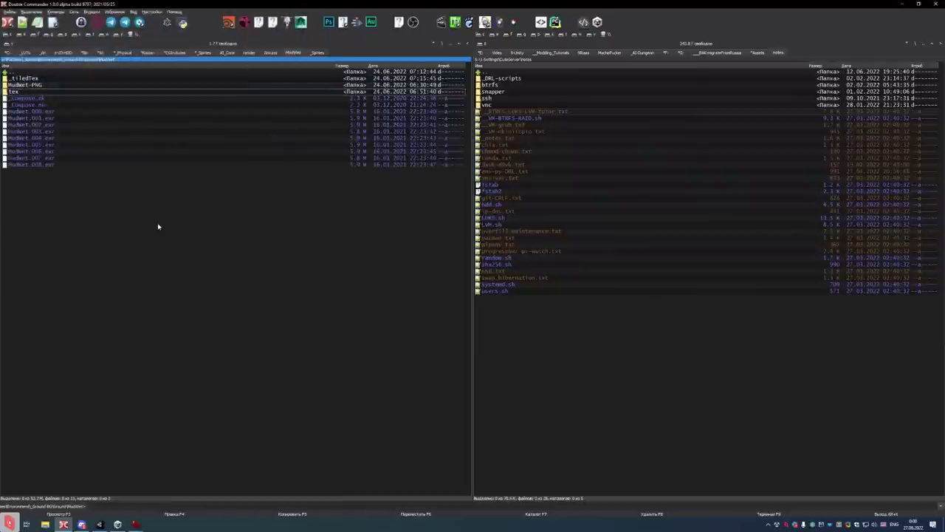
{"action": "key", "text": "Down"}
{"action": "key", "text": "Down"}
{"action": "key", "text": "Down"}
{"action": "key", "text": "Down"}
{"action": "key", "text": "Return"}
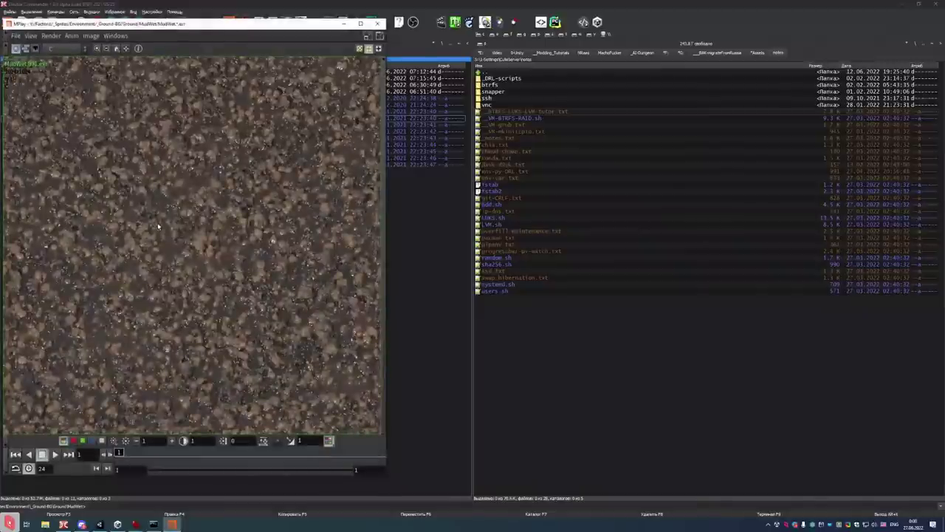
Load the MudWet.$F3.exr sequence (frames 0-8) into MPlay and view it maximized and zoomed
{"action": "key", "text": "ctrl+o"}
{"action": "left_click", "coordinate": [147, 161]}
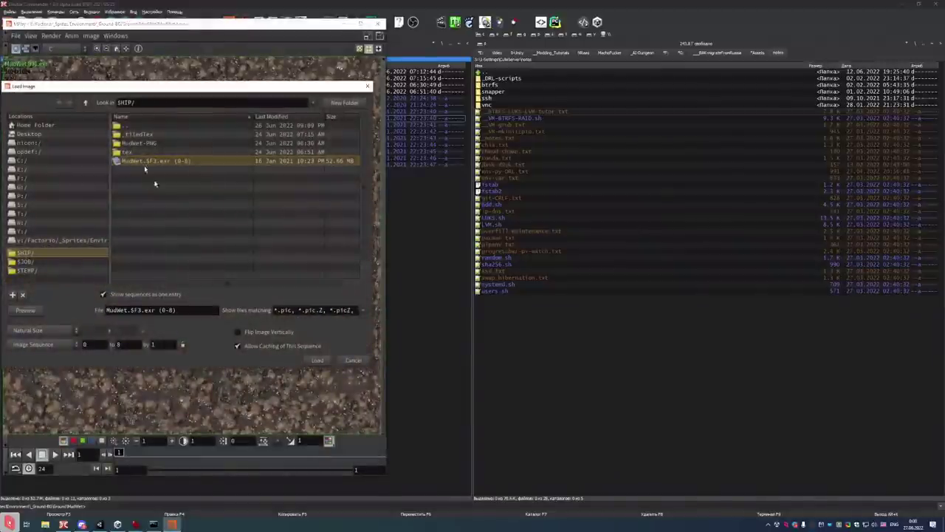
{"action": "left_click", "coordinate": [316, 360]}
{"action": "left_click", "coordinate": [360, 23]}
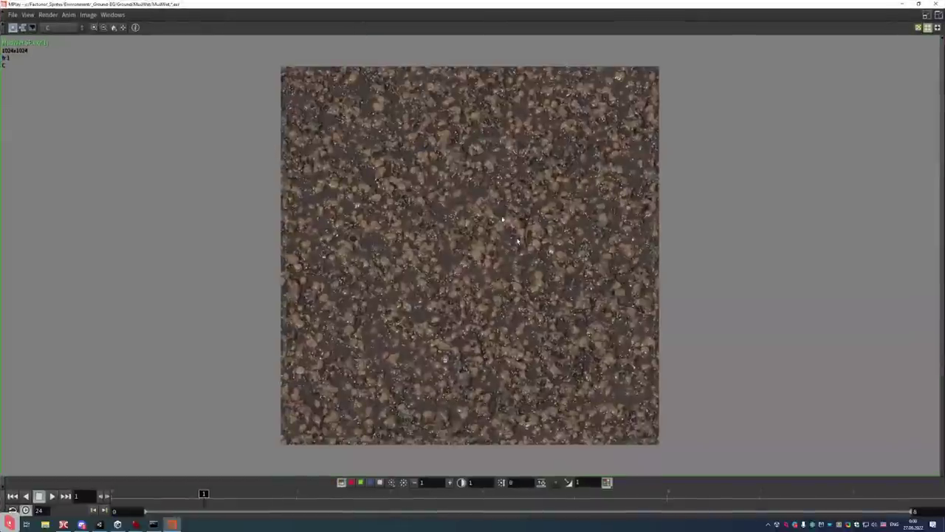
{"action": "scroll", "coordinate": [773, 279], "scroll_direction": "up", "scroll_amount": 1}
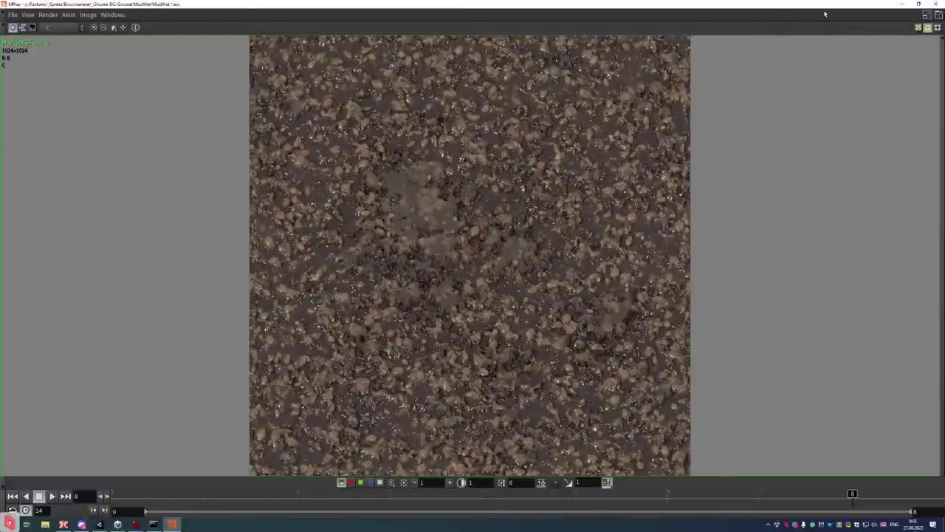
Close MPlay, select Soil_forStream.hip in the Ground folder, then check the Unity editor via Unity Hub
{"action": "left_click", "coordinate": [938, 4]}
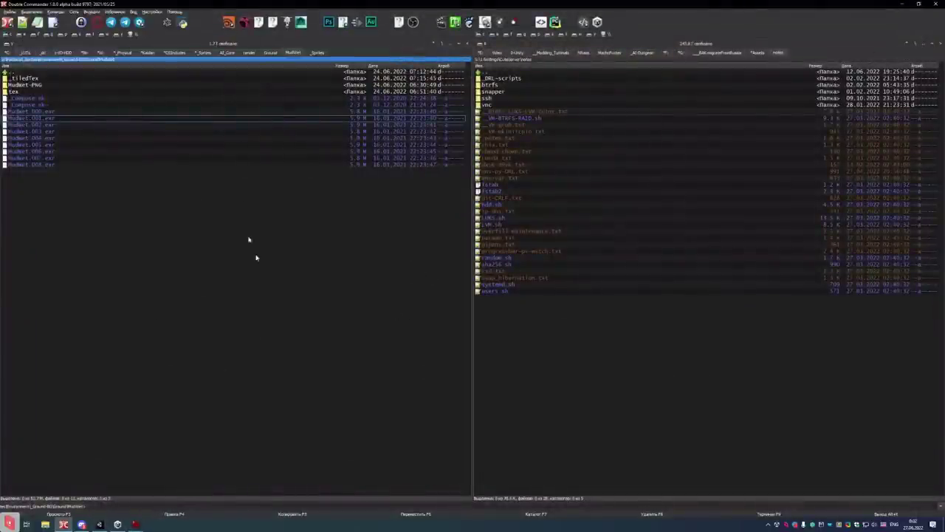
{"action": "left_click", "coordinate": [270, 54]}
{"action": "left_click", "coordinate": [227, 54]}
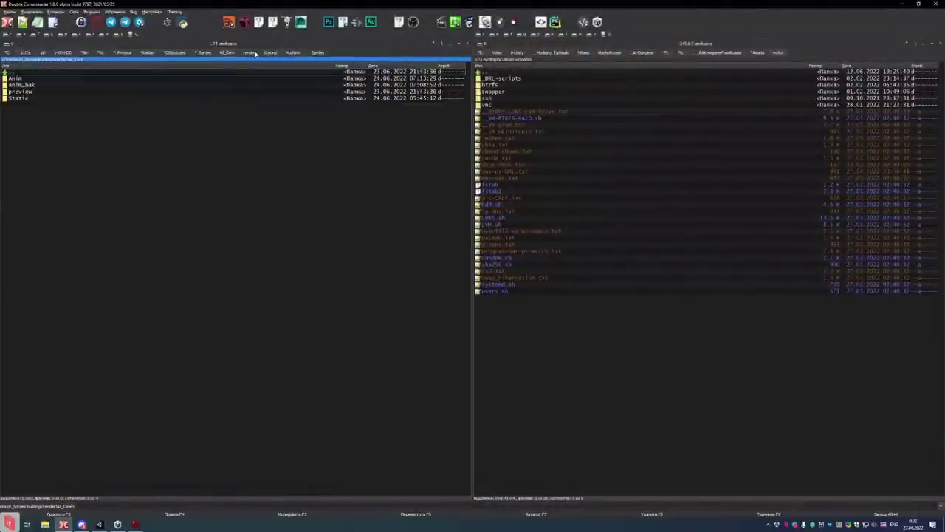
{"action": "left_click", "coordinate": [250, 53]}
{"action": "left_click", "coordinate": [270, 53]}
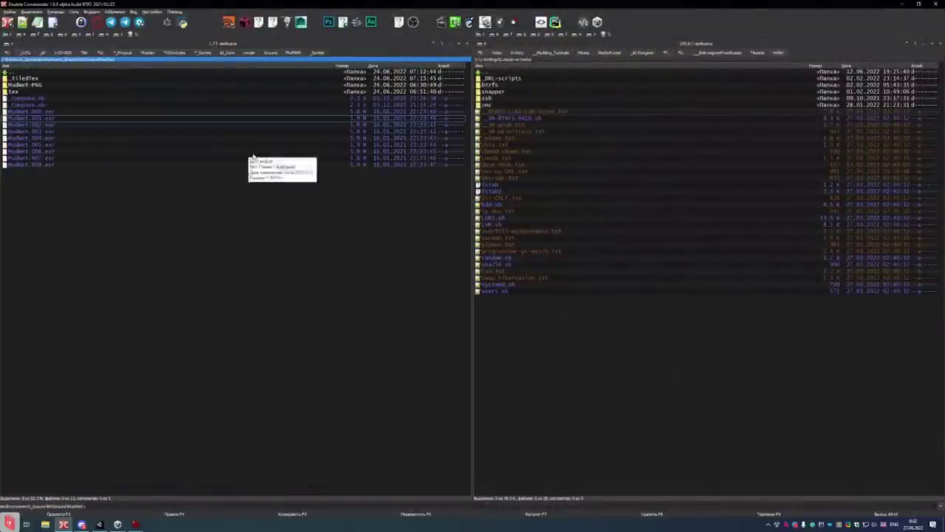
{"action": "scroll", "coordinate": [143, 396], "scroll_direction": "down", "scroll_amount": 10}
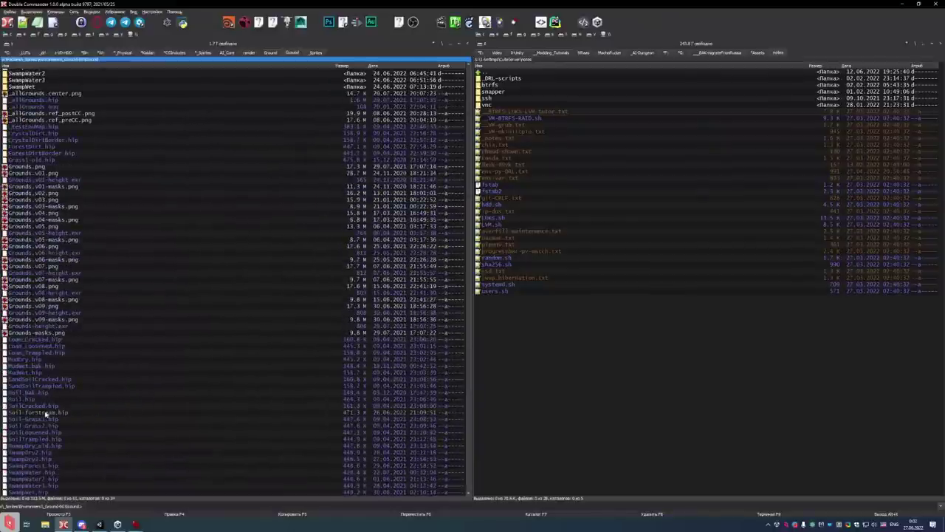
{"action": "left_click", "coordinate": [46, 412]}
{"action": "left_click", "coordinate": [117, 525]}
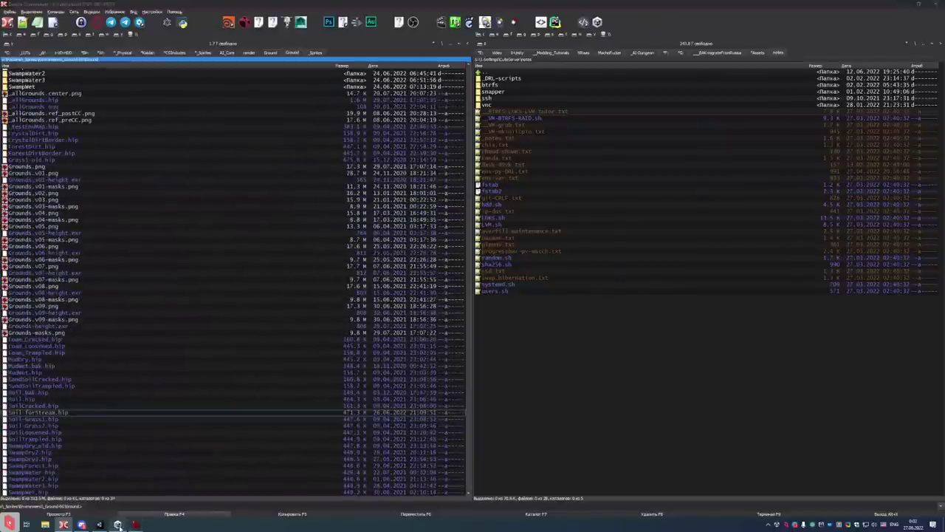
{"action": "left_click", "coordinate": [404, 264]}
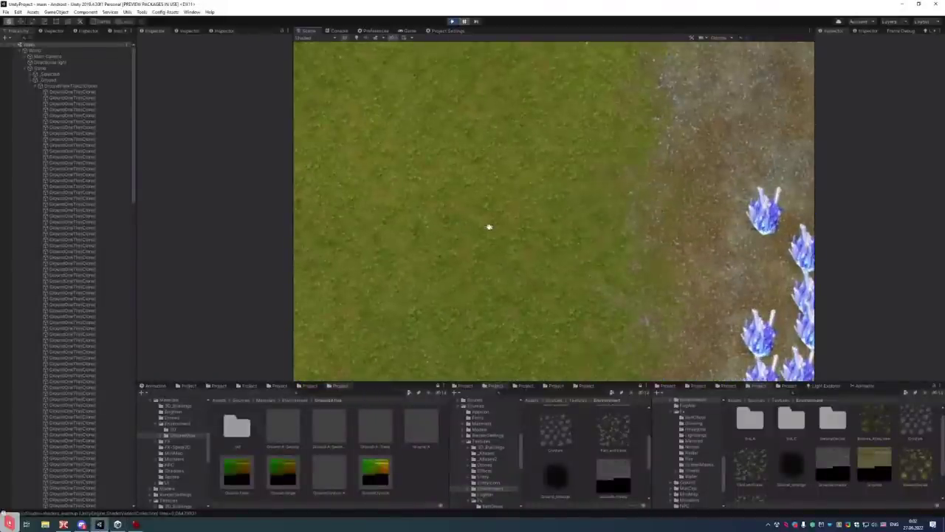
Launch Soil_forStream.hip in Houdini from Double Commander and minimize the file manager
{"action": "left_click", "coordinate": [63, 524]}
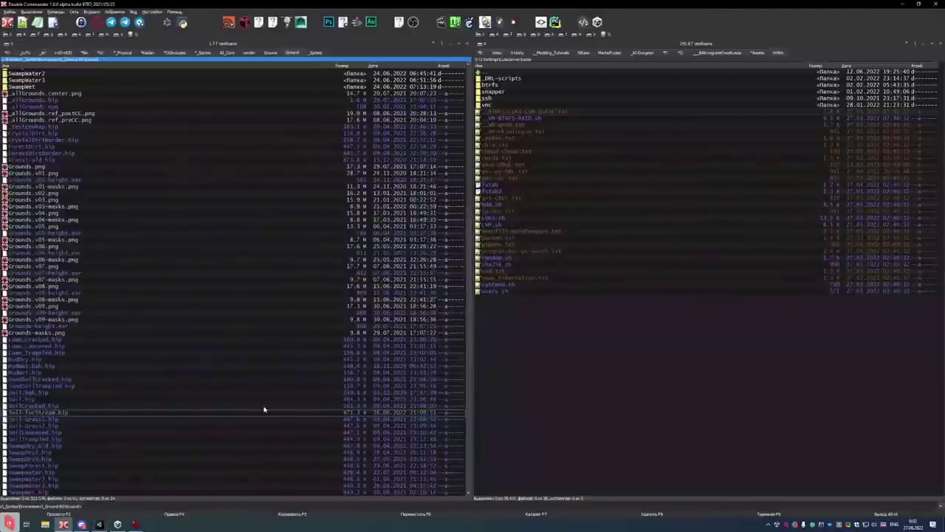
{"action": "double_click", "coordinate": [264, 411]}
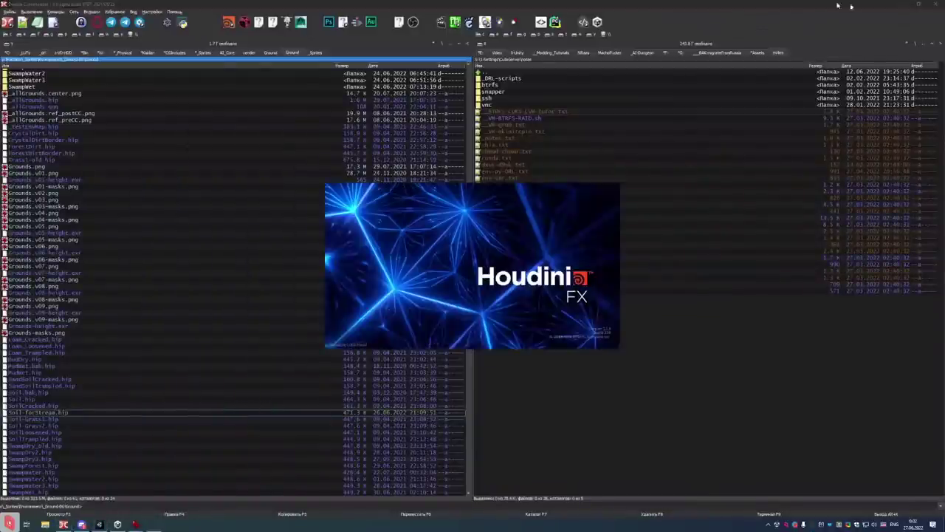
{"action": "left_click", "coordinate": [902, 5]}
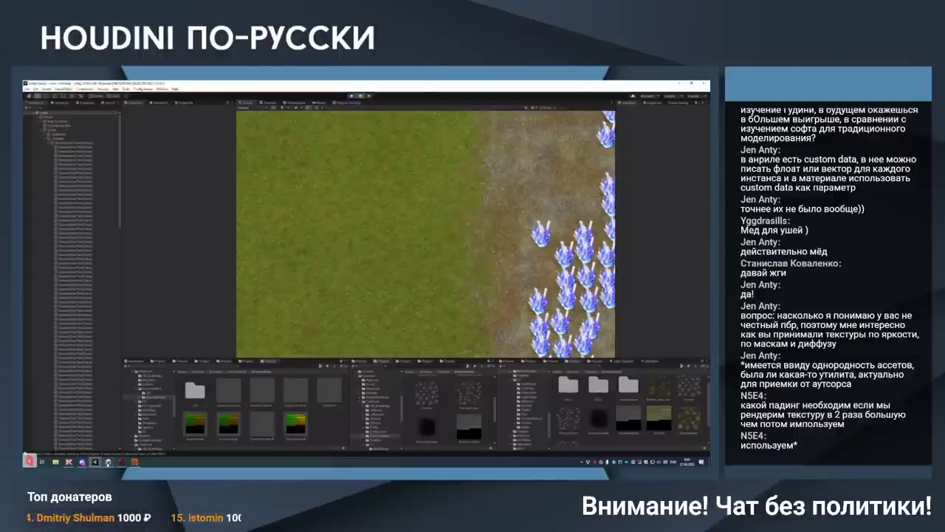
In Houdini, browse the materials subnet, opening the Ground material network and selecting BG_black
{"action": "left_click", "coordinate": [134, 463]}
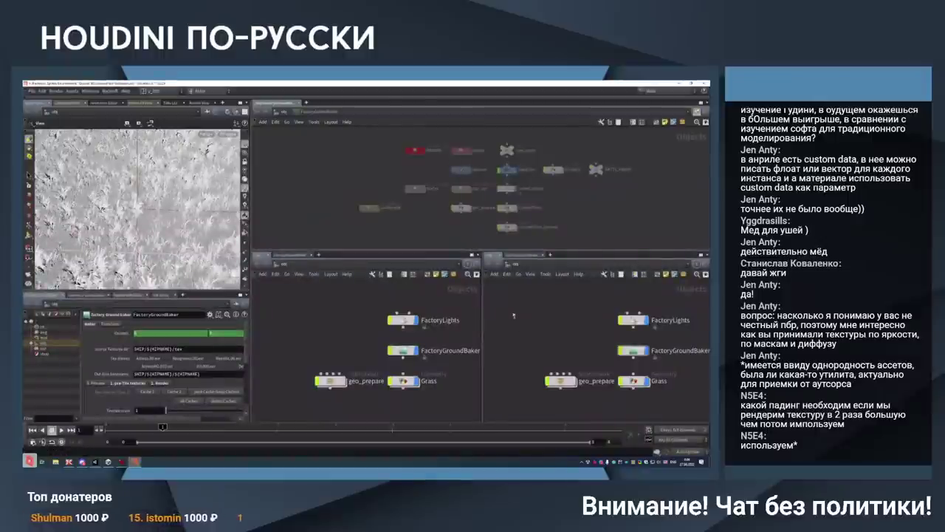
{"action": "double_click", "coordinate": [461, 188]}
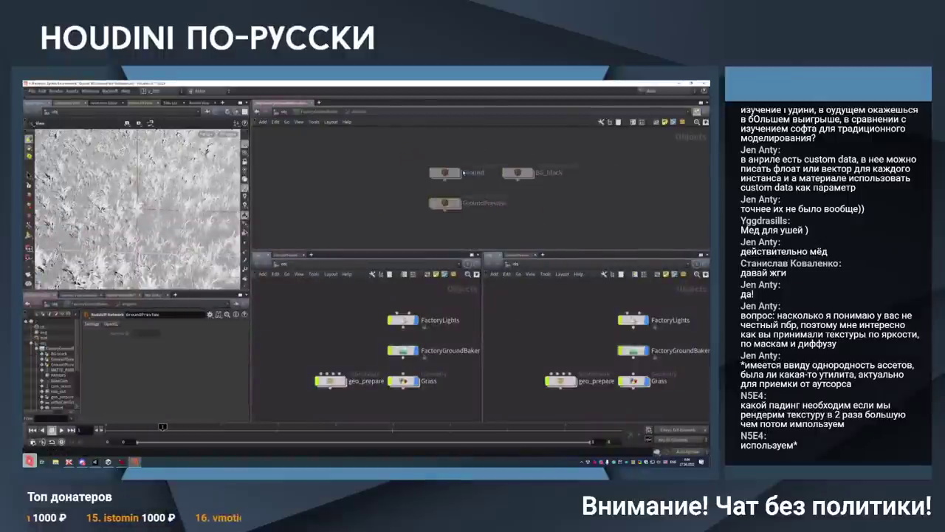
{"action": "left_click", "coordinate": [459, 173]}
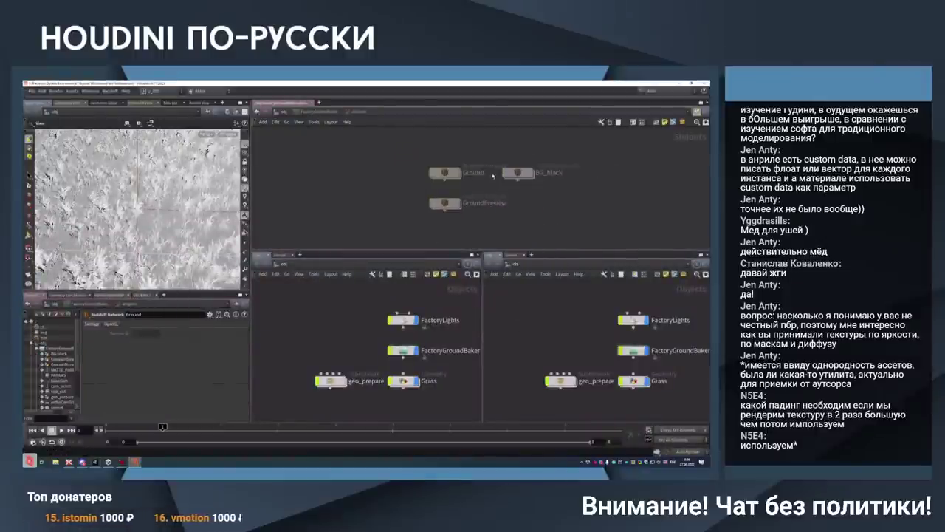
{"action": "double_click", "coordinate": [452, 173]}
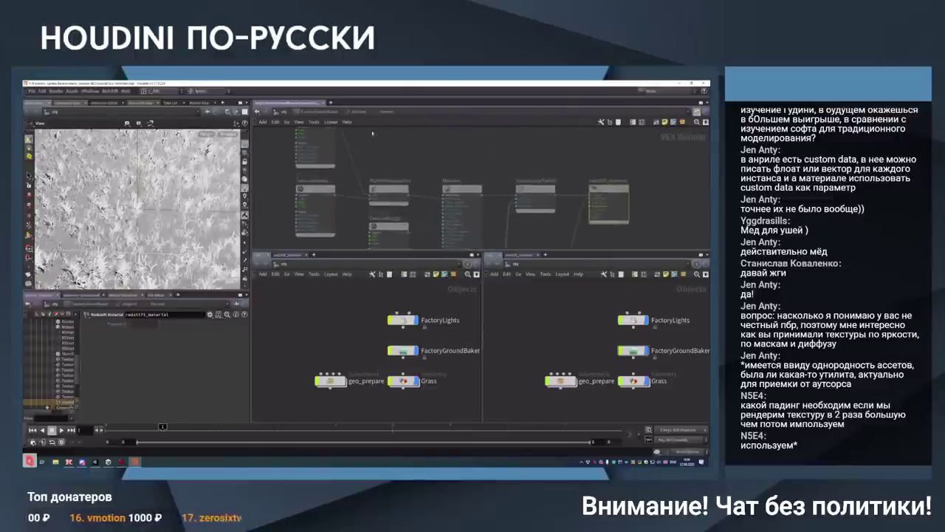
{"action": "key", "text": "u"}
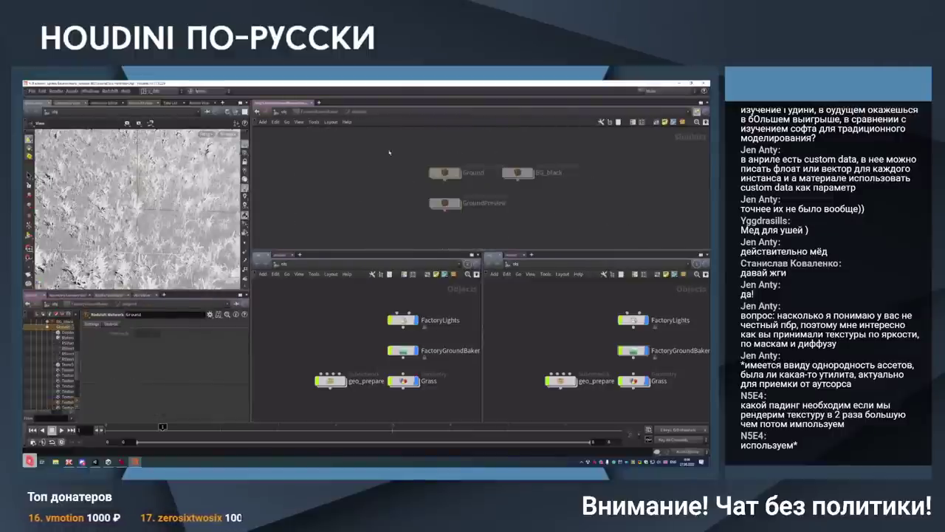
{"action": "left_click", "coordinate": [518, 173]}
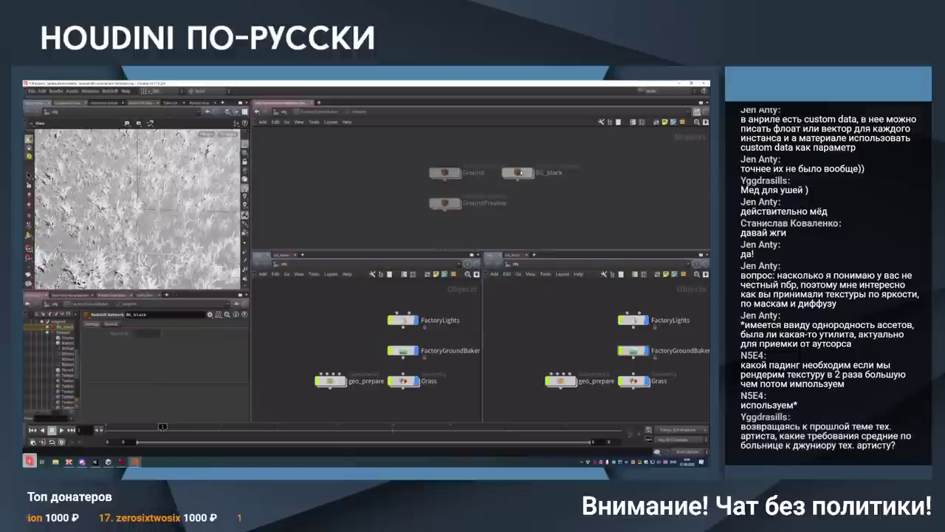
{"action": "key", "text": "u"}
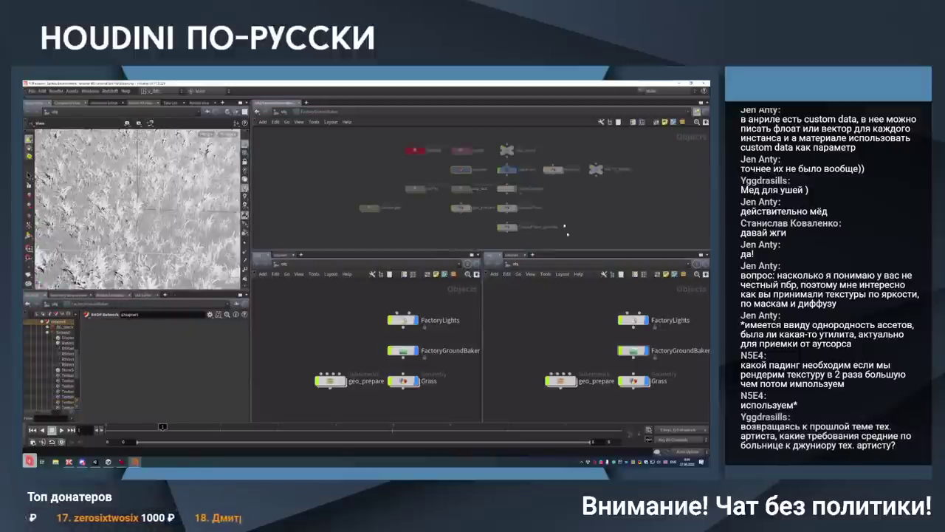
Step into FactoryGroundBaker's cop_out network, select tileTex, and revisit the materials subnet
{"action": "left_click_drag", "start_coordinate": [556, 334], "coordinate": [688, 357]}
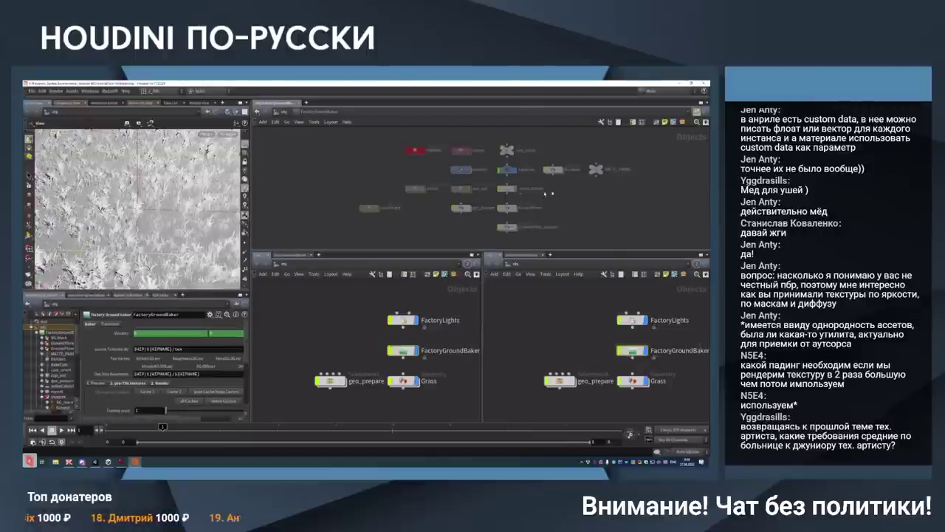
{"action": "double_click", "coordinate": [461, 188]}
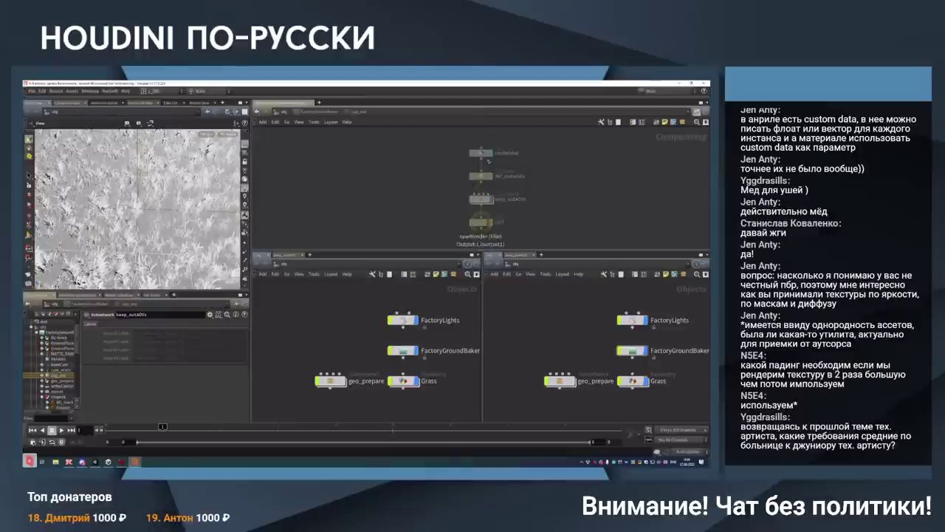
{"action": "key", "text": "u"}
{"action": "left_click", "coordinate": [415, 188]}
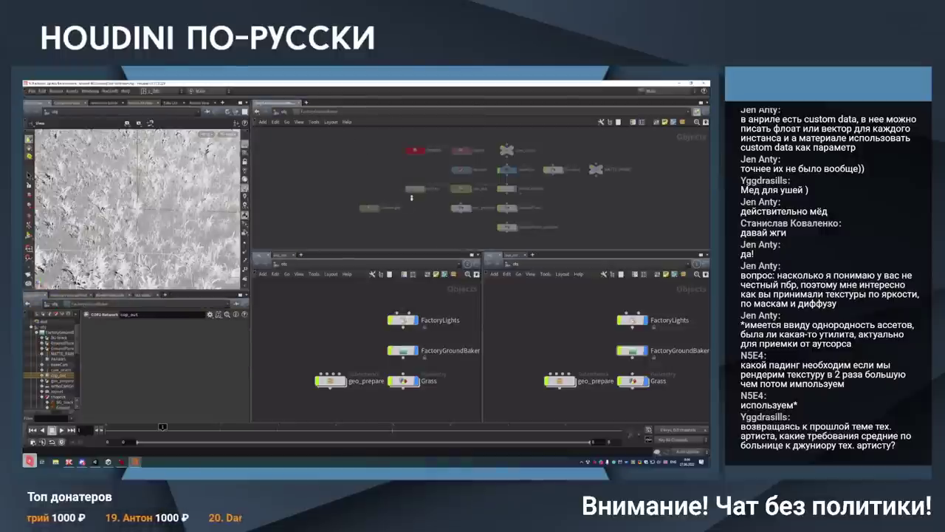
{"action": "double_click", "coordinate": [457, 151]}
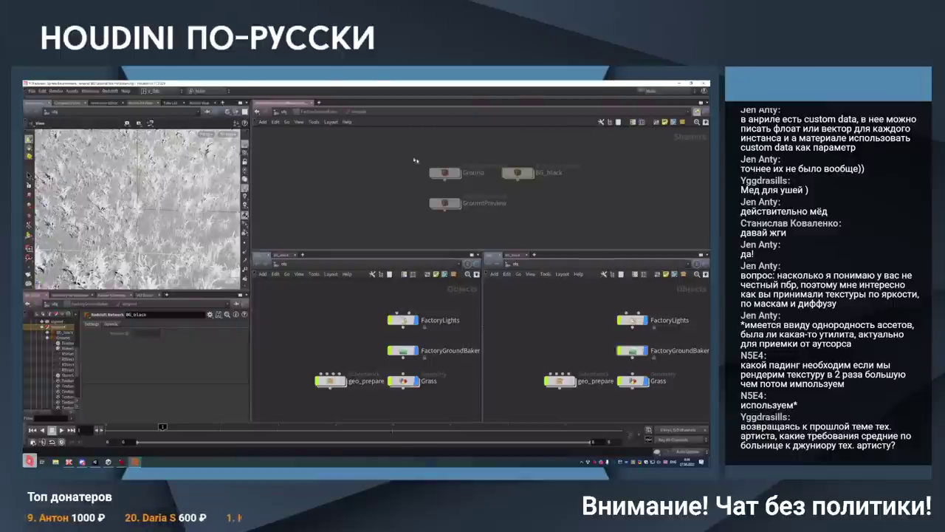
{"action": "key", "text": "u"}
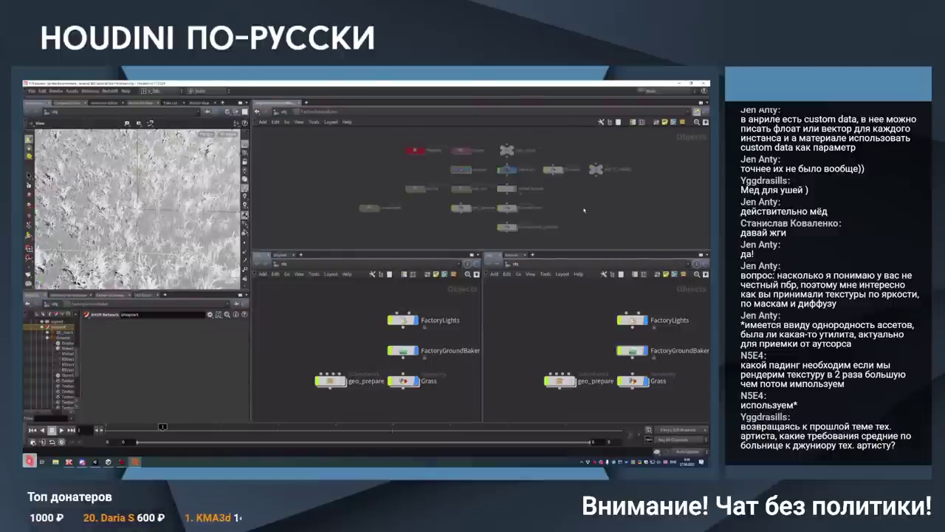
Inspect the tileGround chain inside geo_prepare, return to /obj, and enter FactoryGroundBaker
{"action": "double_click", "coordinate": [461, 208]}
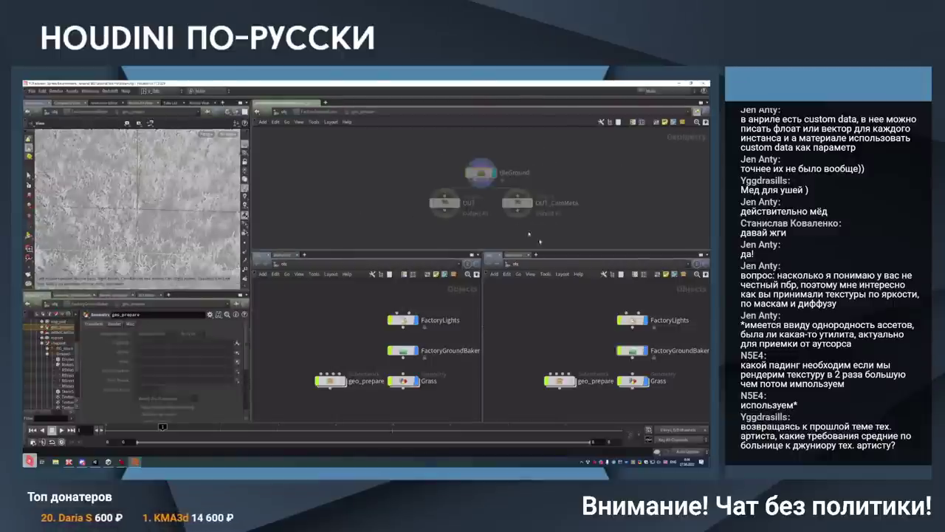
{"action": "double_click", "coordinate": [482, 172]}
{"action": "scroll", "coordinate": [526, 194], "scroll_direction": "up", "scroll_amount": 3}
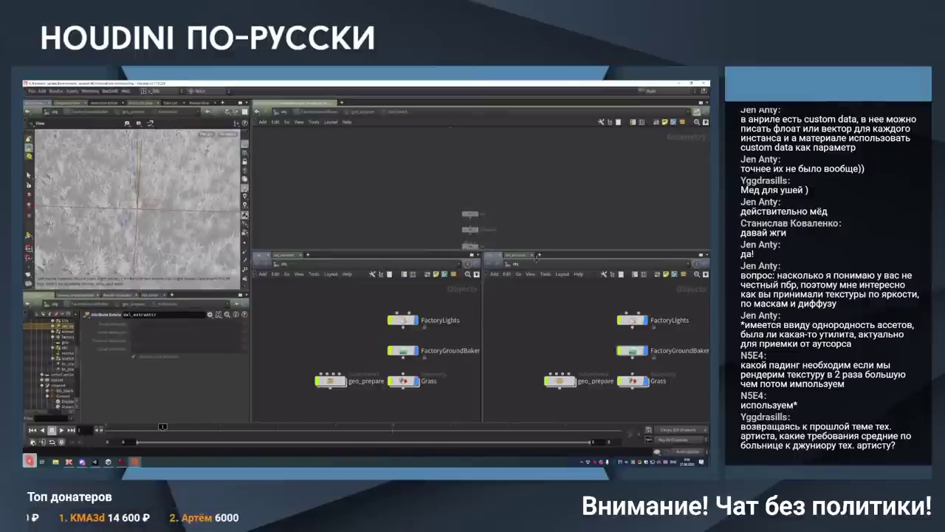
{"action": "left_click", "coordinate": [355, 111]}
{"action": "left_click", "coordinate": [326, 112]}
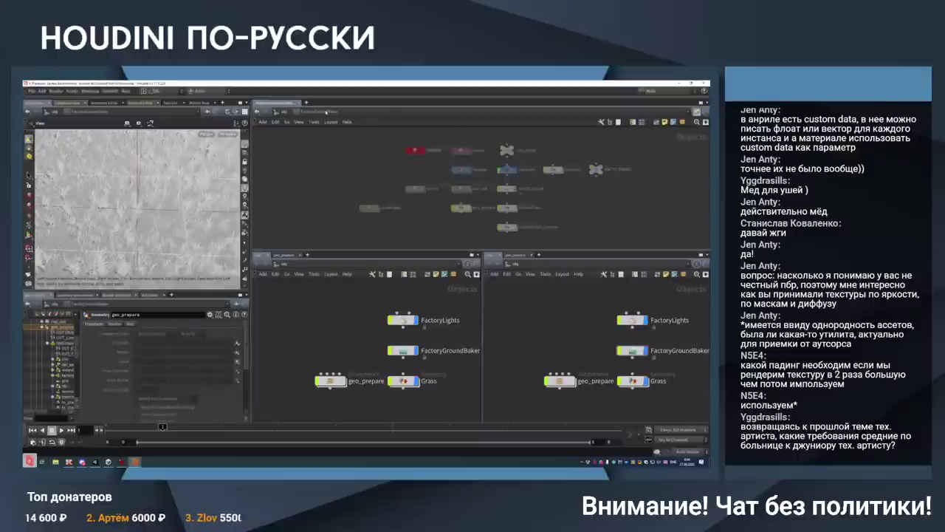
{"action": "left_click", "coordinate": [284, 112]}
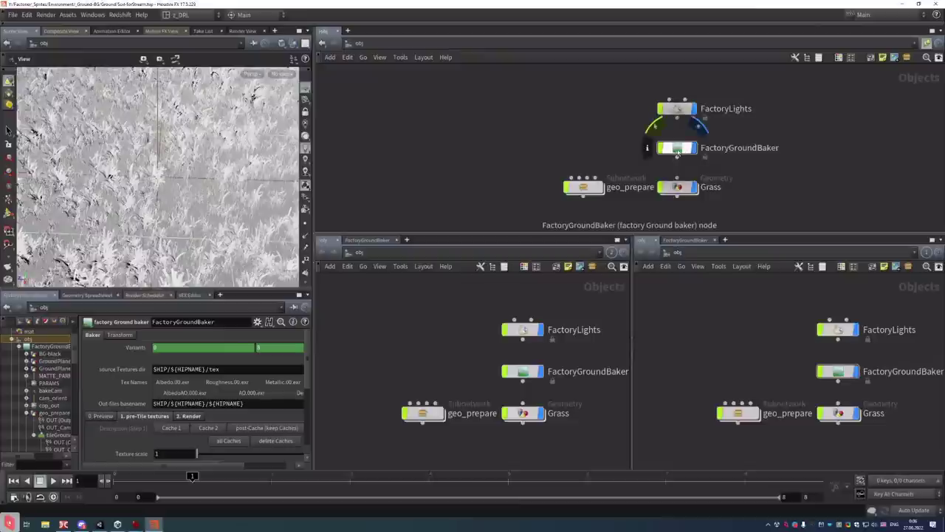
{"action": "double_click", "coordinate": [677, 148]}
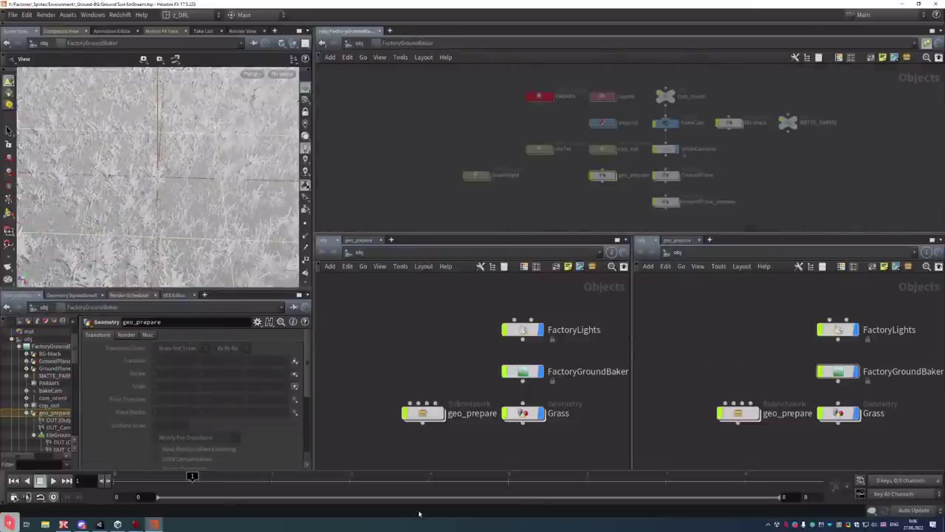
{"action": "left_click", "coordinate": [64, 525]}
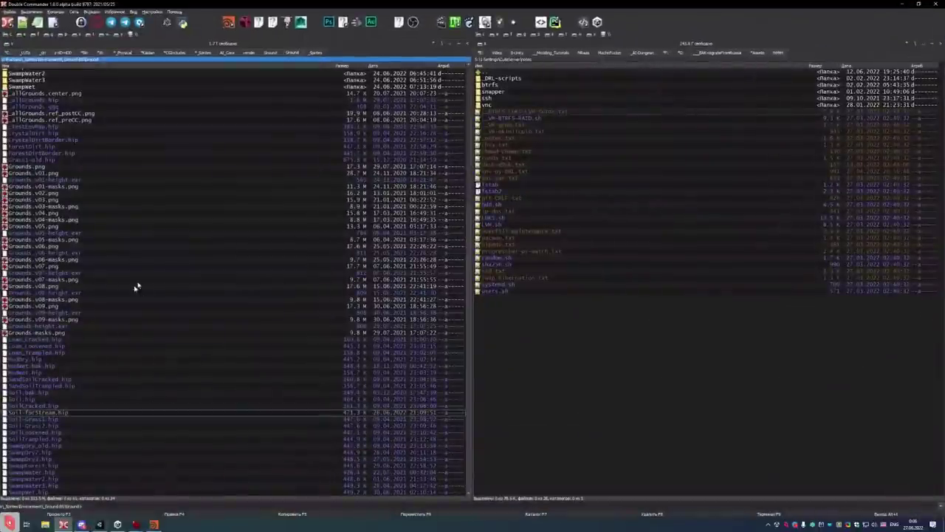
Open the Soil-forStream folder in Double Commander
{"action": "scroll", "coordinate": [133, 295], "scroll_direction": "up", "scroll_amount": 10}
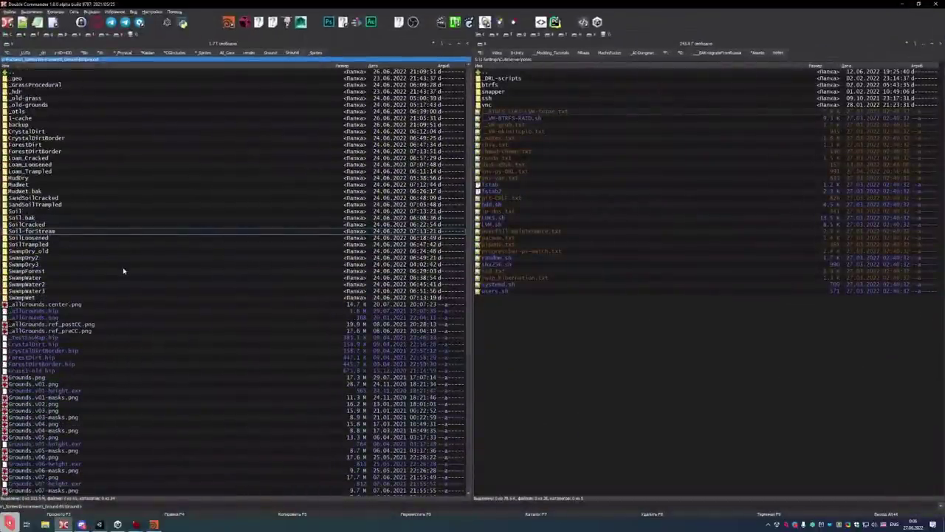
{"action": "left_click", "coordinate": [37, 224]}
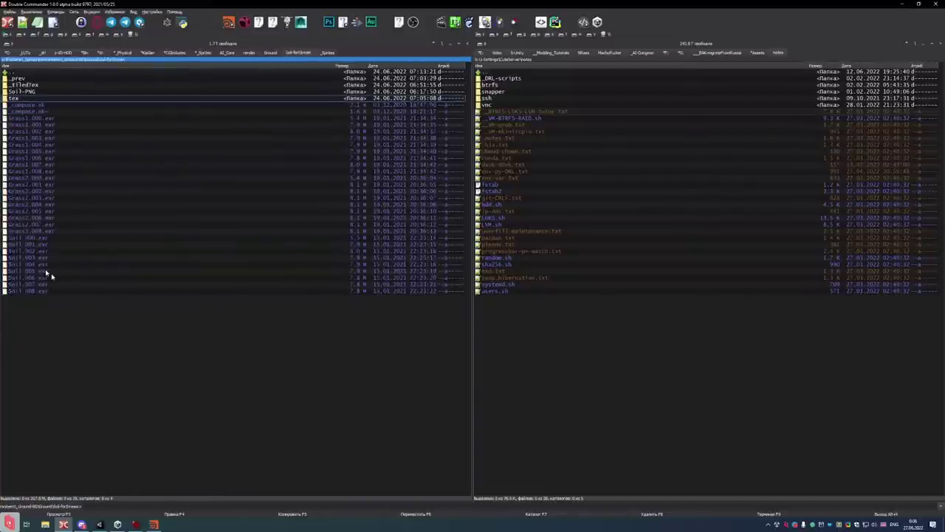
{"action": "key", "text": "Return"}
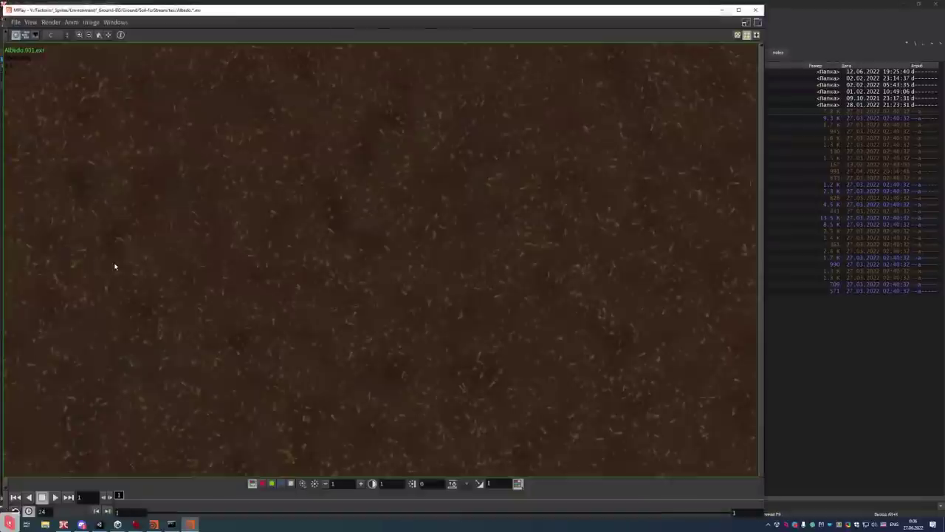
Load the Albedo.$F3.exr sequence (frames 0-8) into MPlay, then bring Unity forward
{"action": "key", "text": "ctrl+o"}
{"action": "left_click", "coordinate": [152, 175]}
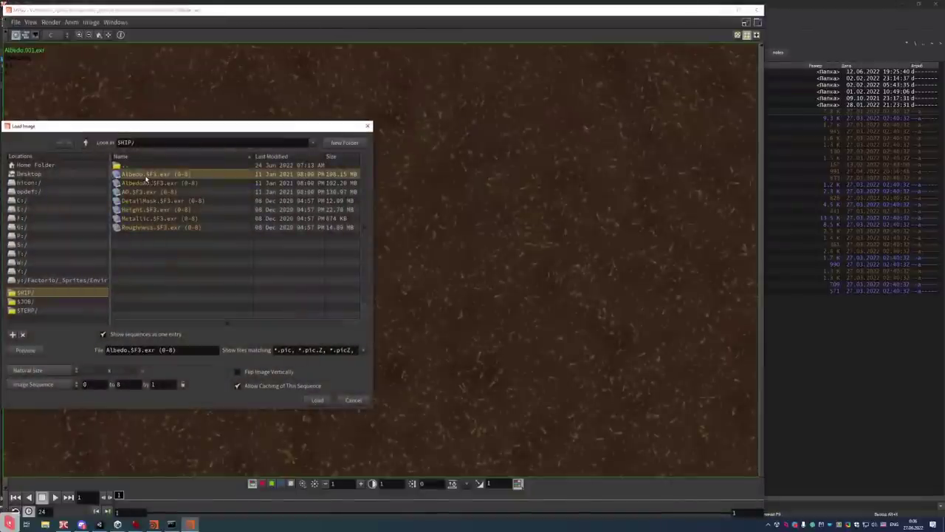
{"action": "left_click", "coordinate": [317, 401]}
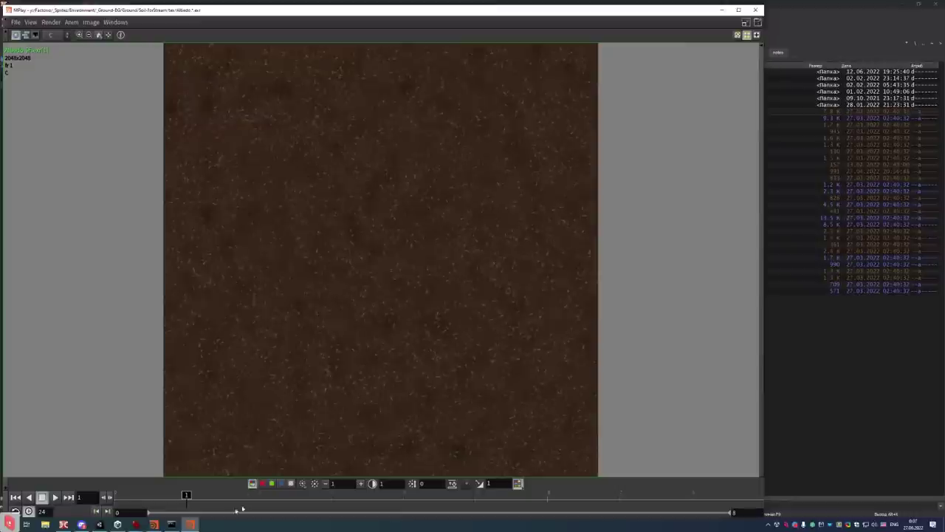
{"action": "left_click", "coordinate": [100, 524]}
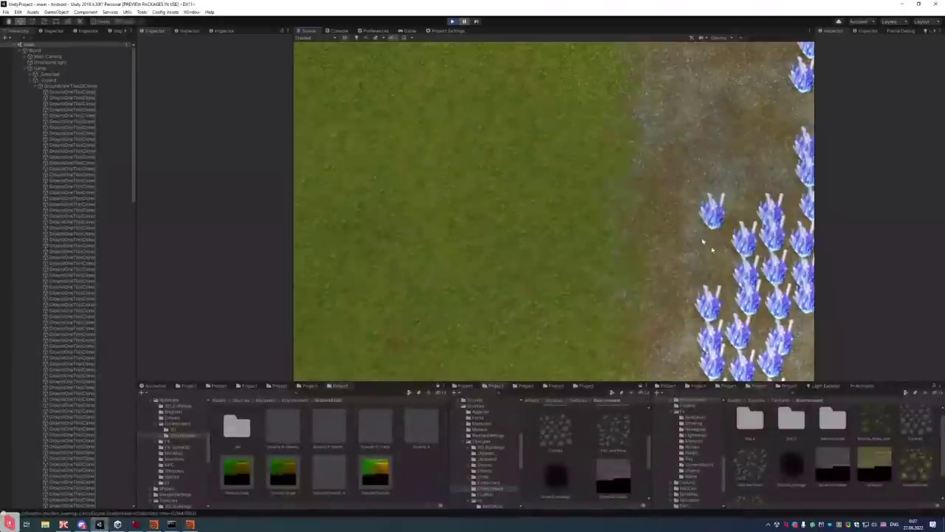
Pan and zoom the Scene view across the grass ground, debris, fences and a building
{"action": "scroll", "coordinate": [684, 247], "scroll_direction": "down", "scroll_amount": 10}
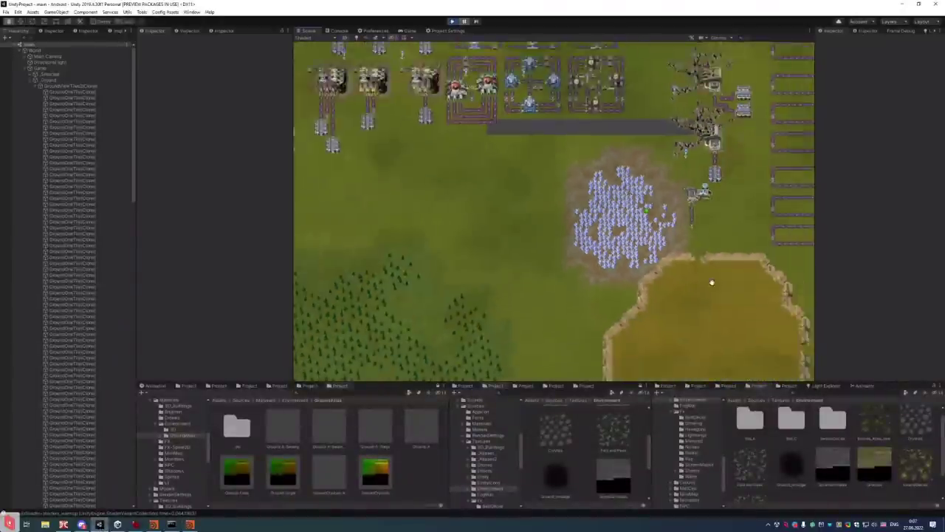
{"action": "middle_click_drag", "start_coordinate": [711, 282], "coordinate": [620, 255]}
{"action": "scroll", "coordinate": [675, 328], "scroll_direction": "down", "scroll_amount": 3}
{"action": "middle_click_drag", "start_coordinate": [675, 327], "coordinate": [593, 238]}
{"action": "scroll", "coordinate": [485, 212], "scroll_direction": "up", "scroll_amount": 2}
{"action": "scroll", "coordinate": [626, 219], "scroll_direction": "up", "scroll_amount": 3}
{"action": "scroll", "coordinate": [626, 219], "scroll_direction": "up", "scroll_amount": 2}
{"action": "scroll", "coordinate": [606, 244], "scroll_direction": "down", "scroll_amount": 2}
{"action": "scroll", "coordinate": [532, 311], "scroll_direction": "down", "scroll_amount": 1}
{"action": "scroll", "coordinate": [680, 211], "scroll_direction": "up", "scroll_amount": 4}
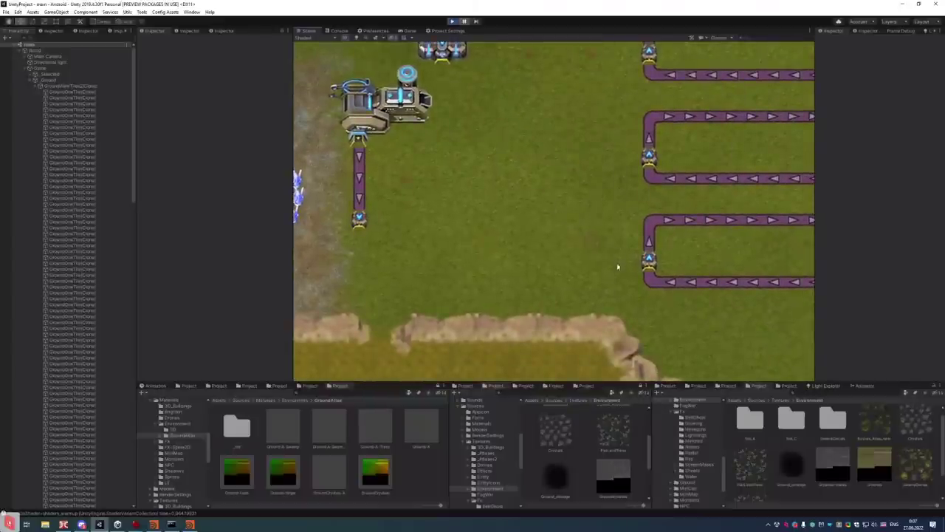
{"action": "scroll", "coordinate": [616, 309], "scroll_direction": "up", "scroll_amount": 3}
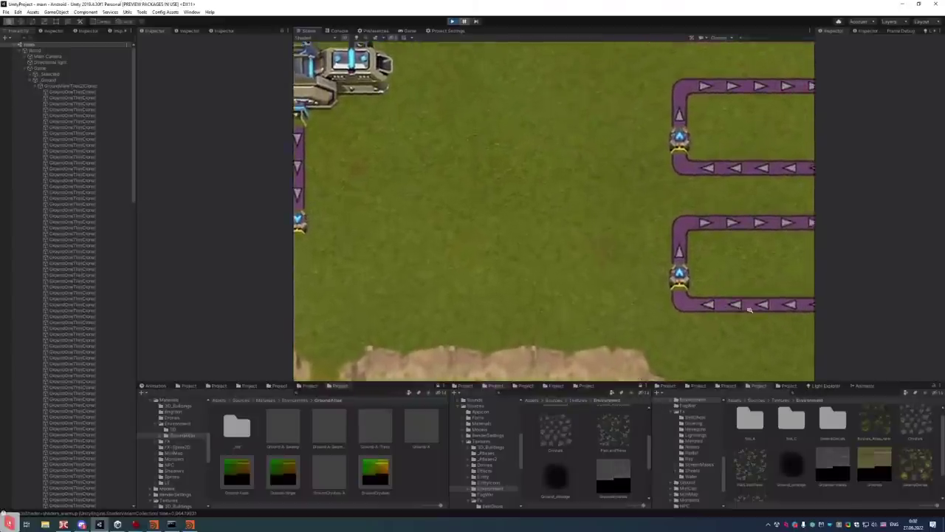
{"action": "middle_click_drag", "start_coordinate": [678, 251], "coordinate": [679, 279]}
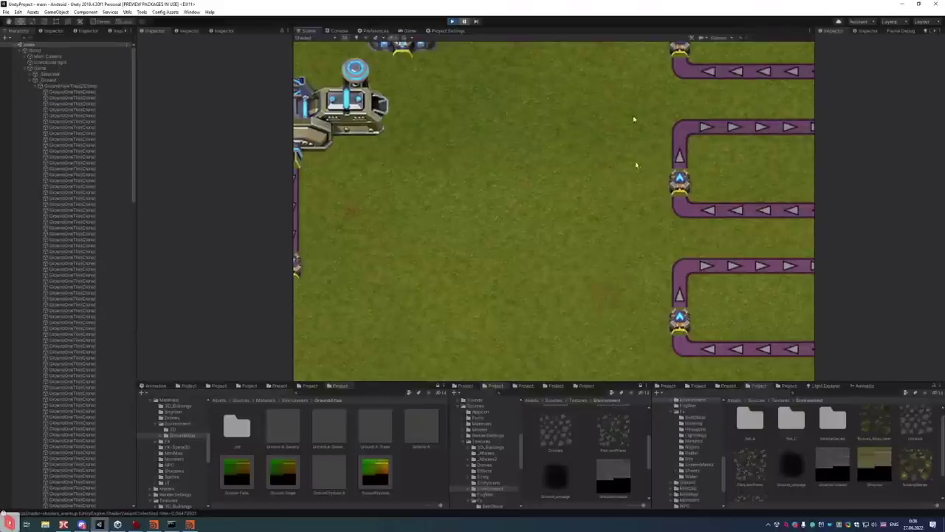
Survey the cliffs, crystals, building clusters and round lakes, ending with the hand tool active
{"action": "scroll", "coordinate": [620, 308], "scroll_direction": "down", "scroll_amount": 2}
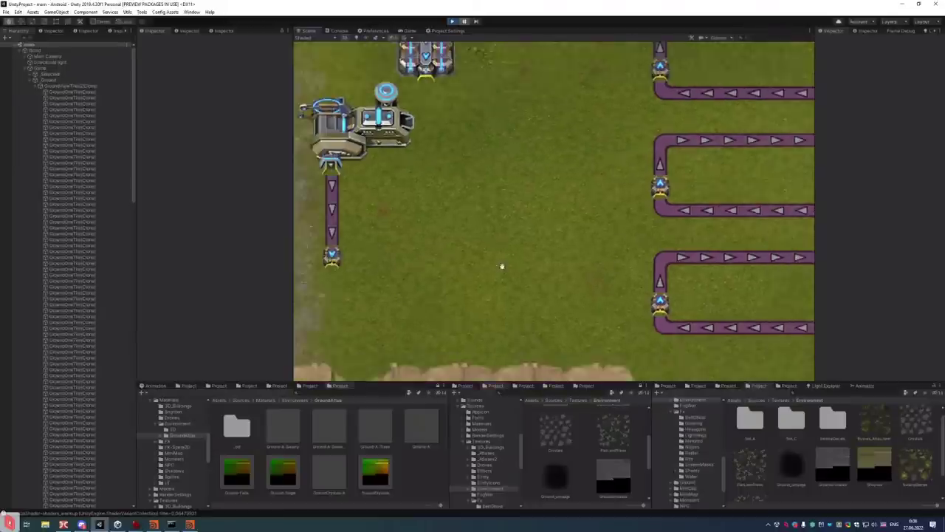
{"action": "middle_click_drag", "start_coordinate": [500, 266], "coordinate": [570, 185]}
{"action": "middle_click_drag", "start_coordinate": [570, 220], "coordinate": [512, 243]}
{"action": "scroll", "coordinate": [509, 240], "scroll_direction": "down", "scroll_amount": 1}
{"action": "scroll", "coordinate": [510, 240], "scroll_direction": "down", "scroll_amount": 2}
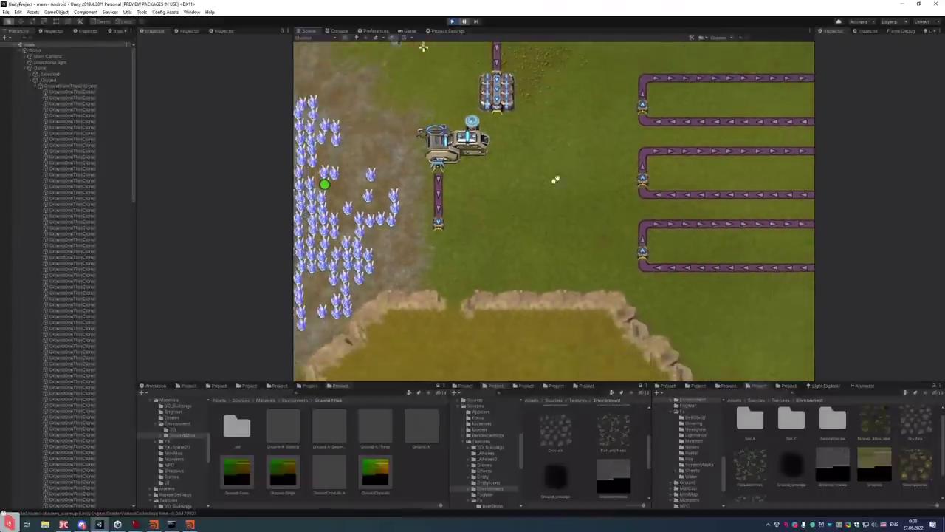
{"action": "middle_click_drag", "start_coordinate": [555, 180], "coordinate": [602, 226]}
{"action": "scroll", "coordinate": [581, 224], "scroll_direction": "down", "scroll_amount": 4}
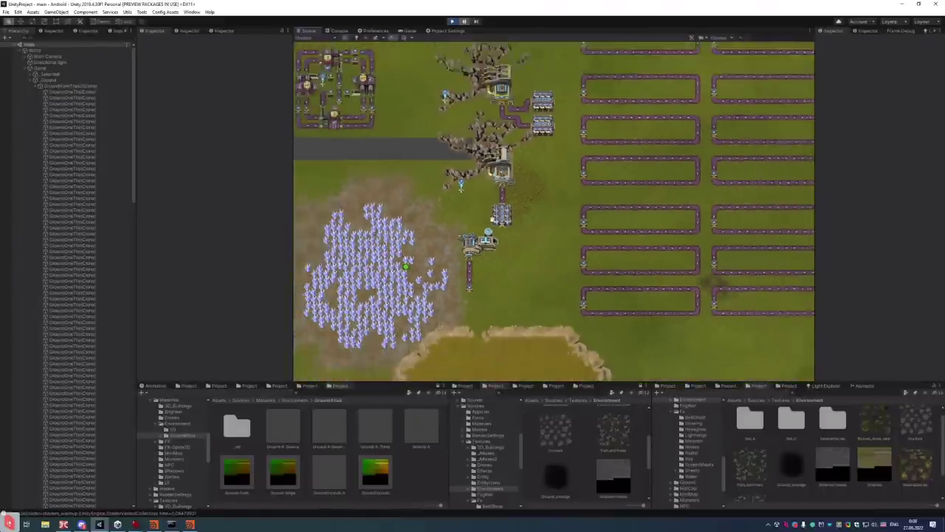
{"action": "middle_click_drag", "start_coordinate": [487, 205], "coordinate": [595, 174]}
{"action": "scroll", "coordinate": [554, 216], "scroll_direction": "down", "scroll_amount": 1}
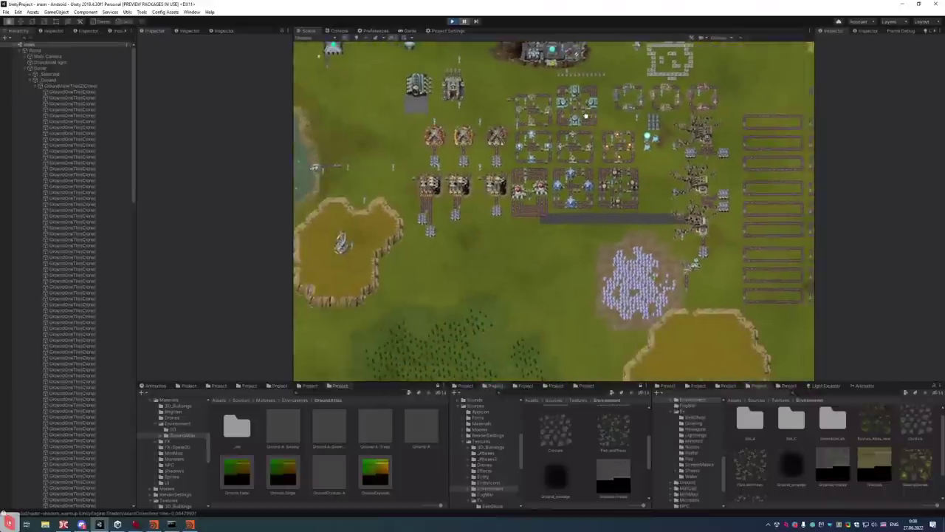
{"action": "middle_click_drag", "start_coordinate": [376, 141], "coordinate": [649, 215]}
{"action": "scroll", "coordinate": [650, 216], "scroll_direction": "up", "scroll_amount": 6}
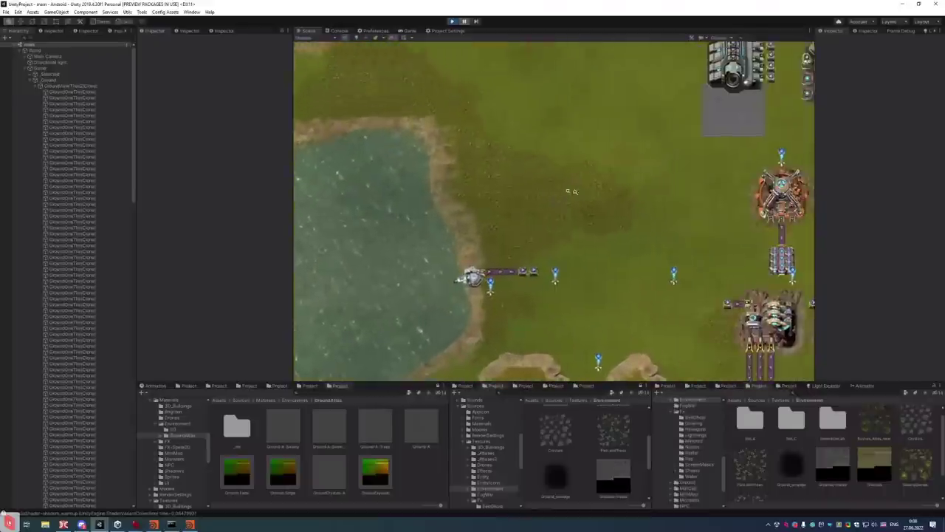
{"action": "scroll", "coordinate": [697, 195], "scroll_direction": "down", "scroll_amount": 3}
{"action": "middle_click_drag", "start_coordinate": [475, 180], "coordinate": [475, 211]}
{"action": "scroll", "coordinate": [559, 162], "scroll_direction": "up", "scroll_amount": 3}
{"action": "middle_click_drag", "start_coordinate": [559, 162], "coordinate": [635, 124]}
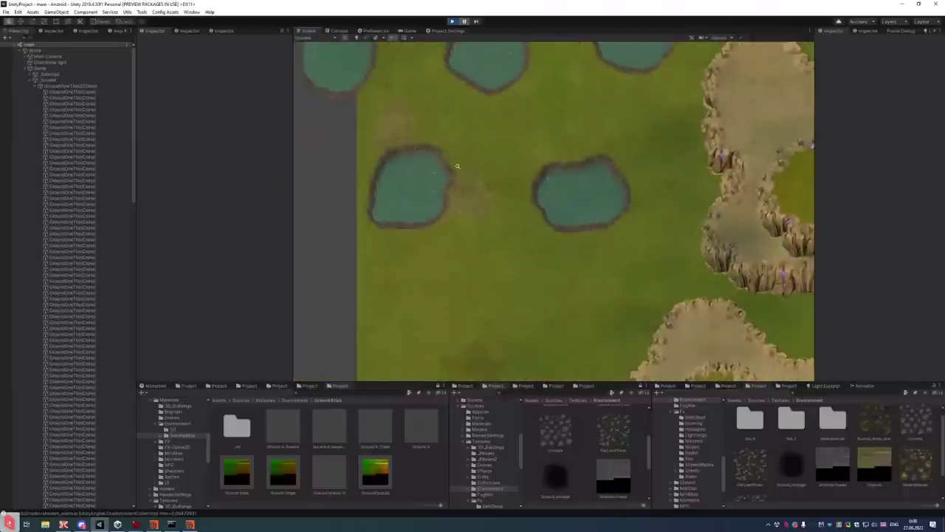
{"action": "scroll", "coordinate": [569, 190], "scroll_direction": "up", "scroll_amount": 5}
{"action": "scroll", "coordinate": [492, 179], "scroll_direction": "down", "scroll_amount": 4}
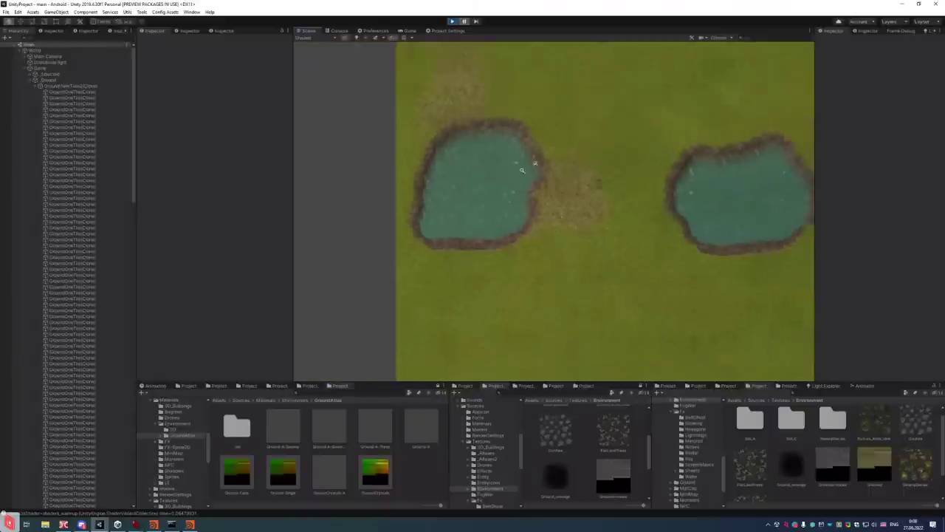
{"action": "middle_click_drag", "start_coordinate": [534, 162], "coordinate": [490, 220]}
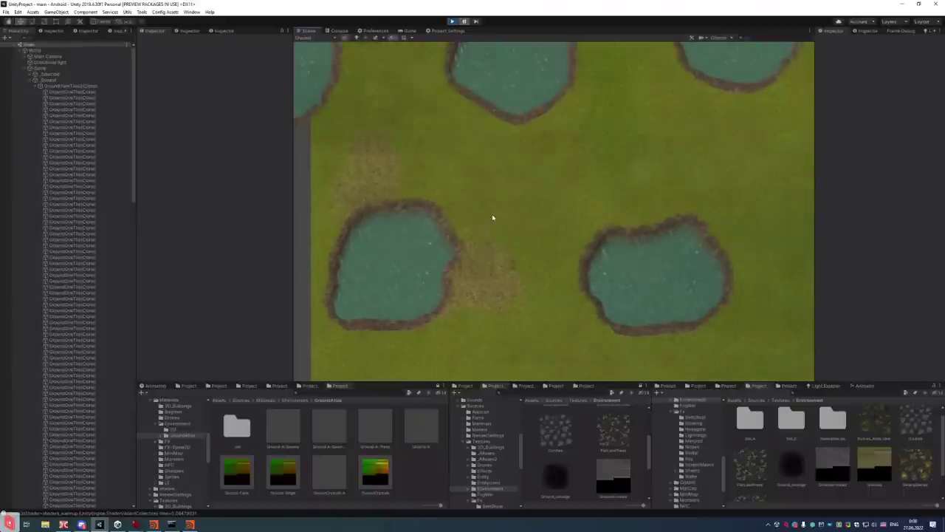
{"action": "key", "text": "q"}
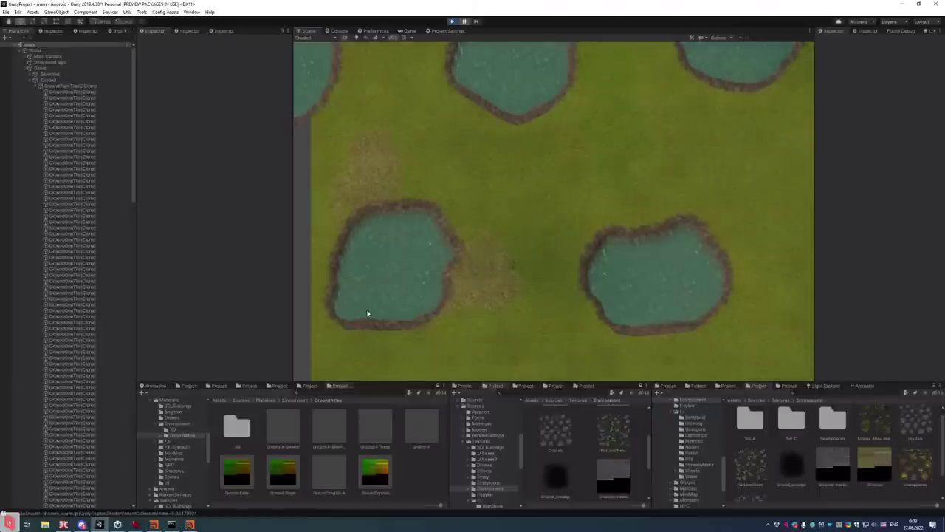
In Houdini, orbit the viewport to see the ground box edge-on and select bakeCam
{"action": "left_click", "coordinate": [189, 524]}
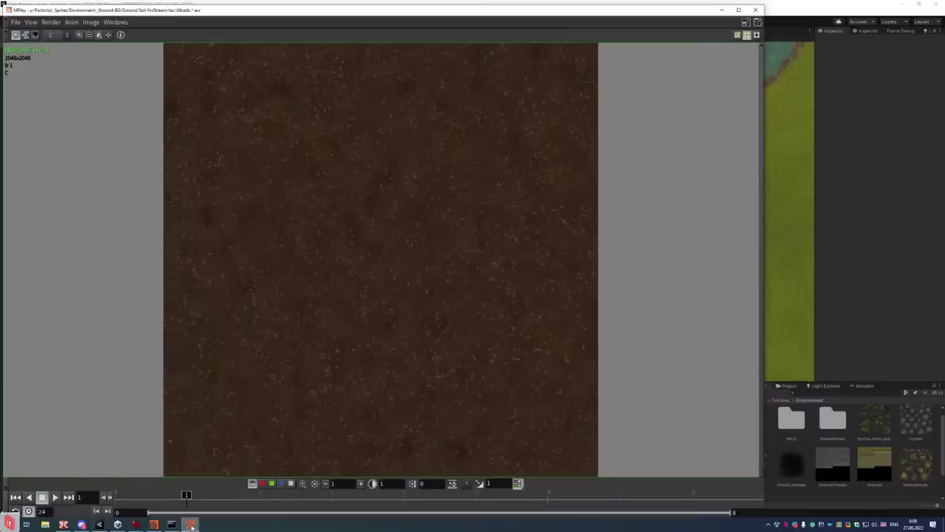
{"action": "left_click", "coordinate": [154, 525]}
{"action": "scroll", "coordinate": [97, 177], "scroll_direction": "down", "scroll_amount": 6}
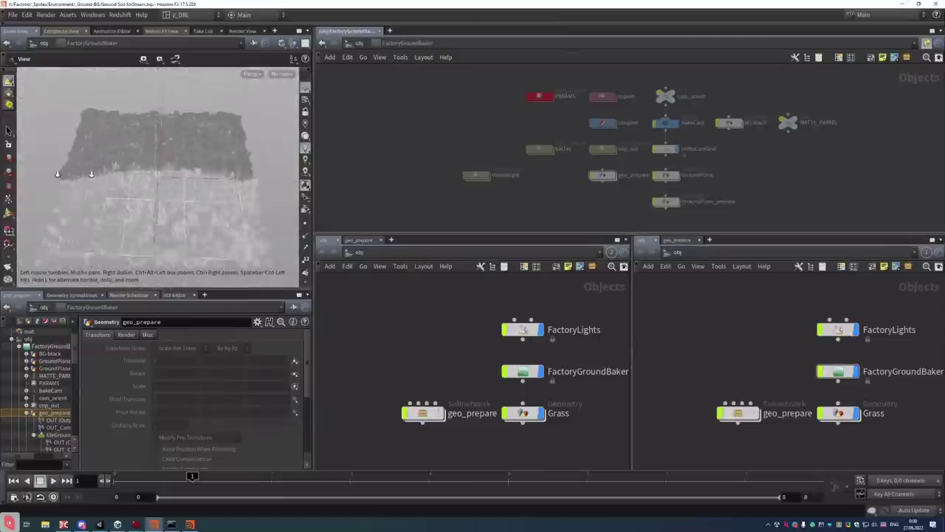
{"action": "left_click_drag", "start_coordinate": [98, 178], "coordinate": [179, 164]}
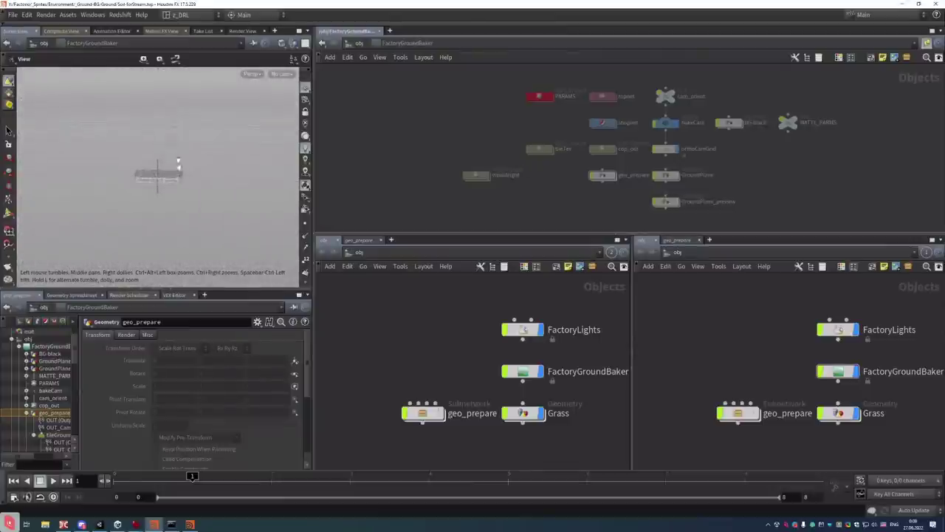
{"action": "left_click", "coordinate": [667, 123]}
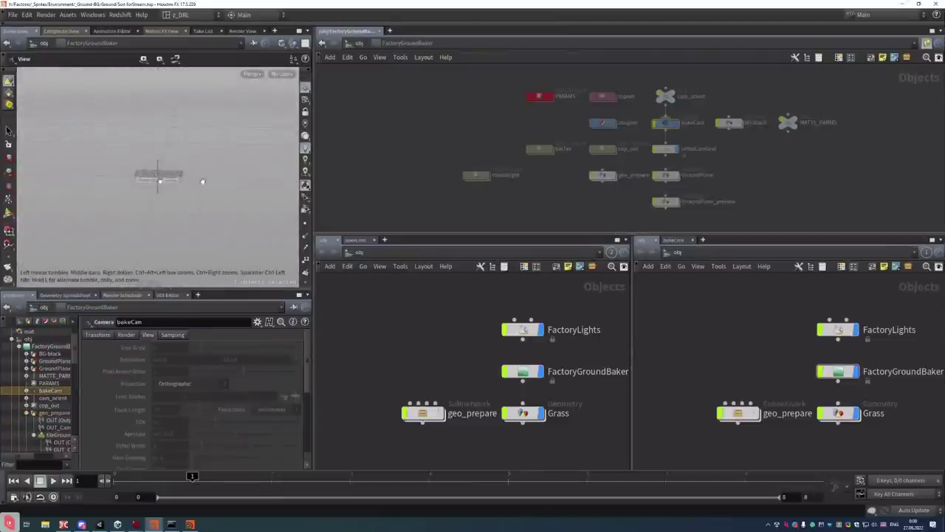
Tumble the viewport around bakeCam and the ground box, then return to the MPlay soil texture
{"action": "left_click_drag", "start_coordinate": [130, 152], "coordinate": [185, 183]}
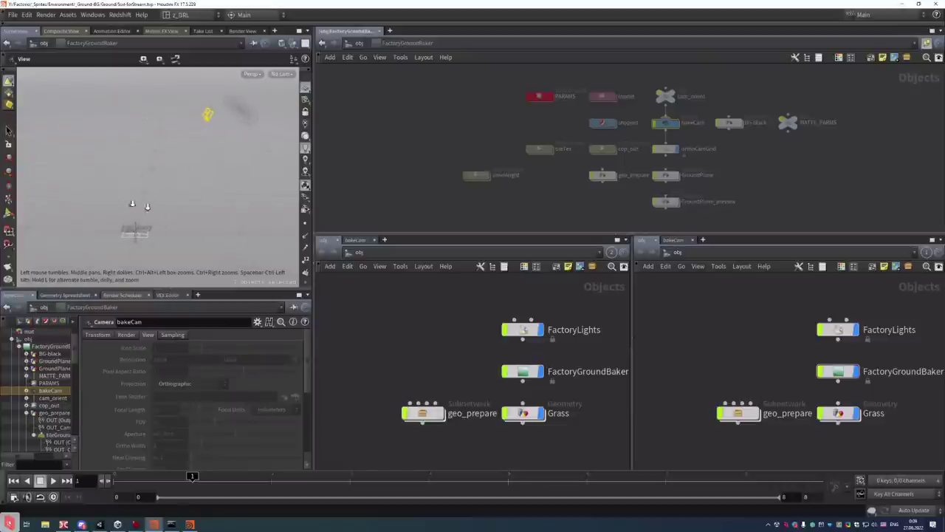
{"action": "left_click_drag", "start_coordinate": [137, 204], "coordinate": [135, 228]}
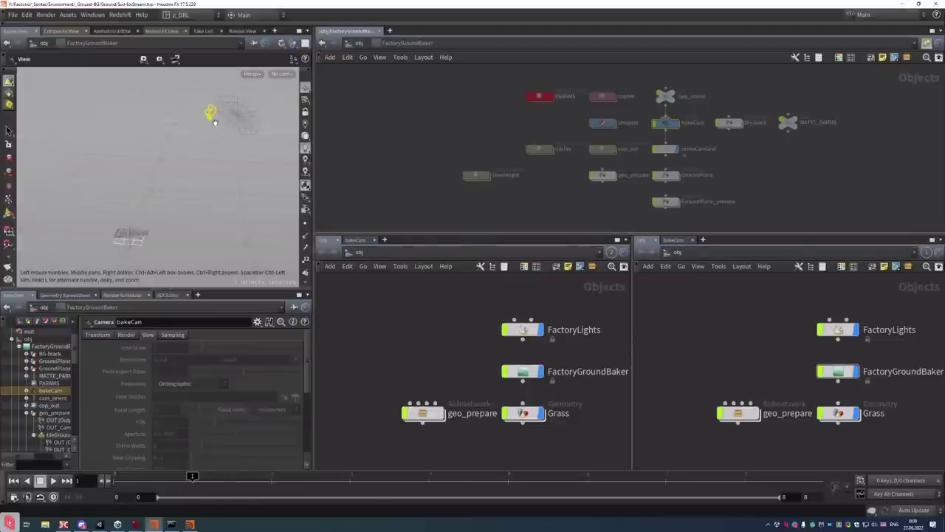
{"action": "left_click_drag", "start_coordinate": [144, 237], "coordinate": [182, 185]}
{"action": "scroll", "coordinate": [180, 169], "scroll_direction": "up", "scroll_amount": 6}
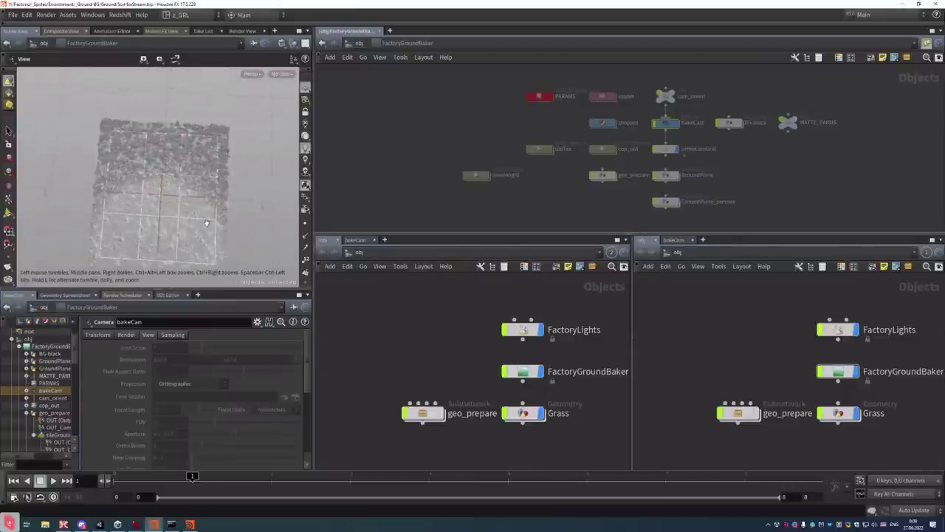
{"action": "left_click_drag", "start_coordinate": [207, 219], "coordinate": [164, 213]}
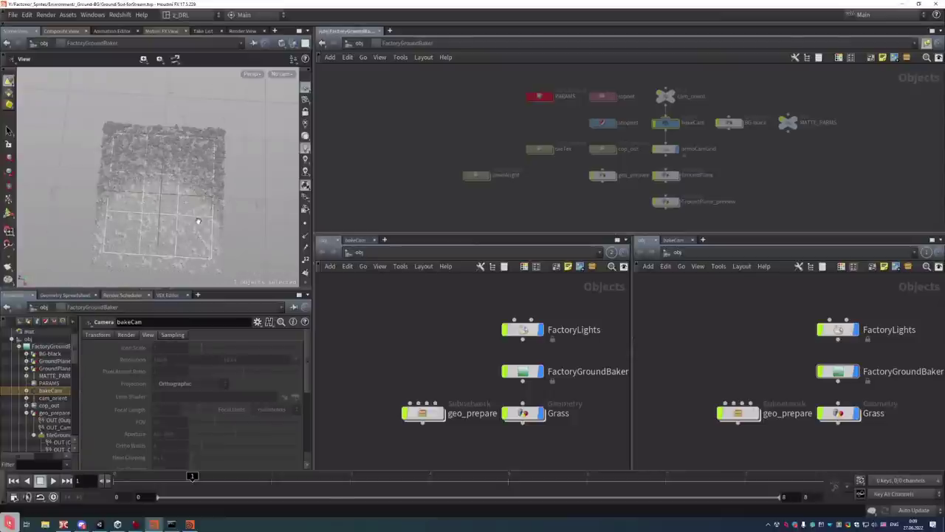
{"action": "left_click", "coordinate": [189, 524]}
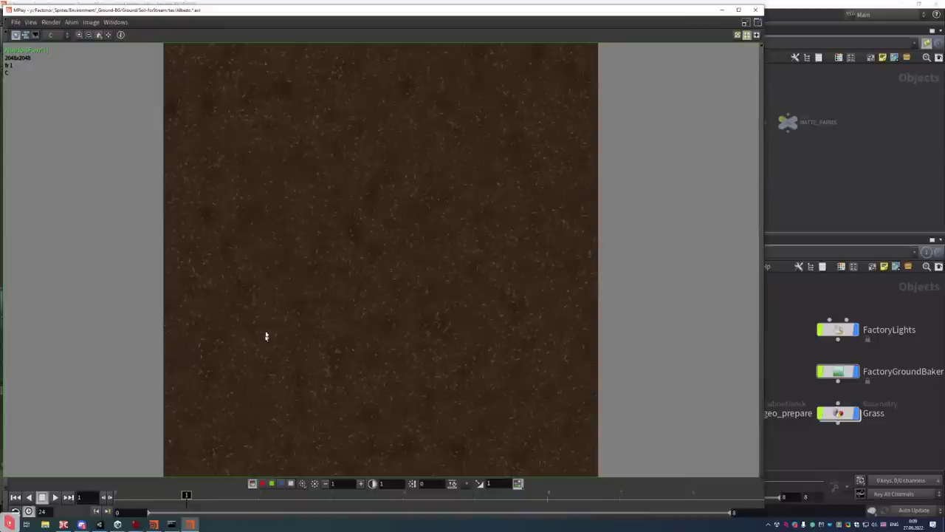
Capture the soil texture with ShareX and draw orange rectangles over its centre
{"action": "key", "text": "ctrl+Print"}
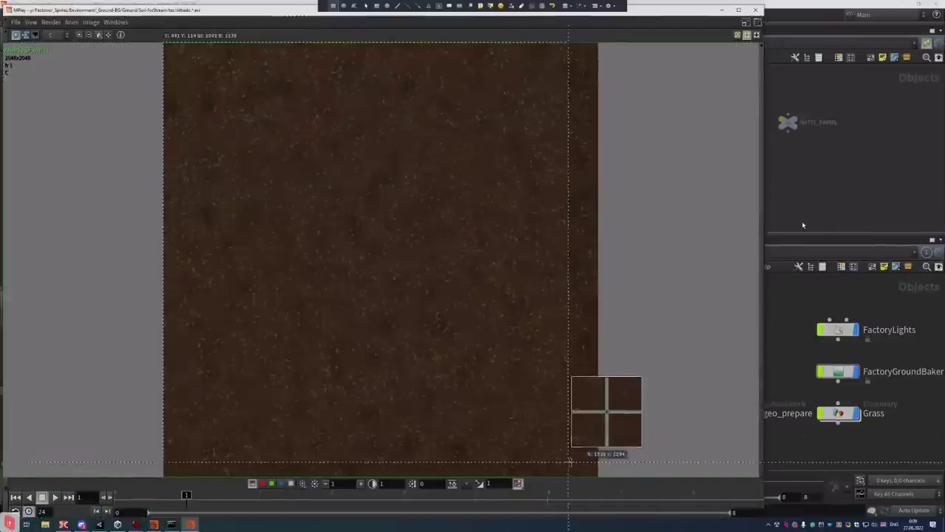
{"action": "left_click", "coordinate": [596, 475]}
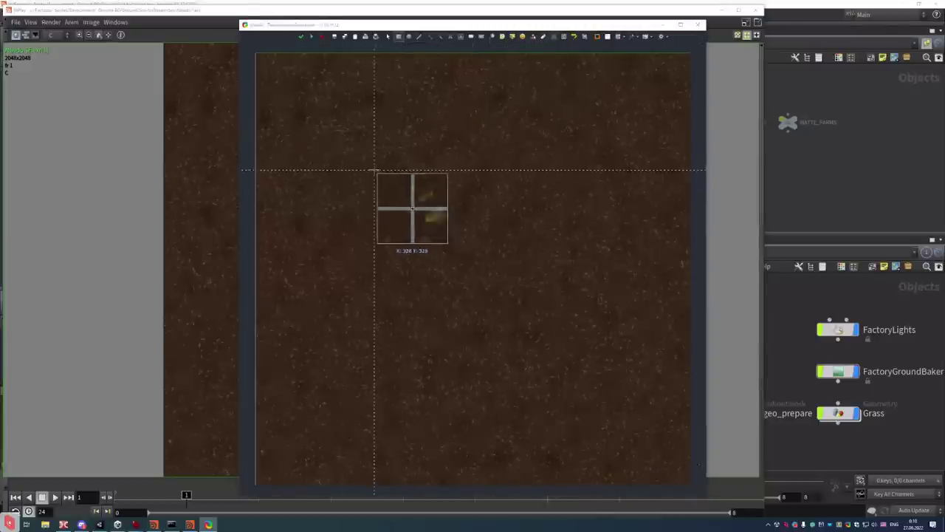
{"action": "left_click_drag", "start_coordinate": [373, 167], "coordinate": [583, 391]}
{"action": "left_click_drag", "start_coordinate": [589, 396], "coordinate": [608, 403]}
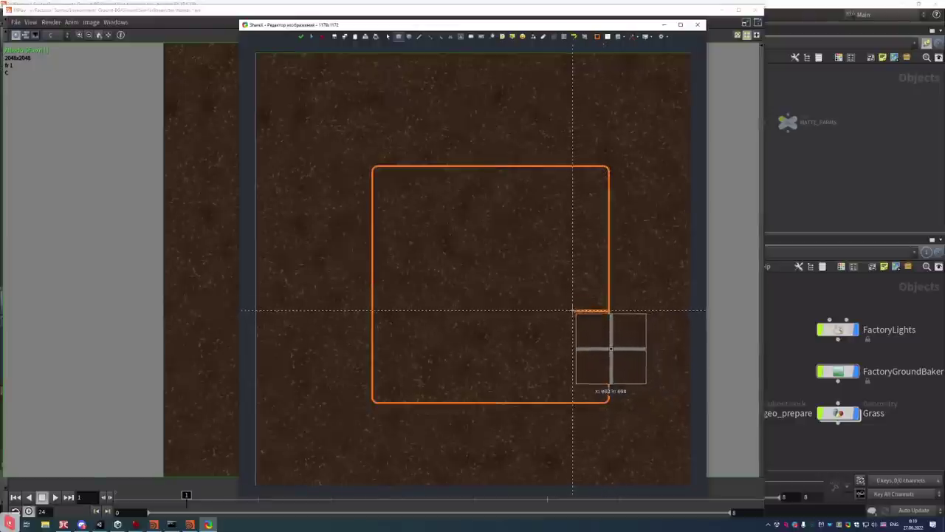
{"action": "left_click_drag", "start_coordinate": [607, 310], "coordinate": [373, 122]}
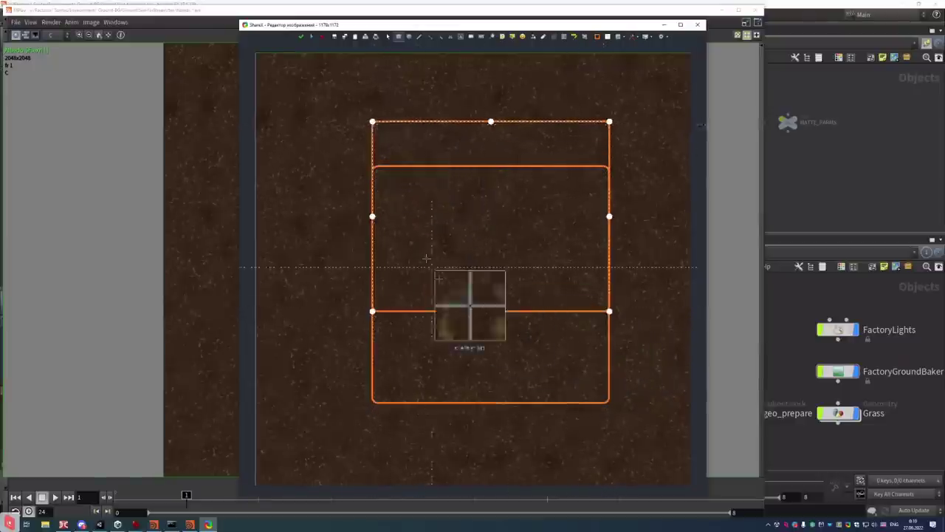
Adjust the two annotation rectangles' edges, then close the ShareX editor and return to Houdini
{"action": "left_click_drag", "start_coordinate": [491, 310], "coordinate": [491, 458]}
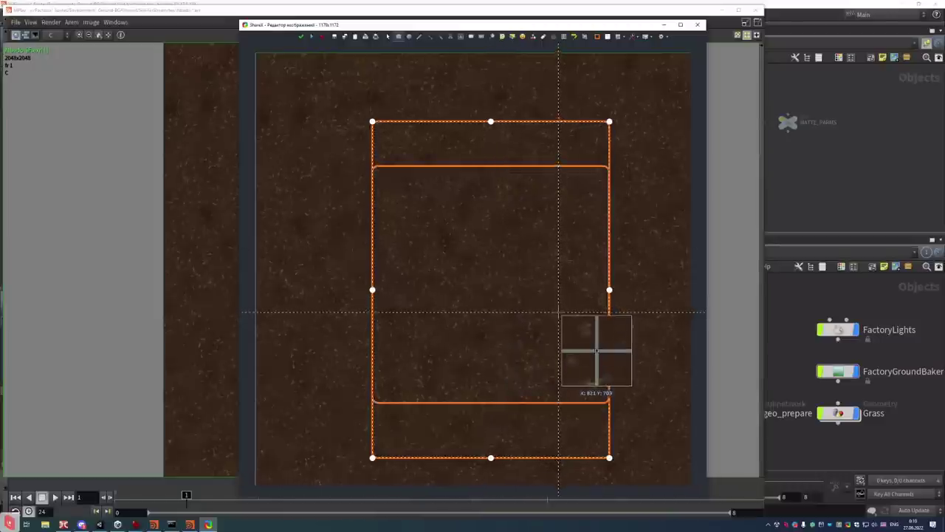
{"action": "left_click_drag", "start_coordinate": [487, 127], "coordinate": [493, 114]}
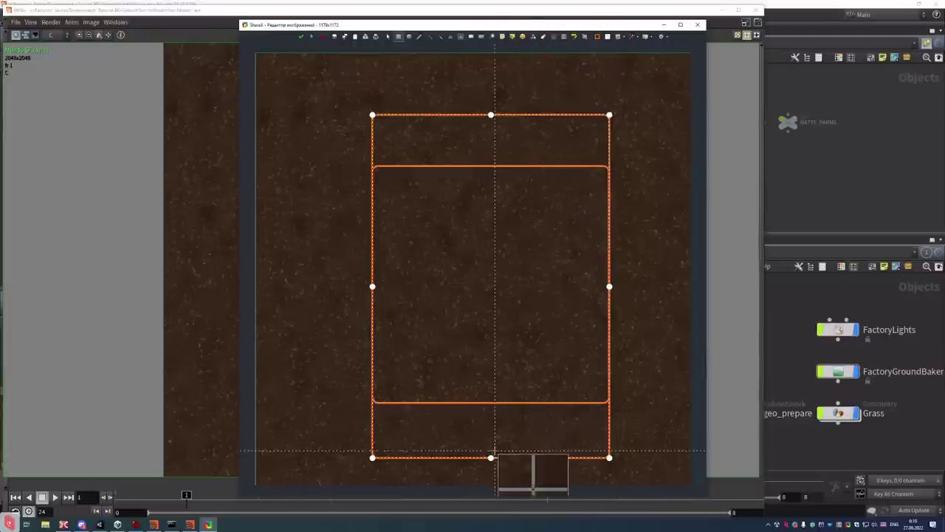
{"action": "left_click_drag", "start_coordinate": [491, 457], "coordinate": [491, 447]}
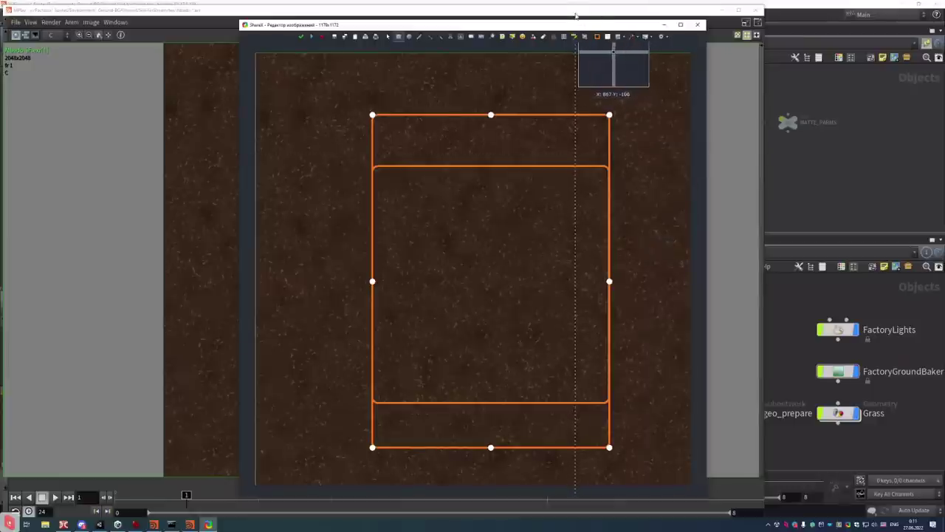
{"action": "key", "text": "Escape"}
{"action": "left_click", "coordinate": [802, 7]}
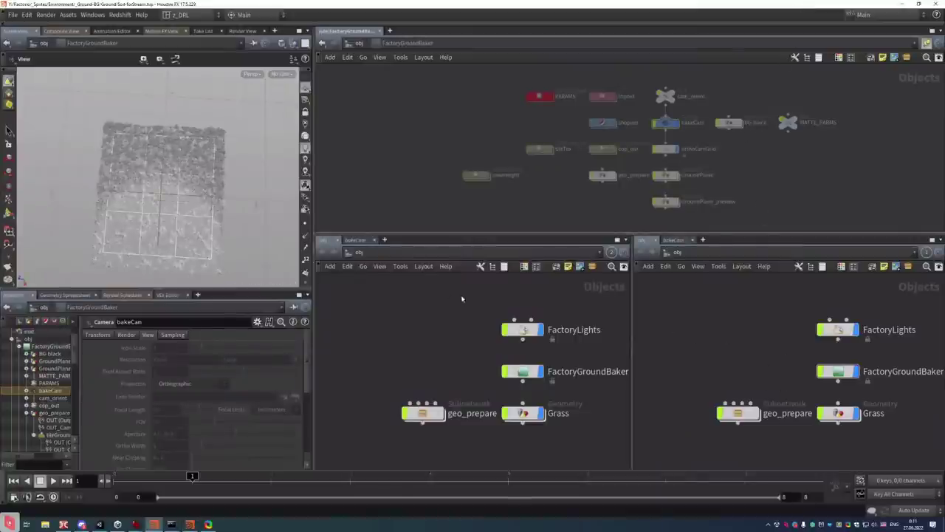
Hide the Grass points and allow editing of FactoryGroundBaker's contents
{"action": "left_click", "coordinate": [859, 414]}
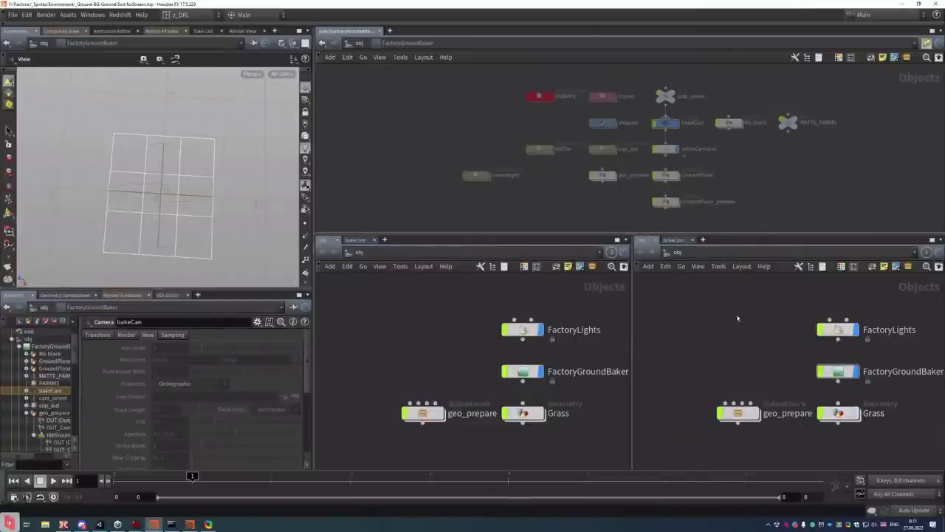
{"action": "left_click", "coordinate": [838, 371]}
{"action": "right_click", "coordinate": [838, 371]}
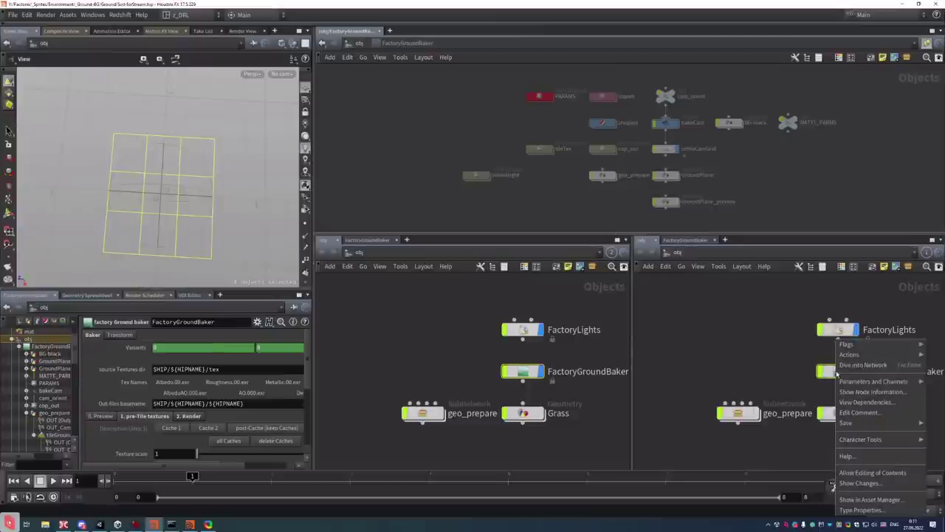
{"action": "left_click", "coordinate": [857, 472]}
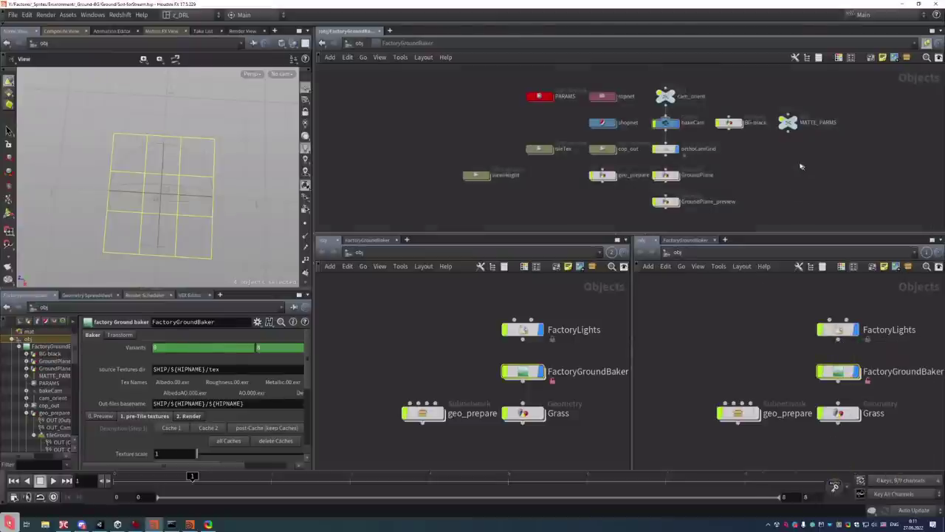
{"action": "scroll", "coordinate": [583, 111], "scroll_direction": "up", "scroll_amount": 3}
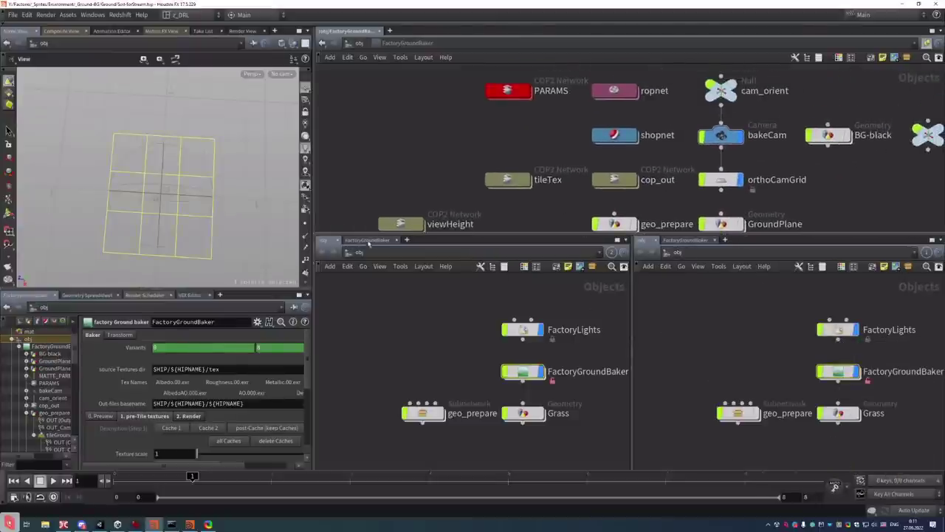
Show FactoryGroundBaker's parameters in a second pane and review the preview, Render and pre-Tile textures tabs
{"action": "key", "text": "alt+shift+p"}
{"action": "left_click", "coordinate": [332, 361]}
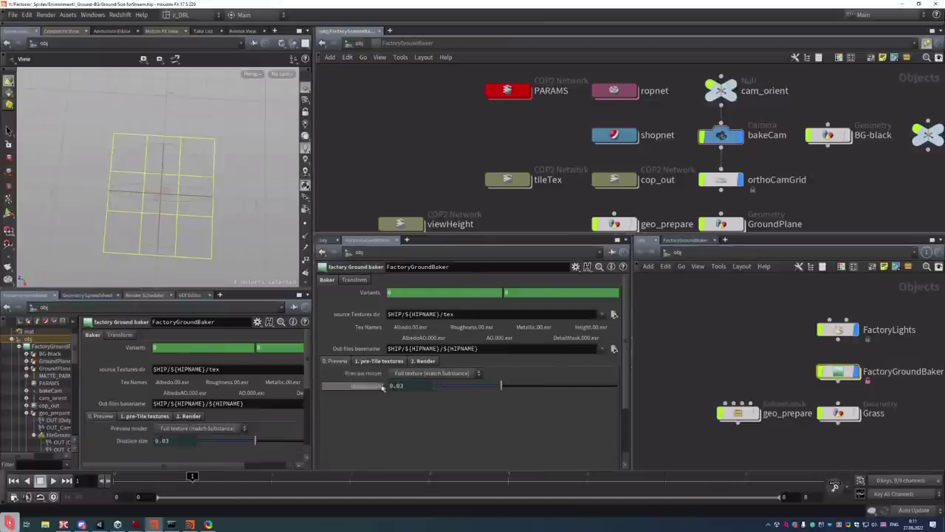
{"action": "left_click", "coordinate": [375, 361]}
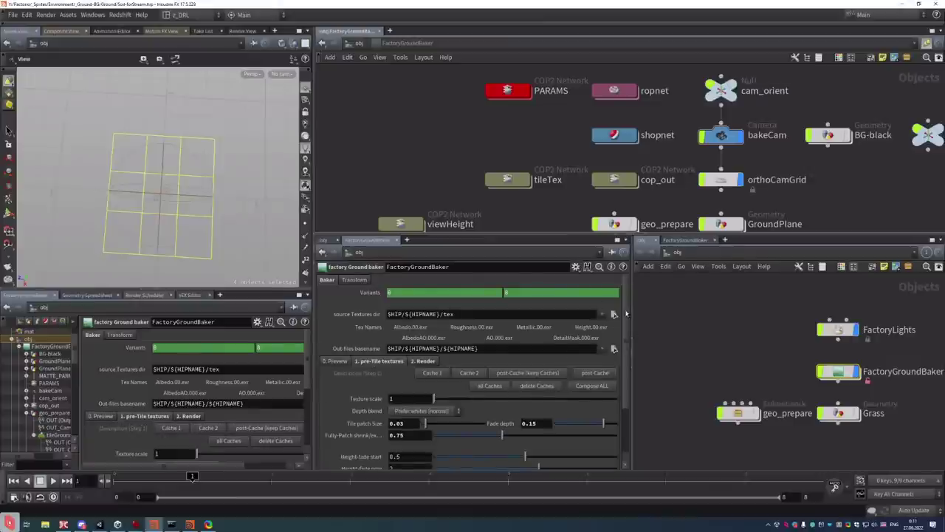
{"action": "scroll", "coordinate": [626, 314], "scroll_direction": "down", "scroll_amount": 3}
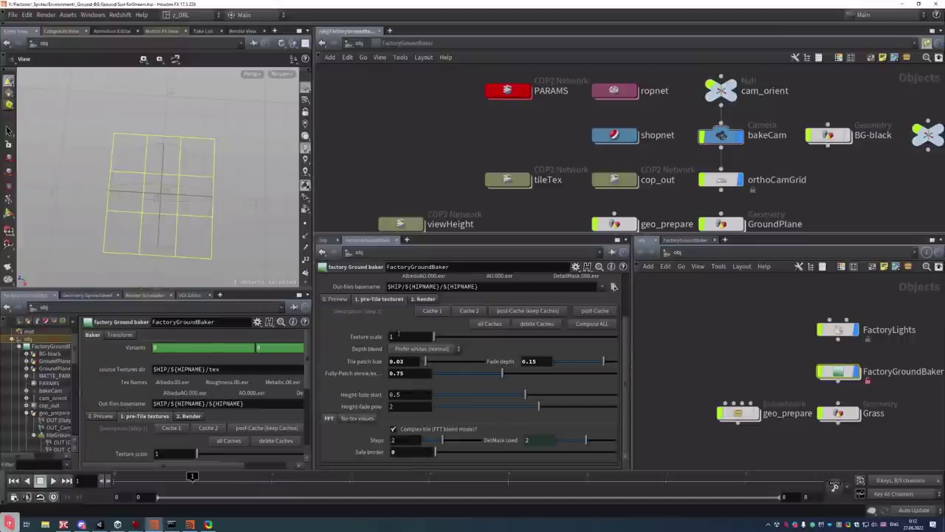
{"action": "left_click", "coordinate": [424, 299]}
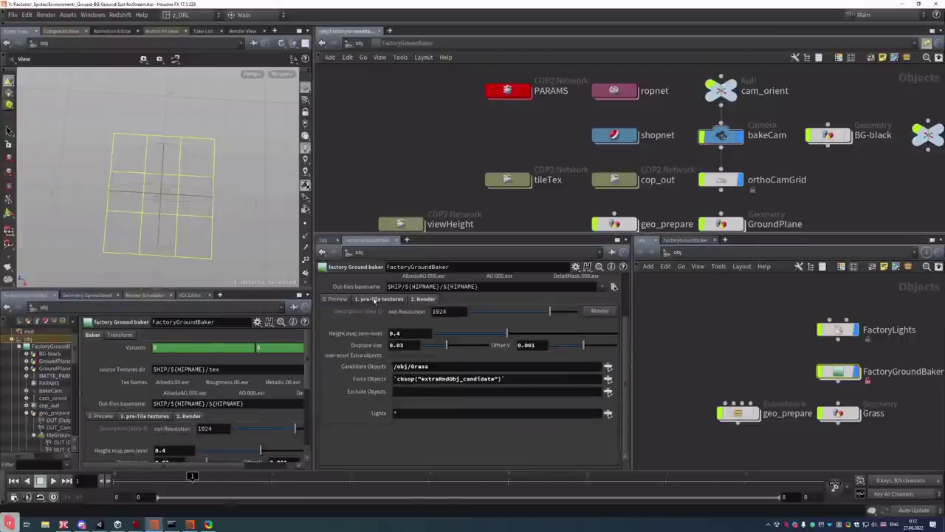
{"action": "left_click", "coordinate": [374, 299]}
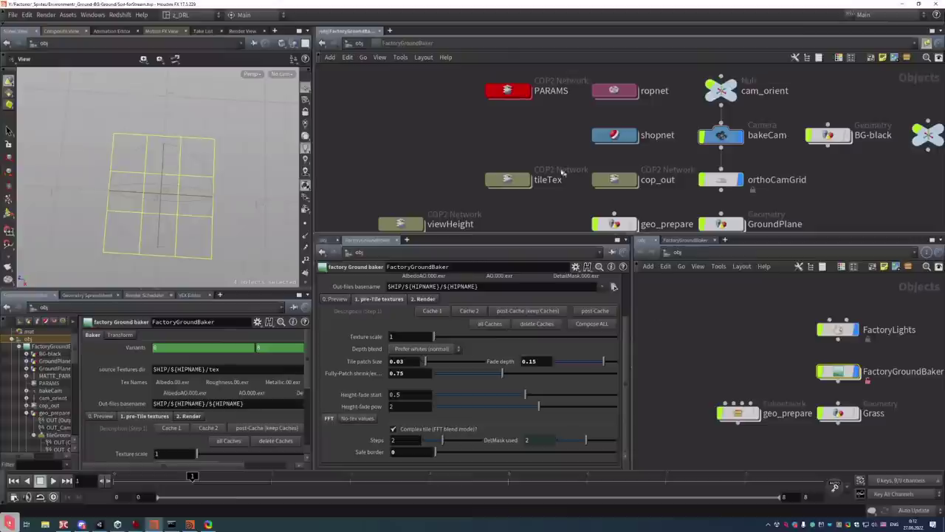
Enter the tileTex COP network, survey its CACHE and merge nodes, and switch to Composite View
{"action": "left_click", "coordinate": [504, 181]}
{"action": "double_click", "coordinate": [513, 185]}
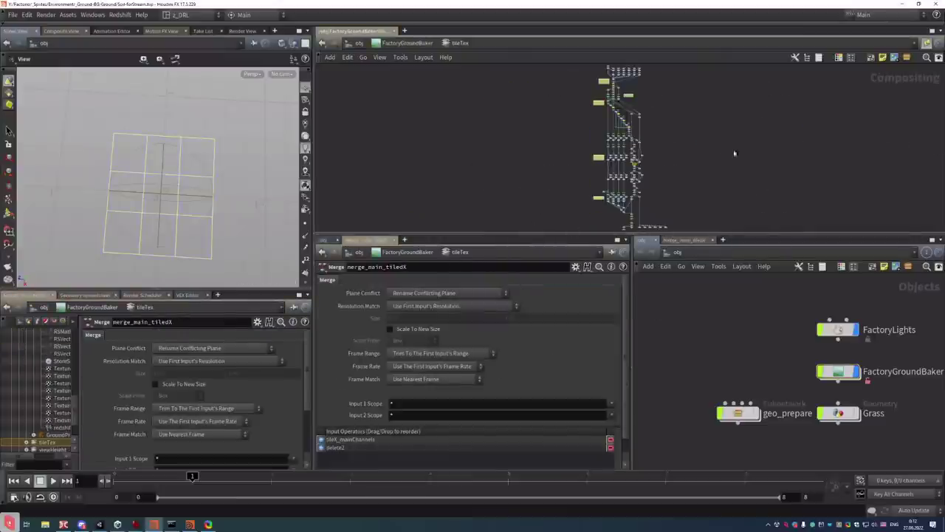
{"action": "scroll", "coordinate": [715, 111], "scroll_direction": "up", "scroll_amount": 6}
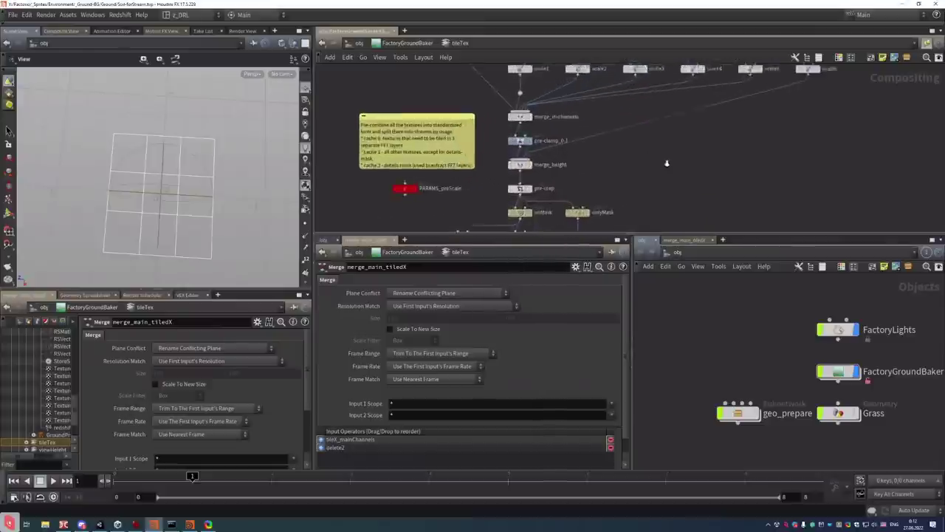
{"action": "middle_click_drag", "start_coordinate": [587, 121], "coordinate": [680, 162]}
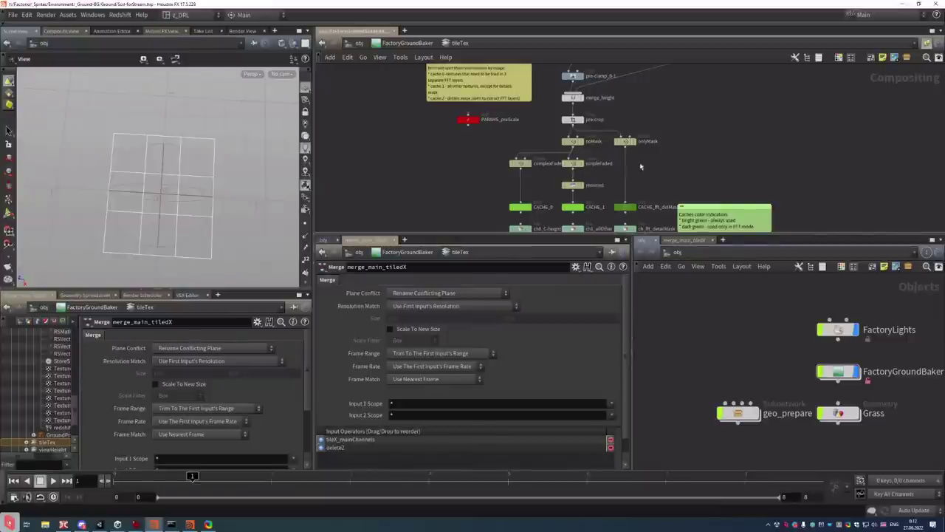
{"action": "middle_click_drag", "start_coordinate": [641, 166], "coordinate": [497, 128]}
{"action": "scroll", "coordinate": [497, 129], "scroll_direction": "up", "scroll_amount": 3}
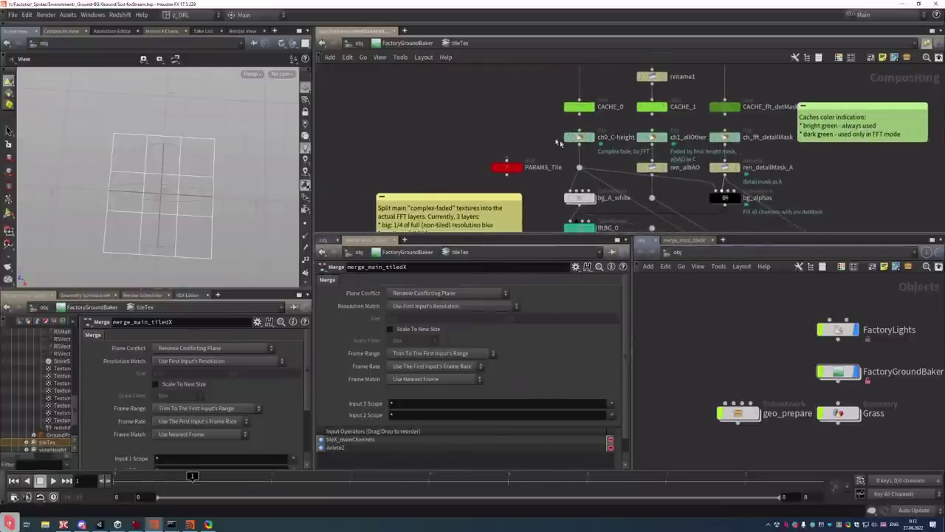
{"action": "scroll", "coordinate": [559, 143], "scroll_direction": "down", "scroll_amount": 3}
{"action": "middle_click_drag", "start_coordinate": [650, 96], "coordinate": [709, 130]}
{"action": "scroll", "coordinate": [715, 212], "scroll_direction": "up", "scroll_amount": 2}
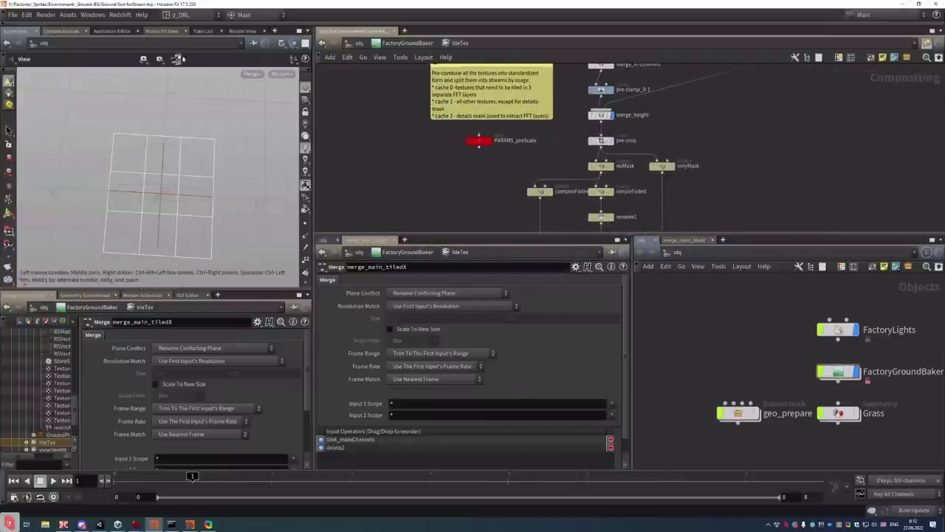
{"action": "left_click", "coordinate": [62, 30]}
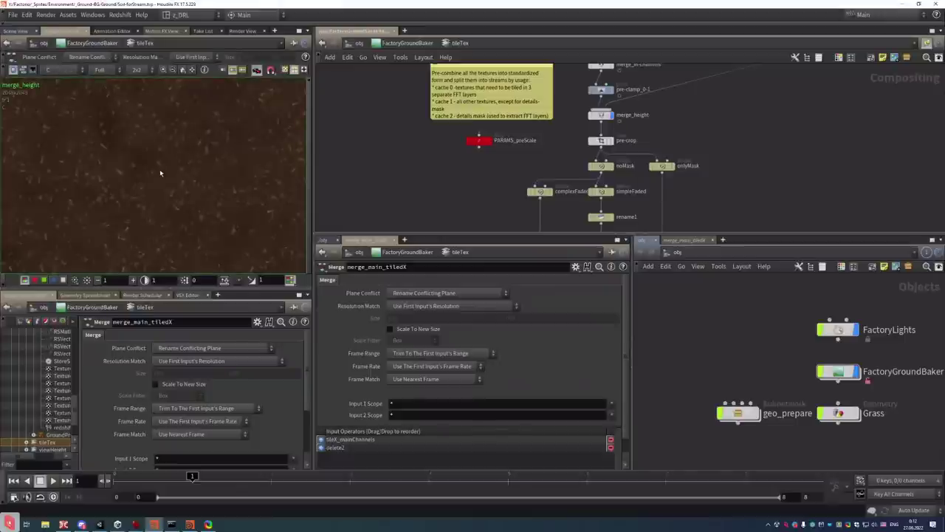
Maximize the compositing viewer and display merge_height's albAO plane
{"action": "key", "text": "ctrl+b"}
{"action": "scroll", "coordinate": [377, 218], "scroll_direction": "down", "scroll_amount": 6}
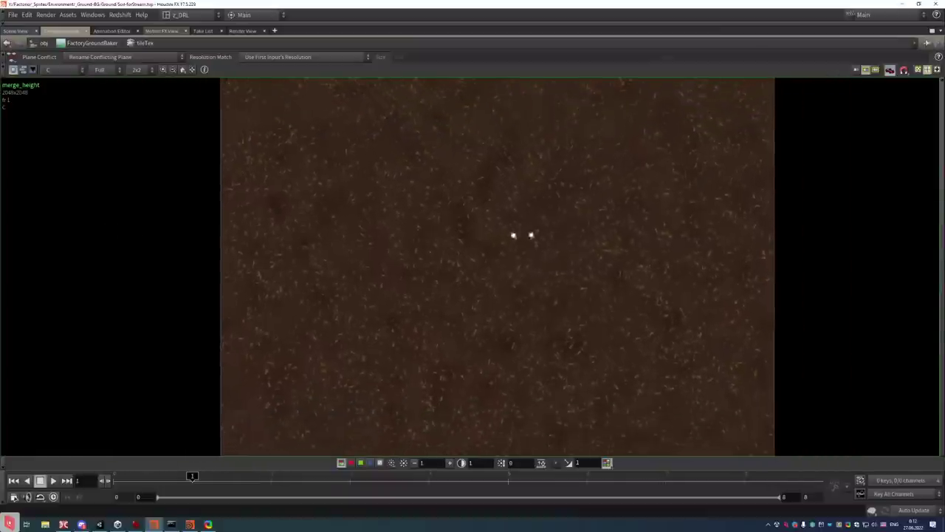
{"action": "scroll", "coordinate": [497, 215], "scroll_direction": "up", "scroll_amount": 2}
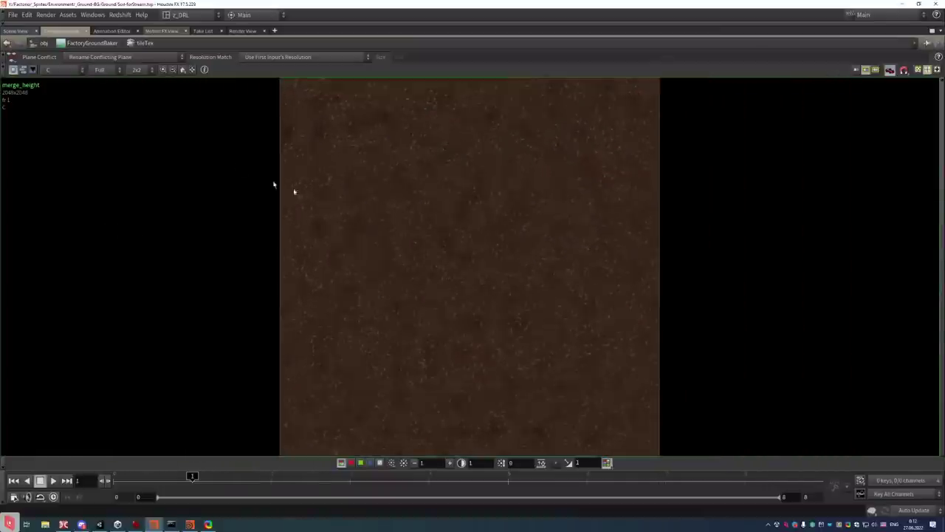
{"action": "left_click", "coordinate": [53, 71]}
{"action": "left_click", "coordinate": [54, 90]}
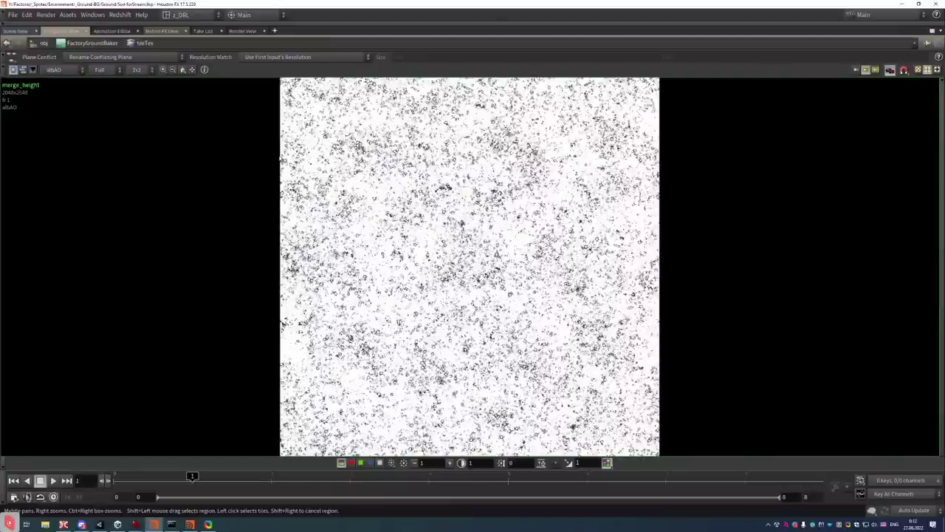
Zoom and pan across the albAO plane to inspect its dark occlusion specks
{"action": "scroll", "coordinate": [379, 266], "scroll_direction": "up", "scroll_amount": 8}
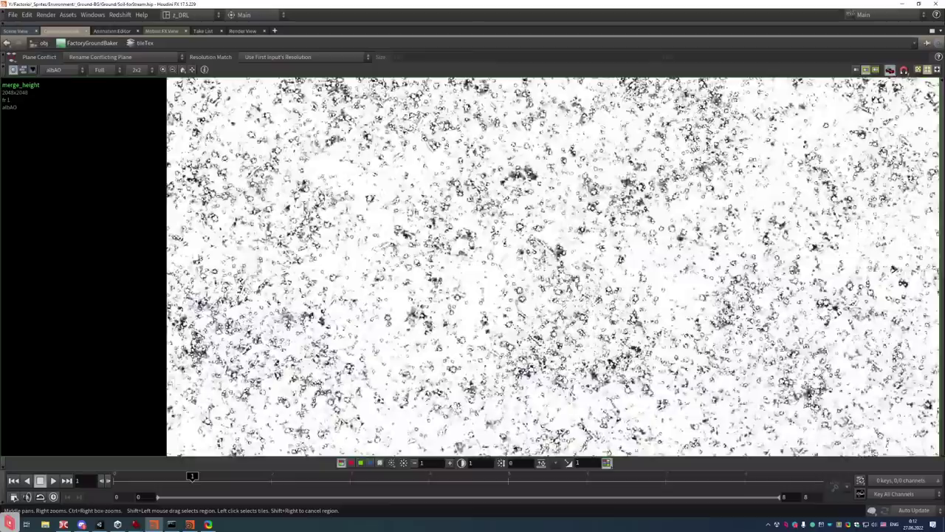
{"action": "scroll", "coordinate": [702, 266], "scroll_direction": "down", "scroll_amount": 8}
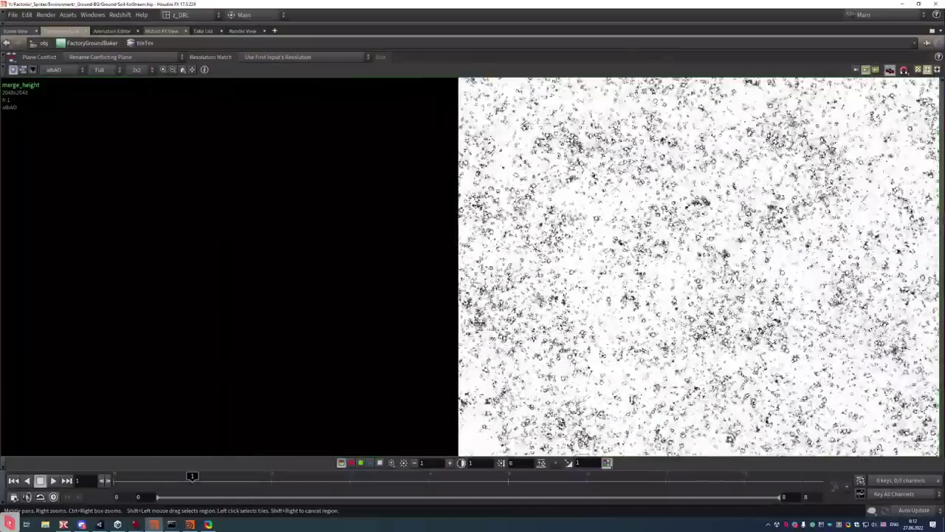
{"action": "scroll", "coordinate": [702, 266], "scroll_direction": "down", "scroll_amount": 2}
{"action": "middle_click_drag", "start_coordinate": [650, 266], "coordinate": [534, 266]}
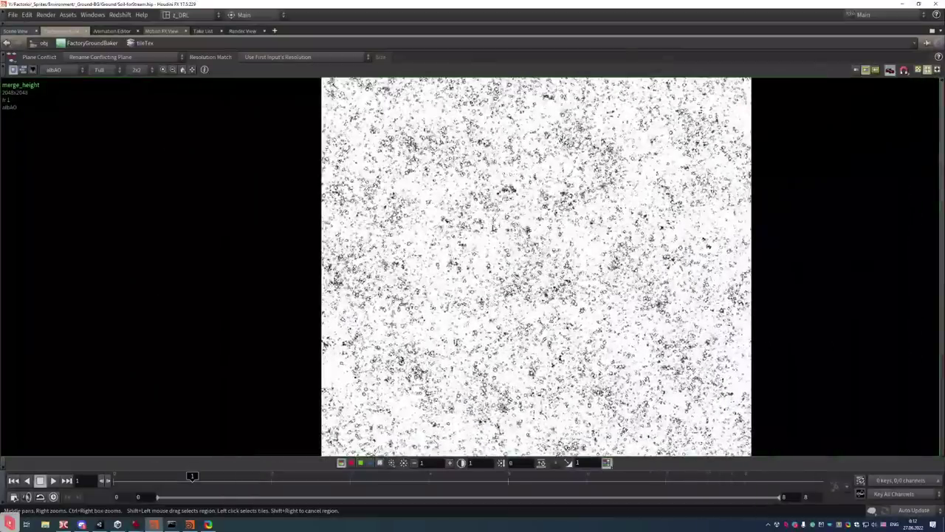
{"action": "scroll", "coordinate": [492, 231], "scroll_direction": "down", "scroll_amount": 1}
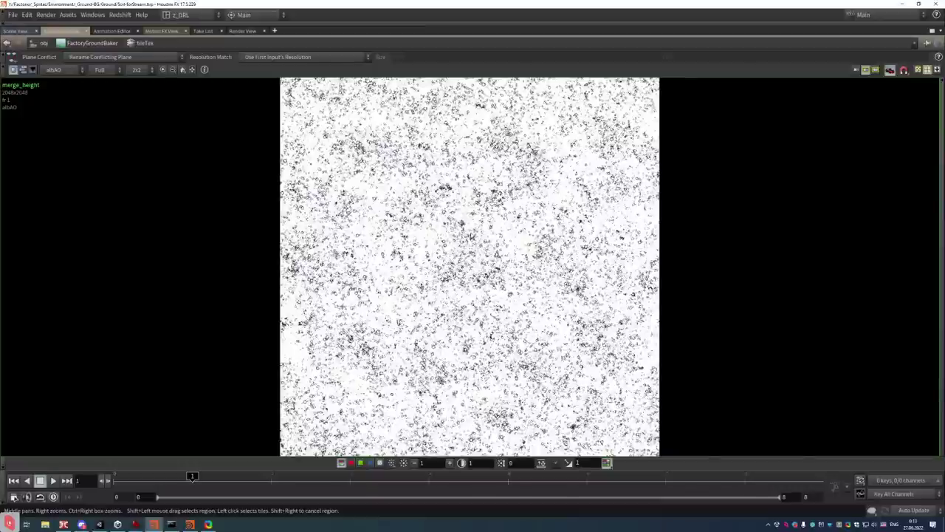
{"action": "scroll", "coordinate": [451, 220], "scroll_direction": "up", "scroll_amount": 8}
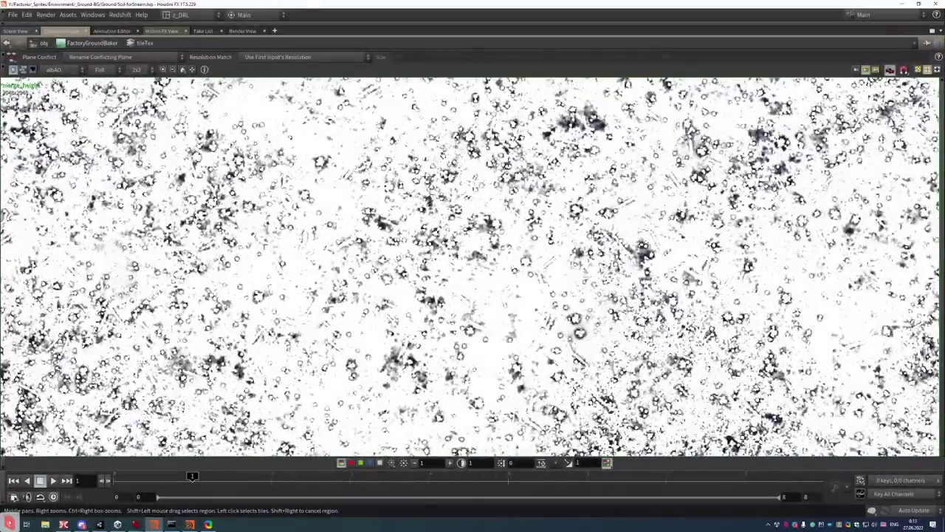
{"action": "scroll", "coordinate": [473, 266], "scroll_direction": "down", "scroll_amount": 4}
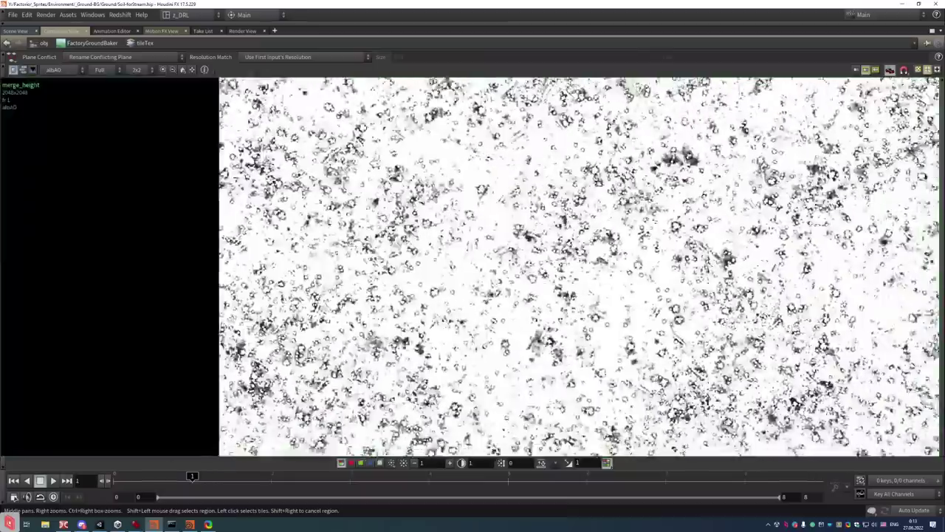
{"action": "scroll", "coordinate": [664, 265], "scroll_direction": "down", "scroll_amount": 3}
Fit the texture in the viewer and view the detailMask and ao planes
{"action": "key", "text": "h"}
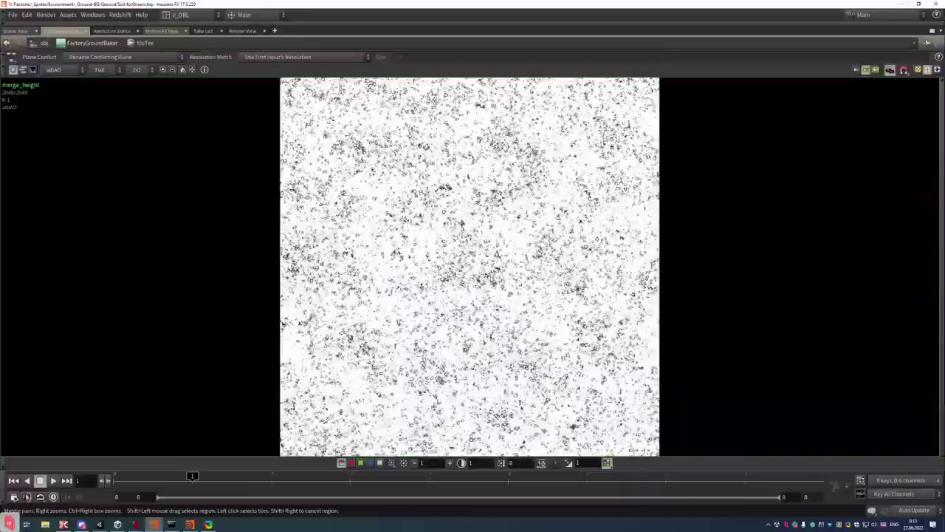
{"action": "left_click", "coordinate": [56, 70]}
{"action": "left_click", "coordinate": [59, 109]}
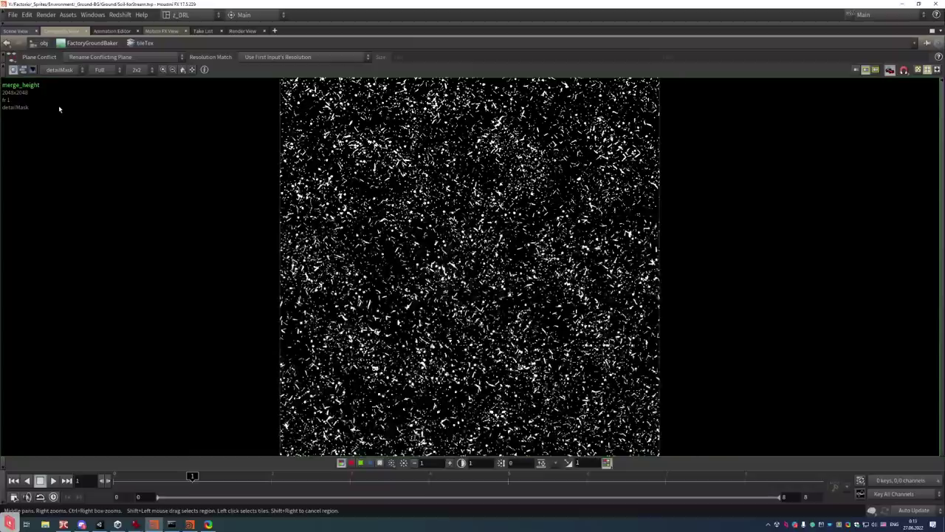
{"action": "left_click", "coordinate": [56, 69]}
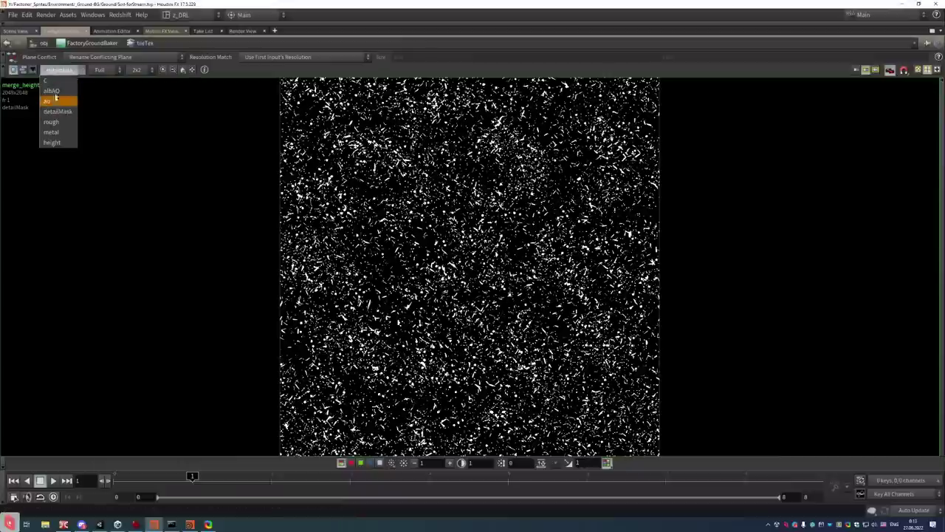
{"action": "left_click", "coordinate": [51, 104]}
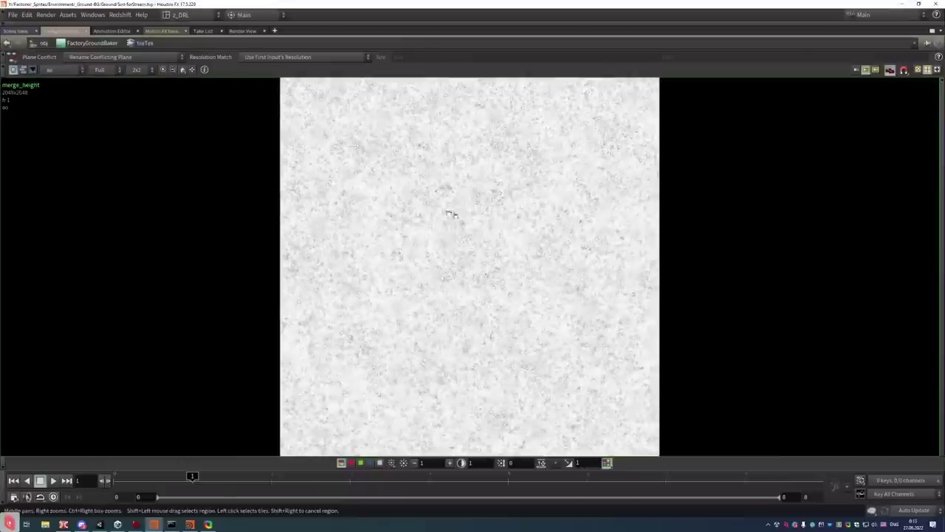
{"action": "scroll", "coordinate": [448, 215], "scroll_direction": "up", "scroll_amount": 5}
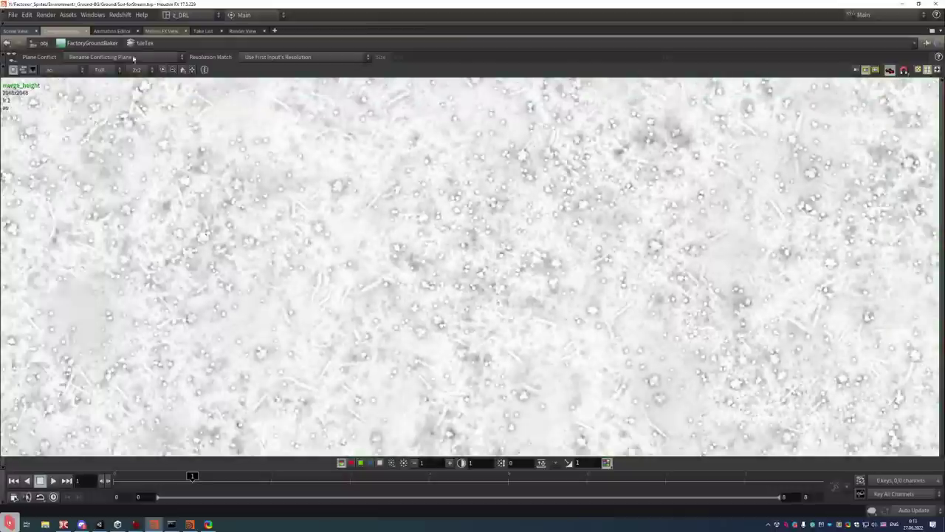
Cycle through the albAO and ao planes to the rough plane and pan across the roughness map
{"action": "left_click", "coordinate": [63, 69]}
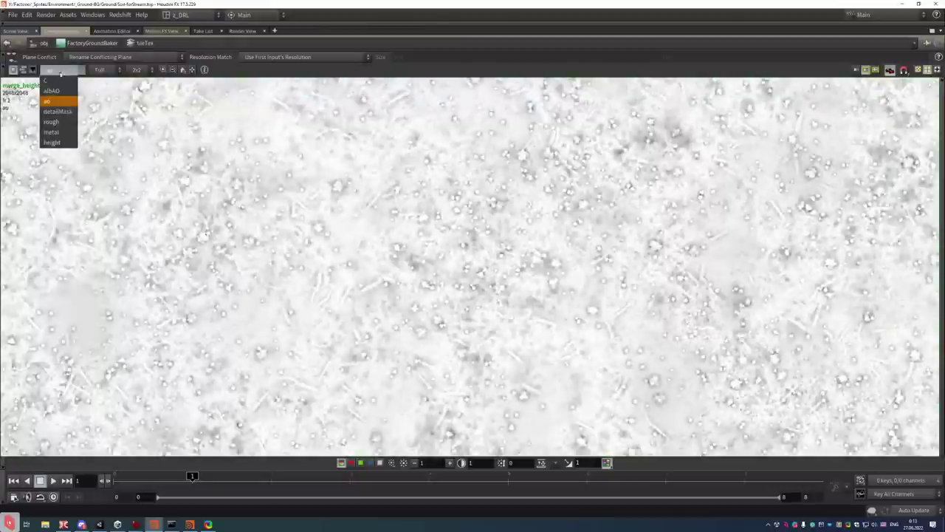
{"action": "left_click", "coordinate": [54, 91]}
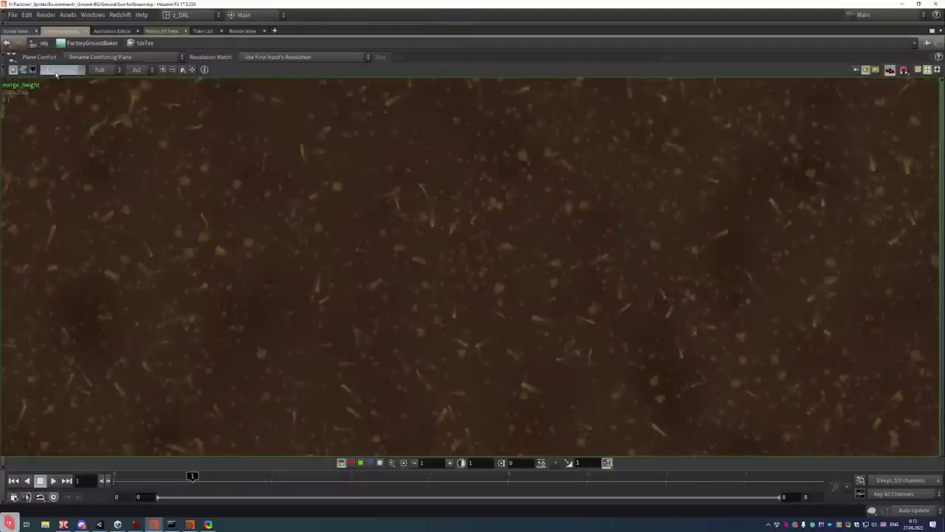
{"action": "left_click", "coordinate": [56, 70]}
{"action": "left_click", "coordinate": [56, 92]}
{"action": "left_click", "coordinate": [57, 69]}
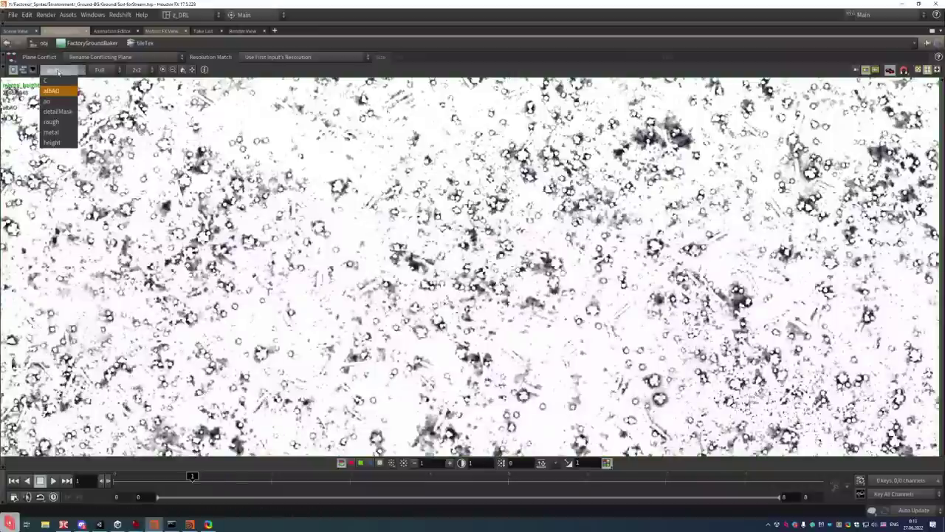
{"action": "left_click", "coordinate": [56, 102]}
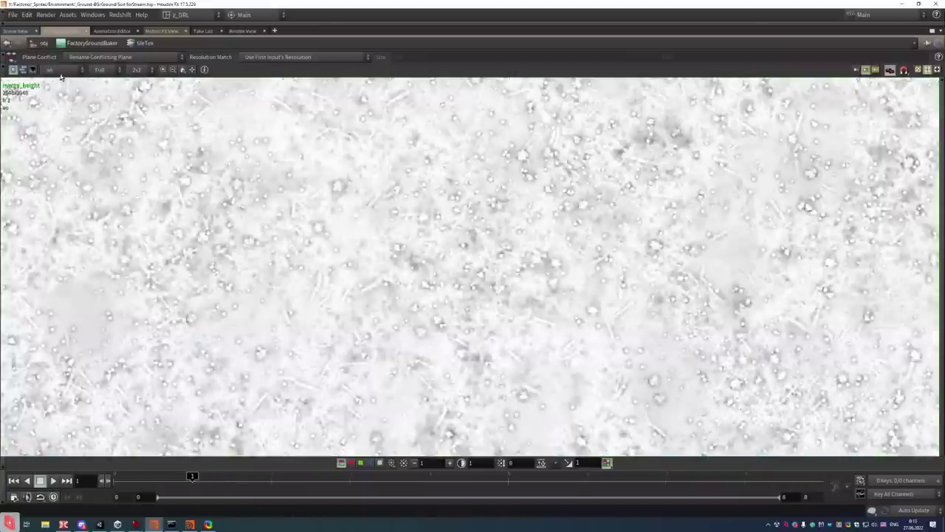
{"action": "left_click", "coordinate": [59, 70]}
{"action": "left_click", "coordinate": [59, 123]}
{"action": "middle_click_drag", "start_coordinate": [182, 148], "coordinate": [539, 209]}
{"action": "scroll", "coordinate": [540, 209], "scroll_direction": "down", "scroll_amount": 5}
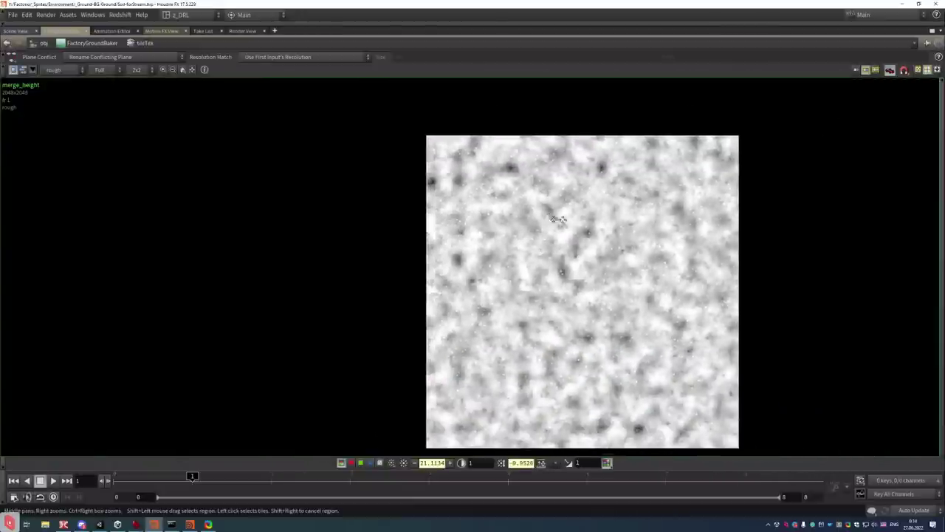
{"action": "middle_click_drag", "start_coordinate": [615, 232], "coordinate": [551, 229]}
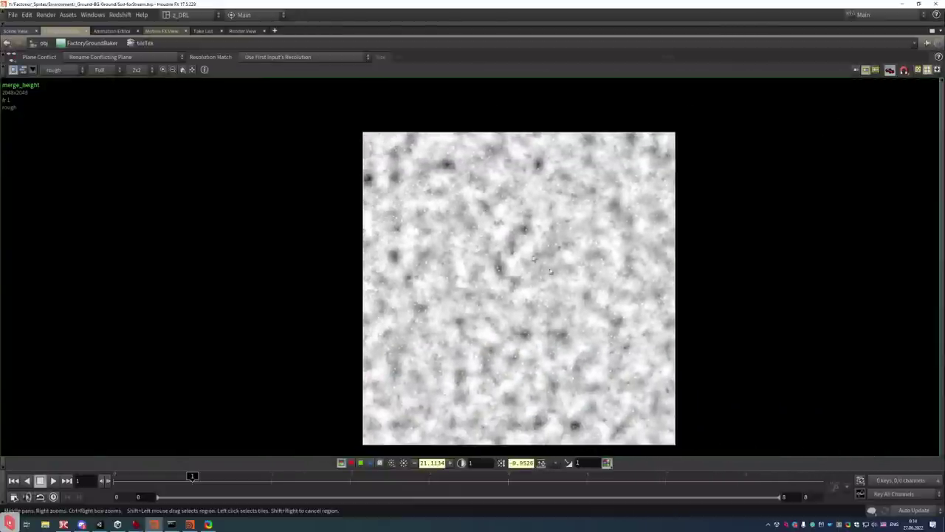
{"action": "scroll", "coordinate": [534, 260], "scroll_direction": "up", "scroll_amount": 5}
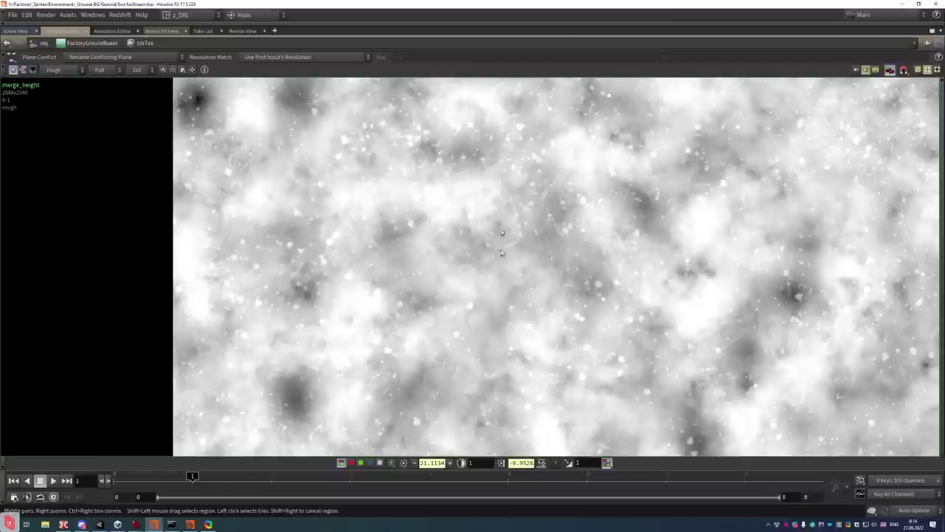
Reset exposure to 0 and gamma to 1, check the metal plane, then show the height plane
{"action": "left_click", "coordinate": [502, 463]}
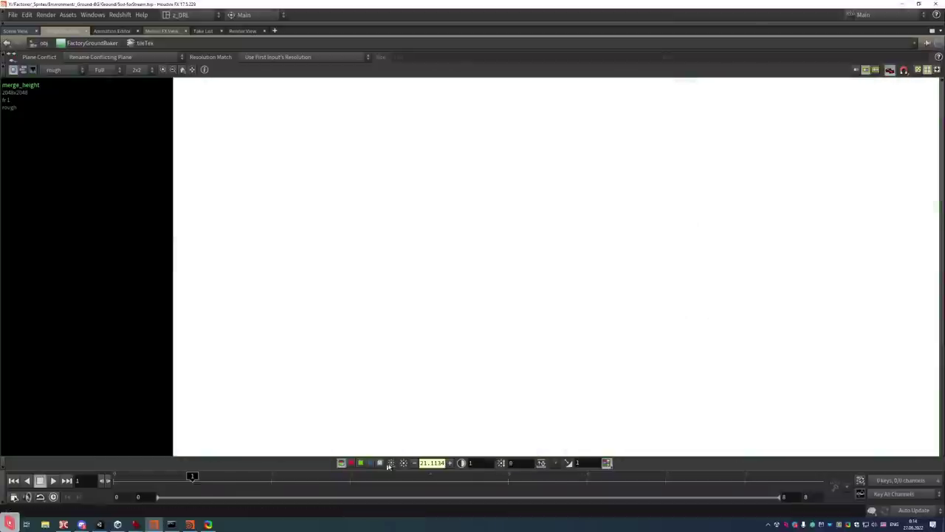
{"action": "left_click", "coordinate": [432, 463], "text": "ctrl"}
{"action": "left_click", "coordinate": [53, 69]}
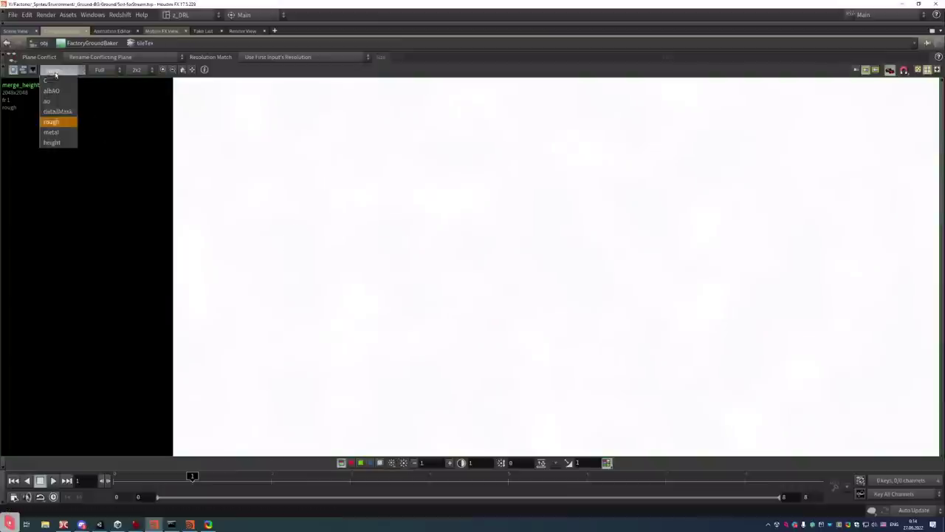
{"action": "left_click", "coordinate": [57, 139]}
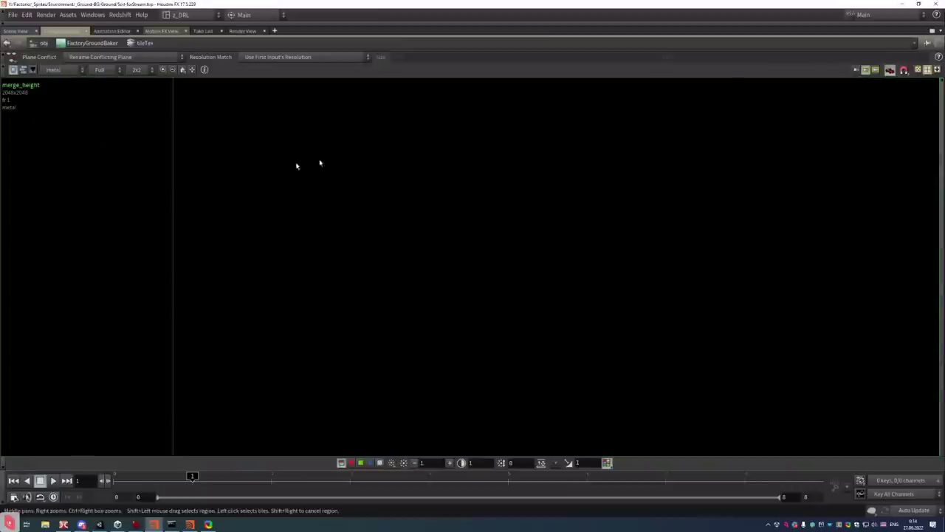
{"action": "left_click", "coordinate": [541, 463]}
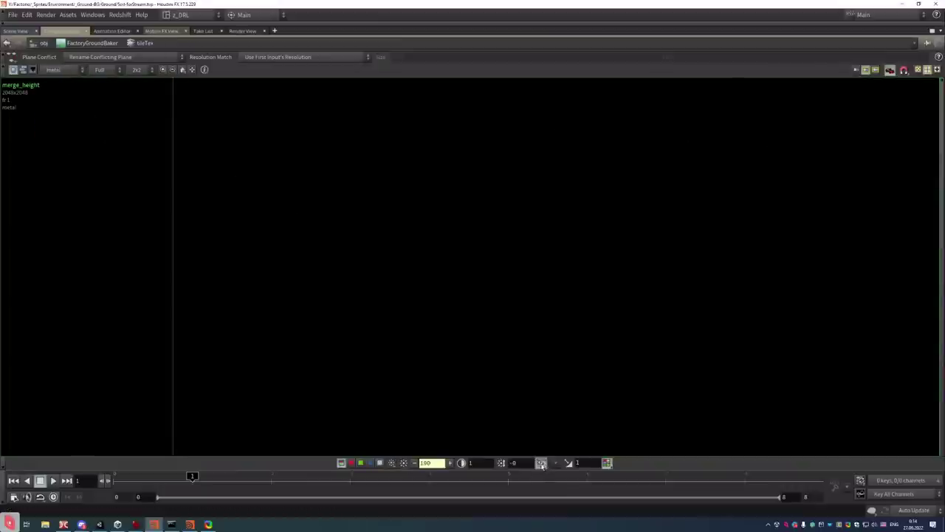
{"action": "left_click", "coordinate": [405, 464]}
{"action": "left_click", "coordinate": [53, 69]}
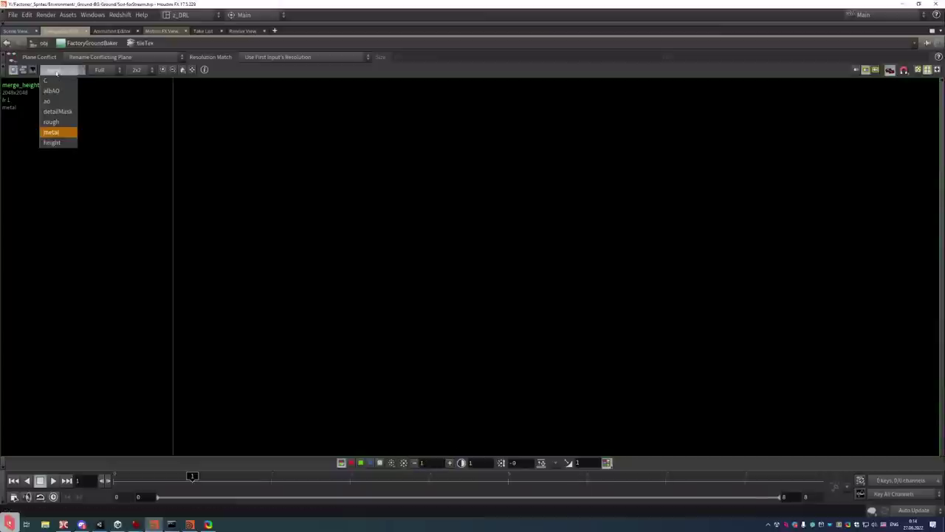
{"action": "left_click", "coordinate": [53, 142]}
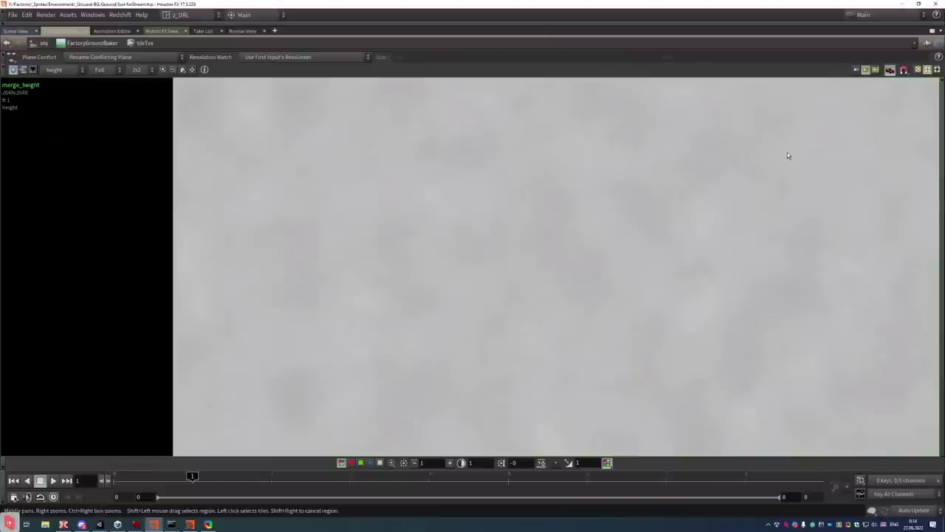
Auto-stretch the height map to full contrast and center it in the viewer
{"action": "left_click", "coordinate": [541, 463]}
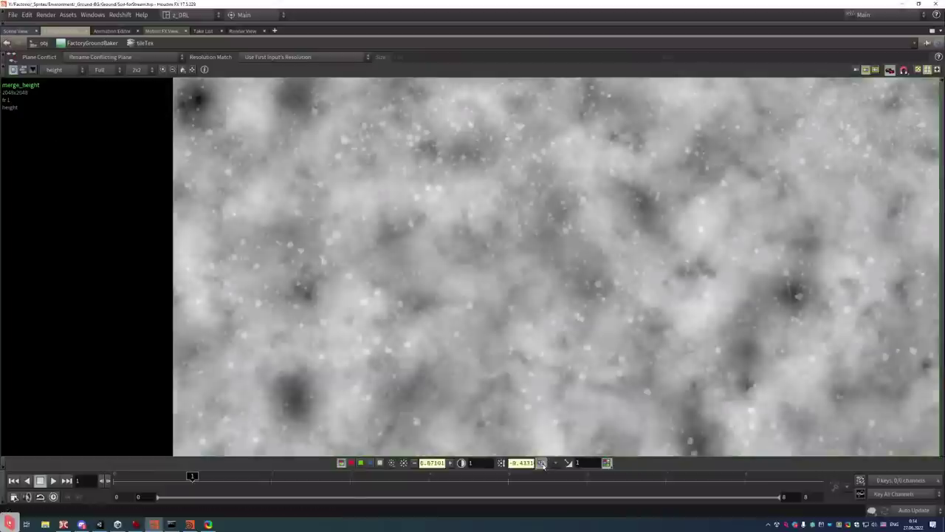
{"action": "scroll", "coordinate": [769, 266], "scroll_direction": "down", "scroll_amount": 4}
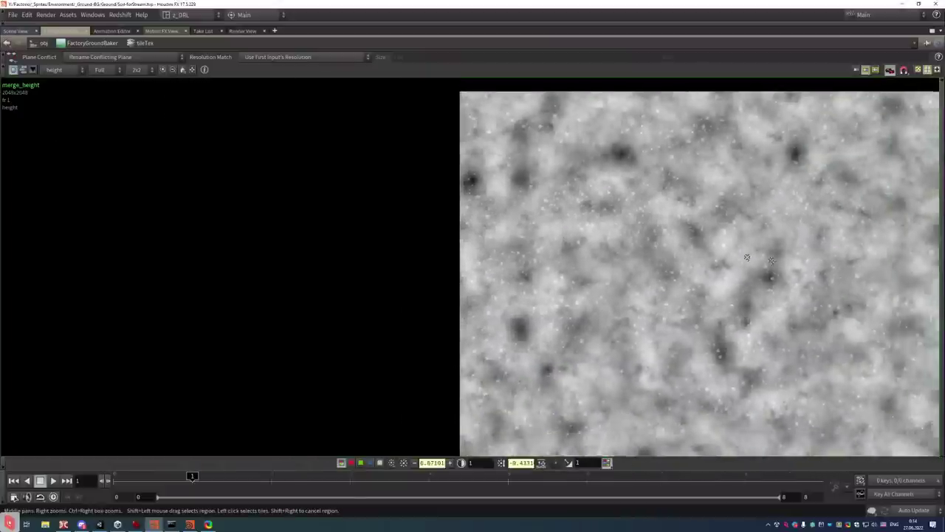
{"action": "middle_click_drag", "start_coordinate": [747, 257], "coordinate": [629, 257]}
{"action": "scroll", "coordinate": [524, 222], "scroll_direction": "down", "scroll_amount": 5}
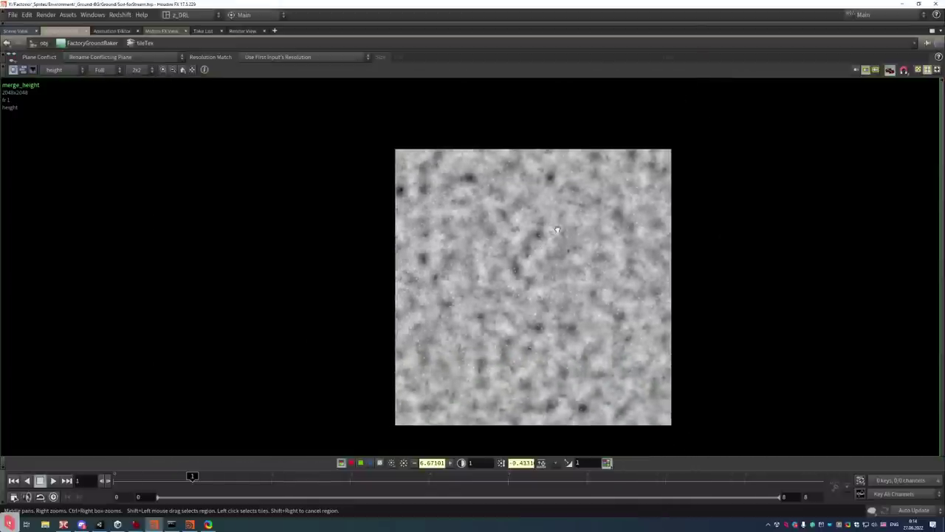
{"action": "scroll", "coordinate": [509, 209], "scroll_direction": "up", "scroll_amount": 1}
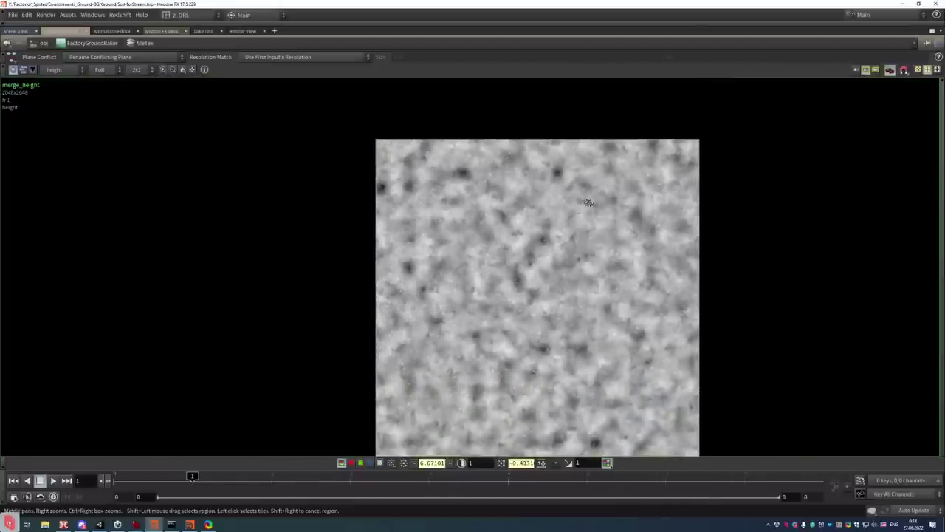
{"action": "middle_click_drag", "start_coordinate": [568, 219], "coordinate": [498, 175]}
{"action": "scroll", "coordinate": [520, 173], "scroll_direction": "up", "scroll_amount": 1}
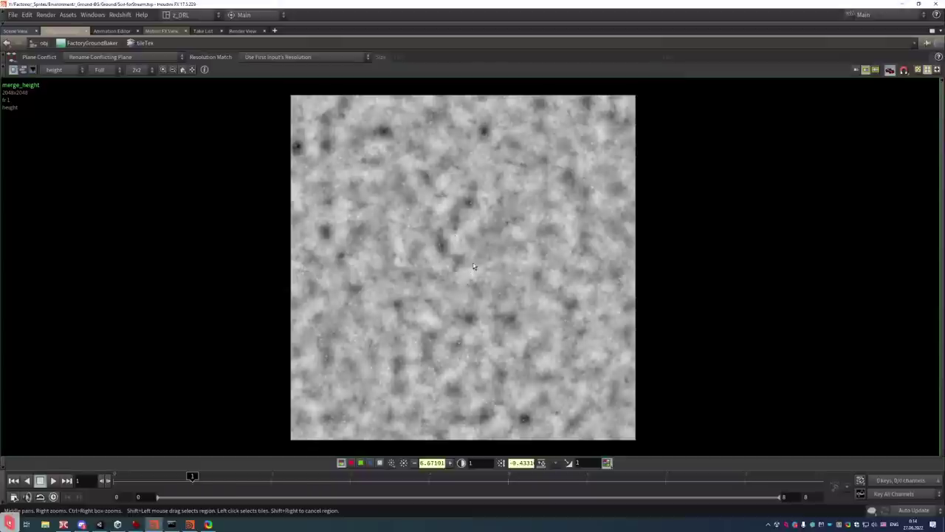
Zoom far into the height map's noise texture and pan around its small white specks
{"action": "right_click_drag", "start_coordinate": [472, 263], "coordinate": [712, 247]}
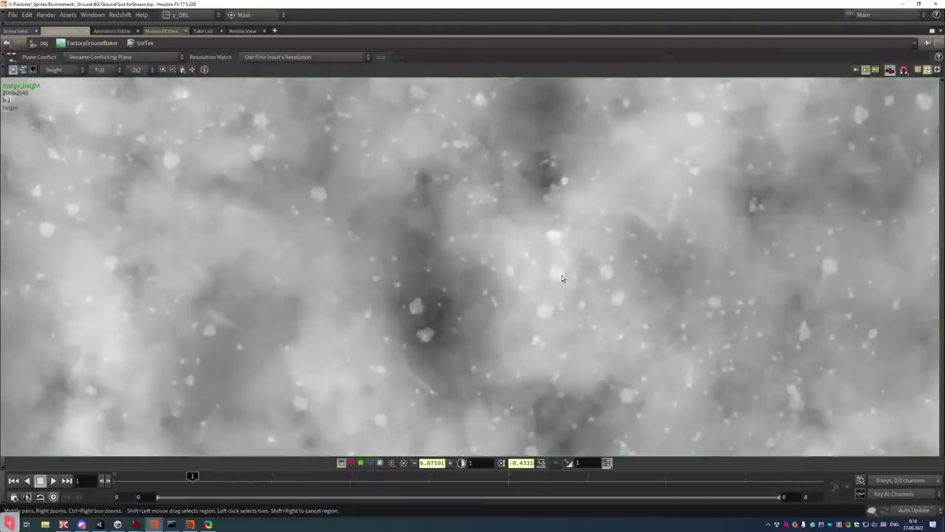
{"action": "scroll", "coordinate": [534, 237], "scroll_direction": "down", "scroll_amount": 10}
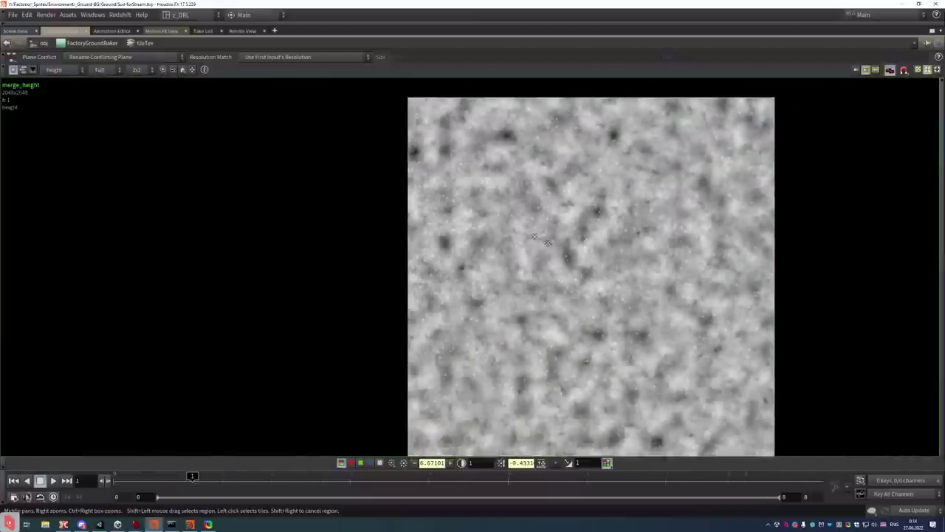
{"action": "middle_click_drag", "start_coordinate": [534, 237], "coordinate": [446, 226]}
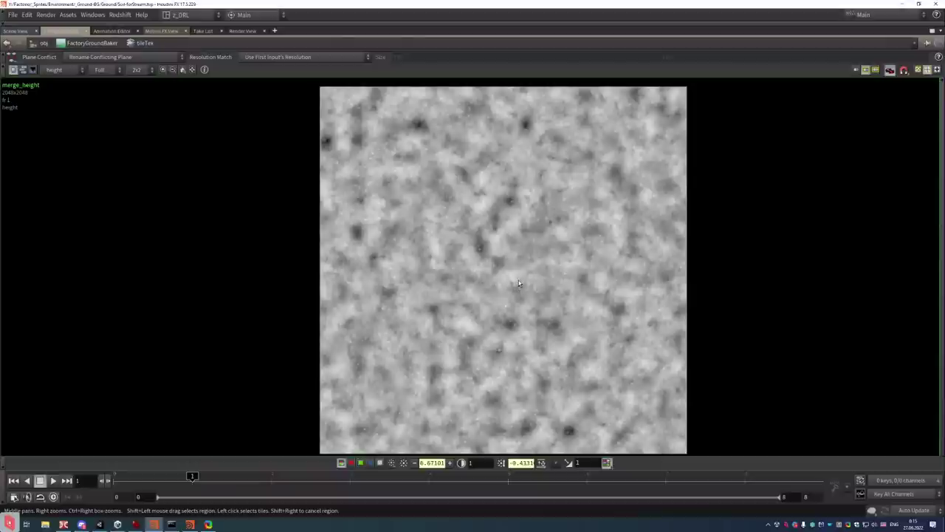
{"action": "scroll", "coordinate": [499, 237], "scroll_direction": "up", "scroll_amount": 5}
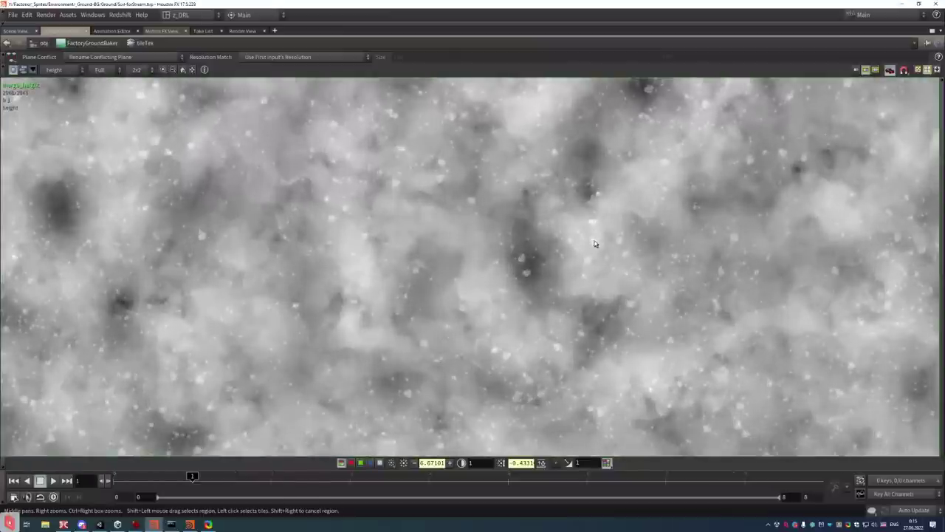
{"action": "scroll", "coordinate": [587, 242], "scroll_direction": "down", "scroll_amount": 2}
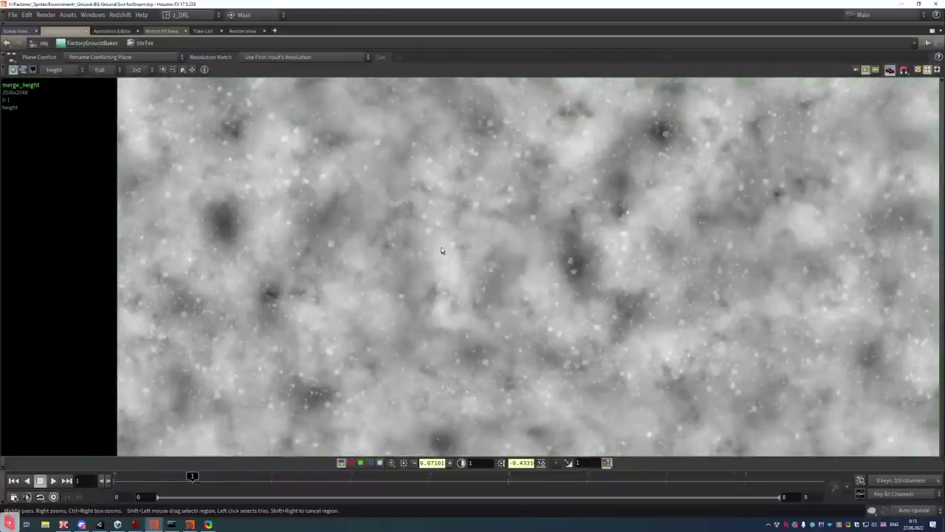
{"action": "scroll", "coordinate": [408, 234], "scroll_direction": "down", "scroll_amount": 3}
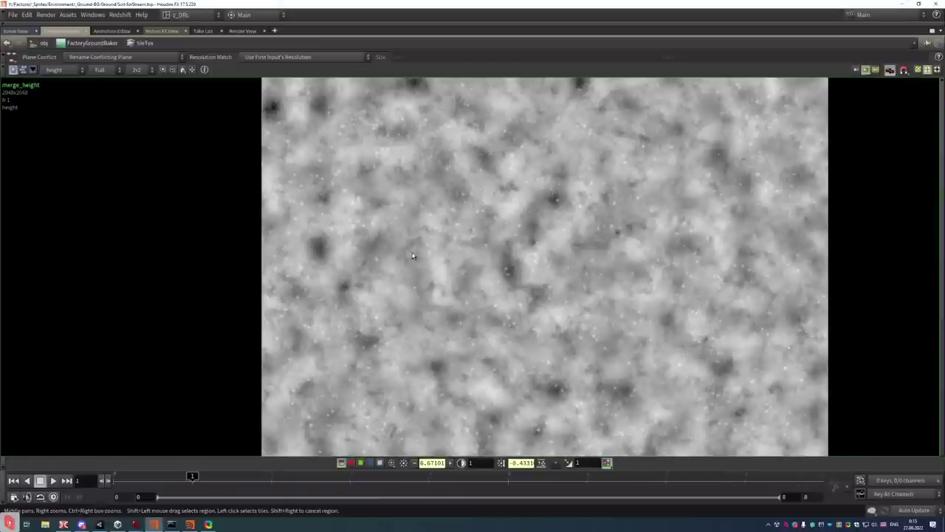
{"action": "scroll", "coordinate": [470, 254], "scroll_direction": "up", "scroll_amount": 5}
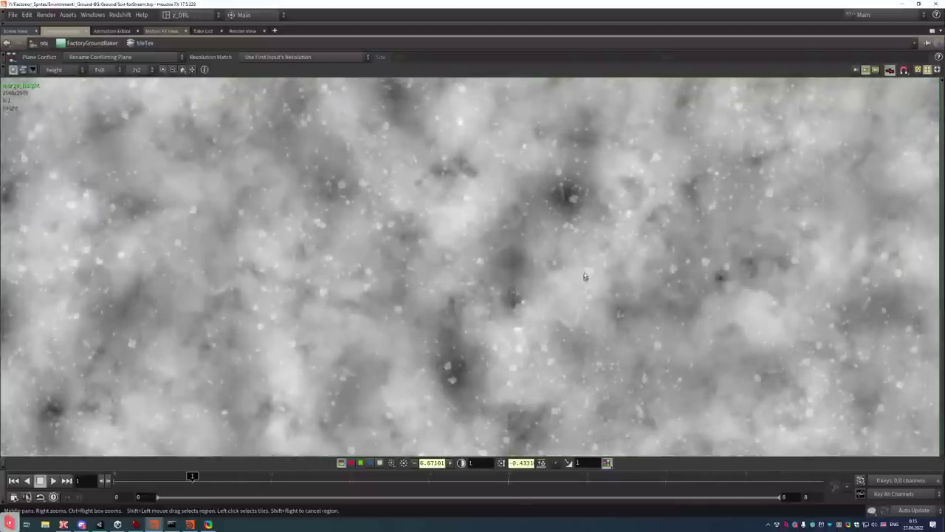
Fit the full 2048x2048 height map in the viewer with the H key
{"action": "key", "text": "h"}
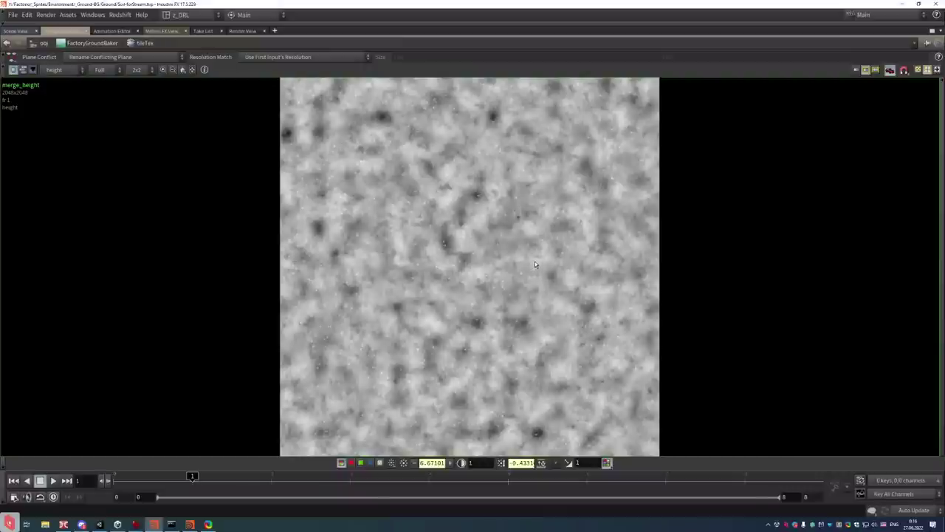
Restore the multi-pane layout and box-select the CACHE_0 null in the tileTex network
{"action": "key", "text": "ctrl+b"}
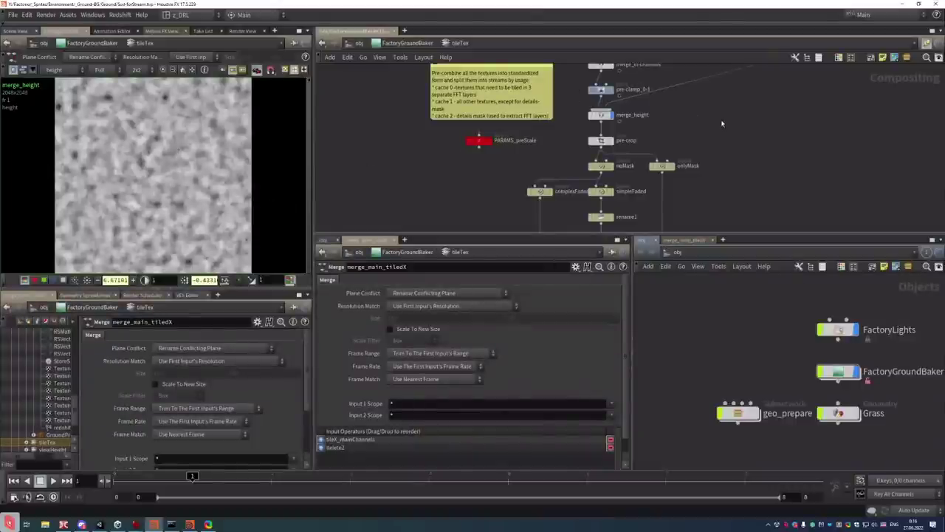
{"action": "scroll", "coordinate": [706, 134], "scroll_direction": "down", "scroll_amount": 5}
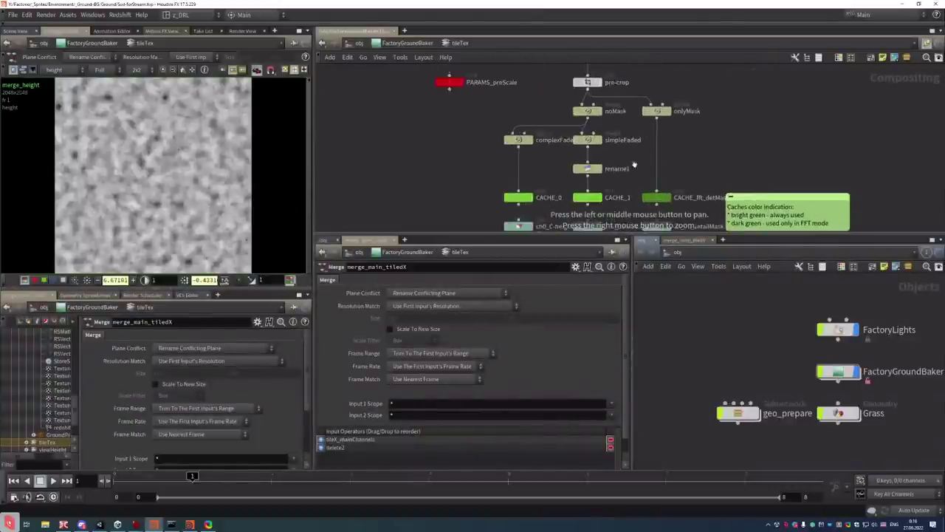
{"action": "scroll", "coordinate": [641, 145], "scroll_direction": "down", "scroll_amount": 3}
{"action": "scroll", "coordinate": [657, 148], "scroll_direction": "up", "scroll_amount": 5}
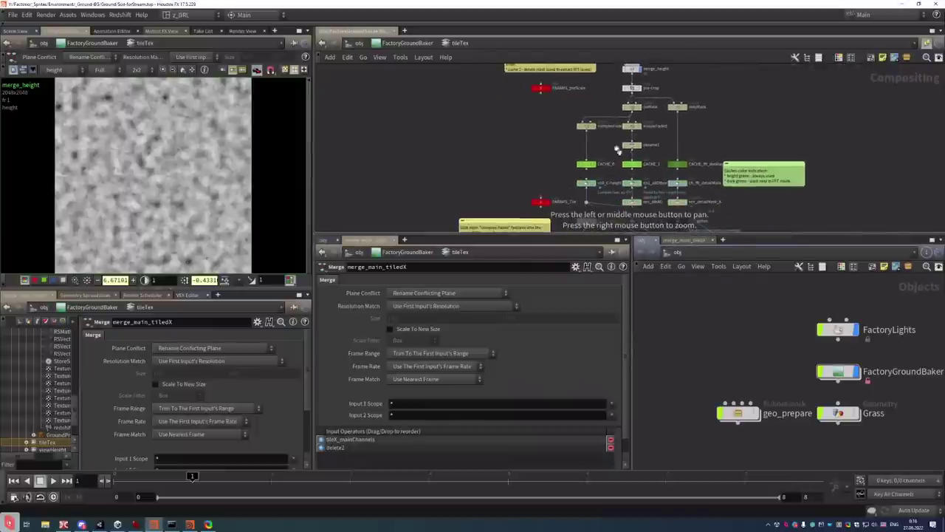
{"action": "scroll", "coordinate": [676, 152], "scroll_direction": "down", "scroll_amount": 1}
{"action": "scroll", "coordinate": [476, 130], "scroll_direction": "down", "scroll_amount": 2}
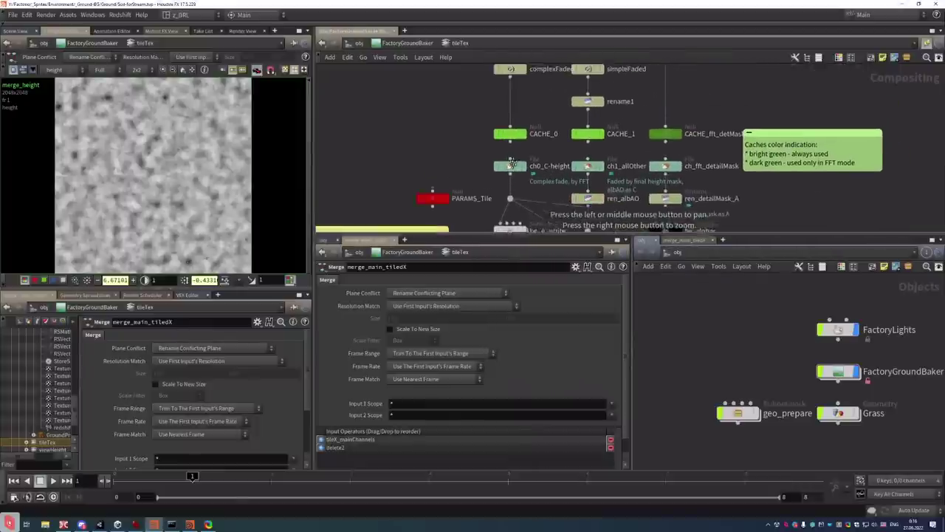
{"action": "left_click_drag", "start_coordinate": [476, 130], "coordinate": [700, 183]}
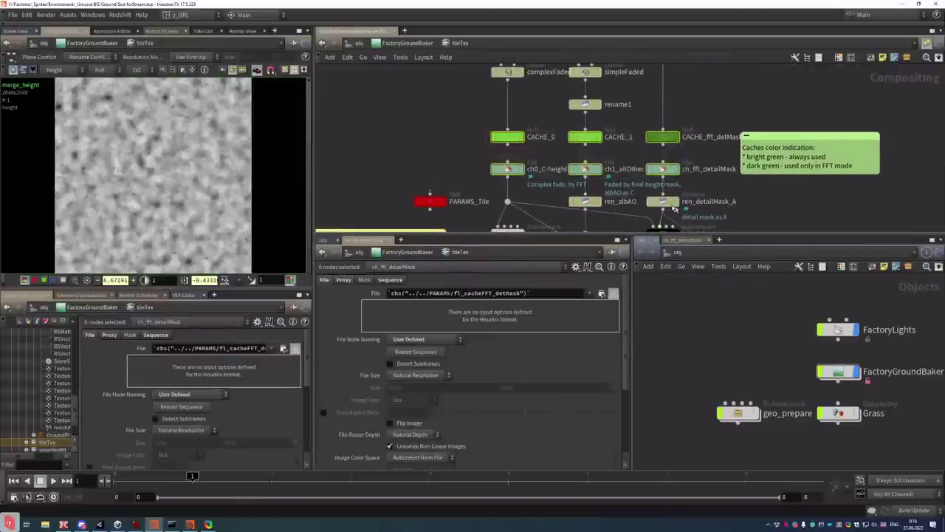
{"action": "left_click_drag", "start_coordinate": [456, 110], "coordinate": [517, 146]}
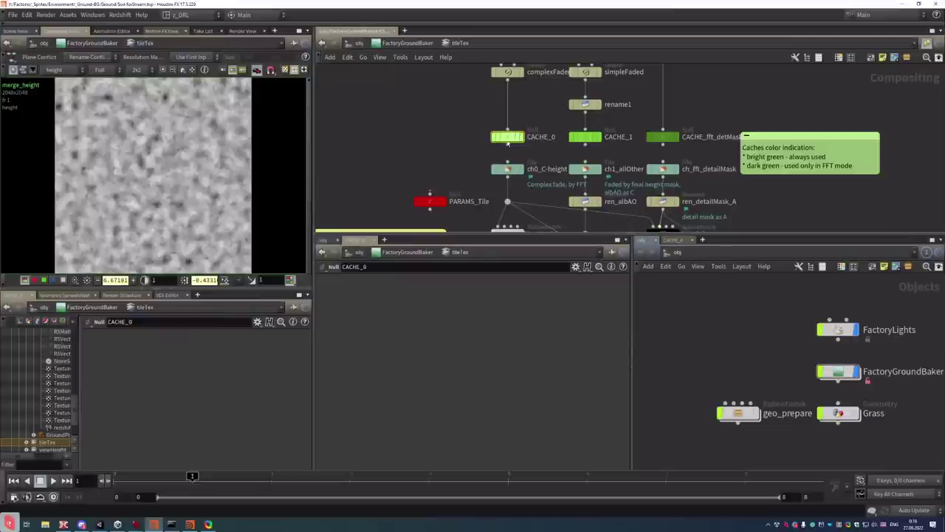
{"action": "mouse_move", "coordinate": [508, 139]}
Dive into FactoryGroundBaker's ropnet and then its tile_caches network
{"action": "double_click", "coordinate": [838, 371]}
{"action": "double_click", "coordinate": [775, 330]}
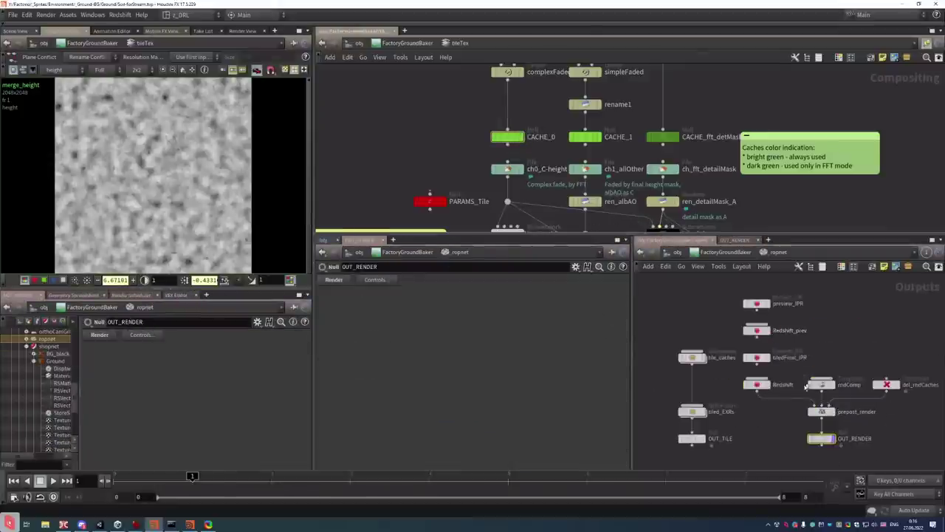
{"action": "double_click", "coordinate": [700, 367]}
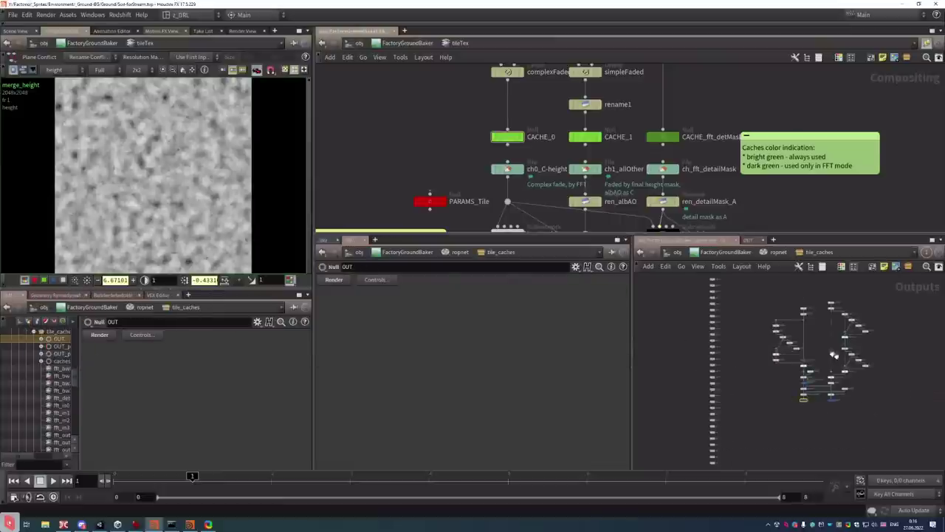
{"action": "right_click_drag", "start_coordinate": [709, 369], "coordinate": [796, 395]}
{"action": "scroll", "coordinate": [796, 395], "scroll_direction": "up", "scroll_amount": 2}
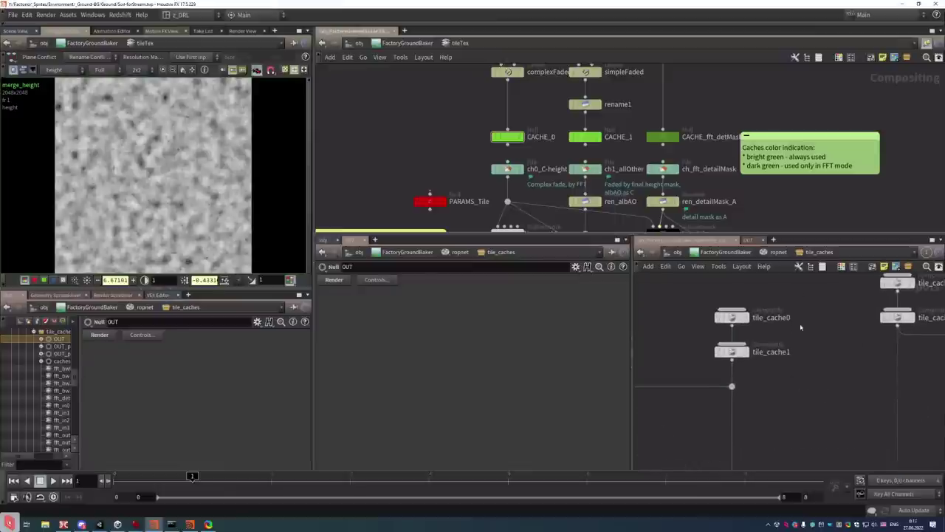
Inspect tile_cache1 and fft_in1, then step to fft_in3's COP path and output file
{"action": "left_click", "coordinate": [737, 317]}
{"action": "scroll", "coordinate": [805, 414], "scroll_direction": "down", "scroll_amount": 2}
{"action": "middle_click_drag", "start_coordinate": [809, 432], "coordinate": [795, 336]}
{"action": "left_click", "coordinate": [732, 377]}
{"action": "key", "text": "Down"}
{"action": "key", "text": "Down"}
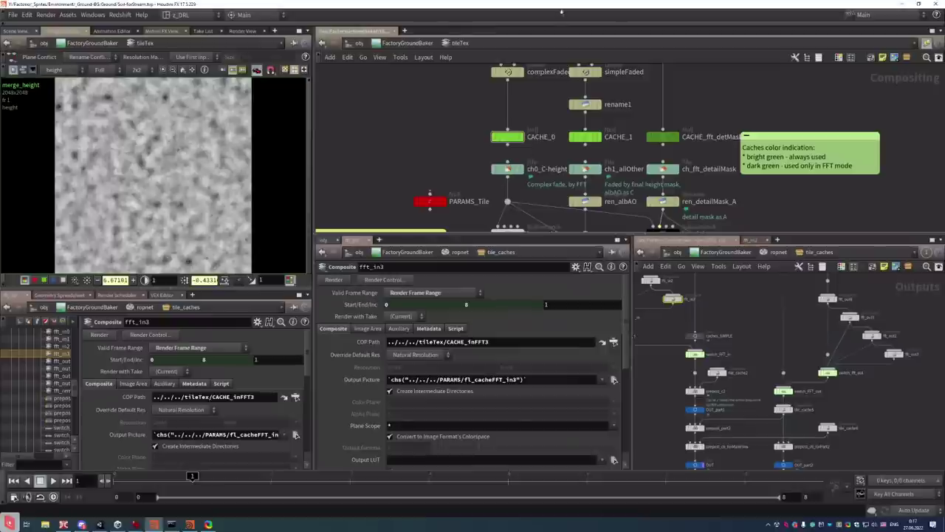
{"action": "mouse_move", "coordinate": [581, 160]}
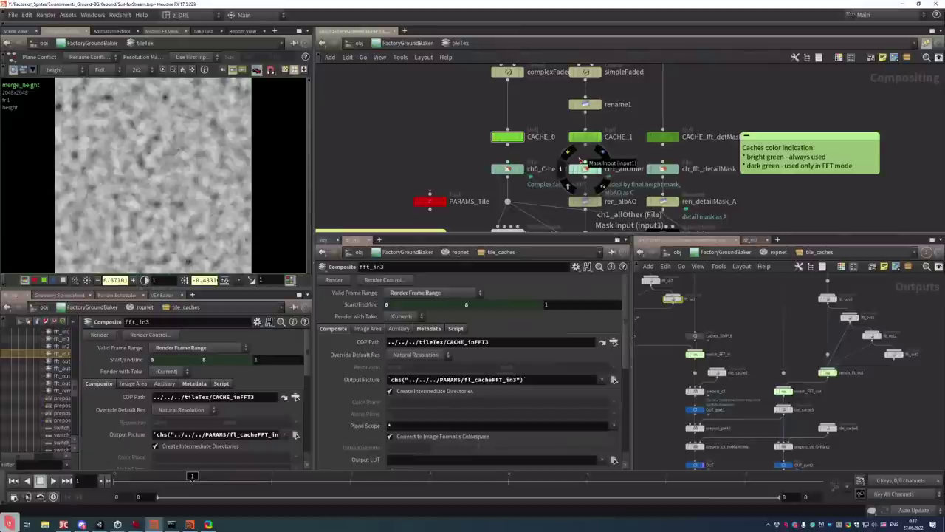
Check CACHE_0's parameters and set the display flag on the monoAO node
{"action": "left_click", "coordinate": [517, 136]}
{"action": "scroll", "coordinate": [548, 146], "scroll_direction": "down", "scroll_amount": 6}
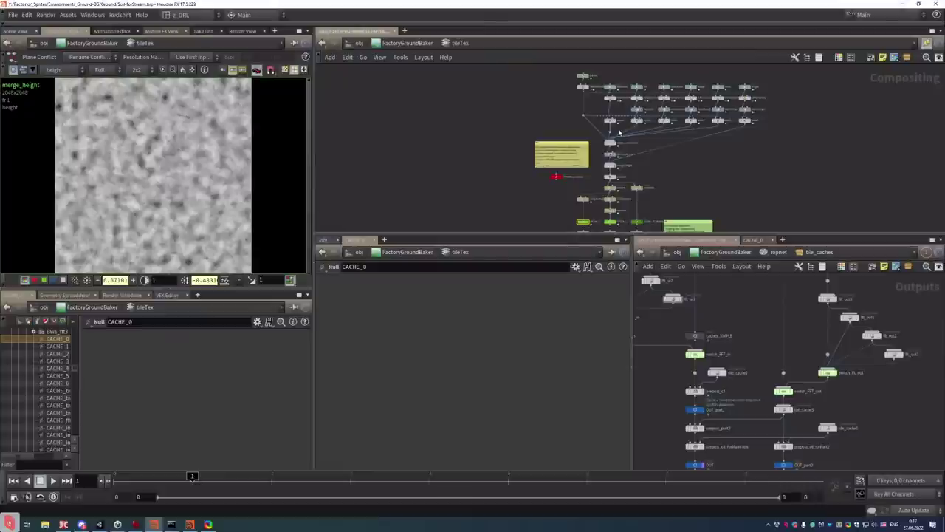
{"action": "scroll", "coordinate": [642, 115], "scroll_direction": "up", "scroll_amount": 6}
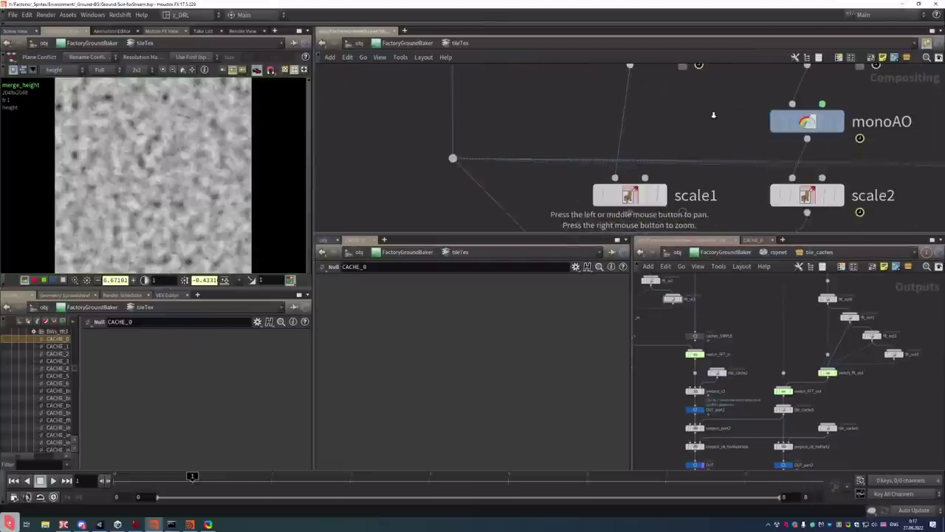
{"action": "left_click", "coordinate": [738, 158]}
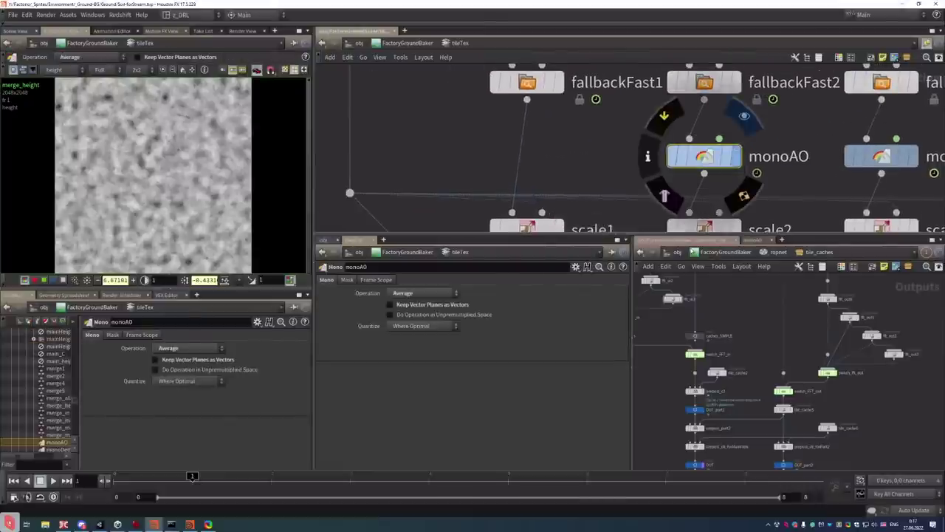
{"action": "left_click", "coordinate": [738, 158]}
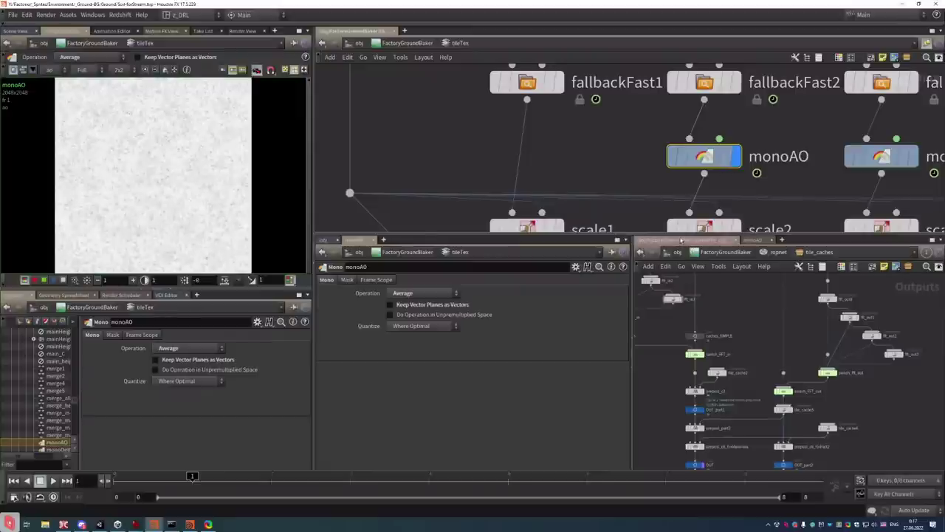
Select the ch0_C-height file node to view its fl_texTile_cache0 file path
{"action": "scroll", "coordinate": [623, 155], "scroll_direction": "down", "scroll_amount": 8}
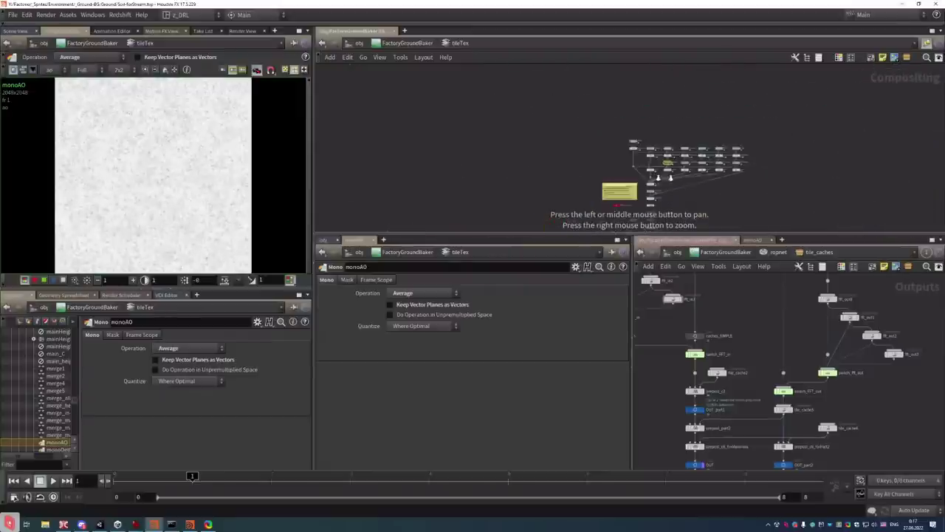
{"action": "scroll", "coordinate": [702, 150], "scroll_direction": "up", "scroll_amount": 8}
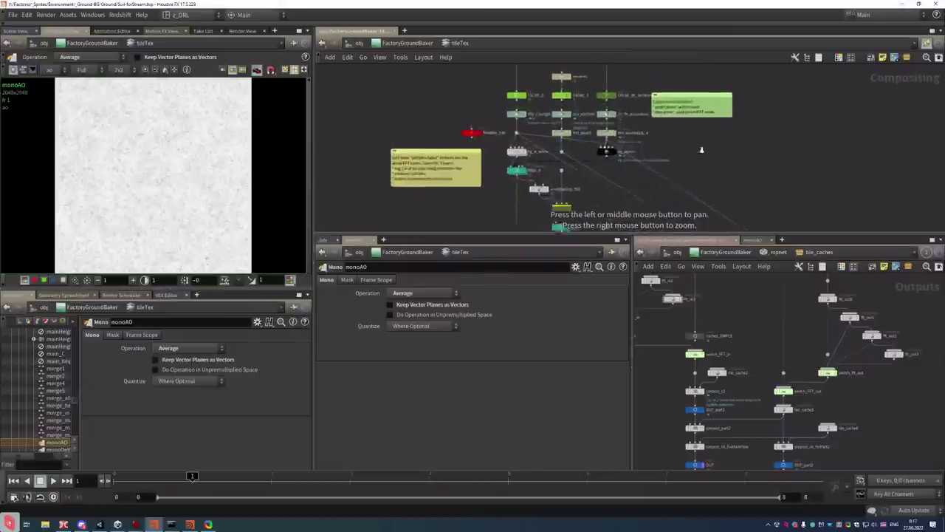
{"action": "scroll", "coordinate": [701, 149], "scroll_direction": "up", "scroll_amount": 5}
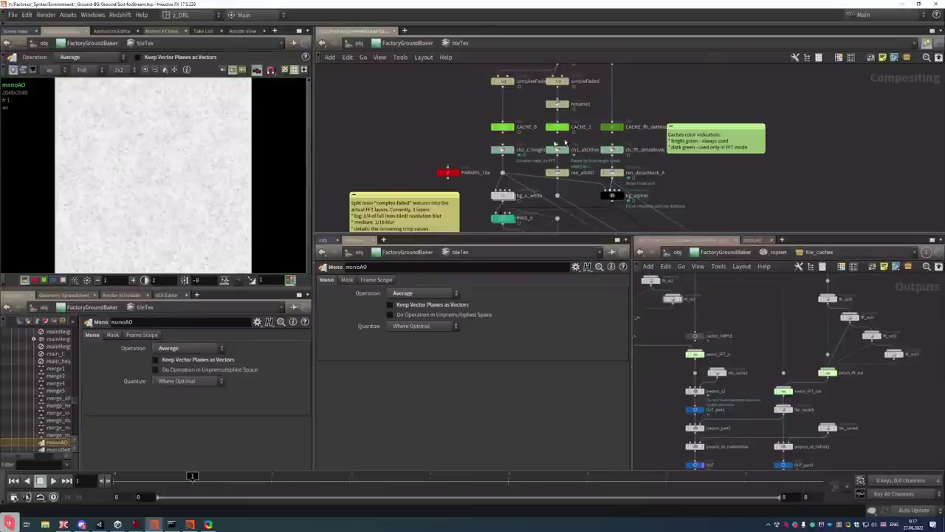
{"action": "scroll", "coordinate": [492, 135], "scroll_direction": "up", "scroll_amount": 4}
{"action": "middle_click_drag", "start_coordinate": [493, 135], "coordinate": [479, 140]}
{"action": "left_click_drag", "start_coordinate": [570, 108], "coordinate": [556, 188]}
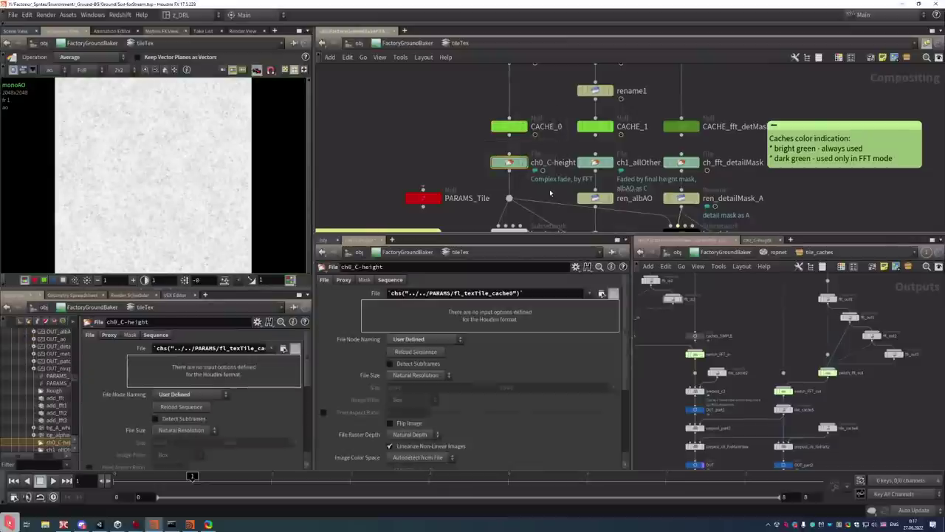
{"action": "mouse_move", "coordinate": [531, 164]}
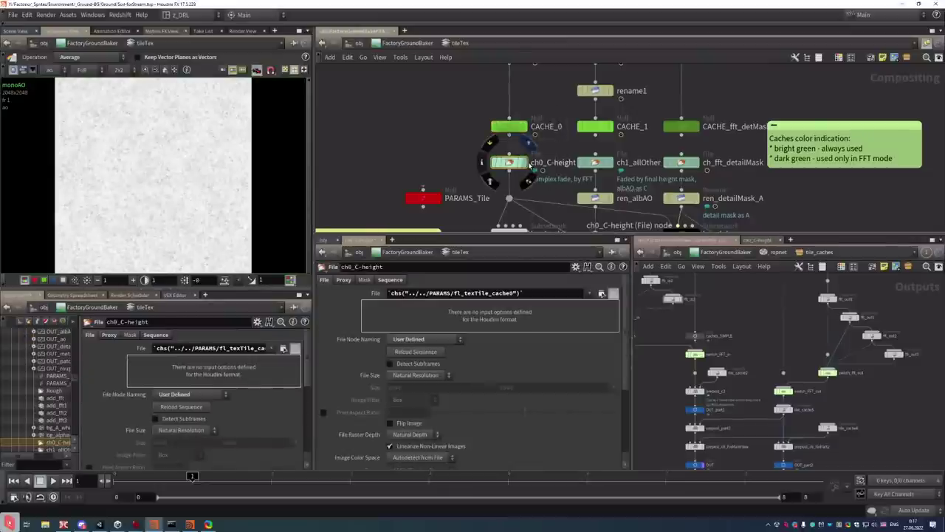
{"action": "scroll", "coordinate": [554, 184], "scroll_direction": "down", "scroll_amount": 5}
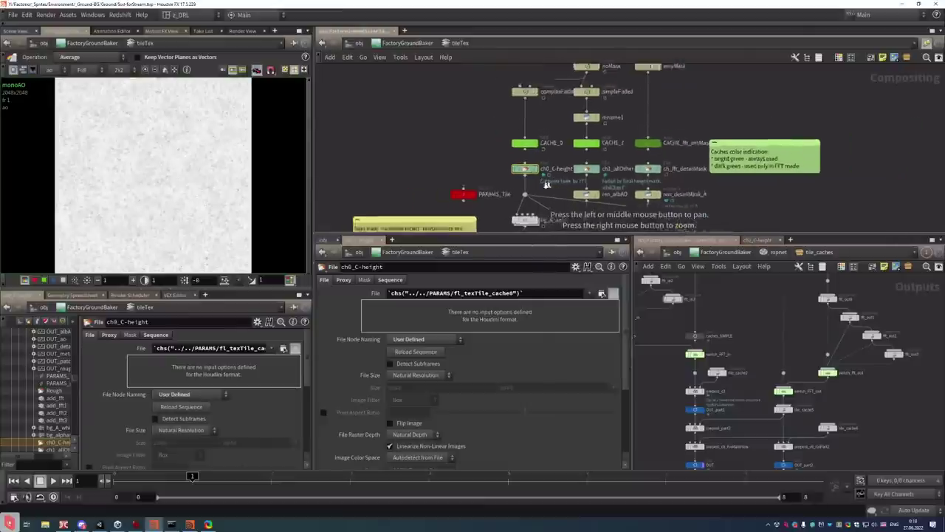
{"action": "scroll", "coordinate": [575, 198], "scroll_direction": "down", "scroll_amount": 3}
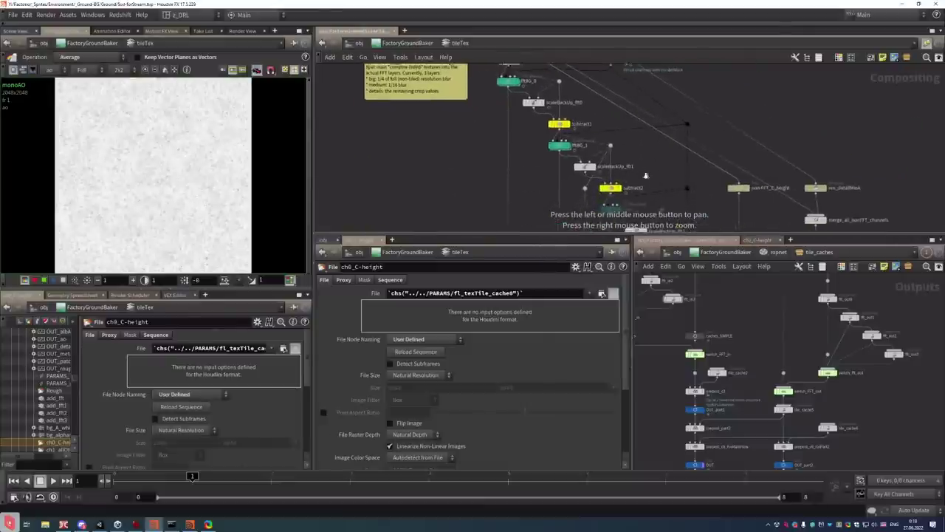
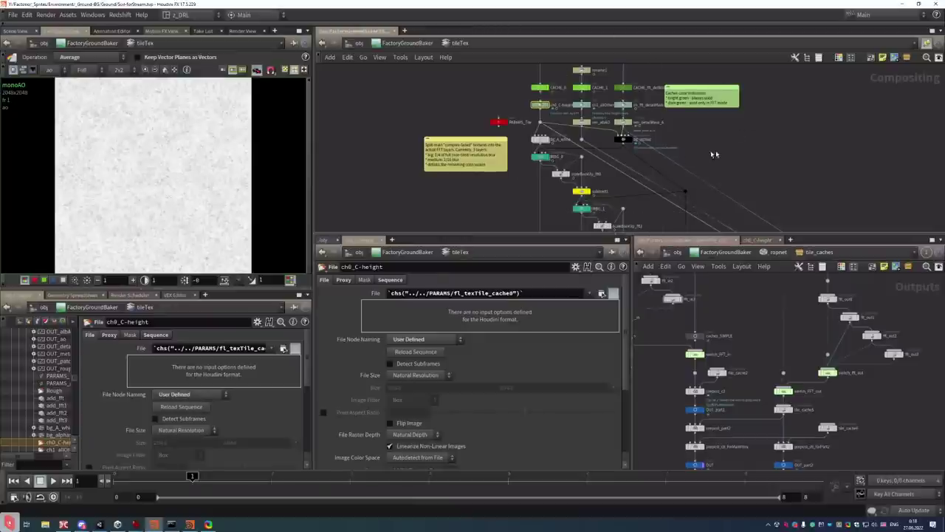
Zoom in on the tile_caches File nodes and select ch1_allOther to show its cache paths
{"action": "scroll", "coordinate": [714, 154], "scroll_direction": "down", "scroll_amount": 2}
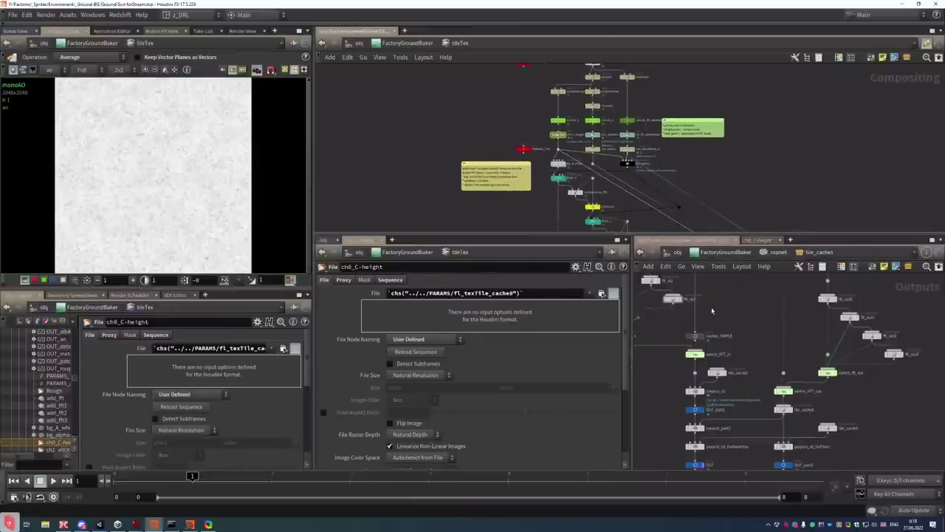
{"action": "middle_click_drag", "start_coordinate": [712, 310], "coordinate": [751, 395]}
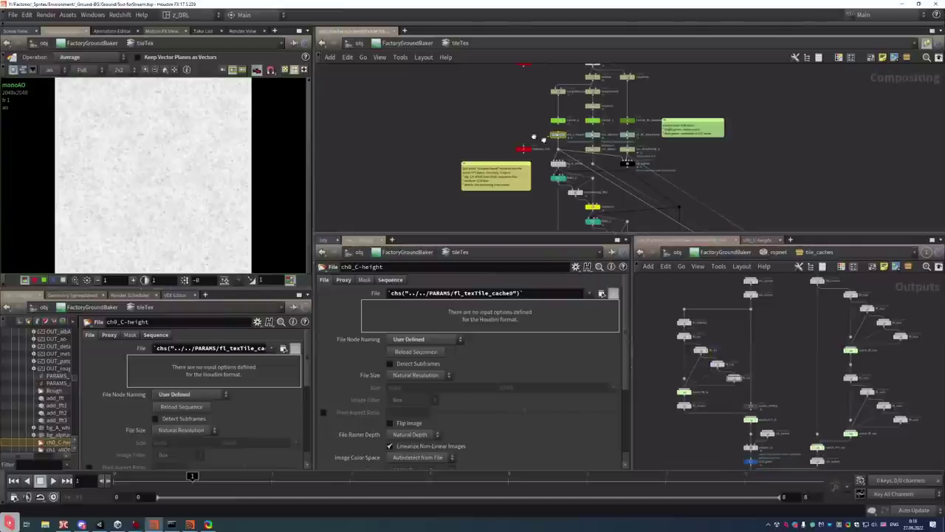
{"action": "scroll", "coordinate": [521, 128], "scroll_direction": "up", "scroll_amount": 4}
{"action": "left_click_drag", "start_coordinate": [624, 156], "coordinate": [628, 158]}
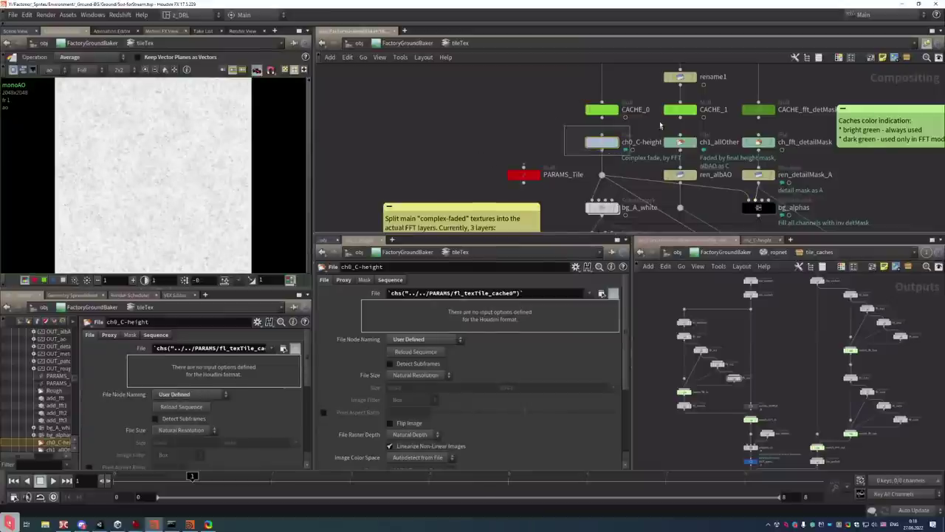
{"action": "left_click_drag", "start_coordinate": [655, 133], "coordinate": [715, 157]}
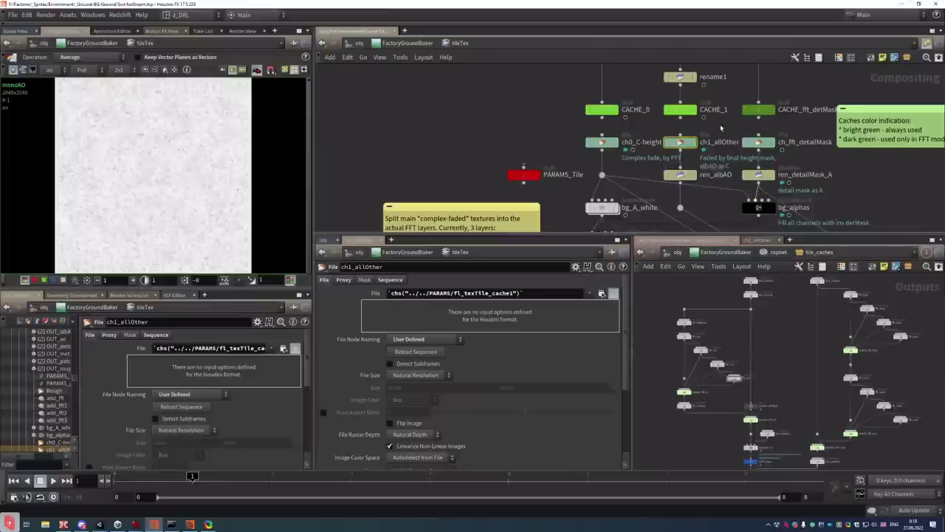
{"action": "scroll", "coordinate": [781, 164], "scroll_direction": "down", "scroll_amount": 5}
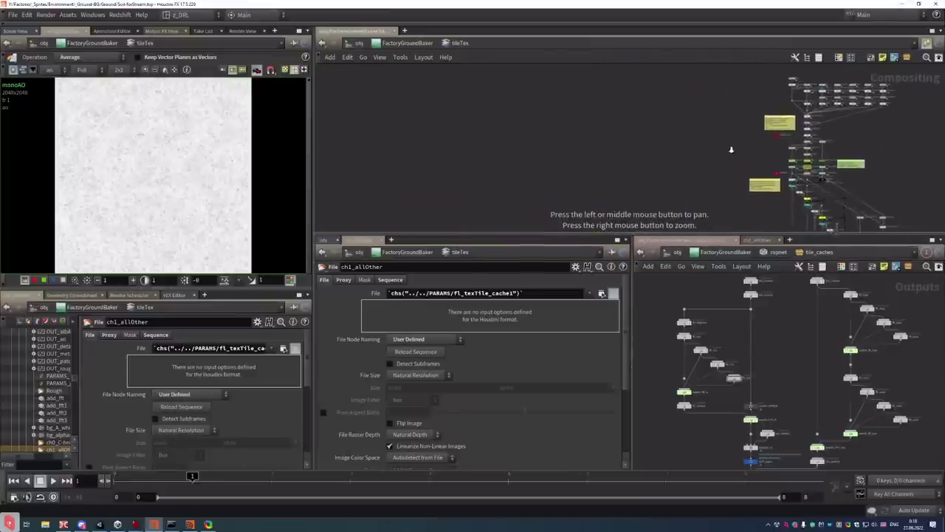
{"action": "scroll", "coordinate": [827, 168], "scroll_direction": "up", "scroll_amount": 6}
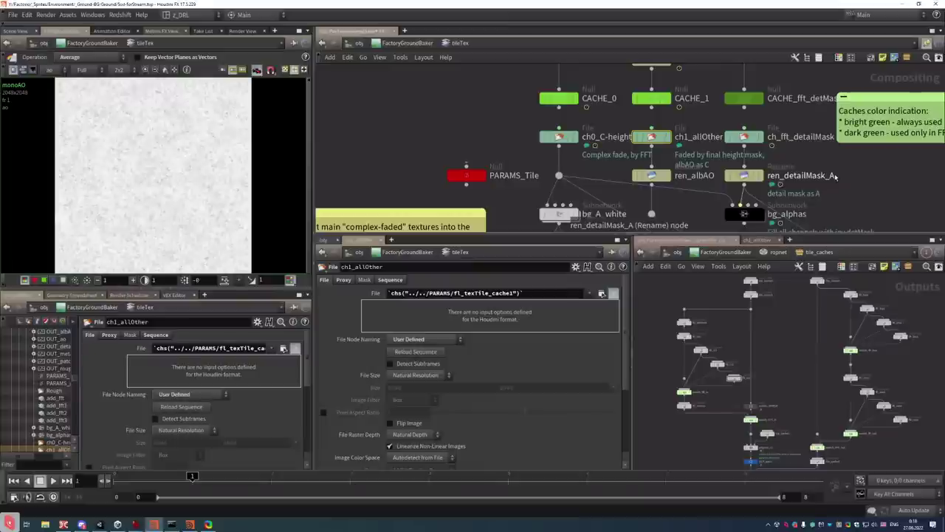
{"action": "left_click_drag", "start_coordinate": [521, 124], "coordinate": [594, 149]}
{"action": "left_click_drag", "start_coordinate": [613, 118], "coordinate": [689, 152]}
Preview ch0_C-height's brown image and read the node info of ch0_C-height and ch1_allOther
{"action": "mouse_move", "coordinate": [561, 137]}
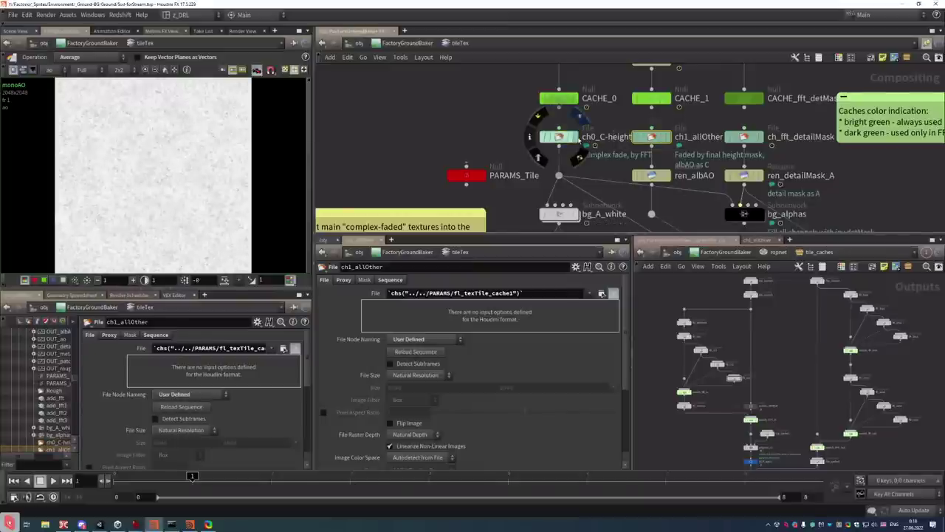
{"action": "left_click", "coordinate": [579, 160]}
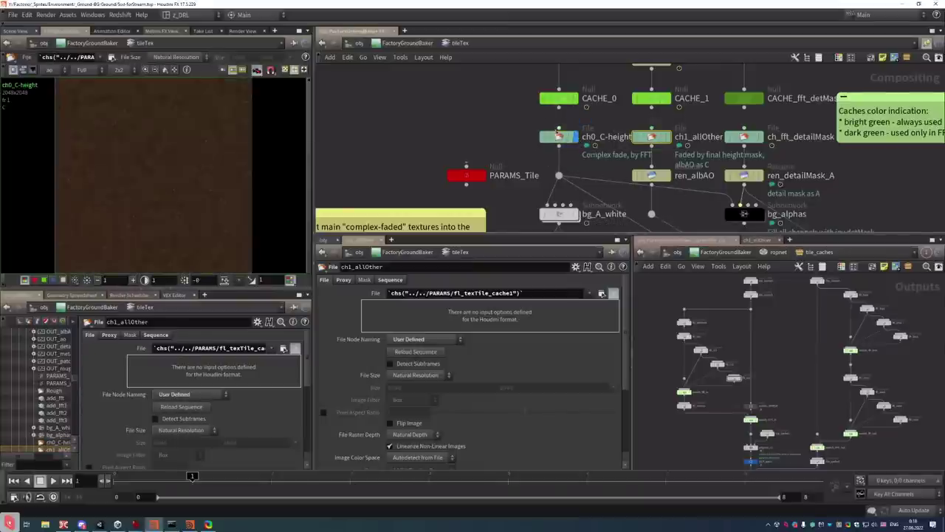
{"action": "left_click", "coordinate": [559, 133]}
{"action": "middle_click", "coordinate": [560, 138]}
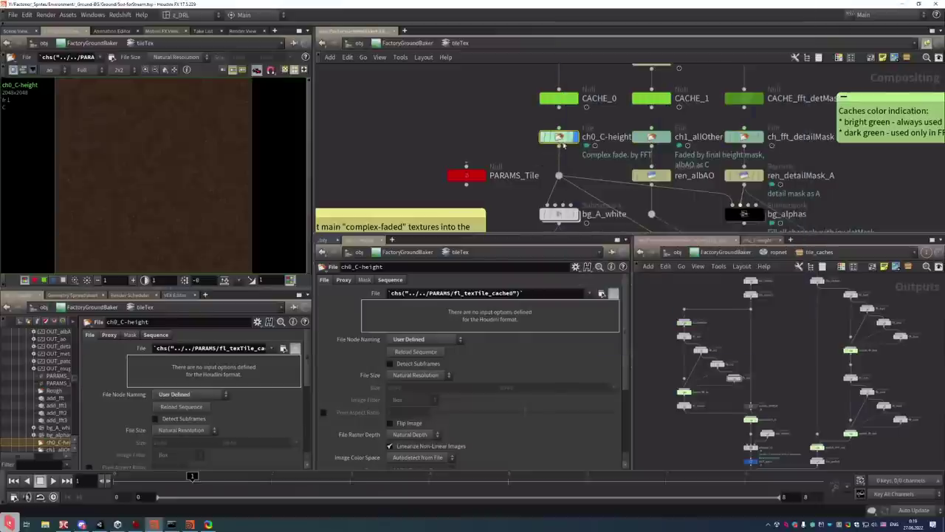
{"action": "middle_click_drag", "start_coordinate": [564, 143], "coordinate": [594, 234]}
{"action": "middle_click_drag", "start_coordinate": [651, 138], "coordinate": [682, 253]}
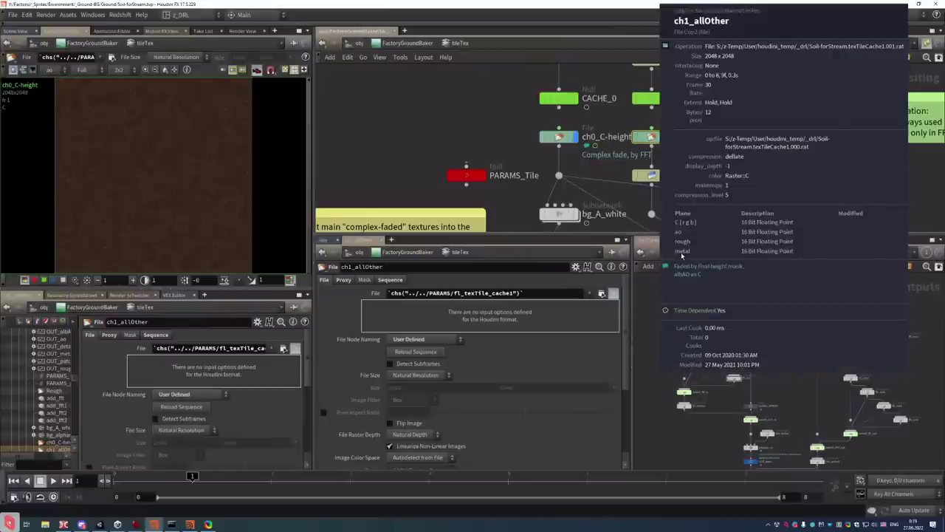
{"action": "middle_click_drag", "start_coordinate": [683, 254], "coordinate": [682, 253]}
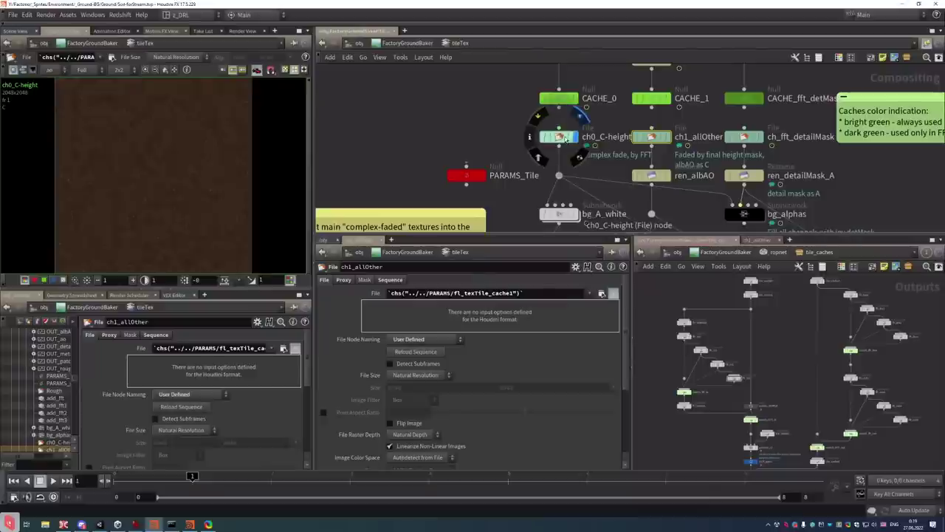
Preview the ch_fft_detailMask noise and compare the speckle mask against ch0_C-height
{"action": "left_click", "coordinate": [744, 138]}
{"action": "middle_click_drag", "start_coordinate": [744, 138], "coordinate": [744, 138]}
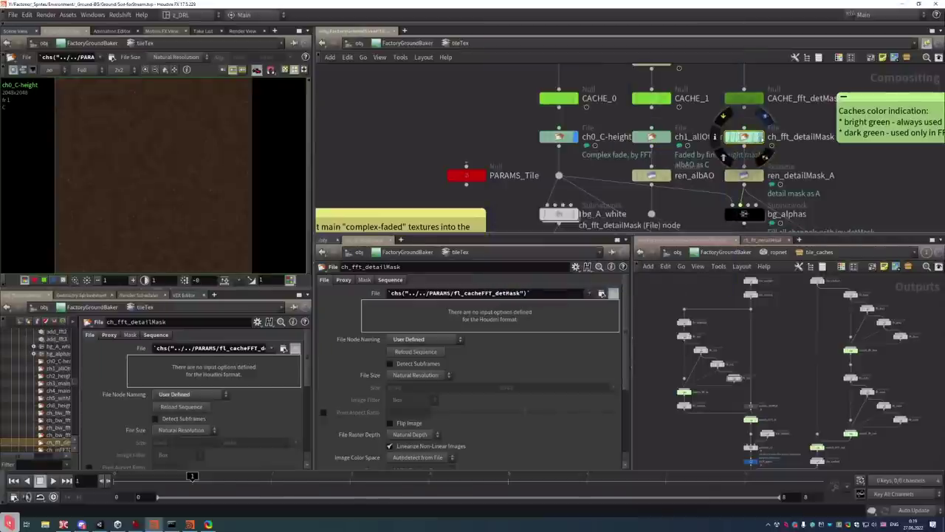
{"action": "left_click", "coordinate": [761, 138]}
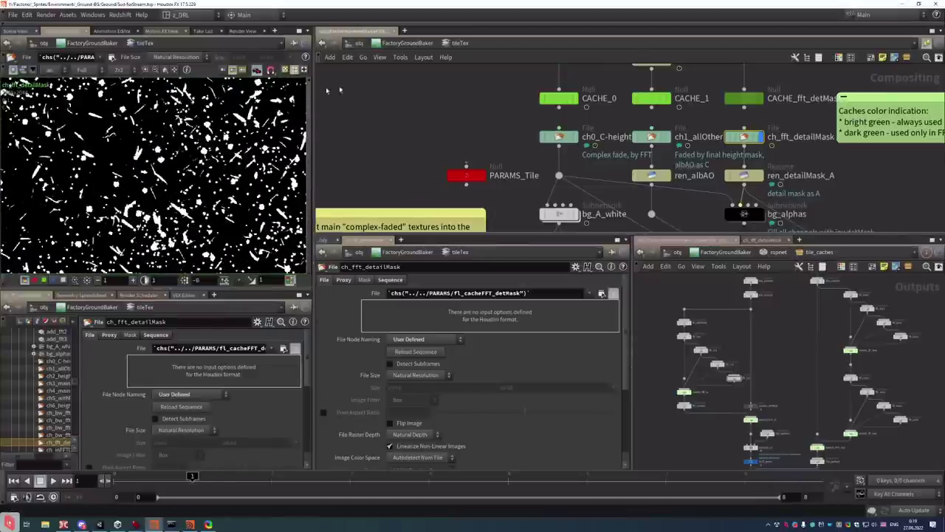
{"action": "scroll", "coordinate": [502, 124], "scroll_direction": "down", "scroll_amount": 1}
{"action": "middle_click_drag", "start_coordinate": [503, 123], "coordinate": [448, 118]}
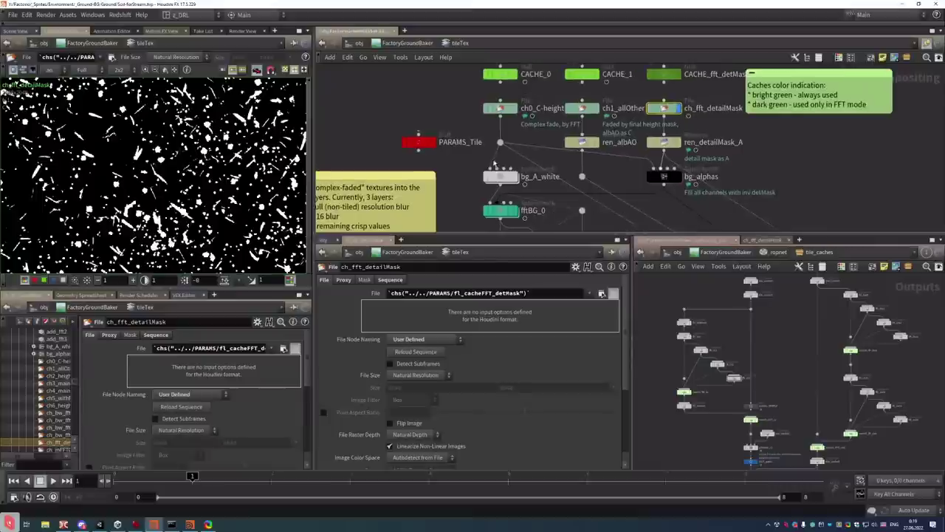
{"action": "left_click", "coordinate": [501, 108]}
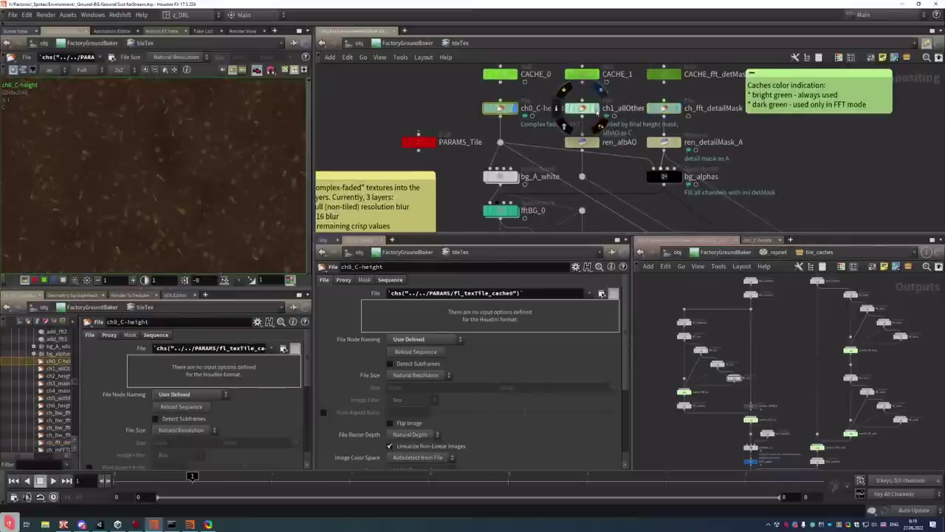
{"action": "left_click", "coordinate": [678, 108]}
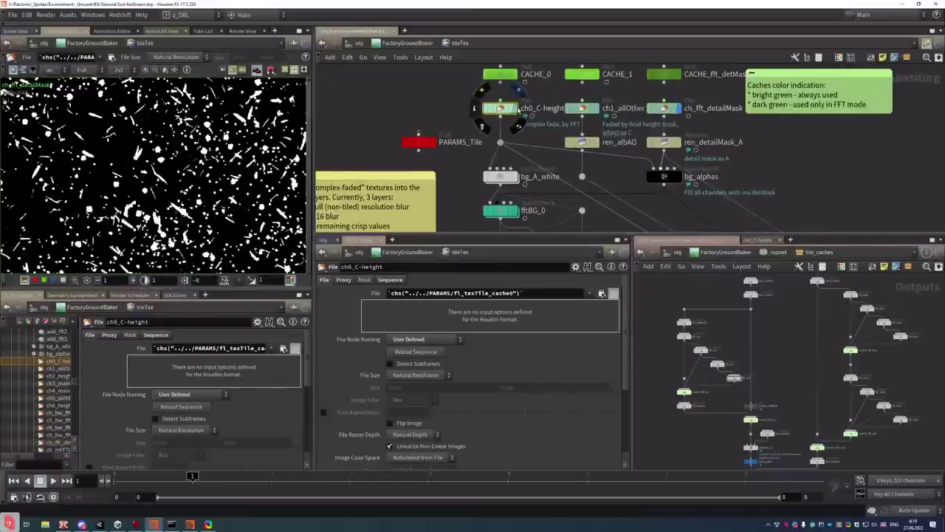
{"action": "left_click", "coordinate": [517, 108]}
Set the display flag on the bg_A_white subnetwork to show its brown soil output
{"action": "scroll", "coordinate": [462, 185], "scroll_direction": "down", "scroll_amount": 6}
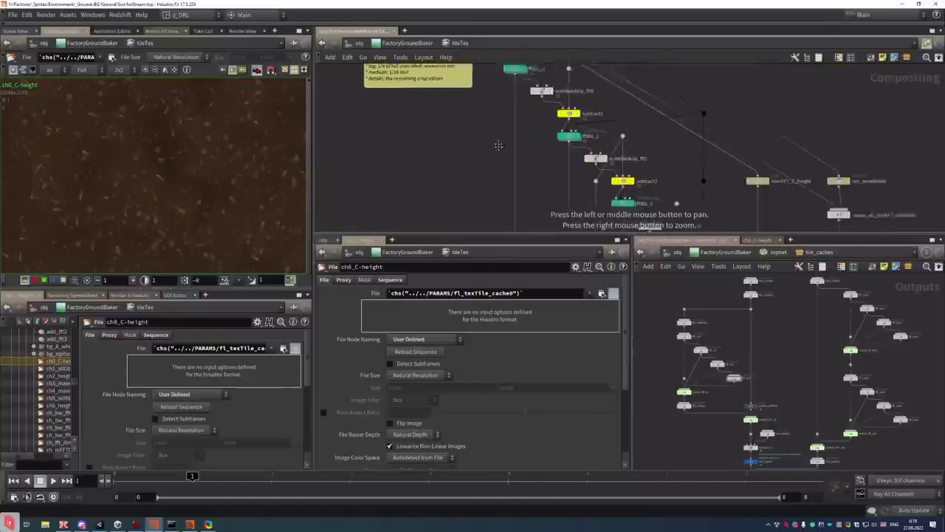
{"action": "scroll", "coordinate": [460, 166], "scroll_direction": "up", "scroll_amount": 8}
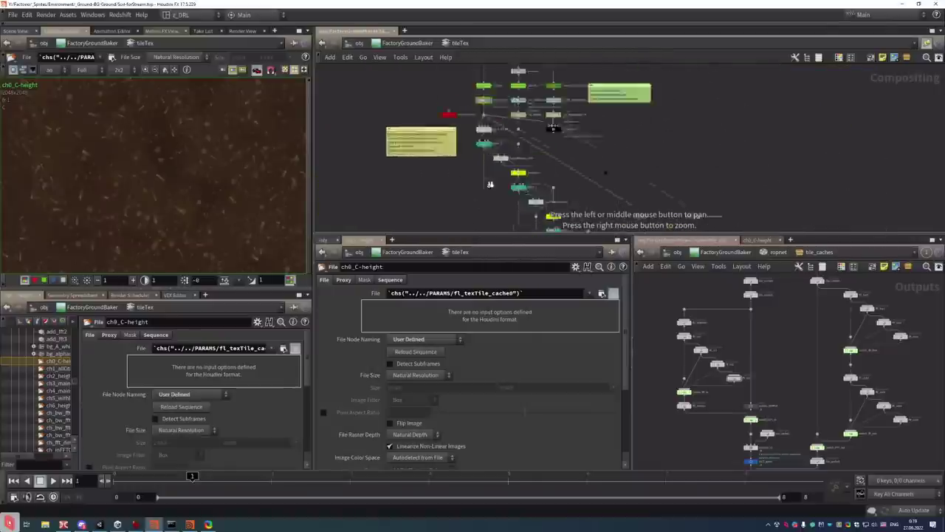
{"action": "scroll", "coordinate": [503, 116], "scroll_direction": "down", "scroll_amount": 3}
{"action": "scroll", "coordinate": [461, 207], "scroll_direction": "up", "scroll_amount": 4}
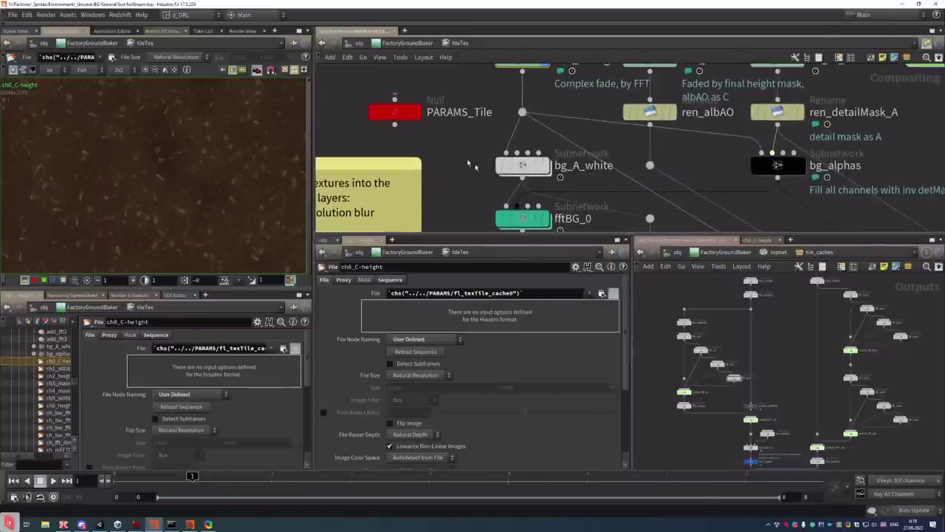
{"action": "left_click", "coordinate": [521, 165]}
{"action": "left_click", "coordinate": [546, 166]}
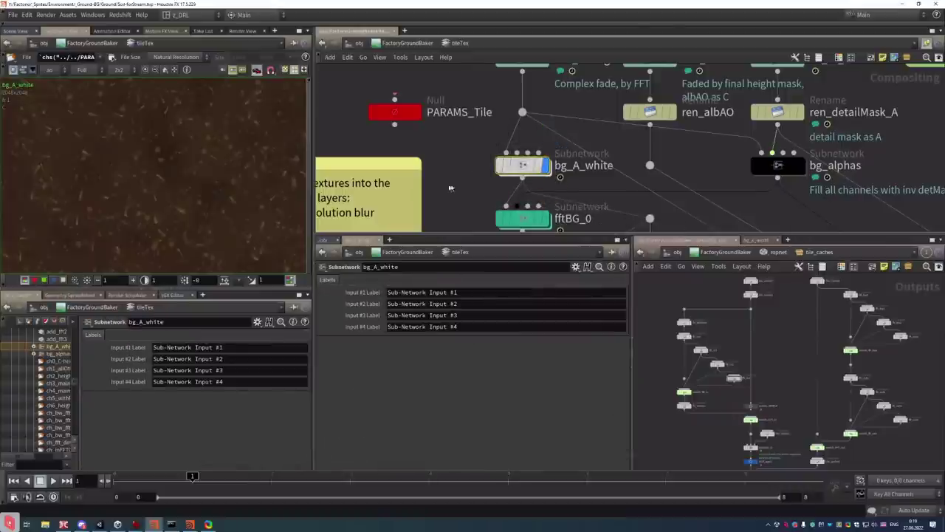
{"action": "scroll", "coordinate": [450, 187], "scroll_direction": "down", "scroll_amount": 3}
Add a Keep Renamed node (keepRen1) and wire fftBG_0 into it
{"action": "scroll", "coordinate": [472, 192], "scroll_direction": "up", "scroll_amount": 3}
{"action": "key", "text": "Tab"}
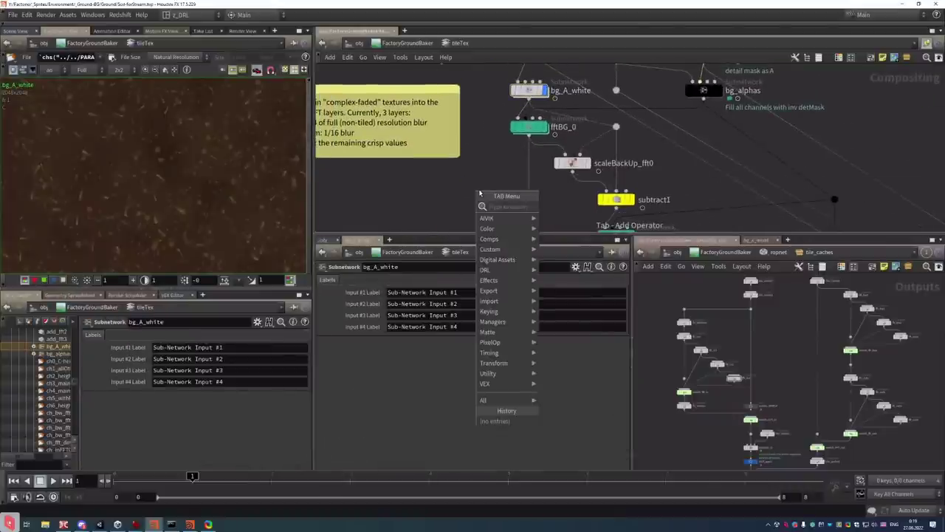
{"action": "type", "text": "keep"}
{"action": "key", "text": "Return"}
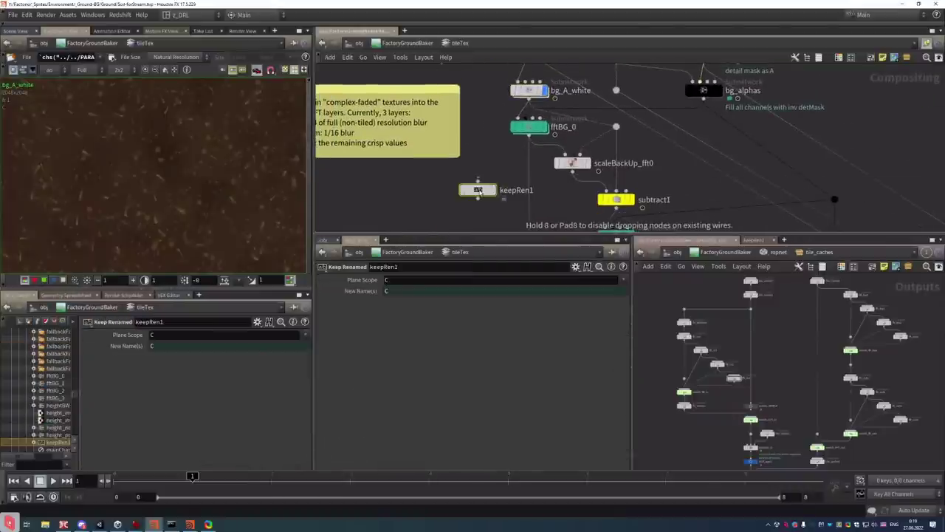
{"action": "left_click_drag", "start_coordinate": [478, 180], "coordinate": [529, 135]}
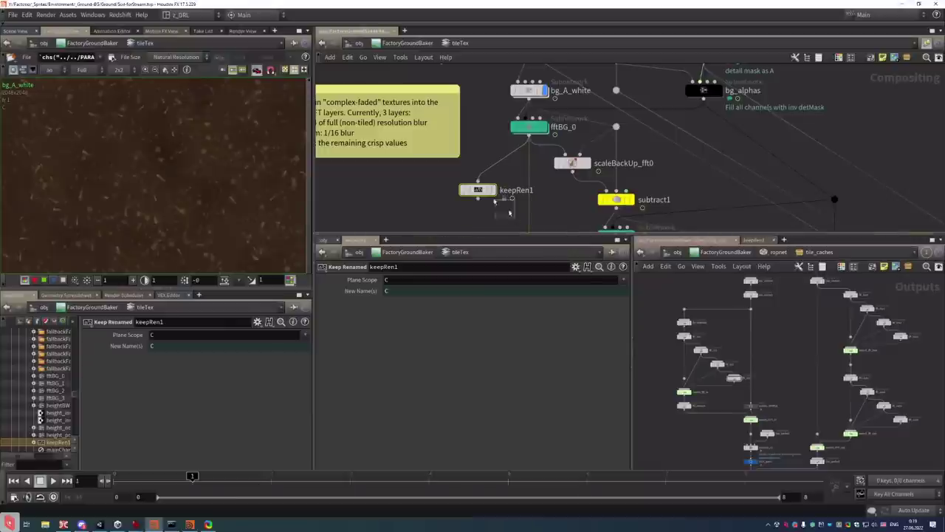
Set keepRen1's Plane Scope to height only and display its output
{"action": "left_click", "coordinate": [624, 280]}
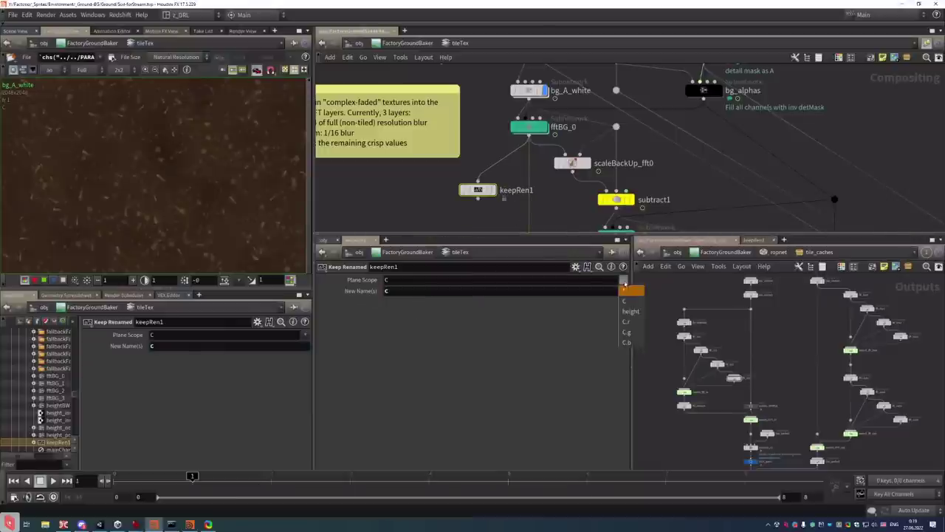
{"action": "left_click", "coordinate": [629, 312]}
{"action": "key", "text": "Home"}
{"action": "key", "text": "Delete"}
{"action": "key", "text": "Delete"}
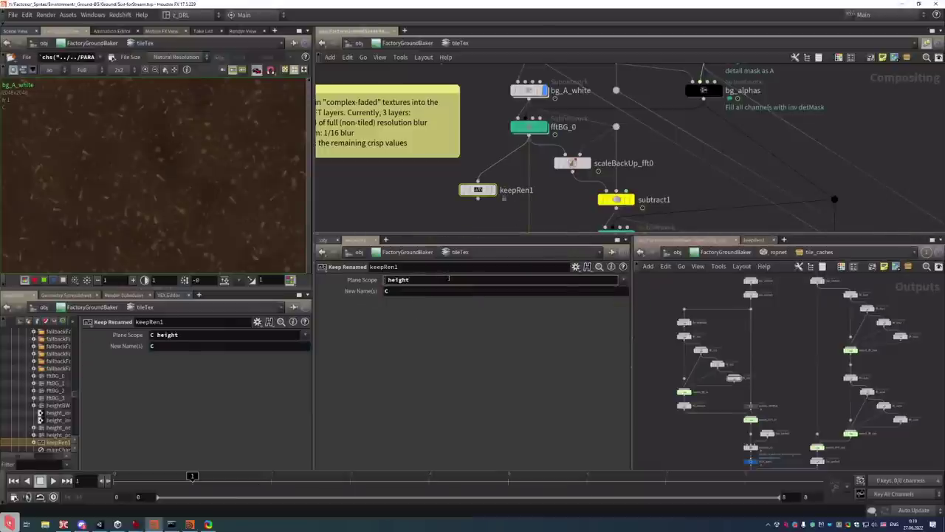
{"action": "key", "text": "Return"}
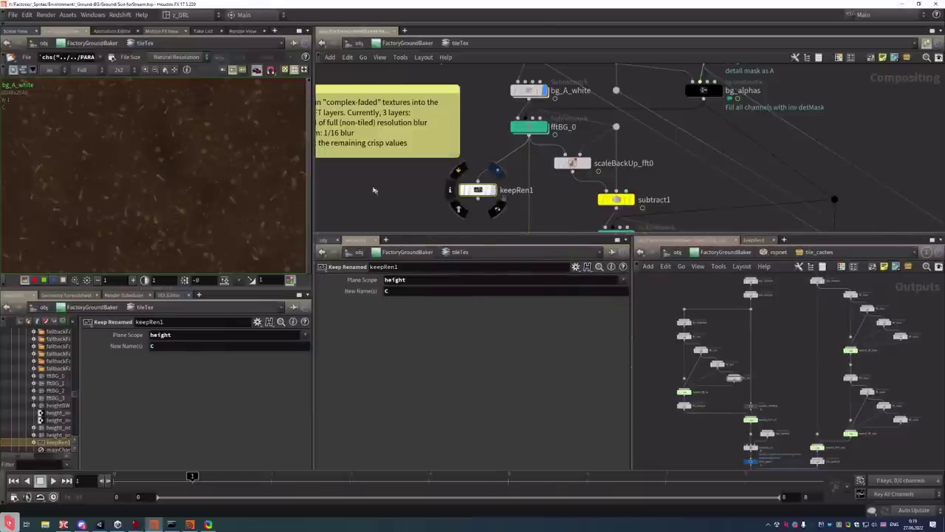
{"action": "left_click", "coordinate": [492, 190]}
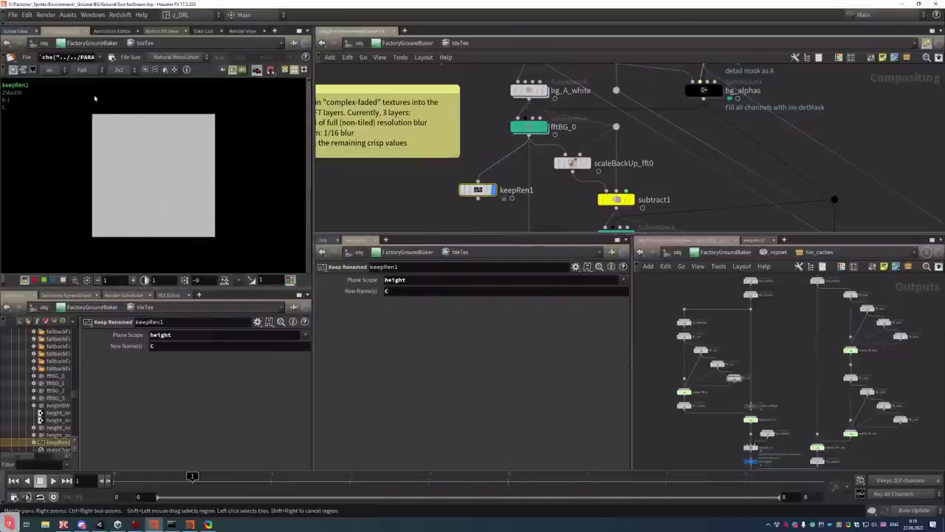
{"action": "left_click", "coordinate": [59, 74]}
{"action": "left_click", "coordinate": [56, 75]}
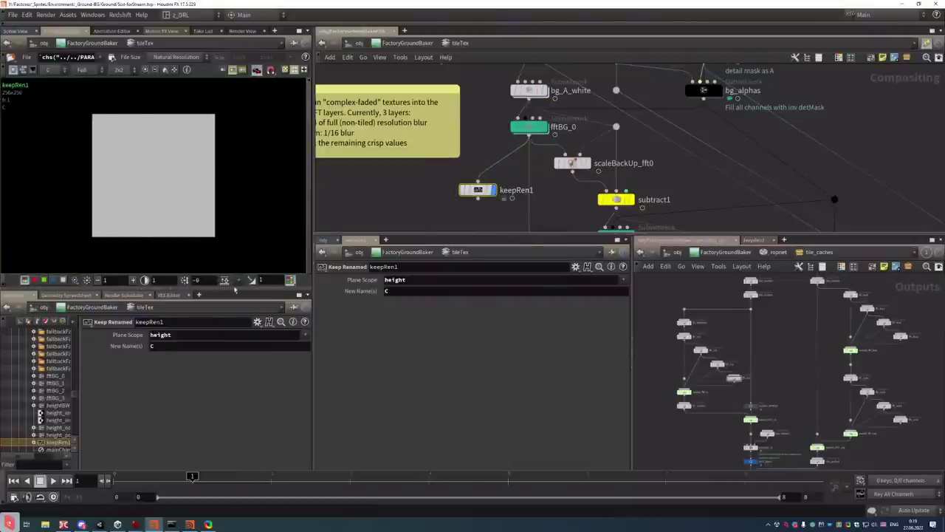
{"action": "left_click", "coordinate": [223, 280]}
{"action": "middle_click_drag", "start_coordinate": [502, 142], "coordinate": [501, 171]}
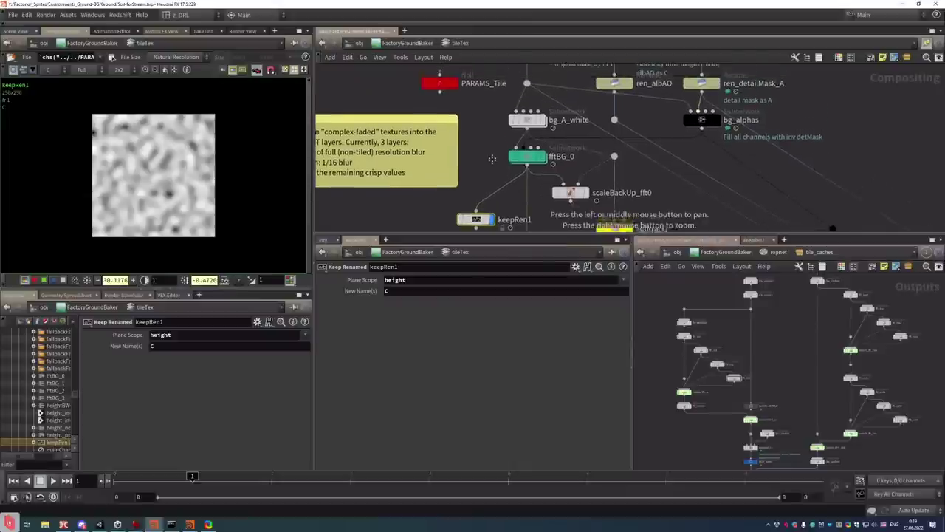
{"action": "left_click", "coordinate": [529, 130]}
{"action": "left_click", "coordinate": [527, 145]}
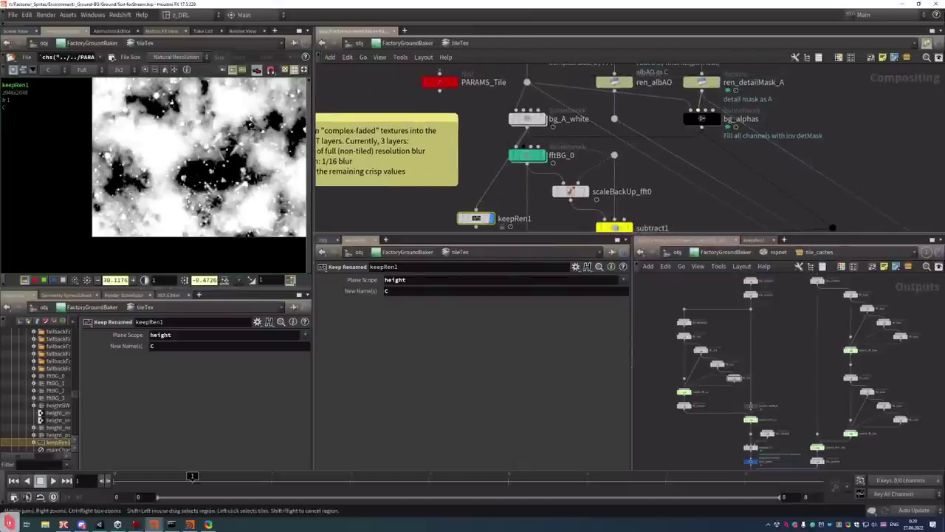
{"action": "left_click", "coordinate": [224, 280]}
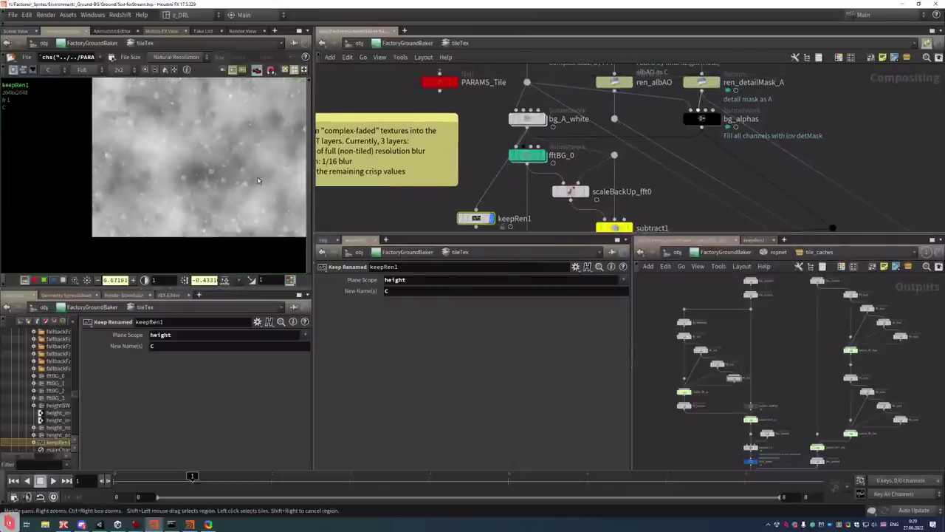
{"action": "scroll", "coordinate": [256, 183], "scroll_direction": "up", "scroll_amount": 2}
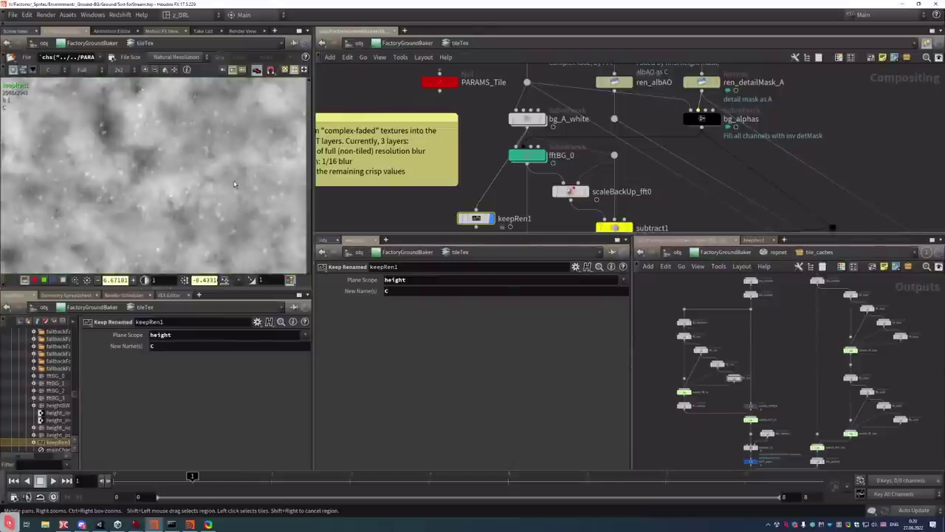
{"action": "scroll", "coordinate": [234, 184], "scroll_direction": "down", "scroll_amount": 2}
{"action": "scroll", "coordinate": [234, 185], "scroll_direction": "up", "scroll_amount": 3}
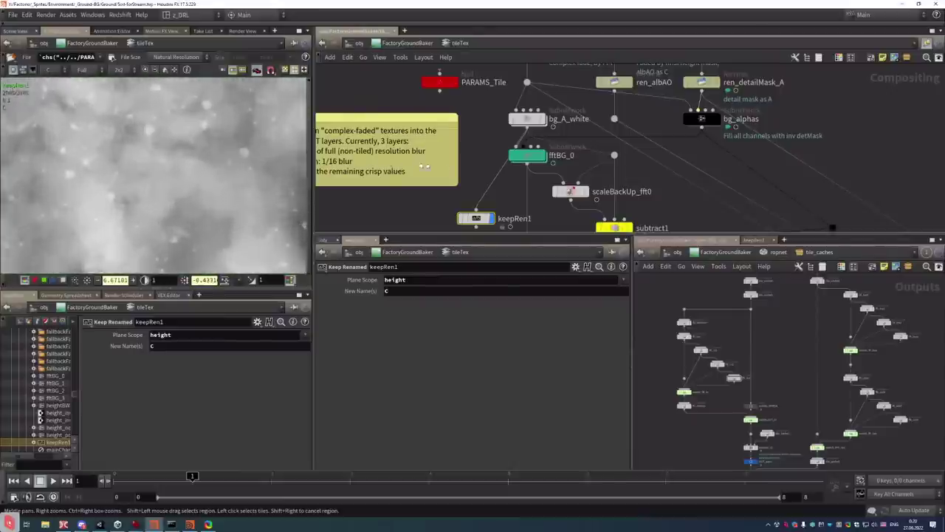
{"action": "key", "text": "h"}
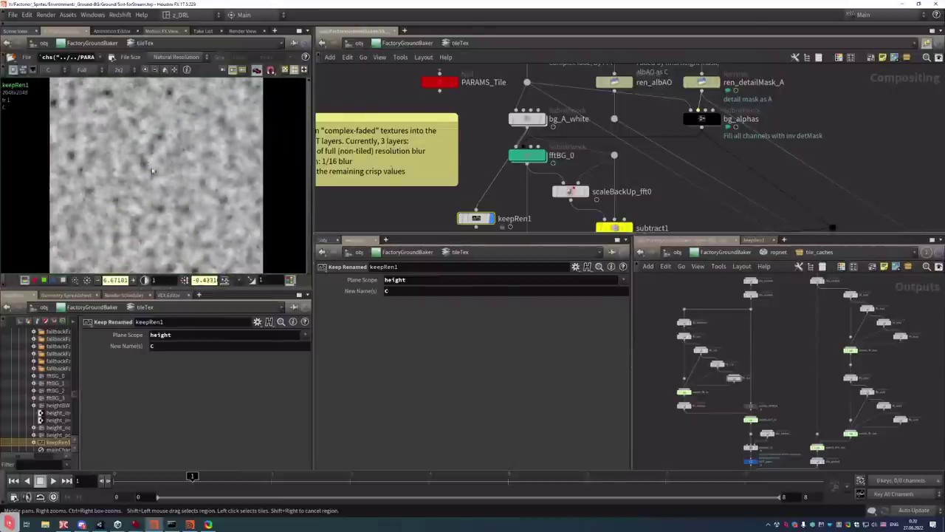
{"action": "key", "text": "ctrl+b"}
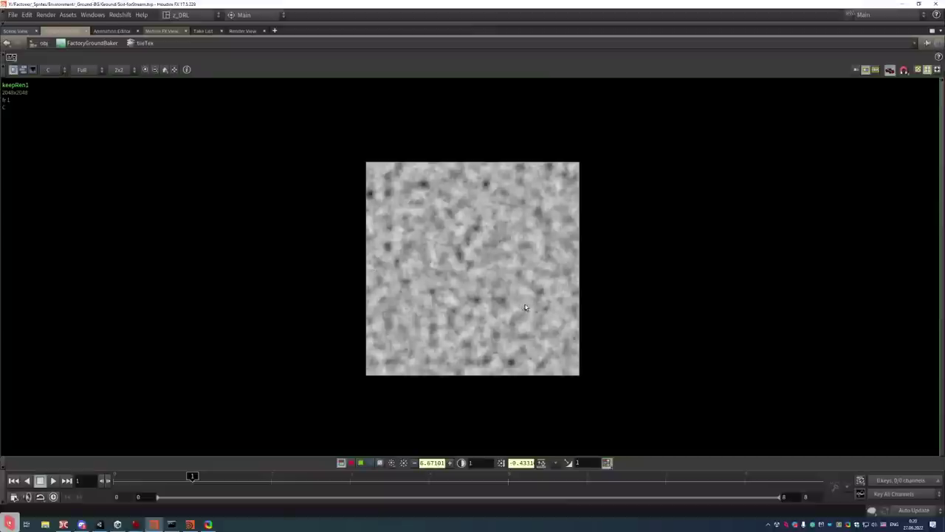
{"action": "key", "text": "ctrl+b"}
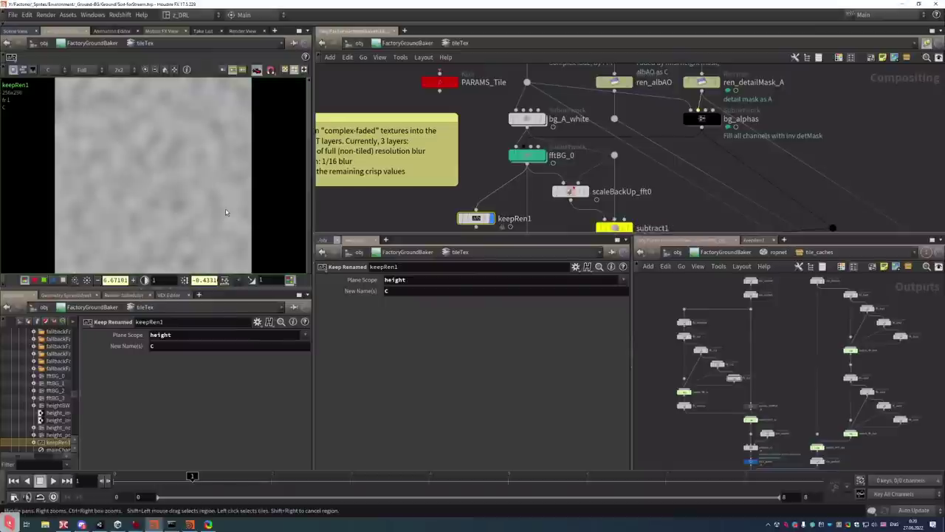
Reconnect fftBG_0 into keepRen1's input to preview the blurred first layer
{"action": "left_click_drag", "start_coordinate": [526, 168], "coordinate": [517, 140]}
{"action": "left_click_drag", "start_coordinate": [477, 211], "coordinate": [569, 198]}
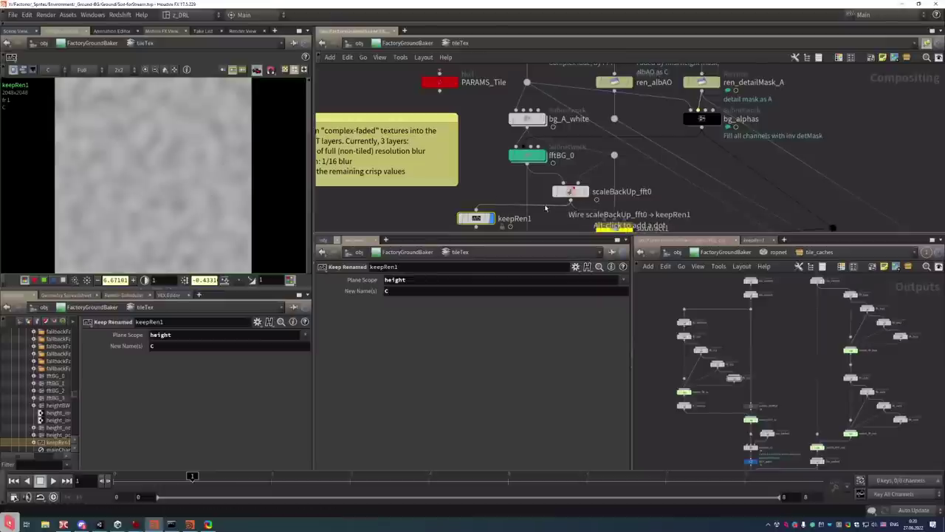
{"action": "key", "text": "ctrl+z"}
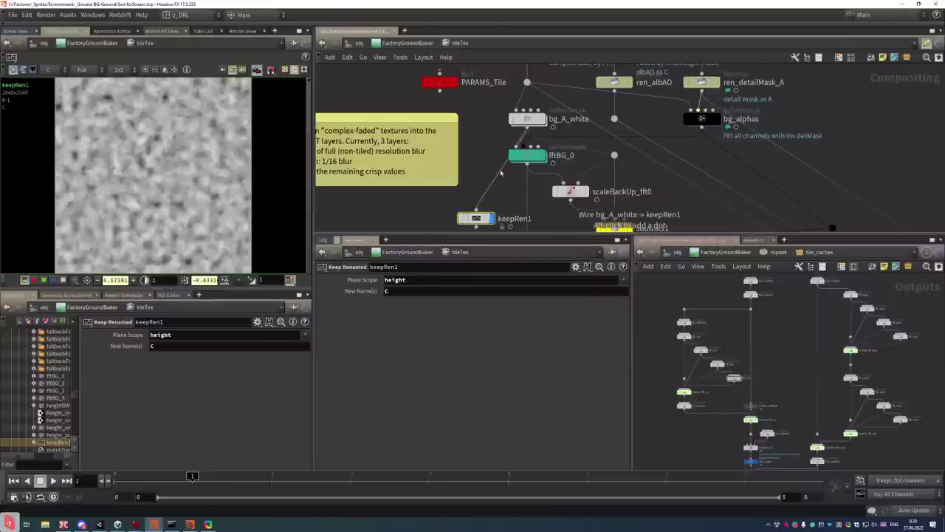
{"action": "left_click_drag", "start_coordinate": [500, 173], "coordinate": [559, 210]}
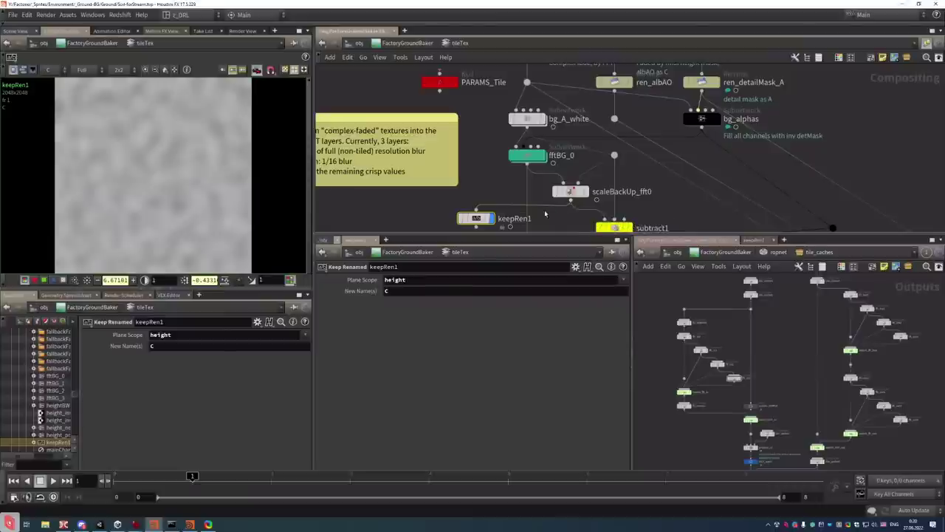
Pan past scaleBackUp_fft0 and PARAMS_Tile, then show fftBG_0's blur settings (radius 0.125)
{"action": "middle_click_drag", "start_coordinate": [551, 223], "coordinate": [555, 199]}
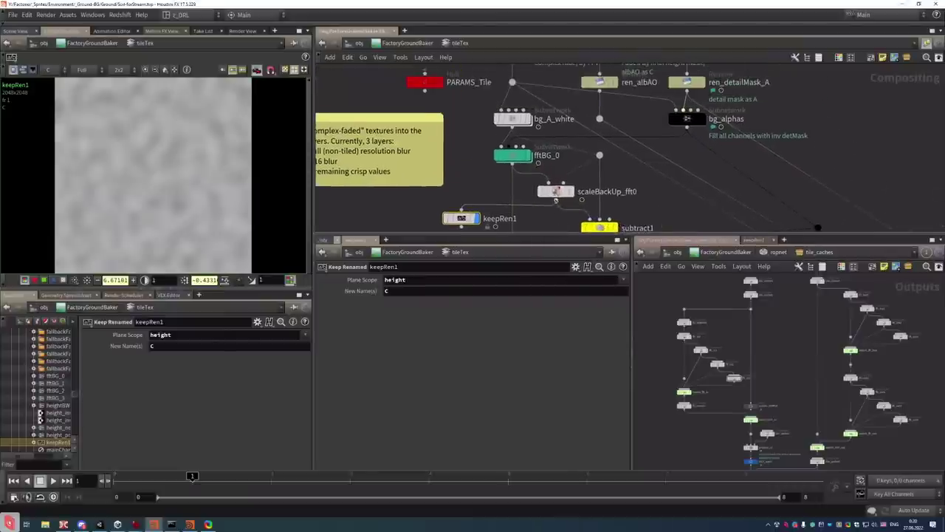
{"action": "mouse_move", "coordinate": [514, 122]}
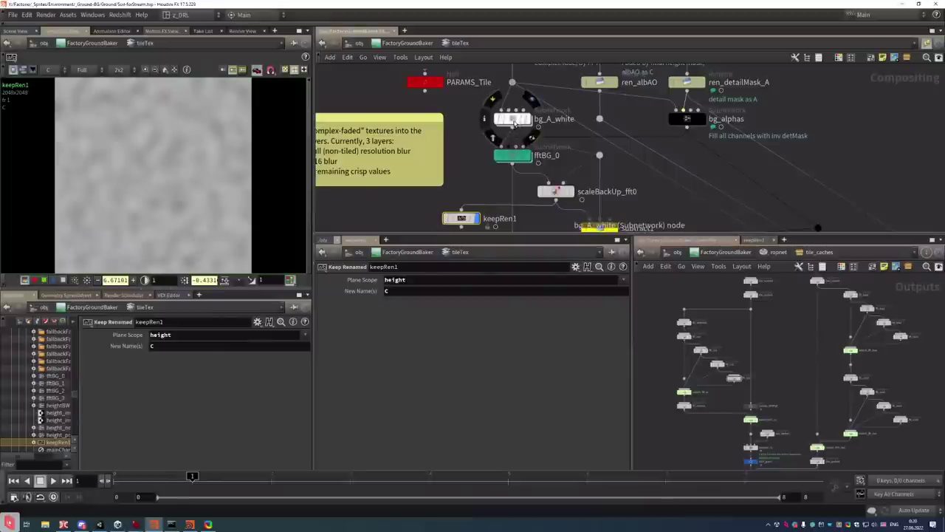
{"action": "middle_click_drag", "start_coordinate": [515, 120], "coordinate": [503, 92]}
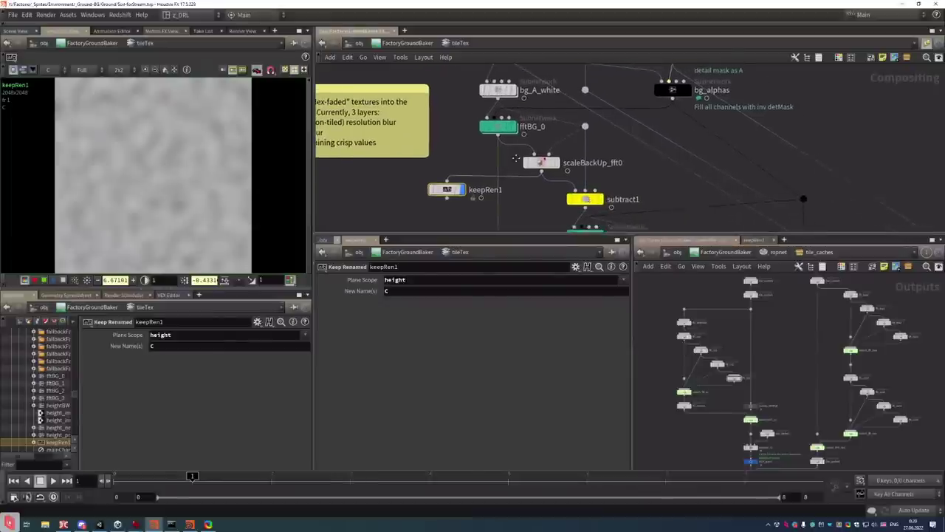
{"action": "mouse_move", "coordinate": [537, 165]}
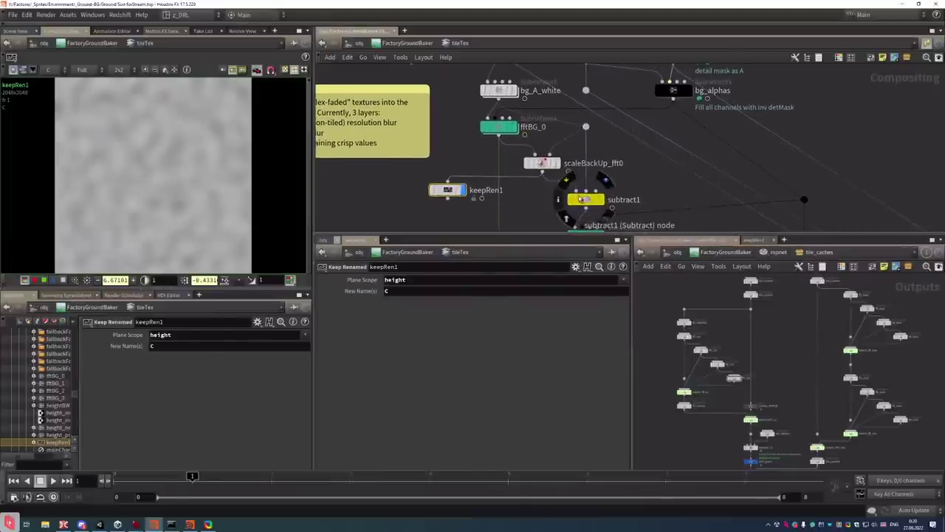
{"action": "middle_click_drag", "start_coordinate": [508, 180], "coordinate": [518, 200]}
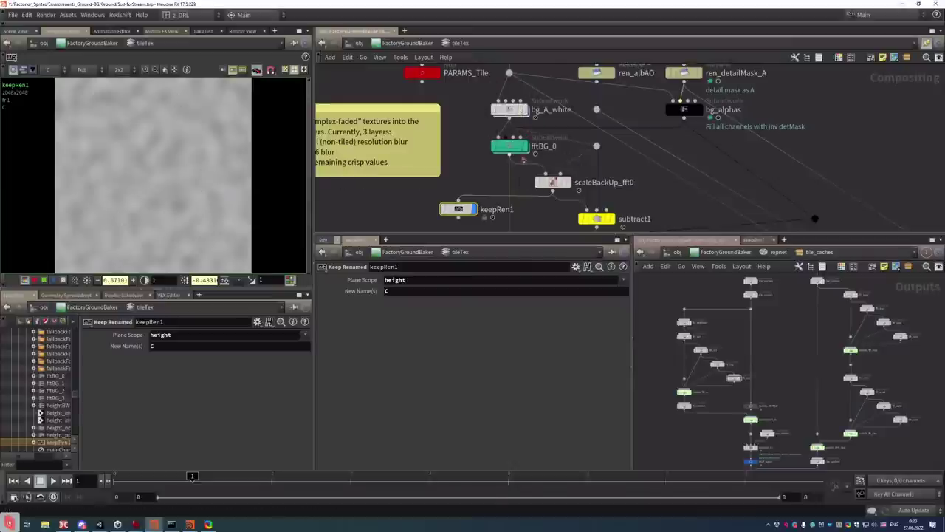
{"action": "left_click", "coordinate": [510, 145]}
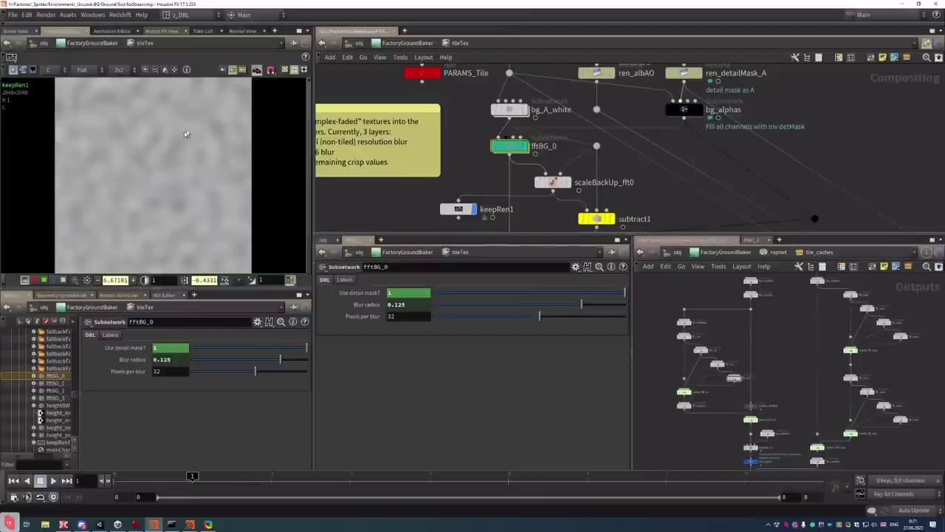
Rewire keepRen1's input to the fftBG_1 layer stage to inspect it
{"action": "key", "text": "ctrl+v"}
{"action": "middle_click_drag", "start_coordinate": [544, 168], "coordinate": [525, 124]}
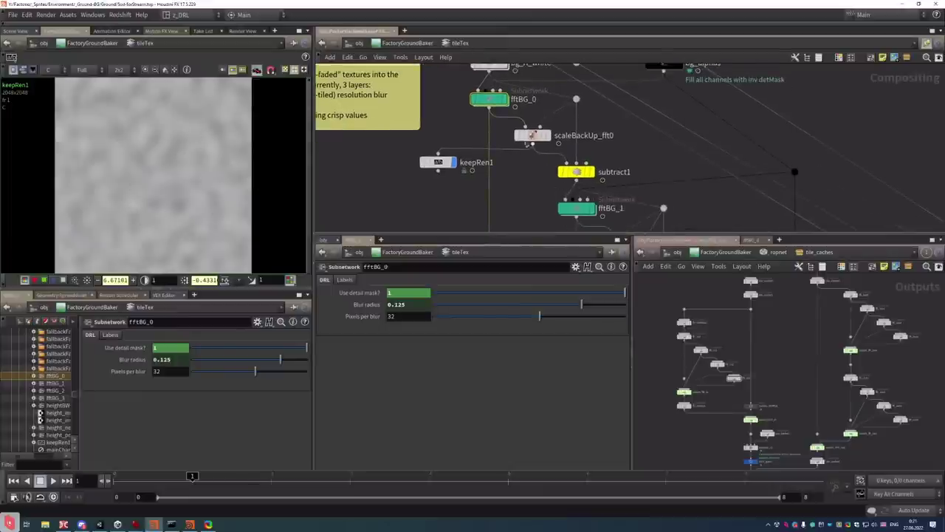
{"action": "left_click", "coordinate": [492, 217]}
{"action": "left_click", "coordinate": [565, 200]}
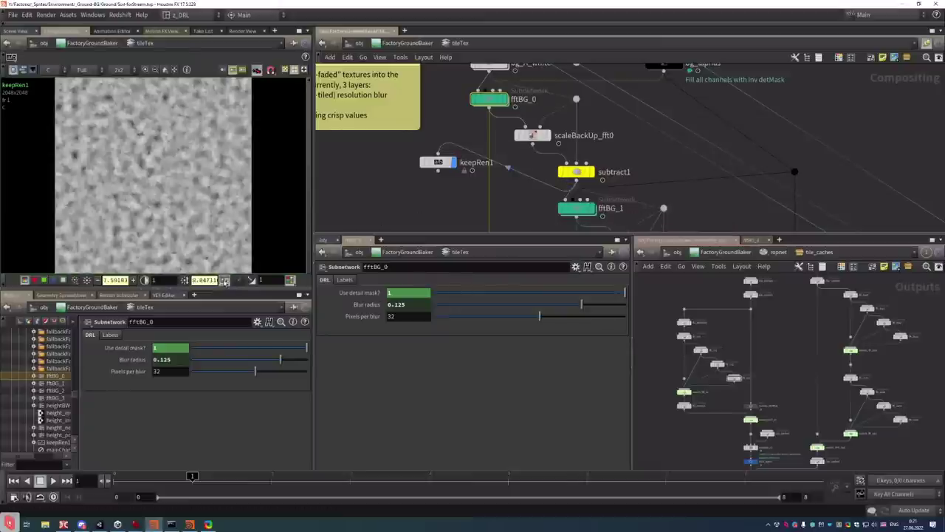
{"action": "scroll", "coordinate": [182, 169], "scroll_direction": "up", "scroll_amount": 3}
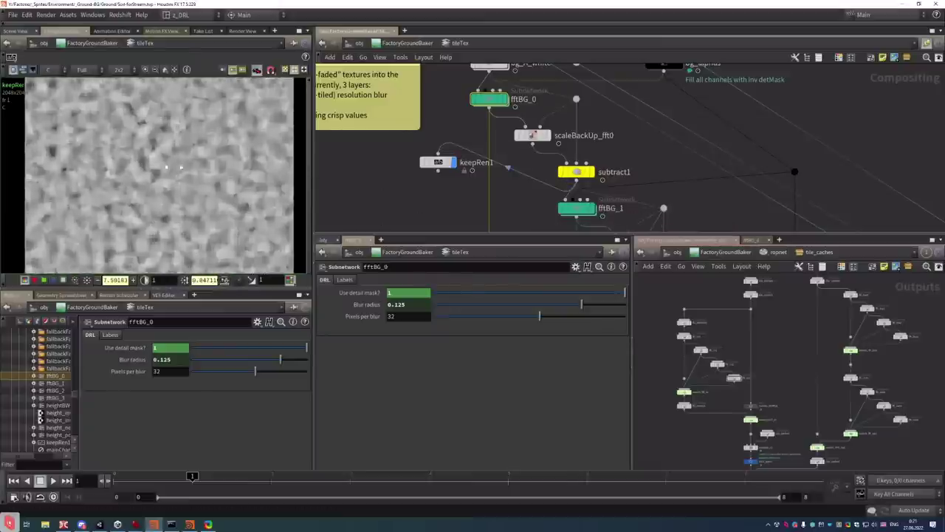
{"action": "scroll", "coordinate": [145, 161], "scroll_direction": "up", "scroll_amount": 3}
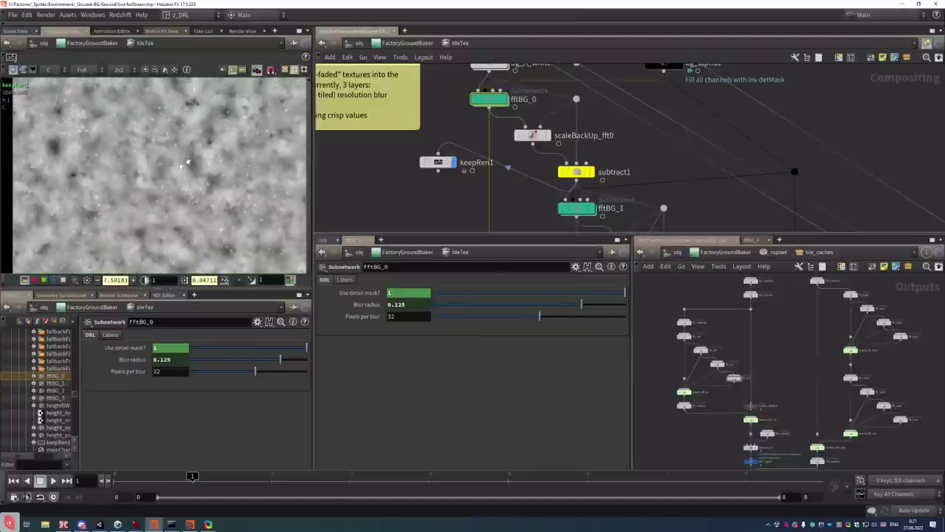
{"action": "middle_click_drag", "start_coordinate": [550, 207], "coordinate": [462, 121]}
{"action": "left_click_drag", "start_coordinate": [452, 118], "coordinate": [568, 202]}
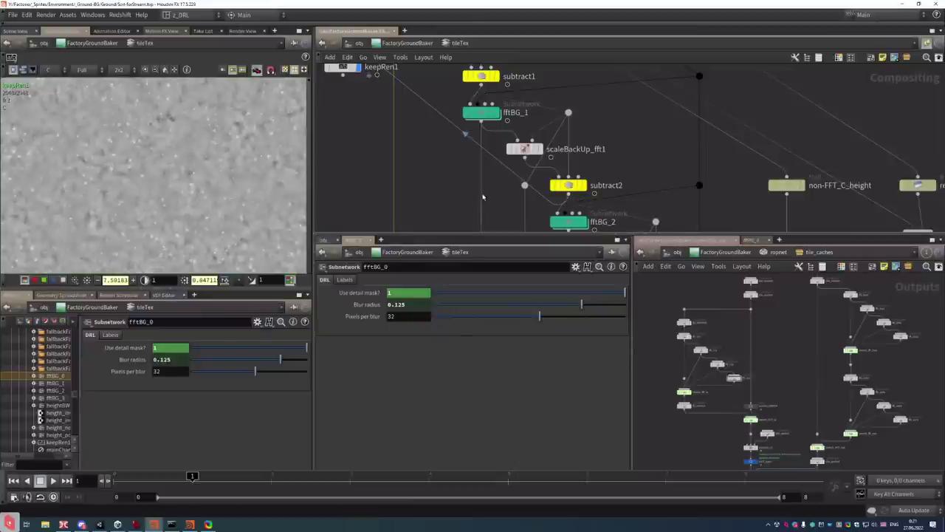
Route keepRen1's wire through a dot near subtract2 down to the subtract3 stage
{"action": "middle_click_drag", "start_coordinate": [550, 207], "coordinate": [453, 197]}
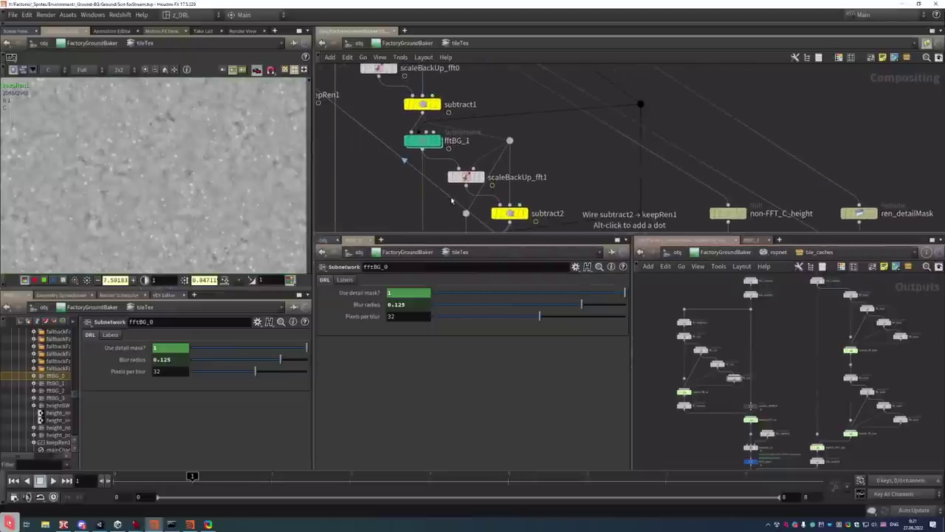
{"action": "left_click", "coordinate": [451, 200]}
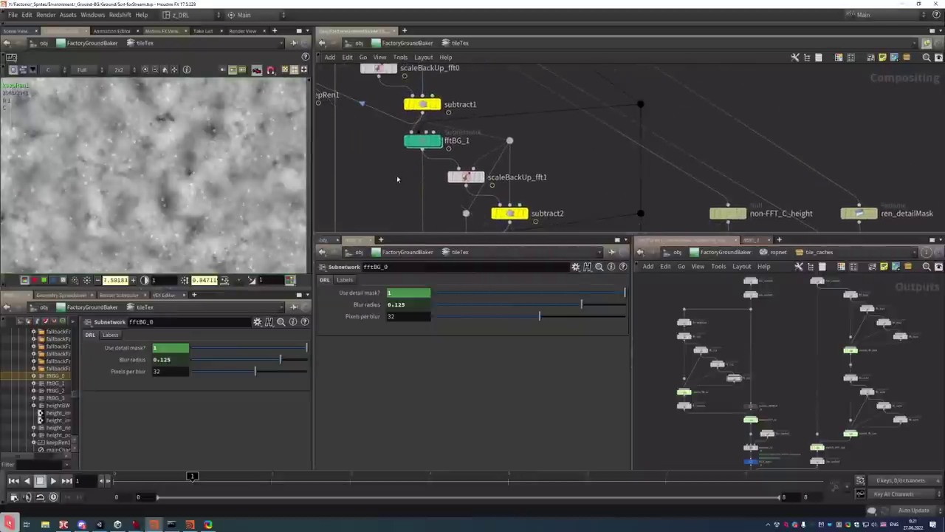
{"action": "middle_click_drag", "start_coordinate": [396, 179], "coordinate": [384, 144]}
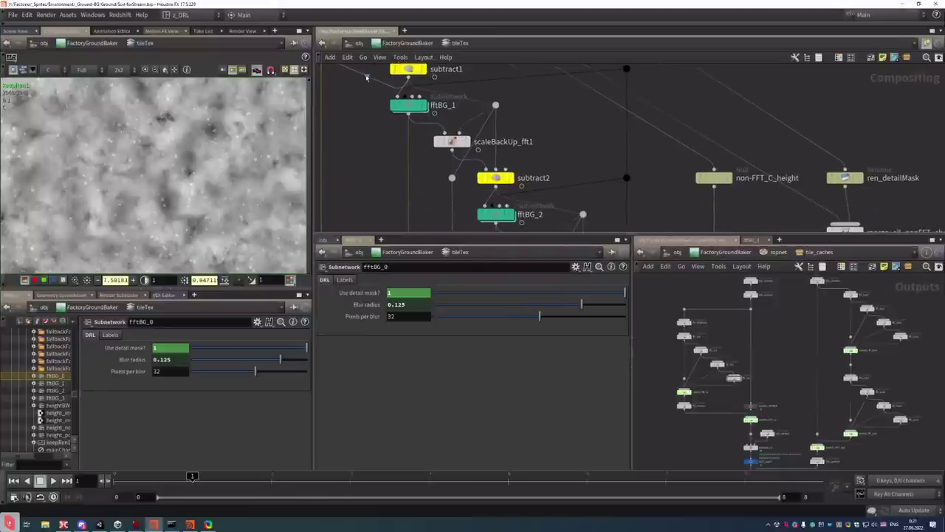
{"action": "left_click", "coordinate": [452, 180], "text": "alt"}
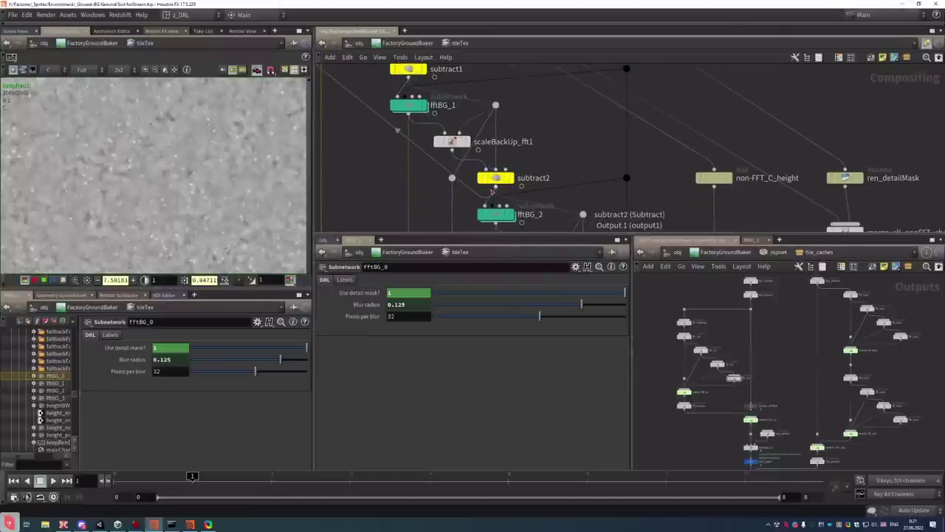
{"action": "middle_click_drag", "start_coordinate": [433, 159], "coordinate": [389, 101]}
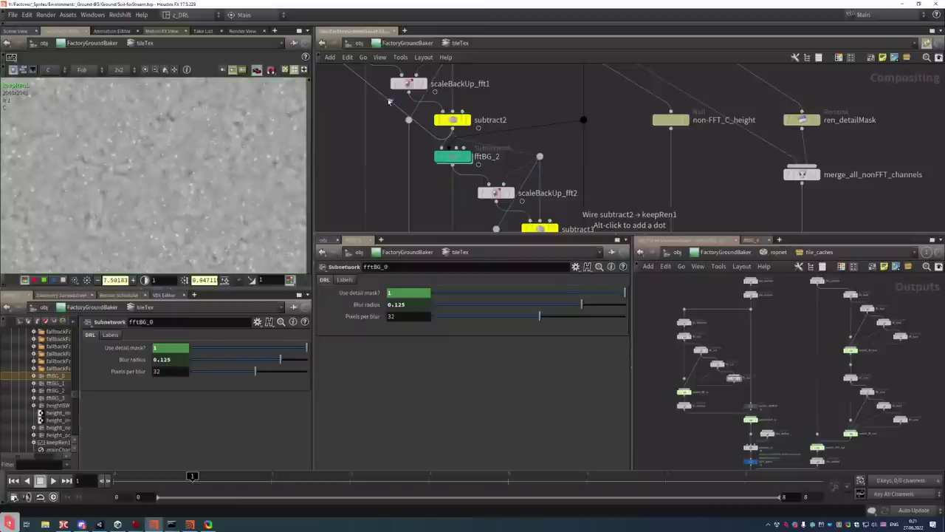
{"action": "middle_click_drag", "start_coordinate": [473, 194], "coordinate": [469, 159]}
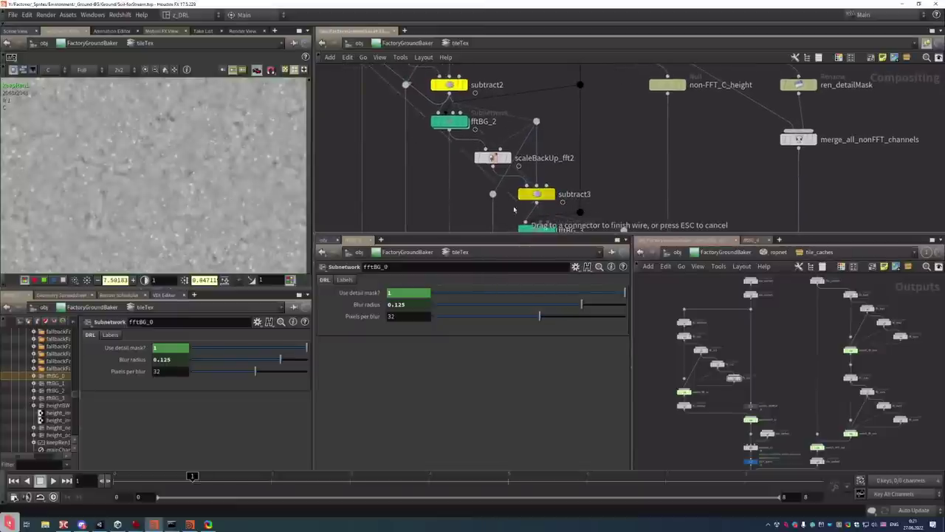
{"action": "left_click", "coordinate": [533, 215]}
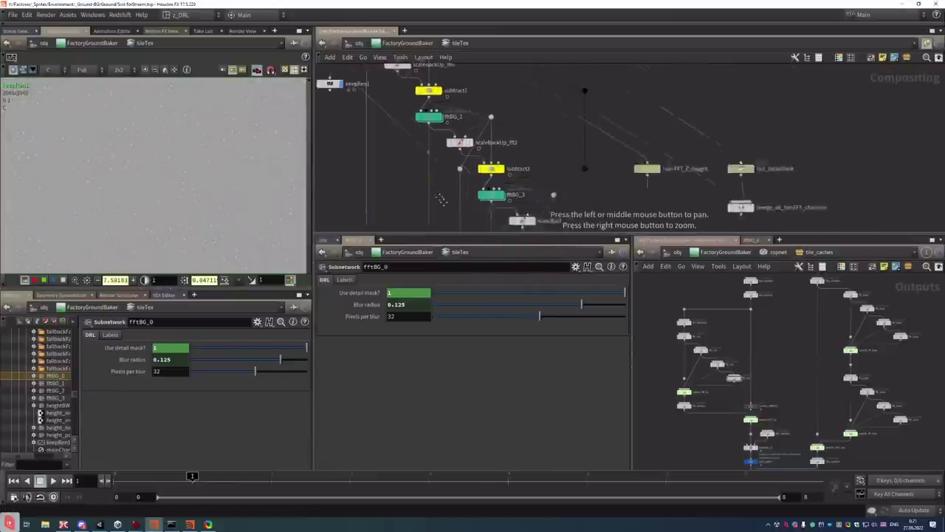
Wire fftBG_0 into keepRen1 and cancel the extra pending wire
{"action": "middle_click_drag", "start_coordinate": [423, 186], "coordinate": [462, 228]}
{"action": "left_click", "coordinate": [436, 142]}
{"action": "left_click", "coordinate": [399, 175]}
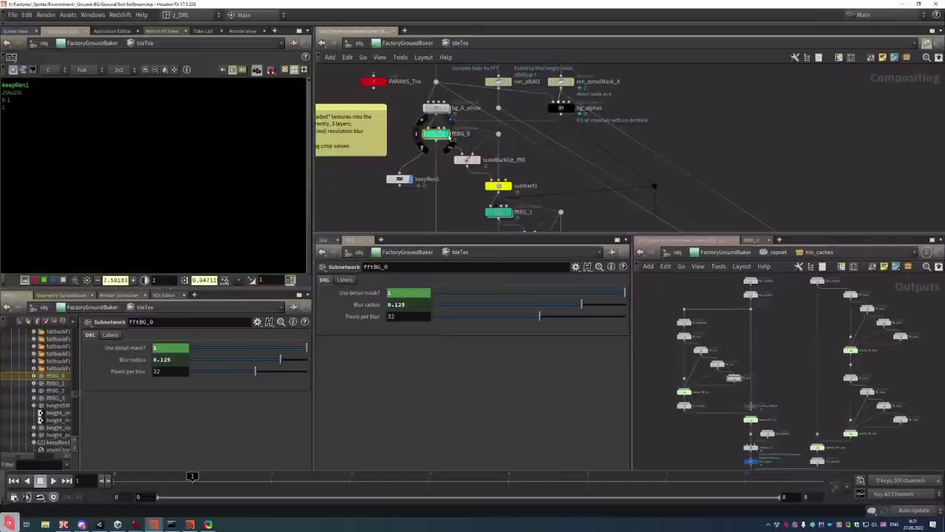
{"action": "left_click", "coordinate": [449, 138]}
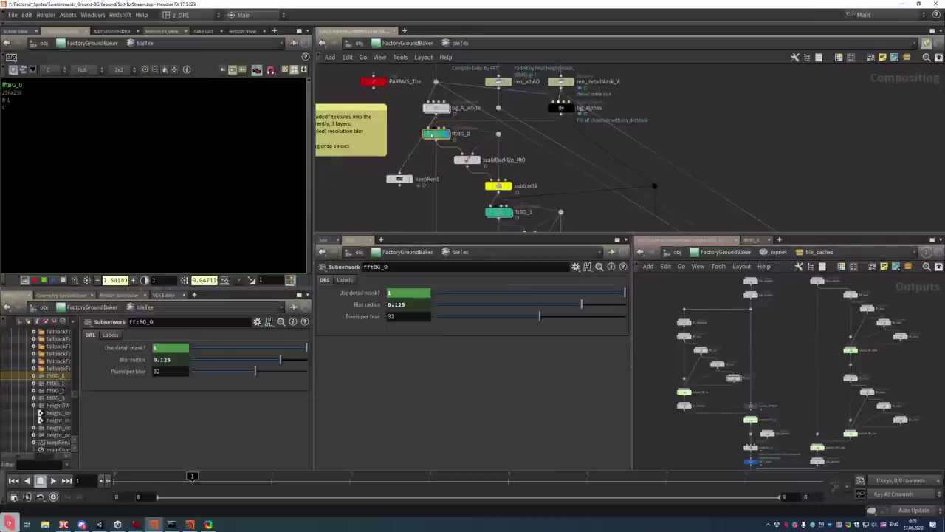
{"action": "left_click", "coordinate": [436, 141]}
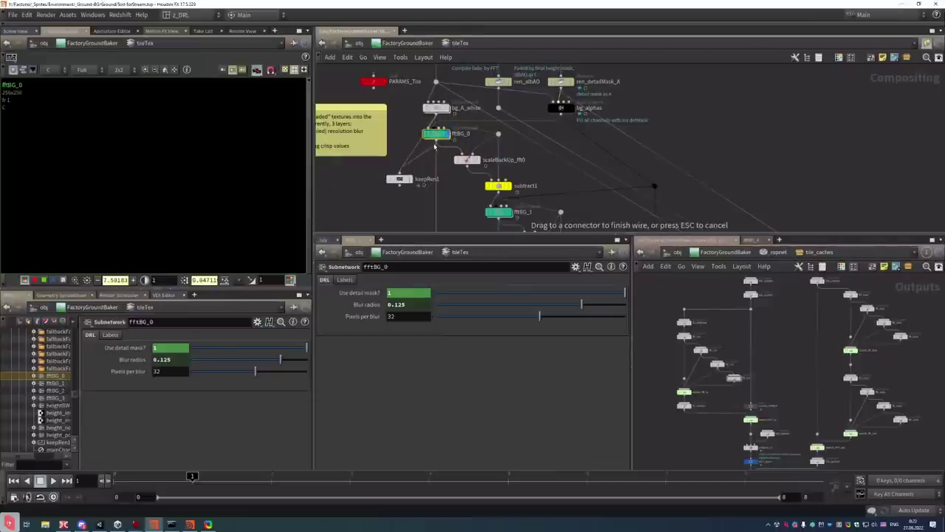
{"action": "key", "text": "Escape"}
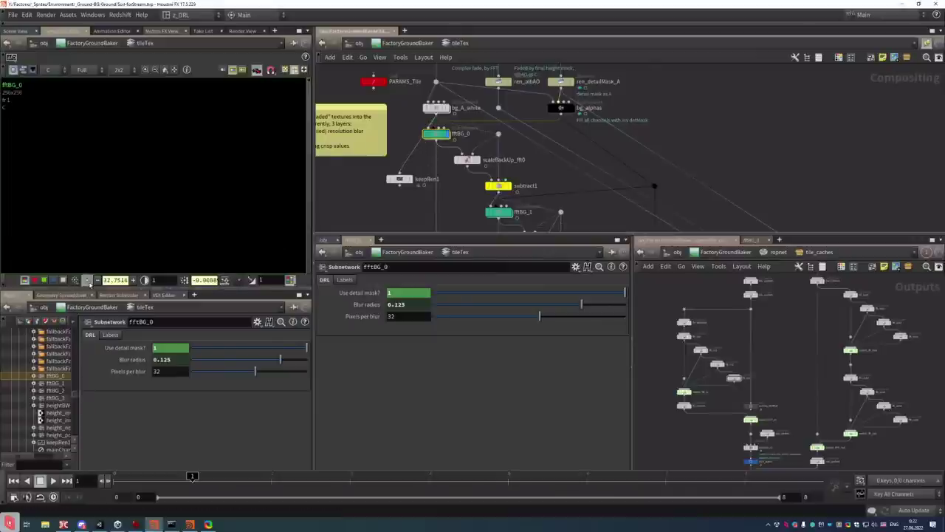
Reset the viewer levels, display keepRen1, and auto-stretch its black/white range
{"action": "left_click", "coordinate": [86, 280]}
{"action": "left_click", "coordinate": [184, 280]}
{"action": "left_click", "coordinate": [407, 178]}
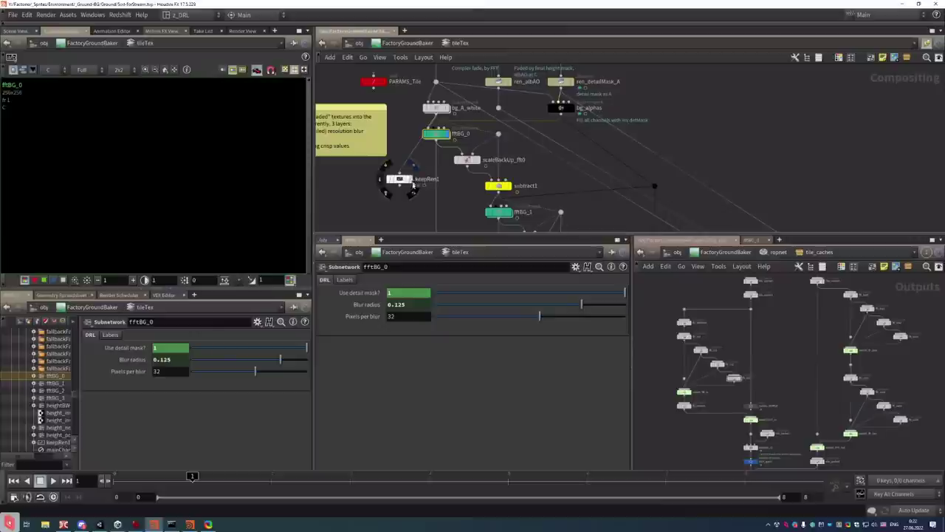
{"action": "left_click", "coordinate": [251, 280]}
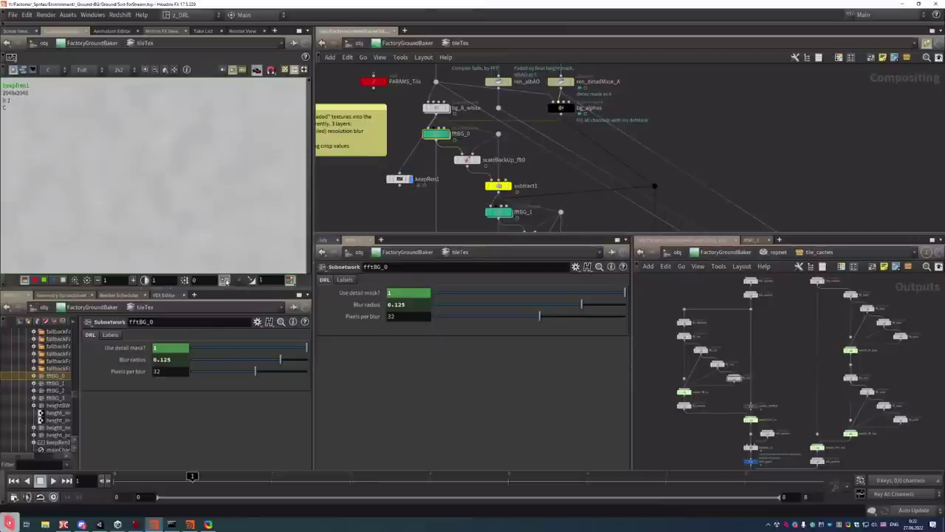
{"action": "scroll", "coordinate": [137, 186], "scroll_direction": "down", "scroll_amount": 4}
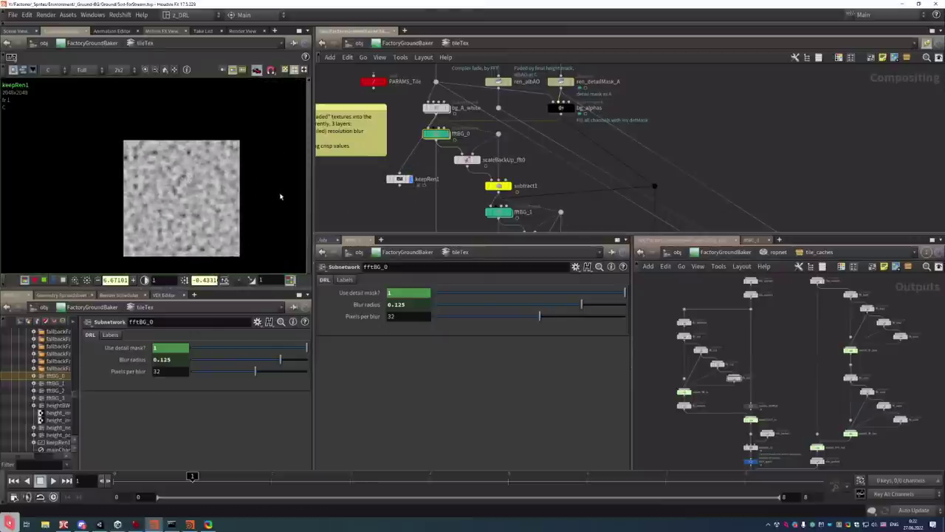
{"action": "key", "text": "ctrl+Print"}
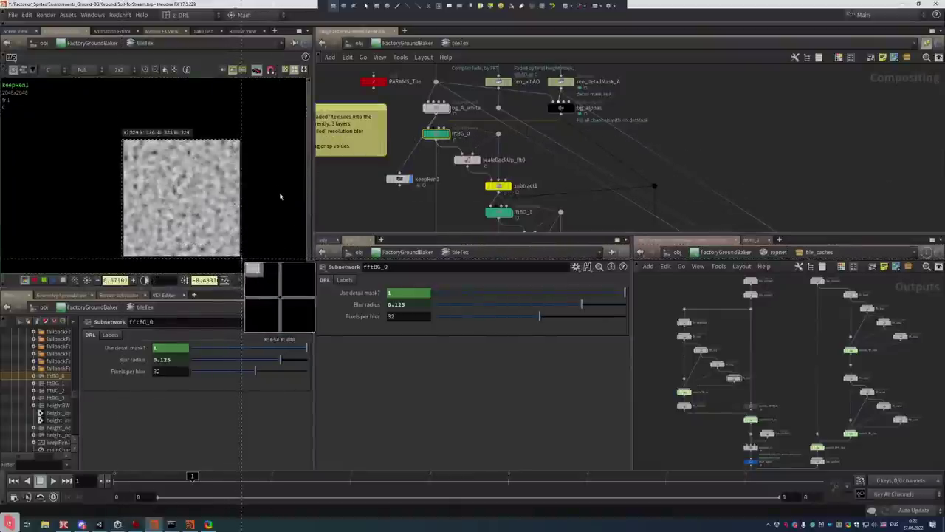
{"action": "left_click_drag", "start_coordinate": [241, 259], "coordinate": [241, 258]}
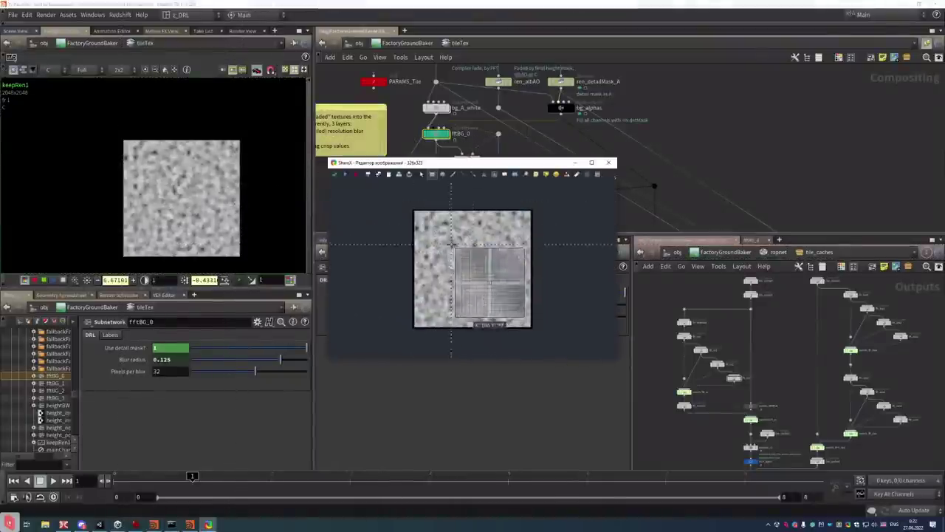
{"action": "left_click_drag", "start_coordinate": [450, 227], "coordinate": [500, 305]}
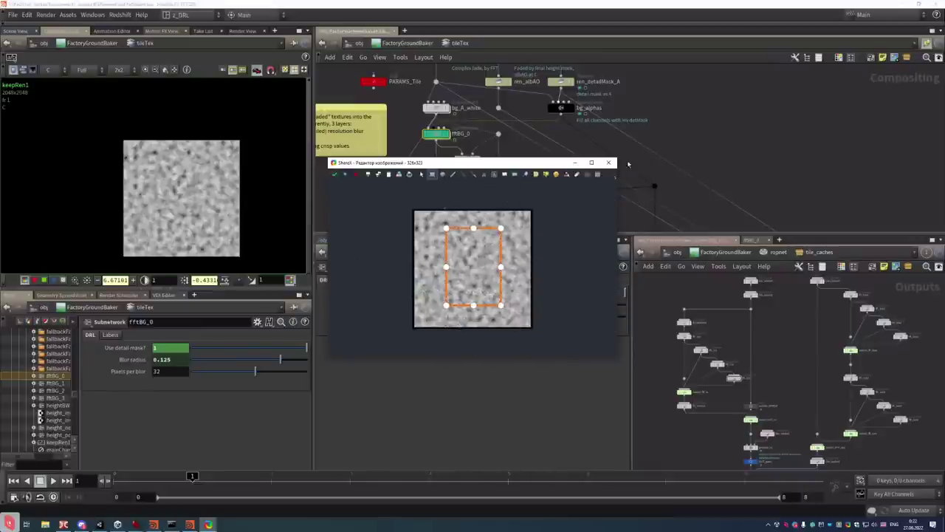
{"action": "left_click", "coordinate": [608, 162]}
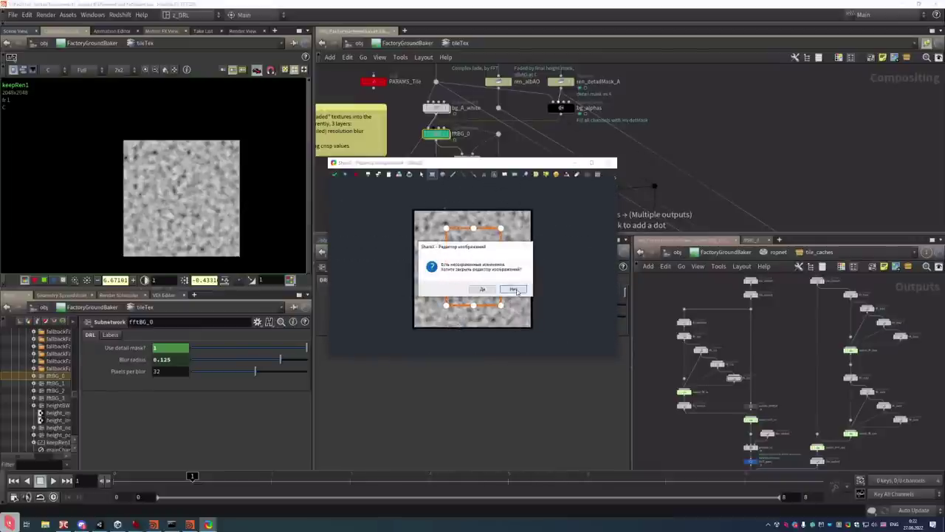
{"action": "left_click", "coordinate": [516, 289]}
{"action": "left_click", "coordinate": [609, 163]}
{"action": "left_click", "coordinate": [482, 288]}
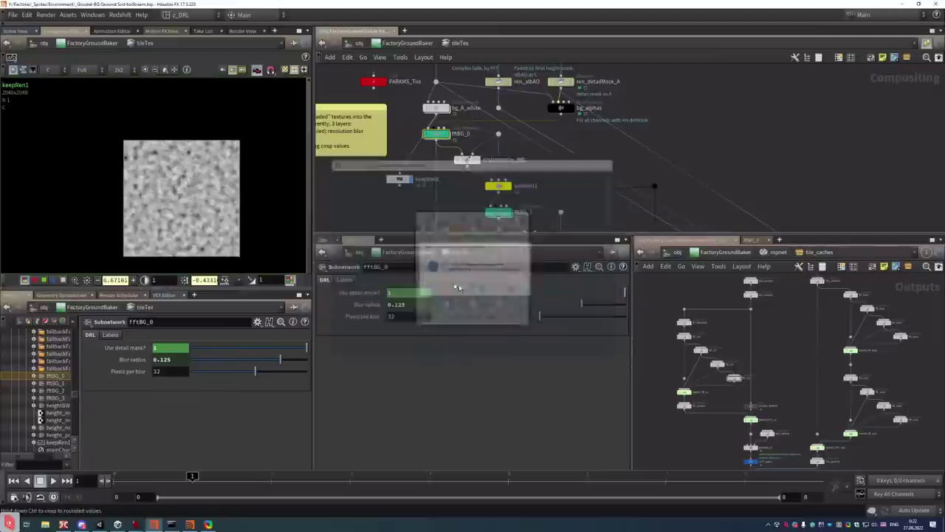
Feed keepRen1 from subtract1 and compare the subtract1 and keepRen1 previews
{"action": "scroll", "coordinate": [447, 188], "scroll_direction": "up", "scroll_amount": 3}
{"action": "left_click", "coordinate": [510, 214]}
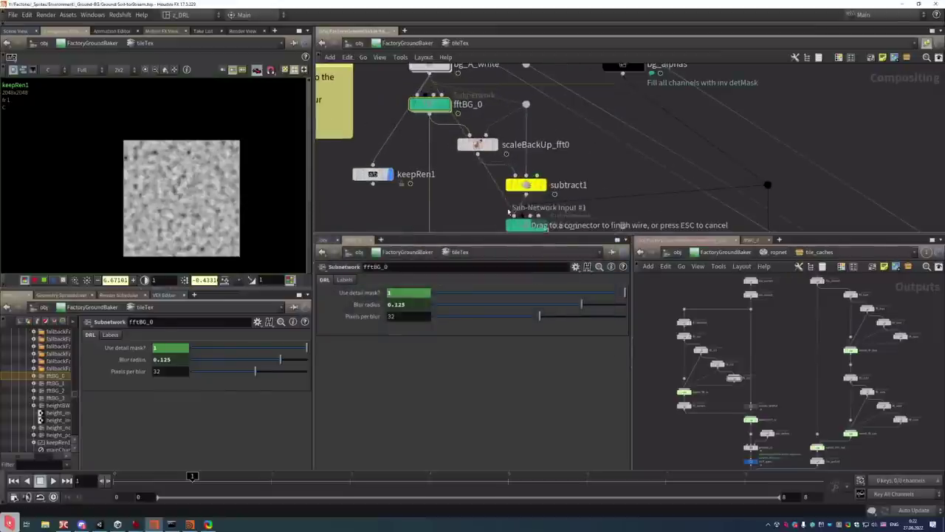
{"action": "left_click", "coordinate": [373, 182]}
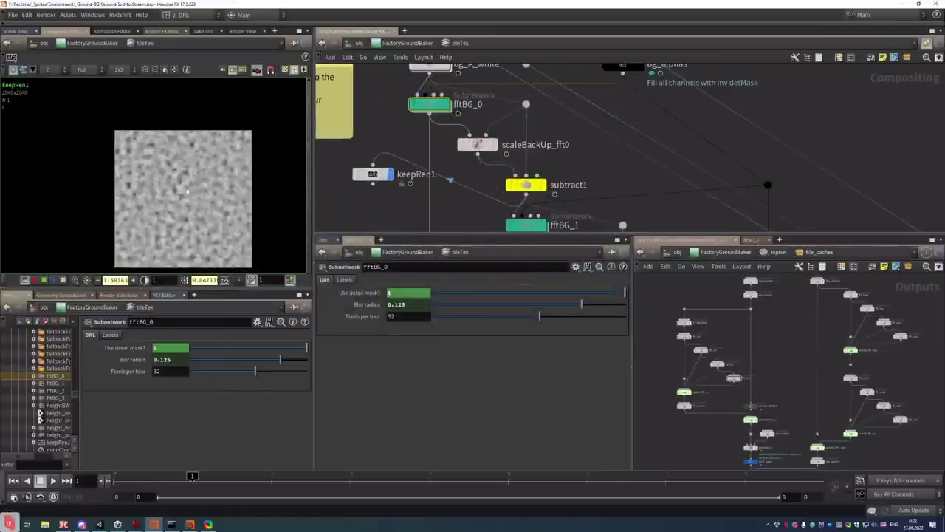
{"action": "scroll", "coordinate": [188, 191], "scroll_direction": "up", "scroll_amount": 1}
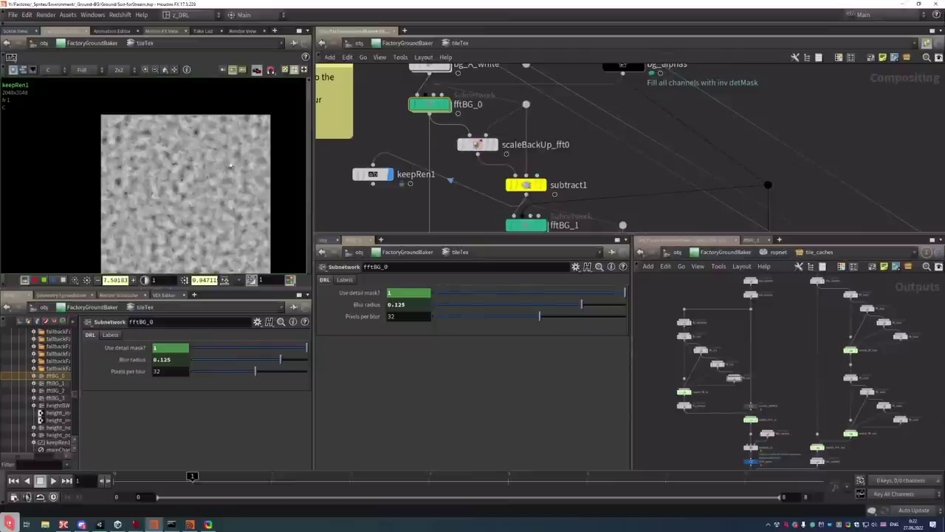
{"action": "left_click", "coordinate": [545, 186]}
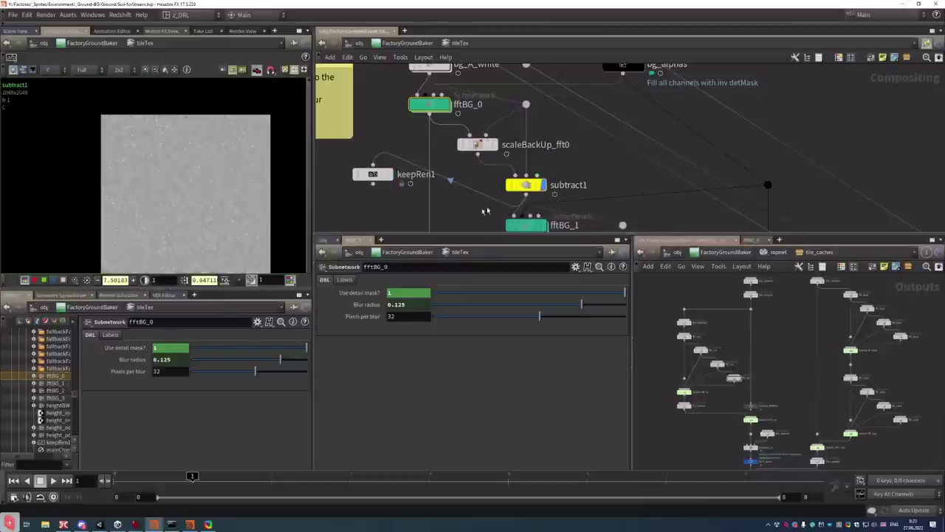
{"action": "mouse_move", "coordinate": [476, 175]}
{"action": "middle_mouse_down"}
{"action": "mouse_move", "coordinate": [474, 148]}
{"action": "mouse_move", "coordinate": [489, 214]}
{"action": "mouse_move", "coordinate": [467, 192]}
{"action": "mouse_move", "coordinate": [479, 181]}
{"action": "mouse_move", "coordinate": [471, 158]}
{"action": "middle_mouse_up"}
{"action": "scroll", "coordinate": [220, 212], "scroll_direction": "up", "scroll_amount": 3}
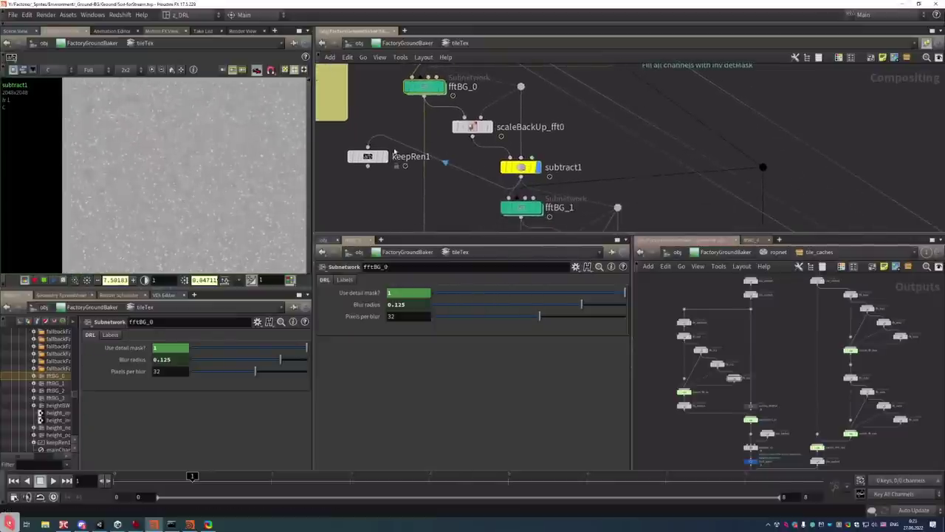
{"action": "left_click", "coordinate": [387, 156]}
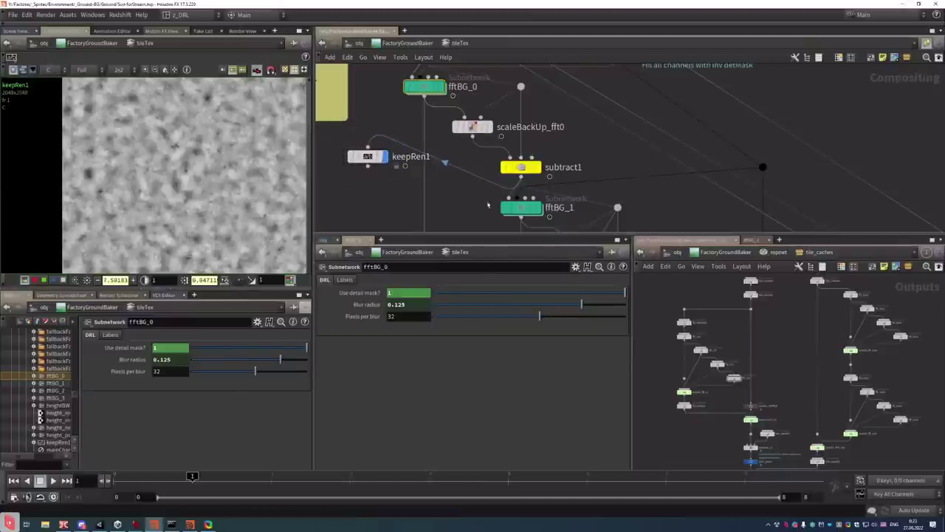
Connect keepRen1's input to the subtract2 stage output
{"action": "middle_click_drag", "start_coordinate": [552, 208], "coordinate": [518, 154]}
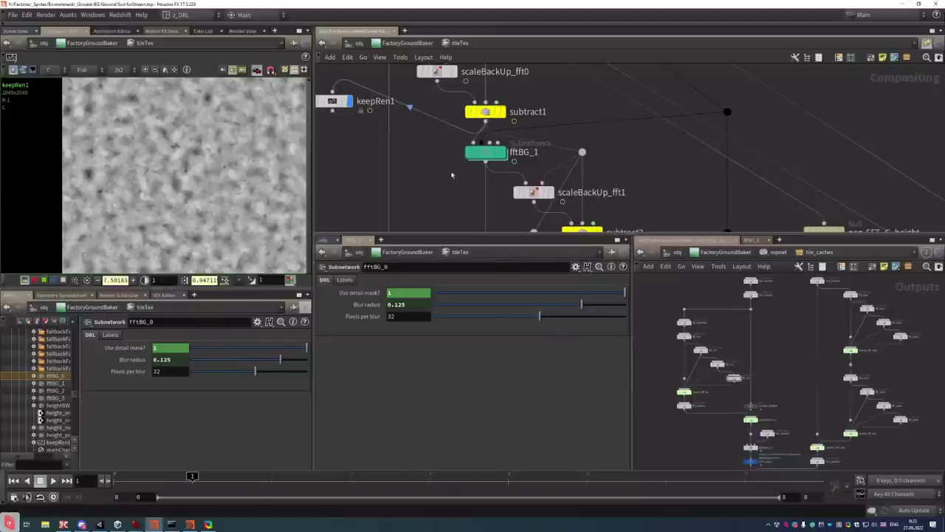
{"action": "scroll", "coordinate": [188, 181], "scroll_direction": "down", "scroll_amount": 3}
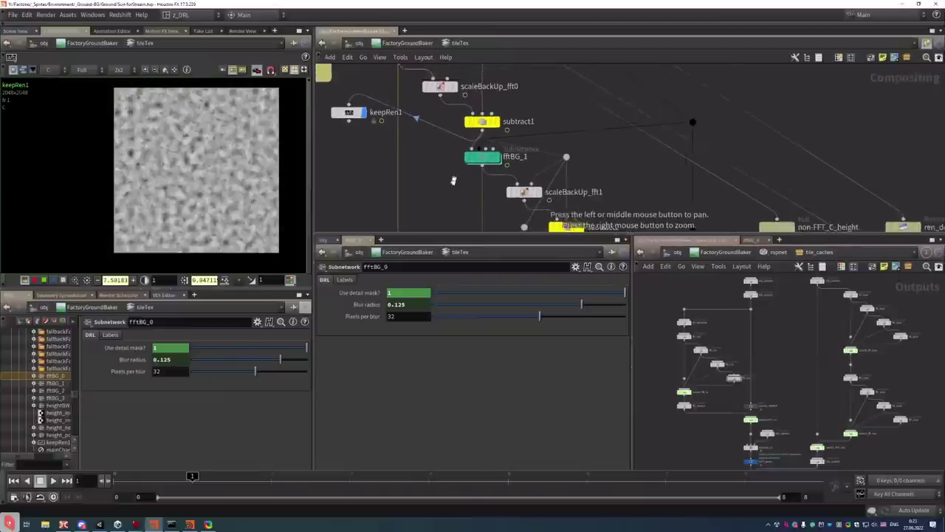
{"action": "scroll", "coordinate": [470, 169], "scroll_direction": "down", "scroll_amount": 1}
{"action": "left_click_drag", "start_coordinate": [540, 204], "coordinate": [551, 214]}
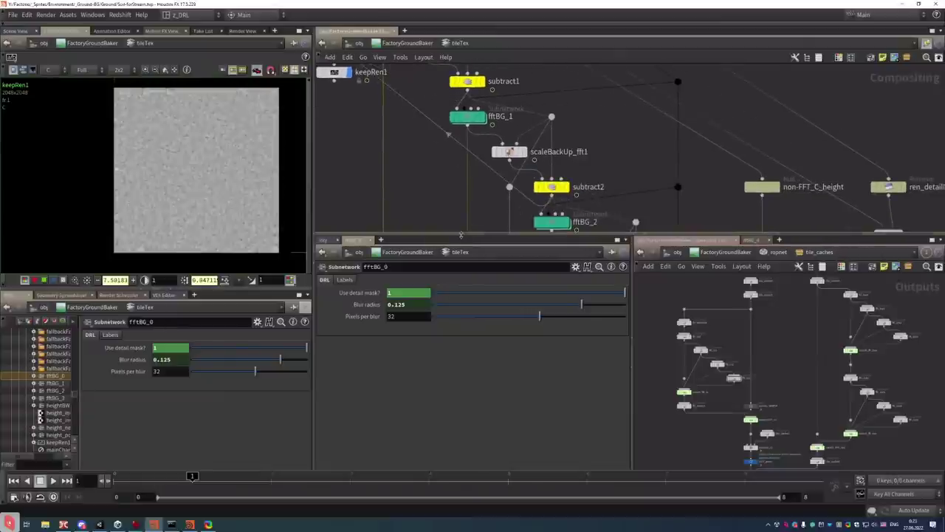
{"action": "scroll", "coordinate": [229, 201], "scroll_direction": "up", "scroll_amount": 3}
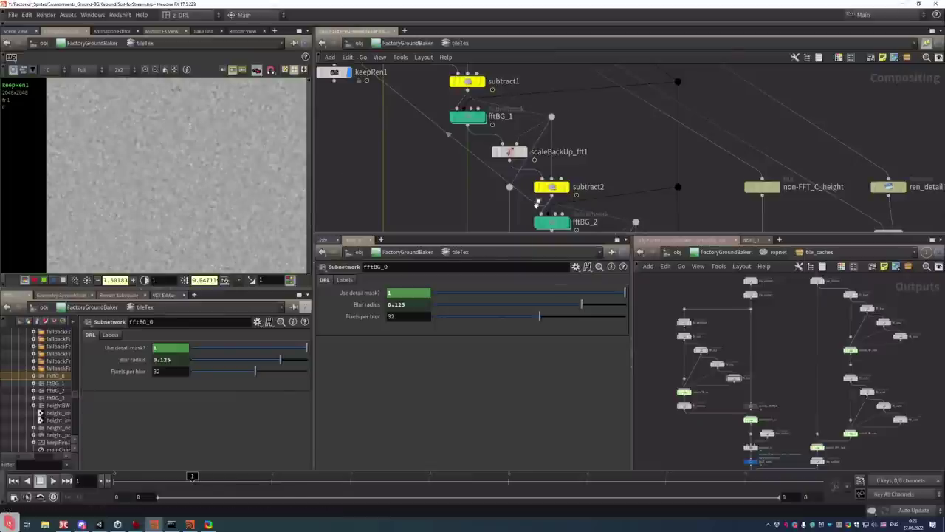
{"action": "scroll", "coordinate": [426, 114], "scroll_direction": "down", "scroll_amount": 5}
Detach the subtract2 wire, pan up to the CACHE rows, and show ch_inFFT0 with its file parameters
{"action": "left_click", "coordinate": [427, 114]}
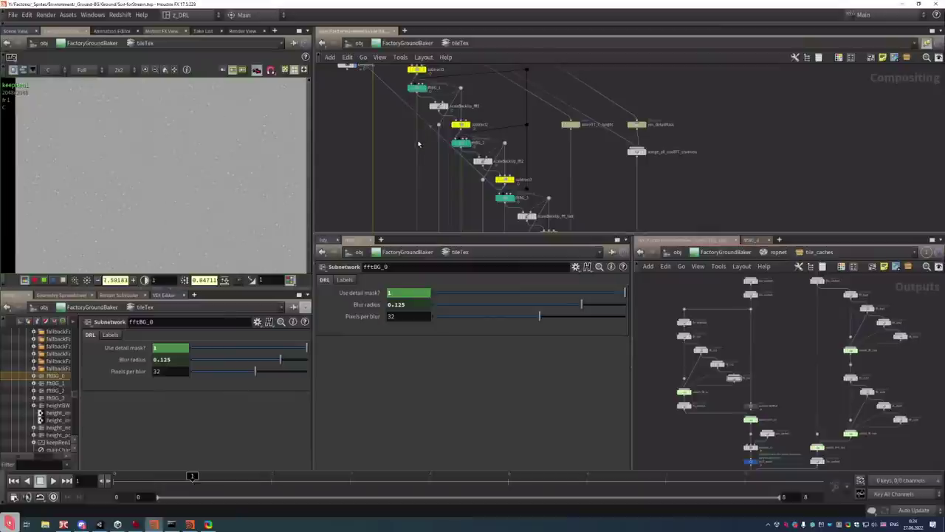
{"action": "left_click_drag", "start_coordinate": [408, 144], "coordinate": [413, 120]}
{"action": "scroll", "coordinate": [412, 135], "scroll_direction": "up", "scroll_amount": 3}
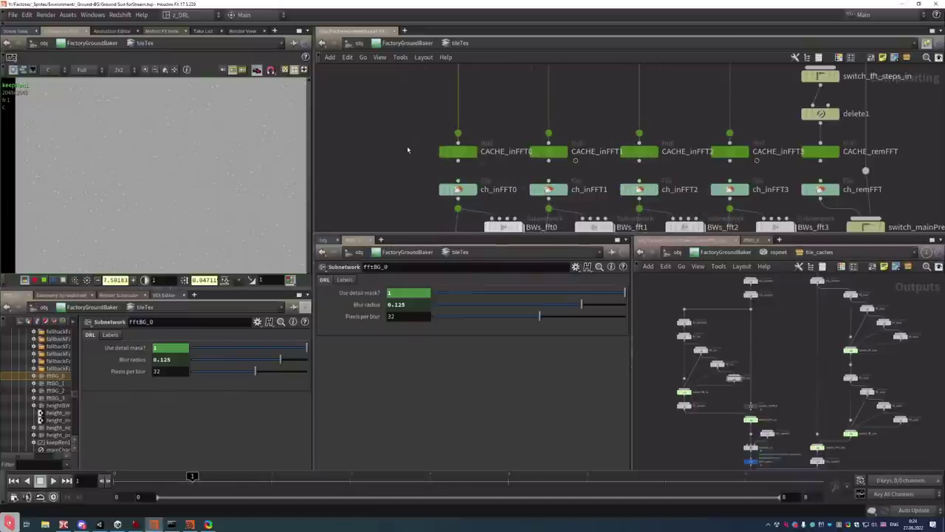
{"action": "scroll", "coordinate": [406, 152], "scroll_direction": "down", "scroll_amount": 5}
{"action": "scroll", "coordinate": [392, 151], "scroll_direction": "up", "scroll_amount": 5}
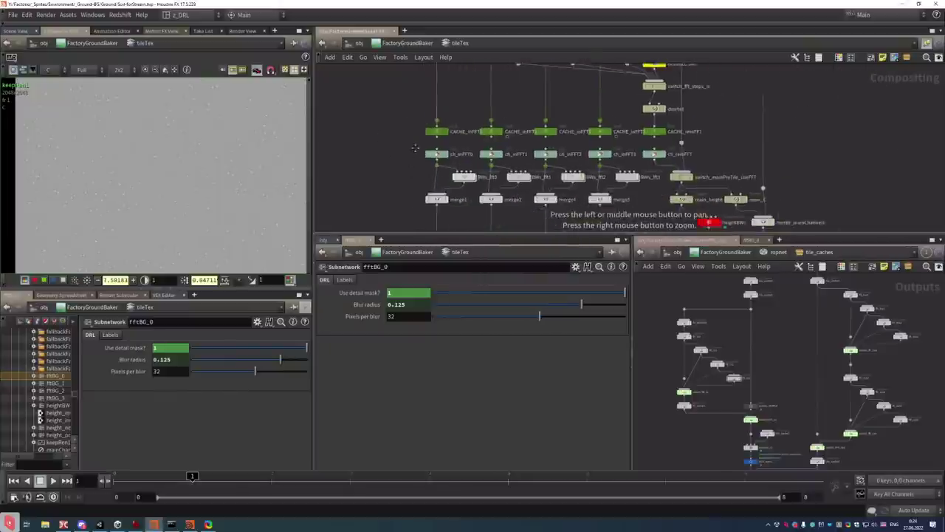
{"action": "left_click", "coordinate": [441, 154]}
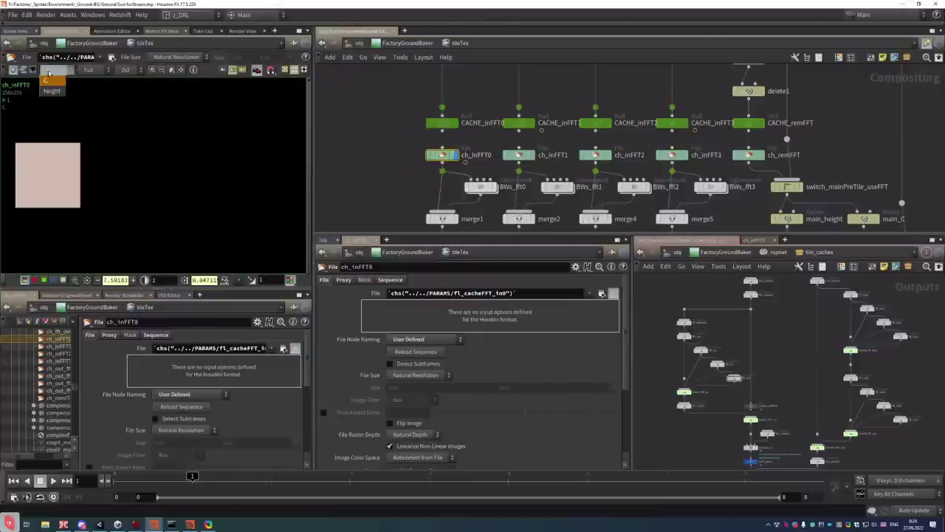
Reset viewer offset to 0 and brightness to 1, then fit and normalize ch_inFFT0
{"action": "left_click", "coordinate": [185, 280]}
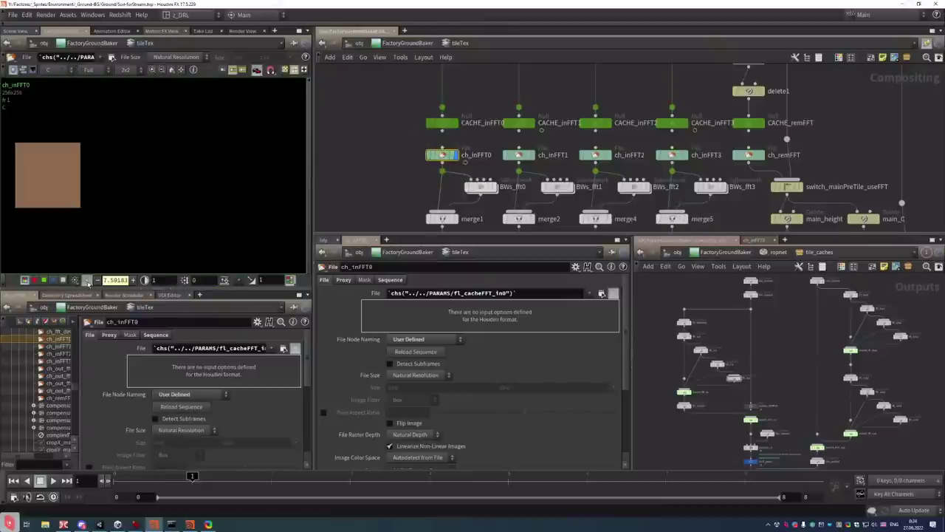
{"action": "left_click", "coordinate": [86, 281]}
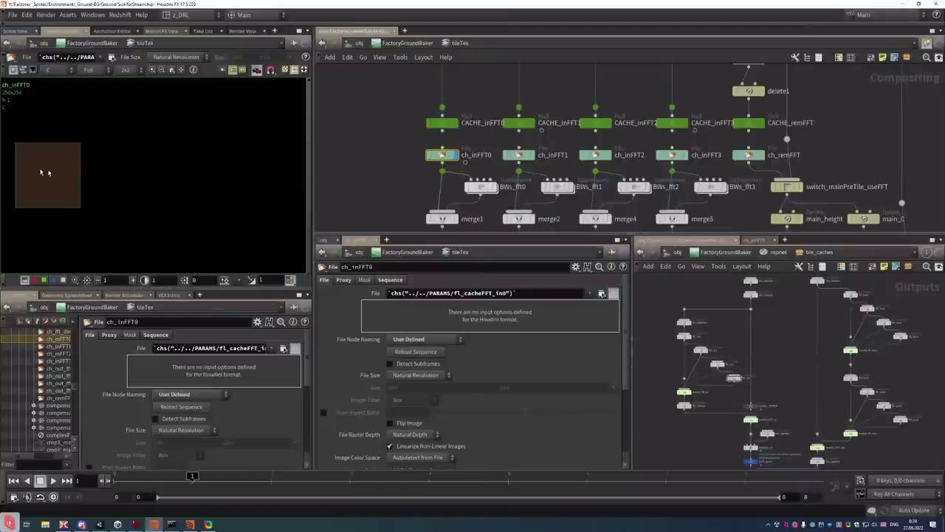
{"action": "key", "text": "h"}
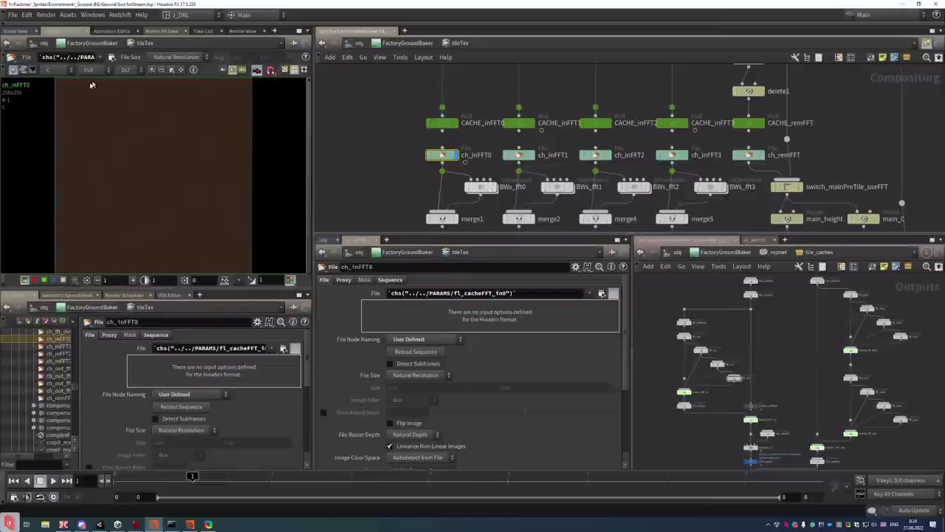
{"action": "left_click", "coordinate": [225, 280]}
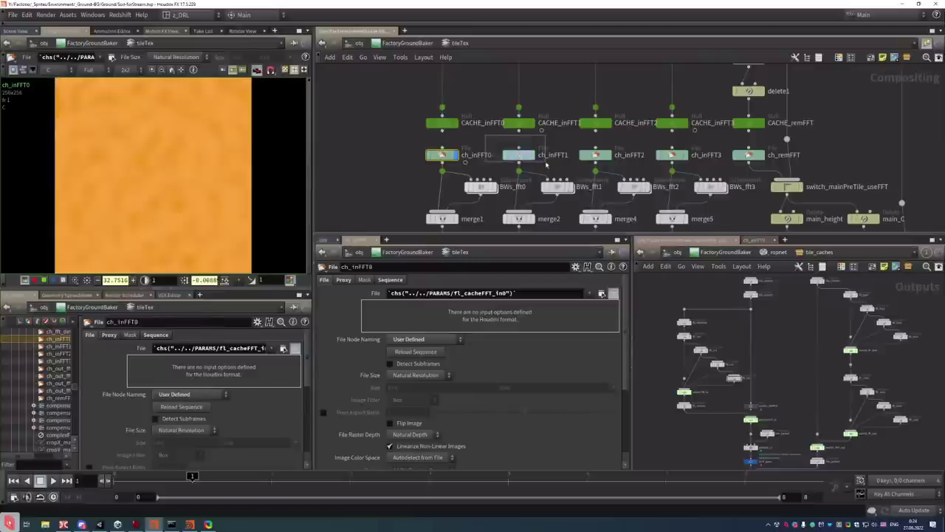
Inspect ch_inFFT1's normalized noise and pixel values, then display ch_inFFT2, which has no image
{"action": "left_click", "coordinate": [532, 156]}
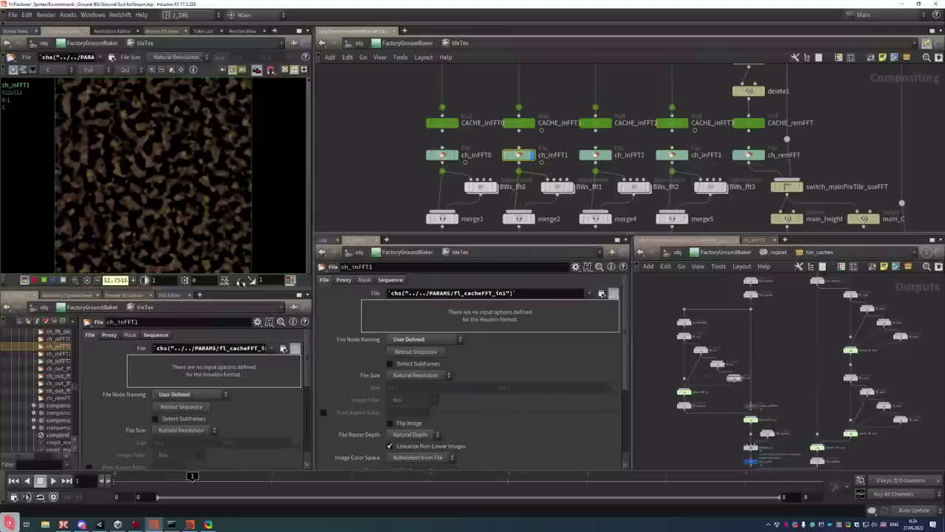
{"action": "left_click", "coordinate": [224, 280]}
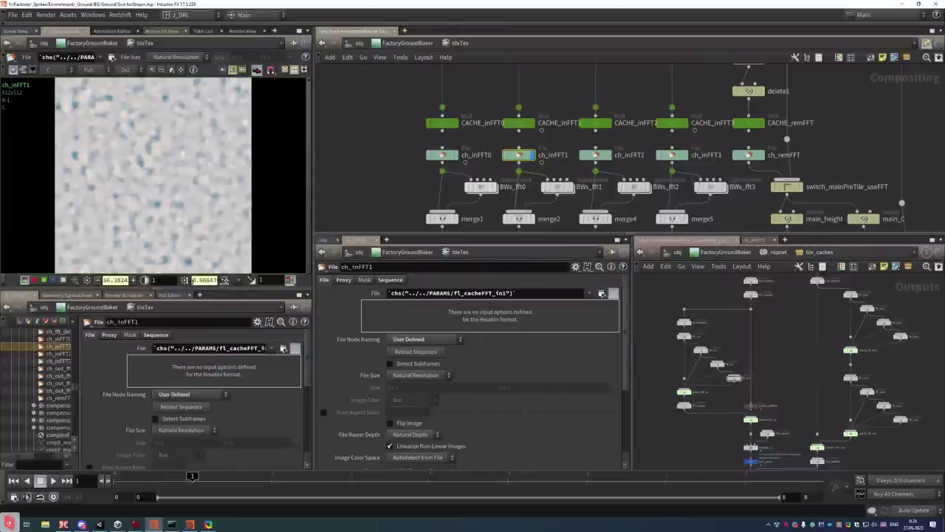
{"action": "left_click", "coordinate": [86, 280]}
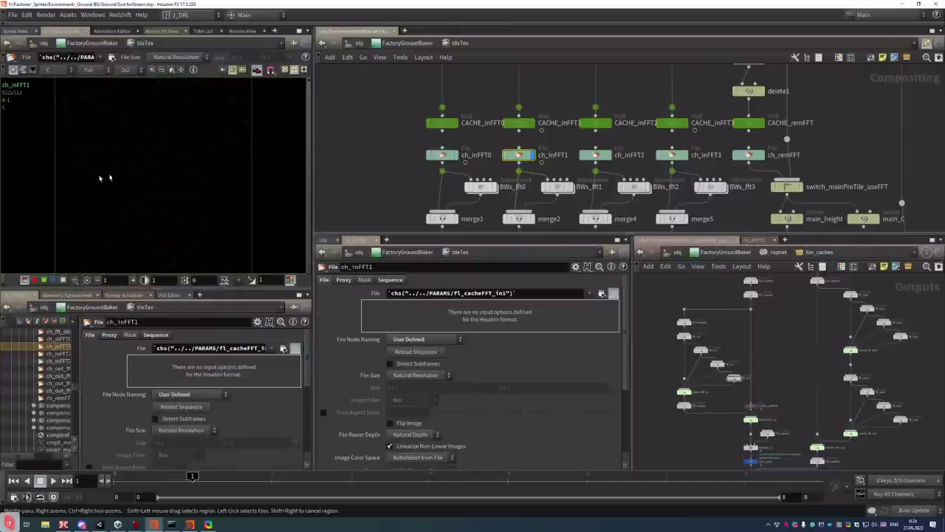
{"action": "left_click_drag", "start_coordinate": [155, 175], "coordinate": [198, 182]}
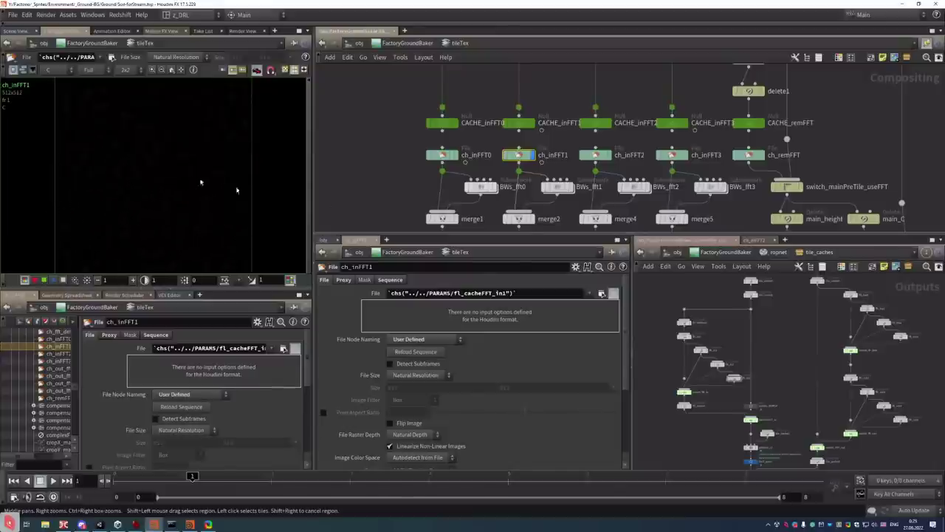
{"action": "left_click", "coordinate": [225, 281]}
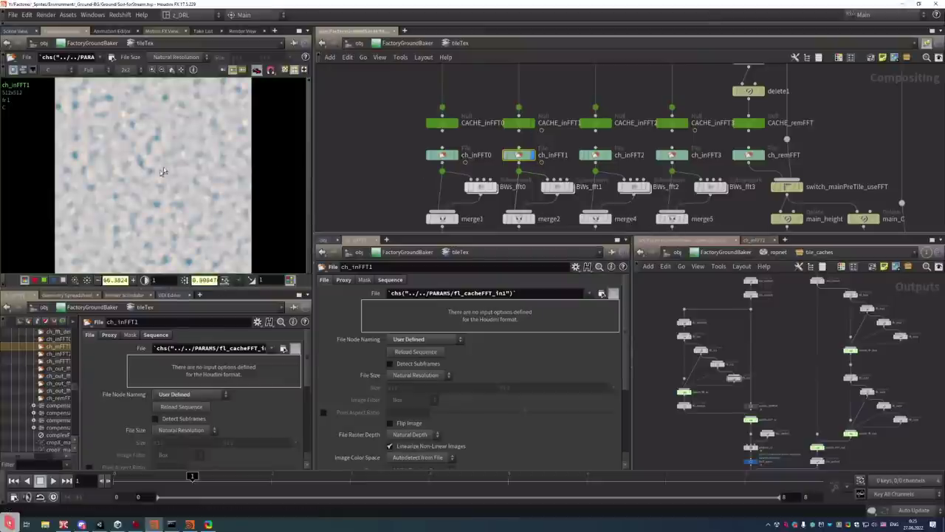
{"action": "left_click", "coordinate": [615, 156]}
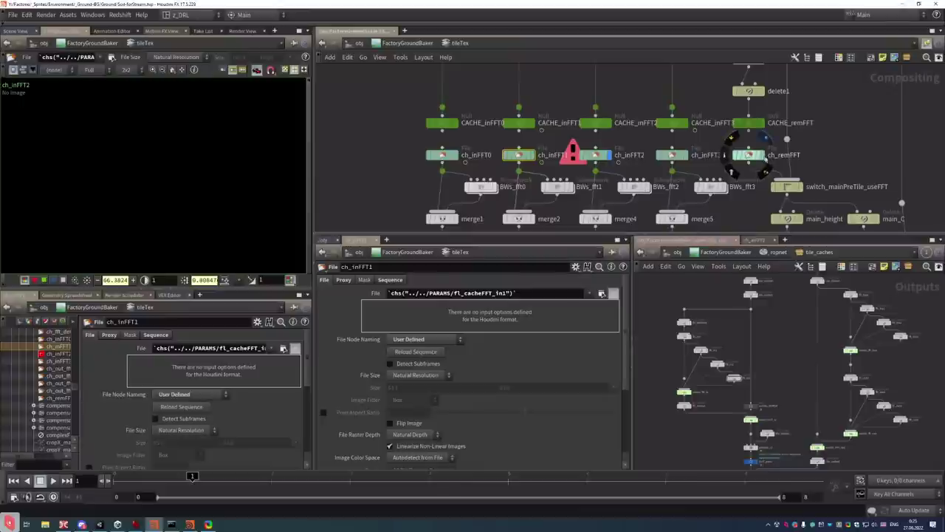
Show ch_remFFT normalized and fitted, then flip between ch_inFFT0, ch_inFFT1 and ch_remFFT
{"action": "left_click", "coordinate": [760, 155]}
{"action": "left_click", "coordinate": [224, 279]}
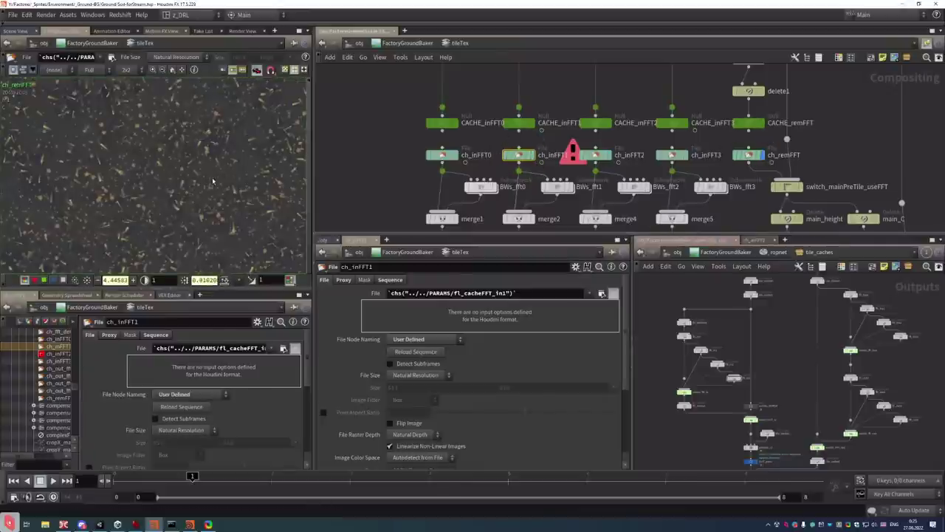
{"action": "key", "text": "h"}
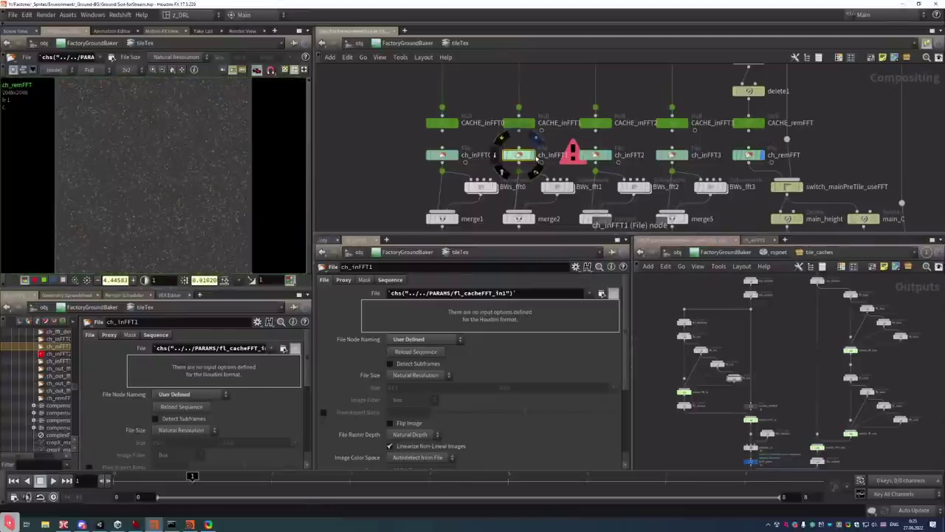
{"action": "left_click", "coordinate": [533, 155]}
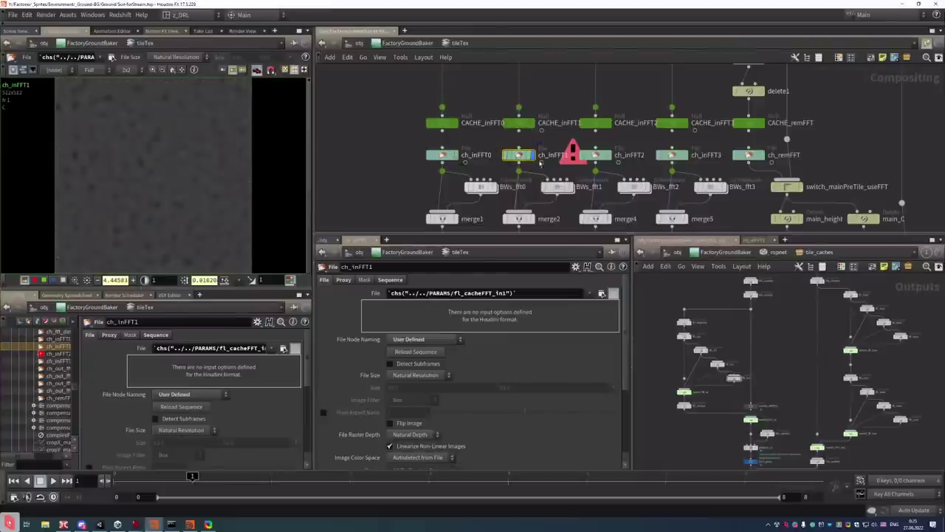
{"action": "left_click", "coordinate": [454, 155]}
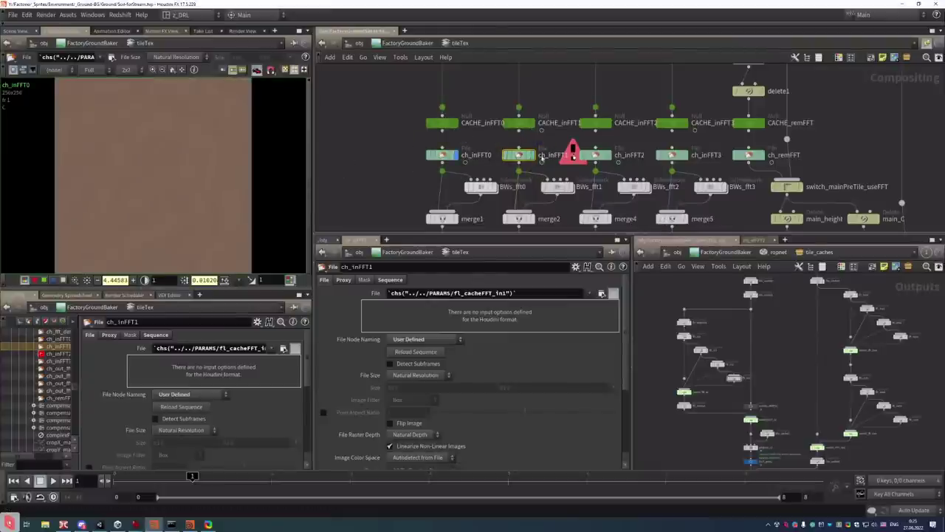
{"action": "left_click", "coordinate": [533, 155]}
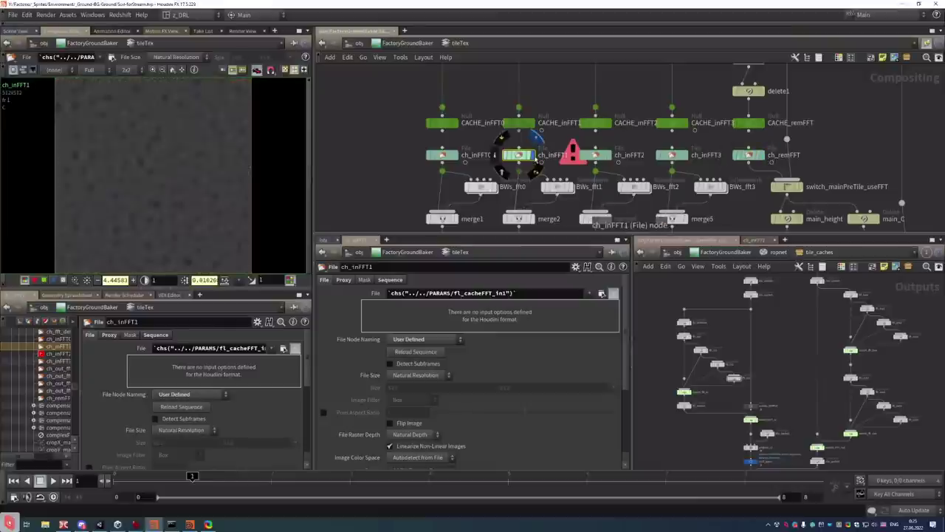
{"action": "left_click", "coordinate": [760, 155]}
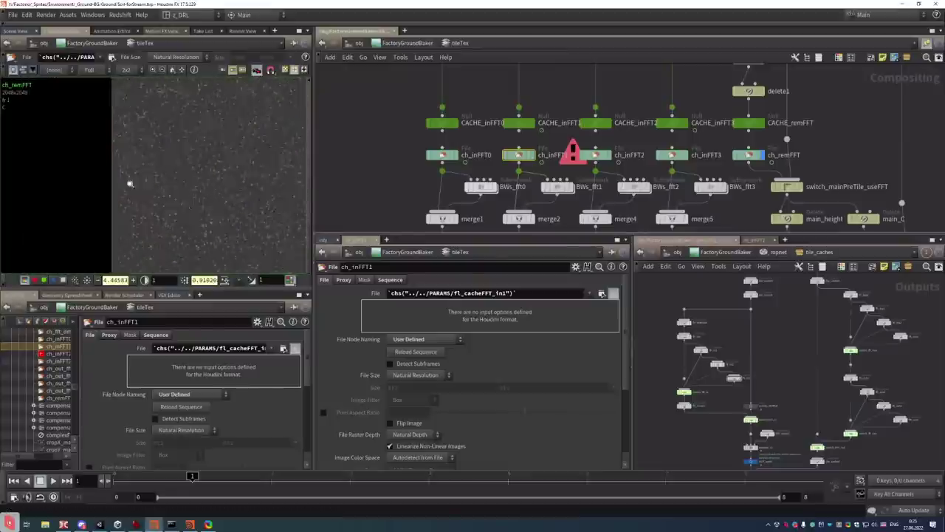
Zoom the viewer, return to ch_inFFT0, fit it, and normalize it to bright orange
{"action": "scroll", "coordinate": [172, 189], "scroll_direction": "down", "scroll_amount": 2}
{"action": "scroll", "coordinate": [135, 186], "scroll_direction": "up", "scroll_amount": 4}
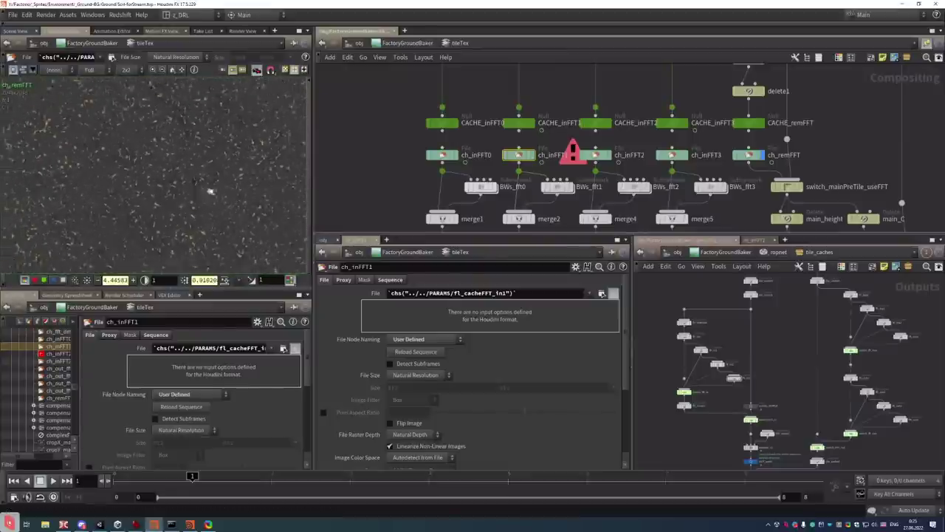
{"action": "scroll", "coordinate": [213, 185], "scroll_direction": "up", "scroll_amount": 1}
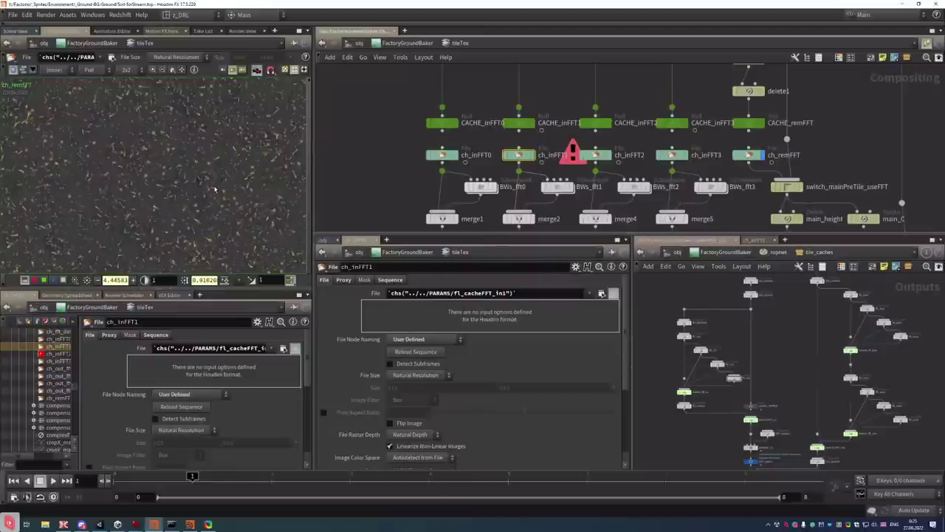
{"action": "scroll", "coordinate": [203, 186], "scroll_direction": "down", "scroll_amount": 3}
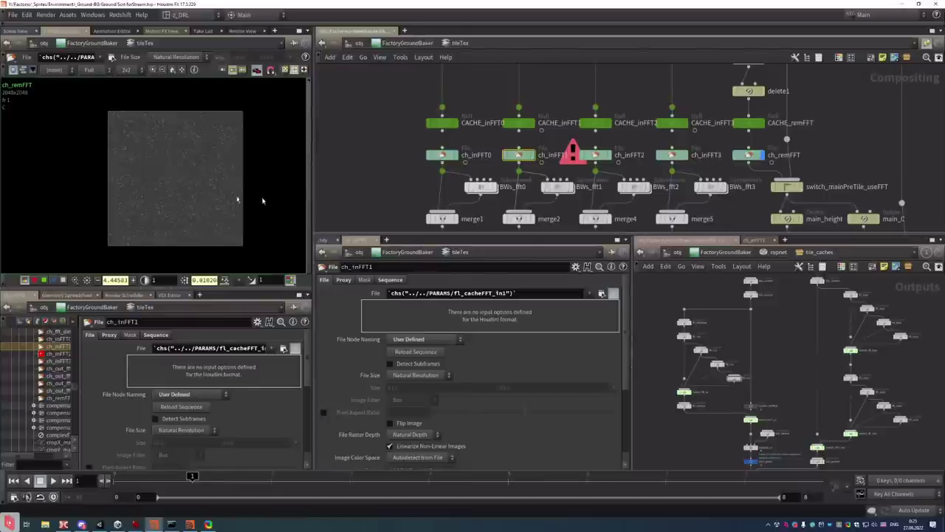
{"action": "left_click", "coordinate": [530, 155]}
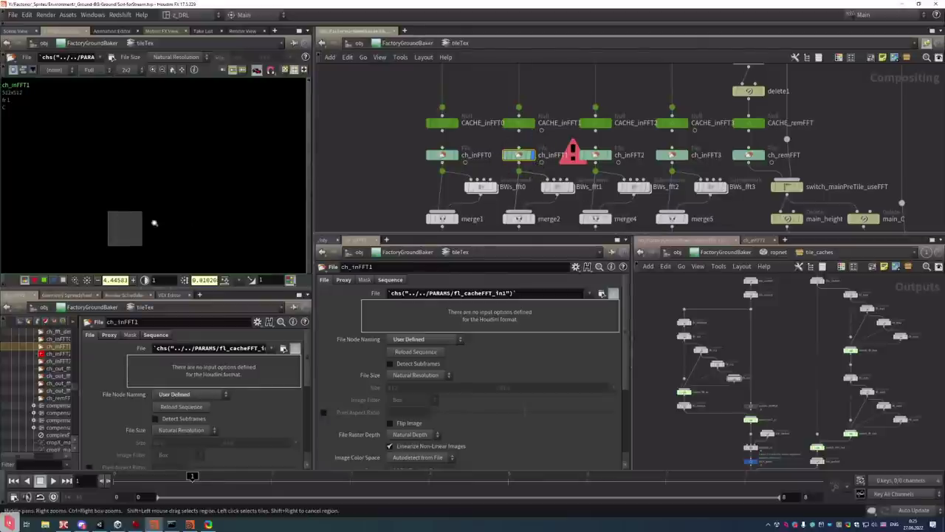
{"action": "scroll", "coordinate": [247, 184], "scroll_direction": "up", "scroll_amount": 6}
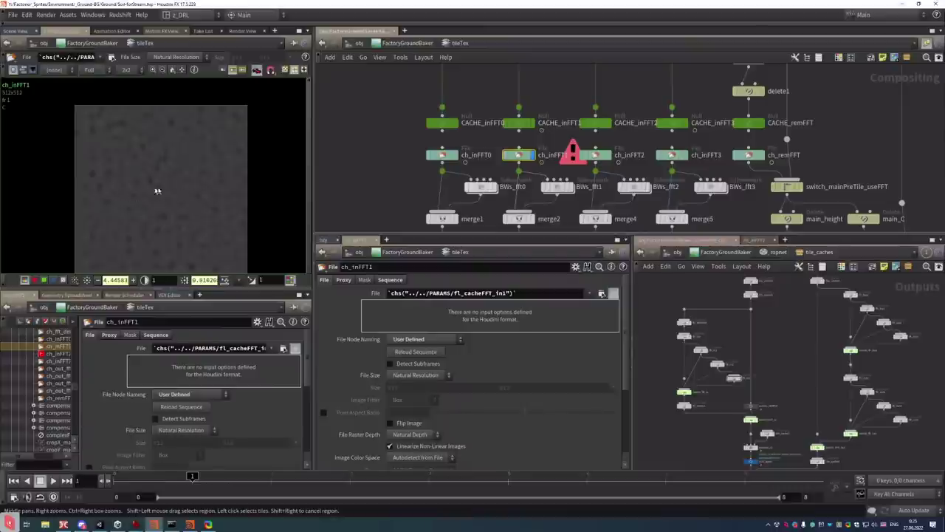
{"action": "left_click", "coordinate": [456, 156]}
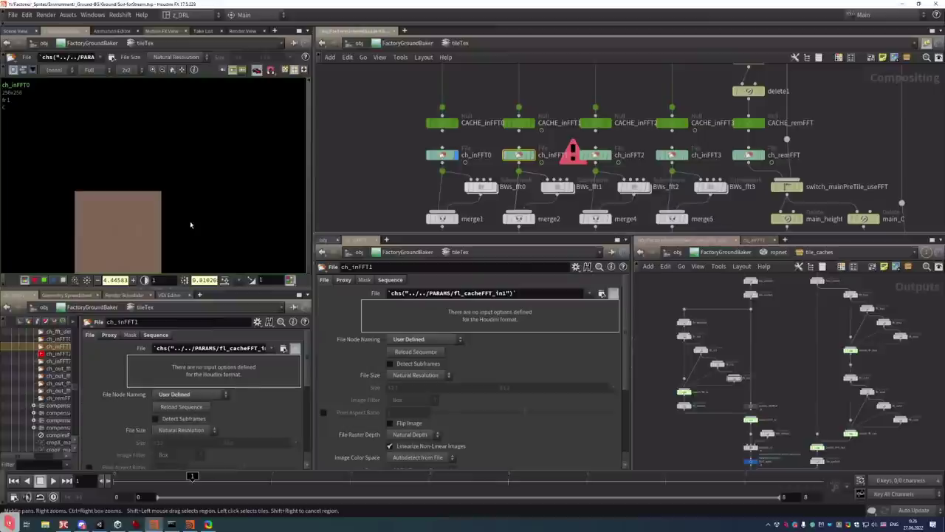
{"action": "key", "text": "h"}
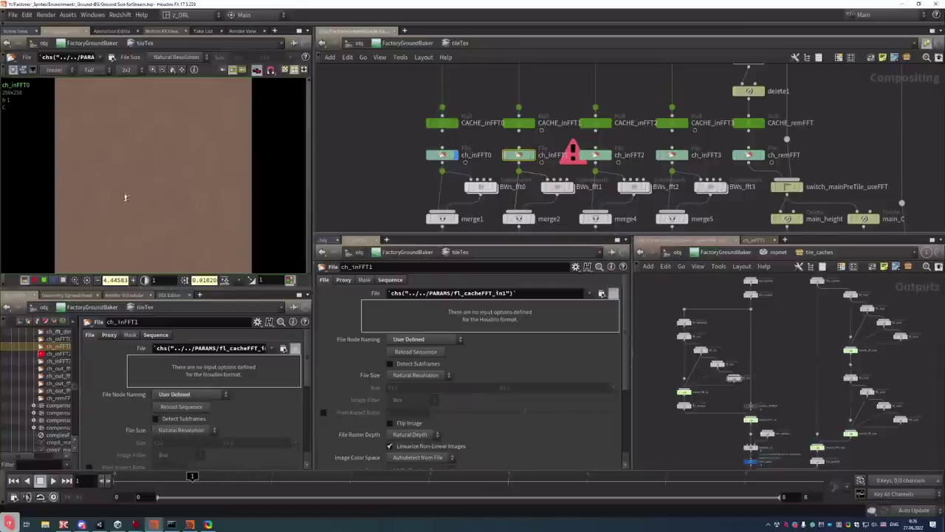
{"action": "left_click", "coordinate": [225, 279]}
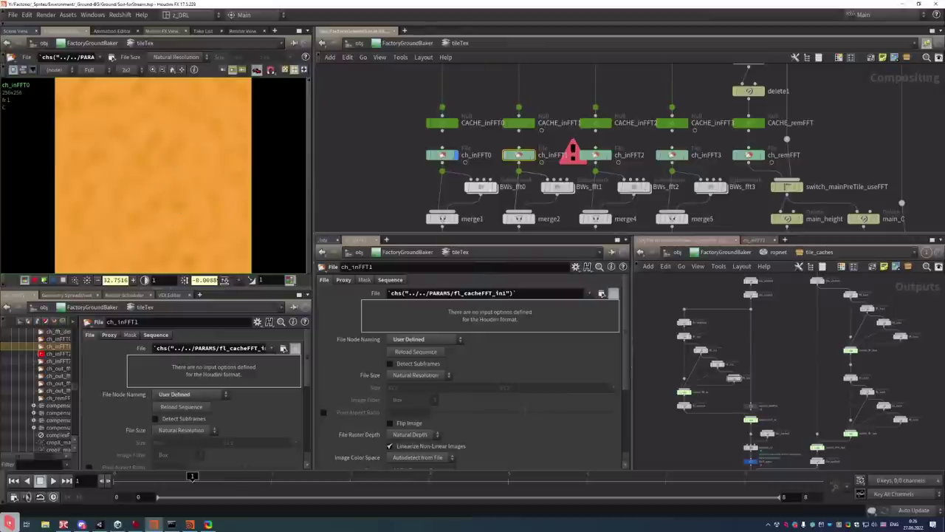
Show only ch_inFFT0's blue channel in the viewer and boost its display contrast
{"action": "left_click", "coordinate": [34, 280]}
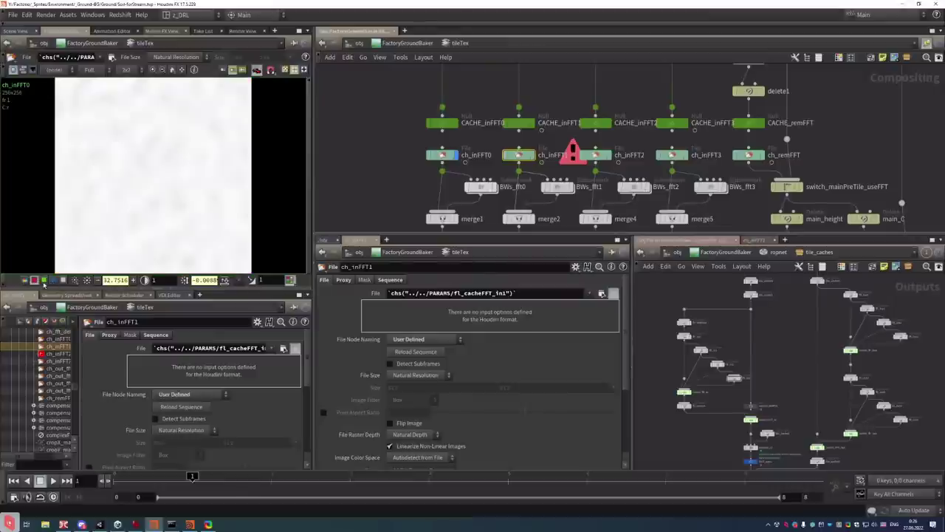
{"action": "left_click", "coordinate": [43, 279]}
{"action": "left_click", "coordinate": [53, 280]}
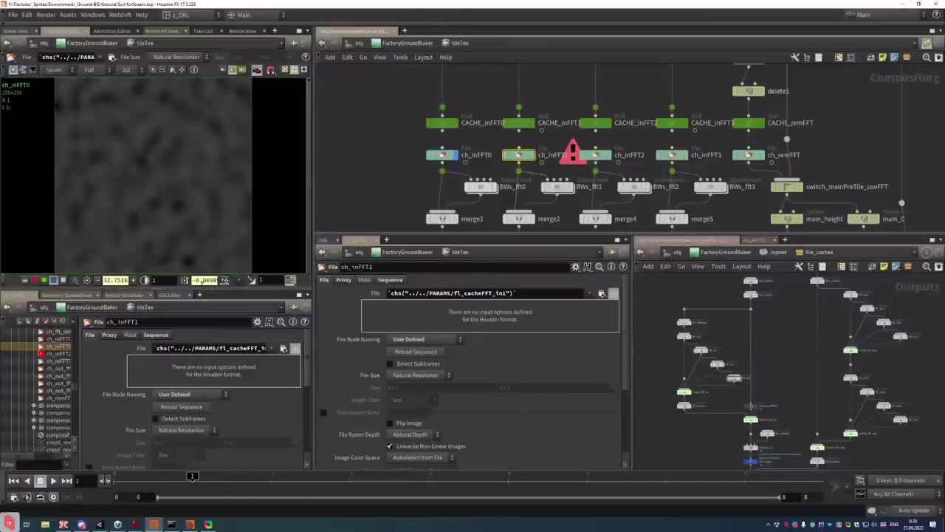
{"action": "left_click", "coordinate": [224, 280]}
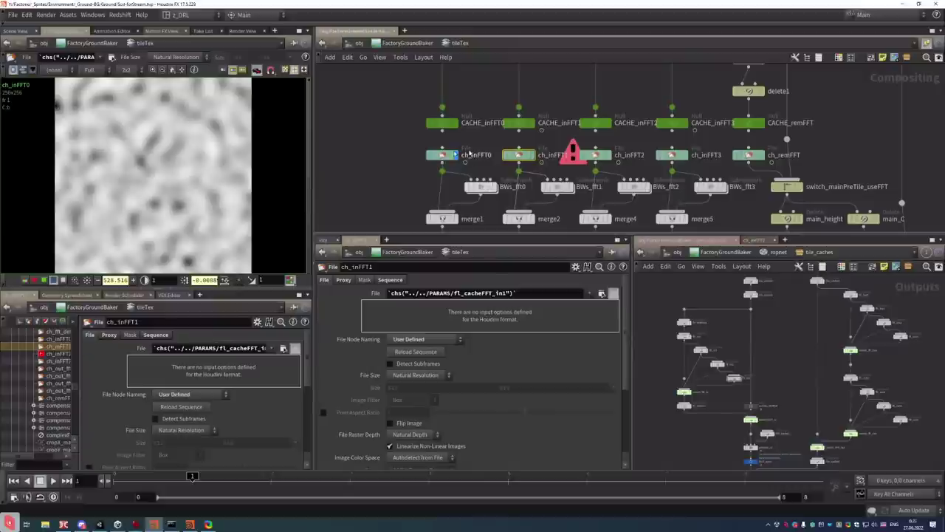
Reset the viewer's brightness scale to 1 and offset to 0
{"action": "middle_click_drag", "start_coordinate": [429, 197], "coordinate": [406, 120]}
{"action": "scroll", "coordinate": [419, 154], "scroll_direction": "down", "scroll_amount": 2}
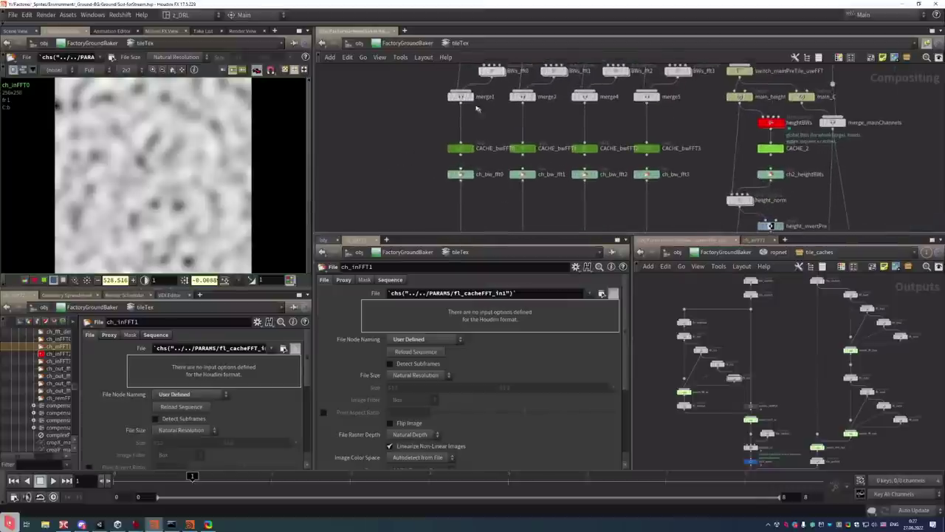
{"action": "scroll", "coordinate": [384, 167], "scroll_direction": "up", "scroll_amount": 2}
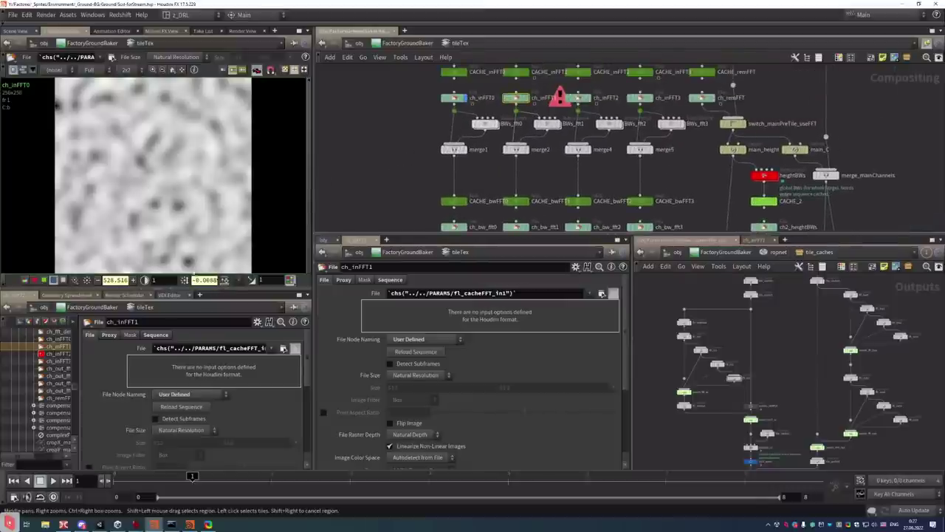
{"action": "left_click", "coordinate": [87, 280]}
{"action": "left_click", "coordinate": [185, 280]}
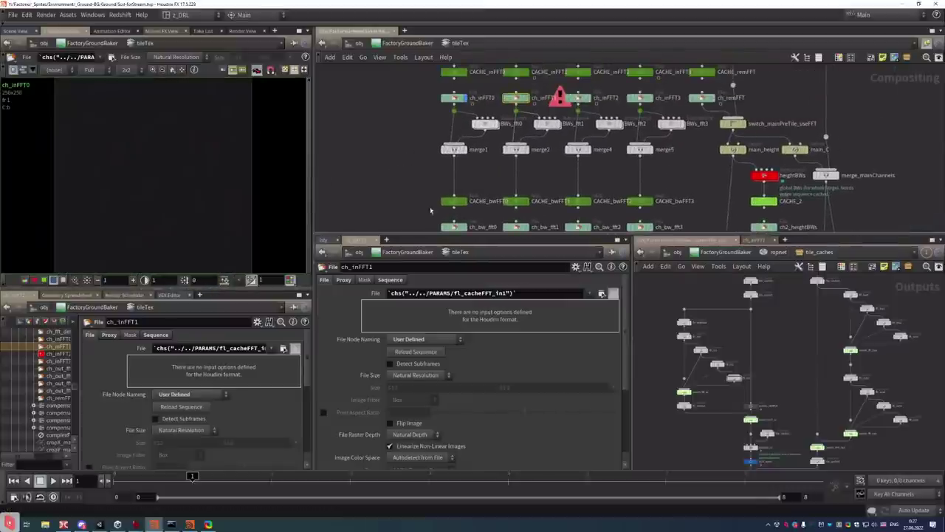
Display CACHE_bwFFT0, then ch_bw_fft0 with all colour channels shown again
{"action": "middle_click_drag", "start_coordinate": [417, 231], "coordinate": [379, 148]}
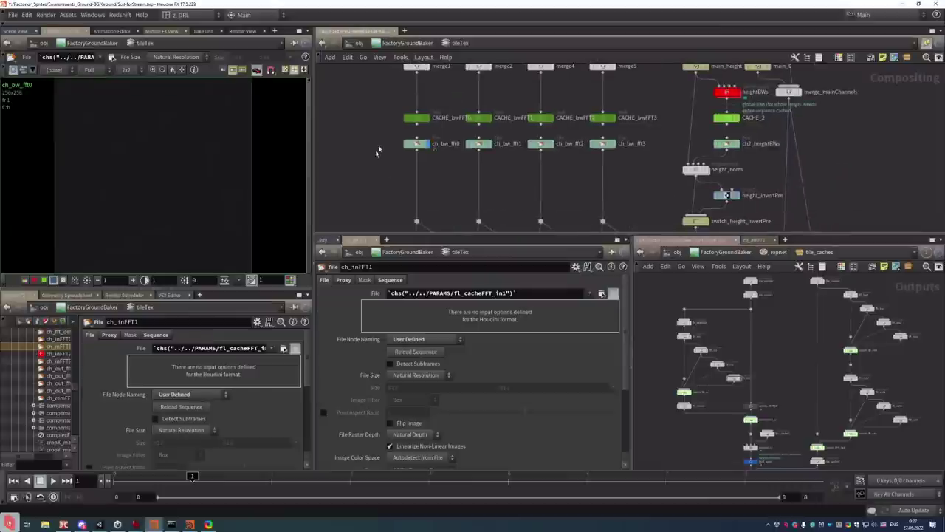
{"action": "left_click_drag", "start_coordinate": [381, 138], "coordinate": [444, 166]}
{"action": "left_click", "coordinate": [427, 117]}
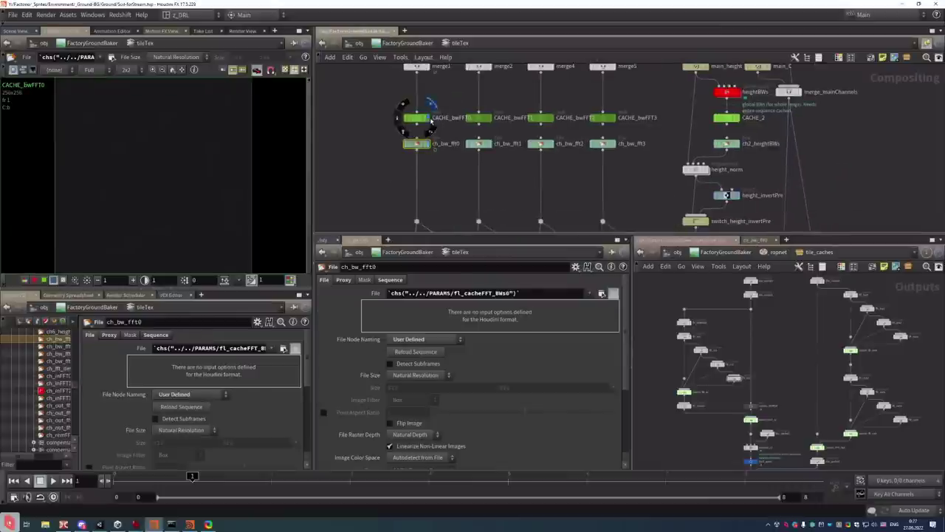
{"action": "left_click", "coordinate": [430, 146]}
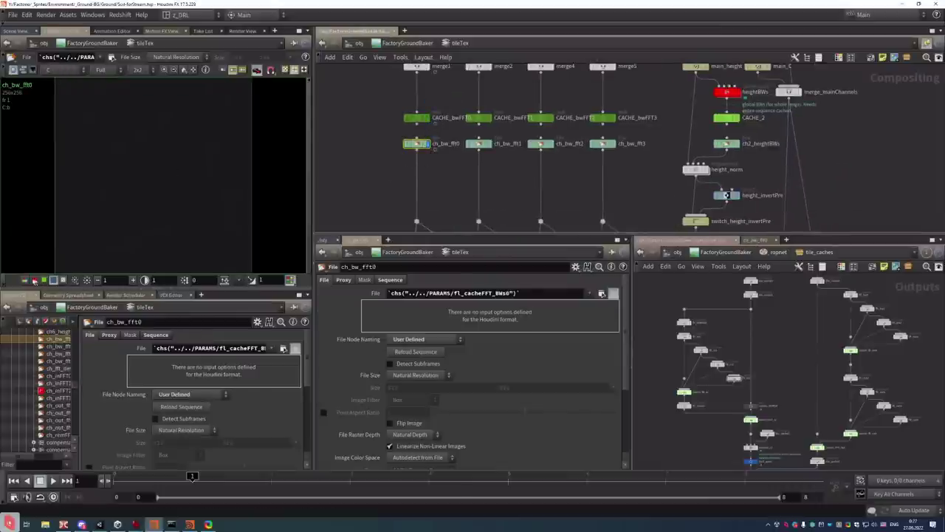
{"action": "left_click", "coordinate": [24, 281]}
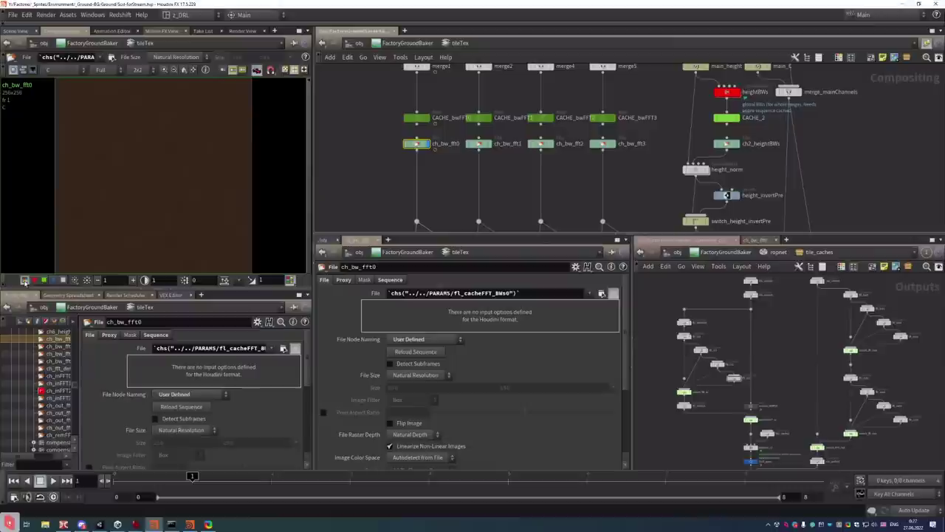
Step through ch_bw_fft1, ch_bw_fft2 and ch_bw_fft3, ending on ch2_heightBWs
{"action": "left_click", "coordinate": [493, 147]}
{"action": "left_click", "coordinate": [554, 146]}
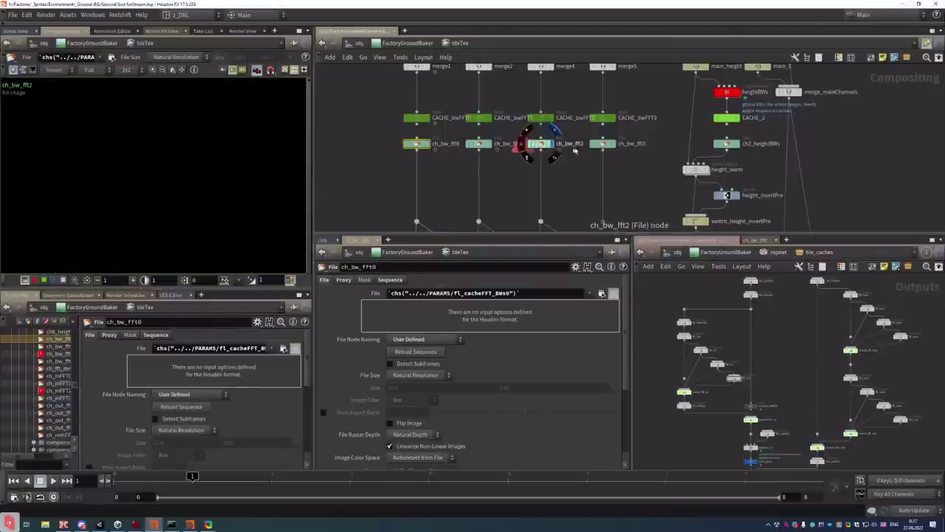
{"action": "left_click", "coordinate": [616, 146]}
{"action": "middle_click_drag", "start_coordinate": [709, 163], "coordinate": [663, 195]}
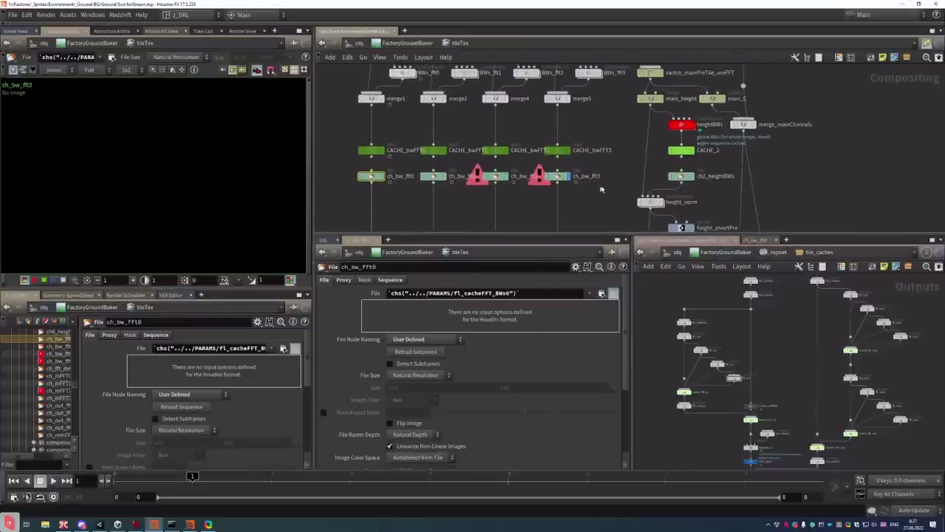
{"action": "left_click", "coordinate": [693, 177]}
{"action": "scroll", "coordinate": [443, 214], "scroll_direction": "down", "scroll_amount": 2}
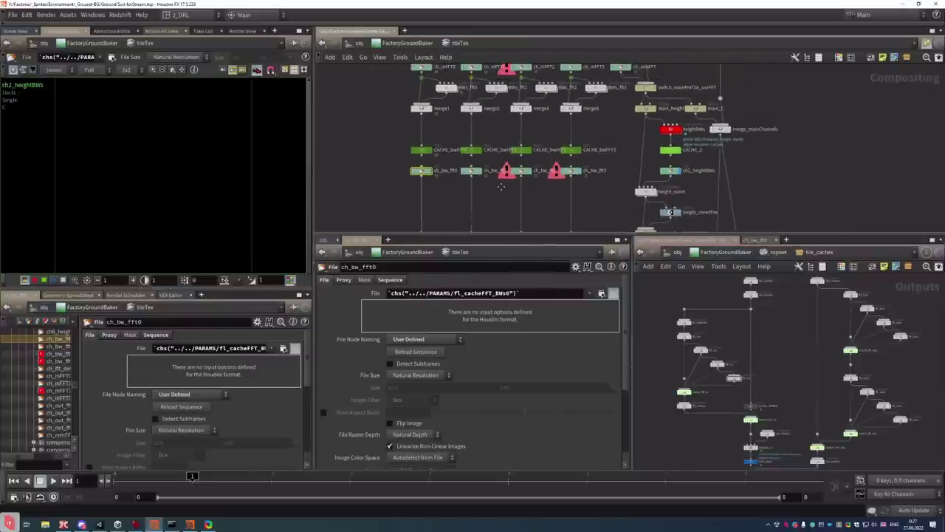
{"action": "middle_click_drag", "start_coordinate": [443, 215], "coordinate": [499, 178]}
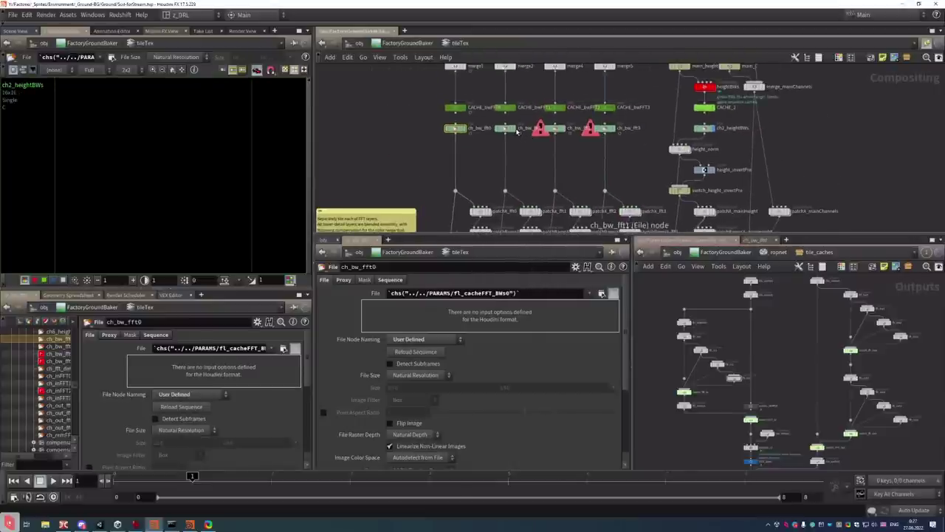
Compare ch_bw_fft1 with the patchX_fft0 and patchX_fft1 outputs in the viewer
{"action": "left_click", "coordinate": [514, 127]}
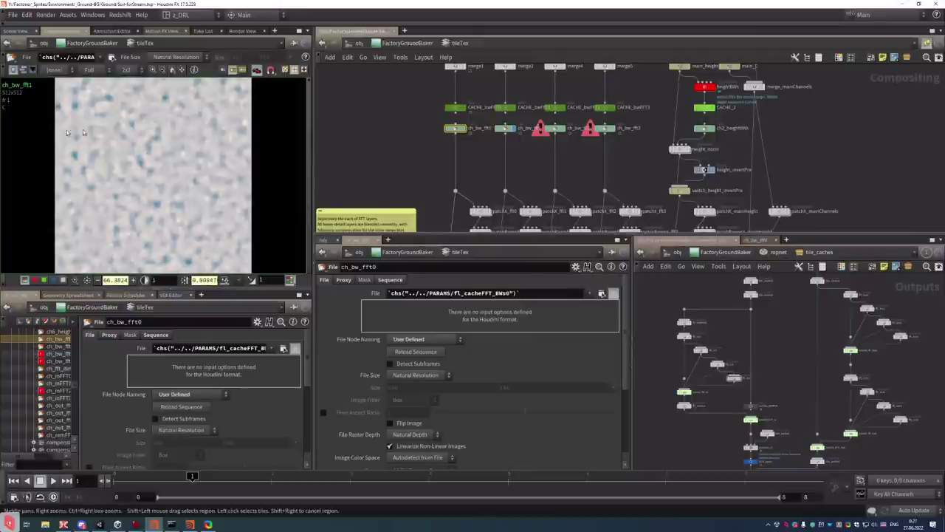
{"action": "middle_click_drag", "start_coordinate": [547, 194], "coordinate": [546, 112]}
{"action": "scroll", "coordinate": [546, 112], "scroll_direction": "up", "scroll_amount": 2}
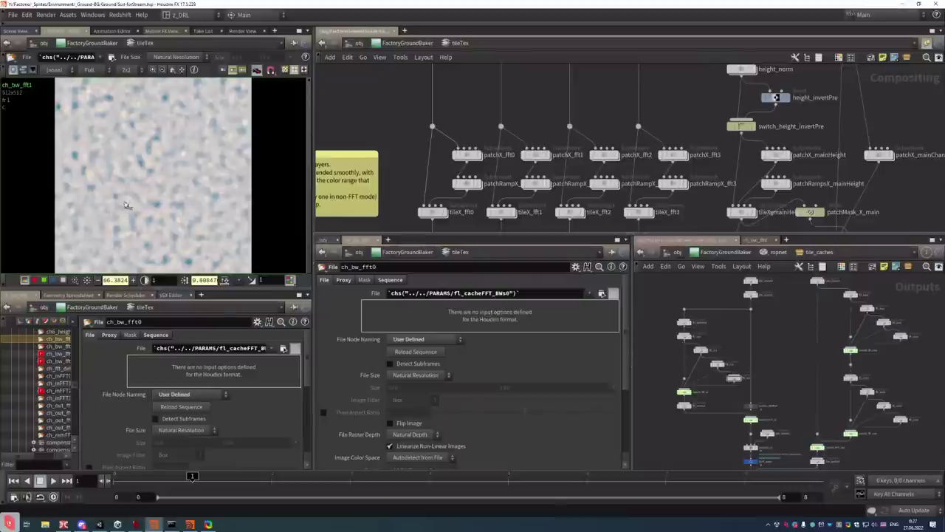
{"action": "left_click", "coordinate": [477, 154]}
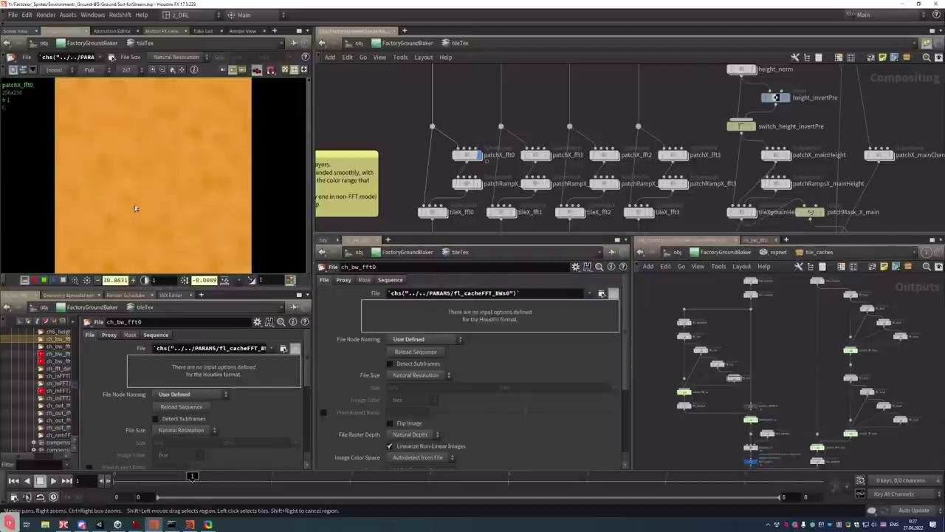
{"action": "left_click", "coordinate": [548, 154]}
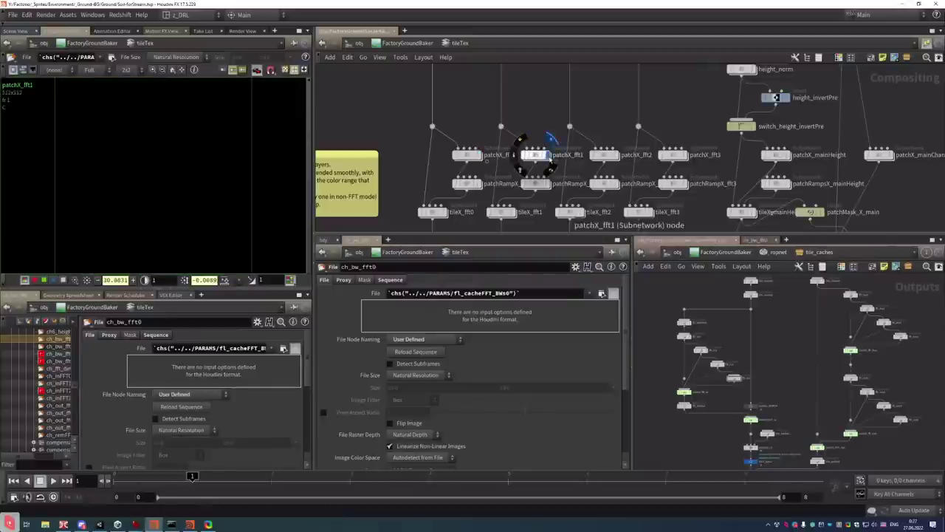
Recheck ch_bw_fft1, then frame the patchX nodes and preview patchX_fft1
{"action": "scroll", "coordinate": [556, 126], "scroll_direction": "down", "scroll_amount": 2}
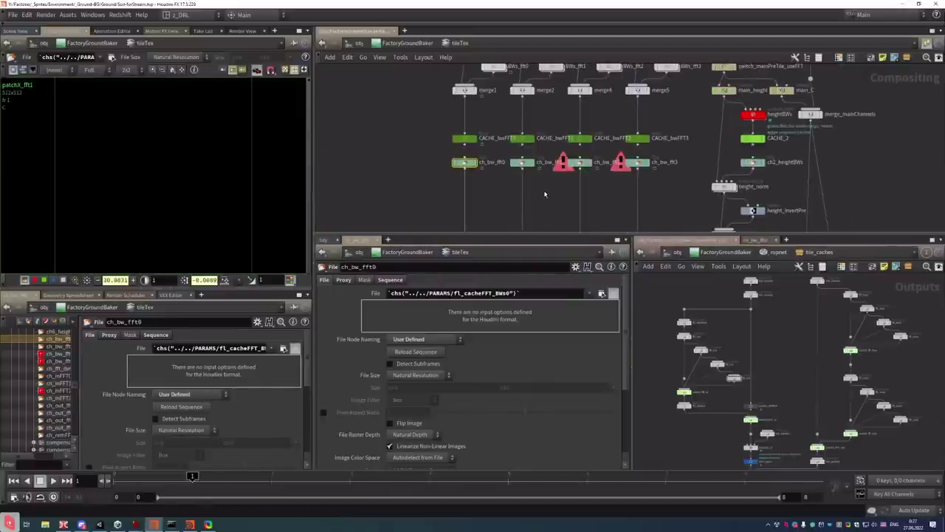
{"action": "scroll", "coordinate": [536, 131], "scroll_direction": "up", "scroll_amount": 1}
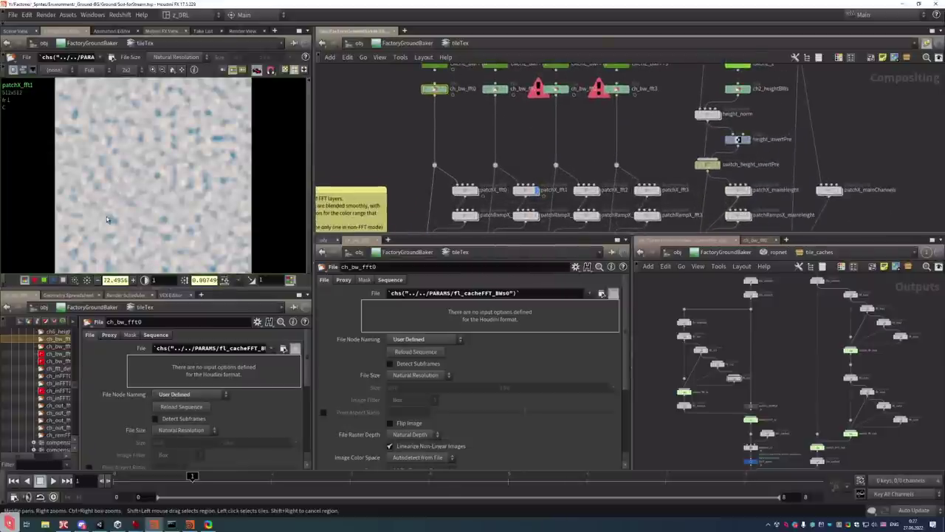
{"action": "scroll", "coordinate": [524, 140], "scroll_direction": "up", "scroll_amount": 3}
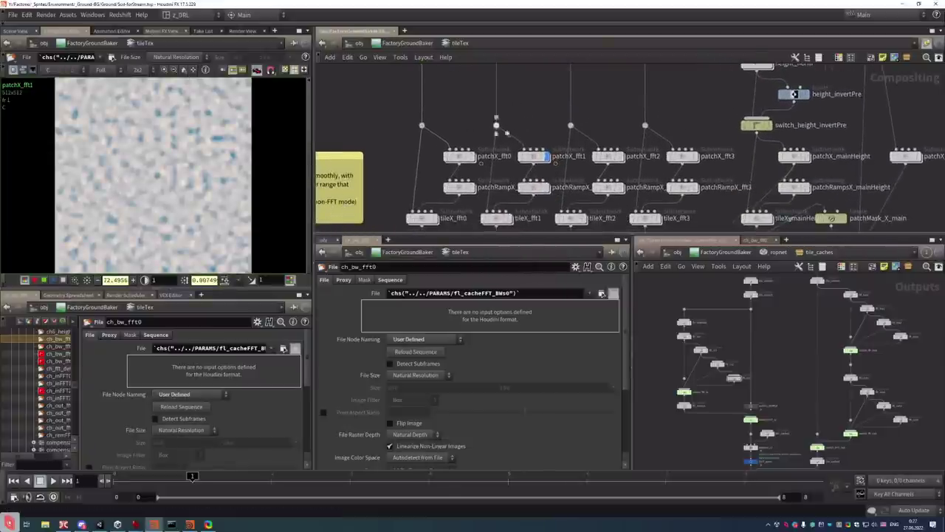
{"action": "middle_click_drag", "start_coordinate": [524, 140], "coordinate": [528, 190]}
{"action": "left_click", "coordinate": [508, 109]}
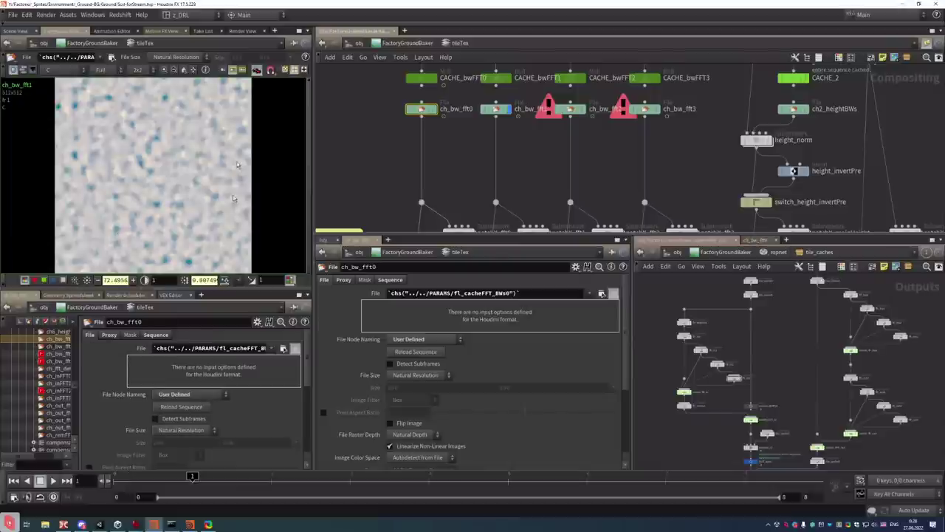
{"action": "key", "text": "f"}
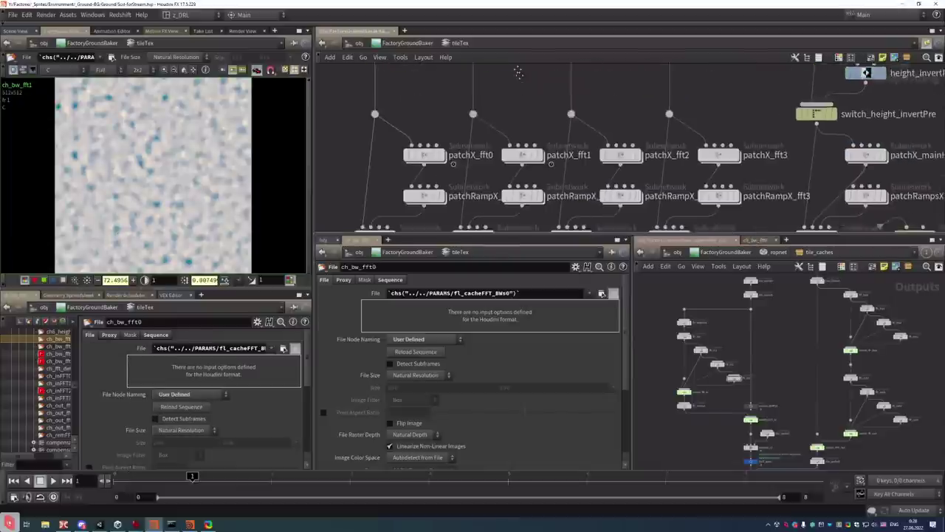
{"action": "left_click", "coordinate": [547, 166]}
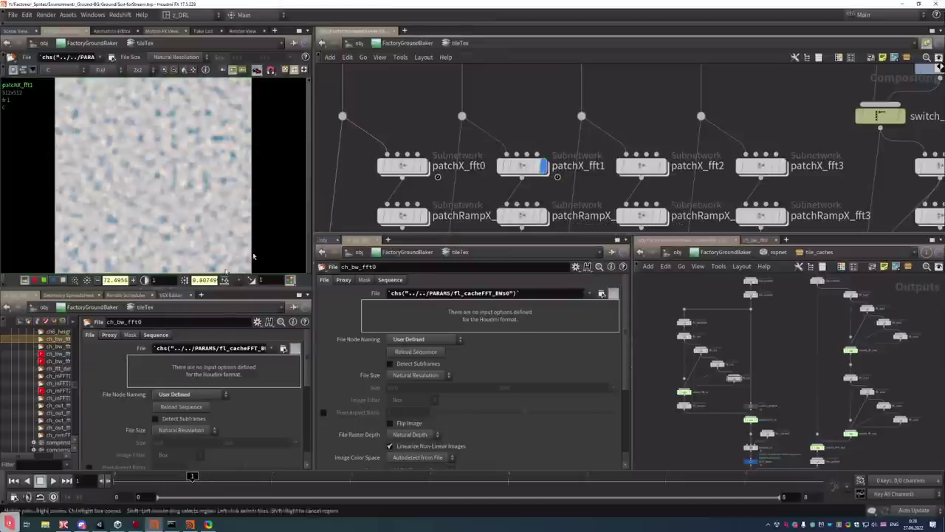
Look inside patchX_fft1, return to tileTex, and scrub to frame 5 and back to 1
{"action": "double_click", "coordinate": [523, 169]}
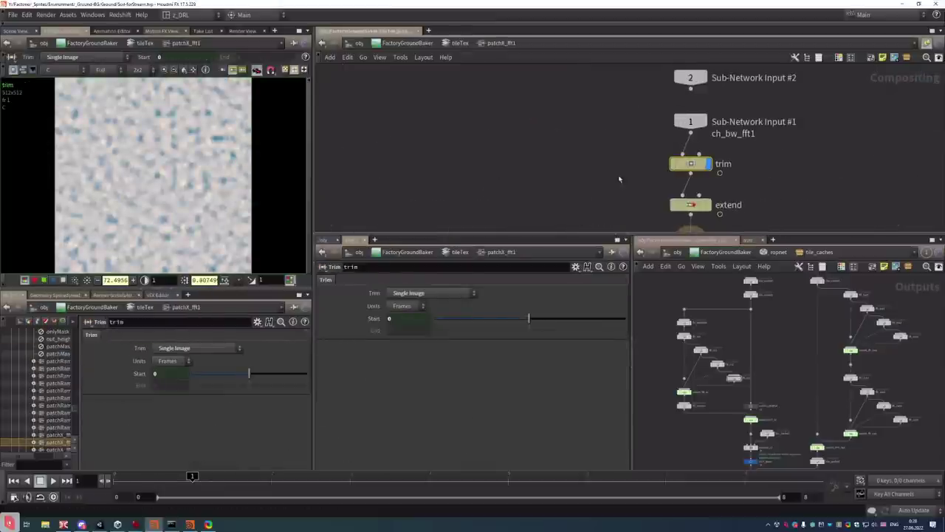
{"action": "left_click", "coordinate": [461, 42]}
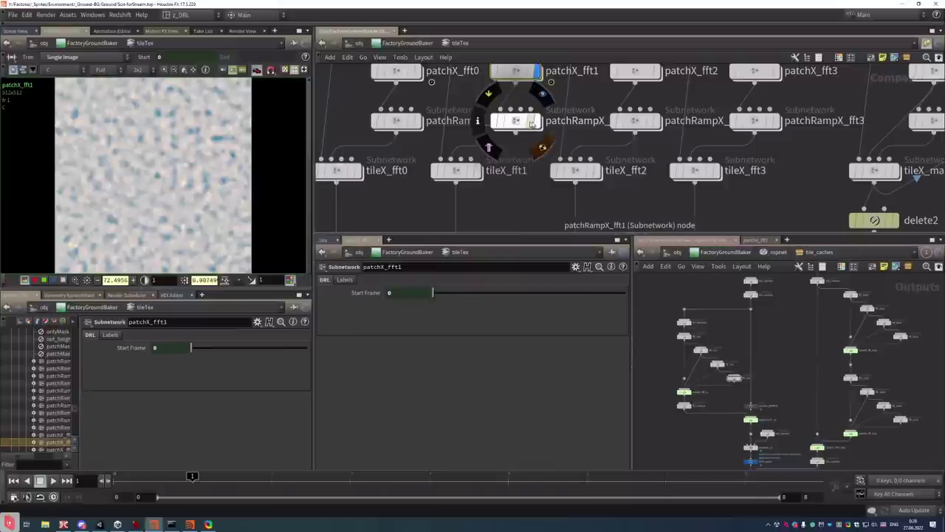
{"action": "mouse_move", "coordinate": [238, 479]}
{"action": "left_mouse_down"}
{"action": "mouse_move", "coordinate": [661, 477]}
{"action": "mouse_move", "coordinate": [191, 478]}
{"action": "left_mouse_up"}
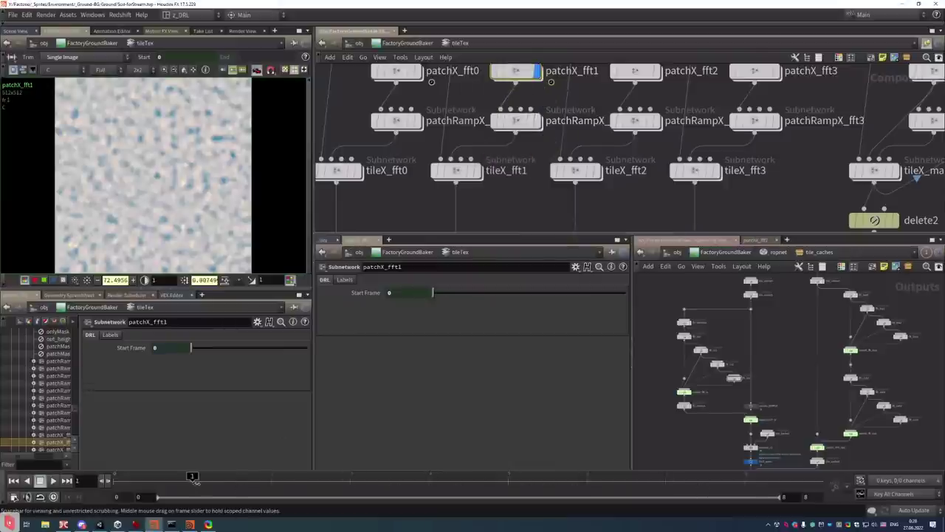
{"action": "middle_click_drag", "start_coordinate": [509, 185], "coordinate": [523, 252]}
Preview ch_bw_fft1 while stepping to frame 4 and back to frame 1
{"action": "middle_click_drag", "start_coordinate": [476, 100], "coordinate": [519, 159]}
{"action": "left_click", "coordinate": [518, 160]}
{"action": "mouse_move", "coordinate": [276, 486]}
{"action": "left_mouse_down"}
{"action": "mouse_move", "coordinate": [369, 481]}
{"action": "mouse_move", "coordinate": [460, 495]}
{"action": "mouse_move", "coordinate": [191, 480]}
{"action": "left_mouse_up"}
{"action": "middle_click_drag", "start_coordinate": [564, 186], "coordinate": [560, 97]}
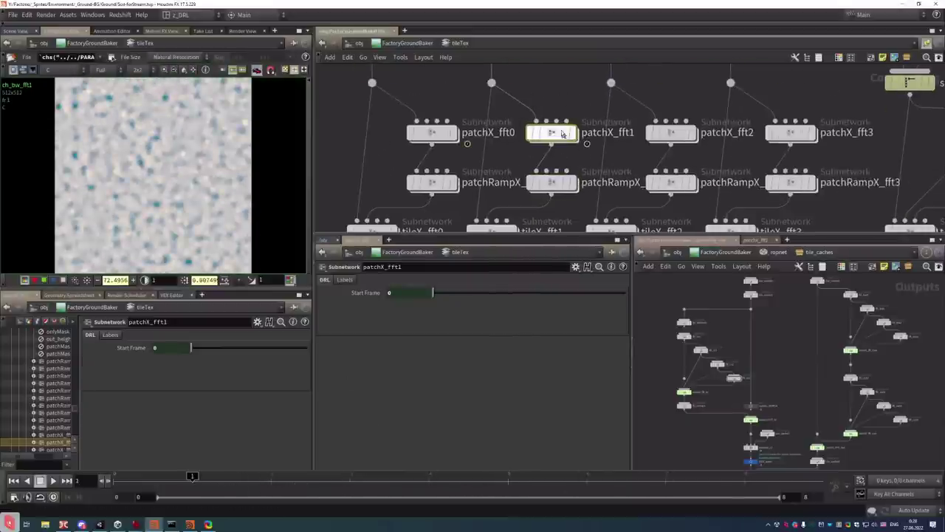
Inspect the ramp, merge and OUT nodes inside patchRampX_fft1, then return to tileTex
{"action": "double_click", "coordinate": [552, 181]}
{"action": "scroll", "coordinate": [723, 187], "scroll_direction": "up", "scroll_amount": 5}
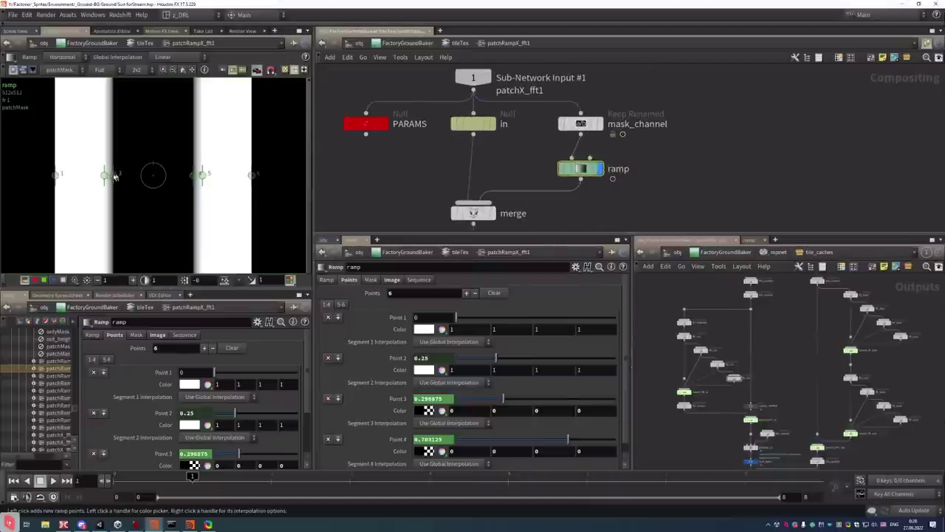
{"action": "middle_click_drag", "start_coordinate": [467, 176], "coordinate": [506, 102]}
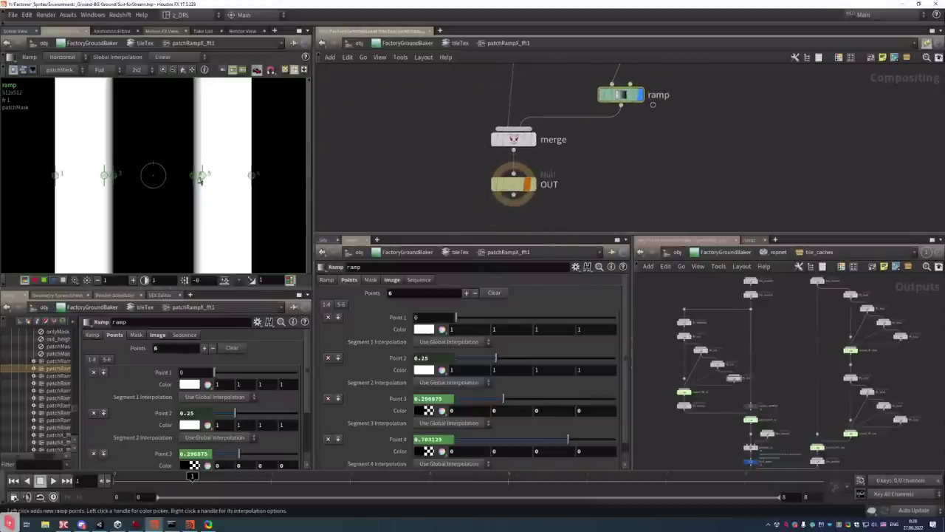
{"action": "middle_click_drag", "start_coordinate": [546, 80], "coordinate": [569, 193]}
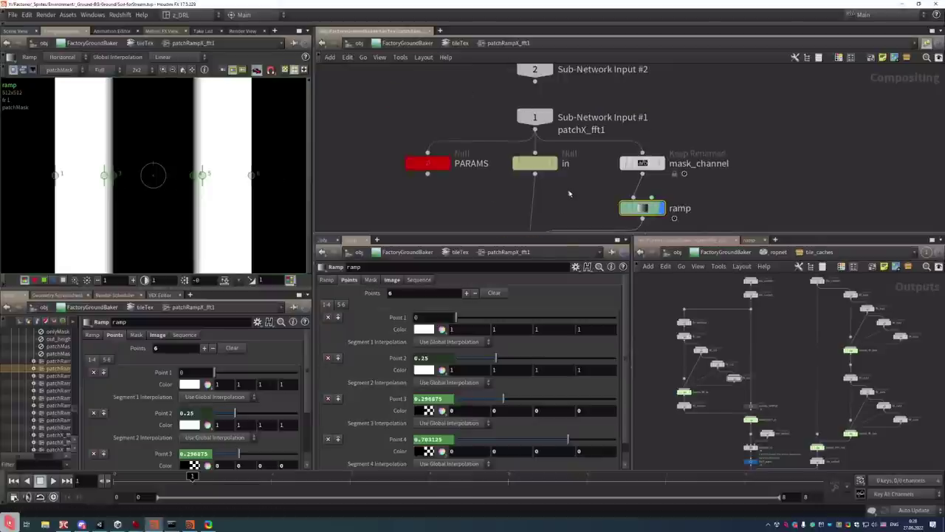
{"action": "scroll", "coordinate": [569, 193], "scroll_direction": "up", "scroll_amount": 1}
{"action": "left_click", "coordinate": [462, 44]}
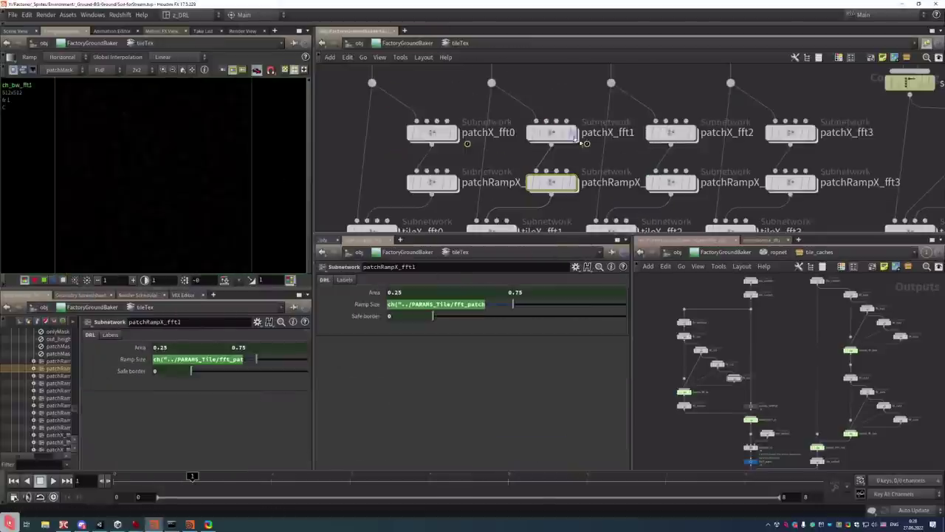
{"action": "middle_click_drag", "start_coordinate": [551, 184], "coordinate": [541, 152]}
{"action": "scroll", "coordinate": [541, 151], "scroll_direction": "down", "scroll_amount": 3}
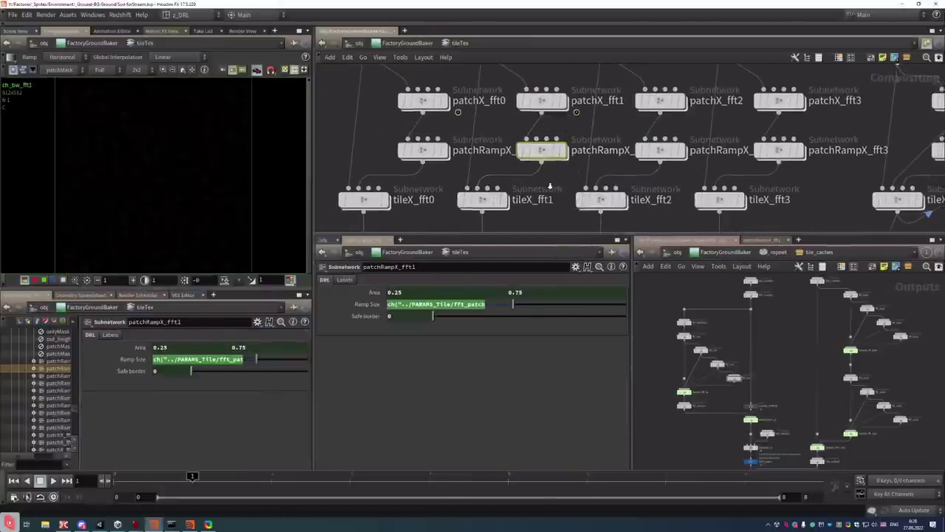
Enter tileX_fft1 and compare in_patch with patch_copyTiledPiece in the viewer
{"action": "double_click", "coordinate": [473, 195]}
{"action": "scroll", "coordinate": [631, 149], "scroll_direction": "up", "scroll_amount": 5}
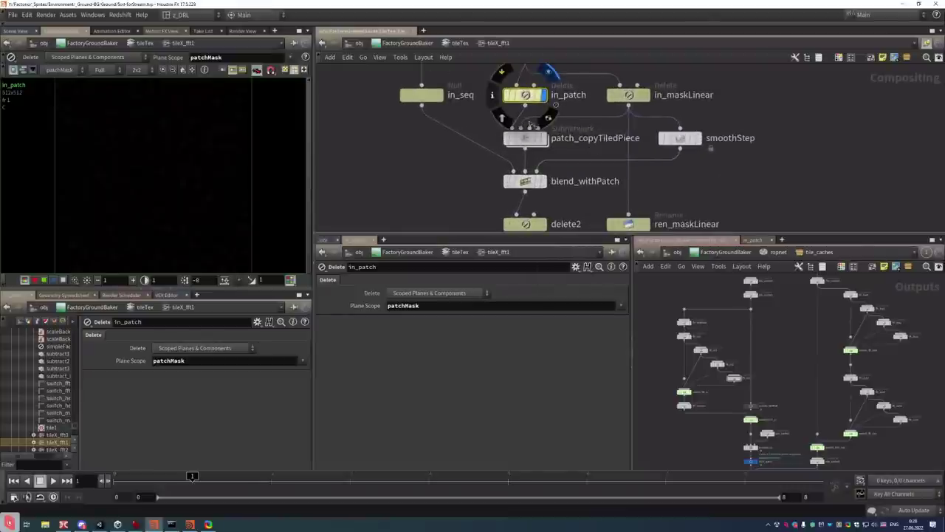
{"action": "left_click", "coordinate": [224, 280]}
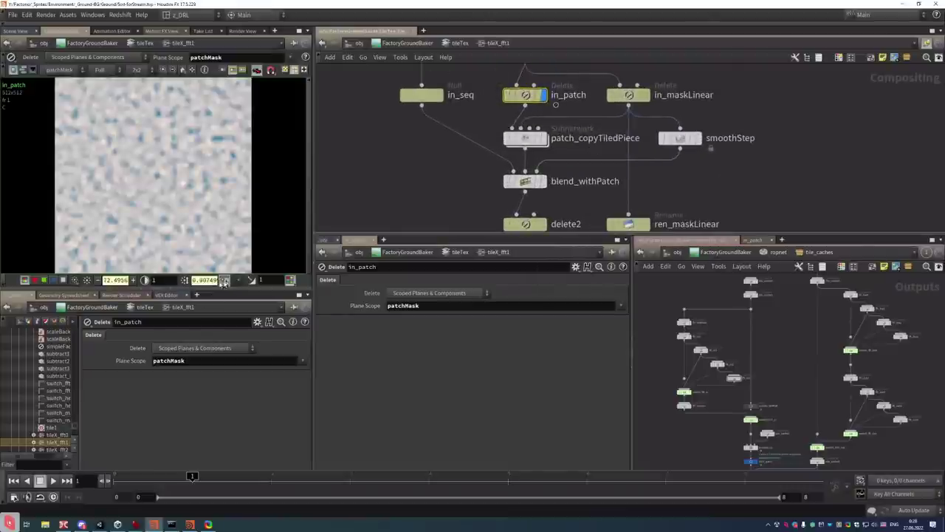
{"action": "left_click", "coordinate": [546, 139]}
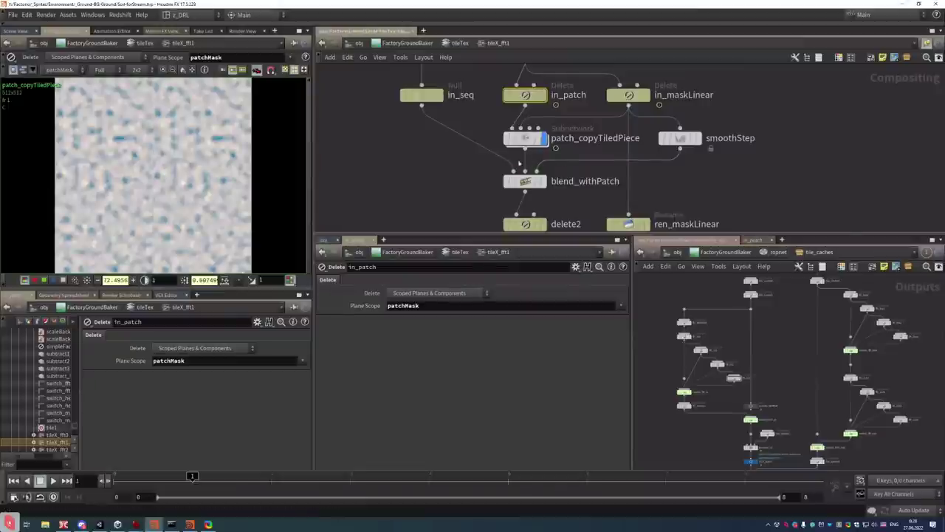
{"action": "left_click", "coordinate": [545, 95]}
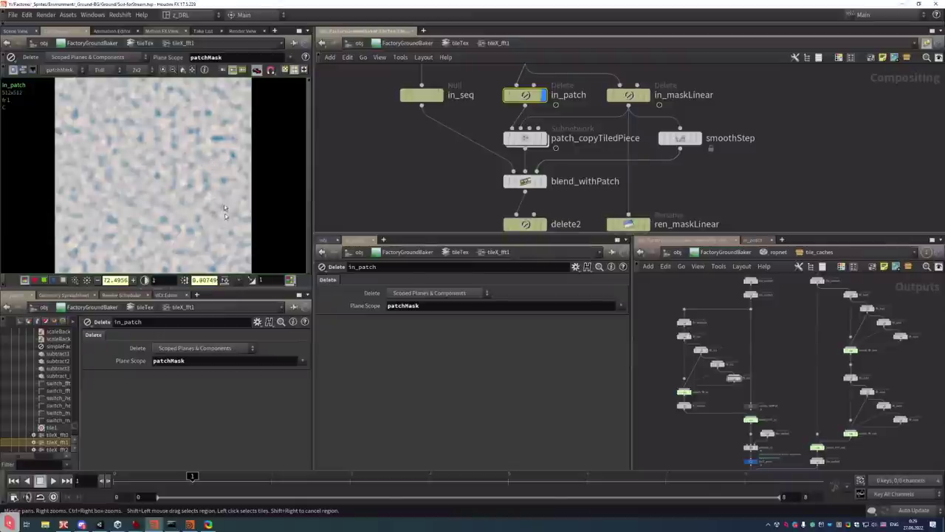
{"action": "left_click", "coordinate": [546, 139]}
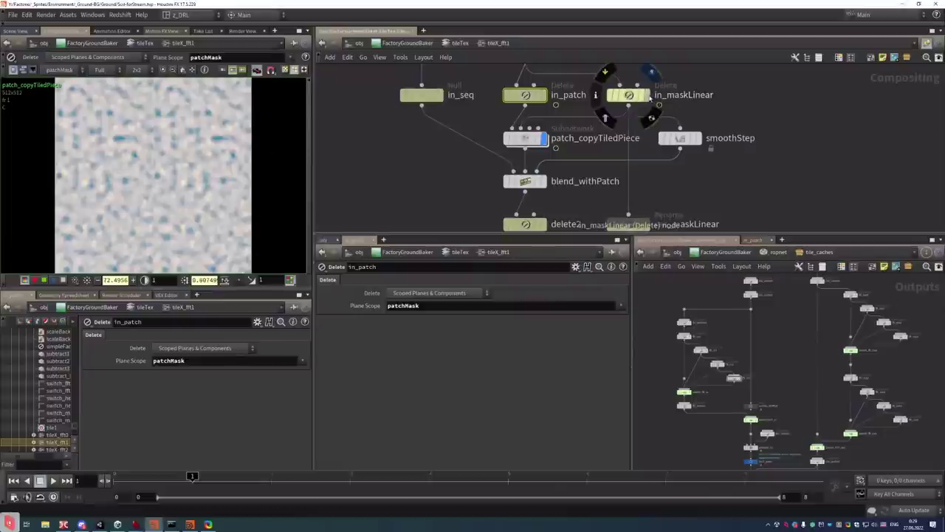
Check the in_maskLinear mask, then in_patch in colour and patch_copyTiledPiece again
{"action": "left_click", "coordinate": [648, 96]}
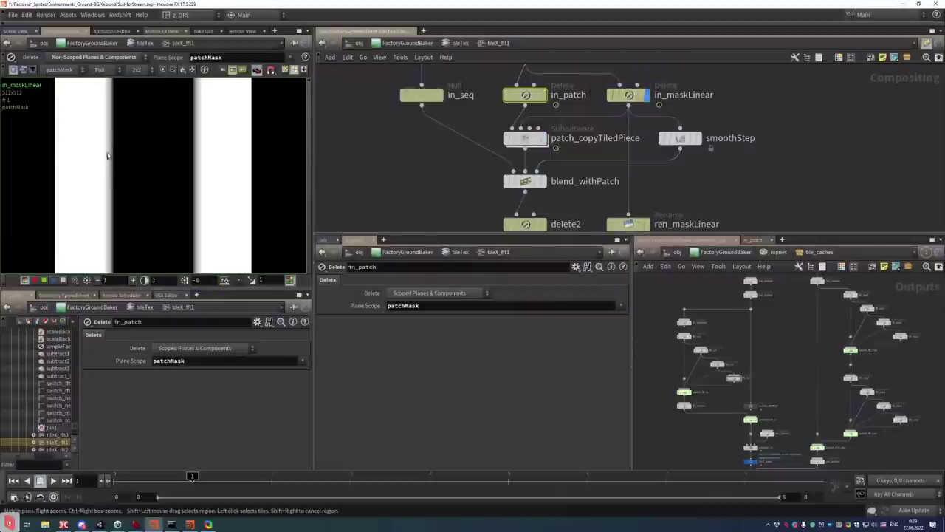
{"action": "left_click", "coordinate": [545, 94]}
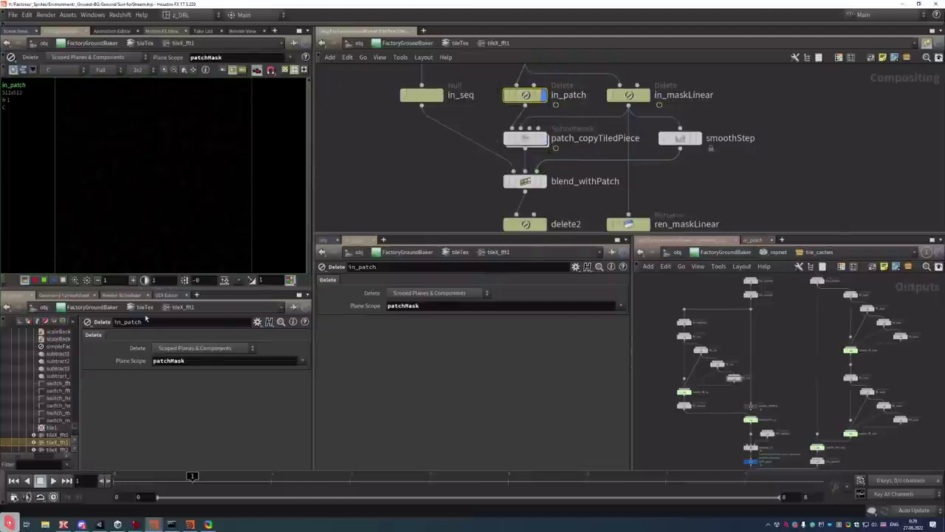
{"action": "left_click", "coordinate": [224, 280]}
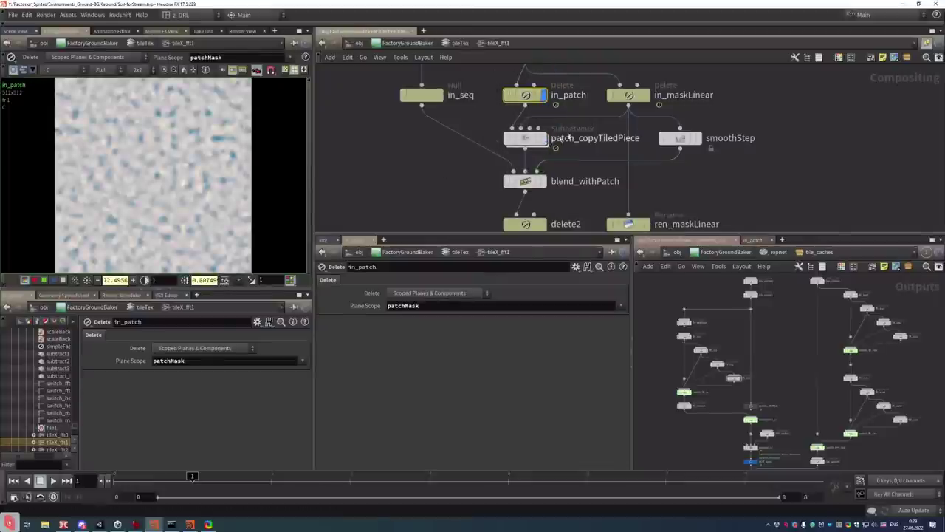
{"action": "scroll", "coordinate": [554, 159], "scroll_direction": "up", "scroll_amount": 2}
{"action": "left_click", "coordinate": [547, 168]}
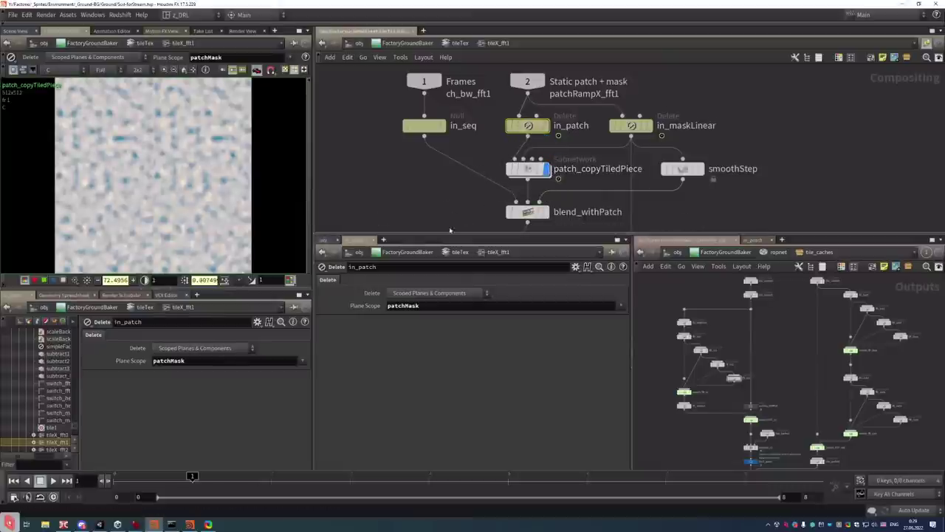
Preview the blend_withPatch result while scrubbing from frame 3 to frame 8
{"action": "middle_click_drag", "start_coordinate": [450, 231], "coordinate": [472, 158]}
{"action": "left_click", "coordinate": [548, 140]}
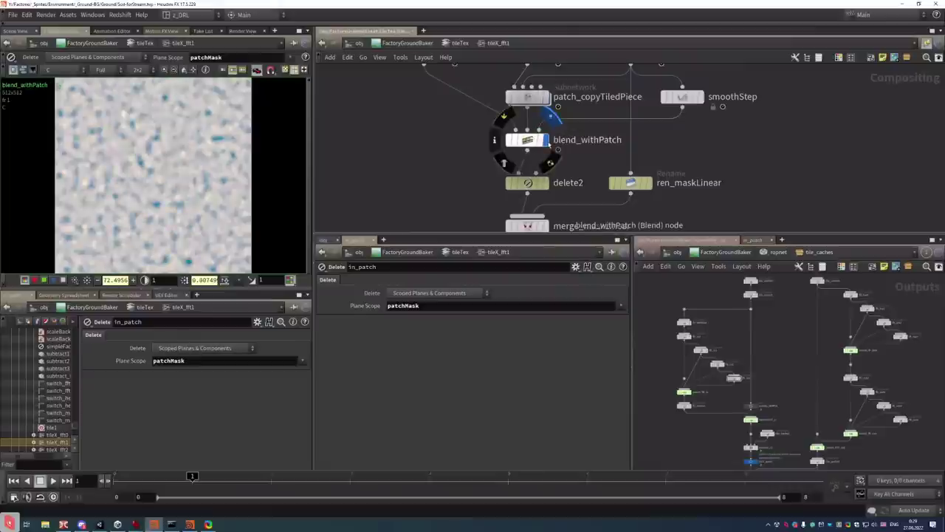
{"action": "mouse_move", "coordinate": [210, 486]}
{"action": "left_mouse_down"}
{"action": "mouse_move", "coordinate": [203, 483]}
{"action": "mouse_move", "coordinate": [647, 500]}
{"action": "mouse_move", "coordinate": [270, 509]}
{"action": "mouse_move", "coordinate": [579, 511]}
{"action": "mouse_move", "coordinate": [152, 513]}
{"action": "mouse_move", "coordinate": [389, 512]}
{"action": "left_mouse_up"}
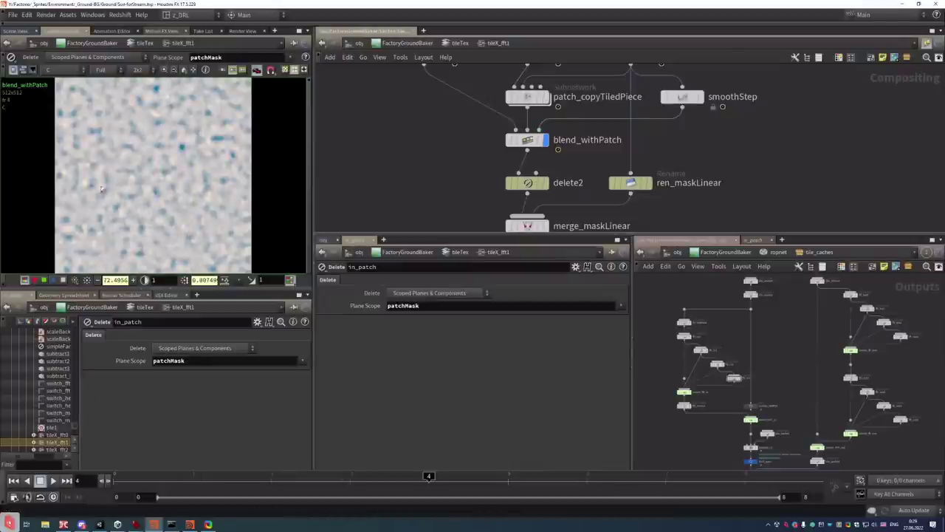
{"action": "mouse_move", "coordinate": [441, 482]}
{"action": "left_mouse_down"}
{"action": "mouse_move", "coordinate": [189, 478]}
{"action": "mouse_move", "coordinate": [350, 479]}
{"action": "left_mouse_up"}
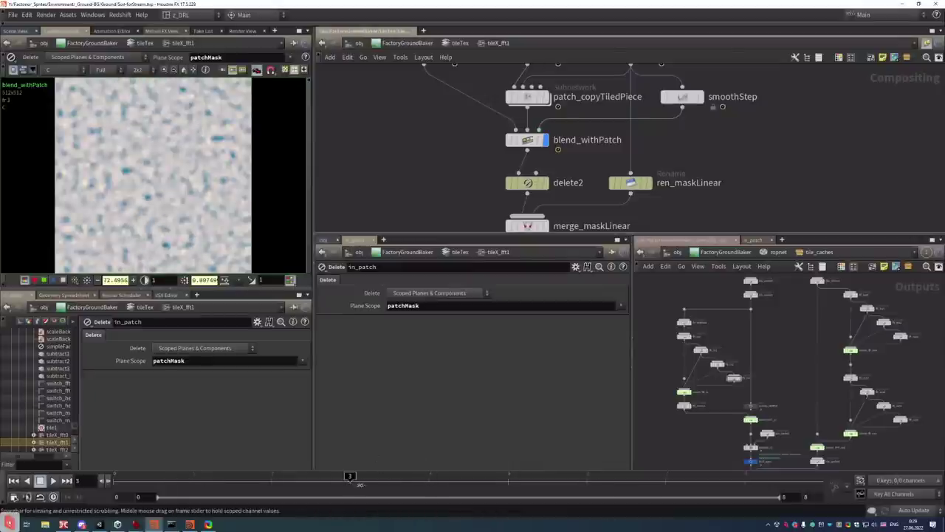
{"action": "scroll", "coordinate": [369, 170], "scroll_direction": "up", "scroll_amount": 2}
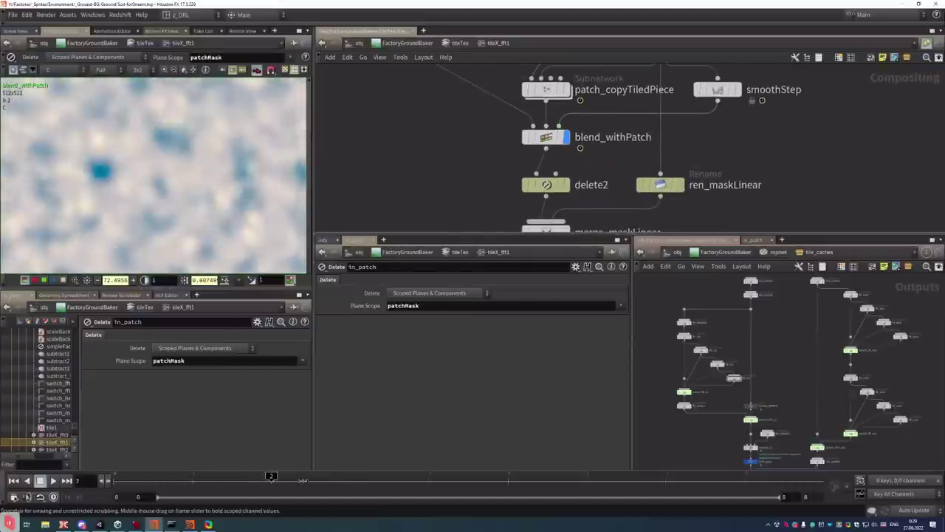
{"action": "mouse_move", "coordinate": [666, 478]}
{"action": "left_mouse_down"}
{"action": "mouse_move", "coordinate": [730, 496]}
{"action": "mouse_move", "coordinate": [194, 496]}
{"action": "left_mouse_up"}
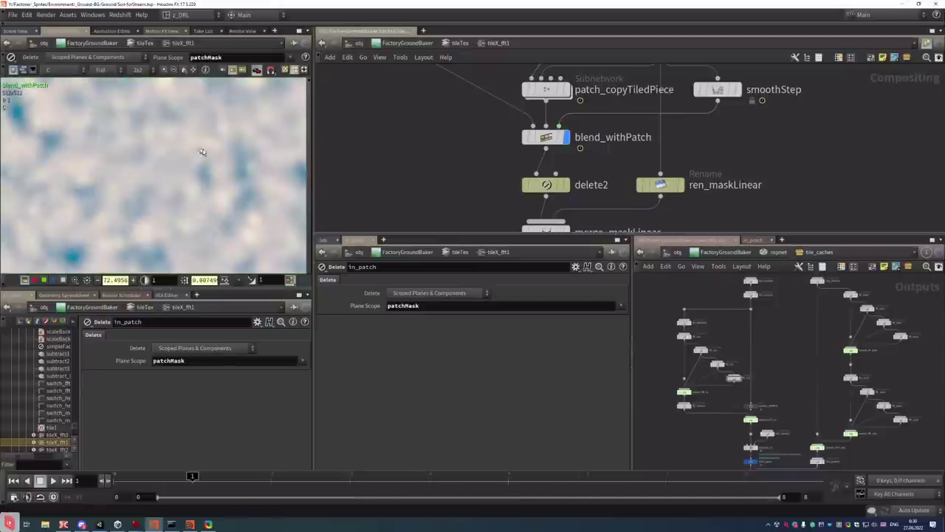
{"action": "scroll", "coordinate": [200, 145], "scroll_direction": "down", "scroll_amount": 3}
{"action": "scroll", "coordinate": [409, 126], "scroll_direction": "down", "scroll_amount": 3}
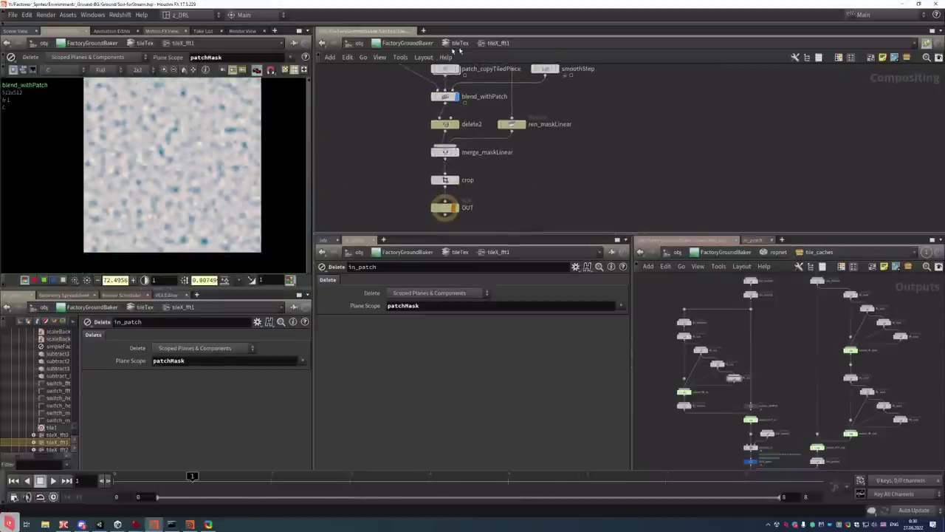
Go up to tileTex and preview tileY_fft1 with its parameters shown
{"action": "key", "text": "u"}
{"action": "middle_click_drag", "start_coordinate": [533, 217], "coordinate": [518, 156]}
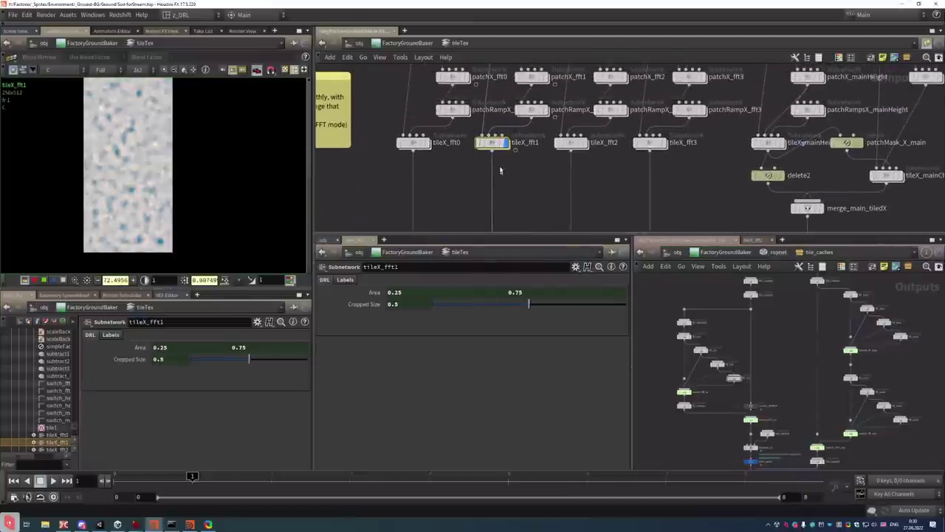
{"action": "scroll", "coordinate": [498, 171], "scroll_direction": "down", "scroll_amount": 5}
{"action": "middle_click_drag", "start_coordinate": [514, 181], "coordinate": [514, 154]}
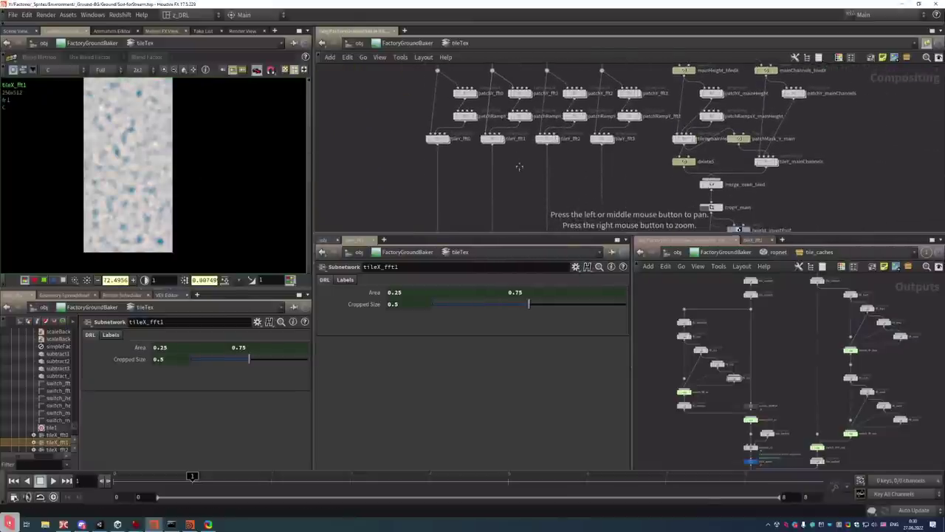
{"action": "left_click", "coordinate": [495, 140]}
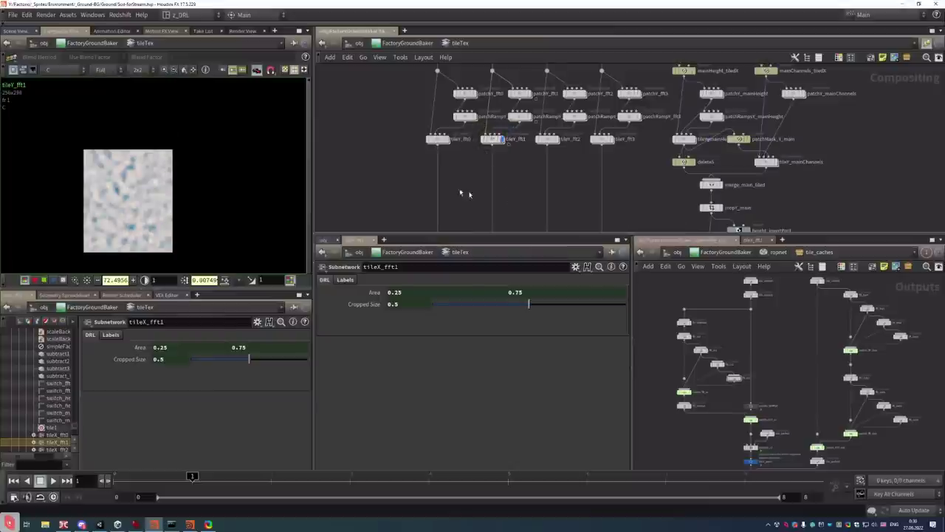
{"action": "scroll", "coordinate": [460, 166], "scroll_direction": "up", "scroll_amount": 6}
{"action": "middle_click_drag", "start_coordinate": [592, 123], "coordinate": [580, 177]}
{"action": "left_click", "coordinate": [543, 145]}
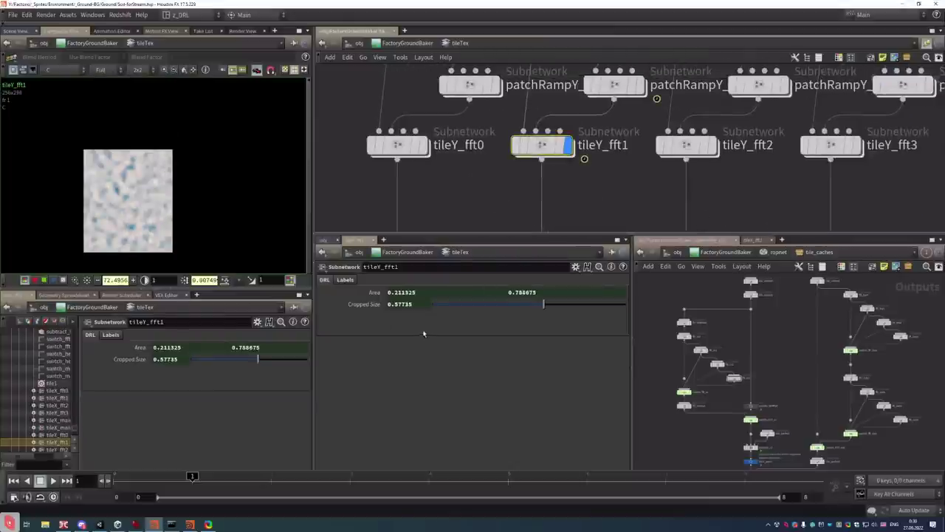
{"action": "scroll", "coordinate": [177, 234], "scroll_direction": "up", "scroll_amount": 2}
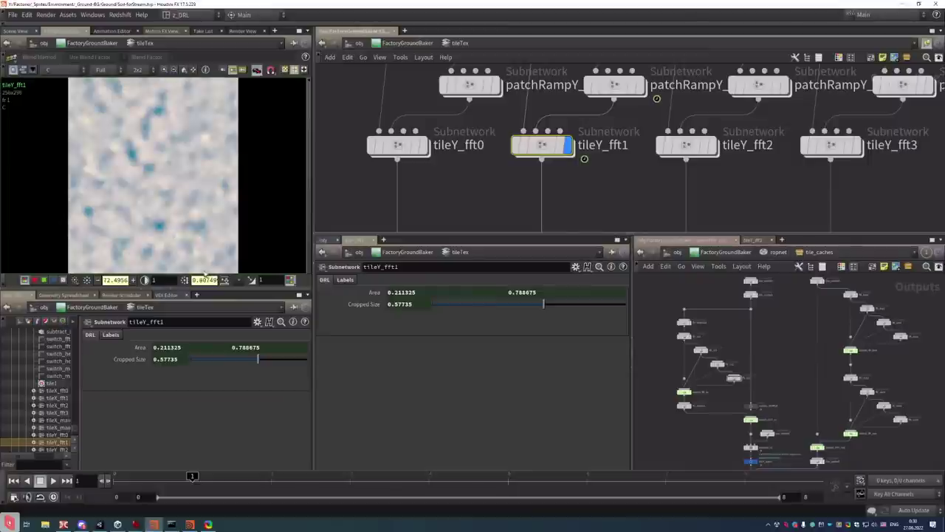
Scrub frames 3 to 7, return to frame 1, then compare tileY_fft0 against tileY_fft1
{"action": "left_click_drag", "start_coordinate": [199, 477], "coordinate": [651, 484]}
{"action": "mouse_move", "coordinate": [754, 489]}
{"action": "left_mouse_down"}
{"action": "mouse_move", "coordinate": [306, 489]}
{"action": "mouse_move", "coordinate": [470, 500]}
{"action": "left_mouse_up"}
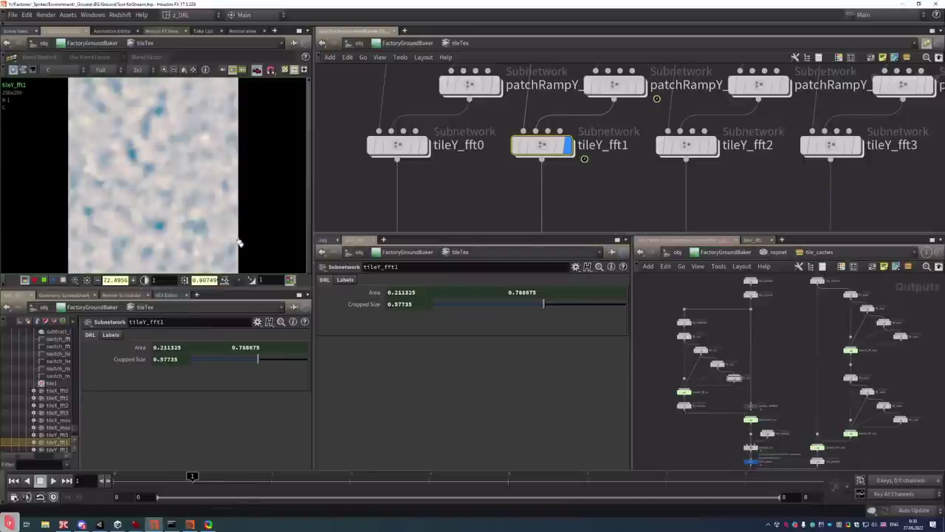
{"action": "key", "text": "ctrl+Up"}
{"action": "scroll", "coordinate": [281, 213], "scroll_direction": "up", "scroll_amount": 3}
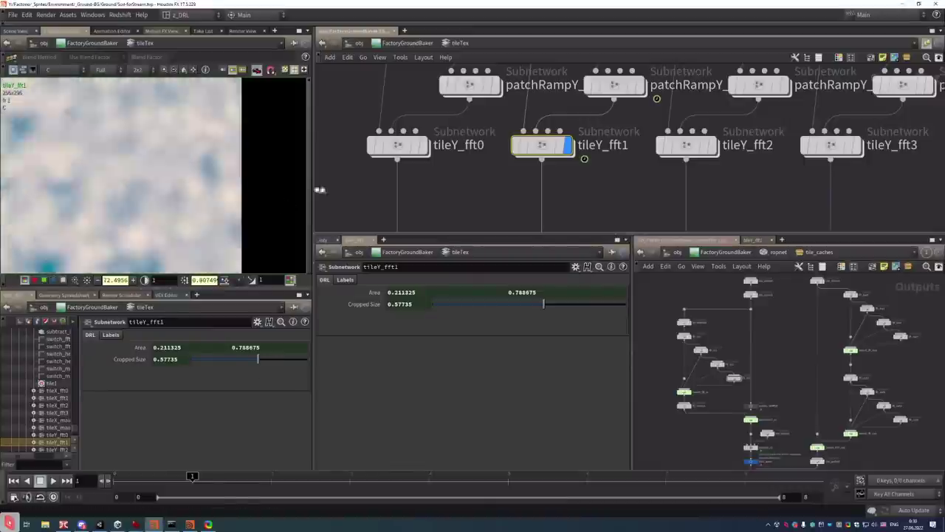
{"action": "scroll", "coordinate": [220, 180], "scroll_direction": "down", "scroll_amount": 5}
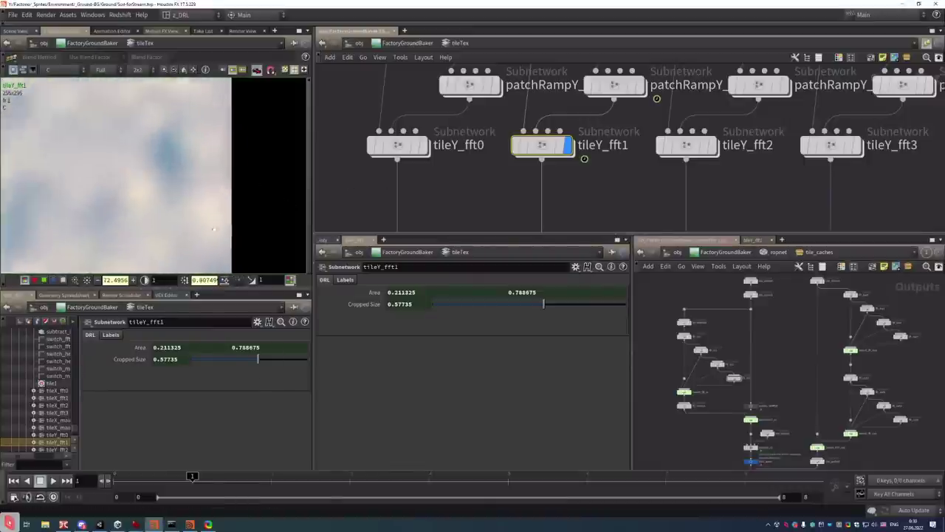
{"action": "scroll", "coordinate": [223, 182], "scroll_direction": "up", "scroll_amount": 4}
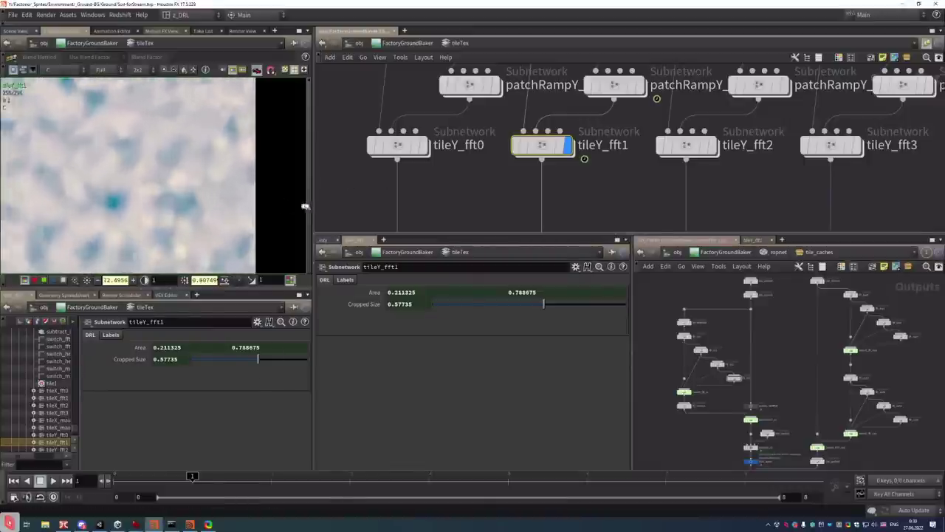
{"action": "scroll", "coordinate": [267, 189], "scroll_direction": "up", "scroll_amount": 3}
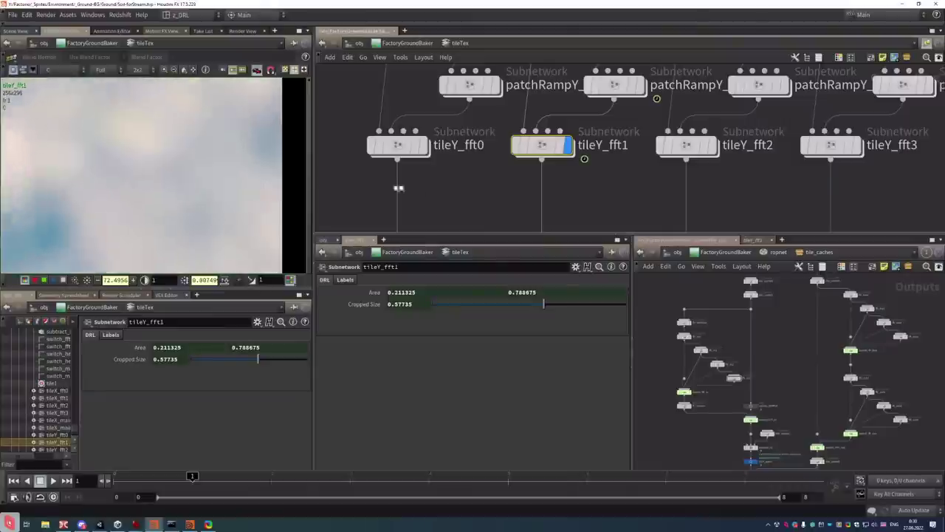
{"action": "scroll", "coordinate": [200, 207], "scroll_direction": "down", "scroll_amount": 4}
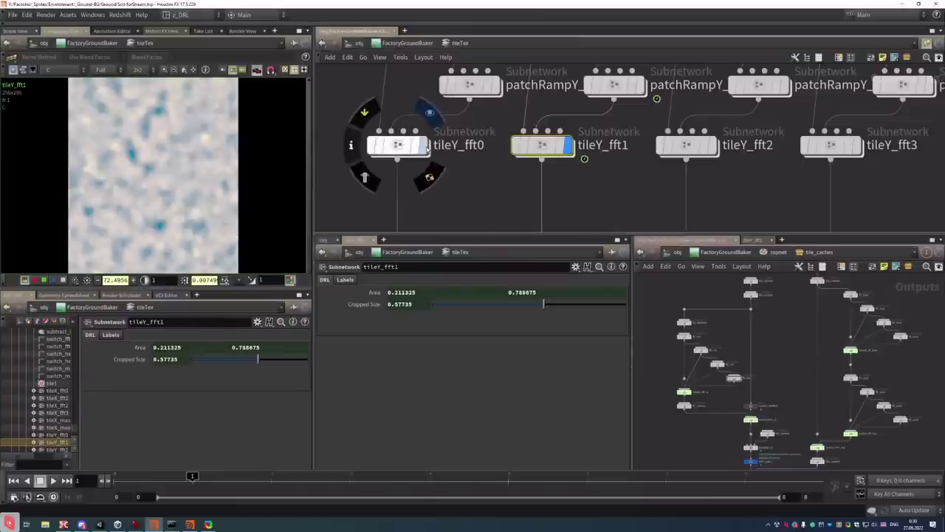
{"action": "left_click", "coordinate": [428, 151]}
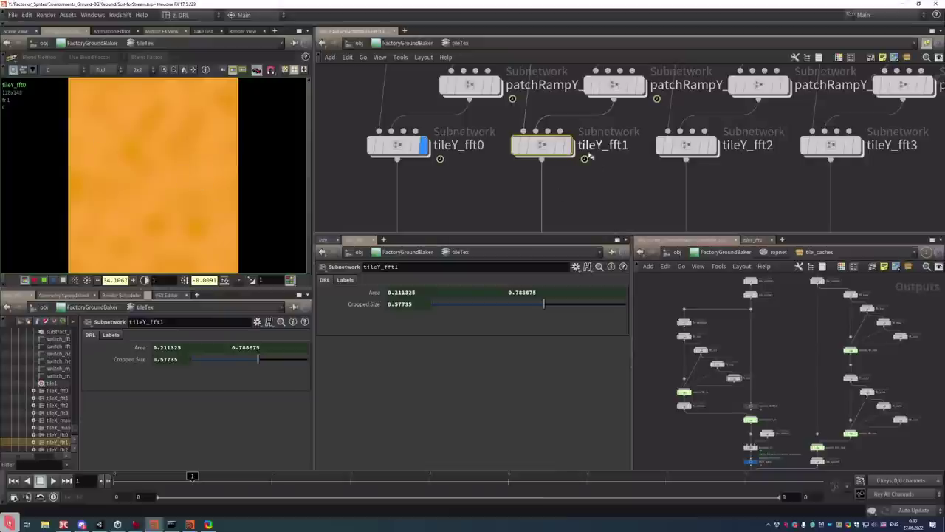
{"action": "left_click", "coordinate": [566, 145]}
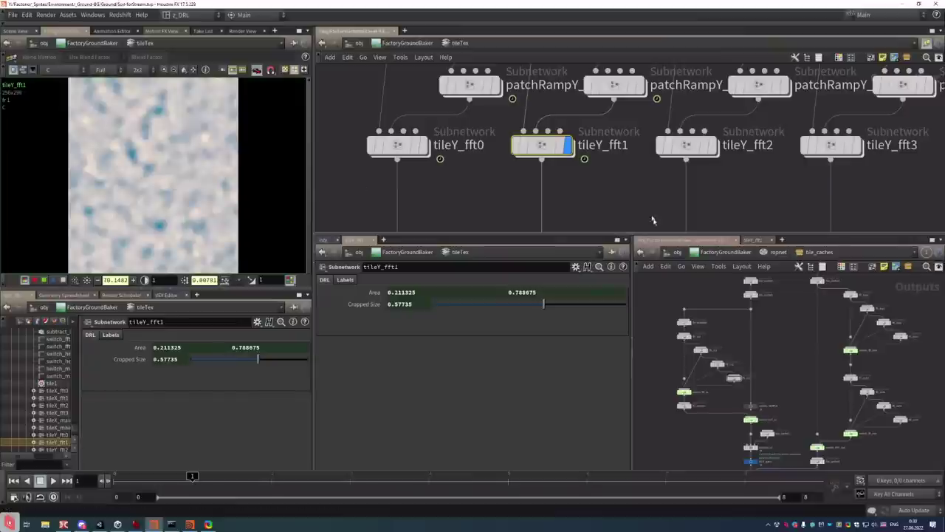
Display ch4_mainTiled and step through its frames starting from frame 3
{"action": "scroll", "coordinate": [636, 220], "scroll_direction": "down", "scroll_amount": 6}
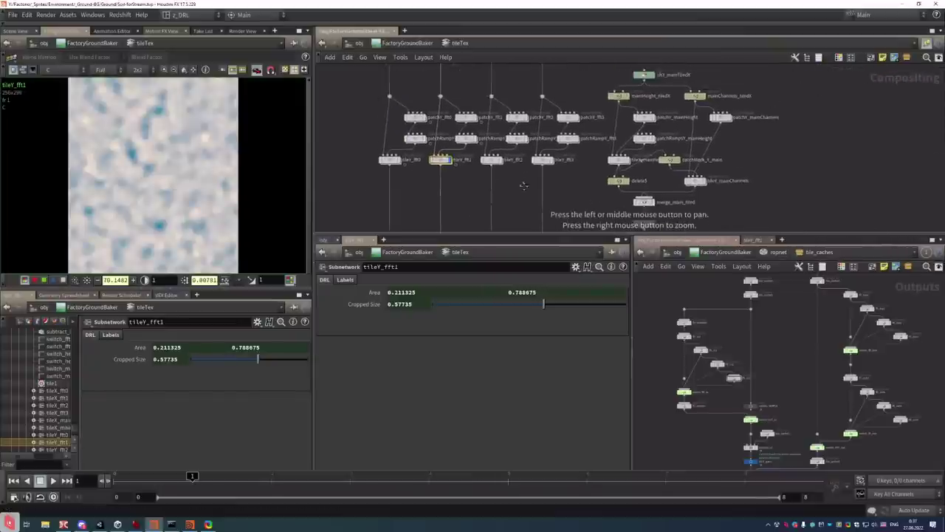
{"action": "scroll", "coordinate": [488, 187], "scroll_direction": "up", "scroll_amount": 5}
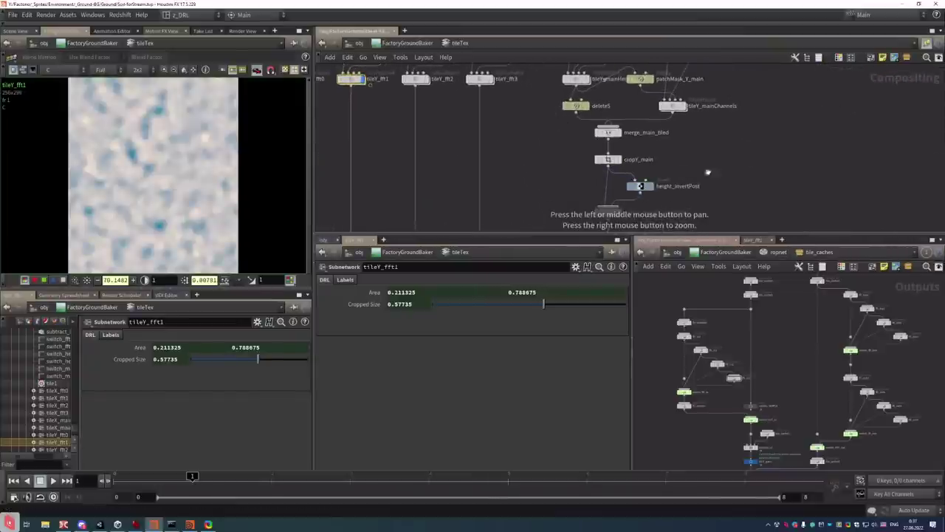
{"action": "scroll", "coordinate": [548, 137], "scroll_direction": "down", "scroll_amount": 3}
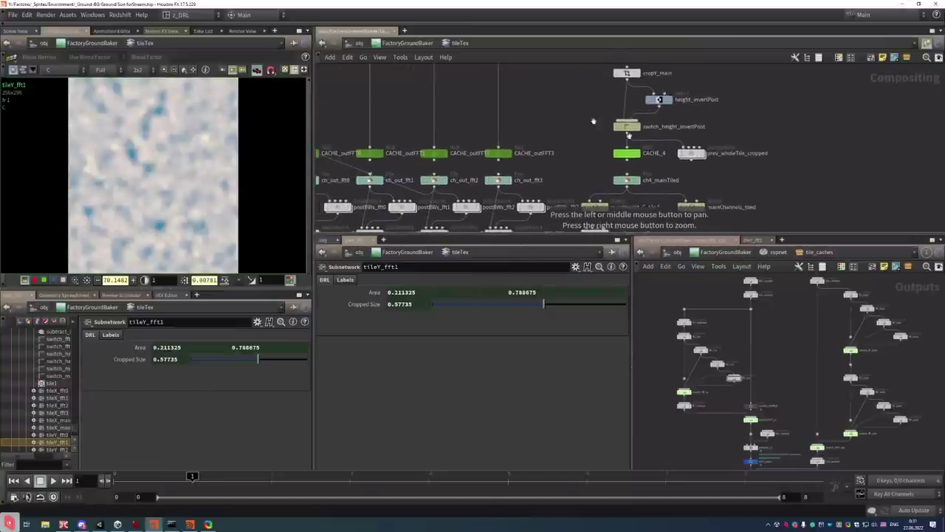
{"action": "scroll", "coordinate": [632, 137], "scroll_direction": "up", "scroll_amount": 5}
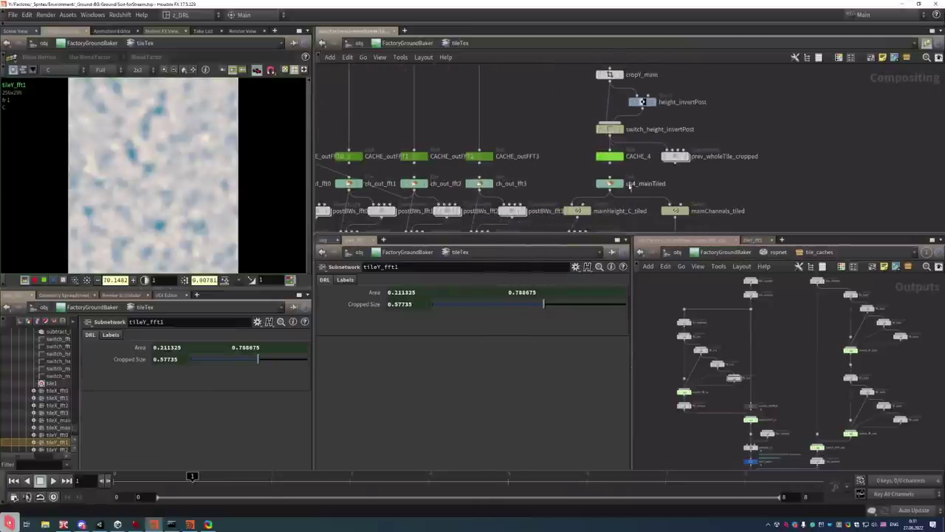
{"action": "left_click", "coordinate": [624, 188]}
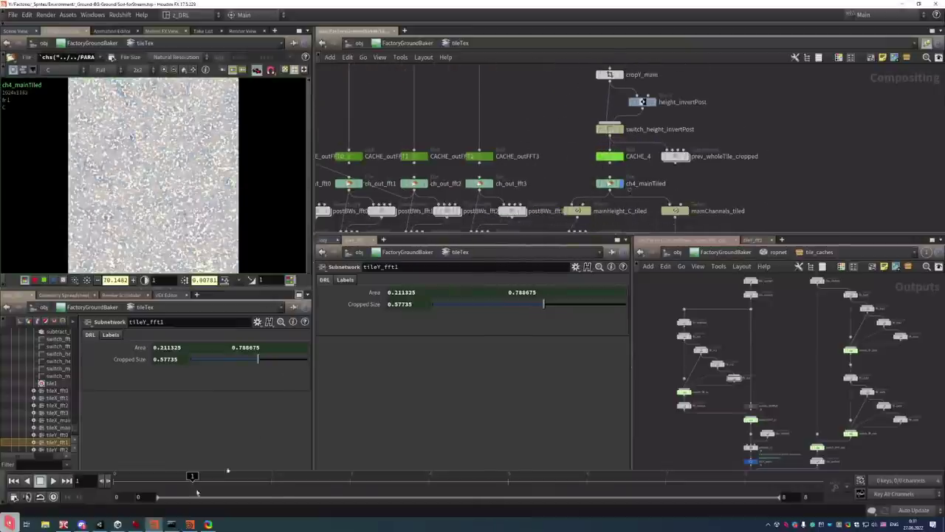
{"action": "left_click", "coordinate": [414, 484]}
{"action": "mouse_move", "coordinate": [414, 488]}
{"action": "left_mouse_down"}
{"action": "mouse_move", "coordinate": [508, 487]}
{"action": "mouse_move", "coordinate": [271, 494]}
{"action": "left_mouse_up"}
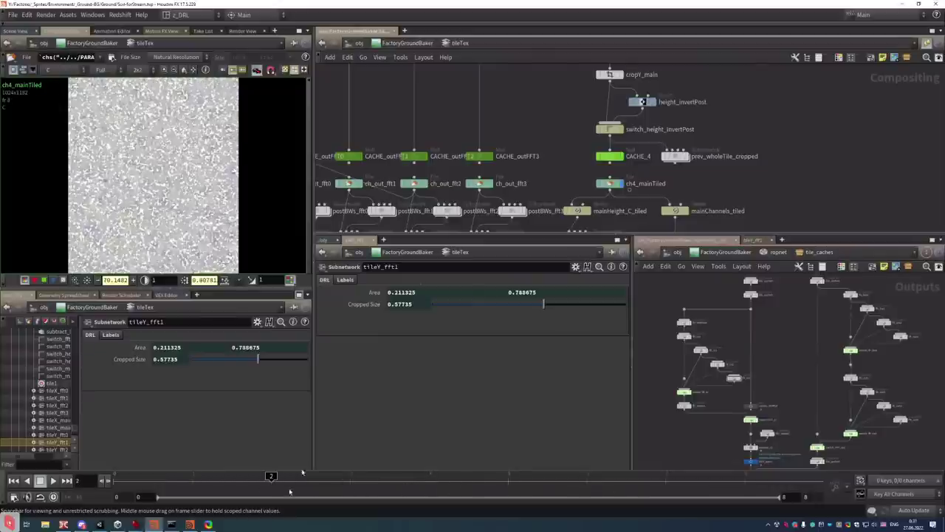
Compare ch_out_fft0, with rescaled viewer brightness, and ch_out_fft1 at frame 3
{"action": "scroll", "coordinate": [443, 150], "scroll_direction": "up", "scroll_amount": 3}
{"action": "left_click", "coordinate": [446, 148]}
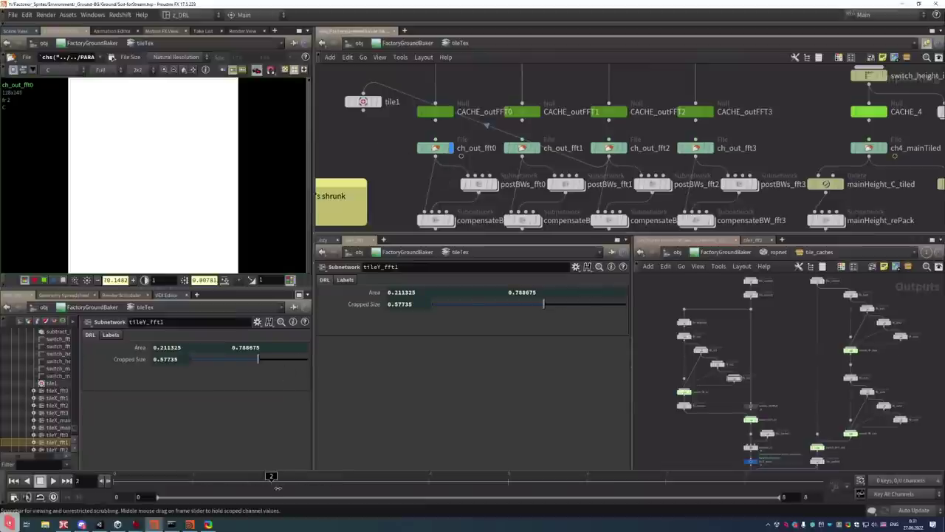
{"action": "left_click", "coordinate": [228, 280]}
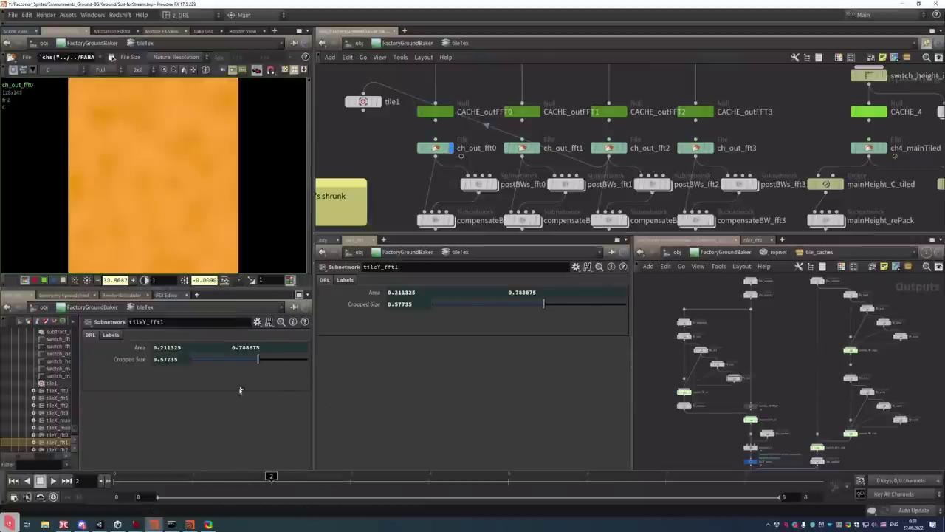
{"action": "left_click", "coordinate": [534, 148]}
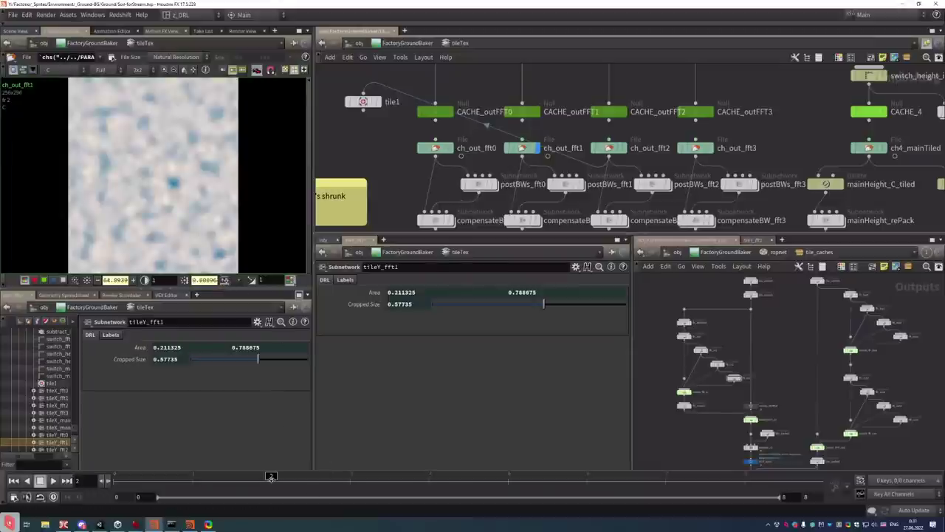
{"action": "left_click_drag", "start_coordinate": [271, 476], "coordinate": [350, 477]}
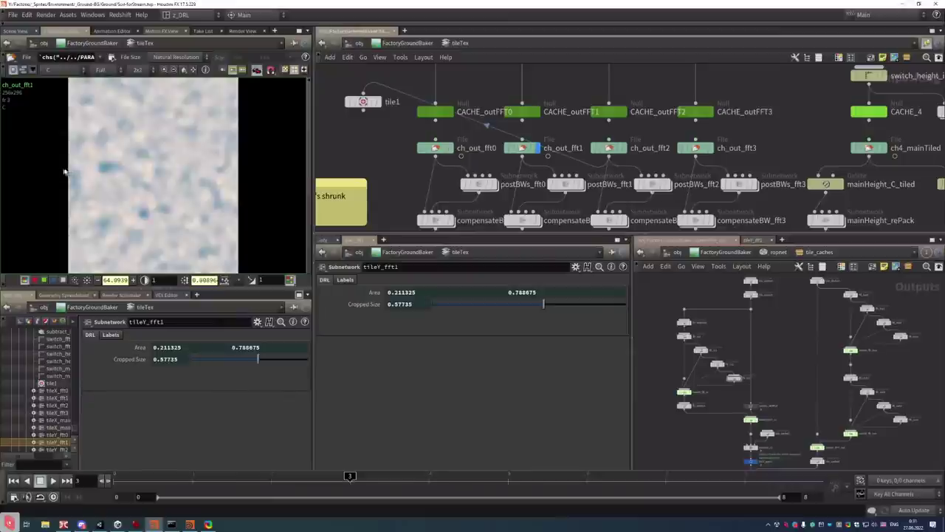
Display the ch4_mainTiled texture again and check another frame
{"action": "middle_click_drag", "start_coordinate": [507, 151], "coordinate": [443, 158]}
{"action": "scroll", "coordinate": [638, 144], "scroll_direction": "up", "scroll_amount": 3}
{"action": "left_click", "coordinate": [633, 138]}
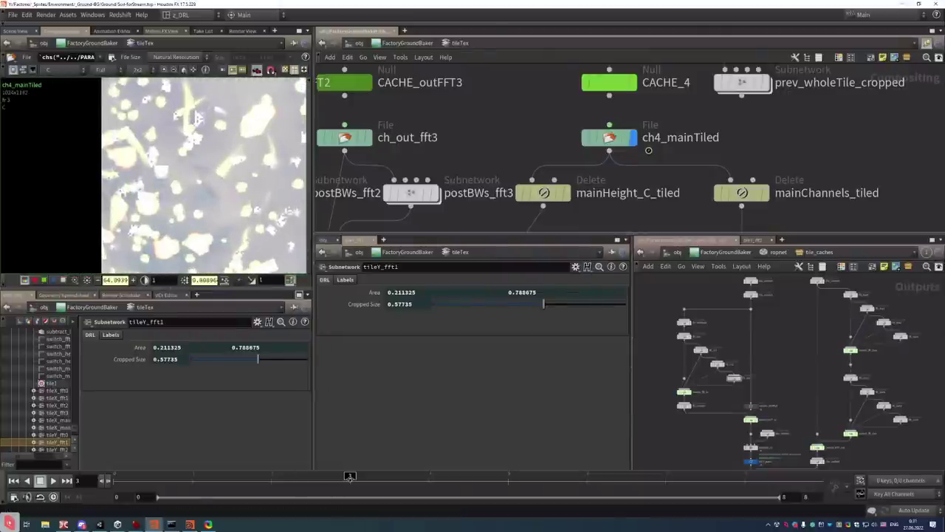
{"action": "mouse_move", "coordinate": [350, 477]}
{"action": "left_mouse_down"}
{"action": "mouse_move", "coordinate": [223, 485]}
{"action": "mouse_move", "coordinate": [431, 500]}
{"action": "mouse_move", "coordinate": [221, 497]}
{"action": "mouse_move", "coordinate": [279, 491]}
{"action": "mouse_move", "coordinate": [642, 500]}
{"action": "mouse_move", "coordinate": [349, 498]}
{"action": "left_mouse_up"}
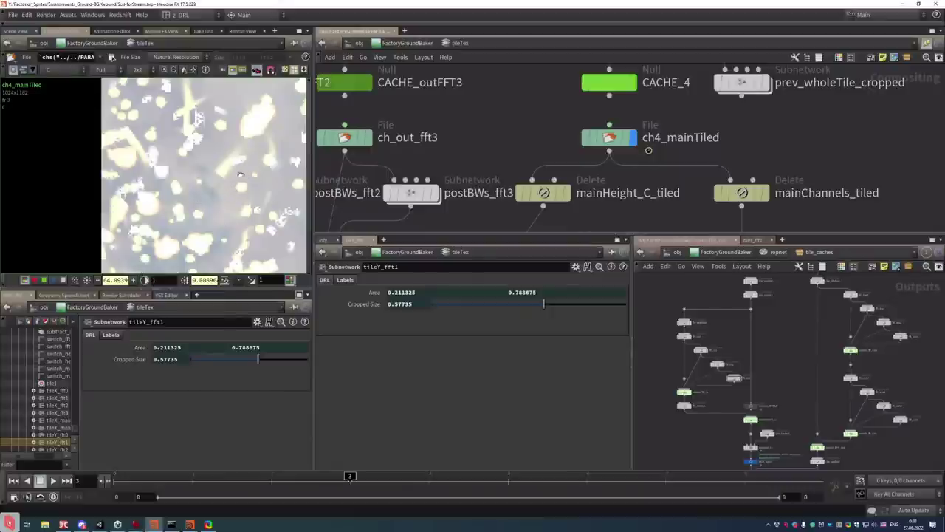
Select ch4_mainTiled to review its file settings
{"action": "scroll", "coordinate": [233, 186], "scroll_direction": "down", "scroll_amount": 5}
{"action": "scroll", "coordinate": [234, 186], "scroll_direction": "up", "scroll_amount": 3}
{"action": "scroll", "coordinate": [169, 222], "scroll_direction": "down", "scroll_amount": 4}
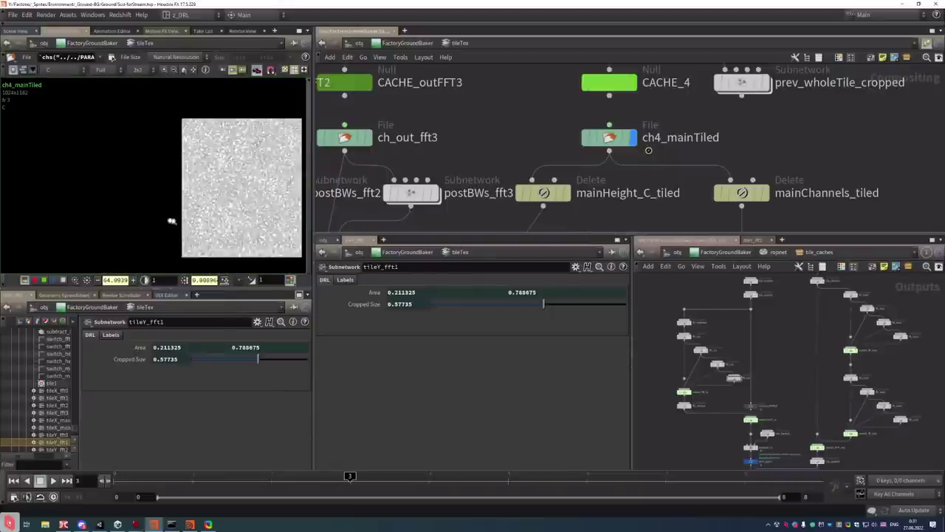
{"action": "scroll", "coordinate": [147, 163], "scroll_direction": "up", "scroll_amount": 5}
{"action": "scroll", "coordinate": [148, 163], "scroll_direction": "down", "scroll_amount": 4}
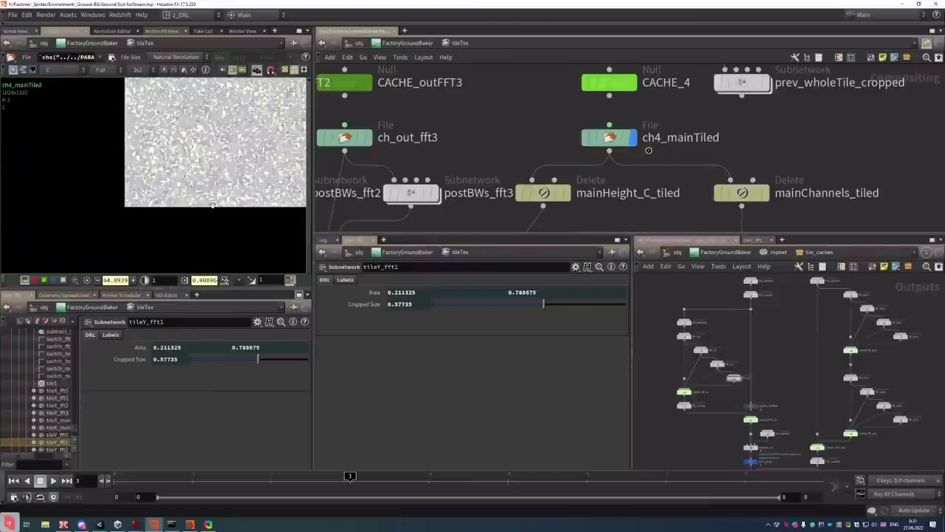
{"action": "scroll", "coordinate": [558, 127], "scroll_direction": "down", "scroll_amount": 2}
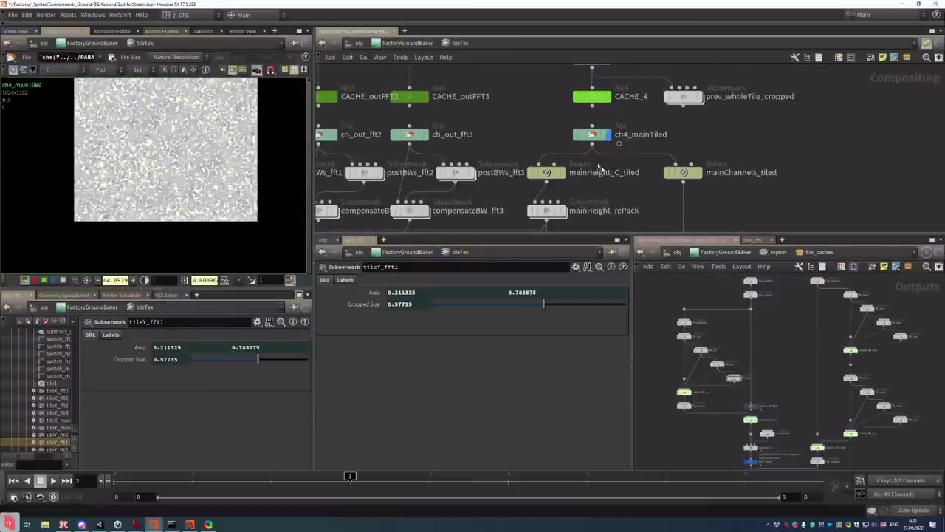
{"action": "scroll", "coordinate": [533, 107], "scroll_direction": "up", "scroll_amount": 3}
{"action": "left_click", "coordinate": [630, 157]}
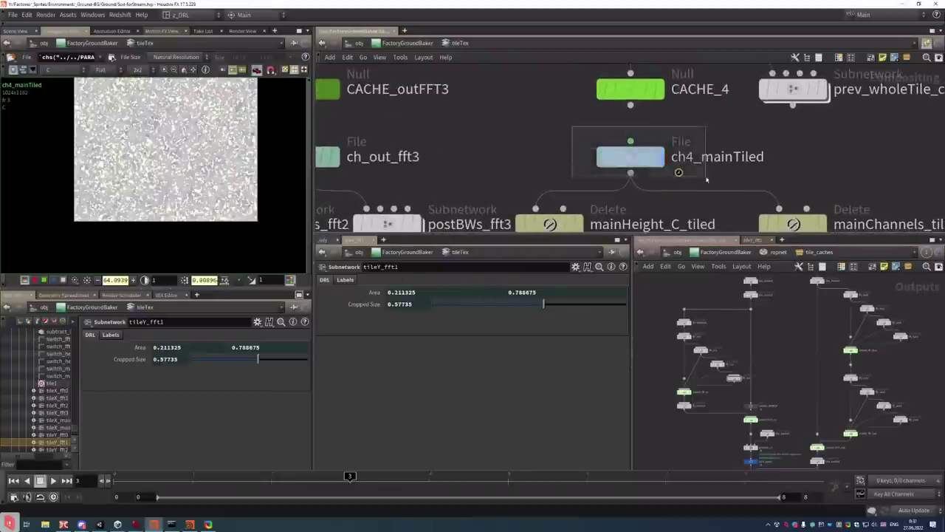
Select ch_out_fft0 and view its cached image info
{"action": "scroll", "coordinate": [561, 148], "scroll_direction": "down", "scroll_amount": 3}
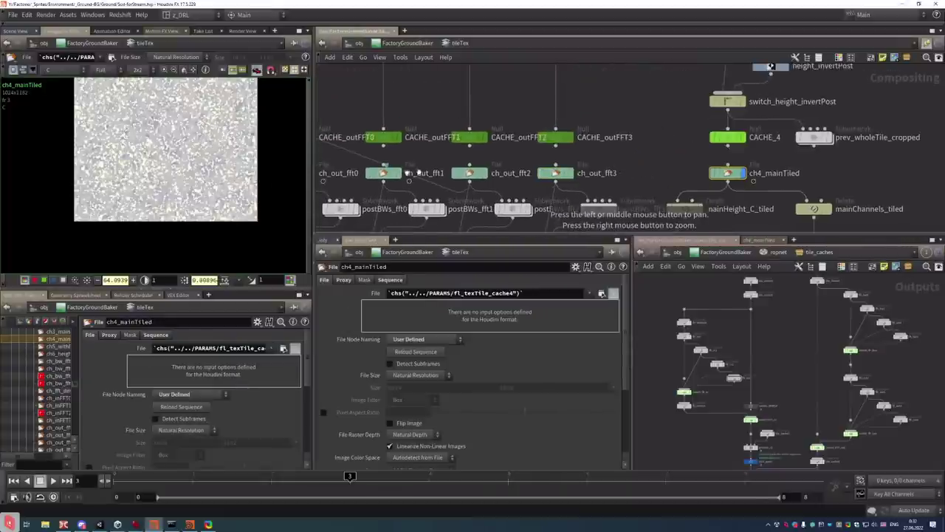
{"action": "scroll", "coordinate": [458, 177], "scroll_direction": "up", "scroll_amount": 3}
{"action": "left_click", "coordinate": [443, 172]}
{"action": "middle_click", "coordinate": [434, 174]}
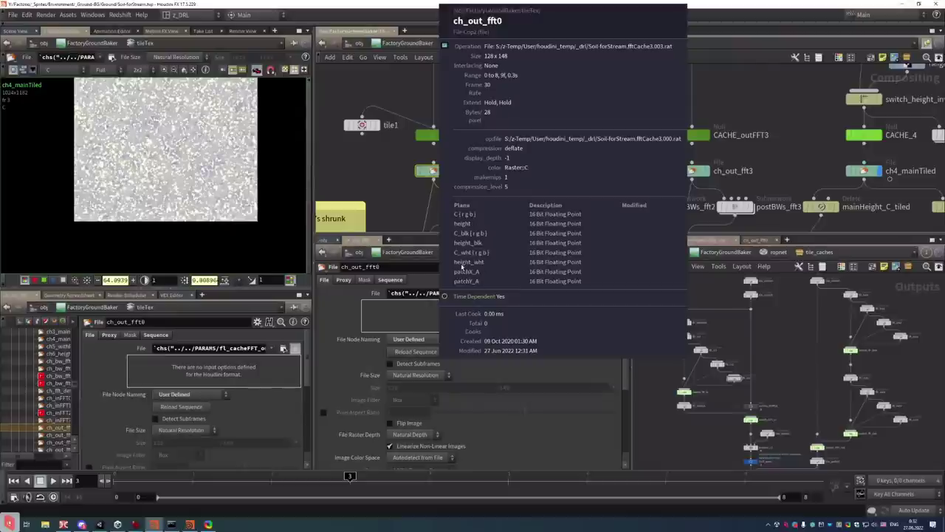
{"action": "middle_click_drag", "start_coordinate": [457, 270], "coordinate": [463, 262]}
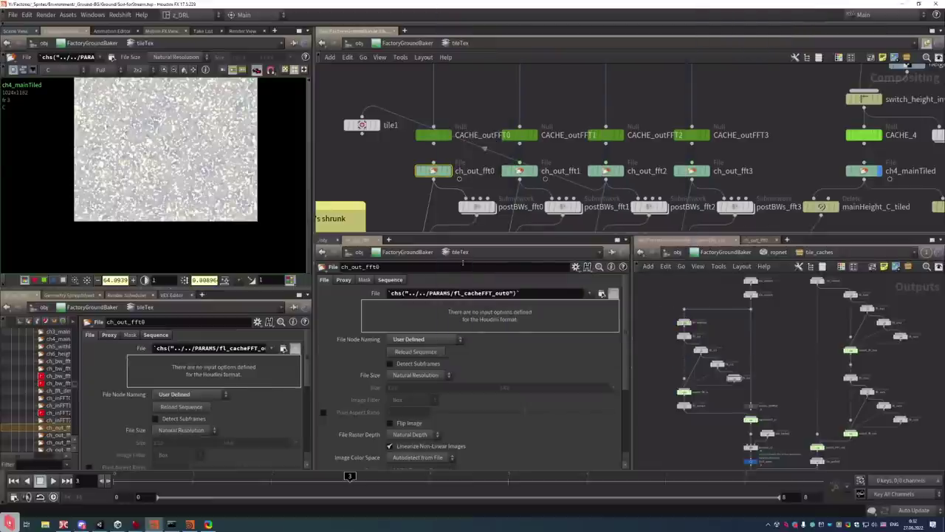
Box-select ch4_mainTiled again and bring the add_fft node group into view
{"action": "middle_click_drag", "start_coordinate": [785, 163], "coordinate": [643, 136]}
{"action": "left_click_drag", "start_coordinate": [660, 120], "coordinate": [741, 156]}
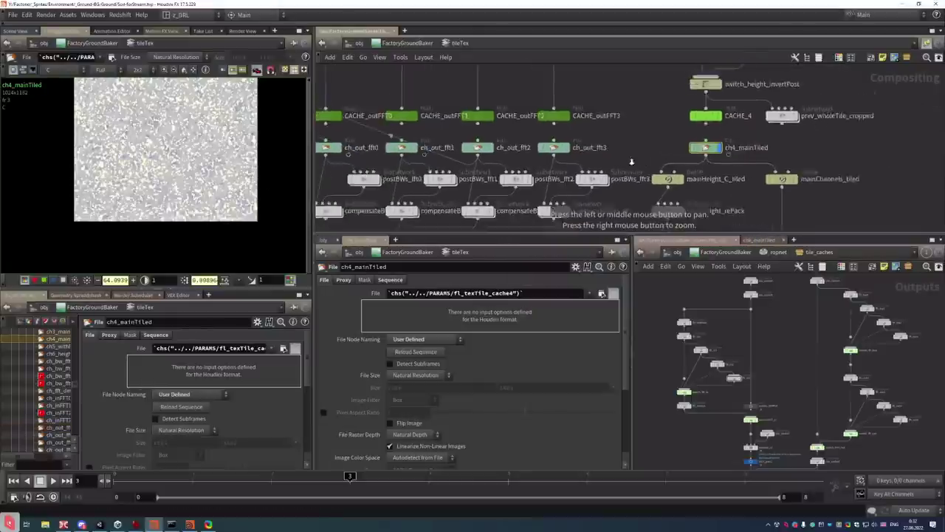
{"action": "scroll", "coordinate": [628, 168], "scroll_direction": "down", "scroll_amount": 3}
{"action": "middle_click_drag", "start_coordinate": [628, 167], "coordinate": [589, 99]}
Check add_fft's settings, then go to frame 2 and step forward one frame
{"action": "scroll", "coordinate": [591, 144], "scroll_direction": "up", "scroll_amount": 3}
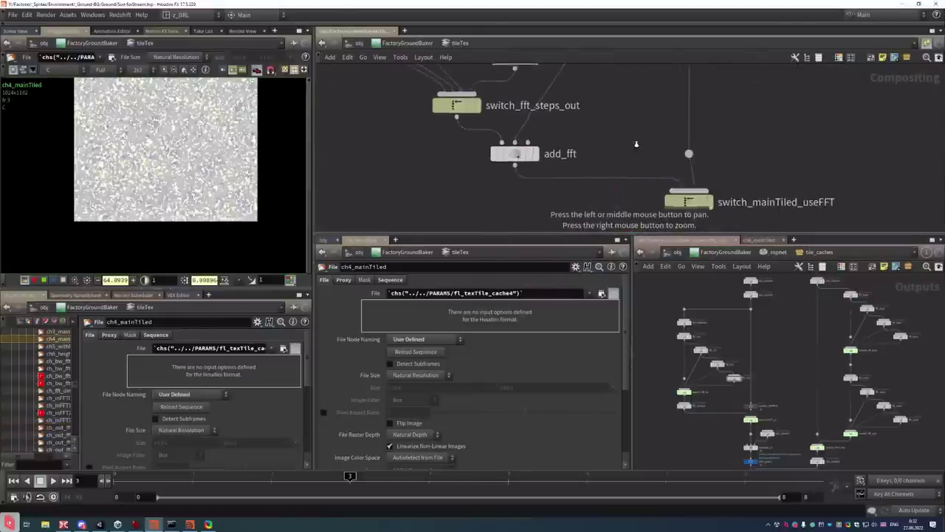
{"action": "left_click", "coordinate": [517, 154]}
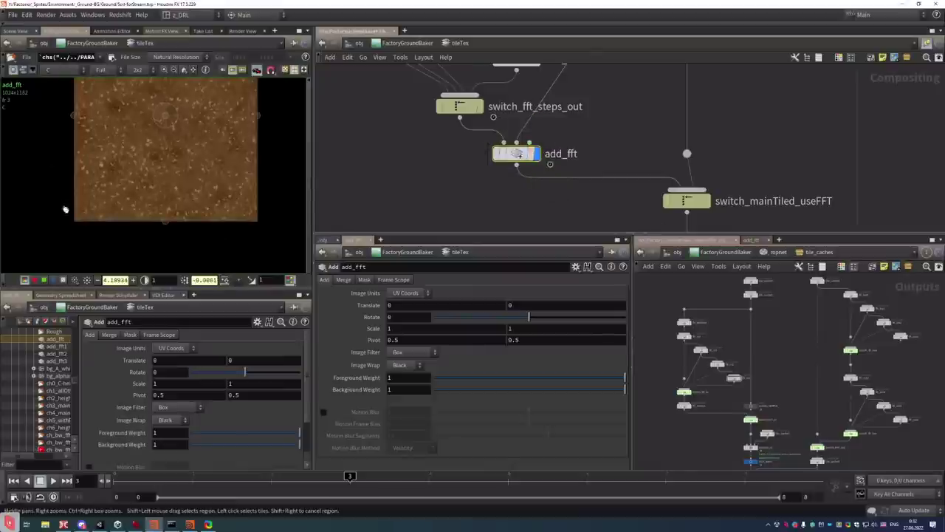
{"action": "scroll", "coordinate": [65, 209], "scroll_direction": "up", "scroll_amount": 5}
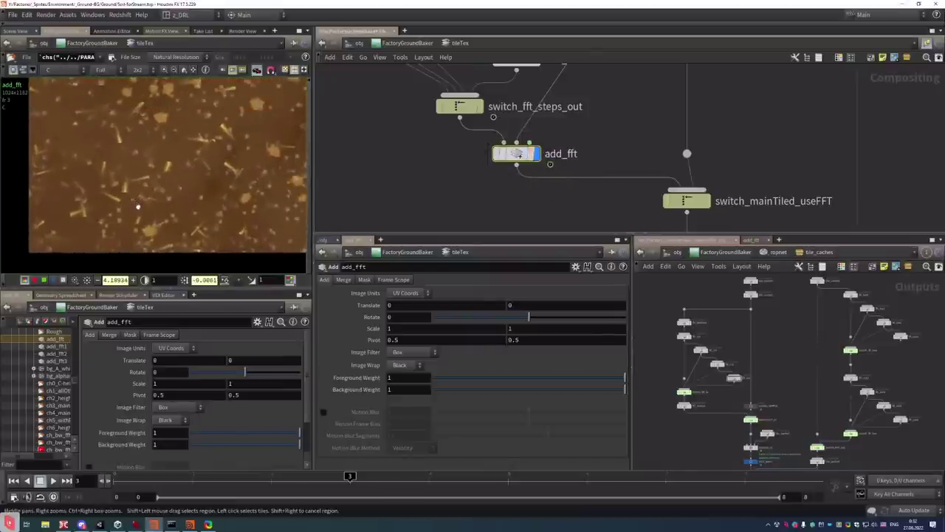
{"action": "scroll", "coordinate": [137, 206], "scroll_direction": "down", "scroll_amount": 1}
{"action": "left_click", "coordinate": [302, 479]}
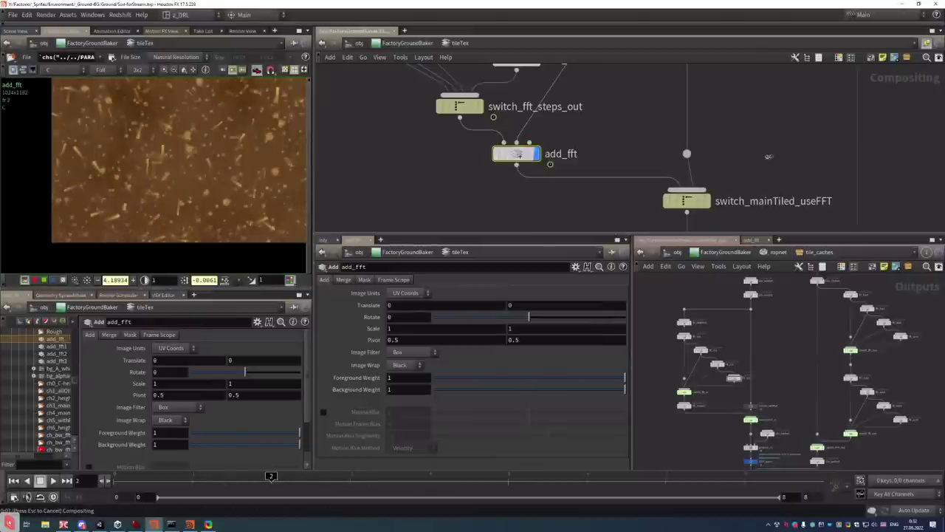
{"action": "key", "text": "Right"}
{"action": "scroll", "coordinate": [757, 155], "scroll_direction": "down", "scroll_amount": 4}
Inspect ch5_withFFT's parameters and image, advancing to frame 6 and back to 5
{"action": "middle_click_drag", "start_coordinate": [758, 156], "coordinate": [661, 93]}
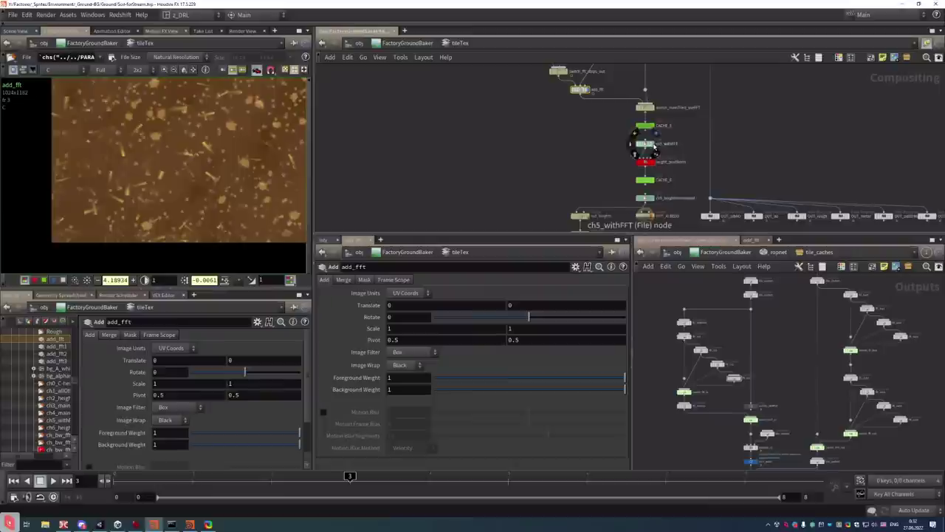
{"action": "left_click", "coordinate": [644, 143]}
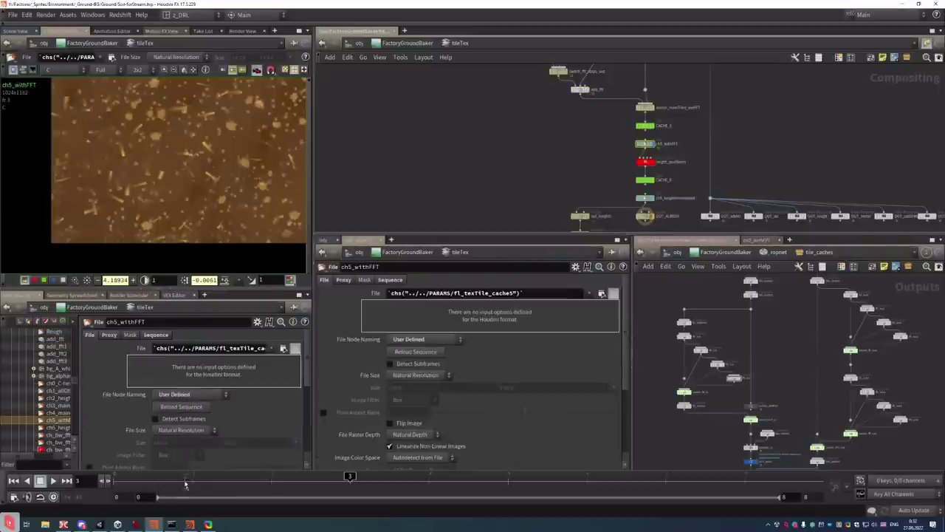
{"action": "left_click", "coordinate": [192, 476]}
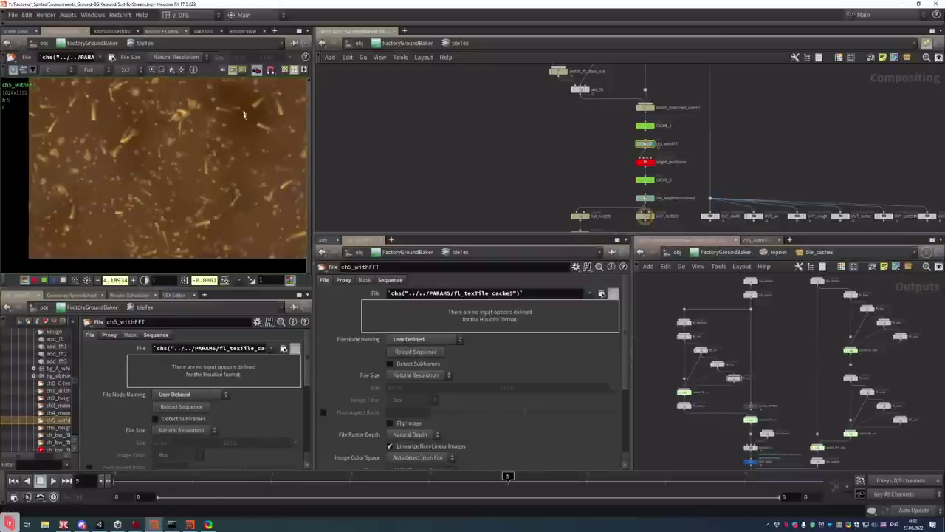
{"action": "scroll", "coordinate": [223, 160], "scroll_direction": "down", "scroll_amount": 1}
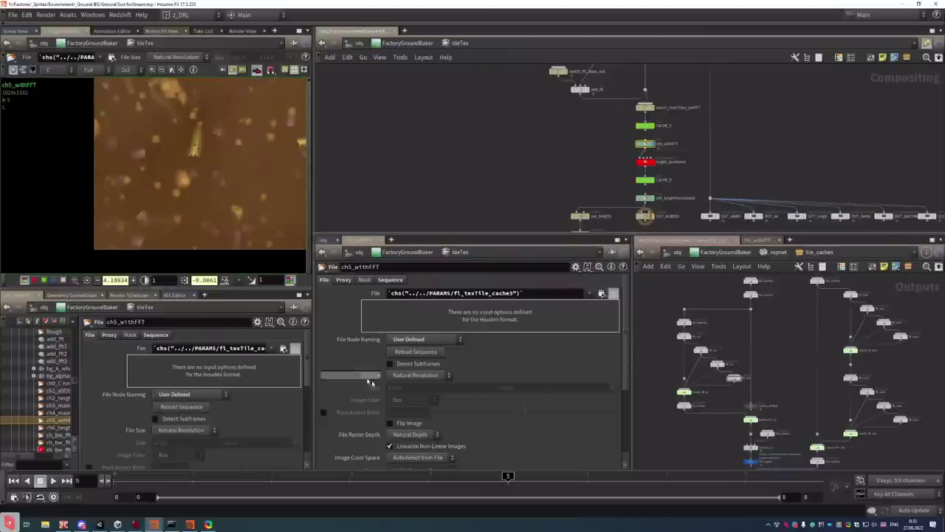
{"action": "mouse_move", "coordinate": [503, 483]}
{"action": "left_mouse_down"}
{"action": "mouse_move", "coordinate": [587, 483]}
{"action": "mouse_move", "coordinate": [641, 495]}
{"action": "left_mouse_up"}
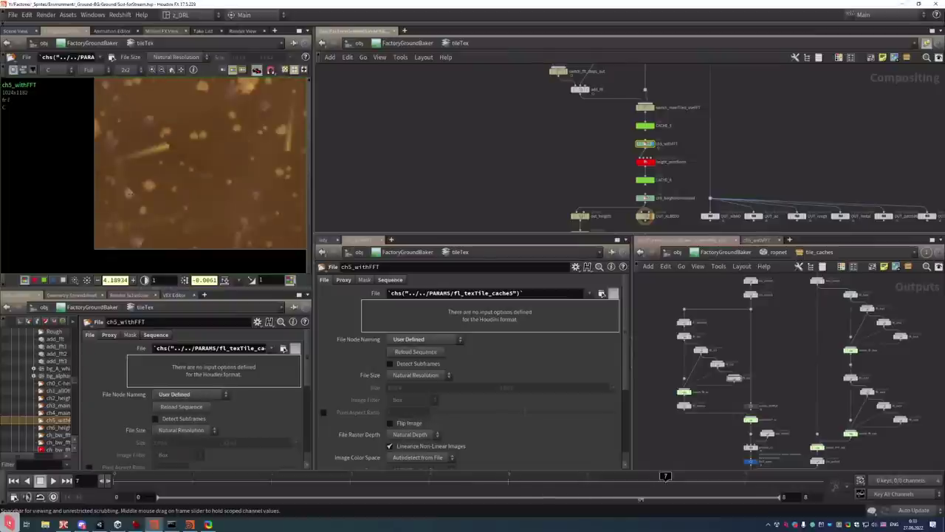
{"action": "left_click", "coordinate": [507, 481]}
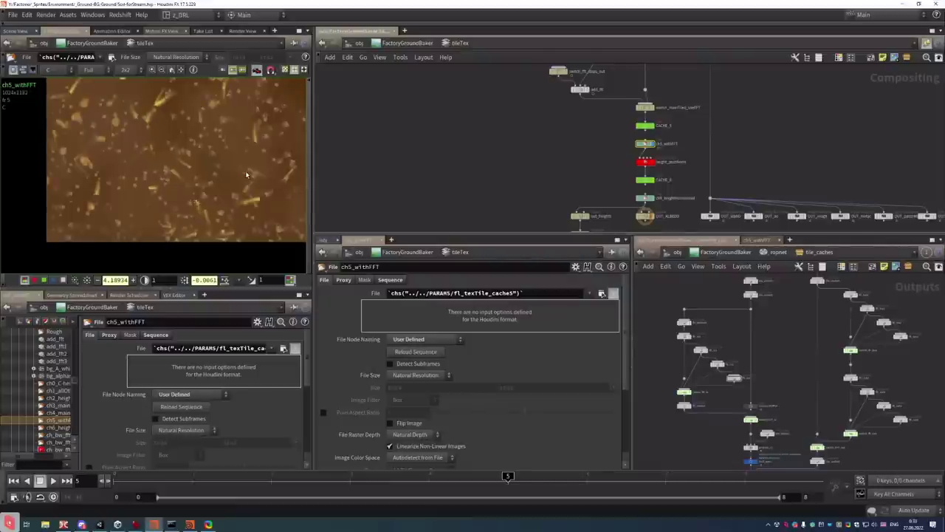
{"action": "scroll", "coordinate": [434, 149], "scroll_direction": "down", "scroll_amount": 4}
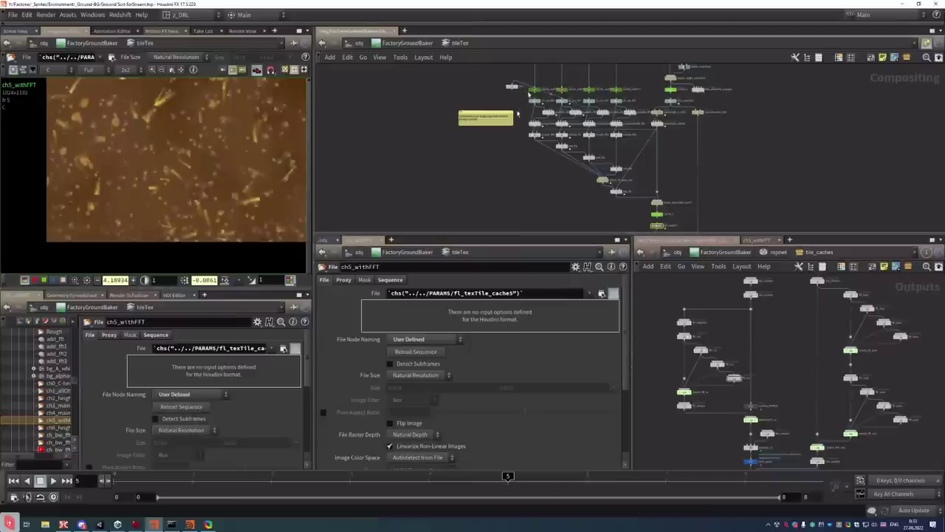
Auto-layout the tileTex nodes into vertical columns with L, then frame the patchMask_Y_main node
{"action": "scroll", "coordinate": [529, 94], "scroll_direction": "up", "scroll_amount": 8}
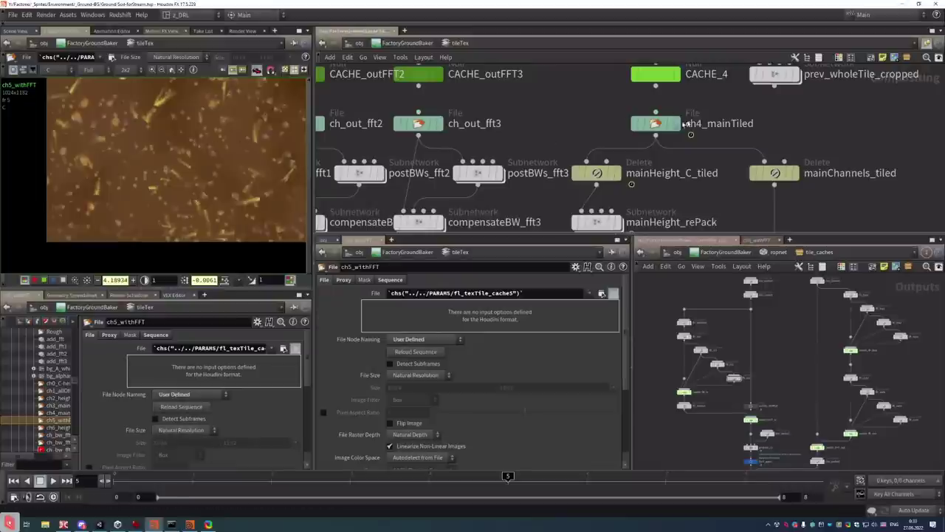
{"action": "mouse_move", "coordinate": [655, 131]}
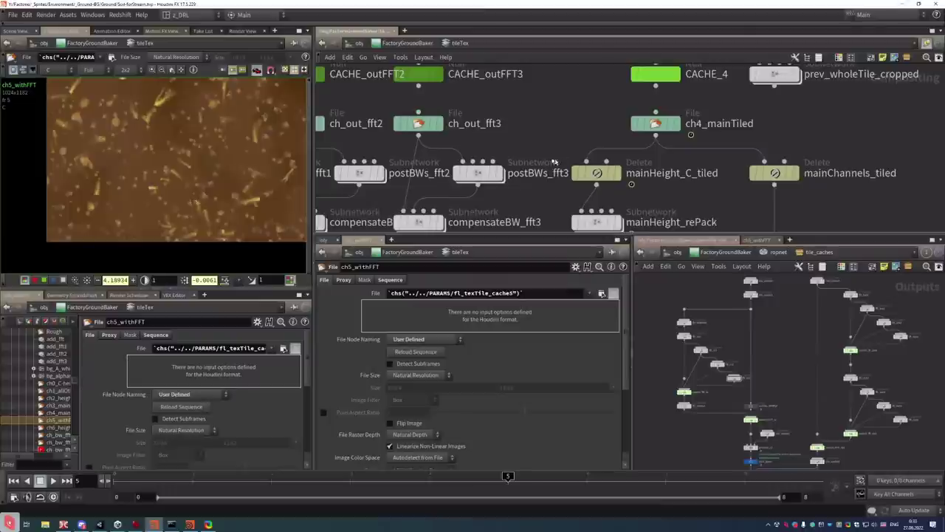
{"action": "scroll", "coordinate": [554, 161], "scroll_direction": "down", "scroll_amount": 5}
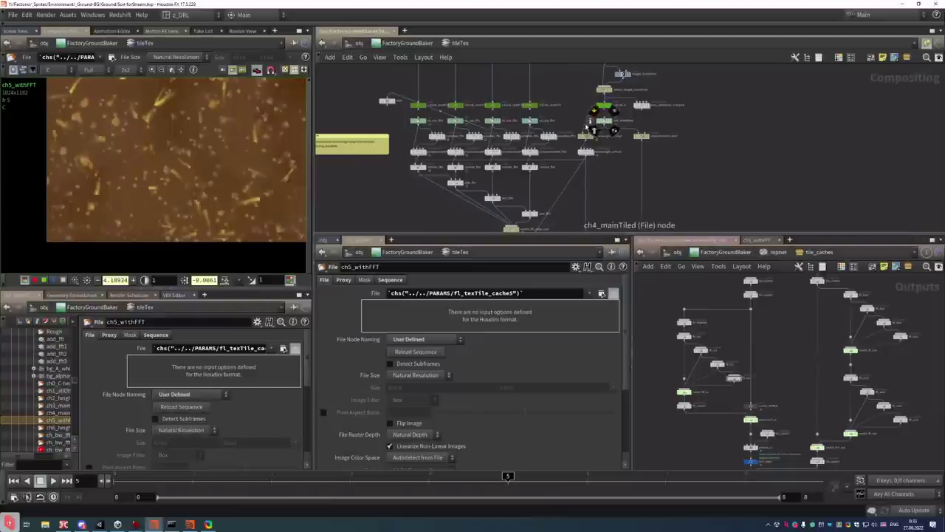
{"action": "key", "text": "l"}
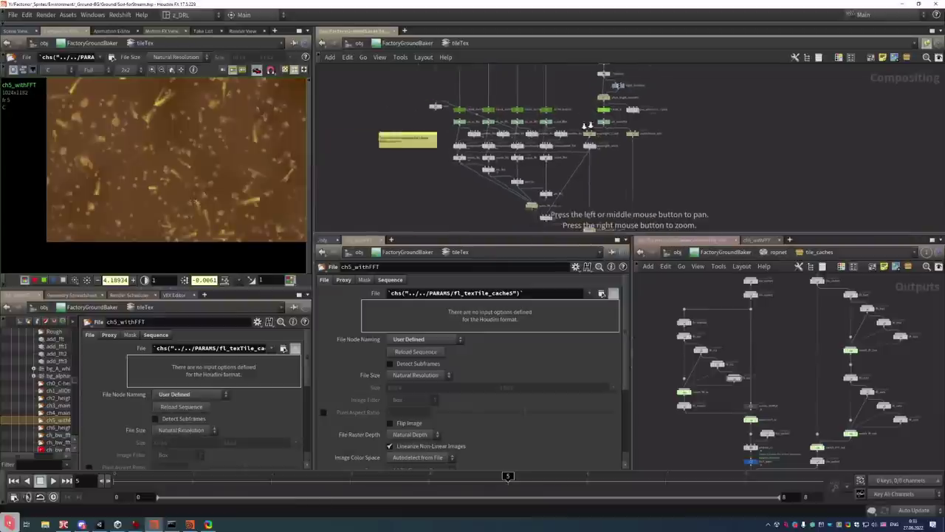
{"action": "scroll", "coordinate": [529, 164], "scroll_direction": "up", "scroll_amount": 3}
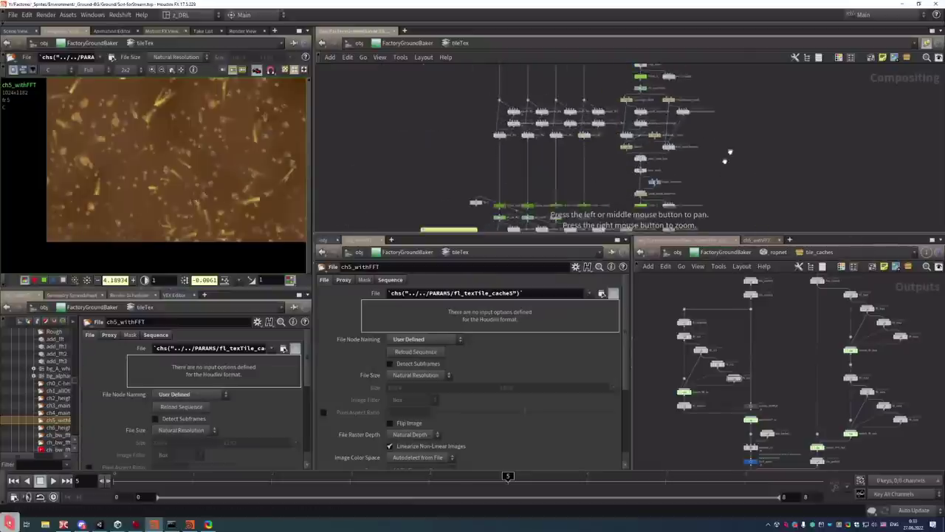
{"action": "scroll", "coordinate": [647, 120], "scroll_direction": "up", "scroll_amount": 5}
{"action": "scroll", "coordinate": [648, 120], "scroll_direction": "down", "scroll_amount": 1}
{"action": "scroll", "coordinate": [648, 121], "scroll_direction": "up", "scroll_amount": 2}
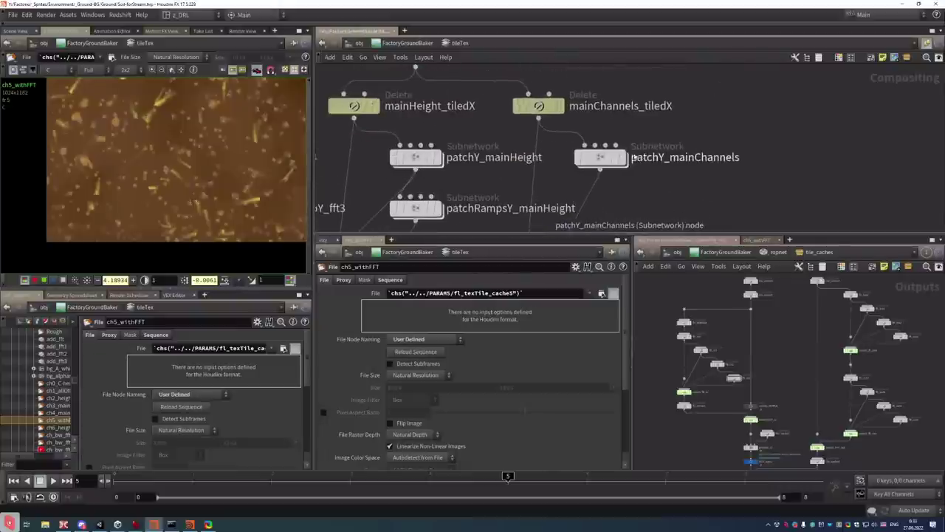
{"action": "scroll", "coordinate": [687, 129], "scroll_direction": "down", "scroll_amount": 4}
{"action": "scroll", "coordinate": [727, 139], "scroll_direction": "up", "scroll_amount": 3}
{"action": "middle_click_drag", "start_coordinate": [726, 139], "coordinate": [683, 48]}
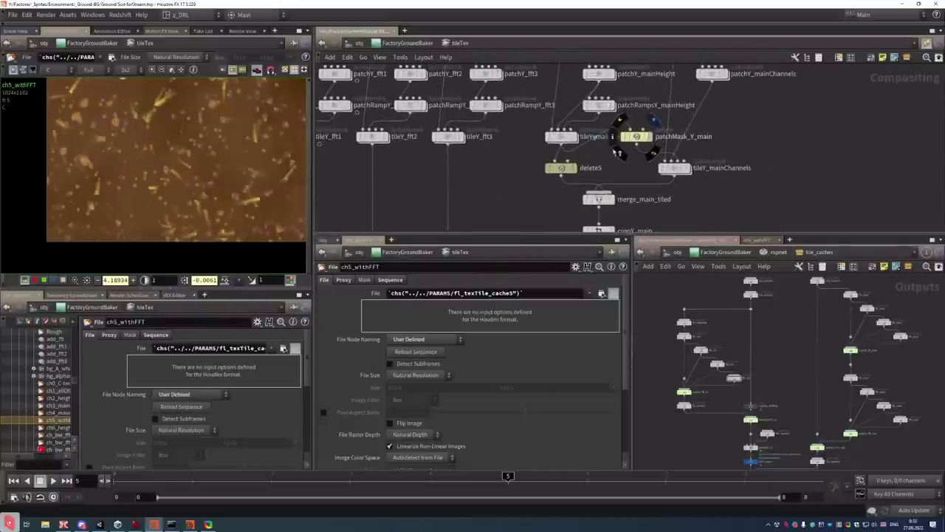
Display patchMask_Y_main and zoom the viewer onto its black-over-white 1024x2048 patchMask plane
{"action": "left_click", "coordinate": [617, 152]}
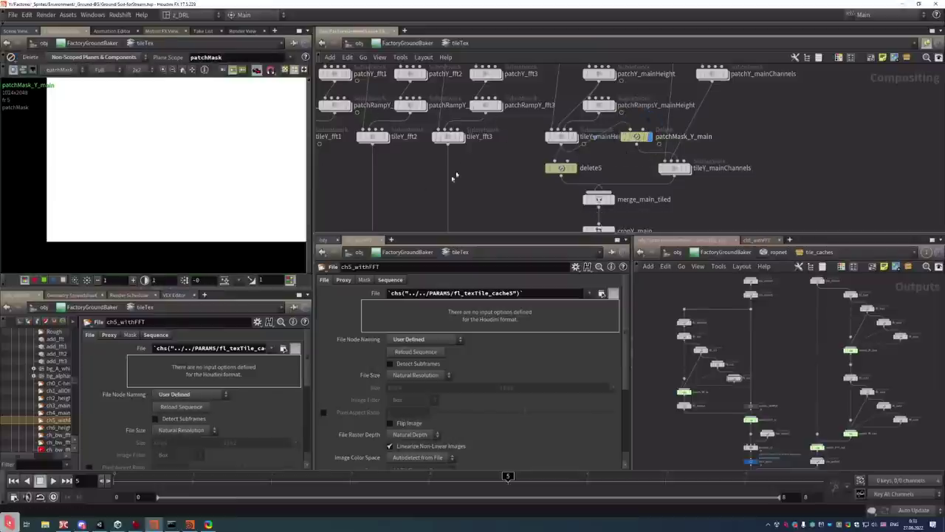
{"action": "scroll", "coordinate": [222, 222], "scroll_direction": "up", "scroll_amount": 5}
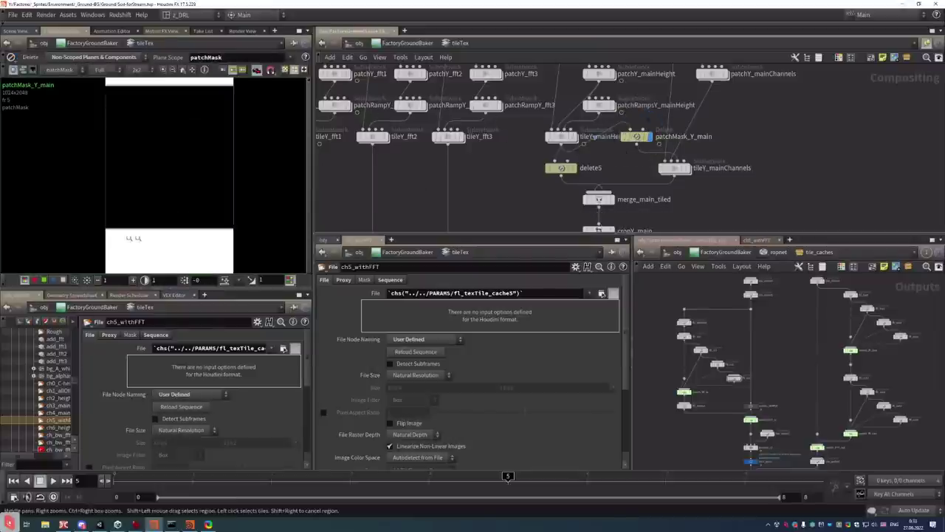
{"action": "scroll", "coordinate": [226, 232], "scroll_direction": "up", "scroll_amount": 2}
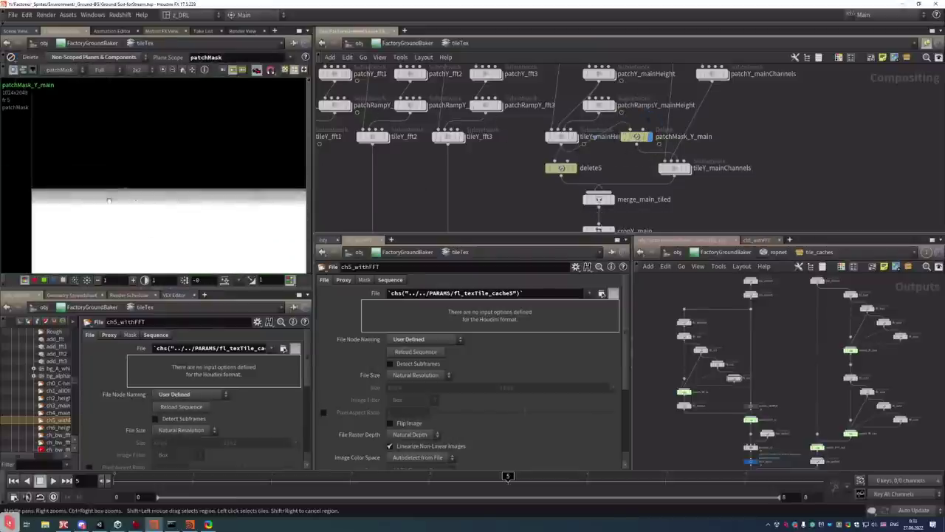
{"action": "scroll", "coordinate": [230, 203], "scroll_direction": "up", "scroll_amount": 2}
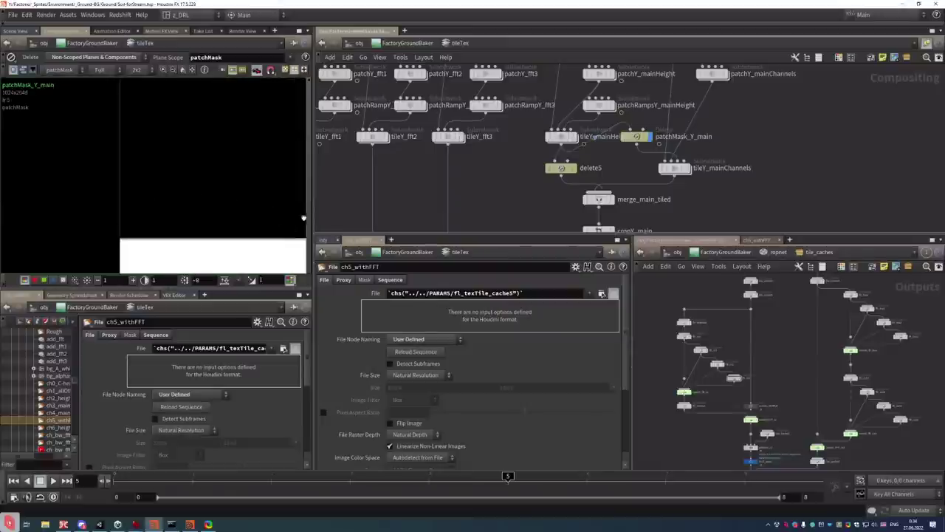
{"action": "scroll", "coordinate": [693, 186], "scroll_direction": "down", "scroll_amount": 4}
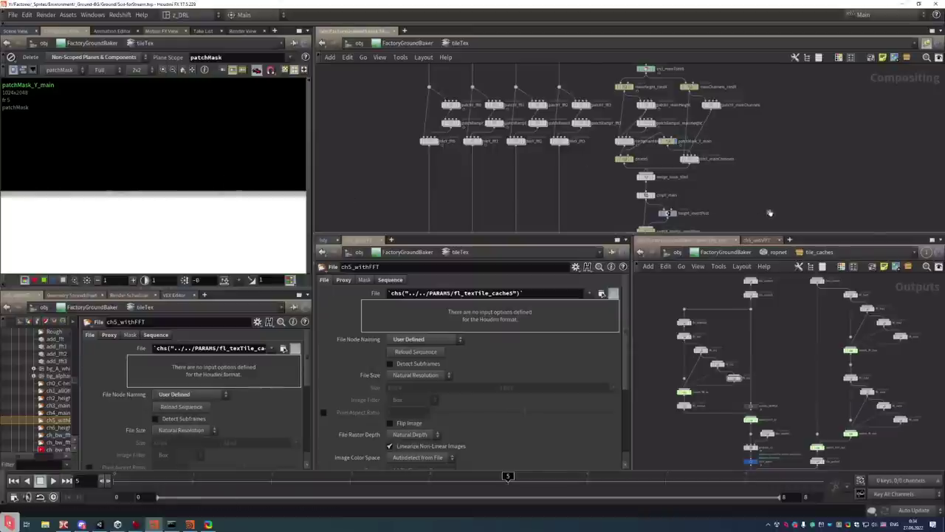
Set the display flag on ch4_mainTiled so the viewer shows its cached dark, speckled tile
{"action": "middle_click_drag", "start_coordinate": [769, 213], "coordinate": [688, 196]}
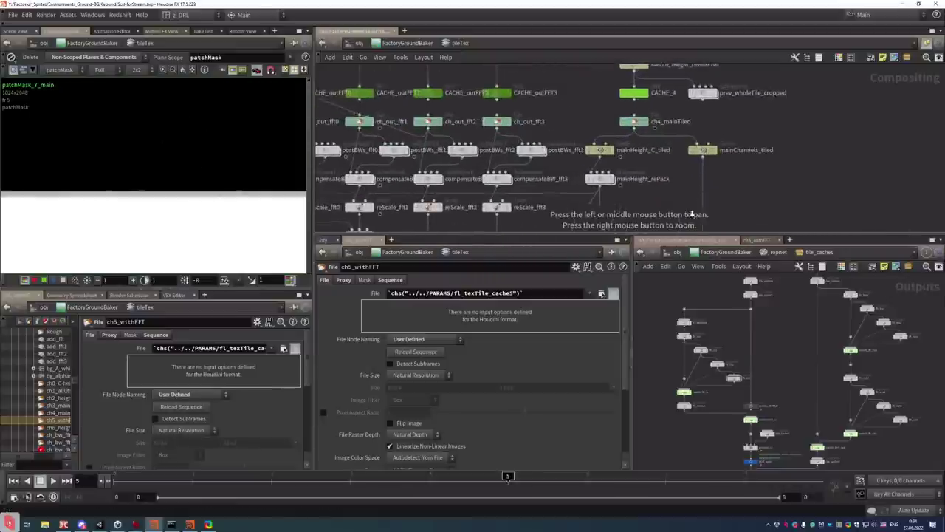
{"action": "scroll", "coordinate": [653, 209], "scroll_direction": "up", "scroll_amount": 3}
{"action": "mouse_move", "coordinate": [645, 120]}
{"action": "scroll", "coordinate": [645, 121], "scroll_direction": "down", "scroll_amount": 3}
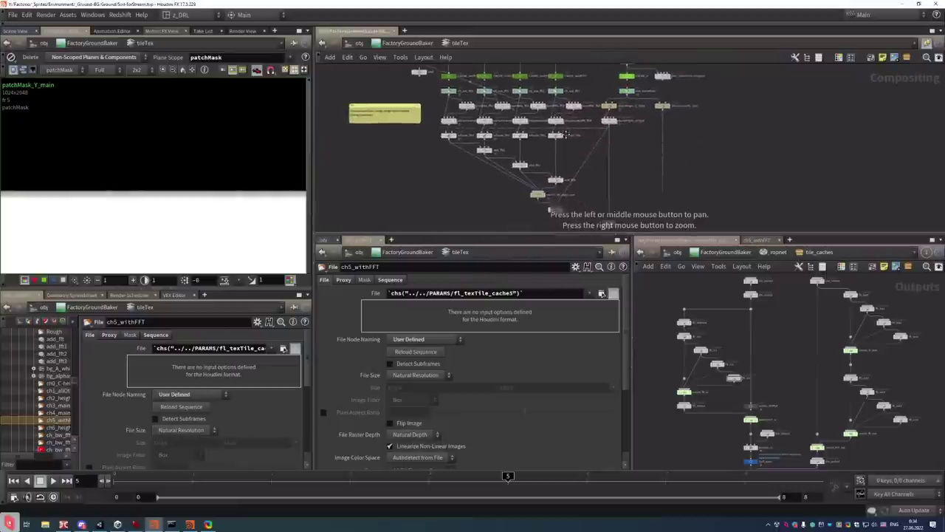
{"action": "left_click_drag", "start_coordinate": [436, 105], "coordinate": [576, 115]}
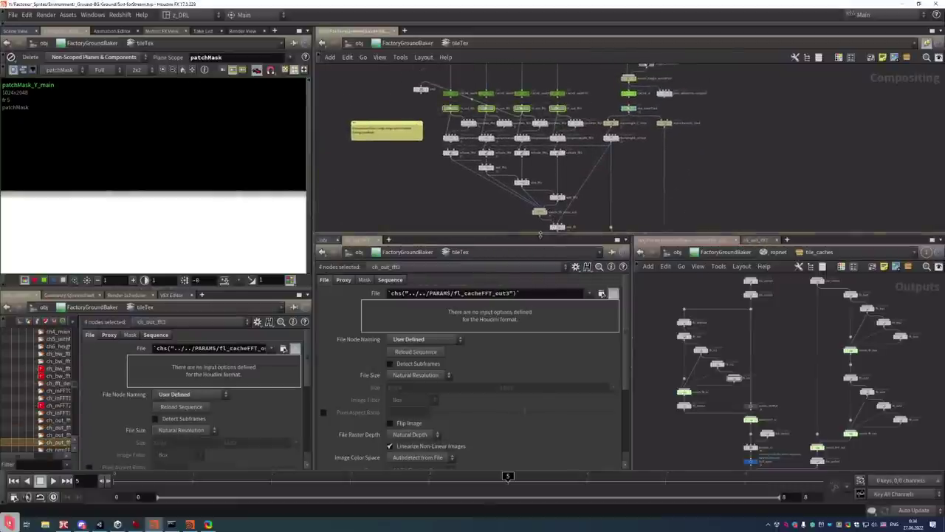
{"action": "scroll", "coordinate": [631, 142], "scroll_direction": "up", "scroll_amount": 5}
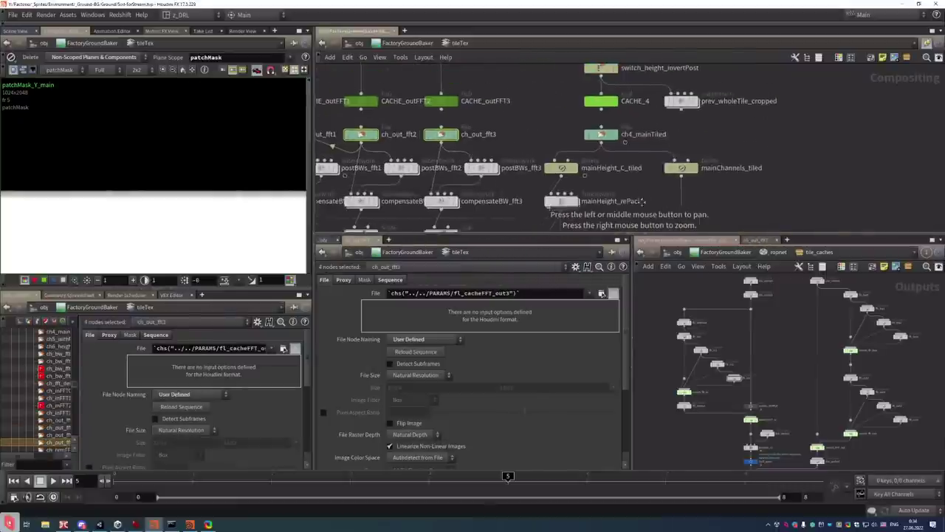
{"action": "left_click", "coordinate": [614, 139]}
{"action": "left_click", "coordinate": [613, 137]}
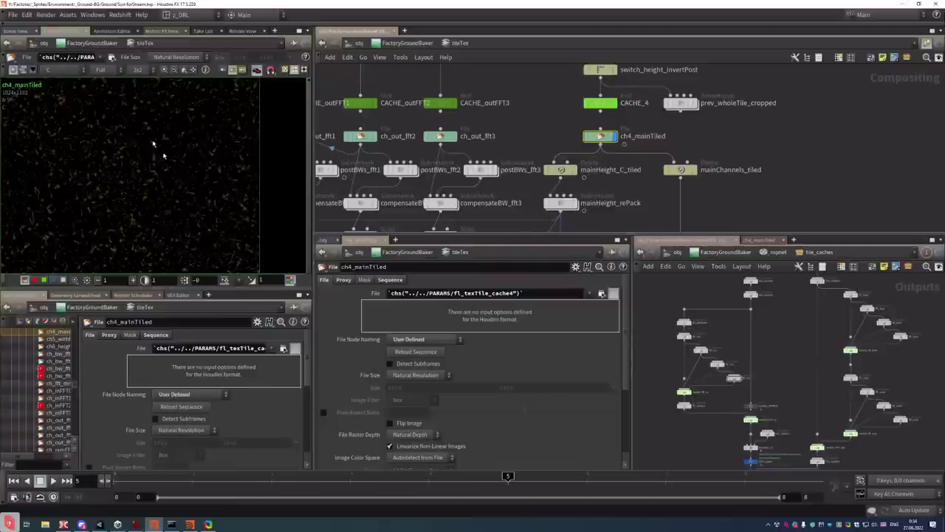
Brighten the ch4_mainTiled preview image
{"action": "left_click", "coordinate": [225, 281]}
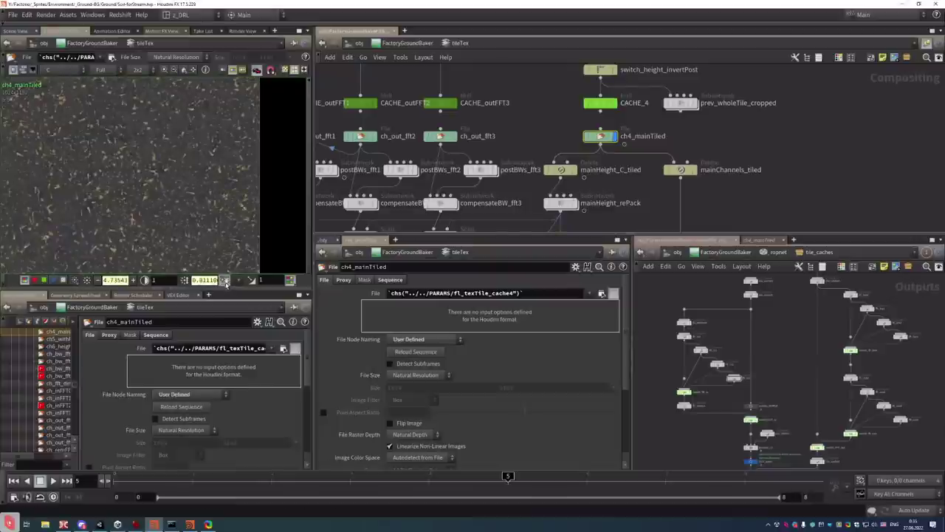
{"action": "scroll", "coordinate": [602, 183], "scroll_direction": "down", "scroll_amount": 5}
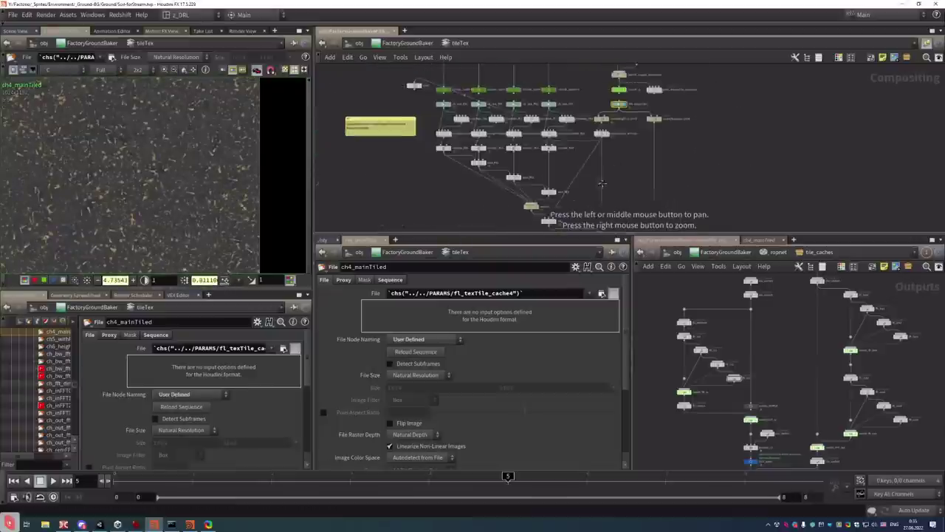
{"action": "scroll", "coordinate": [602, 183], "scroll_direction": "up", "scroll_amount": 5}
Preview add_fft, then display ch5_withFFT's grey mottled height plane in the viewer
{"action": "left_click", "coordinate": [545, 167]}
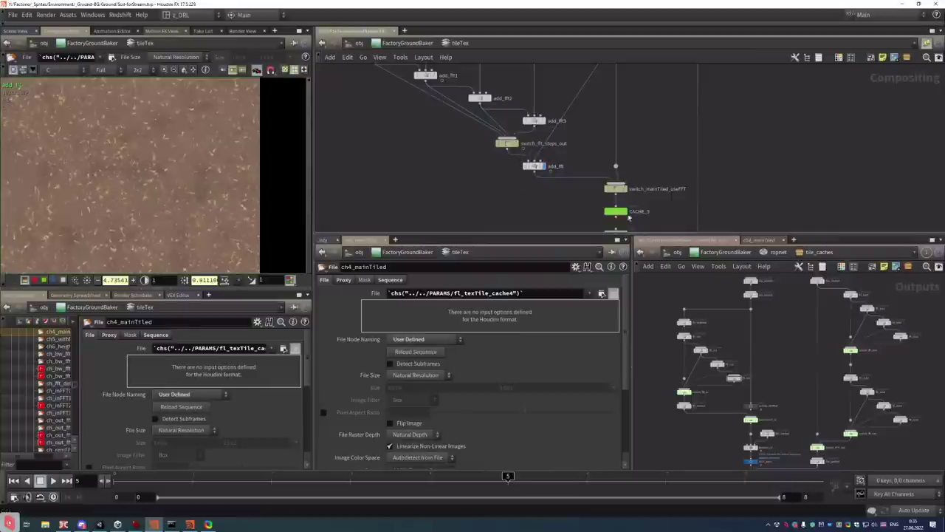
{"action": "middle_click_drag", "start_coordinate": [629, 216], "coordinate": [621, 148]}
{"action": "left_click", "coordinate": [600, 167]}
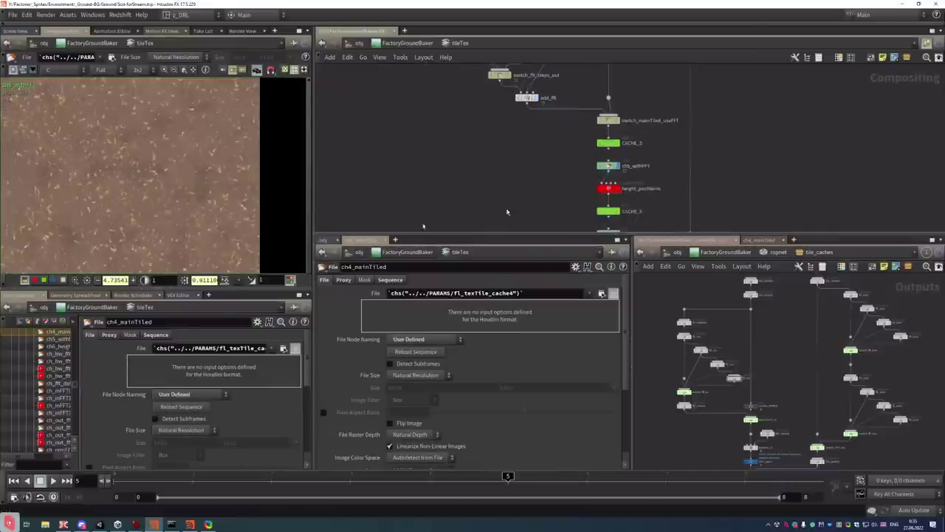
{"action": "scroll", "coordinate": [176, 170], "scroll_direction": "down", "scroll_amount": 3}
{"action": "scroll", "coordinate": [181, 192], "scroll_direction": "up", "scroll_amount": 2}
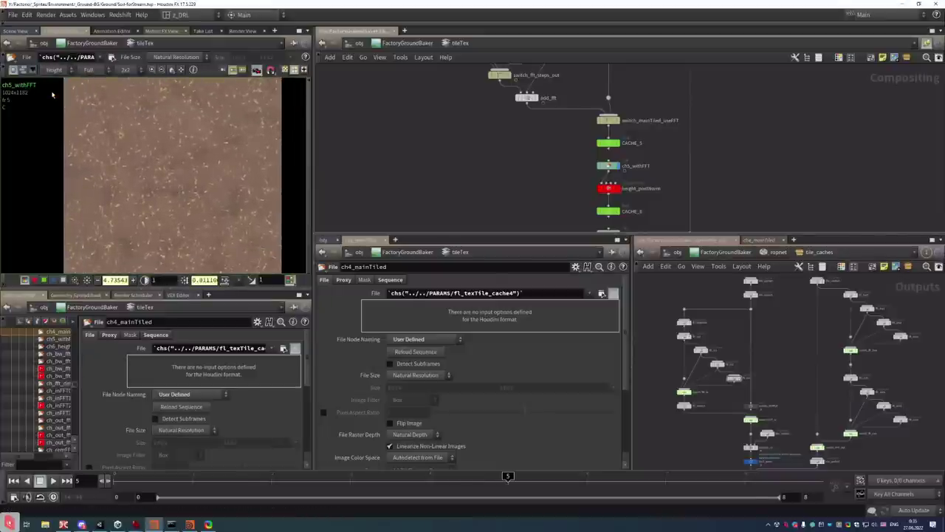
{"action": "scroll", "coordinate": [172, 236], "scroll_direction": "up", "scroll_amount": 2}
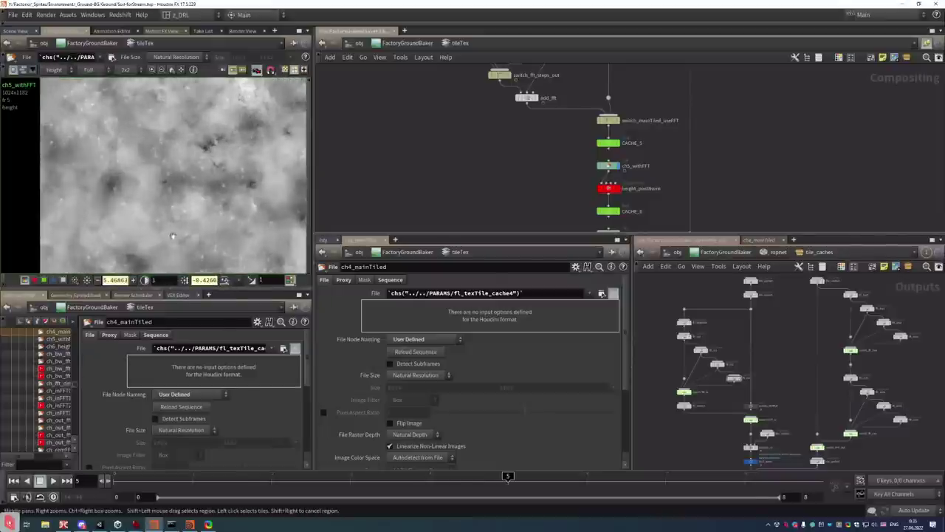
{"action": "scroll", "coordinate": [172, 236], "scroll_direction": "down", "scroll_amount": 2}
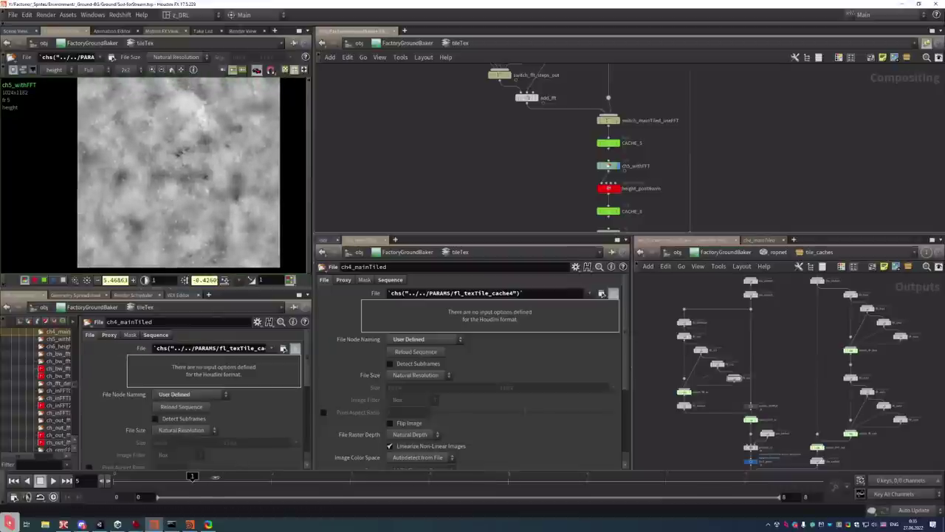
Scrub the height preview ahead to frame 7, then back to frame 6
{"action": "mouse_move", "coordinate": [215, 478]}
{"action": "left_mouse_down"}
{"action": "mouse_move", "coordinate": [641, 480]}
{"action": "mouse_move", "coordinate": [508, 478]}
{"action": "left_mouse_up"}
{"action": "scroll", "coordinate": [222, 164], "scroll_direction": "up", "scroll_amount": 3}
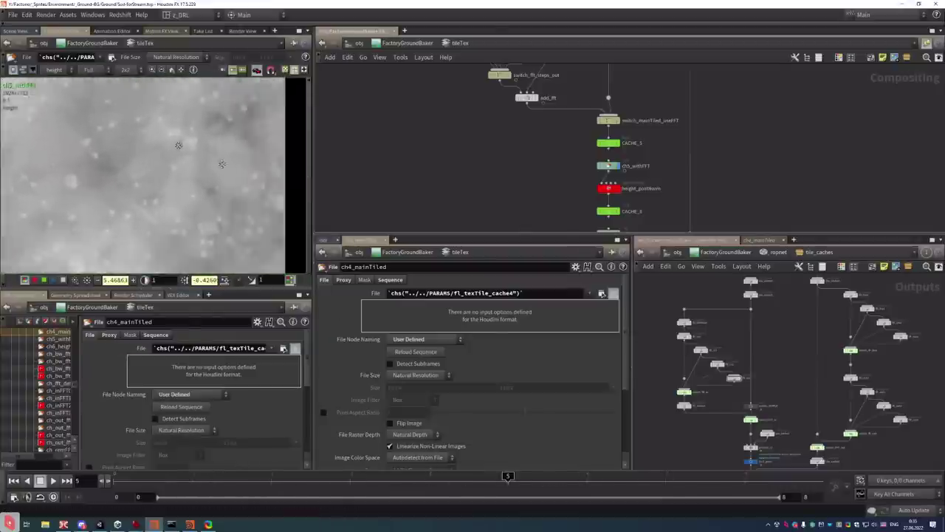
{"action": "scroll", "coordinate": [222, 164], "scroll_direction": "down", "scroll_amount": 2}
{"action": "left_click_drag", "start_coordinate": [508, 478], "coordinate": [271, 480]}
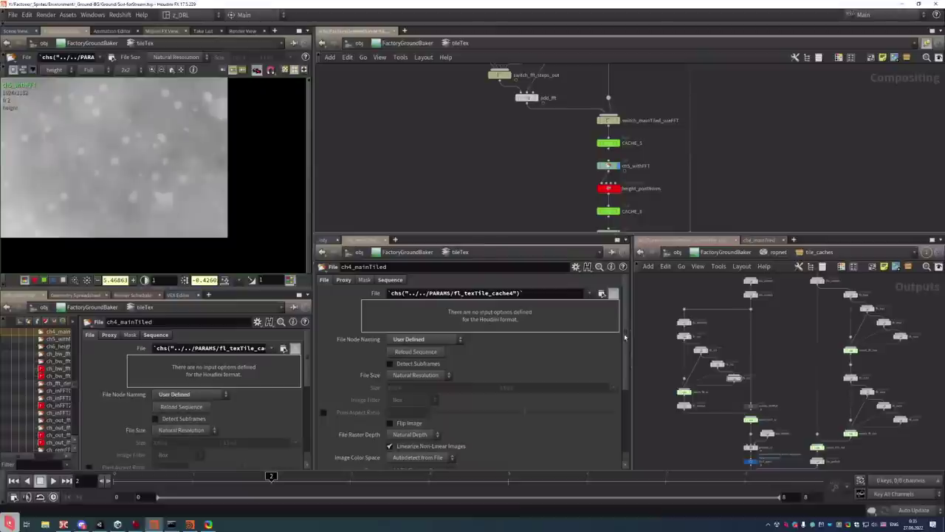
Leave tile_caches, go up to the object level with U, and zoom the network out
{"action": "left_click", "coordinate": [712, 252]}
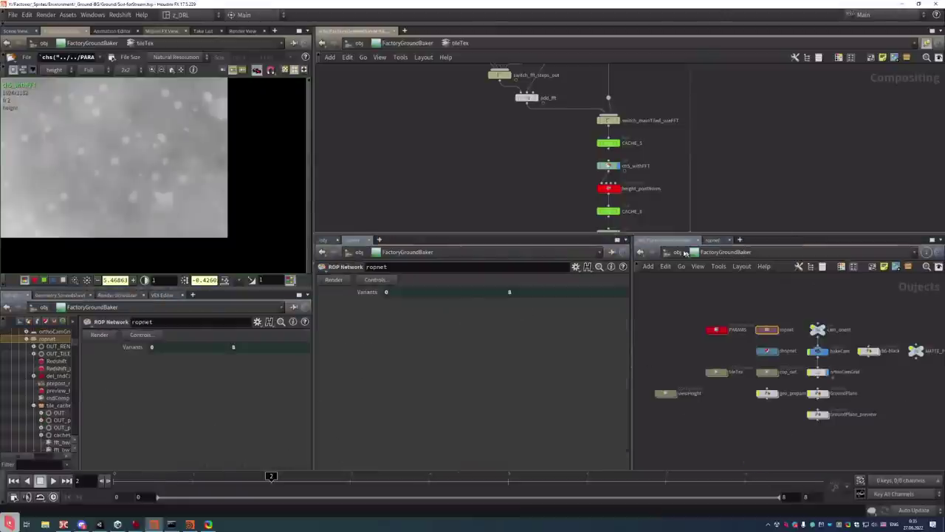
{"action": "key", "text": "u"}
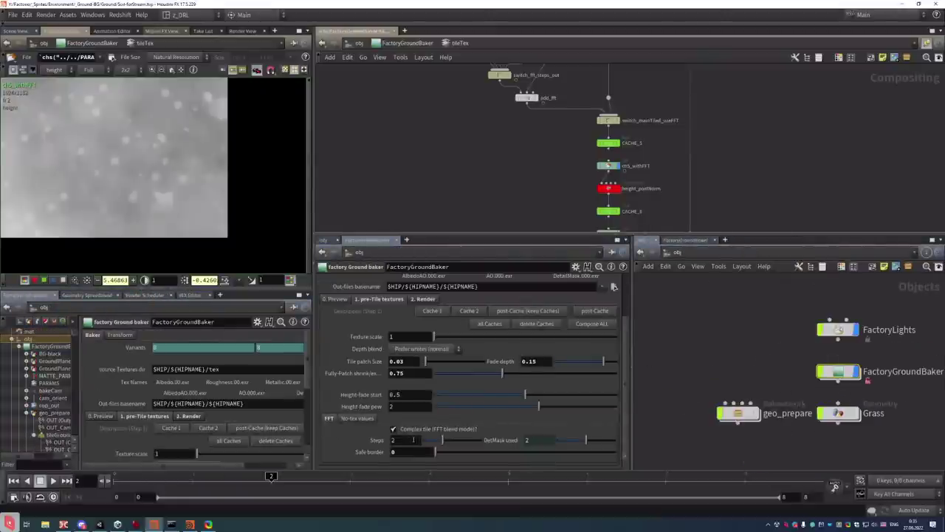
{"action": "scroll", "coordinate": [488, 181], "scroll_direction": "down", "scroll_amount": 5}
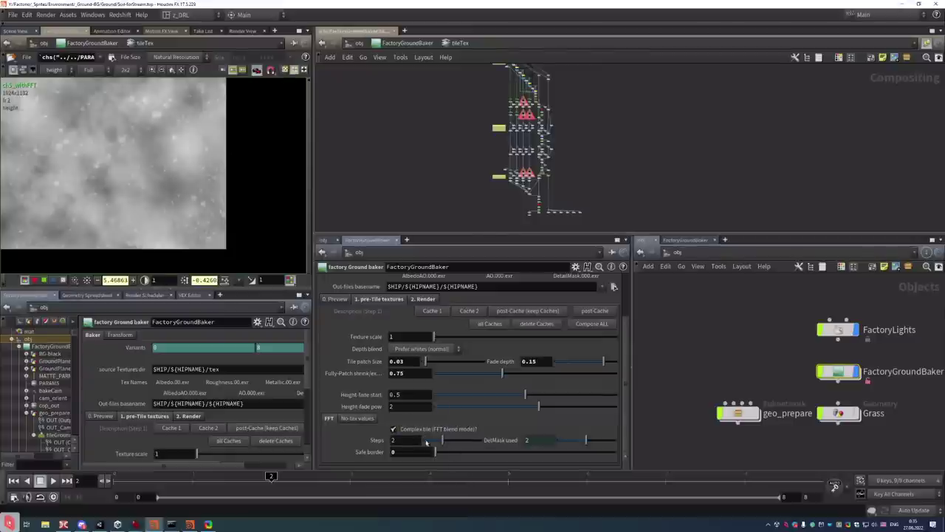
Preview ch_inFFT0 and ch_inFFT1 in the viewer, then switch the display back to ch_remFFT
{"action": "scroll", "coordinate": [576, 127], "scroll_direction": "up", "scroll_amount": 6}
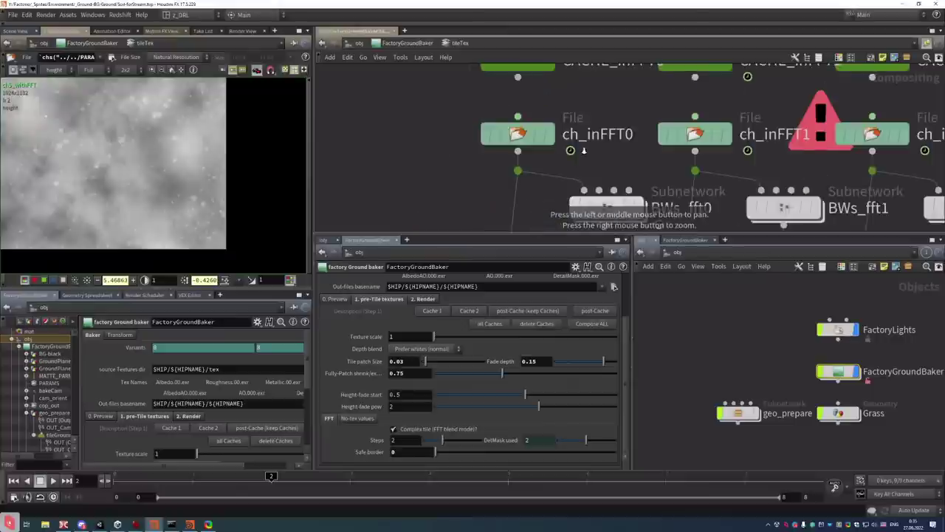
{"action": "scroll", "coordinate": [561, 151], "scroll_direction": "down", "scroll_amount": 2}
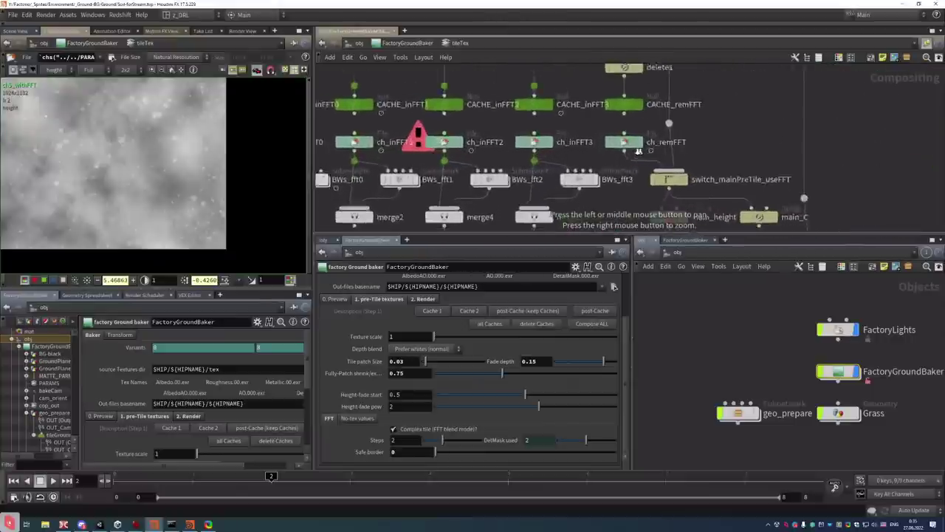
{"action": "scroll", "coordinate": [573, 155], "scroll_direction": "up", "scroll_amount": 3}
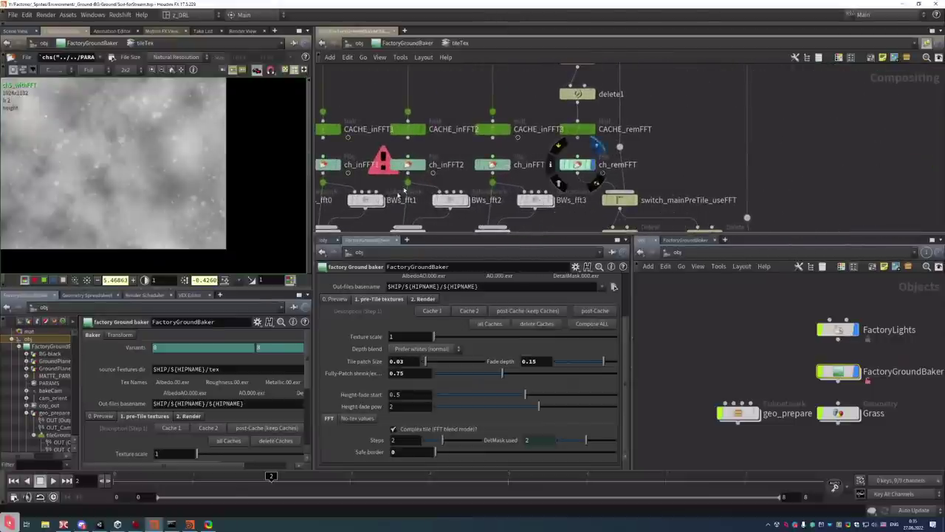
{"action": "left_click", "coordinate": [592, 164]}
{"action": "scroll", "coordinate": [612, 206], "scroll_direction": "down", "scroll_amount": 3}
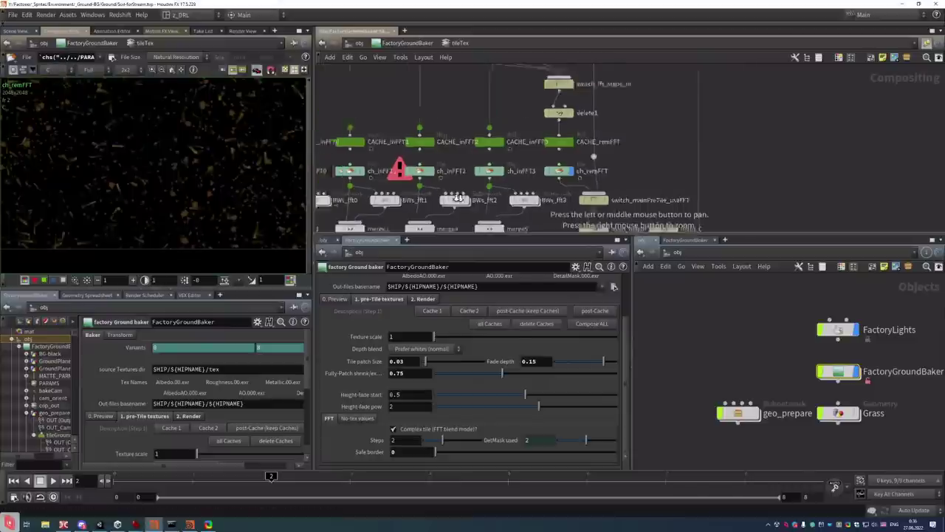
{"action": "left_click", "coordinate": [389, 180]}
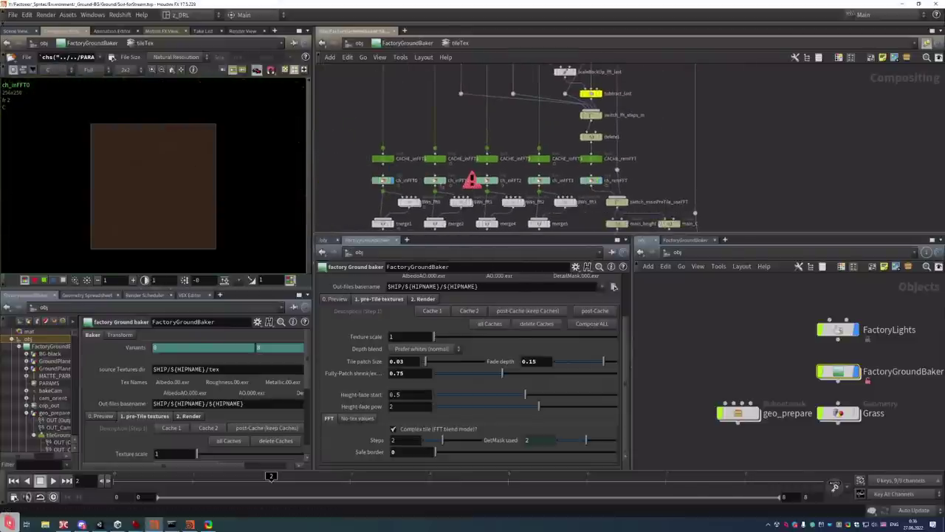
{"action": "left_click", "coordinate": [443, 182]}
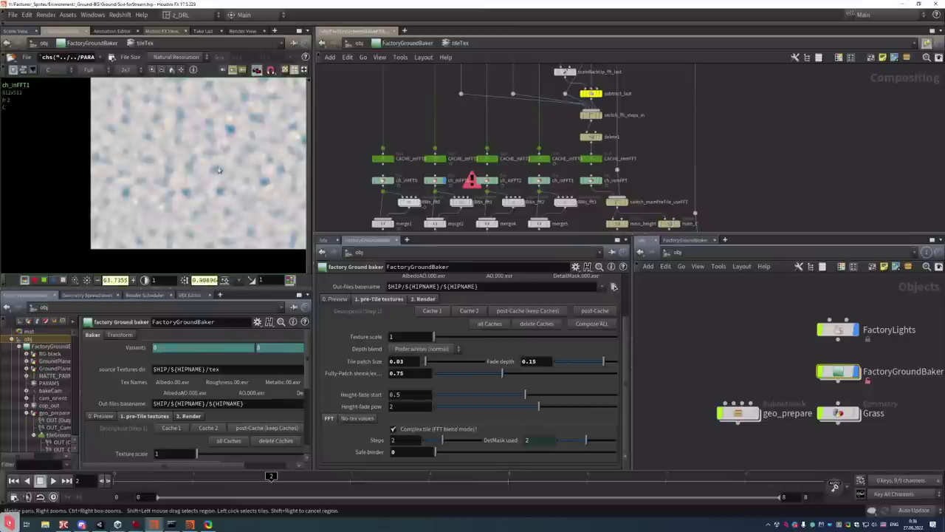
{"action": "left_click", "coordinate": [600, 182]}
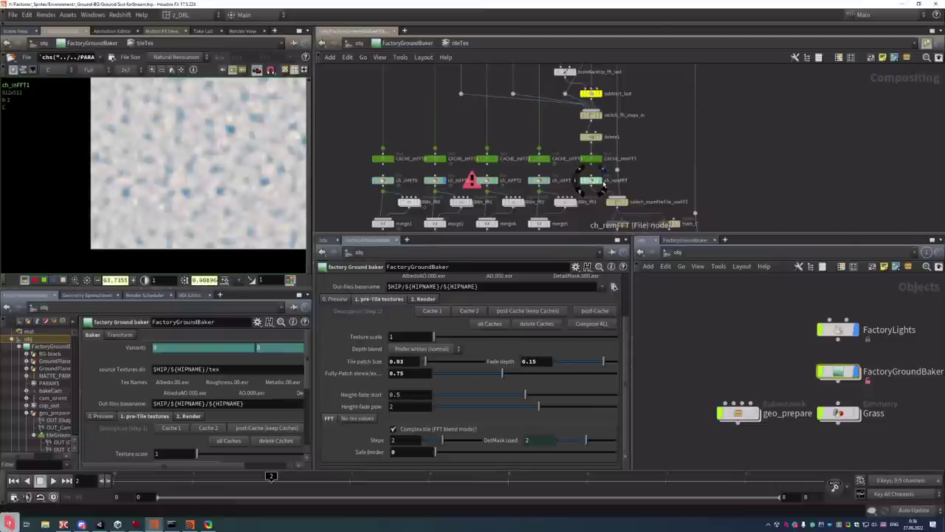
{"action": "scroll", "coordinate": [613, 148], "scroll_direction": "down", "scroll_amount": 6}
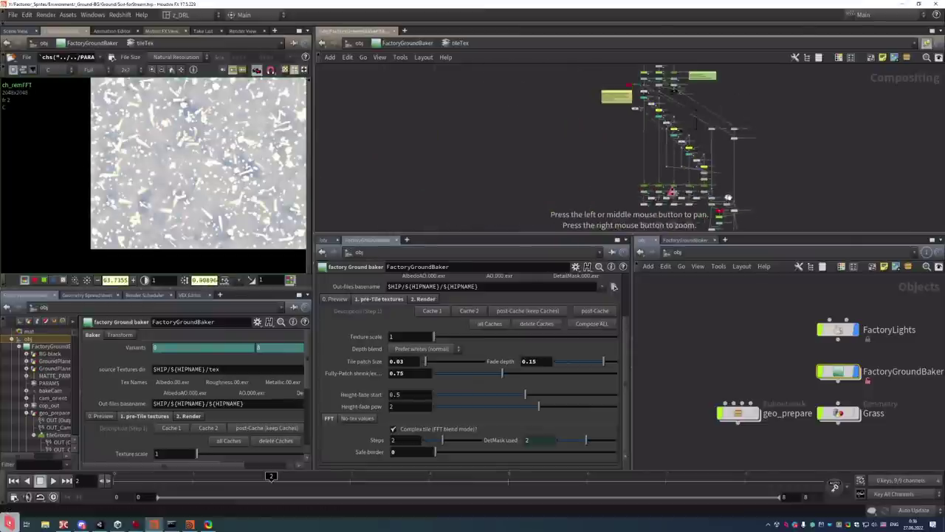
{"action": "scroll", "coordinate": [626, 118], "scroll_direction": "up", "scroll_amount": 8}
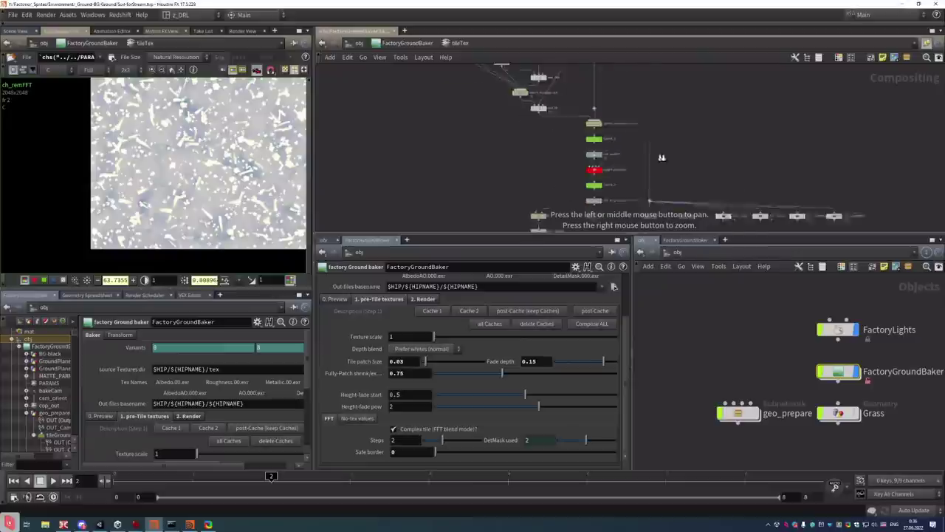
{"action": "scroll", "coordinate": [602, 172], "scroll_direction": "down", "scroll_amount": 2}
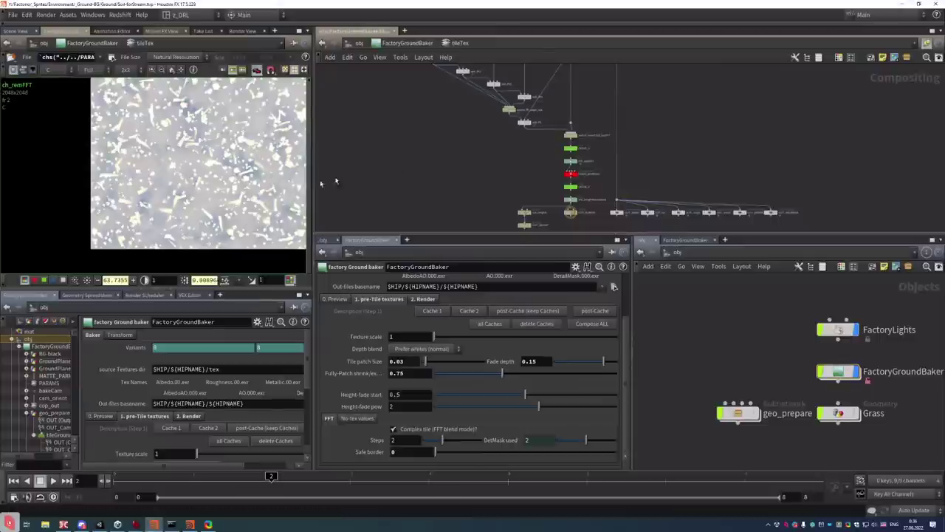
Zoom the image viewer in and out to inspect the ch_remFFT texture closely
{"action": "scroll", "coordinate": [244, 183], "scroll_direction": "down", "scroll_amount": 2}
{"action": "scroll", "coordinate": [173, 212], "scroll_direction": "up", "scroll_amount": 4}
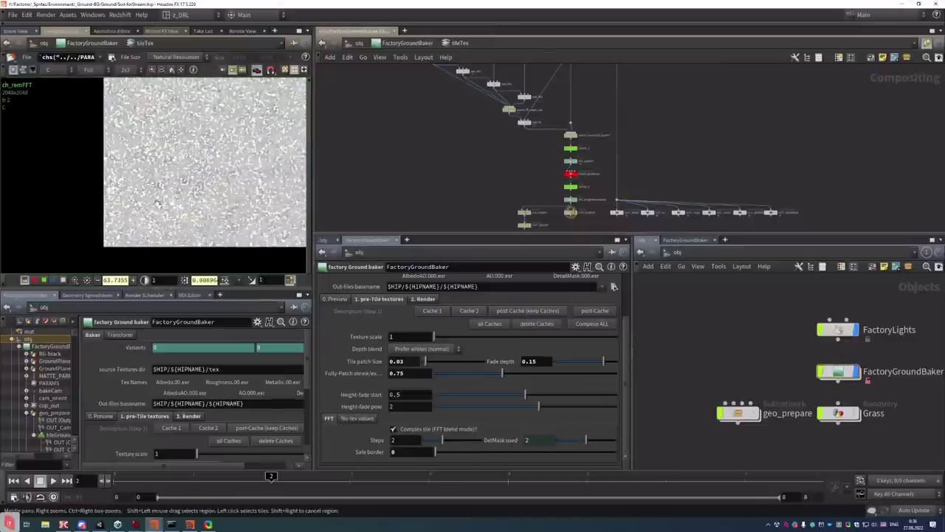
{"action": "scroll", "coordinate": [173, 212], "scroll_direction": "up", "scroll_amount": 3}
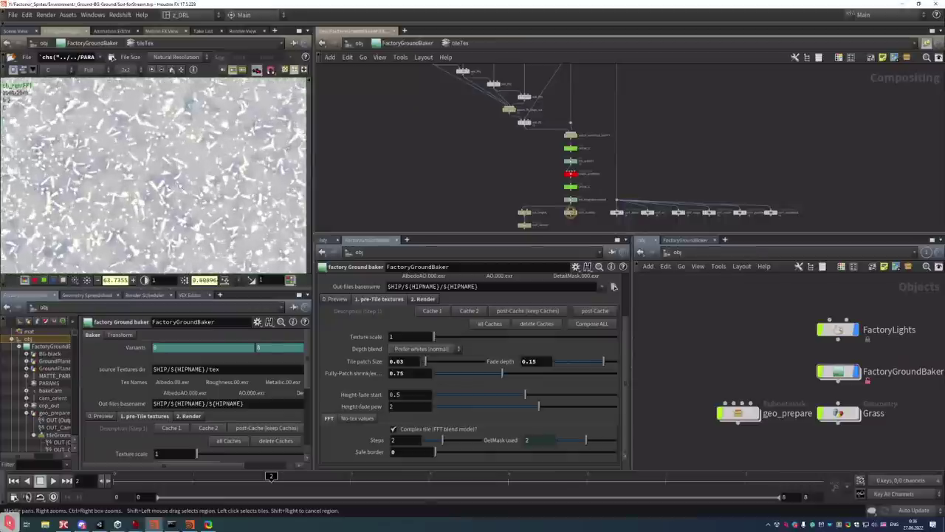
{"action": "scroll", "coordinate": [220, 160], "scroll_direction": "up", "scroll_amount": 2}
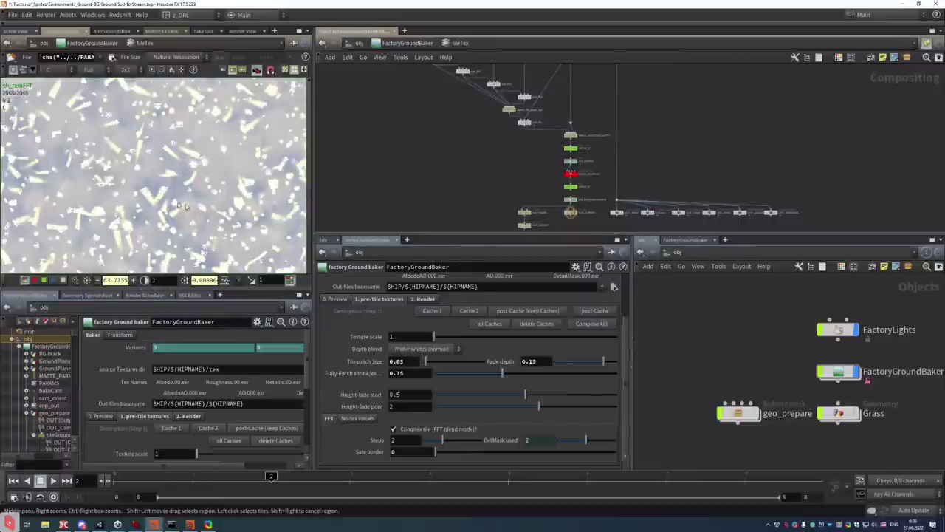
{"action": "scroll", "coordinate": [180, 138], "scroll_direction": "down", "scroll_amount": 4}
{"action": "scroll", "coordinate": [118, 155], "scroll_direction": "up", "scroll_amount": 4}
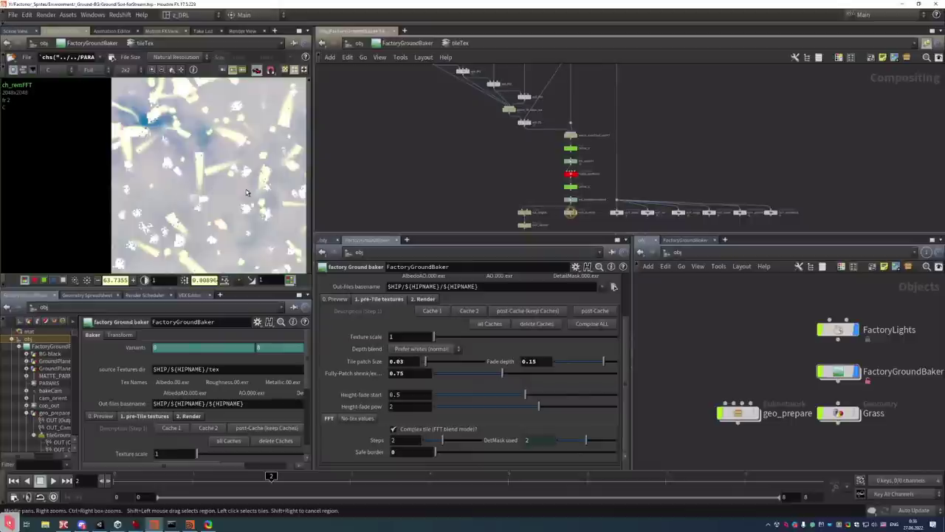
{"action": "scroll", "coordinate": [191, 189], "scroll_direction": "down", "scroll_amount": 5}
{"action": "scroll", "coordinate": [188, 190], "scroll_direction": "up", "scroll_amount": 4}
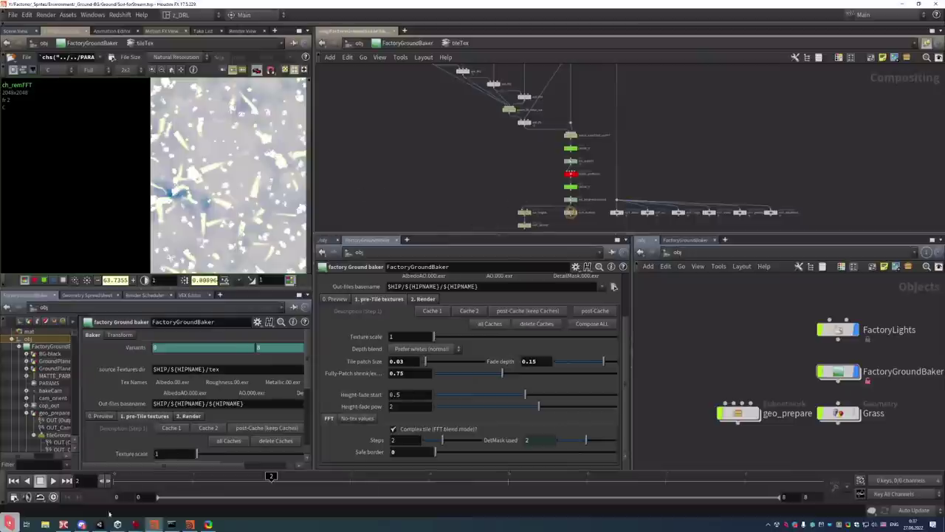
In Double Commander, reopen the Soil_forStream folder and browse its Grass and Soil EXR files
{"action": "left_click", "coordinate": [63, 524]}
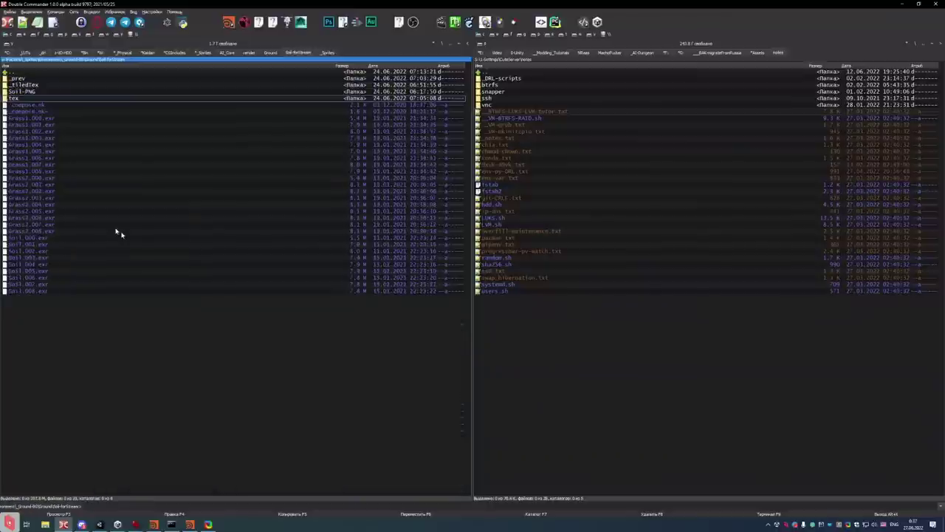
{"action": "key", "text": "BackSpace"}
{"action": "double_click", "coordinate": [115, 233]}
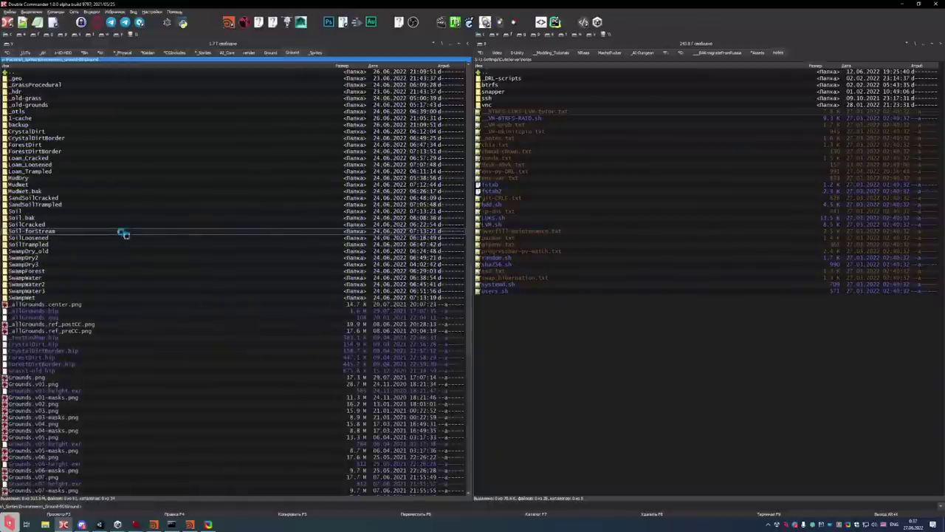
{"action": "key", "text": "Down"}
{"action": "key", "text": "Down"}
{"action": "key", "text": "Down"}
{"action": "key", "text": "Down"}
{"action": "key", "text": "Down"}
{"action": "key", "text": "Down"}
{"action": "key", "text": "Down"}
{"action": "key", "text": "Down"}
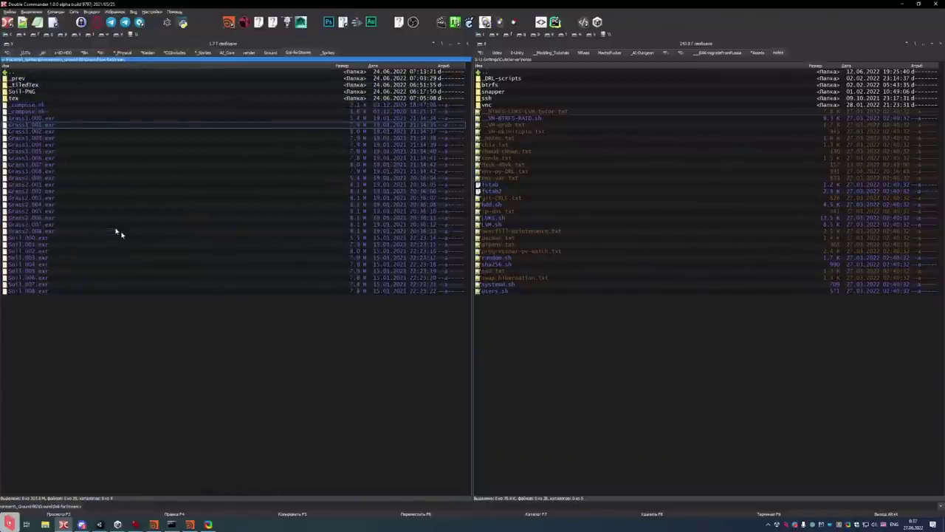
{"action": "key", "text": "End"}
{"action": "key", "text": "Up"}
{"action": "key", "text": "Up"}
{"action": "key", "text": "Up"}
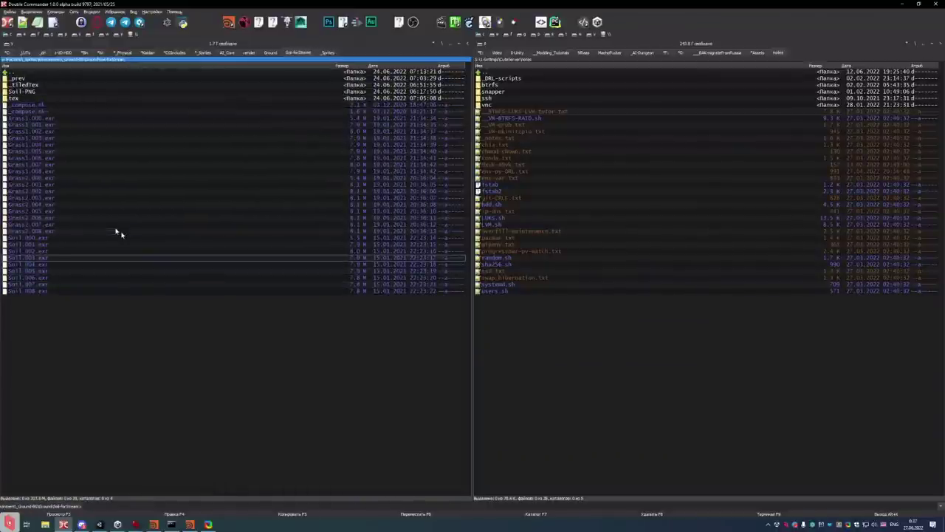
From the Ground folder, open the SoilTrampled folder and launch its EXR image in MPlay
{"action": "key", "text": "BackSpace"}
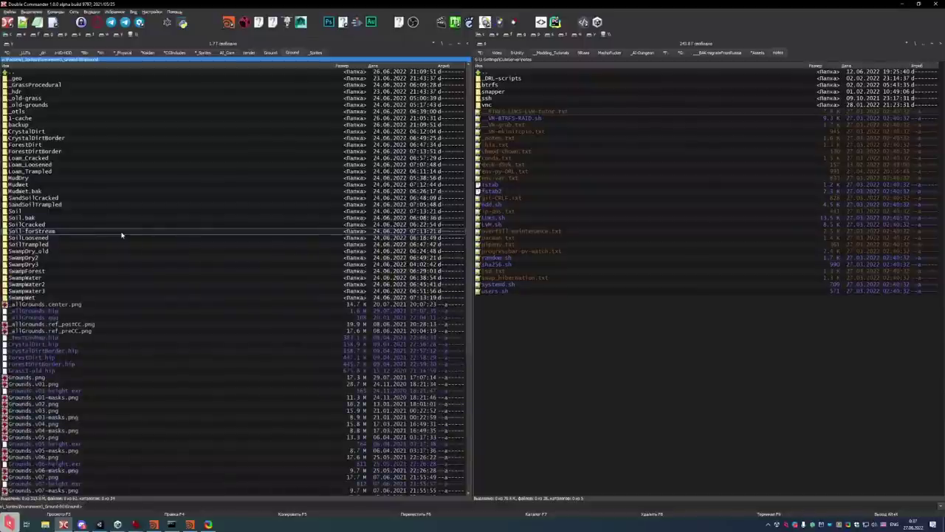
{"action": "key", "text": "Down"}
{"action": "key", "text": "Down"}
{"action": "key", "text": "Return"}
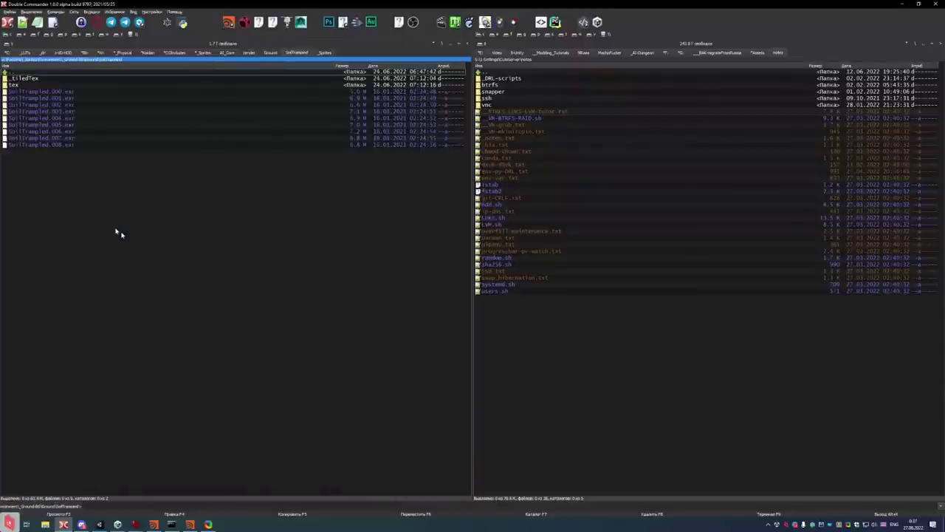
{"action": "key", "text": "Down"}
{"action": "key", "text": "Down"}
{"action": "key", "text": "Down"}
{"action": "key", "text": "Down"}
{"action": "key", "text": "Return"}
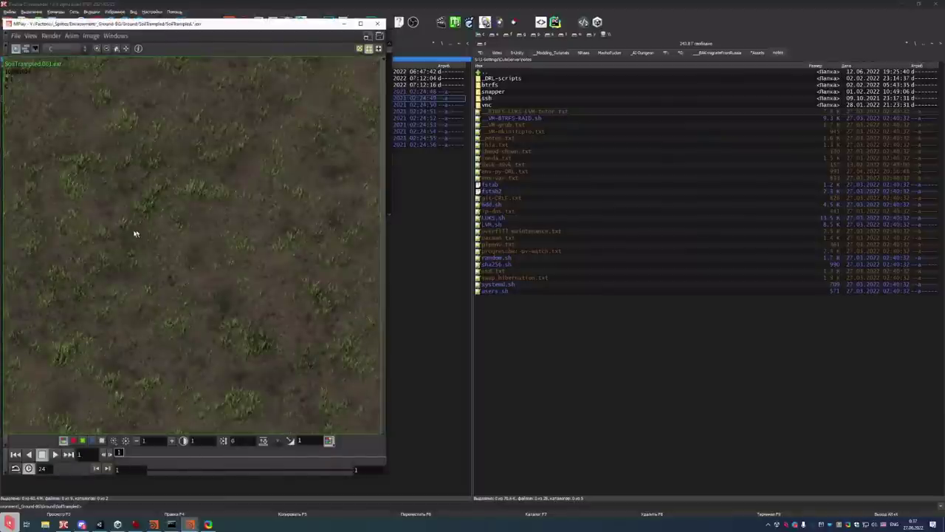
Load the full SoilTrampled.$F3.exr sequence, maximize MPlay, and step through its frames
{"action": "key", "text": "ctrl+o"}
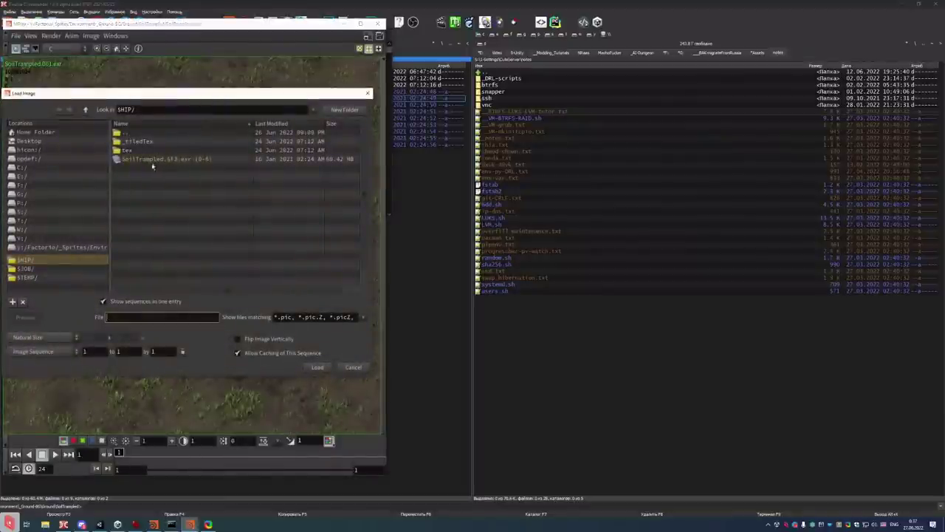
{"action": "left_click", "coordinate": [186, 158]}
{"action": "left_click", "coordinate": [316, 368]}
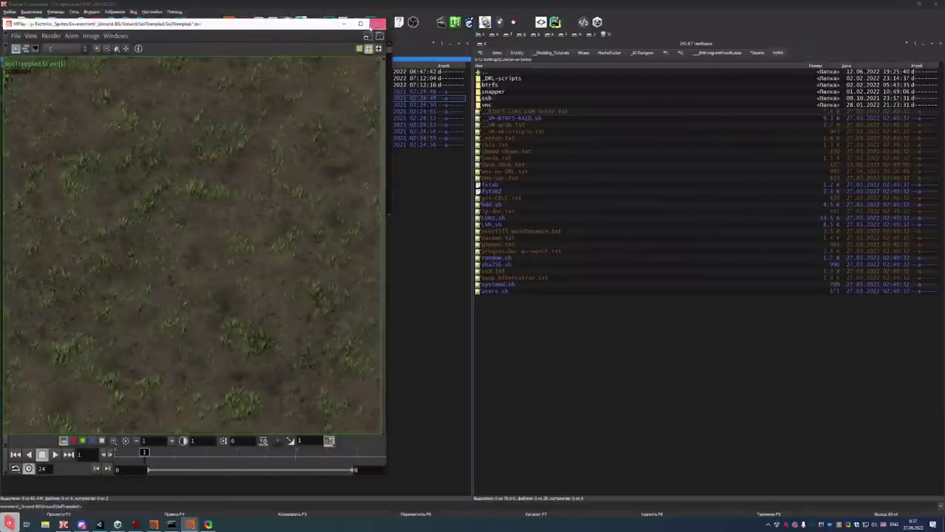
{"action": "left_click", "coordinate": [372, 23]}
{"action": "key", "text": "Right"}
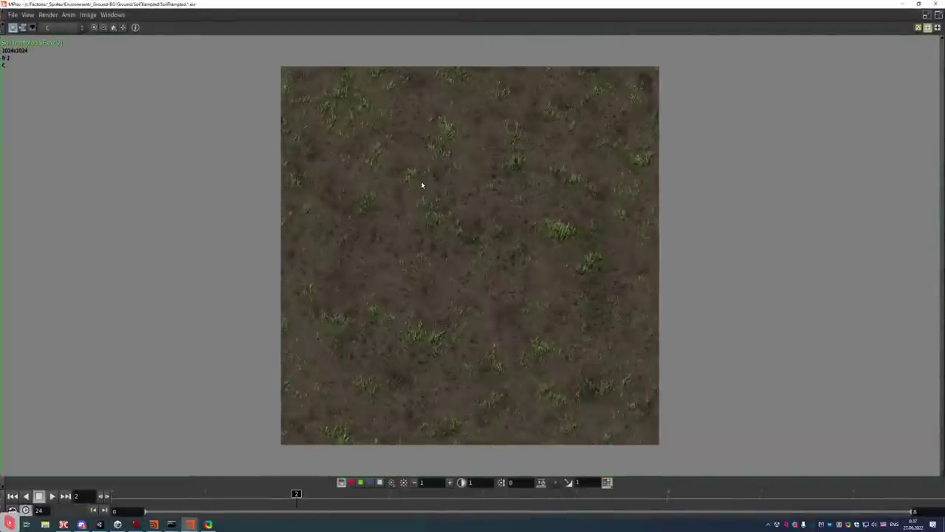
{"action": "key", "text": "Right"}
{"action": "key", "text": "Right"}
{"action": "key", "text": "Right"}
{"action": "key", "text": "Right"}
{"action": "key", "text": "Right"}
{"action": "key", "text": "Right"}
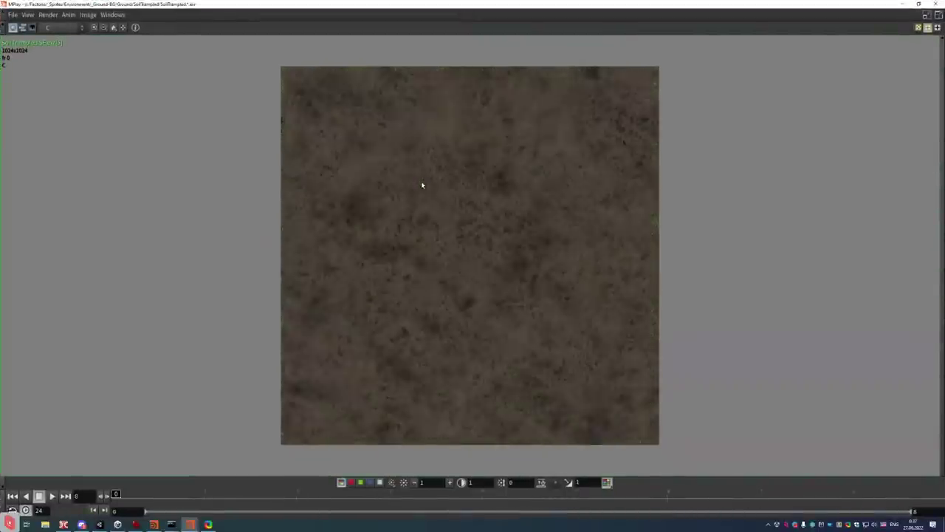
{"action": "key", "text": "Left"}
{"action": "key", "text": "Left"}
{"action": "key", "text": "Left"}
{"action": "key", "text": "Left"}
{"action": "key", "text": "Left"}
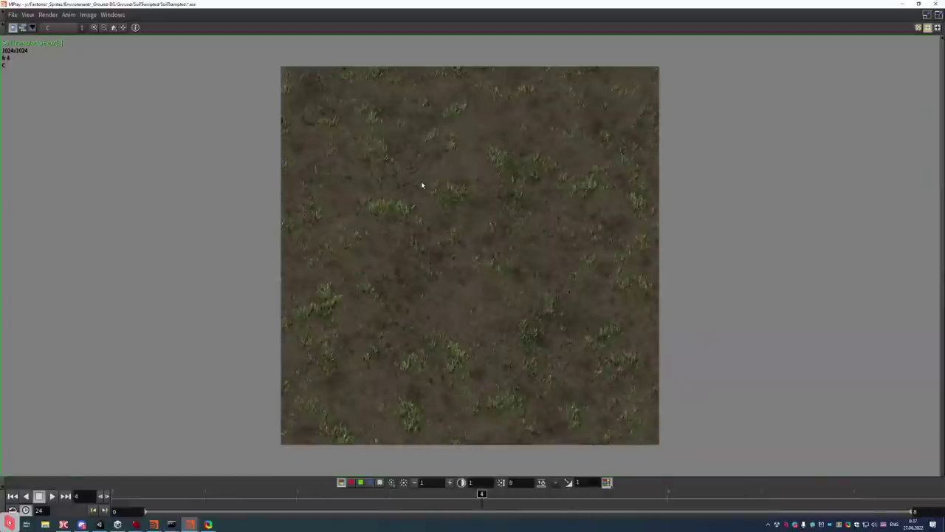
{"action": "key", "text": "alt+Tab"}
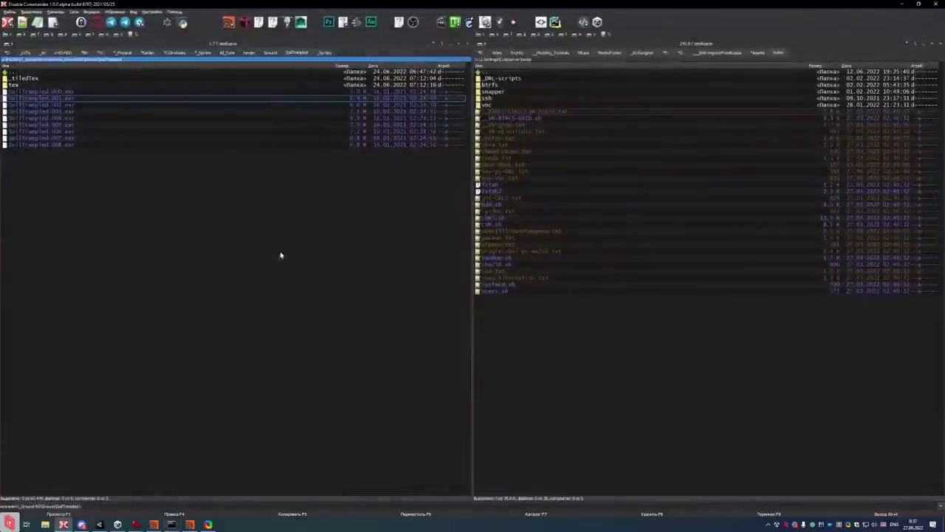
Open SwampDry3, load its SwampDry3.$F3.exr sequence full-screen in MPlay, then close it
{"action": "key", "text": "BackSpace"}
{"action": "key", "text": "Down"}
{"action": "key", "text": "Down"}
{"action": "key", "text": "Down"}
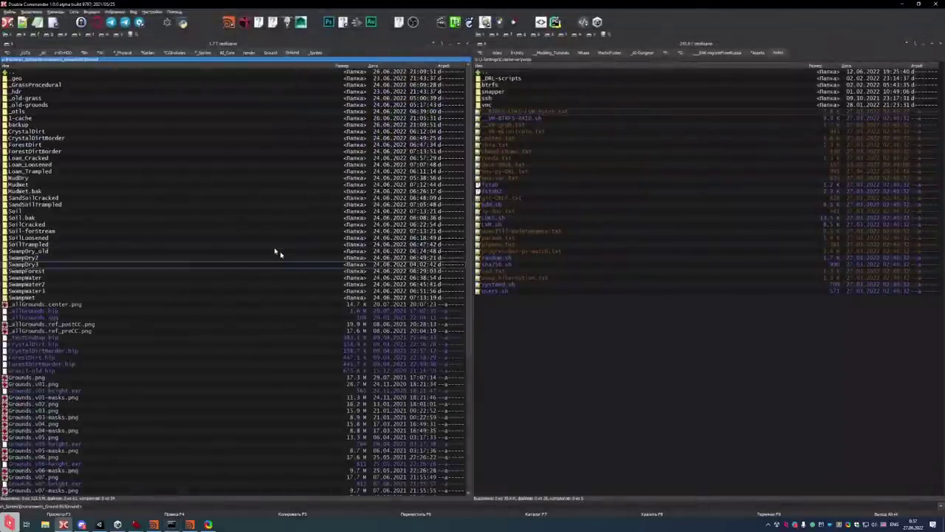
{"action": "key", "text": "Return"}
{"action": "key", "text": "Return"}
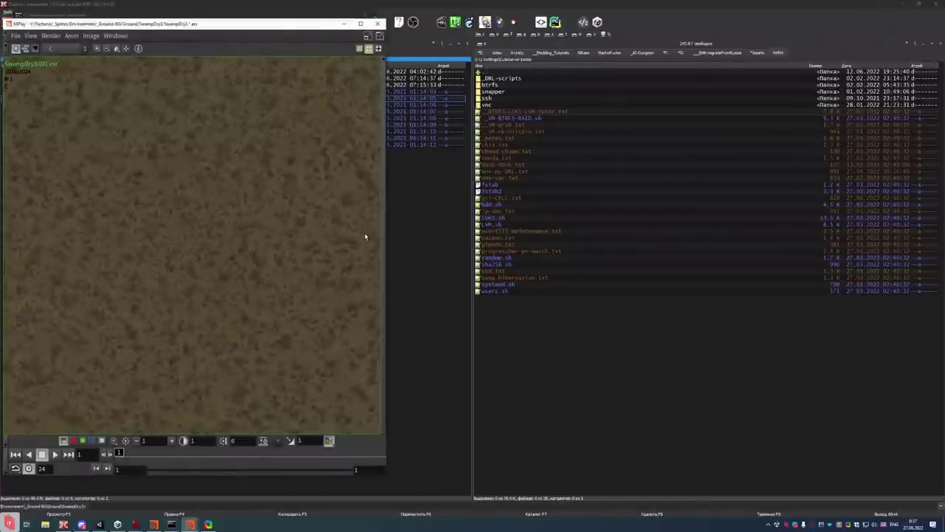
{"action": "key", "text": "ctrl+o"}
{"action": "left_click", "coordinate": [344, 163]}
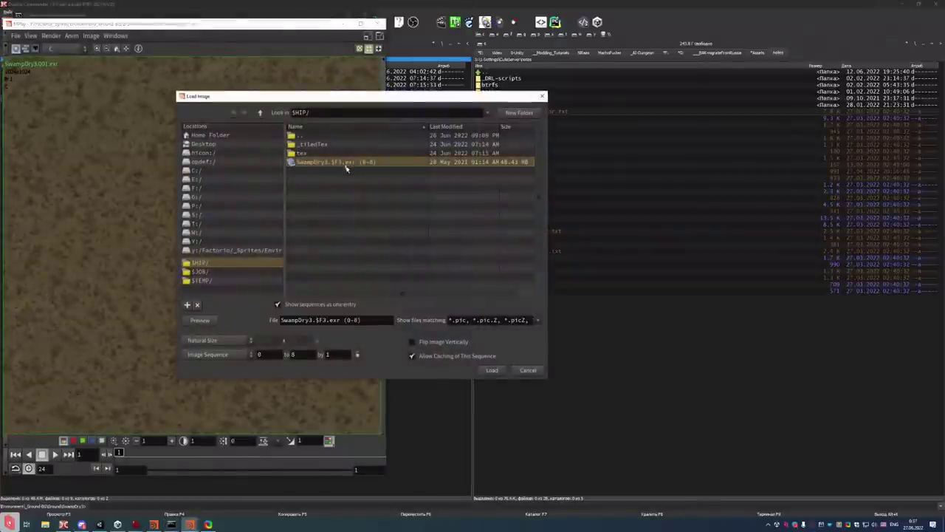
{"action": "left_click", "coordinate": [491, 369]}
{"action": "left_click", "coordinate": [361, 23]}
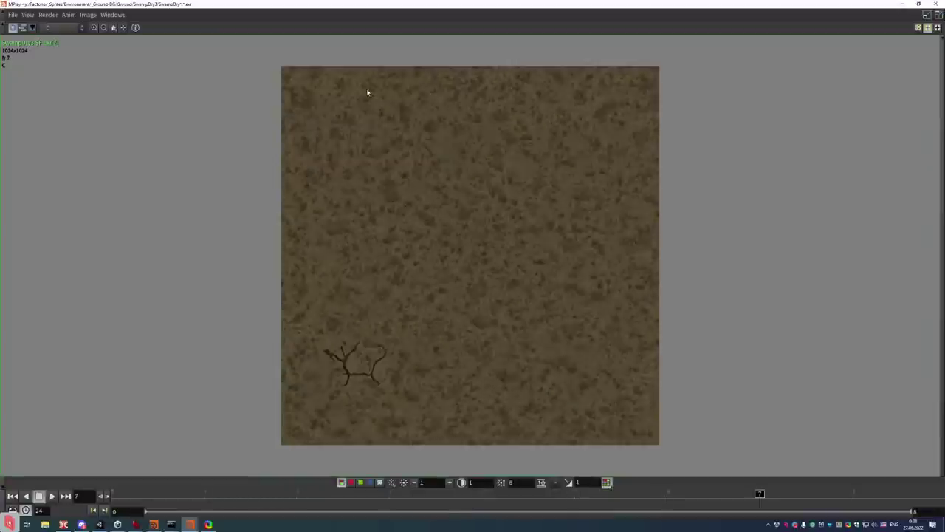
{"action": "left_click", "coordinate": [936, 4]}
Open the SwampWet folder and view the first SwampWet EXR in a maximized MPlay
{"action": "key", "text": "BackSpace"}
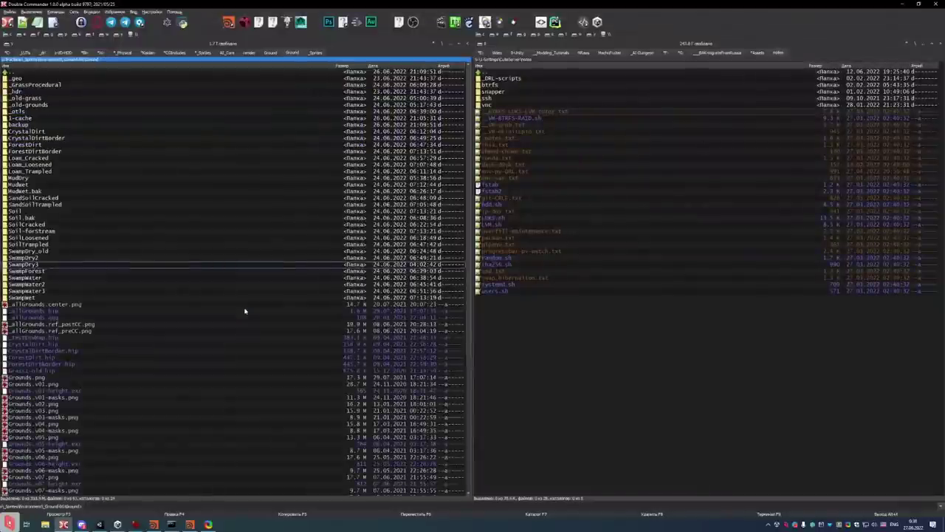
{"action": "key", "text": "Down"}
{"action": "key", "text": "Down"}
{"action": "key", "text": "Down"}
{"action": "key", "text": "Down"}
{"action": "key", "text": "Down"}
{"action": "key", "text": "Return"}
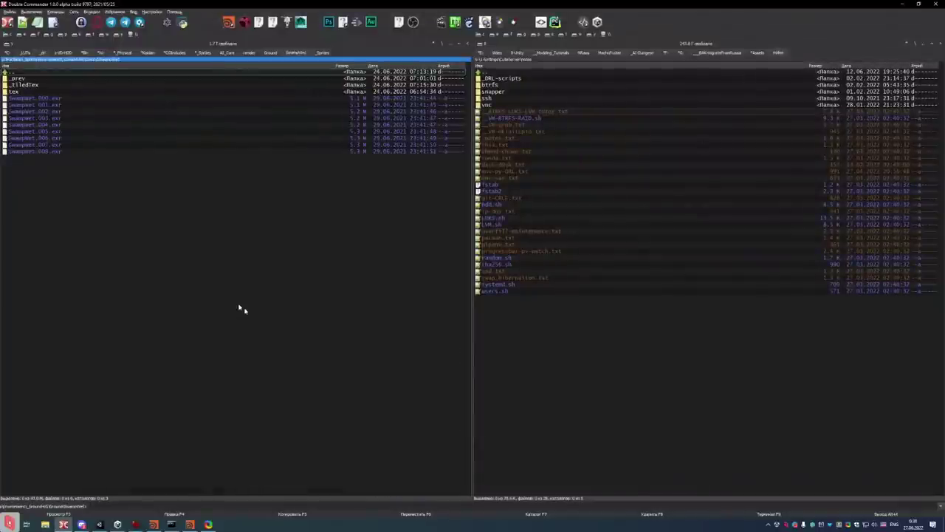
{"action": "key", "text": "Down"}
{"action": "key", "text": "Down"}
{"action": "key", "text": "Down"}
{"action": "key", "text": "Down"}
{"action": "key", "text": "Down"}
{"action": "key", "text": "Return"}
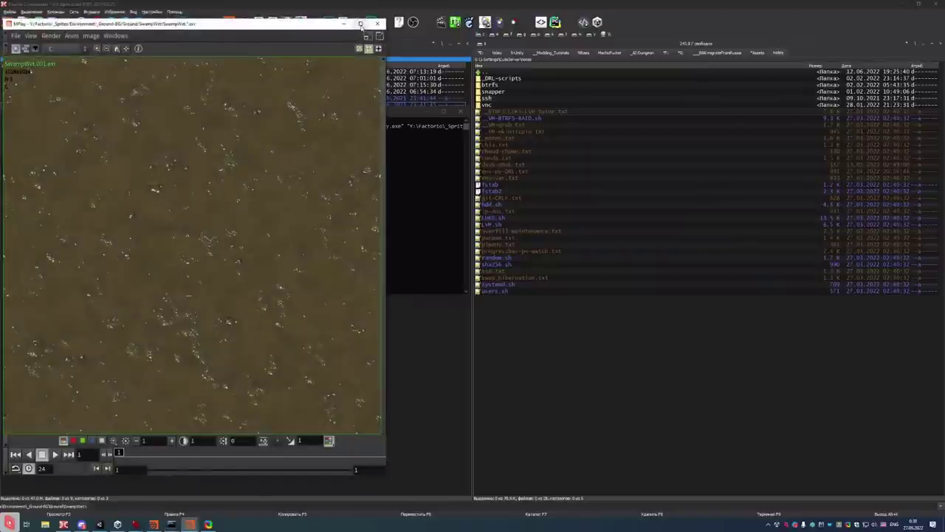
{"action": "left_click", "coordinate": [360, 23]}
Load the SwampWet.$F3.exr sequence (0-8), re-maximize the window, and fit the texture to height
{"action": "key", "text": "ctrl+o"}
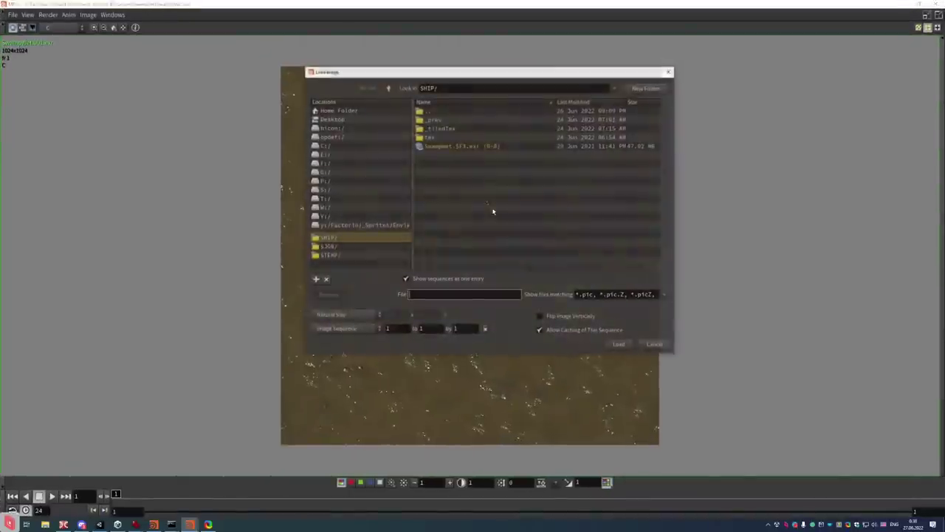
{"action": "left_click", "coordinate": [464, 146]}
{"action": "left_click", "coordinate": [620, 345]}
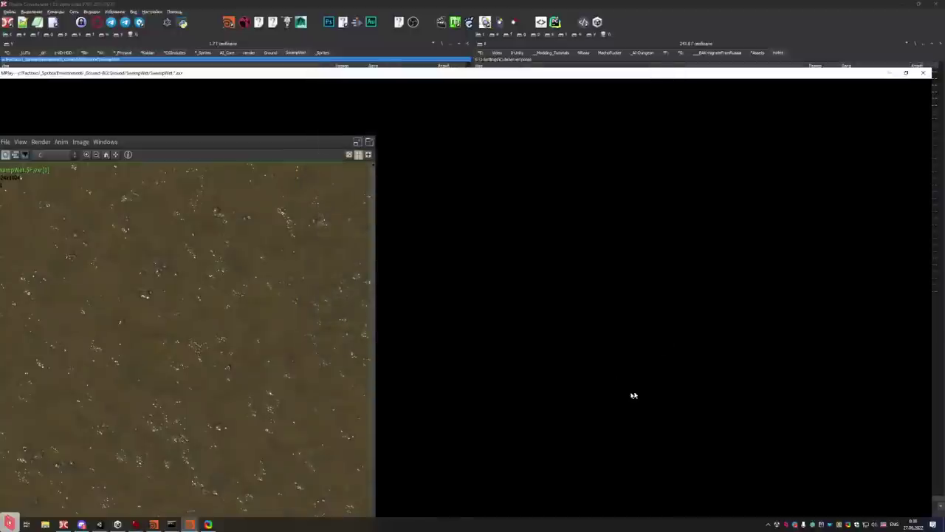
{"action": "double_click", "coordinate": [812, 77]}
{"action": "left_click_drag", "start_coordinate": [795, 86], "coordinate": [642, 49]}
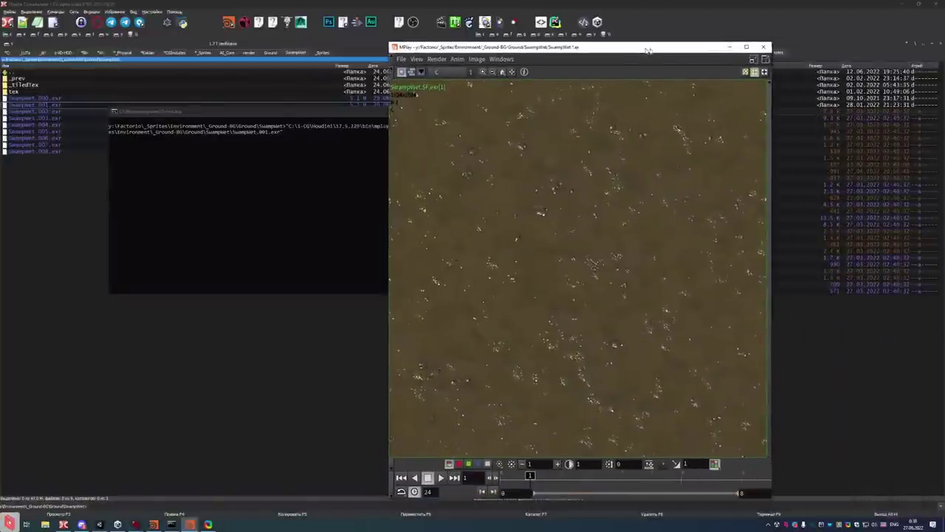
{"action": "double_click", "coordinate": [643, 47]}
{"action": "left_click", "coordinate": [72, 31]}
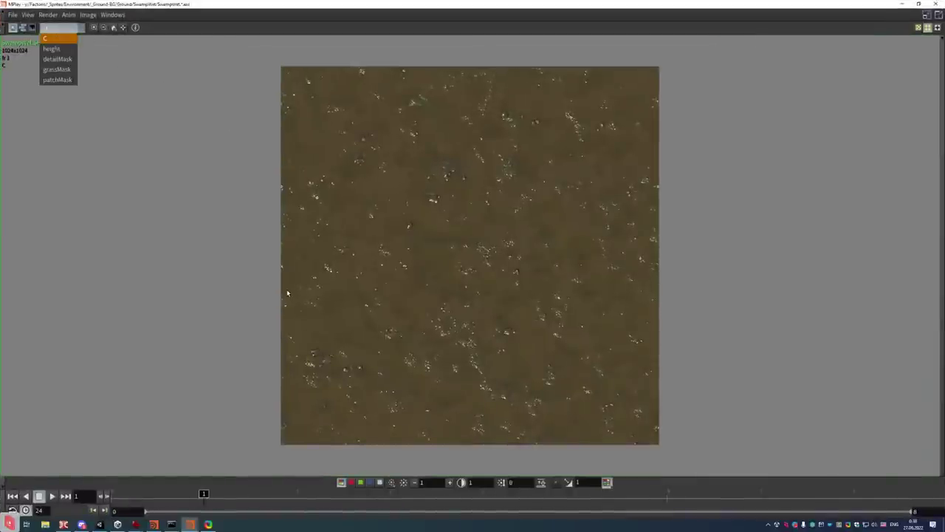
{"action": "left_click", "coordinate": [237, 300]}
{"action": "key", "text": "h"}
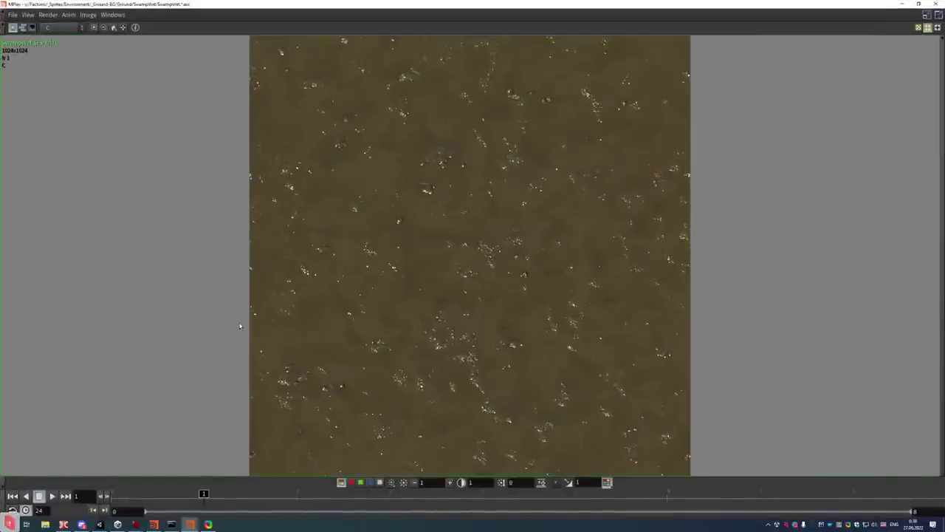
Step back and forth through SwampWet frames 2 to 8
{"action": "key", "text": "Right"}
{"action": "key", "text": "Right"}
{"action": "key", "text": "Right"}
{"action": "key", "text": "Right"}
{"action": "key", "text": "Right"}
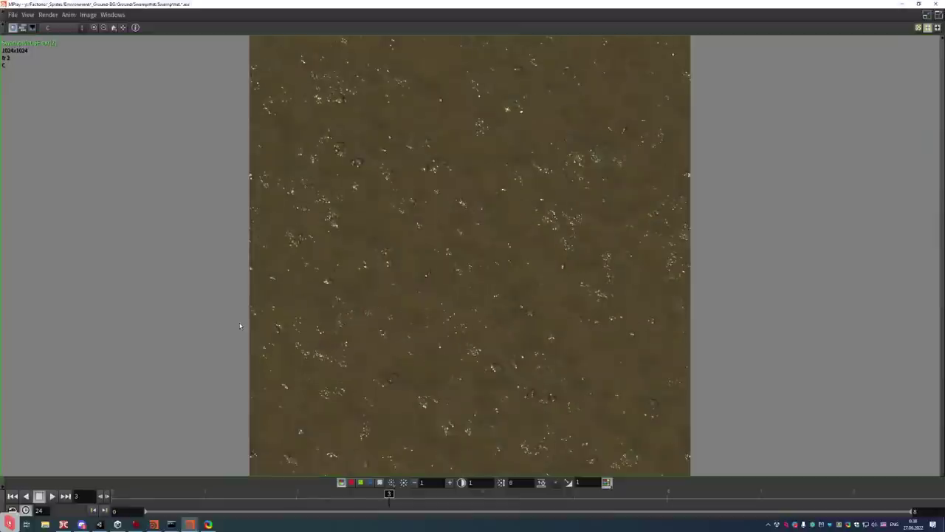
{"action": "key", "text": "Right"}
{"action": "key", "text": "Right"}
{"action": "key", "text": "Right"}
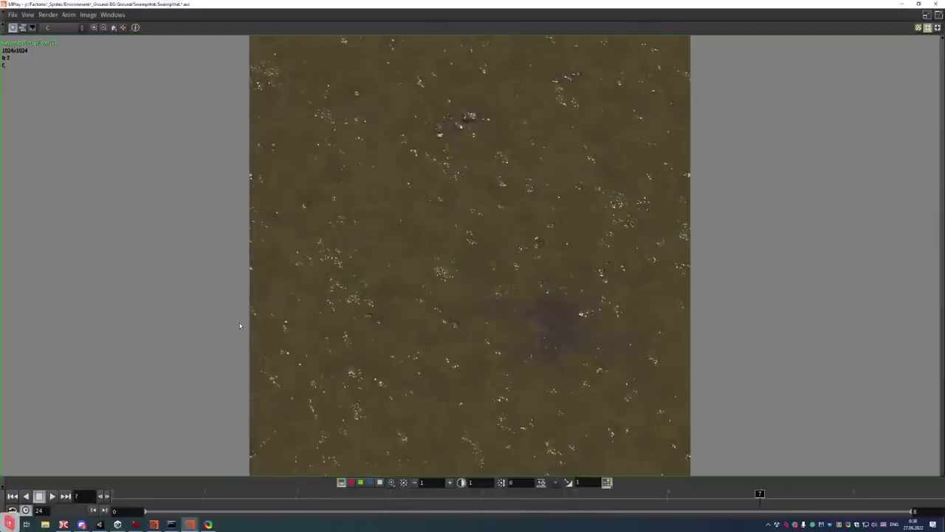
{"action": "key", "text": "Left"}
{"action": "key", "text": "Left"}
{"action": "key", "text": "Left"}
{"action": "key", "text": "Left"}
{"action": "key", "text": "Left"}
{"action": "key", "text": "Left"}
{"action": "key", "text": "Left"}
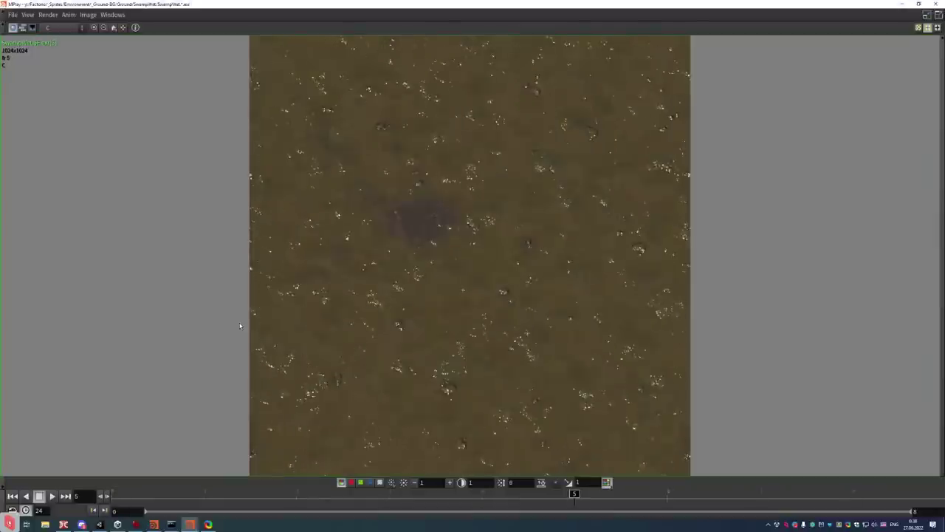
{"action": "key", "text": "Left"}
{"action": "key", "text": "Left"}
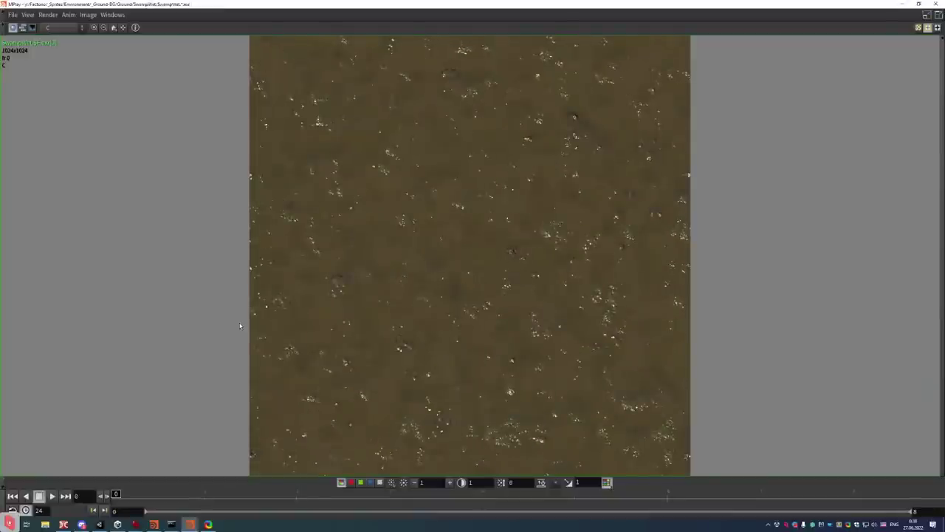
{"action": "key", "text": "Left"}
{"action": "key", "text": "Left"}
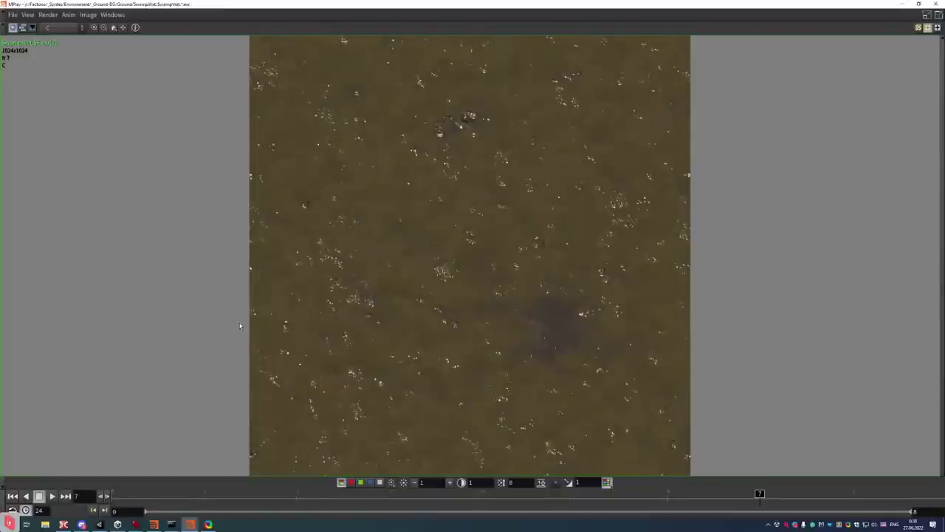
{"action": "key", "text": "Right"}
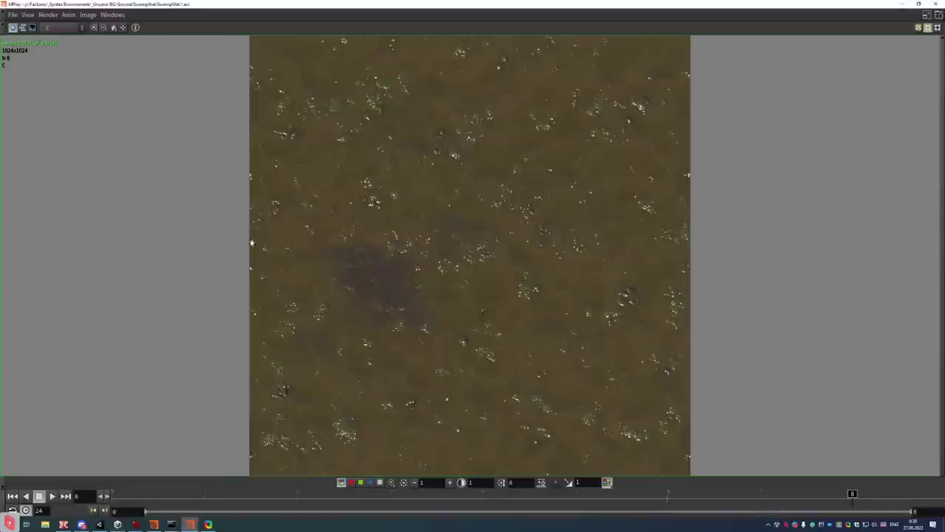
Zoom in to compare frames 6 and 8 up close, then close the SwampWet viewer
{"action": "middle_click_drag", "start_coordinate": [227, 247], "coordinate": [259, 239]}
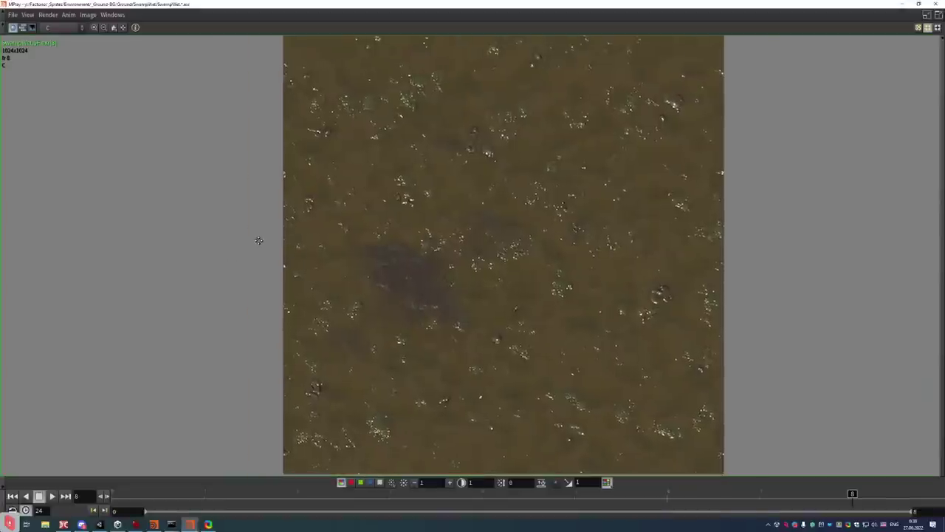
{"action": "scroll", "coordinate": [416, 245], "scroll_direction": "up", "scroll_amount": 5}
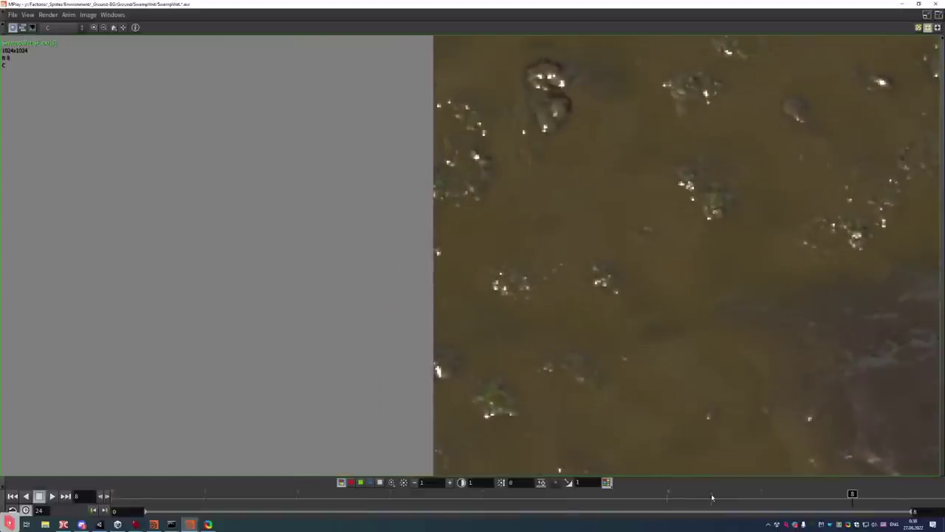
{"action": "left_click", "coordinate": [712, 495]}
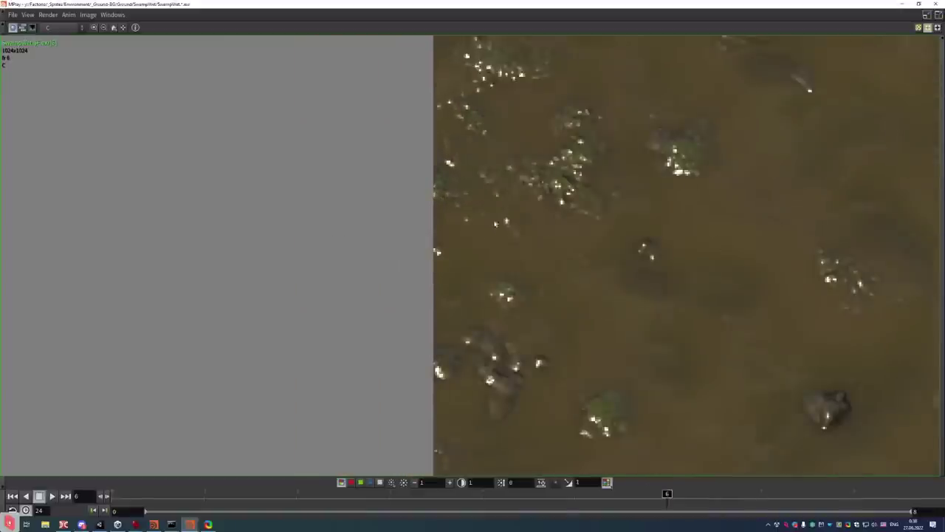
{"action": "key", "text": "Right"}
{"action": "key", "text": "Right"}
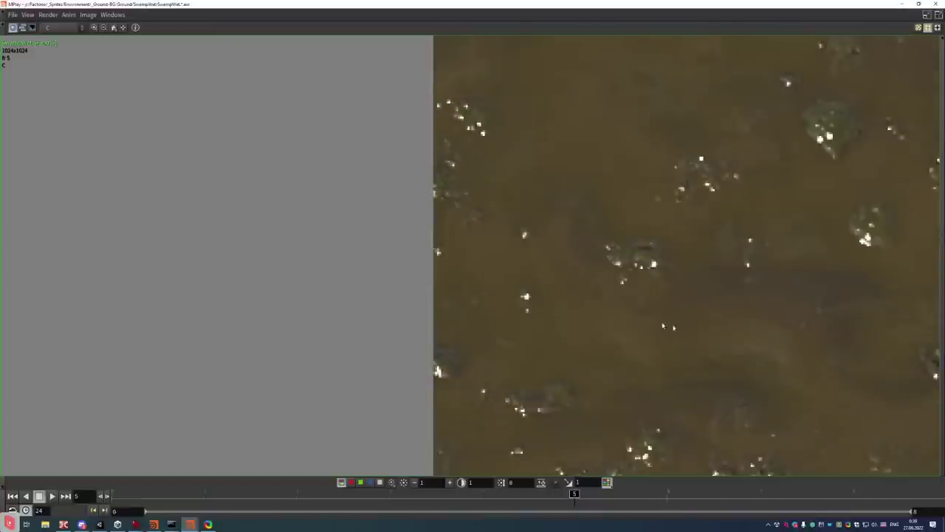
{"action": "scroll", "coordinate": [488, 322], "scroll_direction": "down", "scroll_amount": 5}
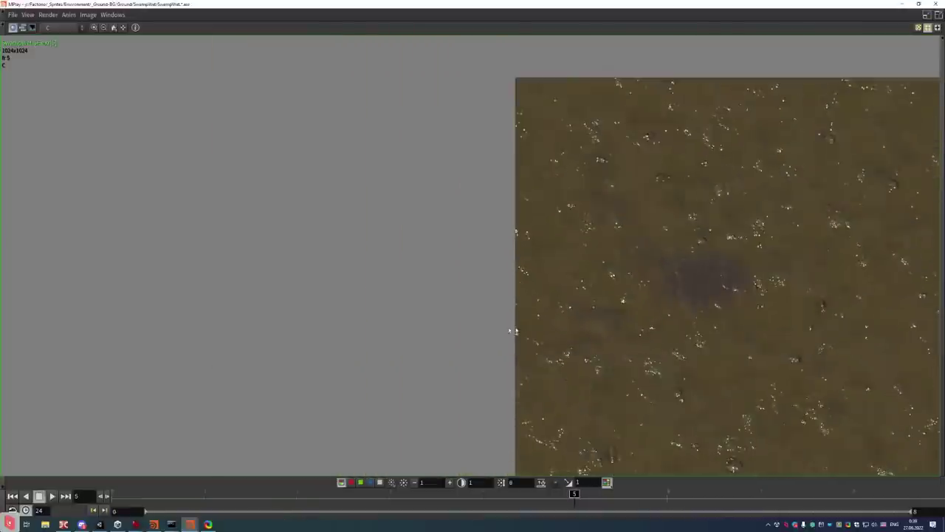
{"action": "scroll", "coordinate": [429, 271], "scroll_direction": "up", "scroll_amount": 1}
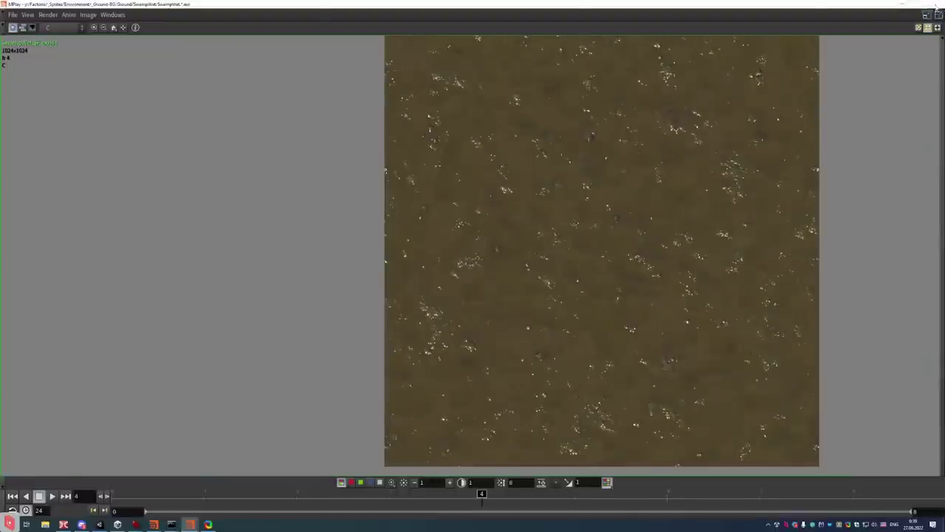
{"action": "left_click", "coordinate": [936, 4]}
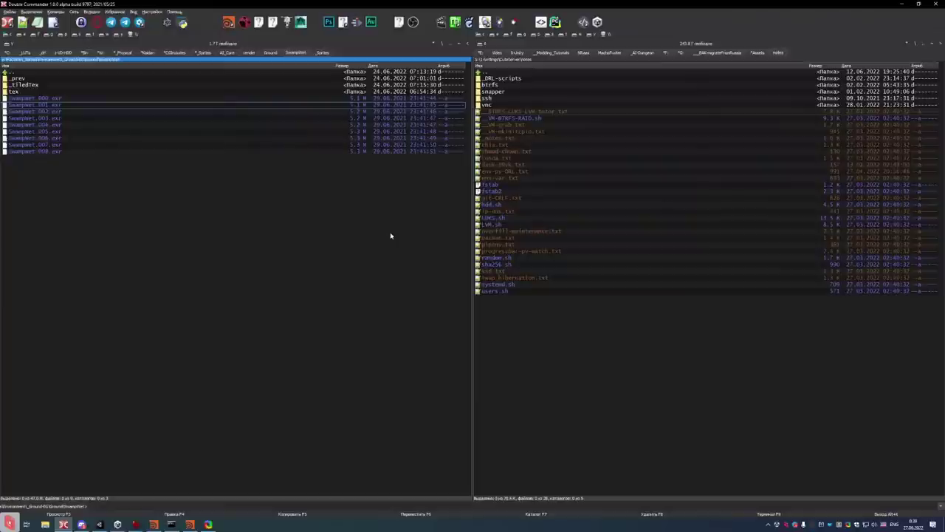
Minimize Double Commander to bring the Houdini scene back
{"action": "left_click", "coordinate": [902, 6]}
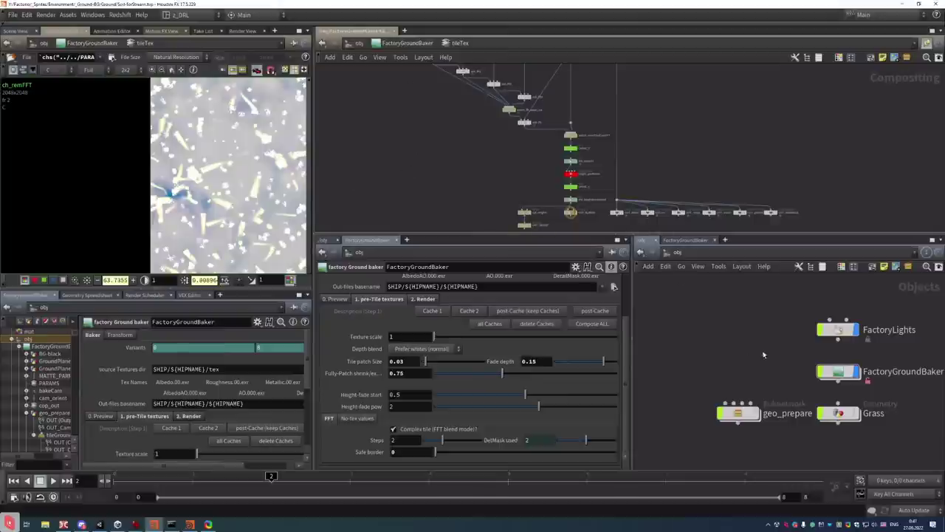
Zoom the compositing network and open the 2048x2048 baked brown soil Albedo EXR in MPlay
{"action": "scroll", "coordinate": [647, 141], "scroll_direction": "down", "scroll_amount": 5}
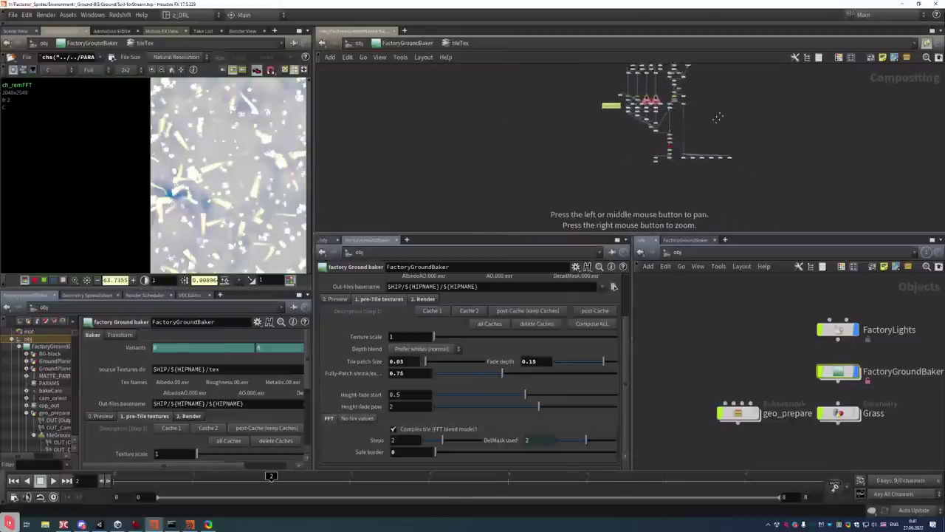
{"action": "scroll", "coordinate": [647, 141], "scroll_direction": "up", "scroll_amount": 3}
{"action": "scroll", "coordinate": [647, 141], "scroll_direction": "up", "scroll_amount": 2}
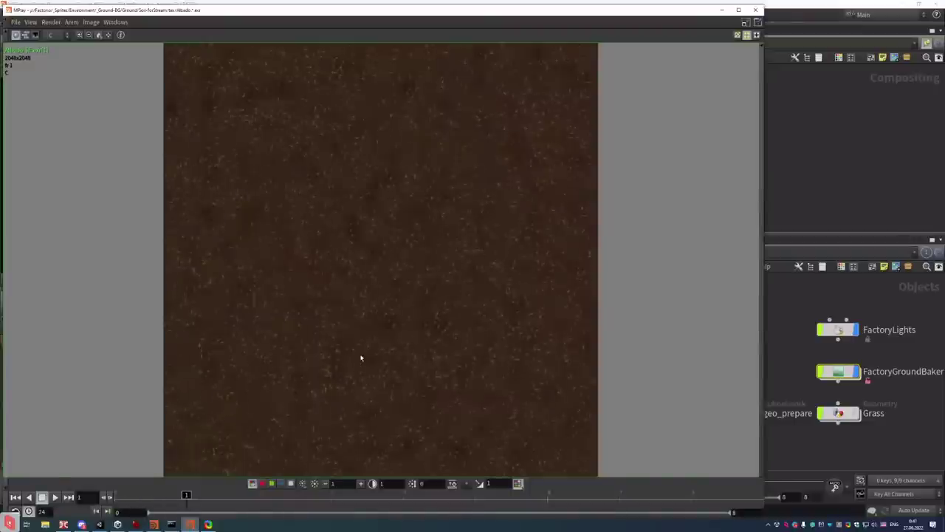
Close the MPlay albedo window to return to the FactoryGroundBaker parameters
{"action": "left_click", "coordinate": [758, 11]}
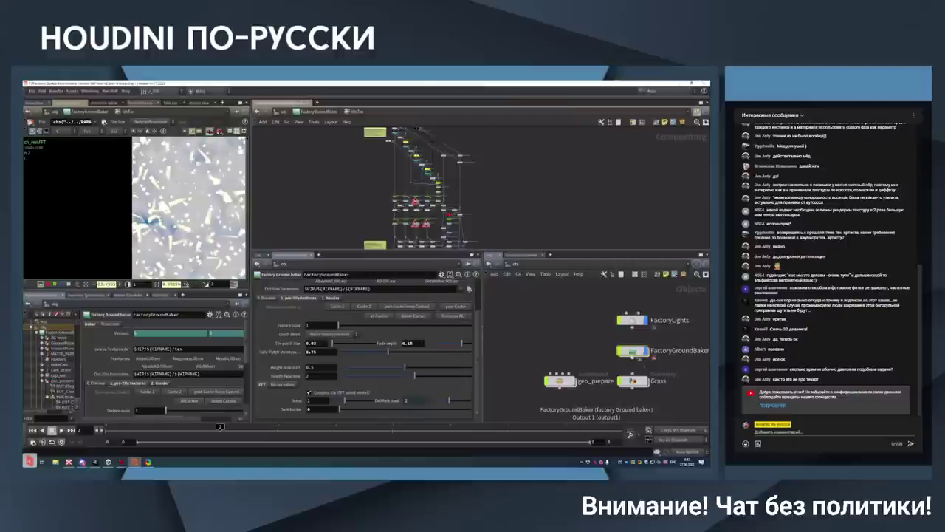
{"action": "right_click", "coordinate": [633, 350]}
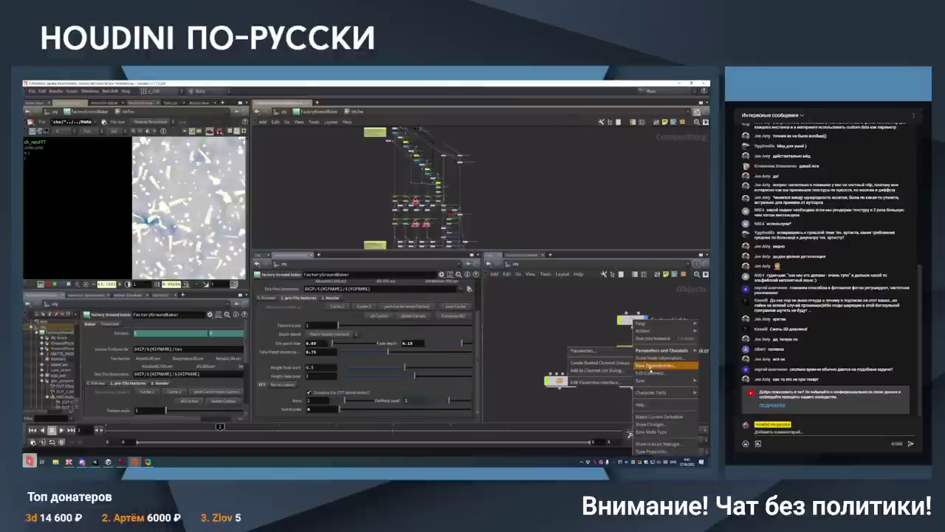
{"action": "key", "text": "Escape"}
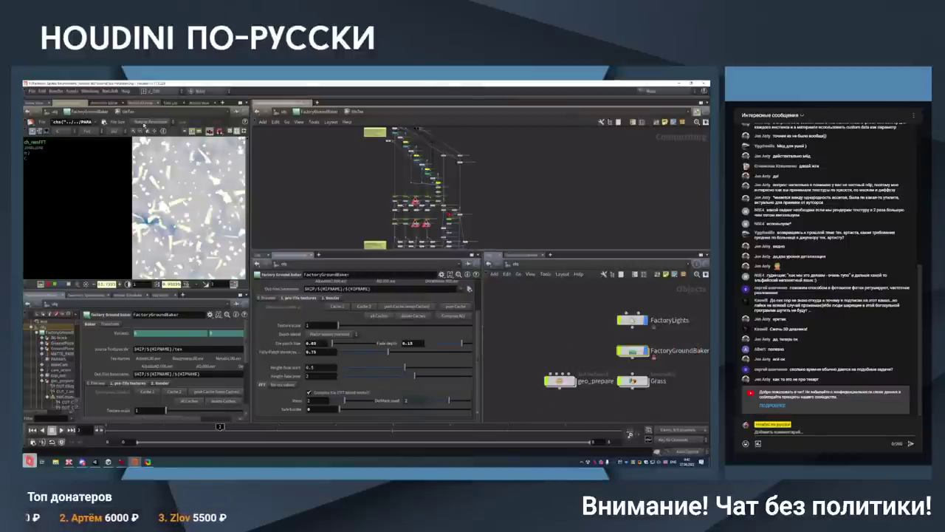
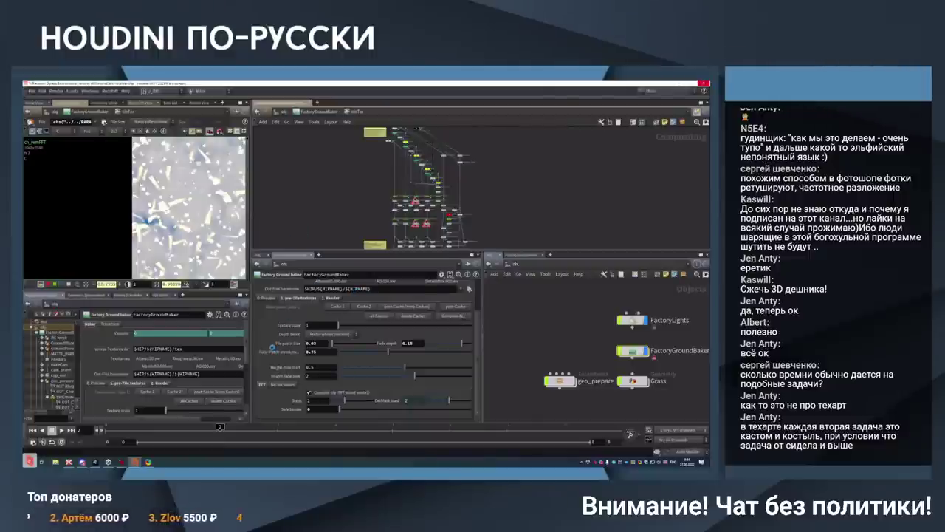
Open Task Manager and move it over the frozen Houdini window
{"action": "key", "text": "ctrl+shift+Escape"}
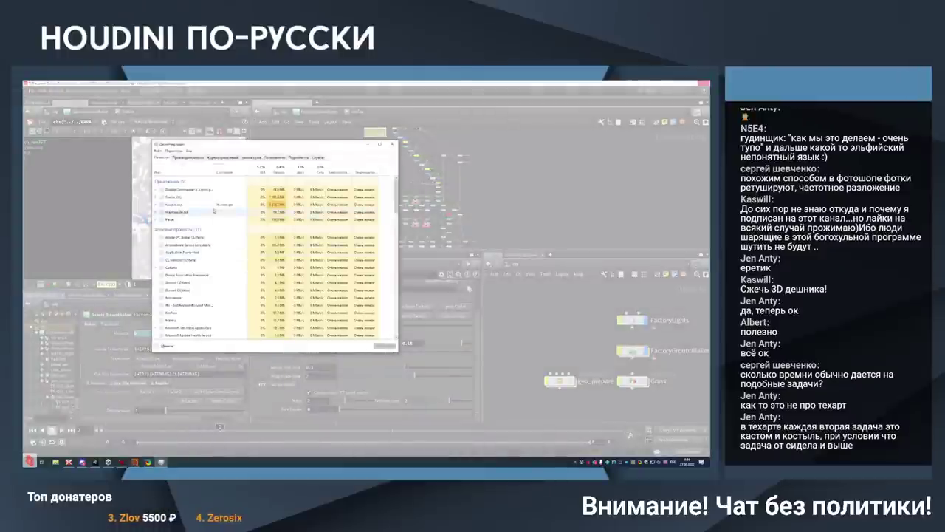
{"action": "left_click_drag", "start_coordinate": [339, 156], "coordinate": [415, 226]}
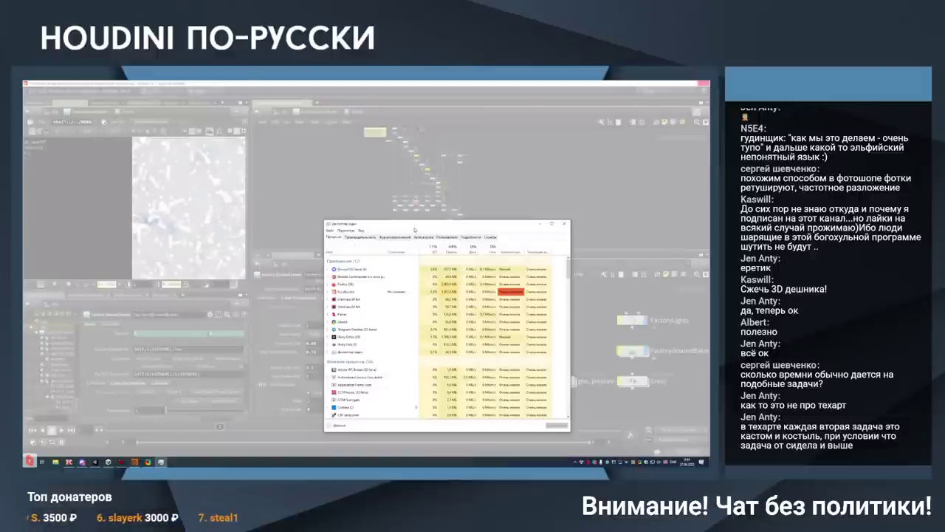
{"action": "left_click", "coordinate": [361, 237]}
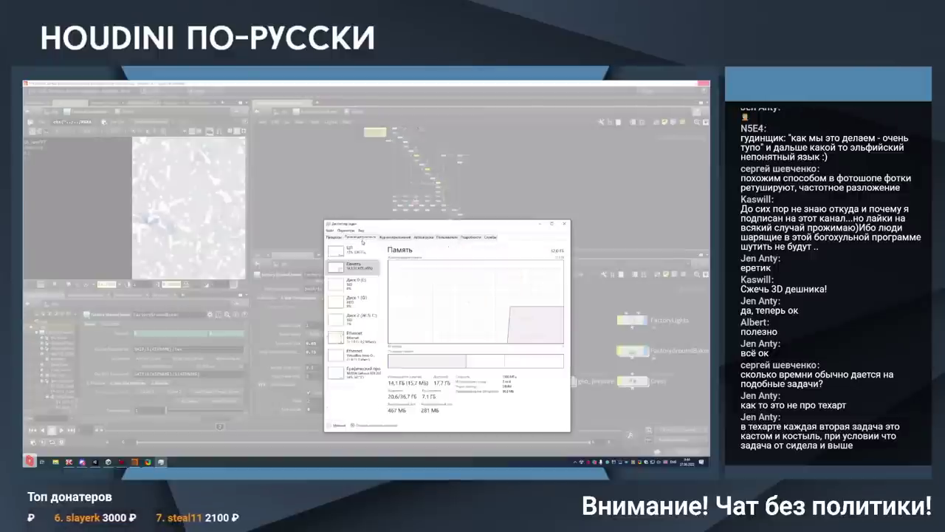
{"action": "left_click", "coordinate": [336, 238]}
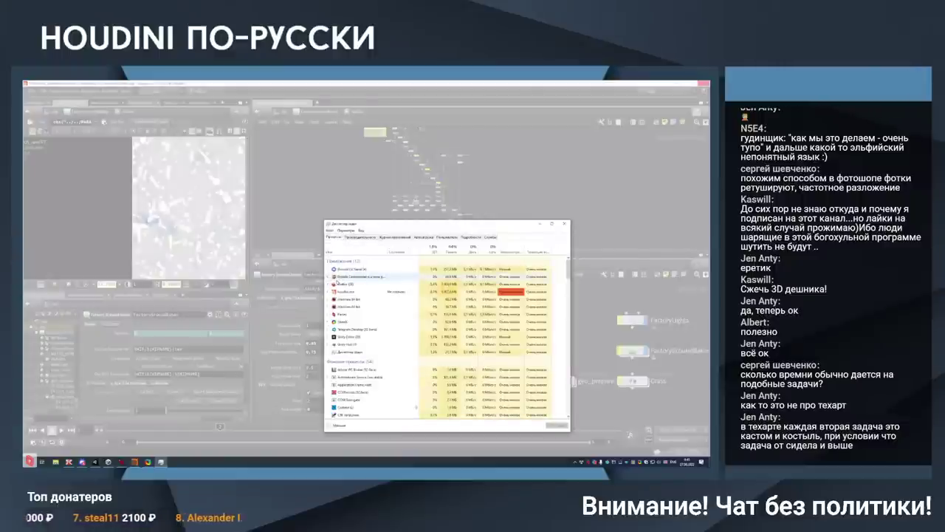
End the houdini.exe process tree from the Details list and confirm
{"action": "double_click", "coordinate": [346, 292]}
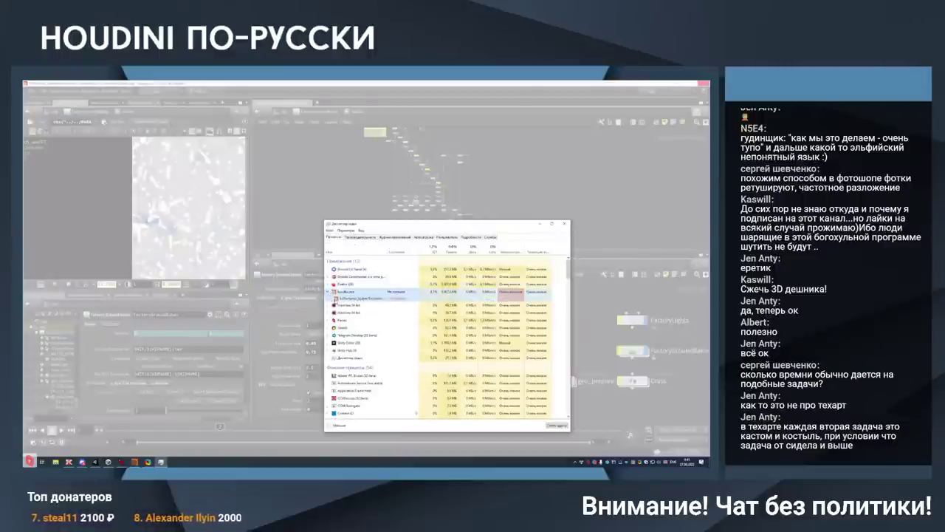
{"action": "right_click", "coordinate": [354, 299]}
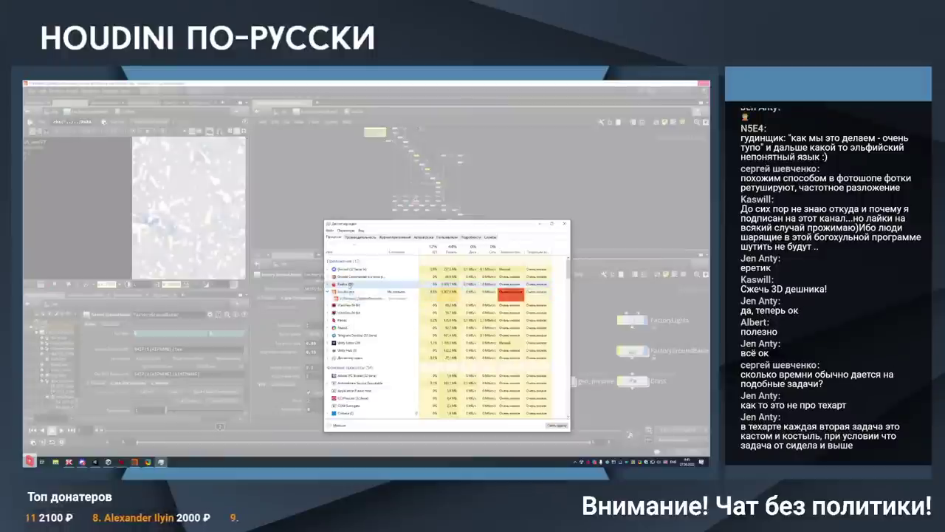
{"action": "right_click", "coordinate": [357, 299]}
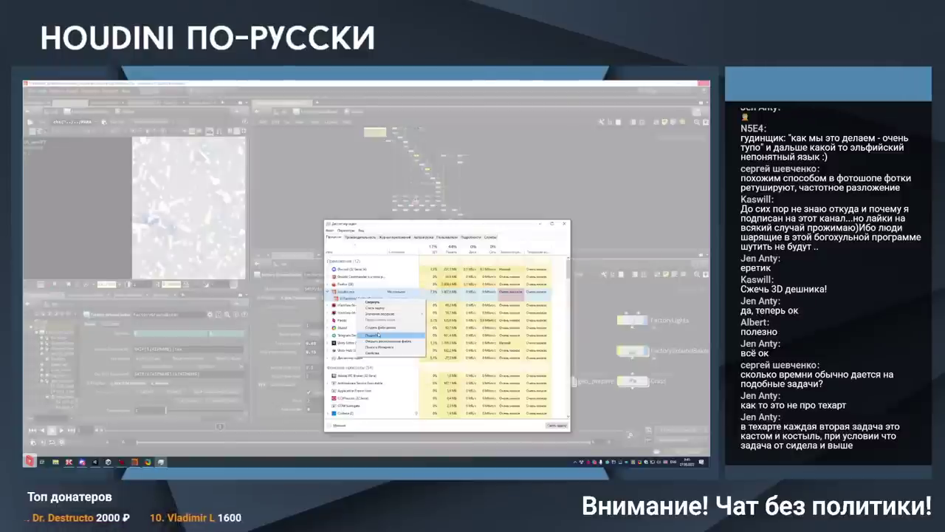
{"action": "left_click", "coordinate": [378, 335]}
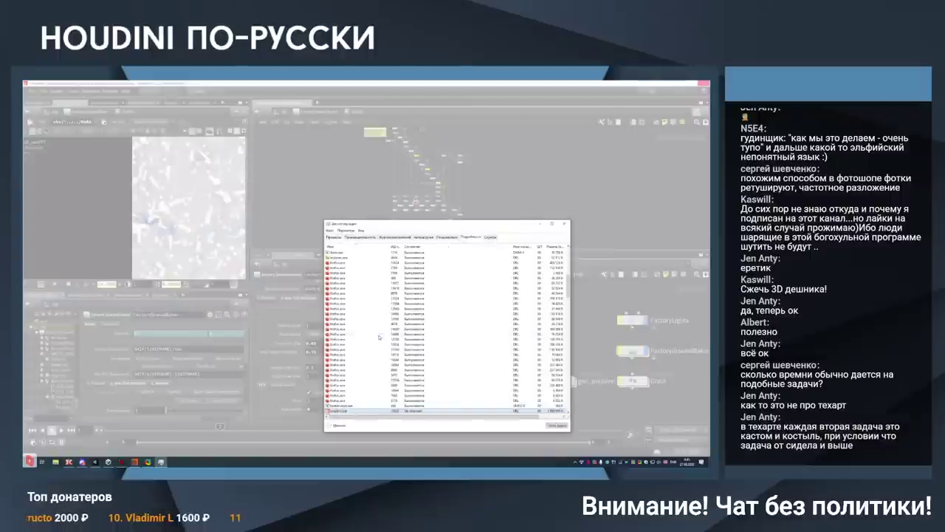
{"action": "right_click", "coordinate": [336, 410]}
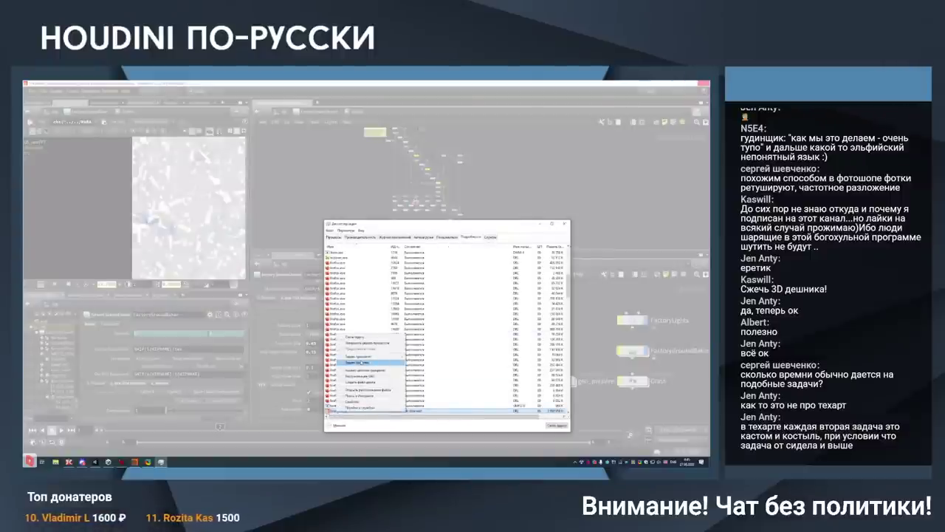
{"action": "right_click", "coordinate": [338, 412]}
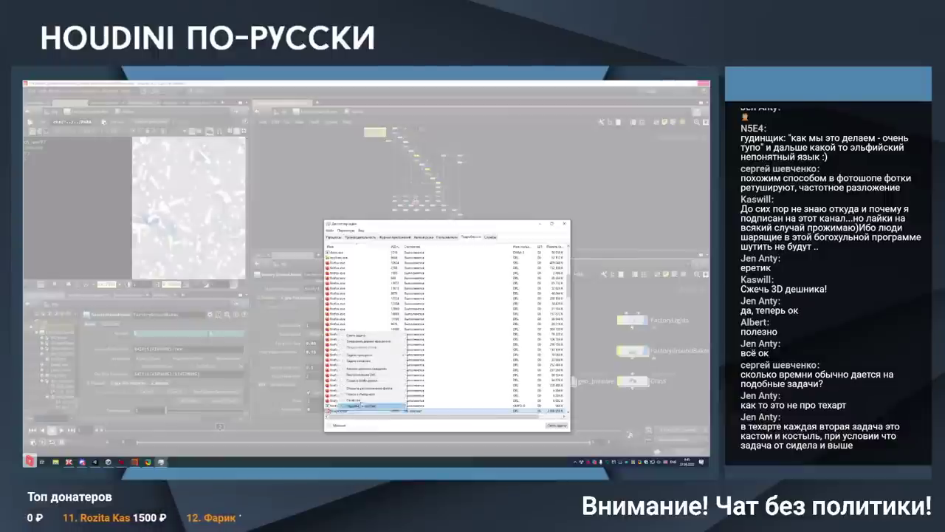
{"action": "left_click", "coordinate": [362, 342]}
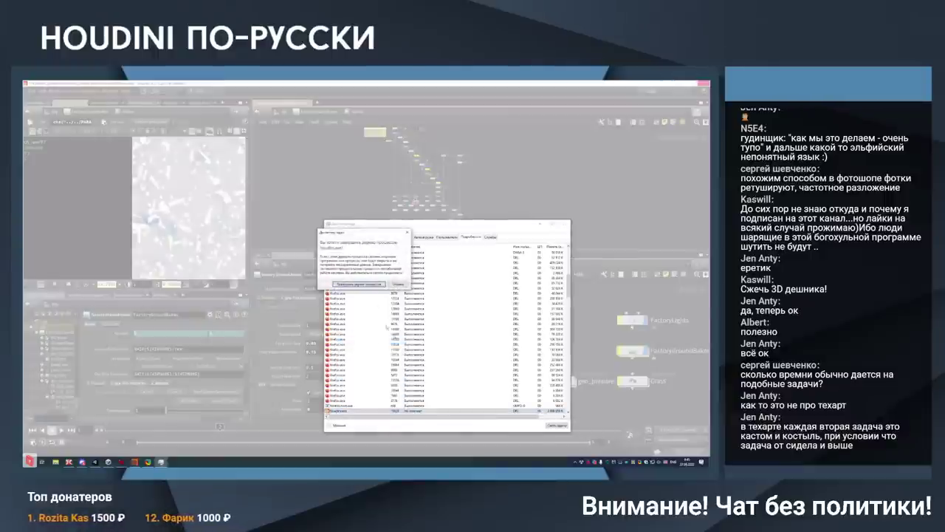
{"action": "left_click", "coordinate": [366, 288]}
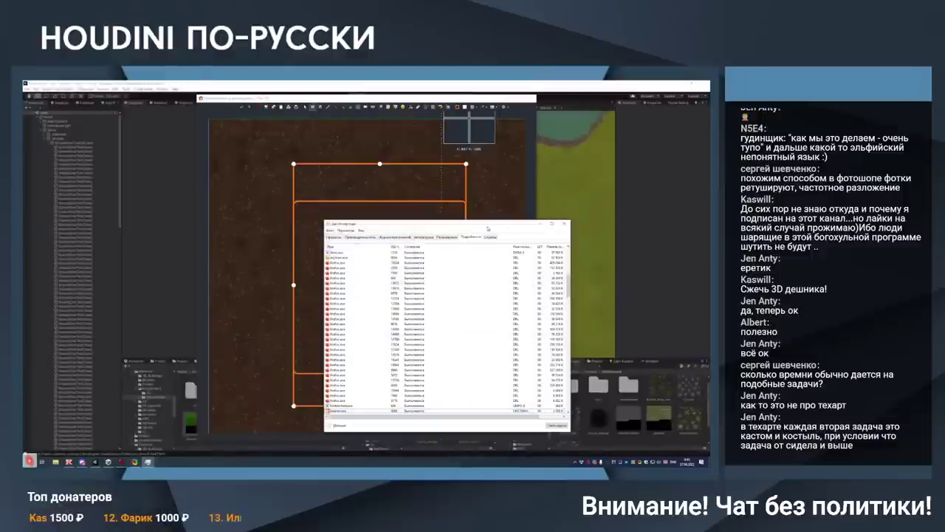
Close the ground atlas Sprite Editor and accept the prompt to return to the Scene view
{"action": "left_click_drag", "start_coordinate": [489, 224], "coordinate": [229, 220]}
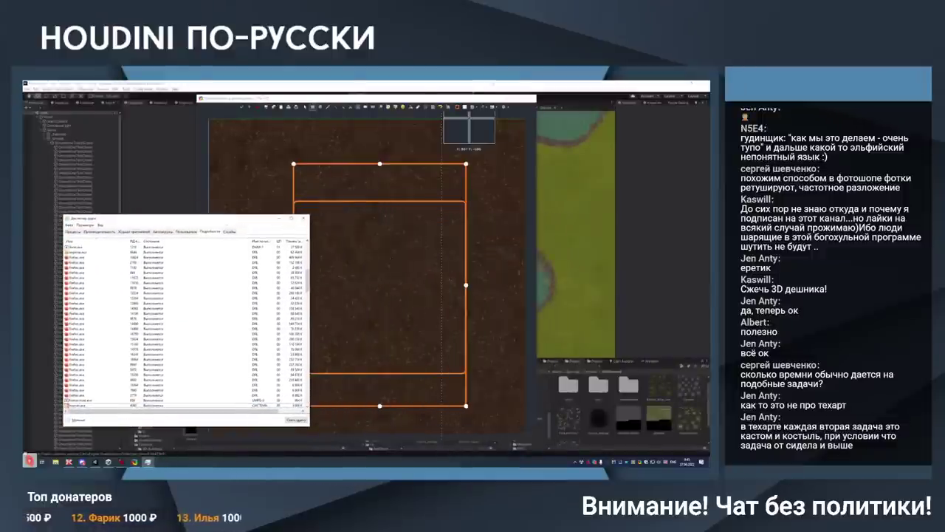
{"action": "left_click", "coordinate": [443, 98]}
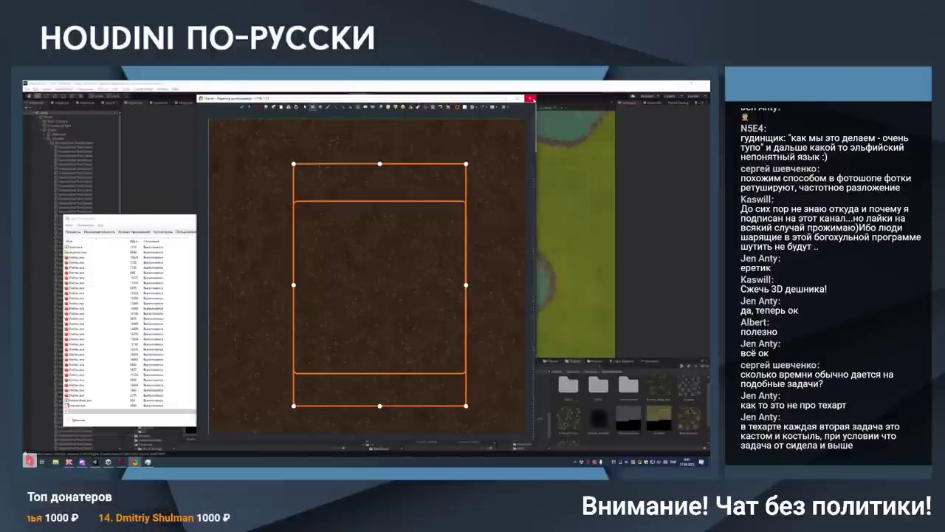
{"action": "left_click", "coordinate": [532, 98]}
{"action": "left_click", "coordinate": [399, 293]}
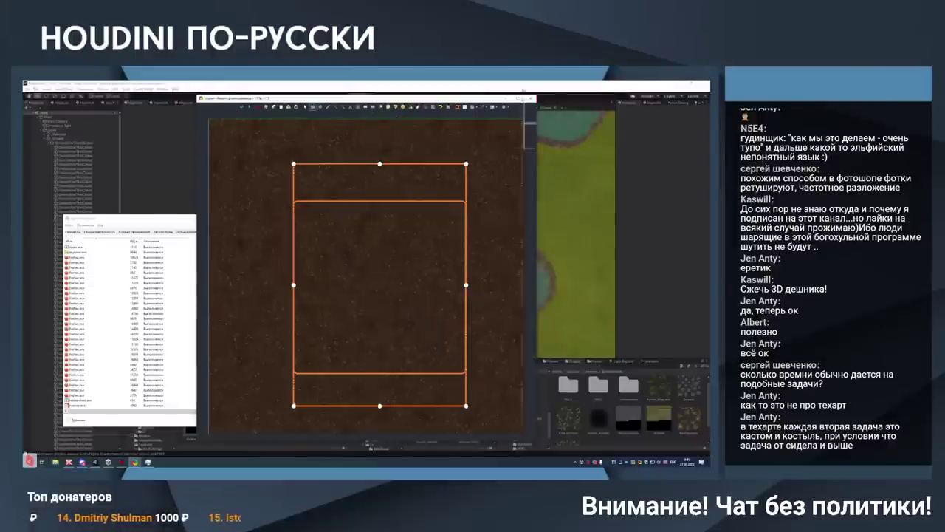
{"action": "left_click", "coordinate": [532, 98]}
{"action": "left_click", "coordinate": [335, 288]}
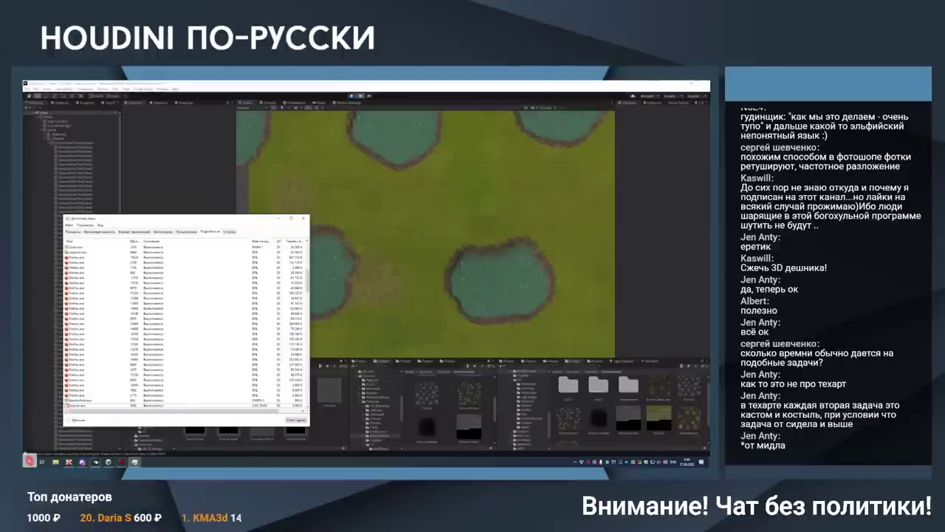
Close Task Manager from its taskbar preview thumbnail
{"action": "mouse_move", "coordinate": [78, 463]}
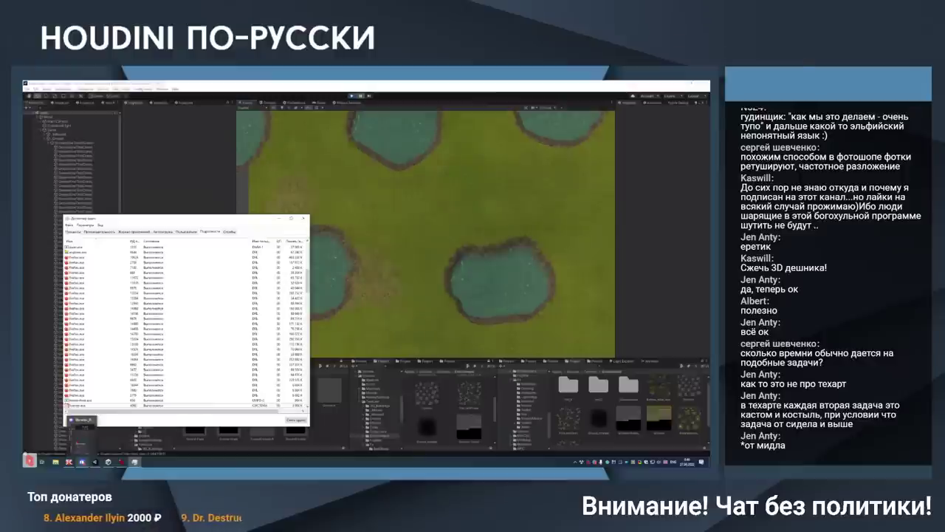
{"action": "left_click", "coordinate": [92, 419]}
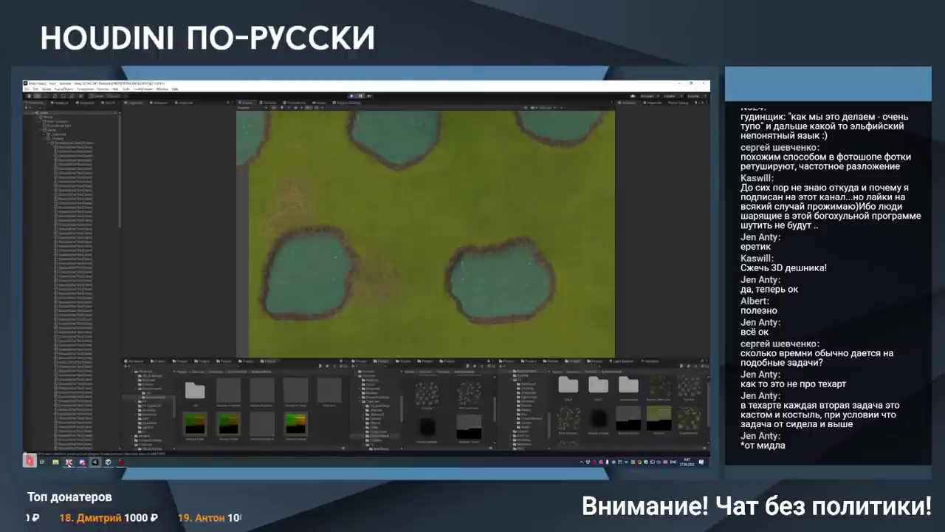
In Double Commander, navigate up the folder tree into the Environment folder
{"action": "left_click", "coordinate": [68, 462]}
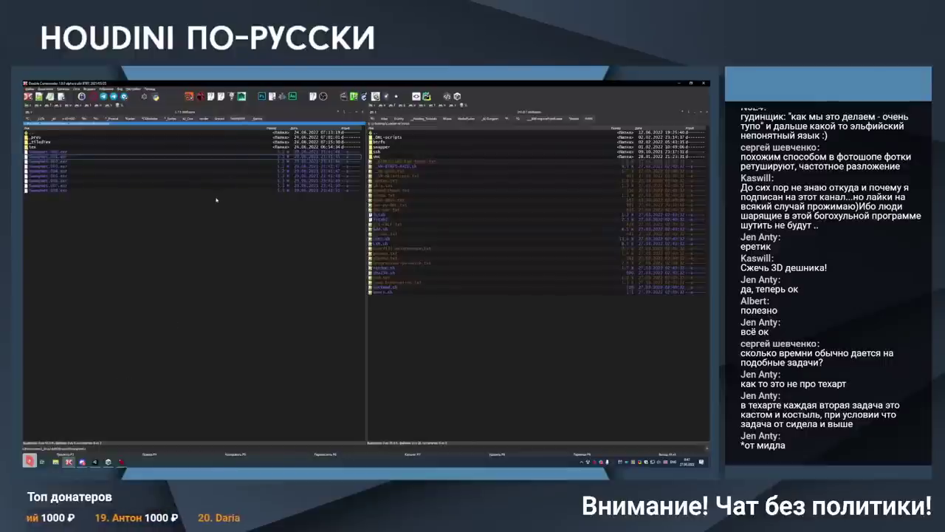
{"action": "double_click", "coordinate": [231, 132]}
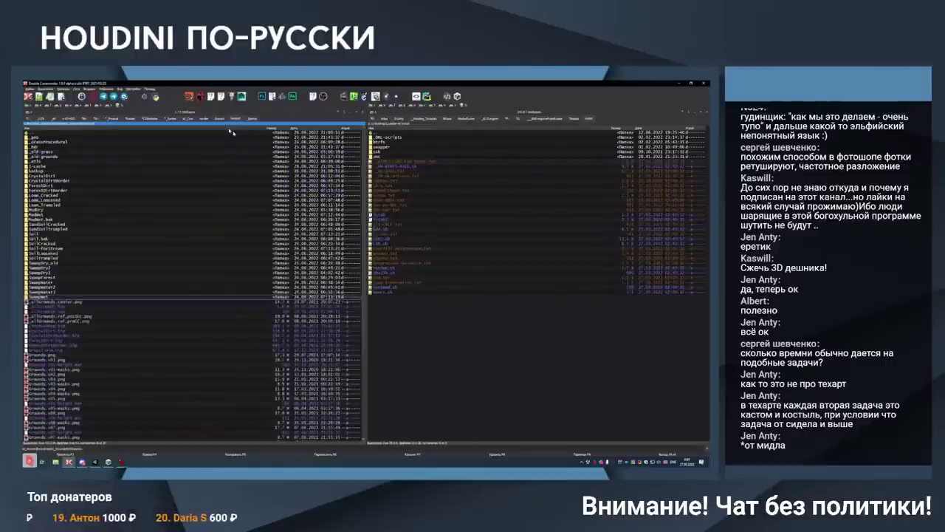
{"action": "double_click", "coordinate": [231, 132]}
{"action": "double_click", "coordinate": [231, 132]}
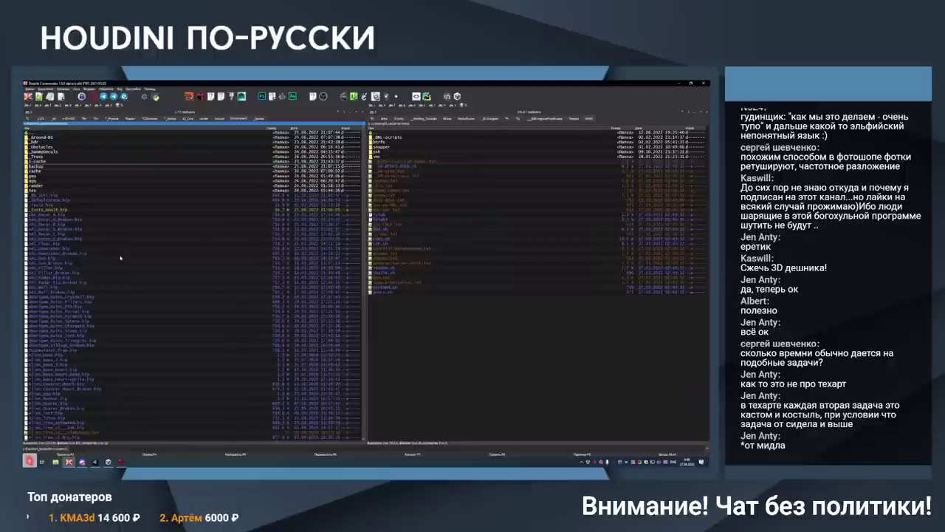
{"action": "key", "text": "BackSpace"}
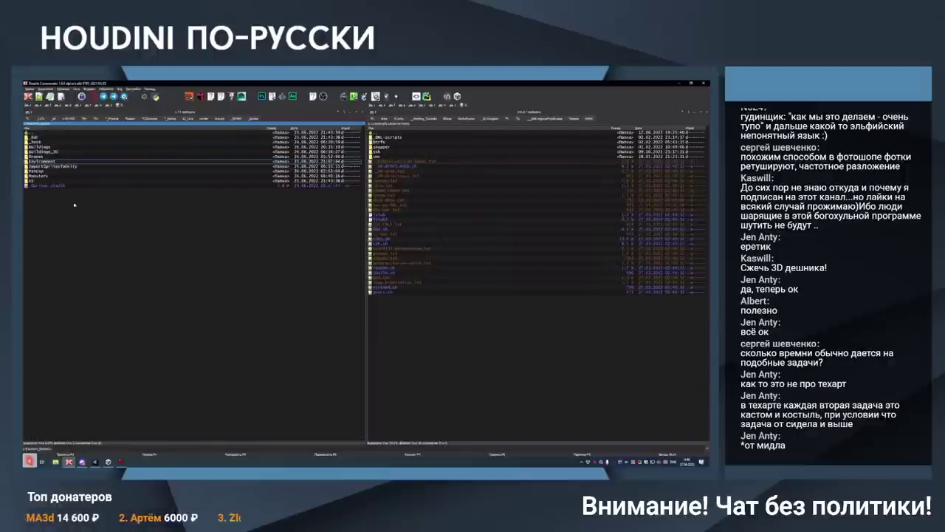
{"action": "key", "text": "Return"}
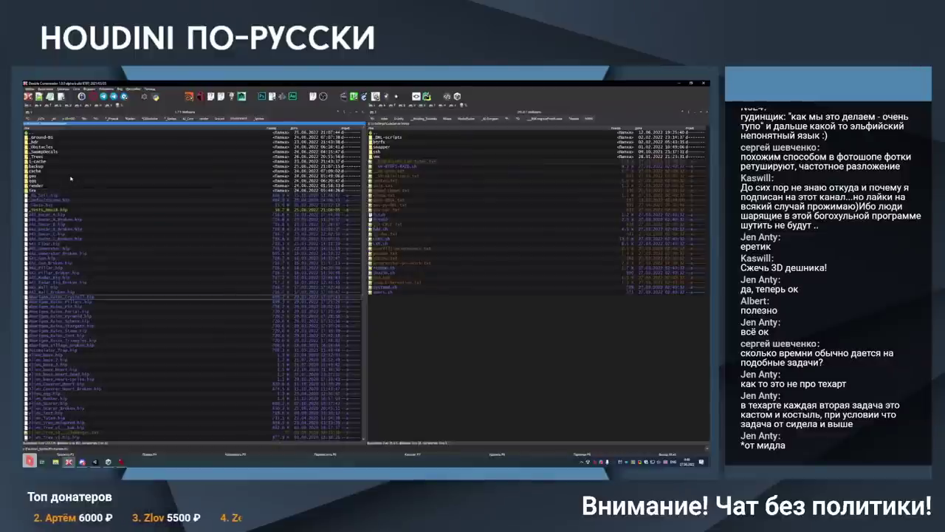
Preview the Factorio-groundRoofAtlas-far.png atlas image, then close the viewer
{"action": "key", "text": "Home"}
{"action": "key", "text": "Down"}
{"action": "key", "text": "Down"}
{"action": "key", "text": "Down"}
{"action": "key", "text": "Up"}
{"action": "key", "text": "Up"}
{"action": "key", "text": "Return"}
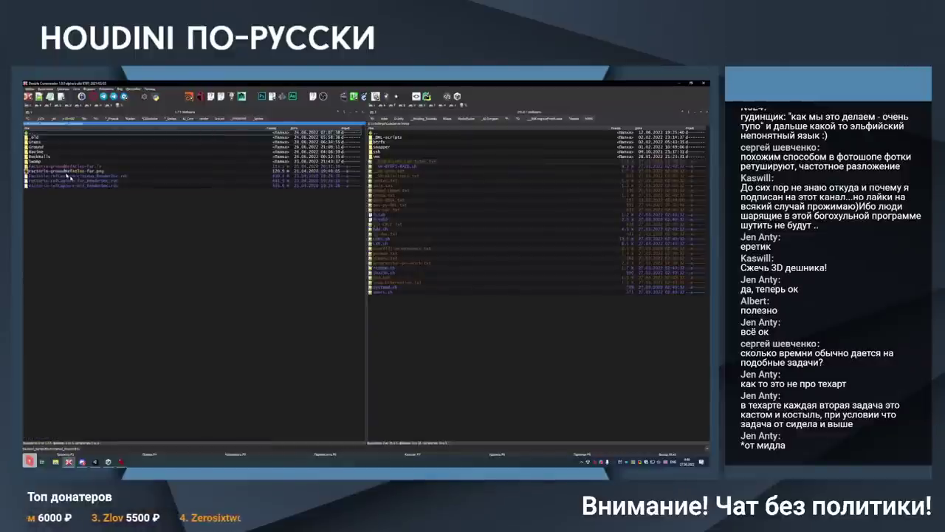
{"action": "key", "text": "Down"}
{"action": "key", "text": "Down"}
{"action": "key", "text": "Down"}
{"action": "key", "text": "Down"}
{"action": "key", "text": "Down"}
{"action": "key", "text": "Down"}
{"action": "key", "text": "Down"}
{"action": "key", "text": "Down"}
{"action": "key", "text": "Return"}
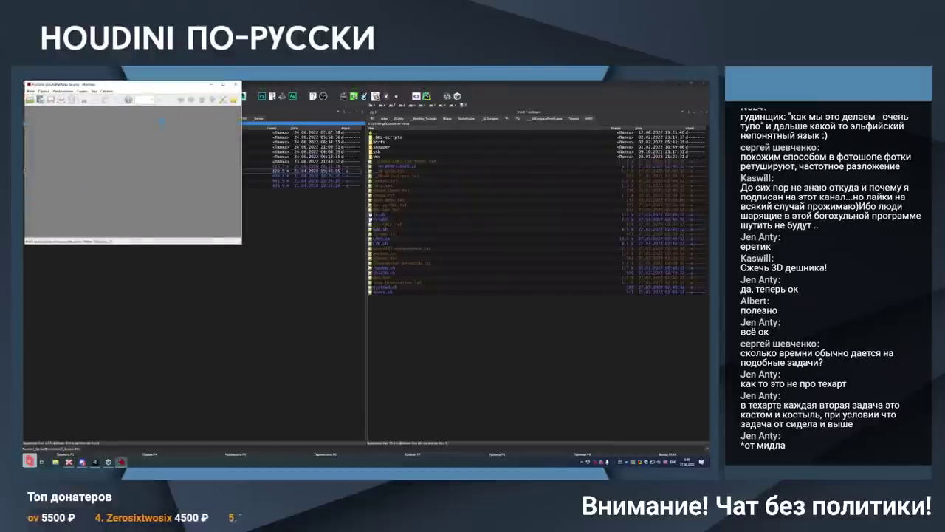
{"action": "key", "text": "Escape"}
Open Soil-forStream.hip from the Ground folder so it launches in Houdini
{"action": "key", "text": "Up"}
{"action": "key", "text": "Up"}
{"action": "key", "text": "Up"}
{"action": "key", "text": "Up"}
{"action": "key", "text": "Up"}
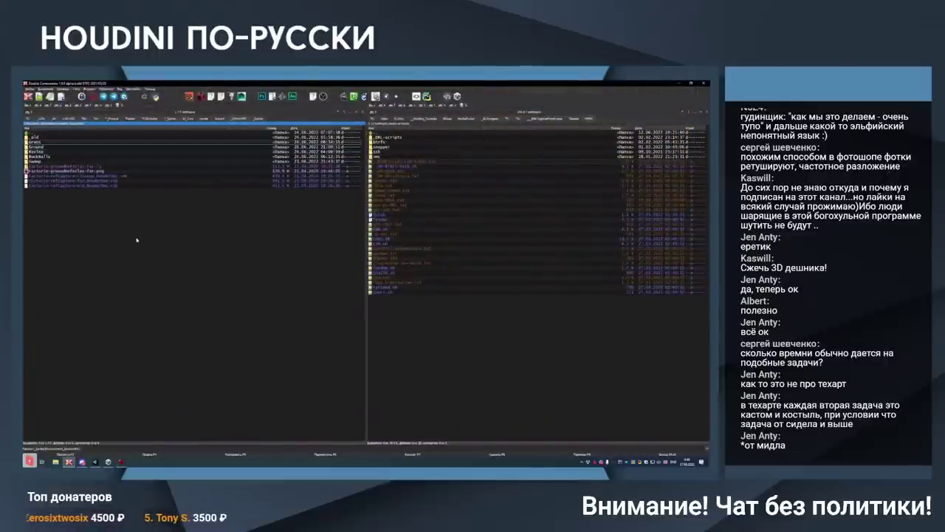
{"action": "key", "text": "Return"}
{"action": "scroll", "coordinate": [133, 237], "scroll_direction": "down", "scroll_amount": 10}
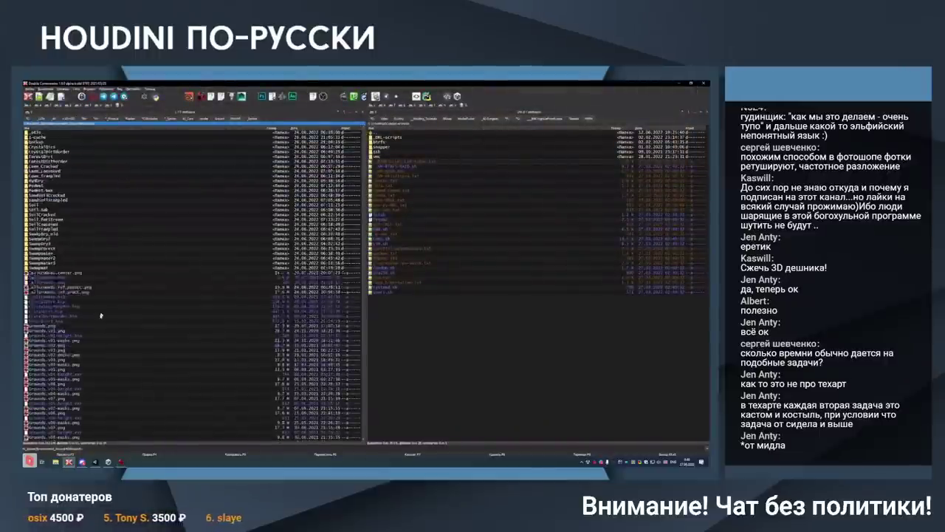
{"action": "left_click", "coordinate": [96, 381]}
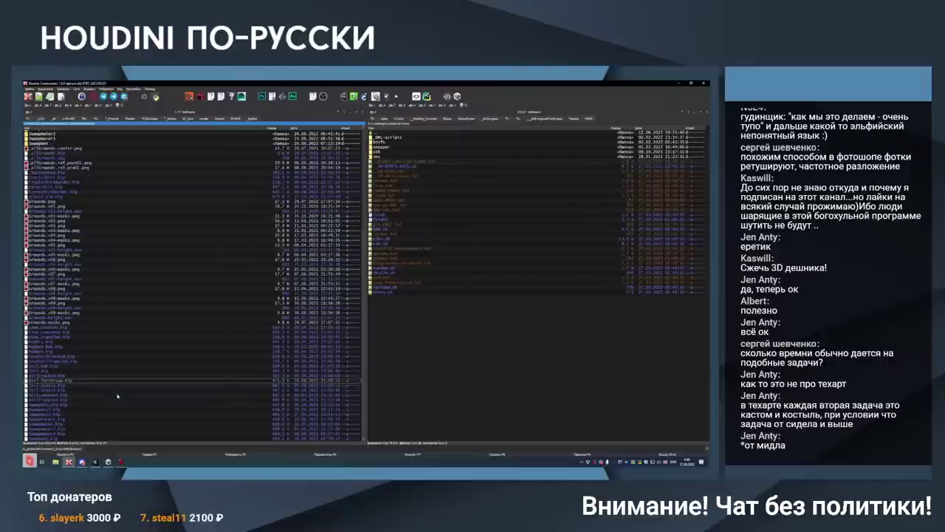
{"action": "key", "text": "Return"}
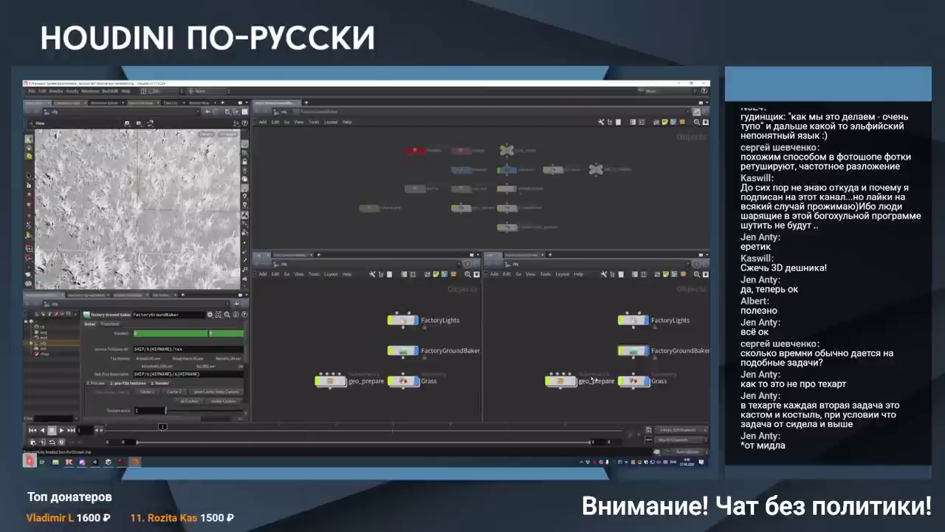
Inspect FactoryLights' lighting, then select geo_prepare and Grass to show the grass blades
{"action": "left_click", "coordinate": [633, 321]}
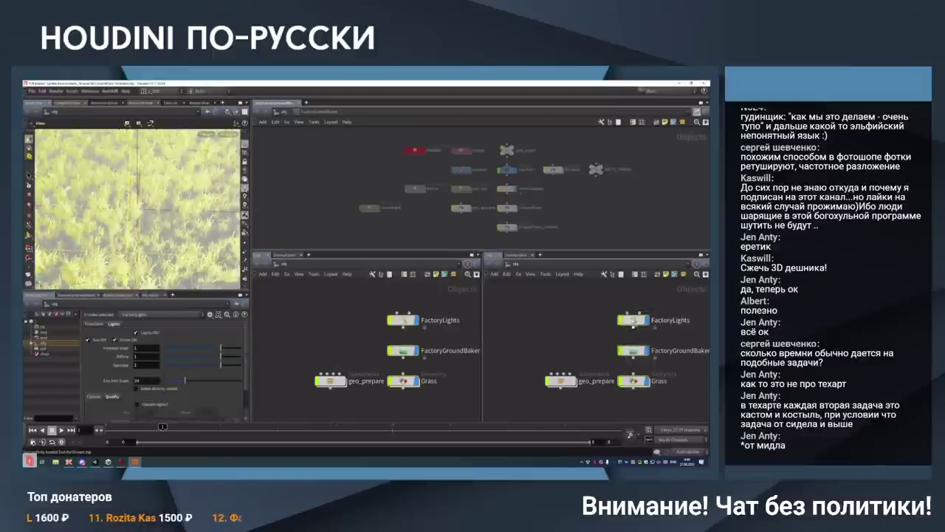
{"action": "left_click_drag", "start_coordinate": [669, 394], "coordinate": [555, 375]}
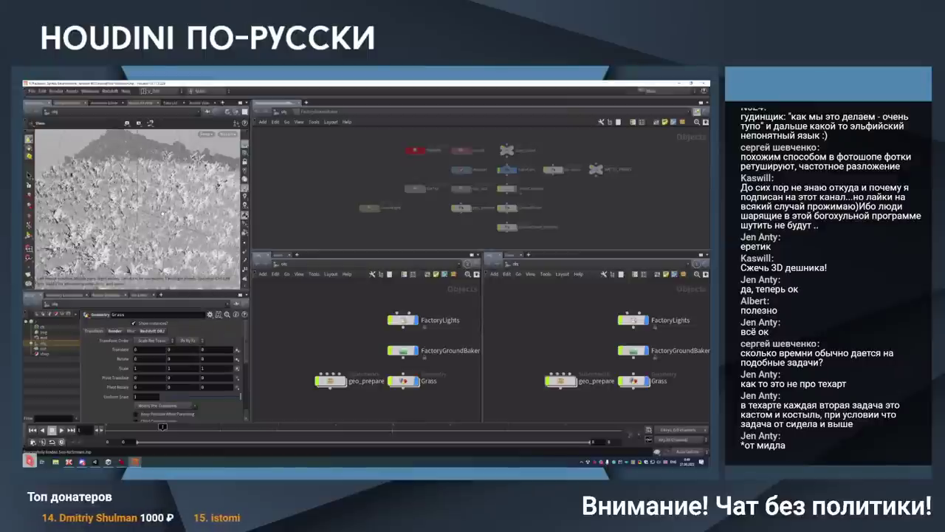
Check the Grass object's parameters and point attributes, then dive into geo_prepare
{"action": "left_click", "coordinate": [278, 255]}
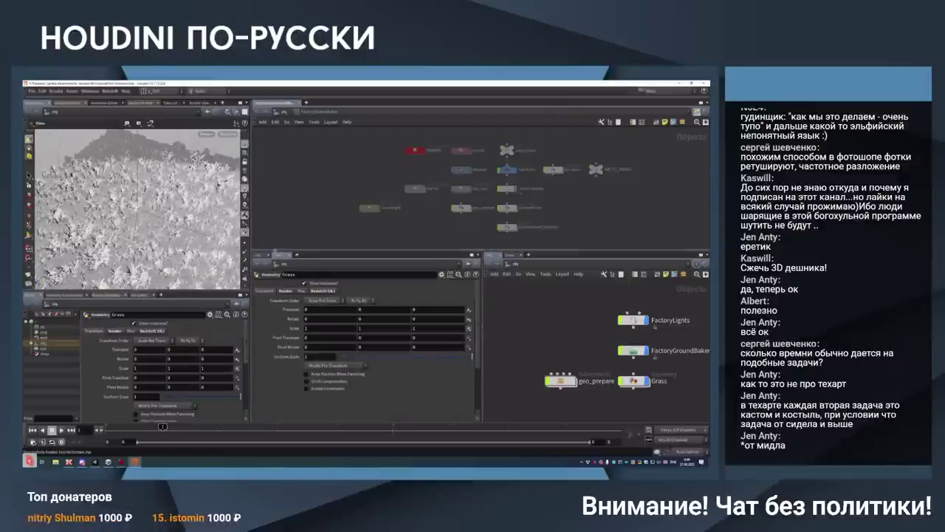
{"action": "left_click", "coordinate": [263, 255]}
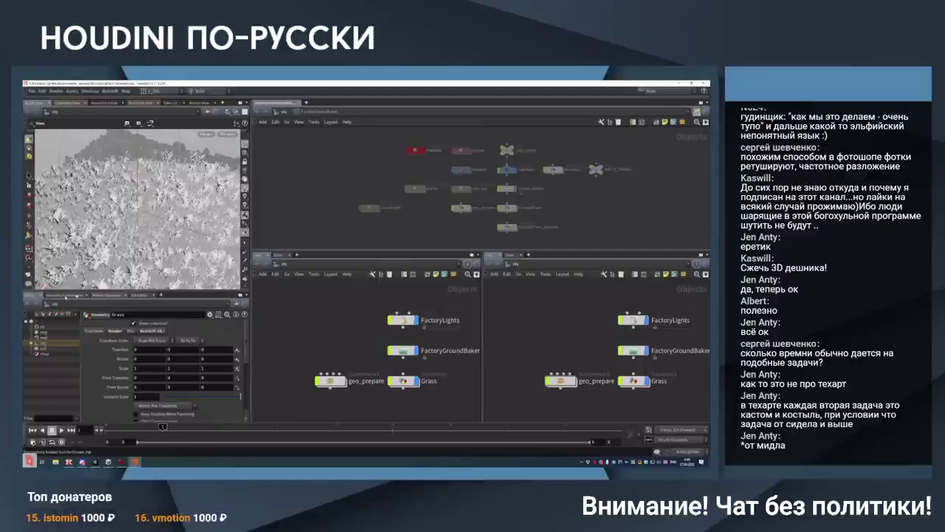
{"action": "left_click", "coordinate": [65, 295]}
{"action": "left_click", "coordinate": [30, 295]}
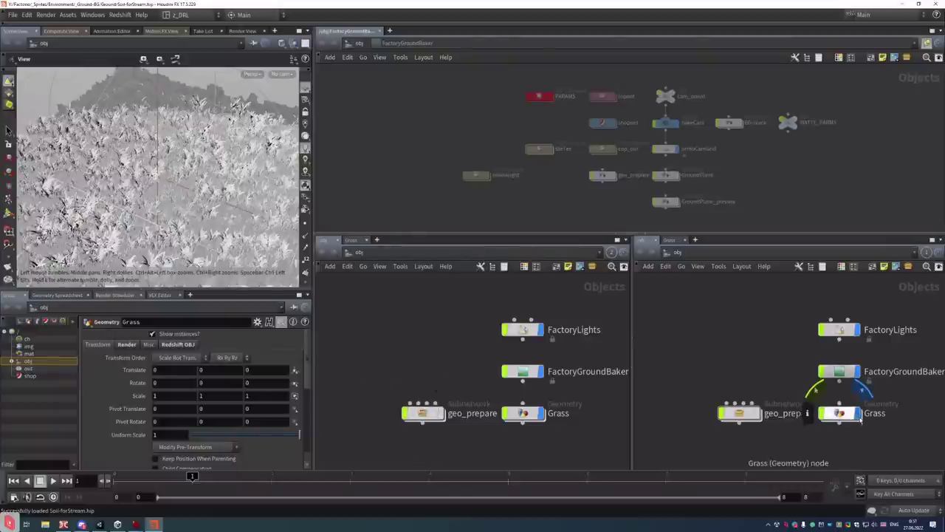
{"action": "double_click", "coordinate": [425, 412]}
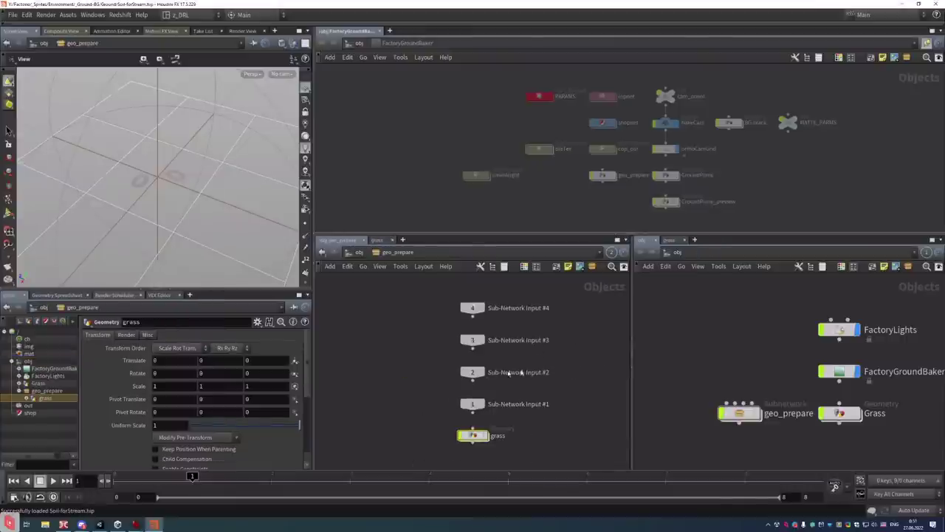
Enter the grass network inside geo_prepare and set the display flag on grassBlades
{"action": "left_click", "coordinate": [359, 42]}
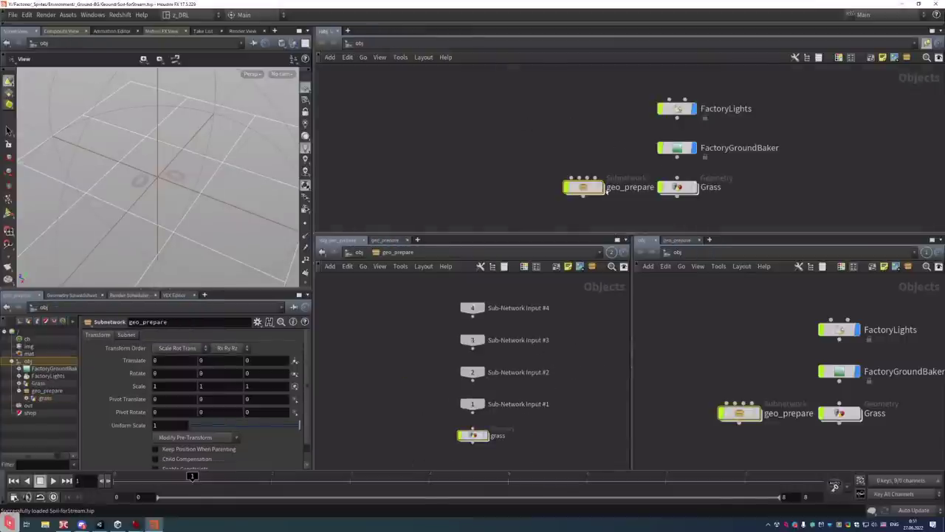
{"action": "double_click", "coordinate": [583, 187]}
{"action": "left_click", "coordinate": [628, 201]}
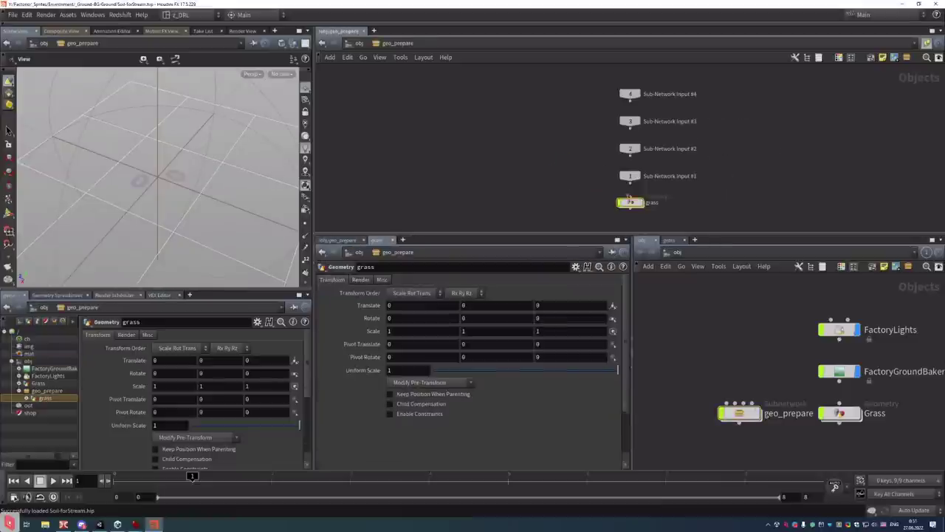
{"action": "double_click", "coordinate": [629, 202]}
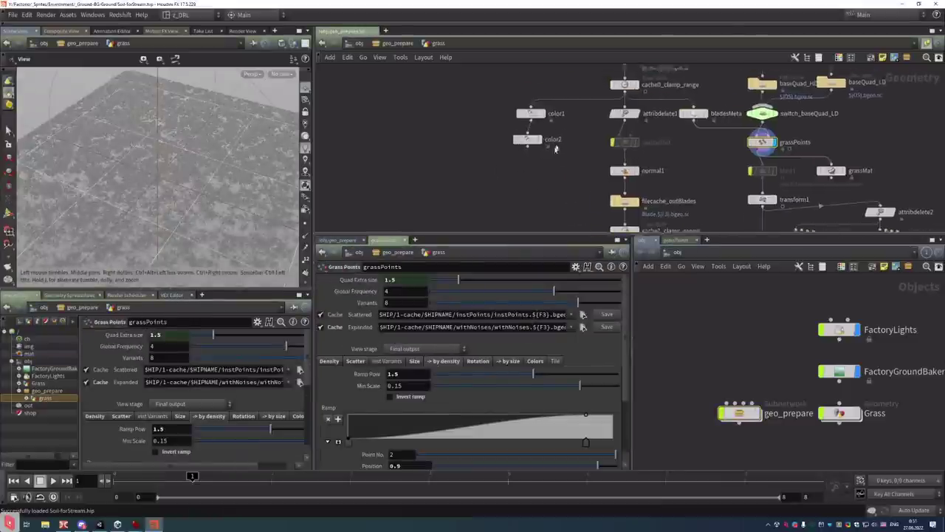
{"action": "scroll", "coordinate": [556, 148], "scroll_direction": "down", "scroll_amount": 3}
{"action": "middle_click_drag", "start_coordinate": [538, 57], "coordinate": [487, 103]}
{"action": "scroll", "coordinate": [509, 126], "scroll_direction": "up", "scroll_amount": 4}
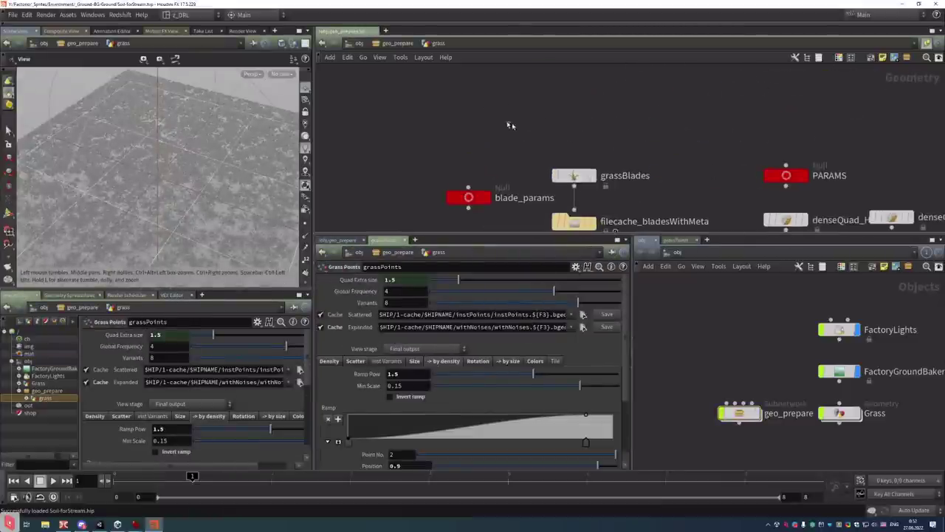
{"action": "left_click", "coordinate": [574, 175]}
{"action": "left_click", "coordinate": [598, 150]}
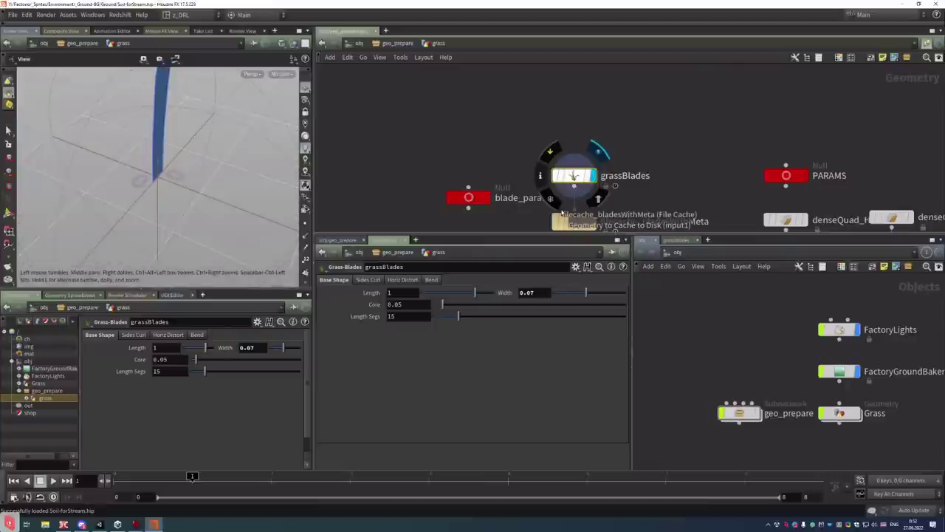
Zoom in on the single grass blade and scrub to frame 5 to see it bend
{"action": "mouse_move", "coordinate": [184, 148]}
{"action": "left_mouse_down"}
{"action": "mouse_move", "coordinate": [196, 144]}
{"action": "mouse_move", "coordinate": [170, 144]}
{"action": "left_mouse_up"}
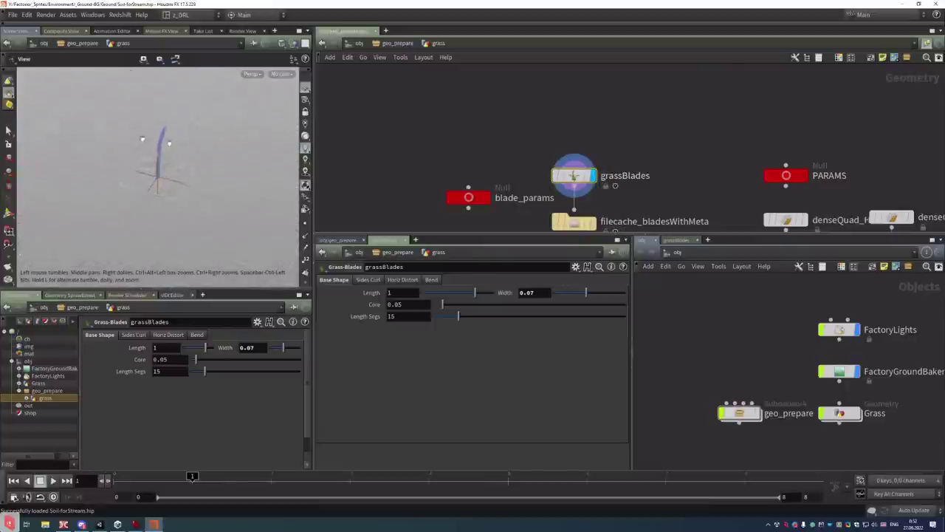
{"action": "right_click_drag", "start_coordinate": [169, 143], "coordinate": [179, 283]}
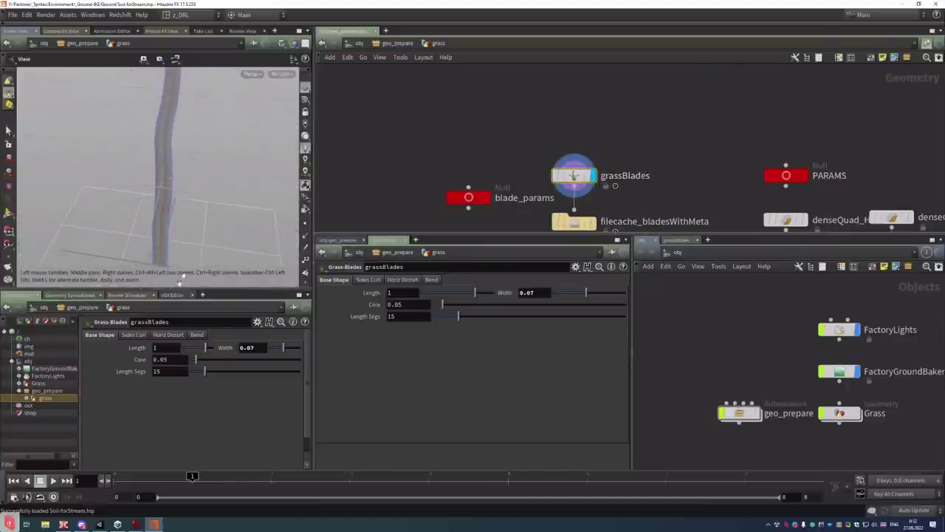
{"action": "left_click_drag", "start_coordinate": [173, 204], "coordinate": [144, 436]}
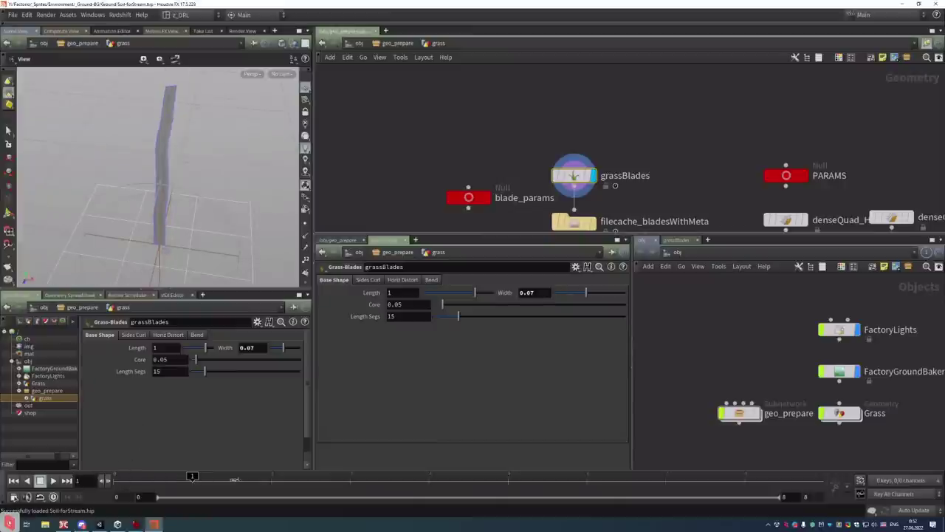
{"action": "left_click_drag", "start_coordinate": [234, 480], "coordinate": [680, 494]}
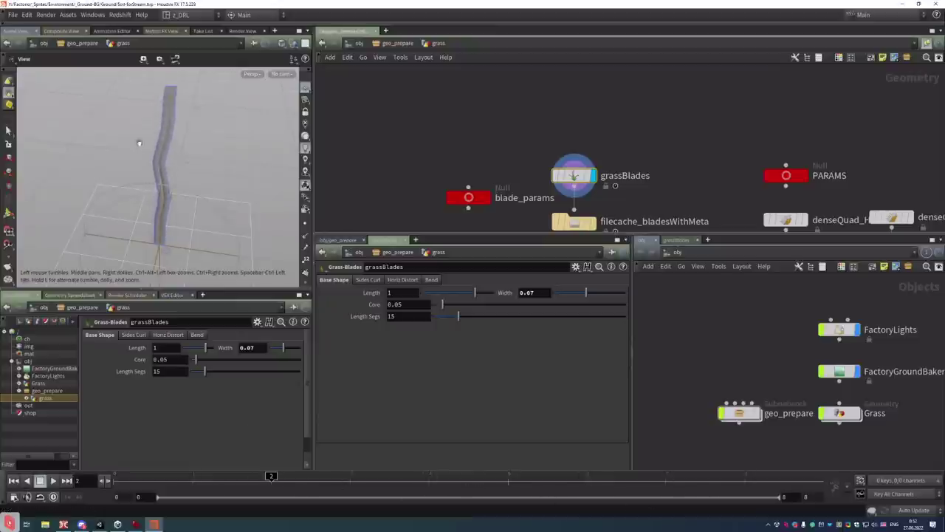
{"action": "left_click_drag", "start_coordinate": [139, 143], "coordinate": [170, 184]}
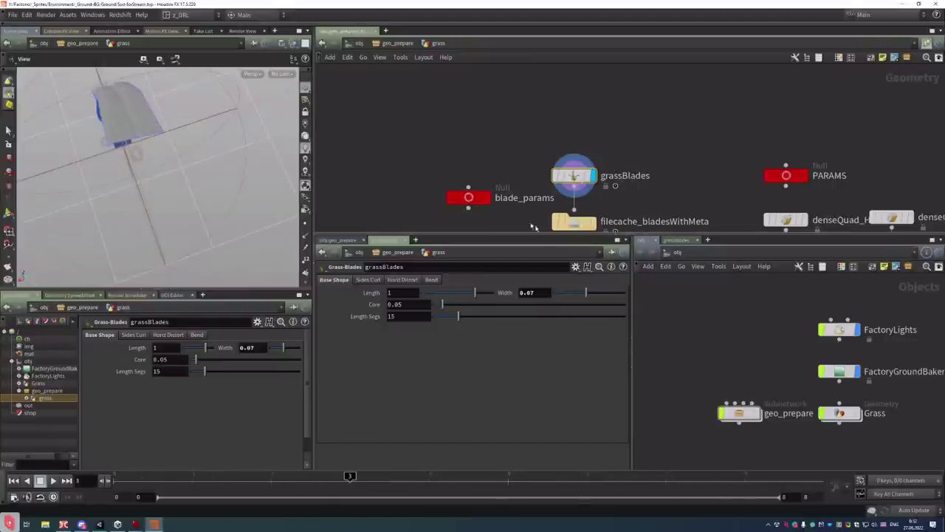
{"action": "scroll", "coordinate": [535, 227], "scroll_direction": "down", "scroll_amount": 2}
Reselect grassBlades, scrub to frame 8 and orbit to view the curved blade
{"action": "left_click", "coordinate": [569, 128]}
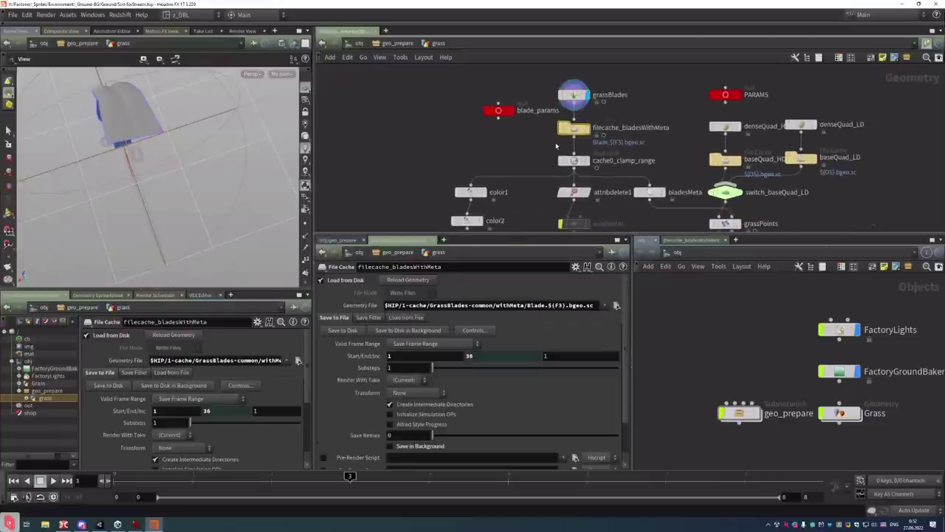
{"action": "middle_click_drag", "start_coordinate": [597, 95], "coordinate": [556, 152]}
{"action": "left_click", "coordinate": [556, 152]}
{"action": "left_click_drag", "start_coordinate": [193, 480], "coordinate": [796, 494]}
{"action": "left_click_drag", "start_coordinate": [147, 170], "coordinate": [185, 166]}
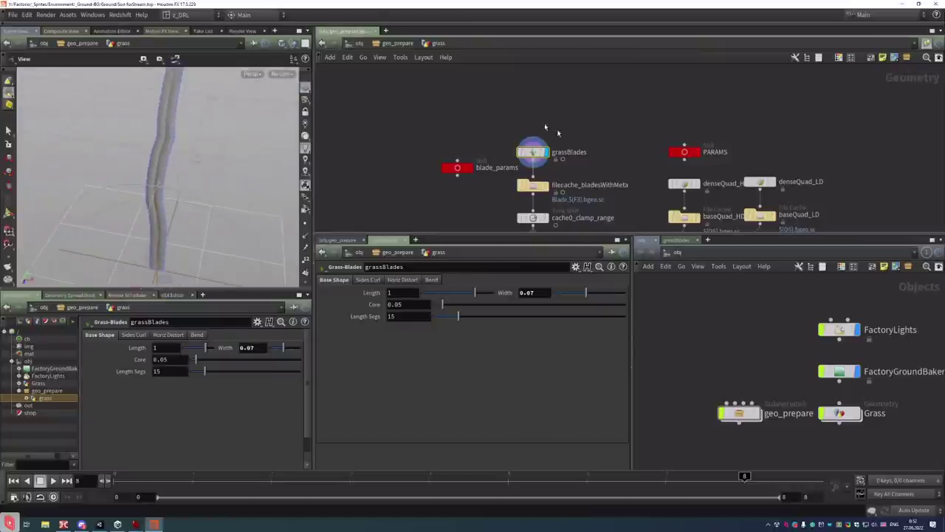
{"action": "left_click_drag", "start_coordinate": [473, 105], "coordinate": [603, 165]}
{"action": "mouse_move", "coordinate": [185, 211]}
{"action": "left_mouse_down"}
{"action": "mouse_move", "coordinate": [213, 202]}
{"action": "mouse_move", "coordinate": [148, 214]}
{"action": "mouse_move", "coordinate": [113, 190]}
{"action": "mouse_move", "coordinate": [111, 234]}
{"action": "left_mouse_up"}
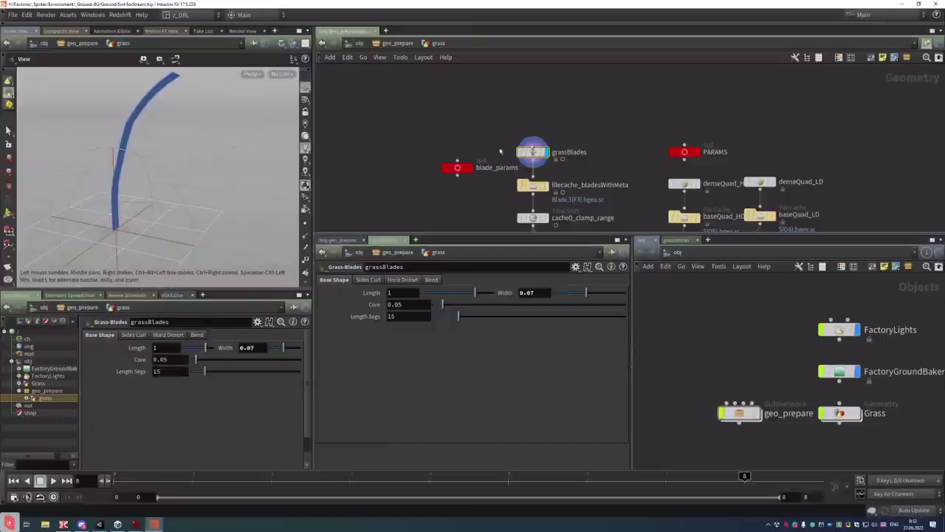
{"action": "scroll", "coordinate": [643, 160], "scroll_direction": "down", "scroll_amount": 3}
{"action": "scroll", "coordinate": [524, 126], "scroll_direction": "up", "scroll_amount": 4}
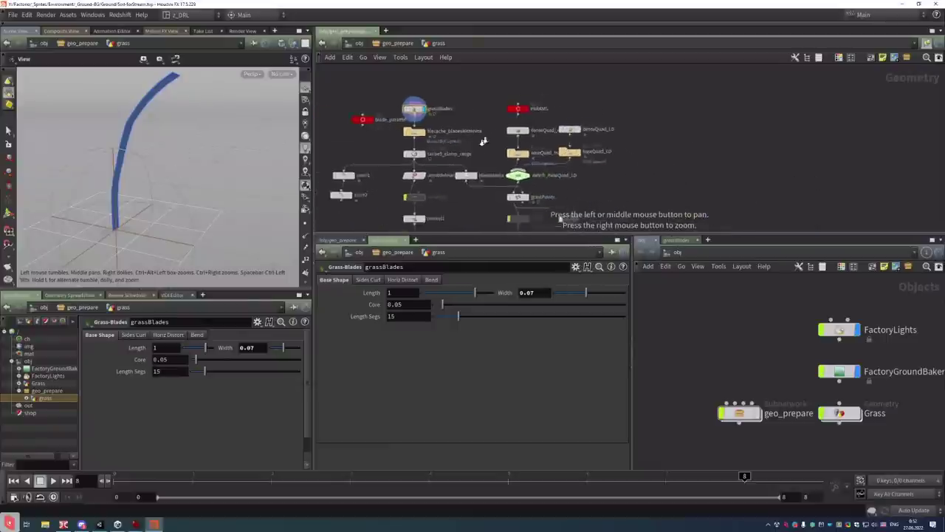
{"action": "scroll", "coordinate": [464, 140], "scroll_direction": "up", "scroll_amount": 5}
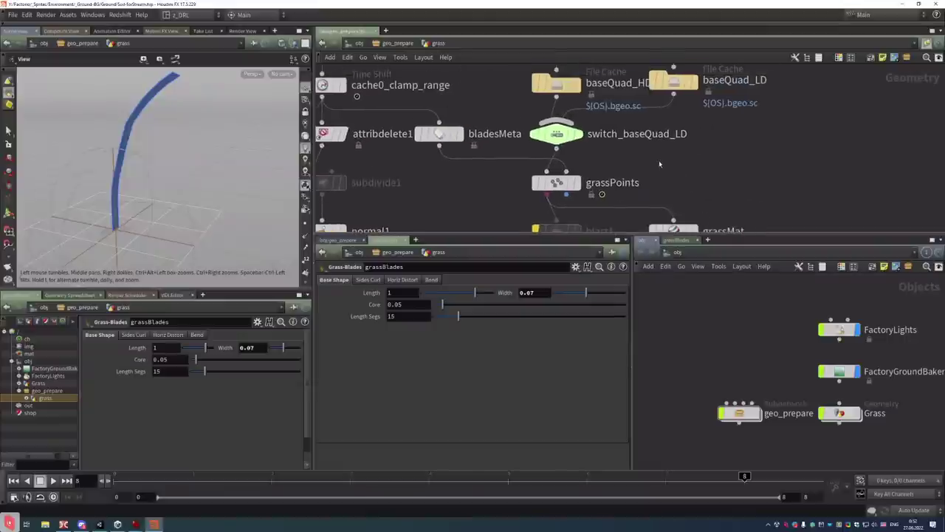
Select grassPoints and review its scatter, variant, size, ramp and tiling seed tabs
{"action": "left_click", "coordinate": [555, 183]}
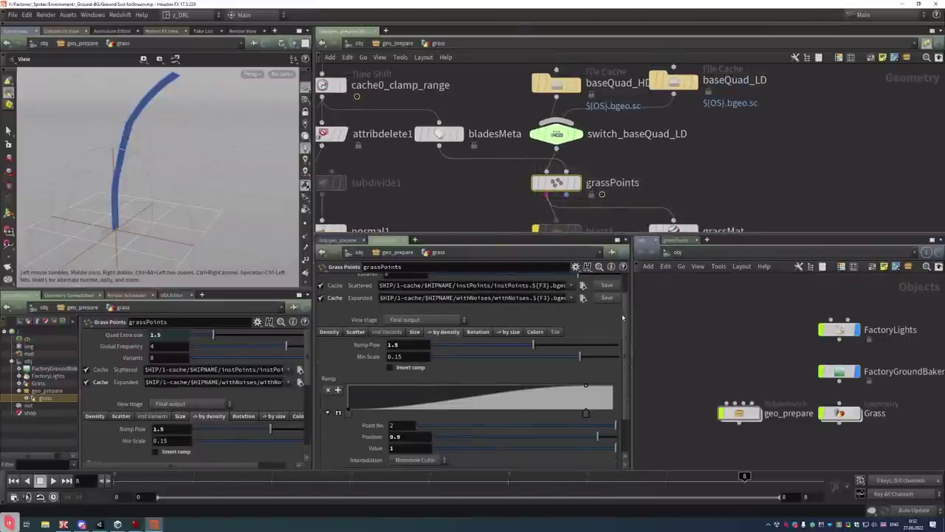
{"action": "scroll", "coordinate": [628, 300], "scroll_direction": "down", "scroll_amount": 2}
{"action": "left_click", "coordinate": [355, 332]}
{"action": "left_click", "coordinate": [386, 331]}
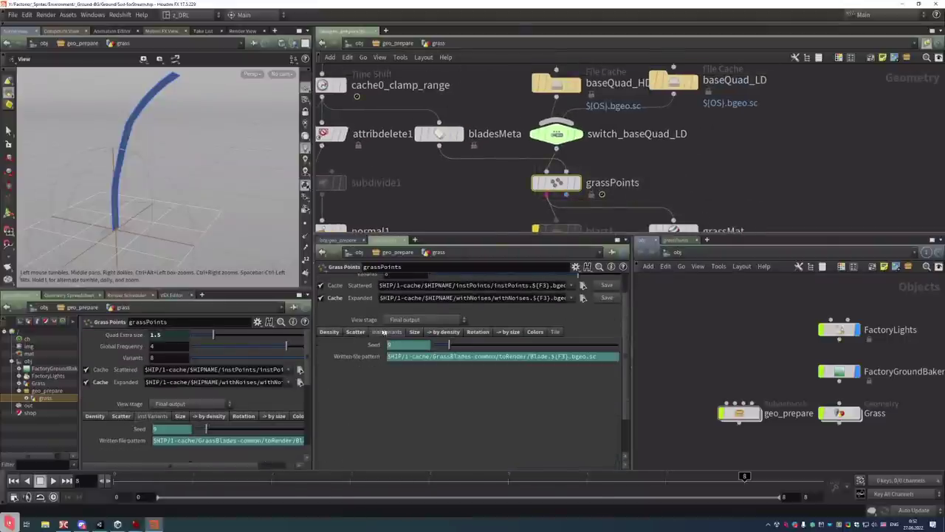
{"action": "left_click", "coordinate": [415, 332]}
{"action": "left_click", "coordinate": [445, 332]}
{"action": "left_click", "coordinate": [509, 332]}
{"action": "left_click", "coordinate": [539, 332]}
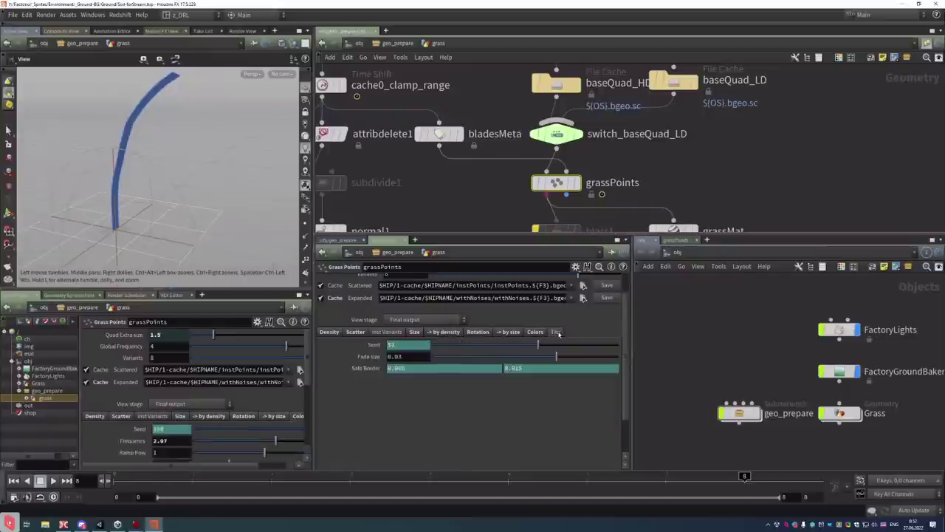
{"action": "mouse_move", "coordinate": [581, 186]}
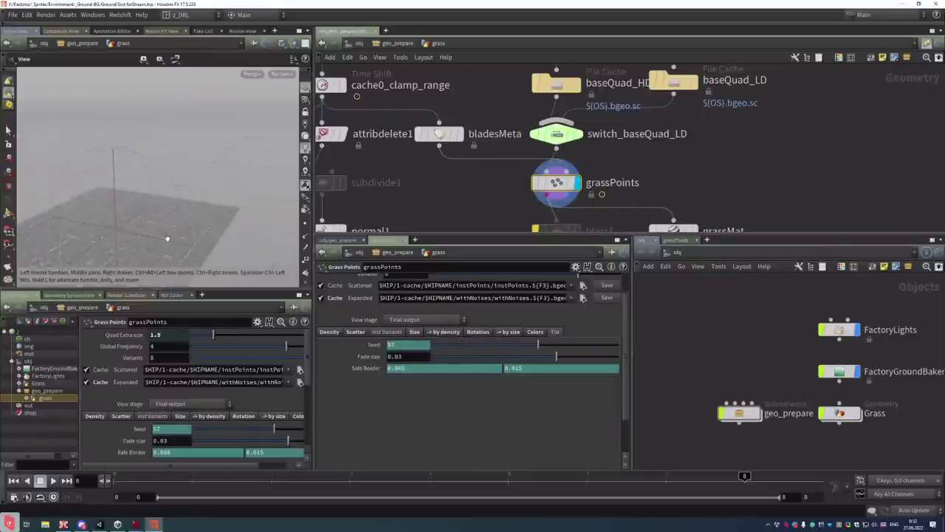
Orbit and zoom the viewport to examine the grass scattered across the plane
{"action": "left_click_drag", "start_coordinate": [143, 220], "coordinate": [114, 175]}
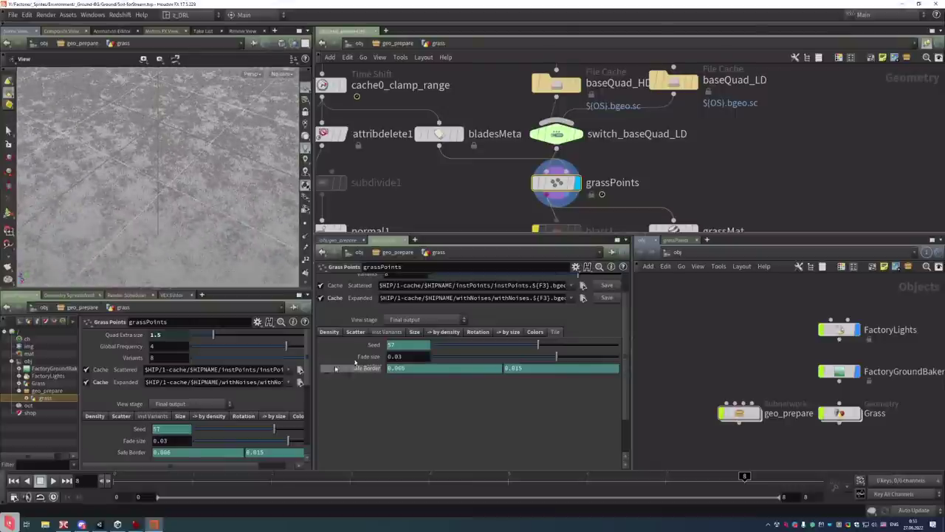
{"action": "left_click", "coordinate": [329, 331]}
{"action": "left_click", "coordinate": [355, 331]}
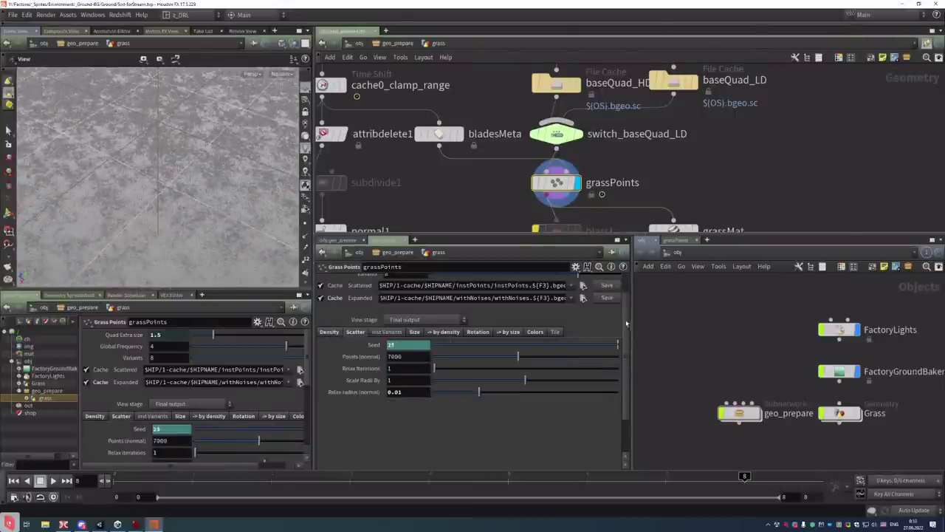
{"action": "scroll", "coordinate": [348, 355], "scroll_direction": "down", "scroll_amount": 3}
{"action": "scroll", "coordinate": [347, 354], "scroll_direction": "up", "scroll_amount": 5}
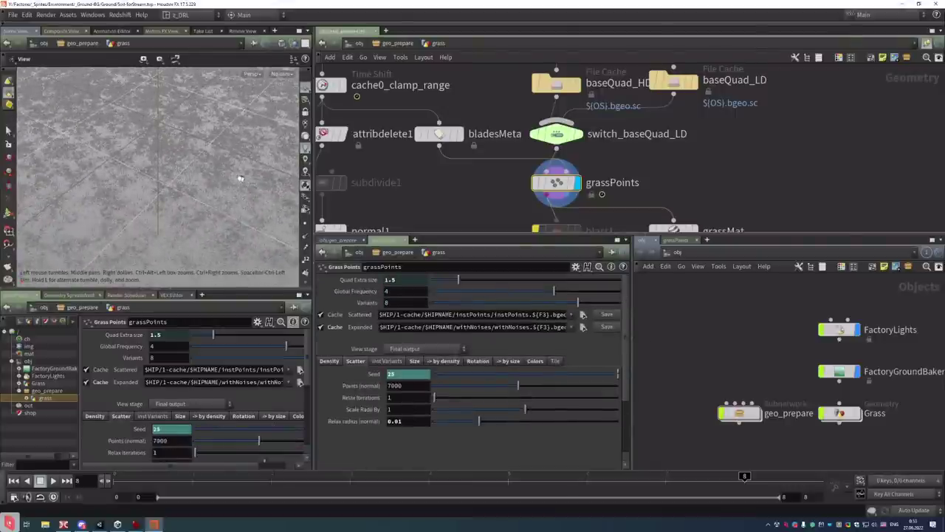
{"action": "right_click_drag", "start_coordinate": [238, 178], "coordinate": [185, 165]}
{"action": "left_click_drag", "start_coordinate": [185, 165], "coordinate": [157, 181]}
{"action": "right_click_drag", "start_coordinate": [158, 181], "coordinate": [116, 194]}
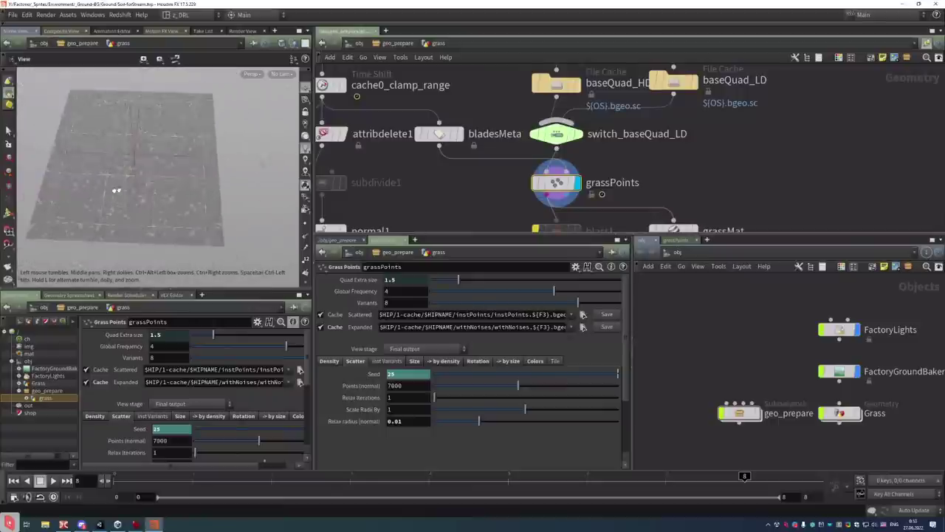
{"action": "left_click_drag", "start_coordinate": [116, 194], "coordinate": [248, 186]}
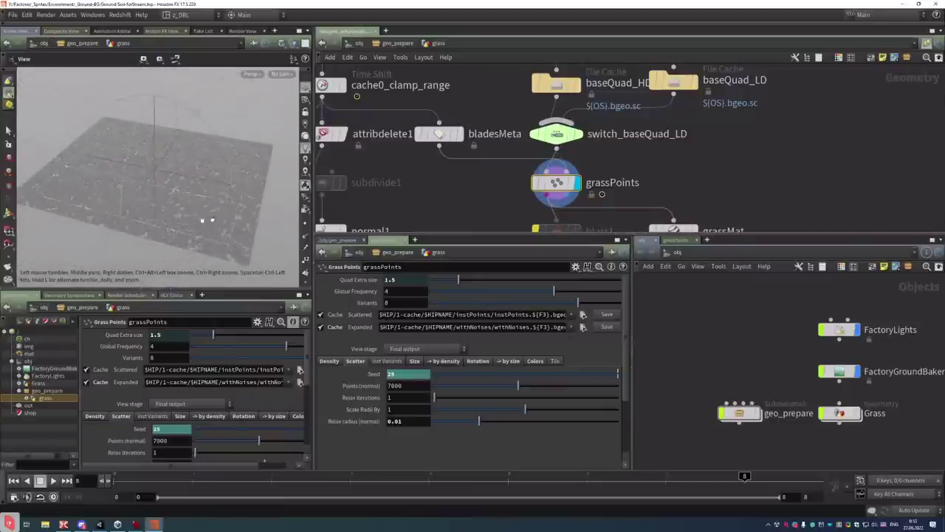
{"action": "left_click_drag", "start_coordinate": [203, 220], "coordinate": [158, 246]}
{"action": "mouse_move", "coordinate": [213, 150]}
{"action": "right_mouse_down"}
{"action": "mouse_move", "coordinate": [215, 211]}
{"action": "mouse_move", "coordinate": [214, 162]}
{"action": "right_mouse_up"}
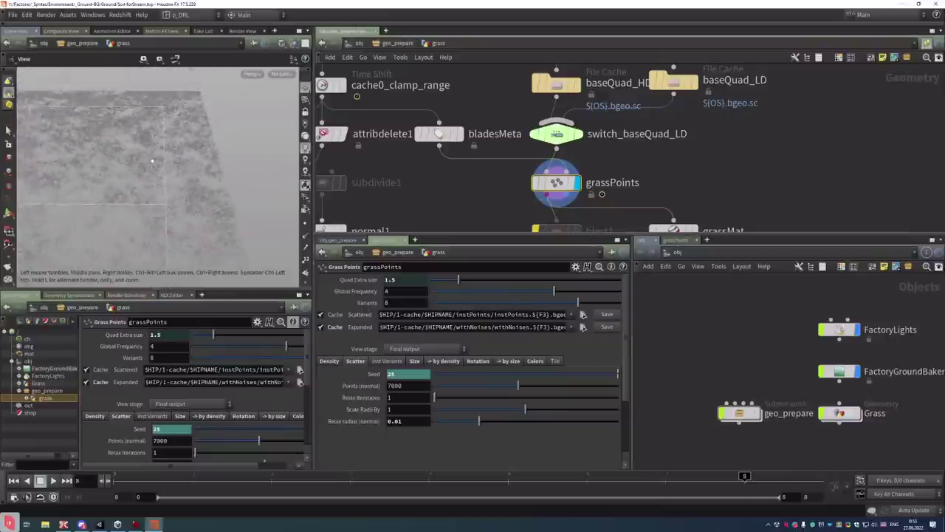
{"action": "left_click_drag", "start_coordinate": [214, 163], "coordinate": [221, 185]}
Step through frames 1 to 4 to watch each seed reshuffle the grass
{"action": "left_click", "coordinate": [192, 480]}
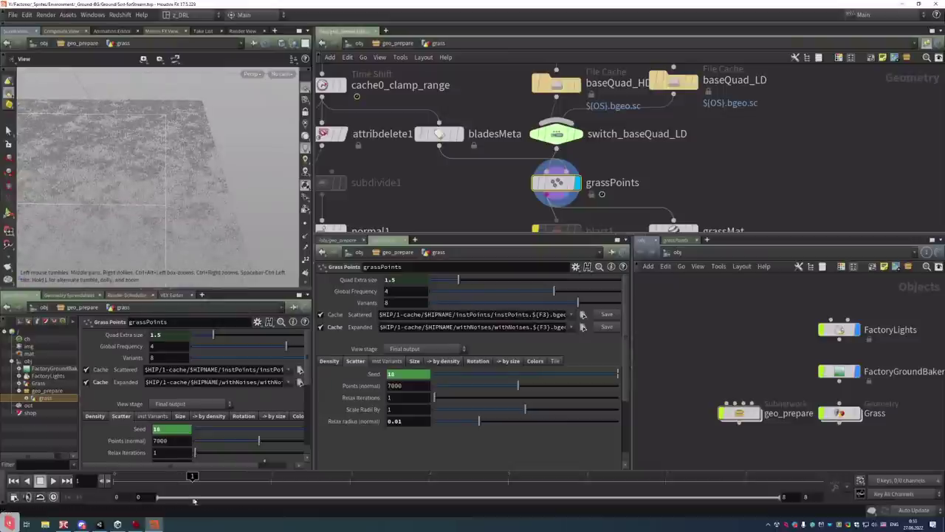
{"action": "left_click", "coordinate": [271, 480]}
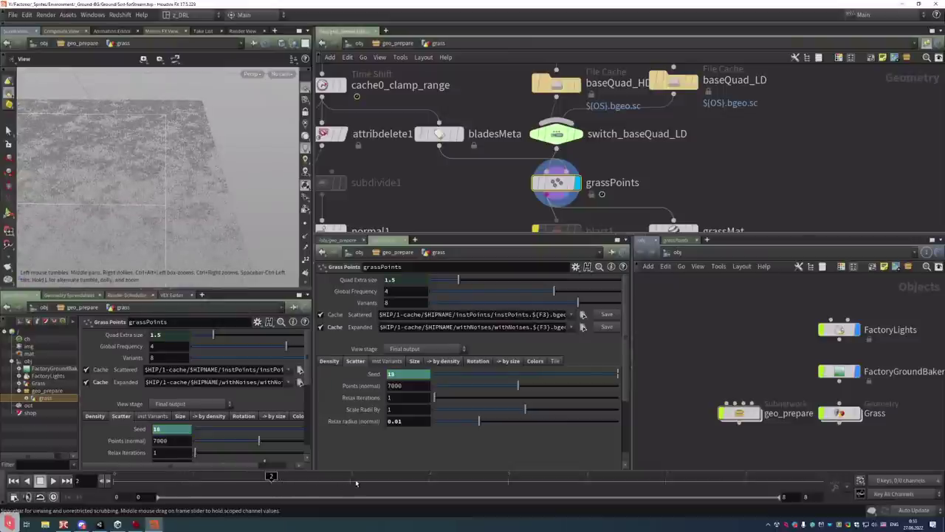
{"action": "left_click", "coordinate": [436, 481]}
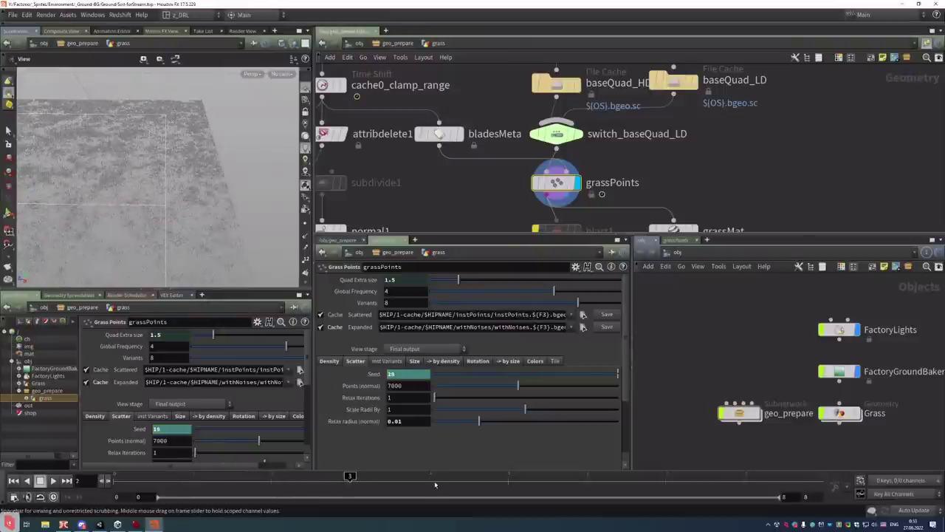
{"action": "left_click", "coordinate": [508, 477]}
Return to frame 1 and review grassPoints' Size, Rotation, Colors and by-size tabs
{"action": "key", "text": "Right"}
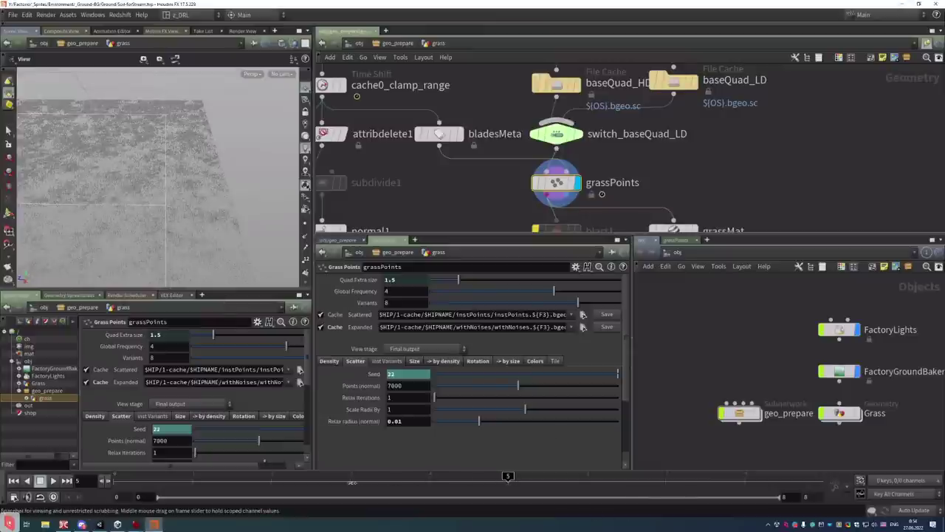
{"action": "left_click", "coordinate": [328, 481]}
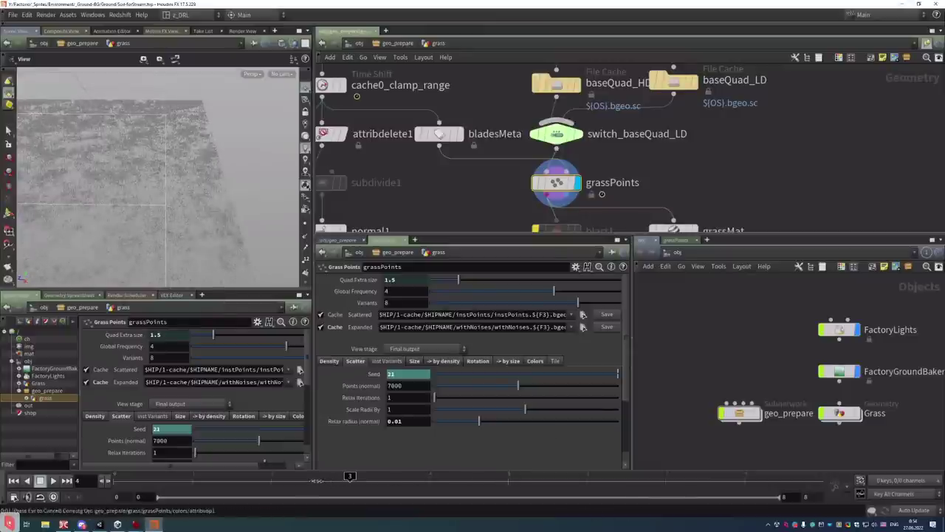
{"action": "left_click", "coordinate": [224, 484]}
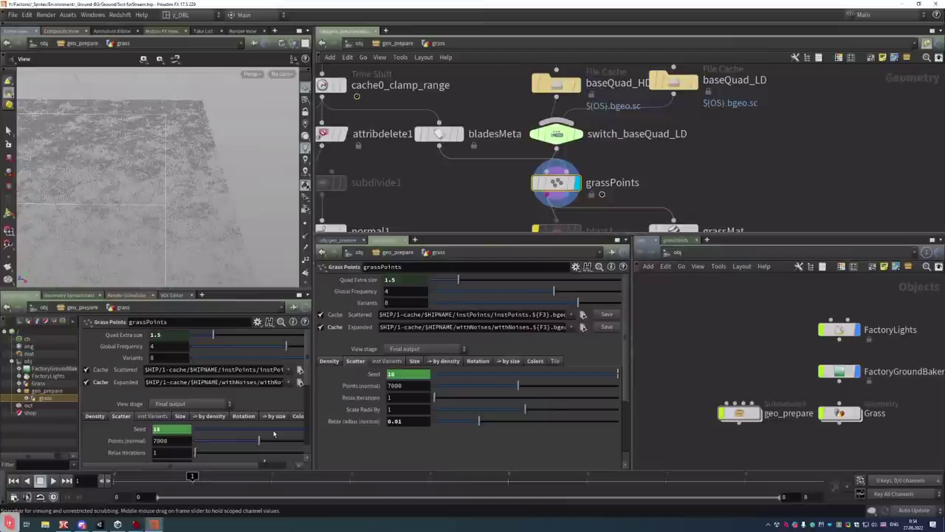
{"action": "left_click", "coordinate": [414, 360]}
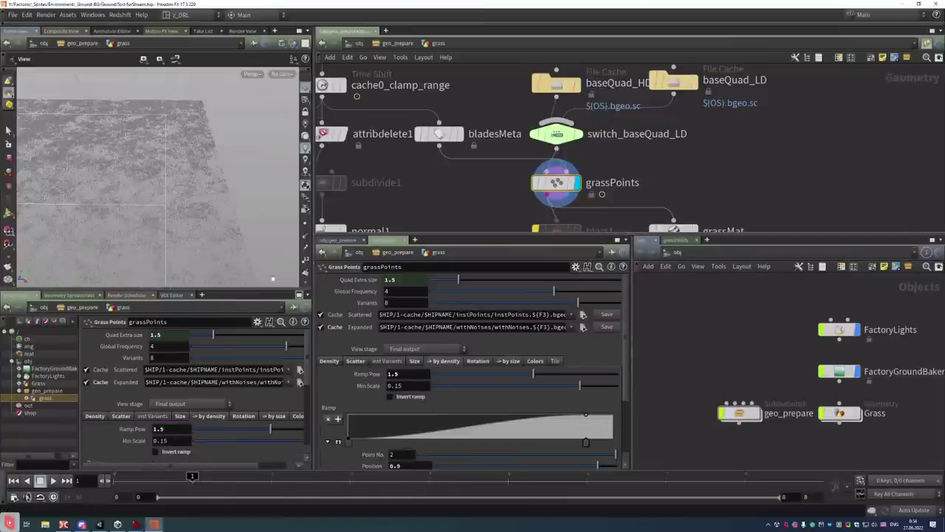
{"action": "left_click", "coordinate": [474, 361]}
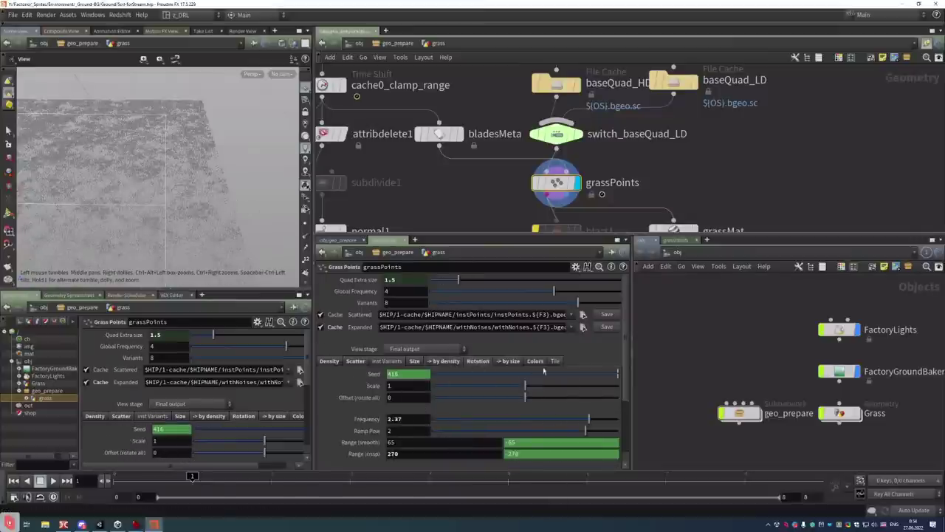
{"action": "left_click", "coordinate": [536, 362]}
{"action": "left_click", "coordinate": [509, 362]}
Frame the network, look inside grassPoints and come back to the grass network
{"action": "mouse_move", "coordinate": [556, 183]}
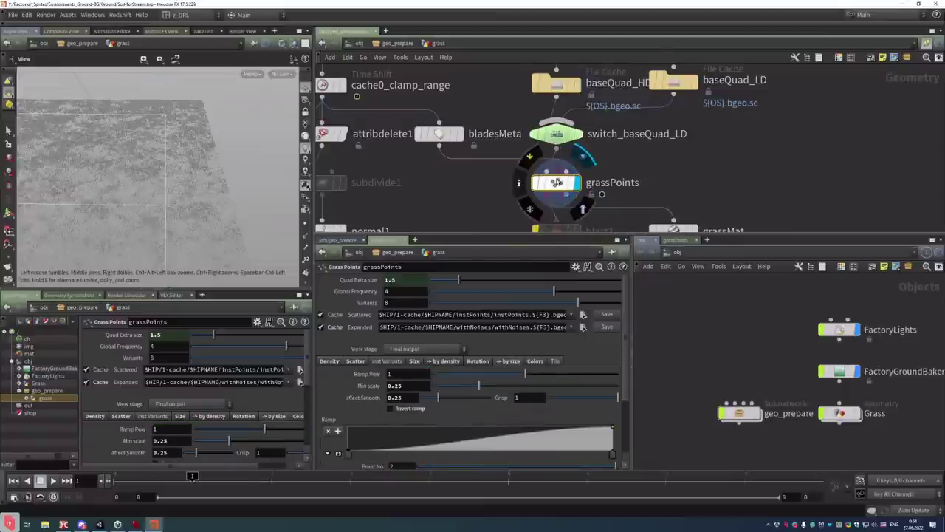
{"action": "key", "text": "h"}
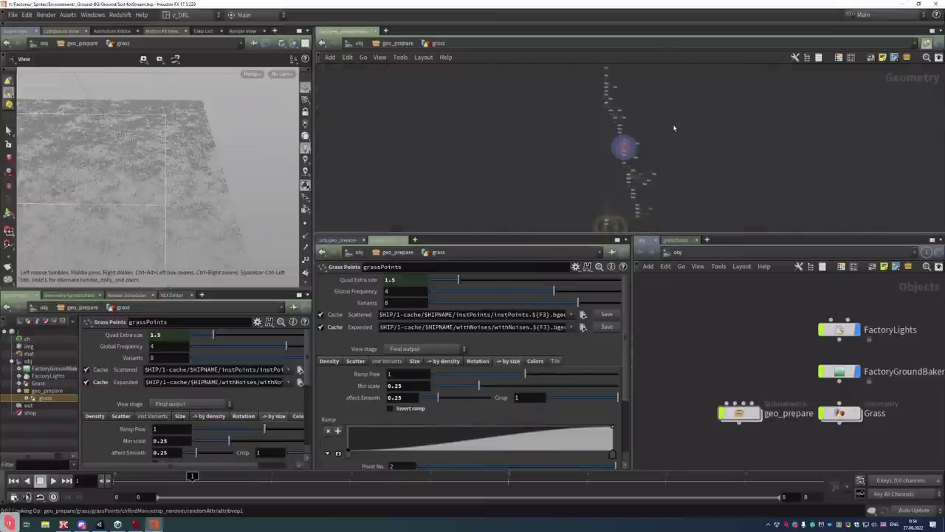
{"action": "key", "text": "Return"}
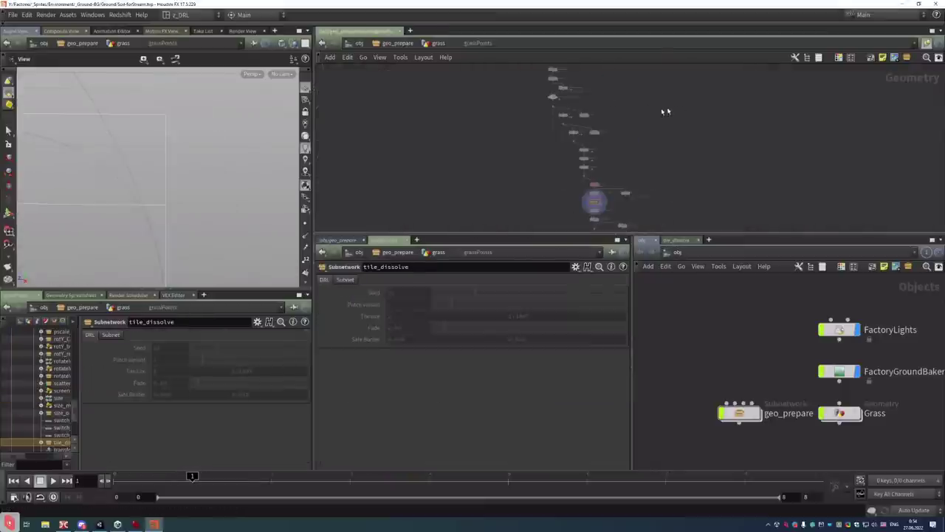
{"action": "key", "text": "u"}
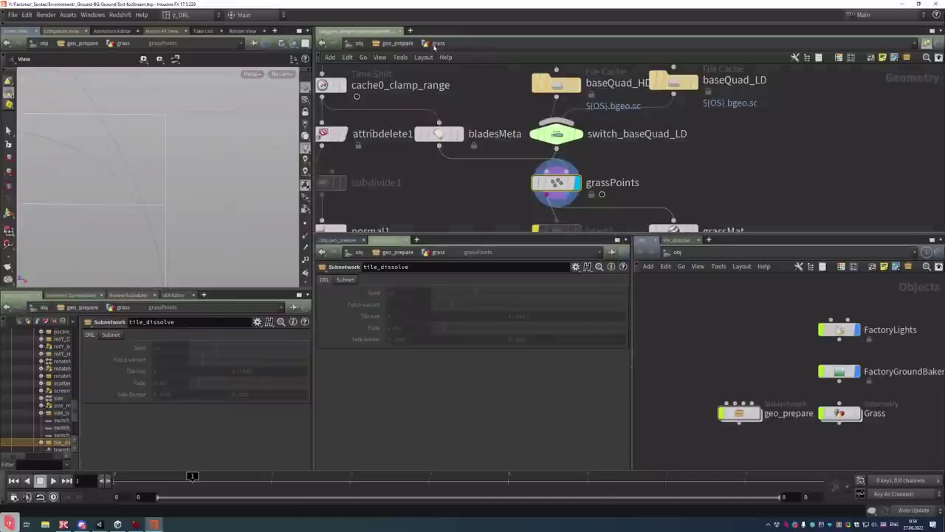
{"action": "right_click", "coordinate": [574, 183]}
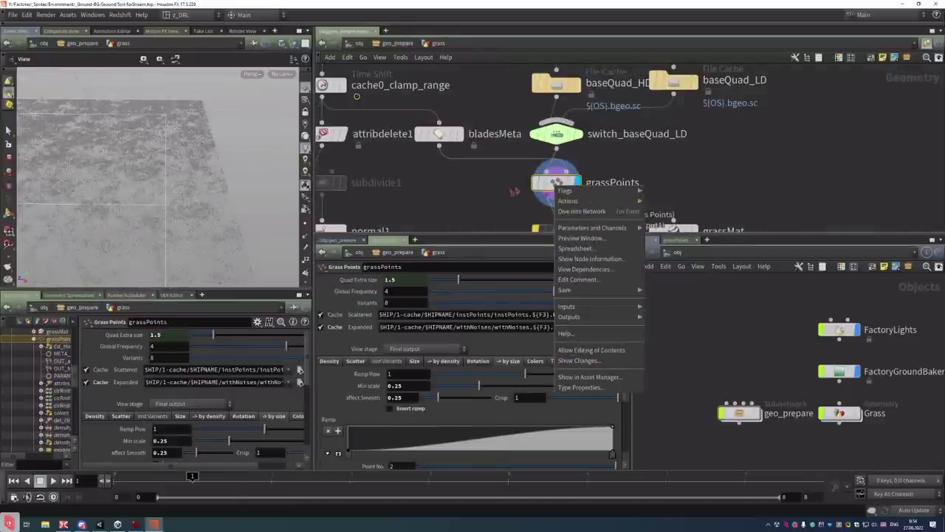
{"action": "key", "text": "Escape"}
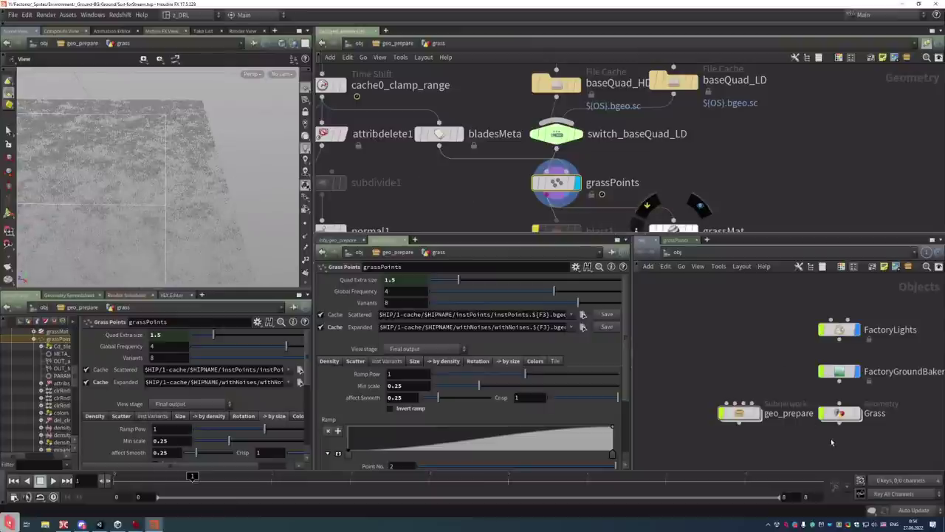
Select the Grass object and cycle the middle pane from obj to out and back to obj
{"action": "left_click", "coordinate": [839, 413]}
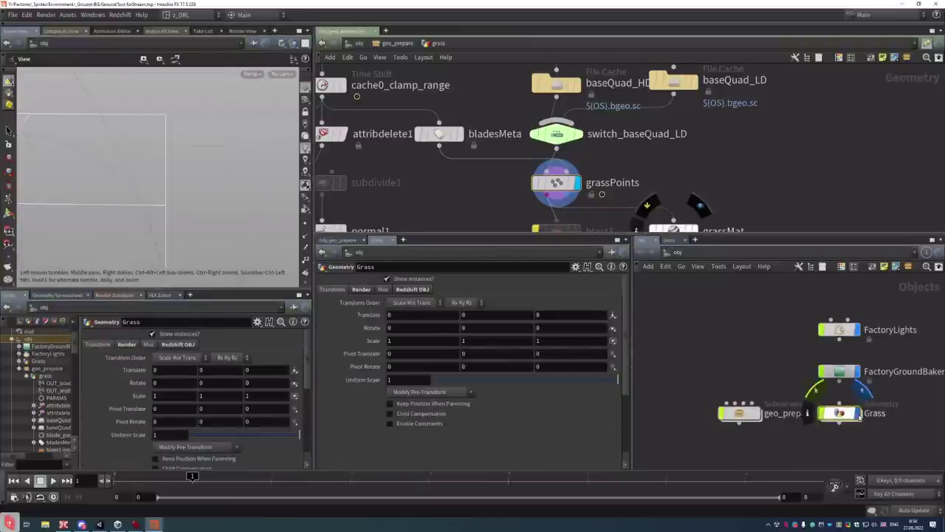
{"action": "left_click", "coordinate": [761, 353]}
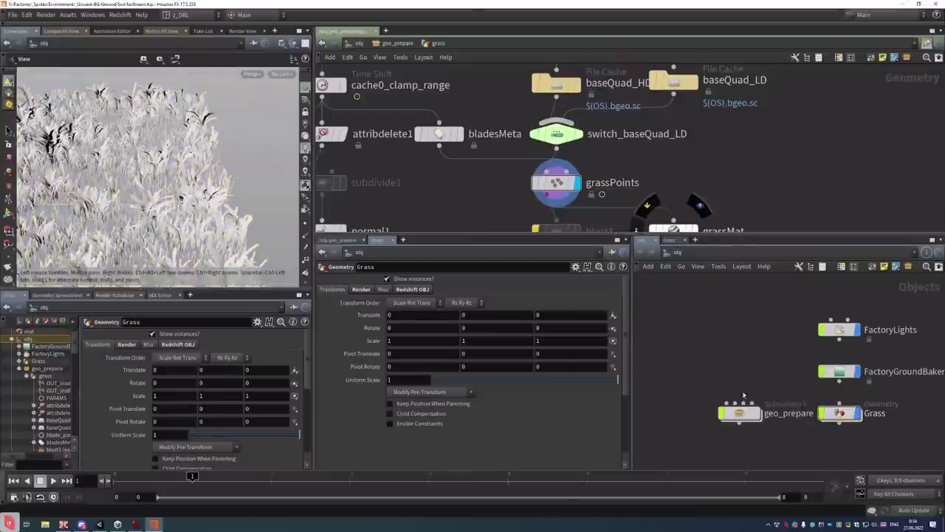
{"action": "left_click", "coordinate": [341, 242]}
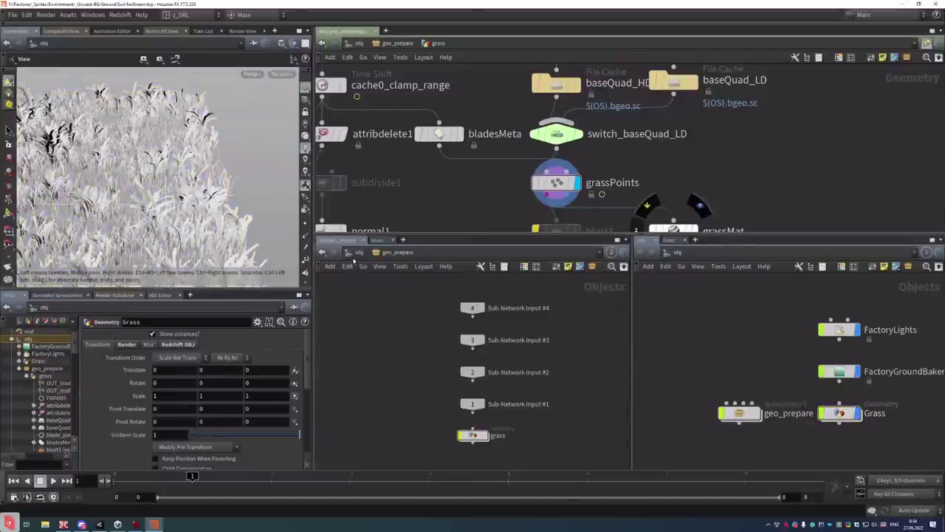
{"action": "left_click", "coordinate": [360, 254]}
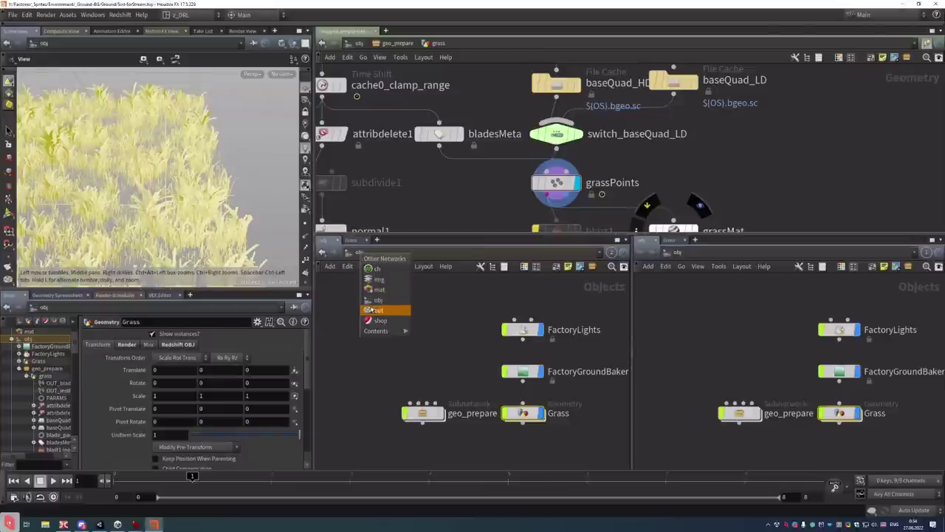
{"action": "left_click", "coordinate": [379, 314]}
{"action": "left_click", "coordinate": [360, 254]}
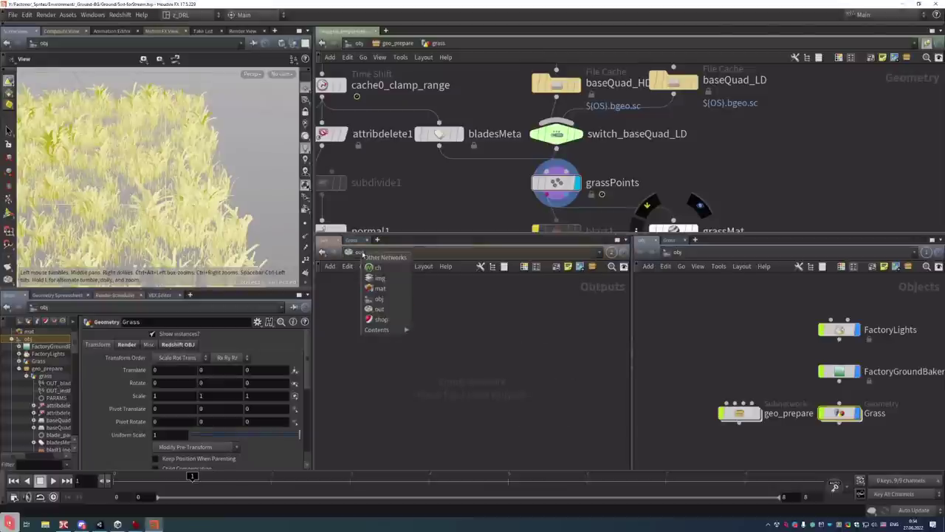
{"action": "left_click", "coordinate": [384, 303]}
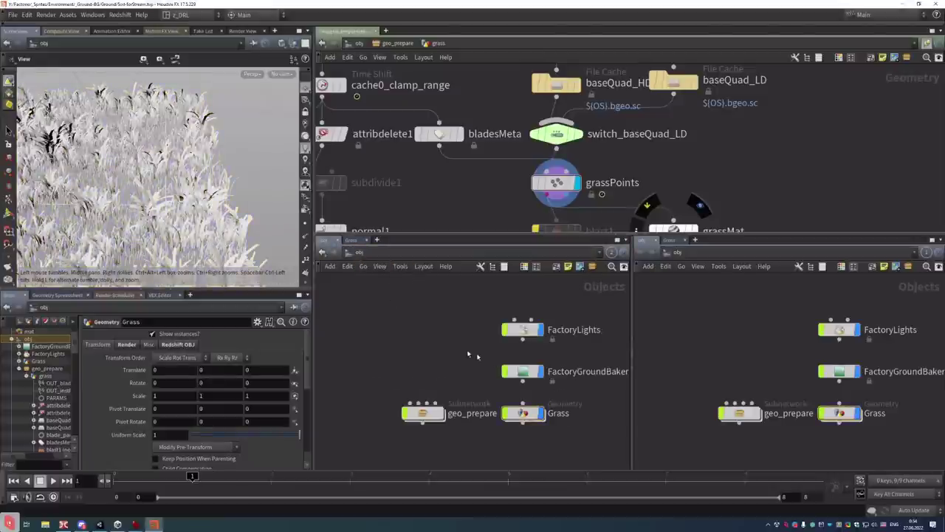
Show FactoryGroundBaker's baker parameters (8 Variants, patch size 0.03) and return the network to /obj
{"action": "left_click", "coordinate": [526, 371]}
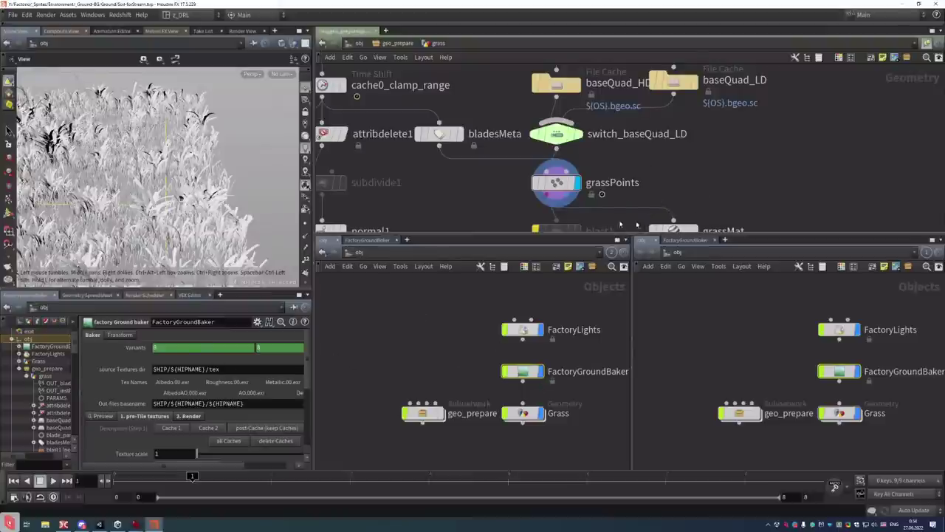
{"action": "left_click", "coordinate": [372, 241]}
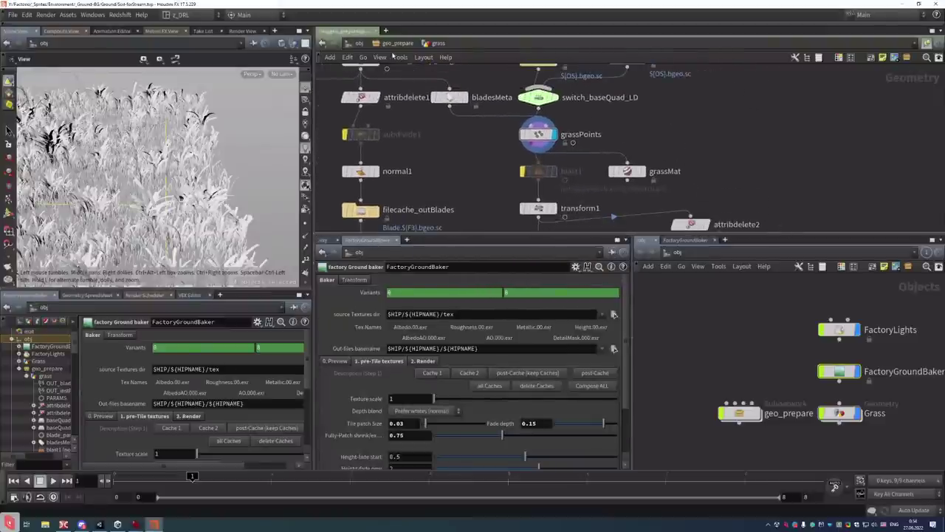
{"action": "left_click", "coordinate": [367, 44]}
{"action": "left_click", "coordinate": [365, 44]}
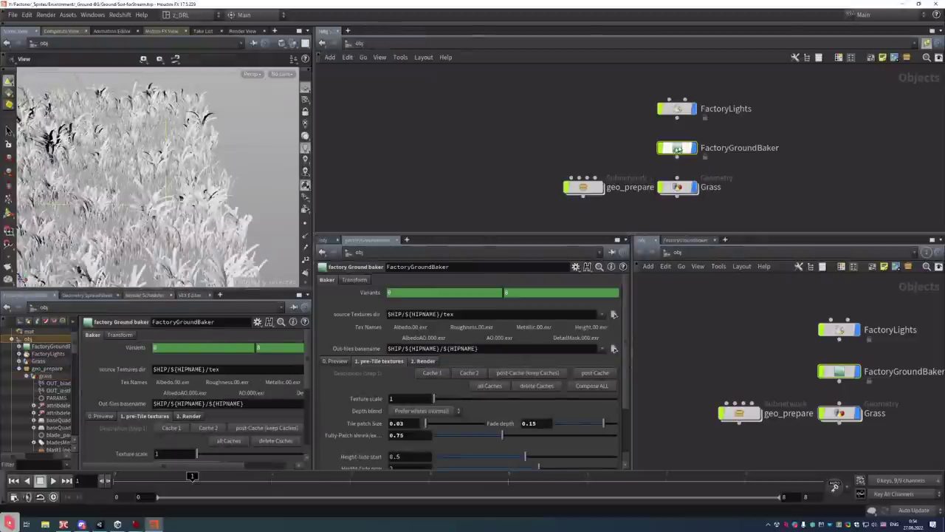
{"action": "double_click", "coordinate": [677, 148]}
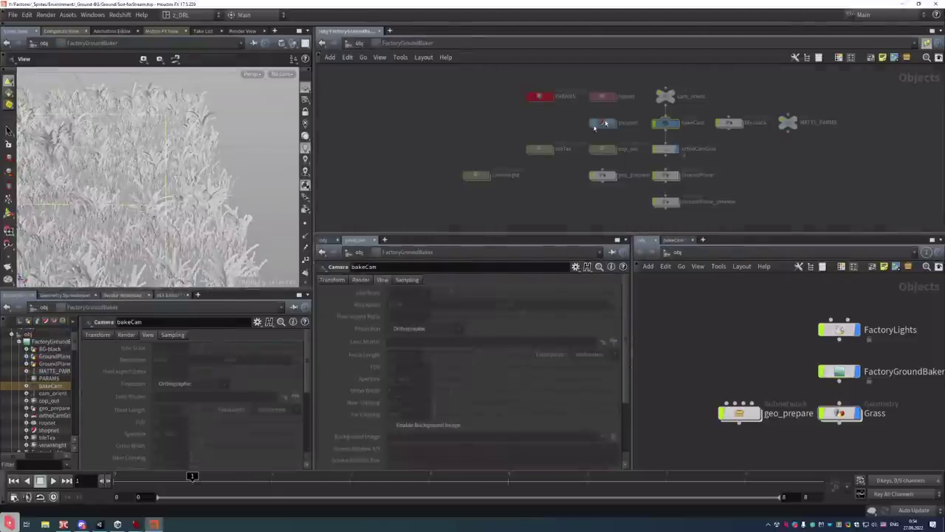
{"action": "double_click", "coordinate": [615, 121]}
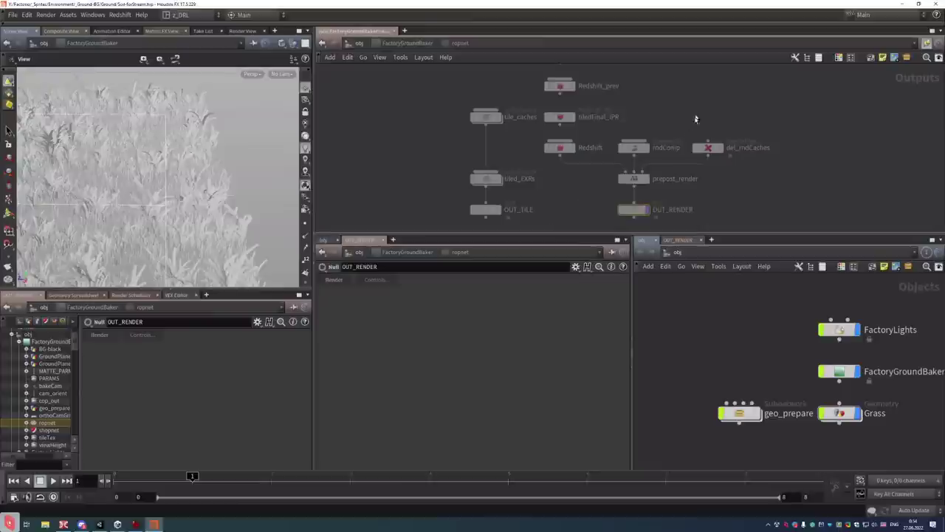
{"action": "key", "text": "u"}
{"action": "key", "text": "u"}
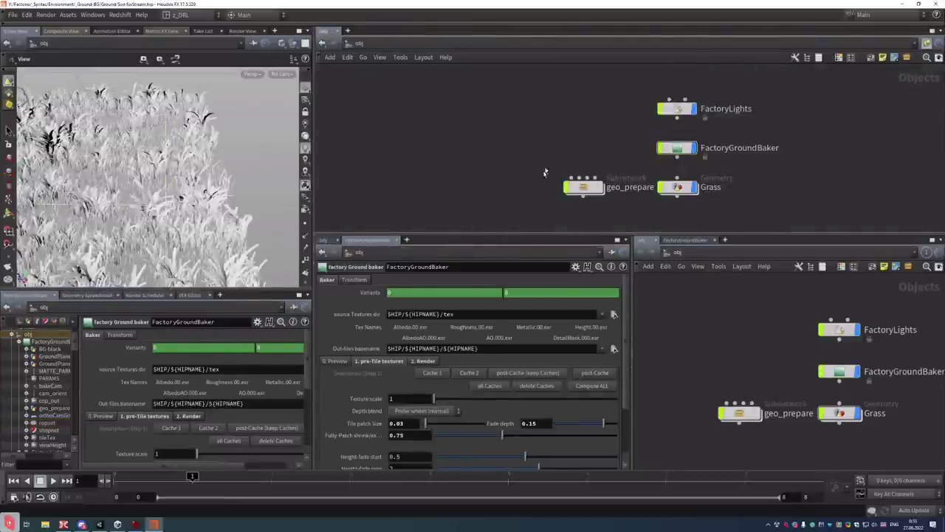
{"action": "scroll", "coordinate": [207, 186], "scroll_direction": "down", "scroll_amount": 5}
{"action": "scroll", "coordinate": [207, 185], "scroll_direction": "down", "scroll_amount": 5}
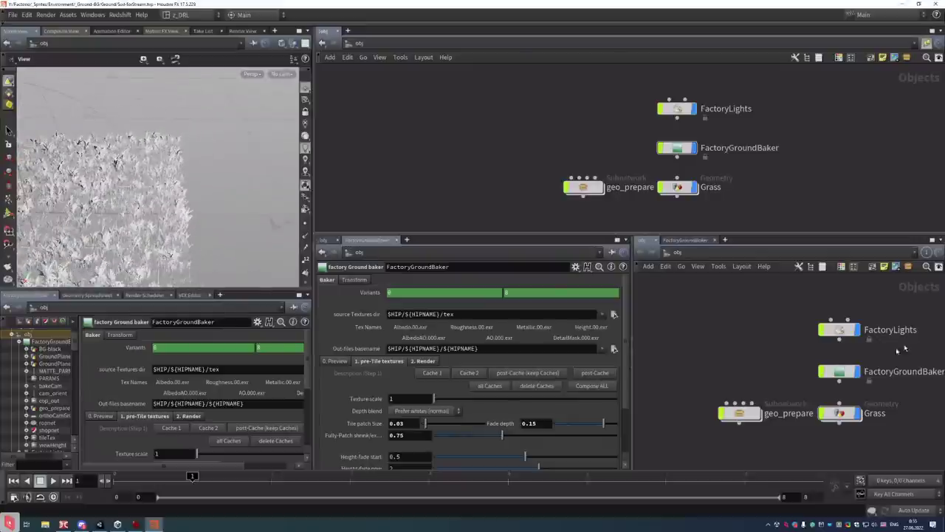
{"action": "scroll", "coordinate": [191, 161], "scroll_direction": "up", "scroll_amount": 5}
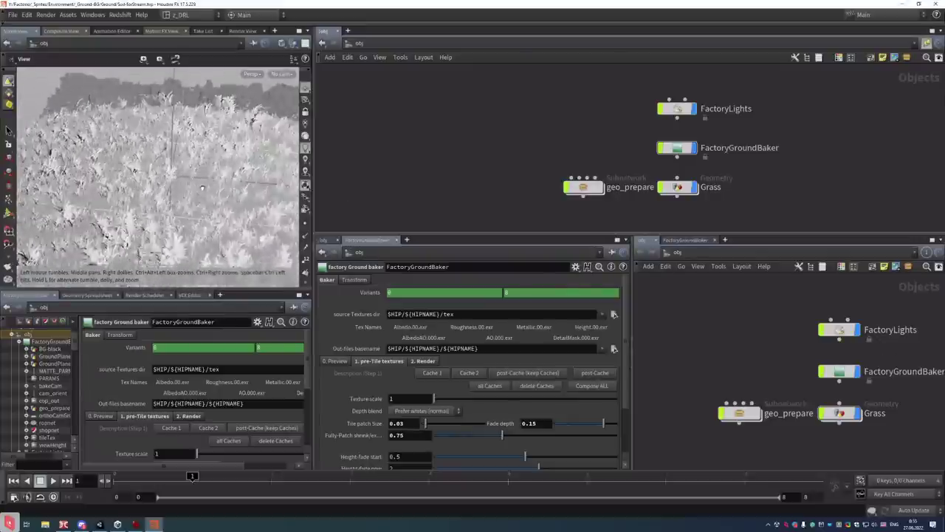
In Double Commander, open Soil1.001.exr from the Ground/Soil-forStream folder in MPlay
{"action": "left_click", "coordinate": [64, 525]}
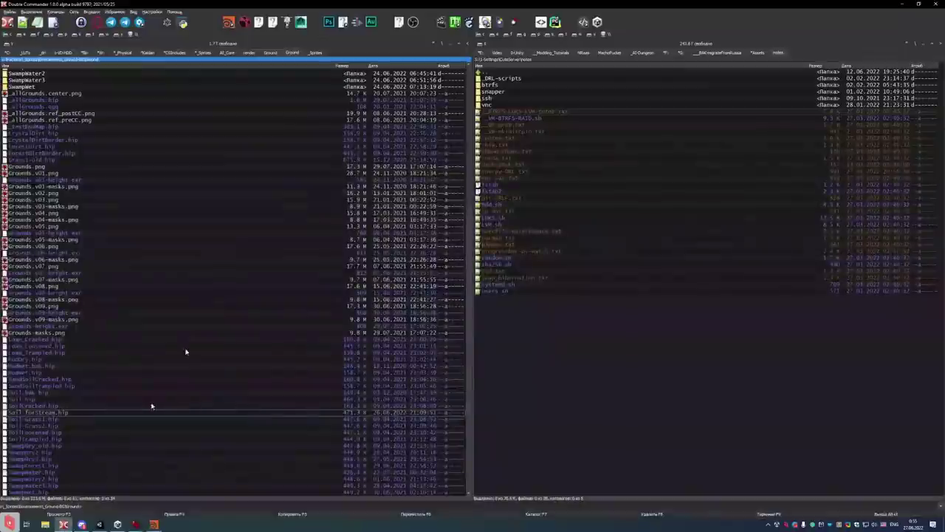
{"action": "left_click", "coordinate": [289, 53]}
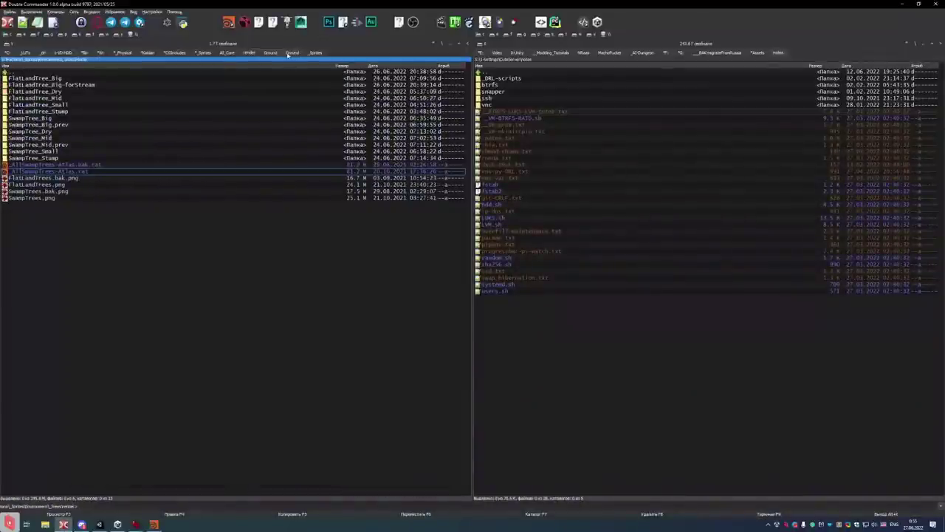
{"action": "left_click", "coordinate": [291, 53]}
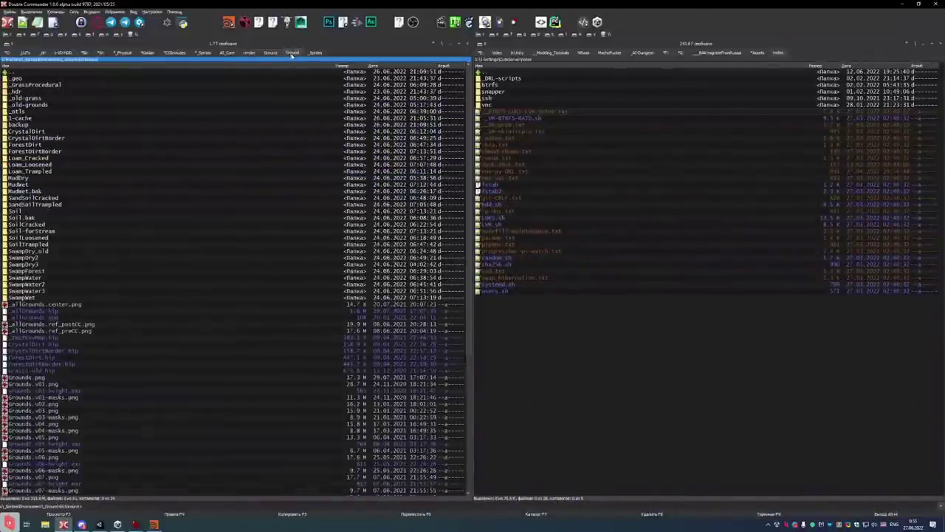
{"action": "left_click", "coordinate": [37, 230]}
{"action": "key", "text": "Return"}
{"action": "key", "text": "End"}
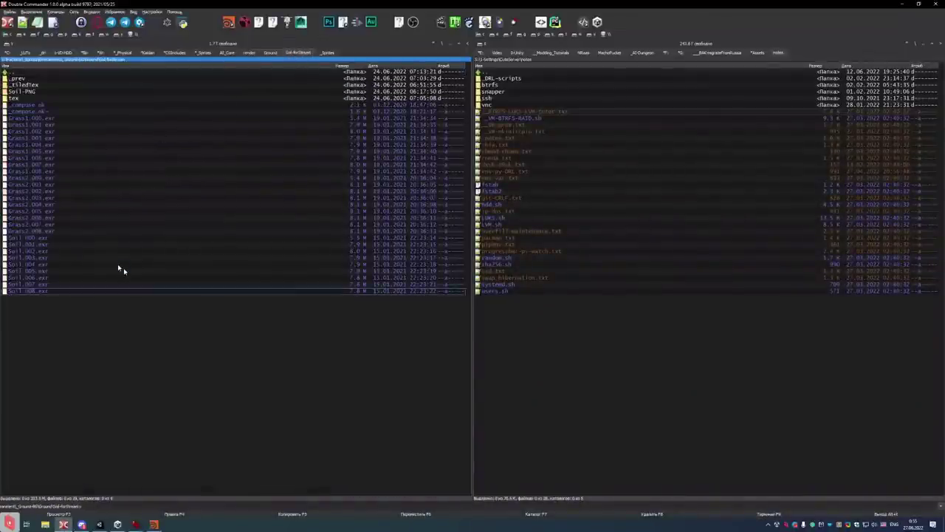
{"action": "key", "text": "Up"}
{"action": "key", "text": "Up"}
{"action": "key", "text": "Up"}
{"action": "key", "text": "Up"}
{"action": "key", "text": "Up"}
{"action": "key", "text": "Up"}
{"action": "key", "text": "Up"}
{"action": "key", "text": "Return"}
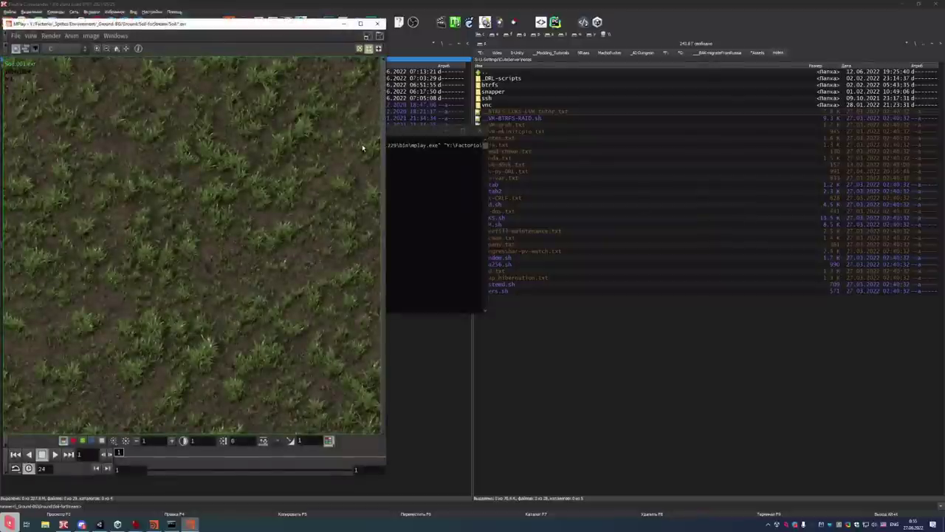
Load the Soil1.$F3.exr sequence (frames 0–8) in MPlay, view it maximised, then return to Unity
{"action": "key", "text": "ctrl+o"}
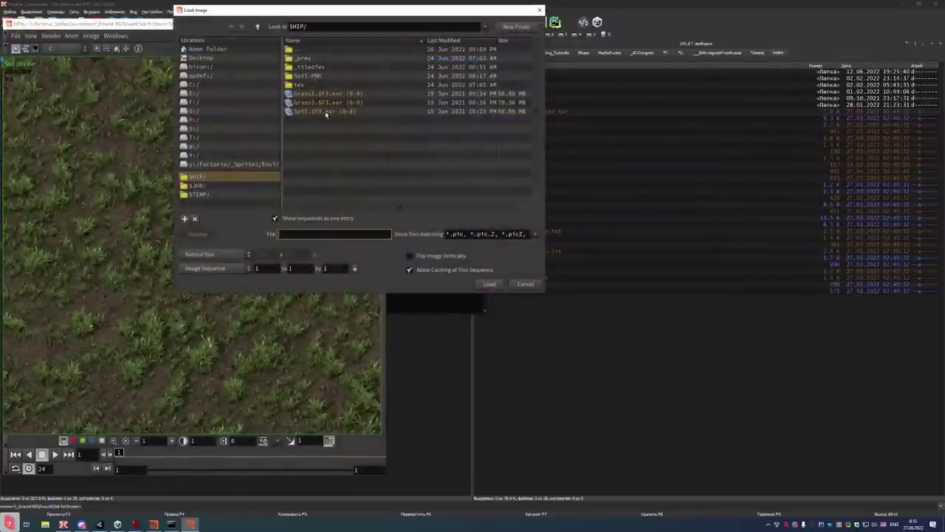
{"action": "left_click", "coordinate": [336, 110]}
{"action": "left_click", "coordinate": [489, 284]}
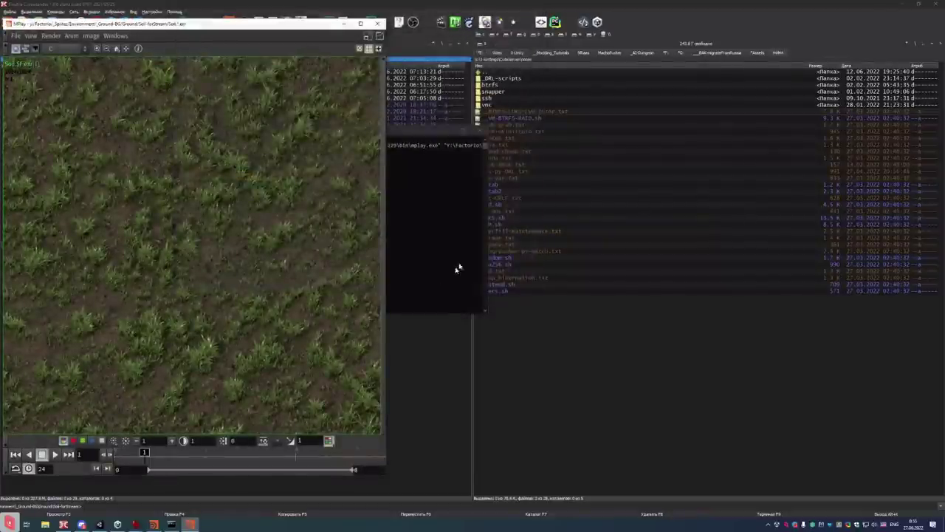
{"action": "left_click", "coordinate": [361, 24]}
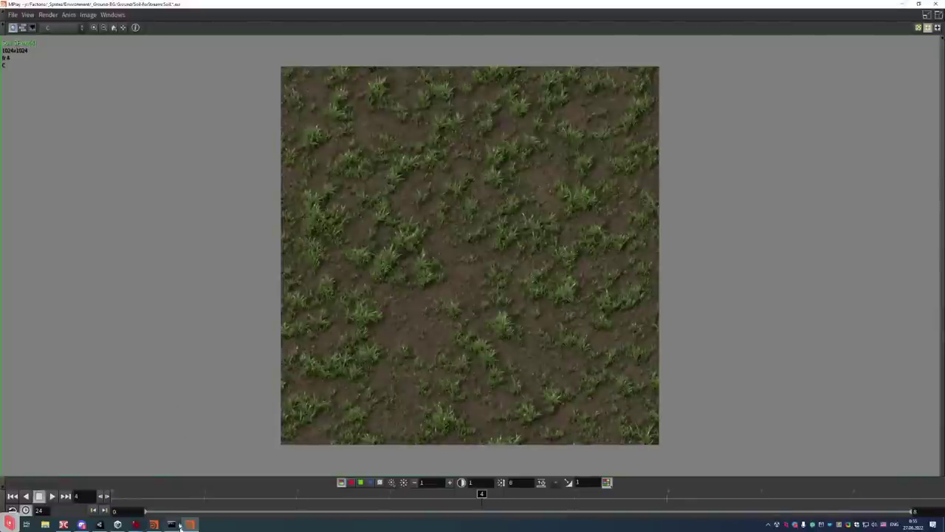
{"action": "left_click", "coordinate": [118, 525]}
Switch the Scene view to Shaded Wireframe and select the Grounds atlas texture
{"action": "left_click", "coordinate": [99, 524]}
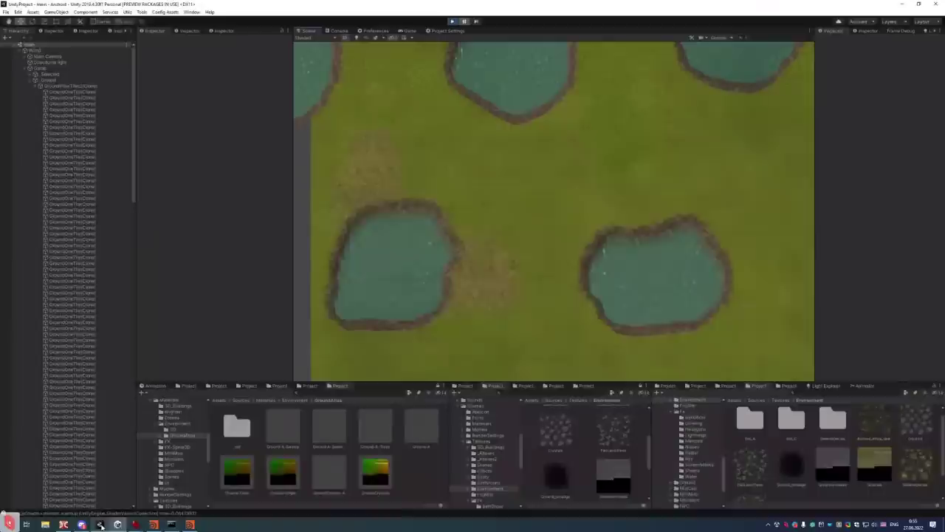
{"action": "scroll", "coordinate": [690, 200], "scroll_direction": "up", "scroll_amount": 10}
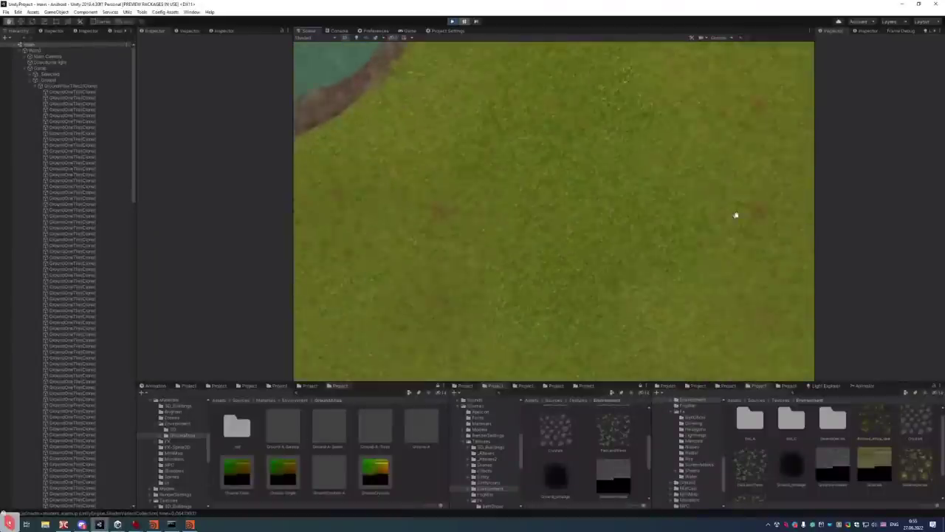
{"action": "scroll", "coordinate": [572, 191], "scroll_direction": "down", "scroll_amount": 5}
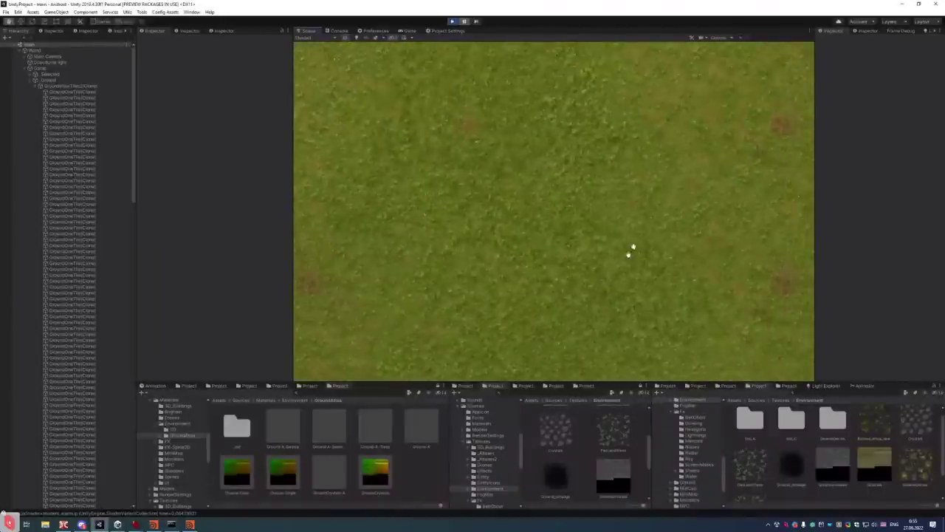
{"action": "left_click", "coordinate": [320, 39]}
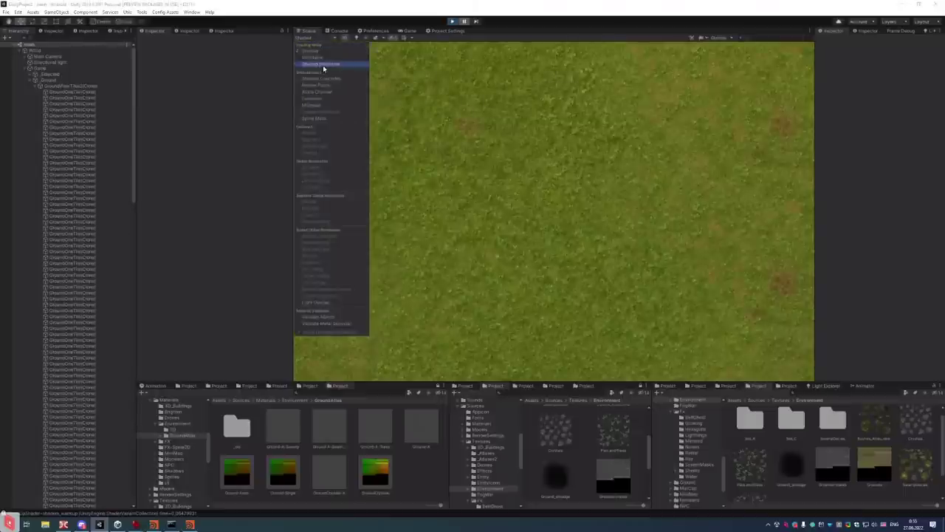
{"action": "left_click", "coordinate": [322, 65]}
{"action": "scroll", "coordinate": [753, 253], "scroll_direction": "down", "scroll_amount": 3}
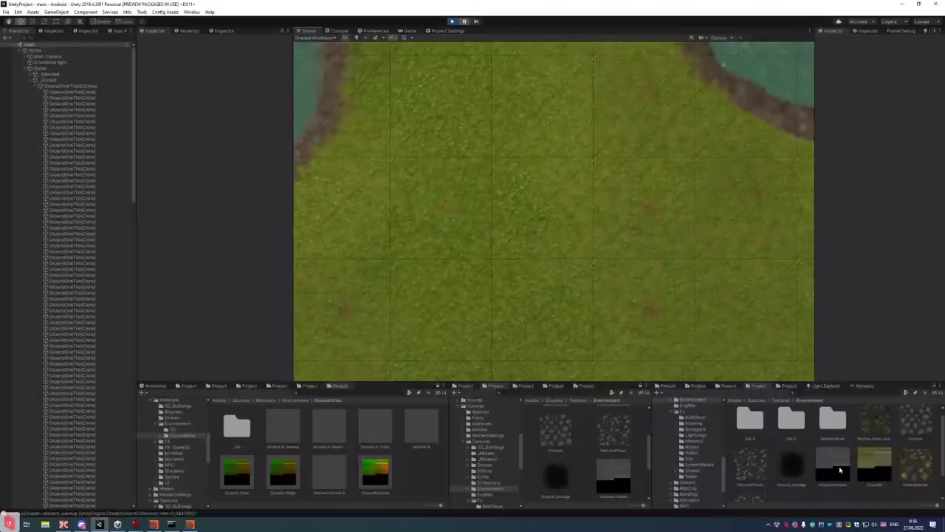
{"action": "left_click", "coordinate": [879, 467]}
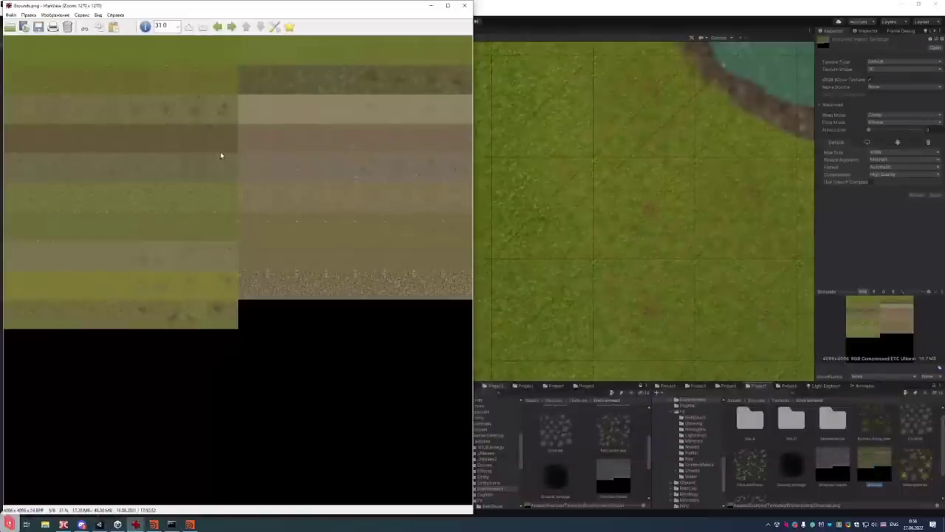
View the Grounds atlas at 100% in IrfanView, then open Grounds-masks and close the viewer
{"action": "key", "text": "ctrl+h"}
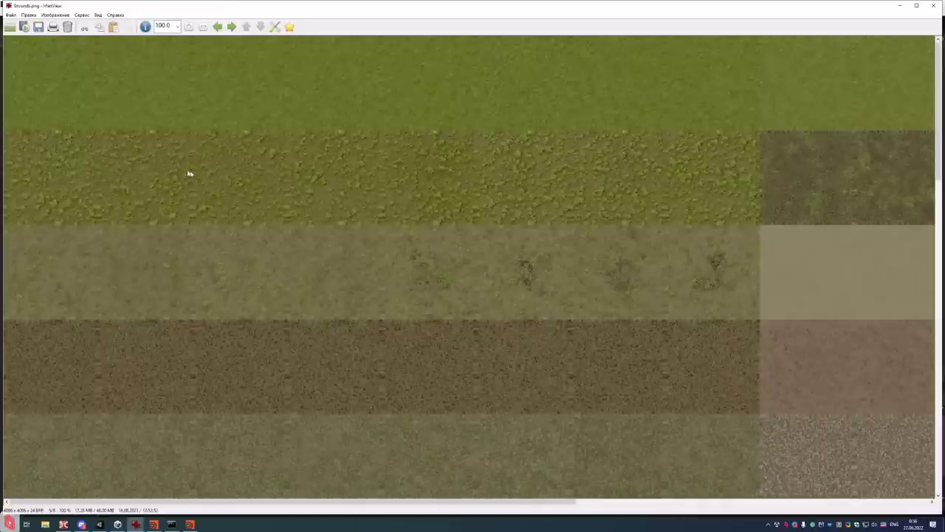
{"action": "key", "text": "alt+Tab"}
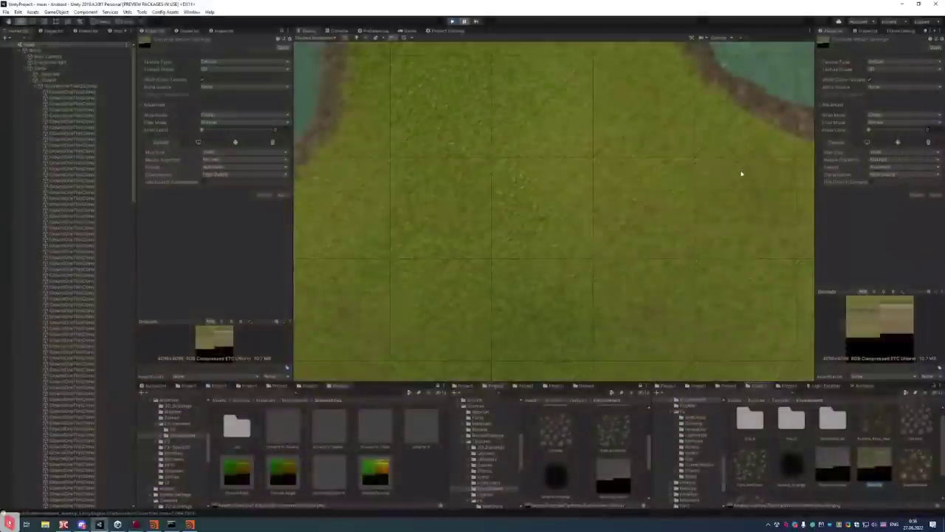
{"action": "double_click", "coordinate": [832, 463]}
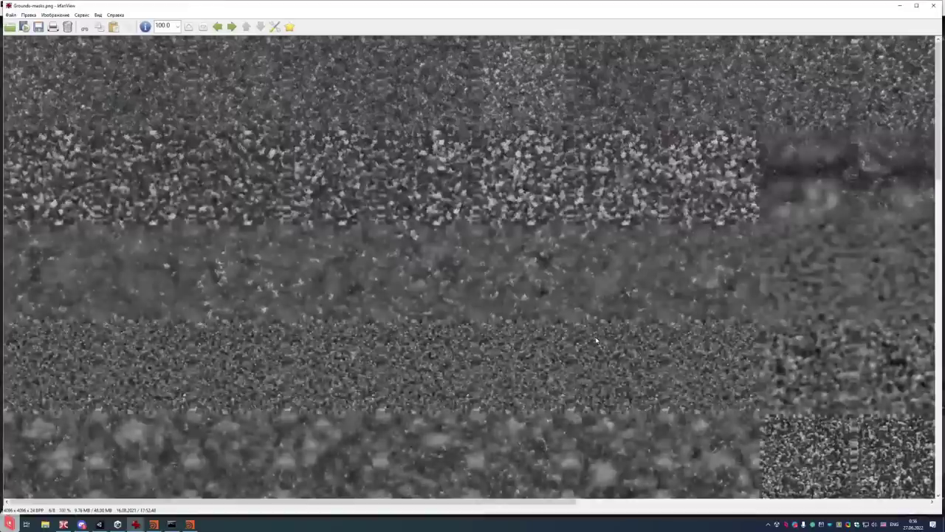
{"action": "key", "text": "Escape"}
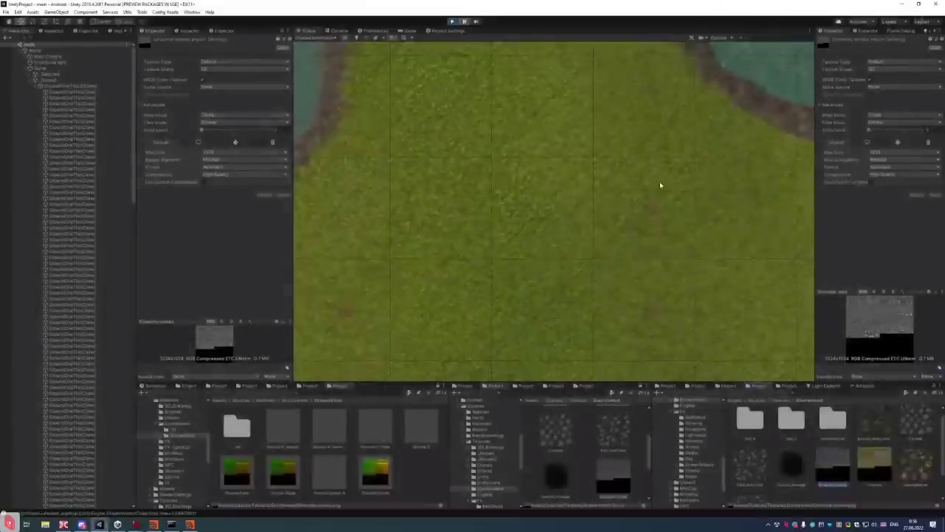
Frame both ponds and the units on the map and select a ground tile
{"action": "scroll", "coordinate": [544, 218], "scroll_direction": "down", "scroll_amount": 5}
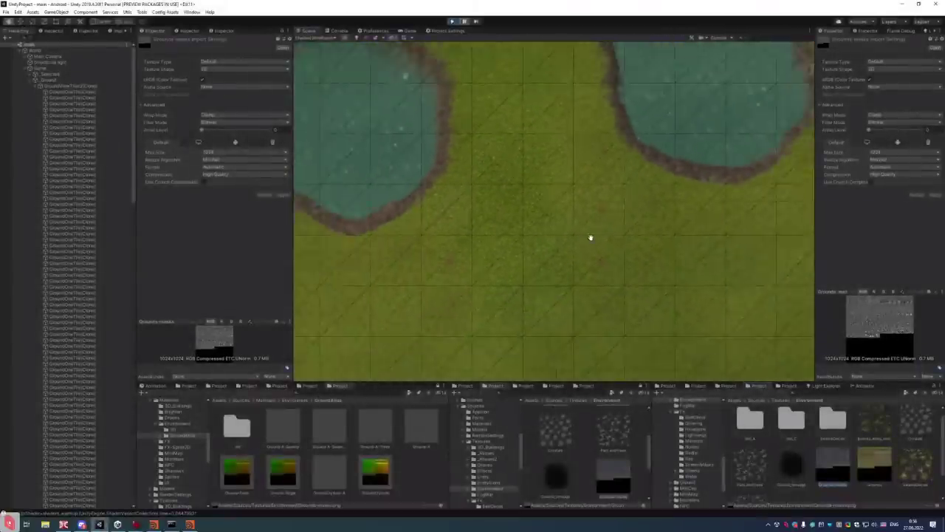
{"action": "middle_click_drag", "start_coordinate": [566, 131], "coordinate": [617, 200]}
{"action": "scroll", "coordinate": [544, 232], "scroll_direction": "down", "scroll_amount": 3}
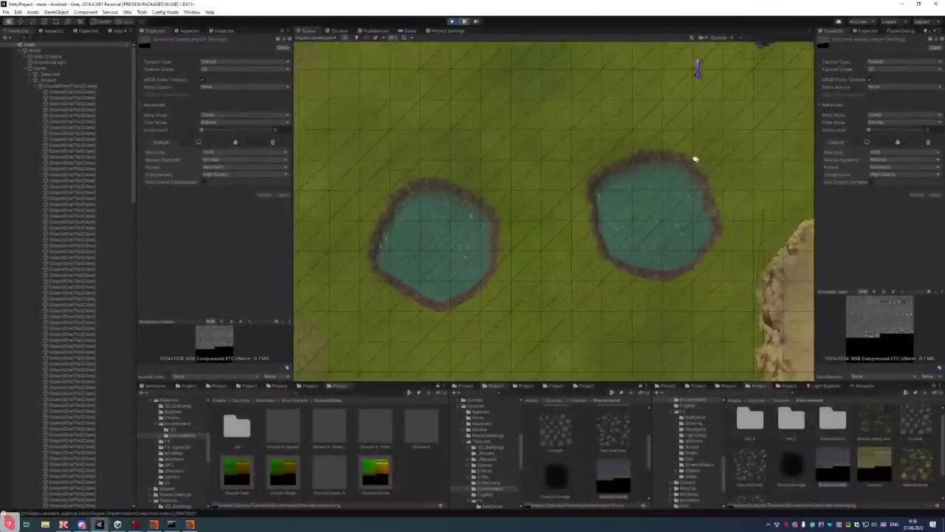
{"action": "middle_click_drag", "start_coordinate": [517, 81], "coordinate": [591, 189]}
{"action": "scroll", "coordinate": [556, 225], "scroll_direction": "up", "scroll_amount": 5}
{"action": "scroll", "coordinate": [569, 210], "scroll_direction": "up", "scroll_amount": 4}
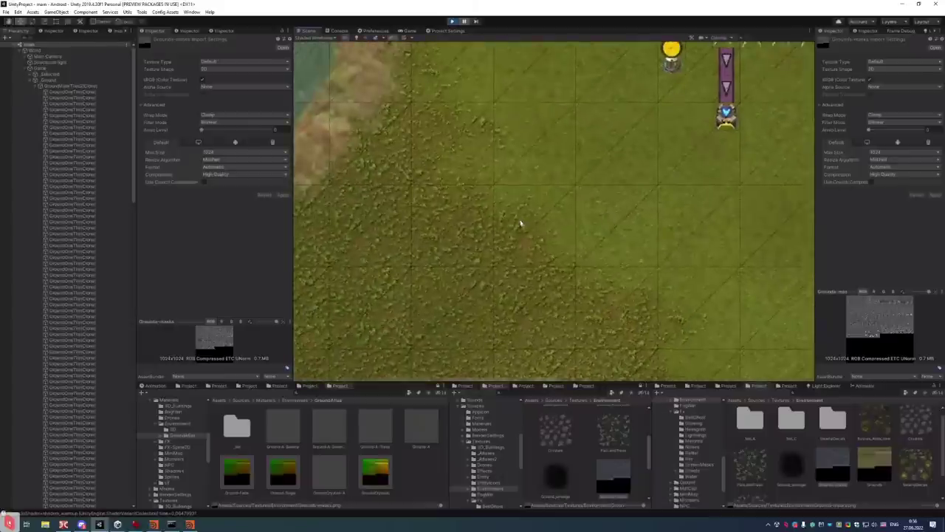
{"action": "left_click", "coordinate": [519, 224]}
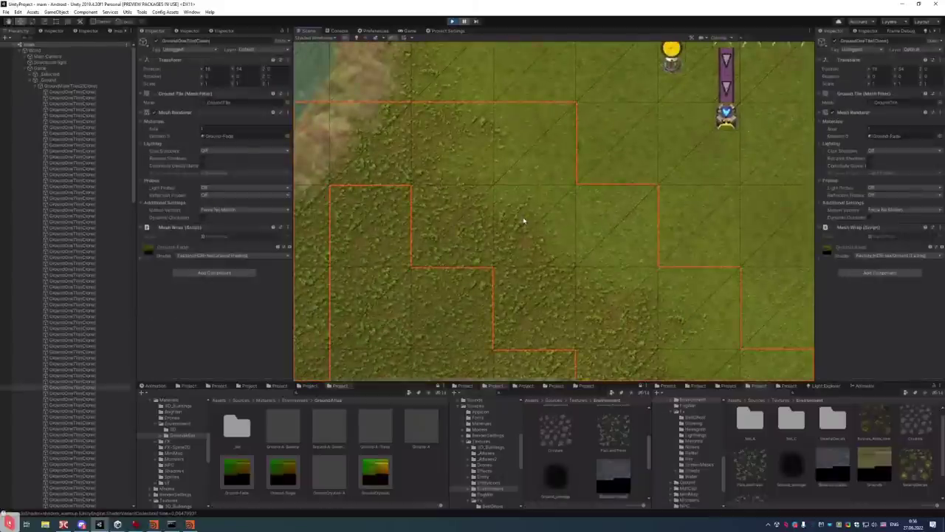
Set the tile's Ground-Fade material Debug mode to DissolveMask
{"action": "left_click", "coordinate": [893, 136]}
{"action": "left_click", "coordinate": [752, 476]}
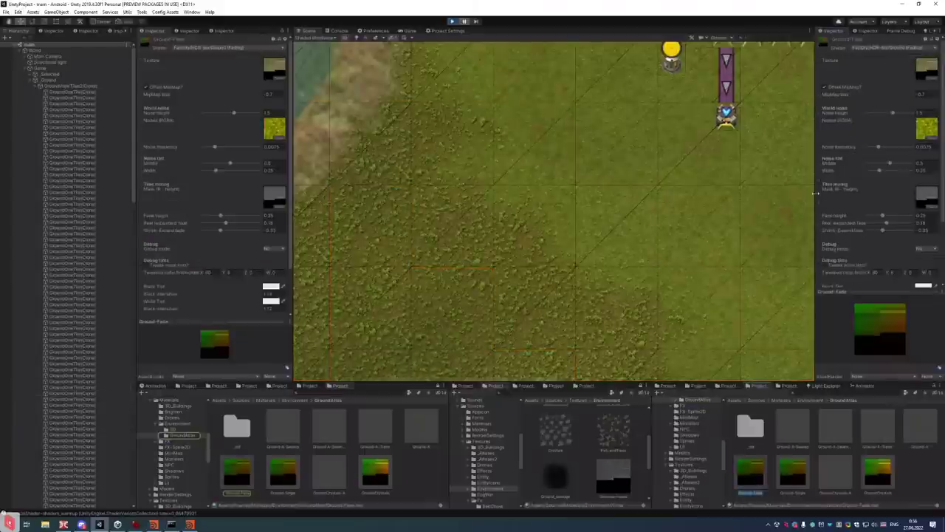
{"action": "left_click", "coordinate": [926, 250]}
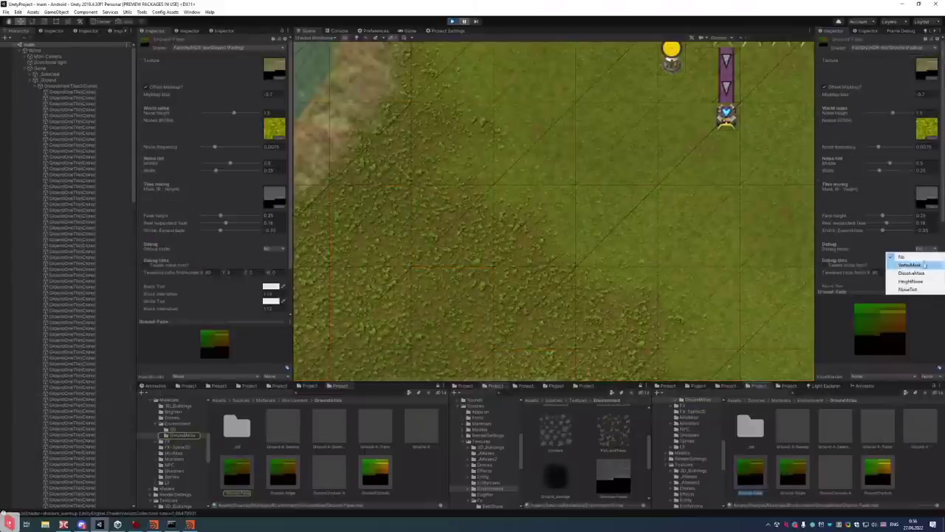
{"action": "left_click", "coordinate": [924, 274]}
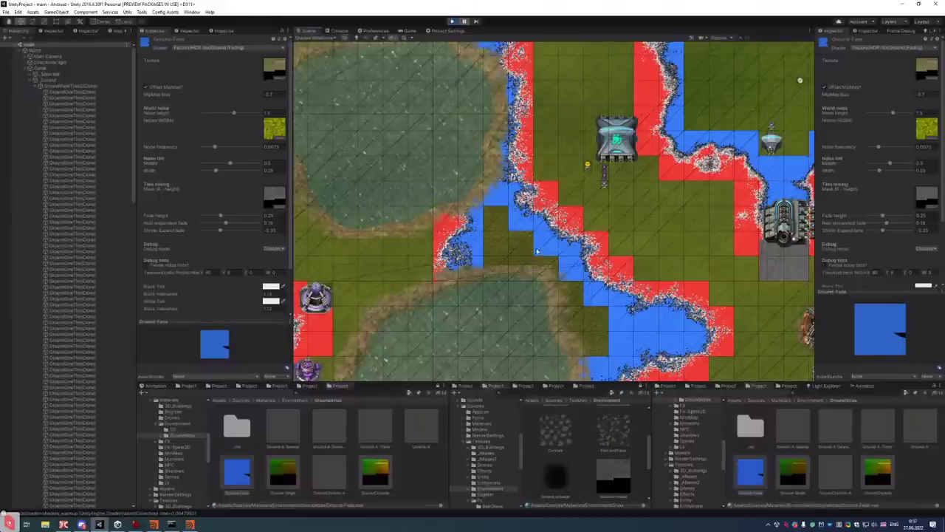
Set the Ground-Fade Debug mode back to No while zoomed in on the shoreline
{"action": "scroll", "coordinate": [519, 220], "scroll_direction": "up", "scroll_amount": 10}
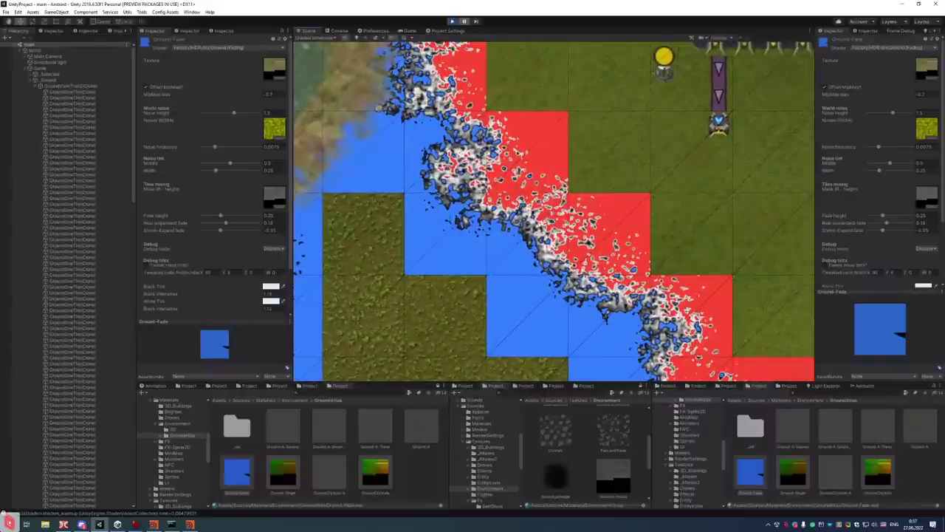
{"action": "left_click", "coordinate": [928, 250]}
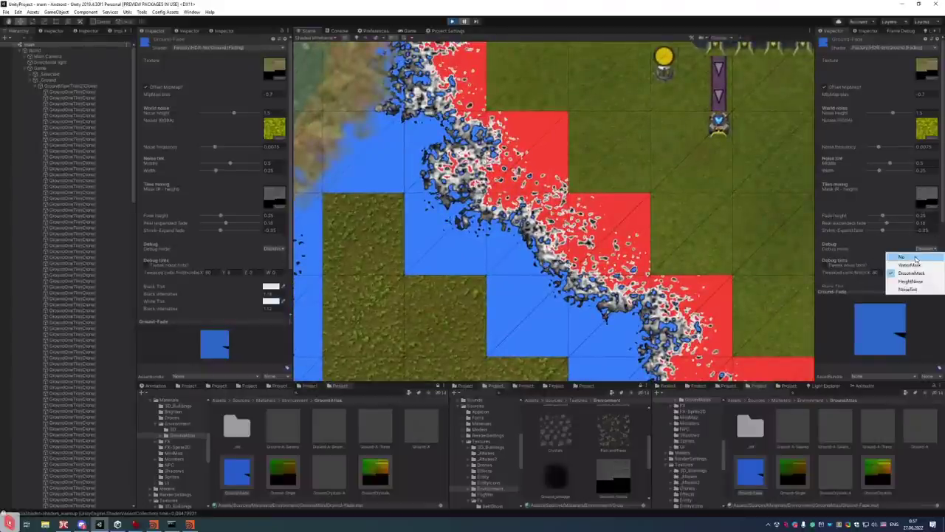
{"action": "left_click", "coordinate": [903, 256]}
{"action": "scroll", "coordinate": [507, 192], "scroll_direction": "up", "scroll_amount": 2}
{"action": "scroll", "coordinate": [507, 192], "scroll_direction": "up", "scroll_amount": 5}
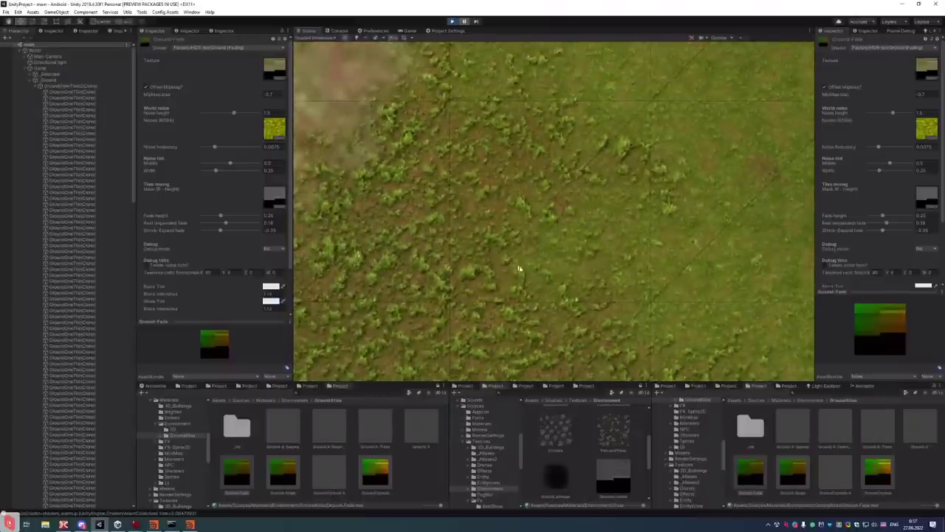
{"action": "scroll", "coordinate": [627, 253], "scroll_direction": "down", "scroll_amount": 3}
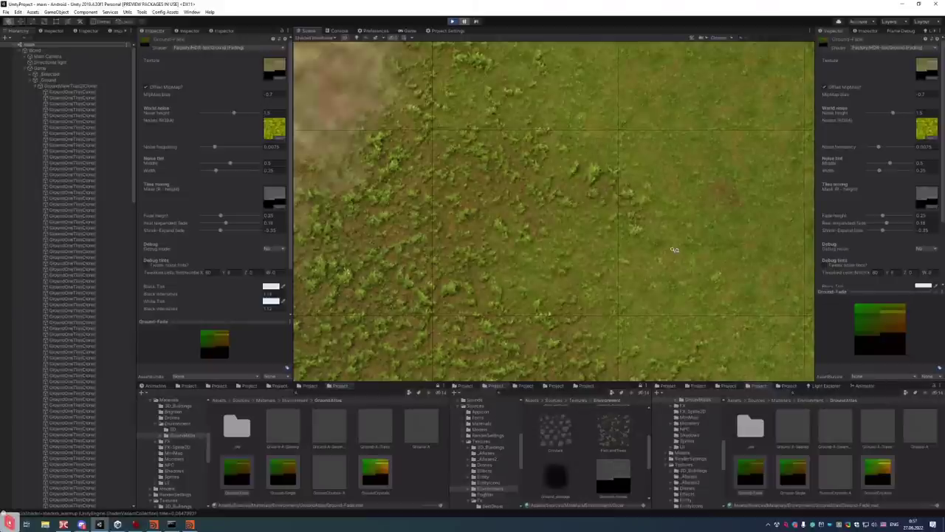
{"action": "scroll", "coordinate": [544, 249], "scroll_direction": "down", "scroll_amount": 6}
{"action": "scroll", "coordinate": [573, 249], "scroll_direction": "down", "scroll_amount": 8}
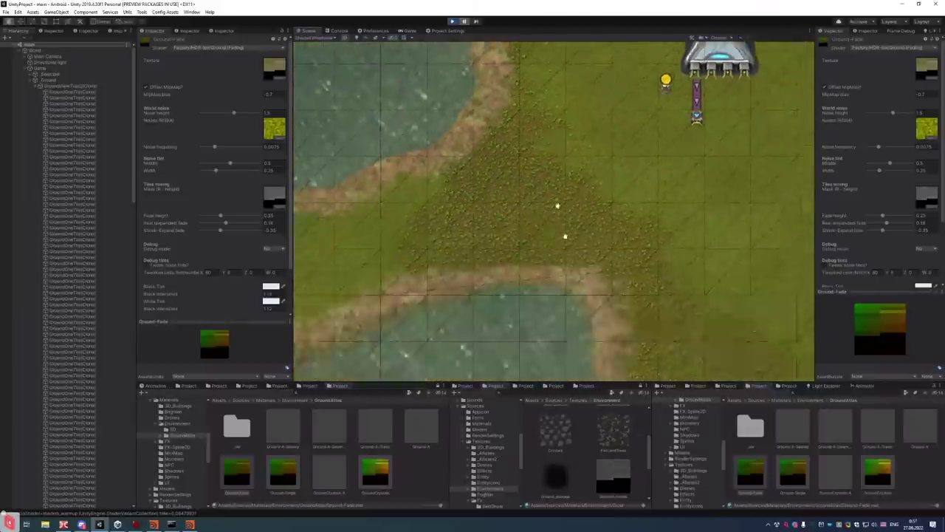
{"action": "scroll", "coordinate": [644, 209], "scroll_direction": "up", "scroll_amount": 3}
{"action": "scroll", "coordinate": [643, 210], "scroll_direction": "up", "scroll_amount": 2}
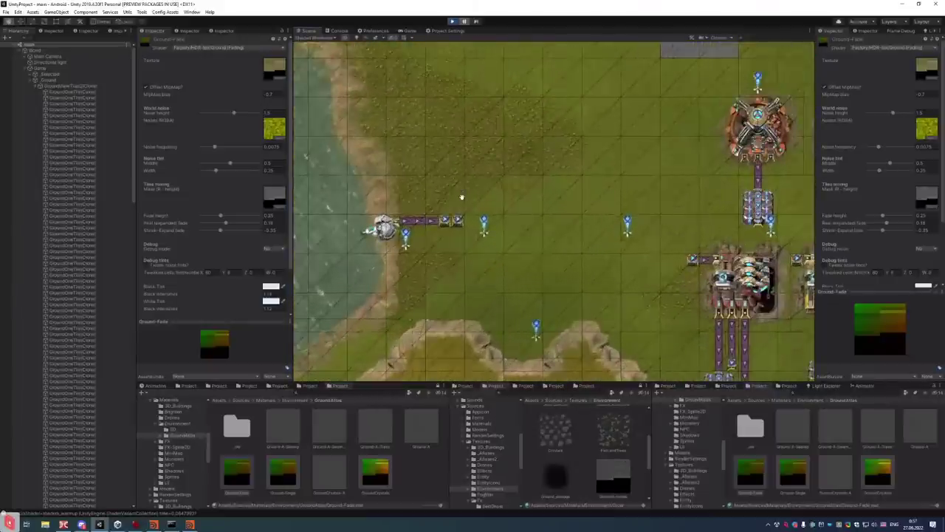
{"action": "scroll", "coordinate": [461, 198], "scroll_direction": "up", "scroll_amount": 3}
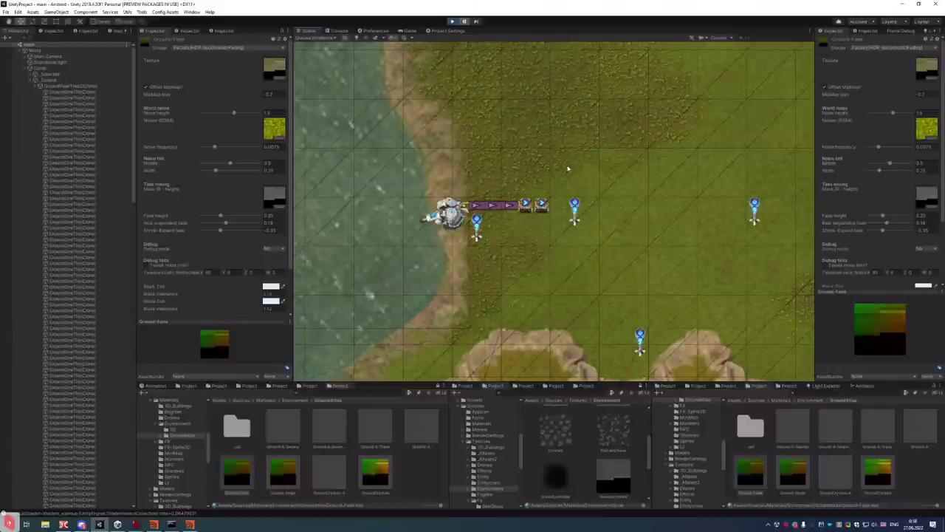
{"action": "scroll", "coordinate": [550, 168], "scroll_direction": "down", "scroll_amount": 3}
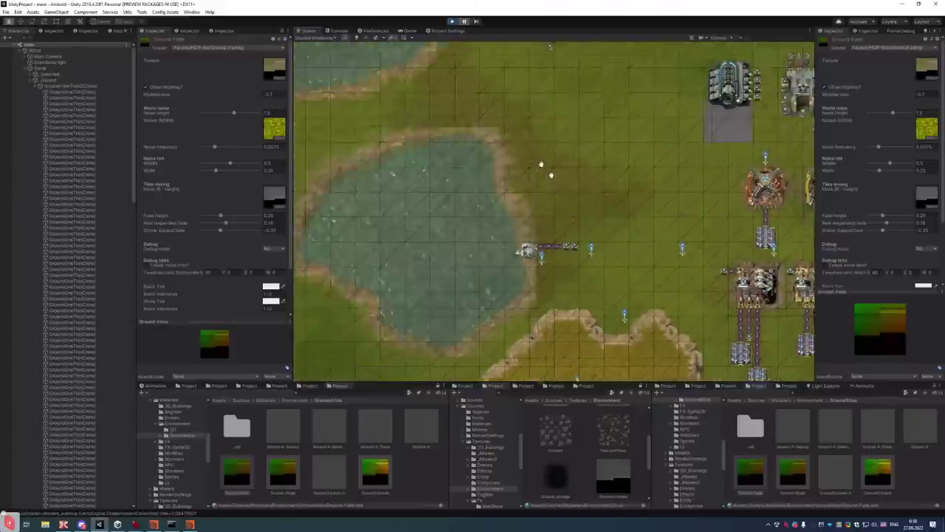
{"action": "middle_click_drag", "start_coordinate": [541, 164], "coordinate": [644, 200]}
{"action": "scroll", "coordinate": [597, 153], "scroll_direction": "up", "scroll_amount": 5}
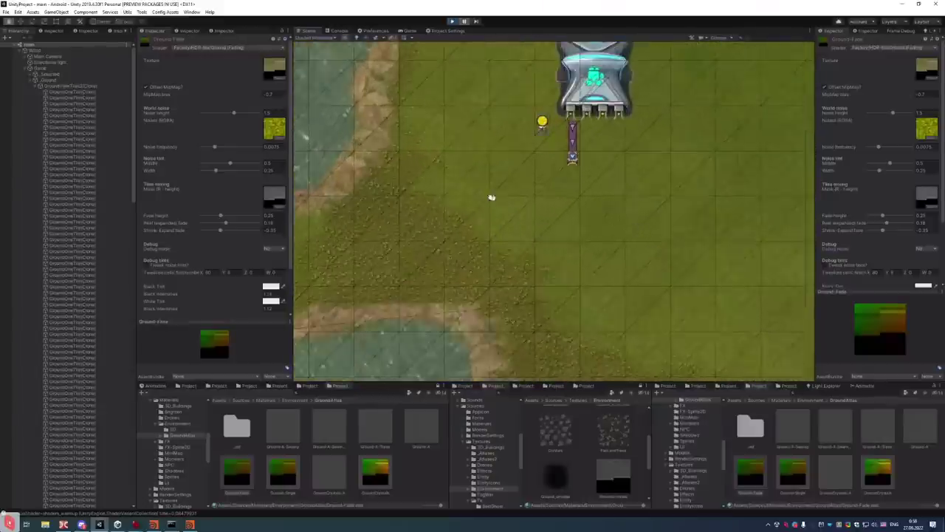
{"action": "middle_click_drag", "start_coordinate": [491, 197], "coordinate": [589, 211]}
{"action": "scroll", "coordinate": [553, 196], "scroll_direction": "up", "scroll_amount": 2}
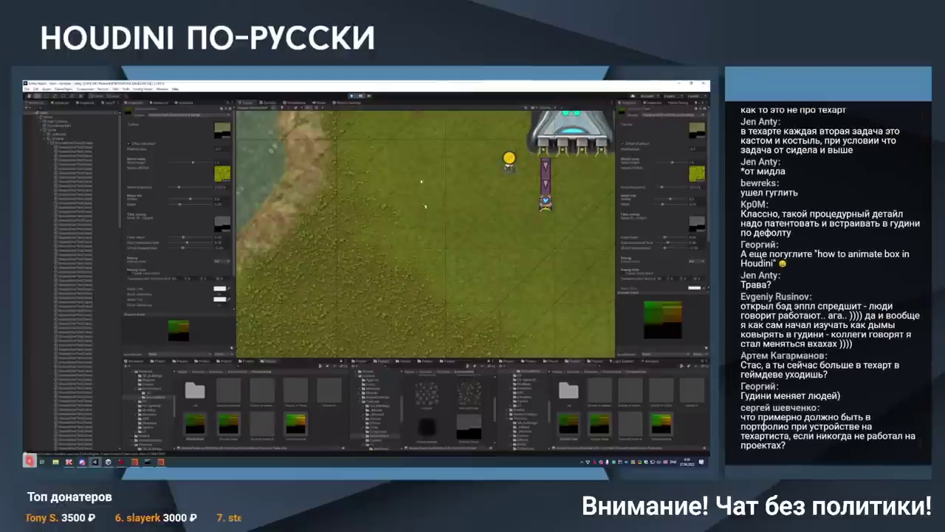
{"action": "mouse_move", "coordinate": [108, 462]}
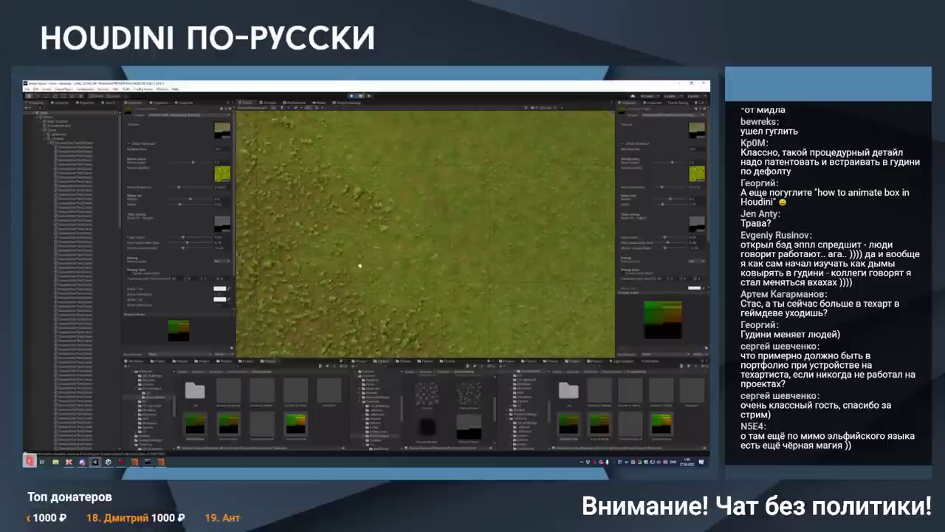
Zoom the Scene view along the pond shoreline to inspect the grass-and-soil blending
{"action": "scroll", "coordinate": [369, 277], "scroll_direction": "down", "scroll_amount": 5}
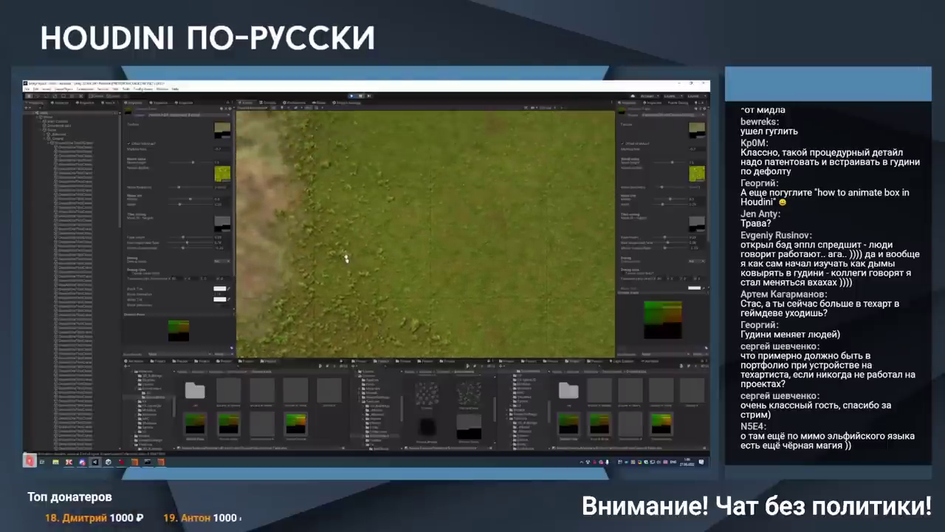
{"action": "scroll", "coordinate": [361, 238], "scroll_direction": "down", "scroll_amount": 2}
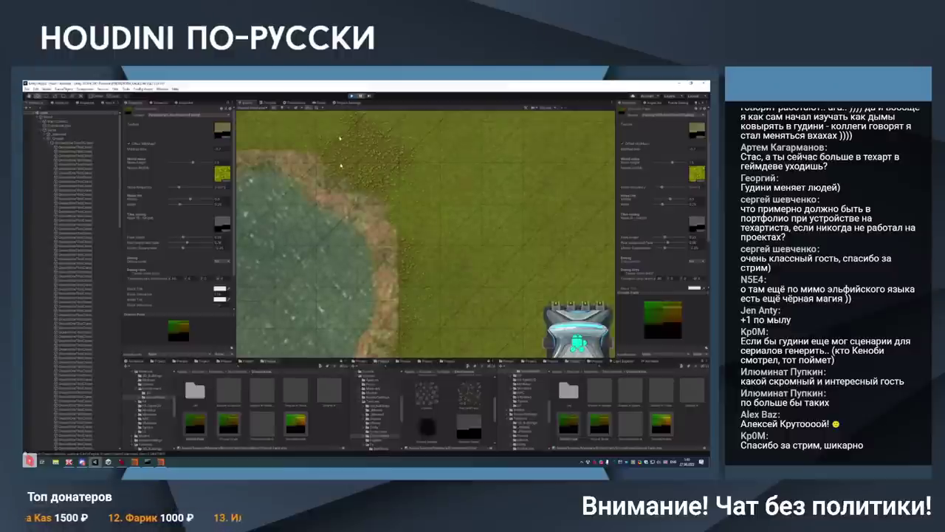
In the Game view, load the '#в конце третьей миссии' save from the pause menu
{"action": "left_click", "coordinate": [321, 103]}
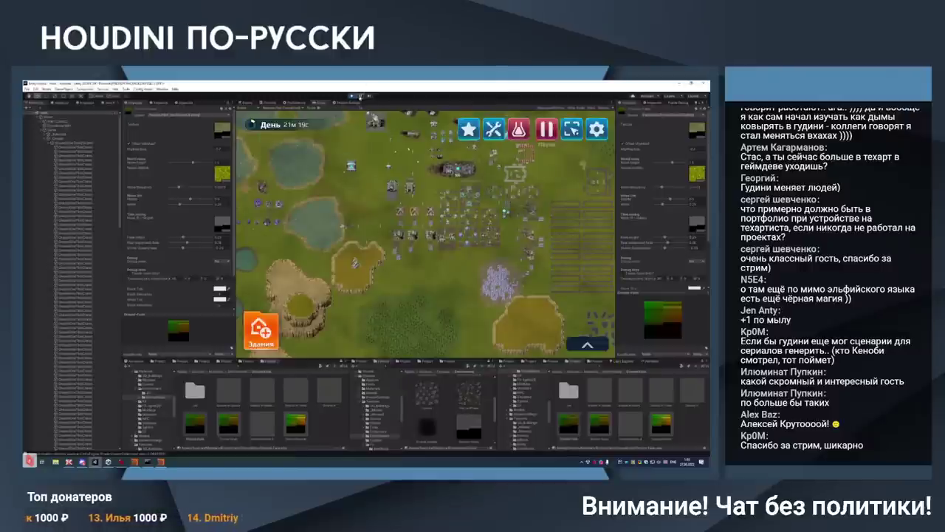
{"action": "key", "text": "Escape"}
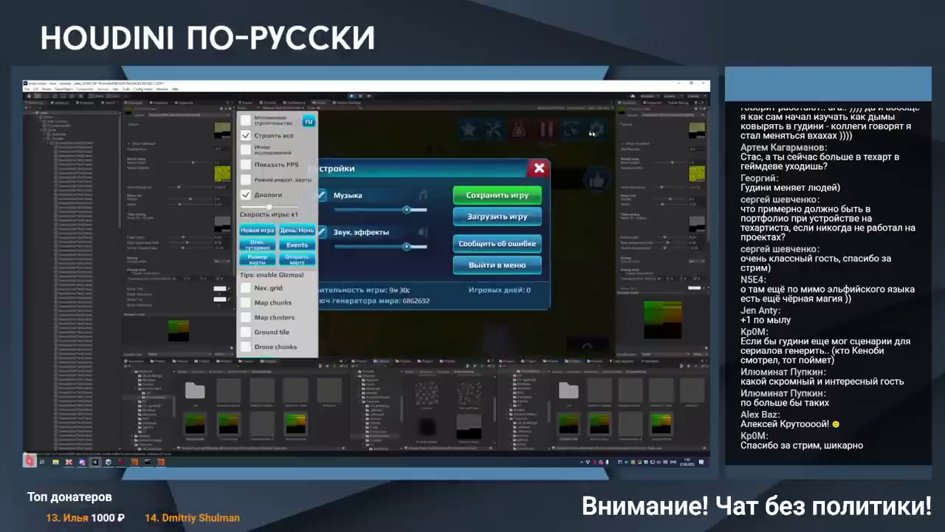
{"action": "key", "text": "Escape"}
{"action": "key", "text": "Escape"}
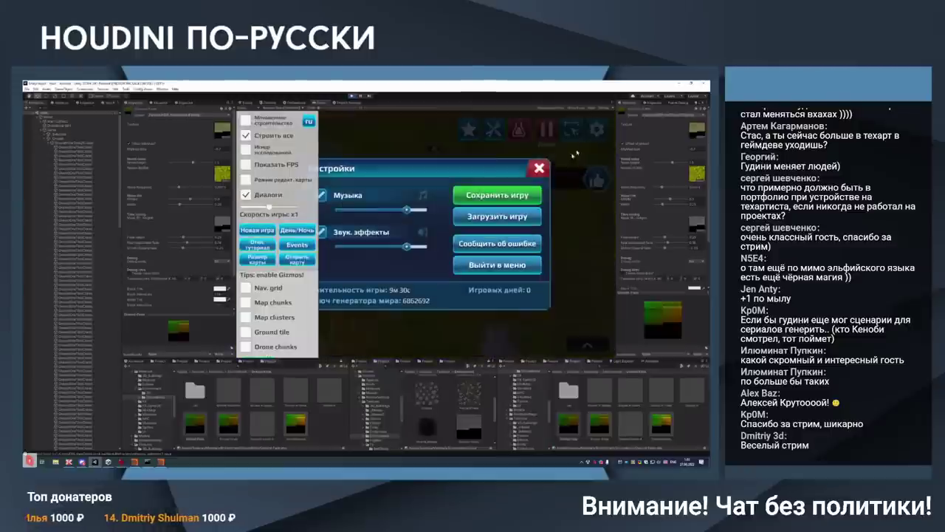
{"action": "left_click", "coordinate": [487, 214]}
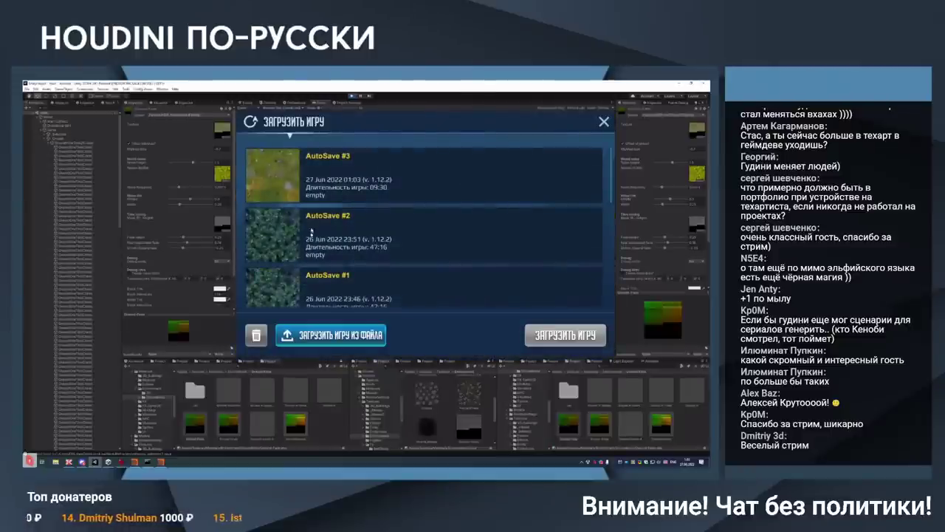
{"action": "scroll", "coordinate": [344, 218], "scroll_direction": "down", "scroll_amount": 3}
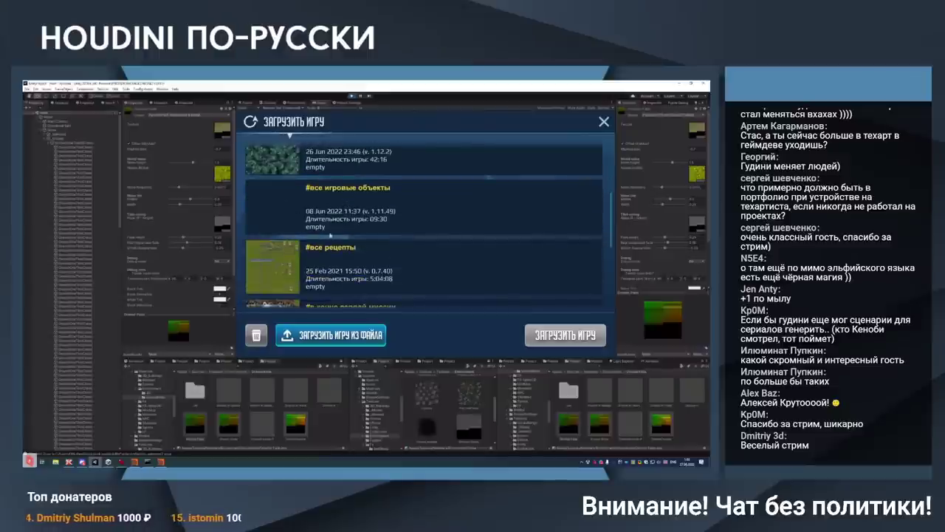
{"action": "scroll", "coordinate": [331, 235], "scroll_direction": "down", "scroll_amount": 5}
{"action": "left_click", "coordinate": [362, 238]}
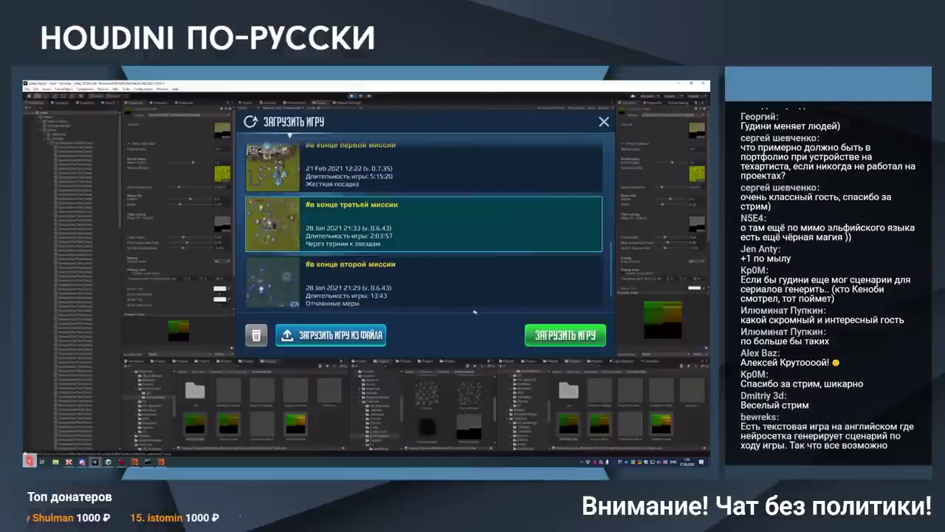
{"action": "left_click", "coordinate": [566, 334]}
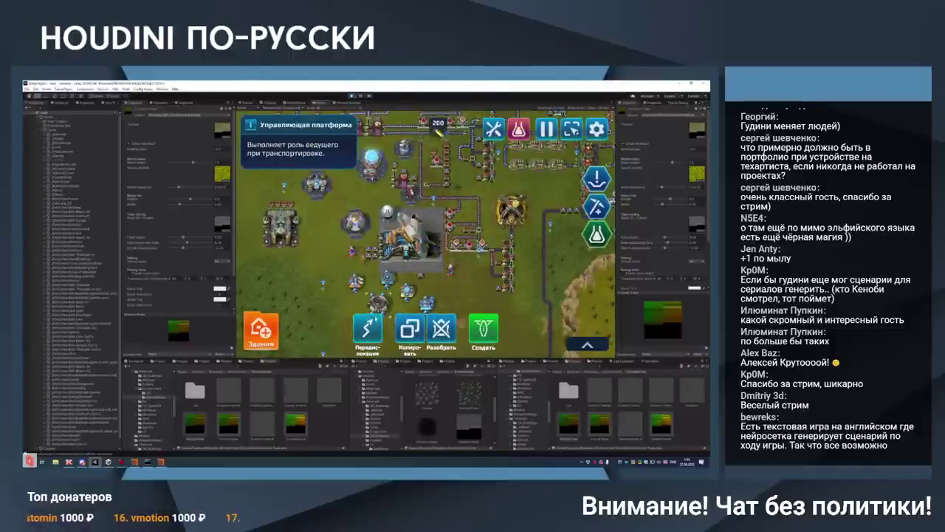
Dismiss the warning, maximise the Game view, and start the next mission 'На болоте'
{"action": "left_click", "coordinate": [463, 263]}
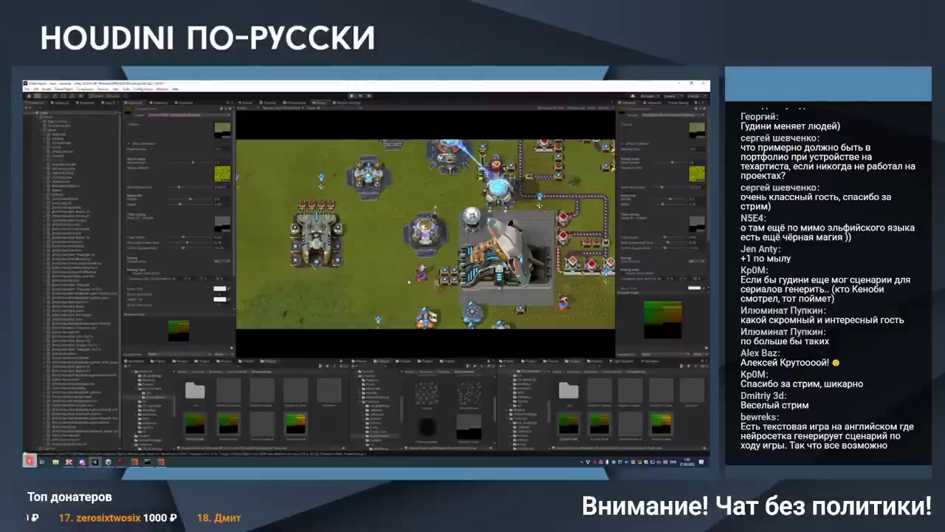
{"action": "left_click", "coordinate": [611, 103]}
{"action": "left_click", "coordinate": [628, 121]}
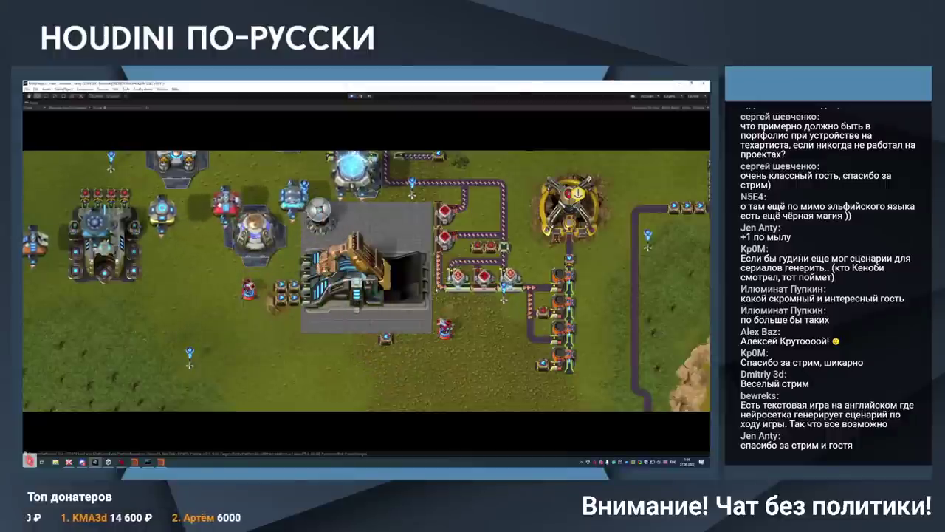
{"action": "key", "text": "w"}
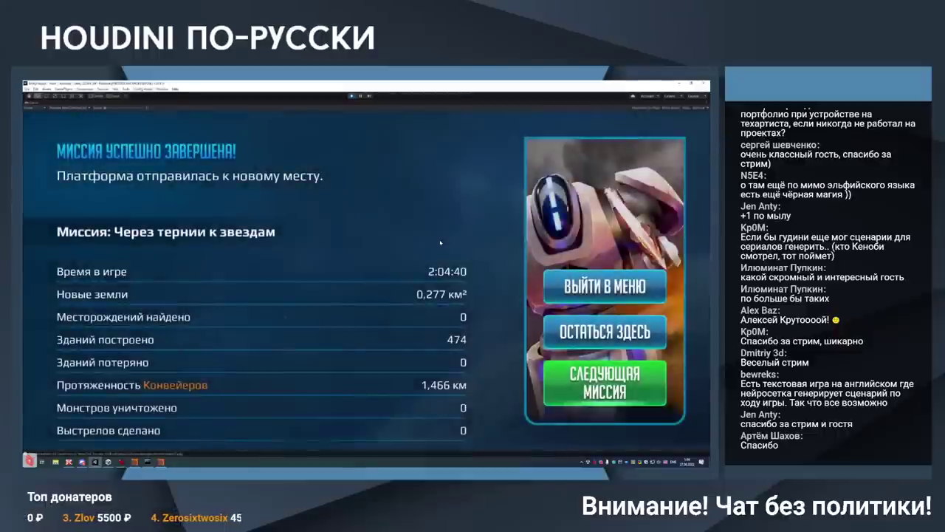
{"action": "left_click", "coordinate": [573, 381]}
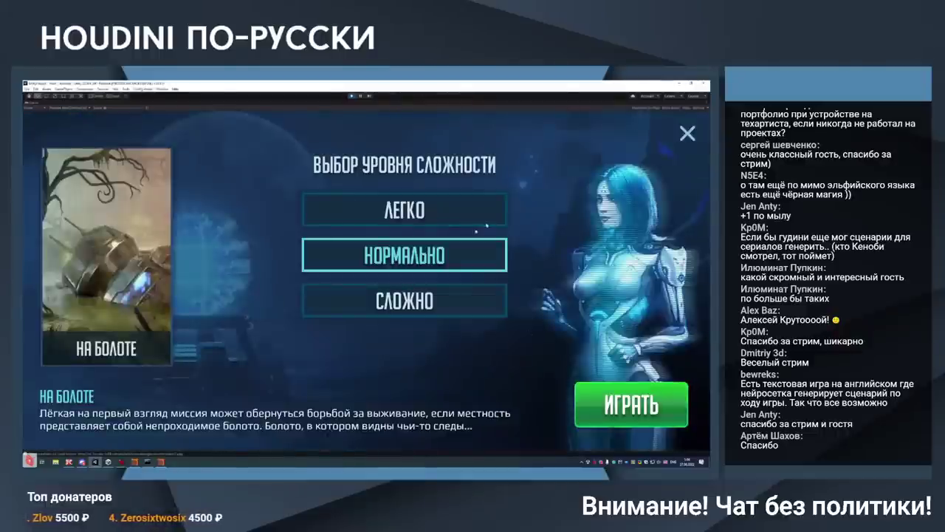
{"action": "left_click", "coordinate": [576, 386]}
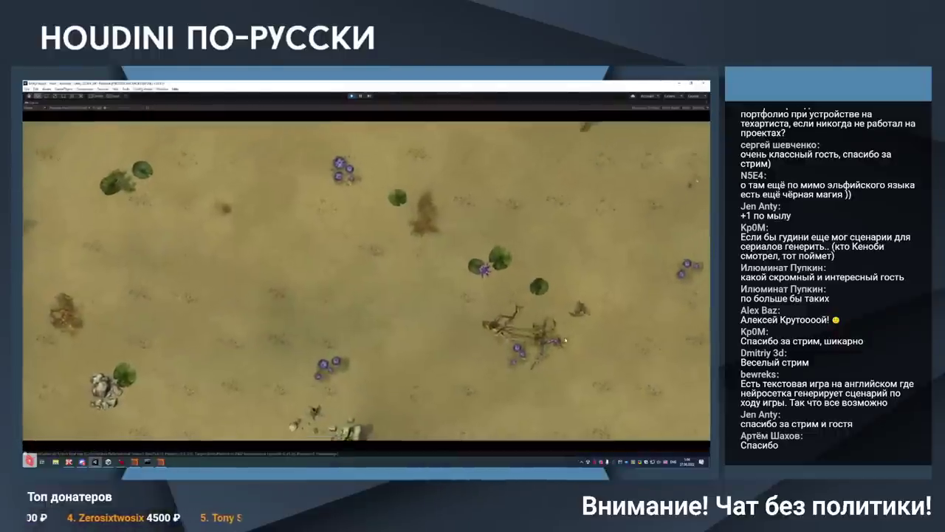